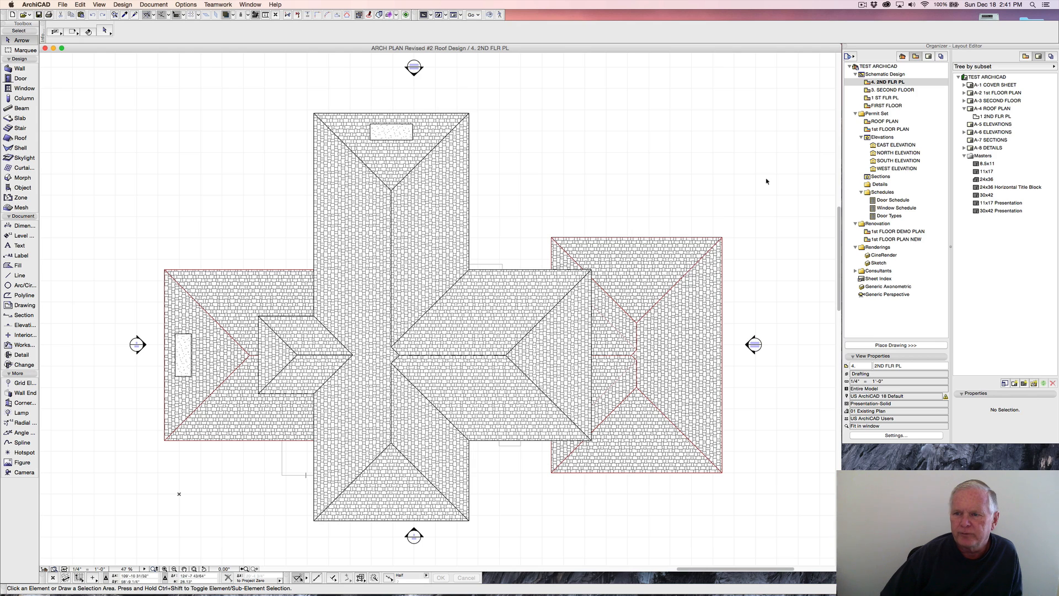
Open the 1 ST FLR PL plan and select the hip roof over the living room.
{"action": "double_click", "coordinate": [885, 98]}
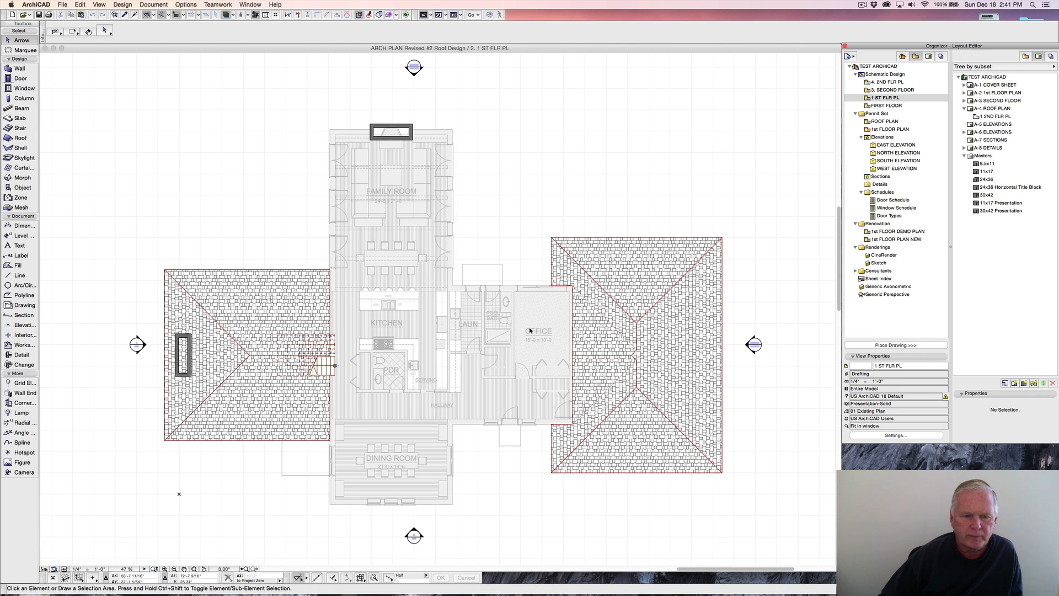
{"action": "left_click", "coordinate": [268, 442]}
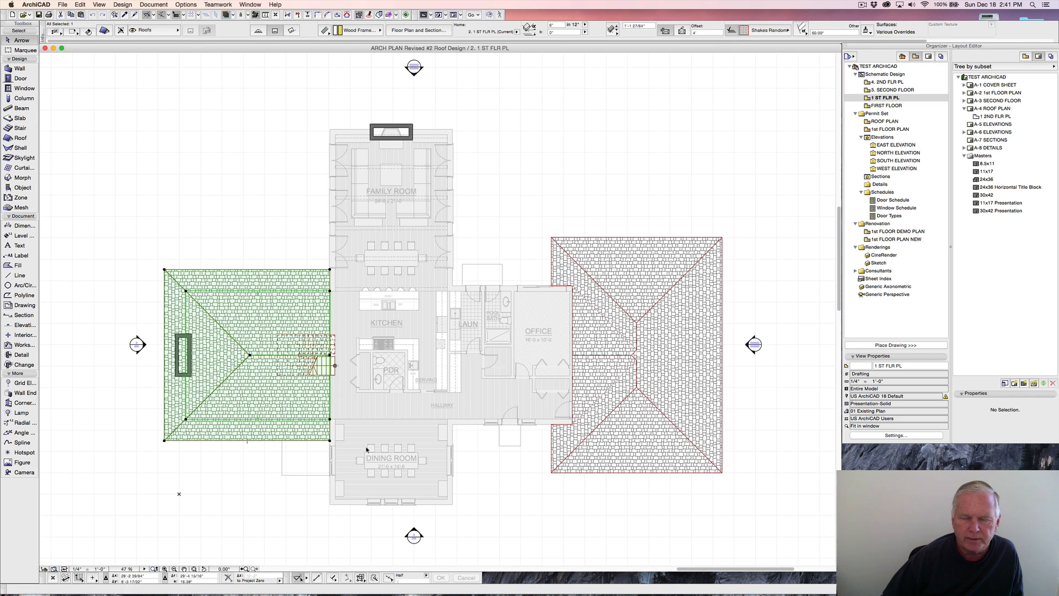
On the FIRST FLOOR plan, place a column in Brick at the outer corner of the porch between the living room and dining room.
{"action": "double_click", "coordinate": [885, 106]}
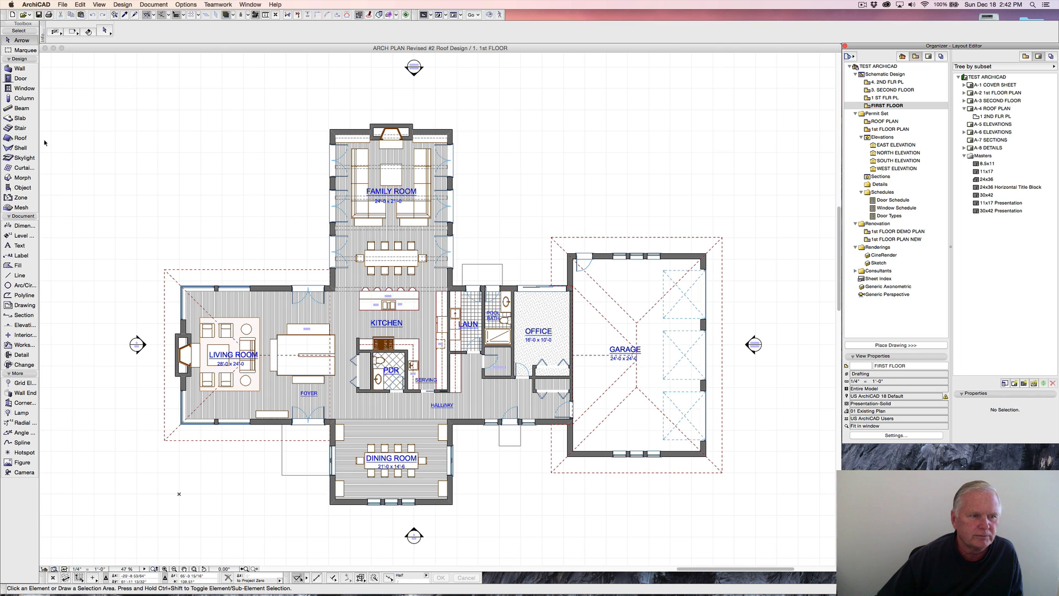
{"action": "left_click", "coordinate": [22, 99]}
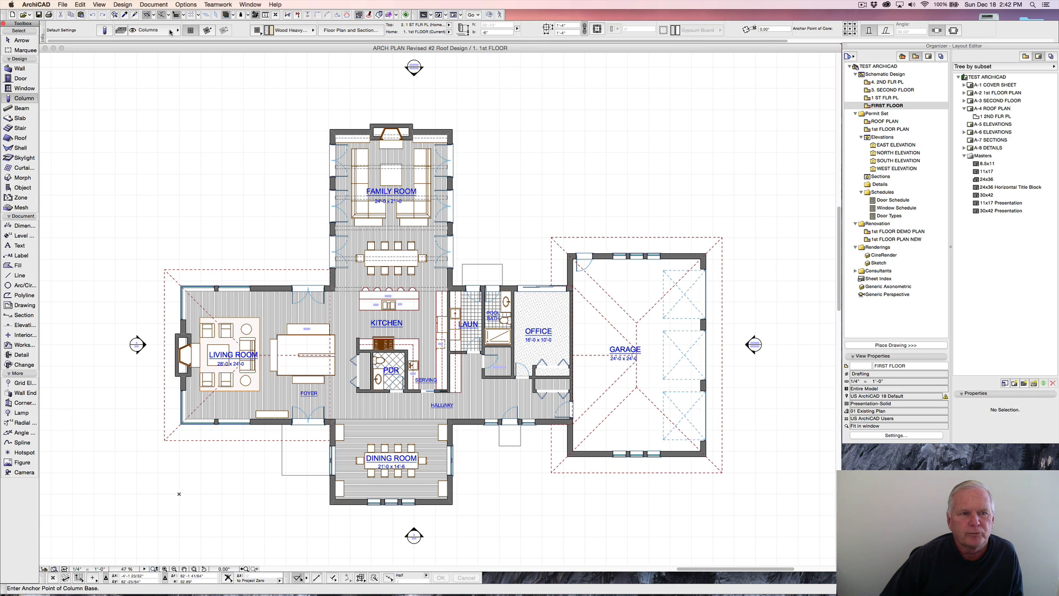
{"action": "left_click", "coordinate": [258, 31]}
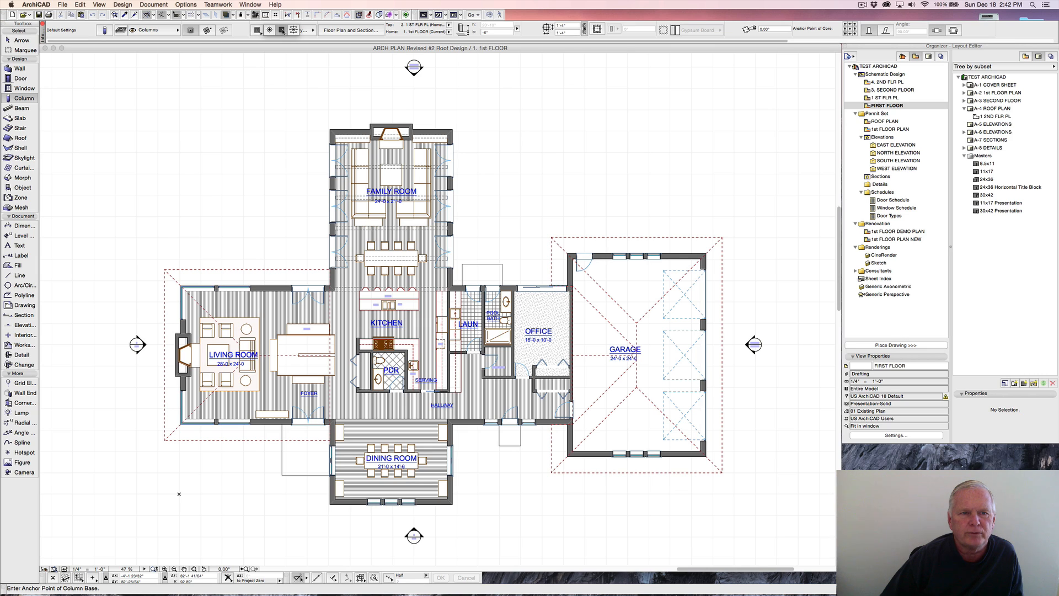
{"action": "left_click", "coordinate": [282, 31]}
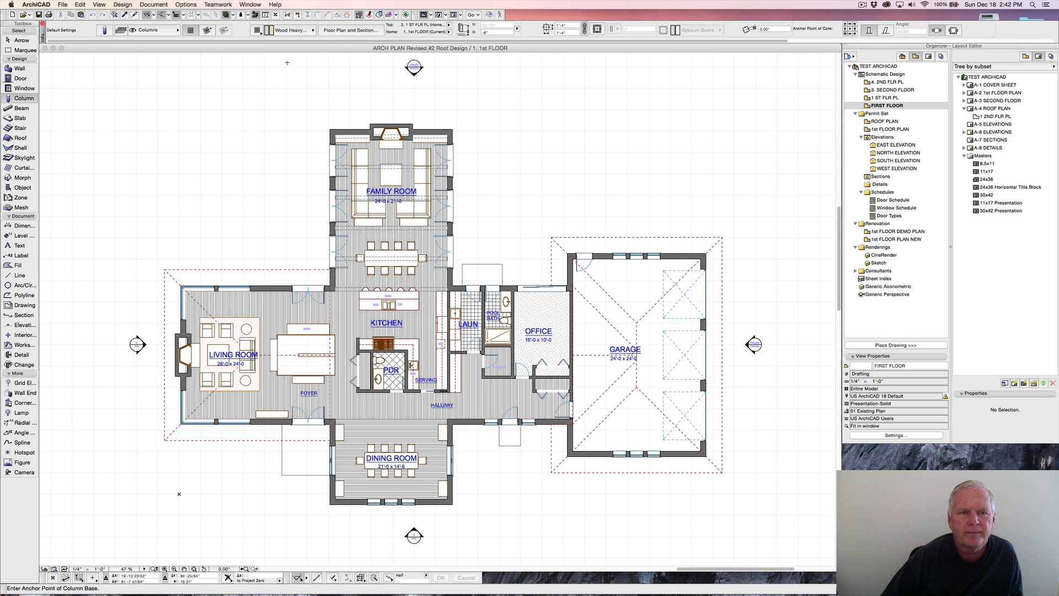
{"action": "left_click", "coordinate": [294, 31]}
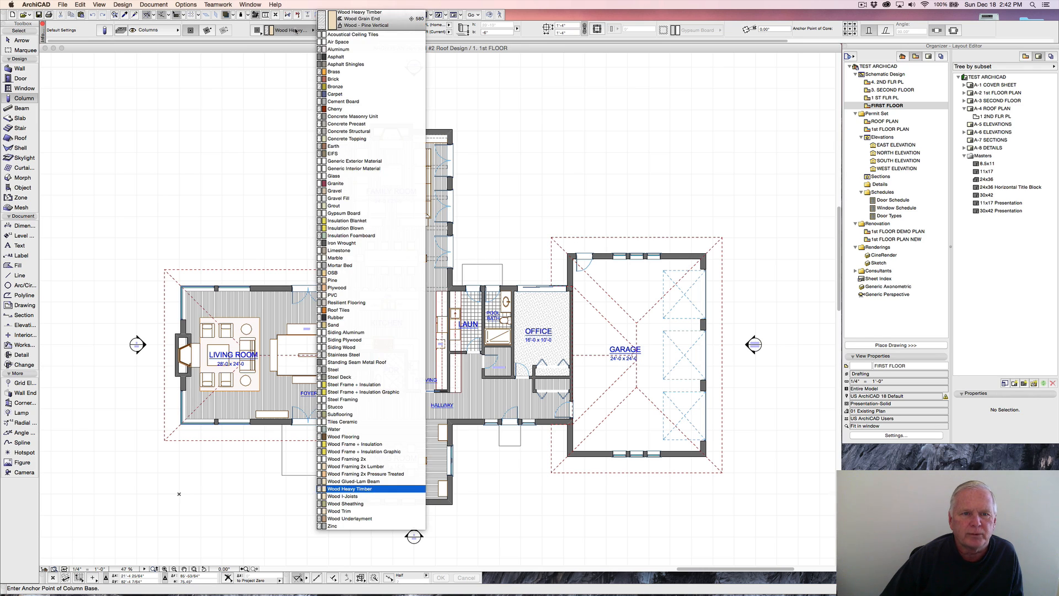
{"action": "left_click", "coordinate": [338, 79]}
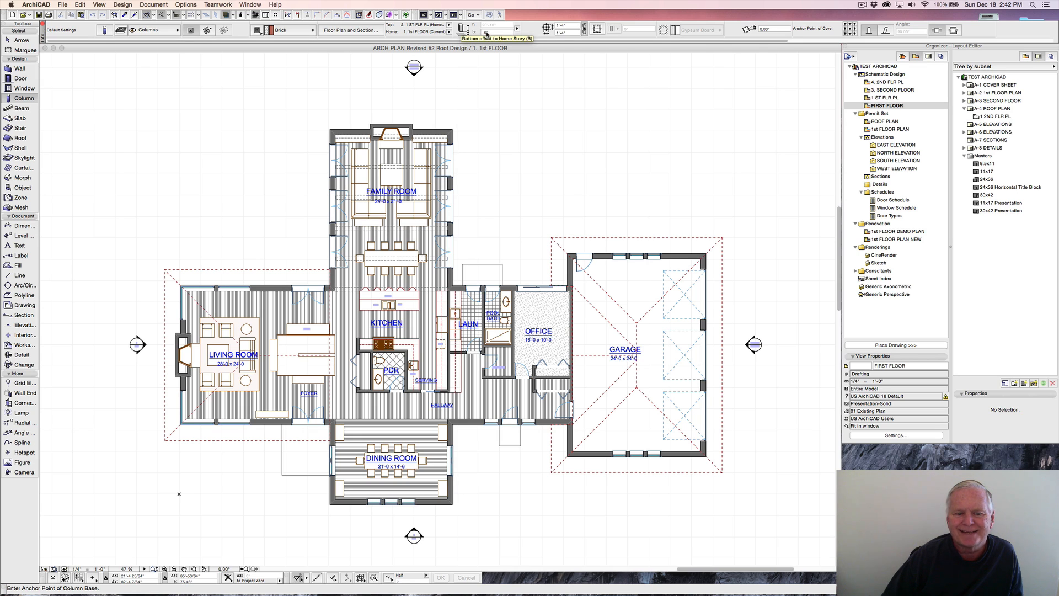
{"action": "scroll", "coordinate": [304, 331], "scroll_direction": "up", "scroll_amount": 2}
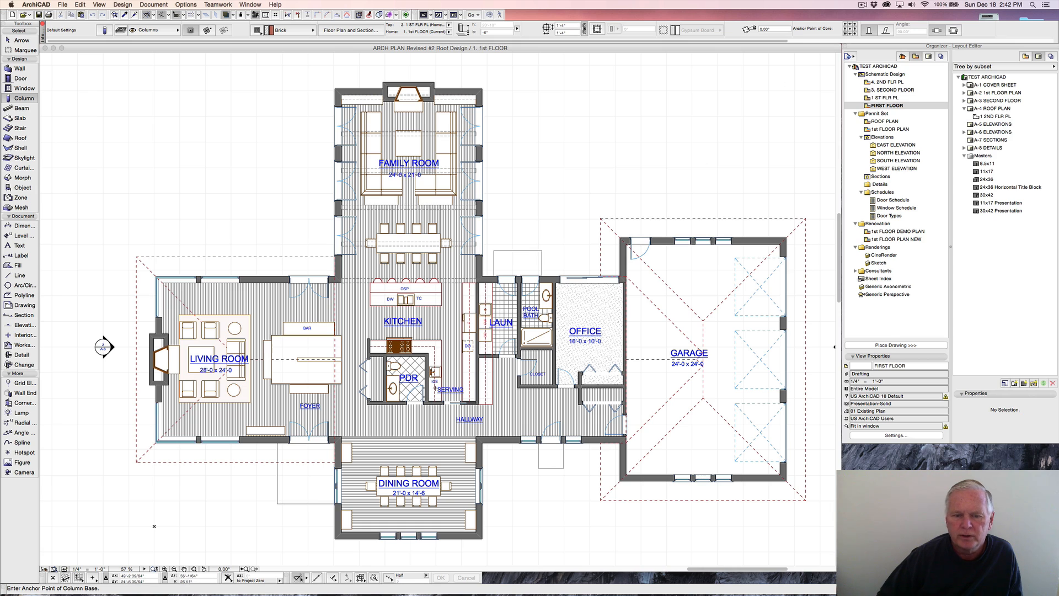
{"action": "left_click", "coordinate": [278, 503]}
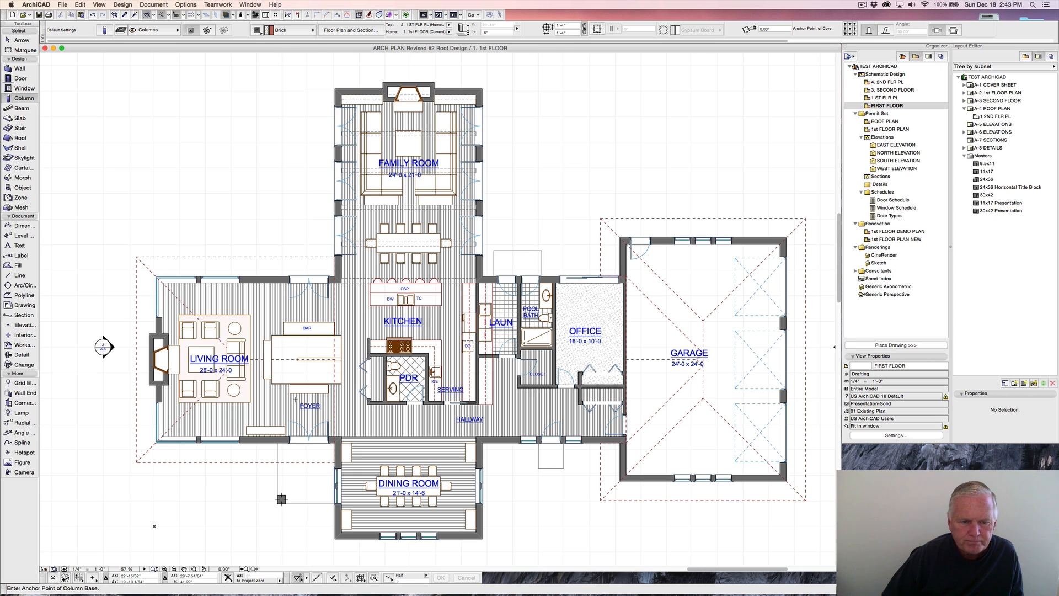
On the 1 ST FLR PL plan, add a node to the living room roof's lower pivot line, in line with the brick column.
{"action": "double_click", "coordinate": [882, 98]}
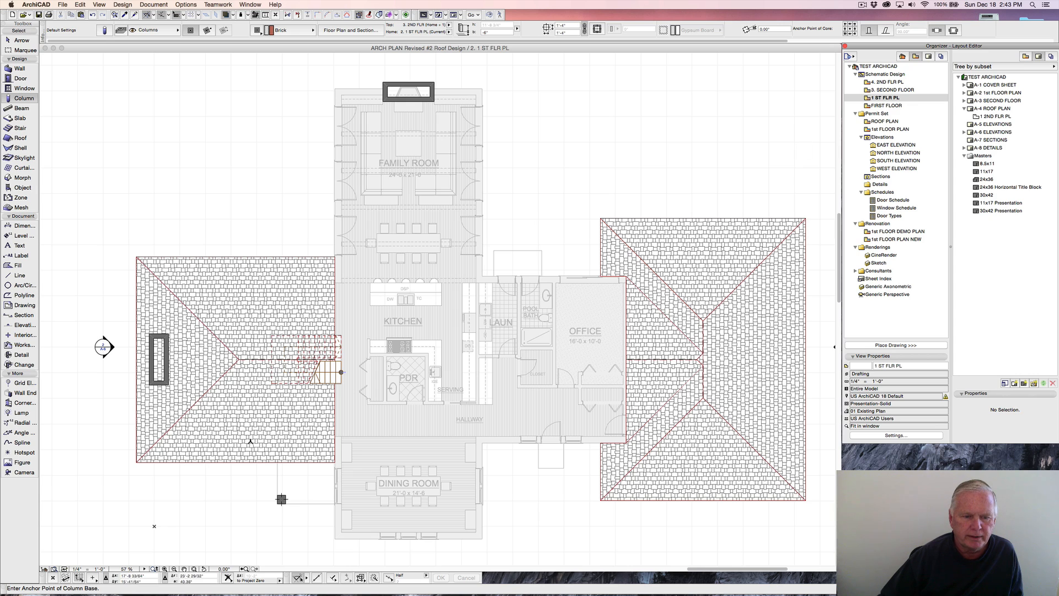
{"action": "left_click", "coordinate": [248, 463], "text": "shift"}
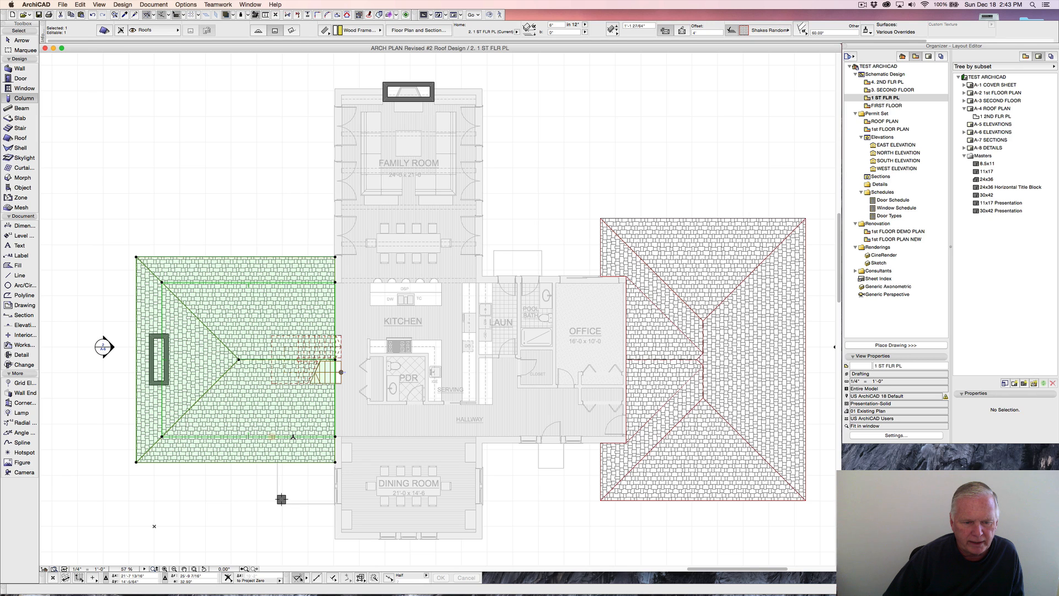
{"action": "left_click", "coordinate": [272, 436]}
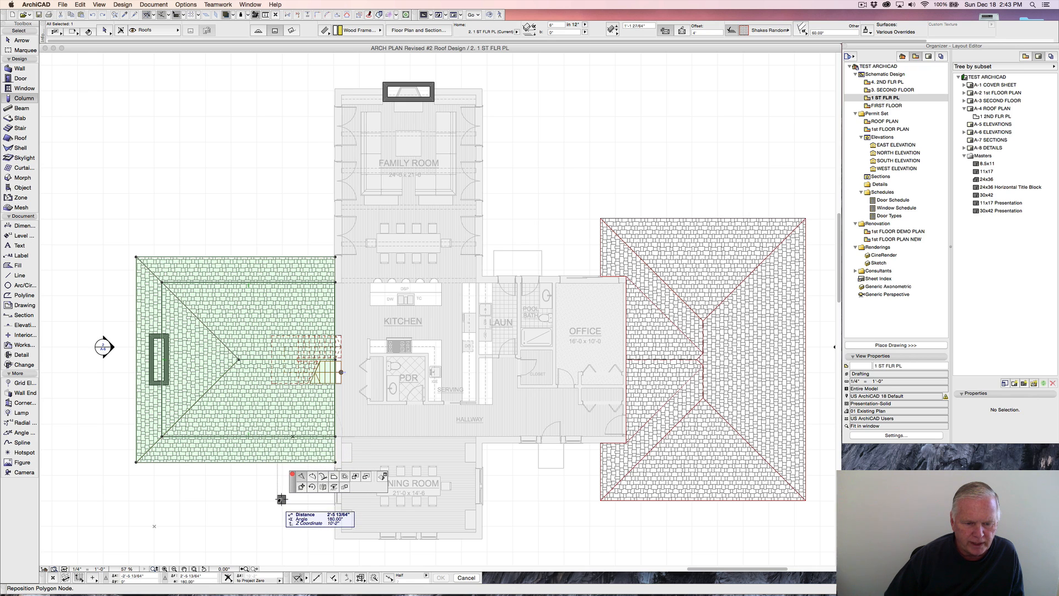
{"action": "left_click", "coordinate": [281, 500]}
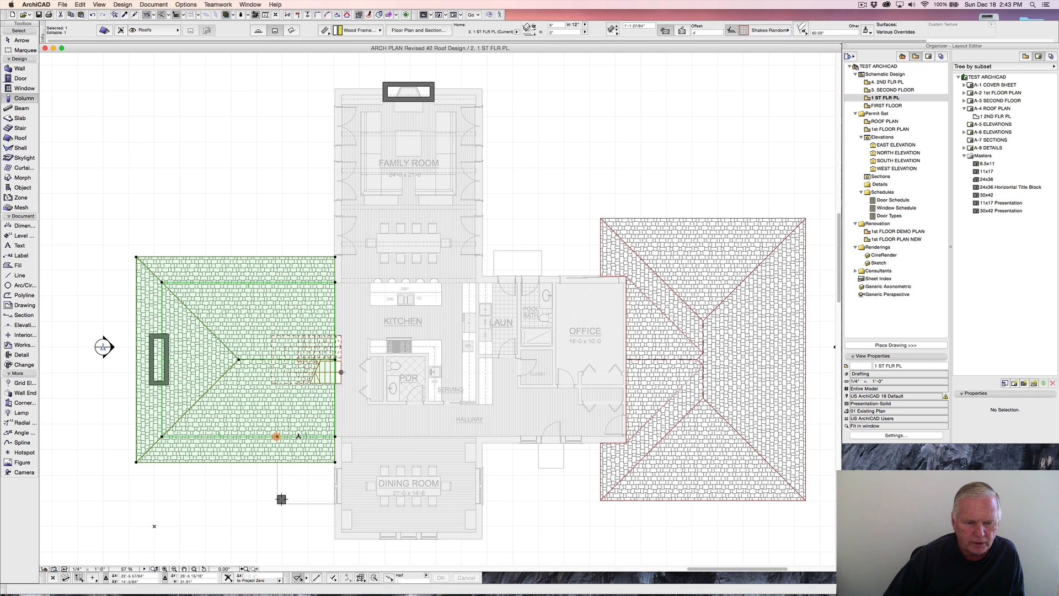
Offset the roof's pivot line segment beside the dining room outward to the brick column, extending the roof over the porch.
{"action": "left_click", "coordinate": [298, 436]}
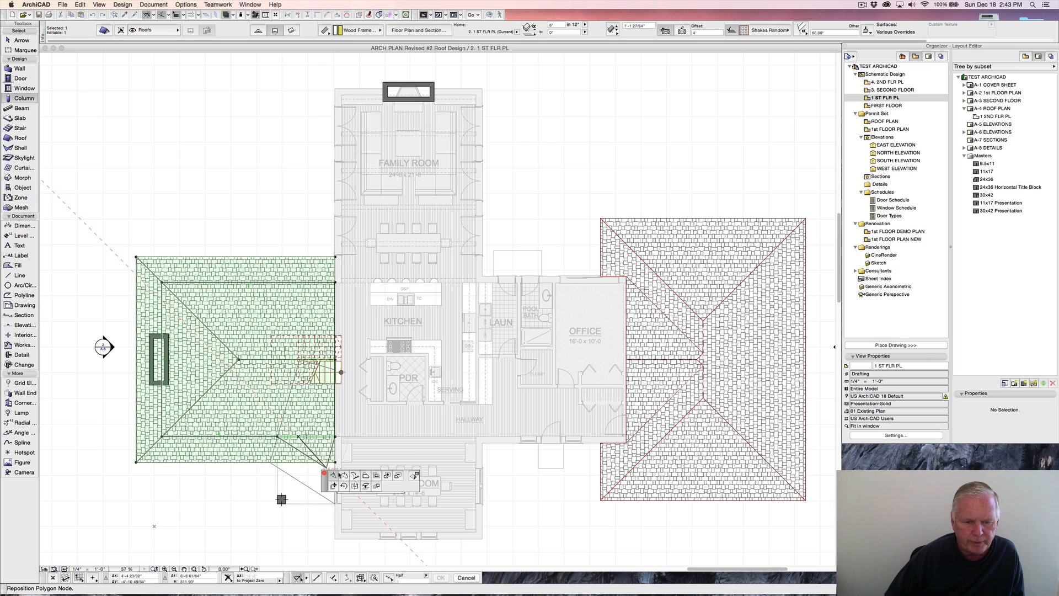
{"action": "left_click", "coordinate": [366, 475]}
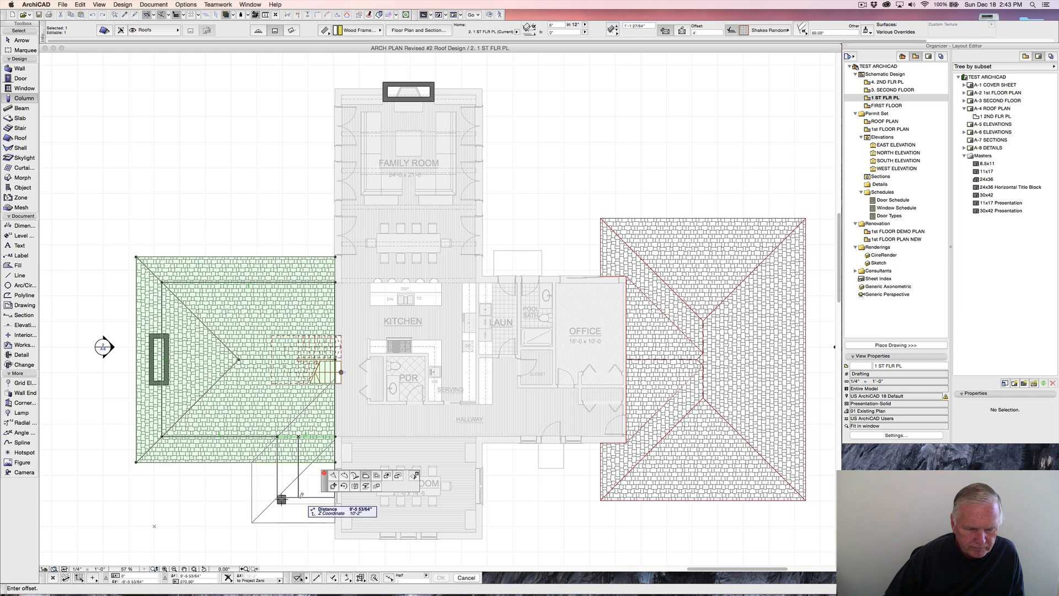
{"action": "left_click", "coordinate": [280, 500]}
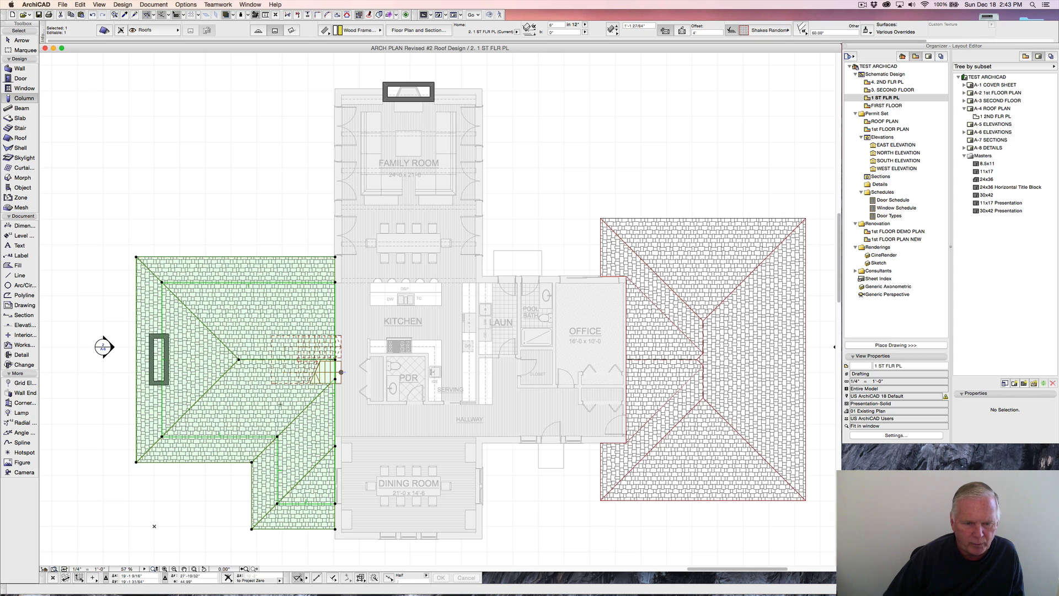
Offset the porch roof's lower and outer side pivot lines inward by 1'-4" each and deselect the roof.
{"action": "left_click", "coordinate": [308, 503]}
{"action": "type", "text": "1-4"}
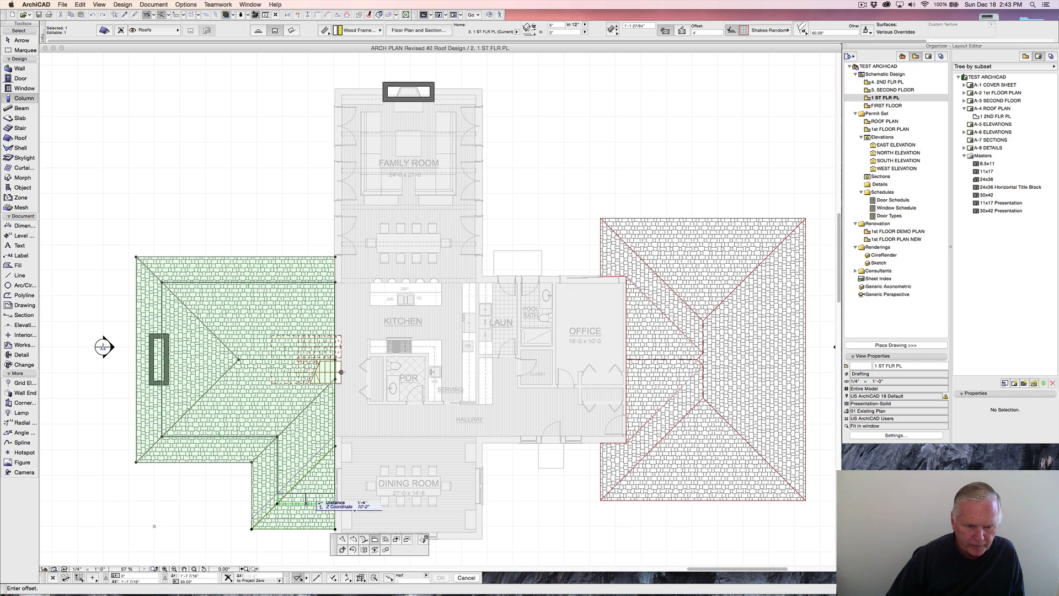
{"action": "key", "text": "Return"}
{"action": "left_click", "coordinate": [277, 446]}
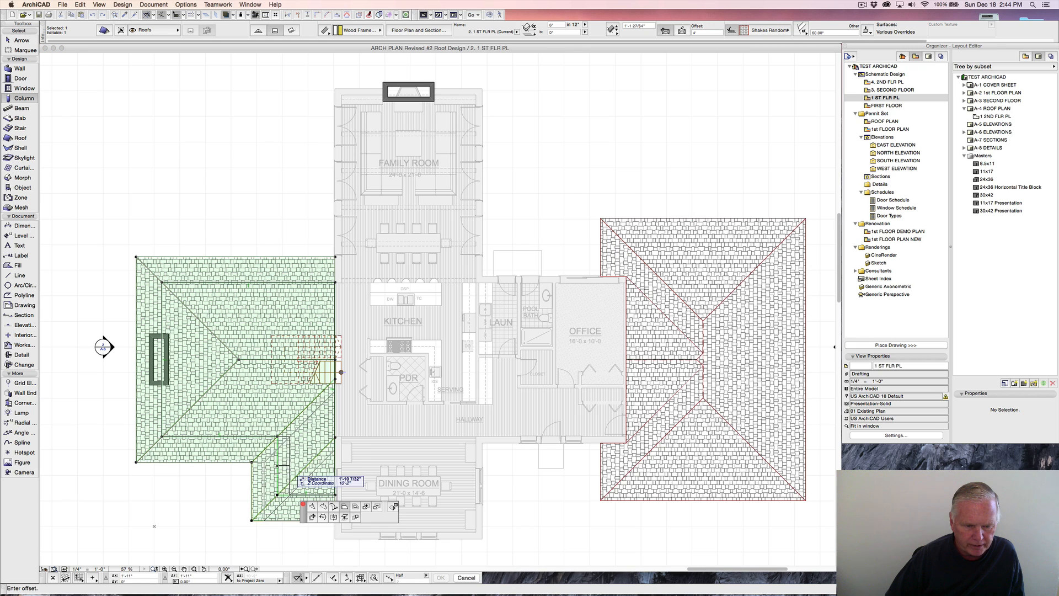
{"action": "type", "text": "r1-4"}
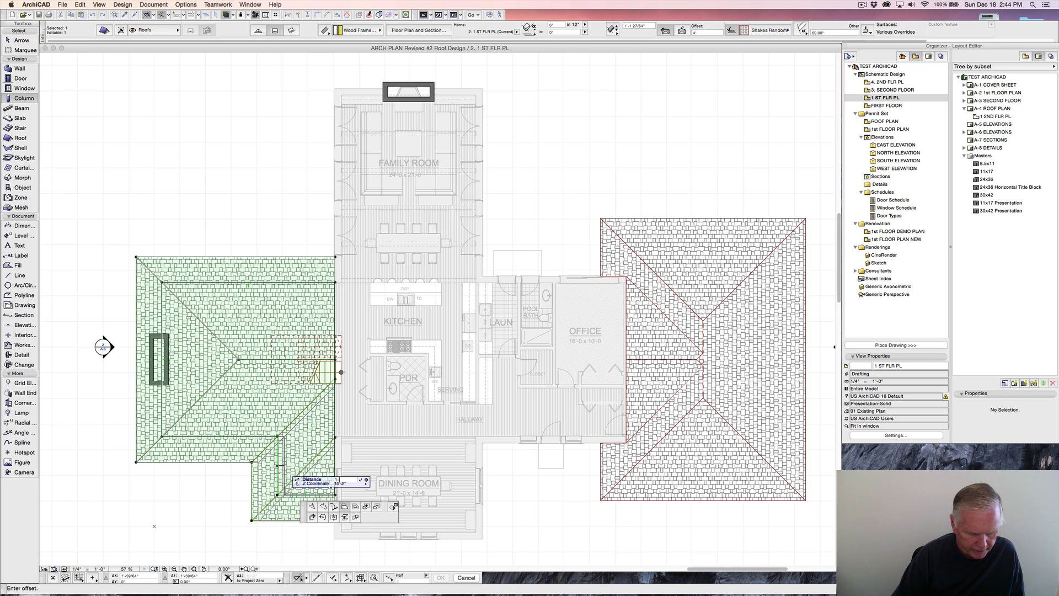
{"action": "key", "text": "Return"}
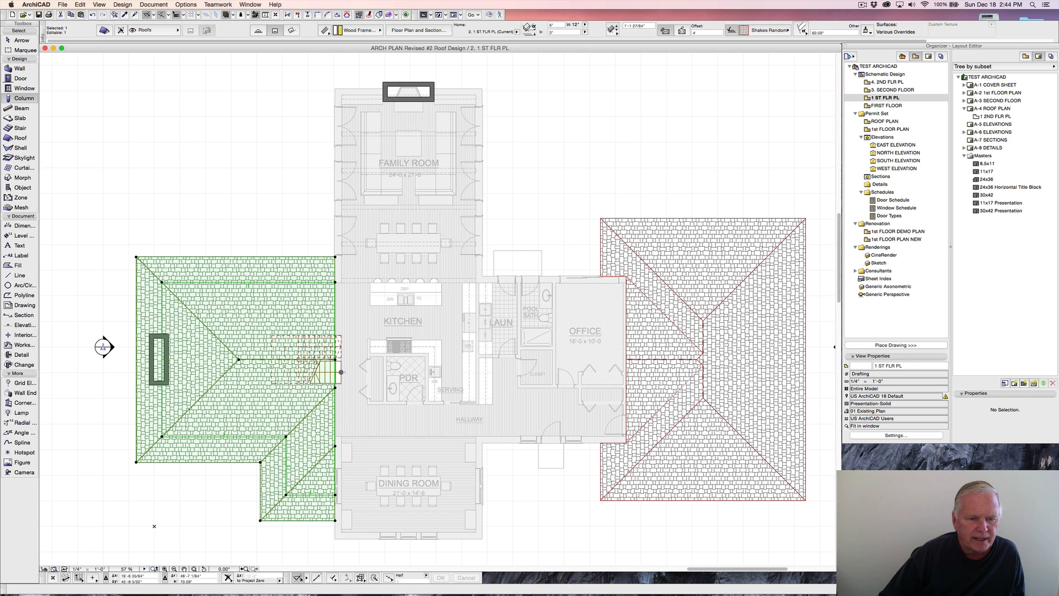
{"action": "key", "text": "Escape"}
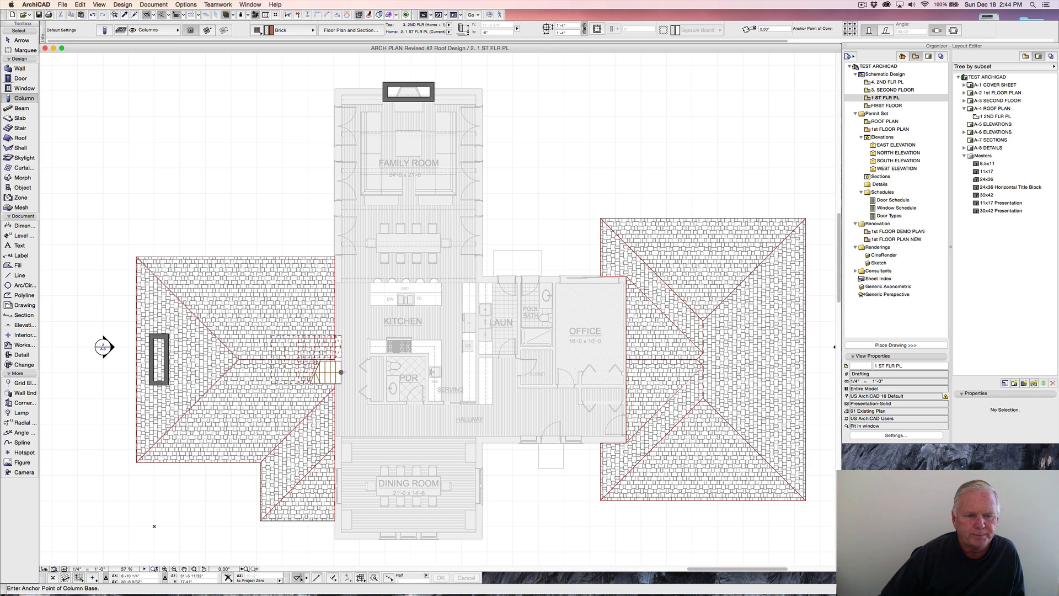
Draw a rectangular roof about 8' wide behind the living room chimney, using the existing roof's settings with a 0" offset.
{"action": "left_click", "coordinate": [141, 254], "text": "alt"}
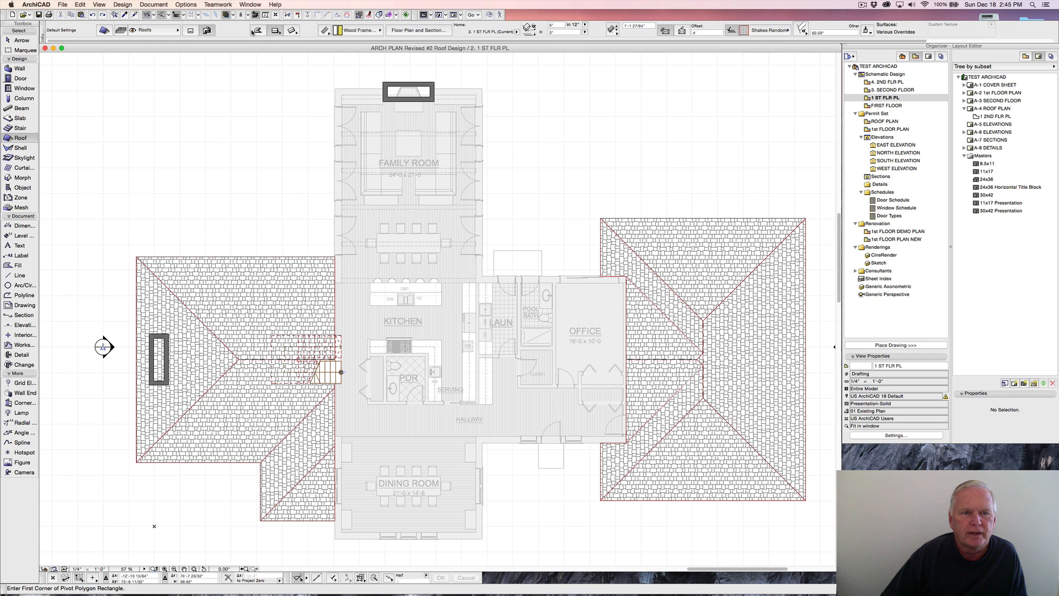
{"action": "left_click", "coordinate": [277, 31]}
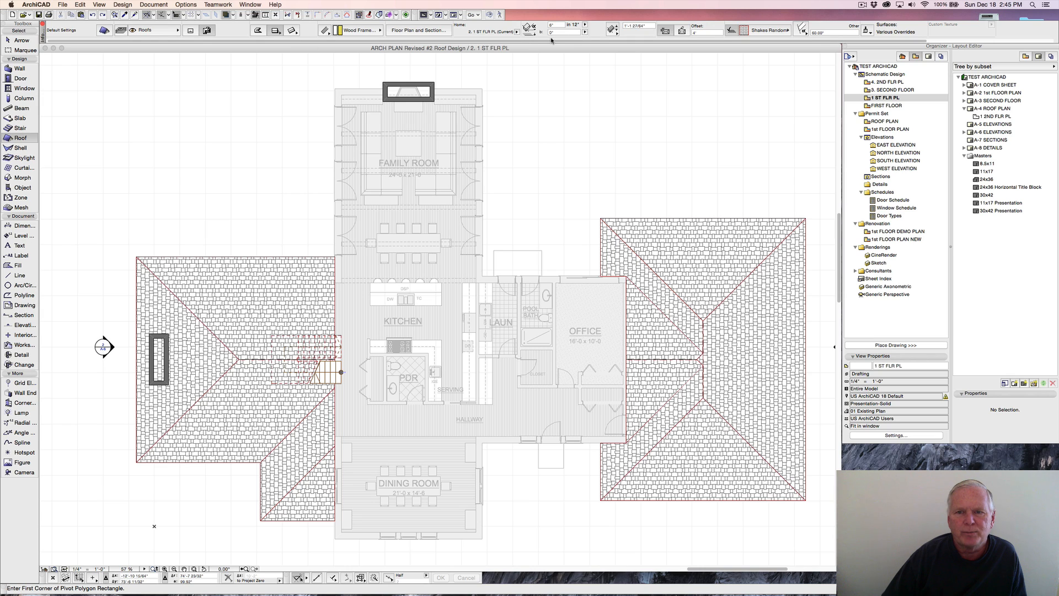
{"action": "left_click", "coordinate": [705, 32]}
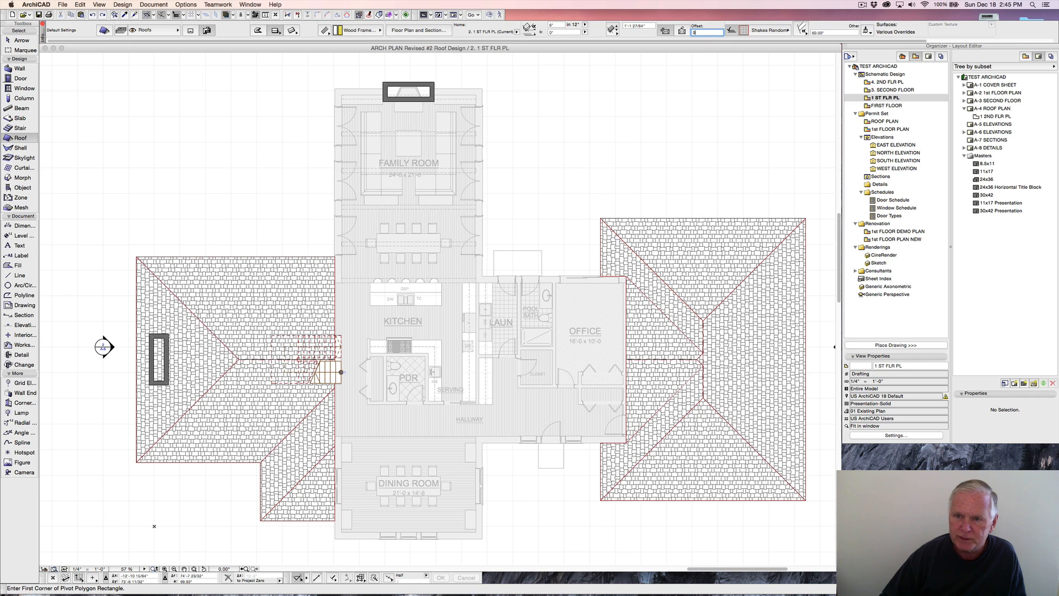
{"action": "type", "text": "0"}
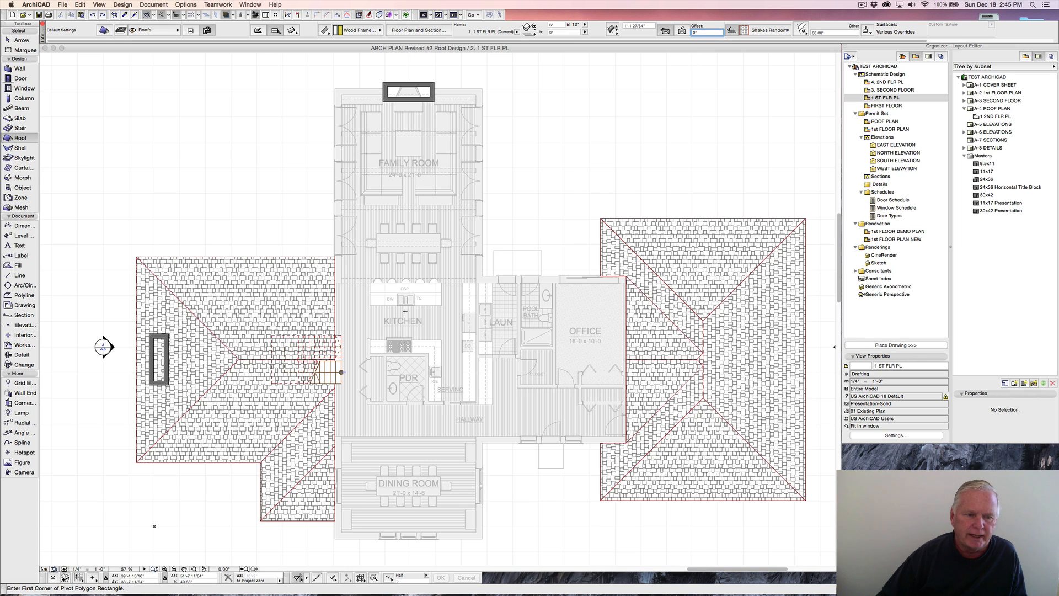
{"action": "left_click", "coordinate": [169, 382]}
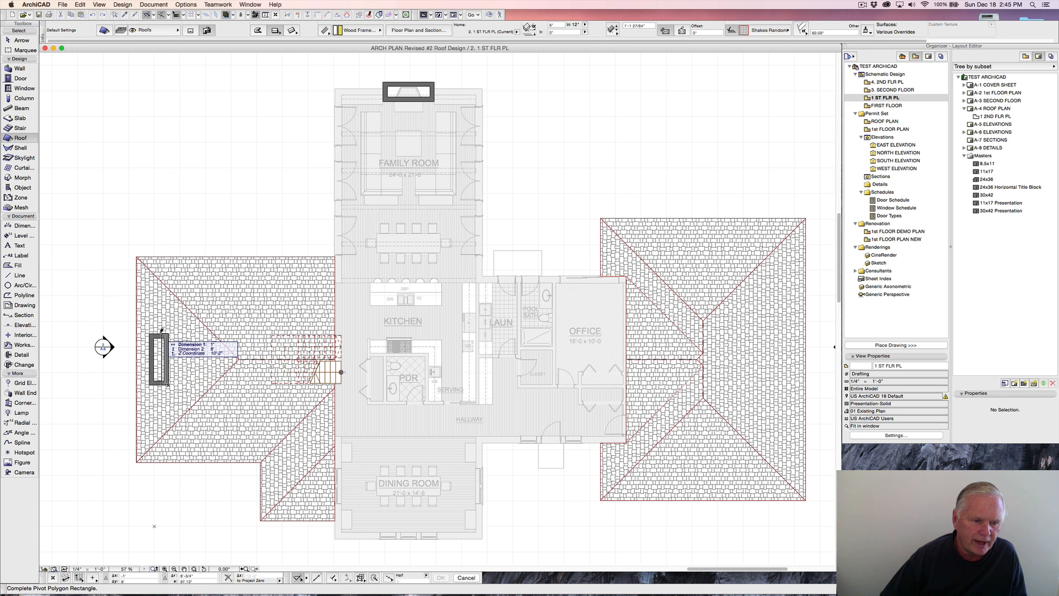
{"action": "scroll", "coordinate": [159, 332], "scroll_direction": "up", "scroll_amount": 5}
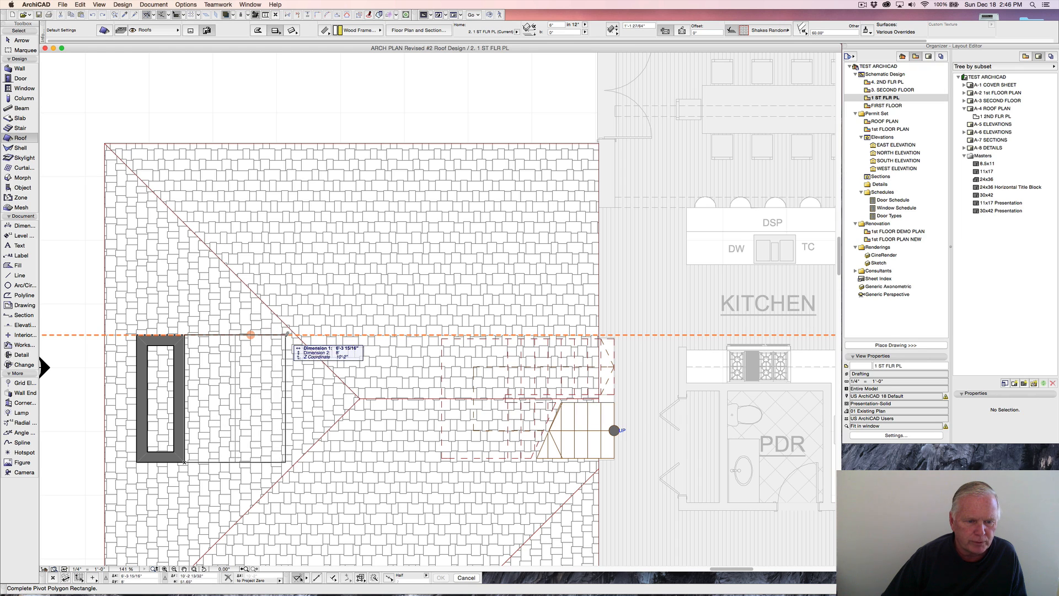
{"action": "left_click", "coordinate": [322, 333]}
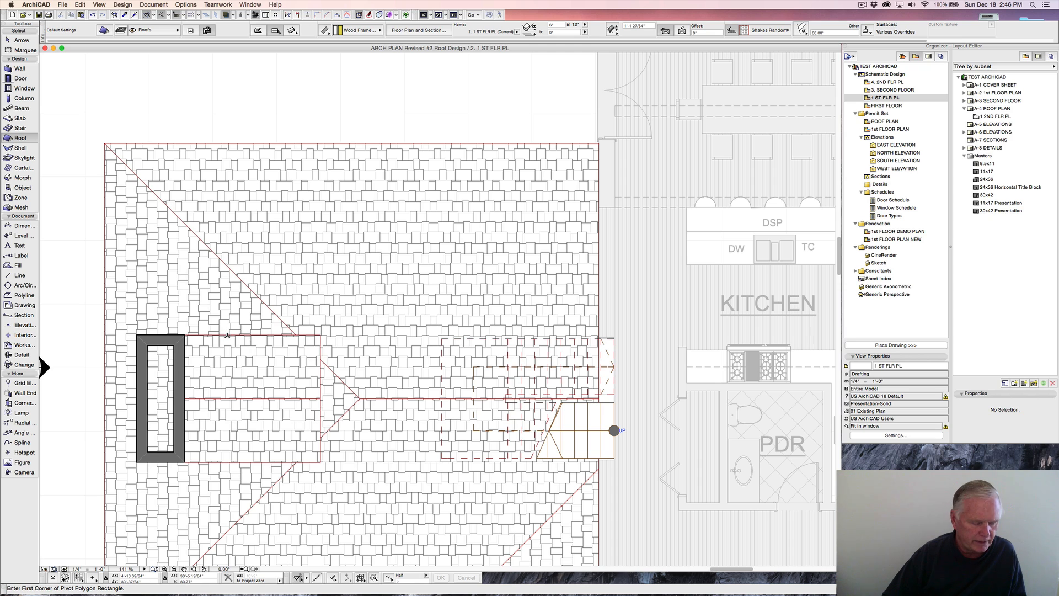
Trim the small chimney roof and the living room roof against each other, using the roofs from the current selection.
{"action": "left_click", "coordinate": [206, 335], "text": "shift"}
{"action": "left_click", "coordinate": [229, 338], "text": "shift"}
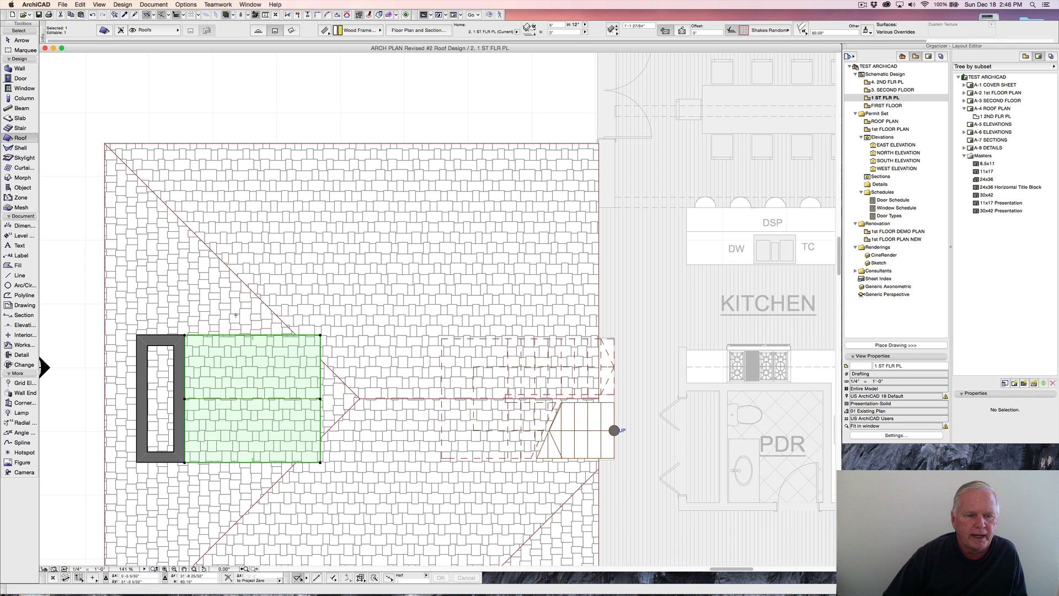
{"action": "key", "text": "shift"}
{"action": "left_click", "coordinate": [235, 283], "text": "shift"}
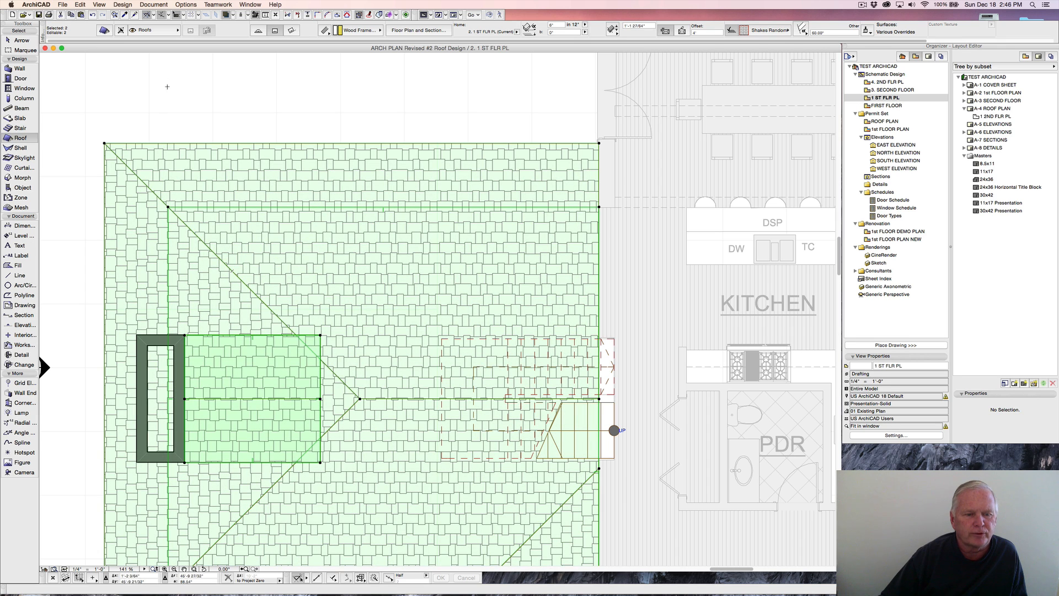
{"action": "left_click", "coordinate": [126, 5]}
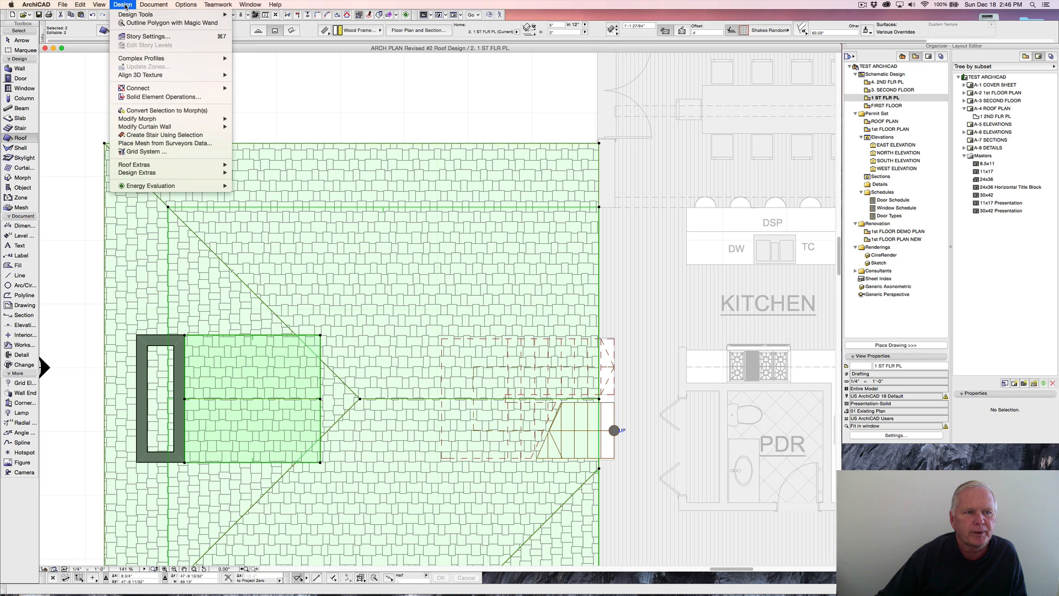
{"action": "mouse_move", "coordinate": [142, 89]}
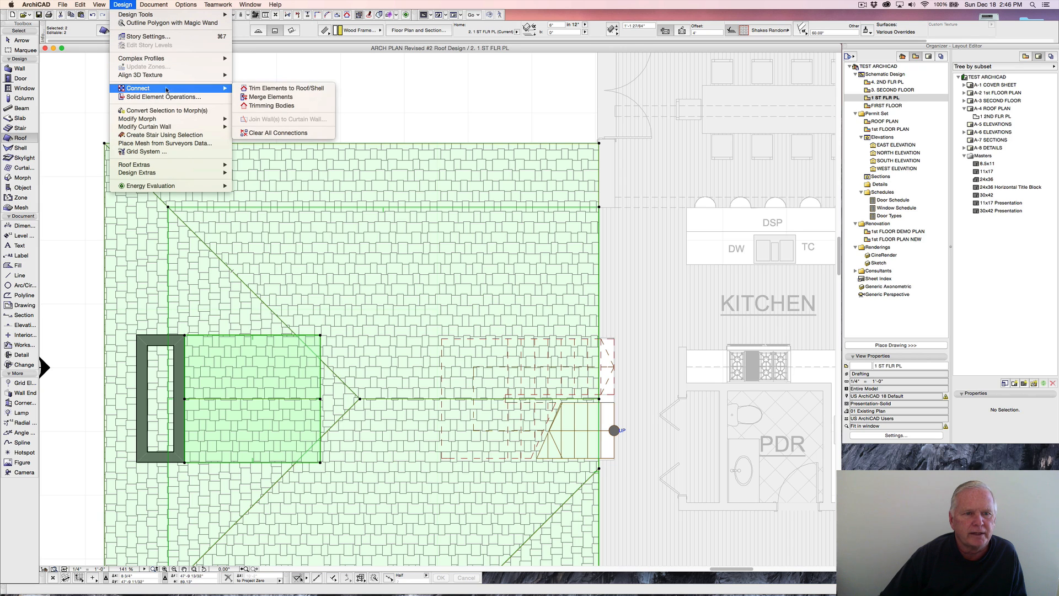
{"action": "left_click", "coordinate": [273, 88]}
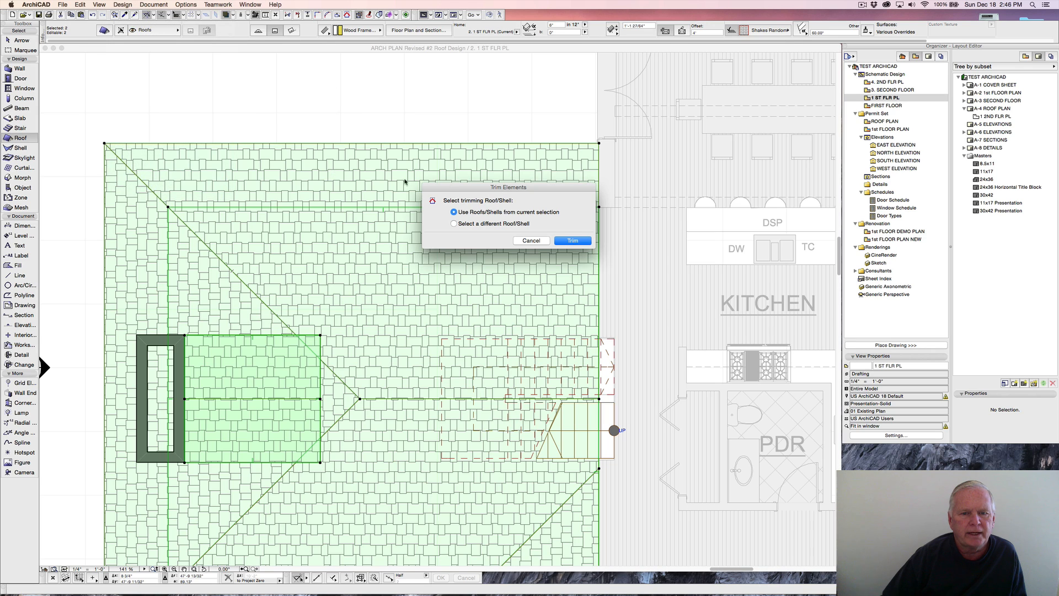
{"action": "left_click", "coordinate": [571, 241]}
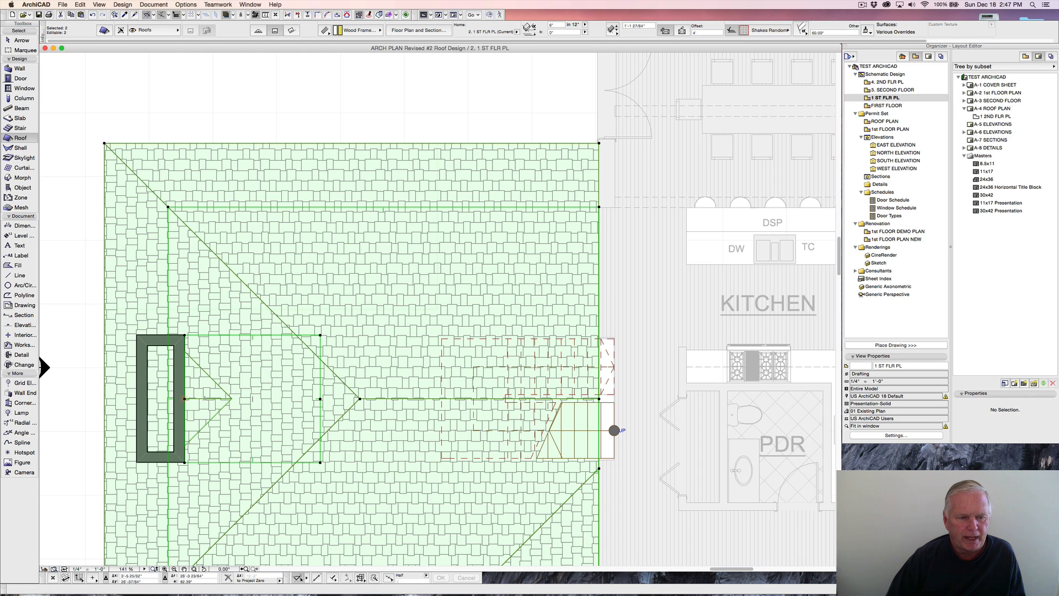
{"action": "left_click", "coordinate": [221, 309]}
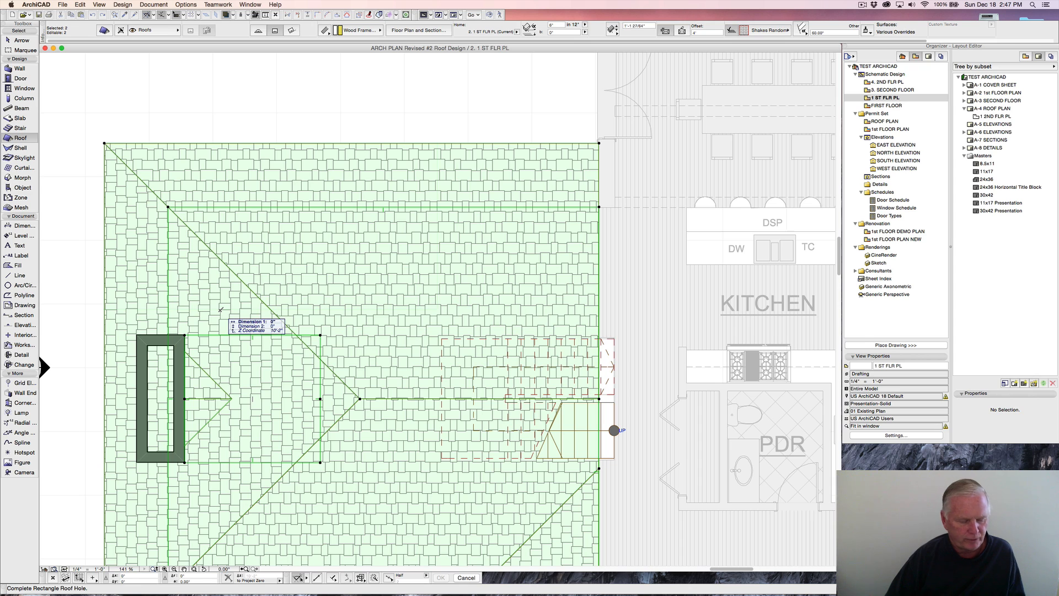
{"action": "key", "text": "Escape"}
{"action": "key", "text": "Escape"}
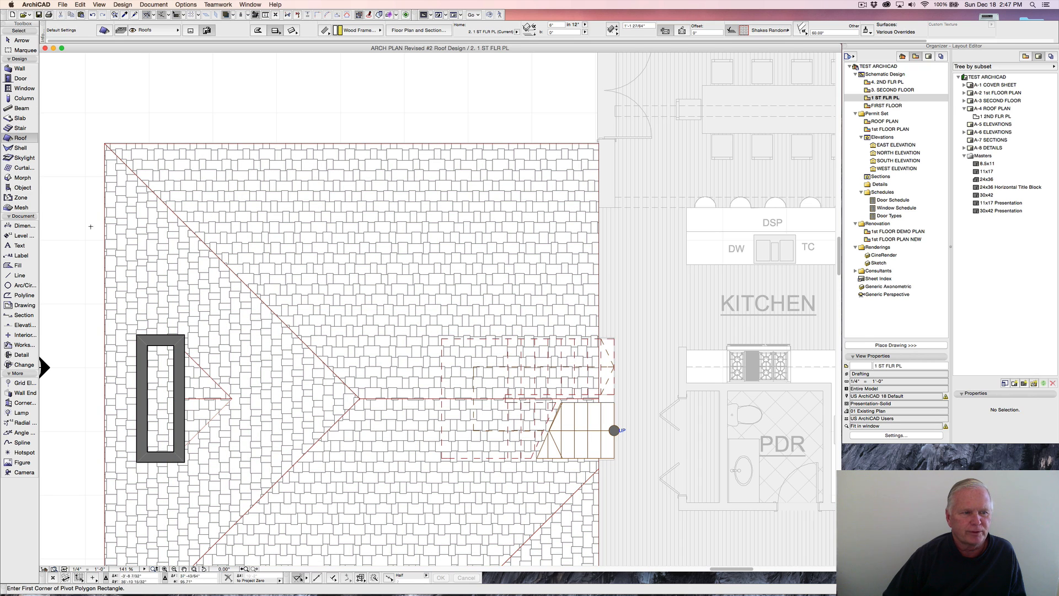
Enclose the chimney and the small roof behind it in a marquee and show only that area in 3D.
{"action": "left_click", "coordinate": [22, 50]}
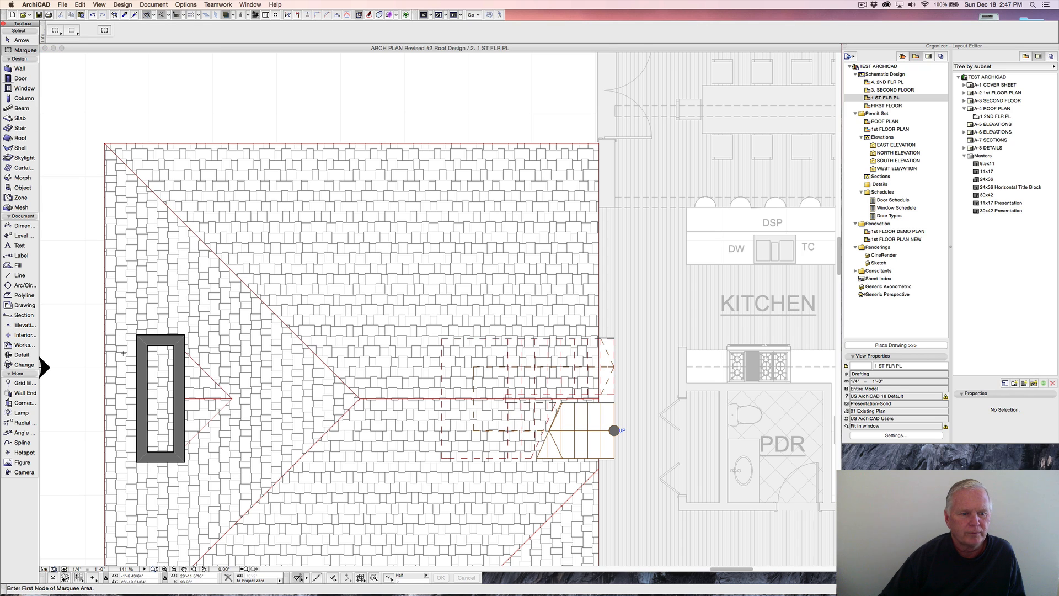
{"action": "left_click", "coordinate": [83, 314]}
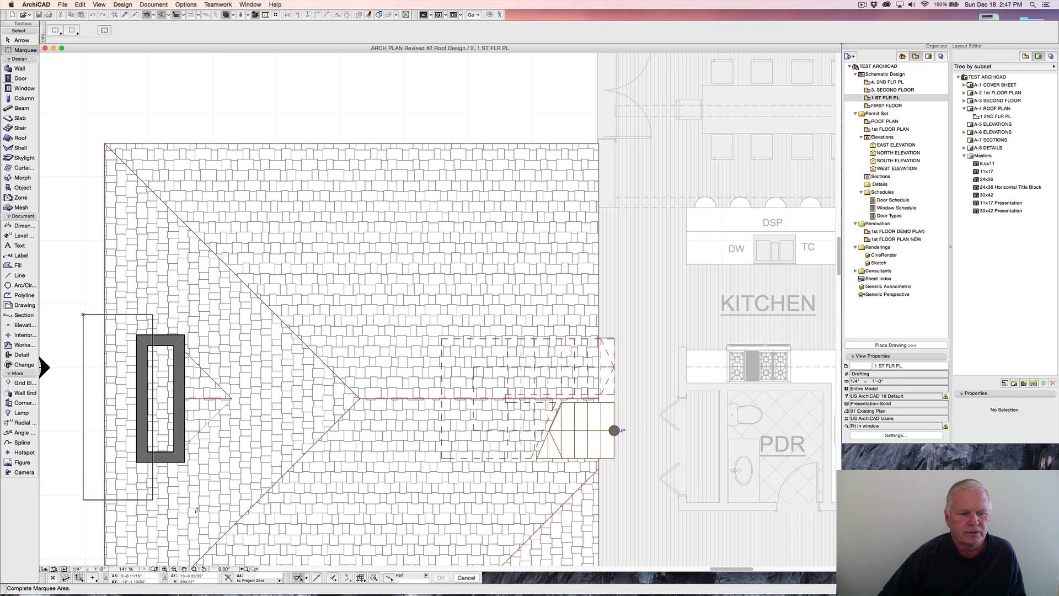
{"action": "left_click", "coordinate": [295, 513]}
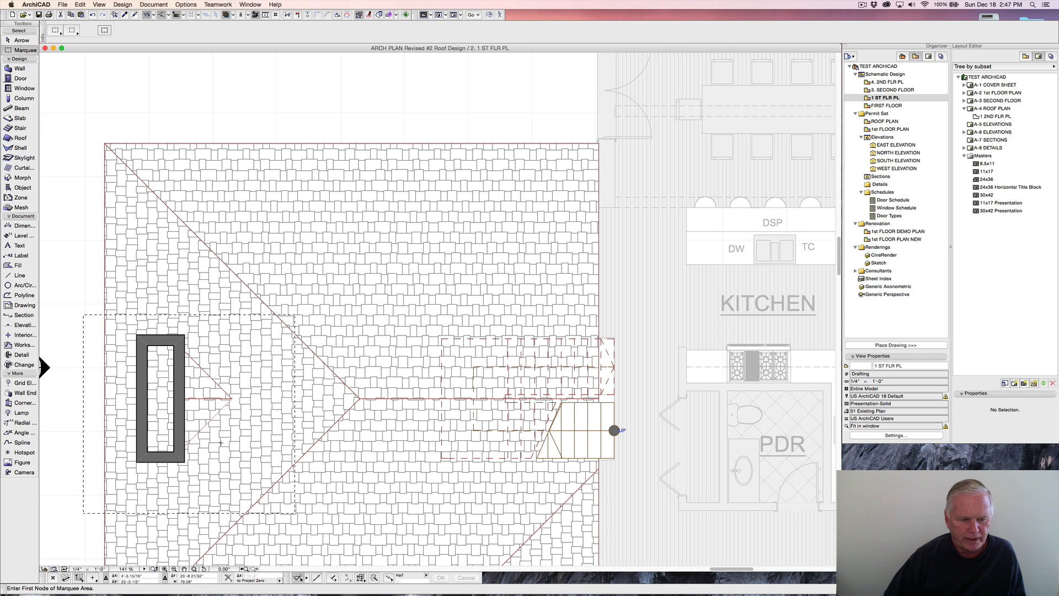
{"action": "left_click", "coordinate": [100, 5]}
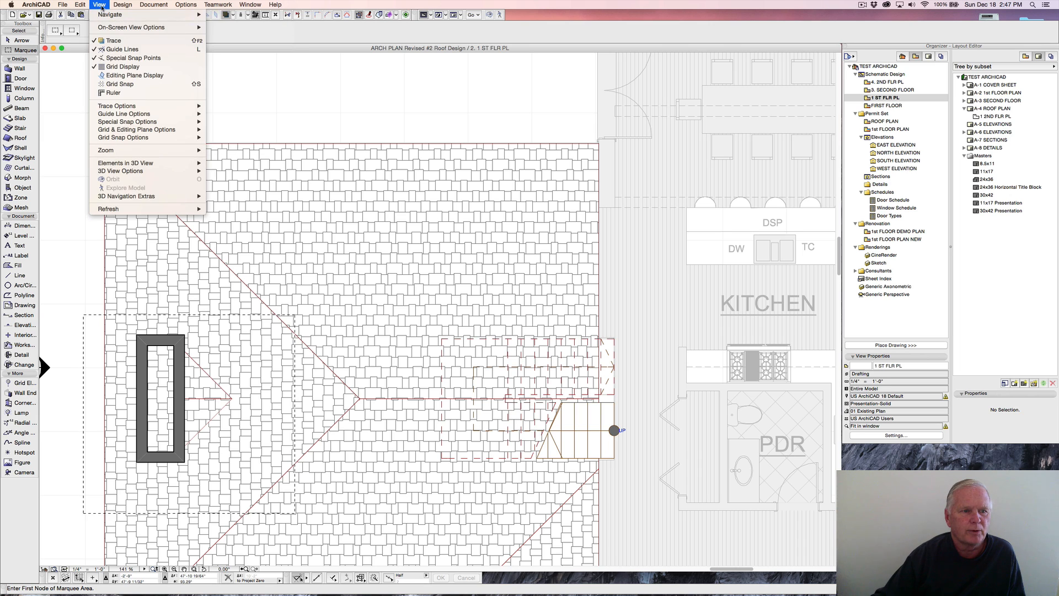
{"action": "mouse_move", "coordinate": [124, 166]}
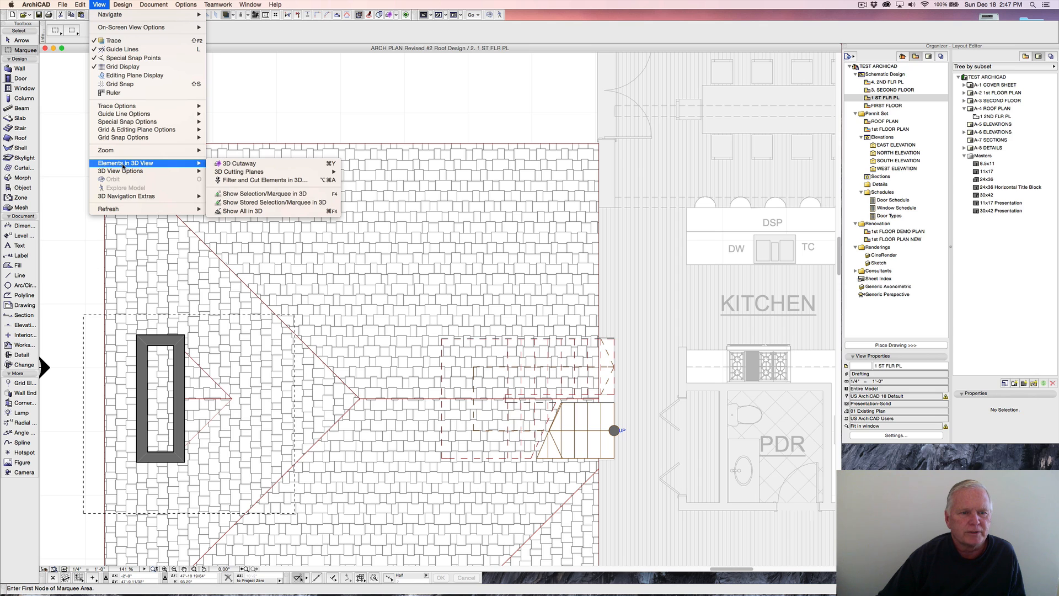
{"action": "left_click", "coordinate": [255, 194]}
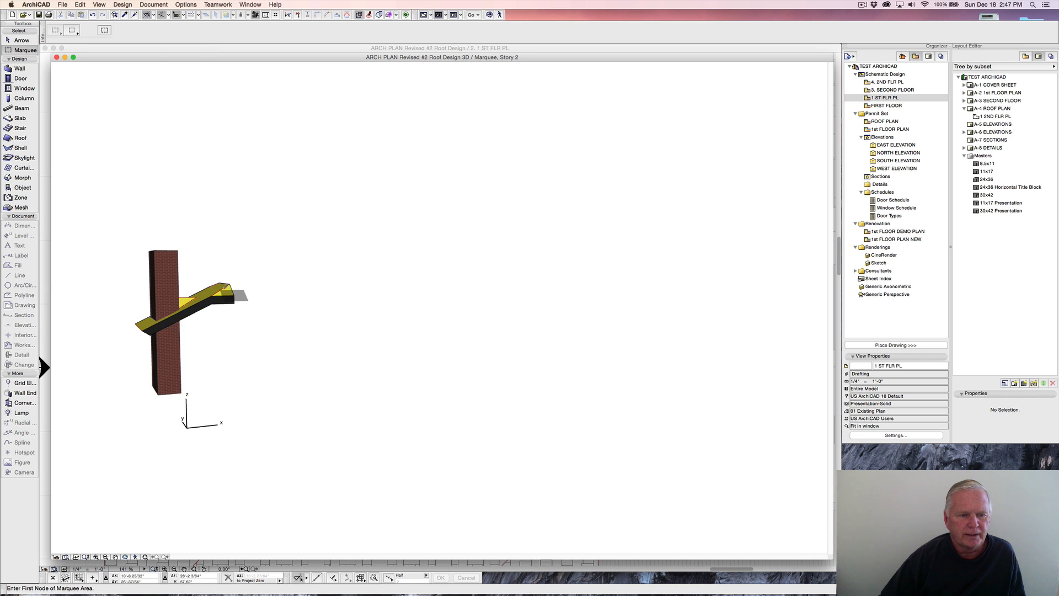
Raise the small roof behind the chimney vertically by about 6 1/4" to meet the main roof at the chimney corner, and deselect it.
{"action": "middle_click_drag", "start_coordinate": [191, 281], "coordinate": [125, 356]}
{"action": "scroll", "coordinate": [125, 356], "scroll_direction": "up", "scroll_amount": 1}
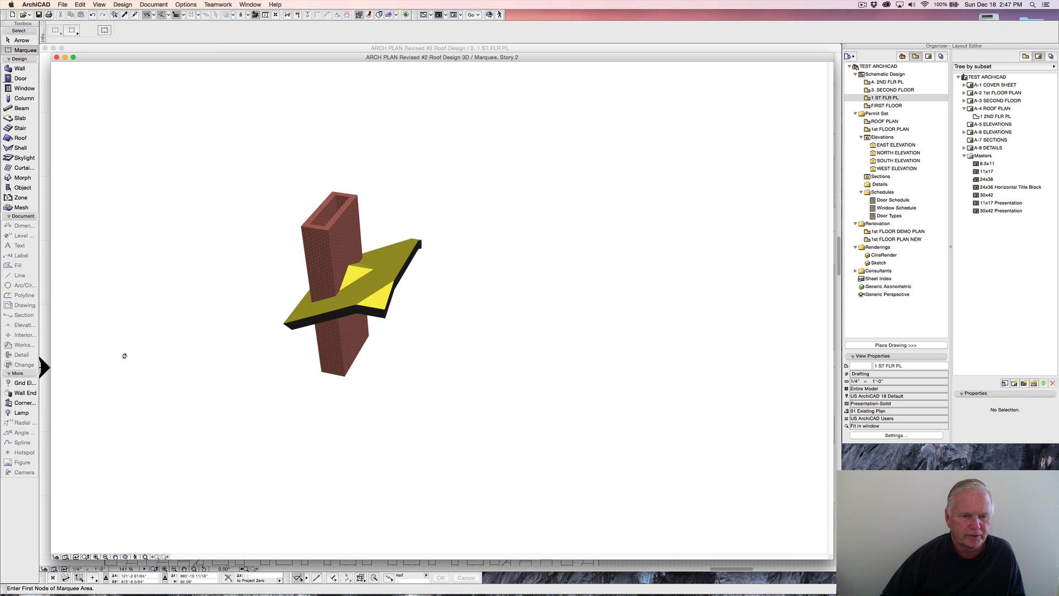
{"action": "scroll", "coordinate": [356, 274], "scroll_direction": "up", "scroll_amount": 10}
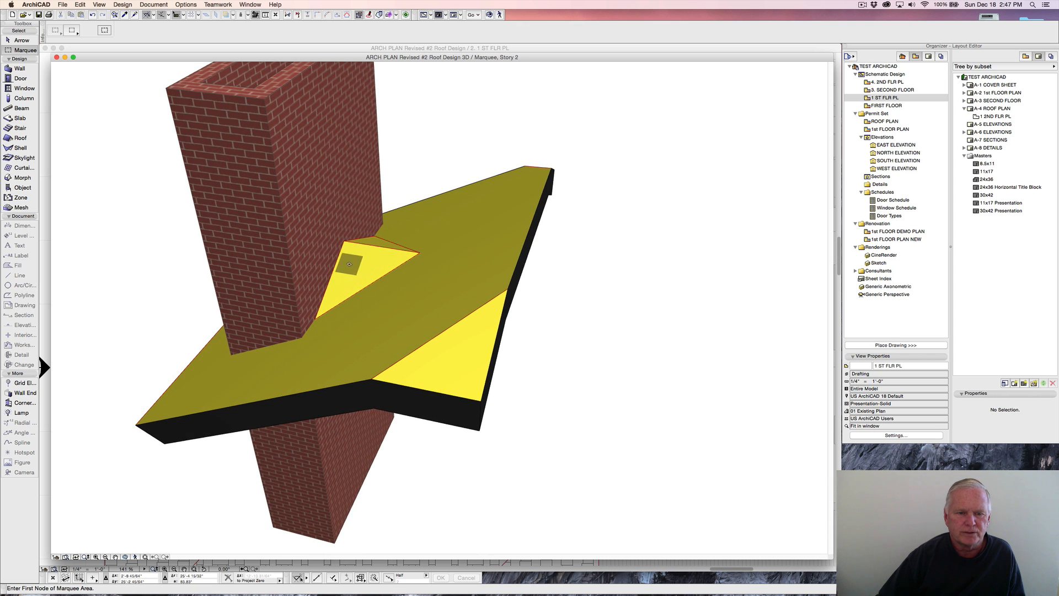
{"action": "left_click", "coordinate": [345, 242], "text": "shift"}
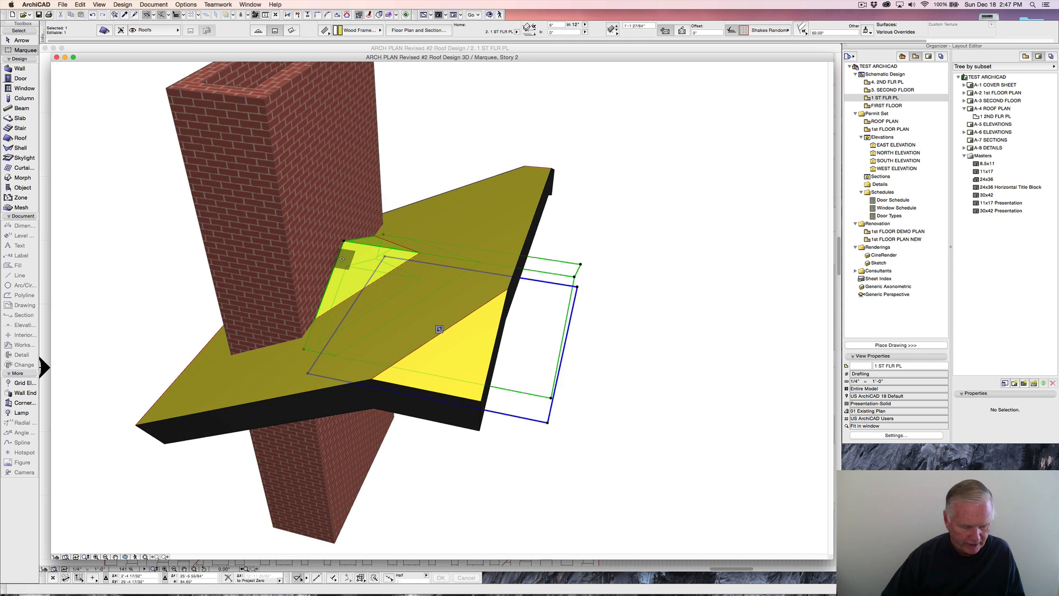
{"action": "left_click", "coordinate": [304, 350]}
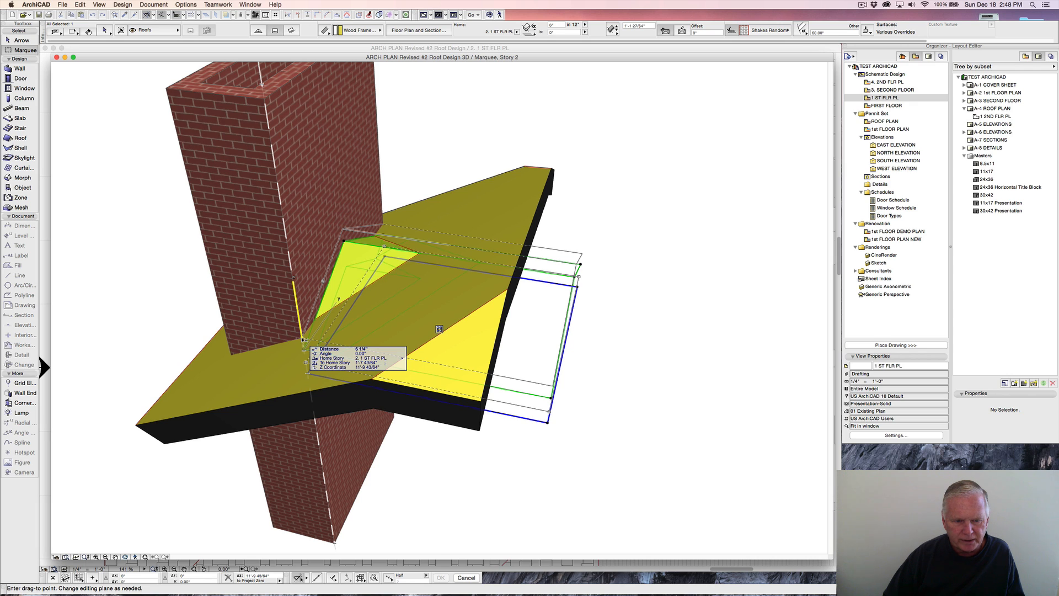
{"action": "left_click", "coordinate": [303, 340]}
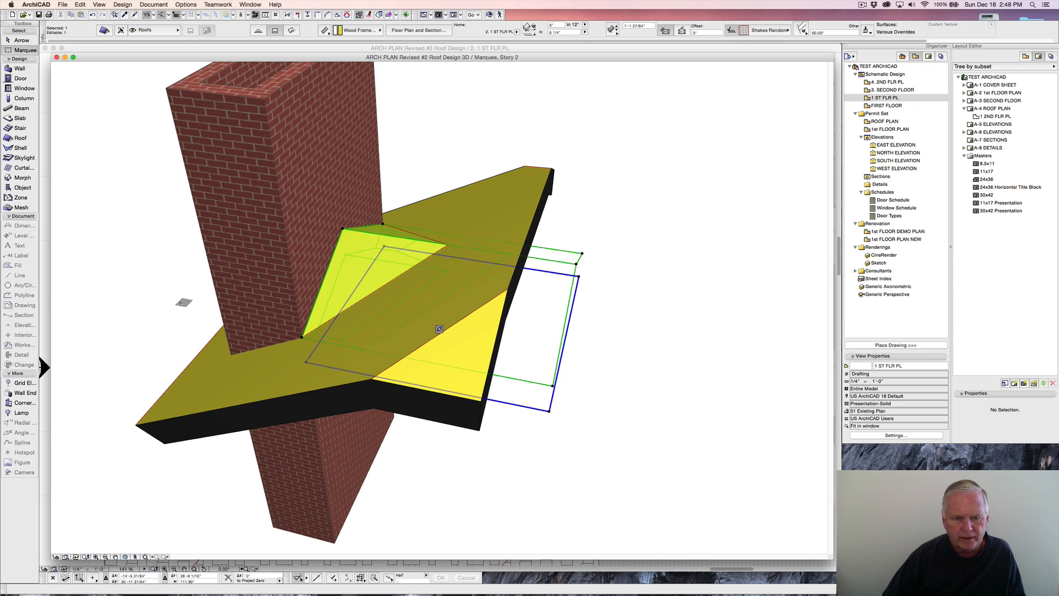
{"action": "key", "text": "Escape"}
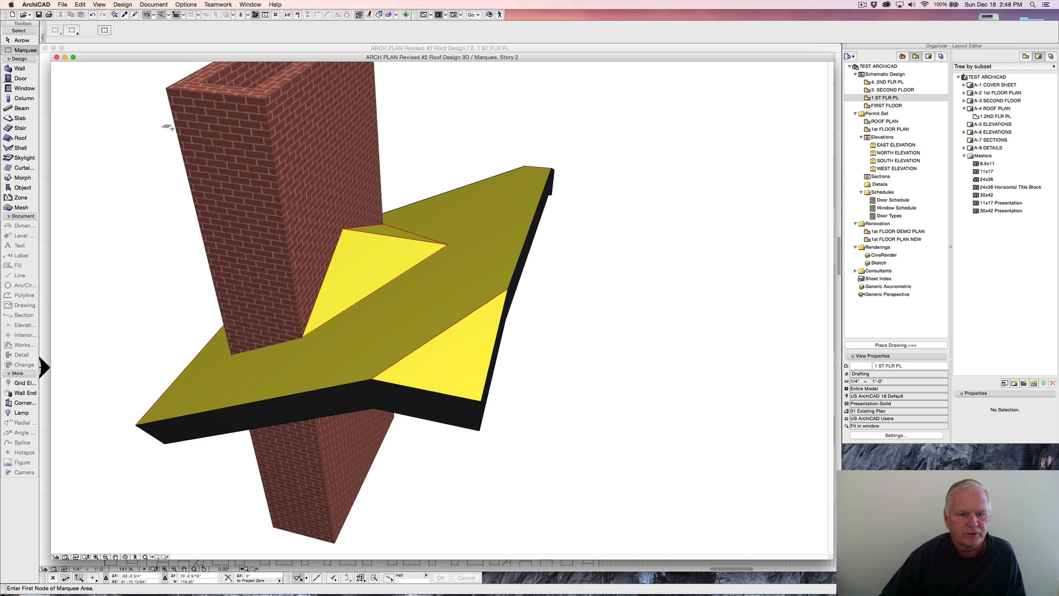
Close the 3D view and clear the marquee around the chimney on the floor plan.
{"action": "left_click", "coordinate": [57, 57]}
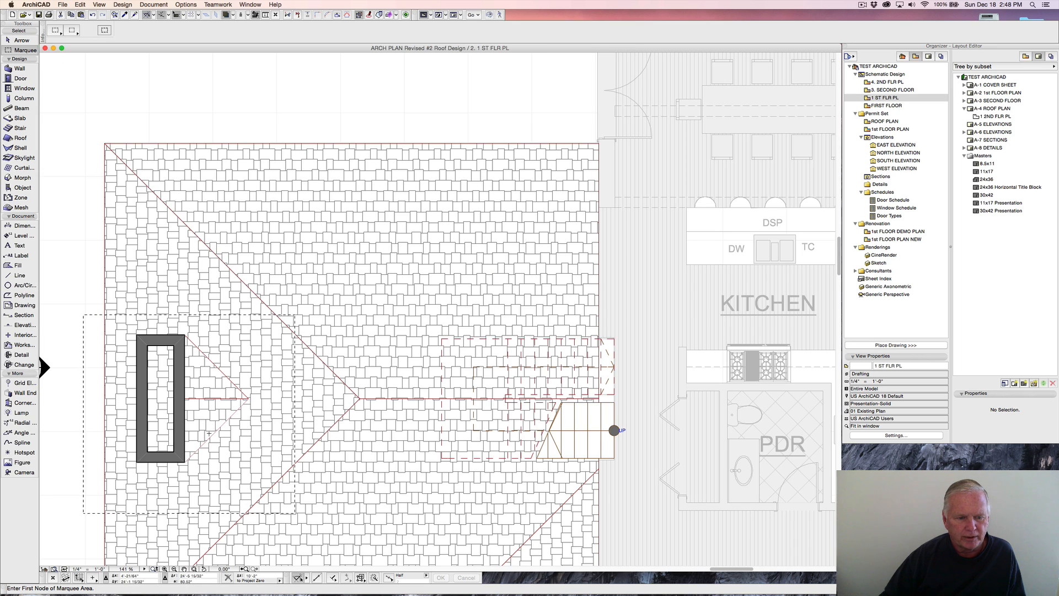
{"action": "left_click", "coordinate": [86, 264]}
{"action": "key", "text": "Escape"}
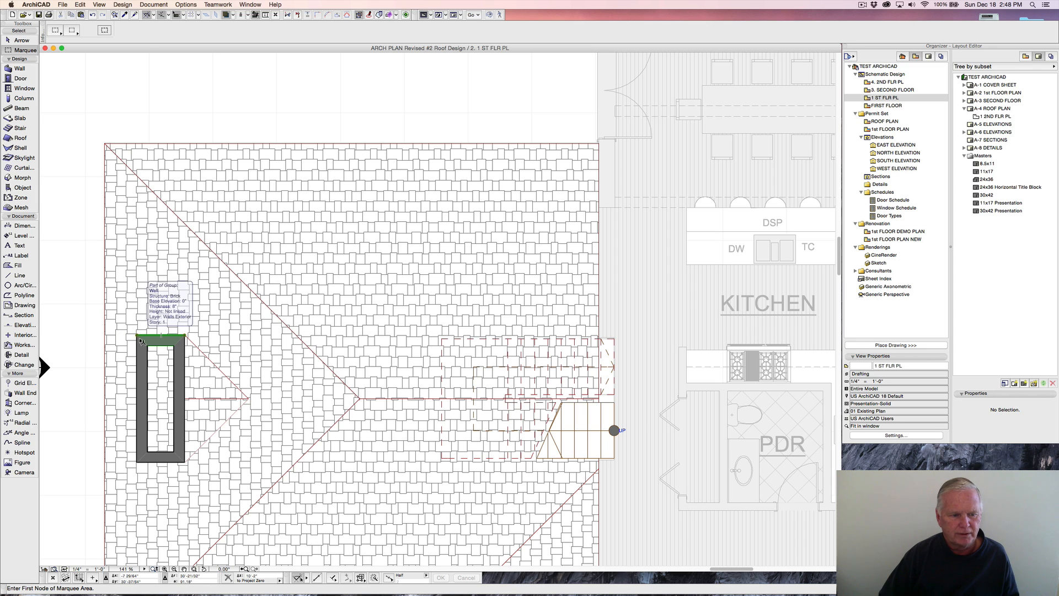
Set the living room chimney's four brick walls to show on Home Story Only in the floor plan display, and deselect them.
{"action": "left_click", "coordinate": [139, 367], "text": "shift"}
{"action": "left_click", "coordinate": [139, 367], "text": "shift"}
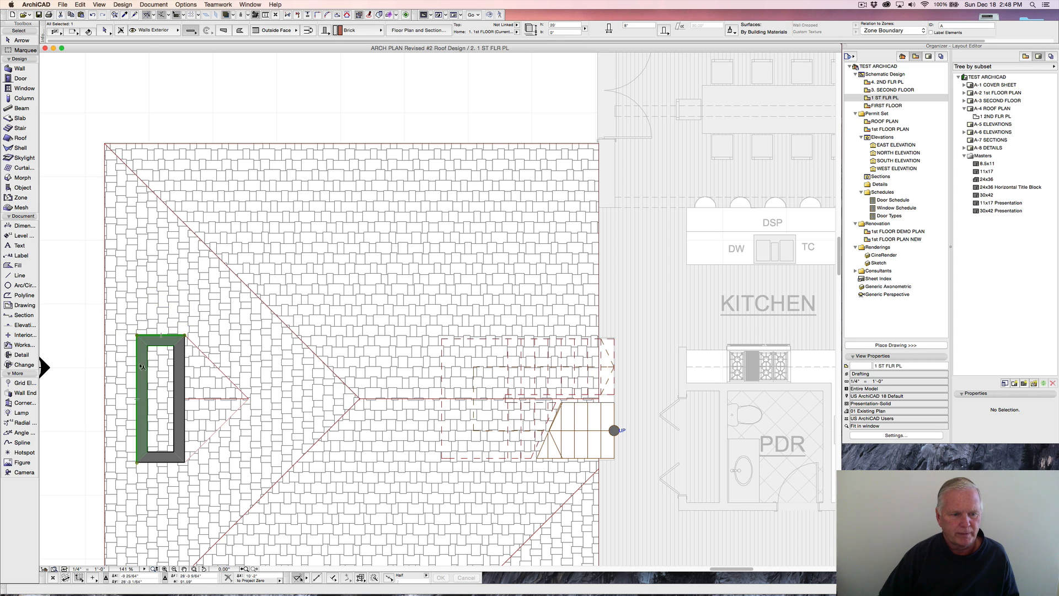
{"action": "left_click", "coordinate": [183, 366], "text": "shift"}
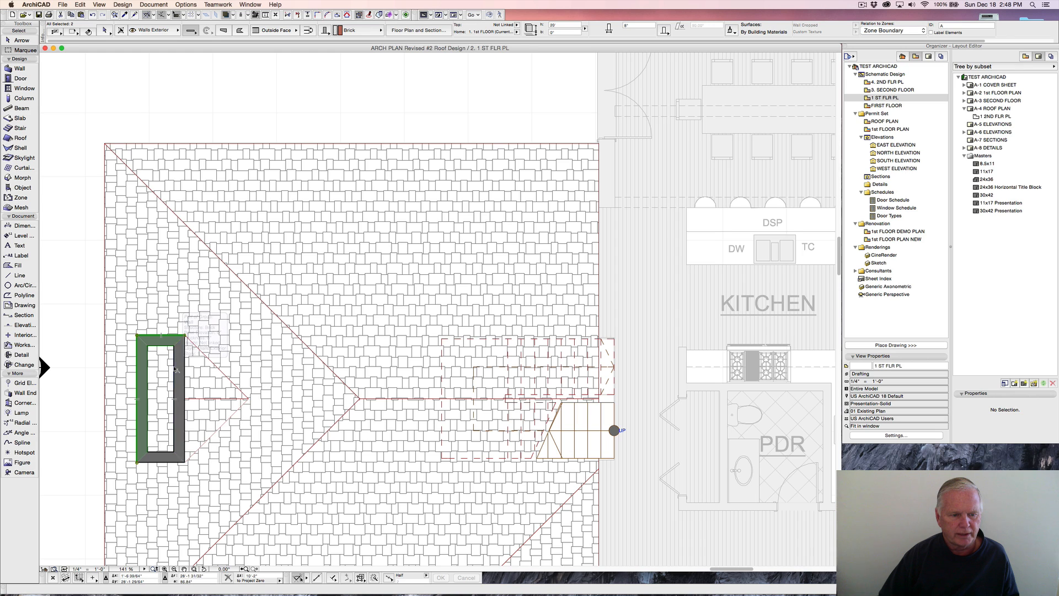
{"action": "left_click", "coordinate": [162, 463], "text": "shift"}
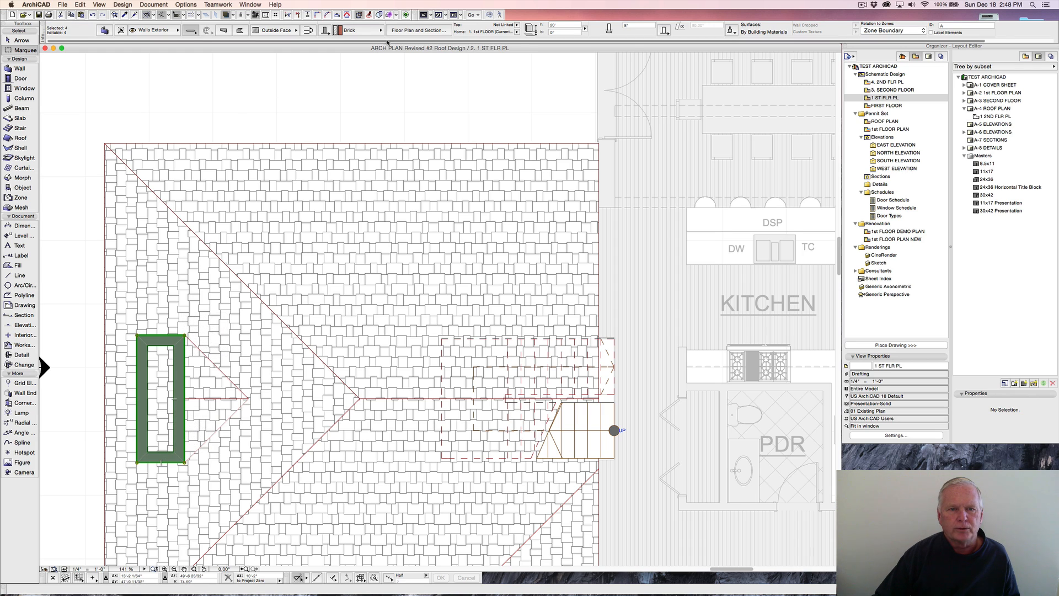
{"action": "left_click", "coordinate": [418, 30]}
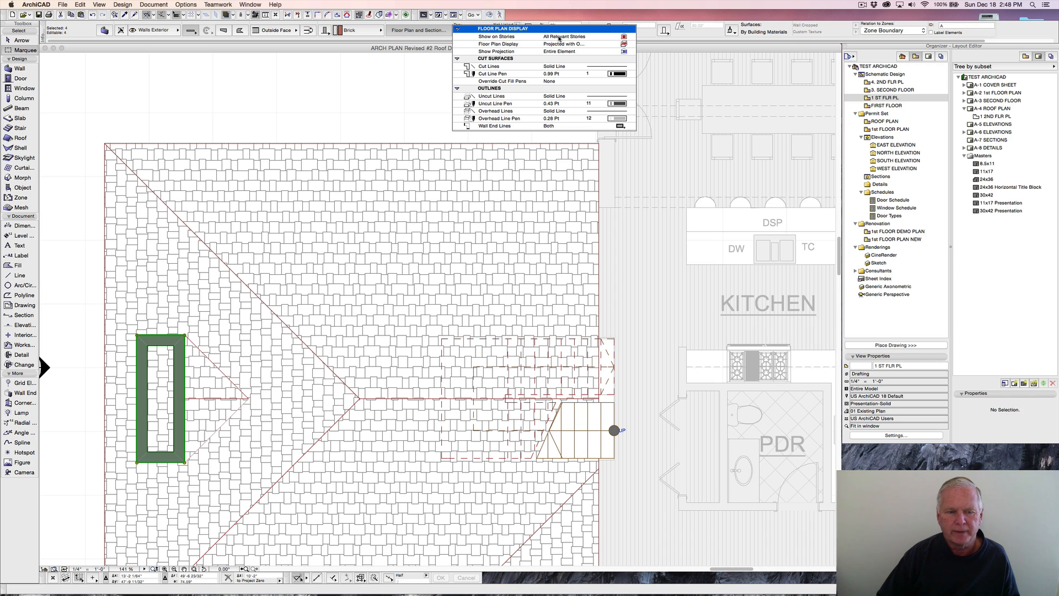
{"action": "left_click", "coordinate": [559, 37]}
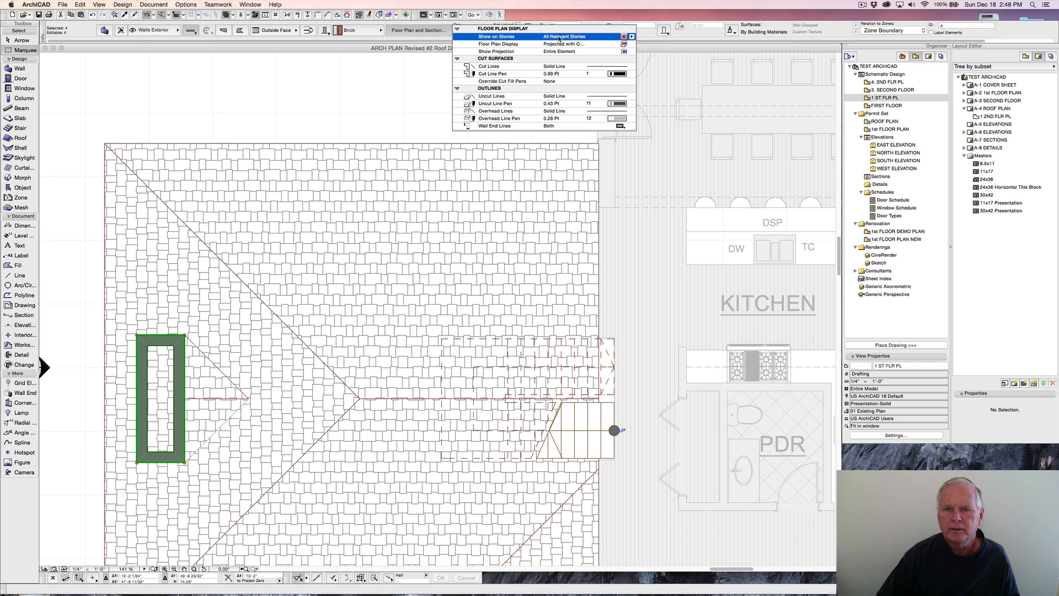
{"action": "left_click", "coordinate": [632, 36]}
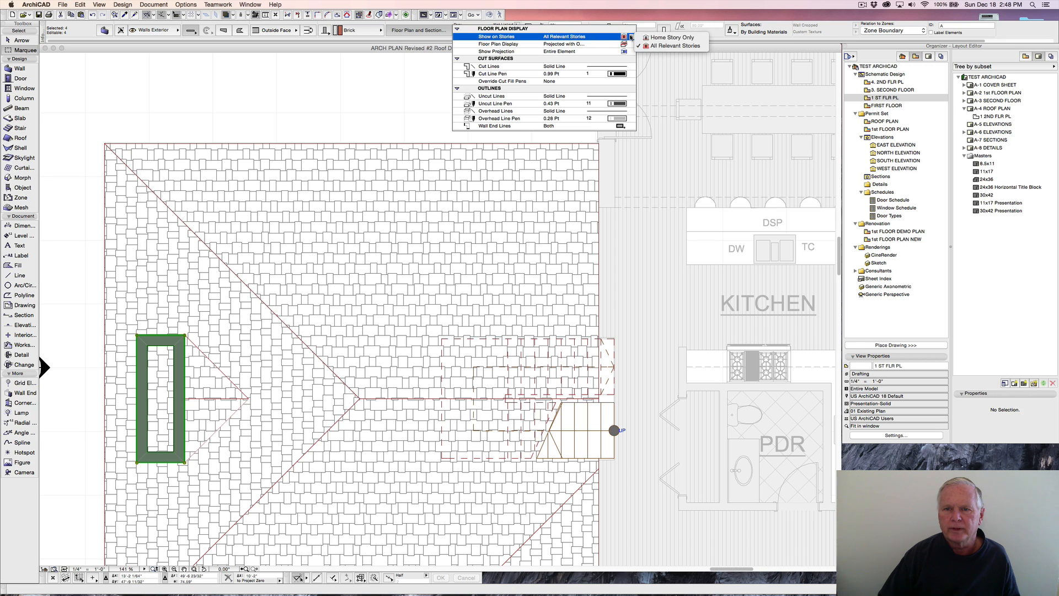
{"action": "left_click", "coordinate": [660, 38]}
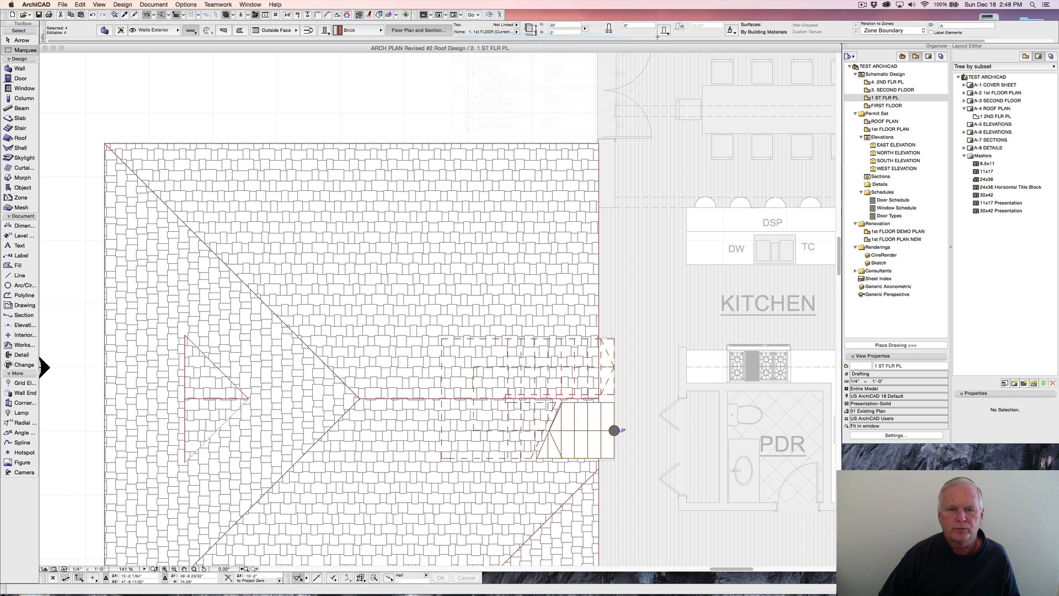
{"action": "left_click", "coordinate": [348, 106]}
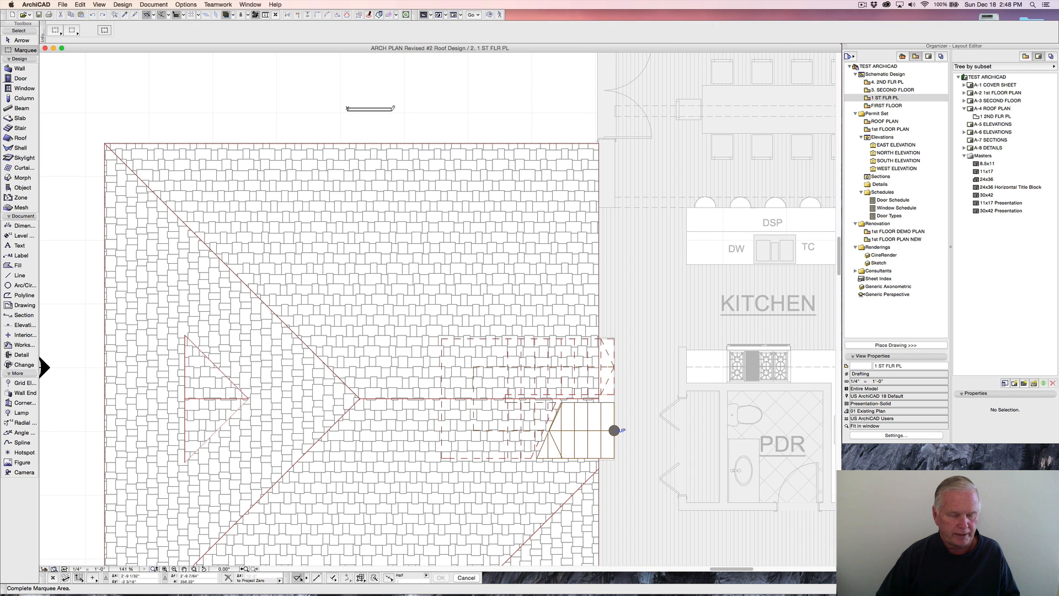
{"action": "key", "text": "Escape"}
Open the 4. 2ND FLR PL view from the Schematic Design folder and frame the whole roof layout.
{"action": "scroll", "coordinate": [390, 107], "scroll_direction": "down", "scroll_amount": 3}
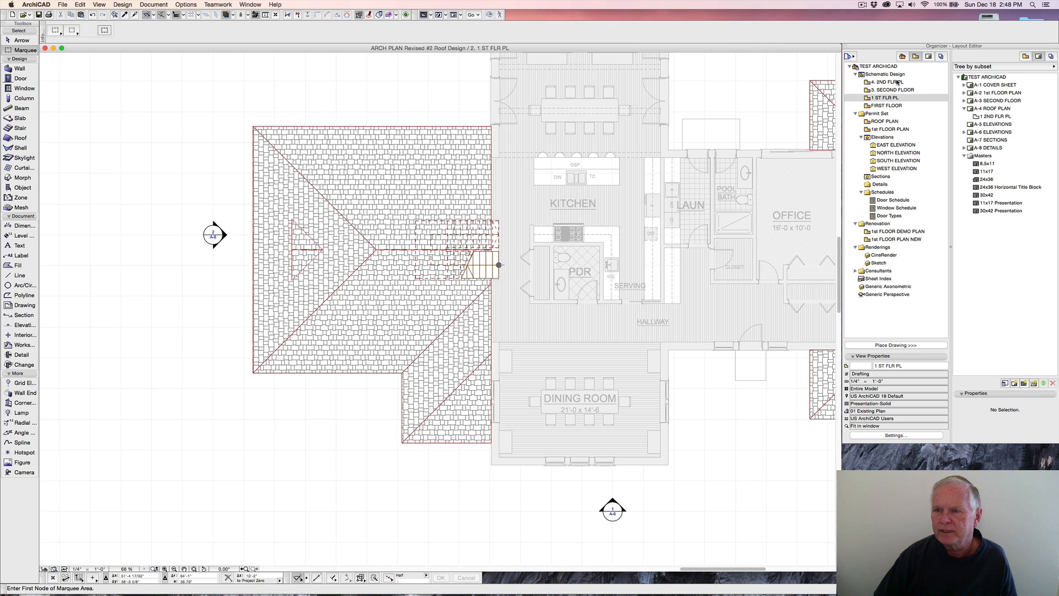
{"action": "left_click", "coordinate": [886, 83]}
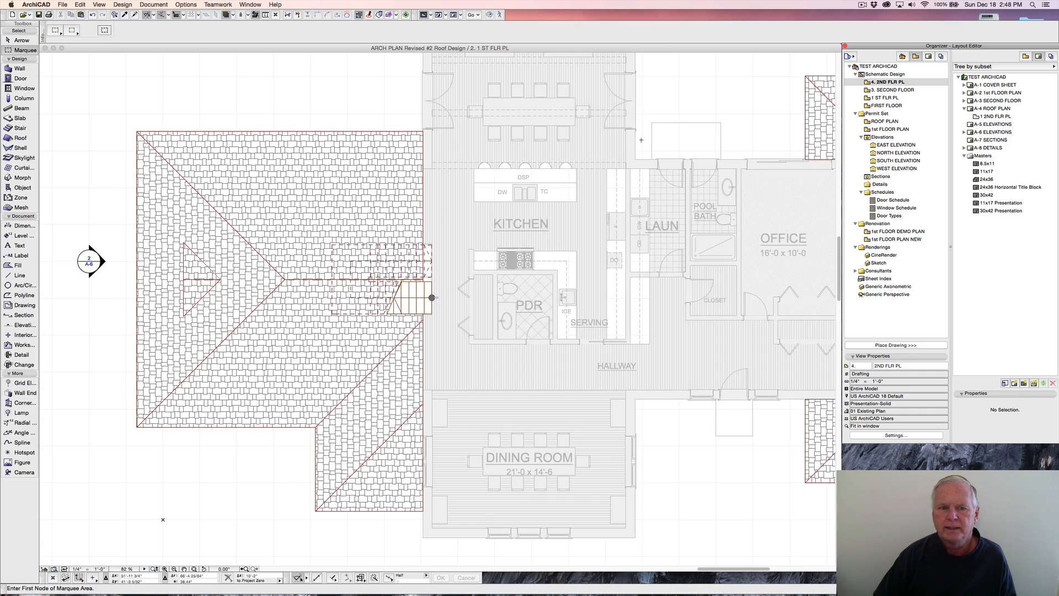
{"action": "scroll", "coordinate": [669, 137], "scroll_direction": "up", "scroll_amount": 2}
{"action": "middle_click_drag", "start_coordinate": [670, 137], "coordinate": [599, 272]}
{"action": "scroll", "coordinate": [600, 272], "scroll_direction": "down", "scroll_amount": 10}
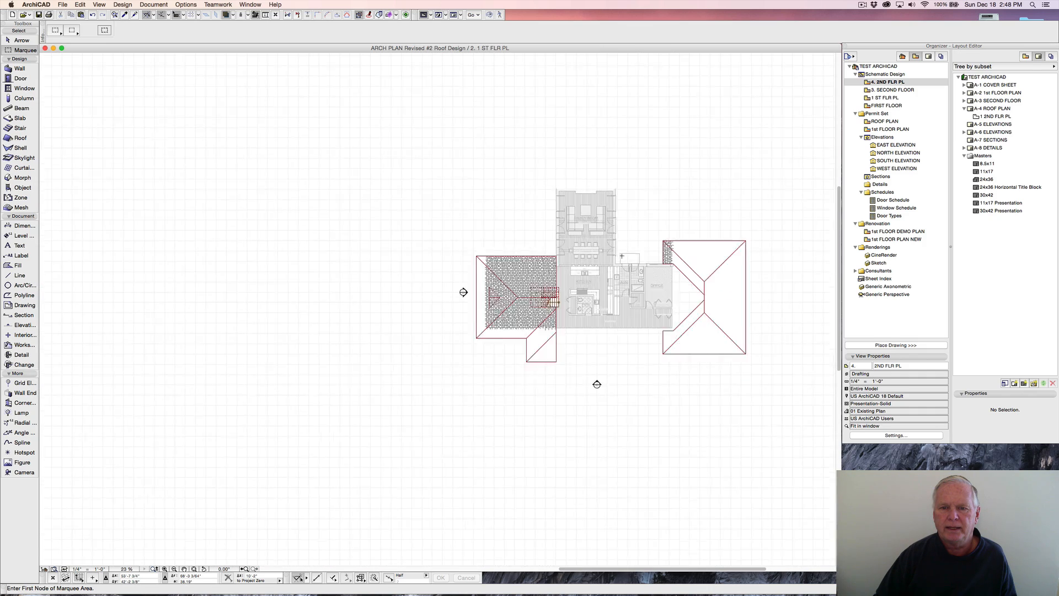
{"action": "double_click", "coordinate": [886, 82]}
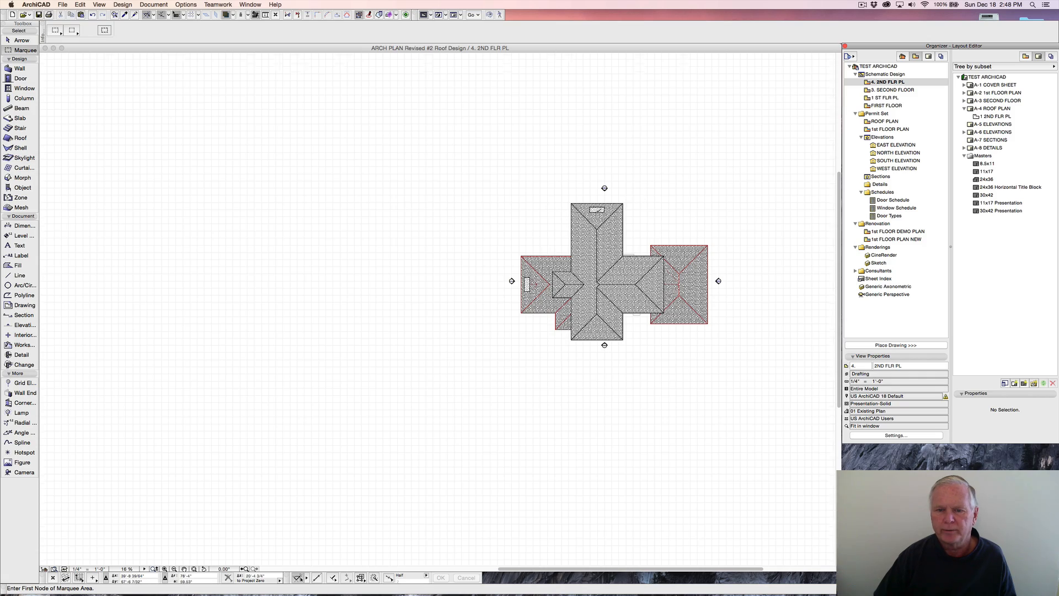
{"action": "scroll", "coordinate": [600, 210], "scroll_direction": "up", "scroll_amount": 1}
{"action": "middle_click_drag", "start_coordinate": [599, 210], "coordinate": [441, 158]}
{"action": "scroll", "coordinate": [404, 224], "scroll_direction": "up", "scroll_amount": 5}
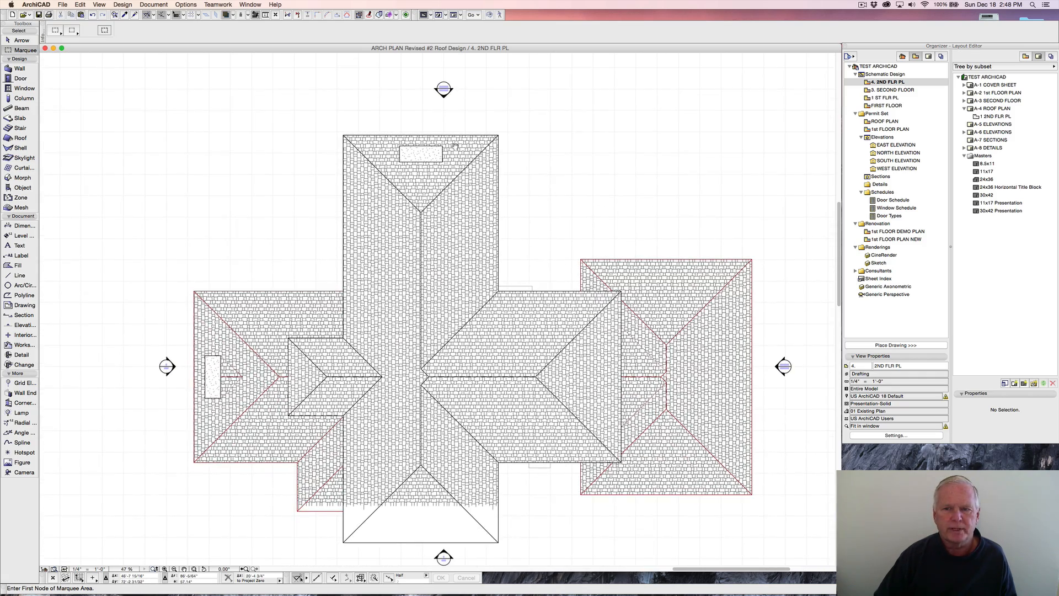
Rename the 4. 2ND FLR PL view in the Schematic Design folder as ROOF PLAN, keeping its ID.
{"action": "left_click", "coordinate": [887, 83]}
{"action": "right_click", "coordinate": [887, 84]}
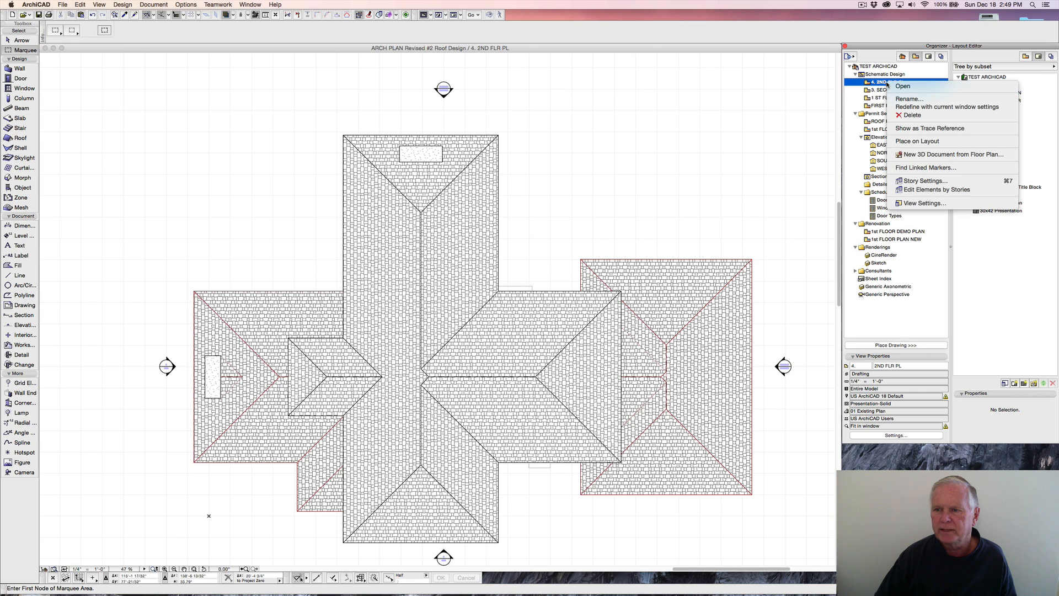
{"action": "left_click", "coordinate": [909, 100]}
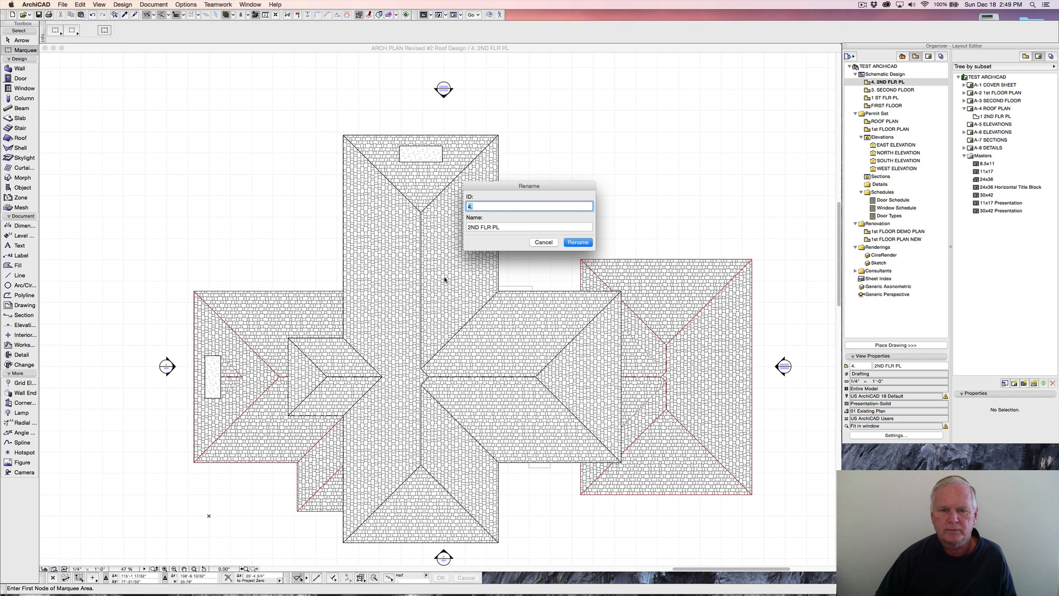
{"action": "key", "text": "Tab"}
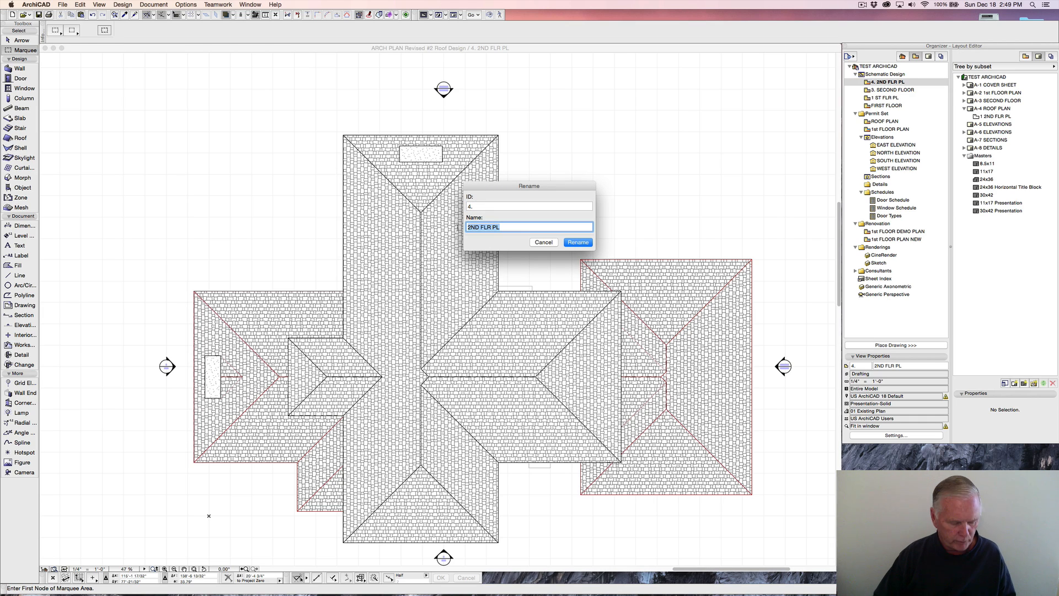
{"action": "type", "text": "ROOF PLAN"}
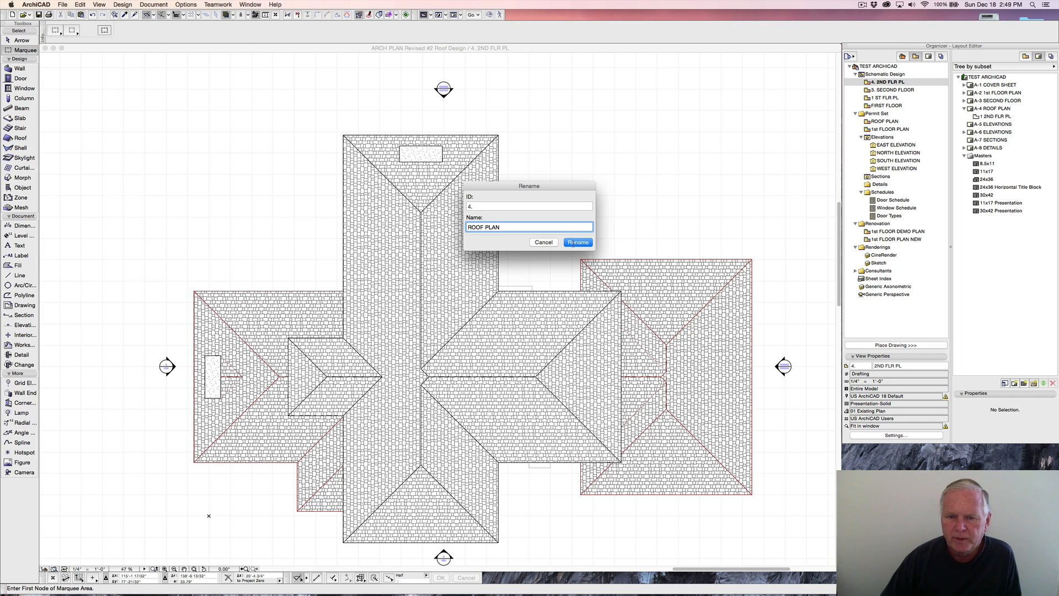
{"action": "left_click", "coordinate": [572, 243]}
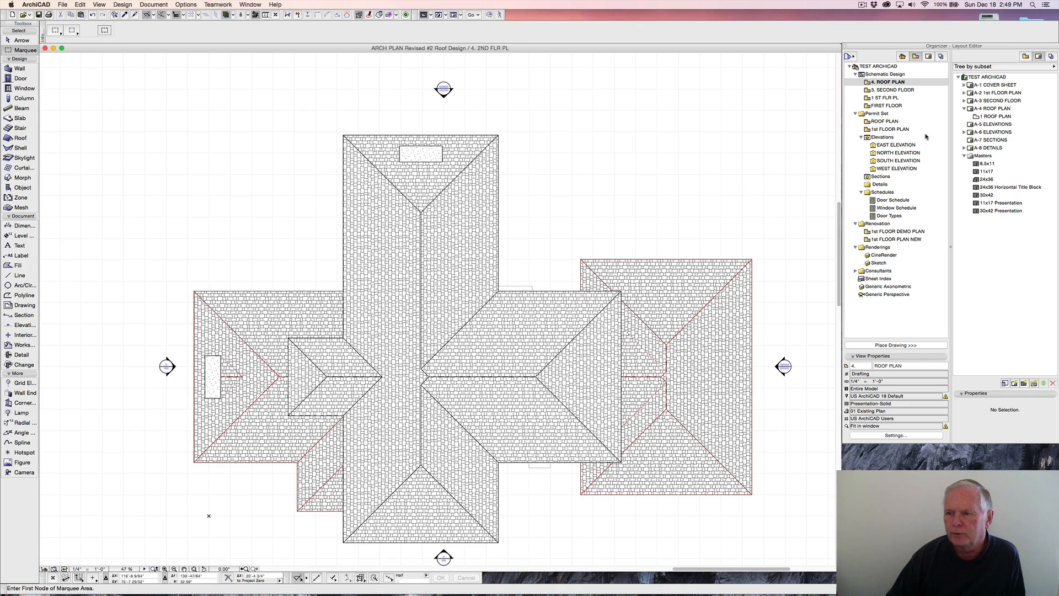
{"action": "scroll", "coordinate": [561, 218], "scroll_direction": "up", "scroll_amount": 1}
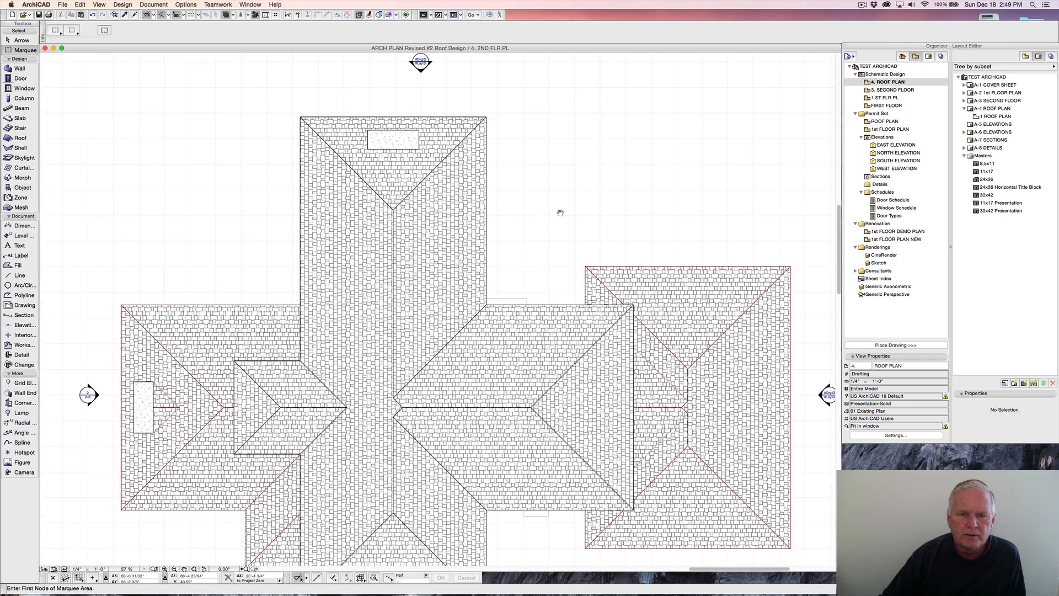
Using the main roof's settings, draw a rectangular roof about 8' wide and 8' deep behind the family room chimney.
{"action": "middle_click_drag", "start_coordinate": [561, 217], "coordinate": [551, 176]}
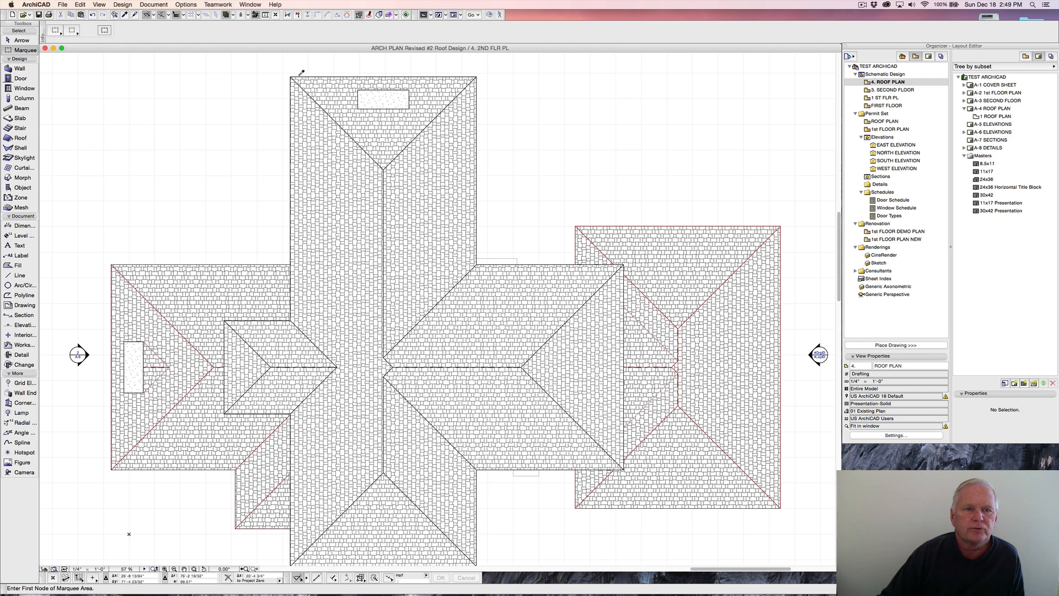
{"action": "left_click", "coordinate": [291, 76], "text": "alt"}
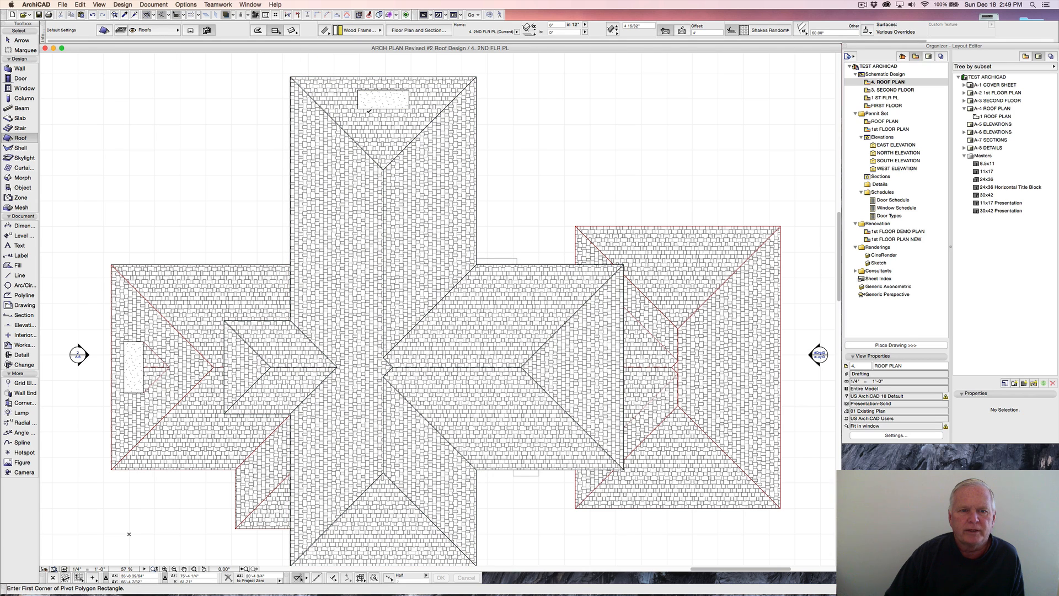
{"action": "left_click", "coordinate": [358, 109]}
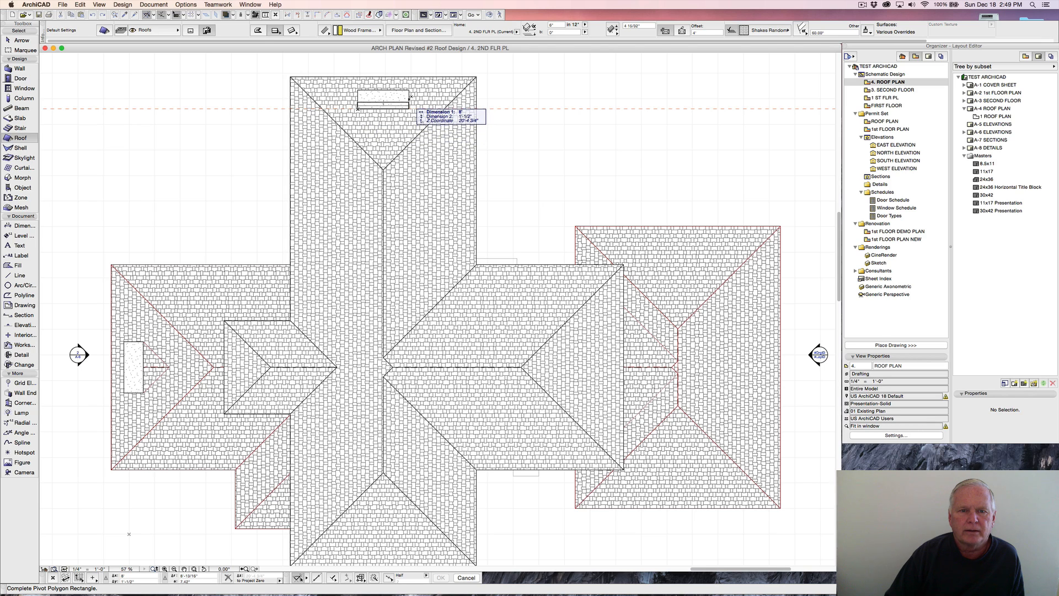
{"action": "scroll", "coordinate": [410, 97], "scroll_direction": "up", "scroll_amount": 3}
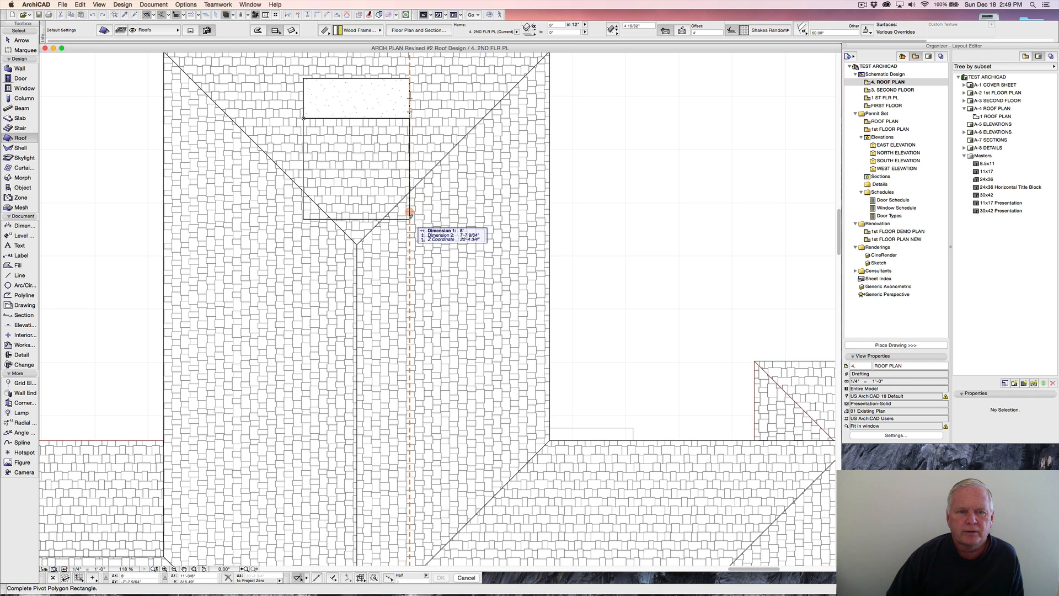
{"action": "left_click", "coordinate": [411, 225]}
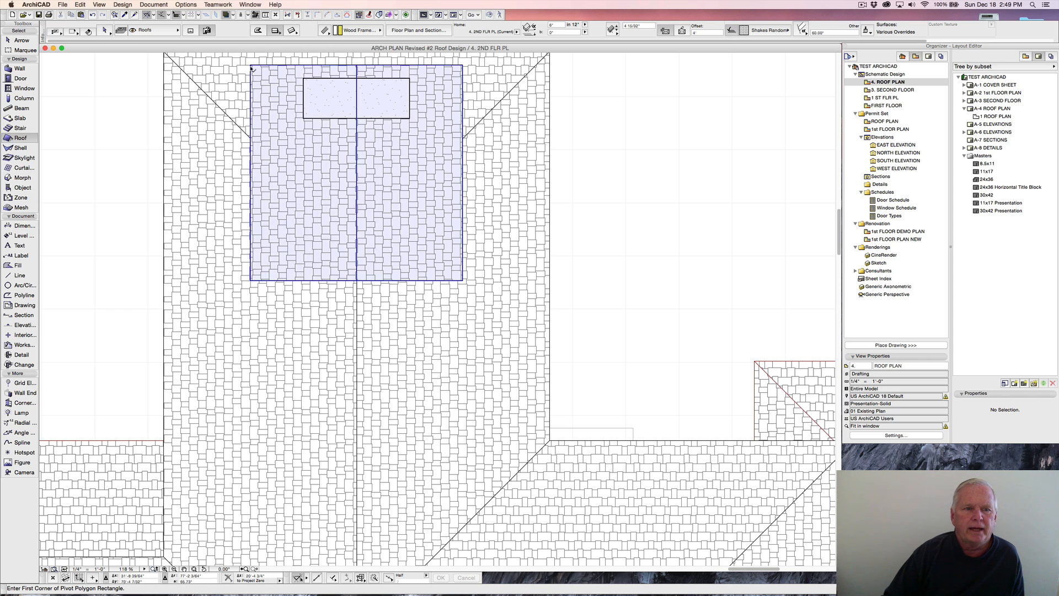
Select the new chimney roof and set its eave offset to 0.
{"action": "left_click", "coordinate": [251, 66], "text": "shift"}
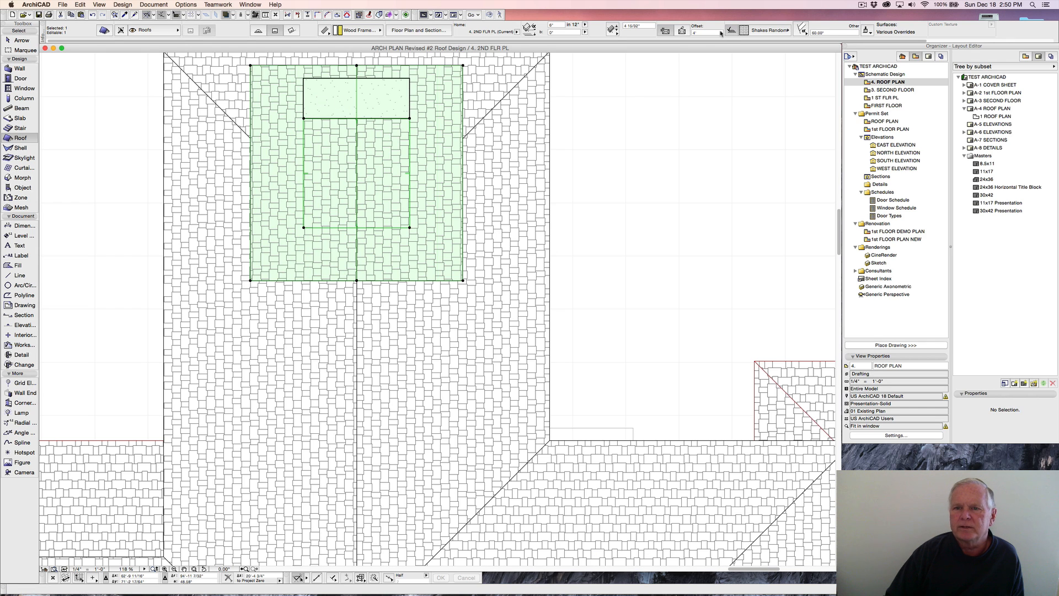
{"action": "left_click", "coordinate": [704, 32]}
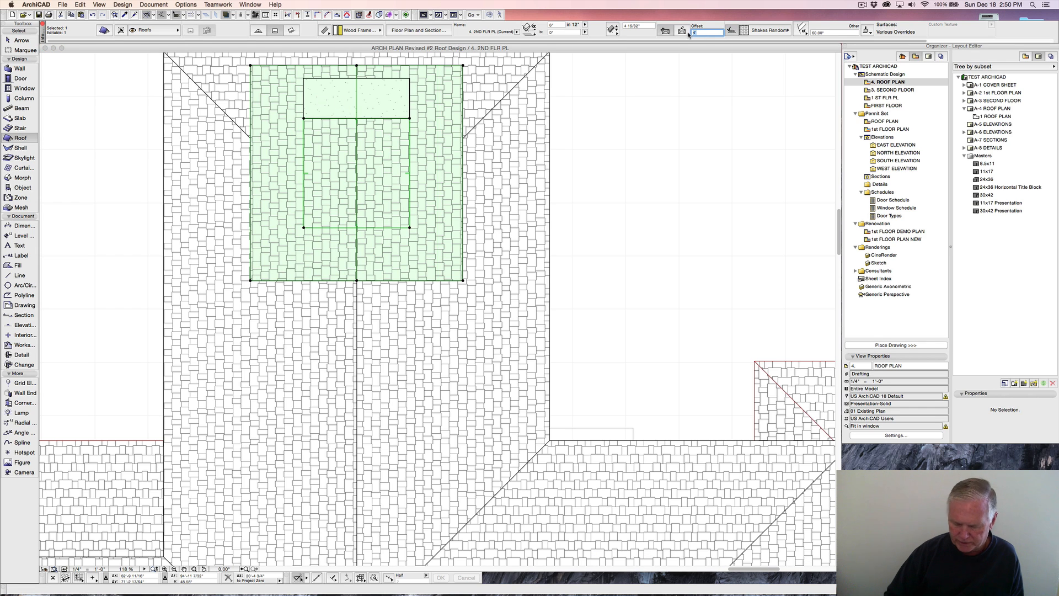
{"action": "type", "text": "0"}
{"action": "key", "text": "Return"}
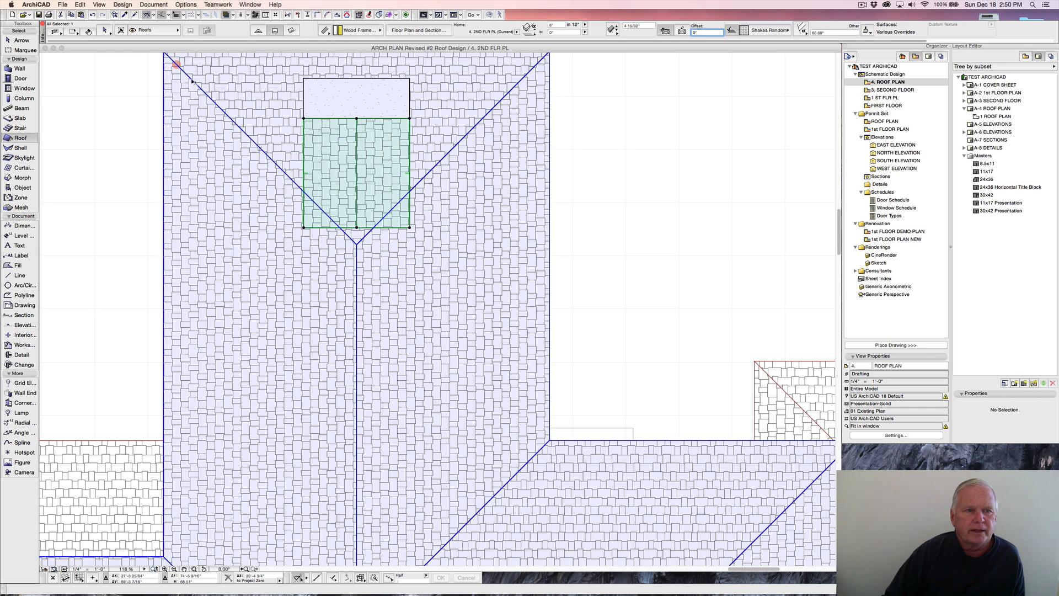
Add the main roof to the selection and trim the elements using the roofs from the current selection.
{"action": "left_click", "coordinate": [175, 63], "text": "shift"}
{"action": "left_click", "coordinate": [121, 5]}
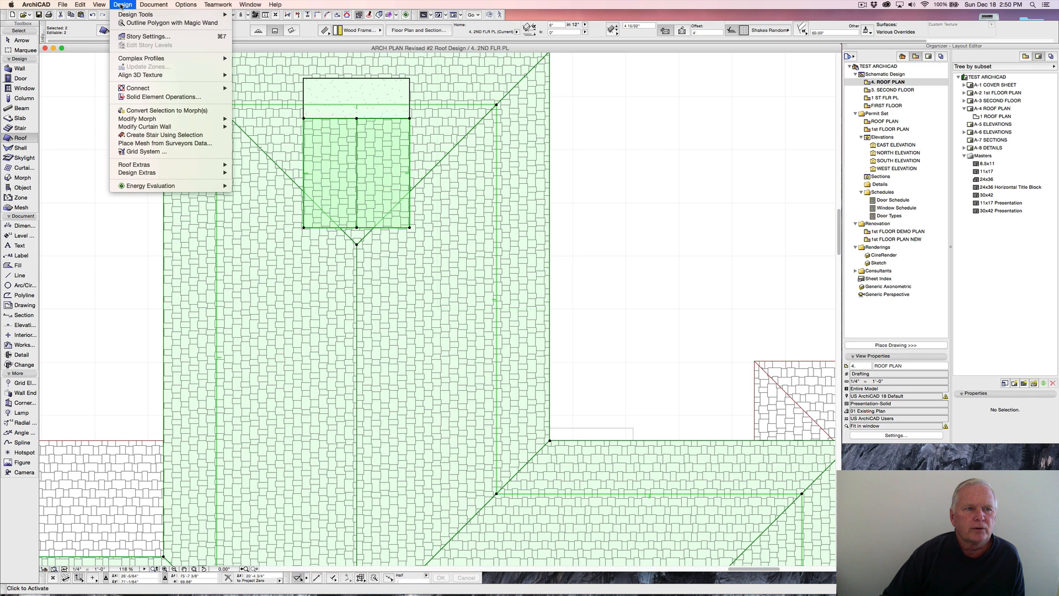
{"action": "mouse_move", "coordinate": [176, 89]}
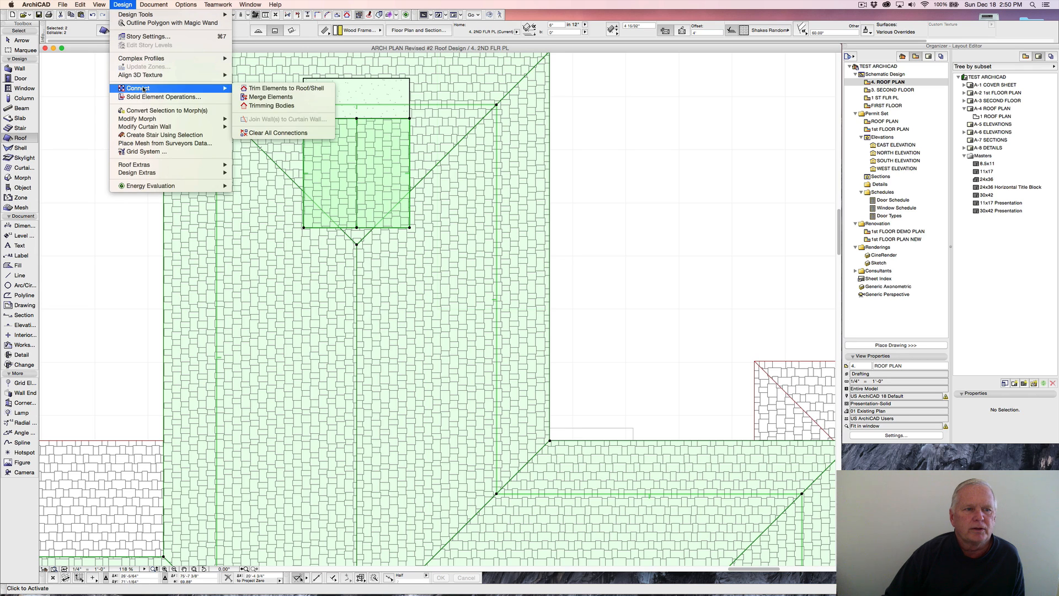
{"action": "left_click", "coordinate": [277, 89]}
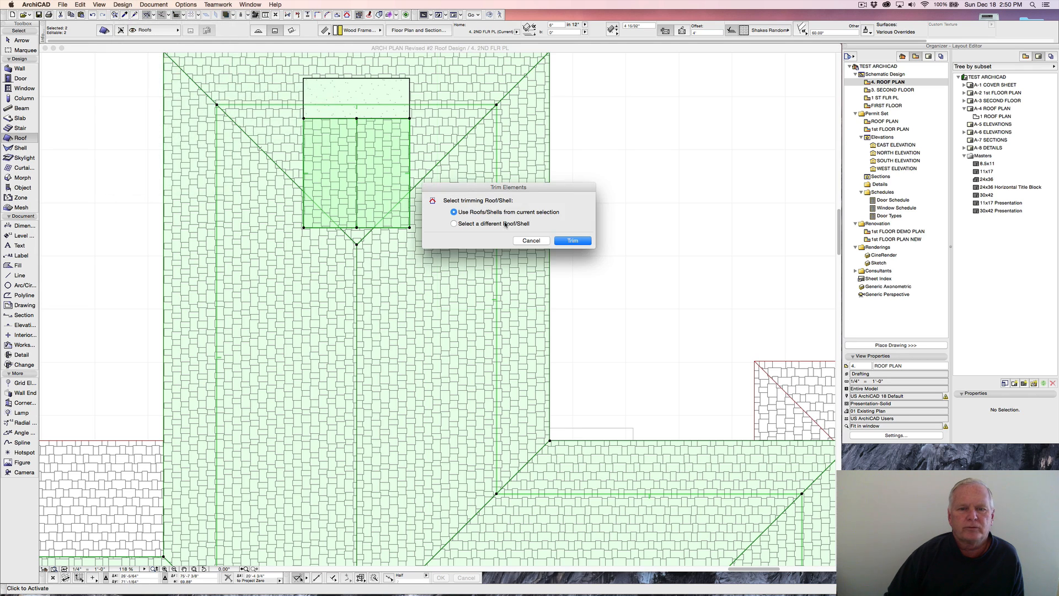
{"action": "left_click", "coordinate": [573, 241]}
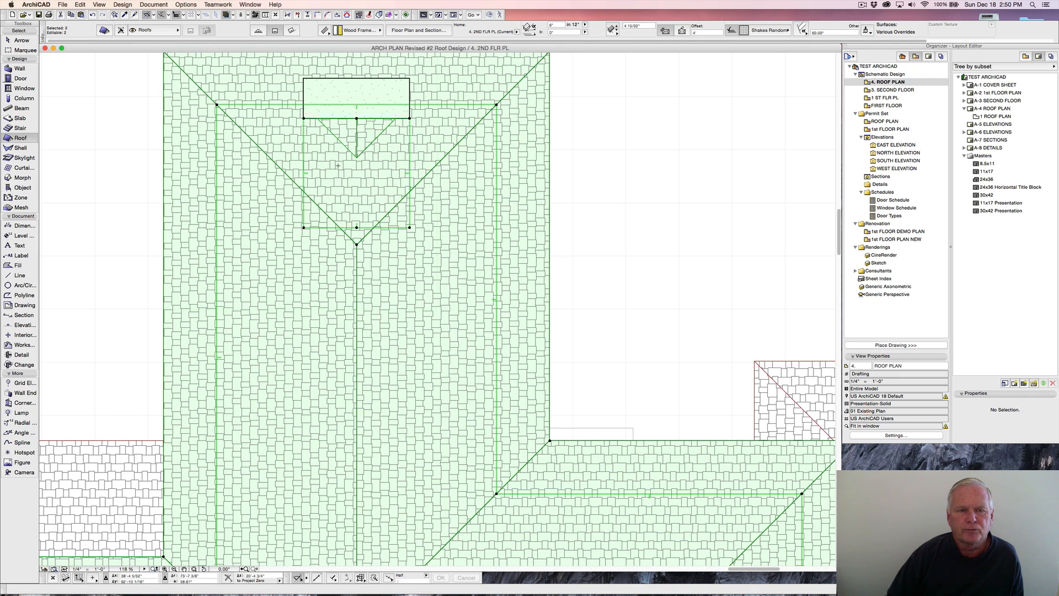
Place a marquee around the family room chimney and show that area in 3D, fitted to the window.
{"action": "mouse_move", "coordinate": [343, 163]}
{"action": "middle_mouse_down"}
{"action": "mouse_move", "coordinate": [328, 171]}
{"action": "mouse_move", "coordinate": [338, 172]}
{"action": "middle_mouse_up"}
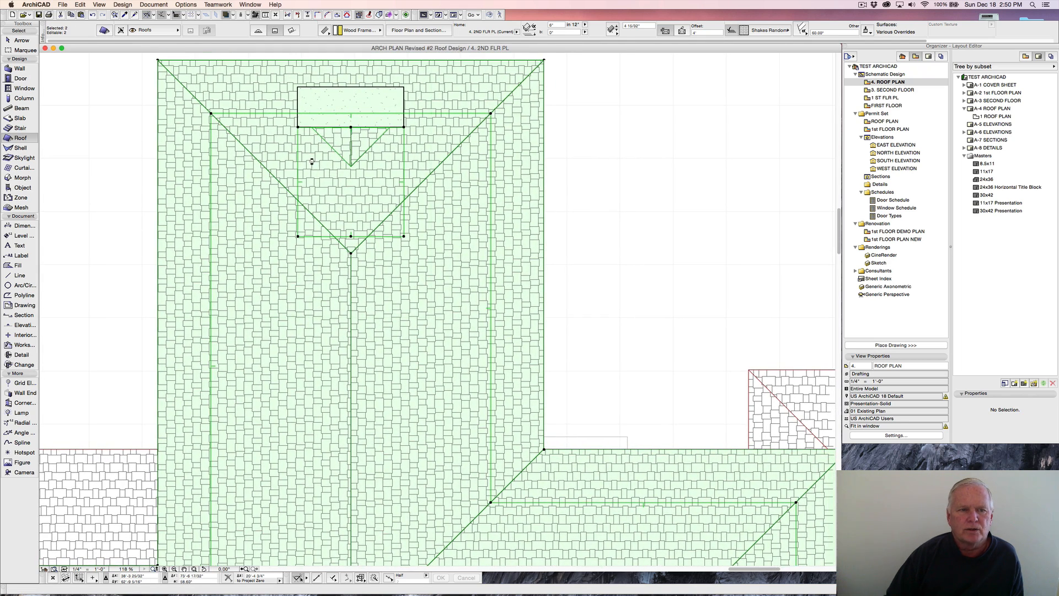
{"action": "middle_click_drag", "start_coordinate": [107, 90], "coordinate": [110, 136]}
{"action": "scroll", "coordinate": [110, 135], "scroll_direction": "up", "scroll_amount": 2}
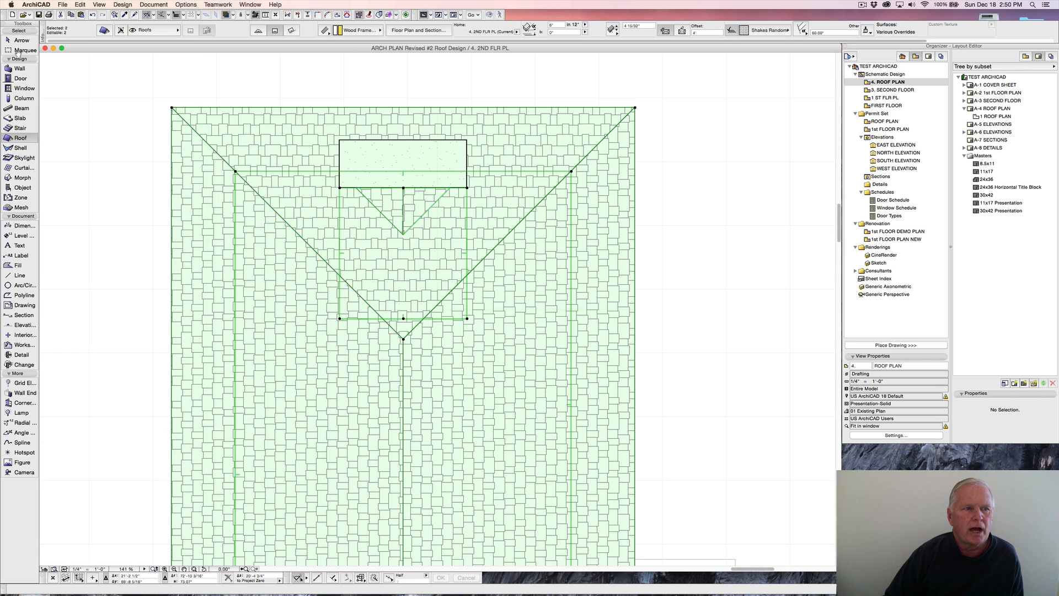
{"action": "left_click", "coordinate": [18, 50]}
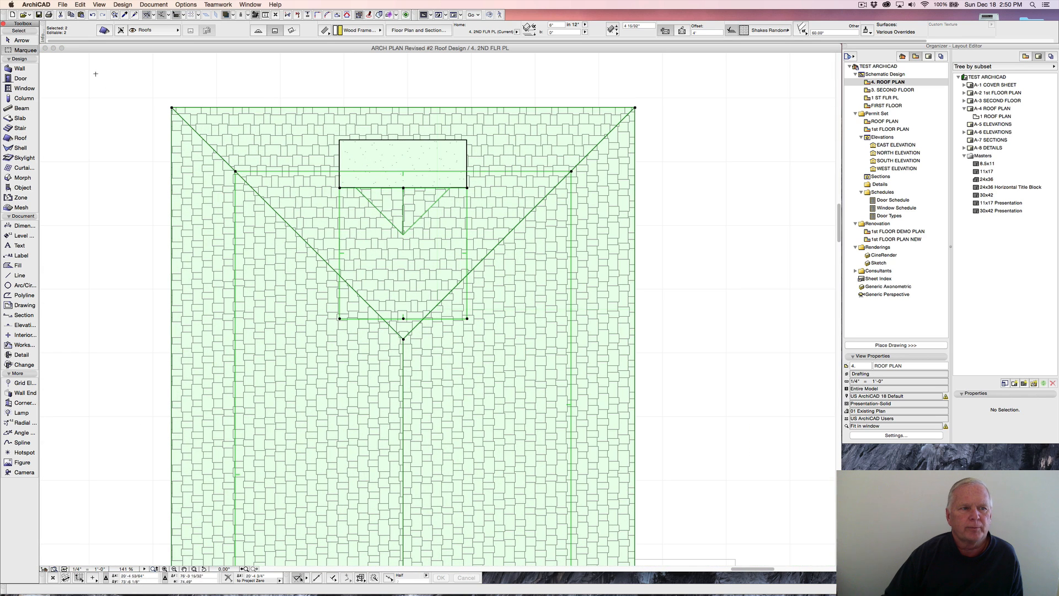
{"action": "key", "text": "Escape"}
{"action": "left_click", "coordinate": [295, 86]}
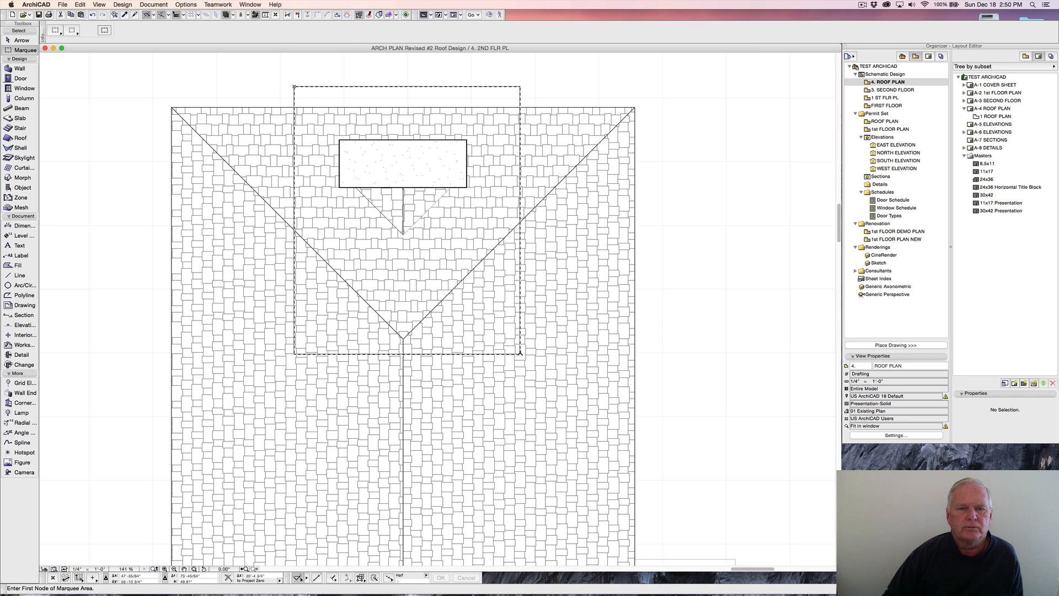
{"action": "left_click", "coordinate": [522, 348]}
{"action": "left_click", "coordinate": [98, 4]}
{"action": "mouse_move", "coordinate": [133, 174]}
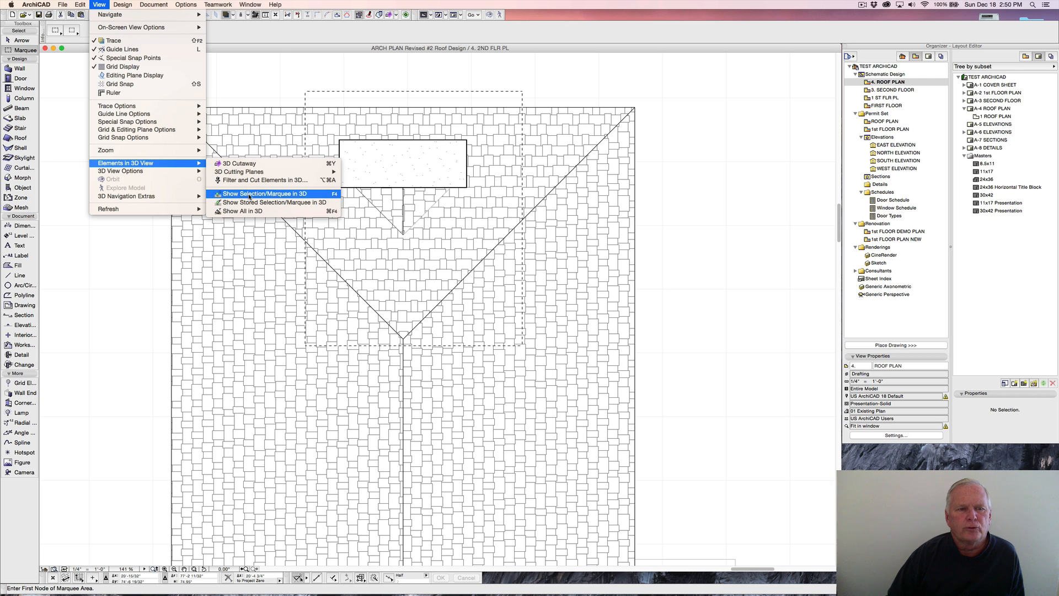
{"action": "left_click", "coordinate": [306, 194]}
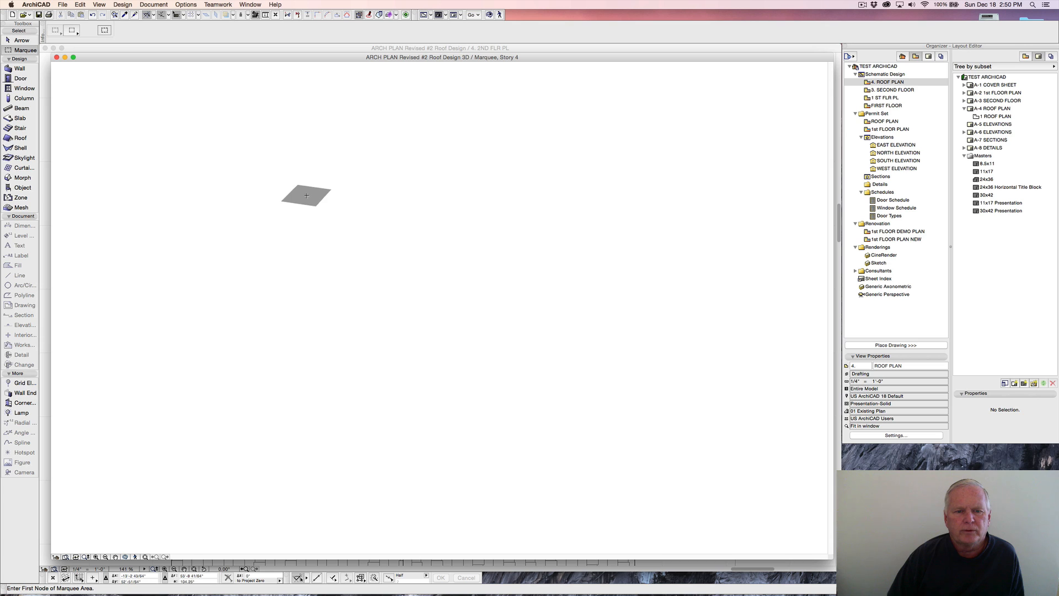
{"action": "middle_click_drag", "start_coordinate": [310, 203], "coordinate": [146, 569]}
{"action": "middle_click_drag", "start_coordinate": [264, 565], "coordinate": [147, 559]}
{"action": "left_click", "coordinate": [145, 557]}
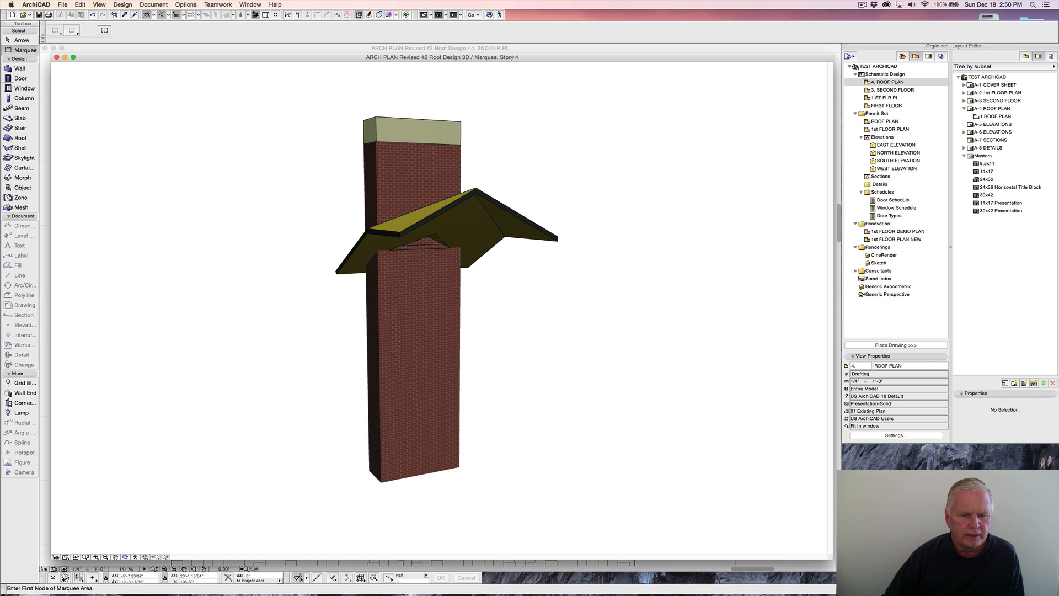
Move the small chimney roof up about 6 1/4" along the chimney's corner edge to where it meets the main roof.
{"action": "middle_click_drag", "start_coordinate": [375, 323], "coordinate": [480, 392], "text": "shift"}
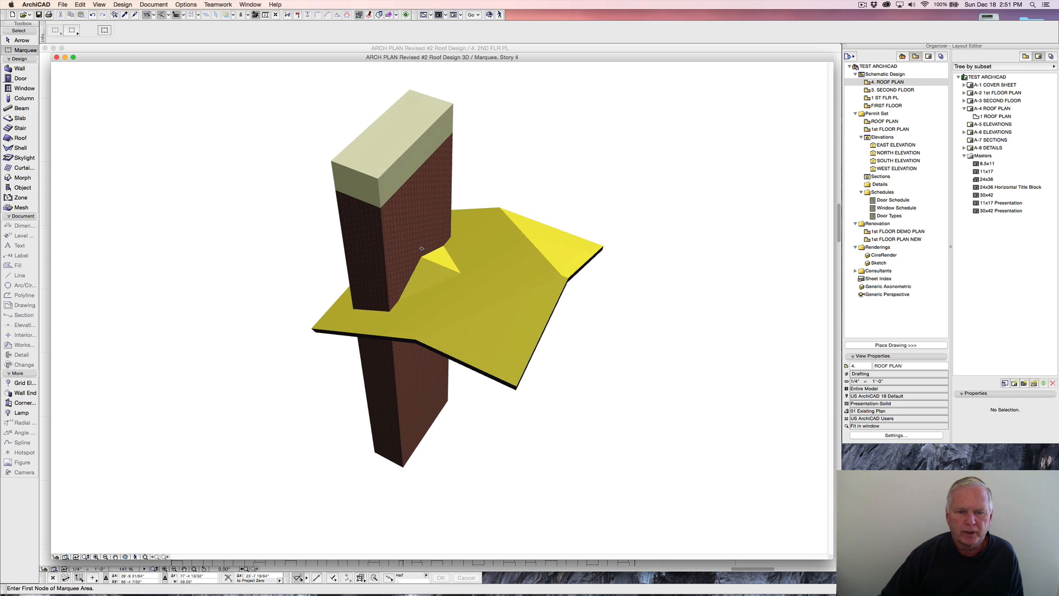
{"action": "scroll", "coordinate": [425, 263], "scroll_direction": "up", "scroll_amount": 5}
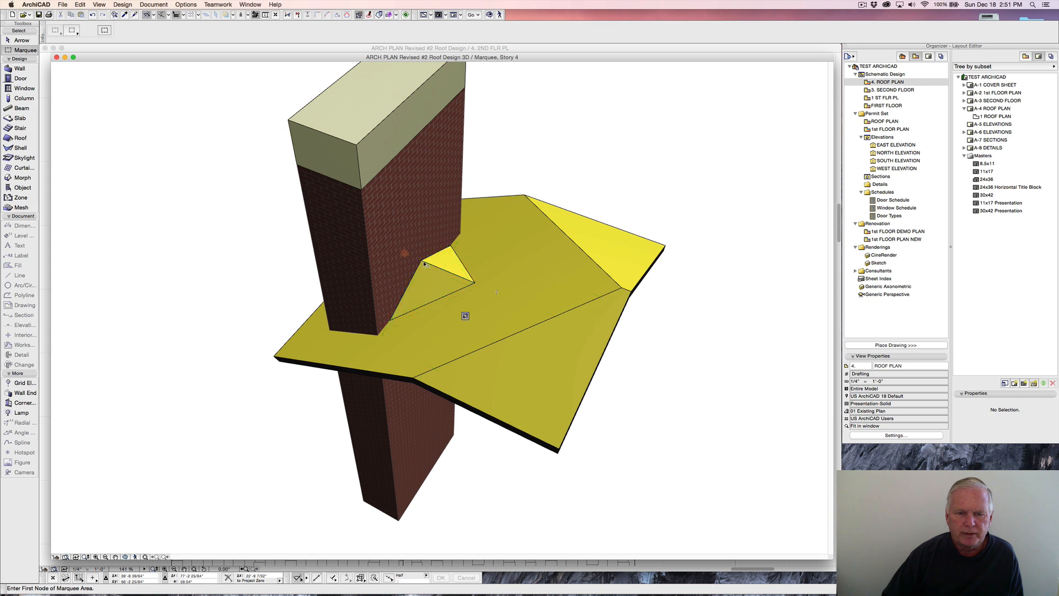
{"action": "left_click", "coordinate": [465, 315]}
{"action": "scroll", "coordinate": [466, 316], "scroll_direction": "up", "scroll_amount": 3}
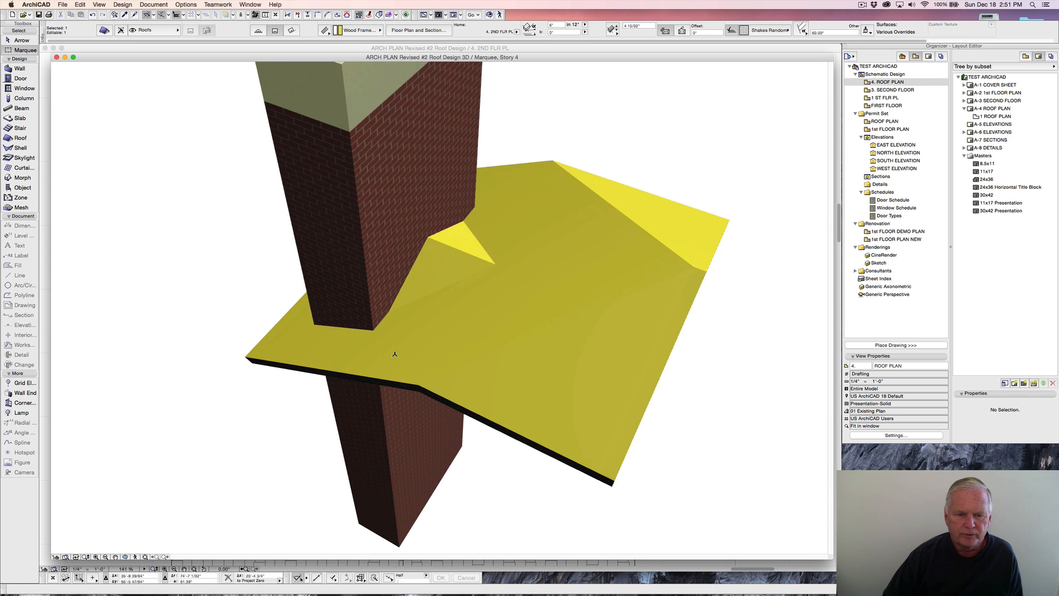
{"action": "key", "text": "ctrl+d"}
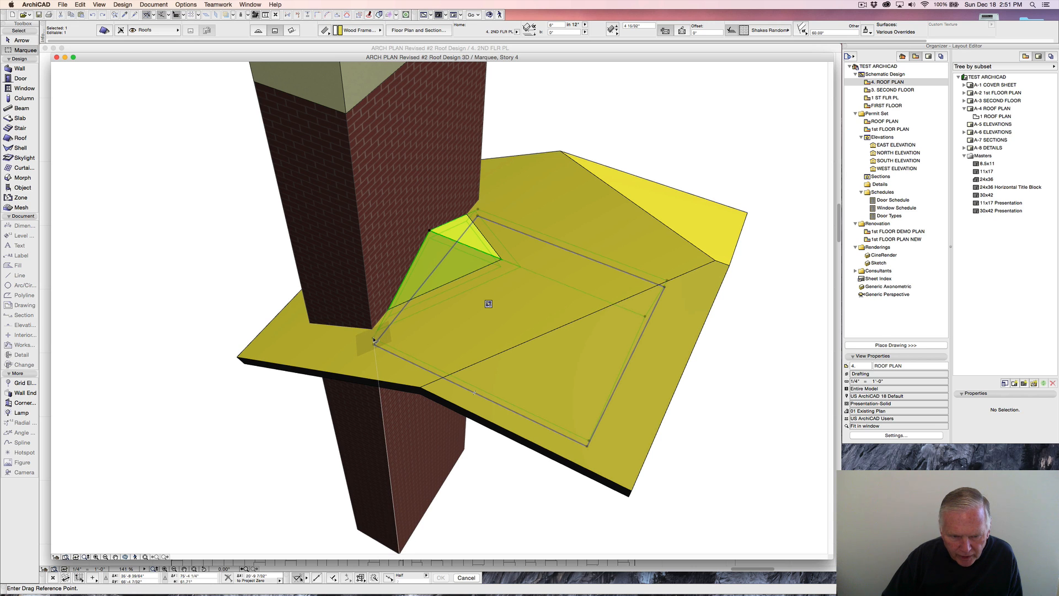
{"action": "left_click", "coordinate": [373, 340]}
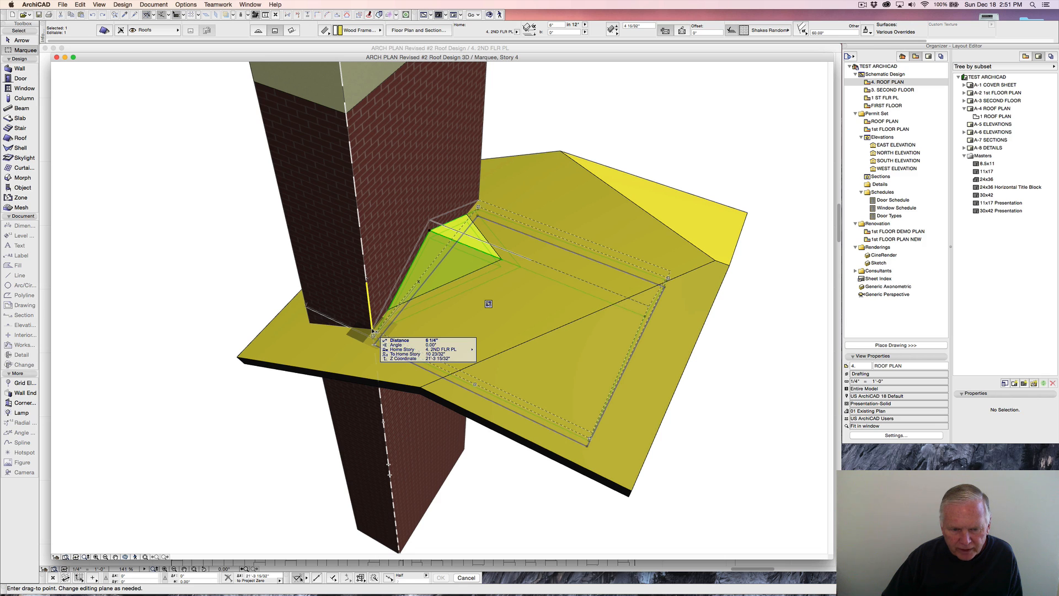
{"action": "left_click", "coordinate": [374, 333]}
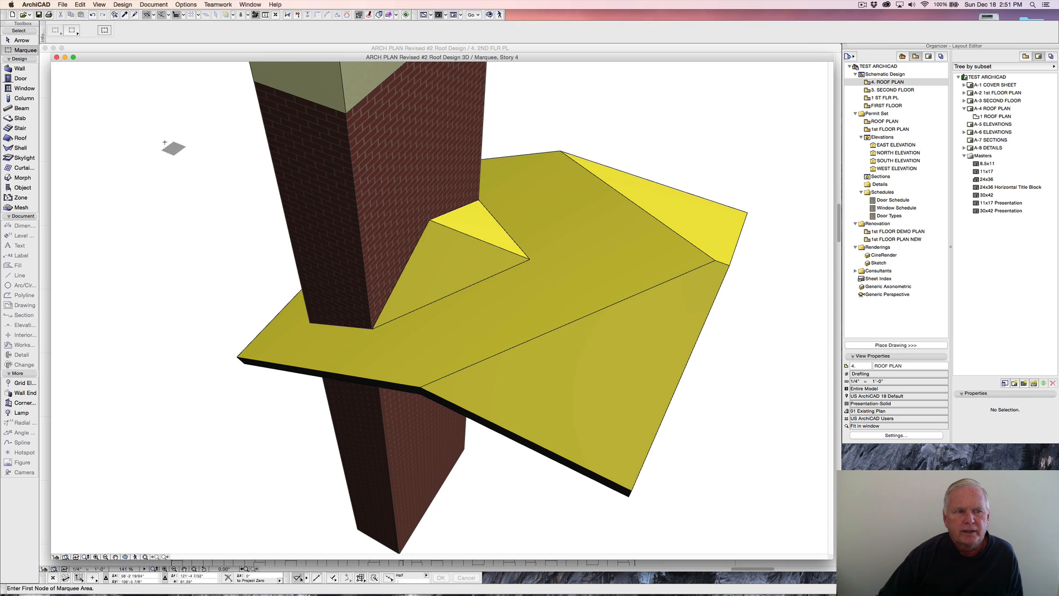
Close the 3D view and clear the marquee around the family room chimney on the roof plan.
{"action": "left_click", "coordinate": [57, 57]}
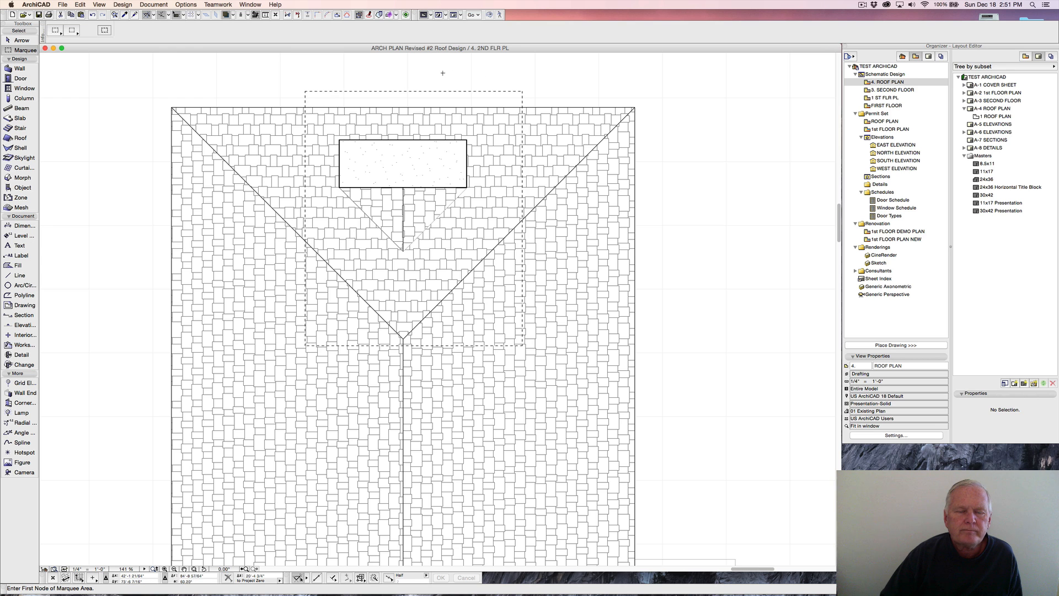
{"action": "key", "text": "Escape"}
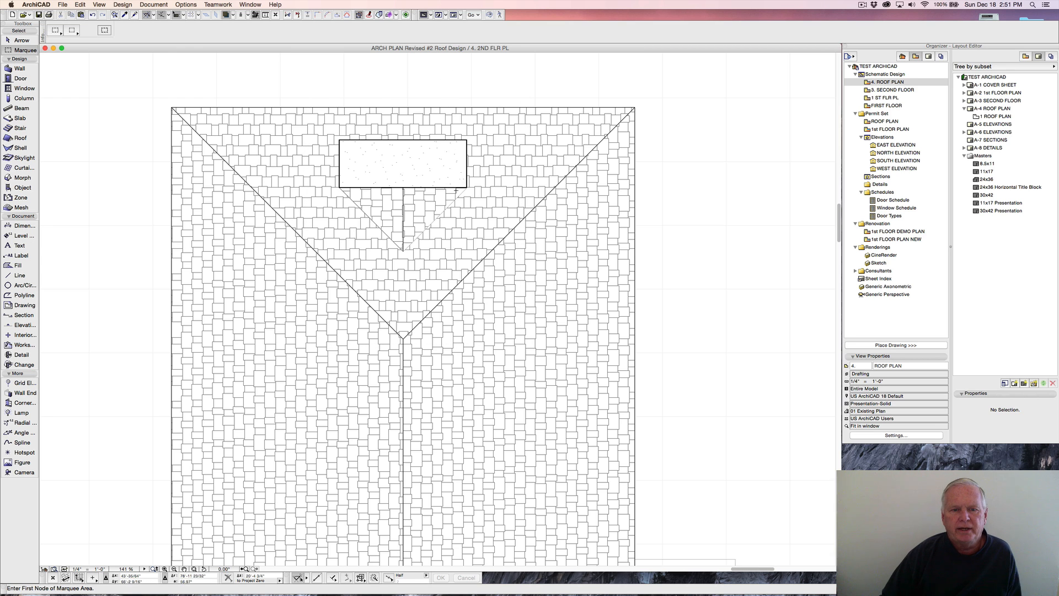
{"action": "scroll", "coordinate": [442, 73], "scroll_direction": "down", "scroll_amount": 10}
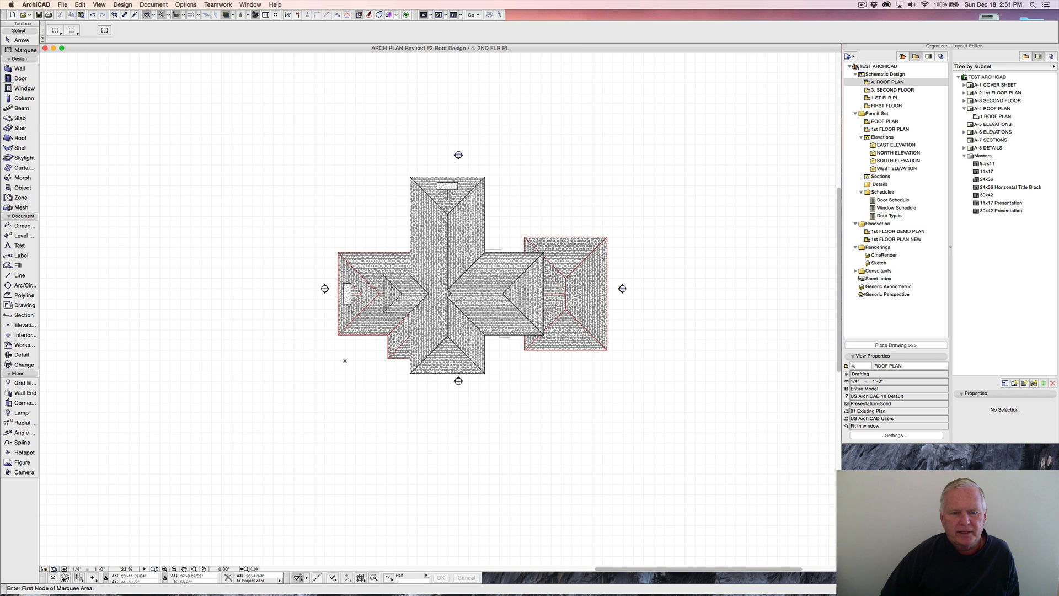
{"action": "scroll", "coordinate": [358, 296], "scroll_direction": "up", "scroll_amount": 3}
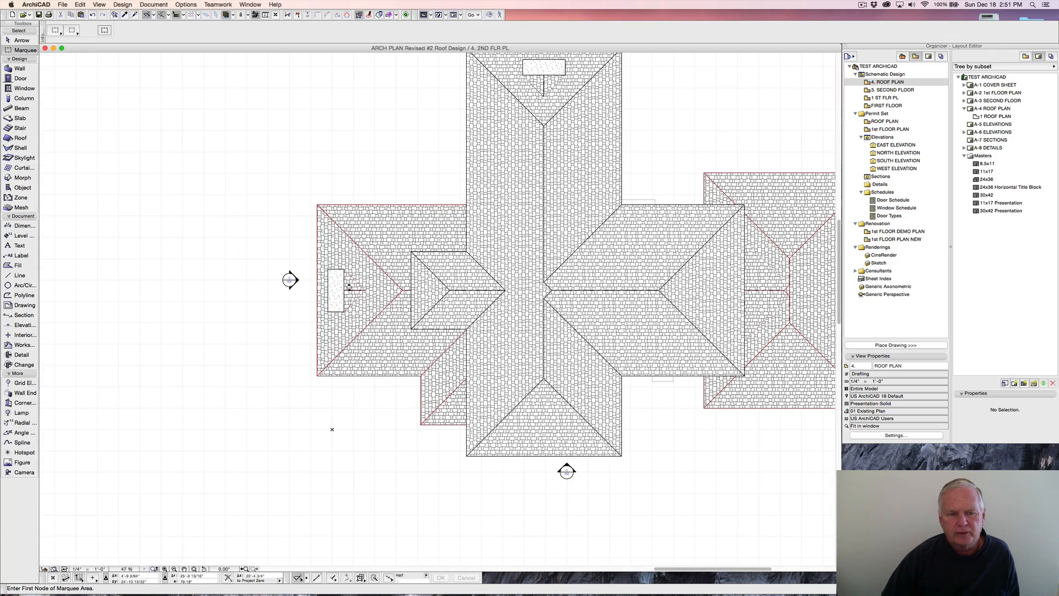
{"action": "middle_click_drag", "start_coordinate": [558, 280], "coordinate": [418, 331]}
{"action": "scroll", "coordinate": [419, 332], "scroll_direction": "up", "scroll_amount": 1}
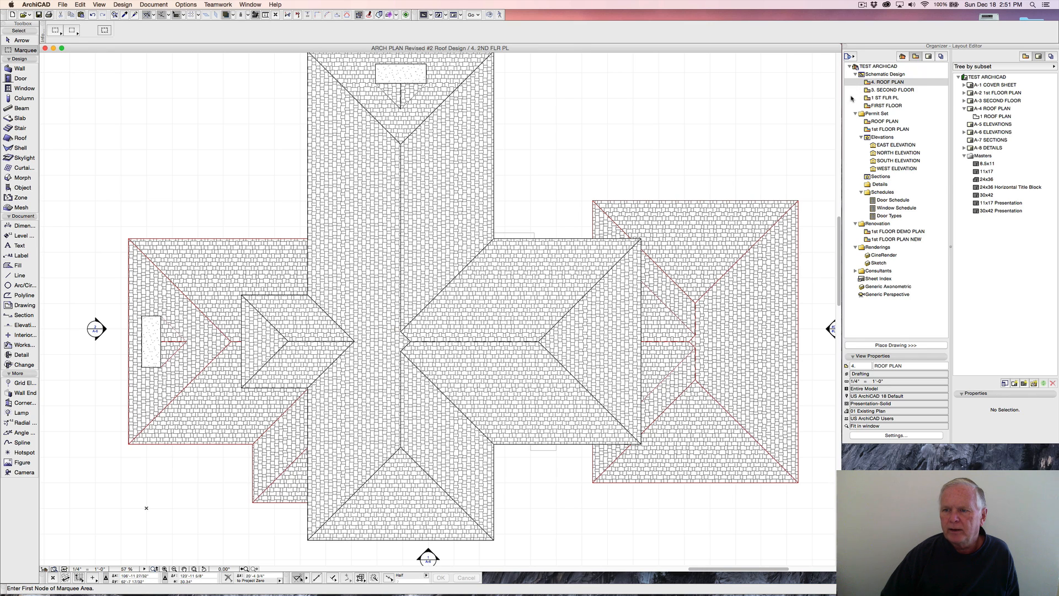
Open the FIRST FLOOR view from the Schematic Design folder and examine the exterior doors at the laundry and pool bath.
{"action": "double_click", "coordinate": [884, 106]}
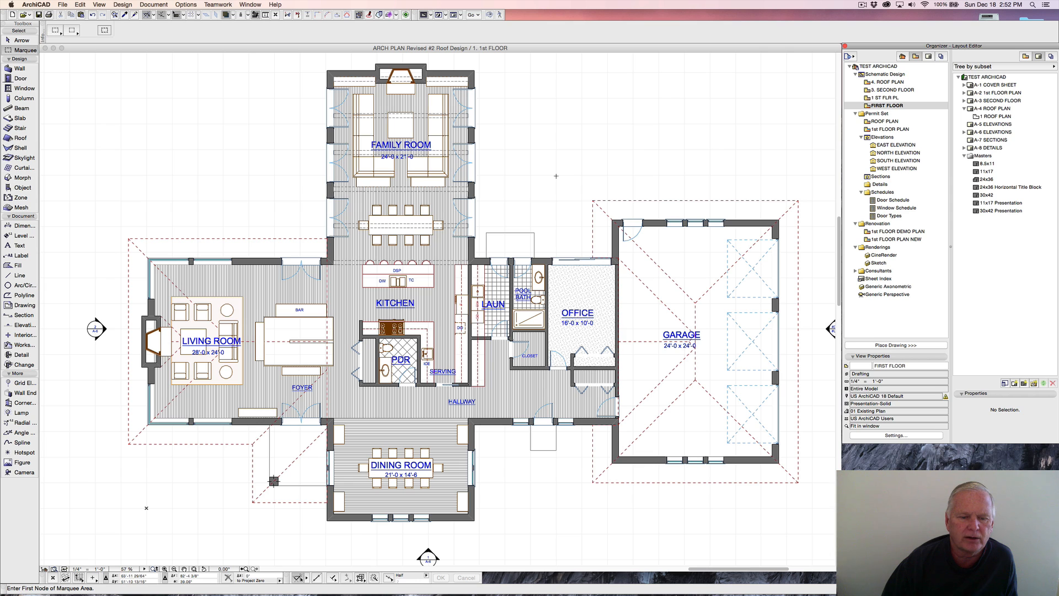
{"action": "scroll", "coordinate": [557, 176], "scroll_direction": "down", "scroll_amount": 2}
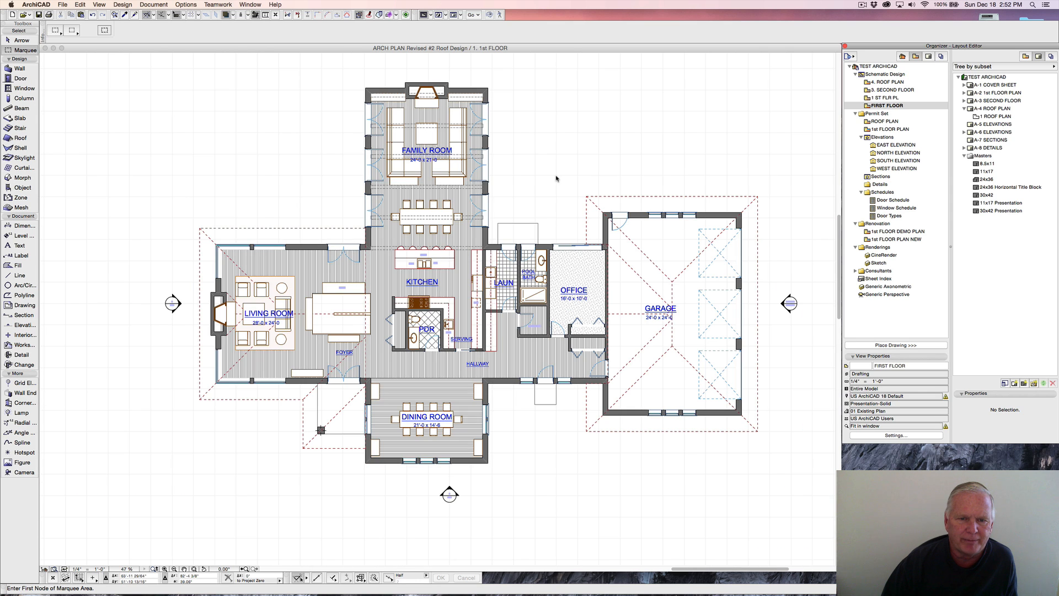
{"action": "middle_click_drag", "start_coordinate": [556, 176], "coordinate": [529, 195]}
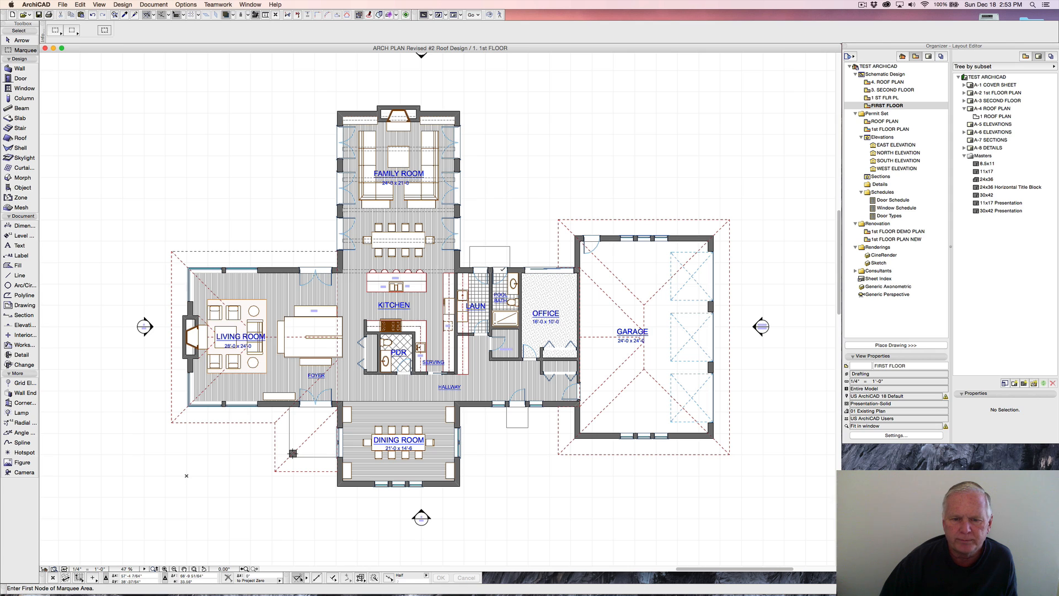
{"action": "scroll", "coordinate": [501, 262], "scroll_direction": "up", "scroll_amount": 2}
{"action": "scroll", "coordinate": [498, 269], "scroll_direction": "up", "scroll_amount": 6}
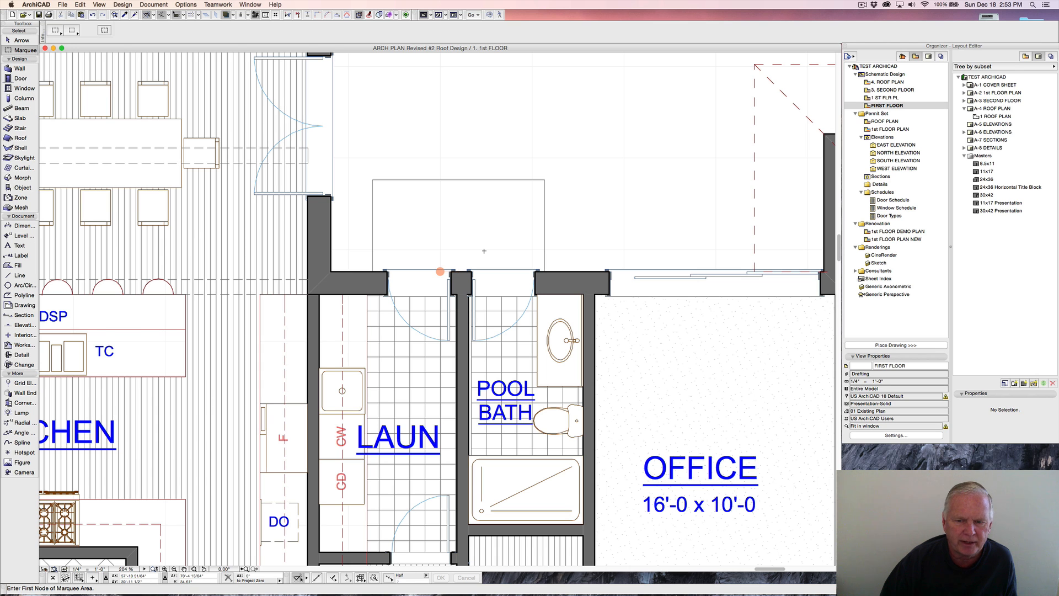
{"action": "scroll", "coordinate": [484, 251], "scroll_direction": "down", "scroll_amount": 10}
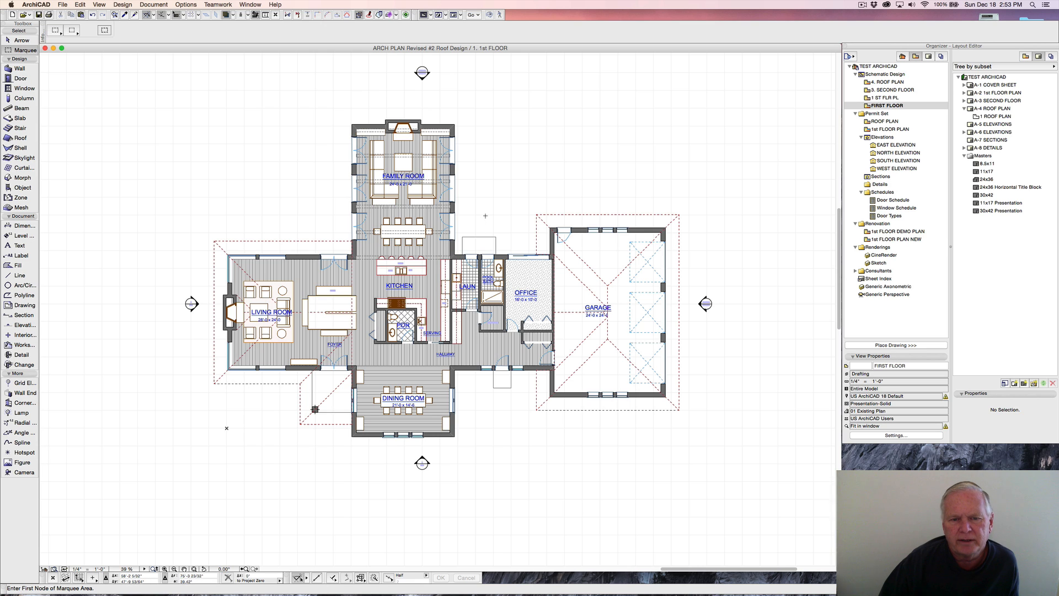
Set the Wall tool's default structure to the composite Brick o/ 2x6 Wood Studs.
{"action": "scroll", "coordinate": [485, 216], "scroll_direction": "up", "scroll_amount": 2}
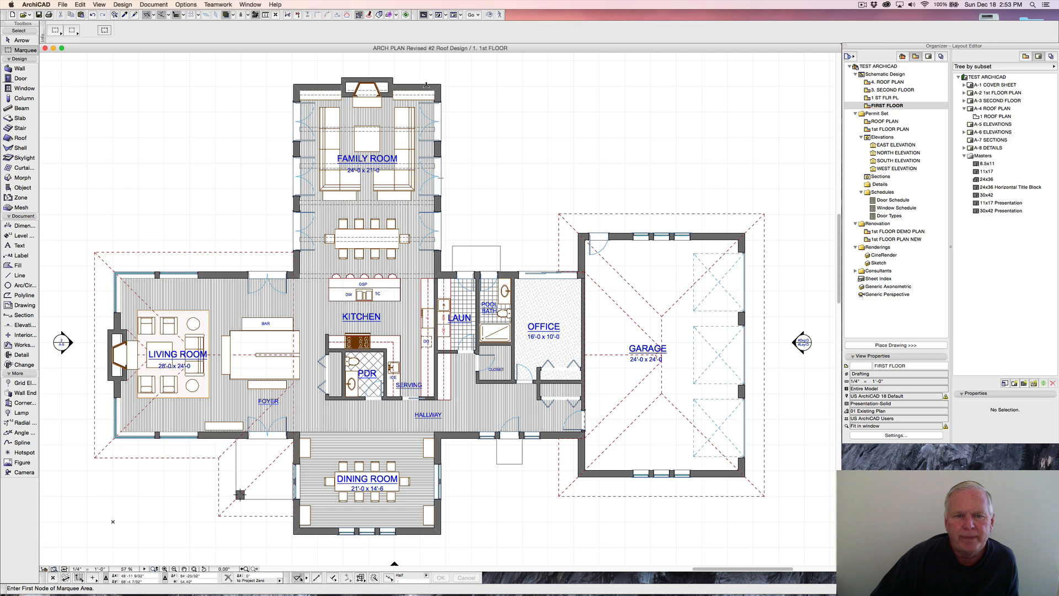
{"action": "left_click", "coordinate": [20, 69]}
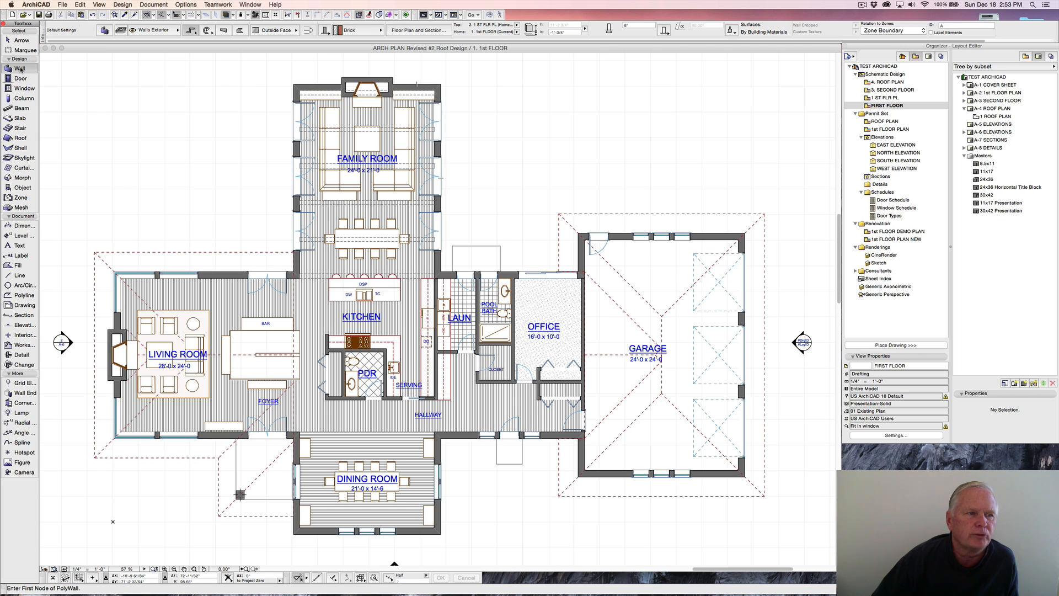
{"action": "left_click", "coordinate": [325, 31]}
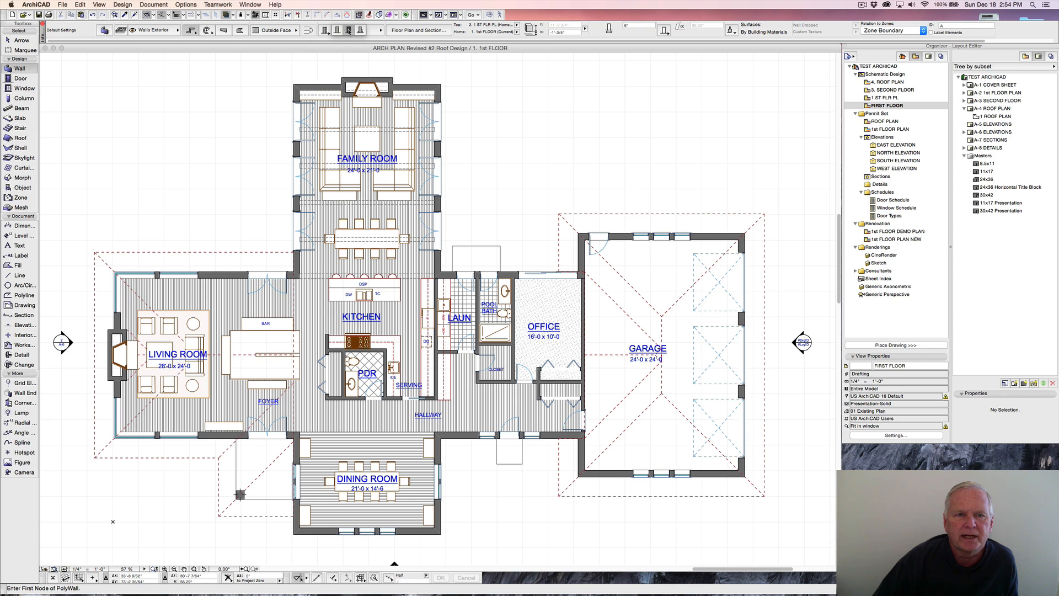
{"action": "left_click", "coordinate": [348, 32]}
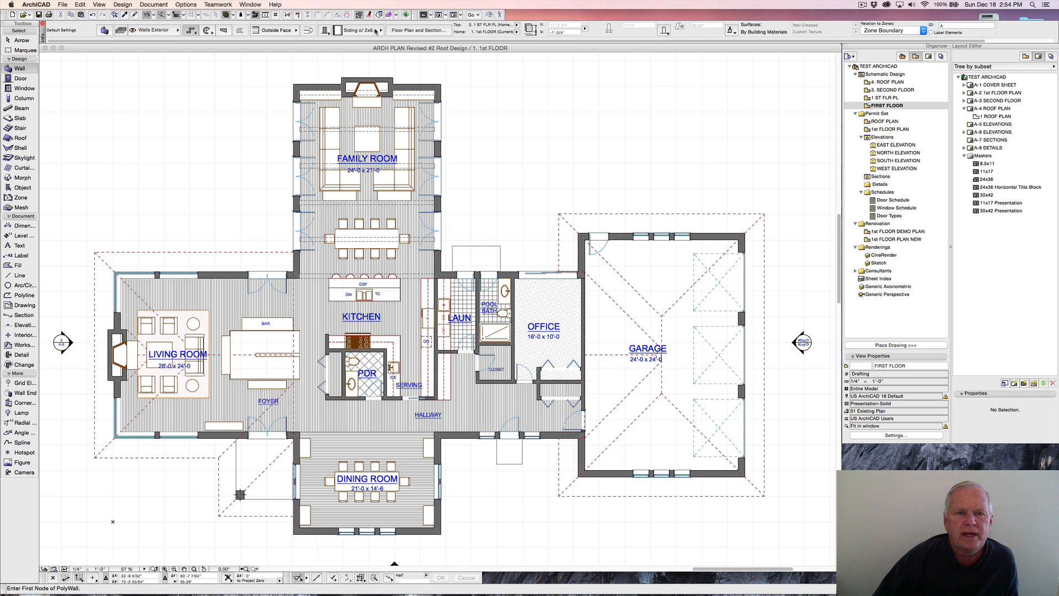
{"action": "left_click", "coordinate": [375, 31]}
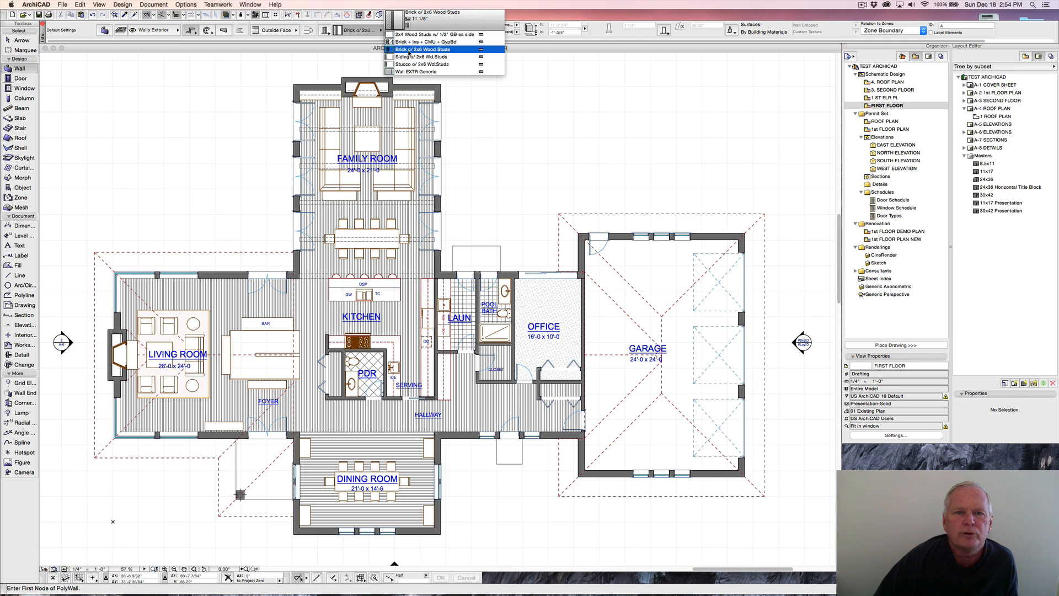
{"action": "left_click", "coordinate": [405, 51]}
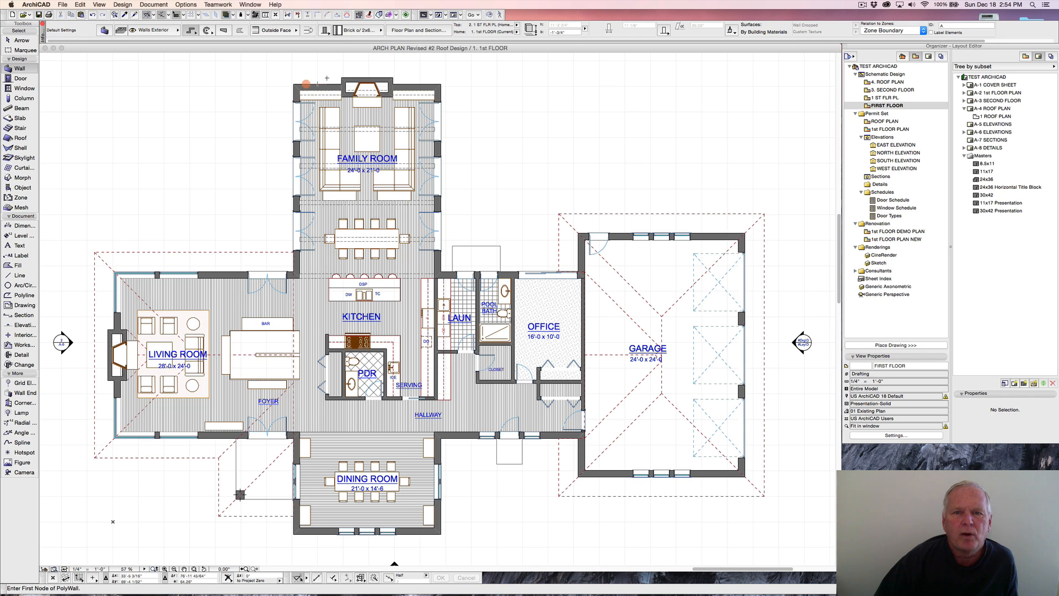
Duplicate the Brick o/ 2x6 Wood Studs composite structure under the name "Brick o/ 2x6 Wood Studs JCA".
{"action": "left_click", "coordinate": [186, 5]}
{"action": "mouse_move", "coordinate": [198, 16]}
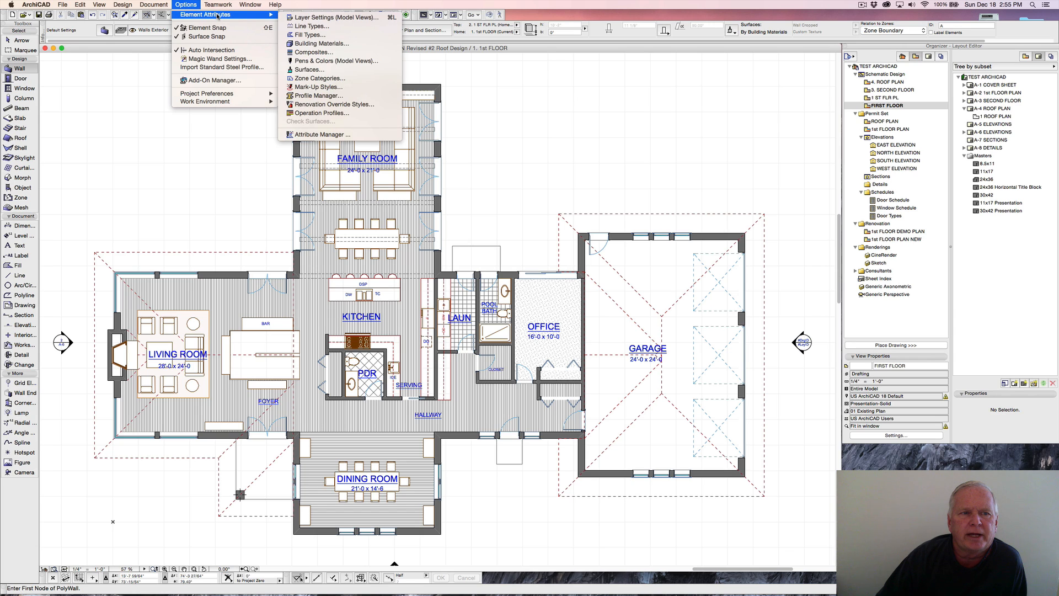
{"action": "left_click", "coordinate": [311, 53]}
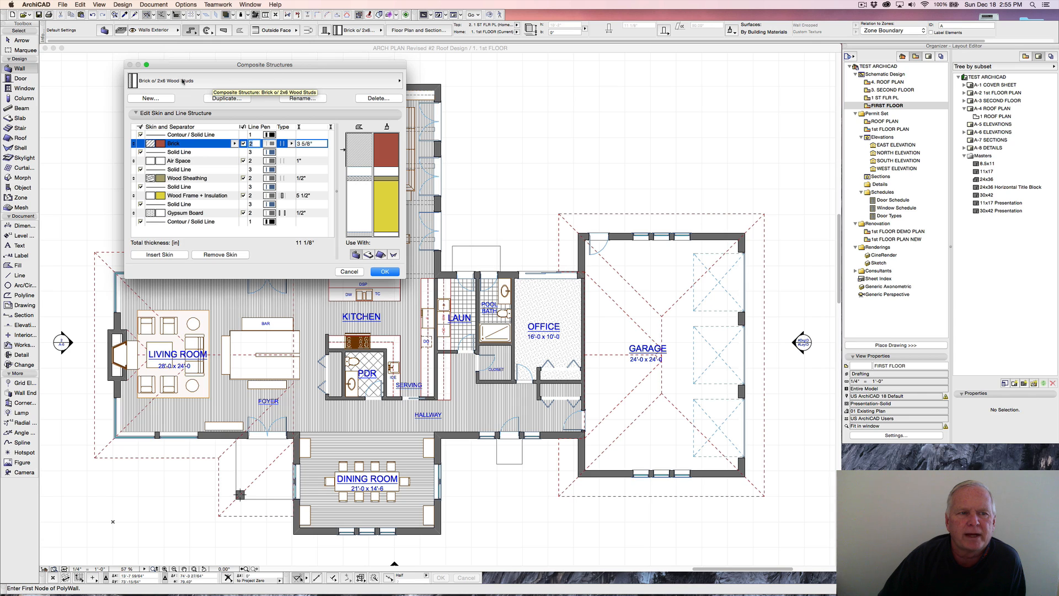
{"action": "left_click", "coordinate": [399, 81]}
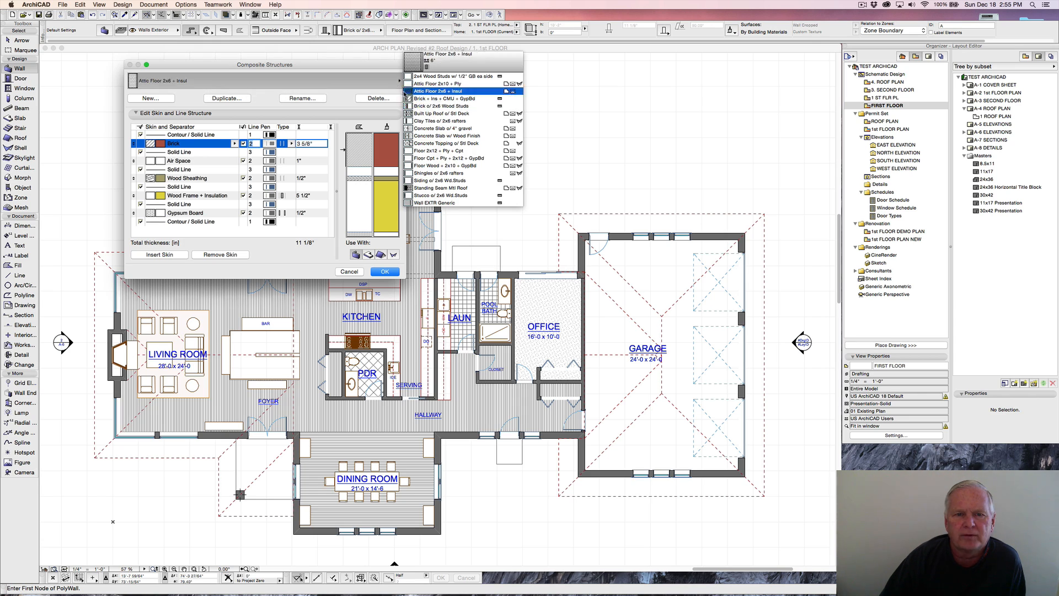
{"action": "left_click", "coordinate": [428, 107]}
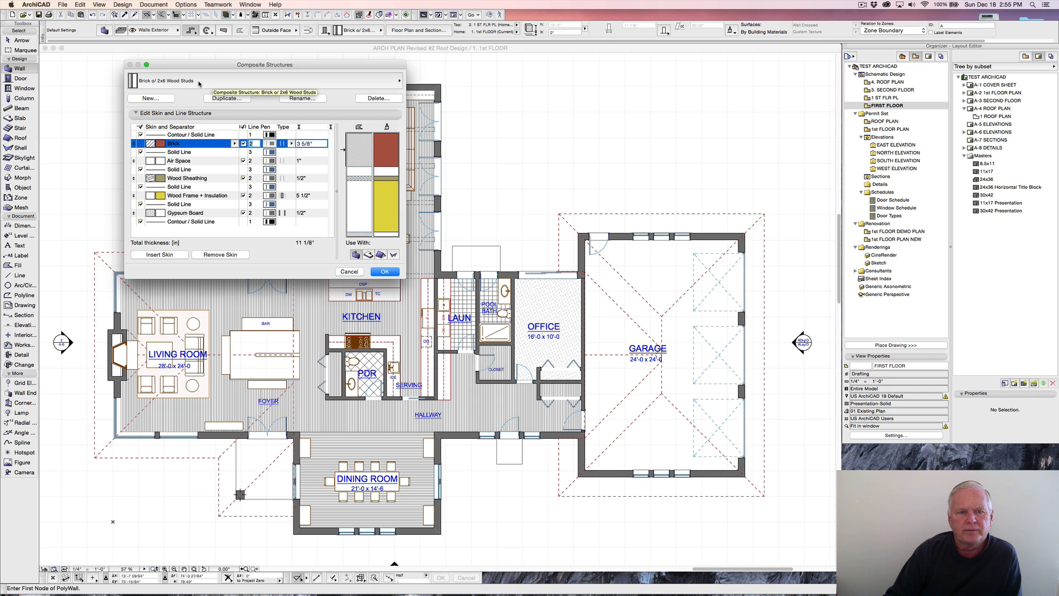
{"action": "left_click", "coordinate": [226, 98]}
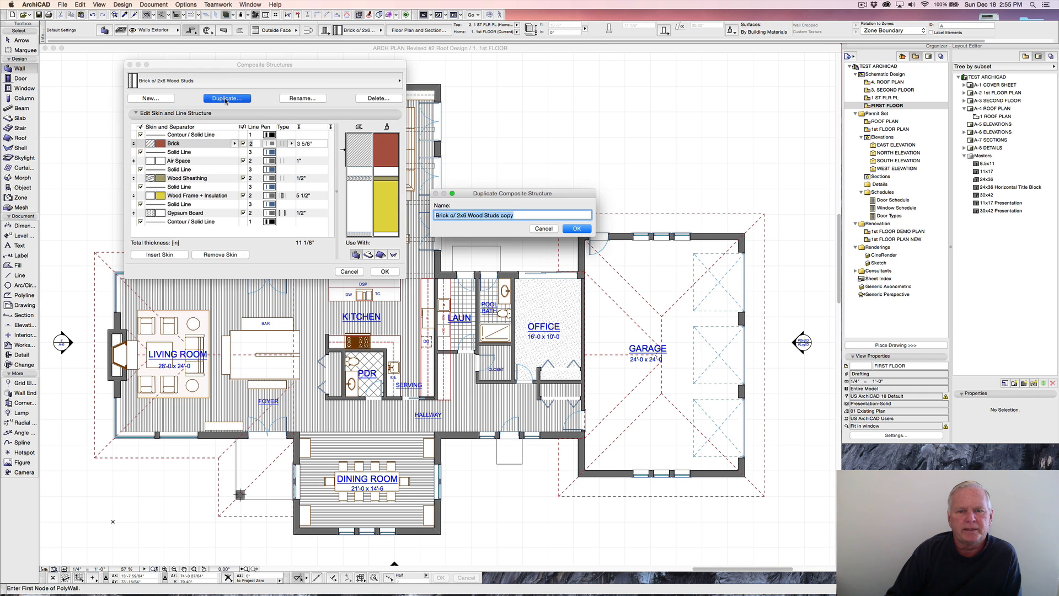
{"action": "left_click", "coordinate": [576, 229]}
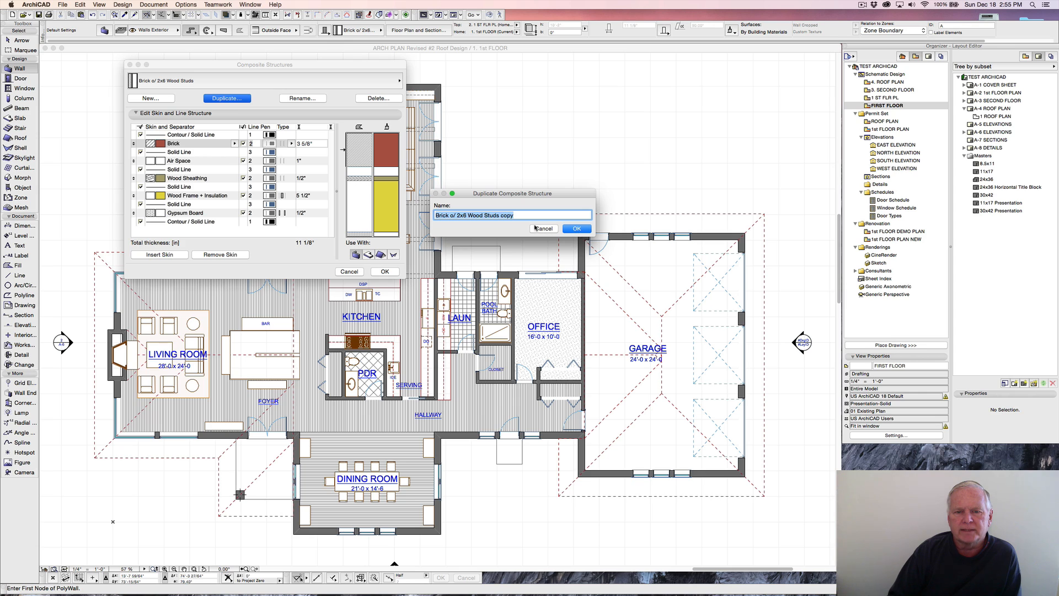
{"action": "left_click", "coordinate": [450, 216]}
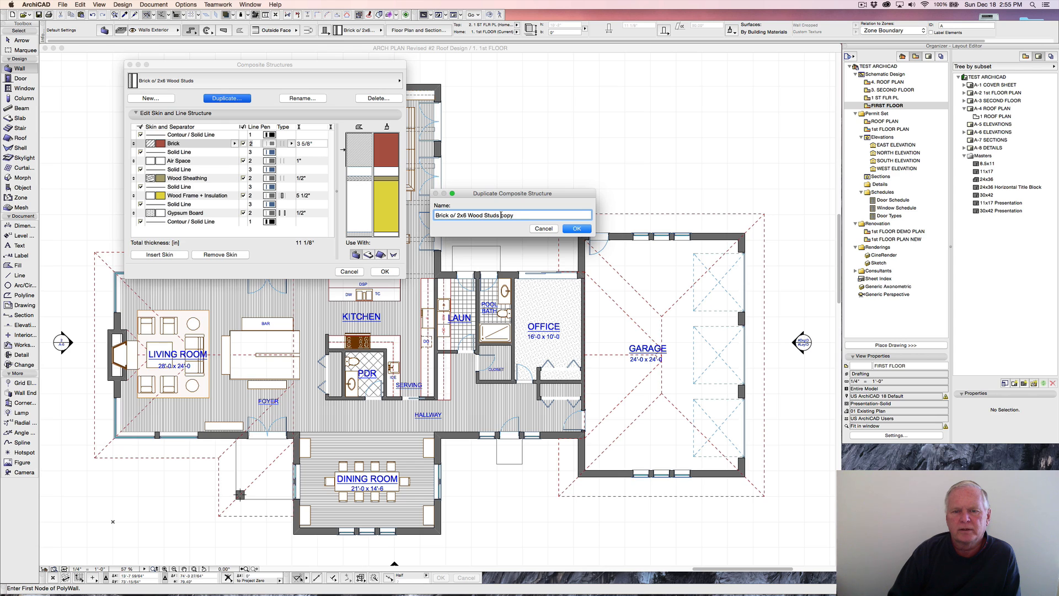
{"action": "left_click_drag", "start_coordinate": [501, 215], "coordinate": [518, 216]}
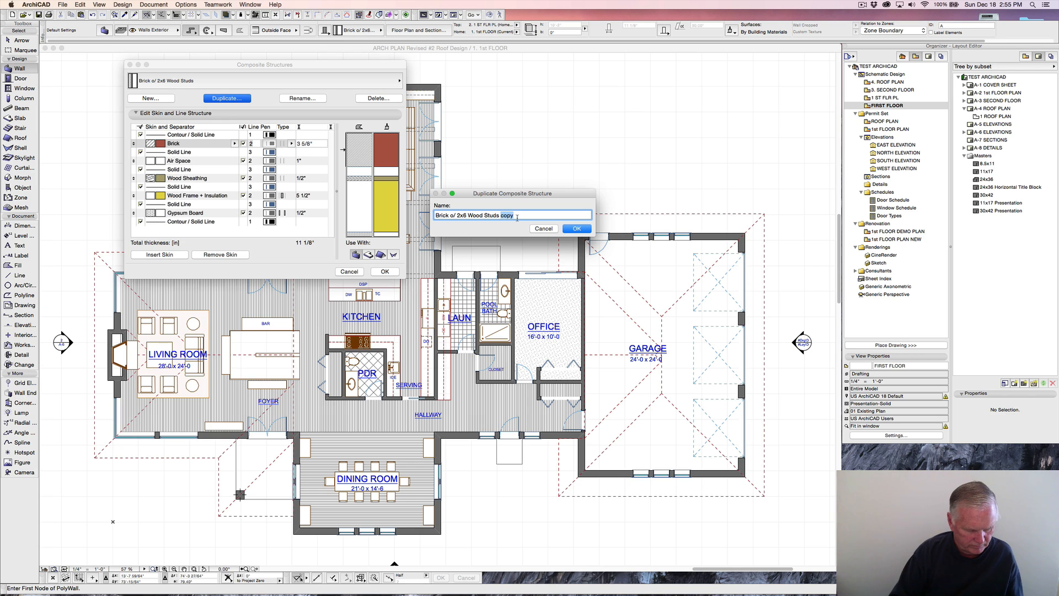
{"action": "type", "text": "JCA"}
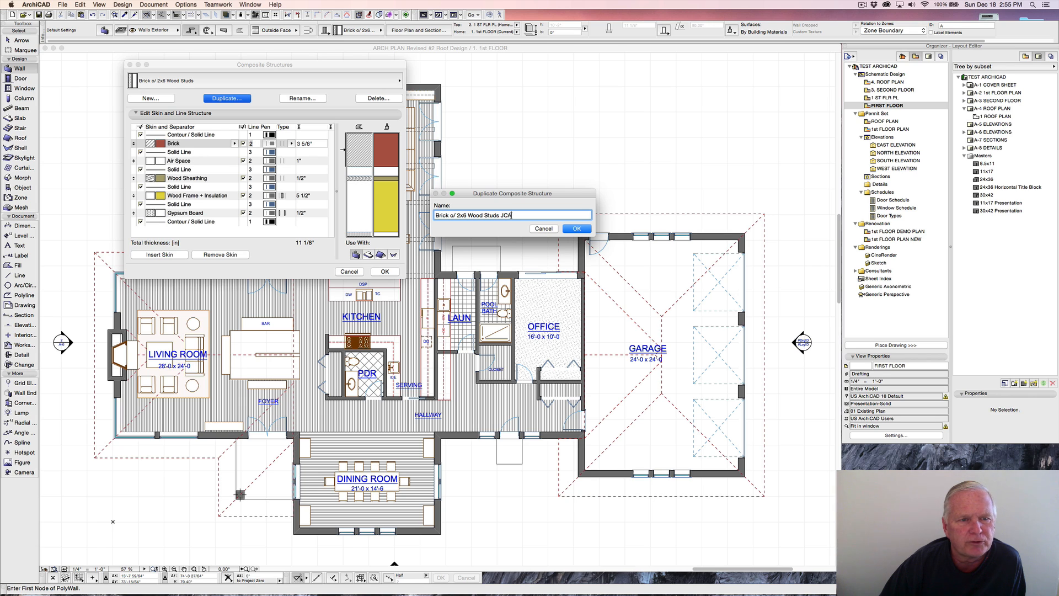
{"action": "left_click", "coordinate": [576, 230]}
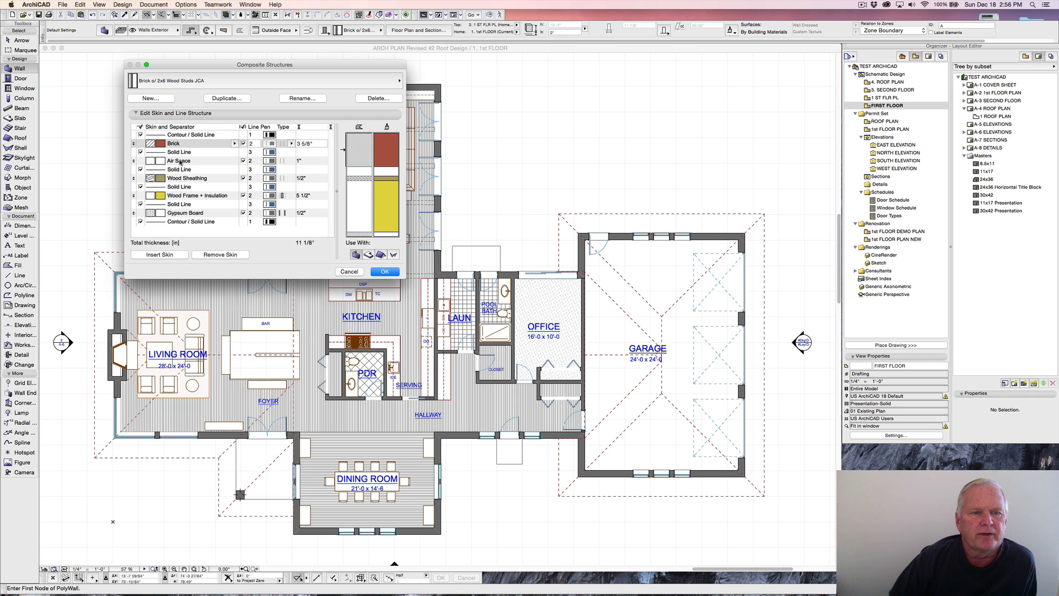
Set the Air Space skin's thickness to 1.375" in the JCA brick composite.
{"action": "left_click", "coordinate": [304, 162]}
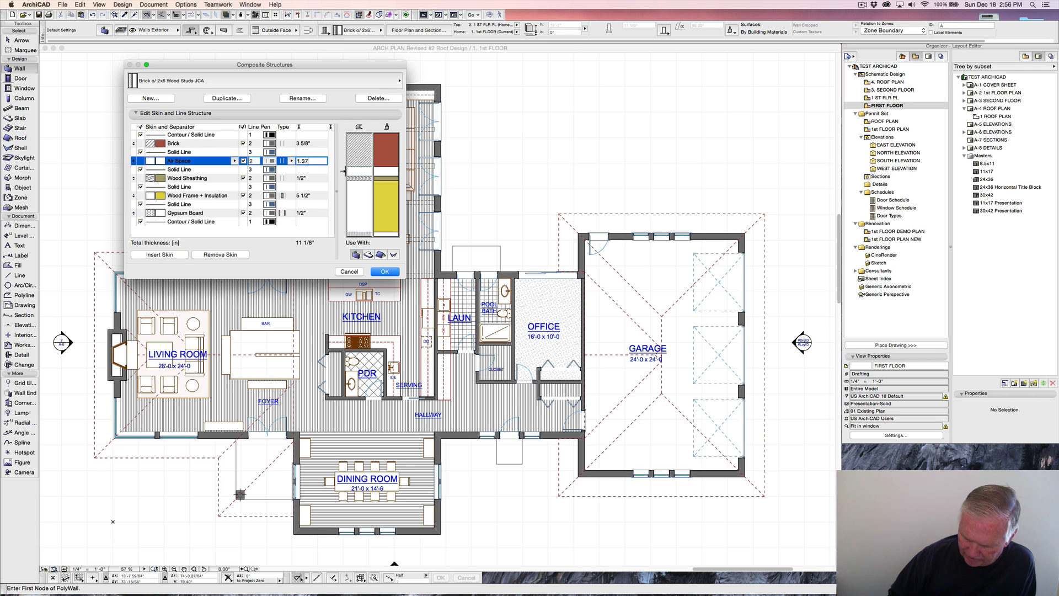
{"action": "key", "text": "Return"}
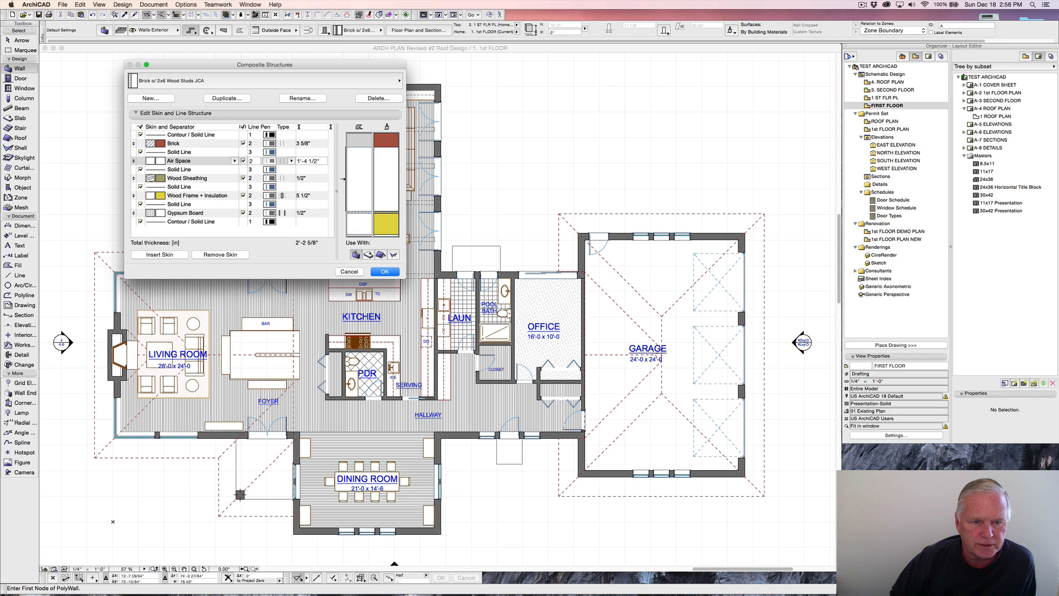
{"action": "left_click", "coordinate": [321, 160]}
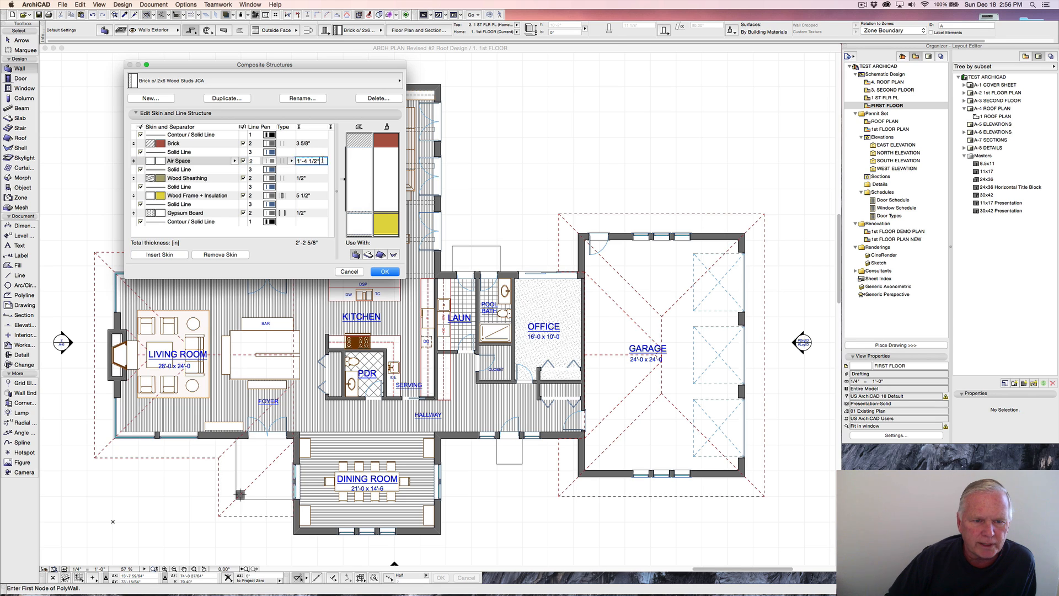
{"action": "type", "text": "1.375"}
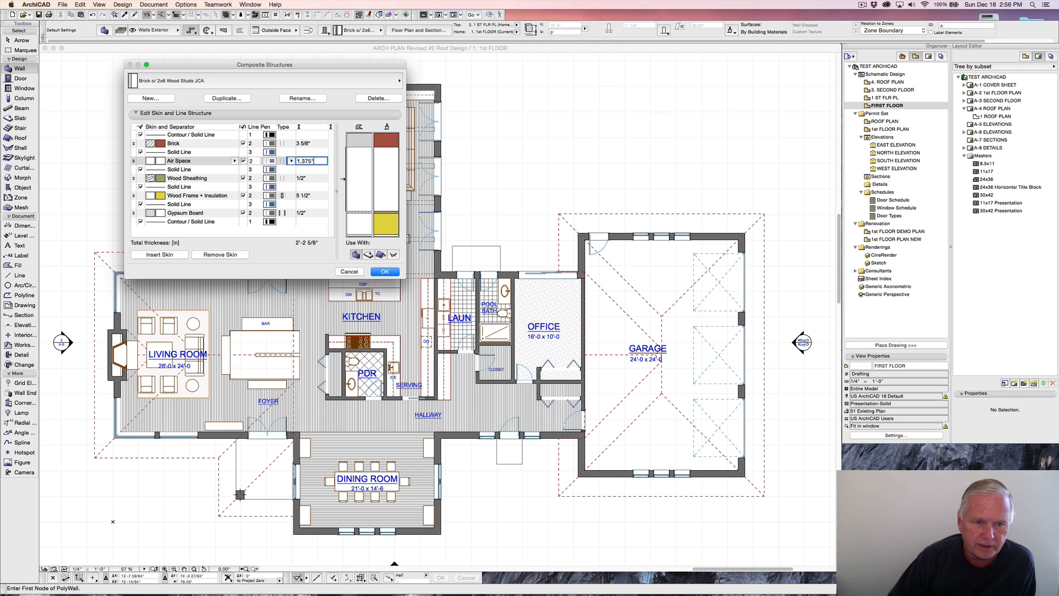
{"action": "key", "text": "Return"}
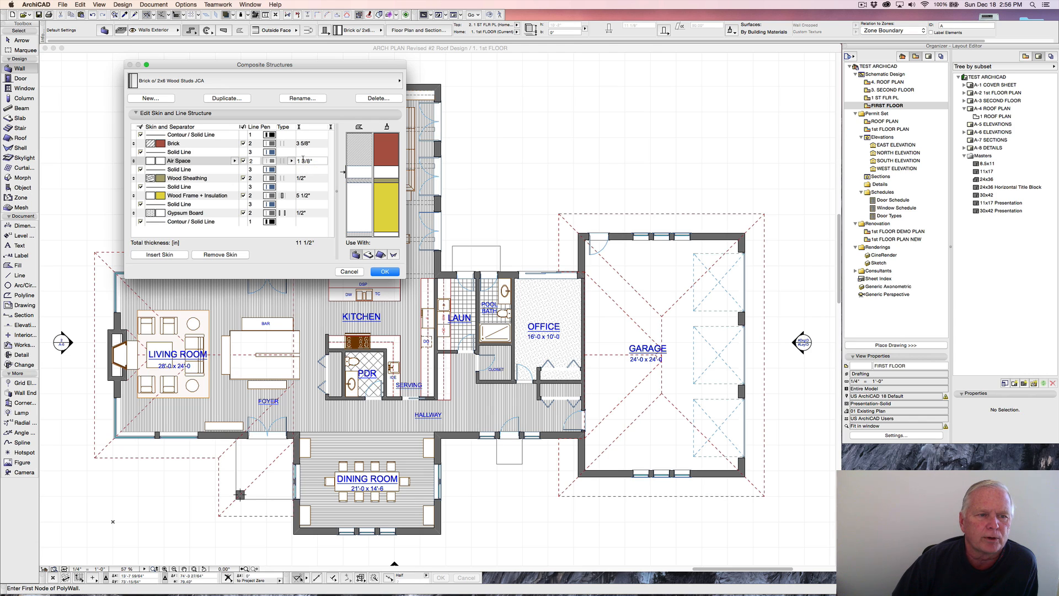
Replace the Wood Sheathing skin's material with Insulation Foamboard and set its thickness to 1".
{"action": "left_click", "coordinate": [244, 179]}
{"action": "left_click", "coordinate": [234, 179]}
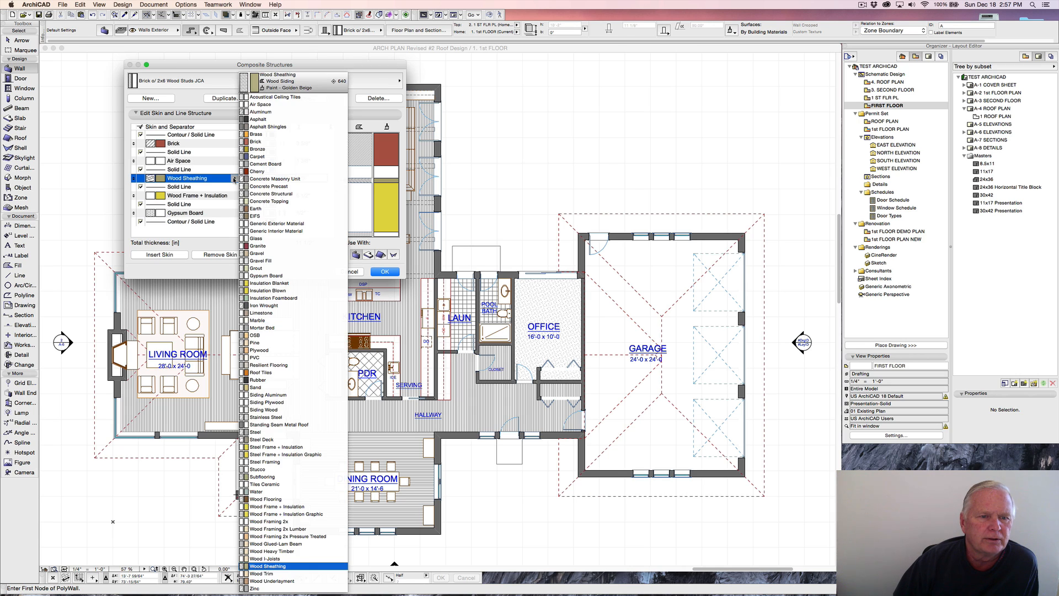
{"action": "left_click", "coordinate": [268, 299]}
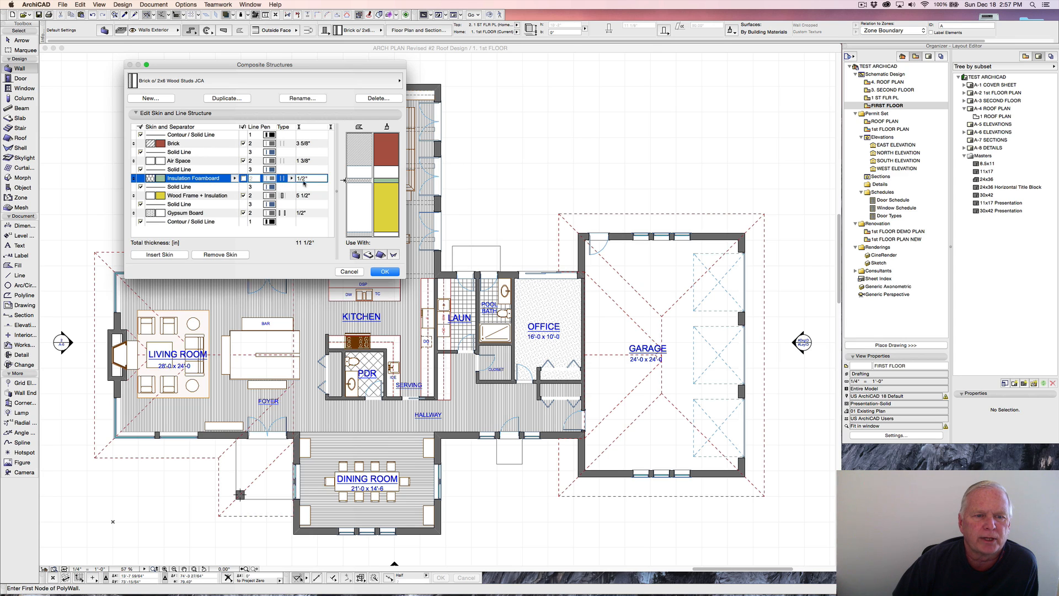
{"action": "left_click", "coordinate": [299, 178]}
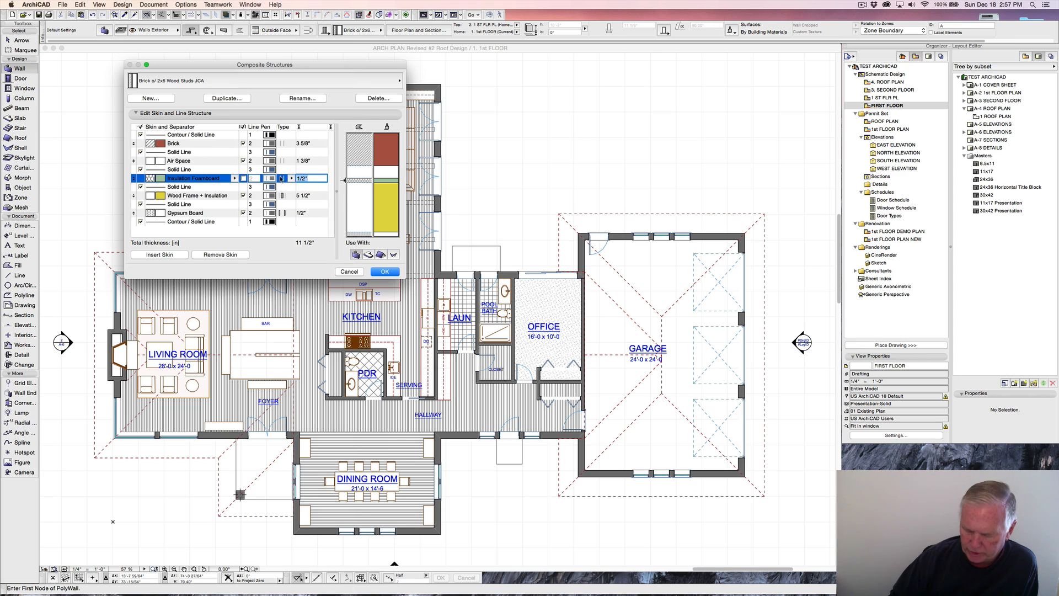
{"action": "type", "text": "1\""}
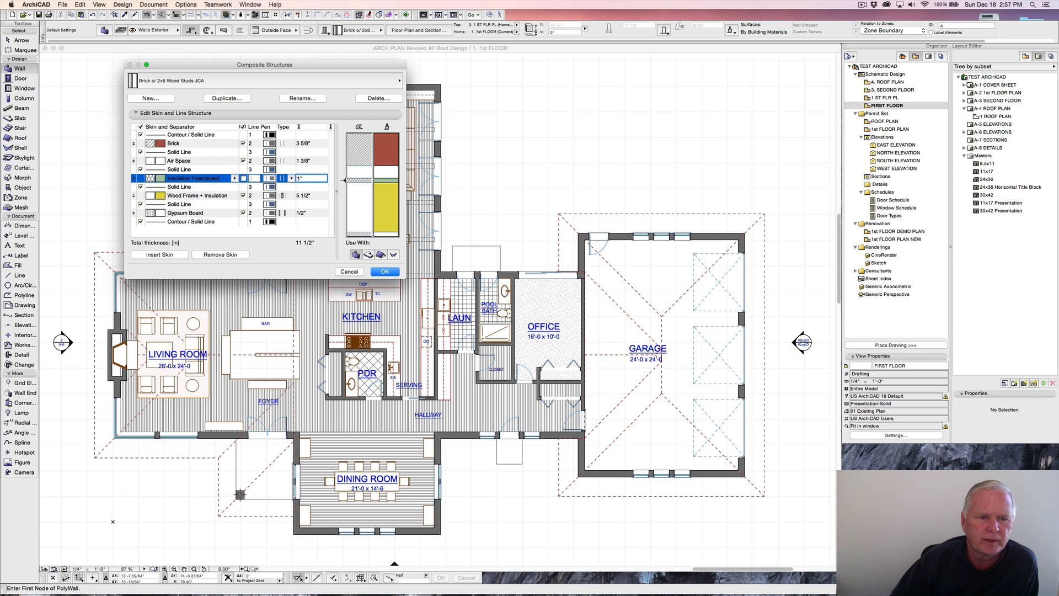
{"action": "key", "text": "Return"}
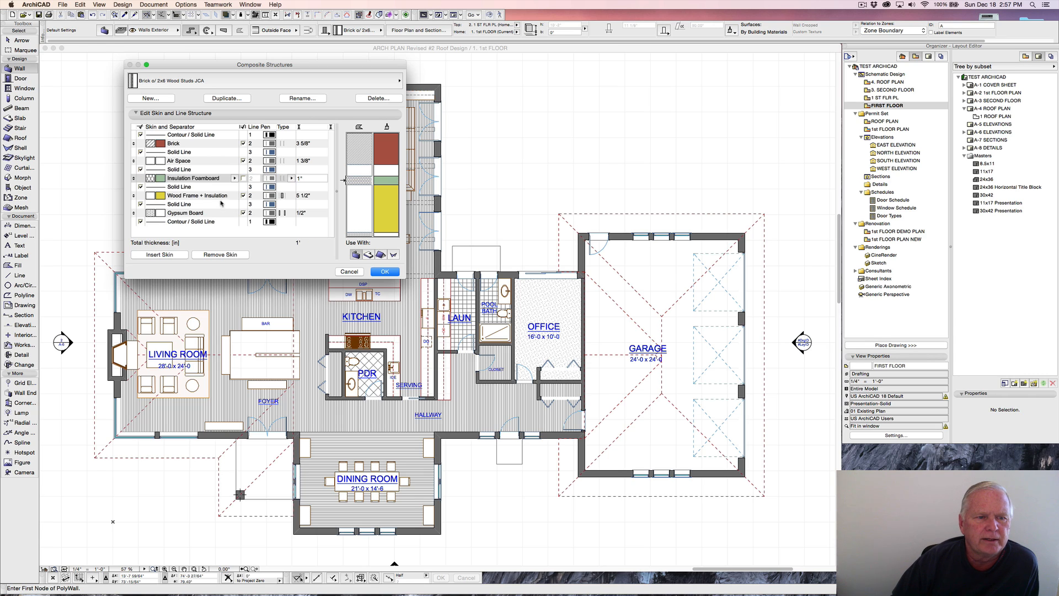
Change the Wood Frame + Insulation skin to Wood Frame + Insulation Graphic and save the composite structure changes.
{"action": "left_click", "coordinate": [232, 197]}
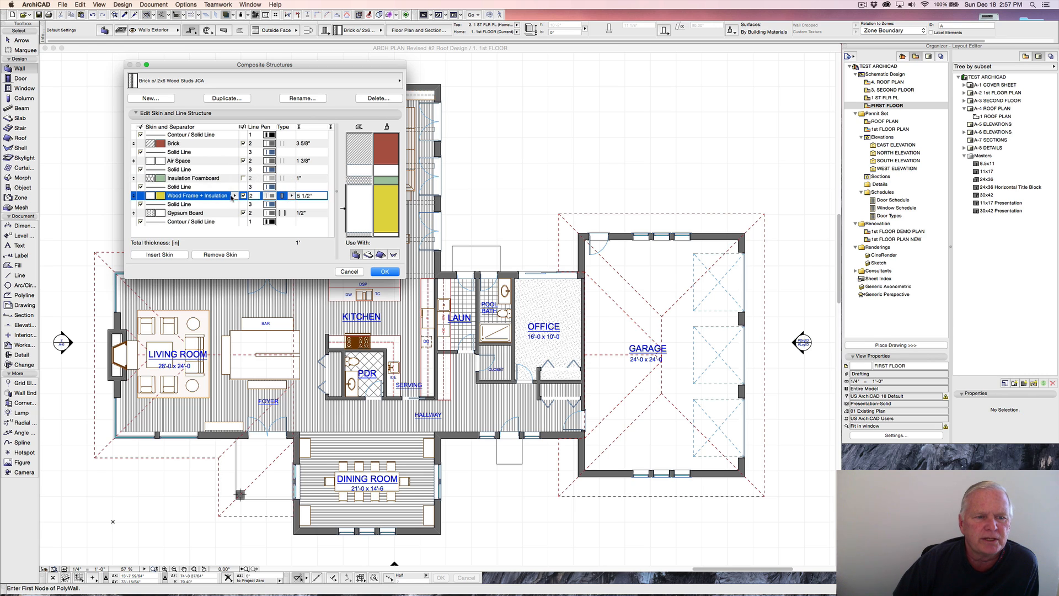
{"action": "left_click", "coordinate": [234, 197]}
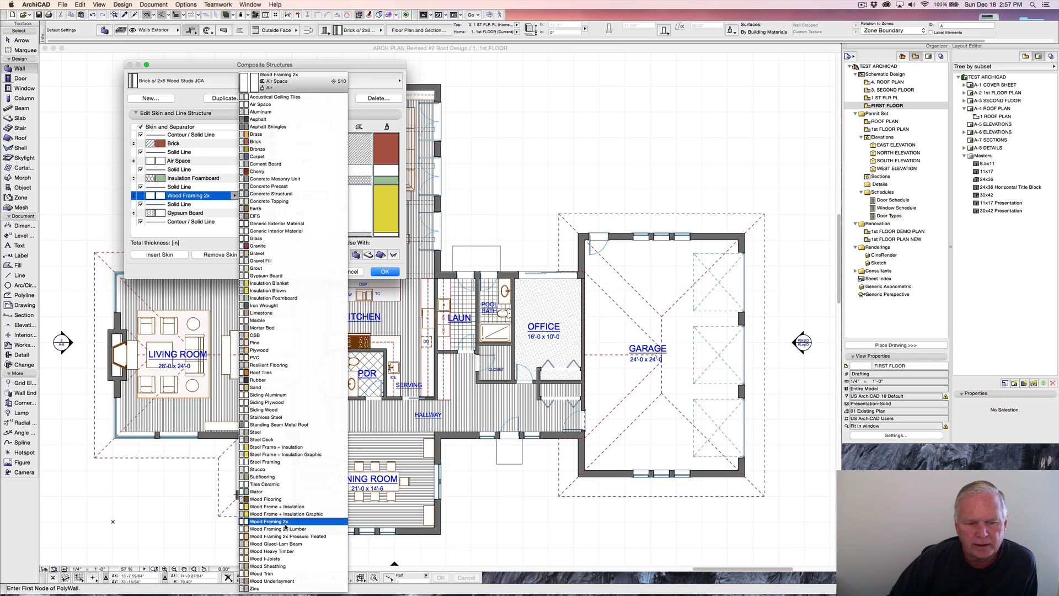
{"action": "left_click", "coordinate": [292, 515]}
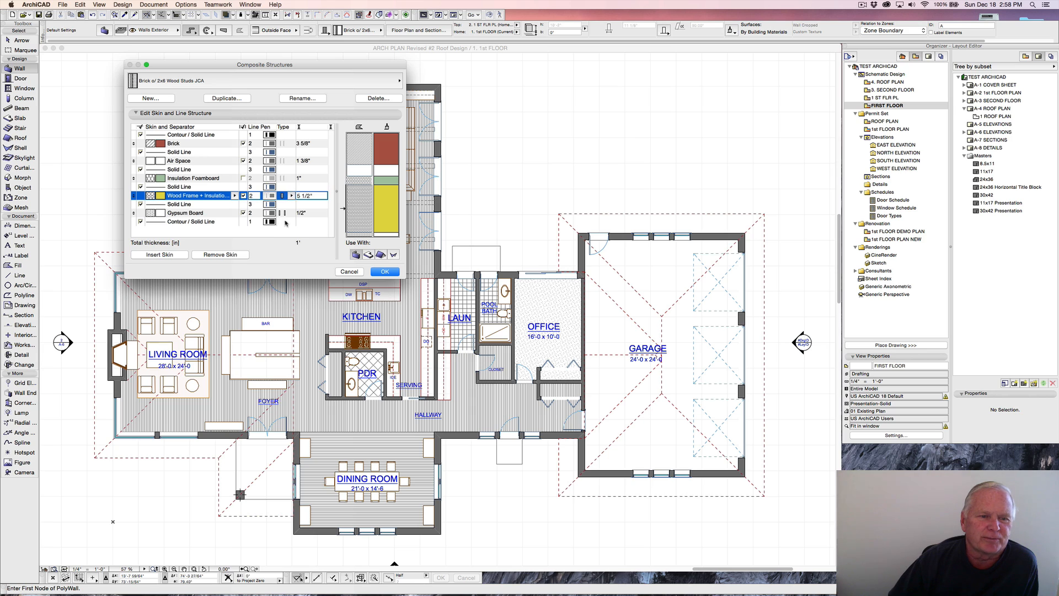
{"action": "left_click", "coordinate": [384, 272]}
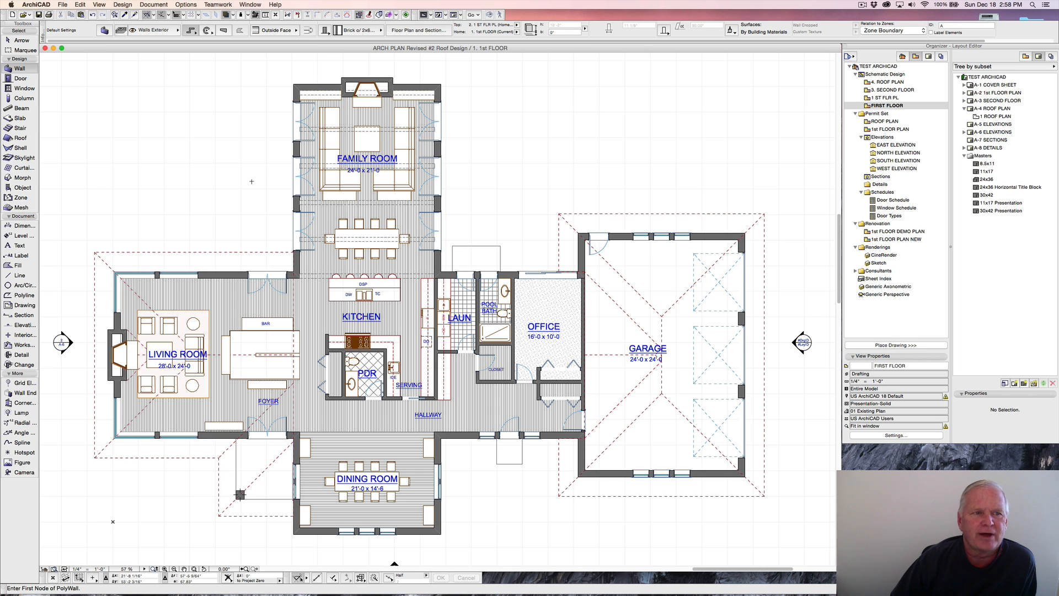
Open Find & Select and remove the Composite and Layer criteria, keeping only Element Type is Wall.
{"action": "left_click", "coordinate": [114, 15]}
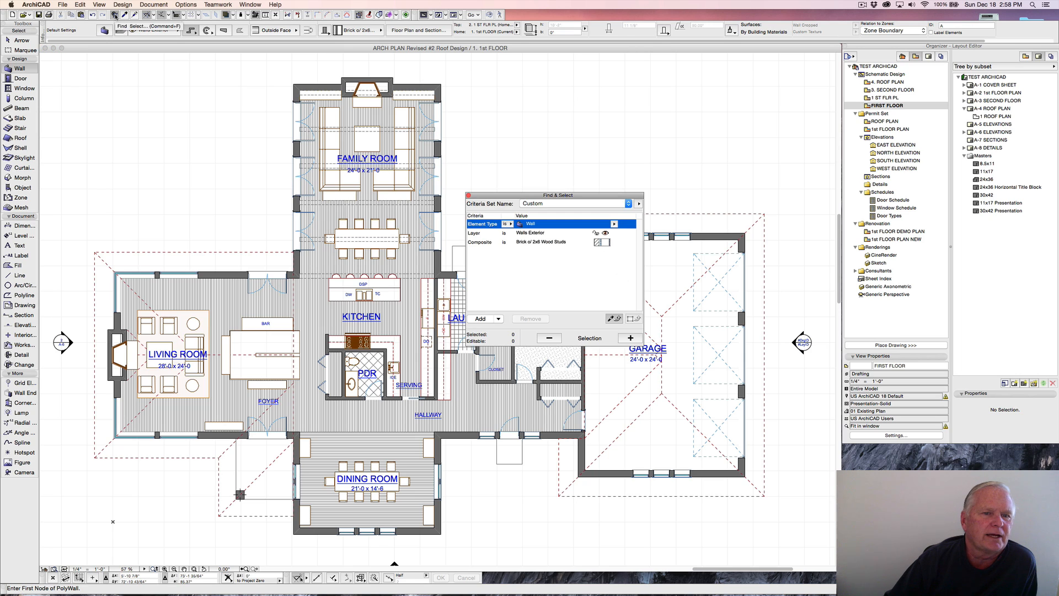
{"action": "left_click_drag", "start_coordinate": [494, 198], "coordinate": [505, 79]}
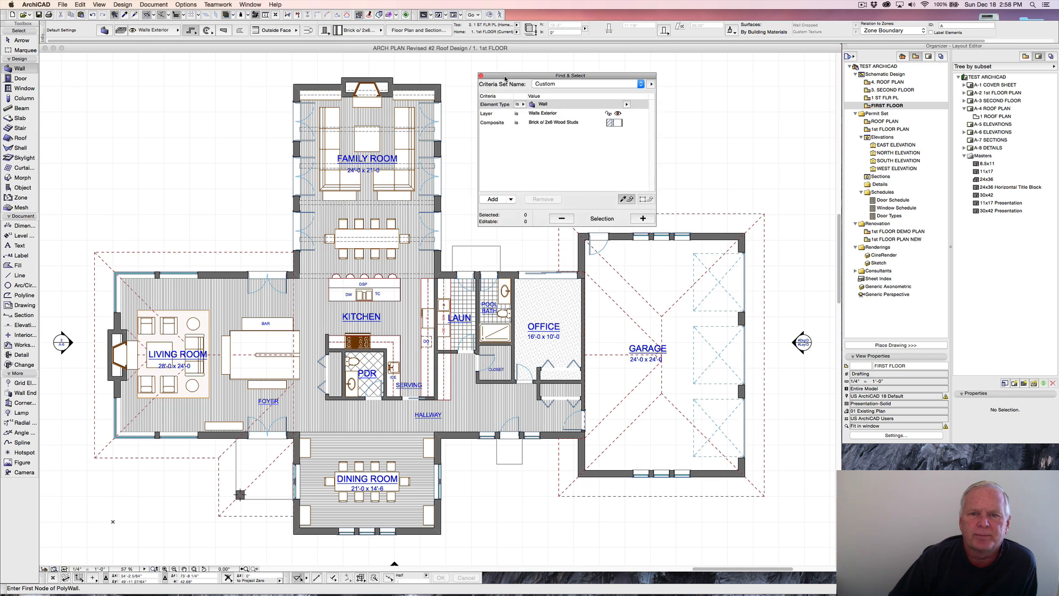
{"action": "left_click", "coordinate": [495, 124]}
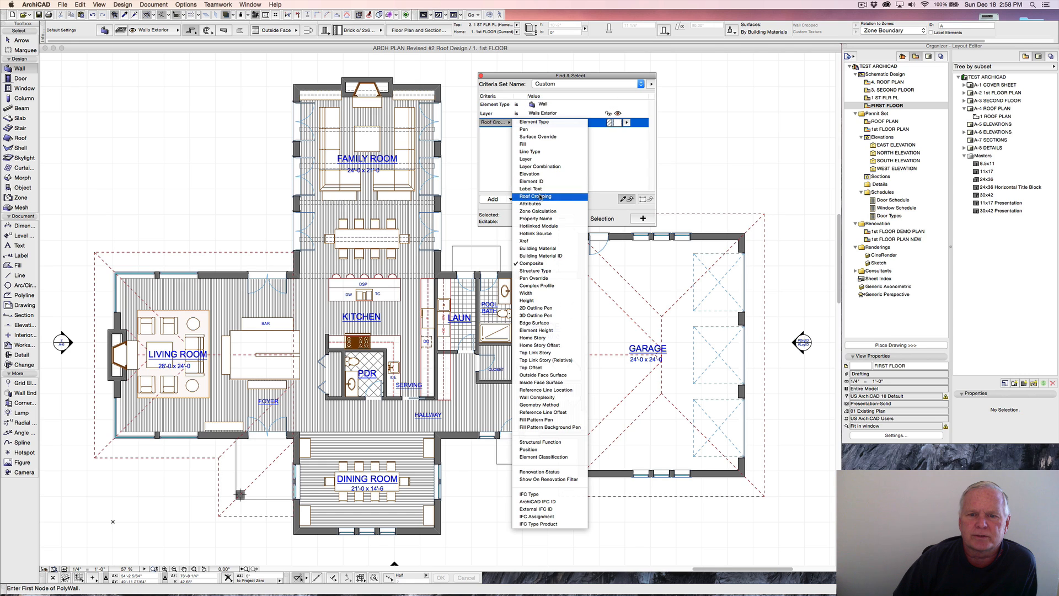
{"action": "left_click", "coordinate": [531, 263]}
{"action": "left_click", "coordinate": [542, 199]}
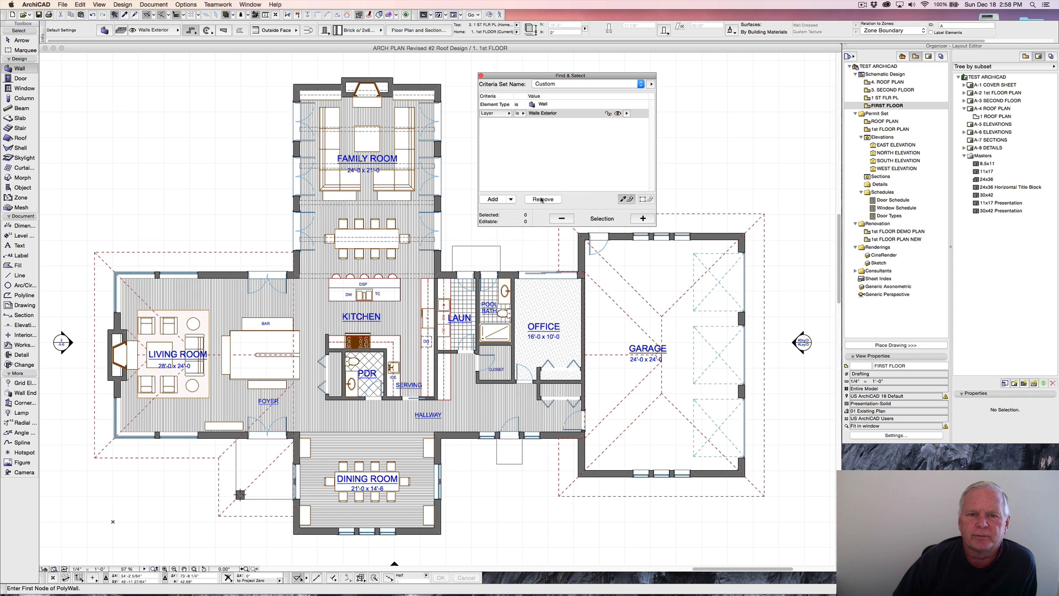
{"action": "left_click", "coordinate": [543, 199]}
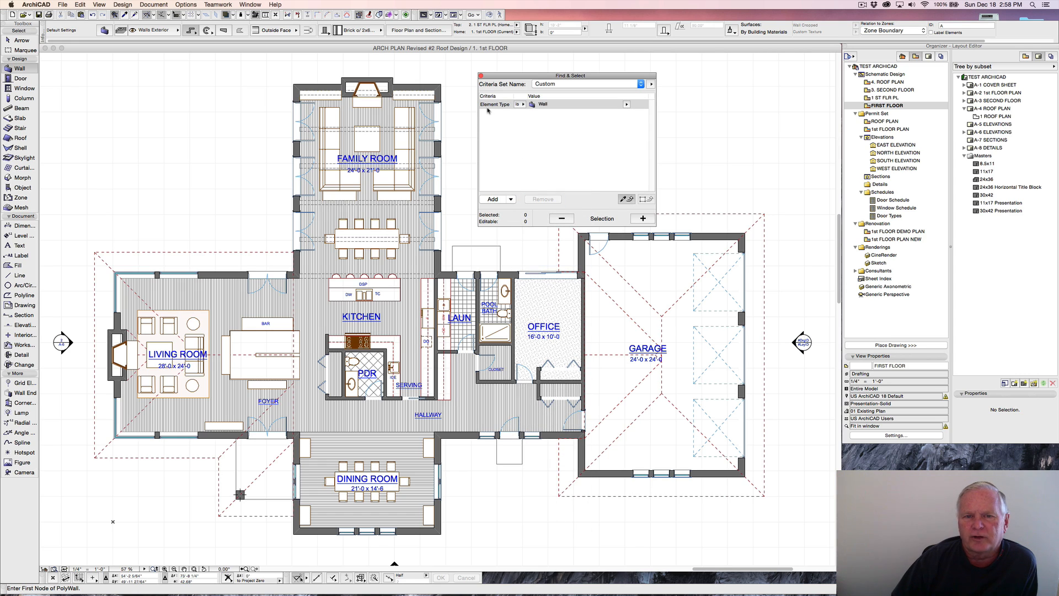
Keep Wall as the Find & Select element type and add a Layer criterion set to Walls Exterior.
{"action": "left_click", "coordinate": [627, 104]}
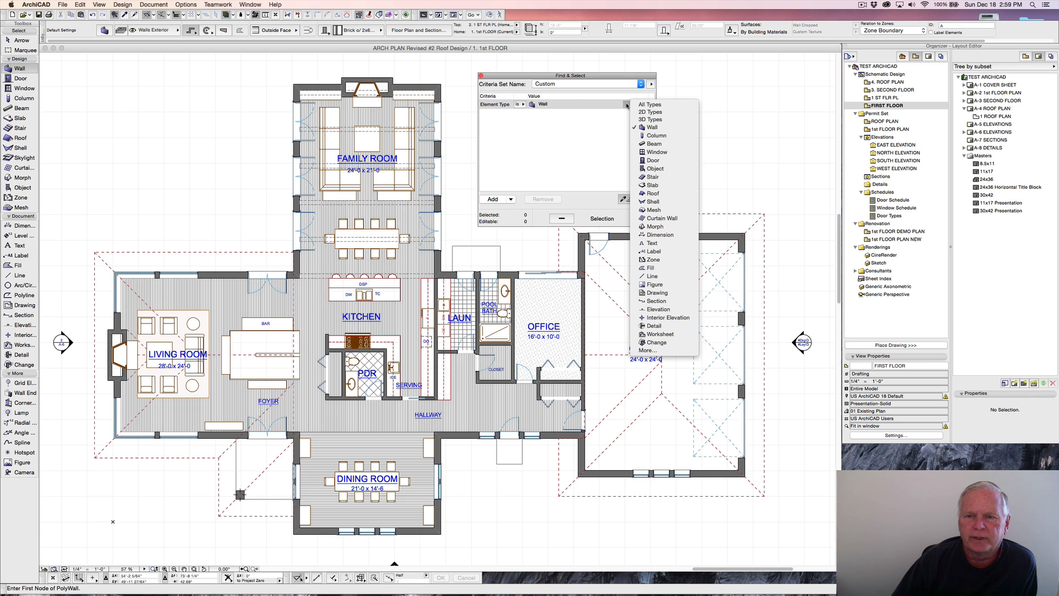
{"action": "left_click", "coordinate": [653, 128]}
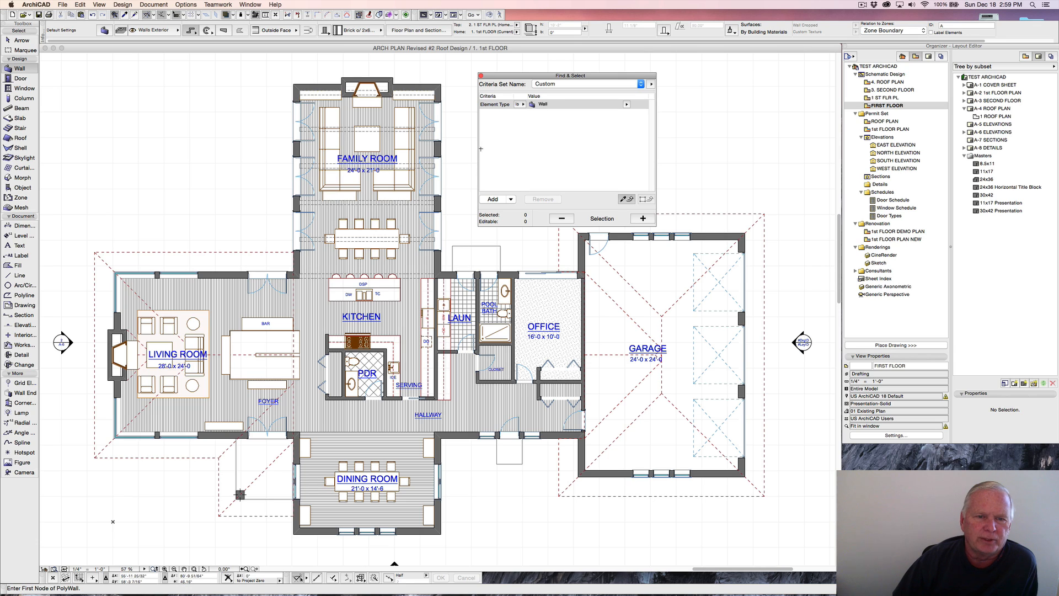
{"action": "left_click", "coordinate": [494, 200]}
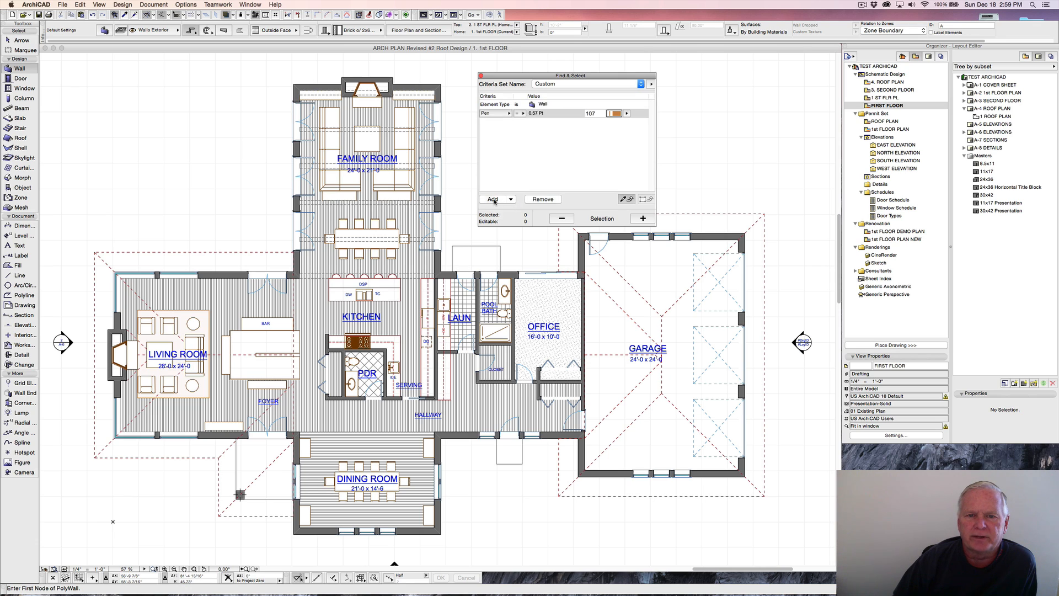
{"action": "left_click", "coordinate": [508, 113]}
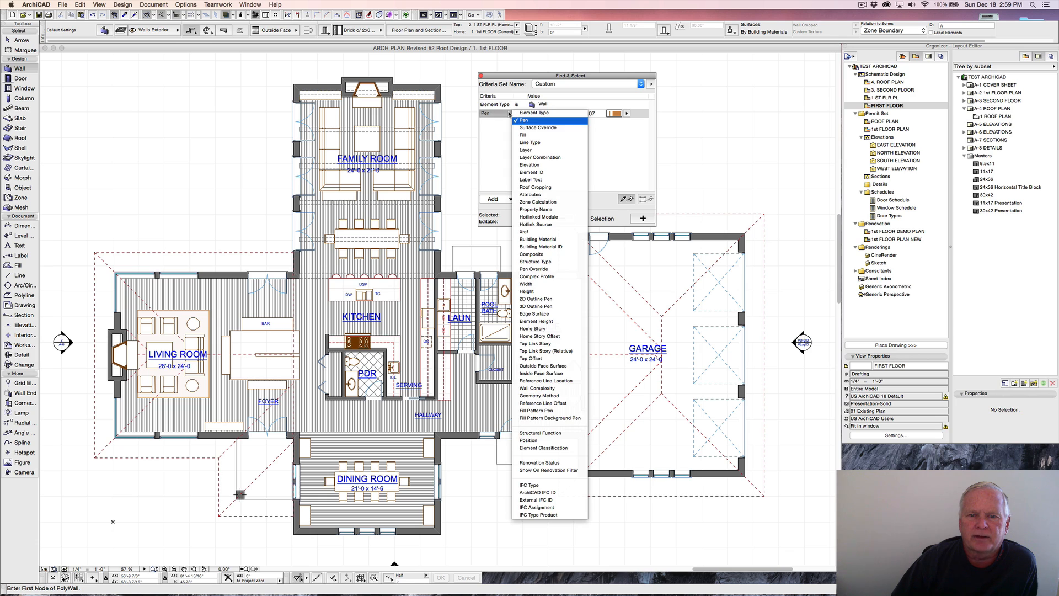
{"action": "left_click", "coordinate": [531, 150]}
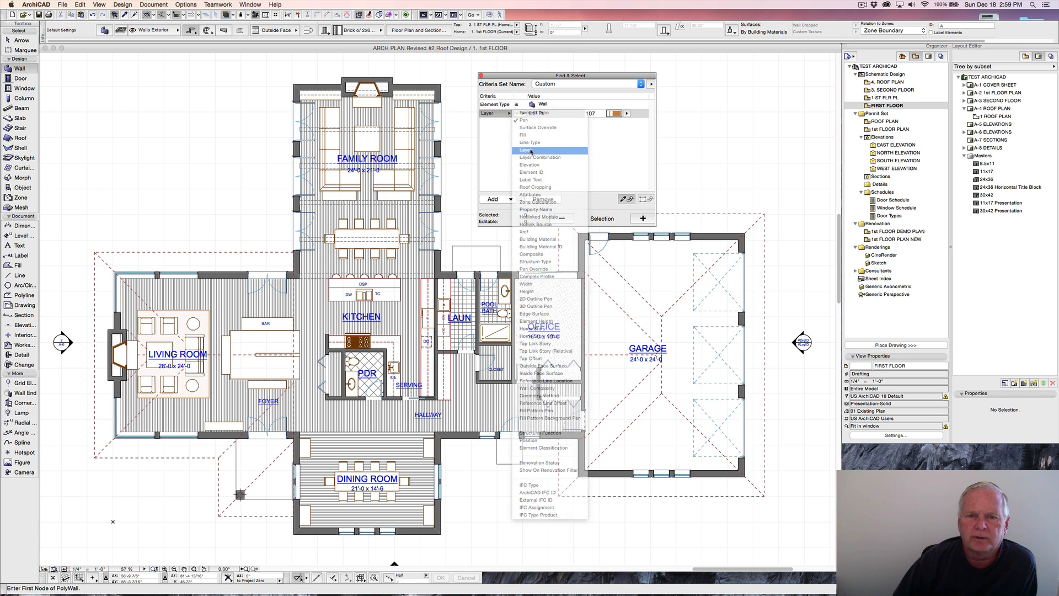
{"action": "left_click", "coordinate": [626, 113]}
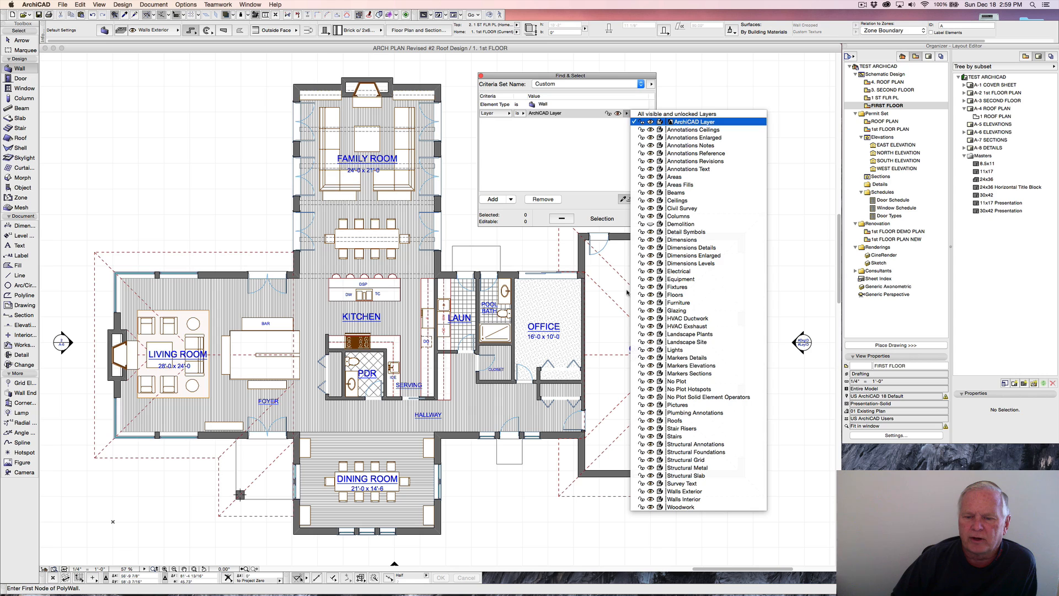
{"action": "left_click", "coordinate": [701, 491]}
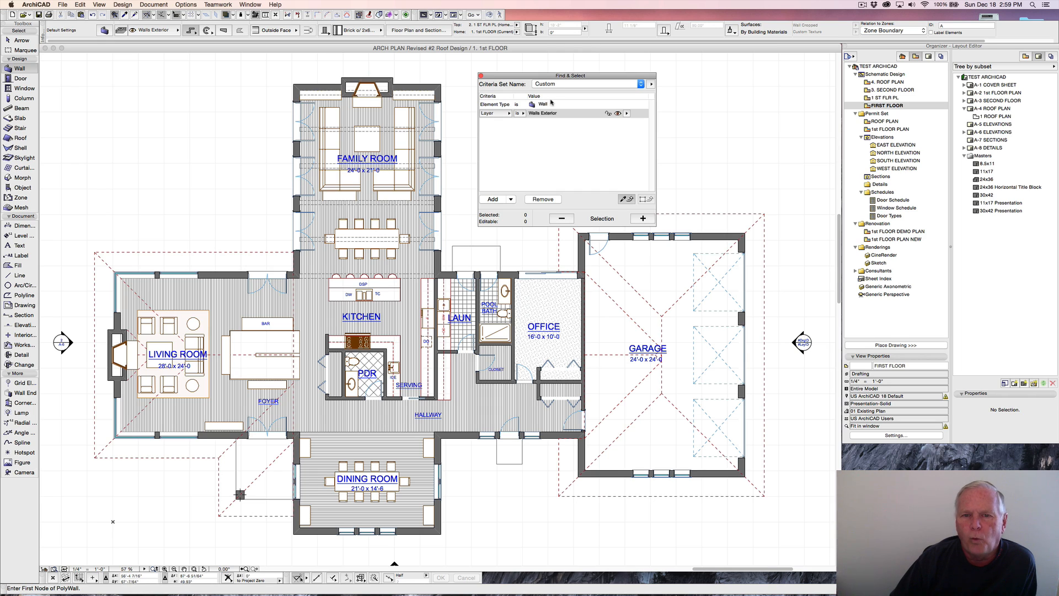
Add a Width criterion equal to 1' and select all first-floor walls that match the criteria.
{"action": "left_click", "coordinate": [493, 200]}
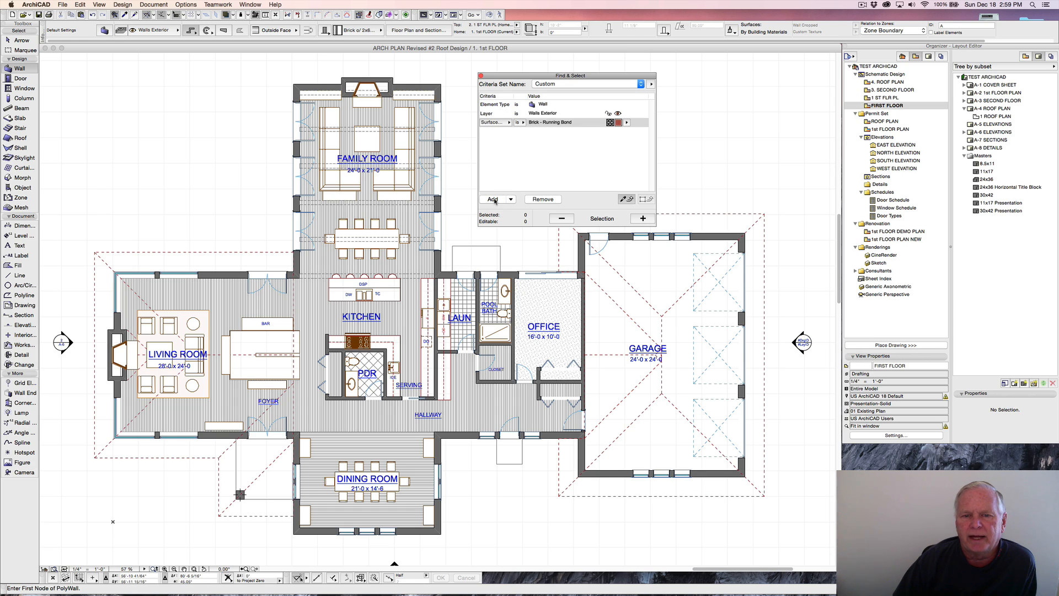
{"action": "left_click", "coordinate": [516, 126]}
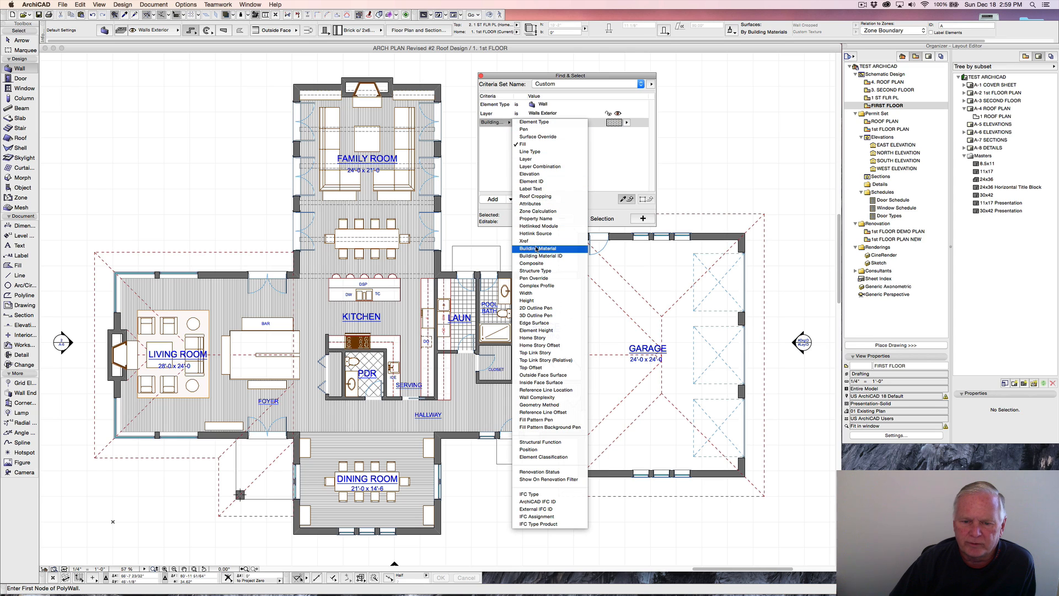
{"action": "left_click", "coordinate": [540, 293]}
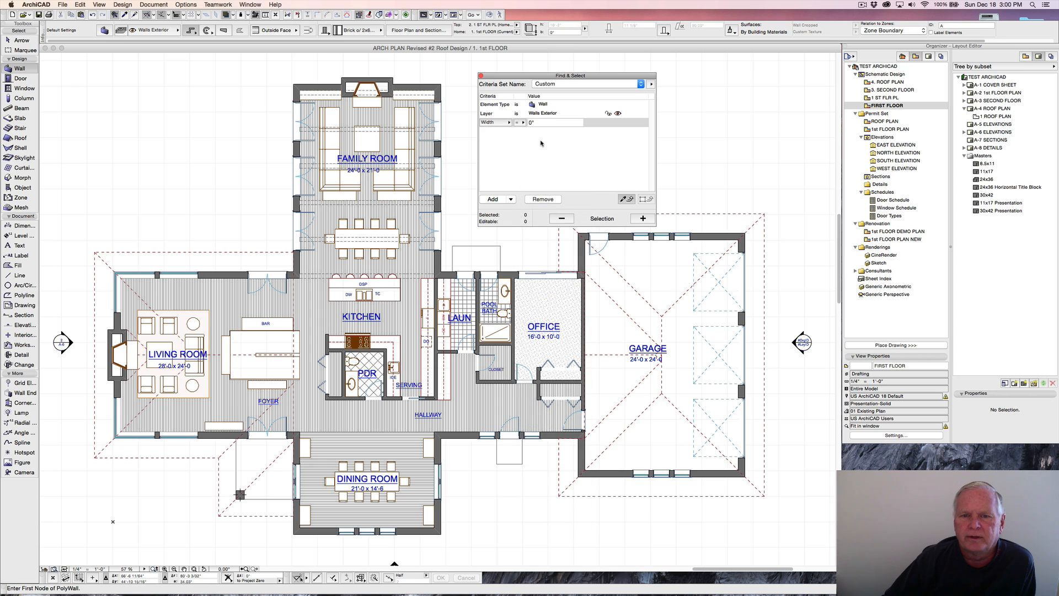
{"action": "left_click", "coordinate": [532, 122]}
{"action": "type", "text": "1"}
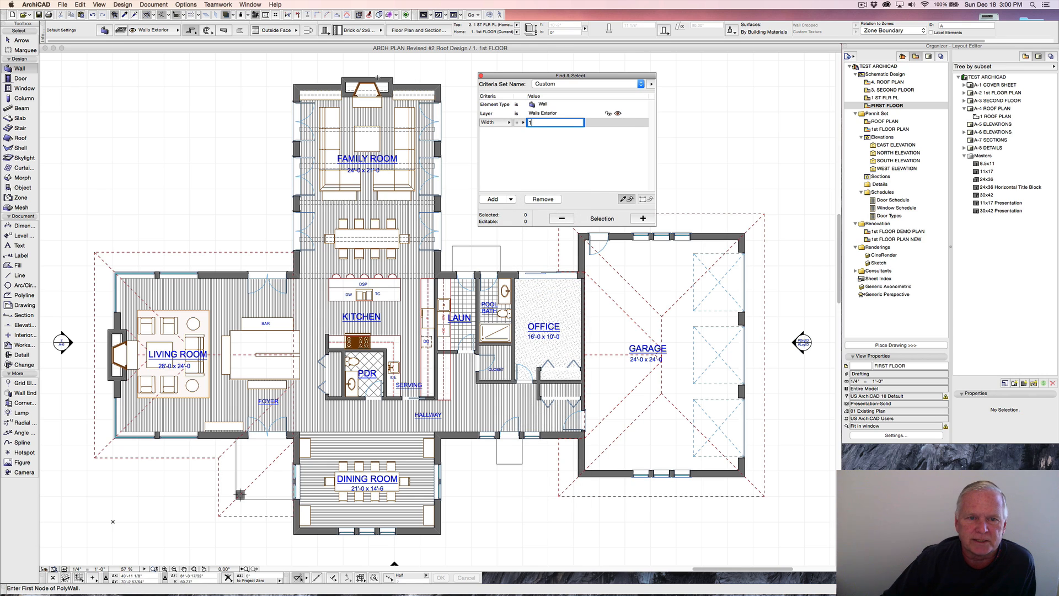
{"action": "key", "text": "Return"}
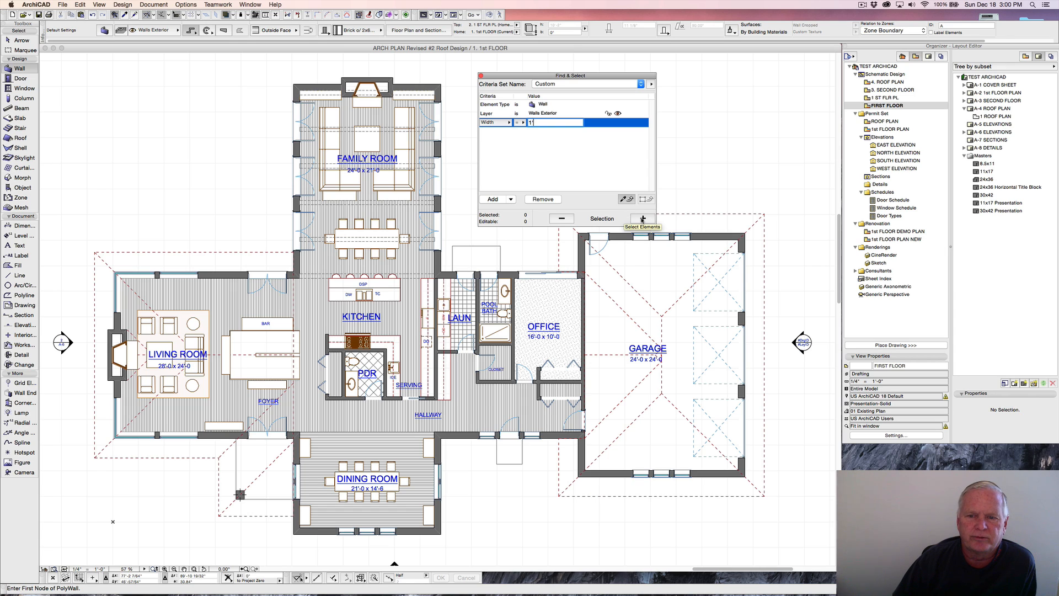
{"action": "left_click", "coordinate": [643, 219]}
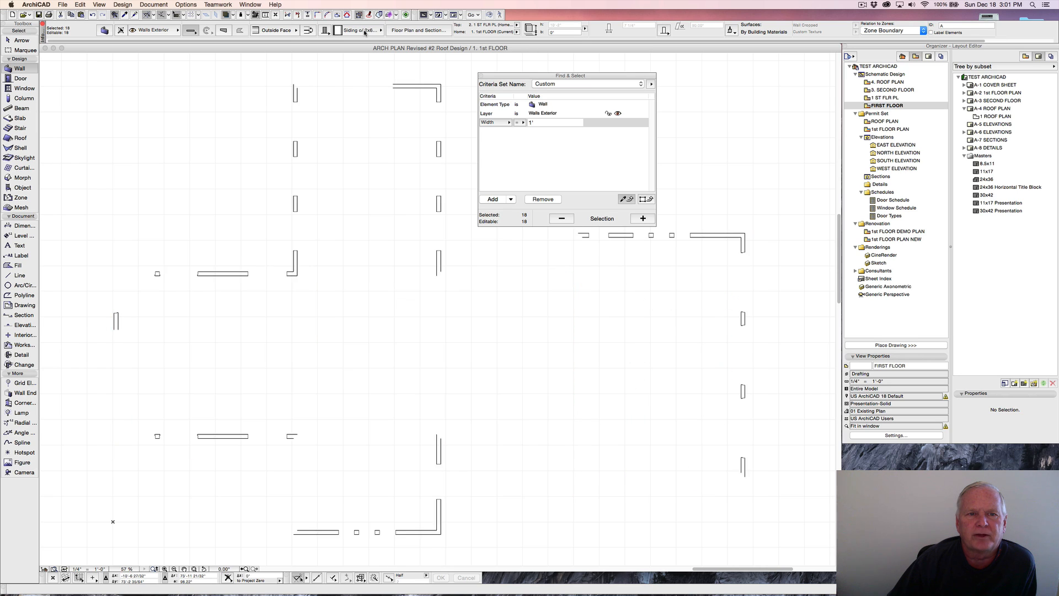
Assign the Brick o/ 2x6 Wood Studs JCA composite to the selected first-floor exterior walls and deselect them.
{"action": "left_click", "coordinate": [381, 30]}
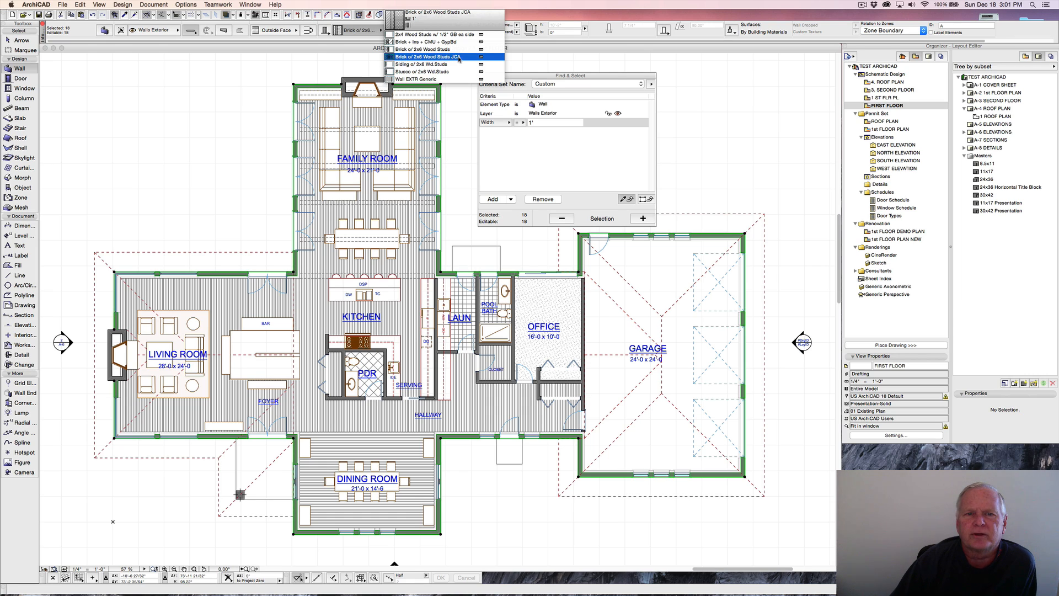
{"action": "left_click", "coordinate": [430, 58]}
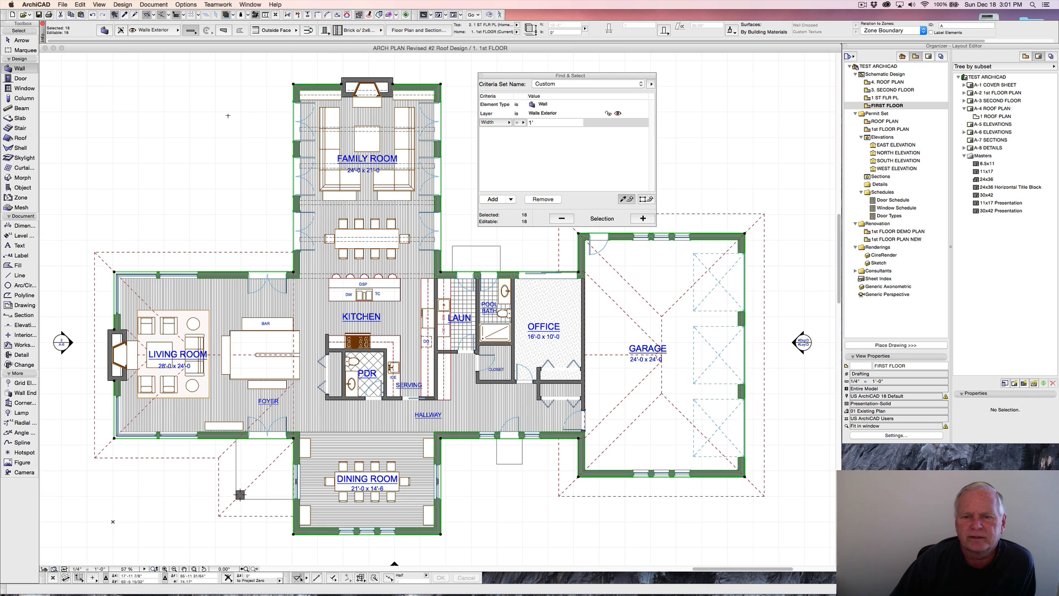
{"action": "key", "text": "Escape"}
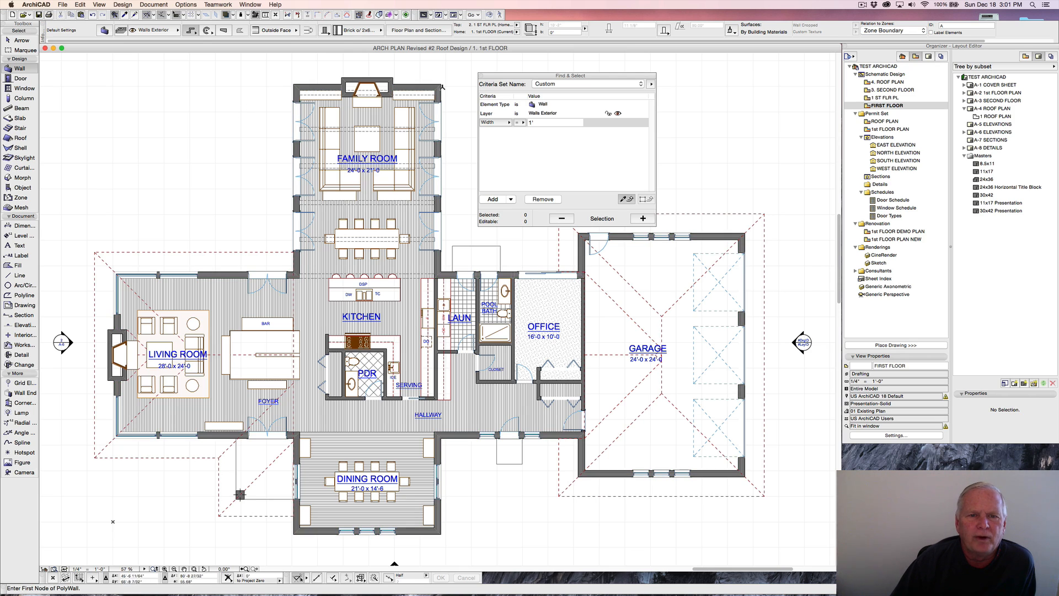
Examine the family room's exterior walls in the current plan and in the Permit Set's 1st FLOOR PLAN view, and close Find & Select.
{"action": "scroll", "coordinate": [441, 85], "scroll_direction": "up", "scroll_amount": 8}
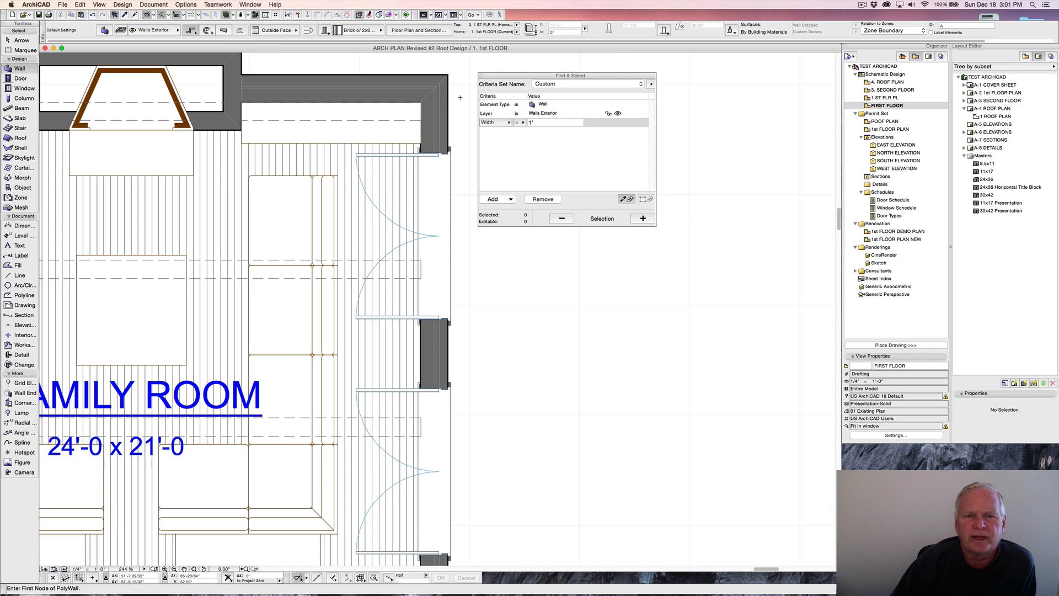
{"action": "scroll", "coordinate": [460, 97], "scroll_direction": "down", "scroll_amount": 8}
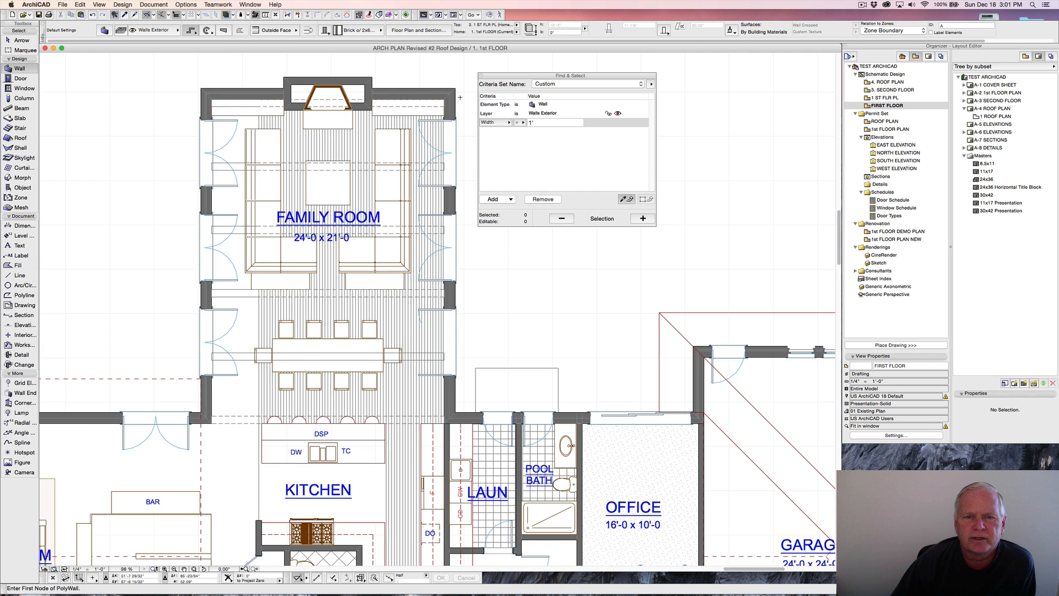
{"action": "scroll", "coordinate": [460, 97], "scroll_direction": "down", "scroll_amount": 2}
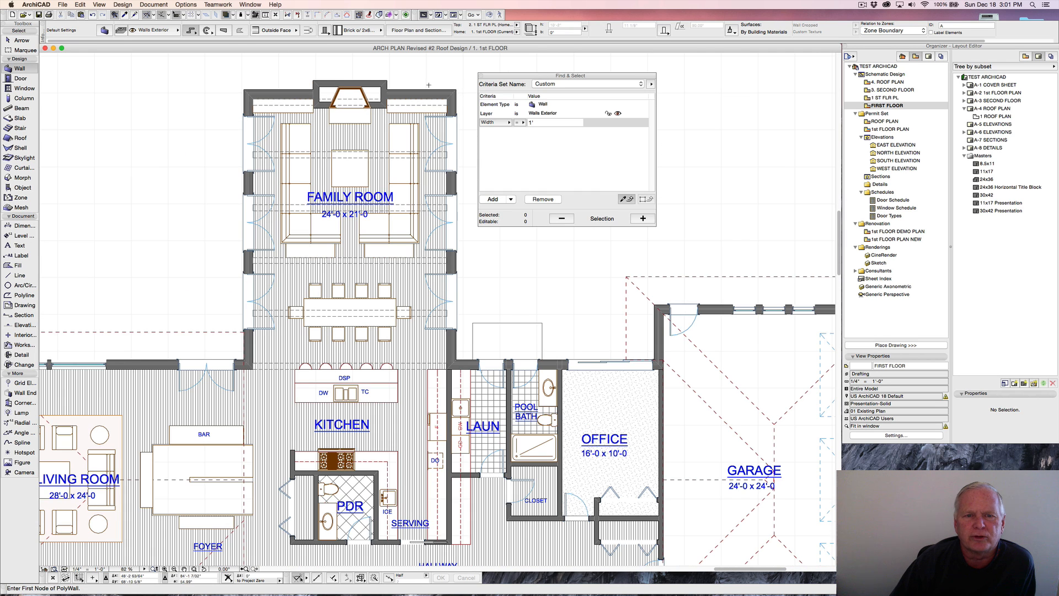
{"action": "scroll", "coordinate": [445, 88], "scroll_direction": "down", "scroll_amount": 5}
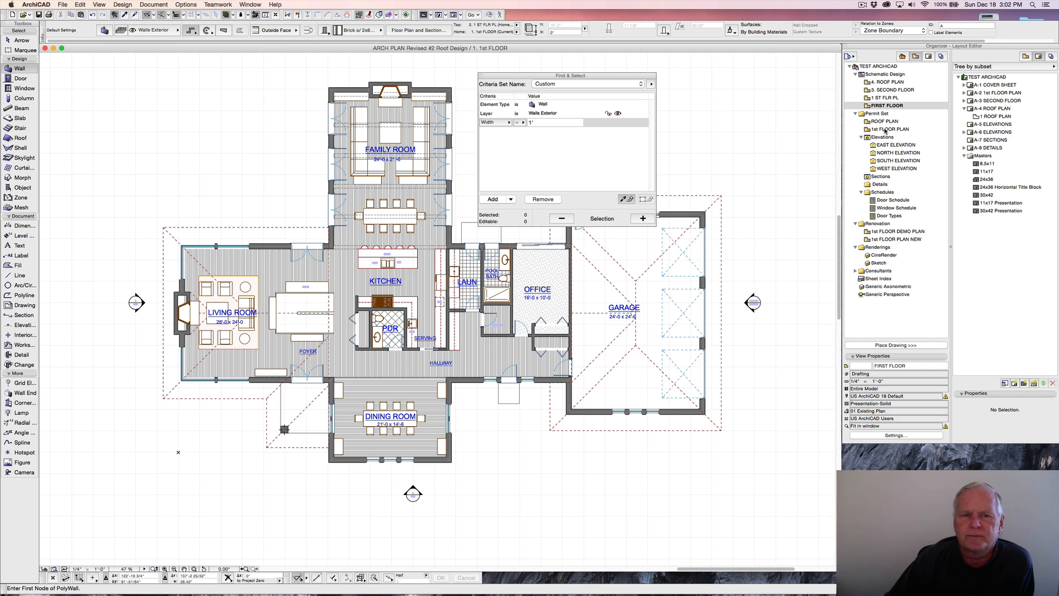
{"action": "double_click", "coordinate": [885, 130]}
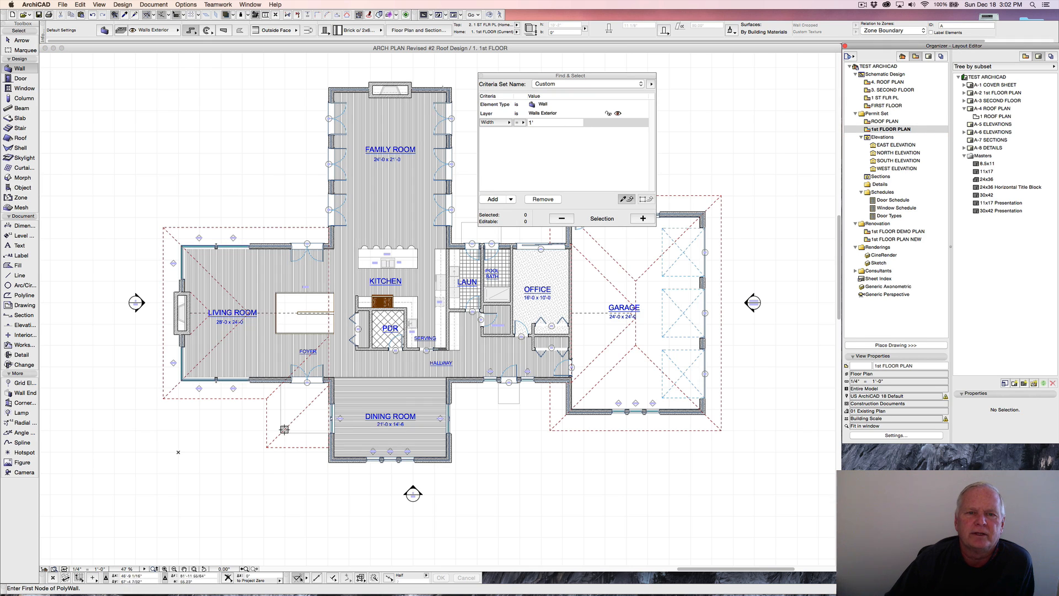
{"action": "scroll", "coordinate": [442, 85], "scroll_direction": "up", "scroll_amount": 6}
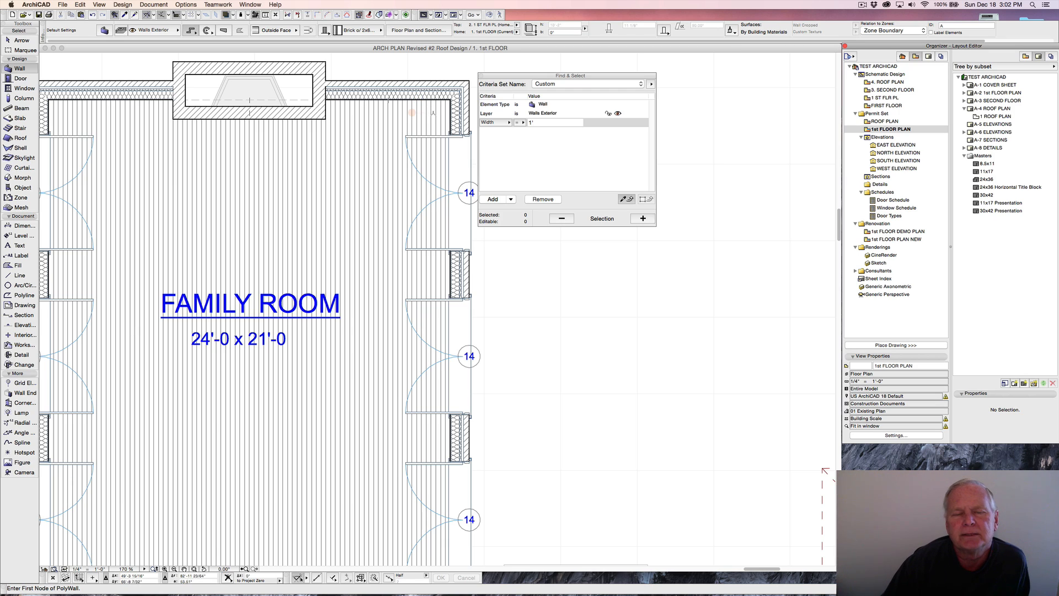
{"action": "scroll", "coordinate": [433, 113], "scroll_direction": "down", "scroll_amount": 2}
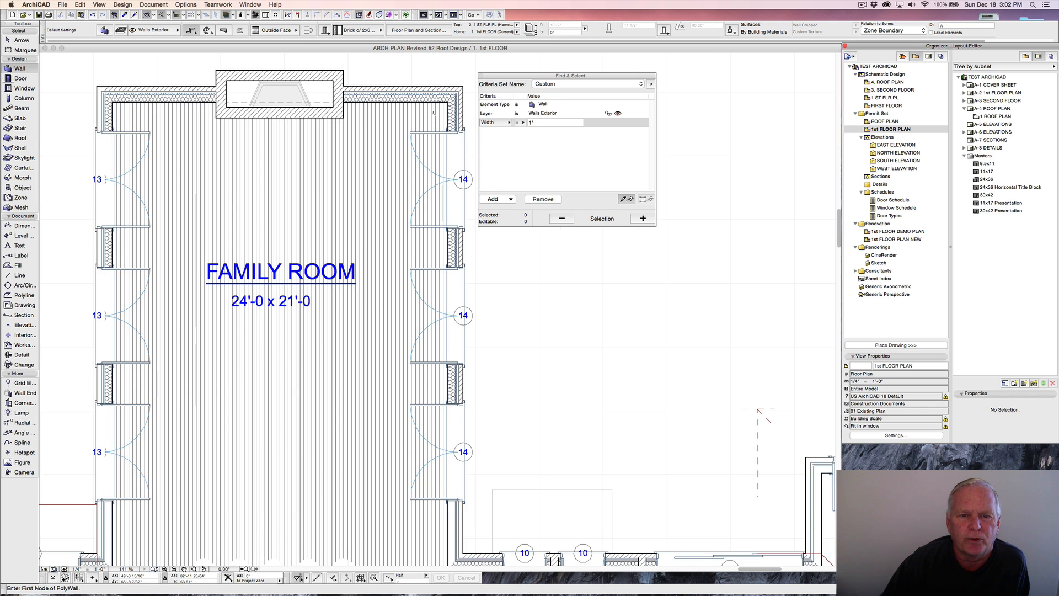
{"action": "scroll", "coordinate": [433, 113], "scroll_direction": "down", "scroll_amount": 6}
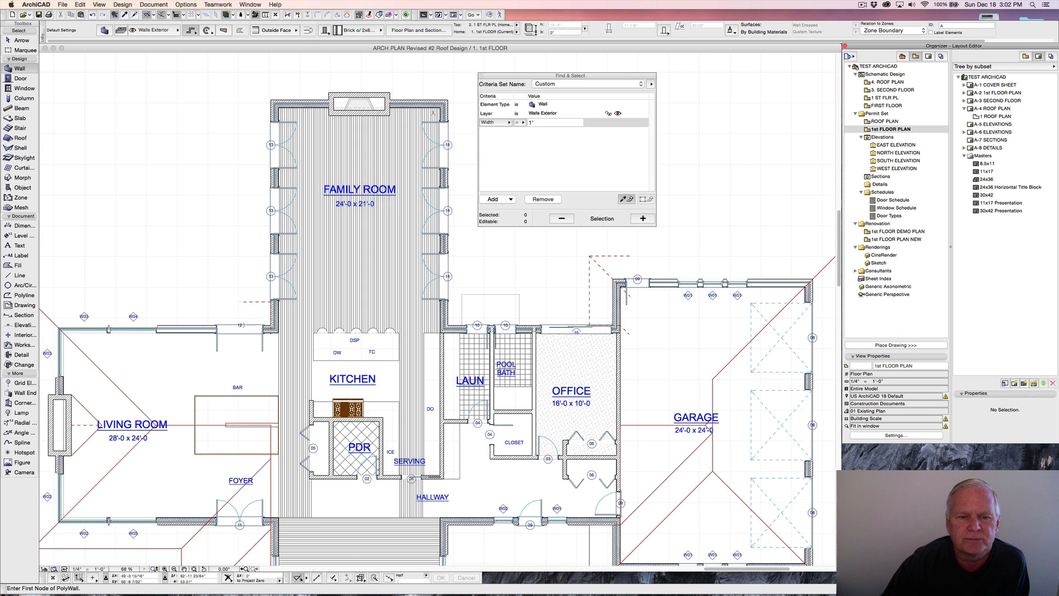
{"action": "scroll", "coordinate": [434, 113], "scroll_direction": "down", "scroll_amount": 1}
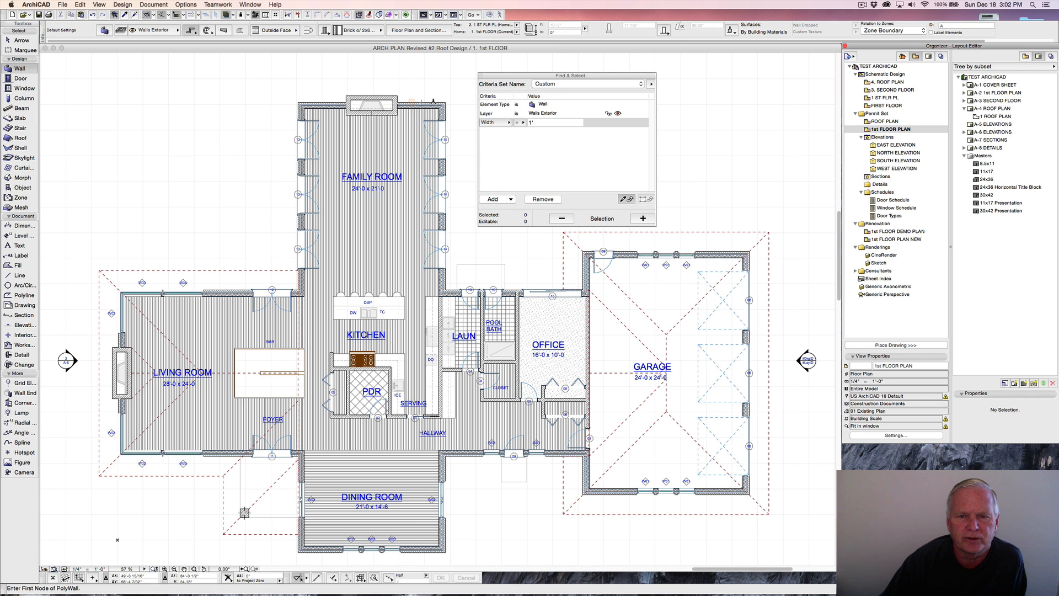
{"action": "scroll", "coordinate": [443, 92], "scroll_direction": "down", "scroll_amount": 1}
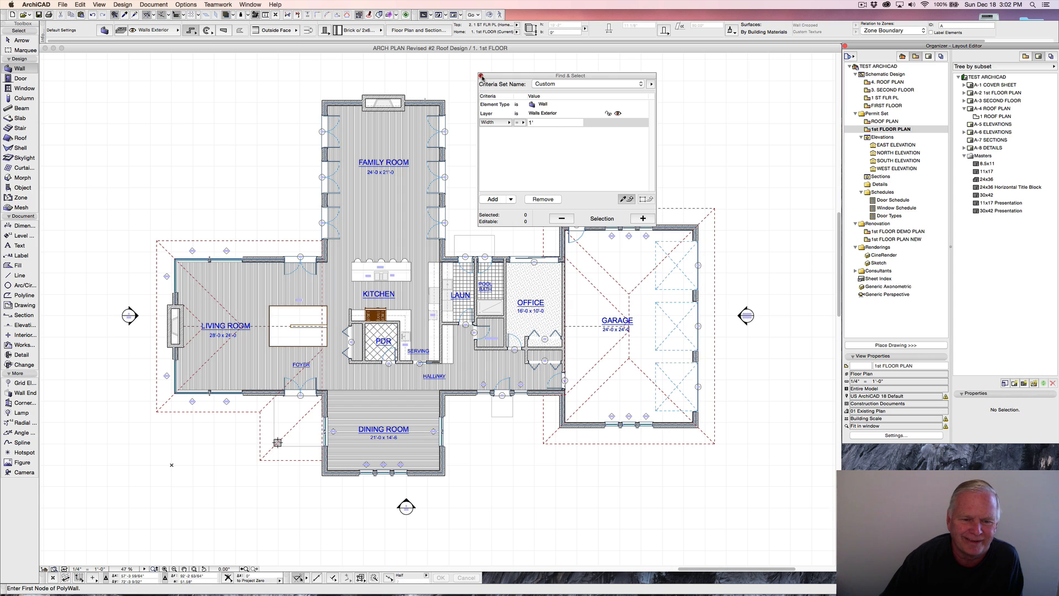
{"action": "left_click", "coordinate": [482, 76]}
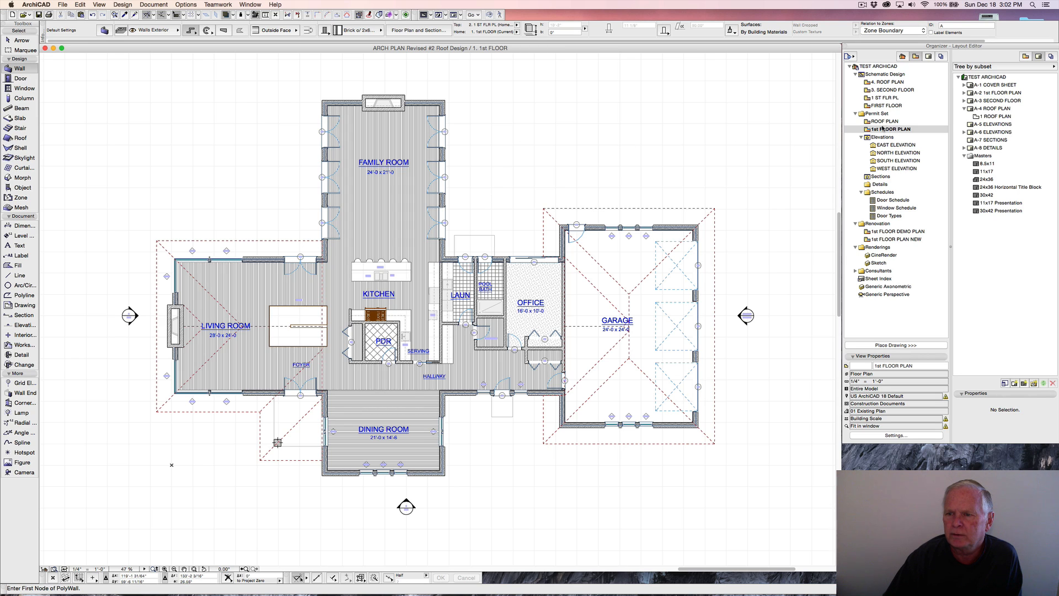
Open the Schematic Design SECOND FLOOR view and select its 1' wide exterior walls with Find & Select.
{"action": "double_click", "coordinate": [885, 90]}
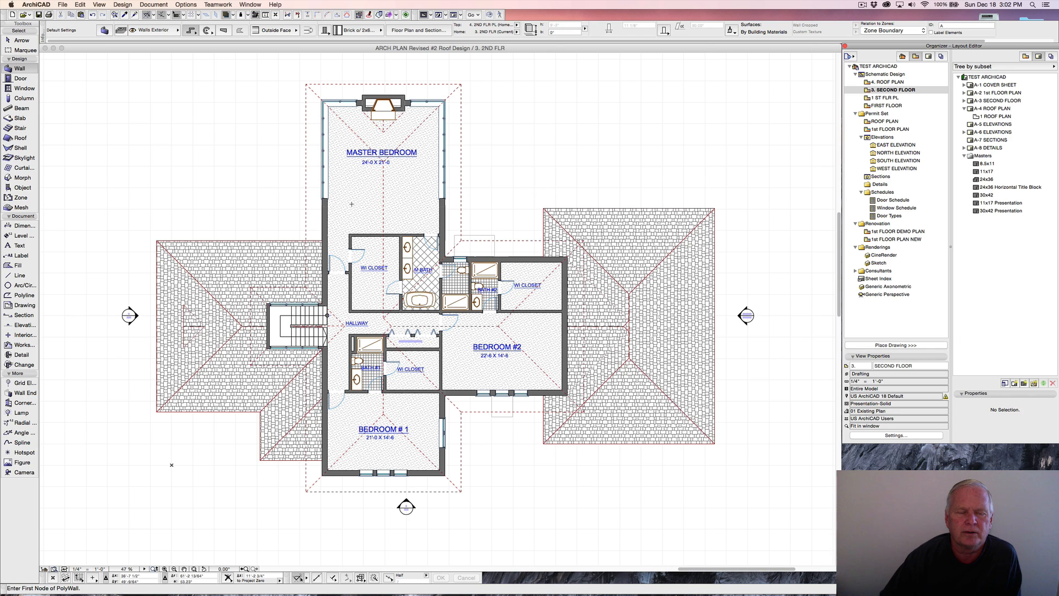
{"action": "left_click", "coordinate": [114, 15]}
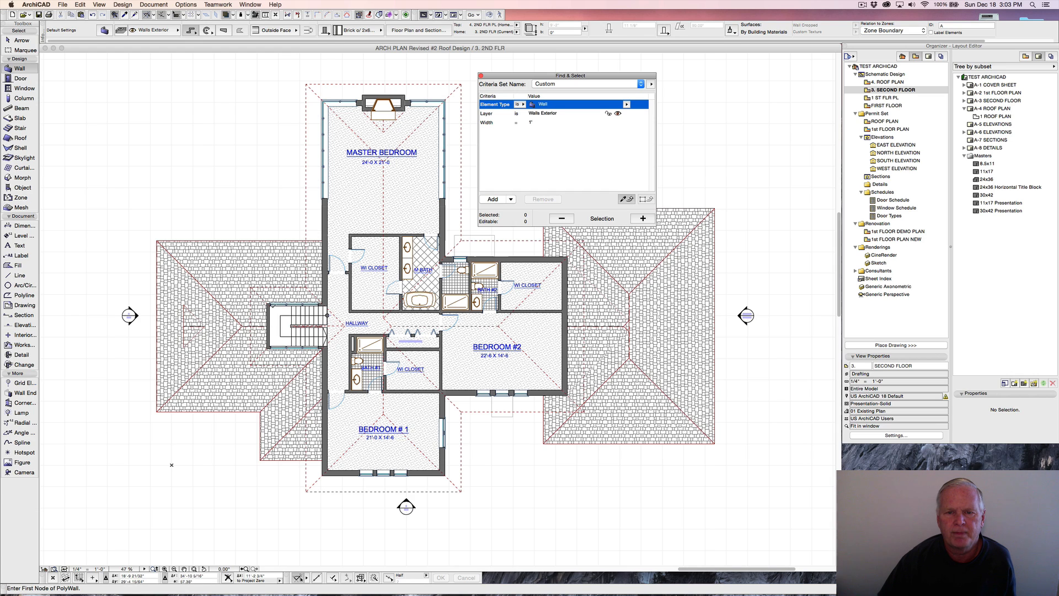
{"action": "left_click", "coordinate": [643, 218]}
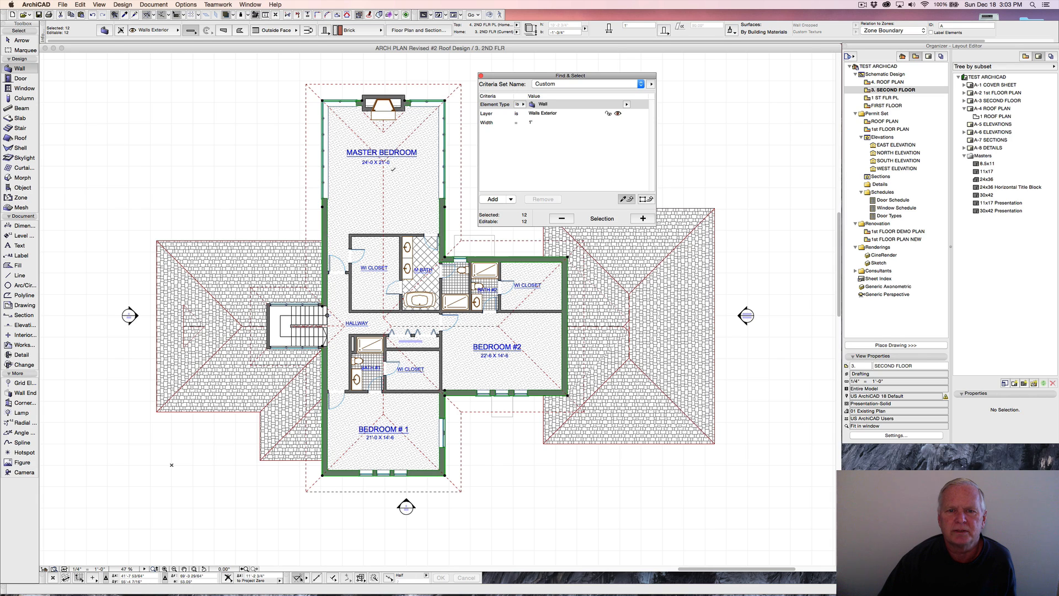
Switch the selected second-floor walls to a composite structure, assign Brick o/ 2x6 Wood Studs JCA, and deselect them.
{"action": "left_click", "coordinate": [325, 31]}
{"action": "left_click", "coordinate": [337, 31]}
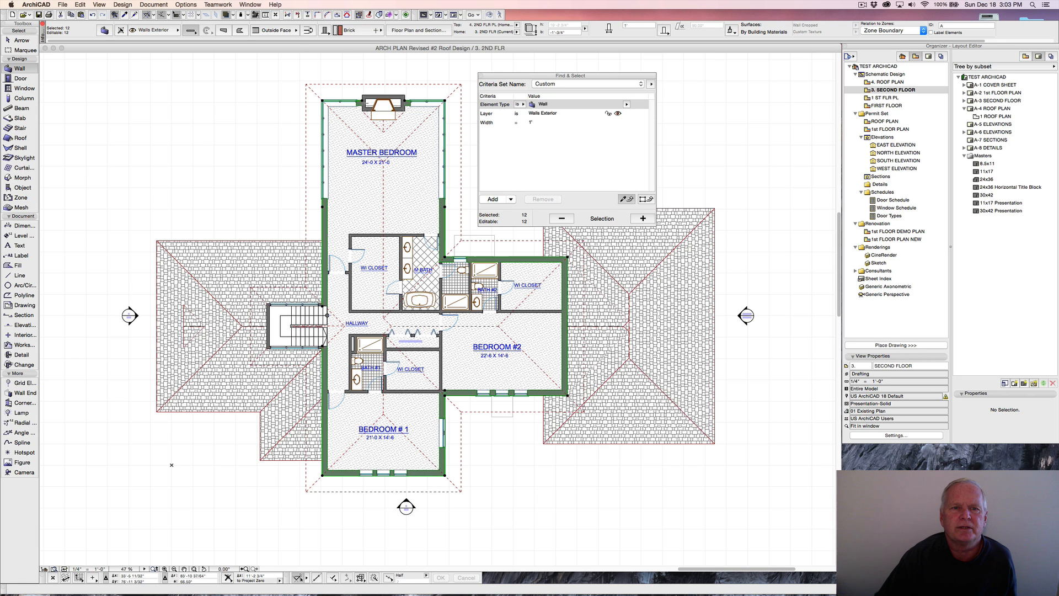
{"action": "left_click", "coordinate": [376, 32]}
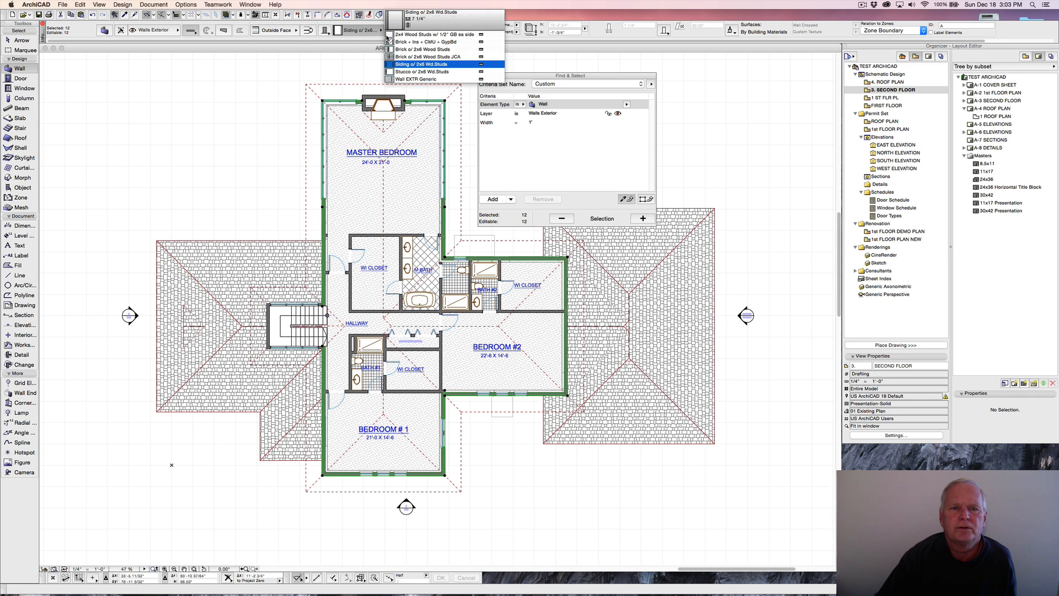
{"action": "left_click", "coordinate": [432, 57]}
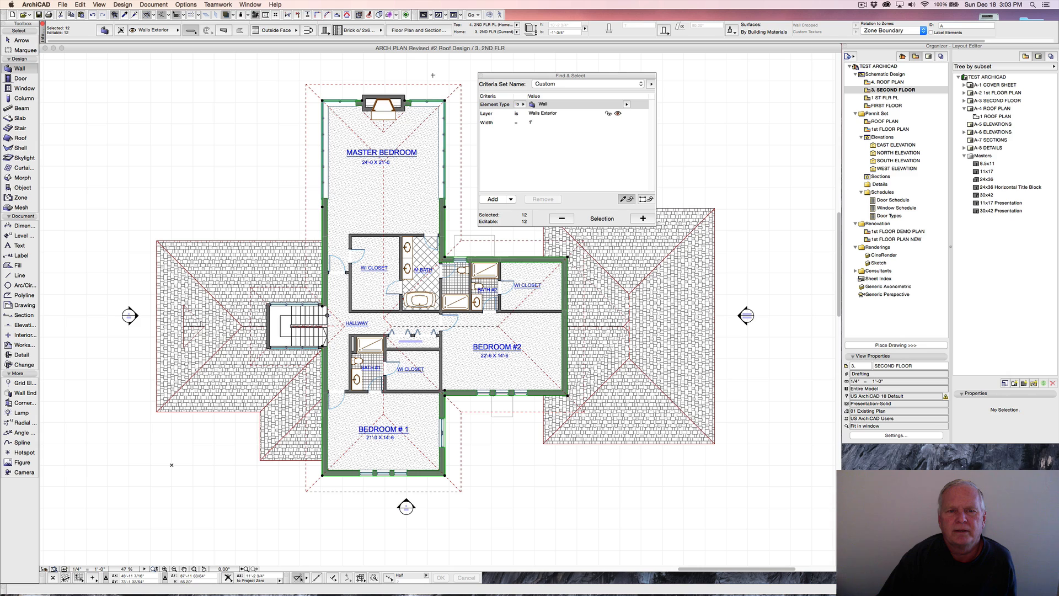
{"action": "key", "text": "Escape"}
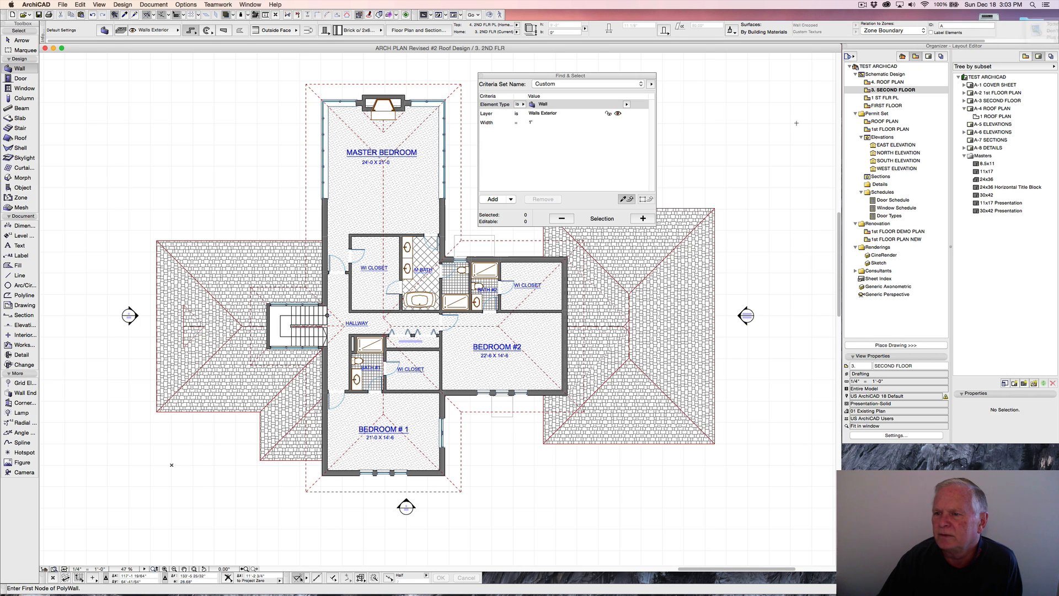
Save the current second-floor plan as a new view in the Permit Set, with Model View Options set to Construction Documents.
{"action": "left_click", "coordinate": [1026, 57]}
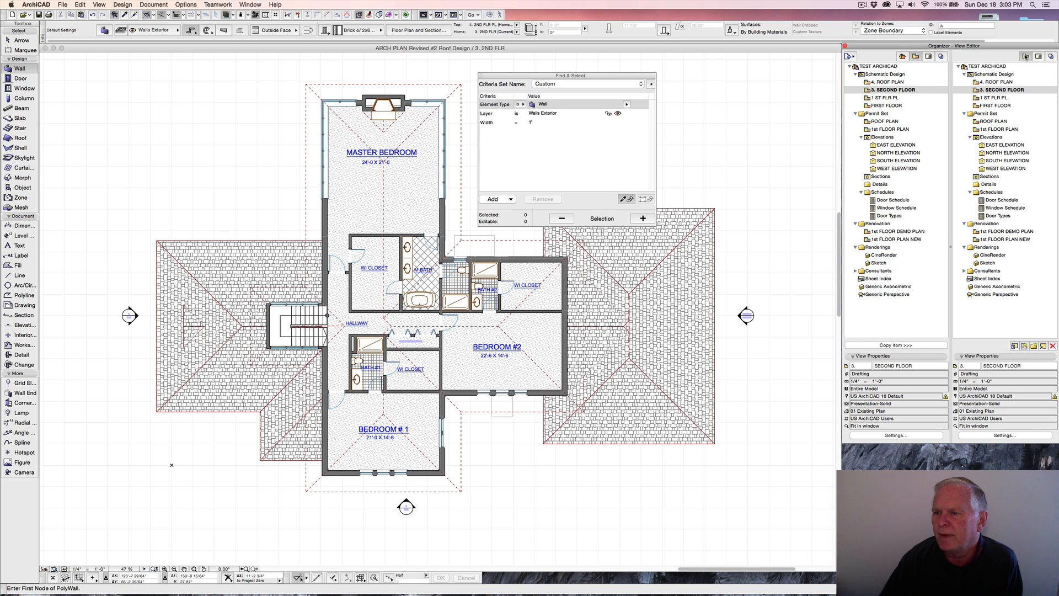
{"action": "left_click", "coordinate": [983, 114]}
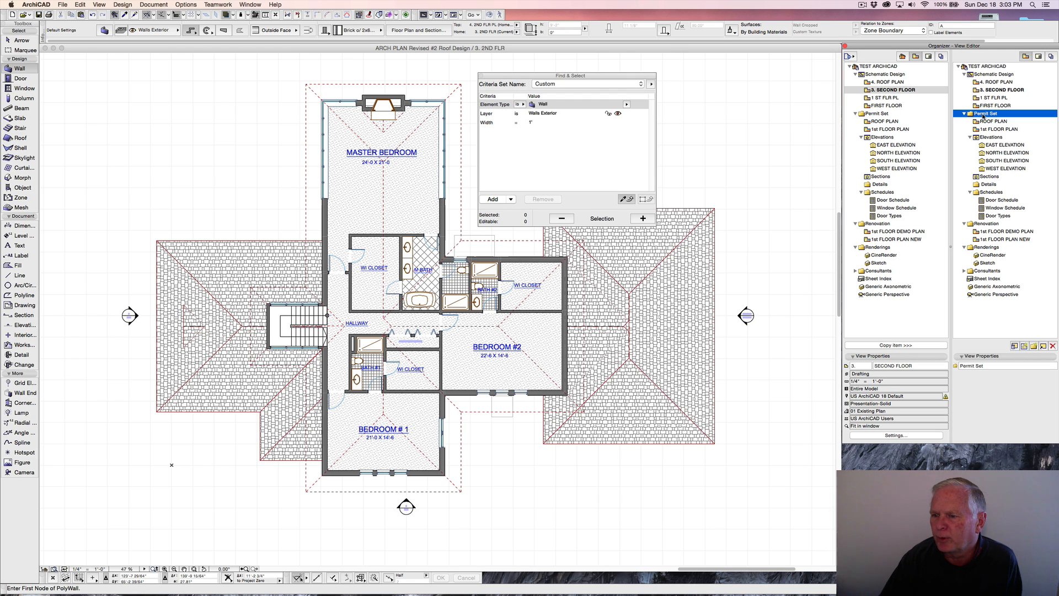
{"action": "left_click", "coordinate": [1024, 346]}
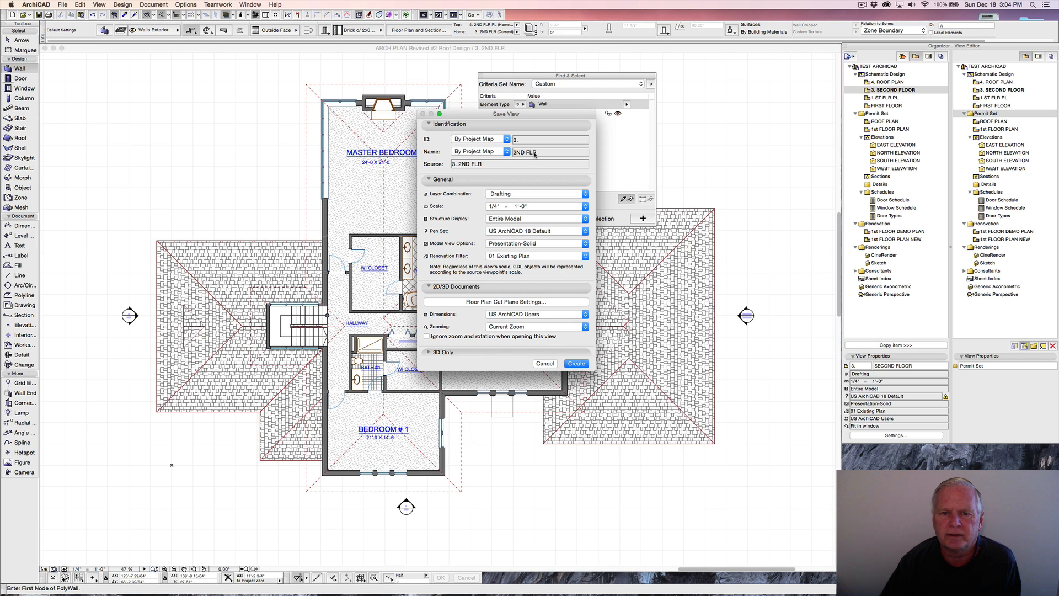
{"action": "left_click", "coordinate": [507, 152]}
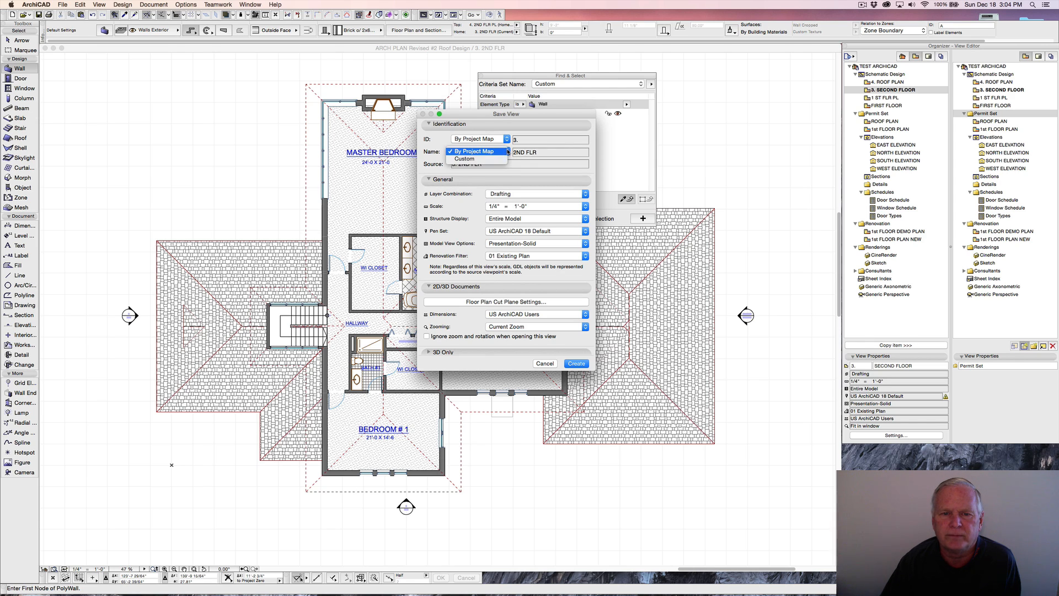
{"action": "left_click", "coordinate": [506, 152]}
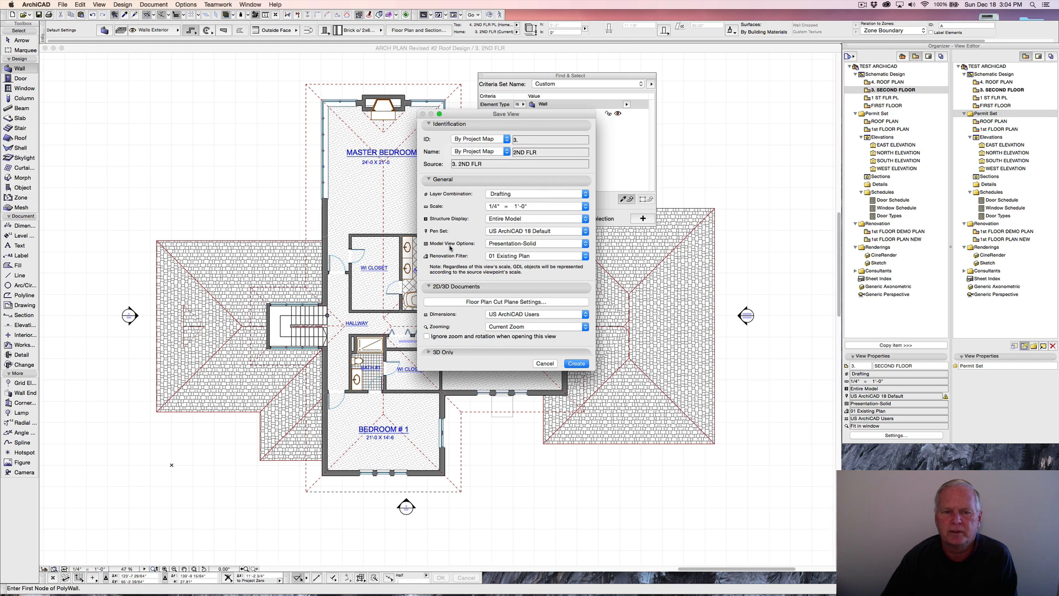
{"action": "left_click", "coordinate": [586, 243]}
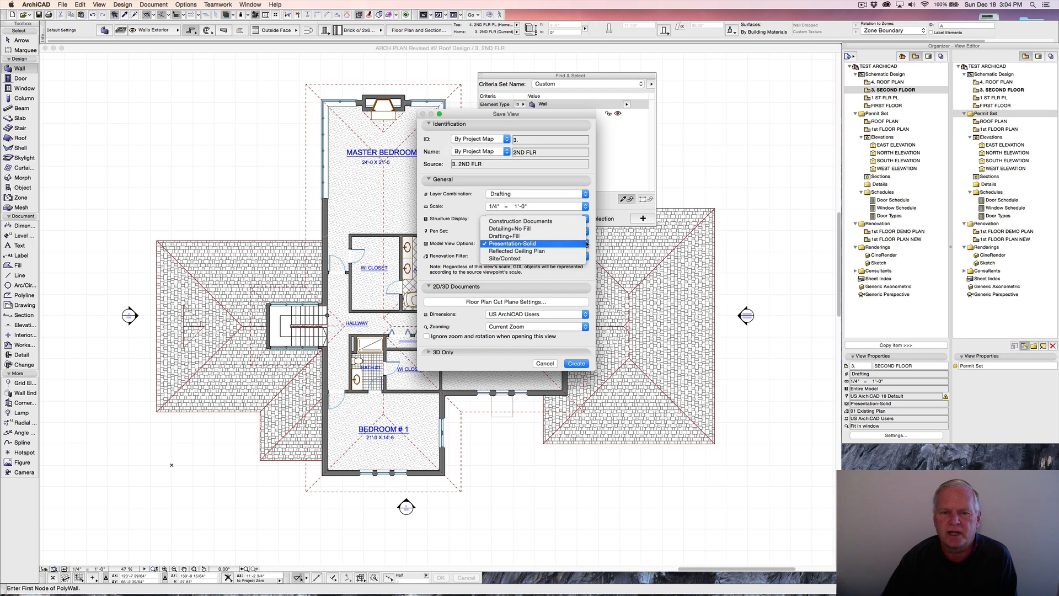
{"action": "left_click", "coordinate": [540, 222]}
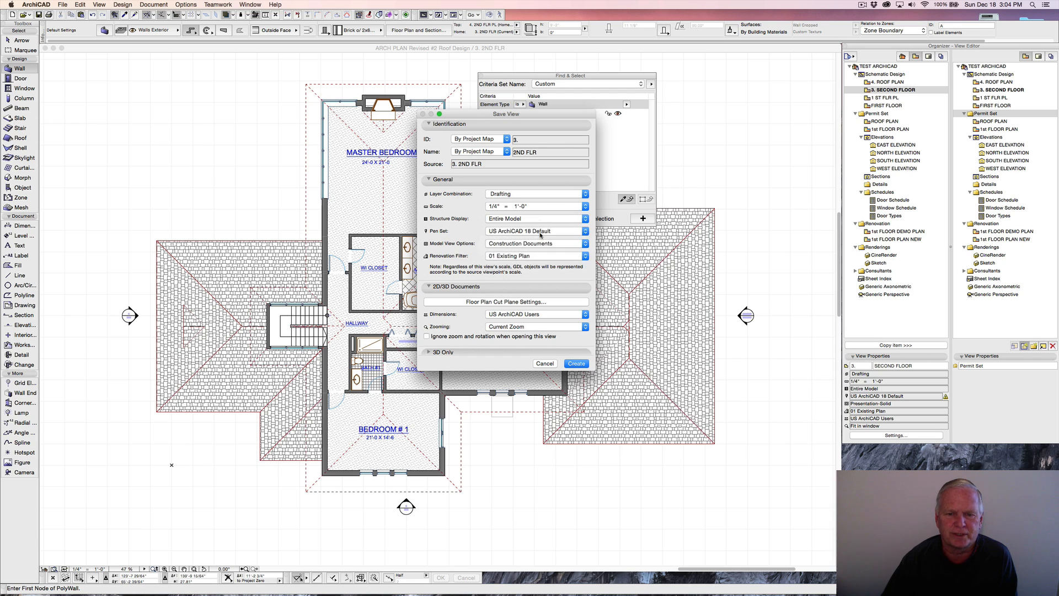
{"action": "left_click", "coordinate": [577, 365]}
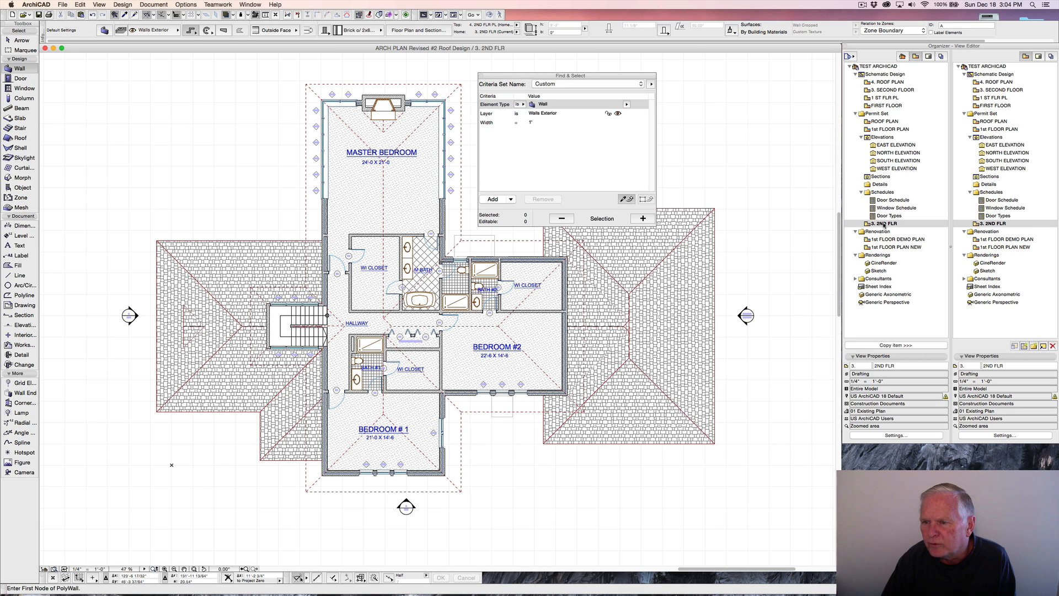
Move the 3. 2ND FLR view directly below ROOF PLAN in the Permit Set and examine the plan's wall layers up close.
{"action": "left_click_drag", "start_coordinate": [886, 225], "coordinate": [884, 128]}
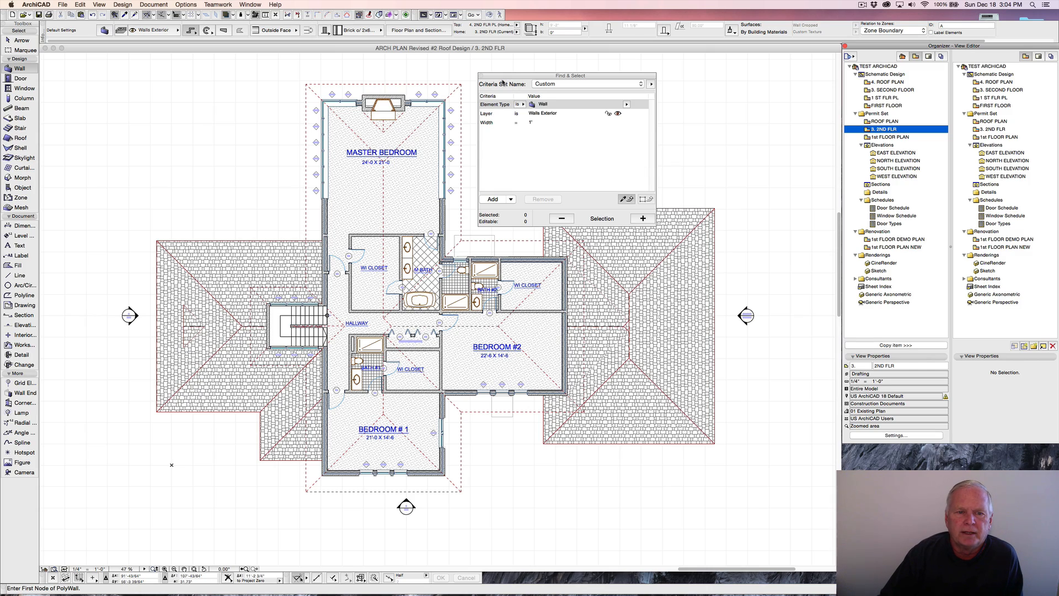
{"action": "scroll", "coordinate": [440, 228], "scroll_direction": "up", "scroll_amount": 5}
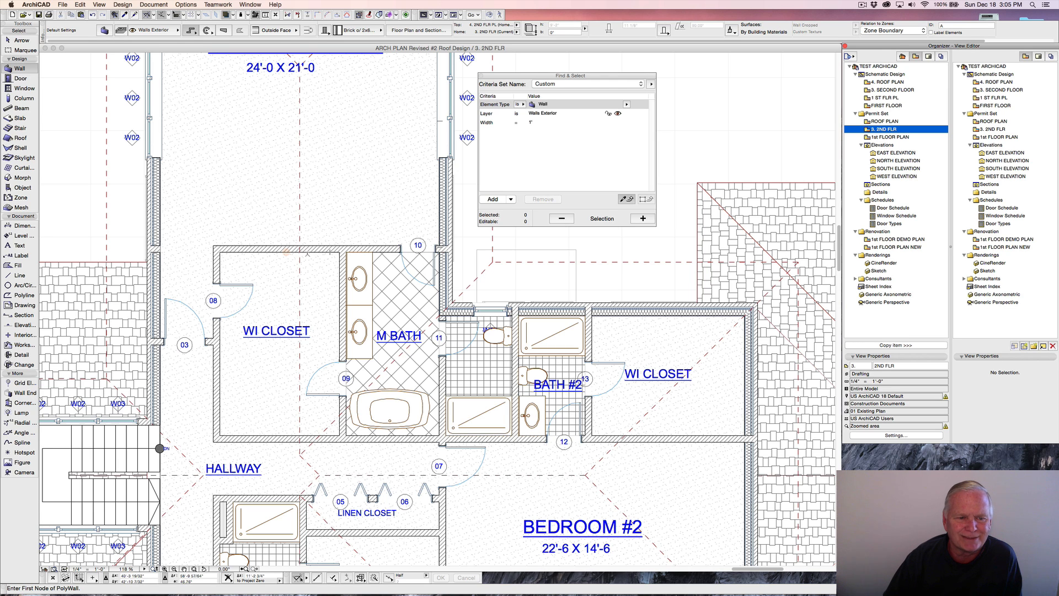
{"action": "scroll", "coordinate": [308, 254], "scroll_direction": "down", "scroll_amount": 2}
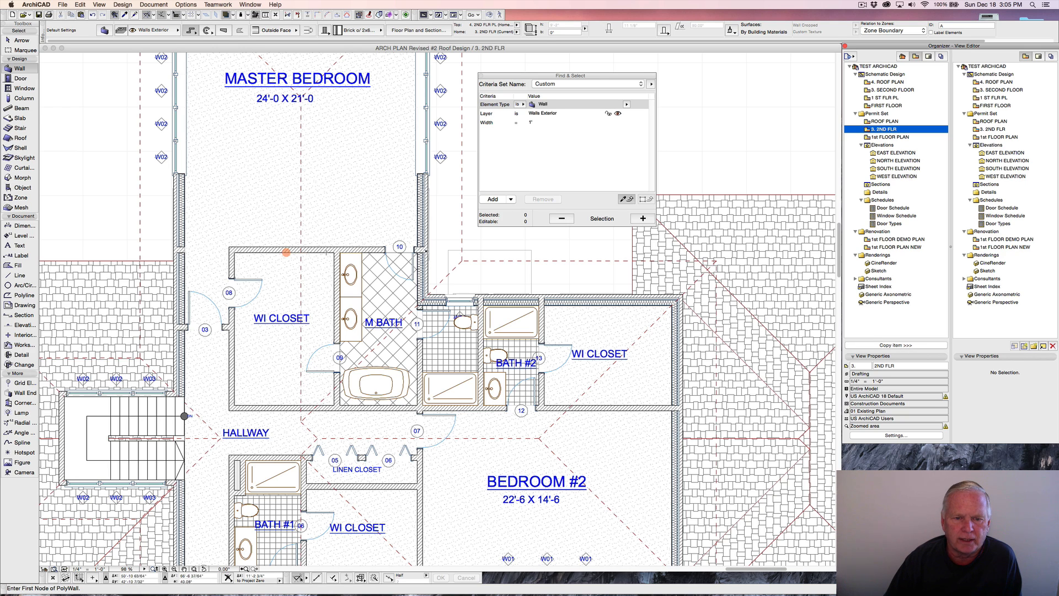
{"action": "scroll", "coordinate": [433, 243], "scroll_direction": "up", "scroll_amount": 5}
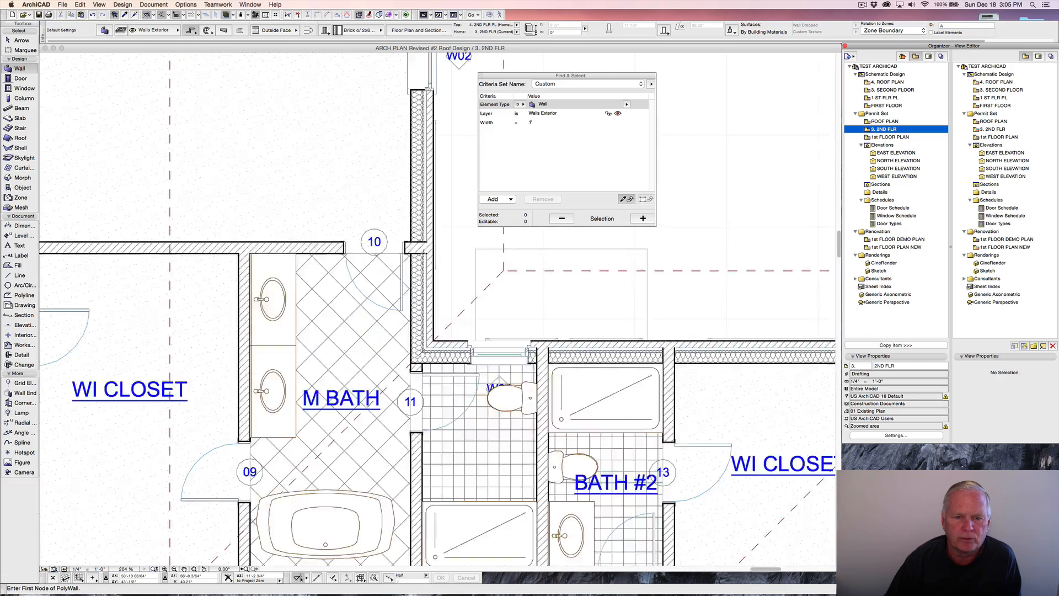
{"action": "scroll", "coordinate": [436, 237], "scroll_direction": "down", "scroll_amount": 7}
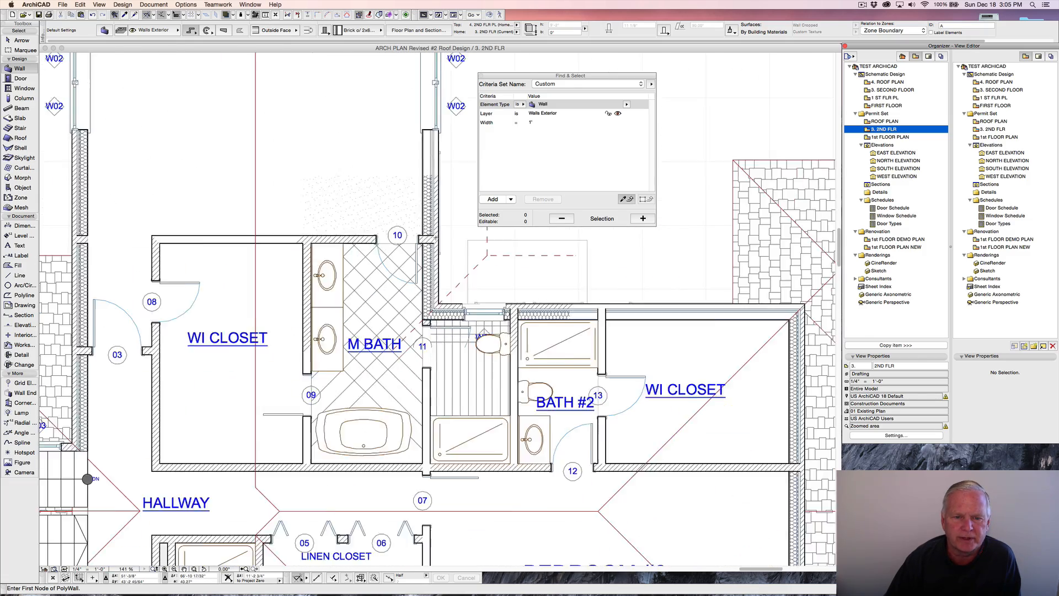
{"action": "scroll", "coordinate": [436, 237], "scroll_direction": "up", "scroll_amount": 2}
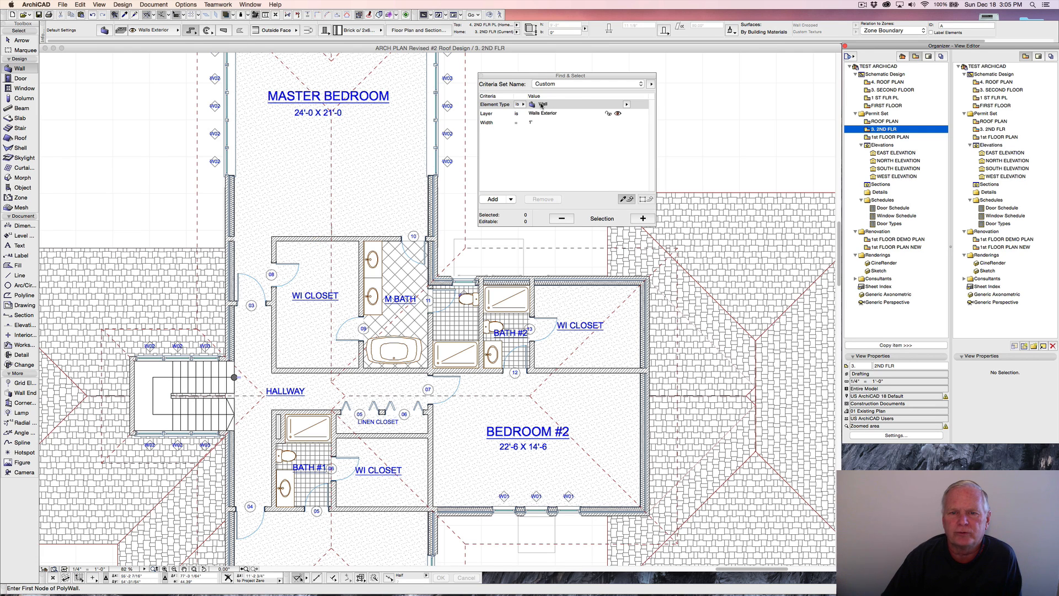
Select all second-floor walls on the Walls Interior layer with Find & Select, removing the width criterion.
{"action": "left_click", "coordinate": [578, 115]}
{"action": "left_click", "coordinate": [626, 114]}
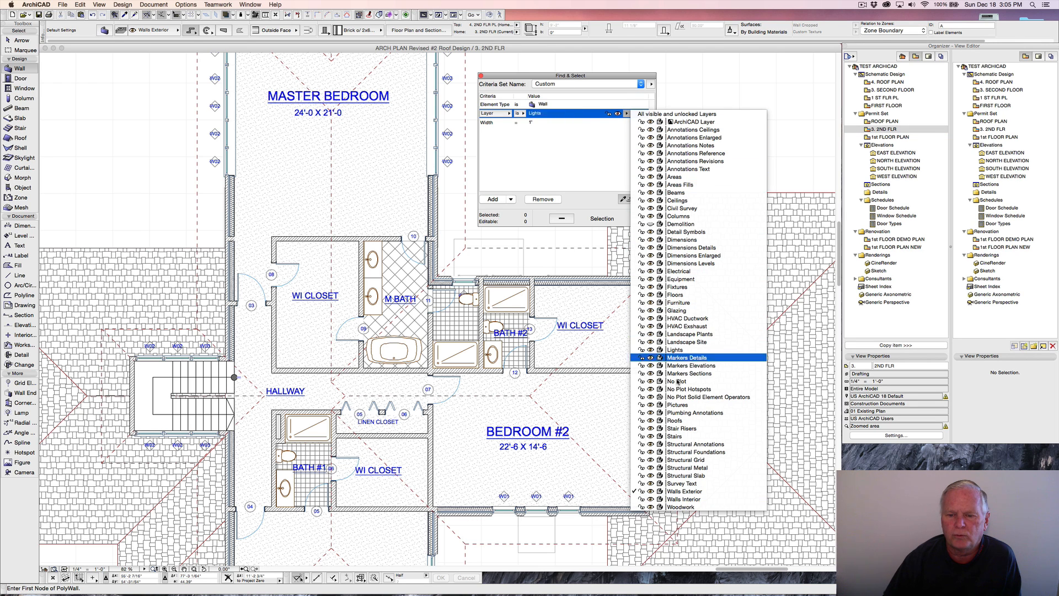
{"action": "left_click", "coordinate": [683, 500]}
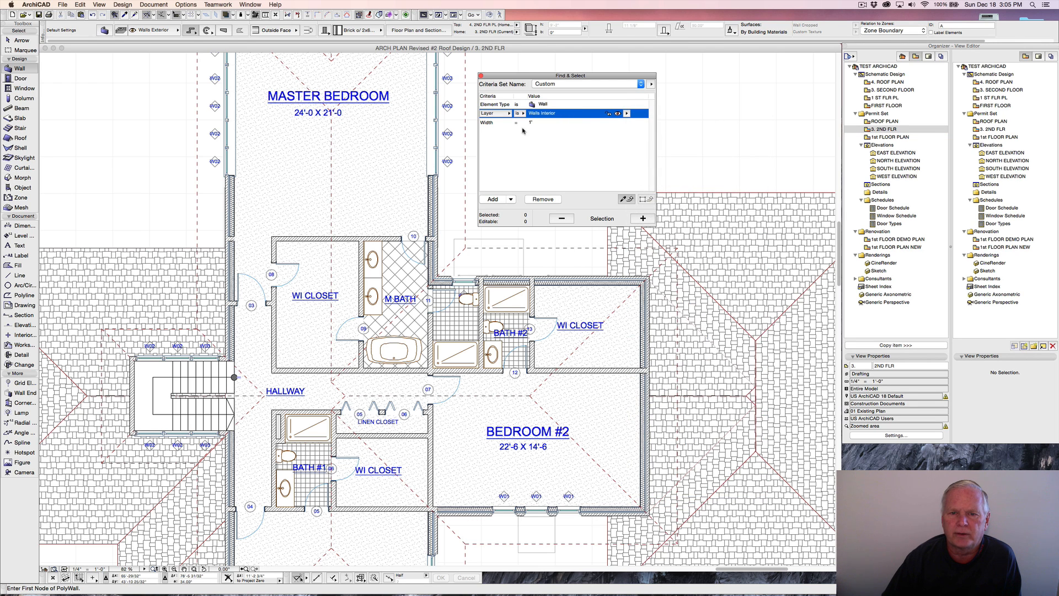
{"action": "left_click", "coordinate": [488, 122]}
{"action": "left_click", "coordinate": [498, 189]}
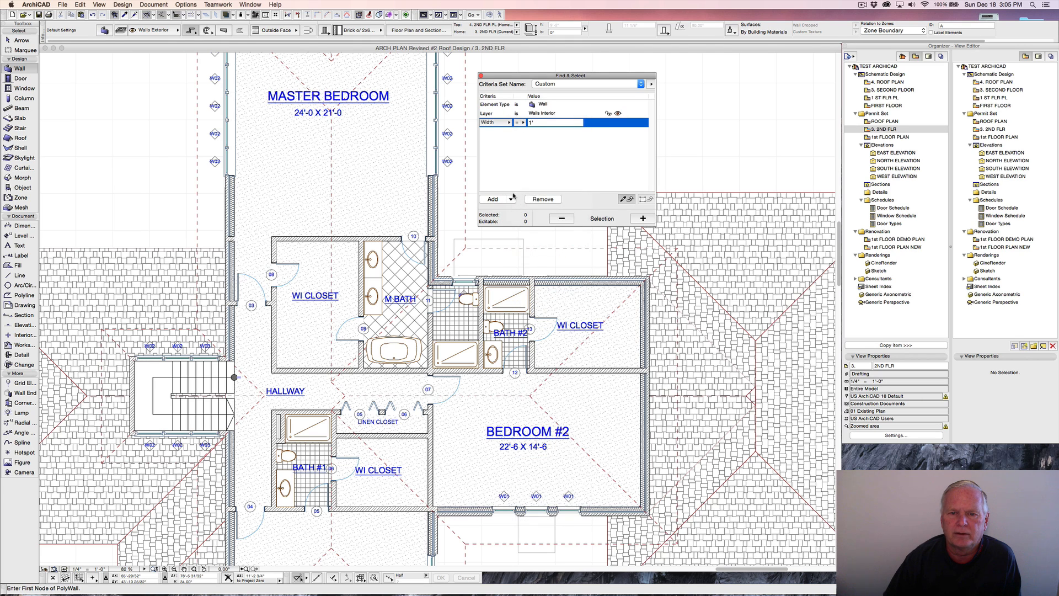
{"action": "left_click", "coordinate": [542, 199]}
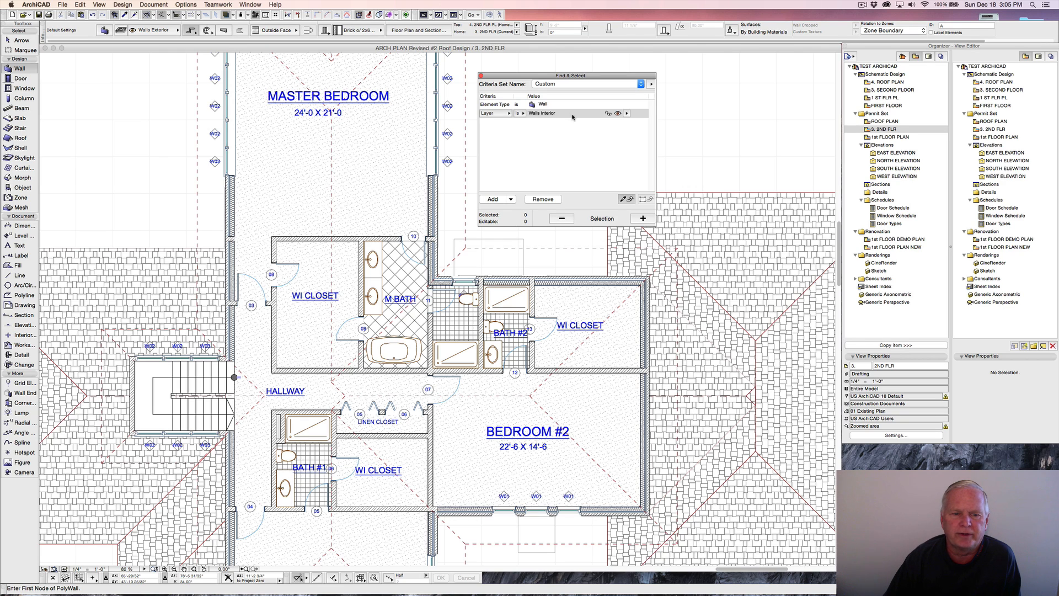
{"action": "left_click", "coordinate": [642, 219]}
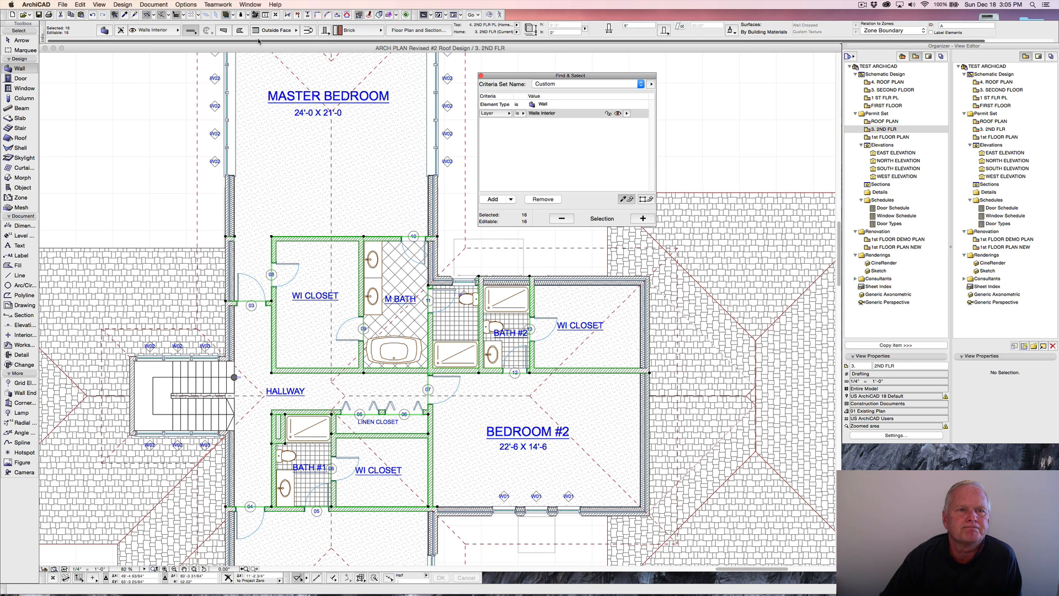
Switch the selected interior walls to a composite structure and open the list of available composites.
{"action": "left_click", "coordinate": [324, 31]}
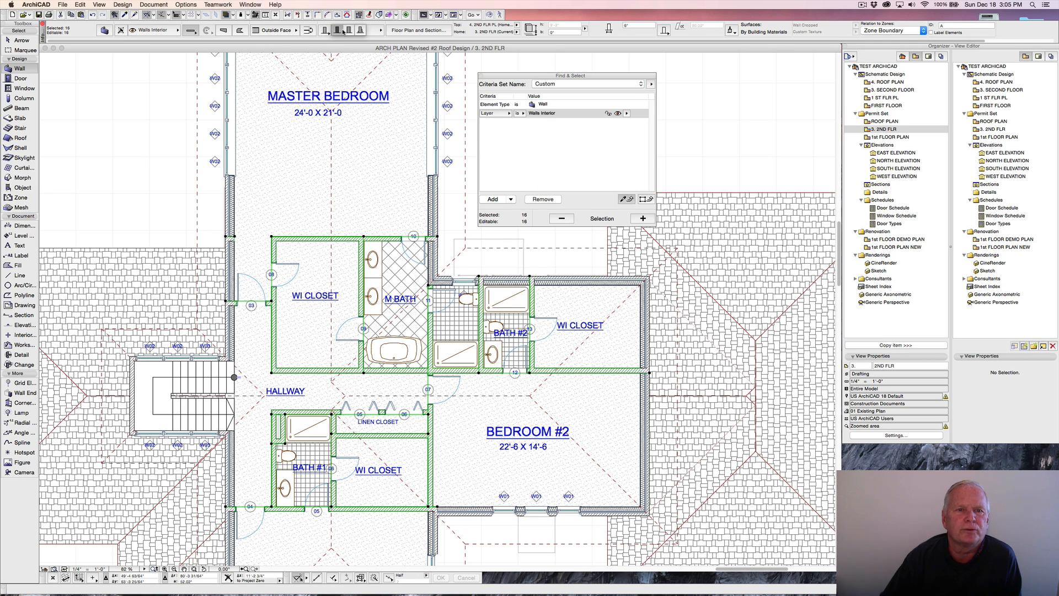
{"action": "left_click", "coordinate": [342, 31]}
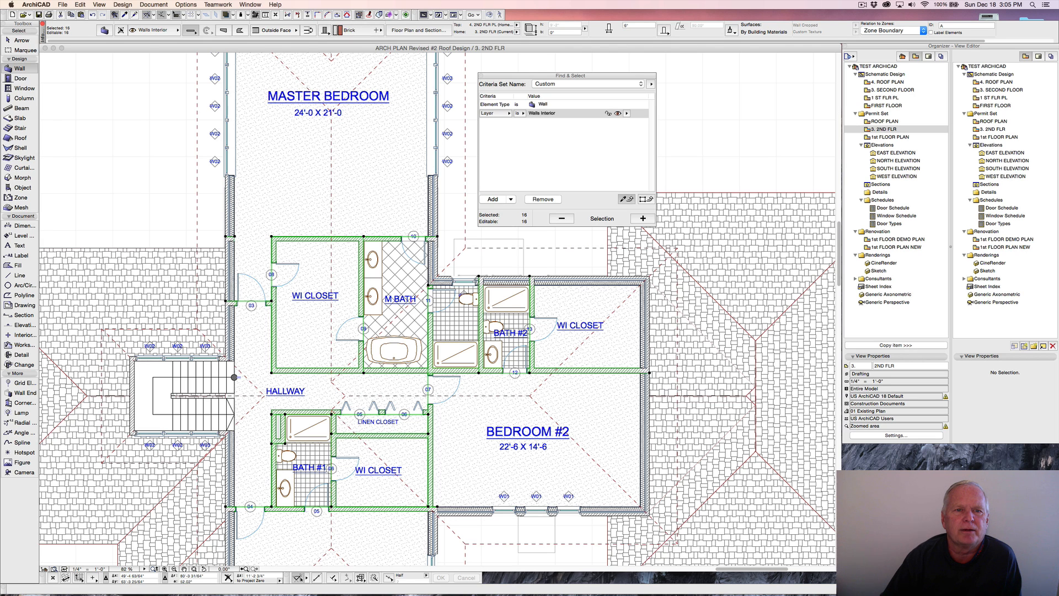
{"action": "left_click", "coordinate": [377, 31]}
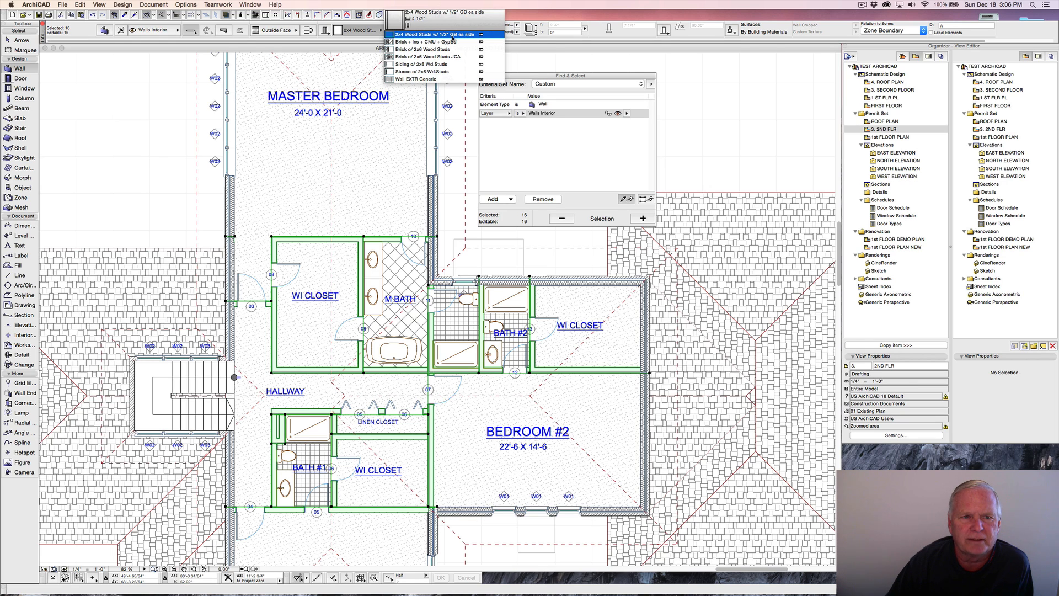
Duplicate the composite 2x4 Wood Studs w/ 1/2" GB ea side and name the copy 2x6 Wood Studs w/ 1/2" GB ea side.
{"action": "left_click", "coordinate": [188, 5]}
{"action": "mouse_move", "coordinate": [198, 17]}
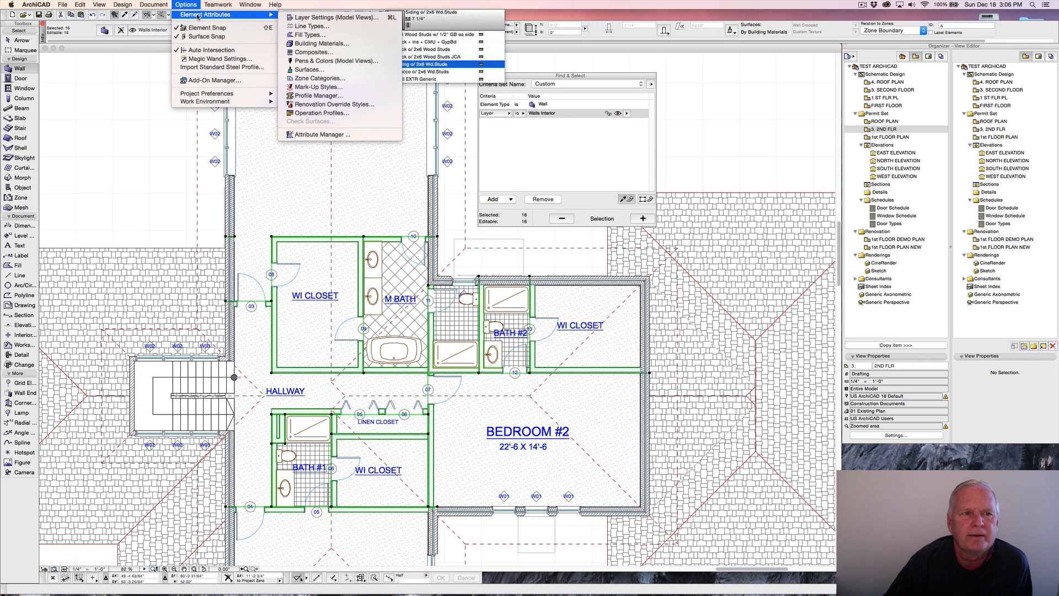
{"action": "left_click", "coordinate": [312, 53]}
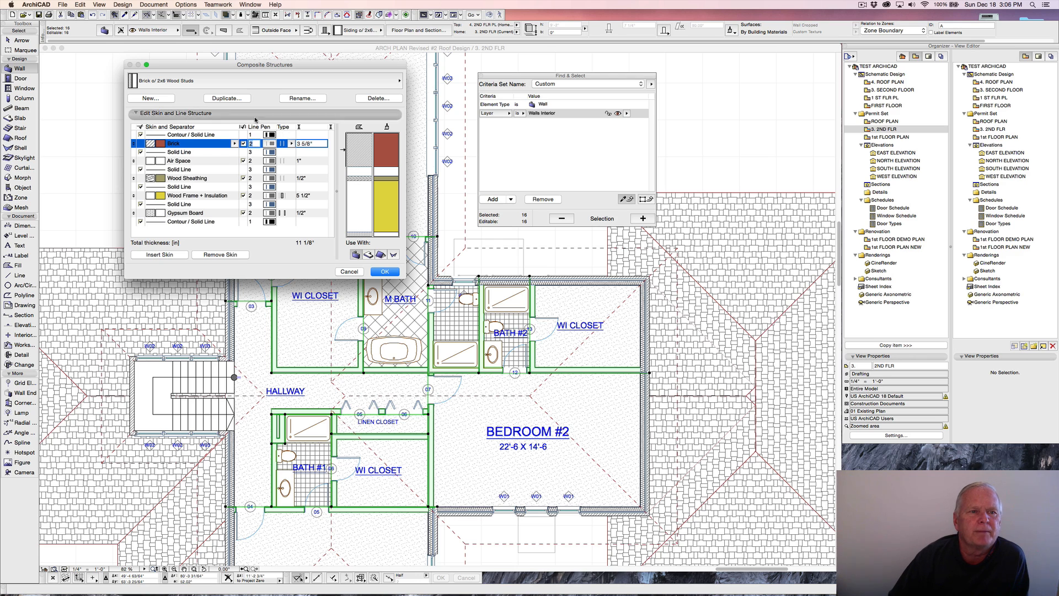
{"action": "left_click", "coordinate": [376, 83]}
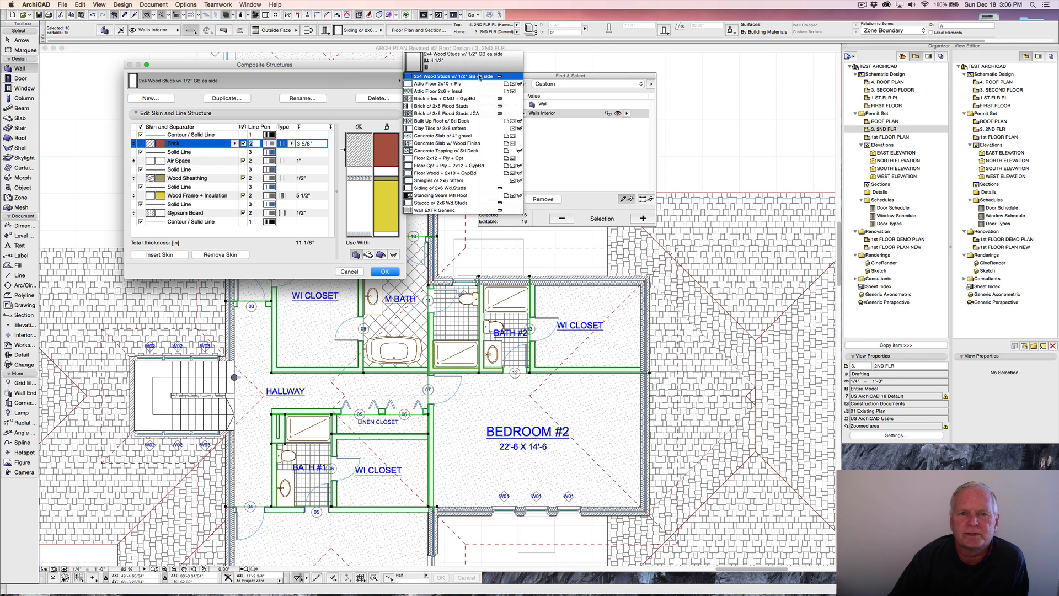
{"action": "left_click", "coordinate": [455, 76]}
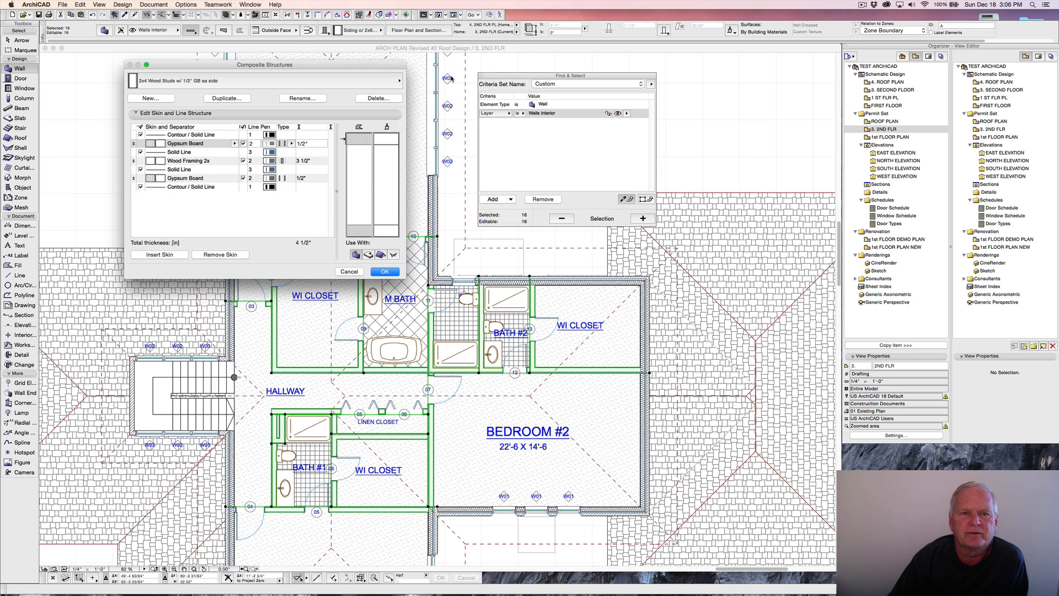
{"action": "left_click", "coordinate": [227, 99]}
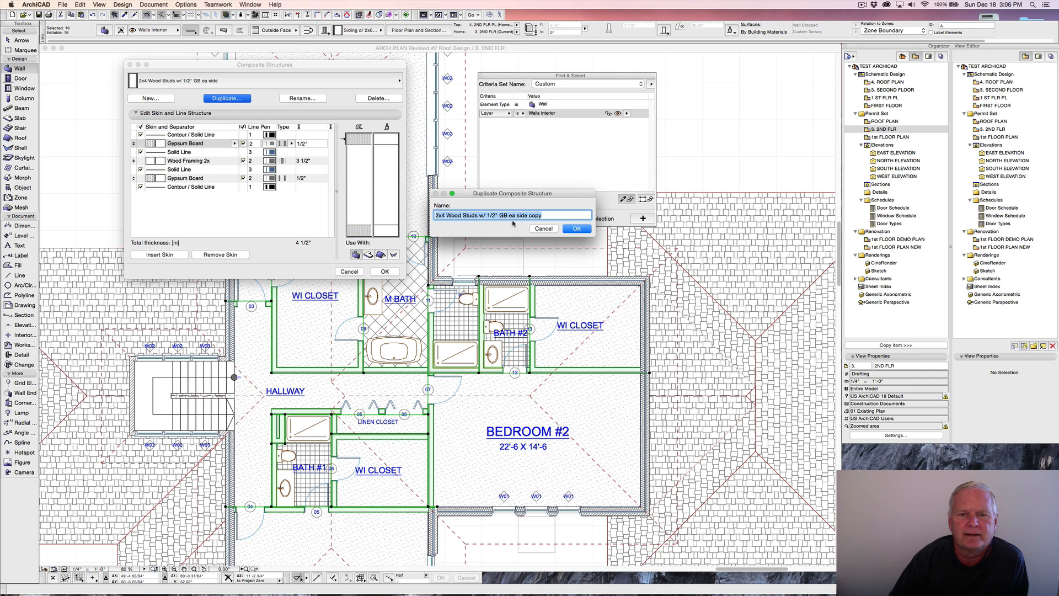
{"action": "left_click", "coordinate": [445, 215]}
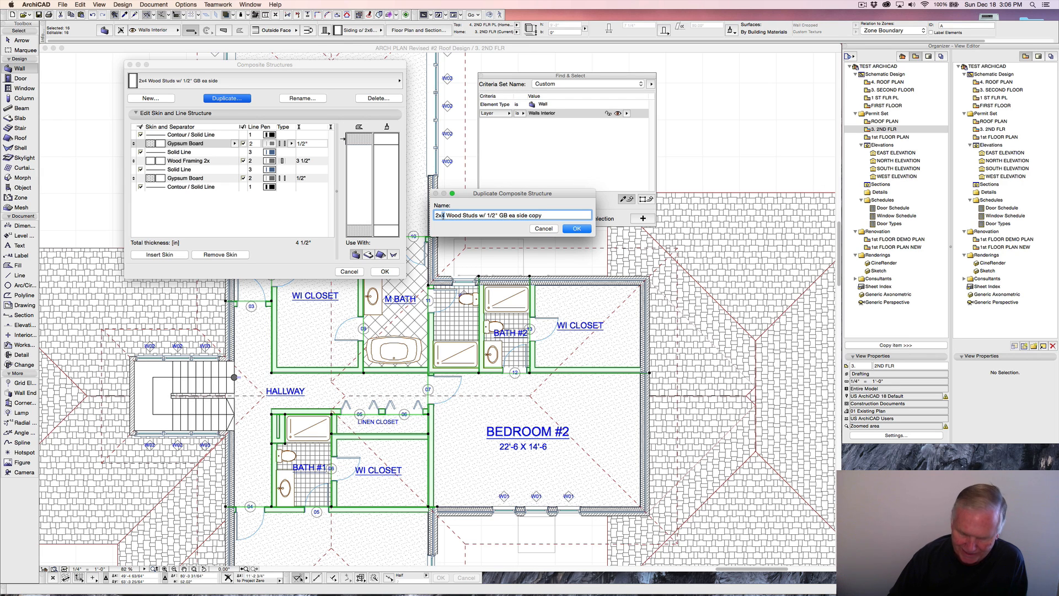
{"action": "key", "text": "BackSpace"}
{"action": "type", "text": "6"}
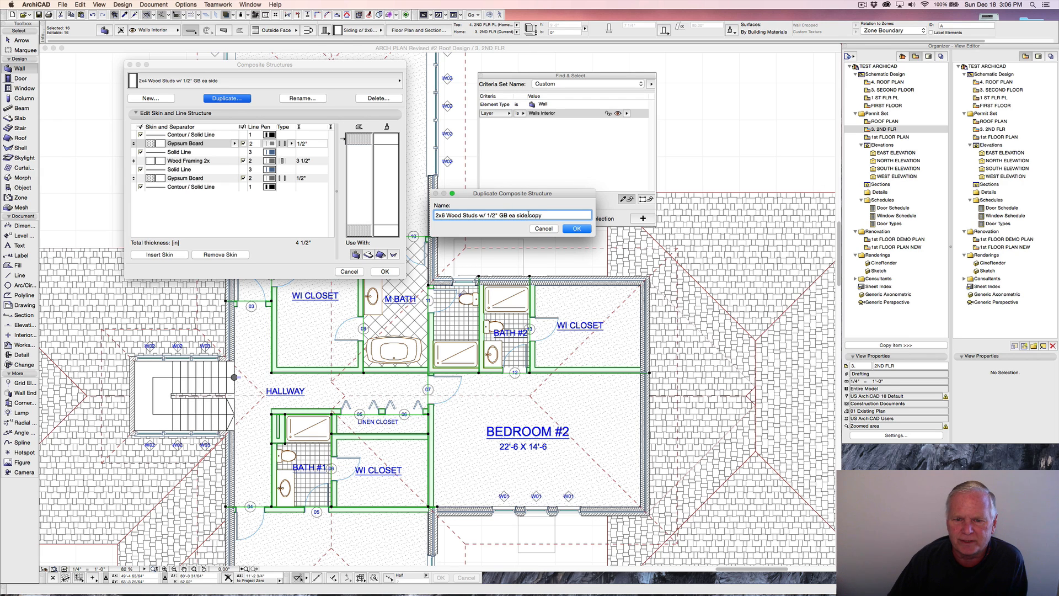
{"action": "left_click_drag", "start_coordinate": [528, 214], "coordinate": [543, 214]}
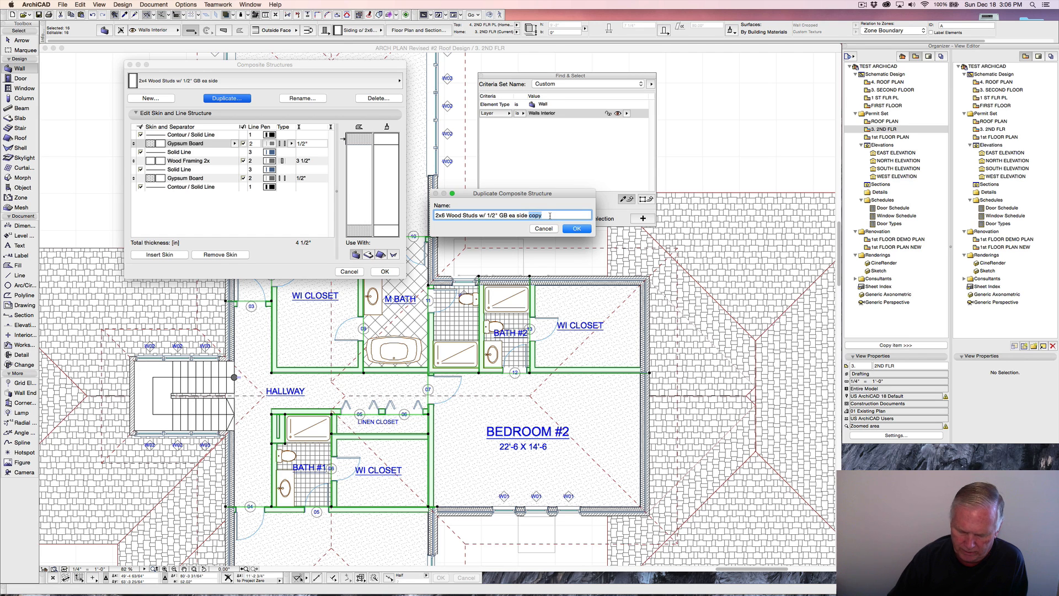
{"action": "key", "text": "BackSpace"}
{"action": "left_click", "coordinate": [577, 228]}
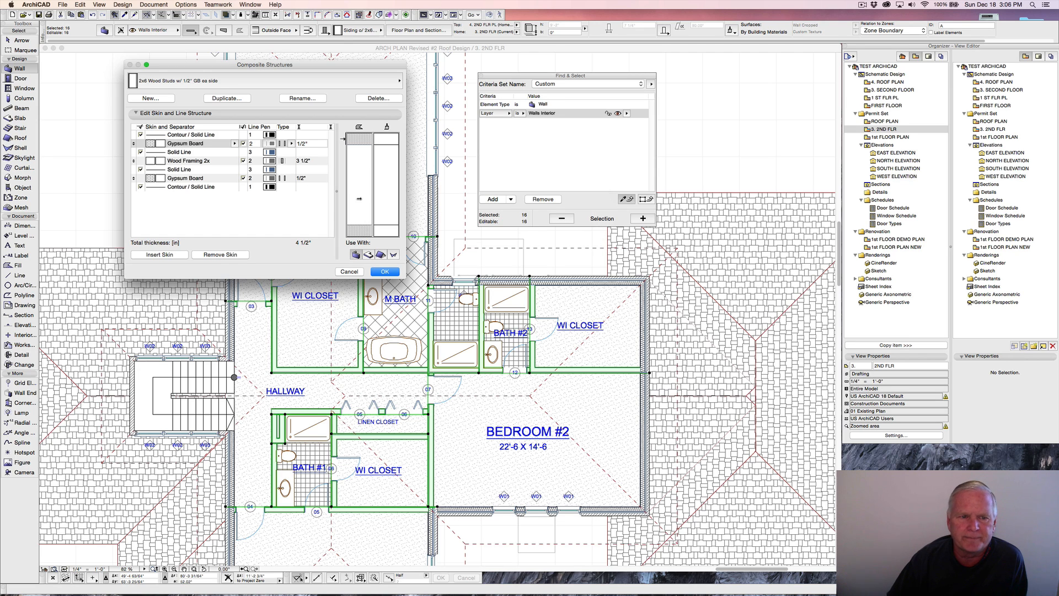
Set the Wood Framing 2x skin of the 2x6 composite to 5 1/2" thick and save the composite structures.
{"action": "left_click", "coordinate": [301, 162]}
{"action": "left_click", "coordinate": [301, 163]}
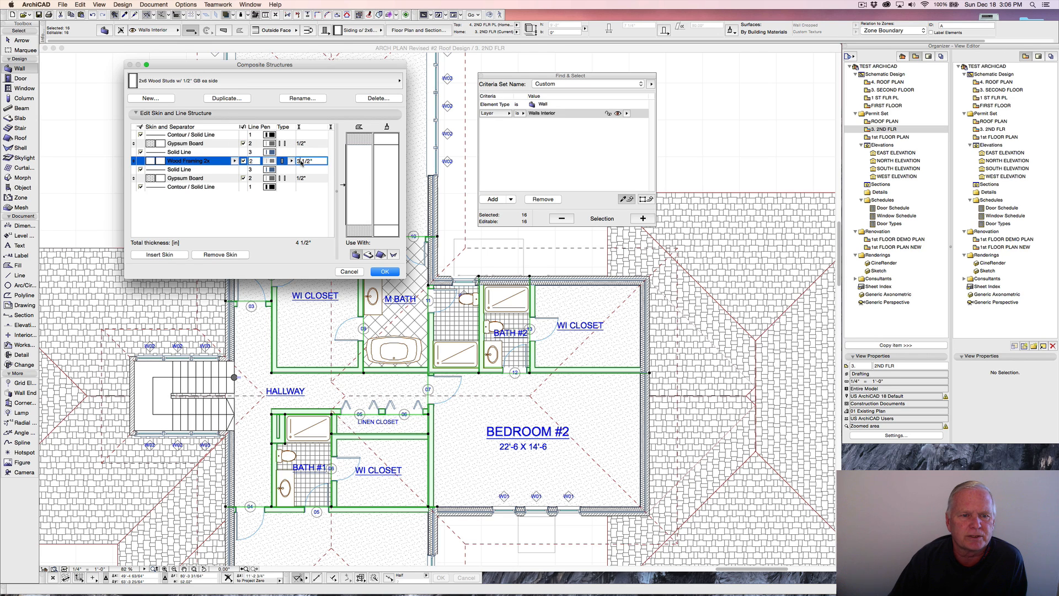
{"action": "key", "text": "BackSpace"}
{"action": "type", "text": "5"}
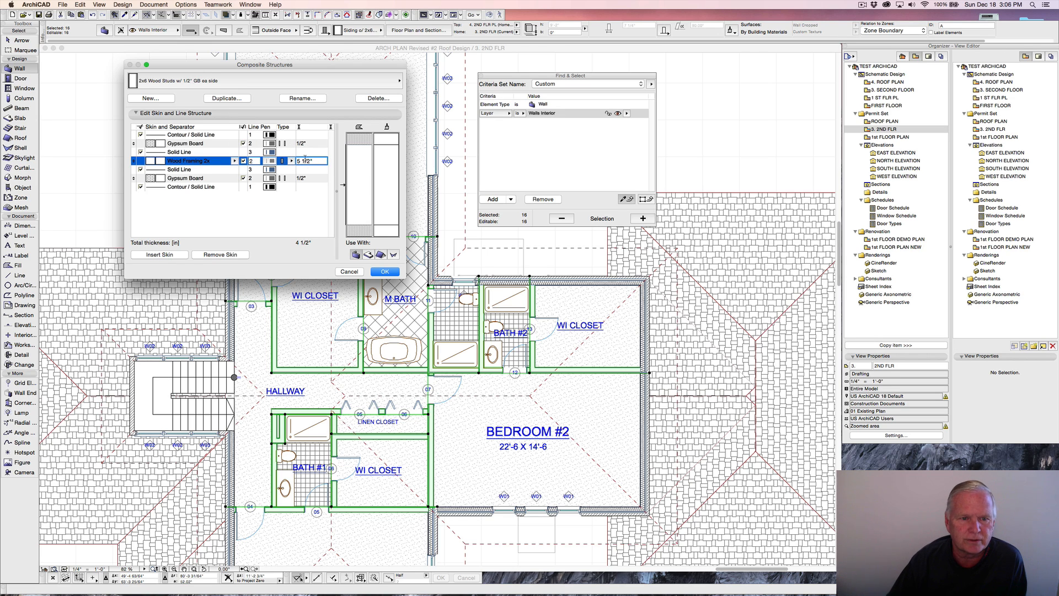
{"action": "left_click", "coordinate": [298, 226]}
{"action": "left_click", "coordinate": [384, 271]}
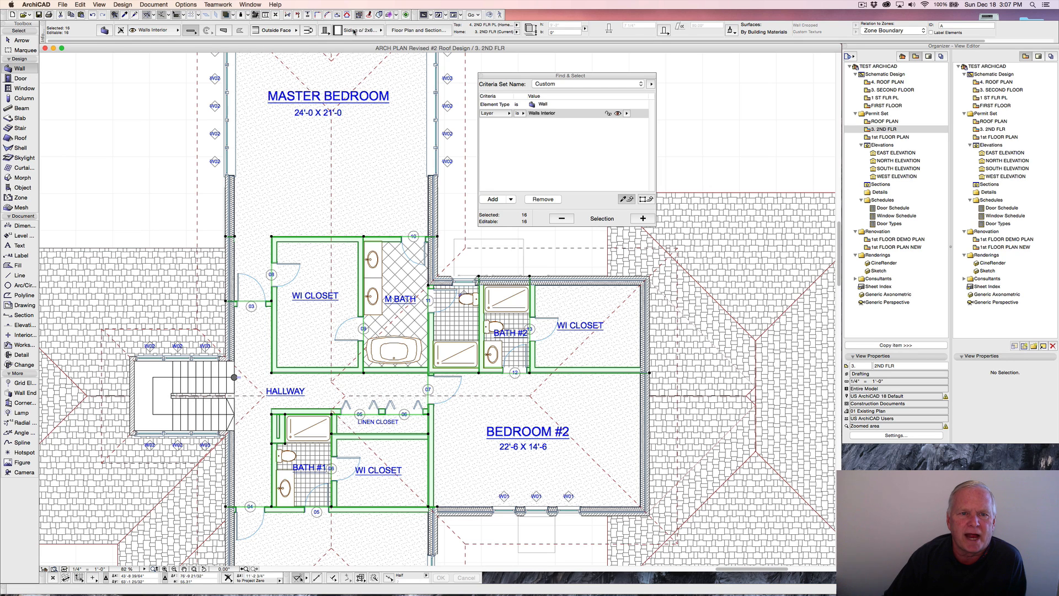
Assign the composite 2x6 Wood Studs w/ 1/2" GB ea side to the selected interior walls and deselect them.
{"action": "left_click", "coordinate": [381, 31]}
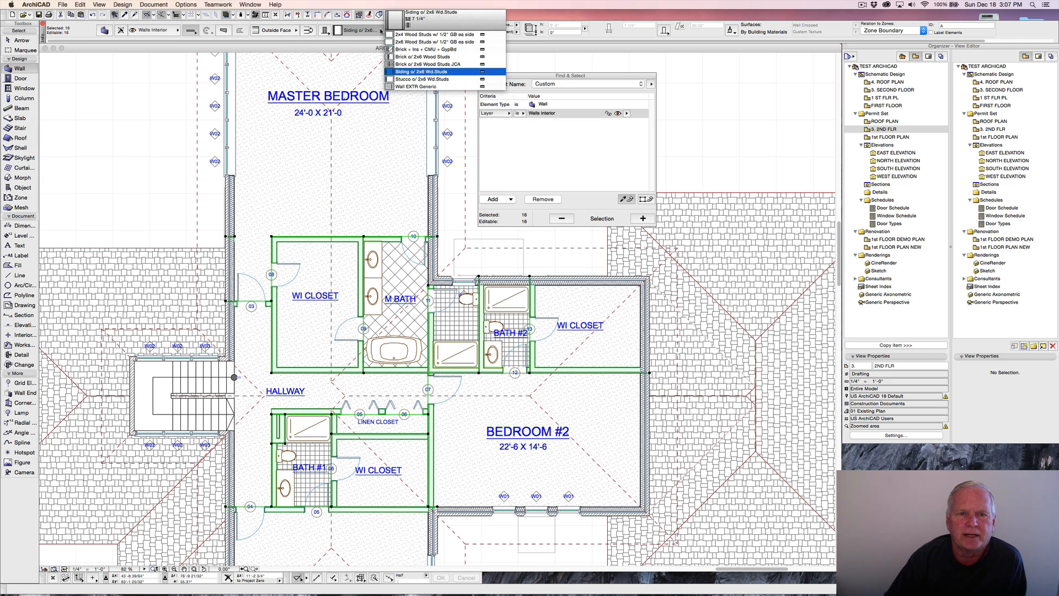
{"action": "left_click", "coordinate": [430, 42]}
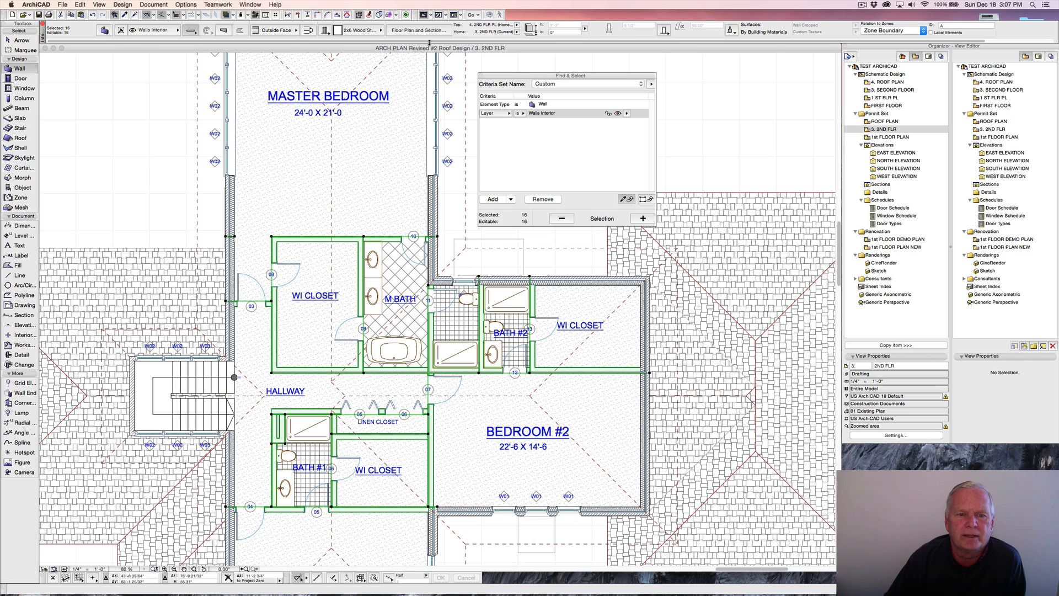
{"action": "left_click", "coordinate": [454, 204]}
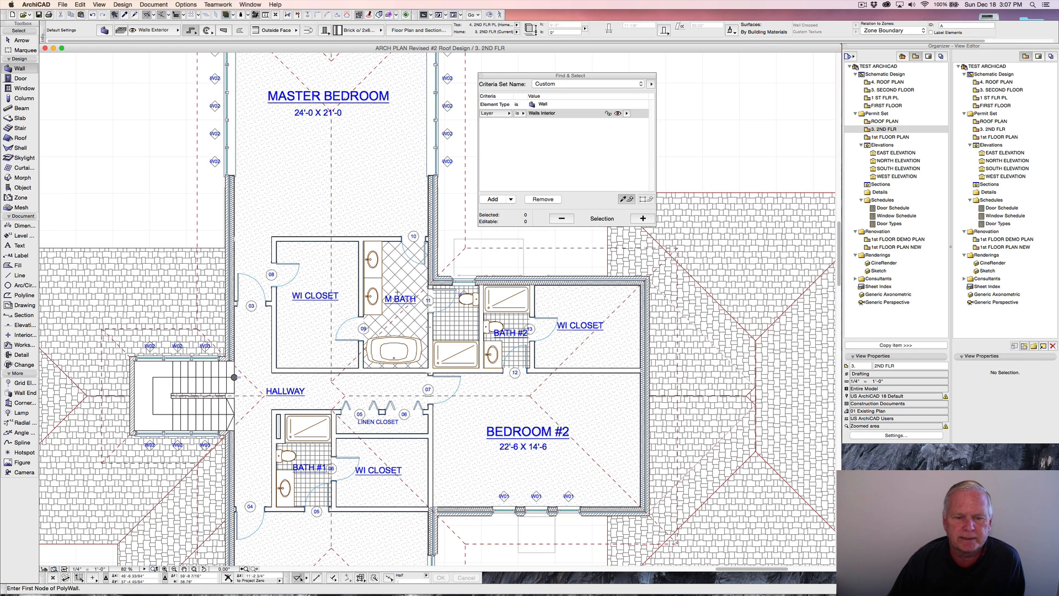
In the Schematic Design roof plan, set the small rectangular slab on the left wing's roof to show on Home & One Story Down.
{"action": "scroll", "coordinate": [394, 166], "scroll_direction": "down", "scroll_amount": 3}
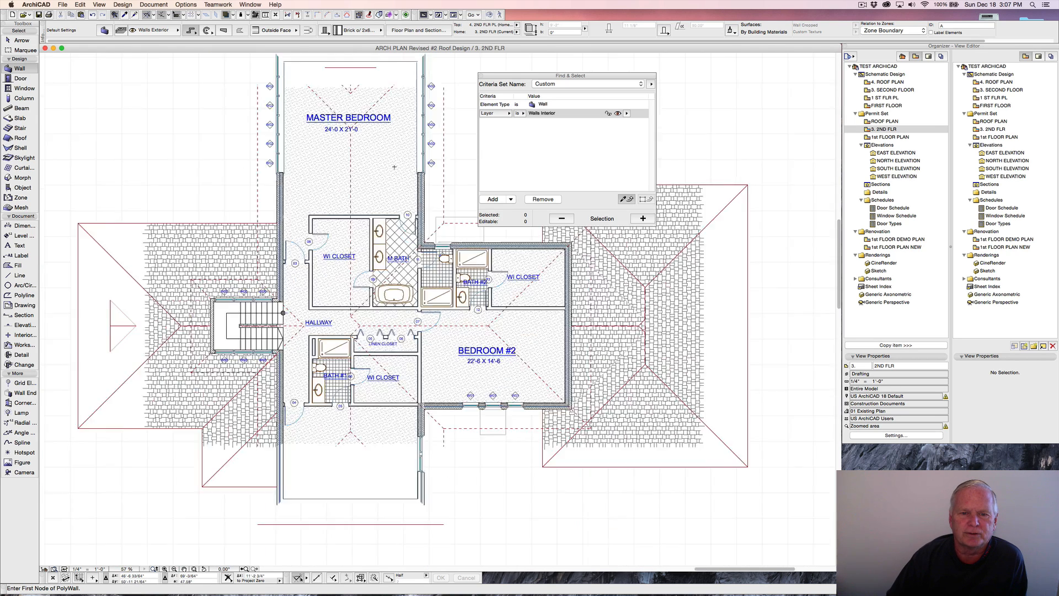
{"action": "scroll", "coordinate": [394, 167], "scroll_direction": "down", "scroll_amount": 3}
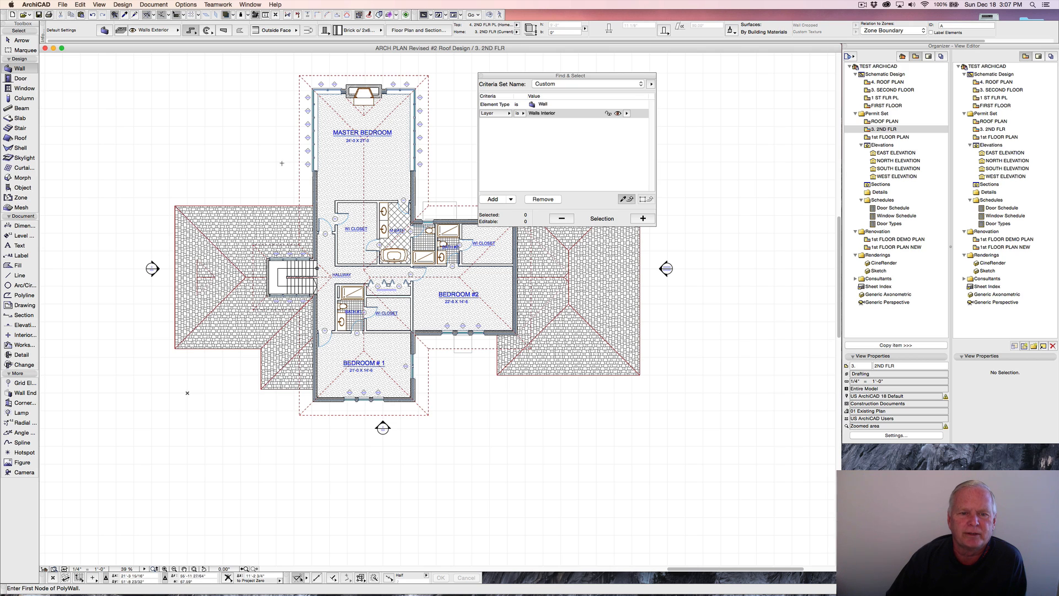
{"action": "middle_click_drag", "start_coordinate": [276, 165], "coordinate": [303, 221]}
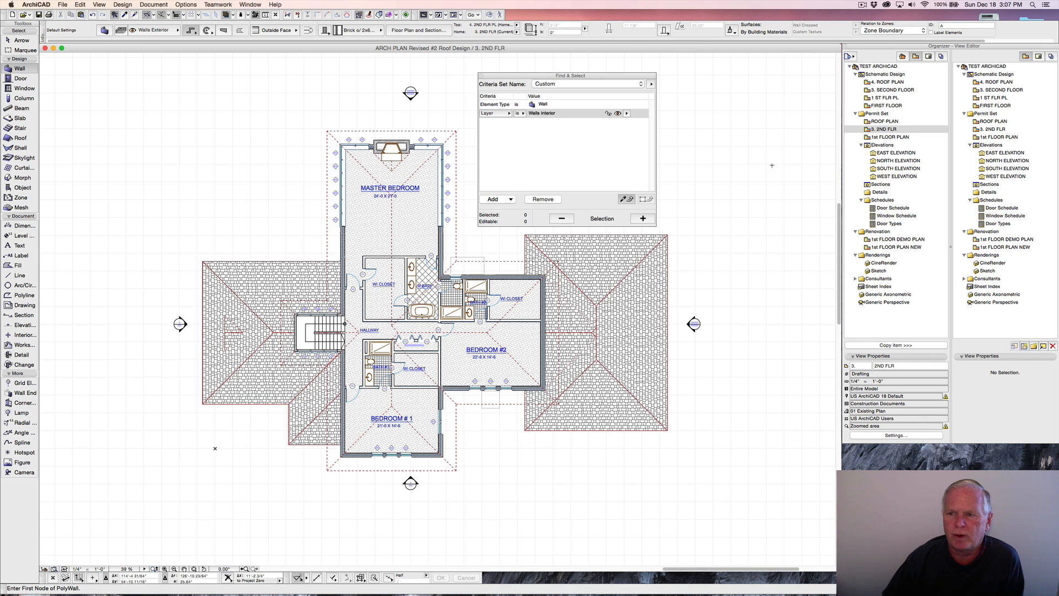
{"action": "double_click", "coordinate": [887, 82]}
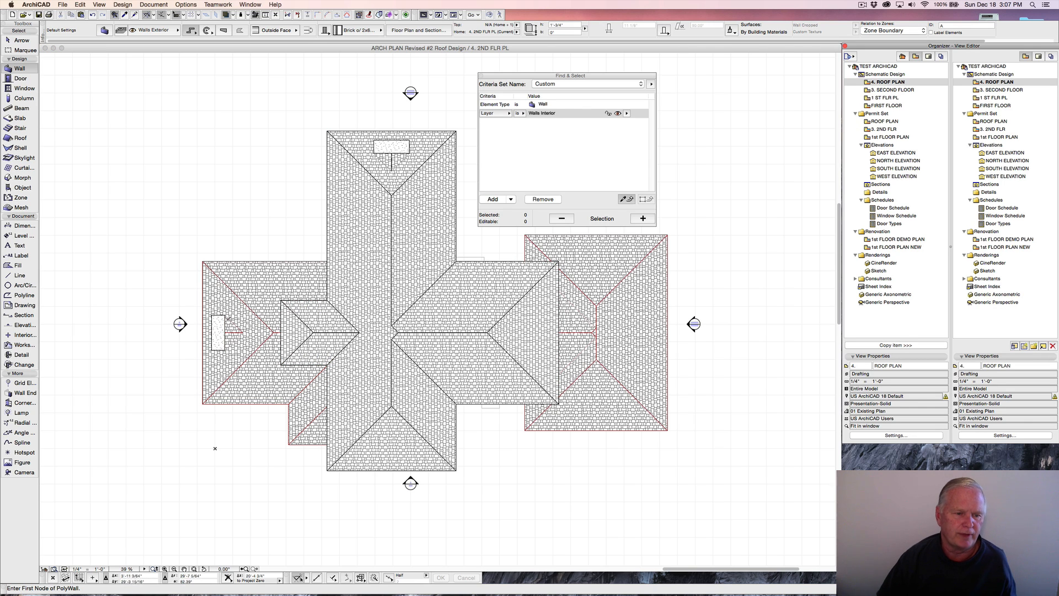
{"action": "left_click", "coordinate": [215, 319]}
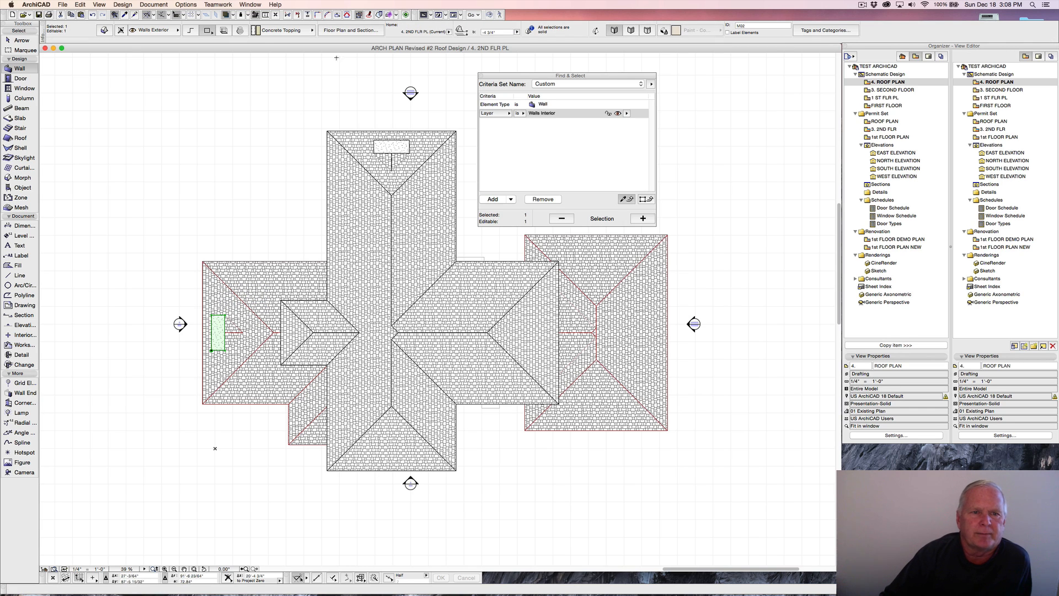
{"action": "left_click", "coordinate": [353, 31]}
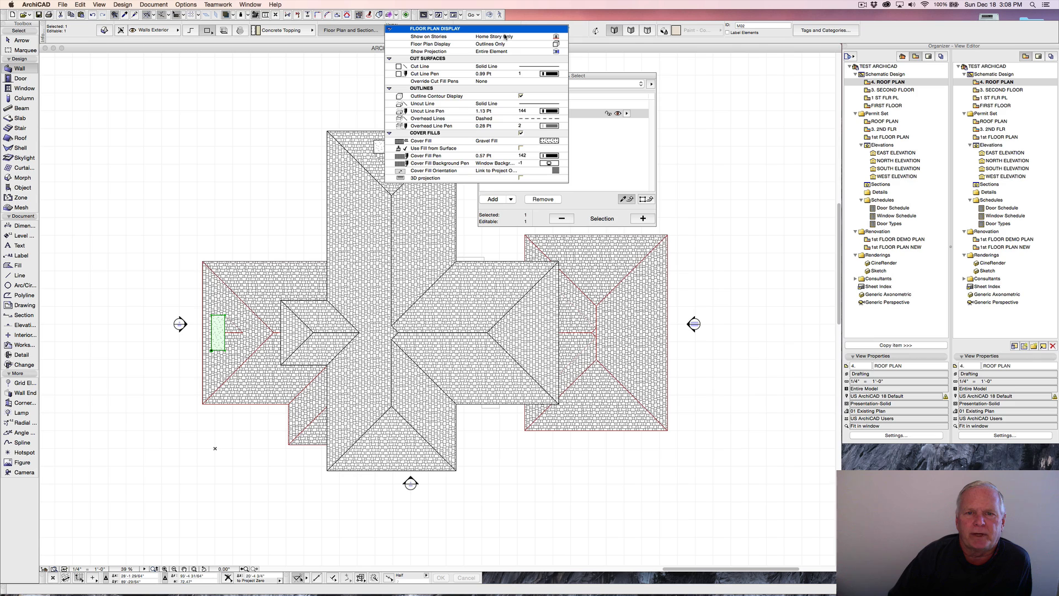
{"action": "left_click", "coordinate": [556, 36]}
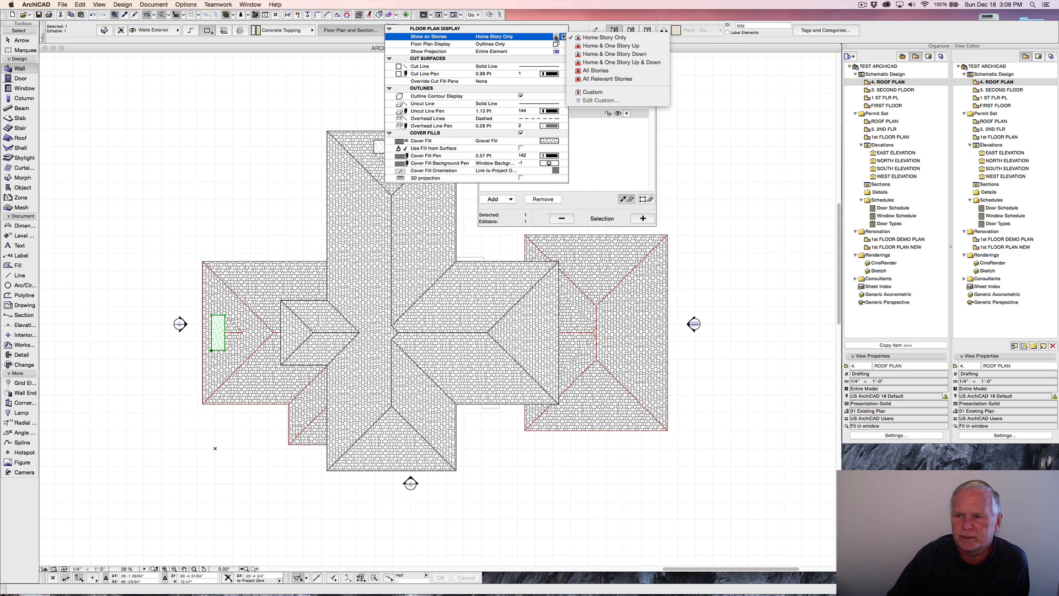
{"action": "left_click", "coordinate": [604, 54]}
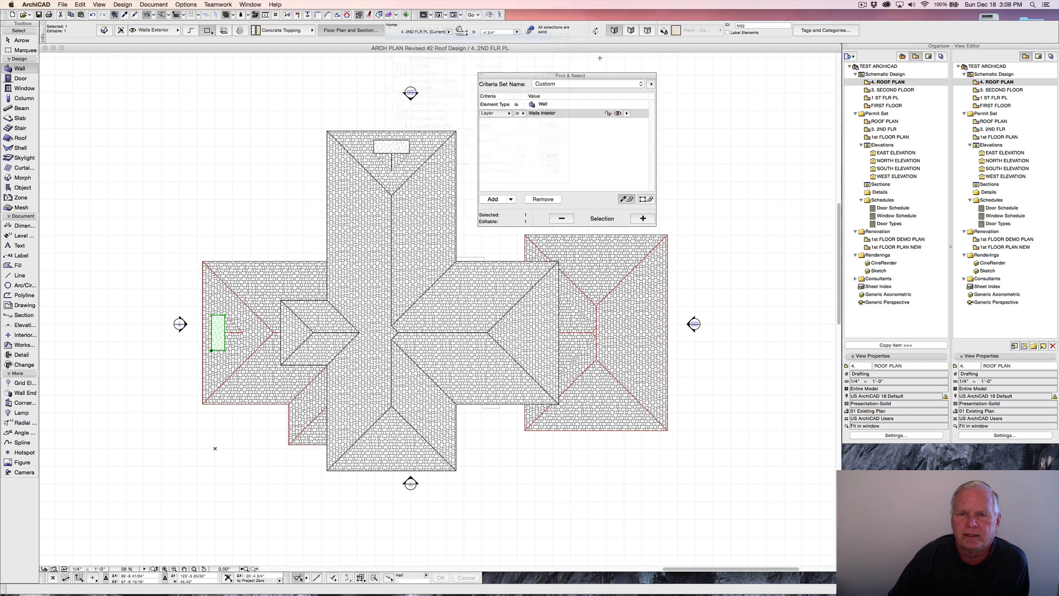
Open the Schematic Design second floor view, select the lower roof around the staircase and activate the Roof tool with its settings.
{"action": "double_click", "coordinate": [898, 90]}
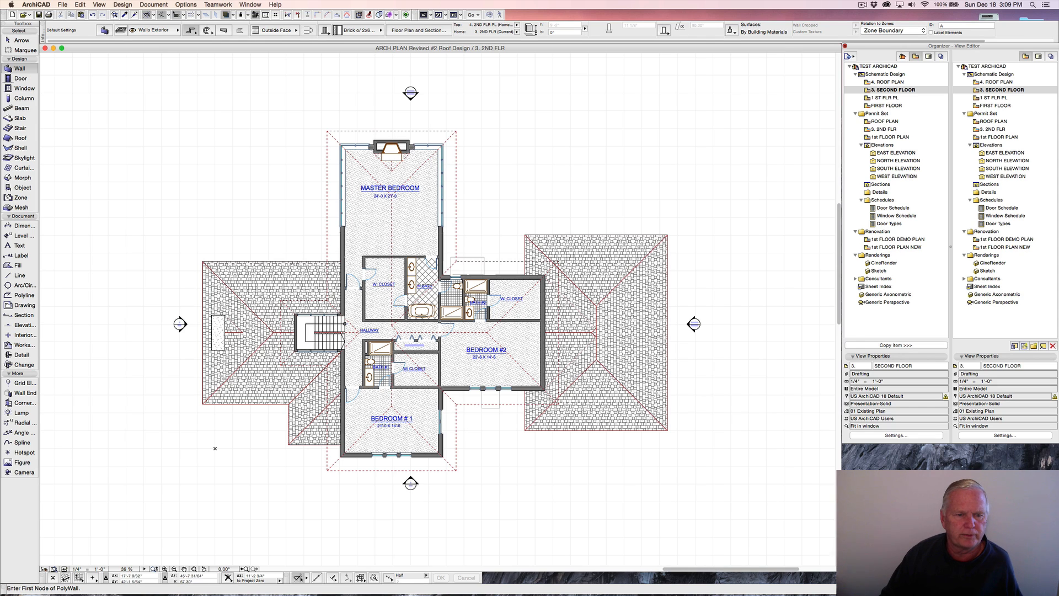
{"action": "left_click", "coordinate": [262, 264], "text": "shift"}
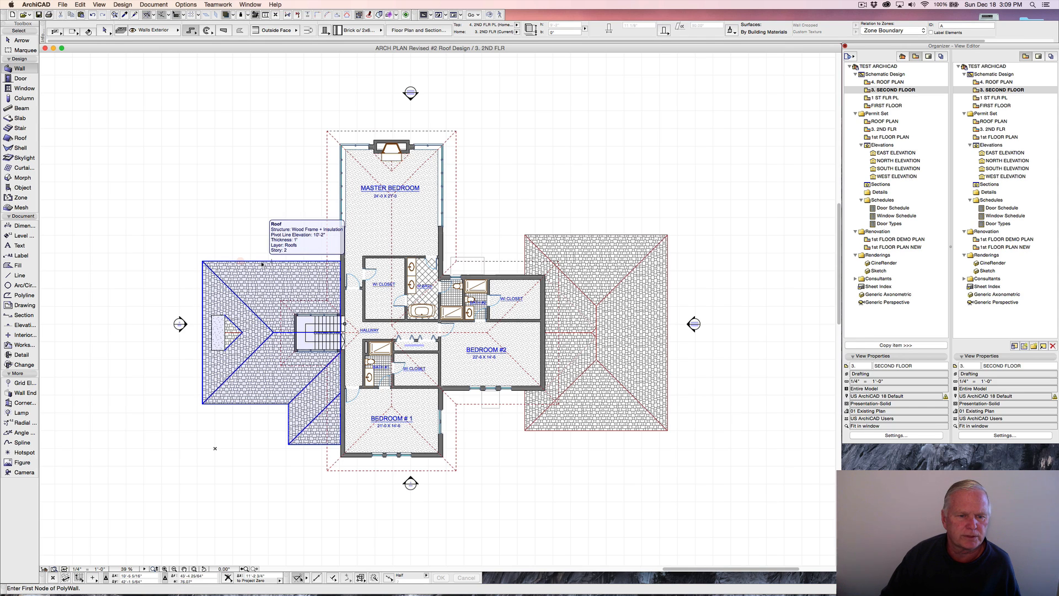
{"action": "left_click", "coordinate": [262, 264], "text": "shift"}
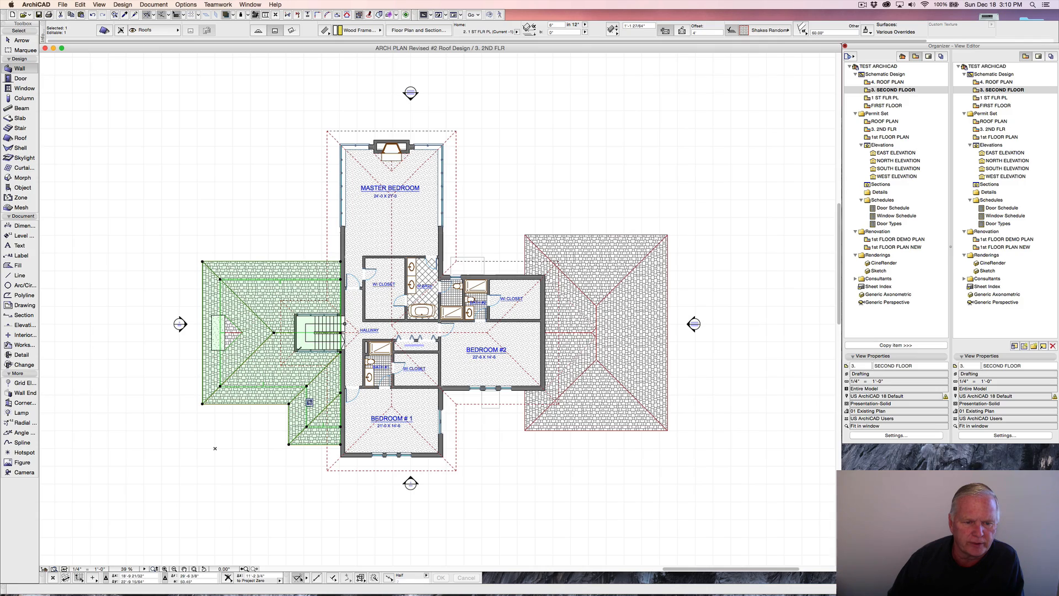
{"action": "scroll", "coordinate": [330, 328], "scroll_direction": "up", "scroll_amount": 10}
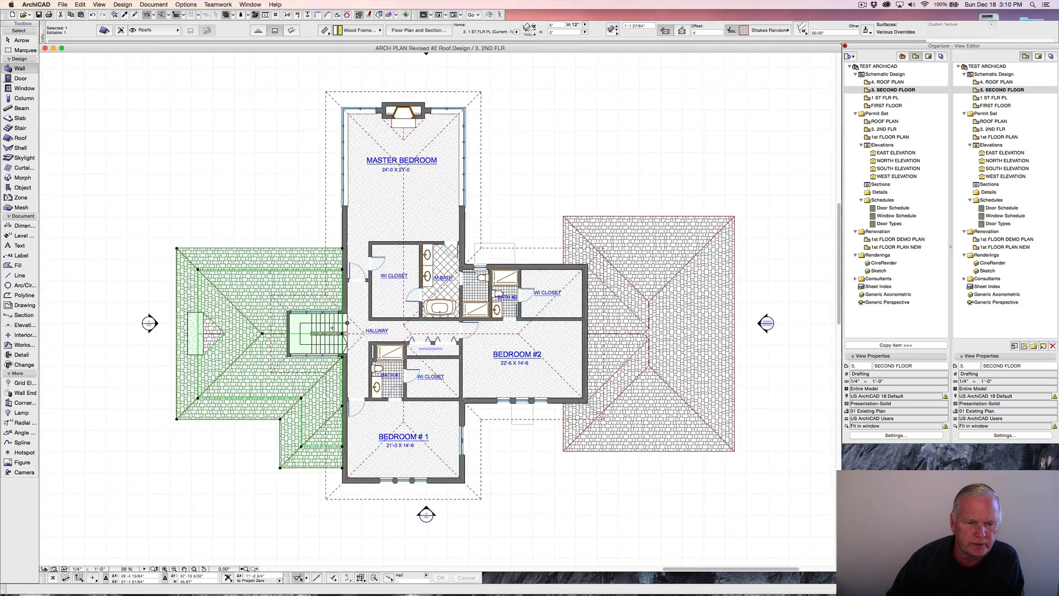
{"action": "scroll", "coordinate": [332, 328], "scroll_direction": "up", "scroll_amount": 4}
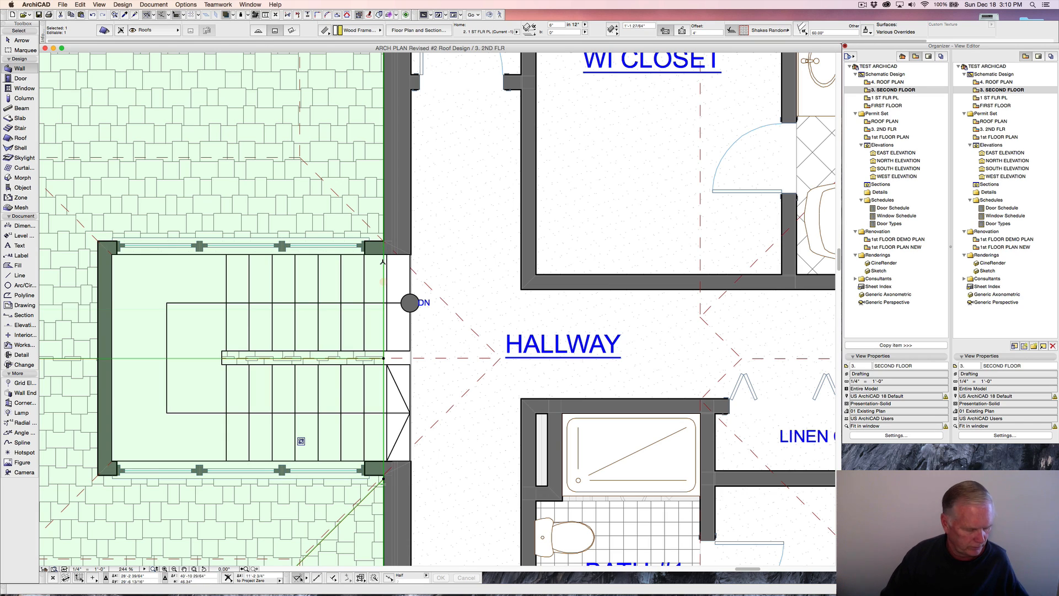
{"action": "left_click", "coordinate": [386, 256], "text": "alt"}
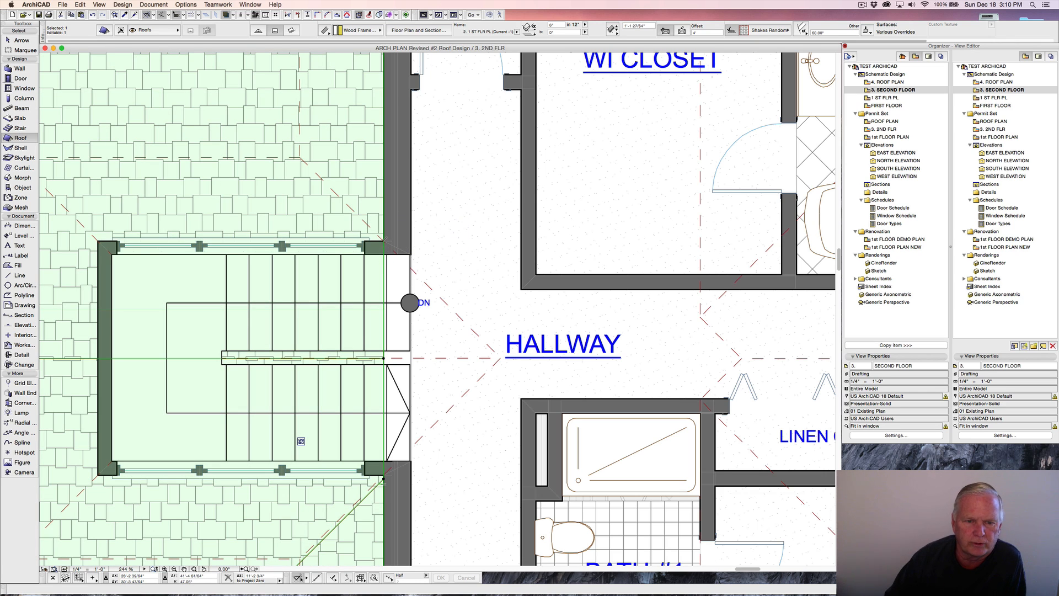
{"action": "left_click", "coordinate": [384, 242]}
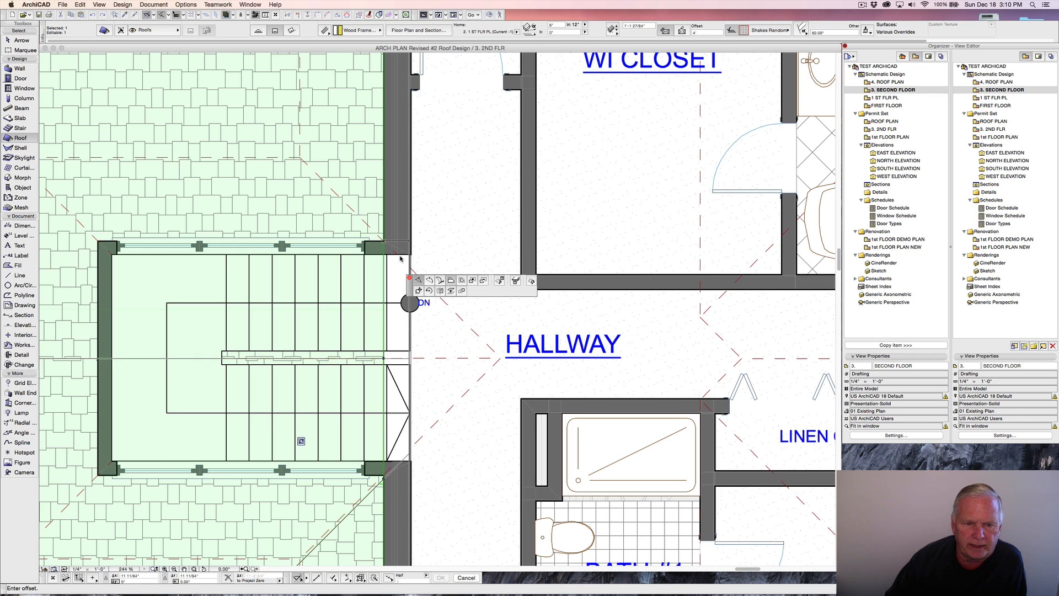
{"action": "left_click", "coordinate": [410, 254]}
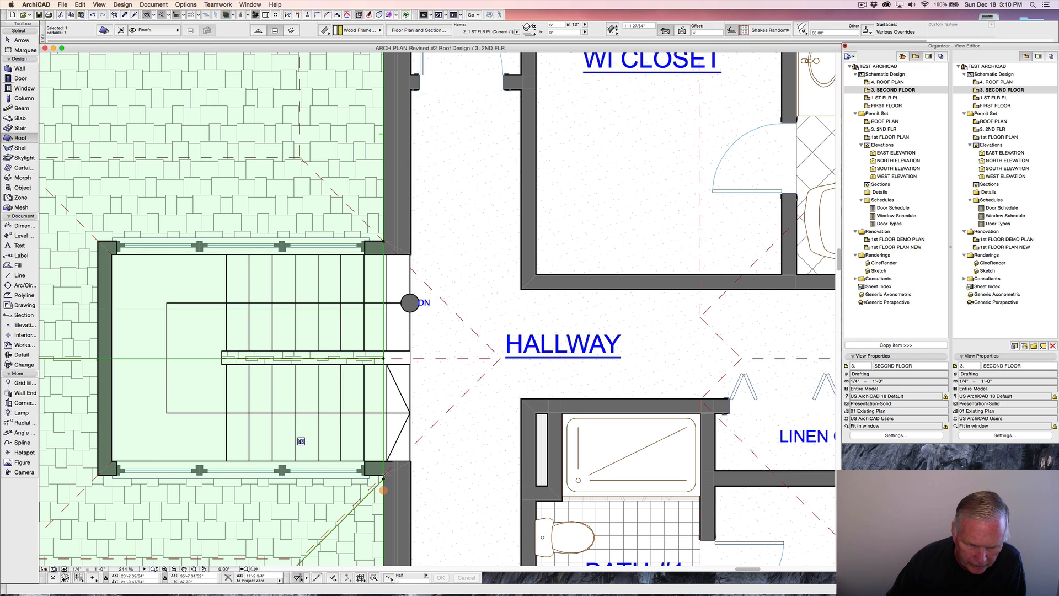
{"action": "left_click", "coordinate": [384, 473]}
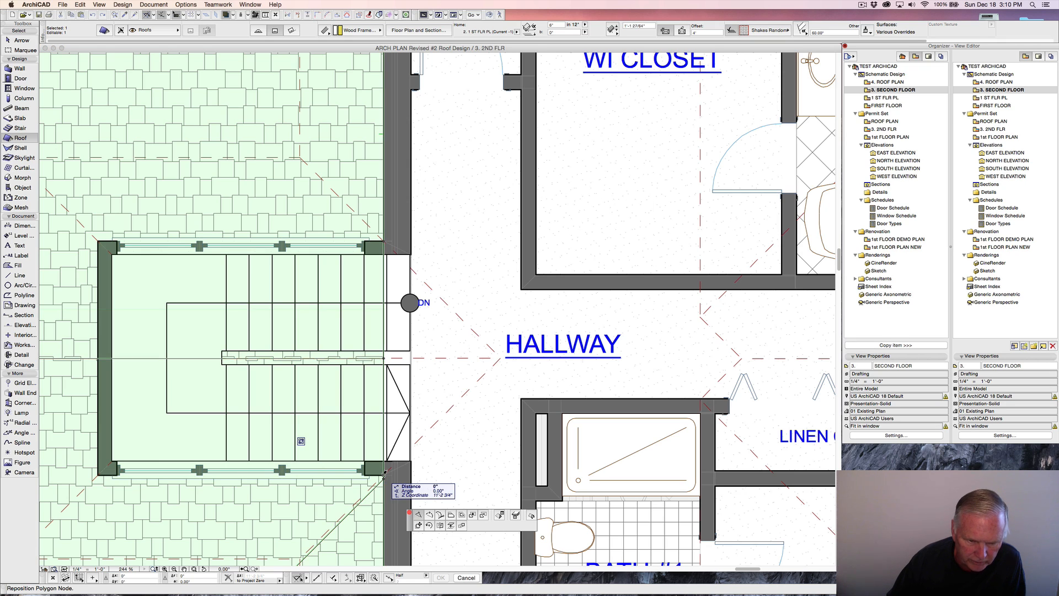
{"action": "key", "text": "Escape"}
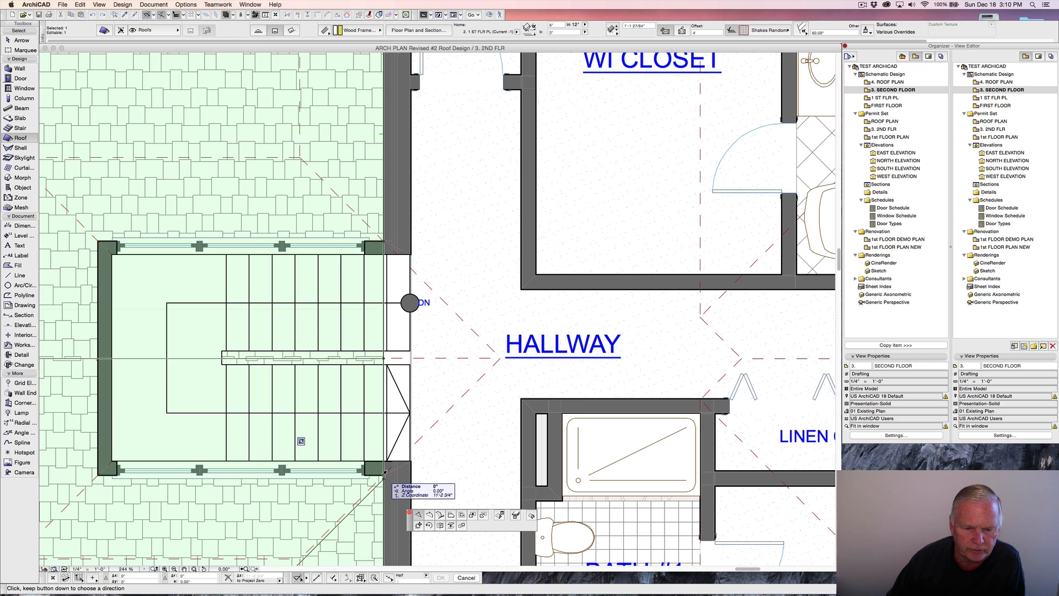
Reshape the roof's edge beside the staircase so that its outline is cut back around the stairwell's exterior walls.
{"action": "left_click", "coordinate": [383, 375]}
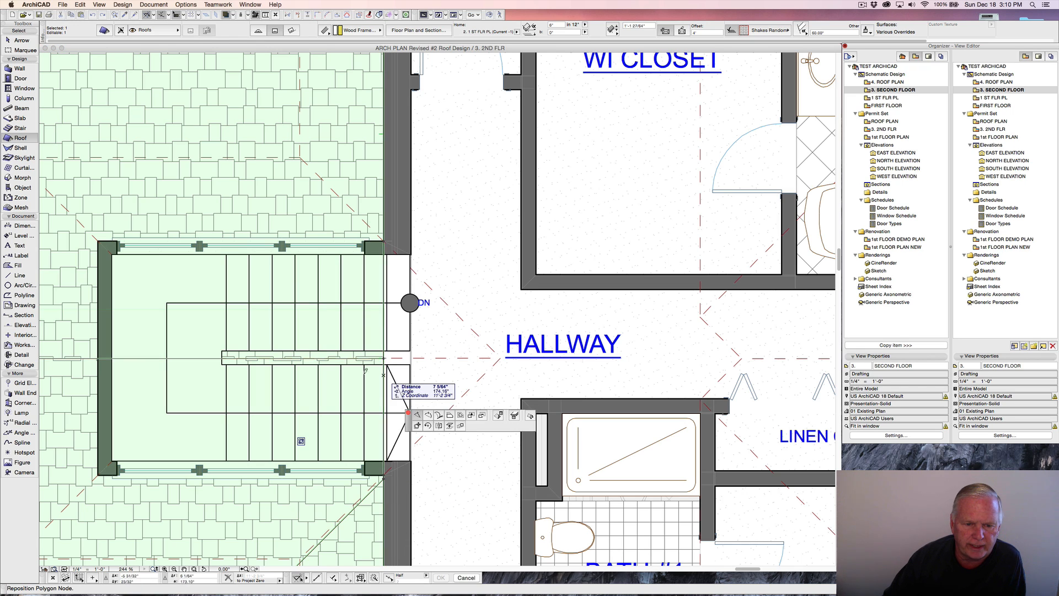
{"action": "left_click", "coordinate": [438, 415]}
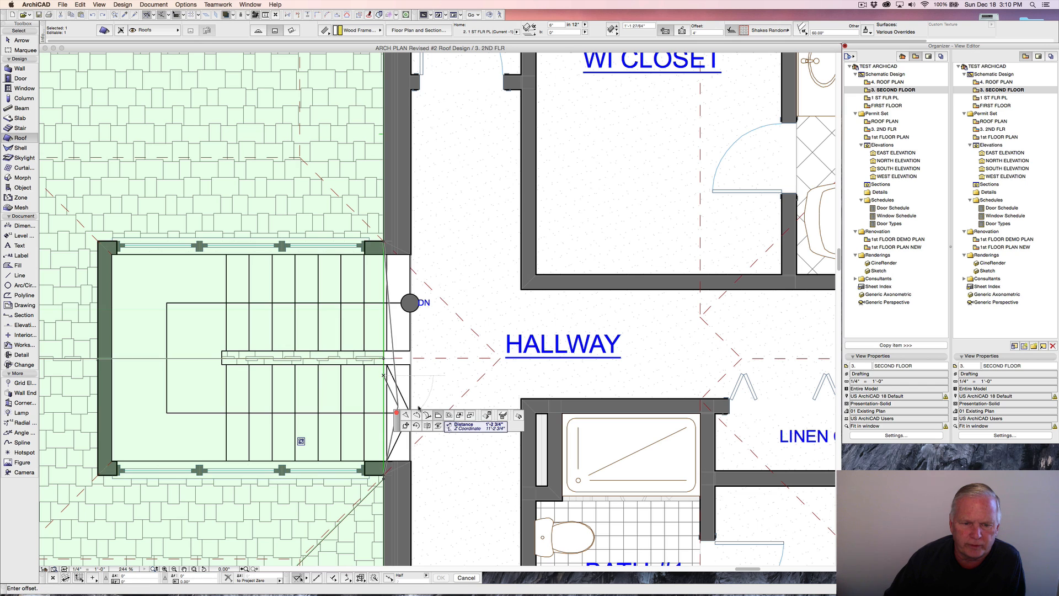
{"action": "left_click", "coordinate": [99, 243]}
Show only the selected roof in 3D, inspect its stairwell cutout, and return to the floor plan with the roof deselected.
{"action": "scroll", "coordinate": [263, 315], "scroll_direction": "down", "scroll_amount": 6}
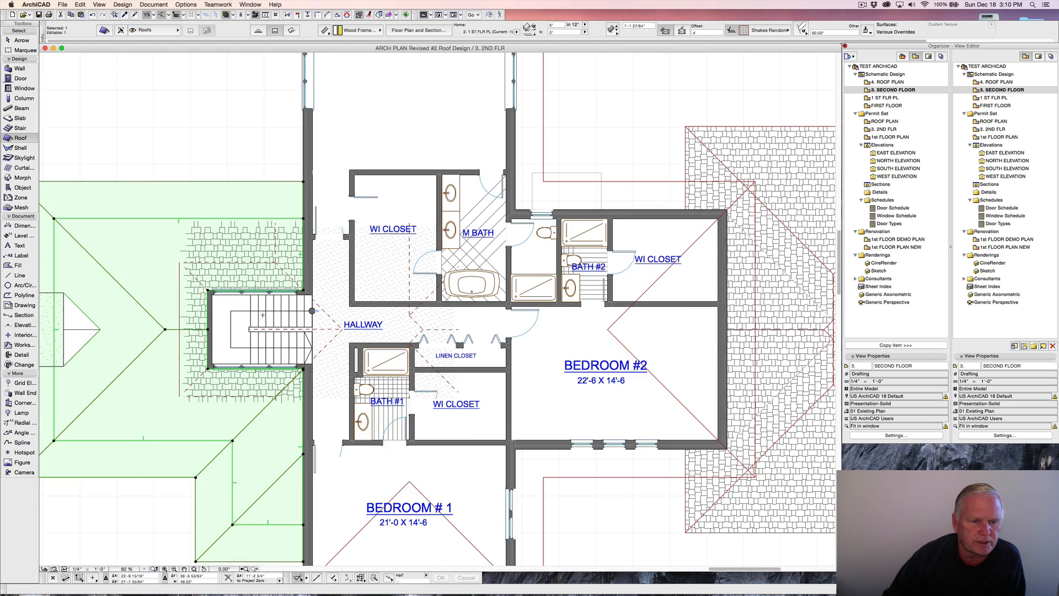
{"action": "scroll", "coordinate": [251, 310], "scroll_direction": "down", "scroll_amount": 2}
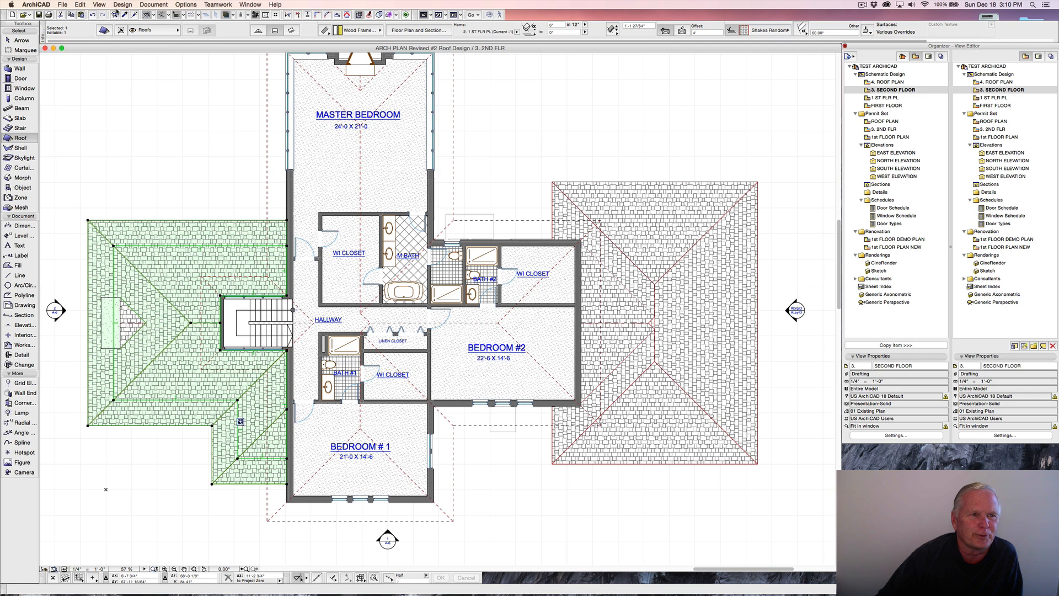
{"action": "left_click", "coordinate": [99, 5]}
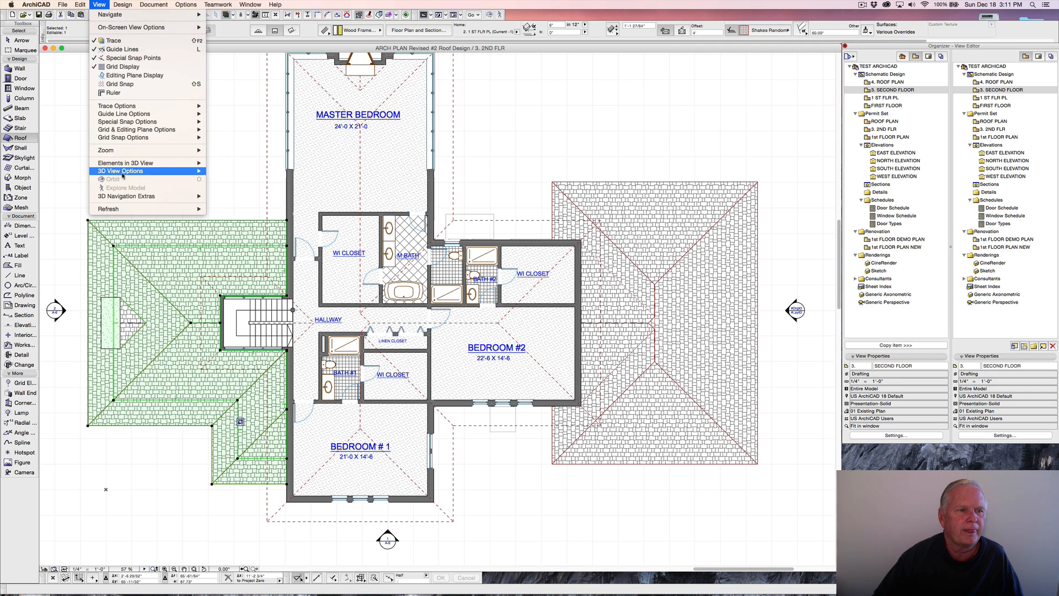
{"action": "mouse_move", "coordinate": [128, 166]}
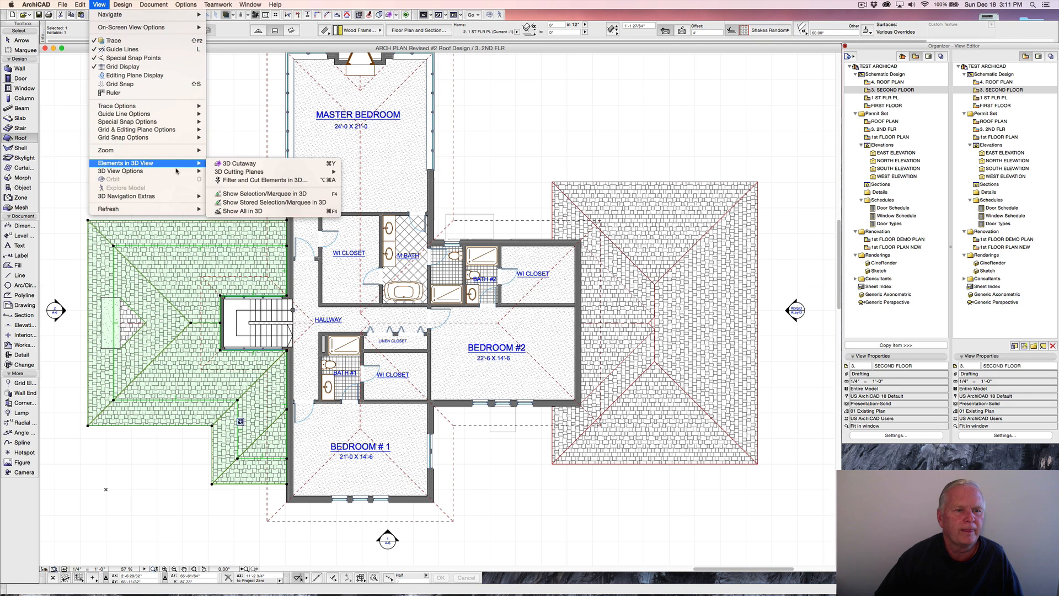
{"action": "left_click", "coordinate": [246, 194]}
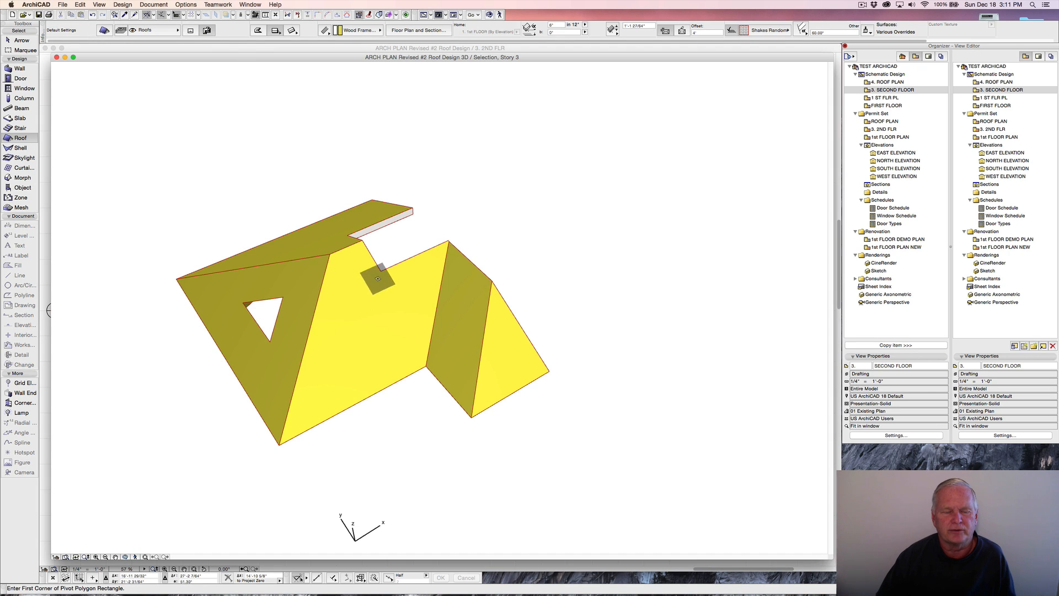
{"action": "middle_click_drag", "start_coordinate": [380, 280], "coordinate": [433, 217], "text": "shift"}
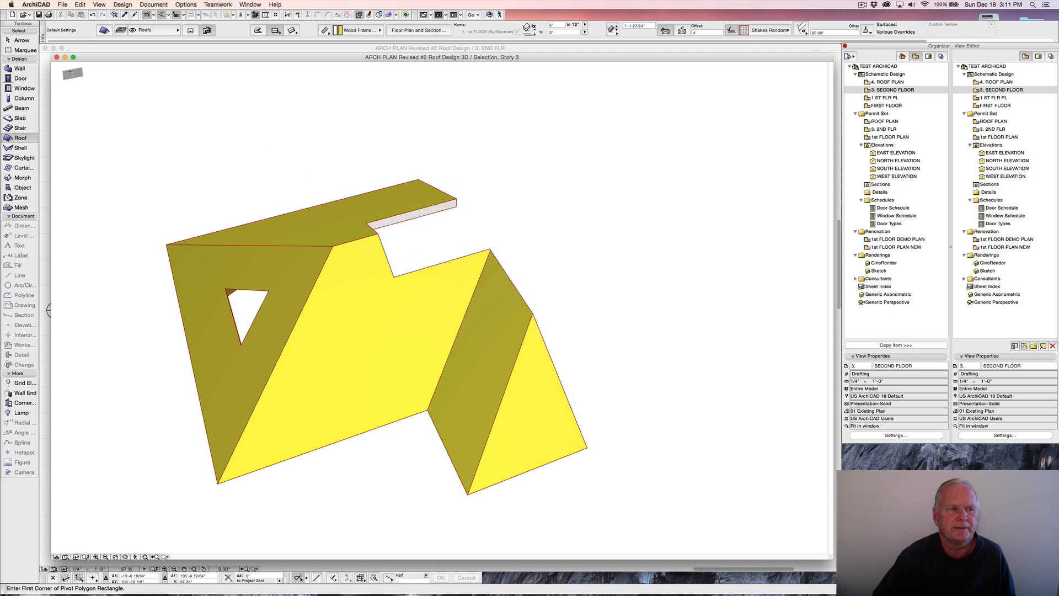
{"action": "left_click", "coordinate": [57, 58]}
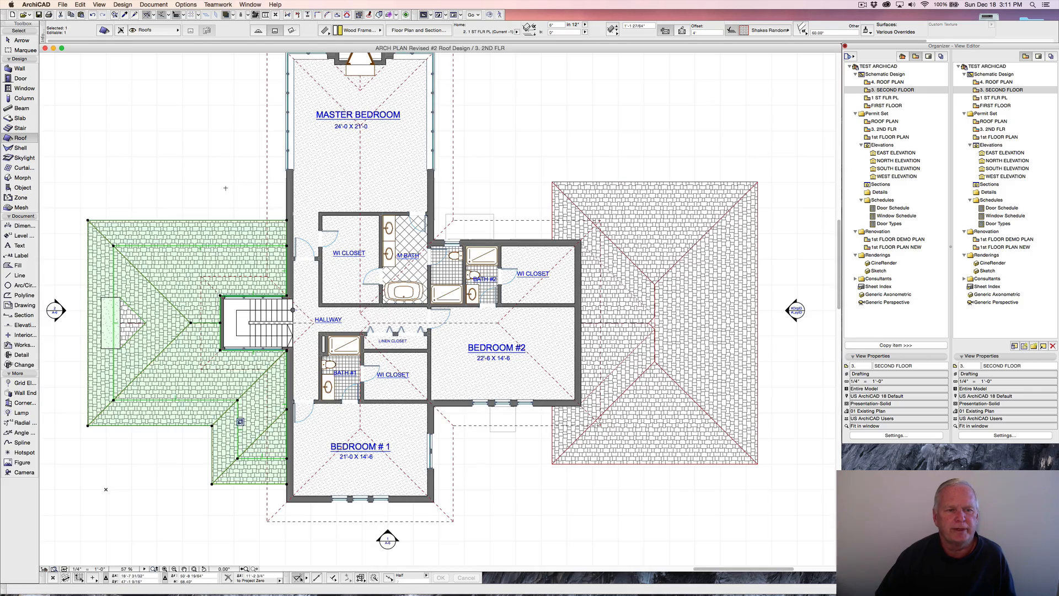
{"action": "key", "text": "Escape"}
{"action": "scroll", "coordinate": [370, 288], "scroll_direction": "up", "scroll_amount": 3}
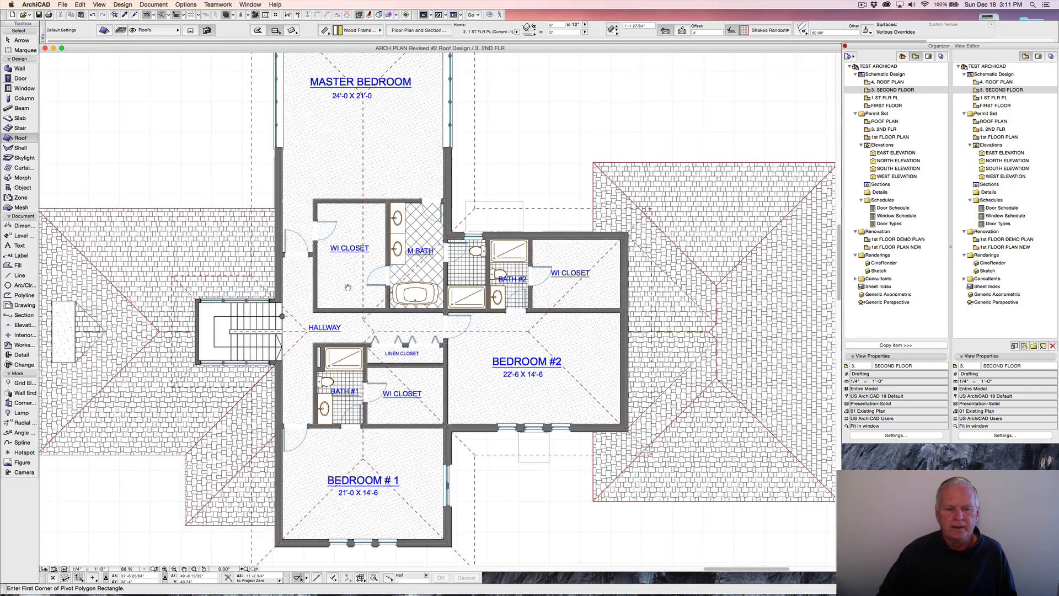
{"action": "scroll", "coordinate": [370, 287], "scroll_direction": "down", "scroll_amount": 6}
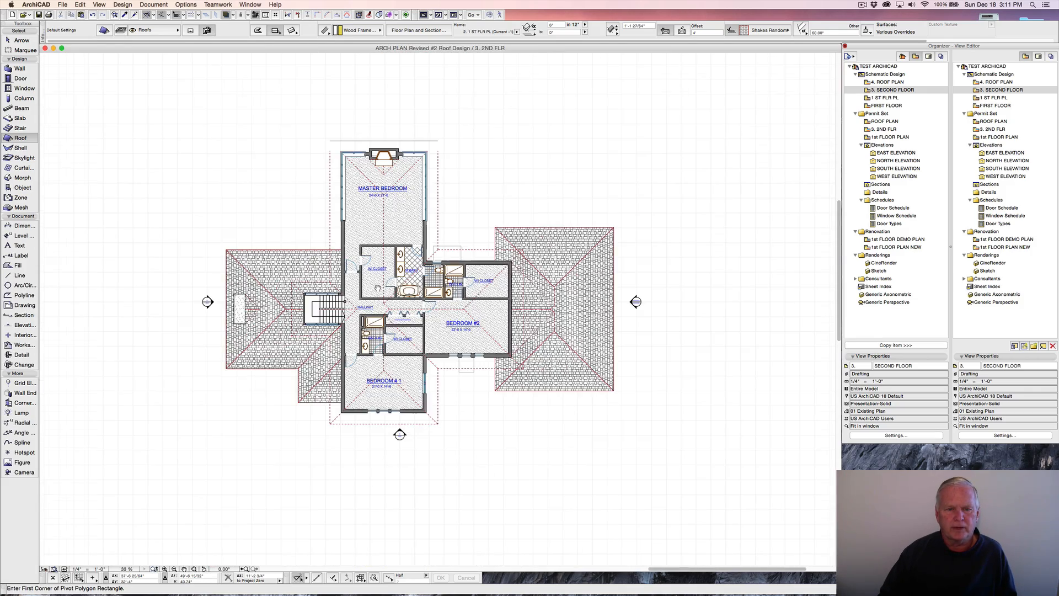
{"action": "scroll", "coordinate": [376, 285], "scroll_direction": "up", "scroll_amount": 4}
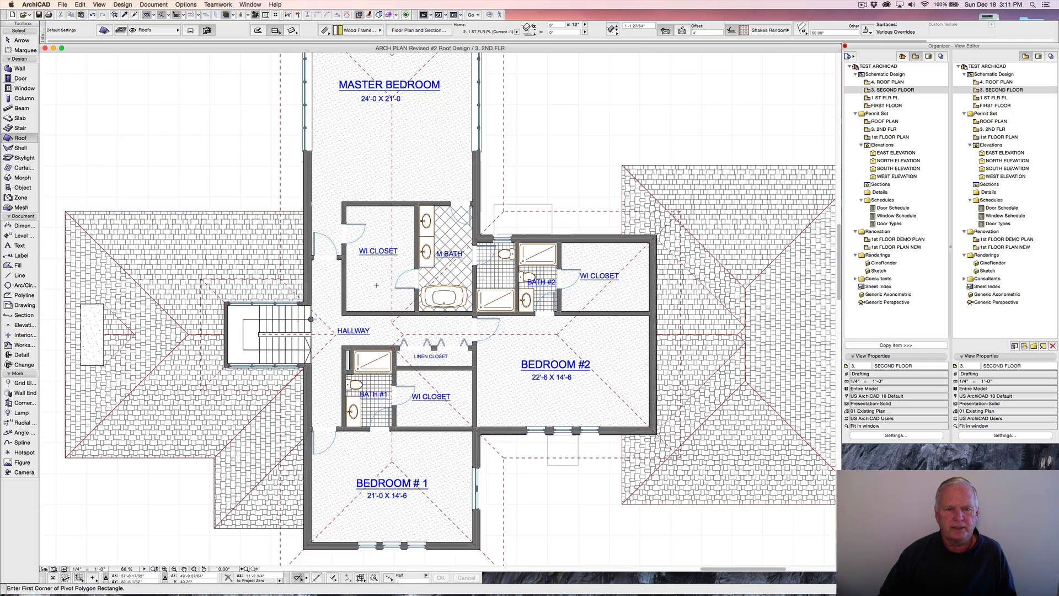
{"action": "scroll", "coordinate": [376, 280], "scroll_direction": "up", "scroll_amount": 2}
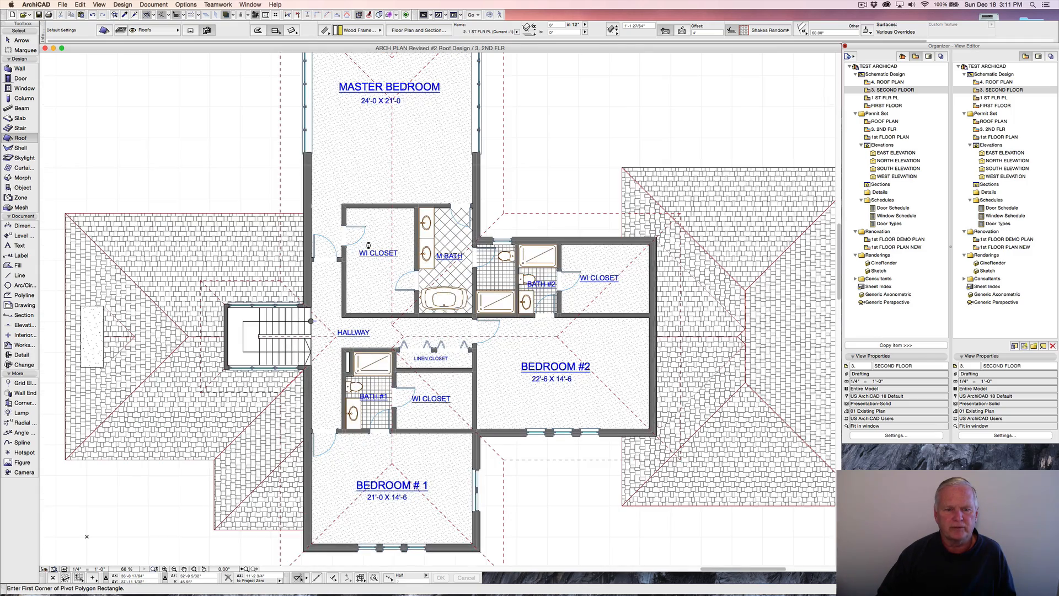
{"action": "scroll", "coordinate": [368, 245], "scroll_direction": "down", "scroll_amount": 4}
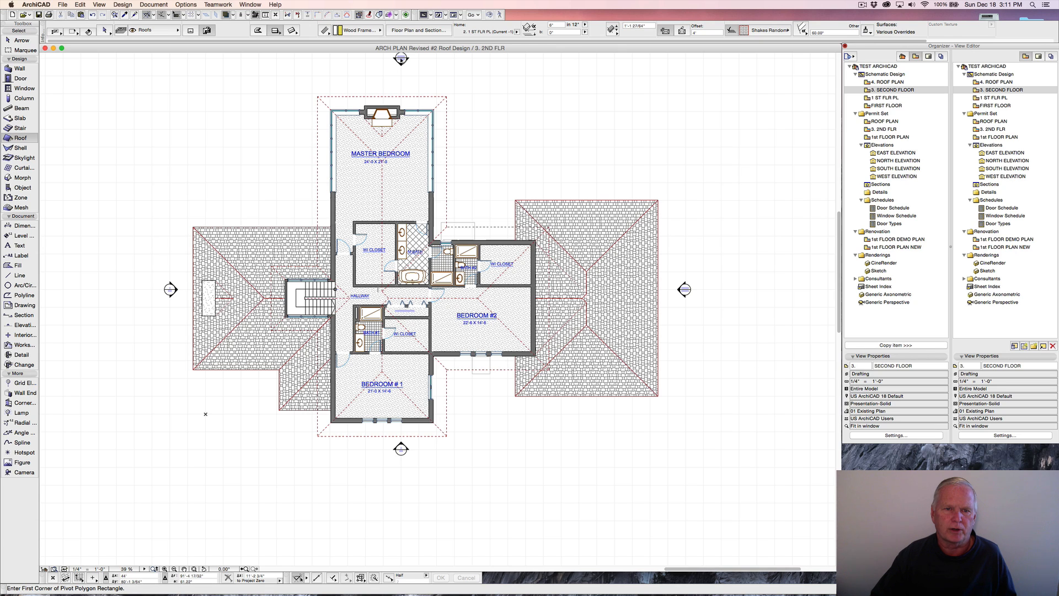
{"action": "left_click", "coordinate": [401, 58]}
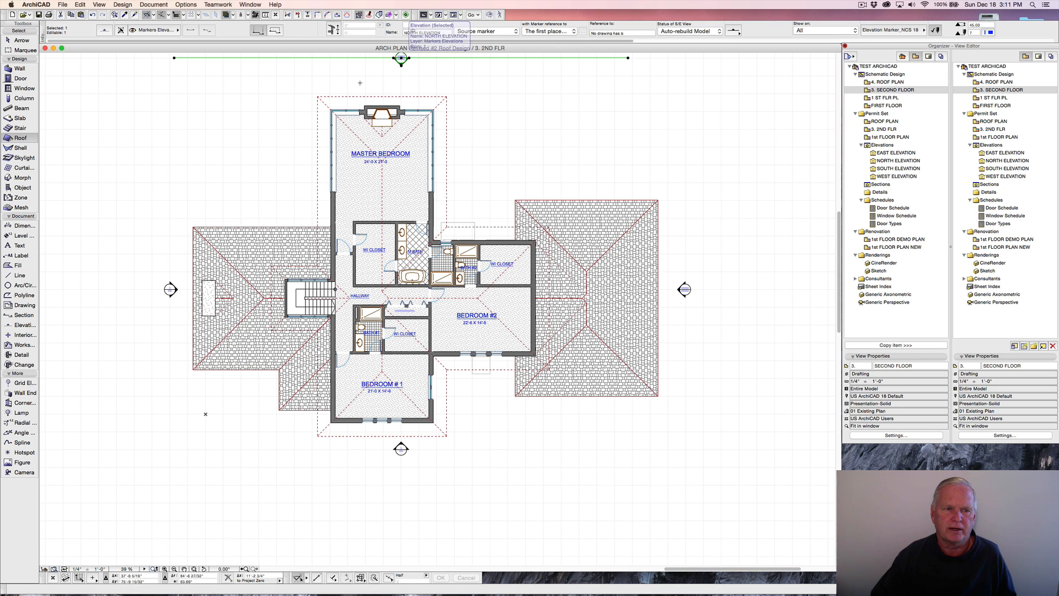
{"action": "left_click", "coordinate": [170, 290], "text": "shift"}
{"action": "left_click", "coordinate": [685, 289], "text": "shift"}
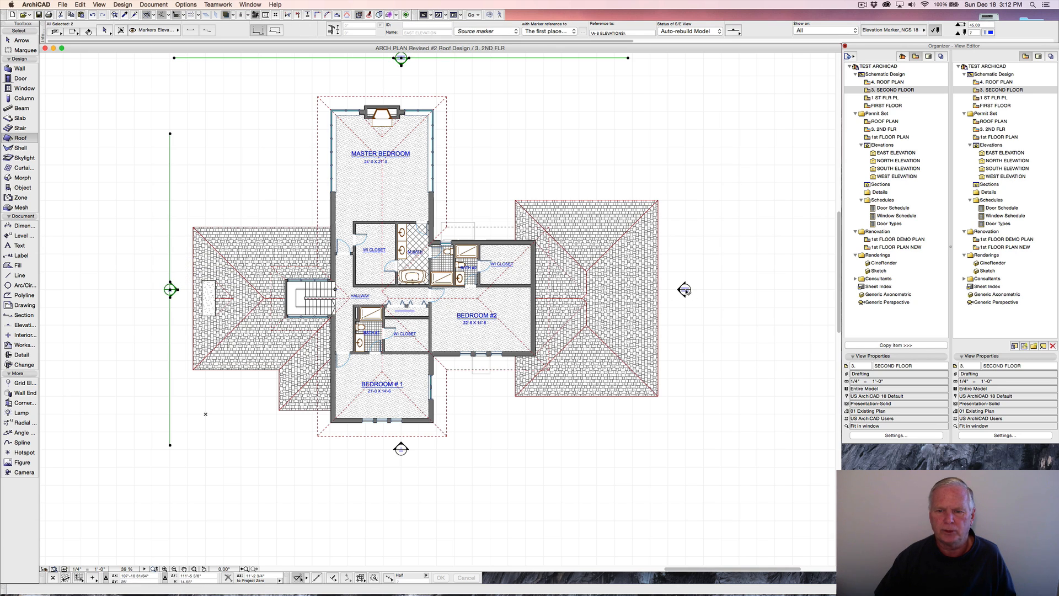
{"action": "left_click", "coordinate": [402, 450], "text": "shift"}
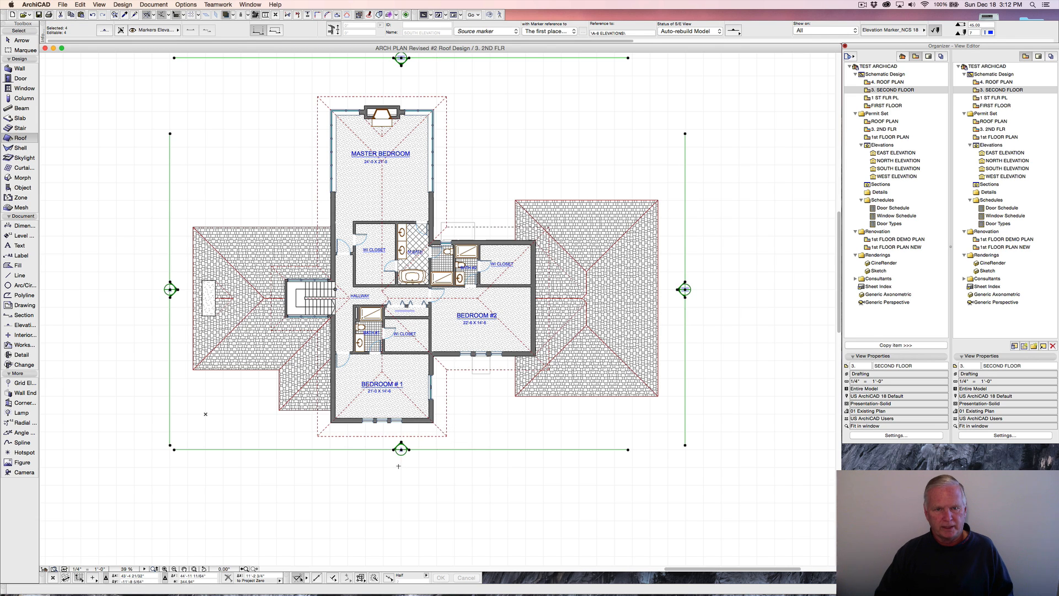
{"action": "middle_click_drag", "start_coordinate": [426, 466], "coordinate": [428, 497]}
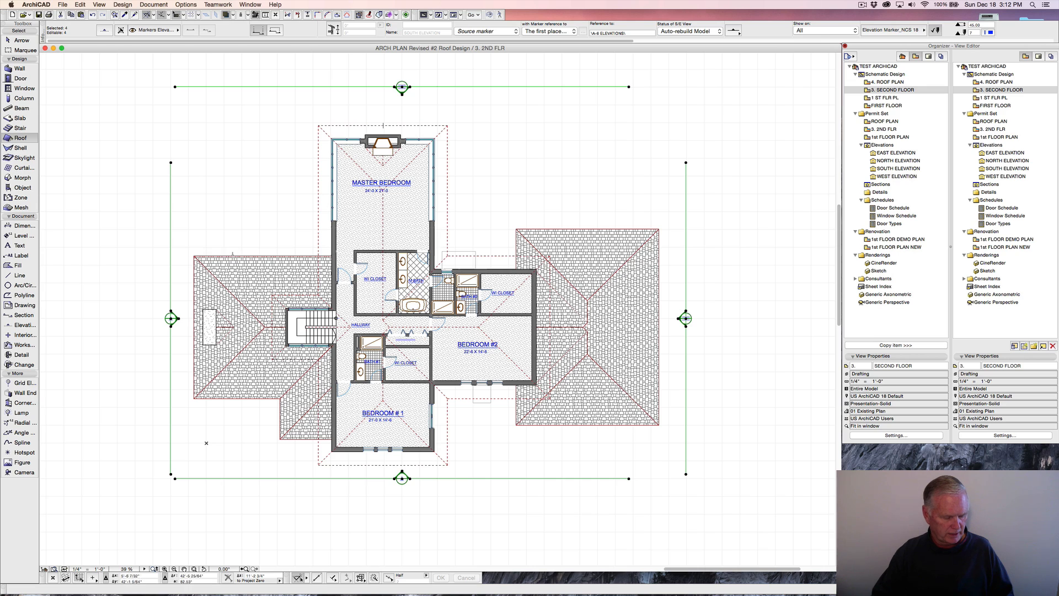
{"action": "key", "text": "super+d"}
{"action": "left_click", "coordinate": [171, 319]}
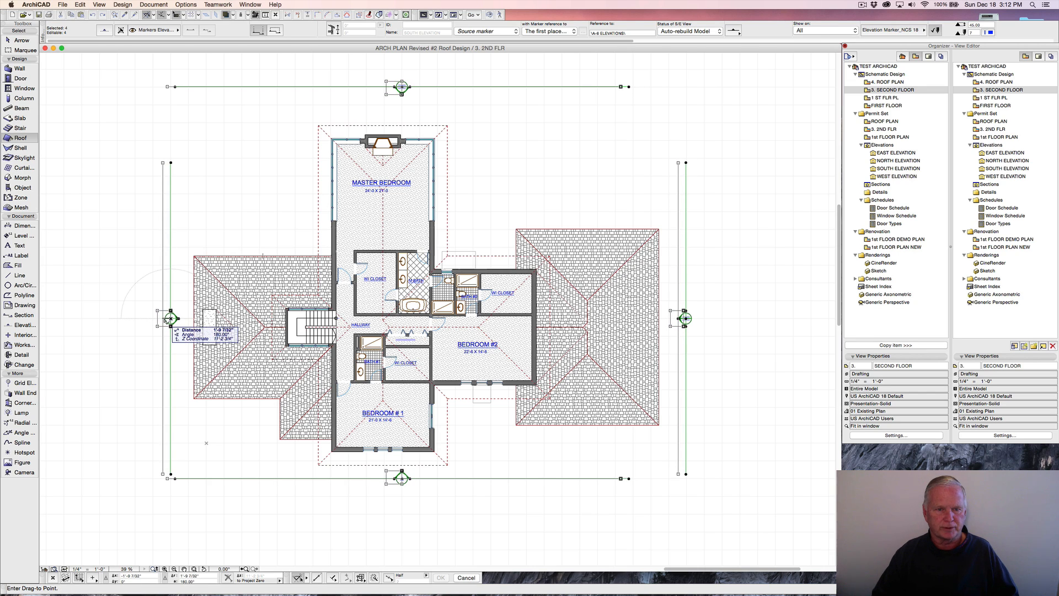
{"action": "key", "text": "Escape"}
{"action": "key", "text": "Escape"}
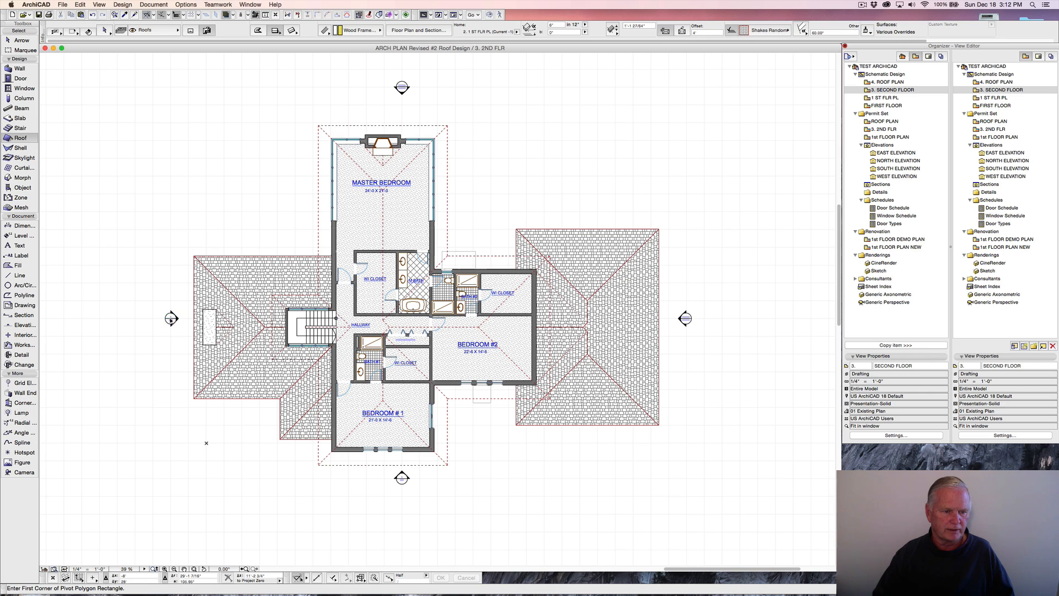
Move the East Elevation line farther outward from the roof of the house's left wing.
{"action": "left_click", "coordinate": [171, 319]}
{"action": "key", "text": "super+d"}
{"action": "left_click", "coordinate": [171, 318]}
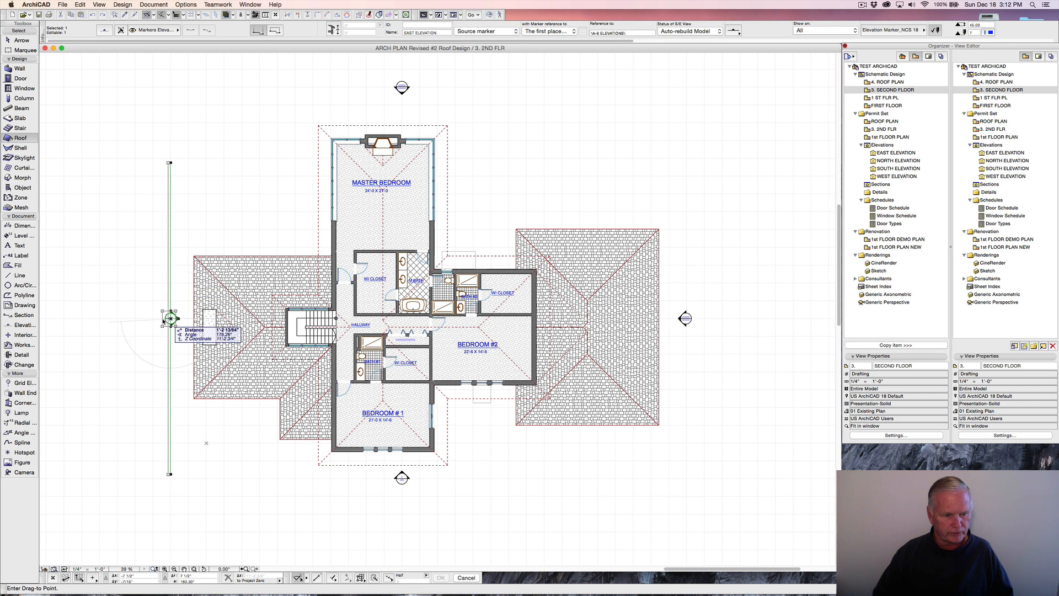
{"action": "left_click", "coordinate": [157, 318]}
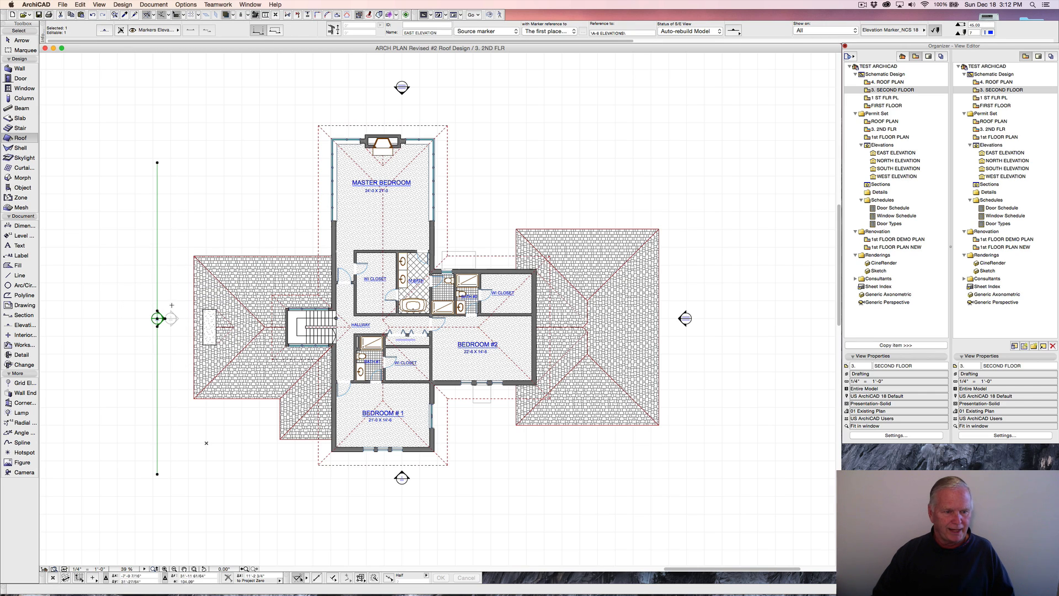
Stretch both ends of the East Elevation line to about 84 feet overall so that it spans the house's full depth.
{"action": "left_click", "coordinate": [158, 161]}
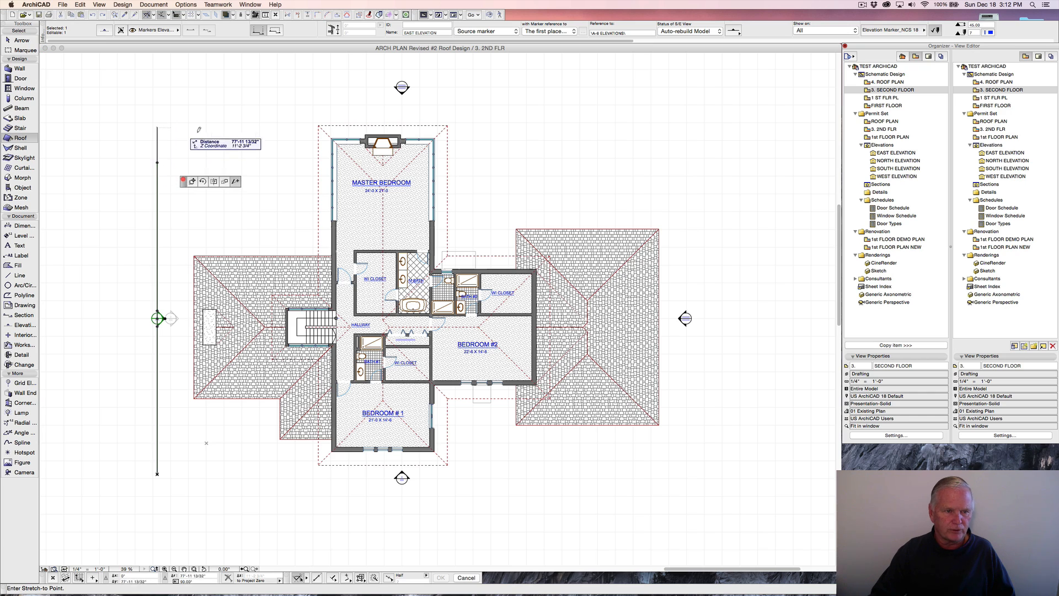
{"action": "left_click", "coordinate": [319, 104]}
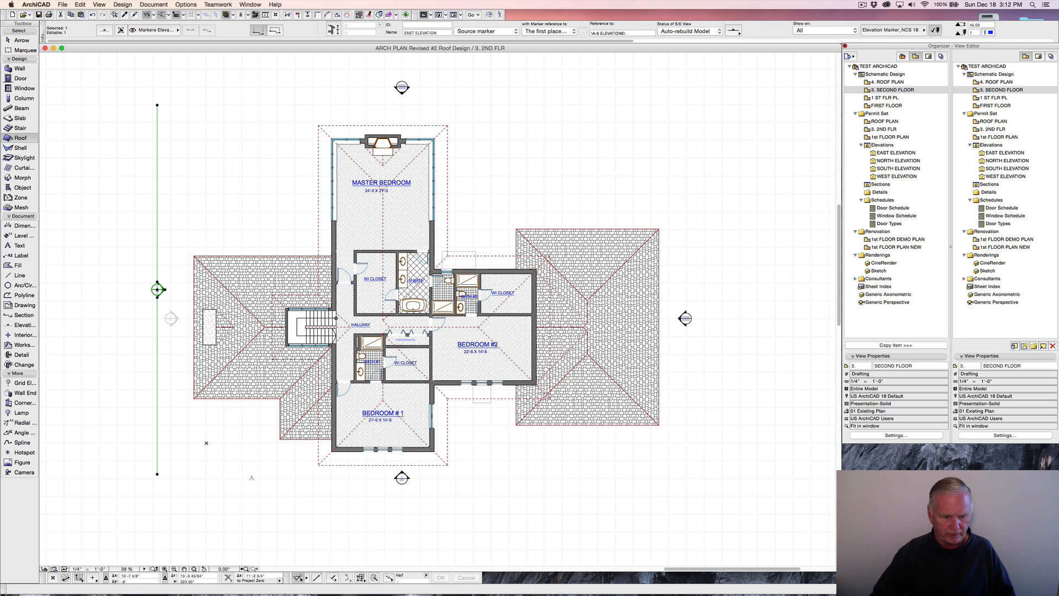
{"action": "left_click", "coordinate": [158, 474]}
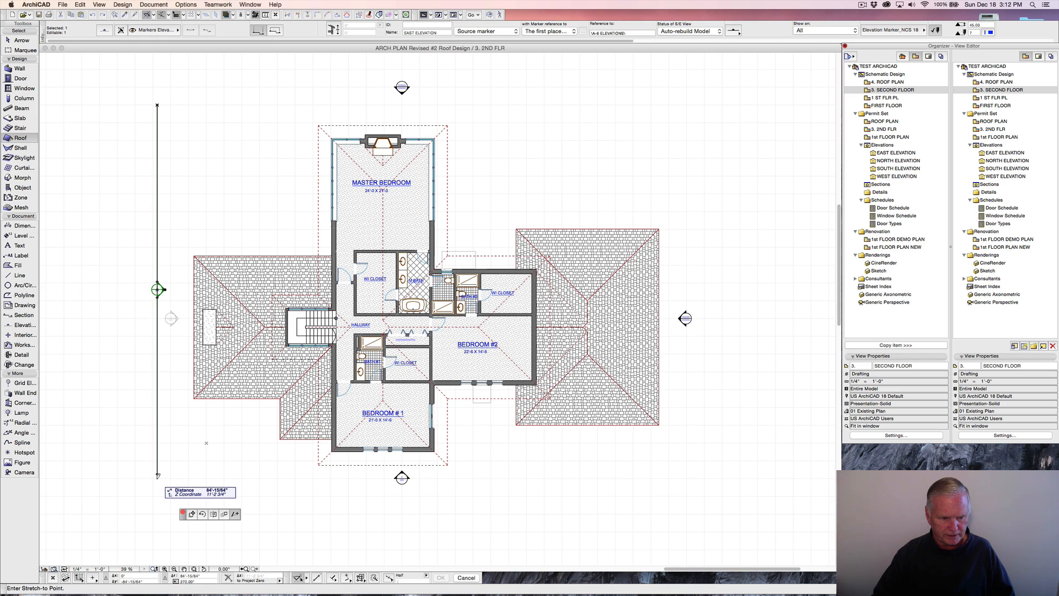
{"action": "left_click", "coordinate": [159, 478]}
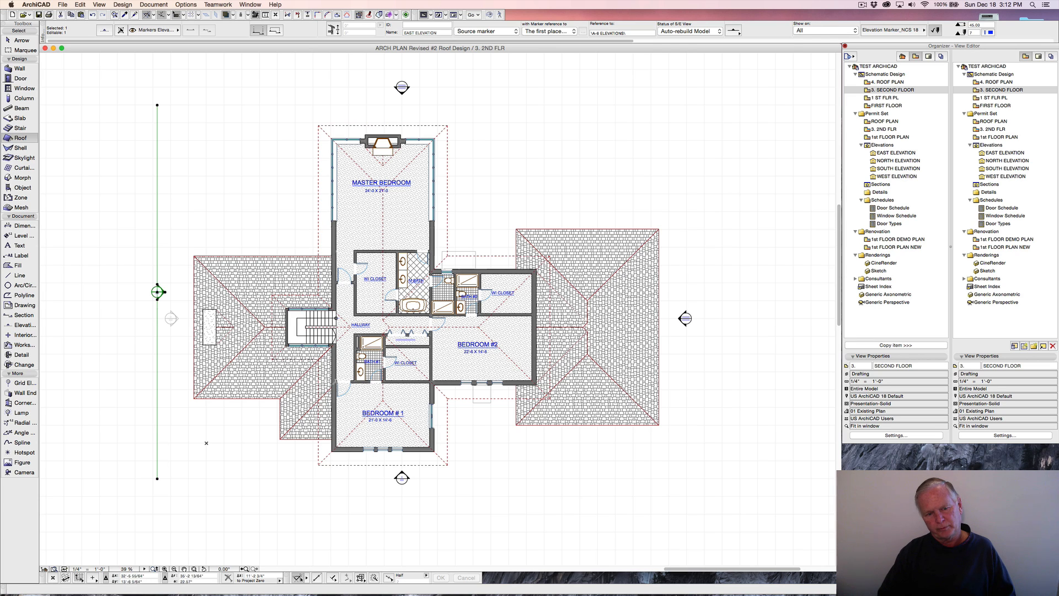
Stretch both ends of the West Elevation line to align with the ends of the East Elevation line, and deselect both.
{"action": "left_click", "coordinate": [700, 278]}
{"action": "left_click", "coordinate": [685, 319]}
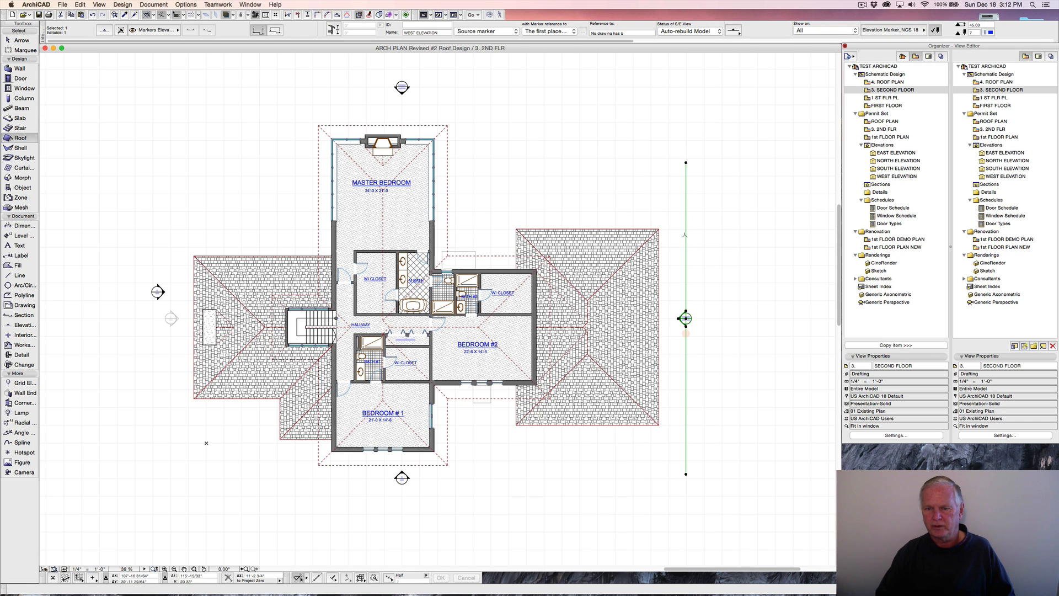
{"action": "left_click", "coordinate": [686, 163]}
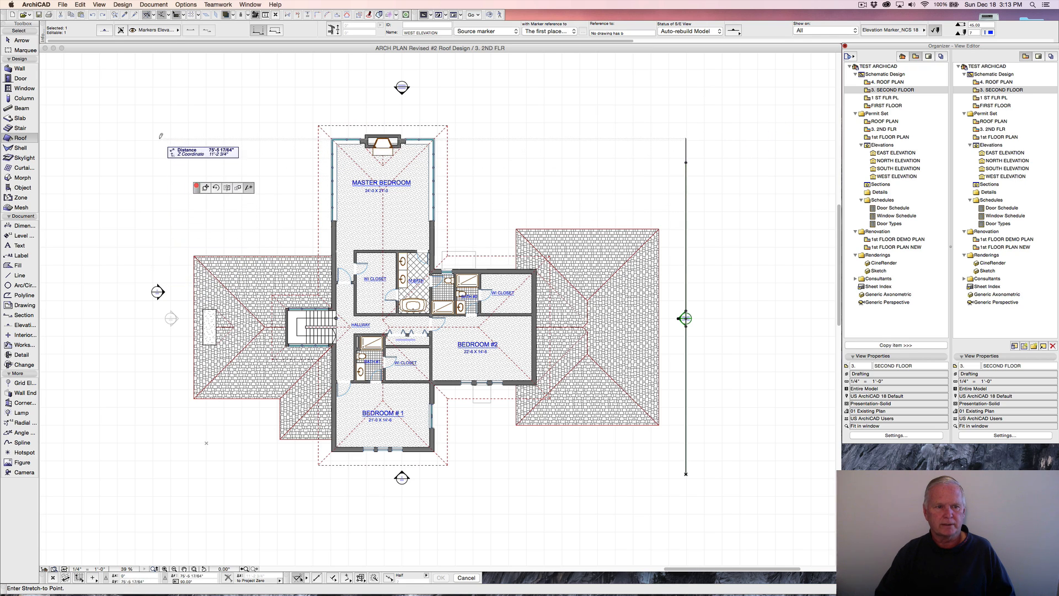
{"action": "left_click", "coordinate": [159, 103]}
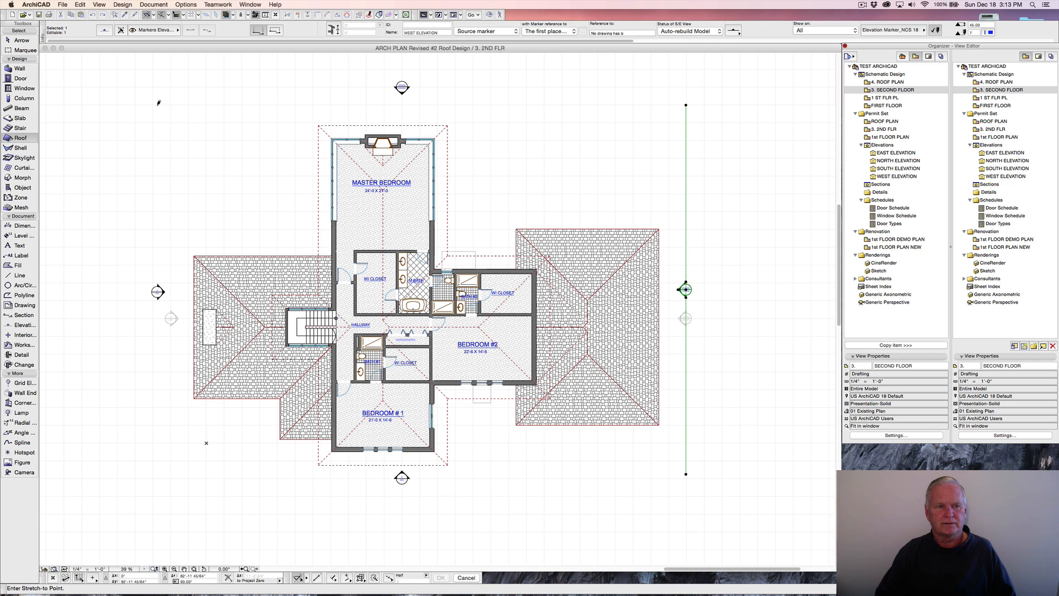
{"action": "left_click", "coordinate": [158, 292], "text": "shift"}
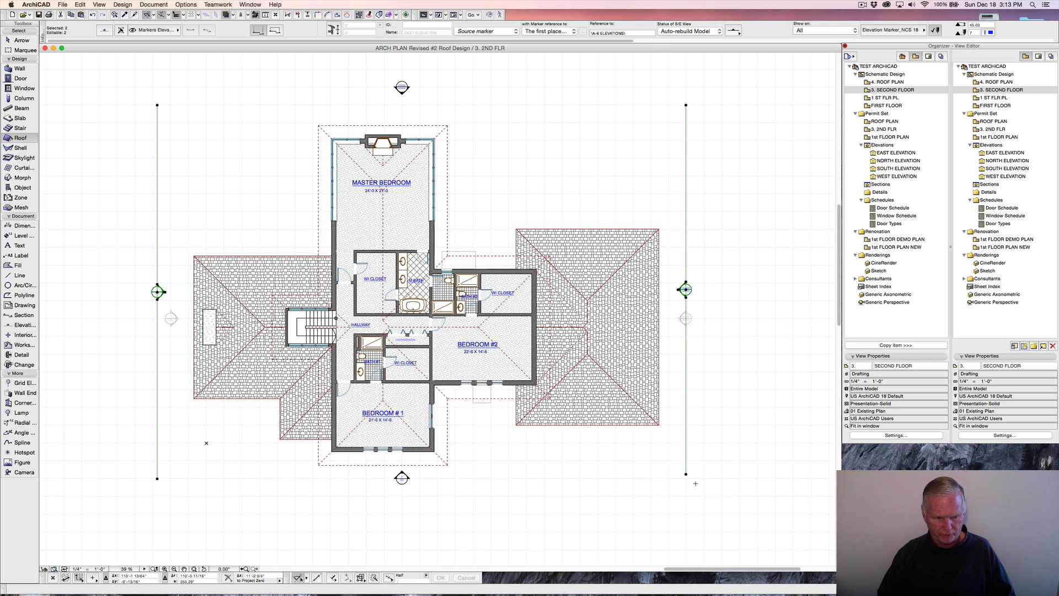
{"action": "left_click", "coordinate": [686, 474]}
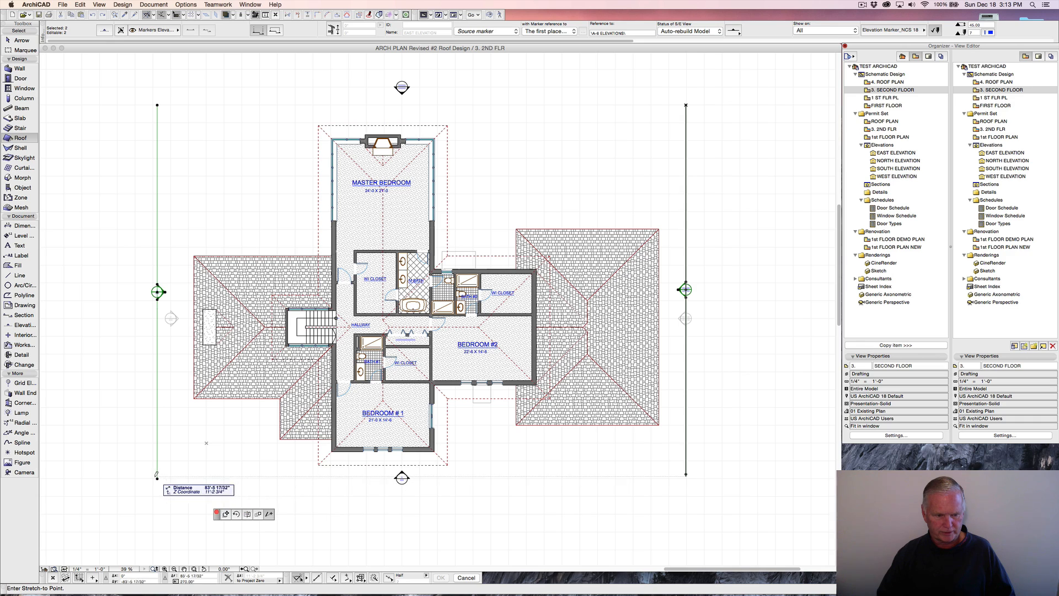
{"action": "left_click", "coordinate": [261, 505]}
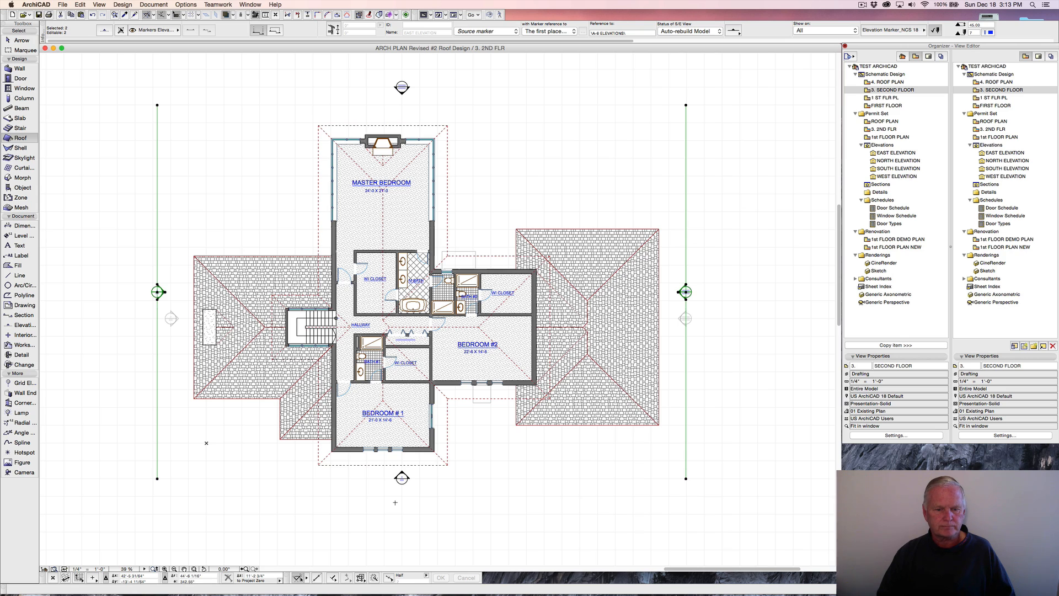
{"action": "left_click", "coordinate": [395, 503]}
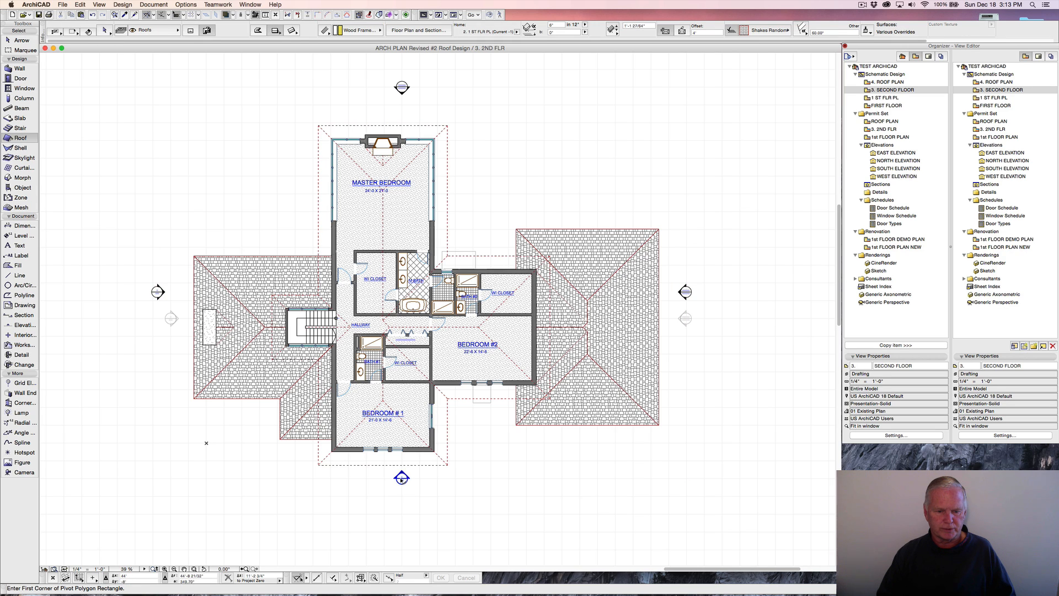
Move the South Elevation line about 4'-4" straight down, away from the Bedroom #1 end of the house.
{"action": "left_click", "coordinate": [400, 482]}
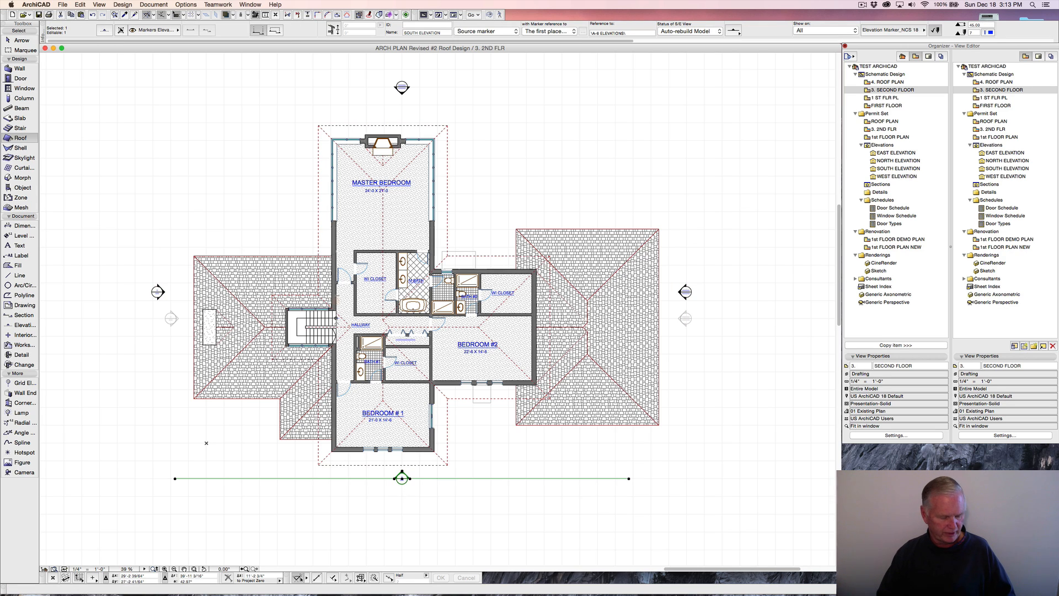
{"action": "key", "text": "super+d"}
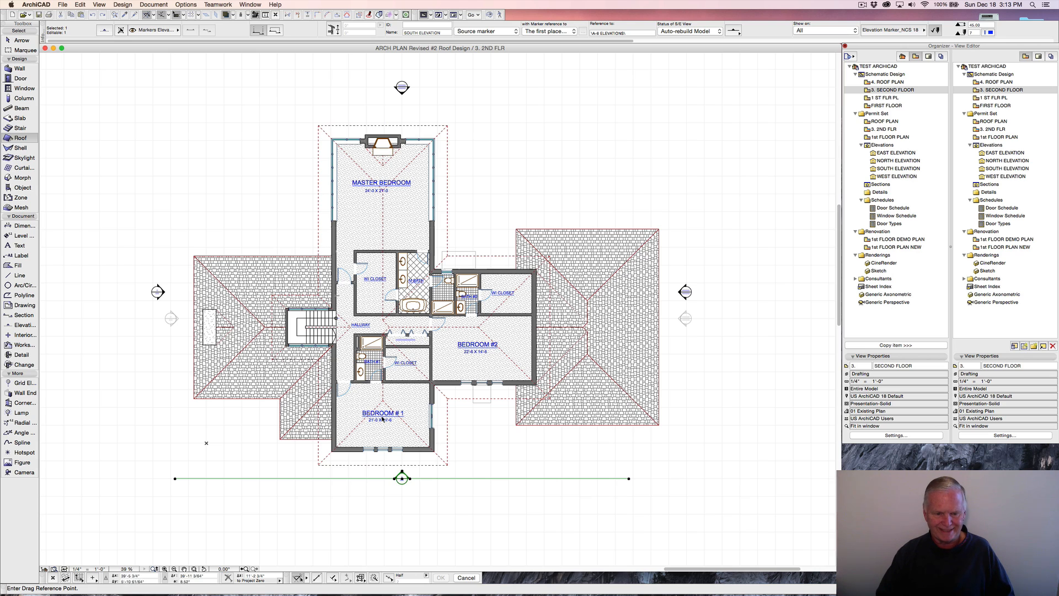
{"action": "left_click", "coordinate": [401, 477]}
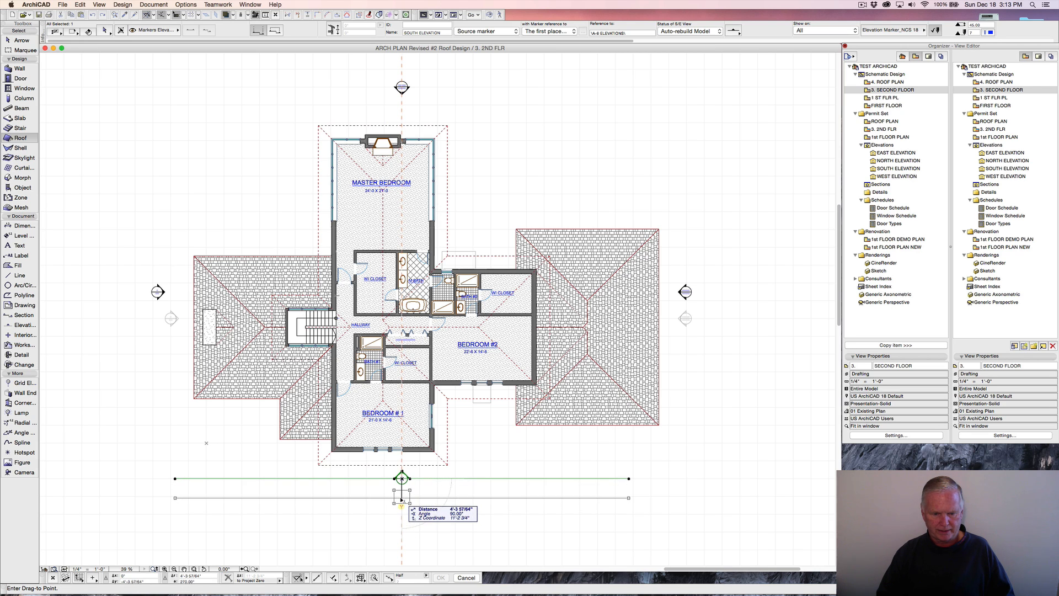
{"action": "left_click", "coordinate": [402, 498]}
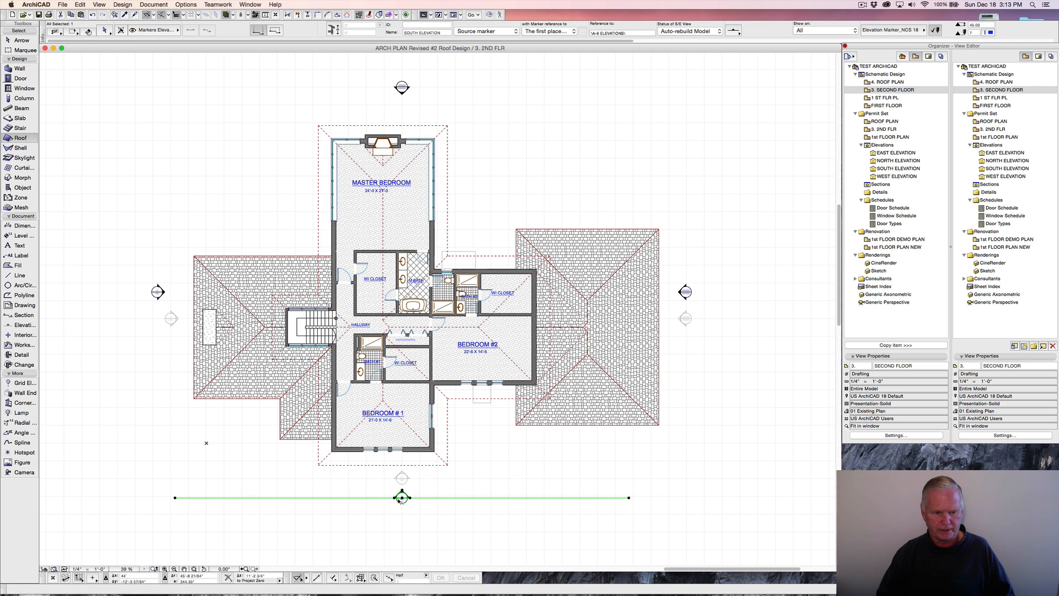
Stretch both ends of the South Elevation line to about 114 feet overall so that it spans both side wings.
{"action": "left_click", "coordinate": [175, 498]}
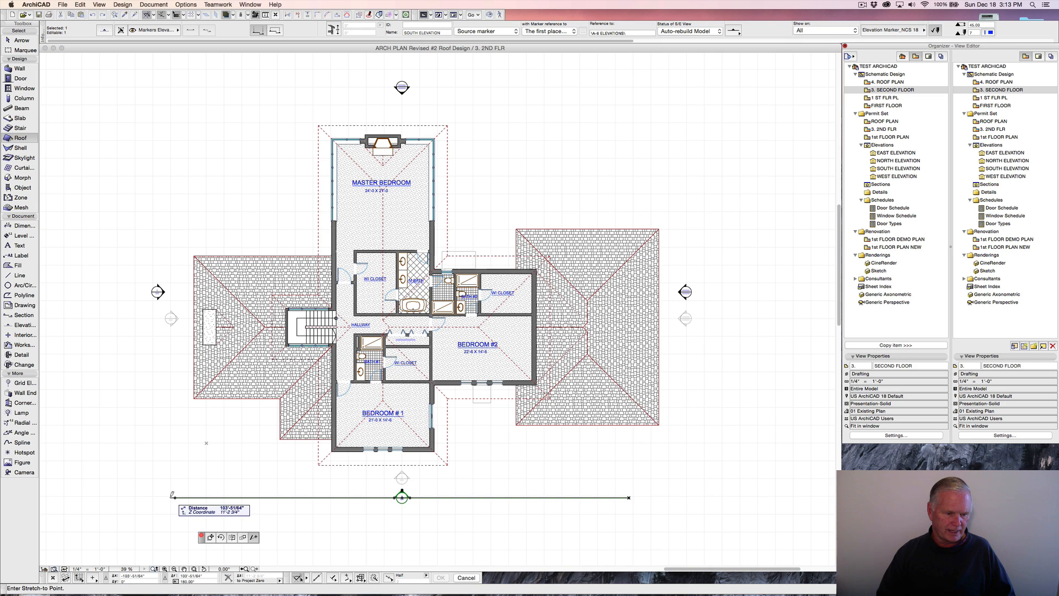
{"action": "left_click", "coordinate": [171, 494]}
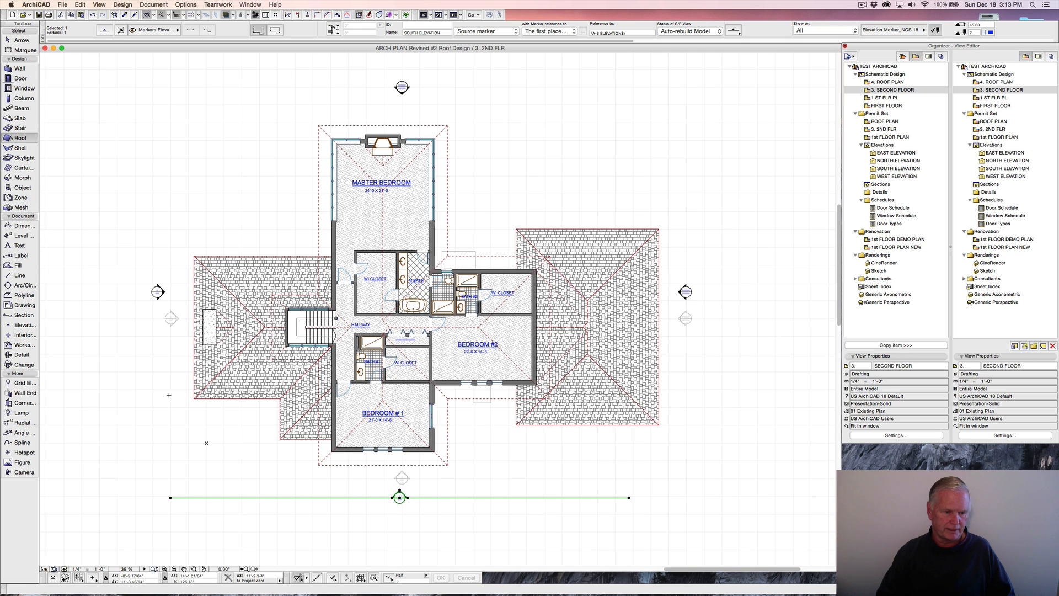
{"action": "left_click", "coordinate": [630, 497]}
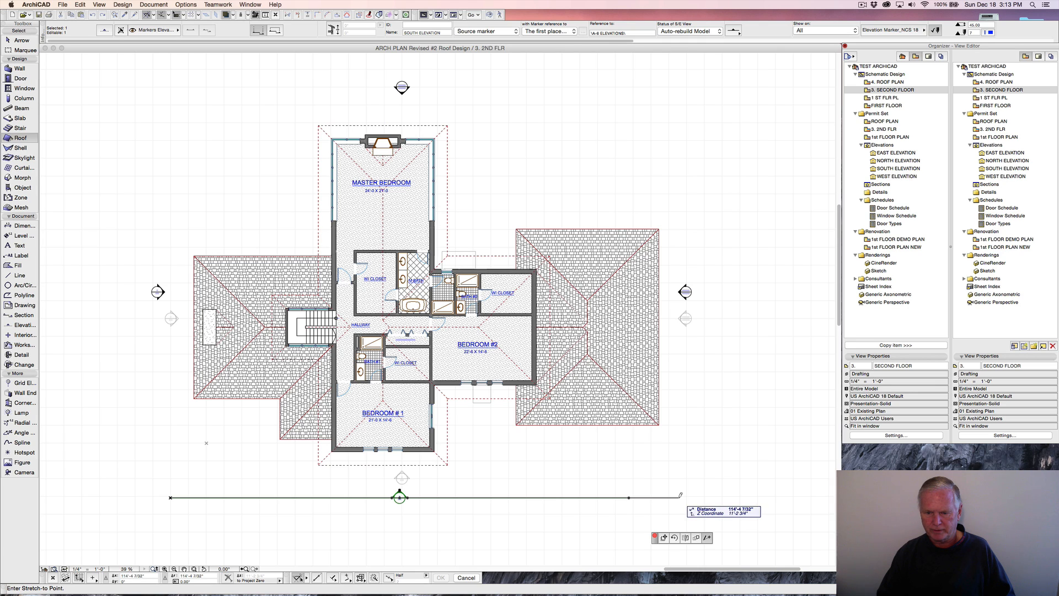
{"action": "left_click", "coordinate": [680, 496]}
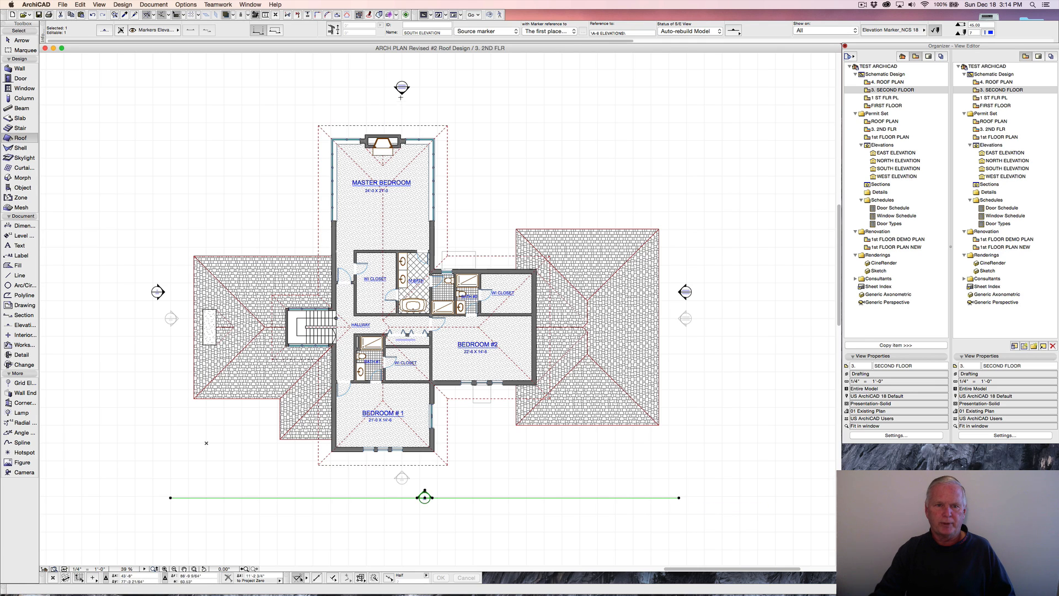
Stretch both ends of the North Elevation line to align with the South Elevation line's ends, and clear the selection.
{"action": "left_click", "coordinate": [401, 88]}
{"action": "left_click", "coordinate": [606, 94]}
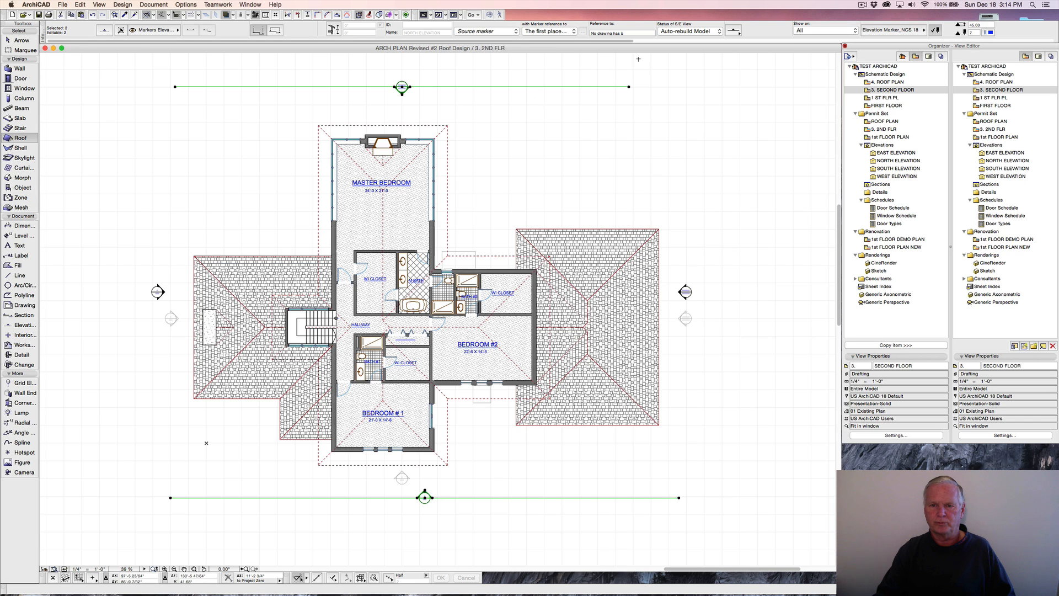
{"action": "left_click", "coordinate": [630, 86]}
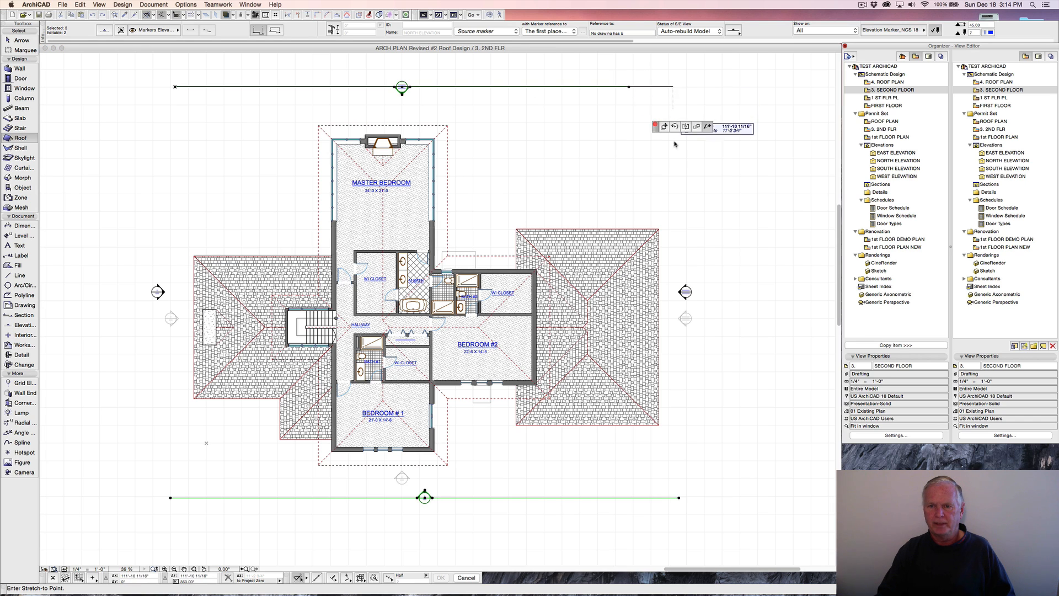
{"action": "left_click", "coordinate": [680, 496]}
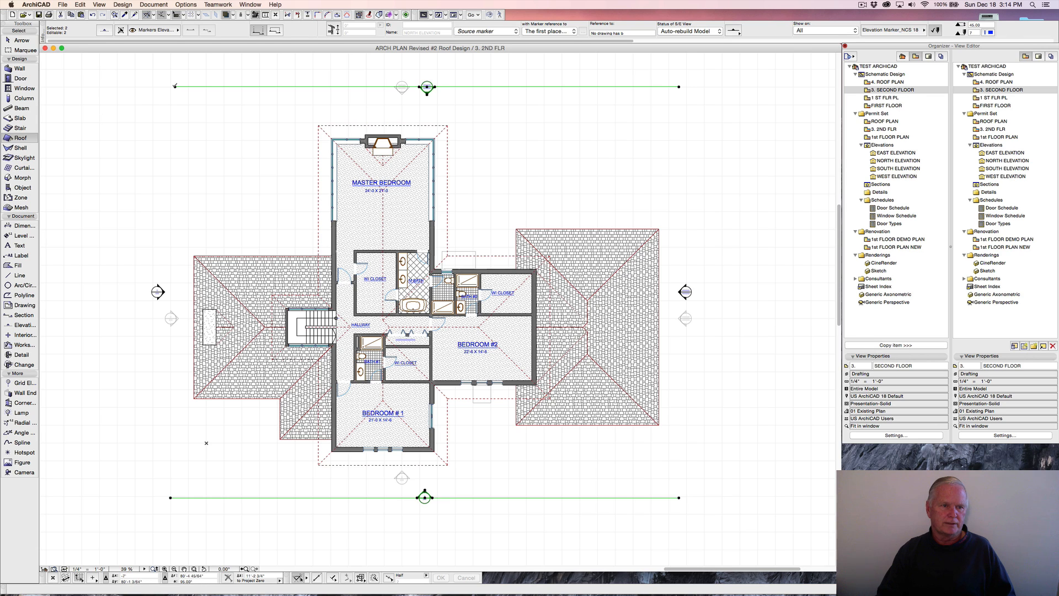
{"action": "left_click", "coordinate": [175, 87]}
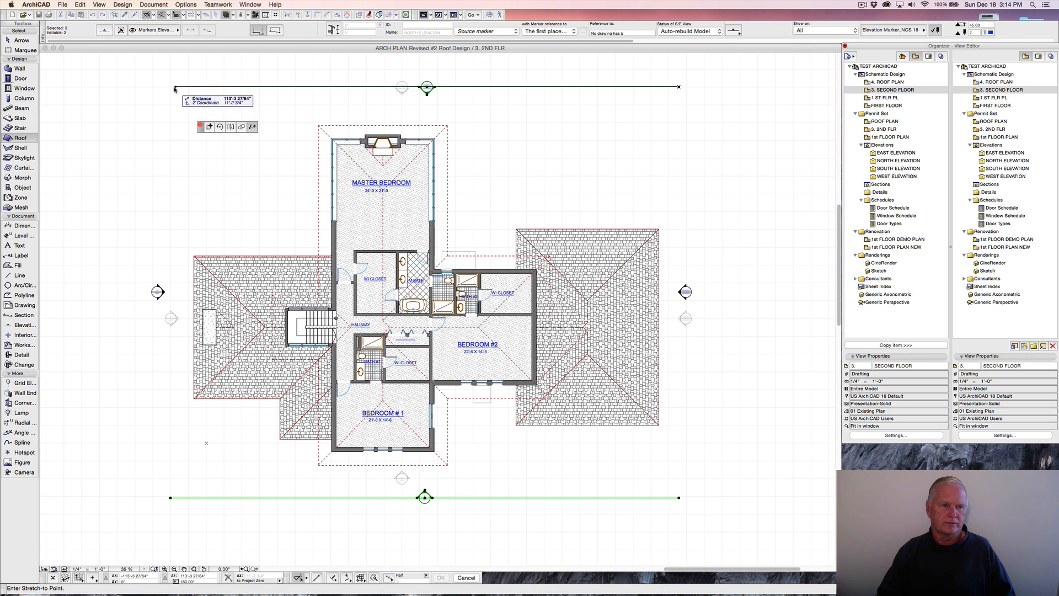
{"action": "left_click", "coordinate": [172, 496]}
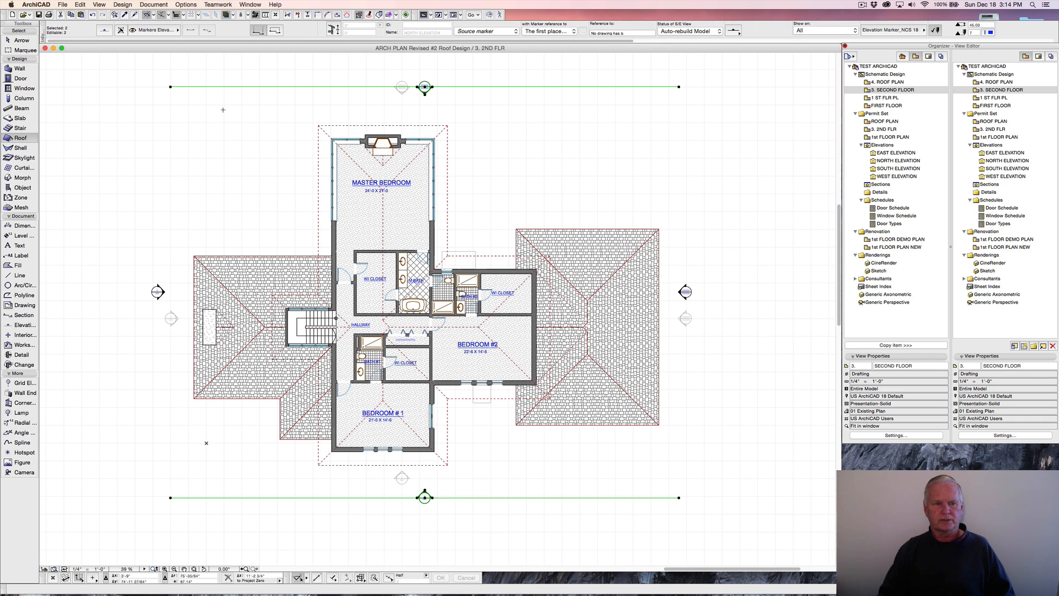
{"action": "key", "text": "Escape"}
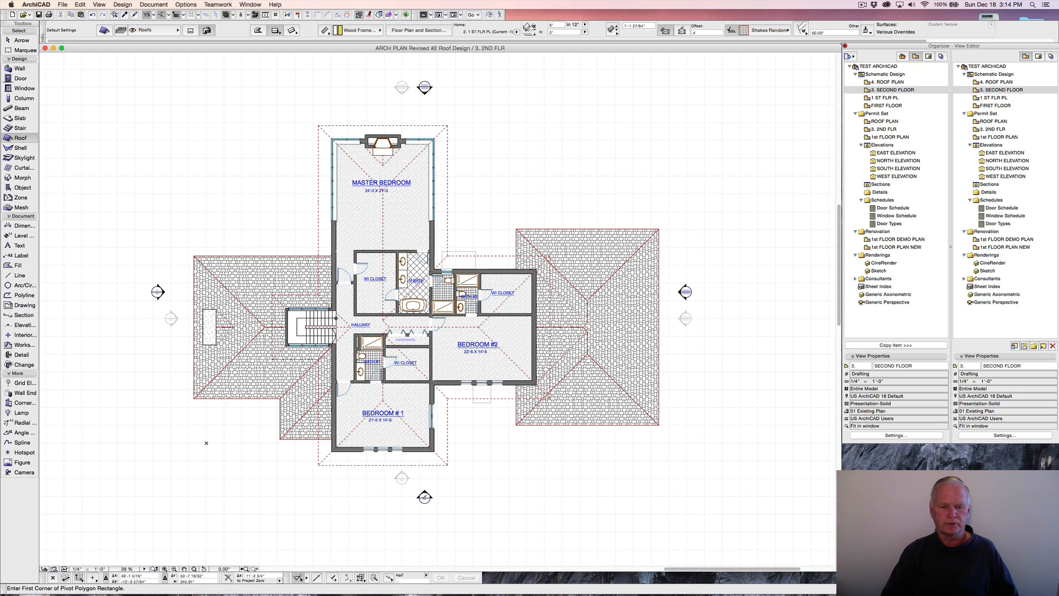
Open the South Elevation in a new window from its marker below the Bedroom #1 end of the plan.
{"action": "mouse_move", "coordinate": [426, 499]}
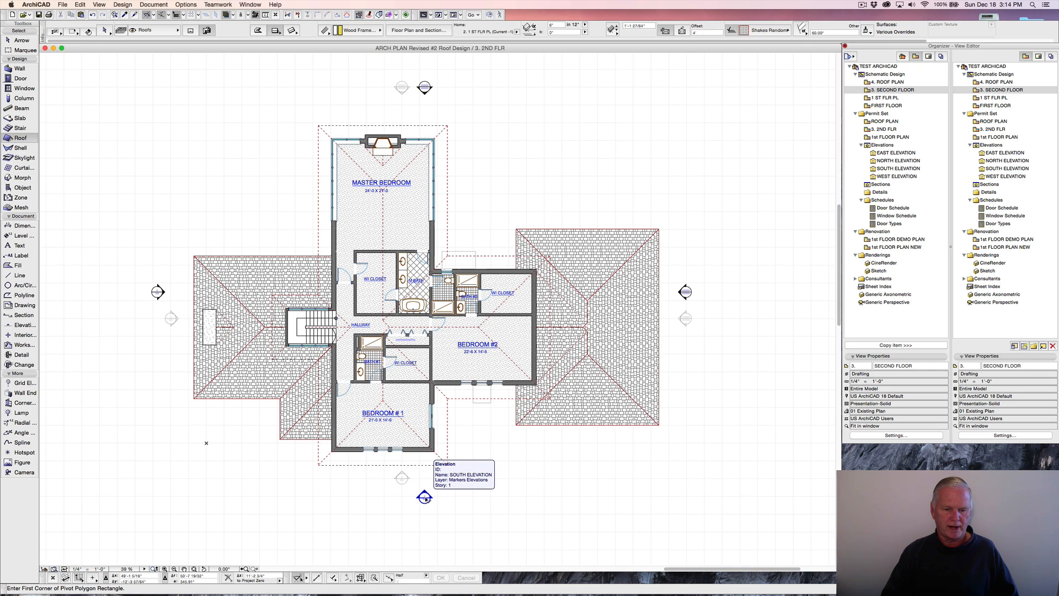
{"action": "left_click", "coordinate": [424, 498], "text": "shift"}
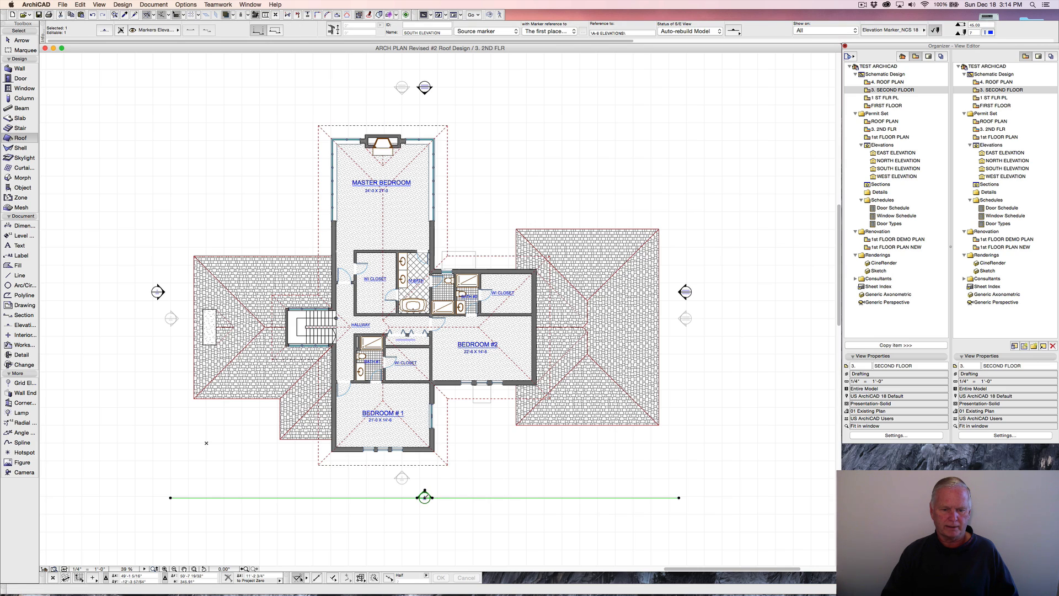
{"action": "left_click", "coordinate": [425, 497]}
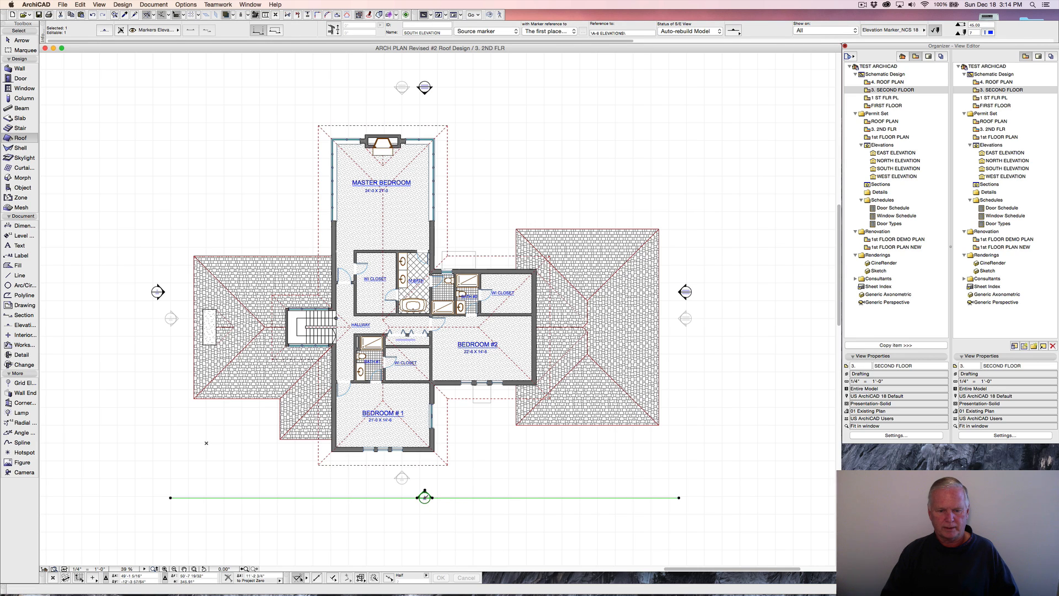
{"action": "key", "text": "Escape"}
{"action": "key", "text": "Escape"}
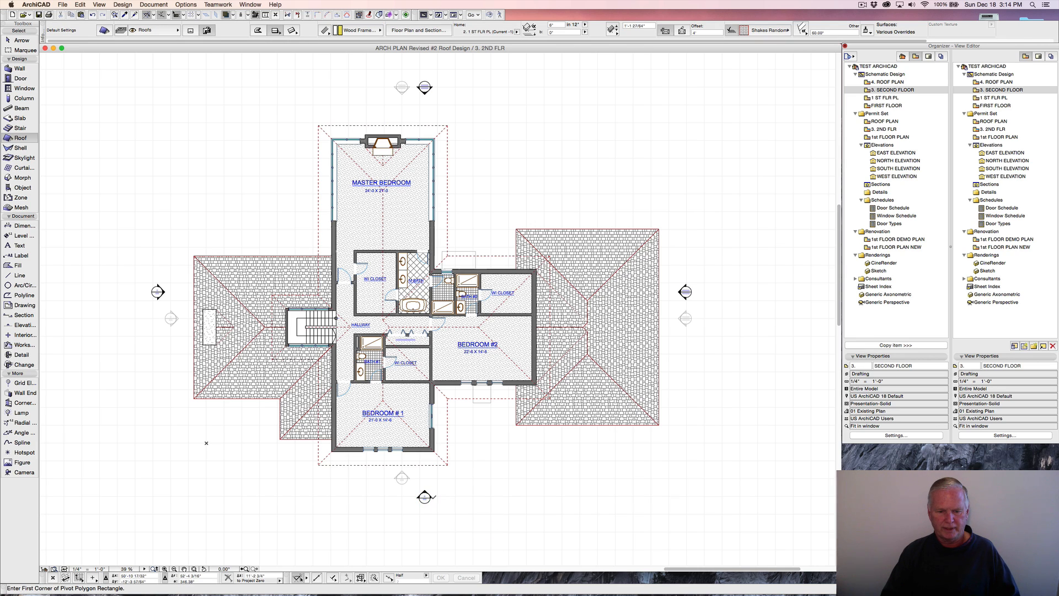
{"action": "left_click", "coordinate": [433, 496]}
{"action": "key", "text": "Escape"}
{"action": "left_click", "coordinate": [432, 498], "text": "shift"}
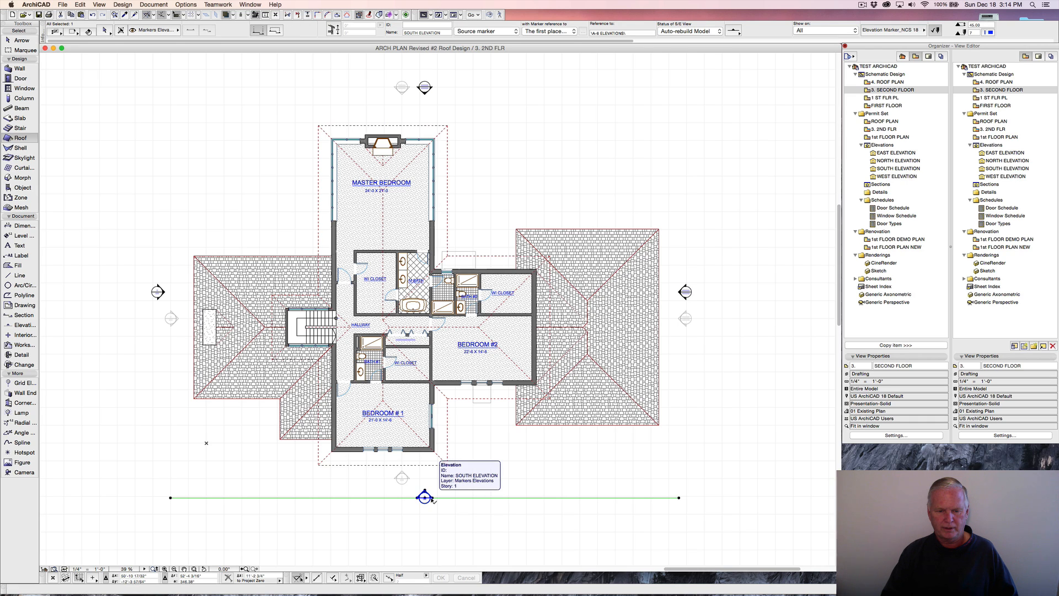
{"action": "right_click", "coordinate": [433, 500]}
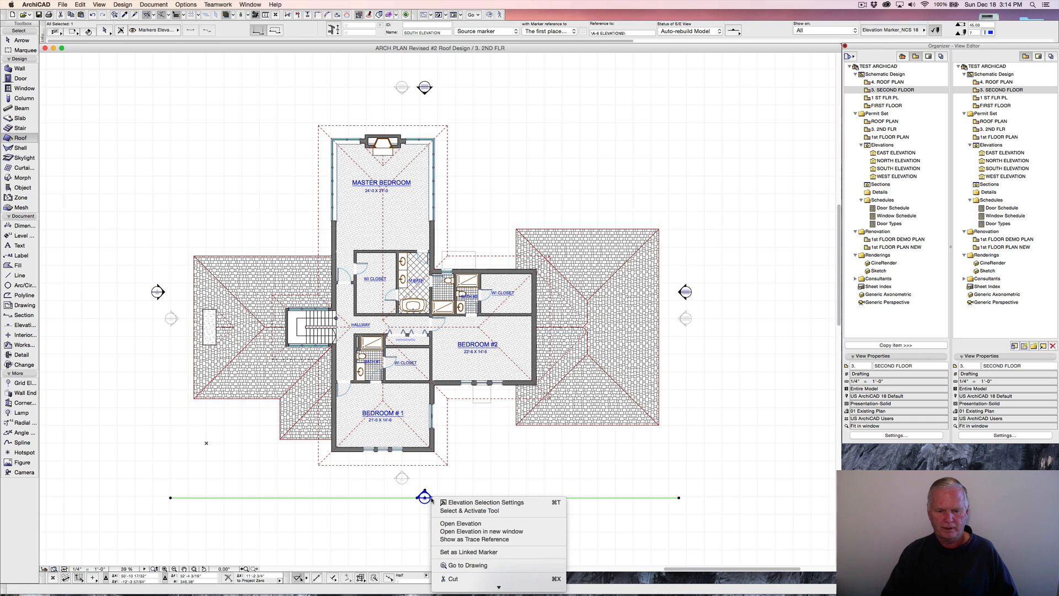
{"action": "left_click", "coordinate": [473, 532]}
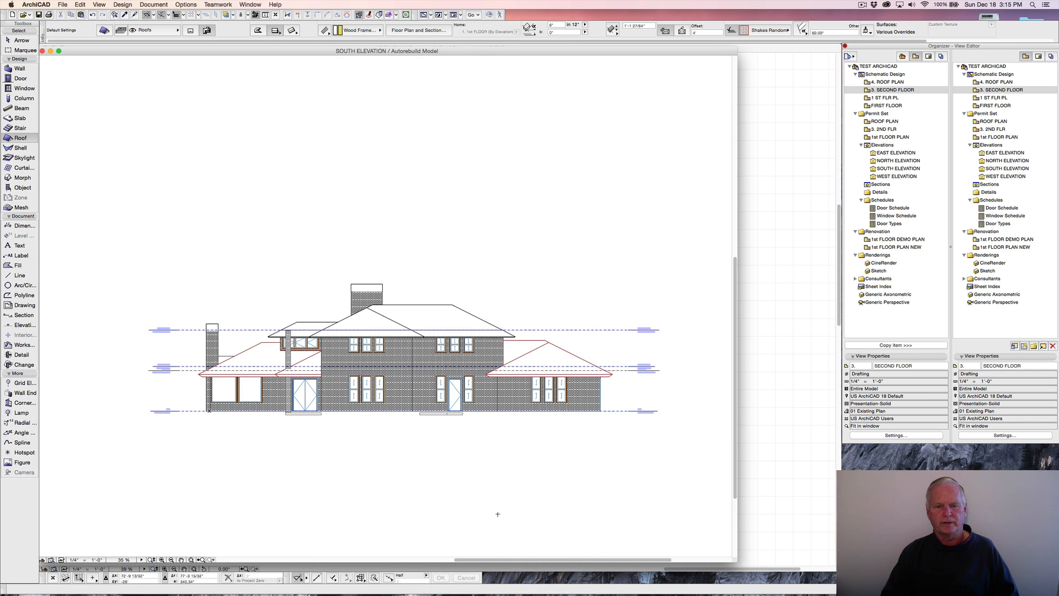
Shorten the brick column beside the double entry door to about 9'-2" high, ending at the roof overhang's underside, and deselect it.
{"action": "scroll", "coordinate": [378, 378], "scroll_direction": "up", "scroll_amount": 3}
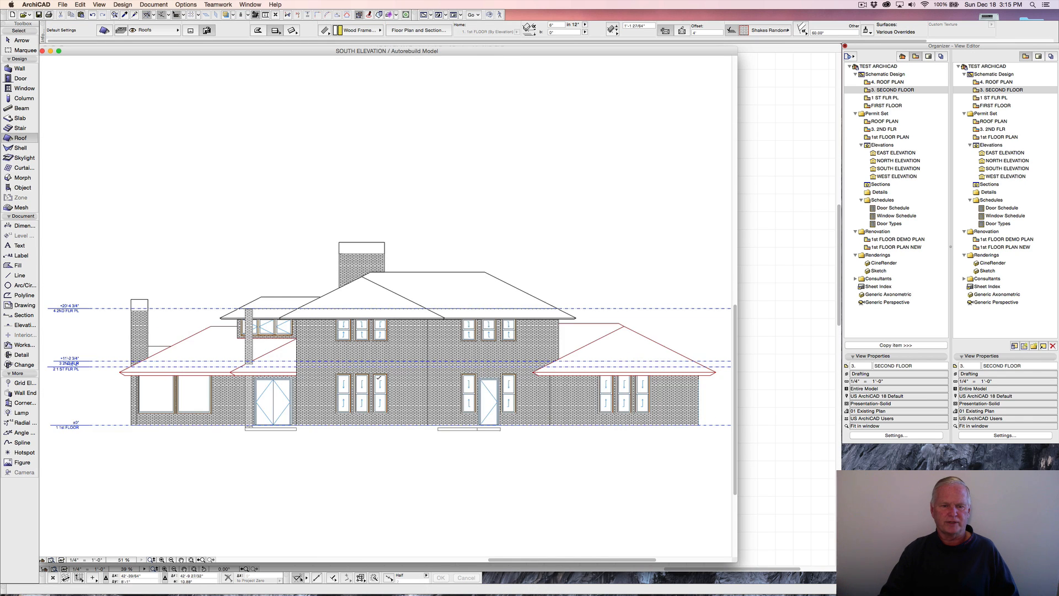
{"action": "scroll", "coordinate": [367, 356], "scroll_direction": "up", "scroll_amount": 3}
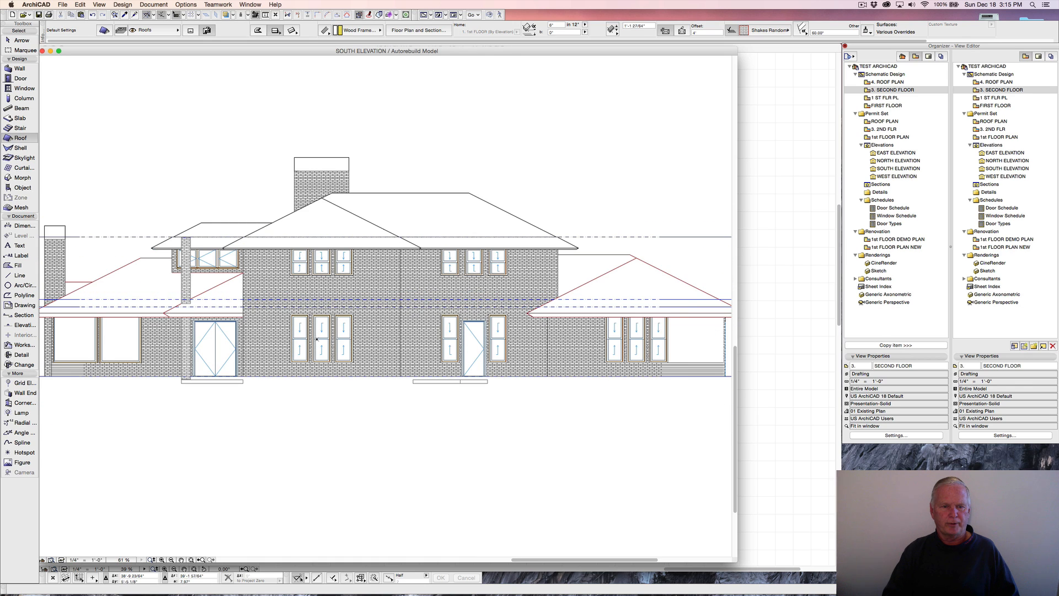
{"action": "scroll", "coordinate": [317, 339], "scroll_direction": "down", "scroll_amount": 2}
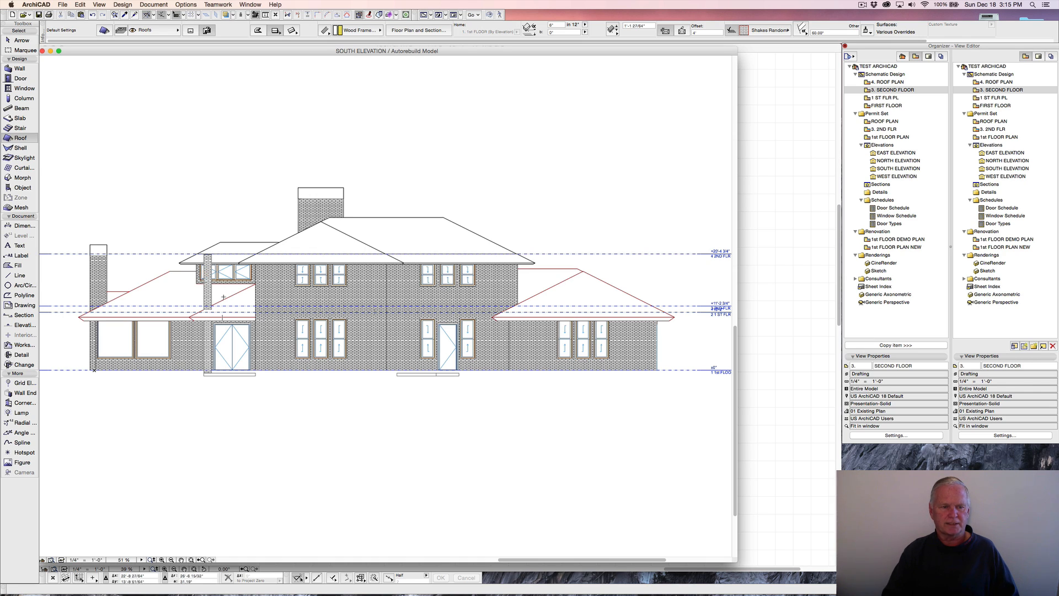
{"action": "left_click", "coordinate": [209, 292]}
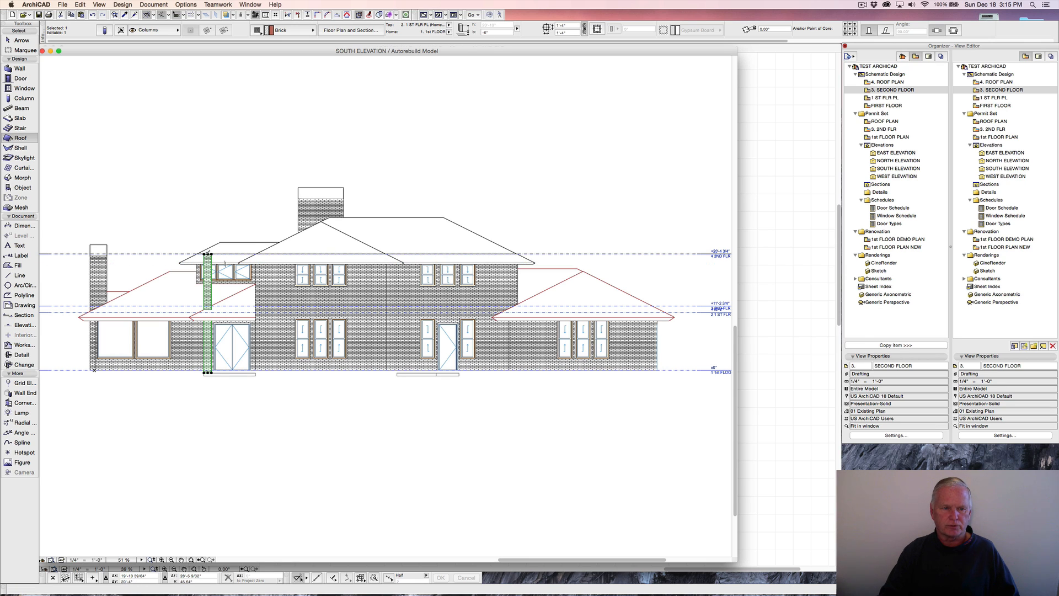
{"action": "left_click", "coordinate": [209, 257]}
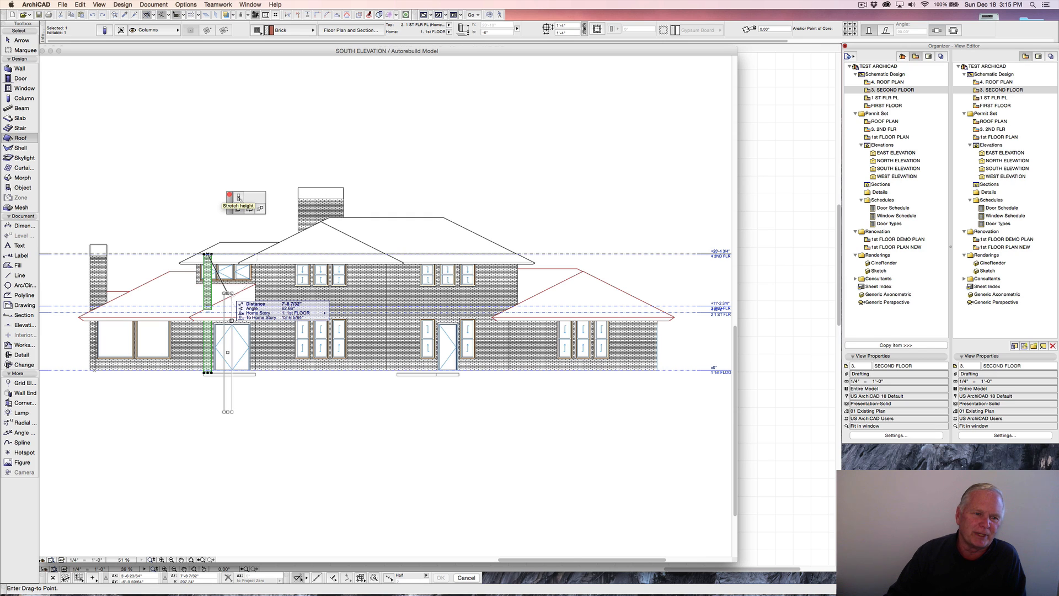
{"action": "left_click", "coordinate": [239, 198]}
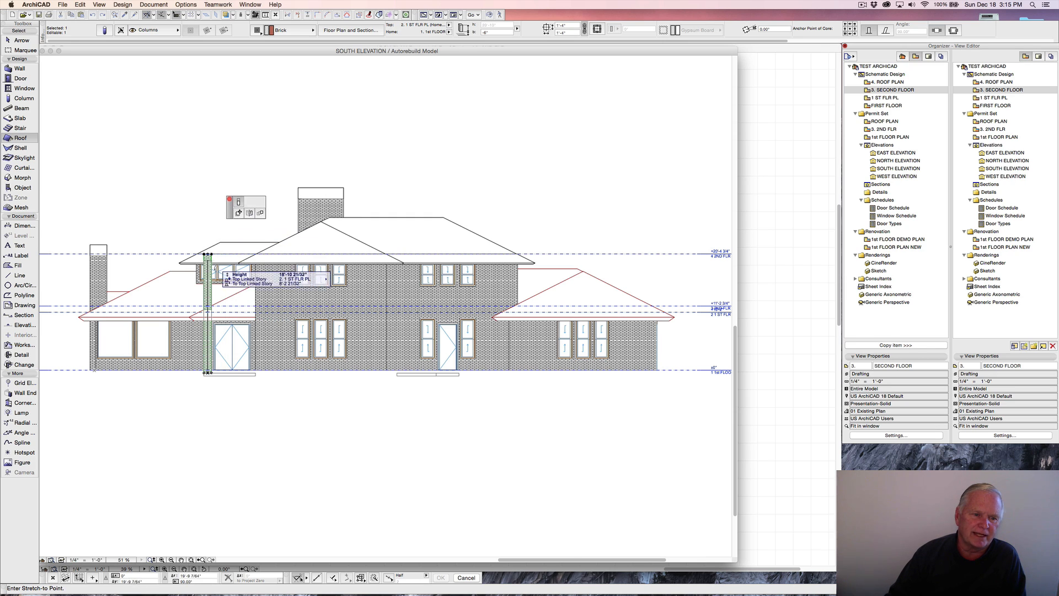
{"action": "scroll", "coordinate": [209, 316], "scroll_direction": "up", "scroll_amount": 2}
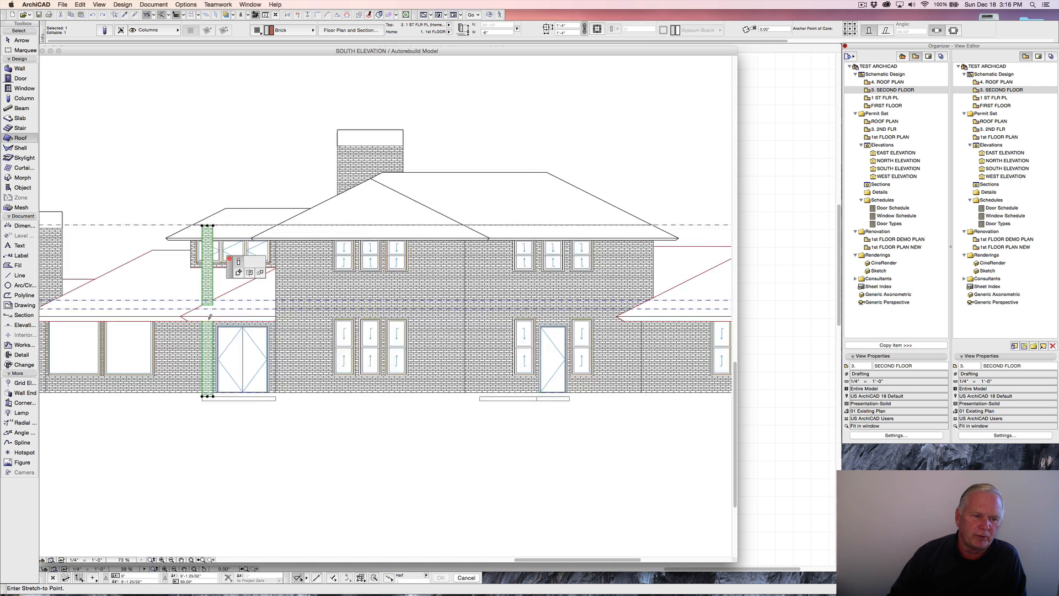
{"action": "scroll", "coordinate": [209, 316], "scroll_direction": "up", "scroll_amount": 6}
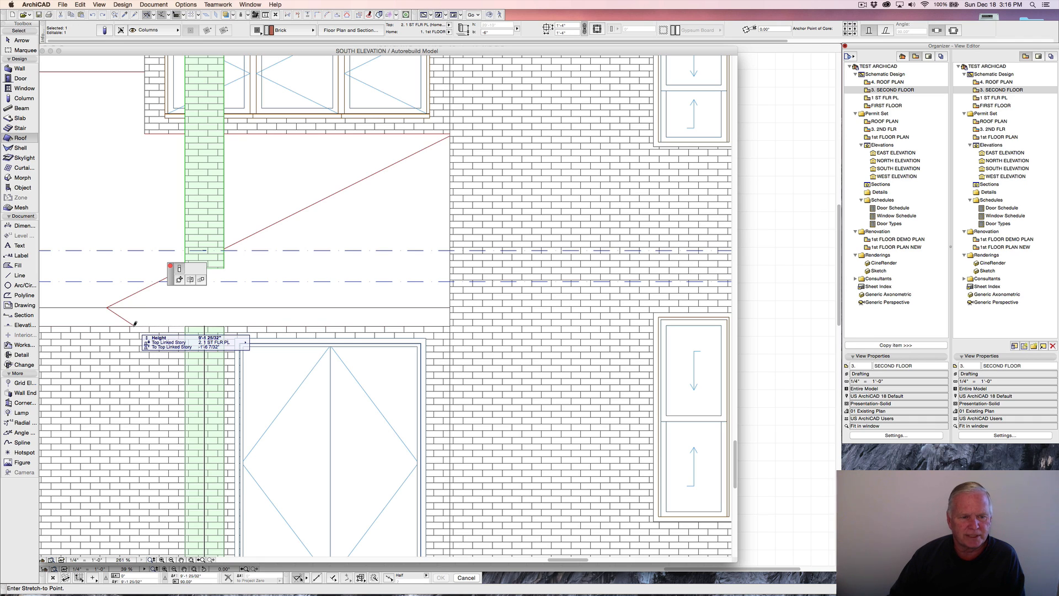
{"action": "left_click", "coordinate": [135, 326]}
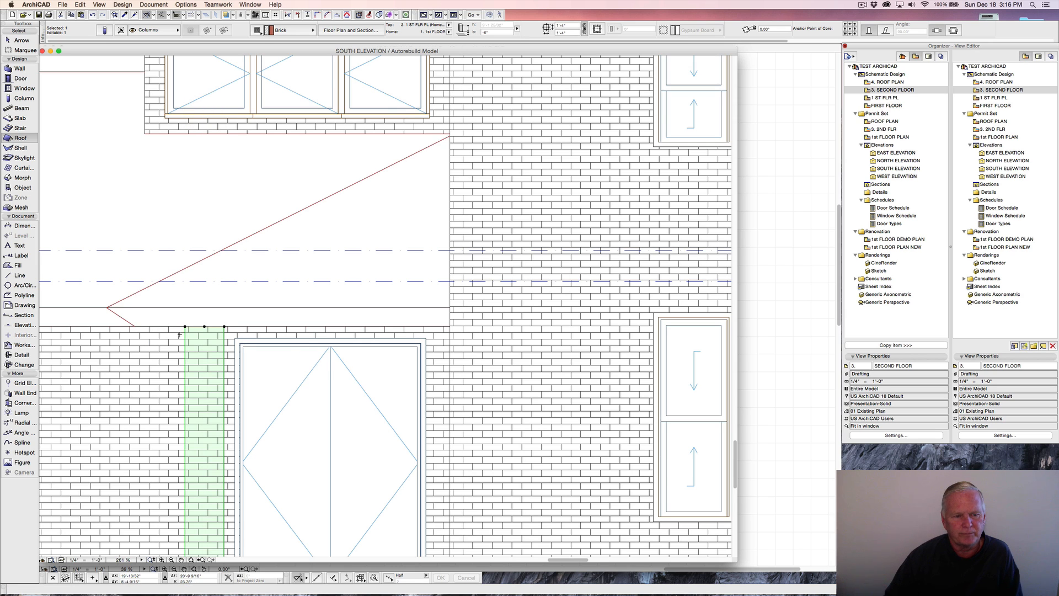
{"action": "scroll", "coordinate": [181, 334], "scroll_direction": "down", "scroll_amount": 5}
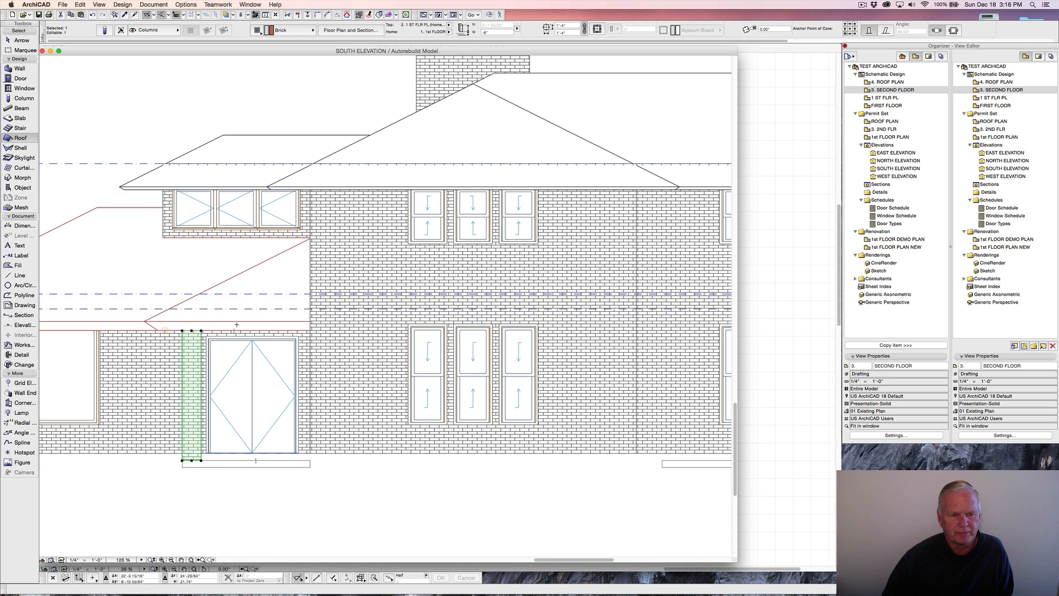
{"action": "scroll", "coordinate": [239, 232], "scroll_direction": "down", "scroll_amount": 5}
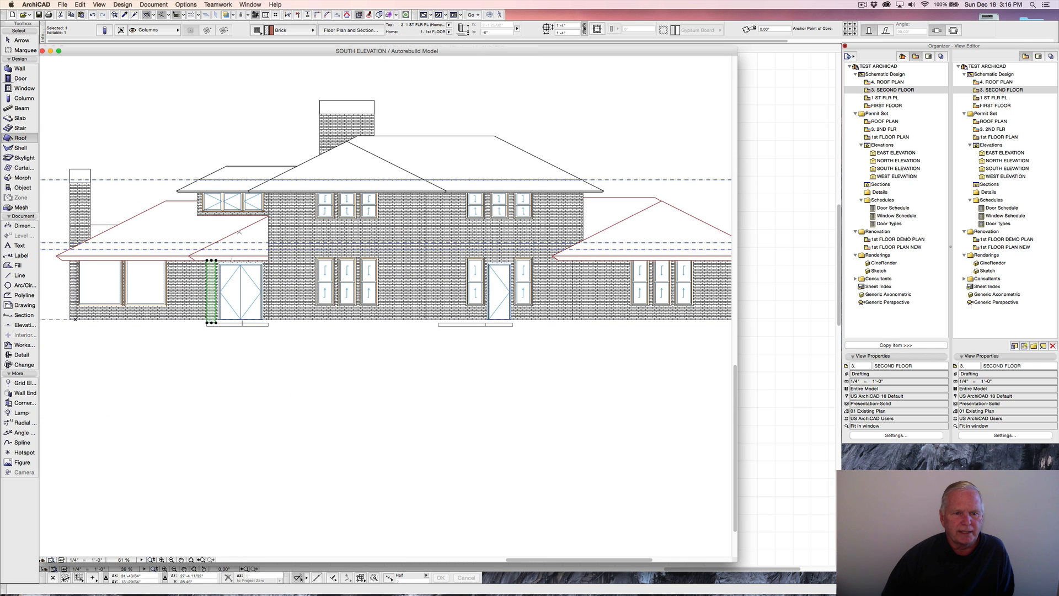
{"action": "key", "text": "Escape"}
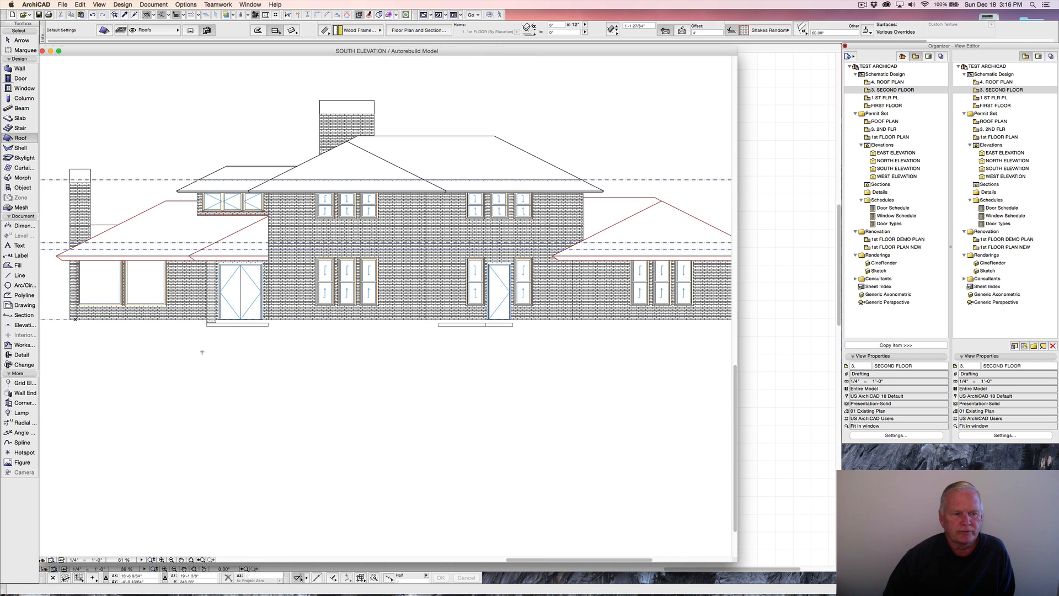
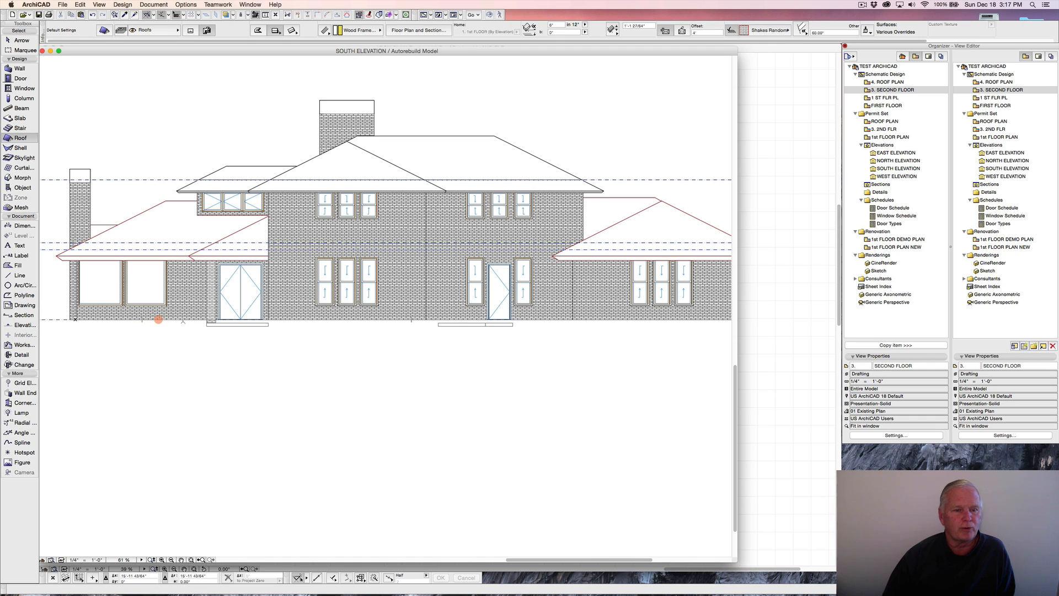
Open the First Floor plan and use Find & Select to select all walls on the Walls Exterior layer.
{"action": "double_click", "coordinate": [884, 106]}
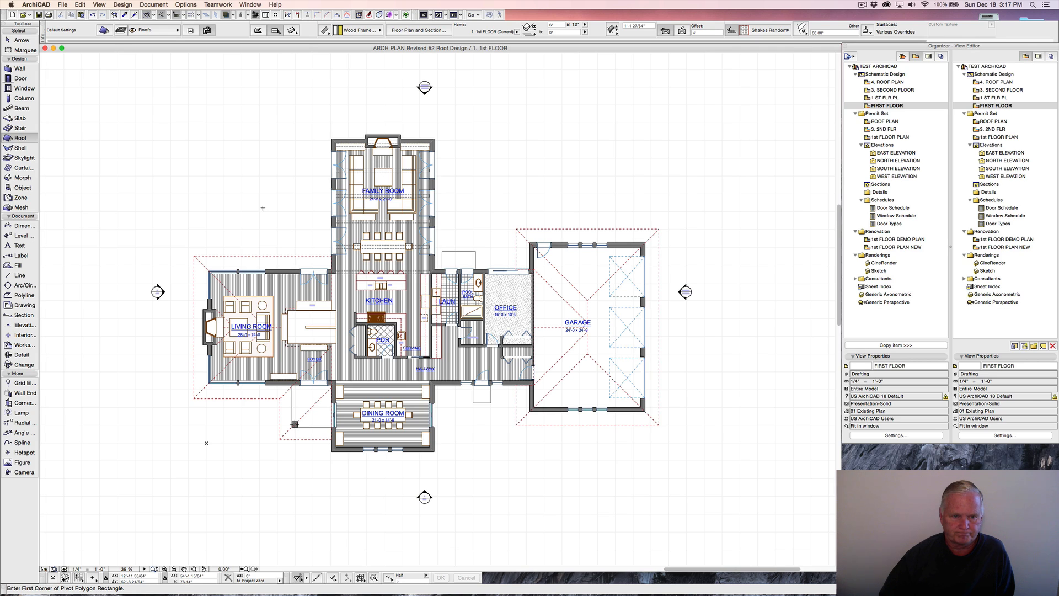
{"action": "left_click", "coordinate": [114, 15]}
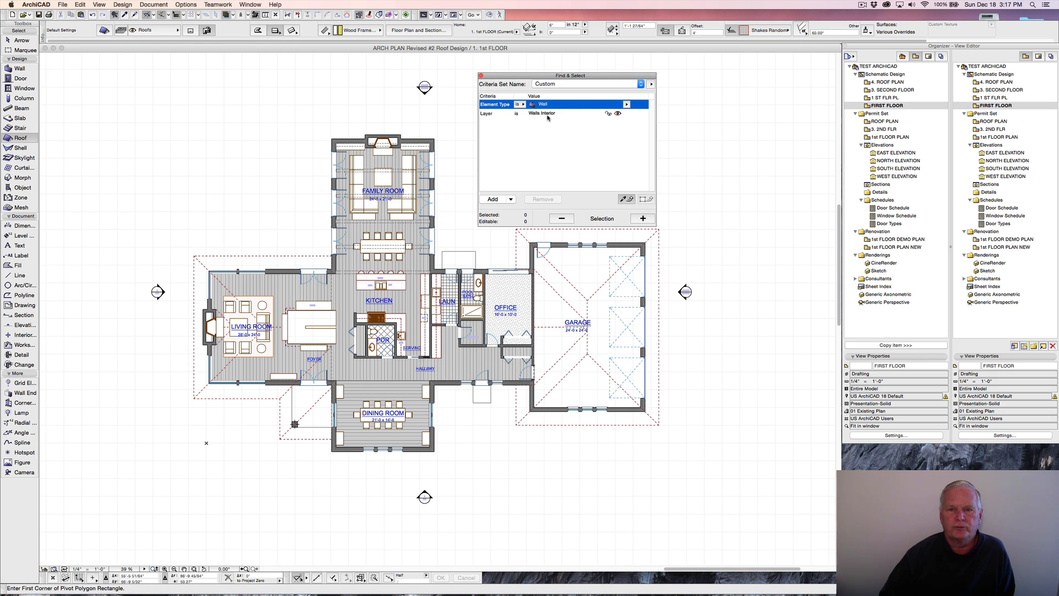
{"action": "left_click", "coordinate": [620, 114]}
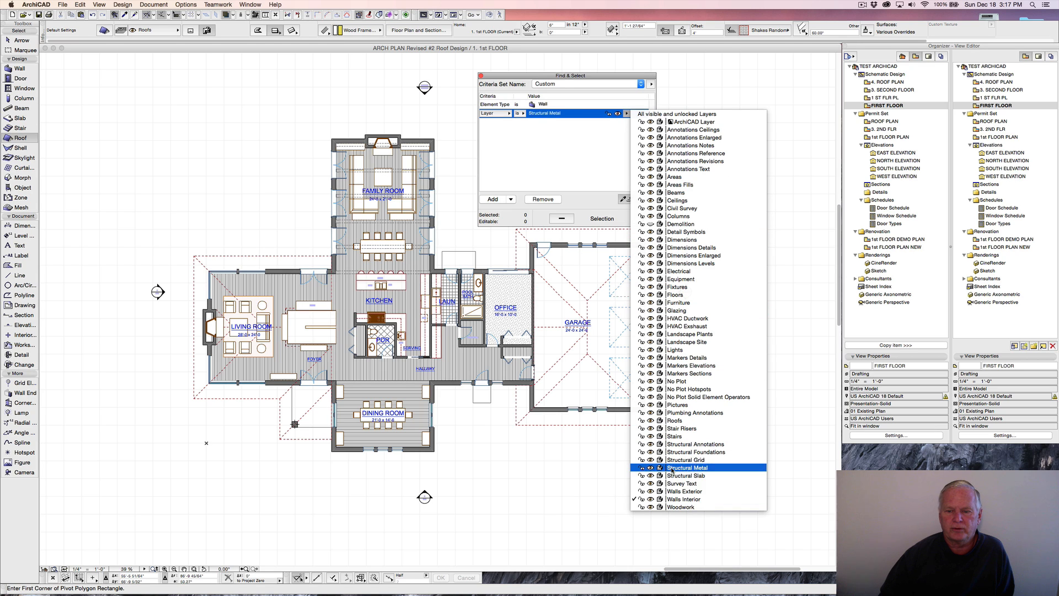
{"action": "left_click", "coordinate": [685, 491]}
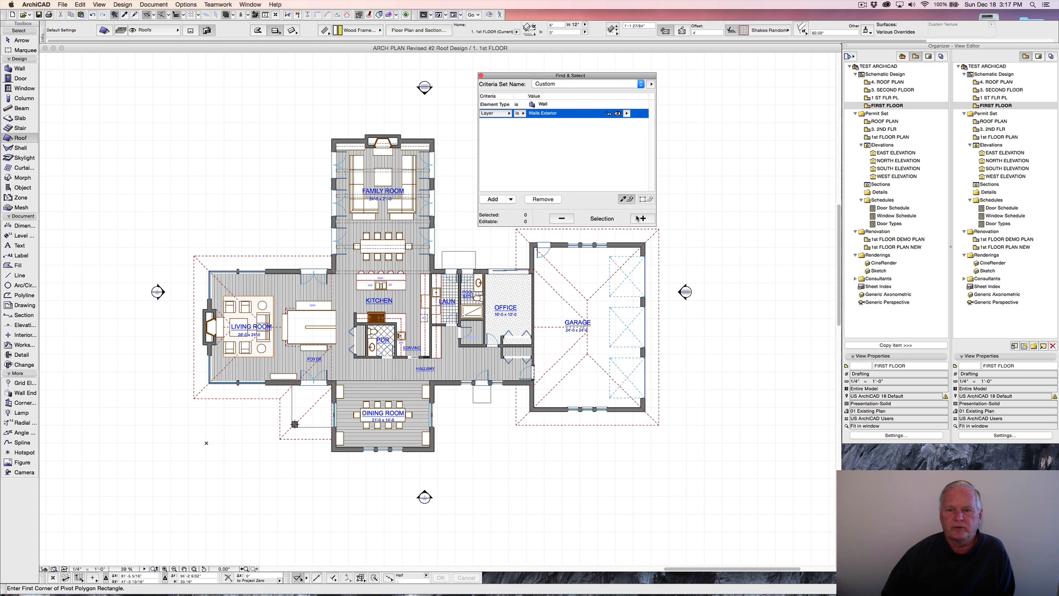
{"action": "left_click", "coordinate": [640, 218]}
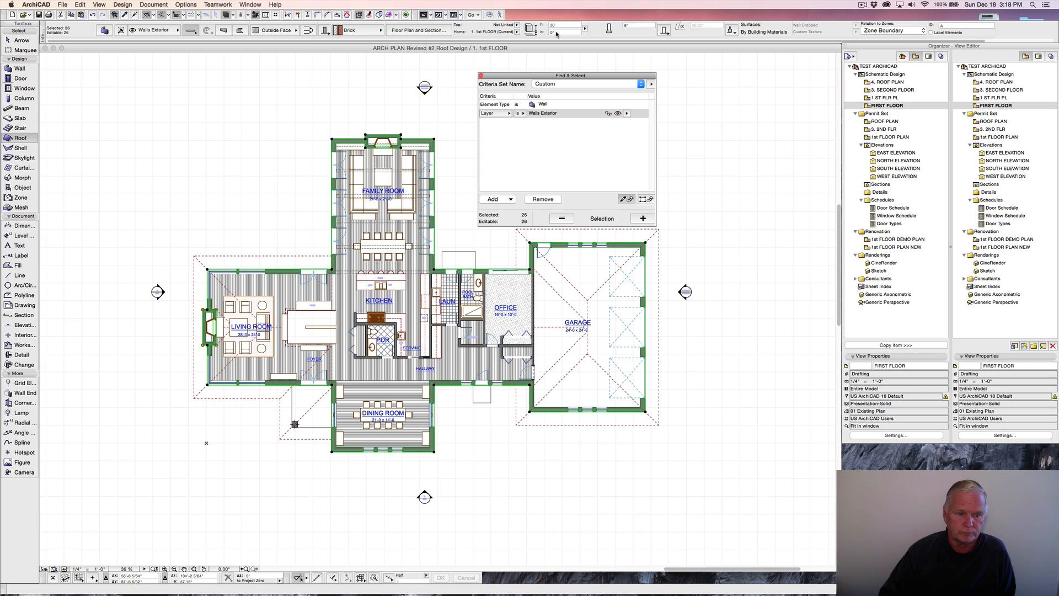
Set the base offset of the selected exterior walls to -1'-2 1/4" and clear the selection.
{"action": "left_click", "coordinate": [558, 32]}
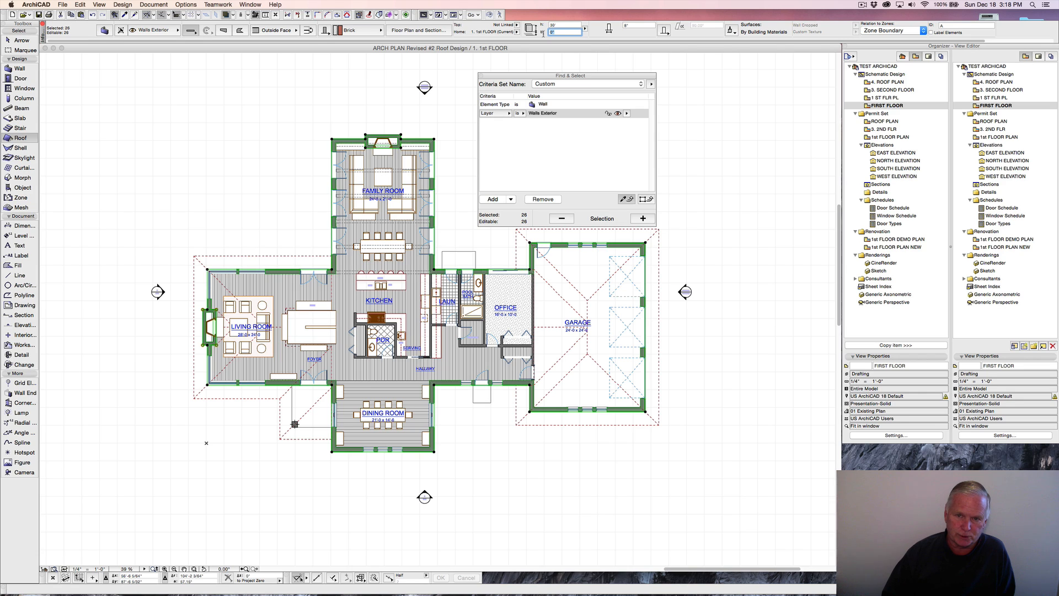
{"action": "type", "text": "-"}
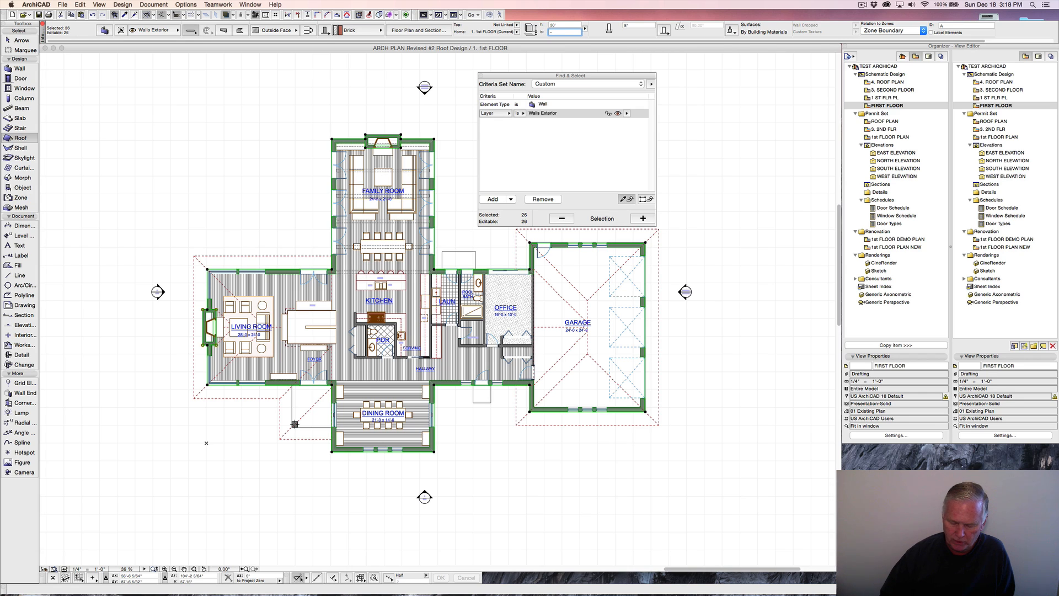
{"action": "type", "text": "1-2.25"}
{"action": "key", "text": "Return"}
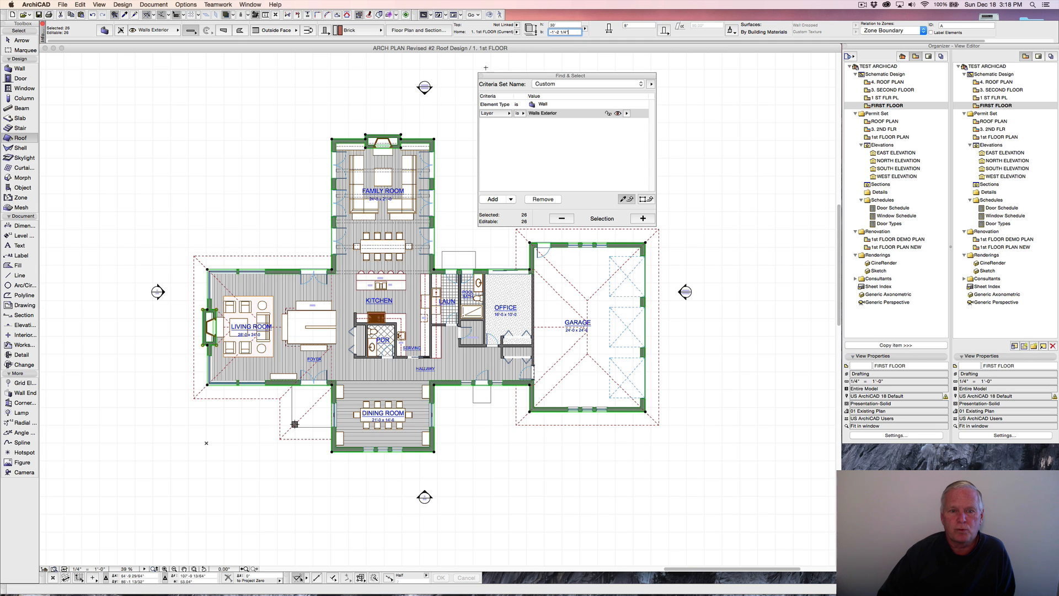
{"action": "key", "text": "Escape"}
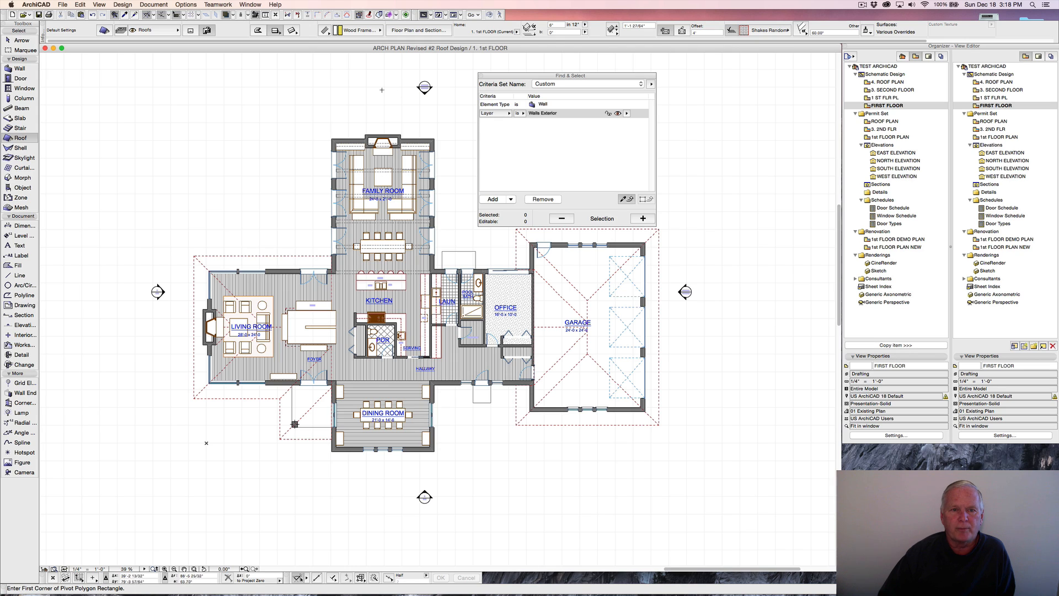
Reopen the South Elevation in a wider window and move the living room chimney's cap straight down onto the top of its brickwork.
{"action": "double_click", "coordinate": [886, 168]}
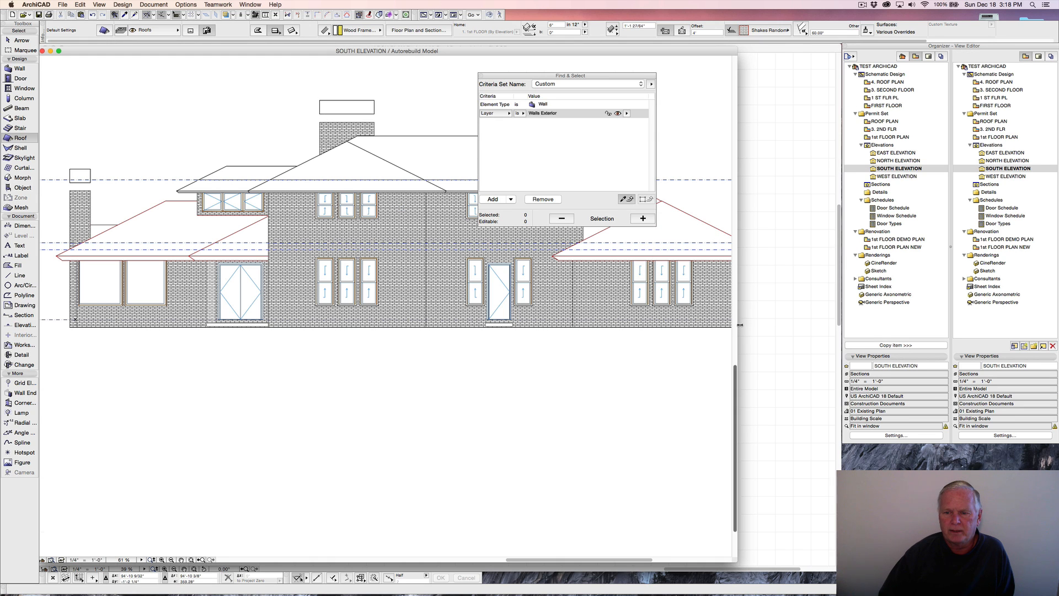
{"action": "left_click_drag", "start_coordinate": [735, 329], "coordinate": [817, 326]}
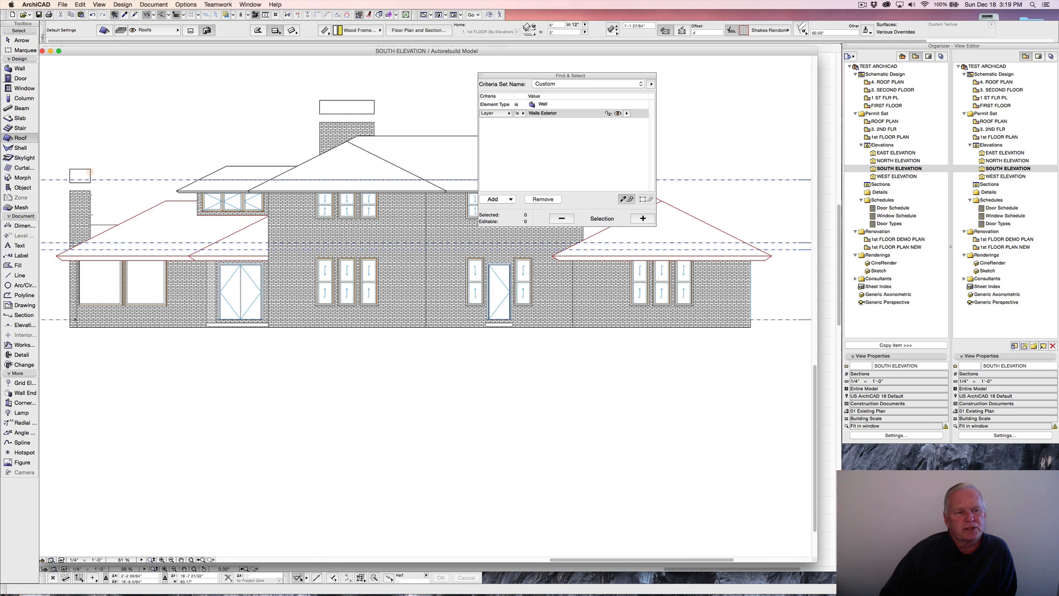
{"action": "left_click", "coordinate": [90, 172]}
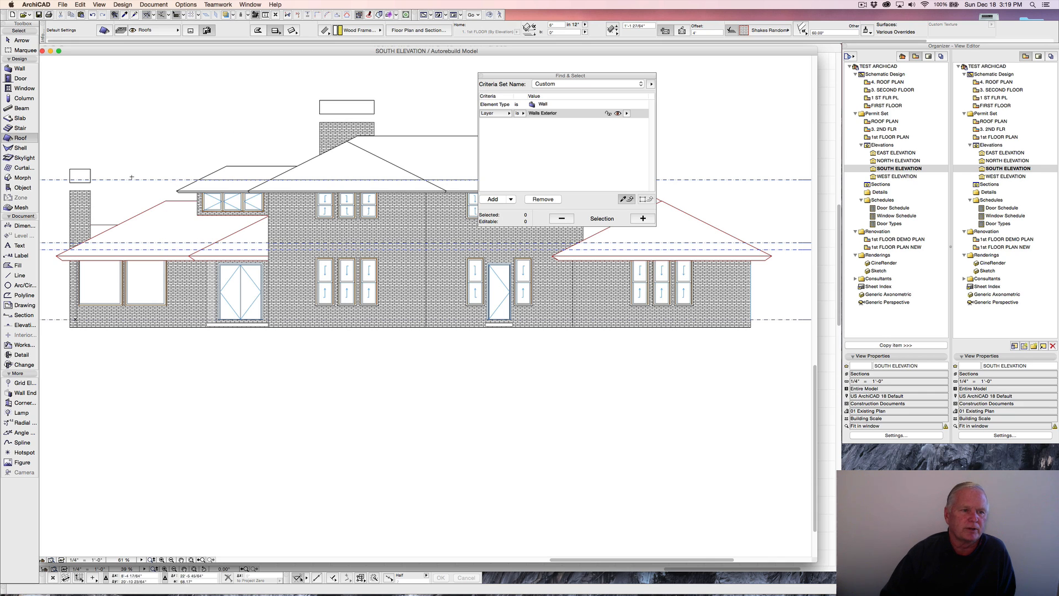
{"action": "left_click", "coordinate": [90, 176], "text": "shift"}
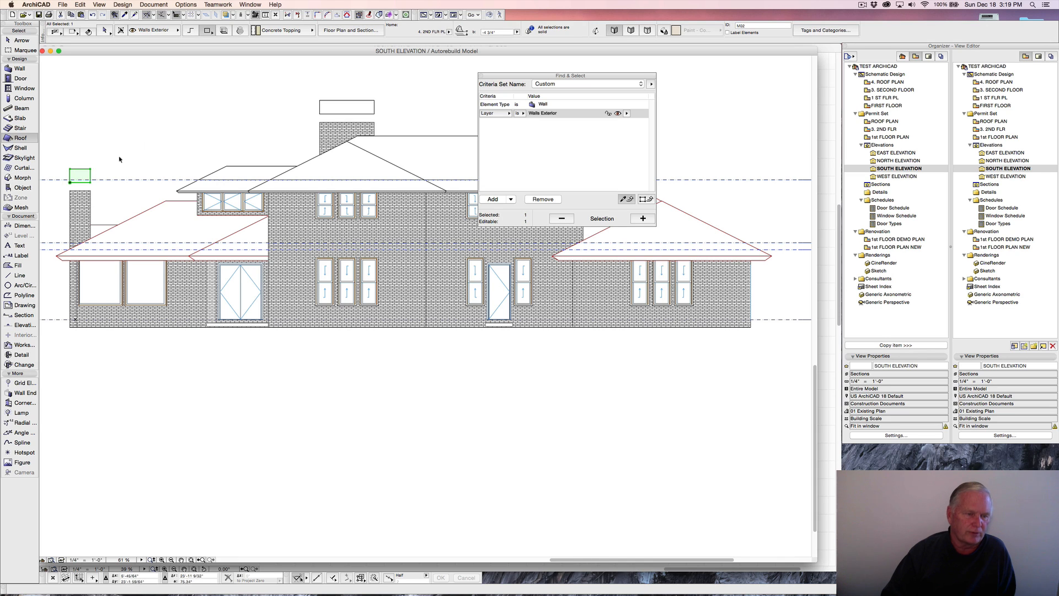
{"action": "key", "text": "super+d"}
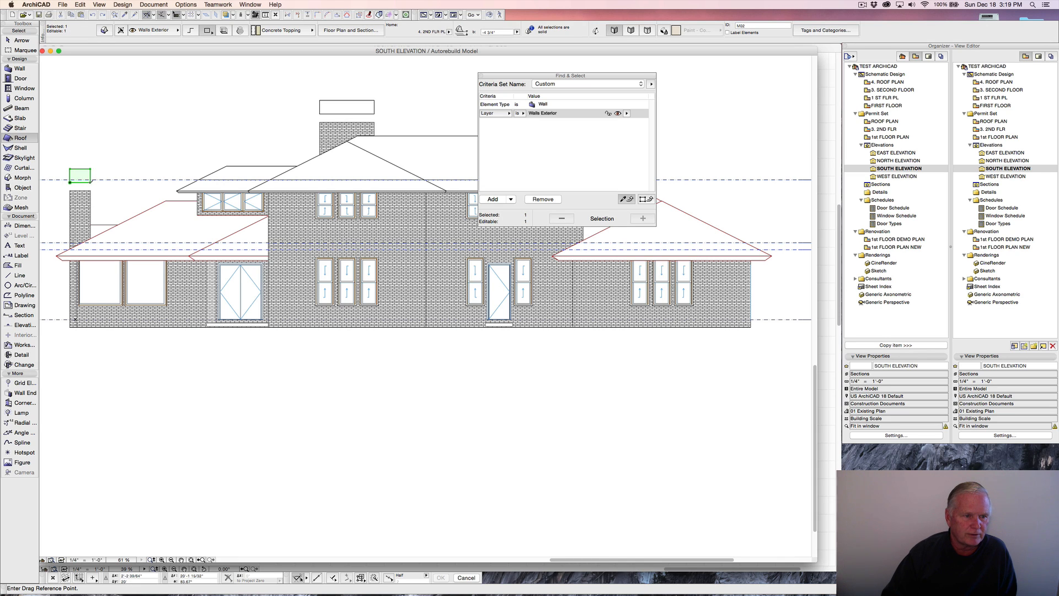
{"action": "left_click", "coordinate": [90, 182]}
{"action": "left_click", "coordinate": [90, 191]}
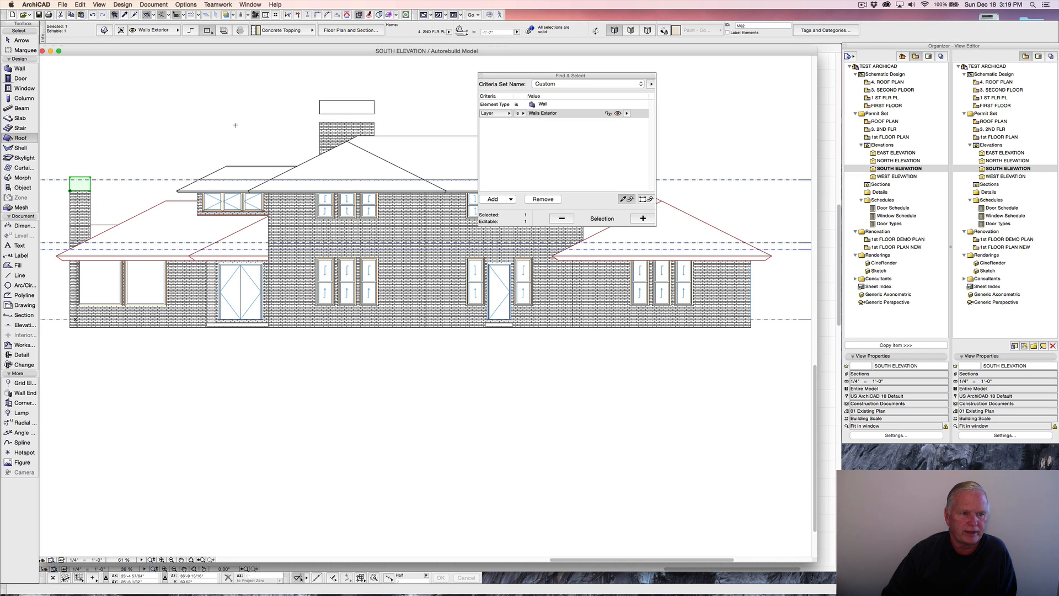
Move the main chimney's cap straight down onto the top of its brickwork and deselect it.
{"action": "left_click", "coordinate": [320, 107]}
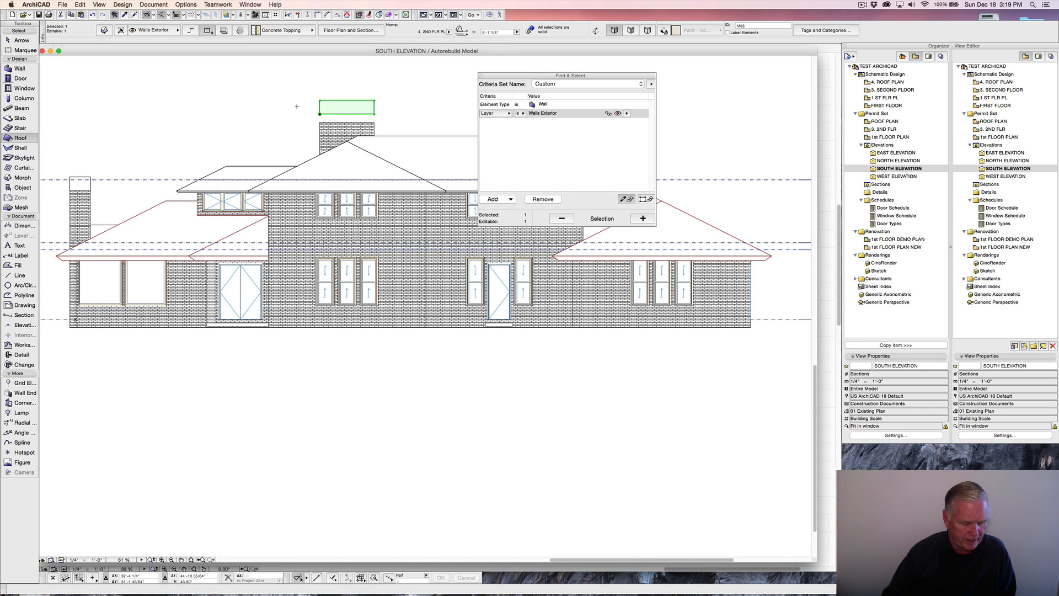
{"action": "key", "text": "super+d"}
{"action": "left_click", "coordinate": [320, 114]}
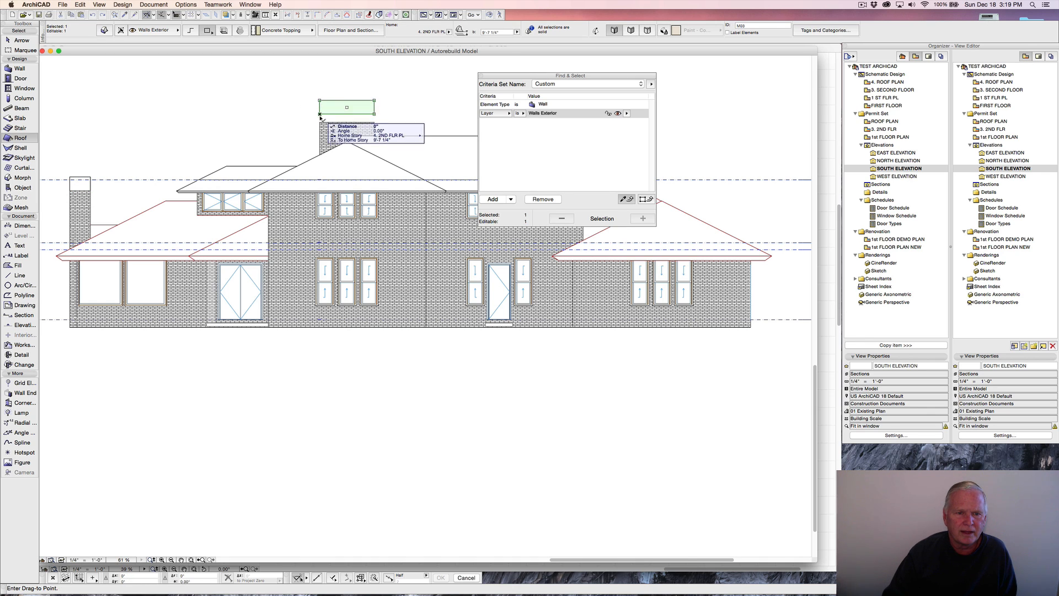
{"action": "left_click", "coordinate": [321, 123]}
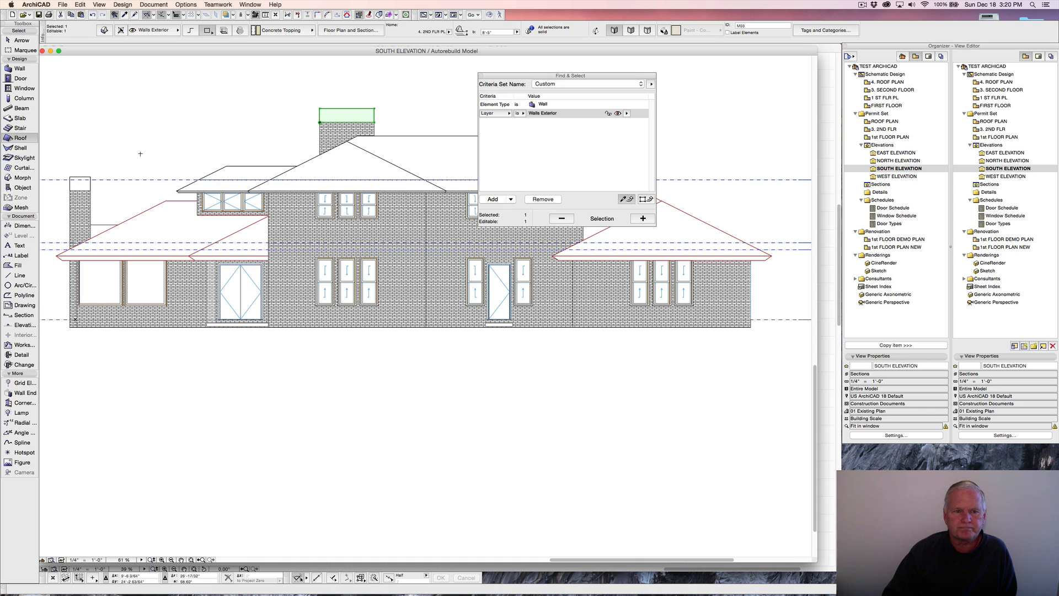
{"action": "key", "text": "Escape"}
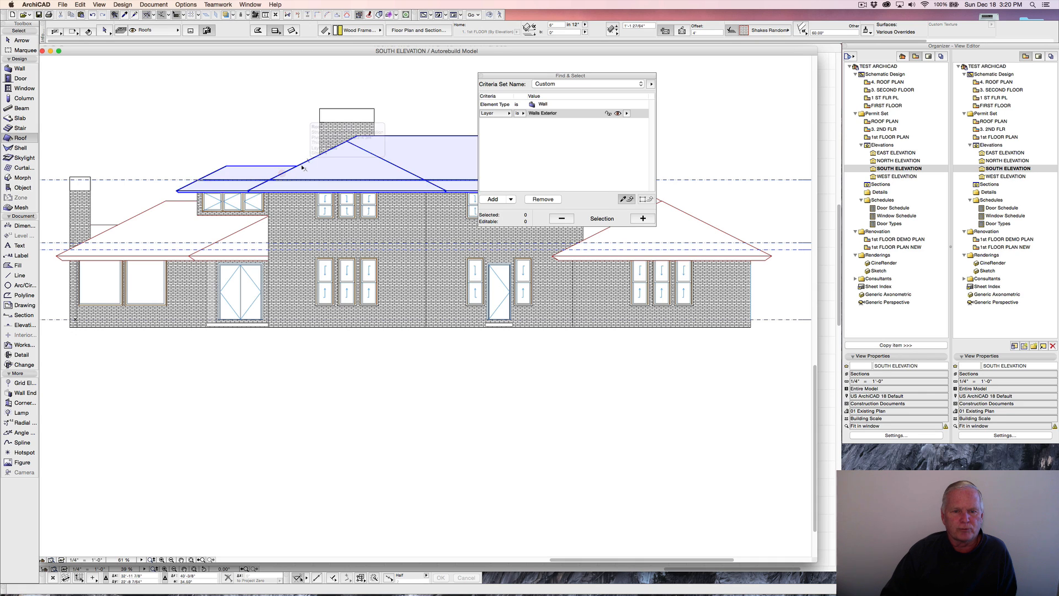
Close Find & Select, set the upper hip roof's pivot line elevation to 1', and clear the selection.
{"action": "left_click", "coordinate": [319, 171]}
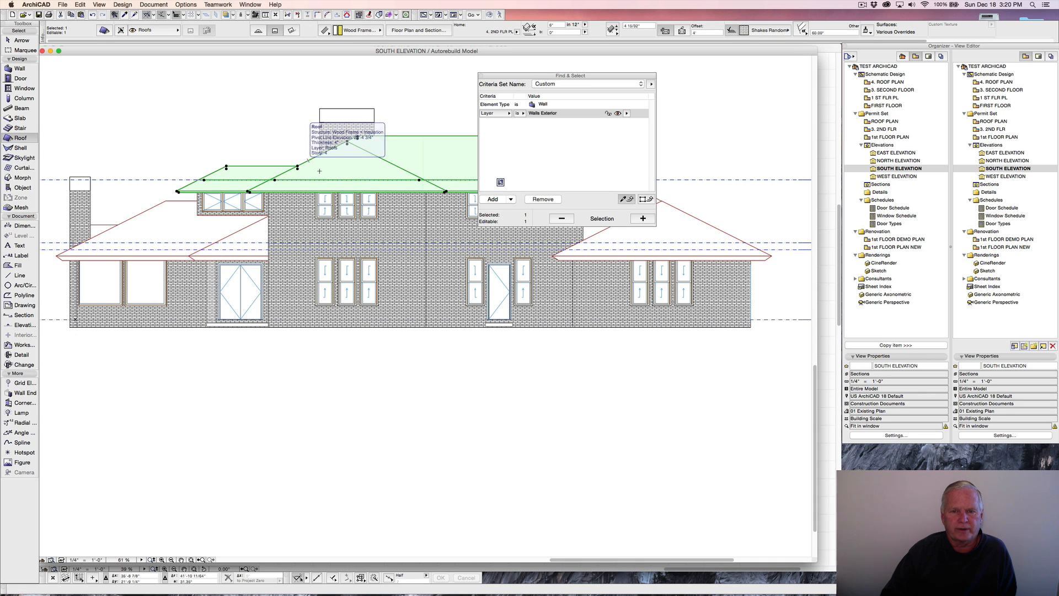
{"action": "left_click", "coordinate": [481, 75]}
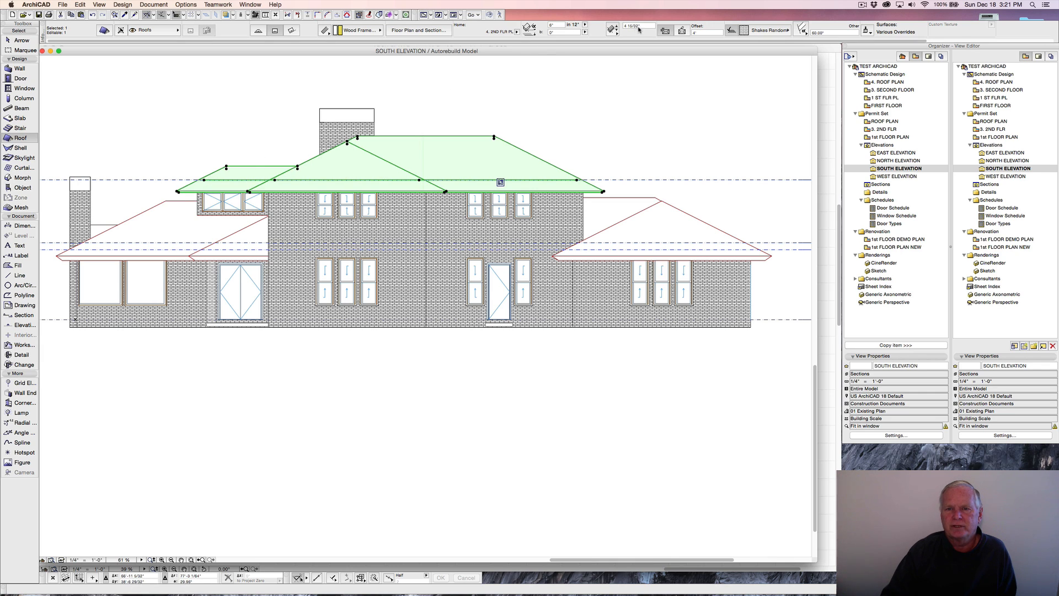
{"action": "left_click", "coordinate": [614, 30]}
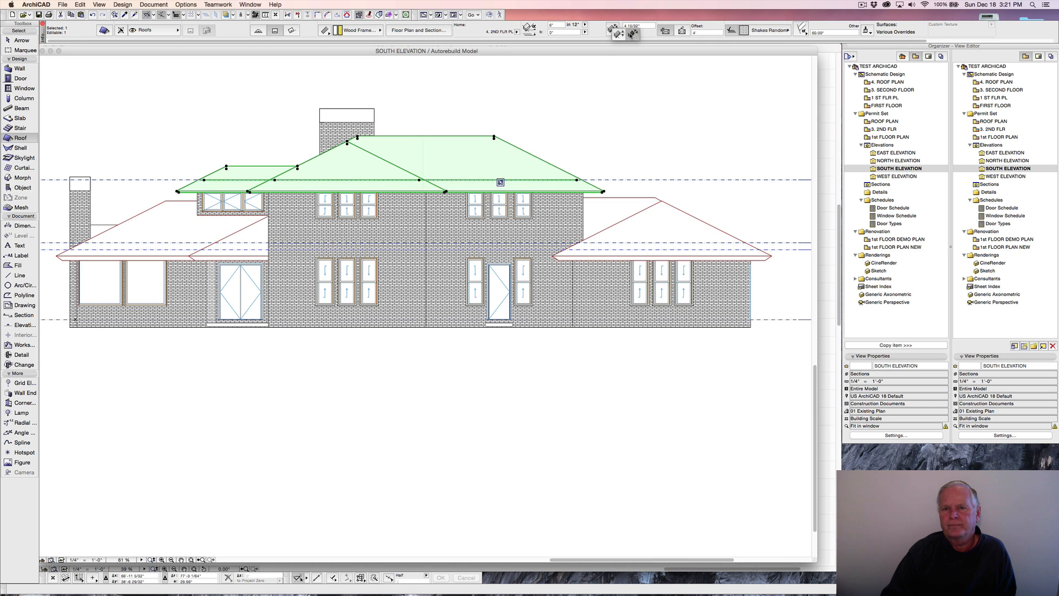
{"action": "left_click", "coordinate": [634, 34]}
{"action": "left_click", "coordinate": [624, 29]}
{"action": "type", "text": "4"}
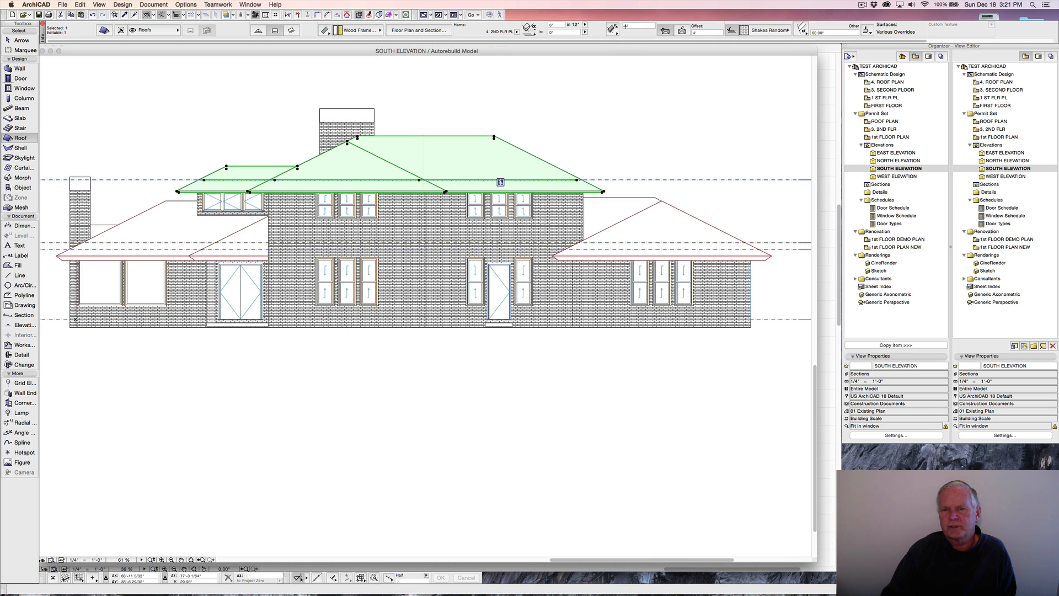
{"action": "left_click", "coordinate": [636, 25]}
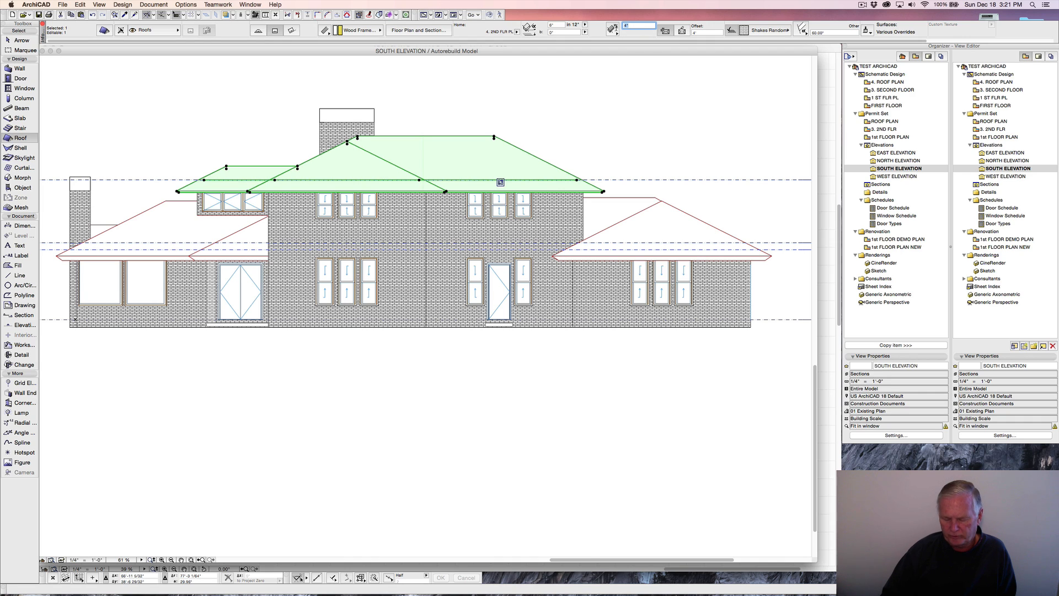
{"action": "type", "text": "1'"}
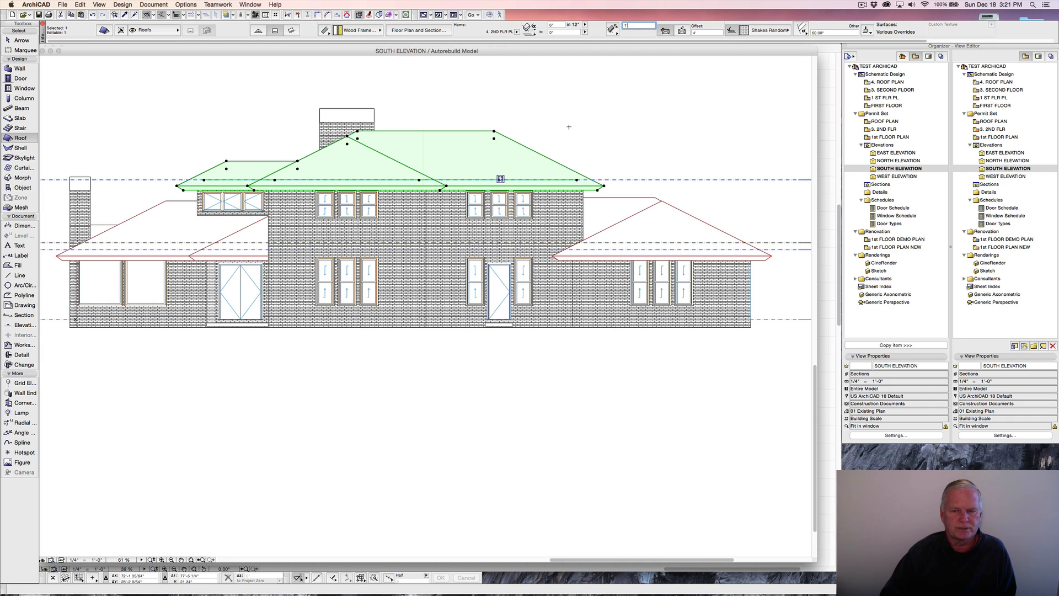
{"action": "key", "text": "Escape"}
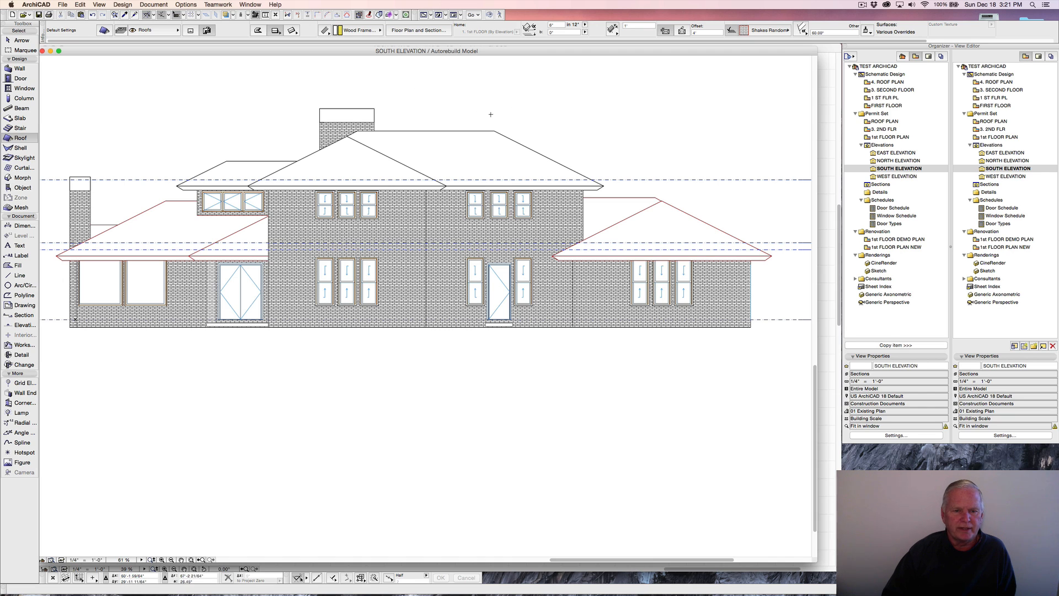
{"action": "scroll", "coordinate": [491, 114], "scroll_direction": "down", "scroll_amount": 2}
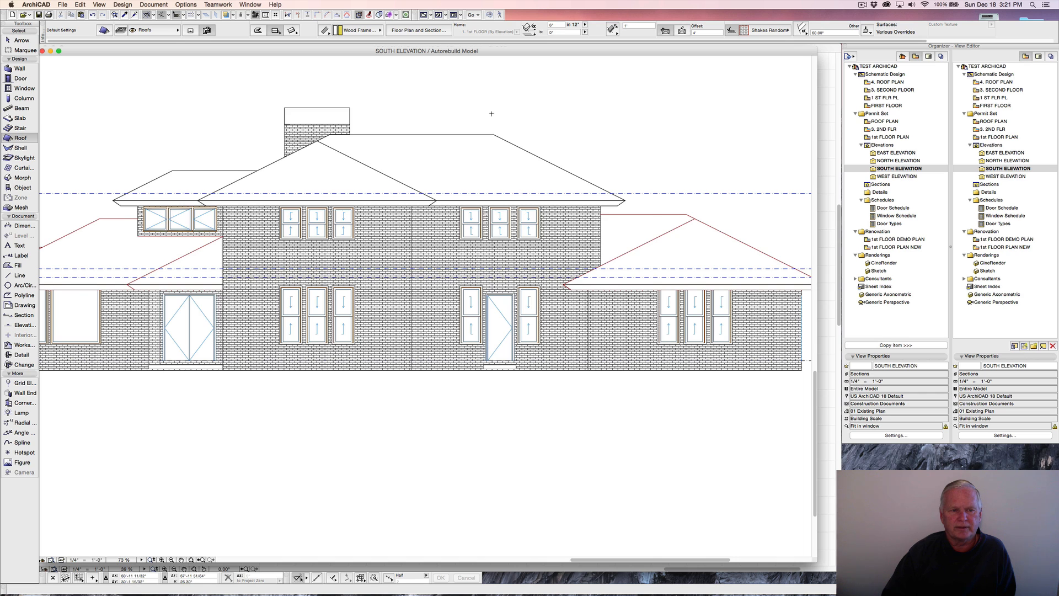
{"action": "scroll", "coordinate": [484, 113], "scroll_direction": "up", "scroll_amount": 2}
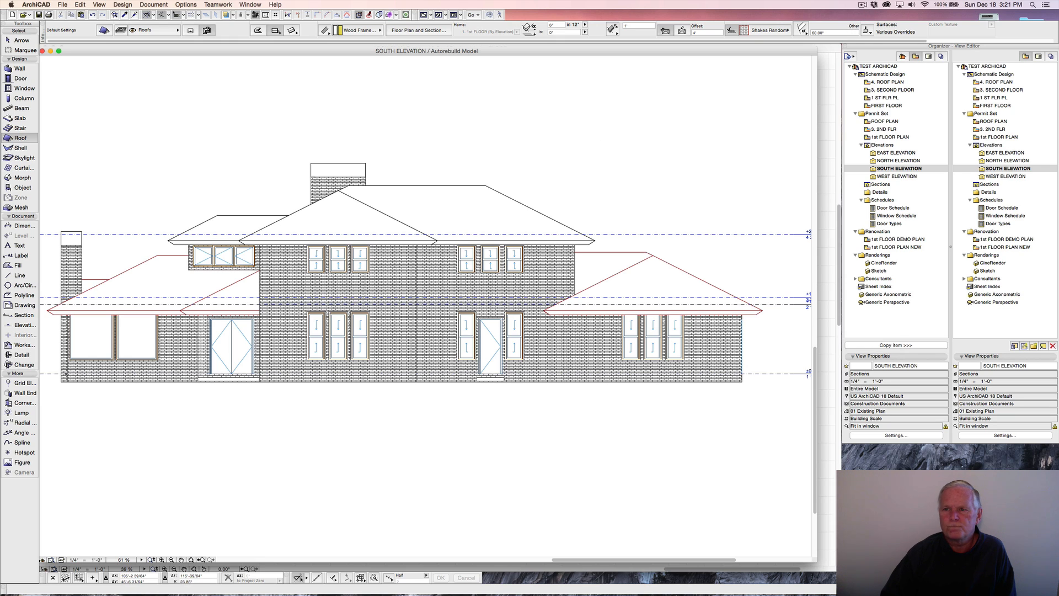
{"action": "left_click", "coordinate": [863, 6]}
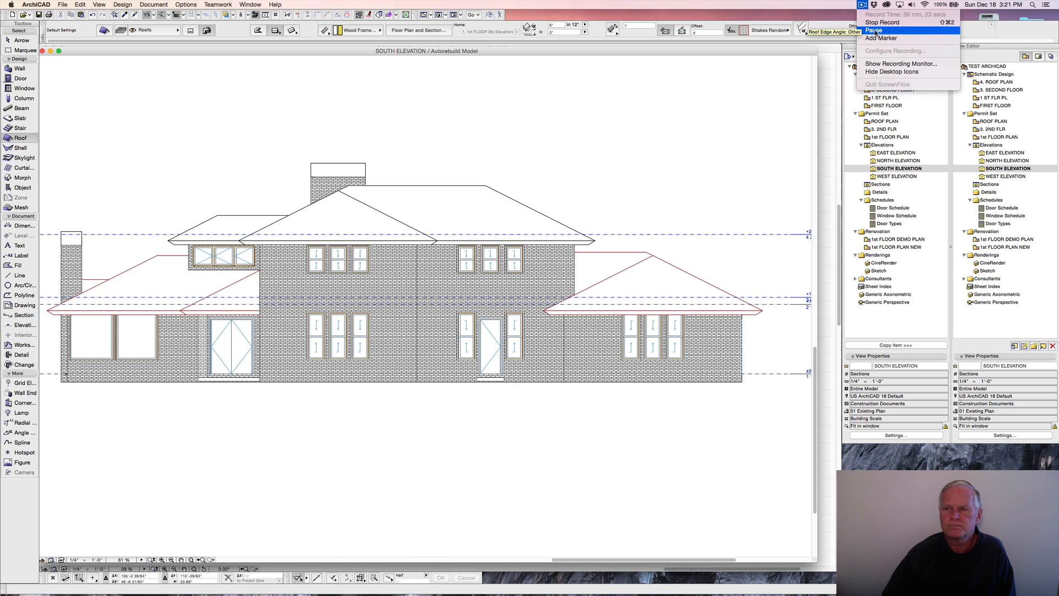
{"action": "left_click", "coordinate": [874, 30]}
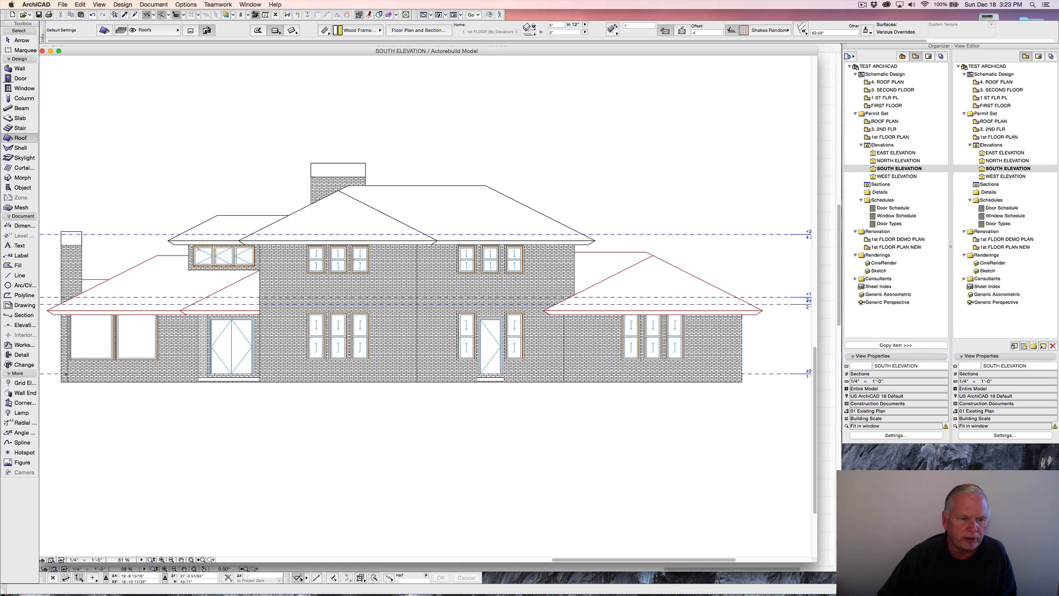
{"action": "left_click", "coordinate": [205, 252]}
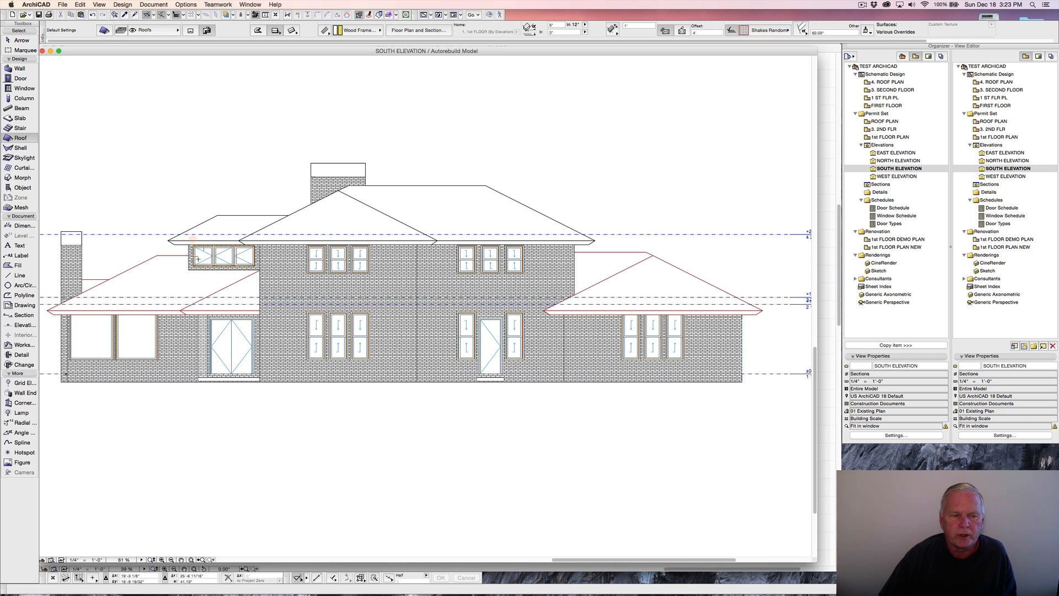
{"action": "left_click", "coordinate": [195, 279]}
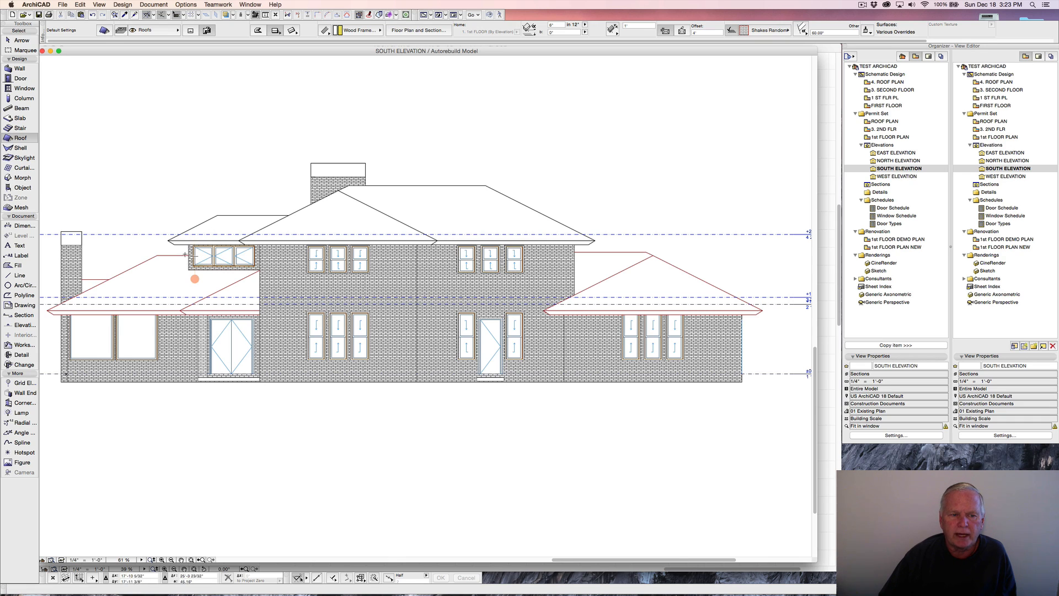
{"action": "left_click", "coordinate": [187, 231]}
{"action": "scroll", "coordinate": [606, 272], "scroll_direction": "up", "scroll_amount": 2}
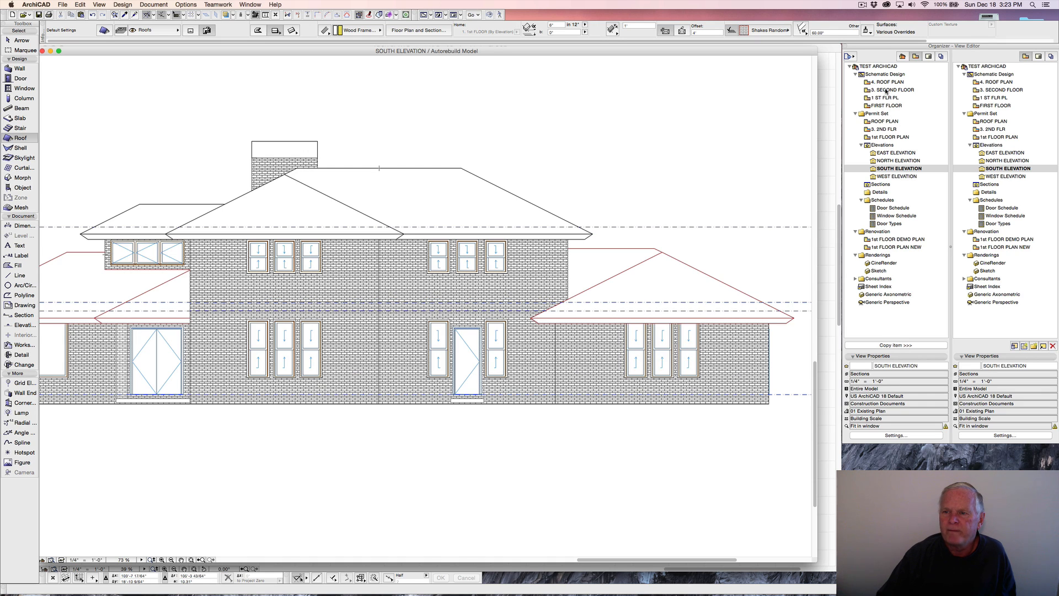
Open the Permit Set's 3. 2ND FLR plan and select the three exterior walls enclosing the projecting stairwell.
{"action": "double_click", "coordinate": [887, 90]}
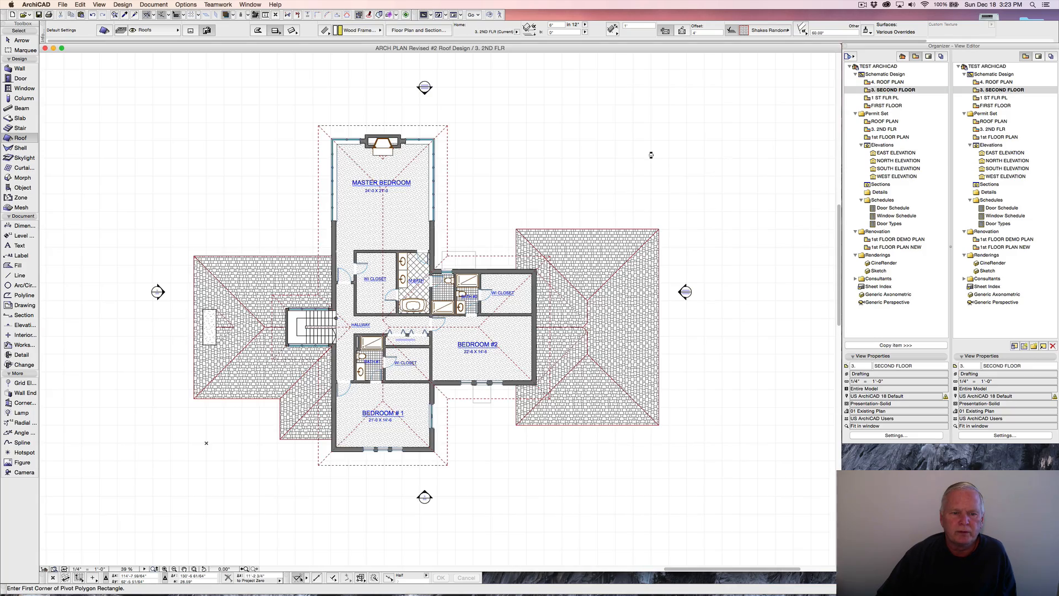
{"action": "scroll", "coordinate": [245, 362], "scroll_direction": "up", "scroll_amount": 5}
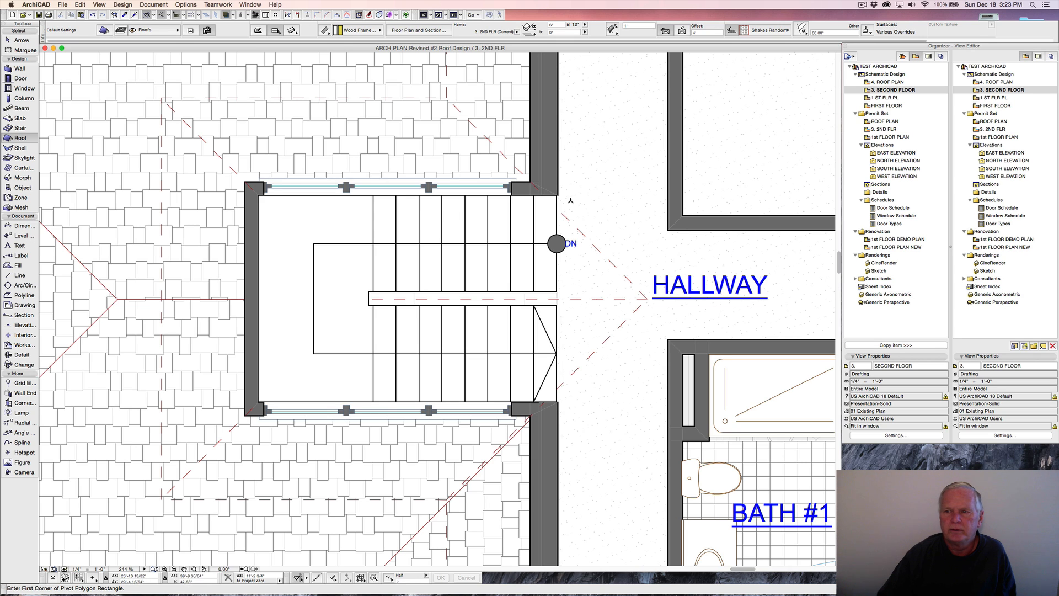
{"action": "double_click", "coordinate": [884, 130]}
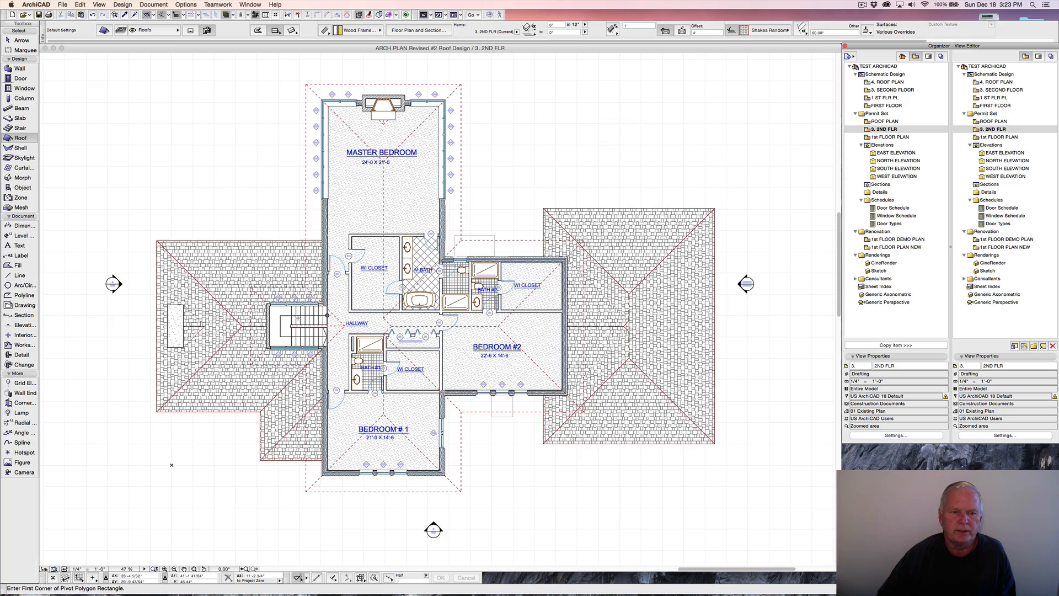
{"action": "scroll", "coordinate": [377, 290], "scroll_direction": "up", "scroll_amount": 8}
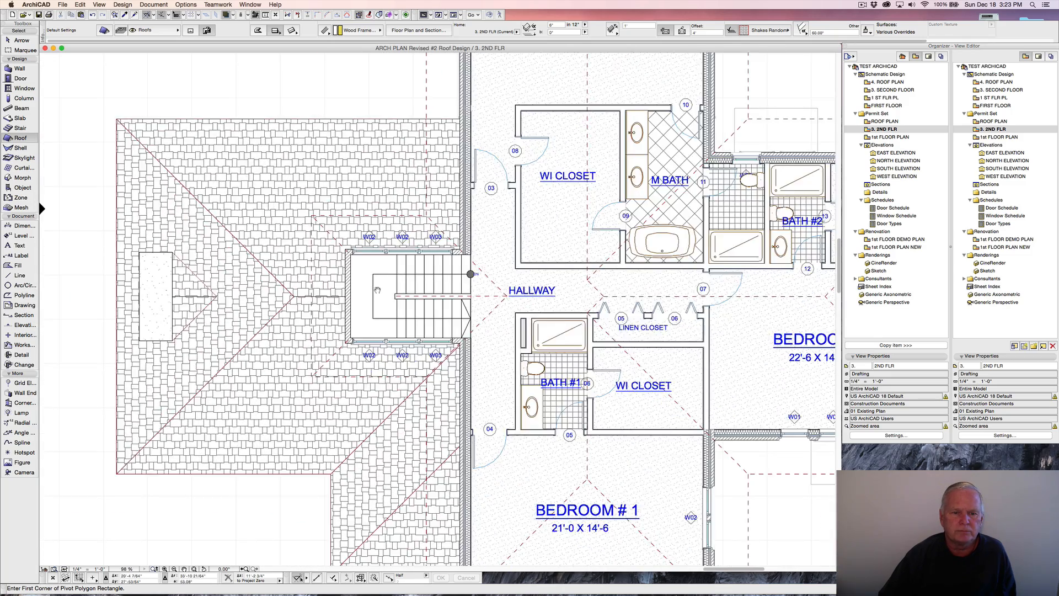
{"action": "scroll", "coordinate": [377, 289], "scroll_direction": "up", "scroll_amount": 4}
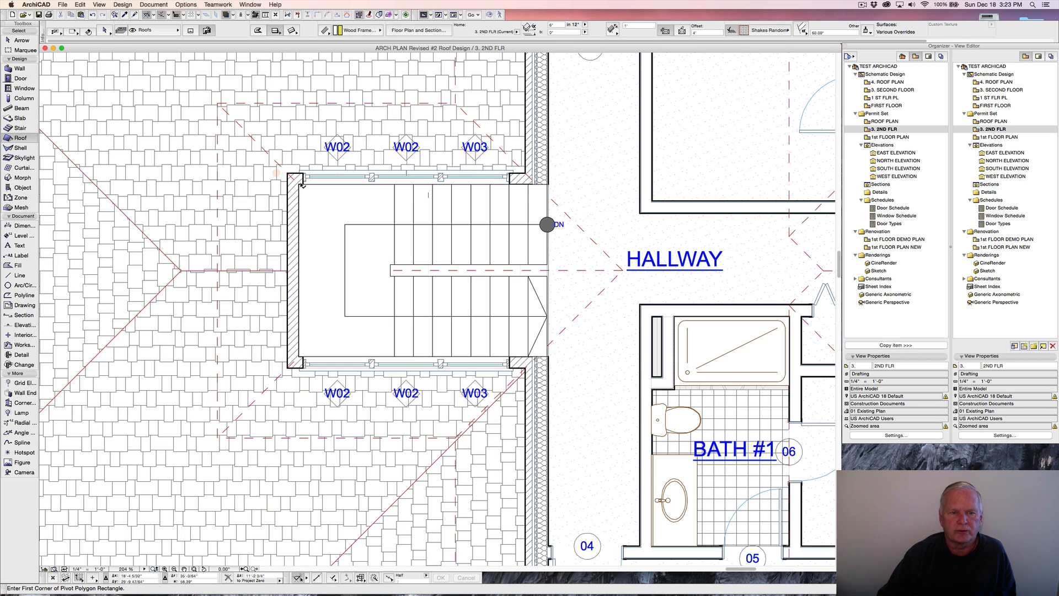
{"action": "left_click", "coordinate": [302, 180], "text": "shift"}
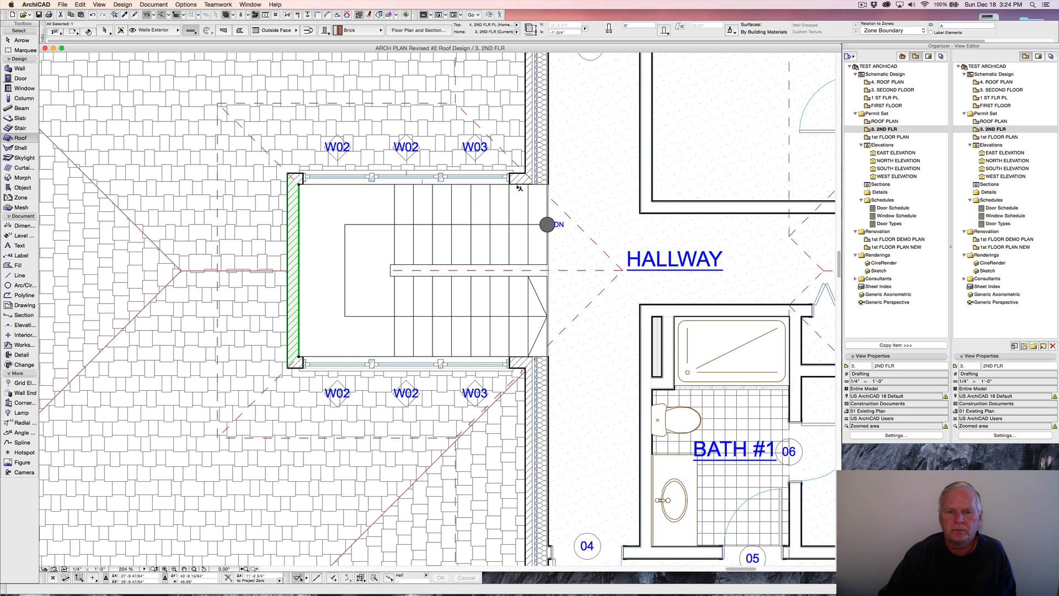
{"action": "left_click", "coordinate": [520, 191], "text": "shift"}
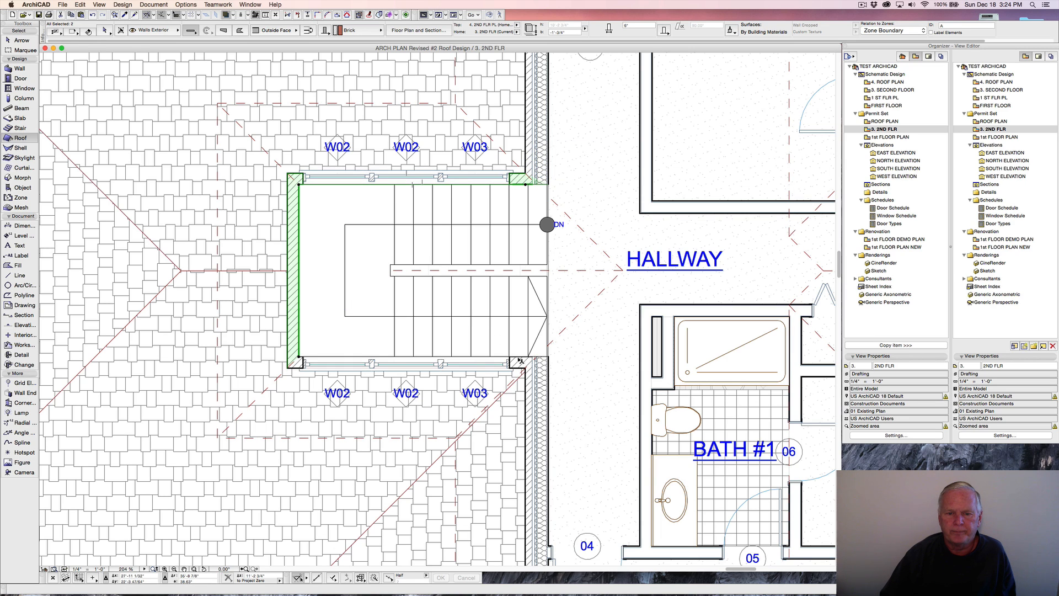
{"action": "left_click", "coordinate": [447, 357], "text": "shift"}
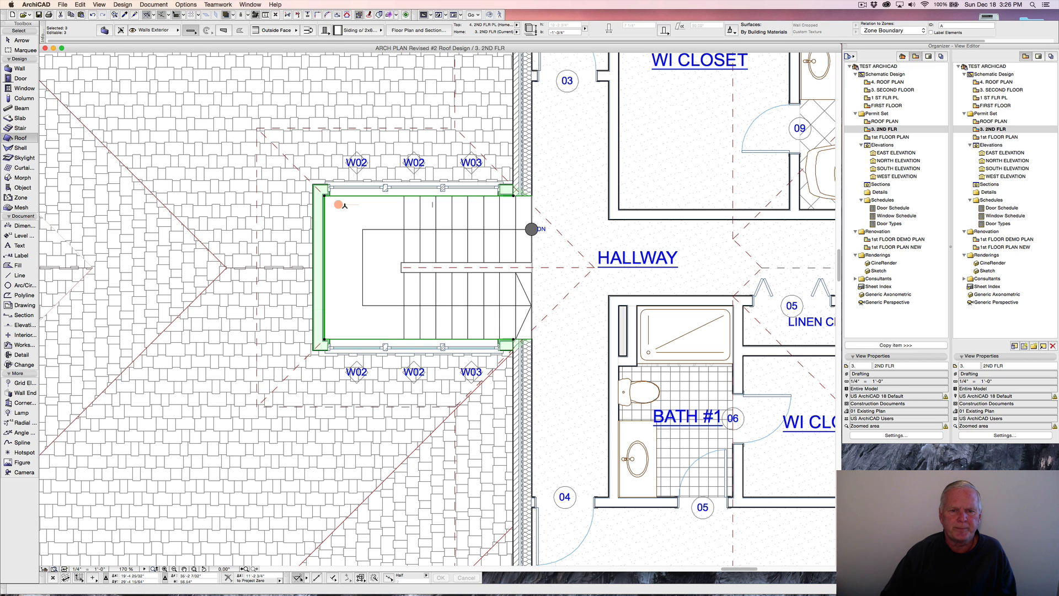
Assign the Stucco o/ 2x6 Wd.Studs composite to the three selected stairwell walls.
{"action": "scroll", "coordinate": [308, 119], "scroll_direction": "up", "scroll_amount": 2}
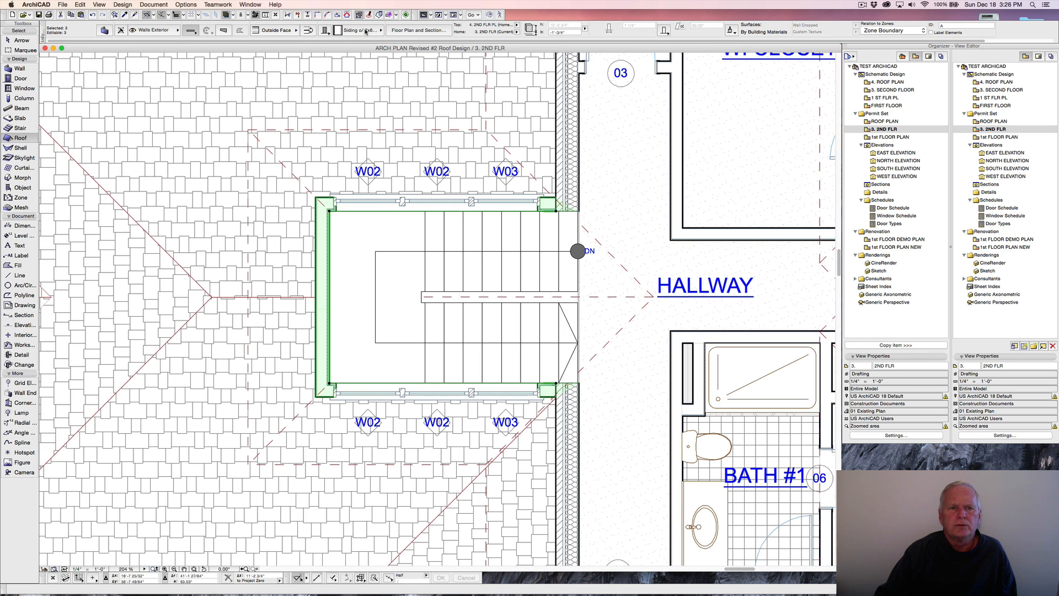
{"action": "left_click", "coordinate": [366, 32]}
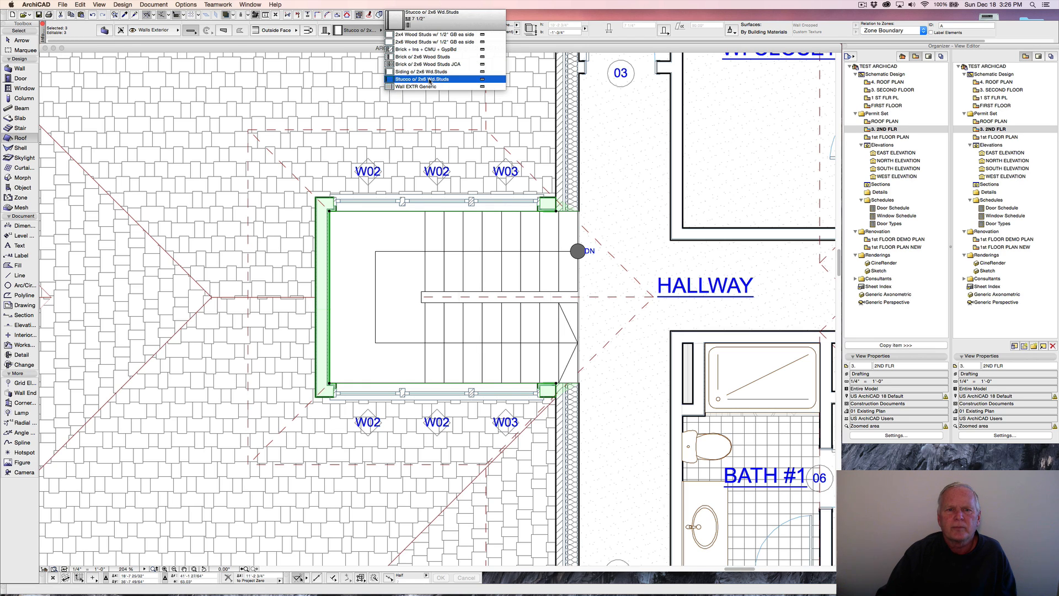
{"action": "left_click", "coordinate": [430, 81]}
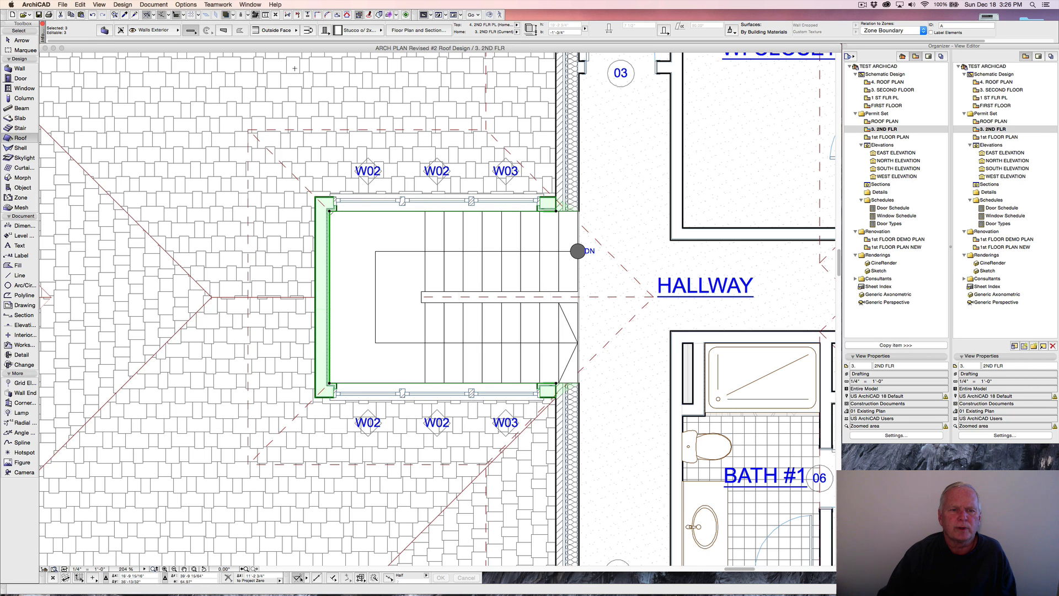
Duplicate the Stucco o/ 2x6 Wd.Studs composite structure under the name "Stucco o/ 2x6 Wd.Studs JCA".
{"action": "left_click", "coordinate": [189, 5]}
{"action": "mouse_move", "coordinate": [197, 17]}
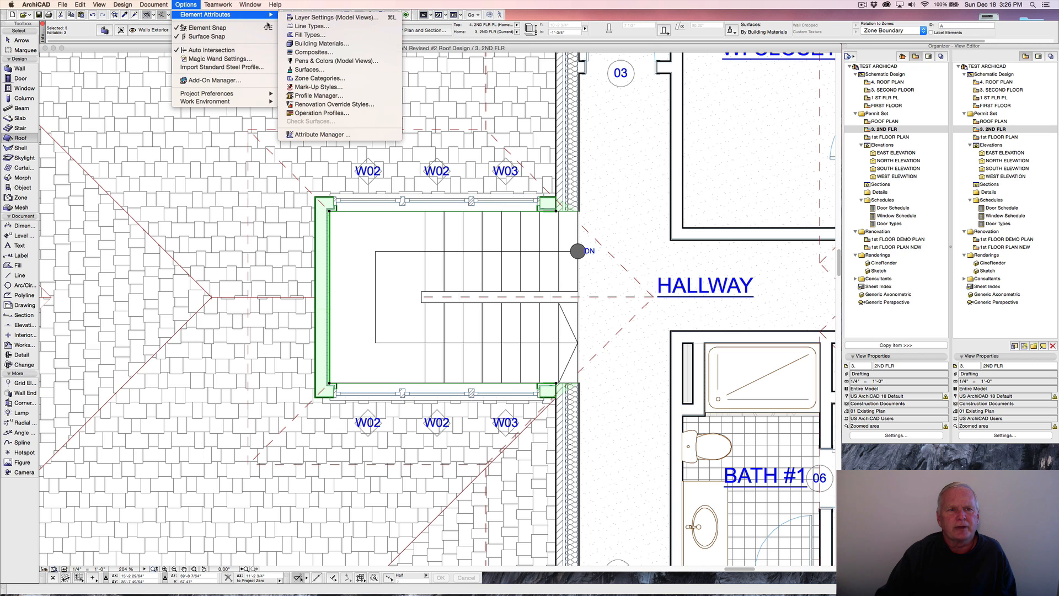
{"action": "left_click", "coordinate": [313, 52]}
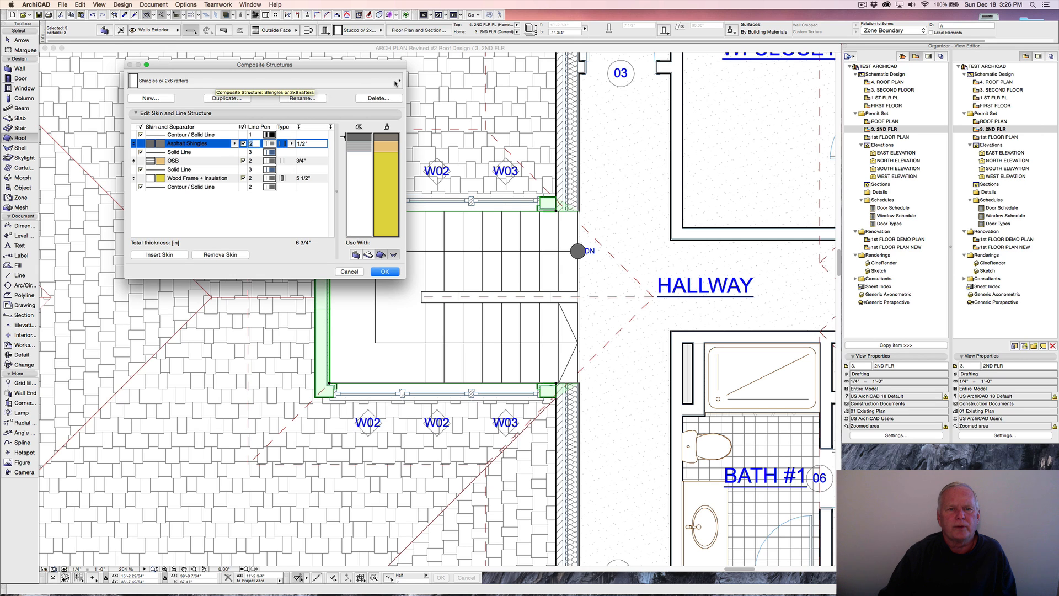
{"action": "left_click", "coordinate": [396, 83]}
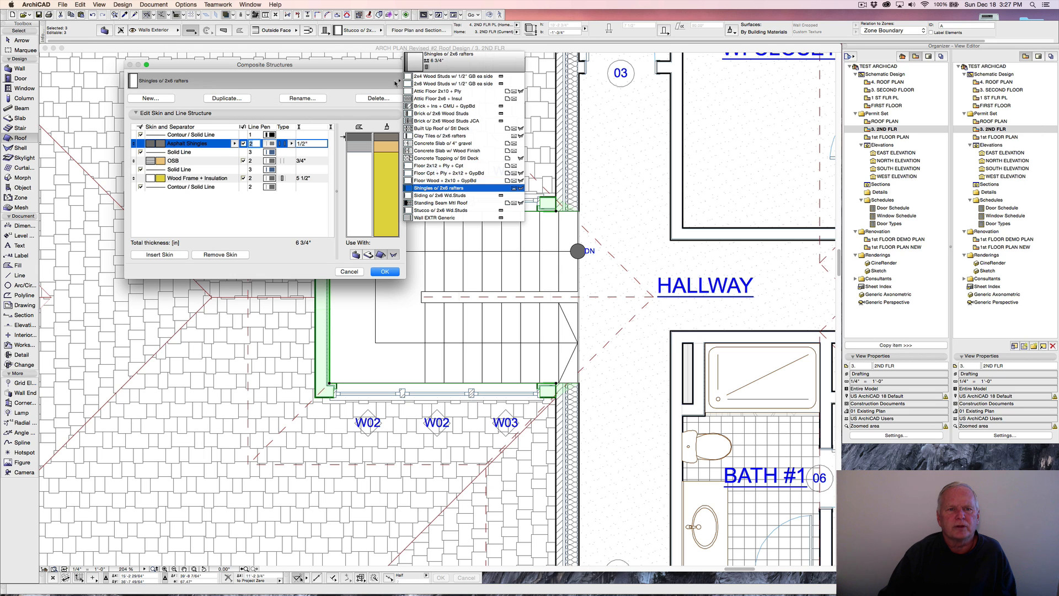
{"action": "left_click", "coordinate": [436, 210]}
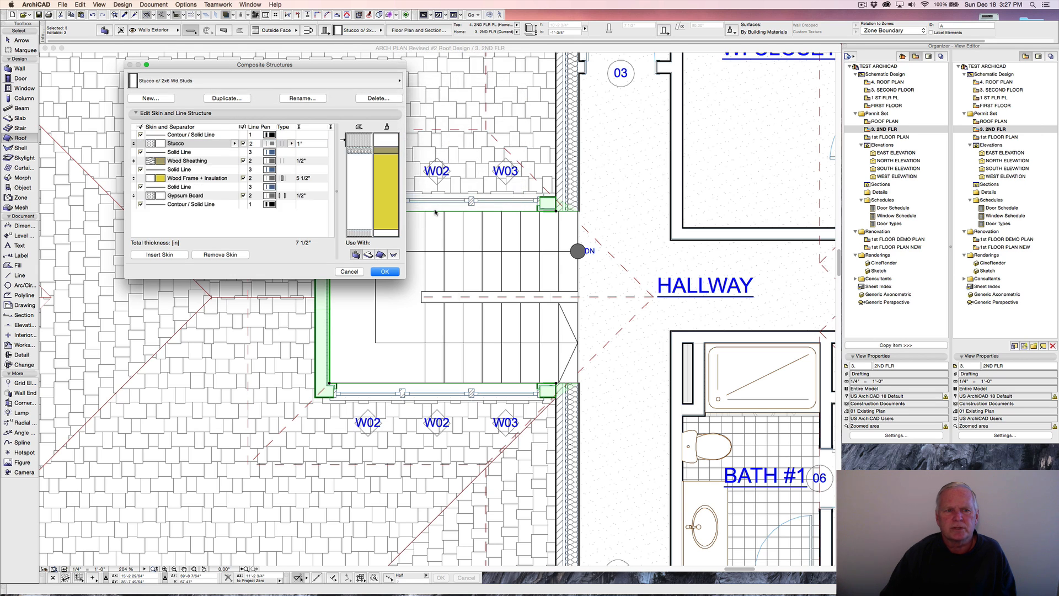
{"action": "left_click", "coordinate": [234, 99]}
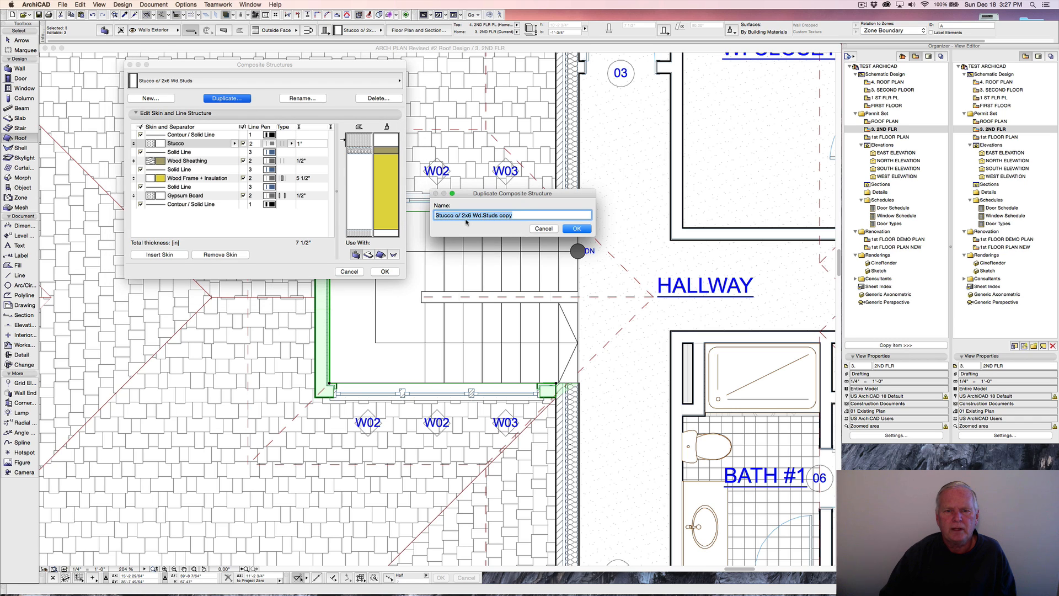
{"action": "left_click", "coordinate": [500, 215]}
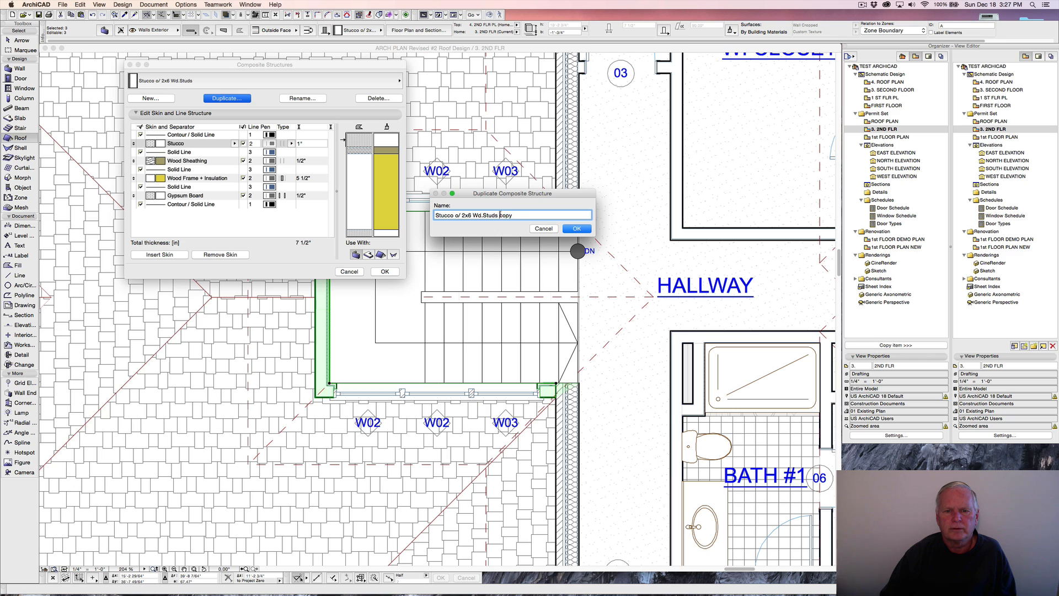
{"action": "double_click", "coordinate": [500, 215]}
{"action": "type", "text": "J"}
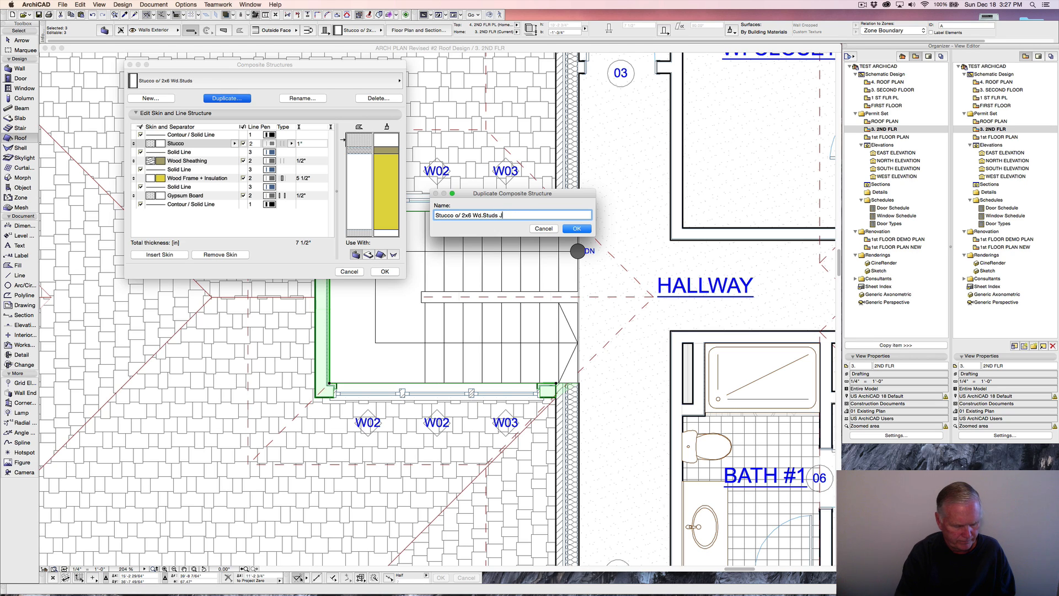
{"action": "type", "text": "CA"}
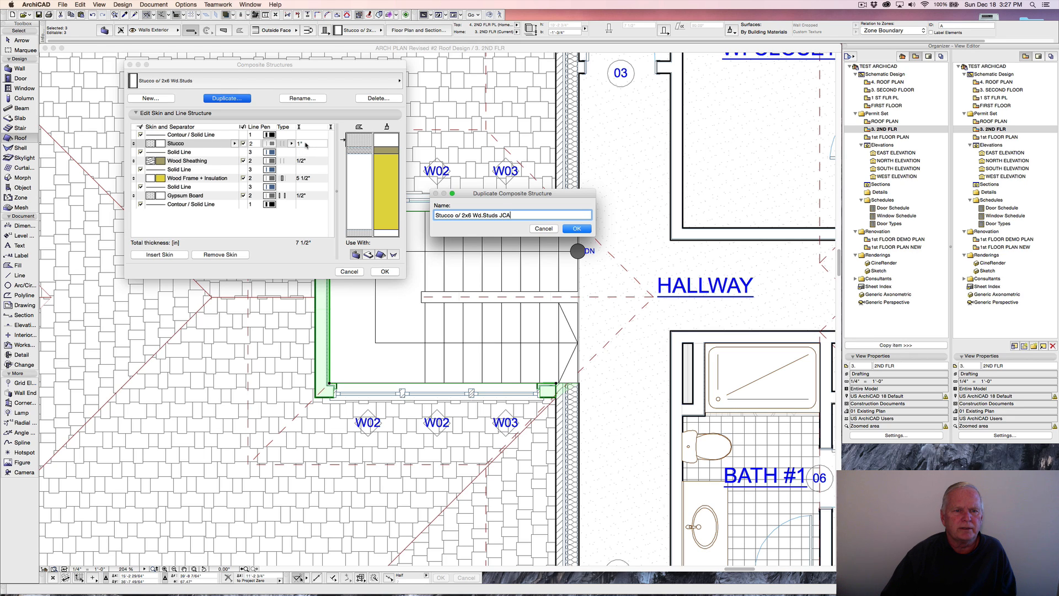
{"action": "left_click", "coordinate": [575, 228]}
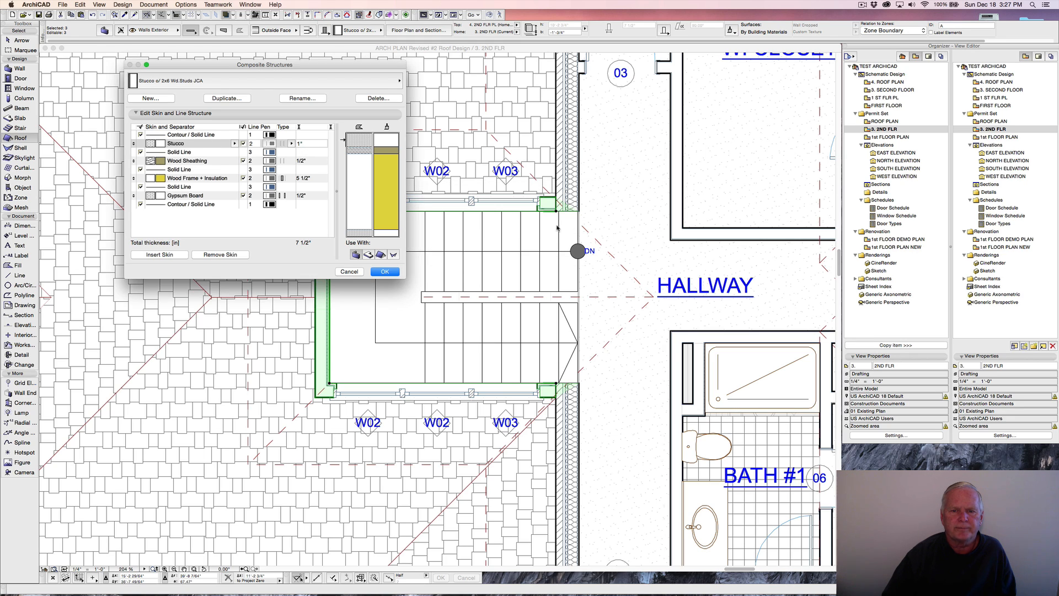
Set the new composite's stucco skin to 7/8" thick, change its wood frame skin to Wood Frame + Insulation Graphic, and save it.
{"action": "left_click", "coordinate": [305, 144]}
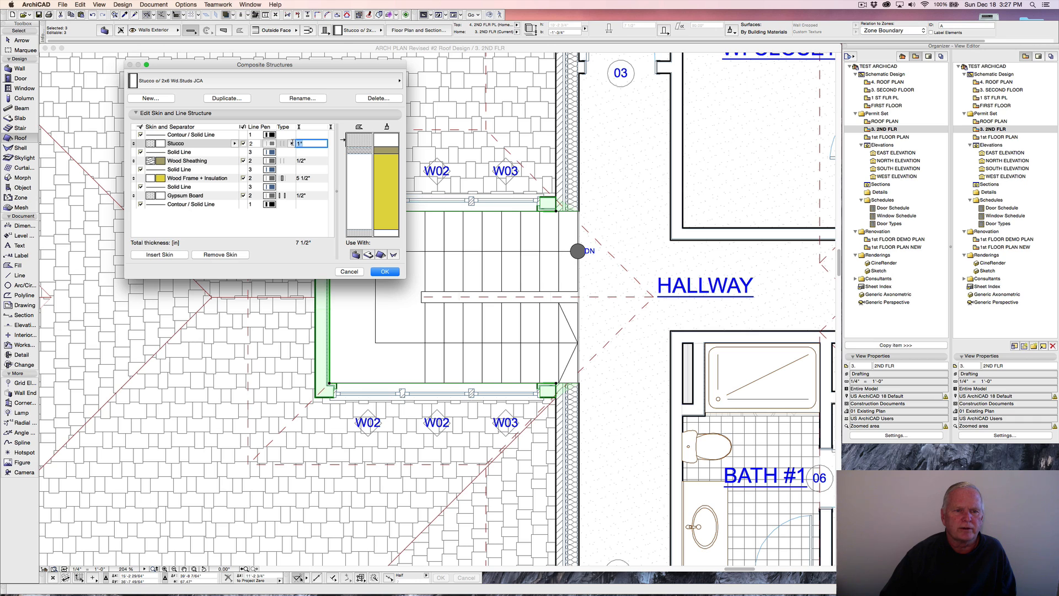
{"action": "type", "text": "7/8\""}
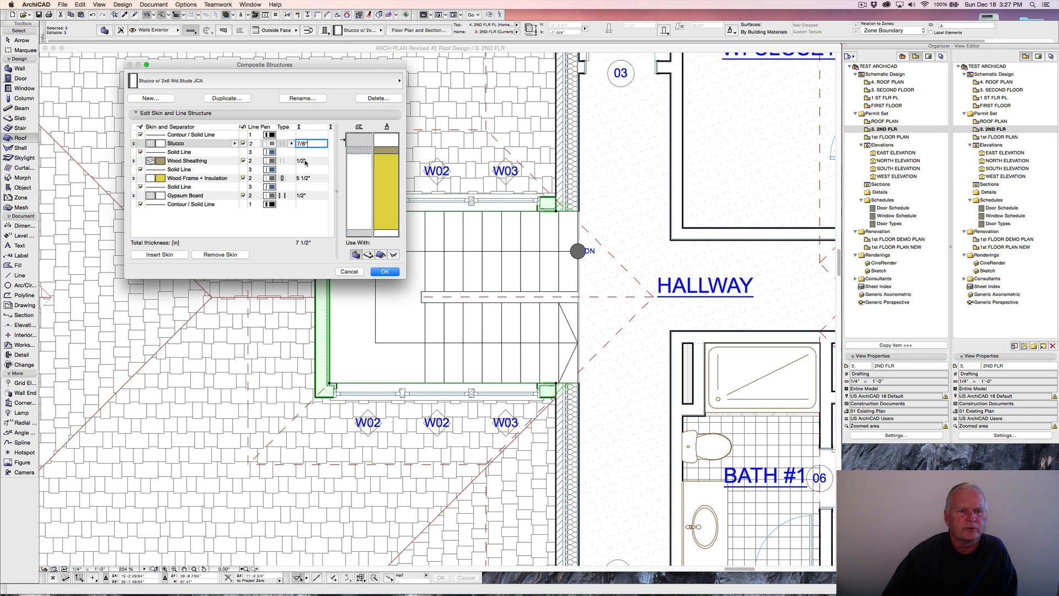
{"action": "key", "text": "Return"}
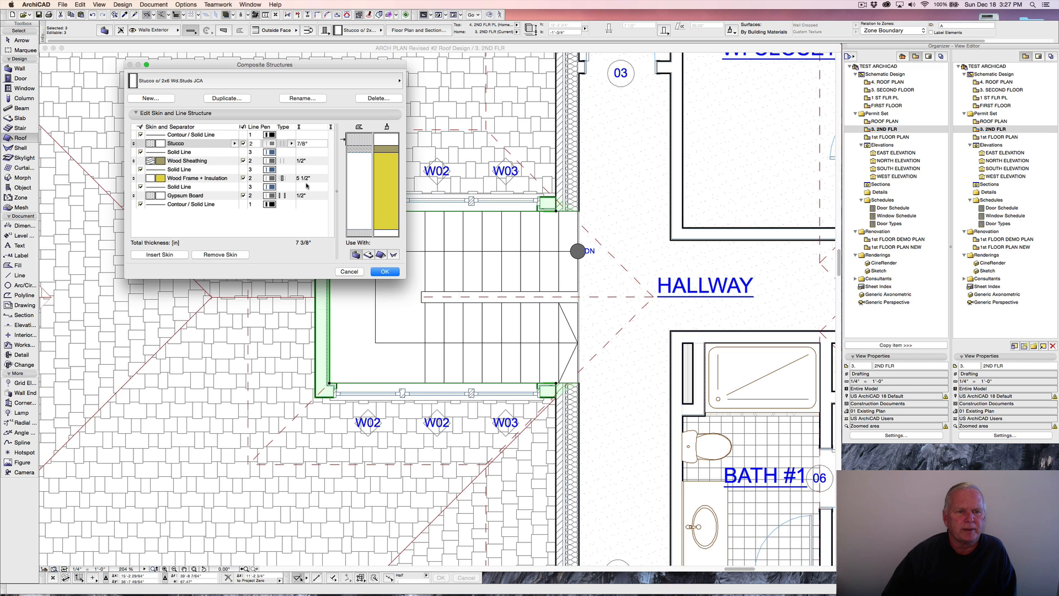
{"action": "left_click", "coordinate": [234, 180]}
{"action": "left_click", "coordinate": [234, 180]}
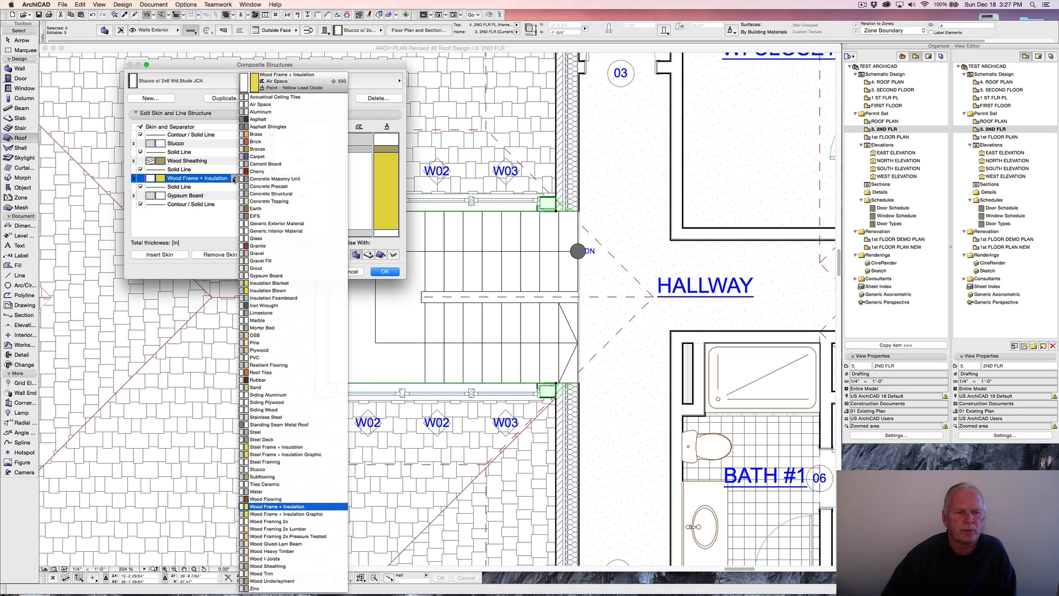
{"action": "left_click", "coordinate": [304, 514]}
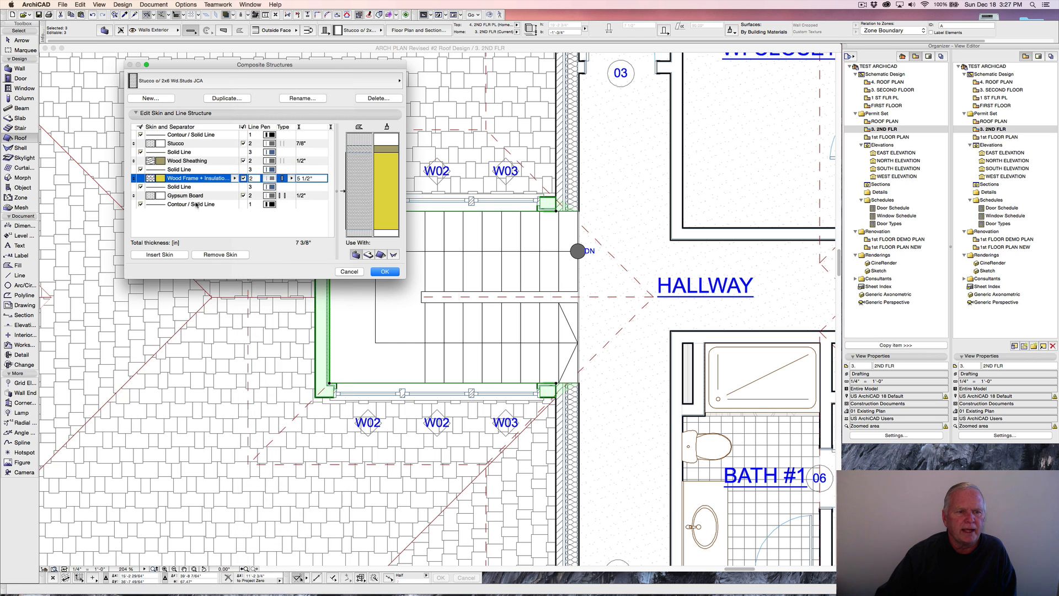
{"action": "left_click", "coordinate": [385, 272]}
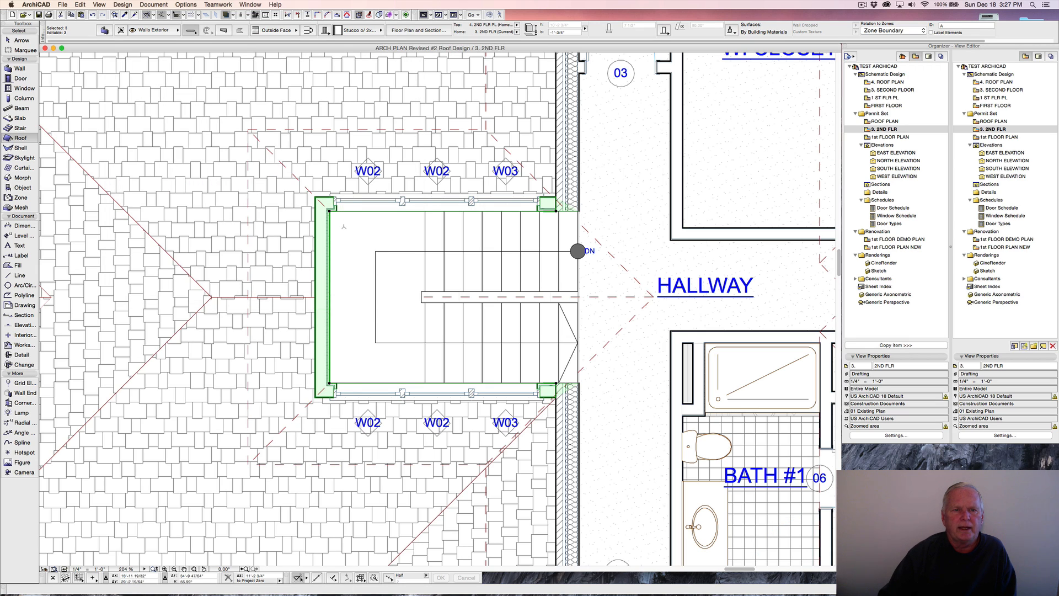
Assign the Stucco o/ 2x6 Wd.Studs JCA composite to the three selected stairwell walls, mirror them in place about their reference lines, and deselect them.
{"action": "left_click", "coordinate": [356, 30]}
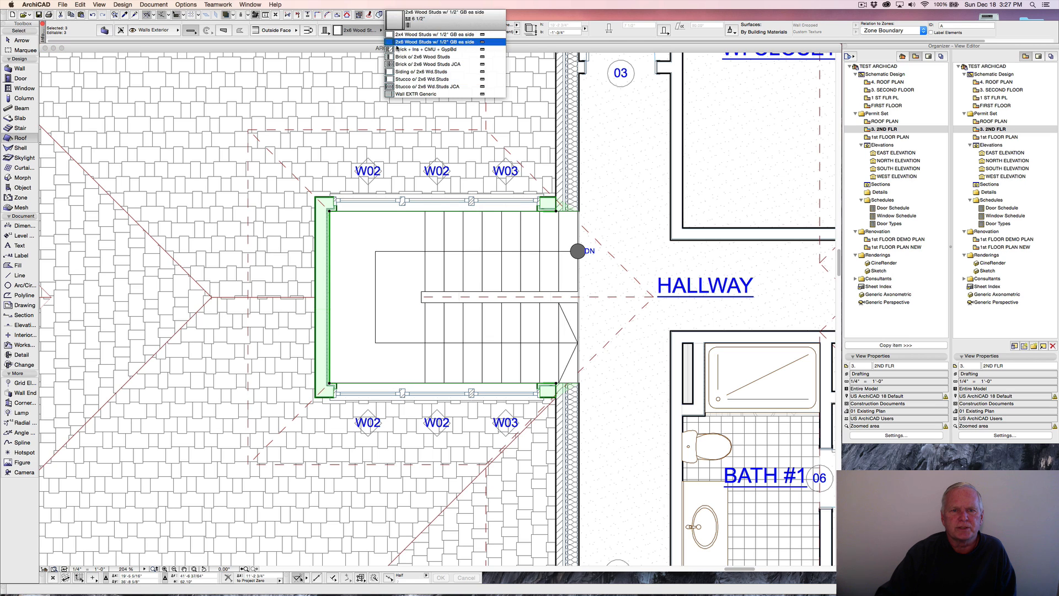
{"action": "left_click", "coordinate": [432, 87]}
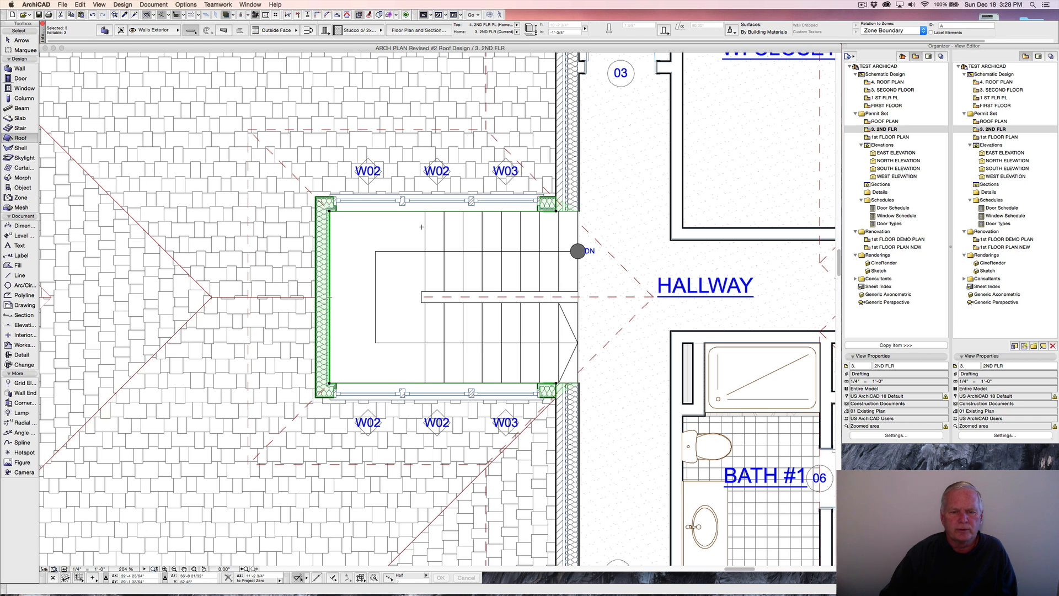
{"action": "left_click", "coordinate": [81, 5]}
{"action": "mouse_move", "coordinate": [102, 198]}
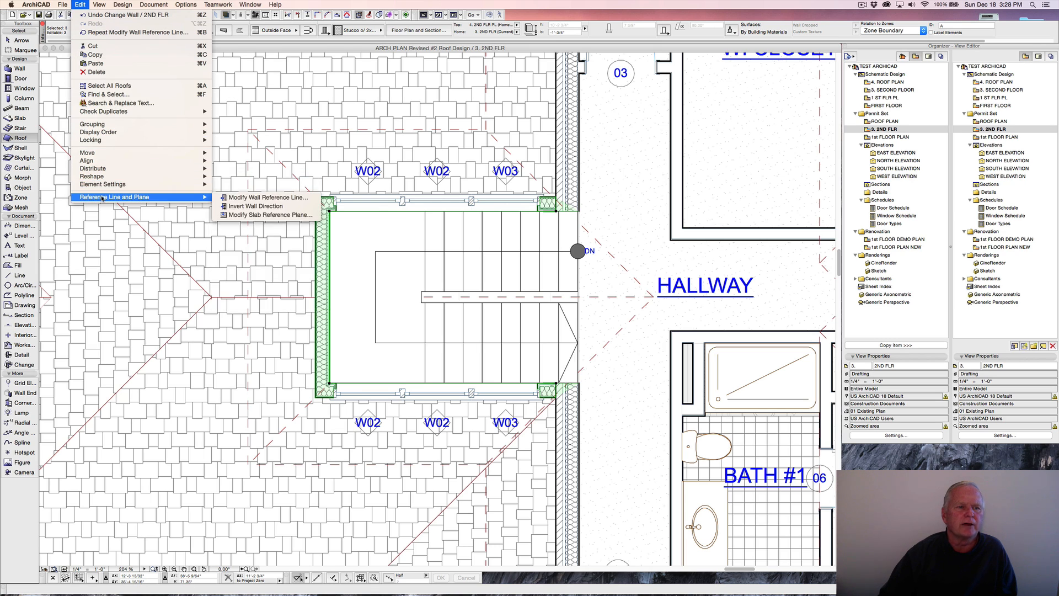
{"action": "left_click", "coordinate": [246, 197]}
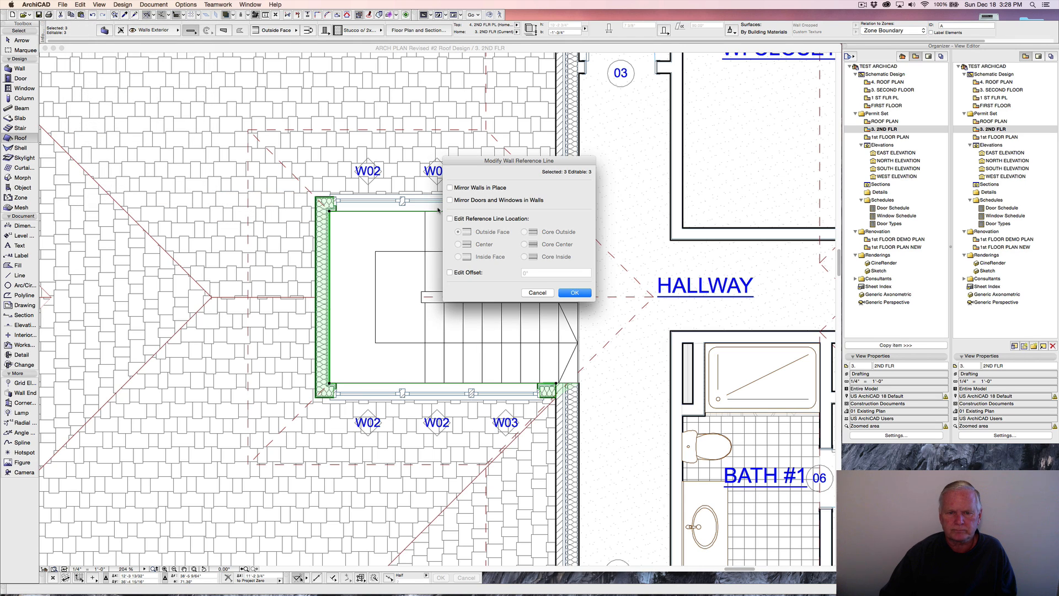
{"action": "left_click", "coordinate": [450, 188]}
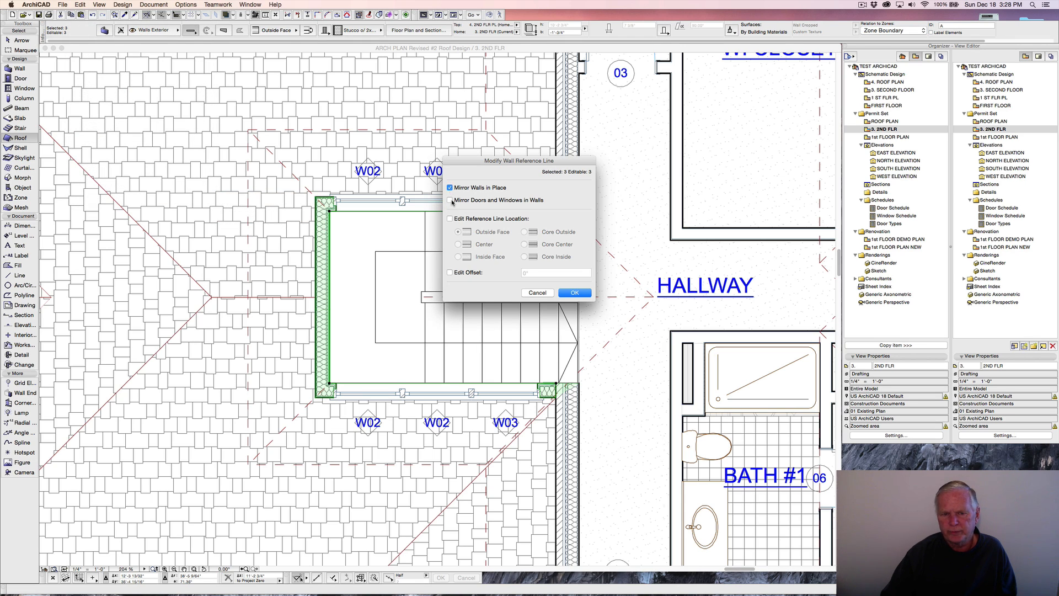
{"action": "left_click", "coordinate": [572, 294]}
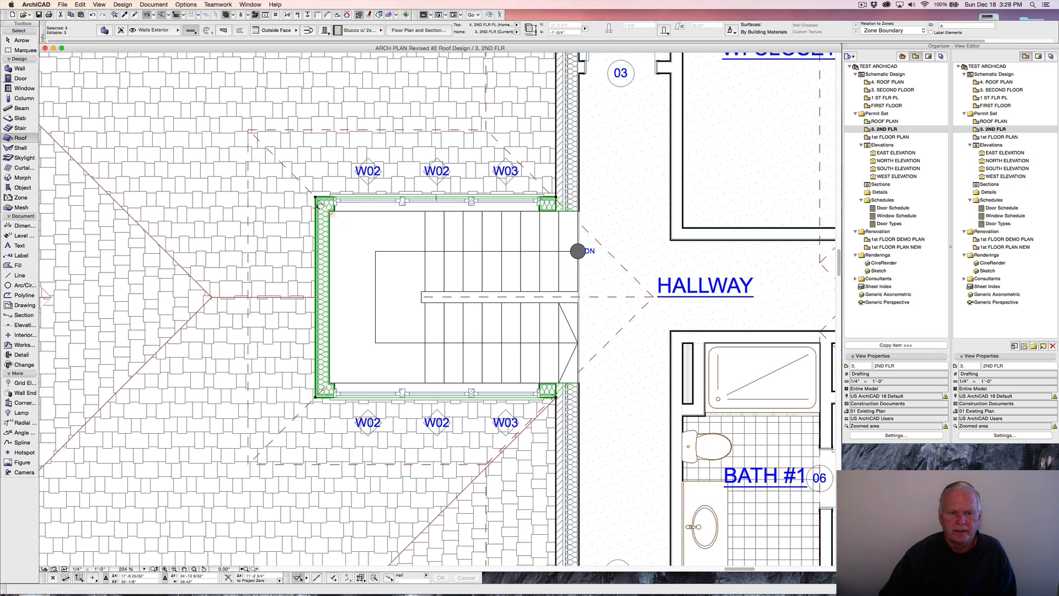
{"action": "scroll", "coordinate": [322, 204], "scroll_direction": "up", "scroll_amount": 5}
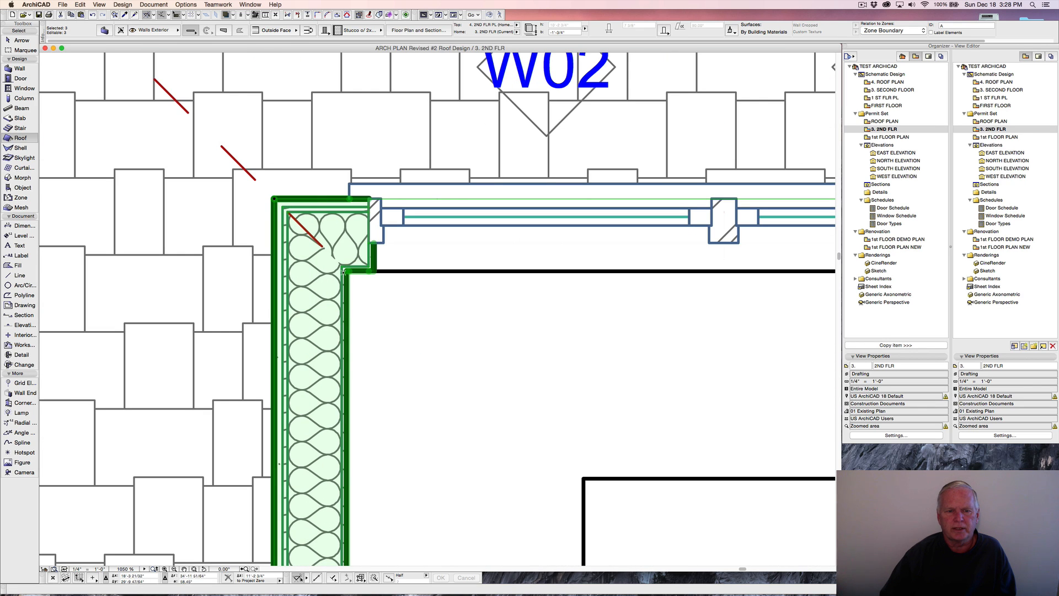
{"action": "scroll", "coordinate": [346, 282], "scroll_direction": "down", "scroll_amount": 7}
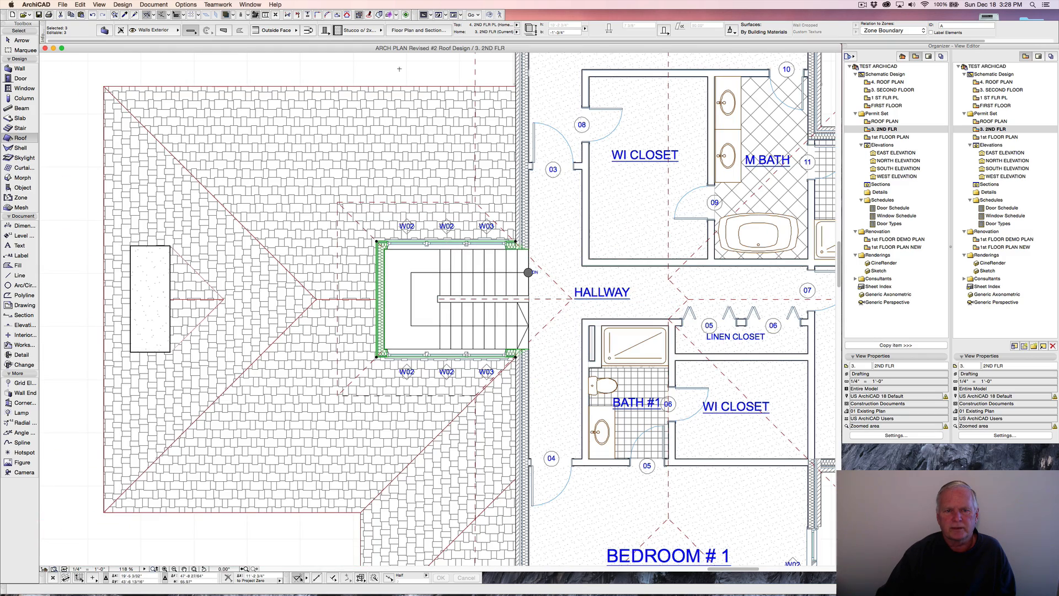
{"action": "key", "text": "Escape"}
Open the South Elevation in a new window from its marker below the second-floor plan.
{"action": "scroll", "coordinate": [469, 178], "scroll_direction": "down", "scroll_amount": 1}
{"action": "scroll", "coordinate": [469, 178], "scroll_direction": "down", "scroll_amount": 2}
{"action": "middle_click_drag", "start_coordinate": [469, 177], "coordinate": [232, 189]}
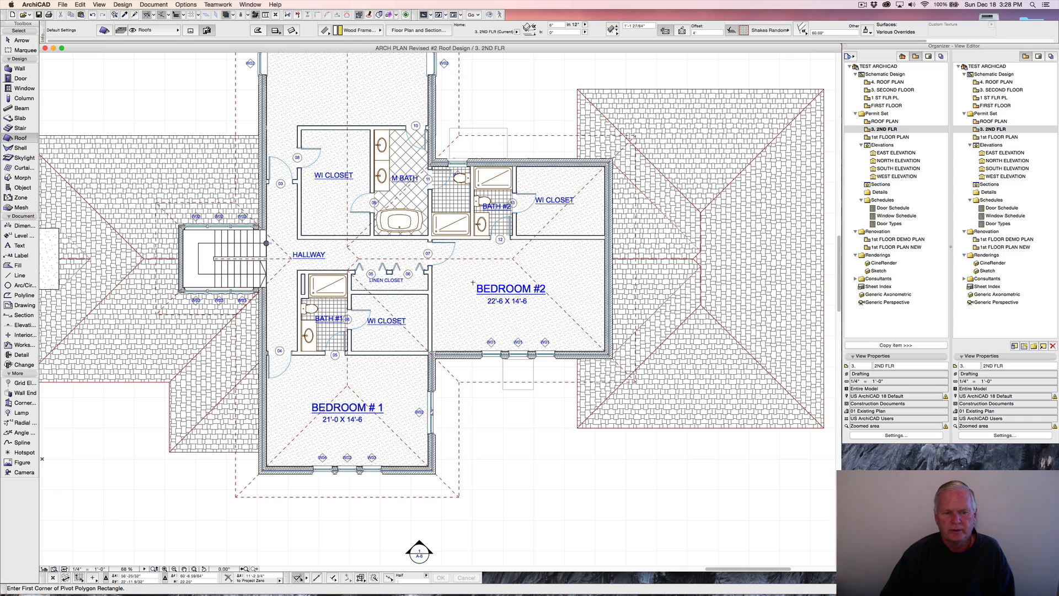
{"action": "scroll", "coordinate": [490, 281], "scroll_direction": "down", "scroll_amount": 1}
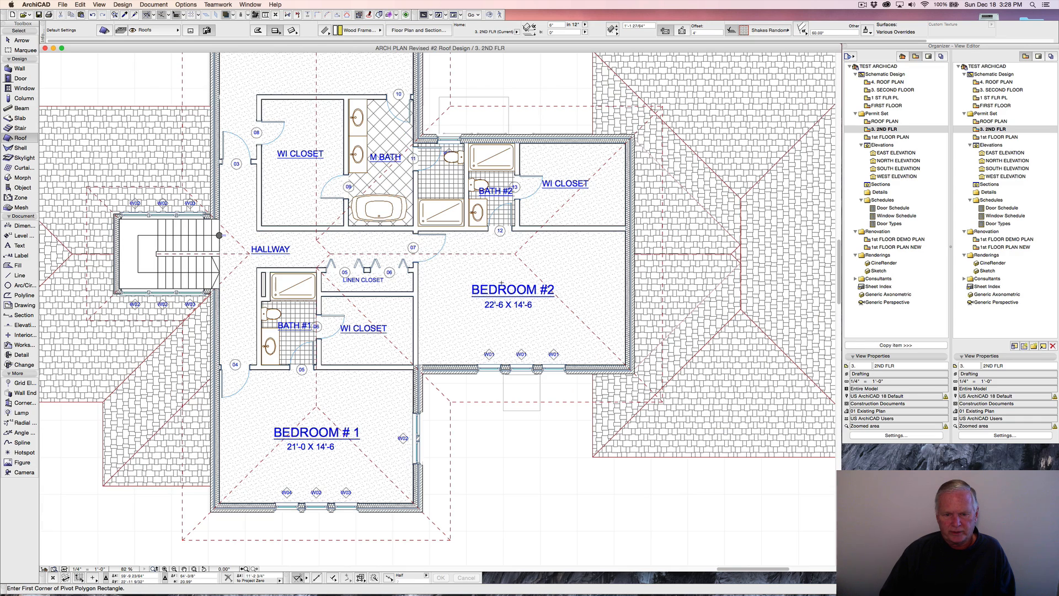
{"action": "scroll", "coordinate": [501, 283], "scroll_direction": "down", "scroll_amount": 1}
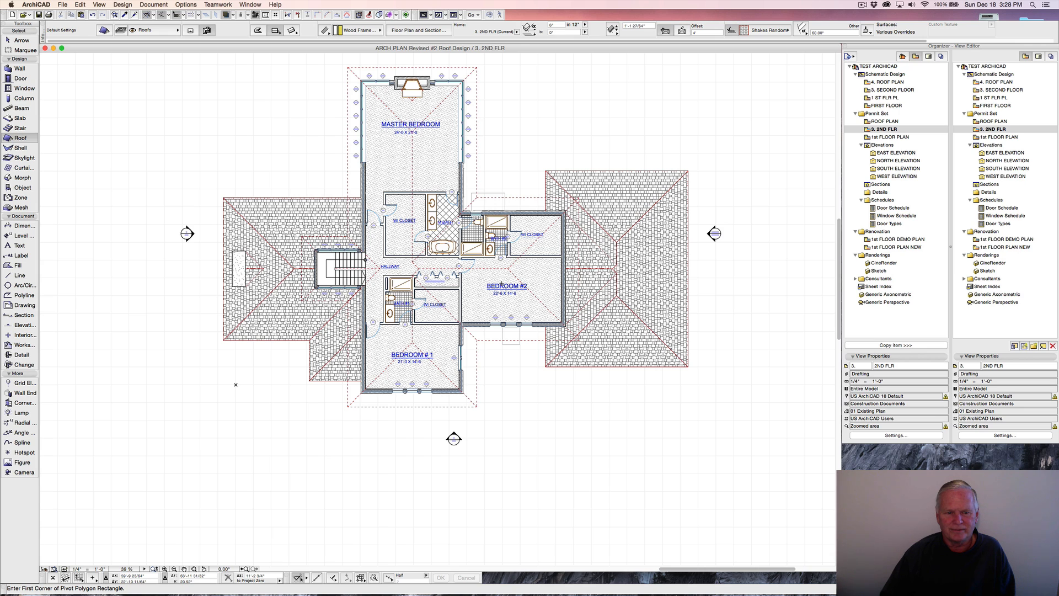
{"action": "key", "text": "shift"}
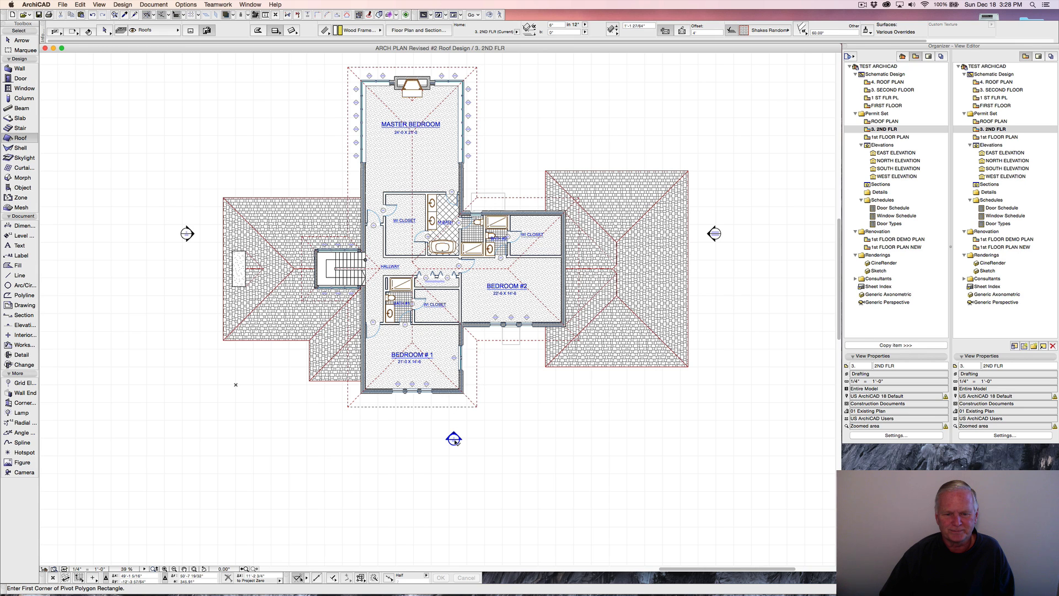
{"action": "left_click", "coordinate": [453, 439]}
{"action": "right_click", "coordinate": [454, 438]}
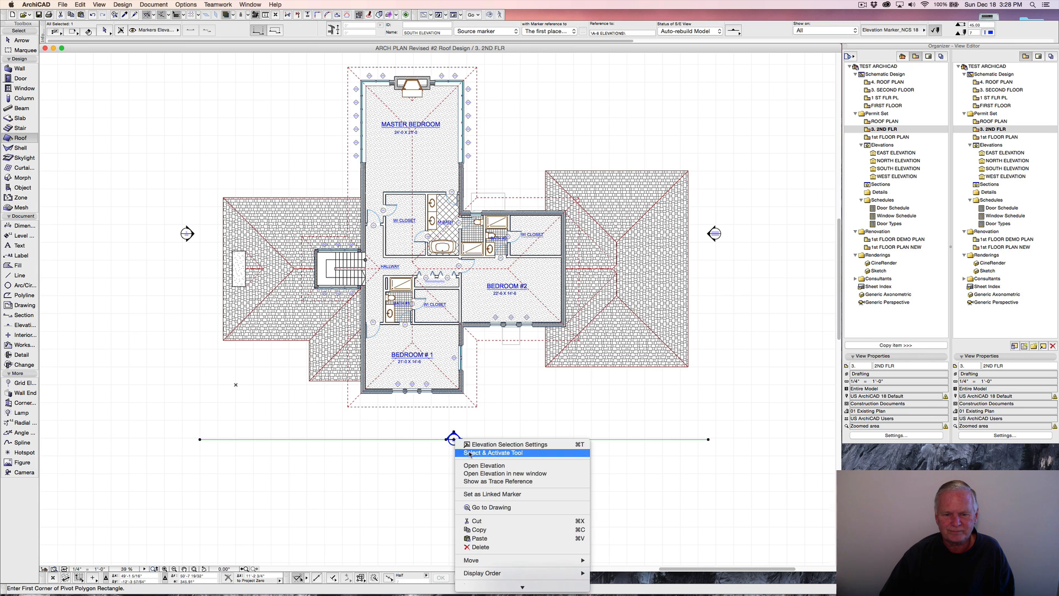
{"action": "left_click", "coordinate": [490, 474]}
{"action": "middle_click_drag", "start_coordinate": [439, 460], "coordinate": [490, 459]}
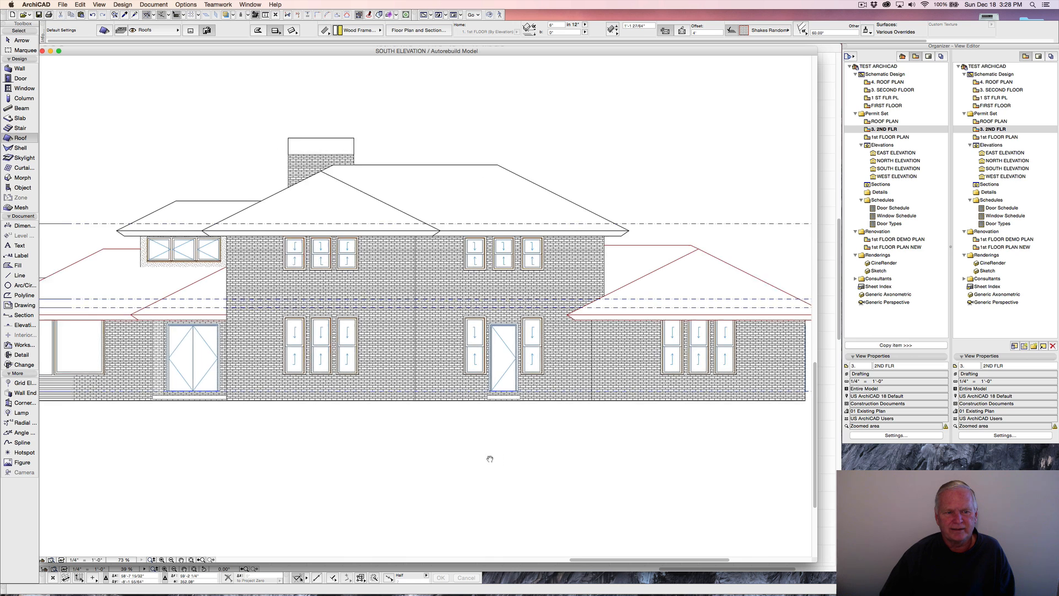
Set the height of the leftmost double-hung window on the brick upper storey of the South Elevation to 5'.
{"action": "scroll", "coordinate": [491, 454], "scroll_direction": "down", "scroll_amount": 2}
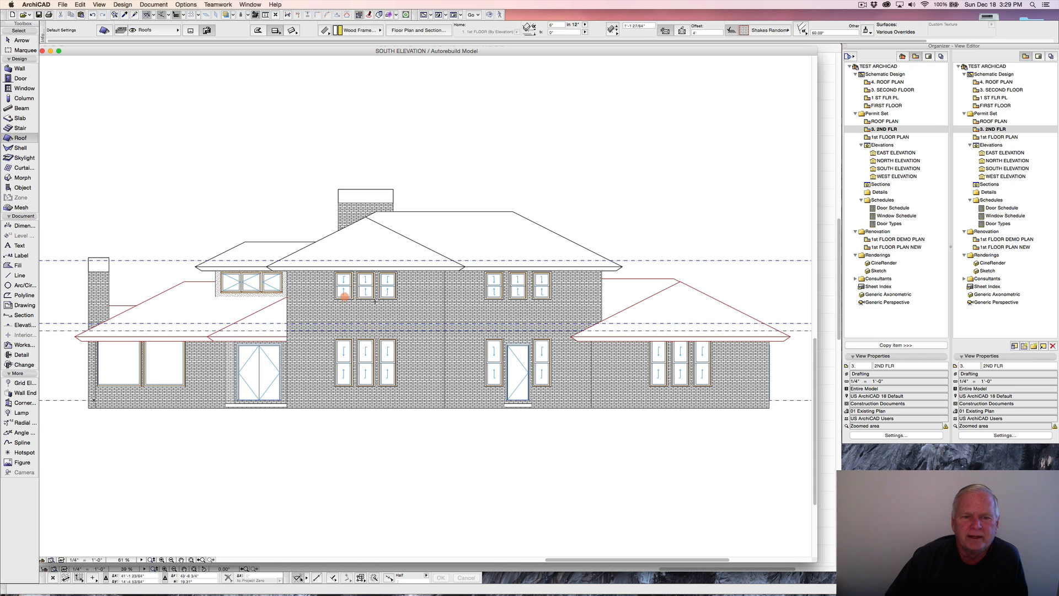
{"action": "scroll", "coordinate": [370, 300], "scroll_direction": "up", "scroll_amount": 2}
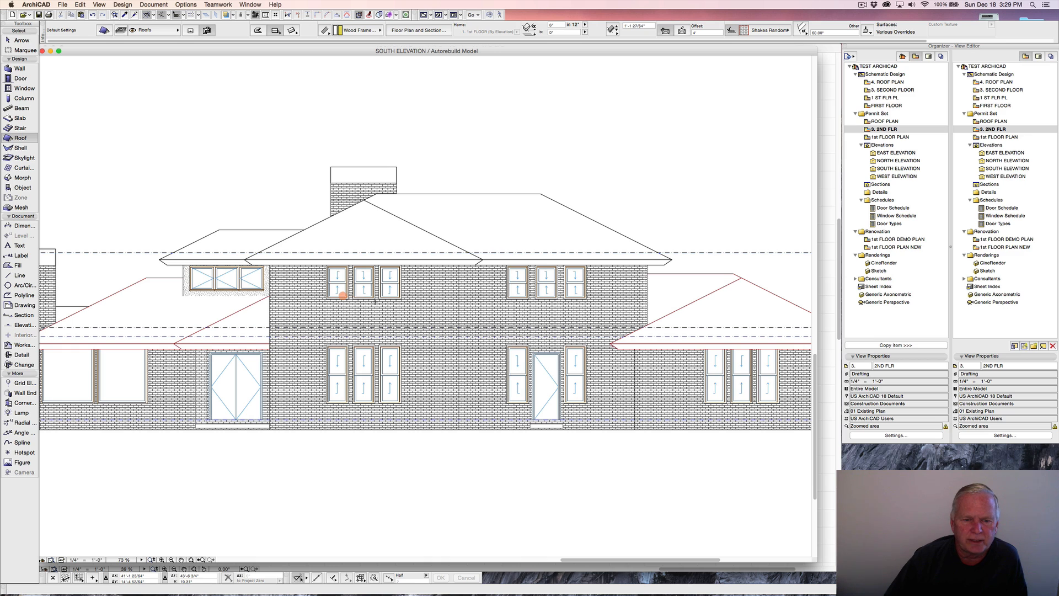
{"action": "scroll", "coordinate": [376, 301], "scroll_direction": "up", "scroll_amount": 1}
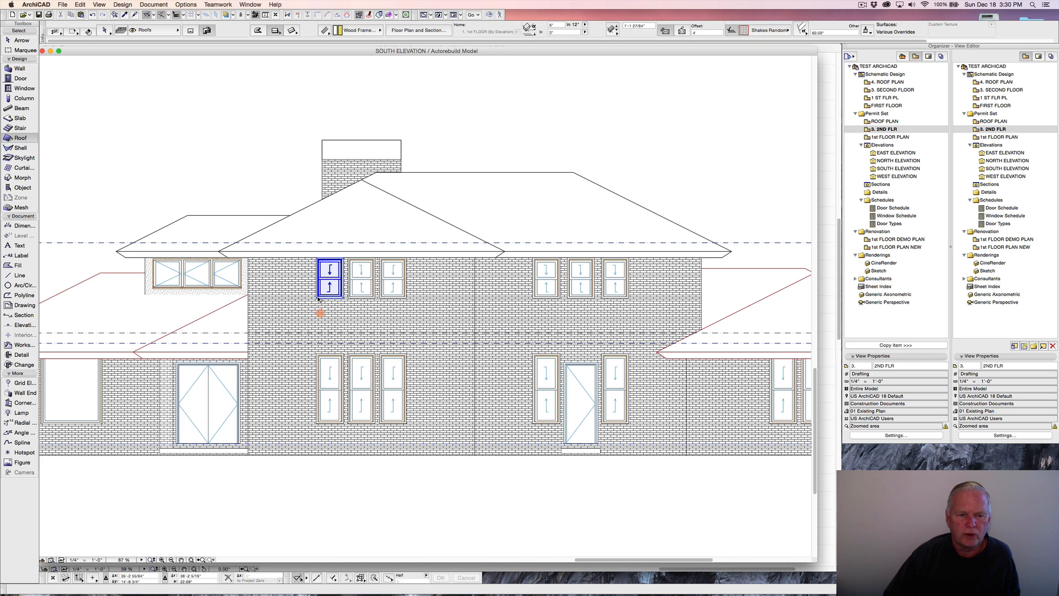
{"action": "left_click", "coordinate": [321, 297], "text": "shift"}
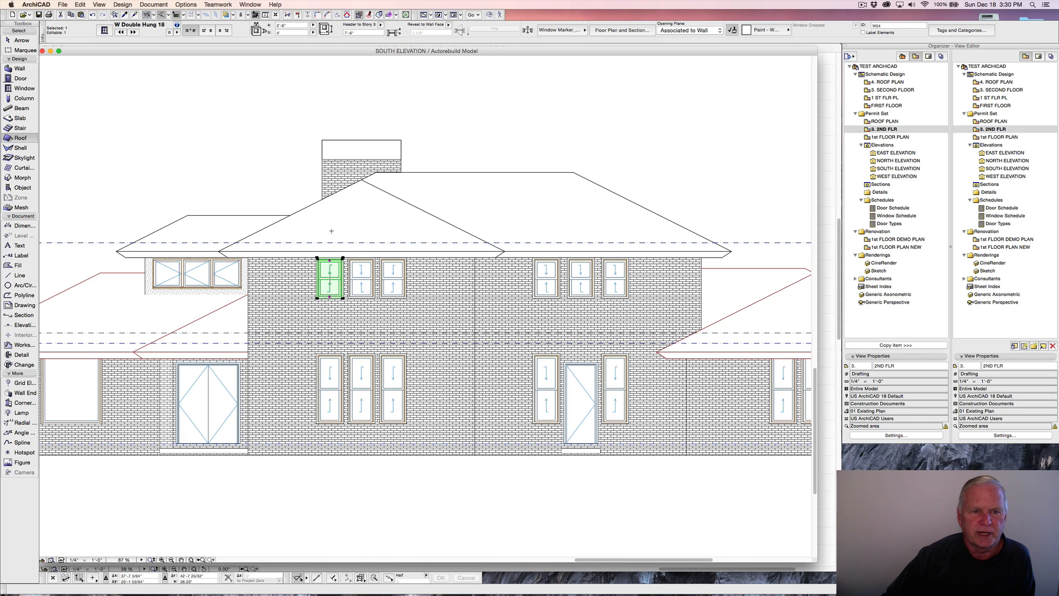
{"action": "left_click", "coordinate": [285, 32]}
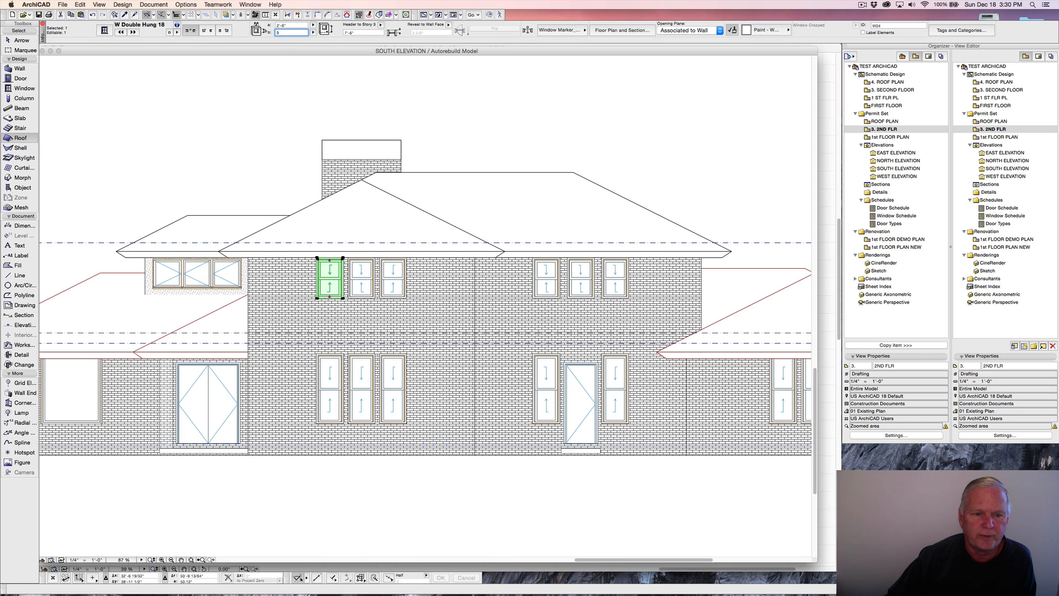
{"action": "type", "text": "5'"}
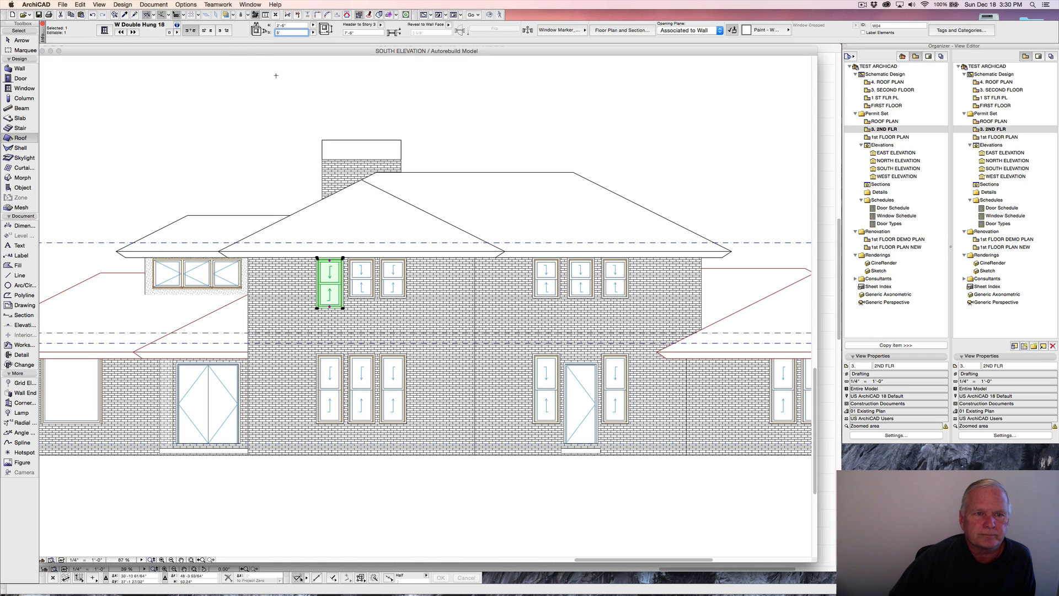
Replace the selected double-hung window with the W1 Casement 18 type from the wood casement library and preview its elevation.
{"action": "left_click", "coordinate": [105, 31]}
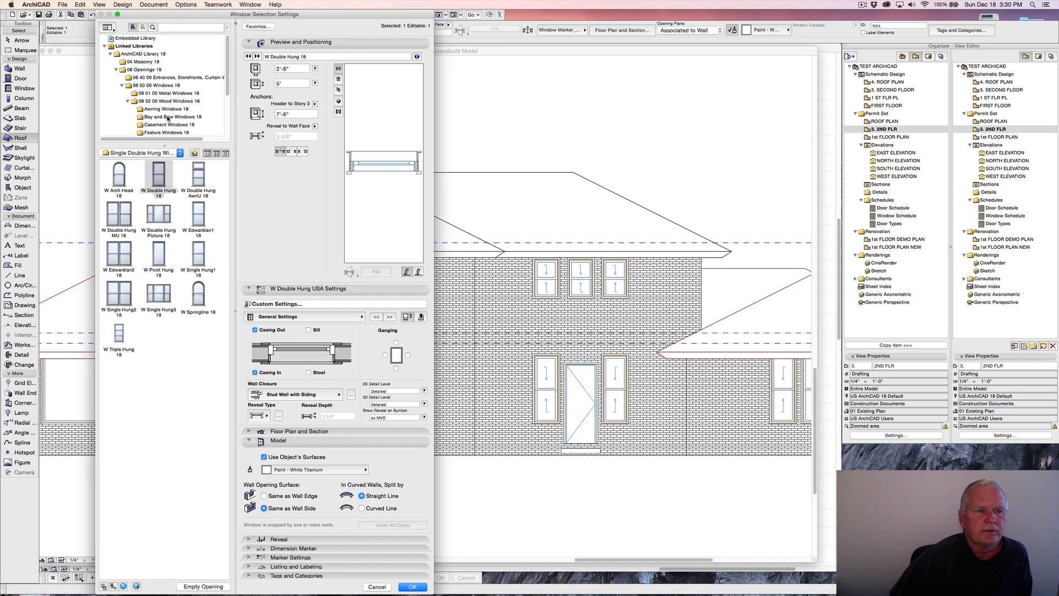
{"action": "scroll", "coordinate": [161, 119], "scroll_direction": "down", "scroll_amount": 1}
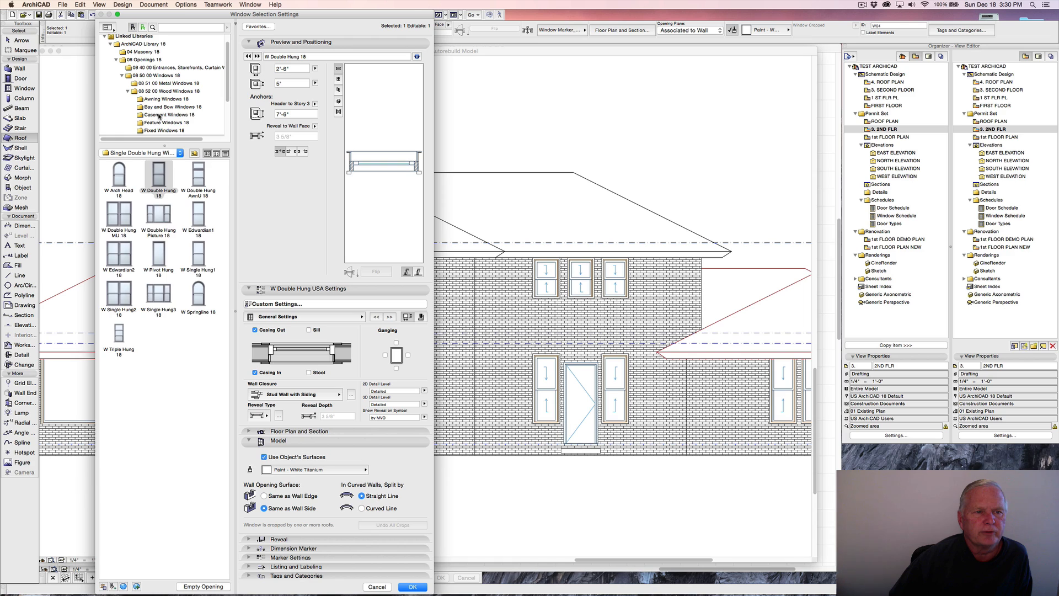
{"action": "left_click", "coordinate": [159, 115]}
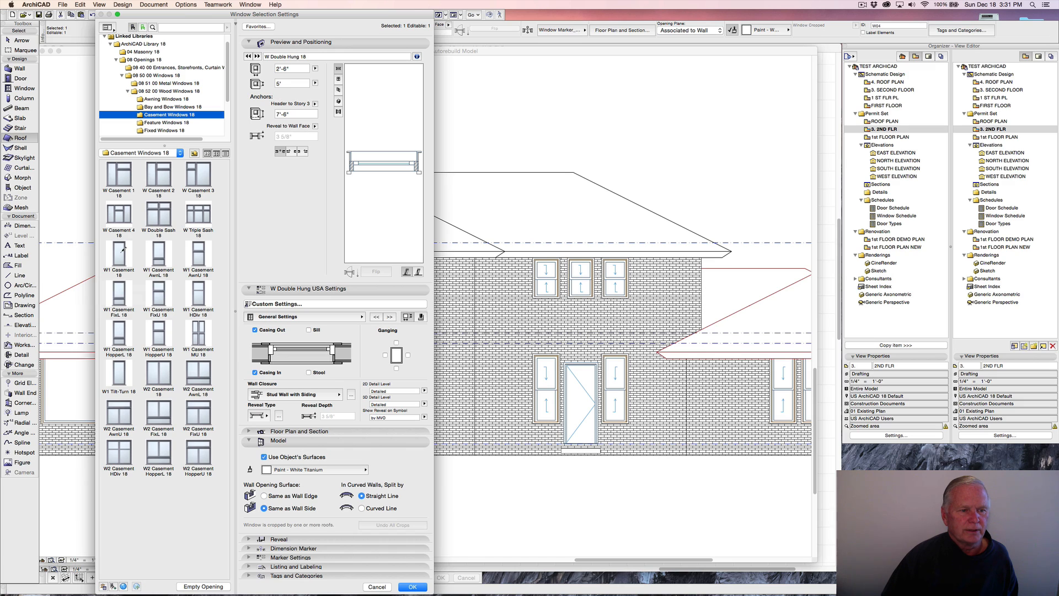
{"action": "left_click", "coordinate": [124, 250]}
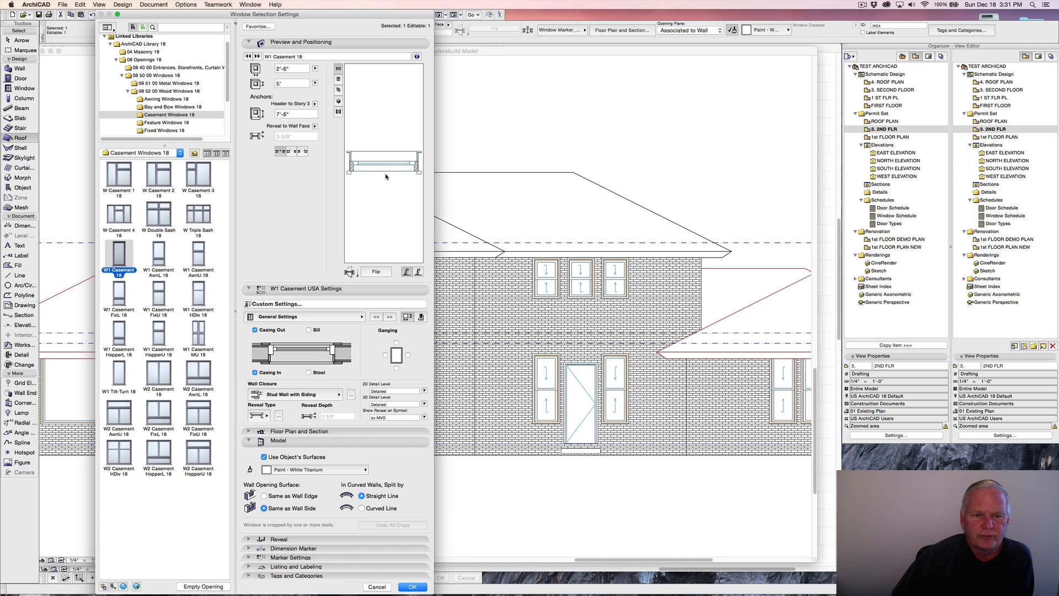
{"action": "left_click", "coordinate": [339, 79]}
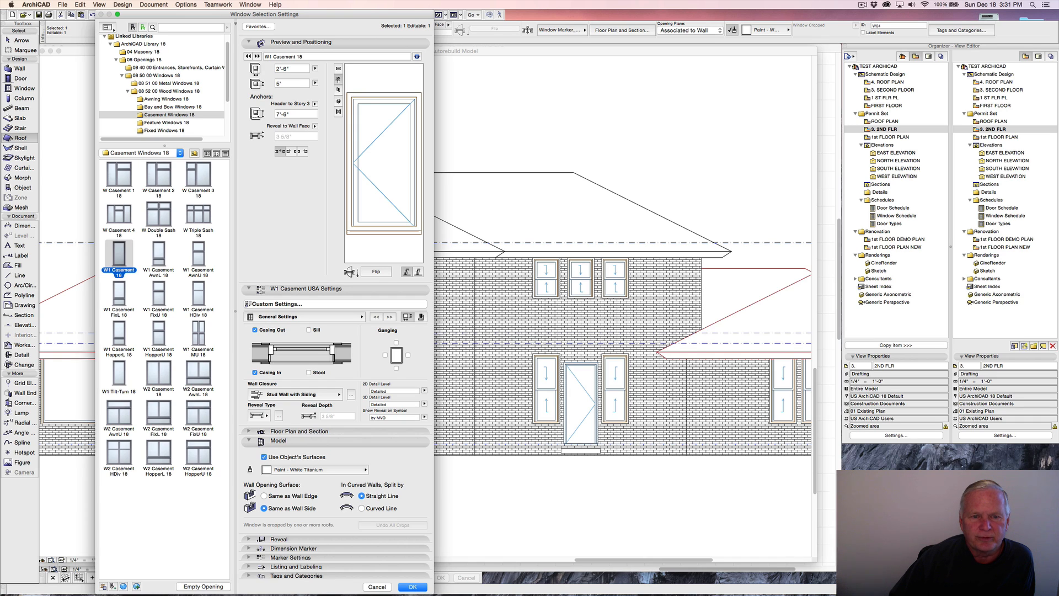
{"action": "left_click", "coordinate": [339, 68]}
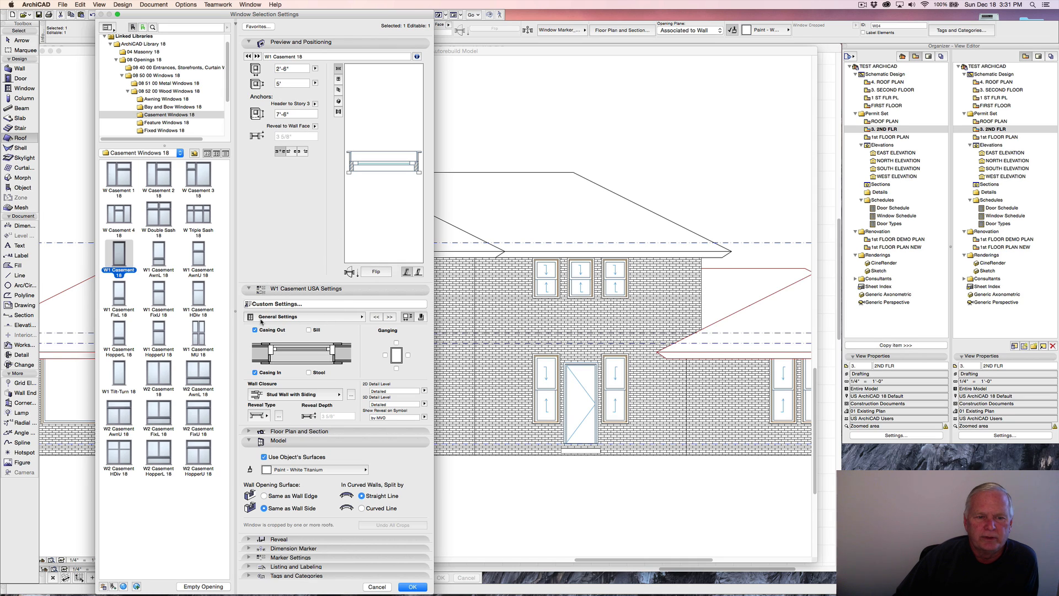
{"action": "left_click", "coordinate": [250, 288]}
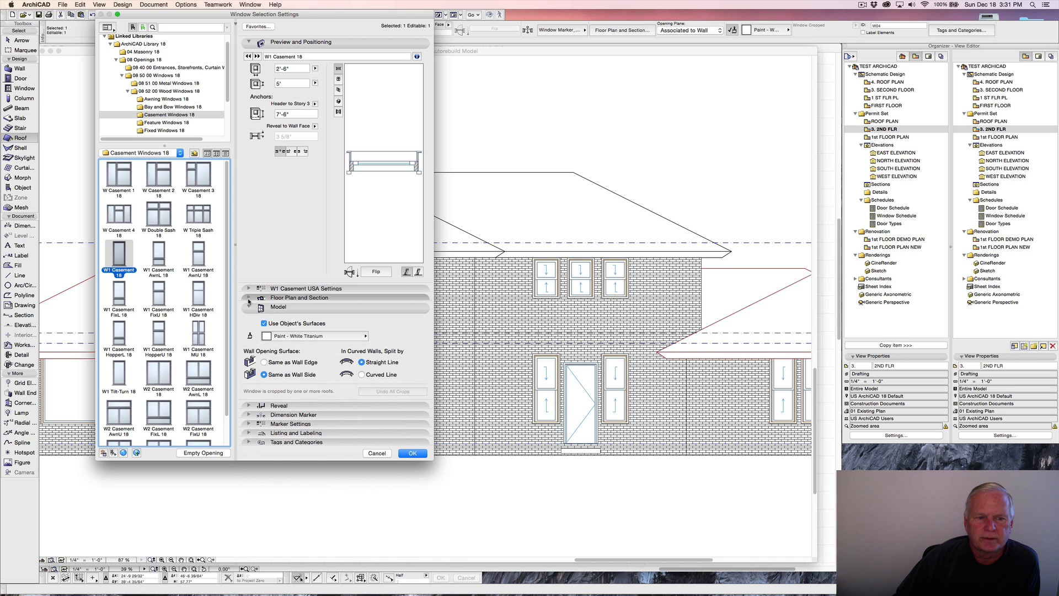
{"action": "left_click", "coordinate": [249, 308]}
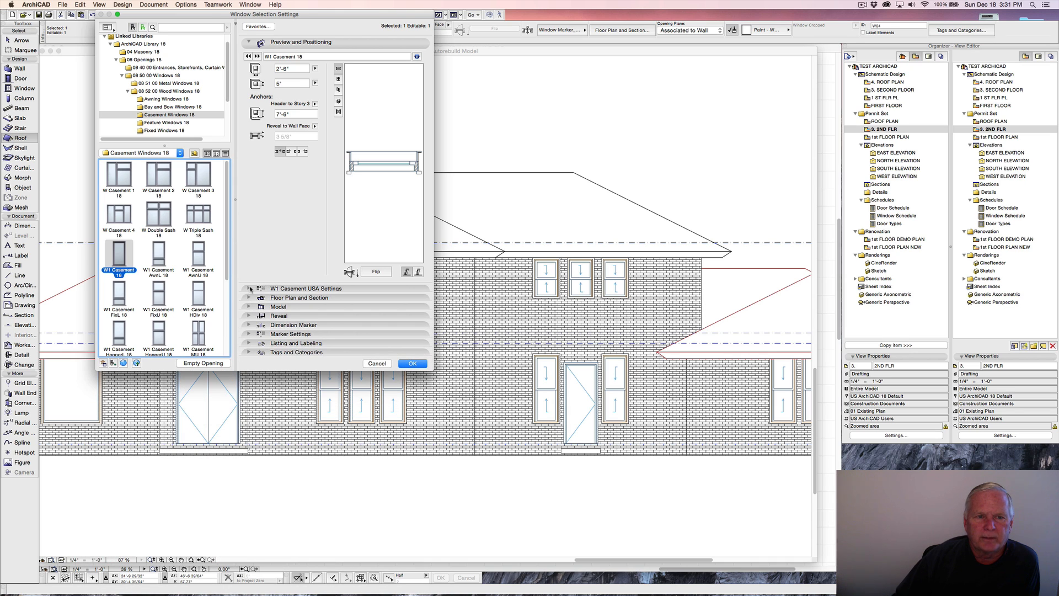
{"action": "left_click", "coordinate": [247, 42]}
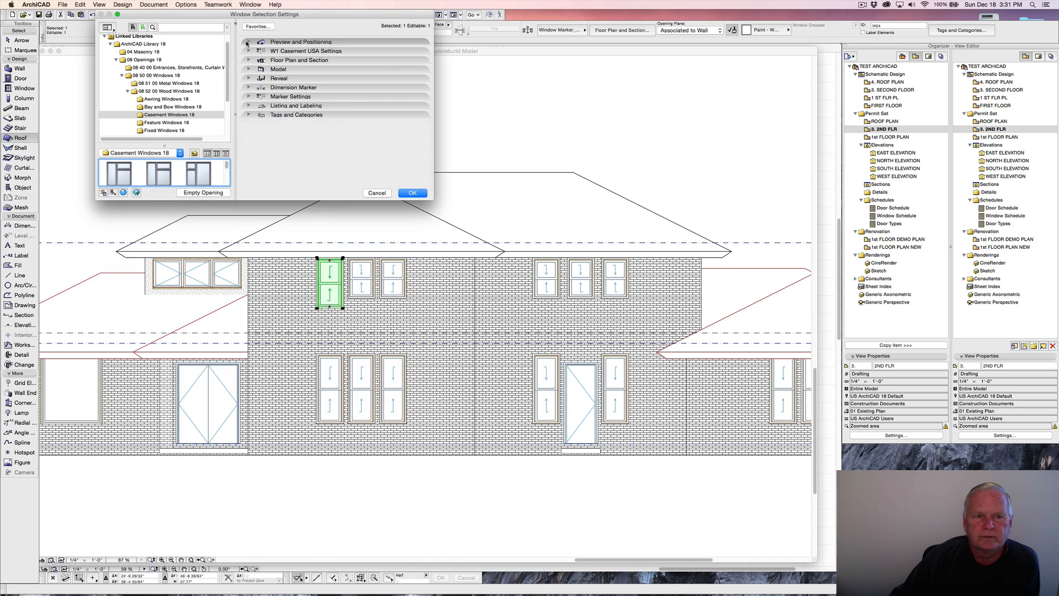
{"action": "left_click", "coordinate": [249, 43]}
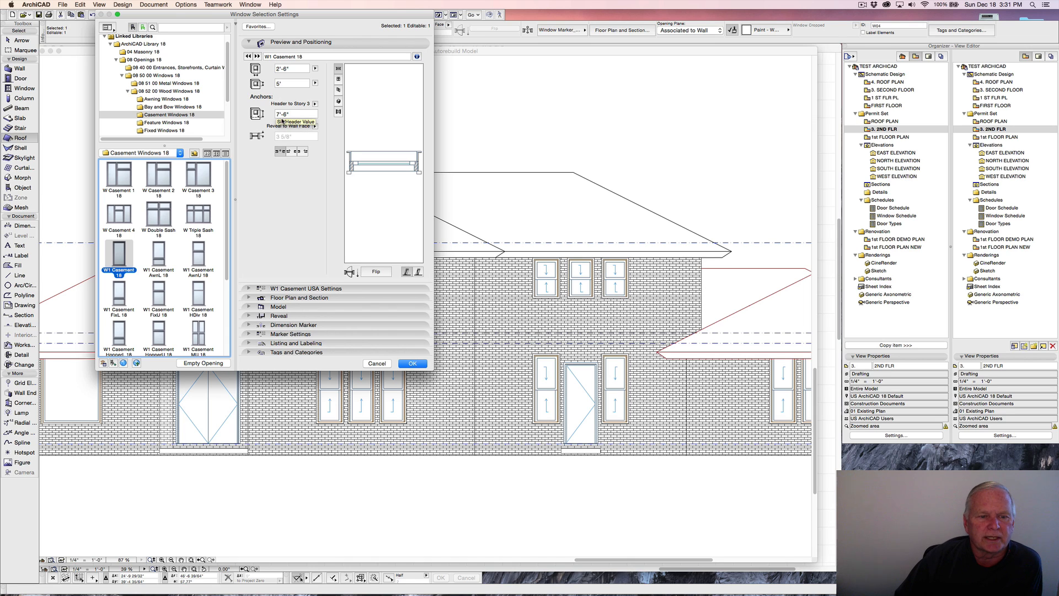
{"action": "left_click", "coordinate": [260, 289]}
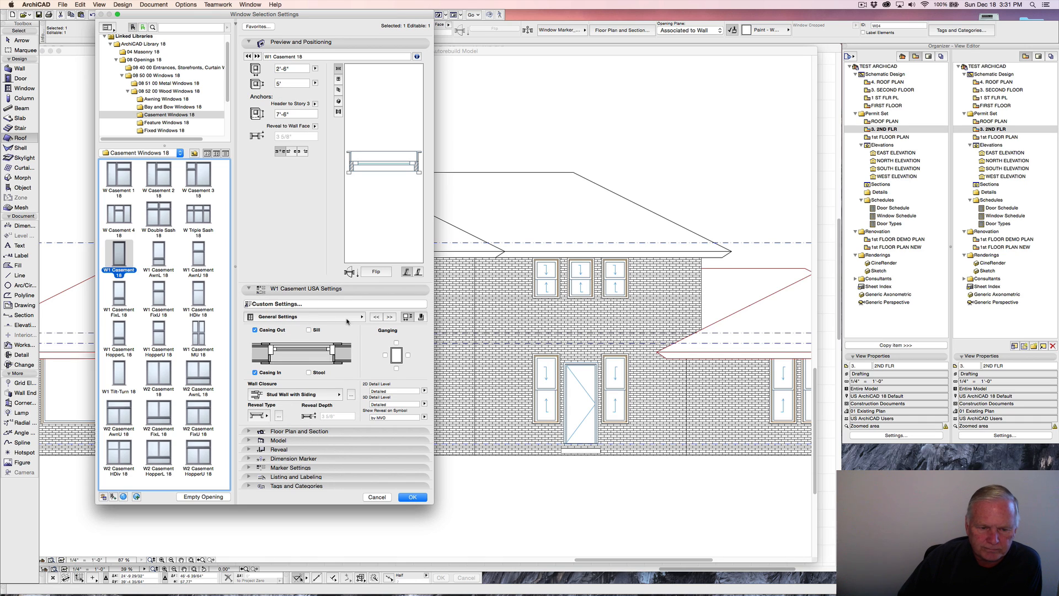
Add a sill and a stool to the casement window and set its wall closure to Brick Veneer.
{"action": "left_click", "coordinate": [309, 331]}
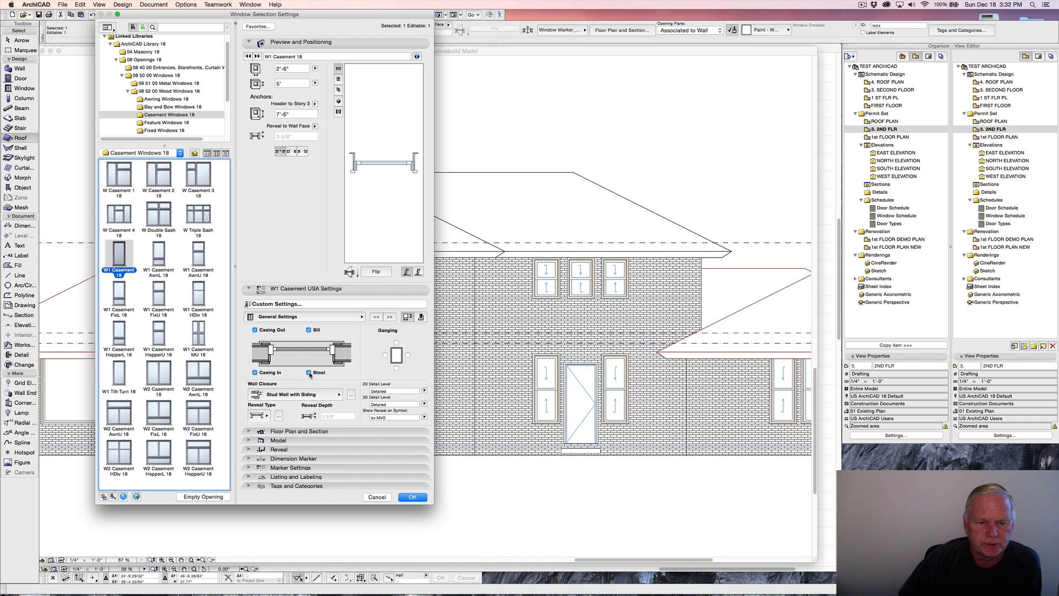
{"action": "left_click", "coordinate": [336, 396]}
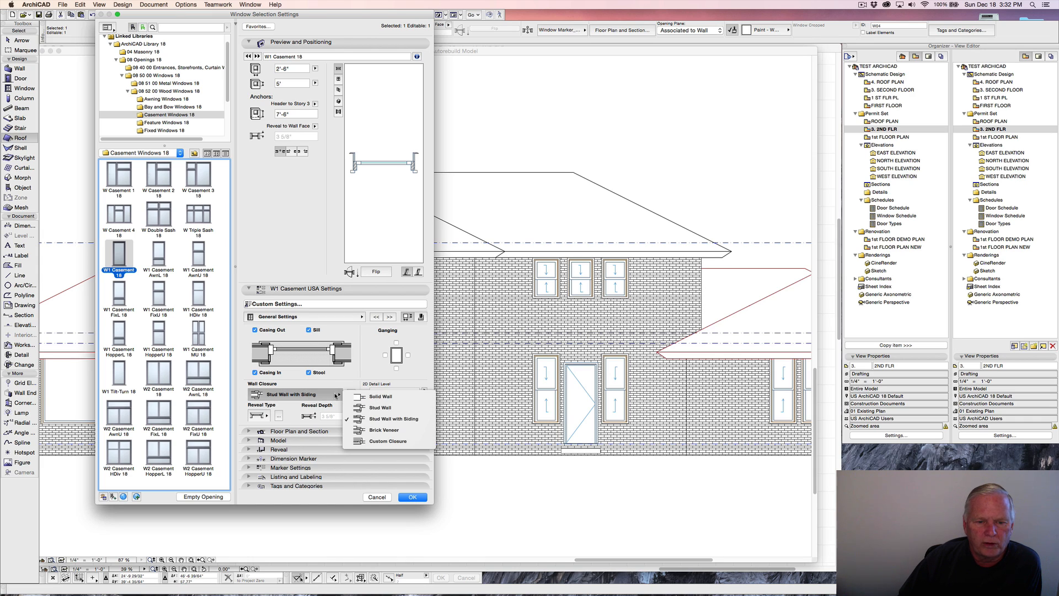
{"action": "left_click", "coordinate": [388, 432]}
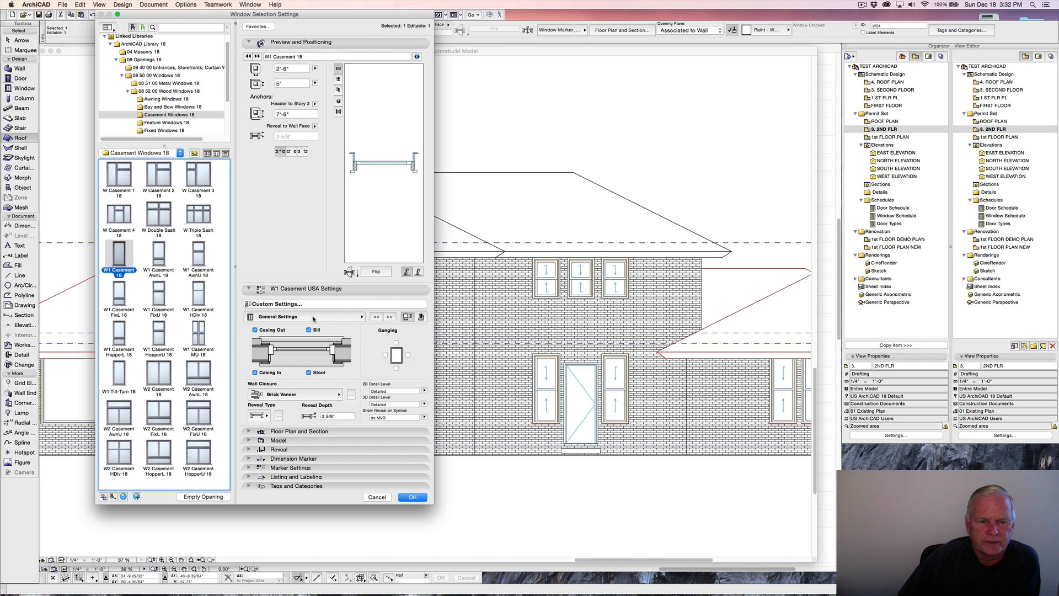
In the Frame and Sash settings, set the offset above the 1 3/4" sash thickness to 1/2".
{"action": "left_click", "coordinate": [362, 318]}
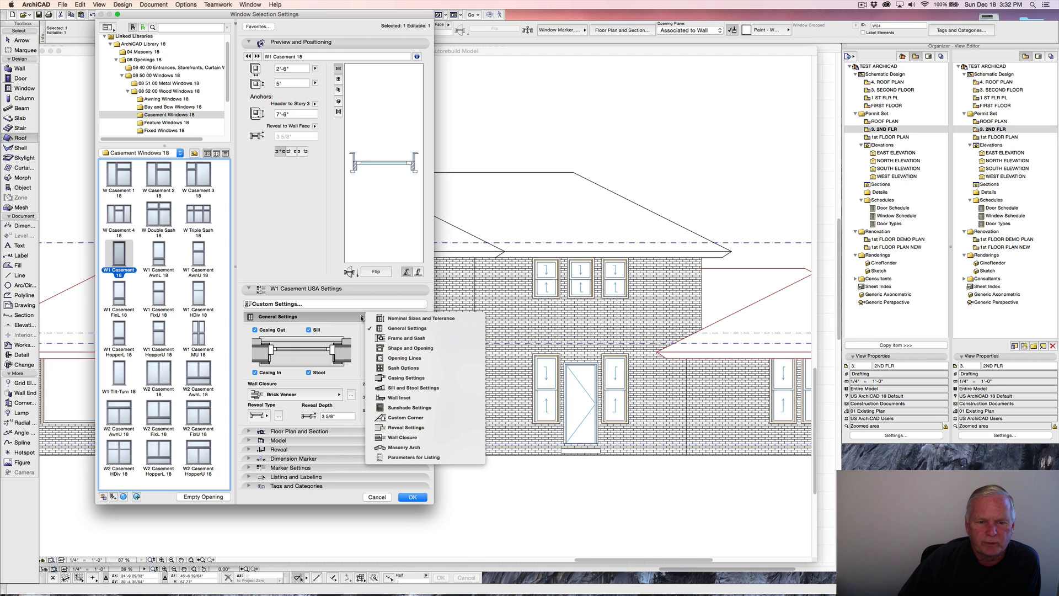
{"action": "left_click", "coordinate": [386, 319]}
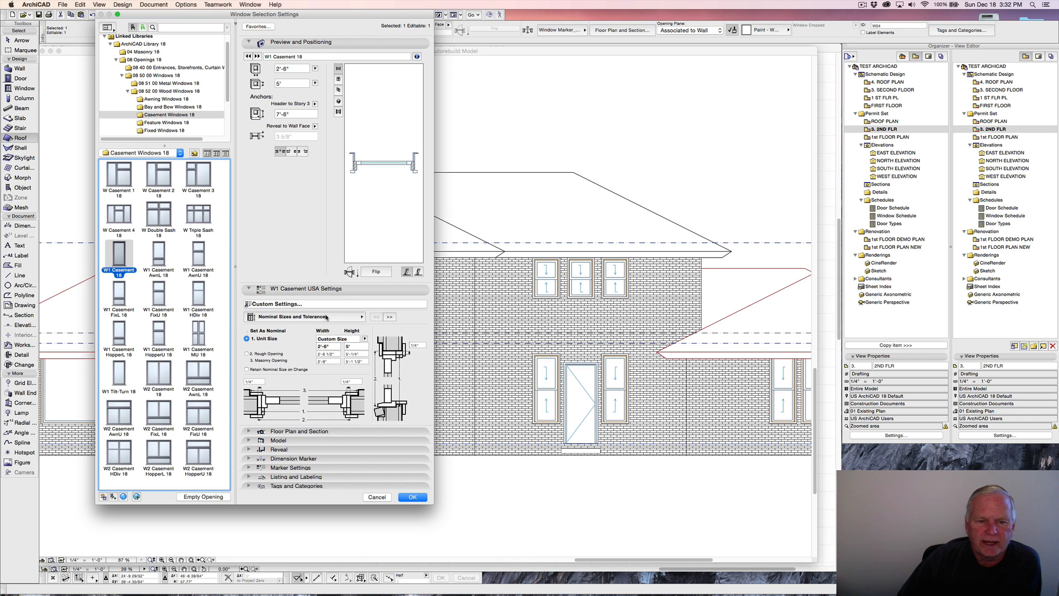
{"action": "left_click", "coordinate": [390, 317]}
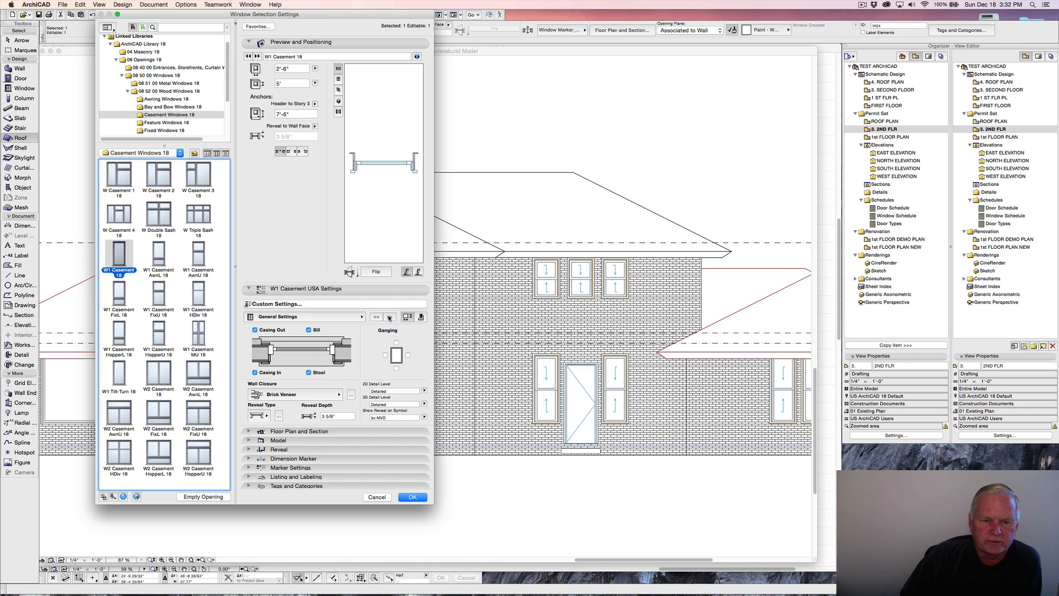
{"action": "left_click", "coordinate": [389, 317]}
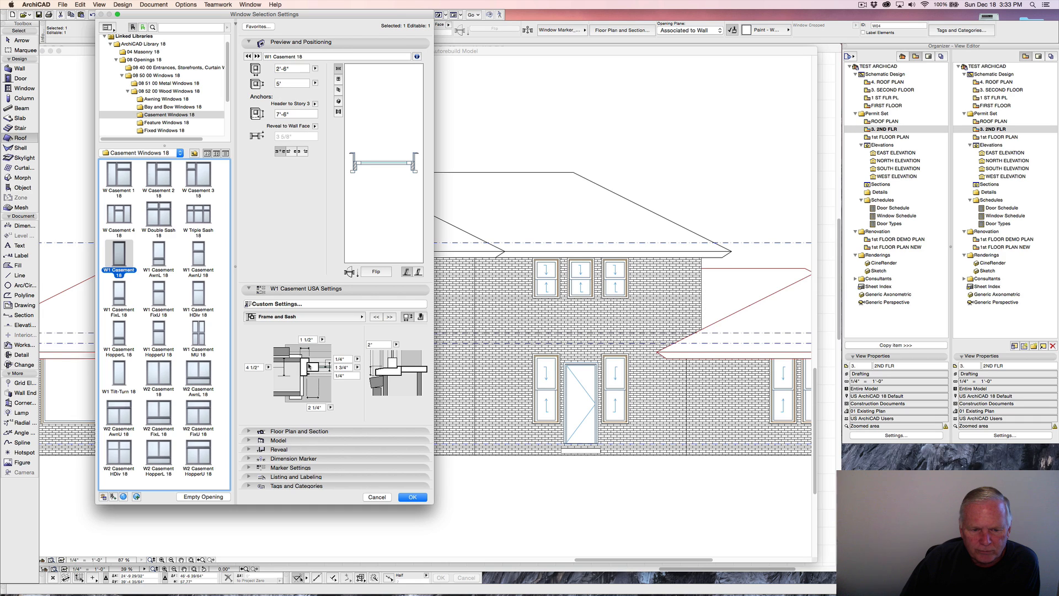
{"action": "left_click", "coordinate": [346, 359]}
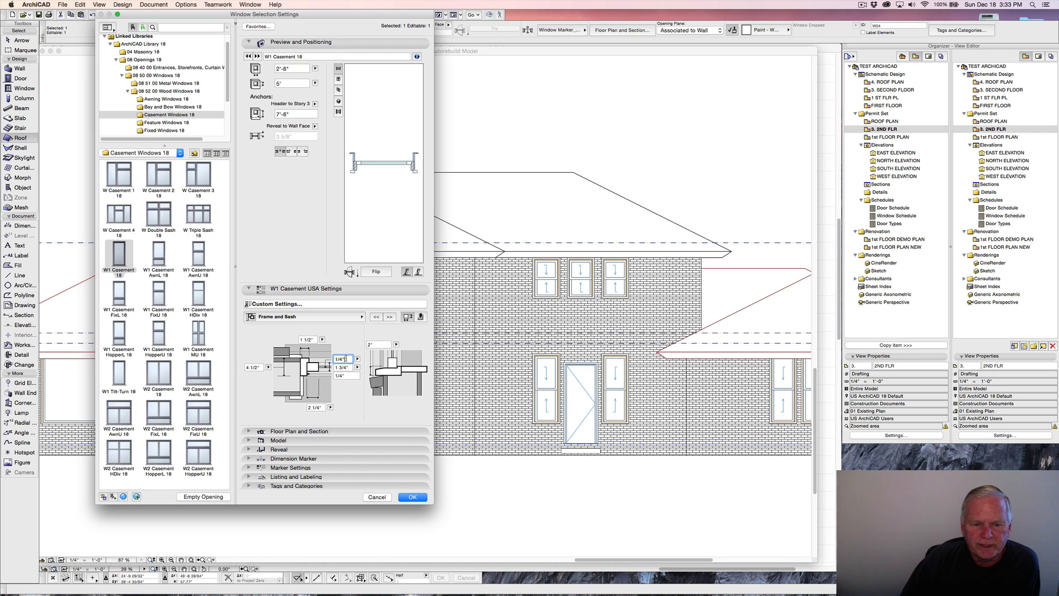
{"action": "type", "text": "1/2"}
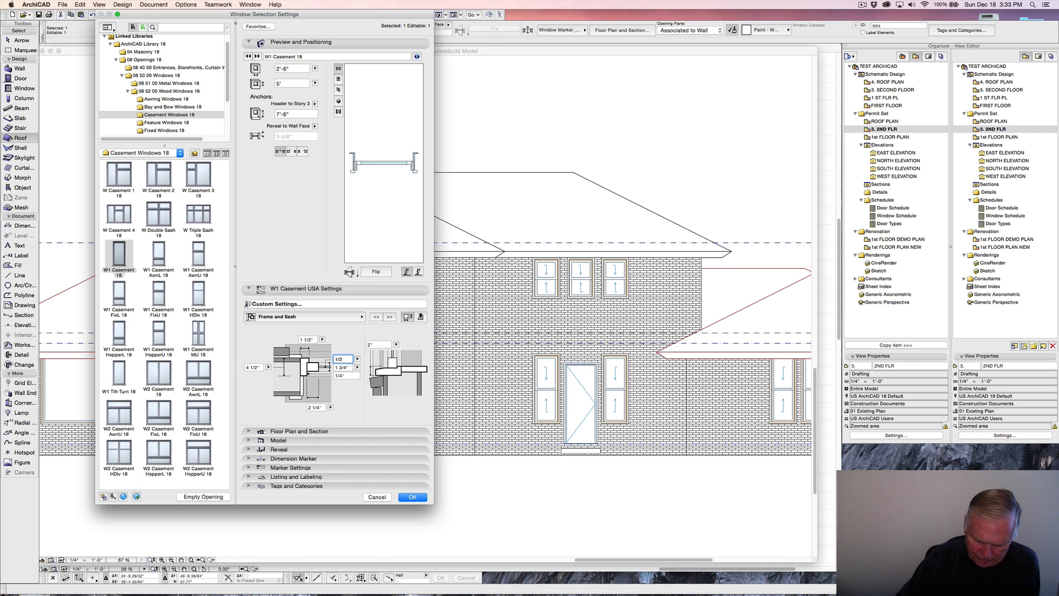
{"action": "left_click", "coordinate": [320, 414]}
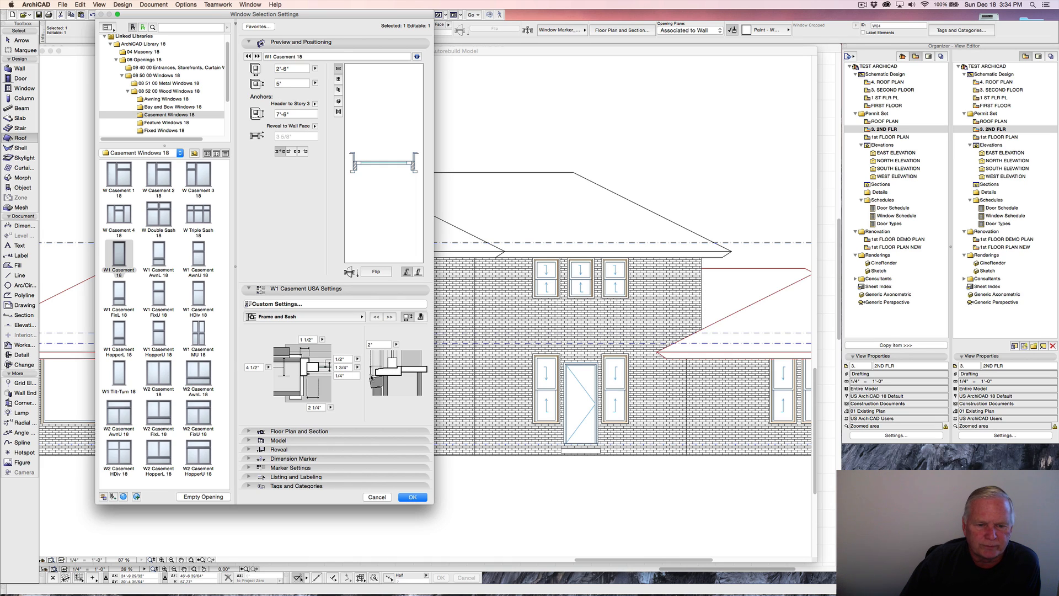
Override the model view options for the window's 3D opening lines, turn the opening line off, and check the elevation preview.
{"action": "left_click", "coordinate": [390, 317]}
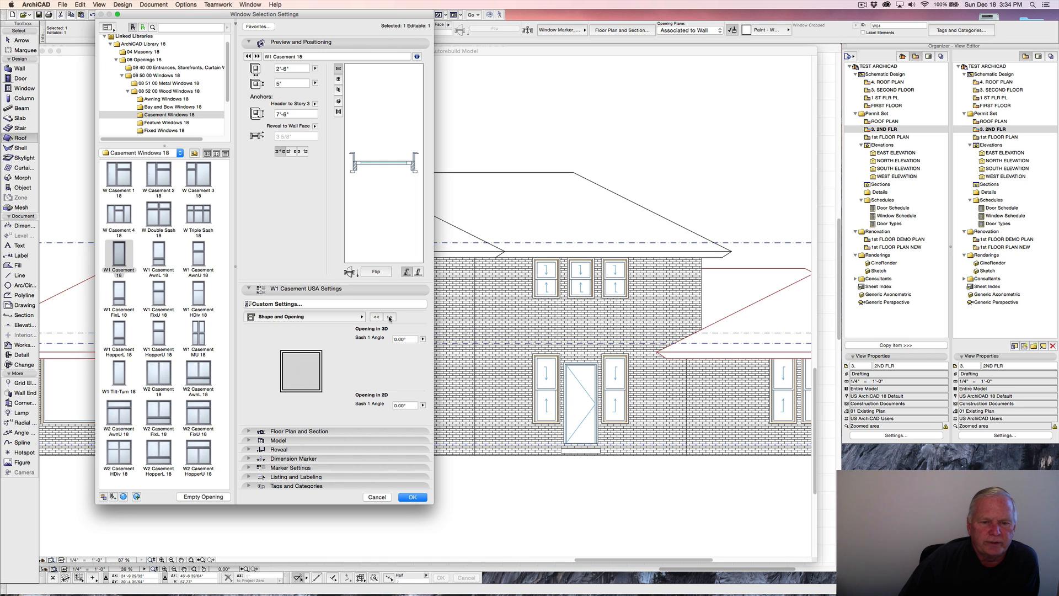
{"action": "left_click", "coordinate": [390, 317]}
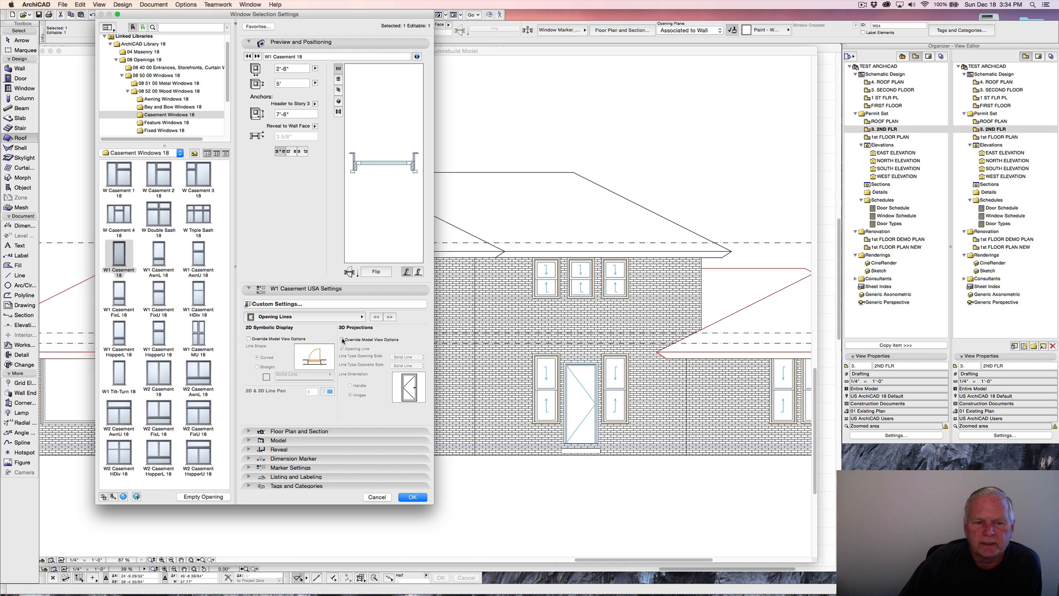
{"action": "left_click", "coordinate": [342, 340]}
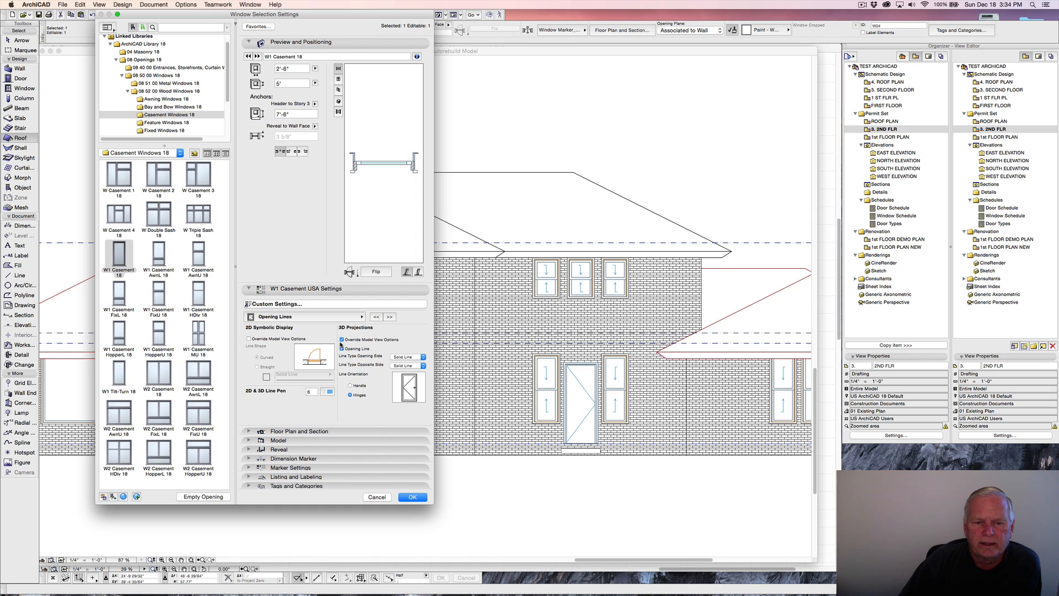
{"action": "left_click", "coordinate": [342, 350]}
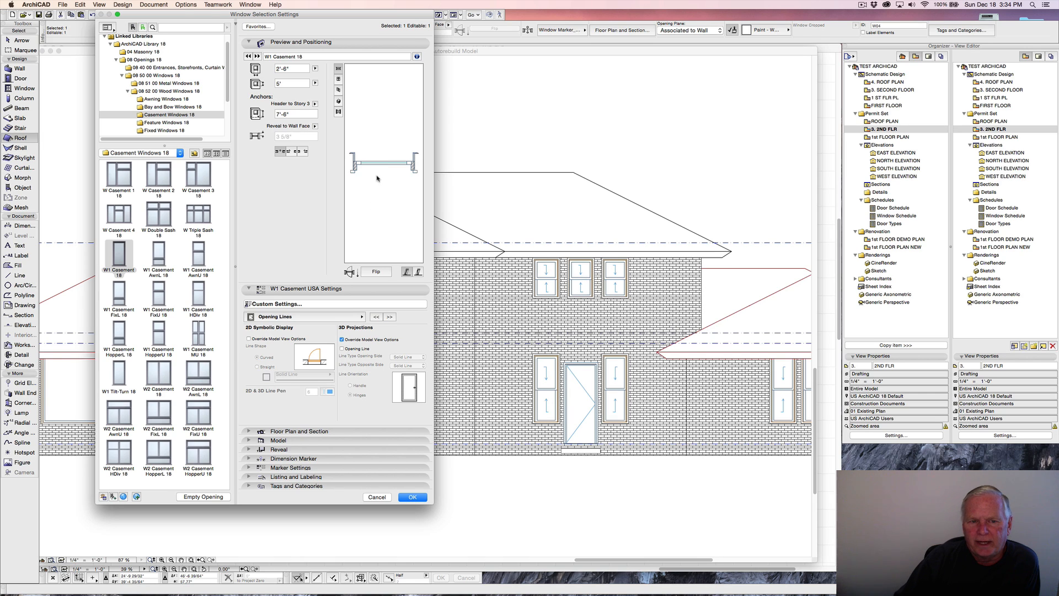
{"action": "left_click", "coordinate": [339, 80]}
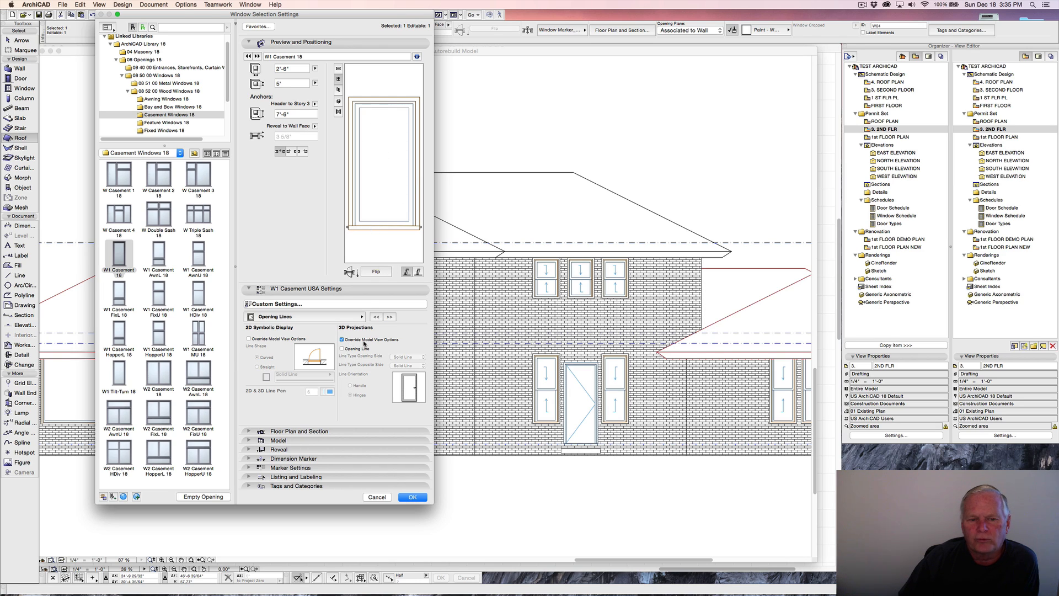
{"action": "left_click", "coordinate": [338, 68]}
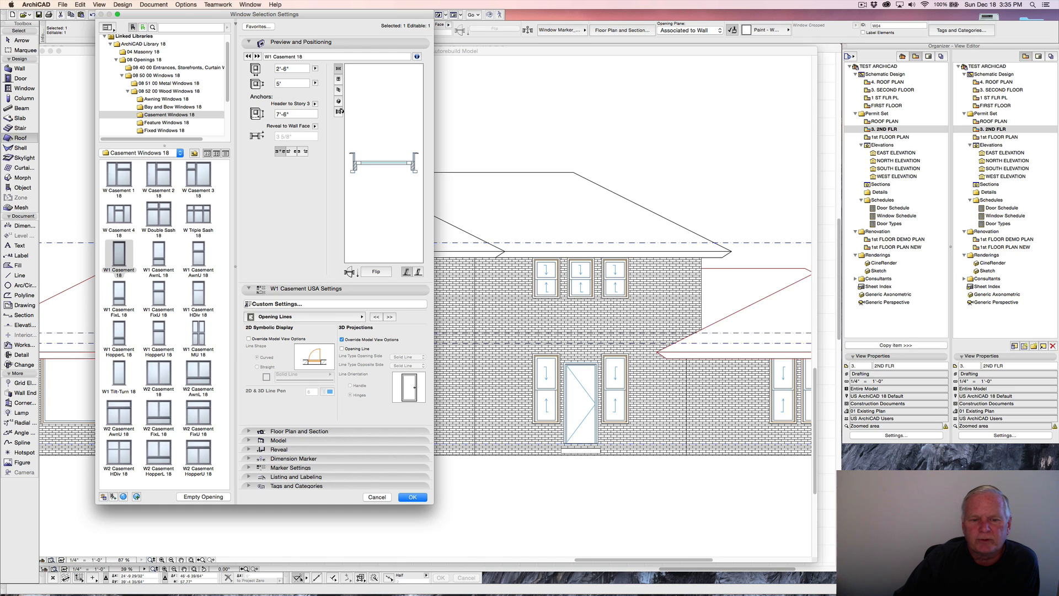
Look over the sash options, then set the outside casing's offset to 1/2" in the casing settings.
{"action": "left_click", "coordinate": [391, 317]}
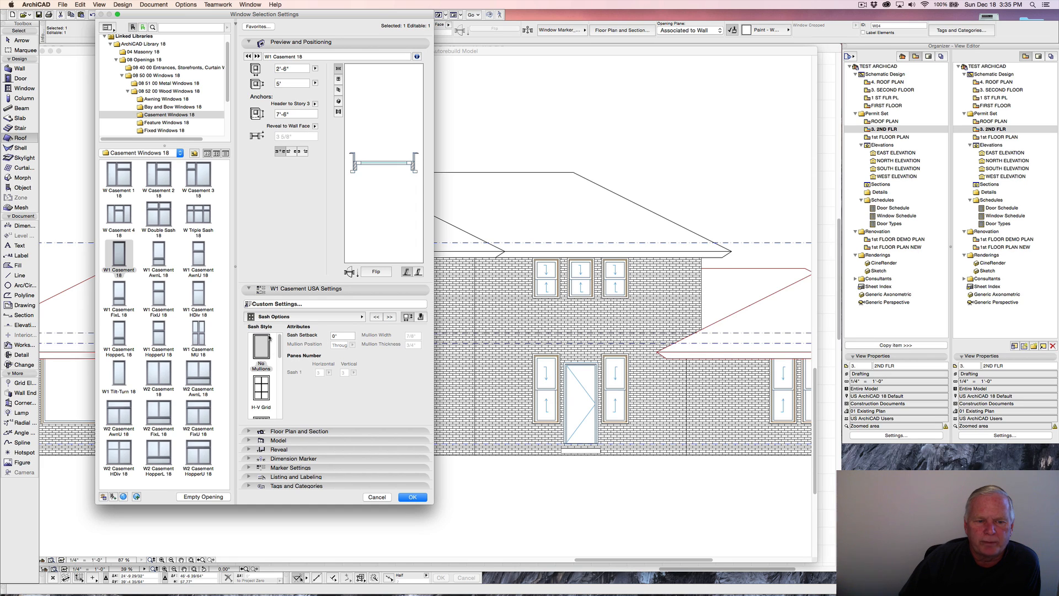
{"action": "mouse_move", "coordinate": [280, 348]}
{"action": "left_mouse_down"}
{"action": "mouse_move", "coordinate": [277, 407]}
{"action": "mouse_move", "coordinate": [278, 344]}
{"action": "left_mouse_up"}
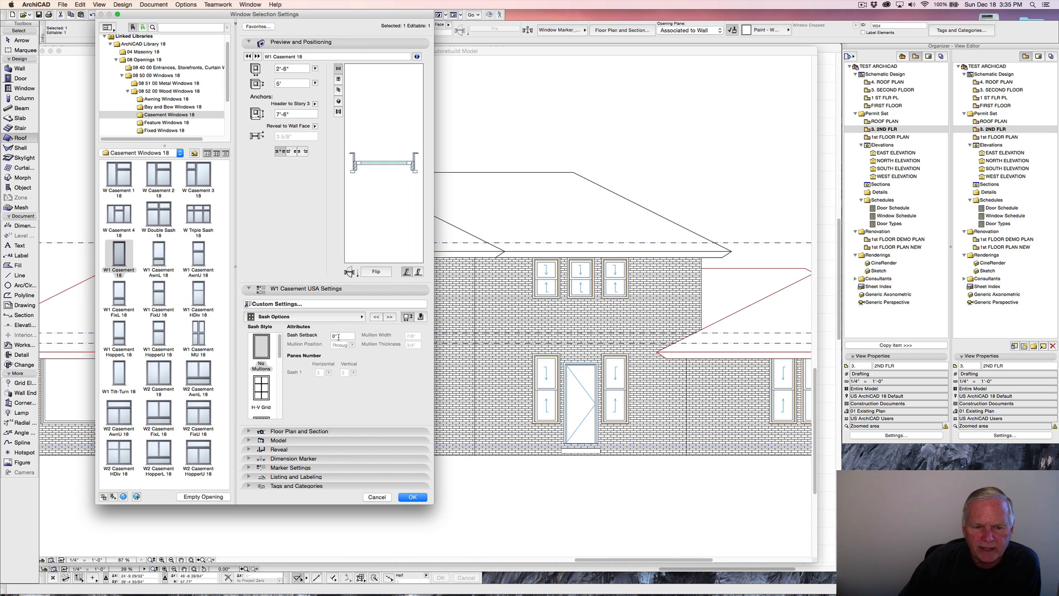
{"action": "left_click", "coordinate": [390, 317]}
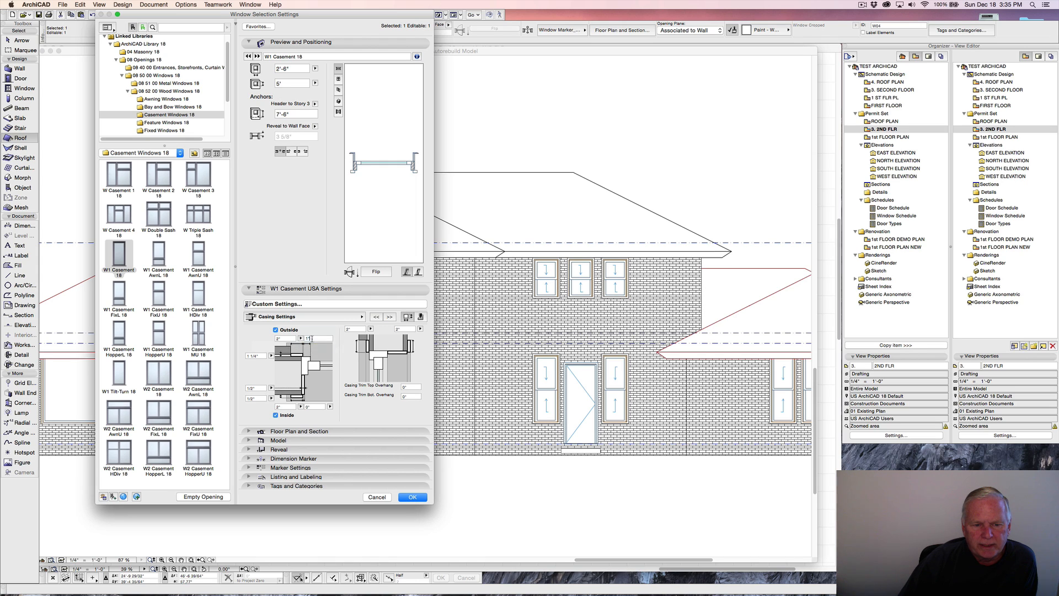
{"action": "left_click", "coordinate": [312, 339]}
{"action": "type", "text": "1/2"}
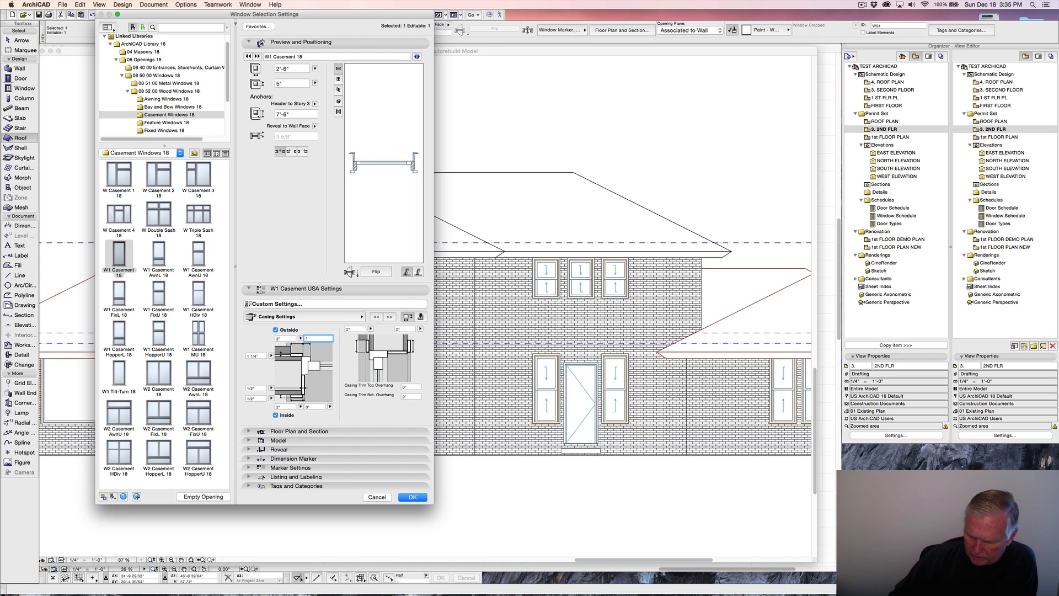
{"action": "type", "text": "\""}
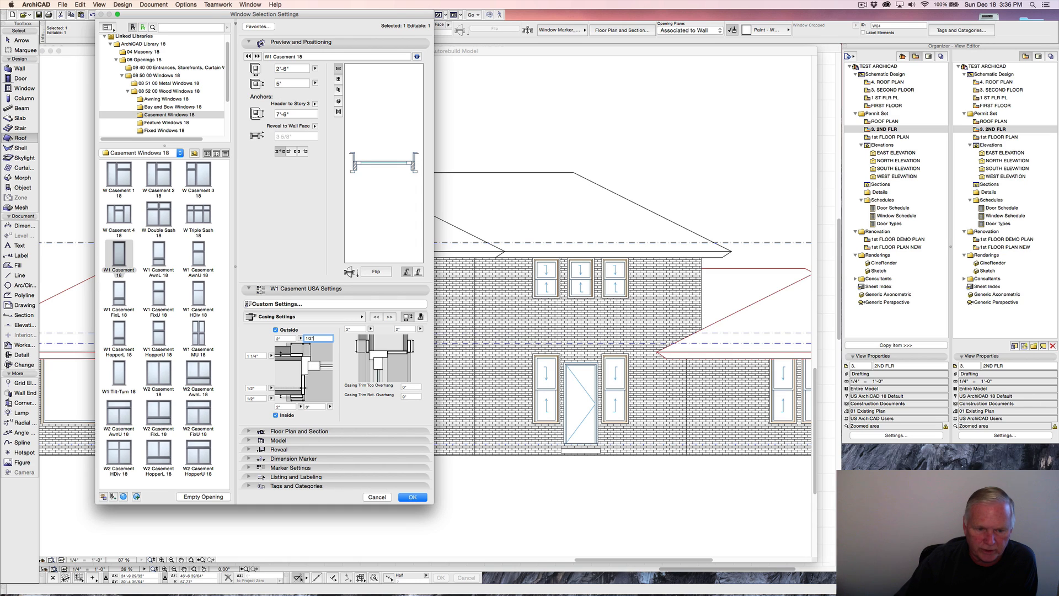
{"action": "left_click", "coordinate": [277, 388]}
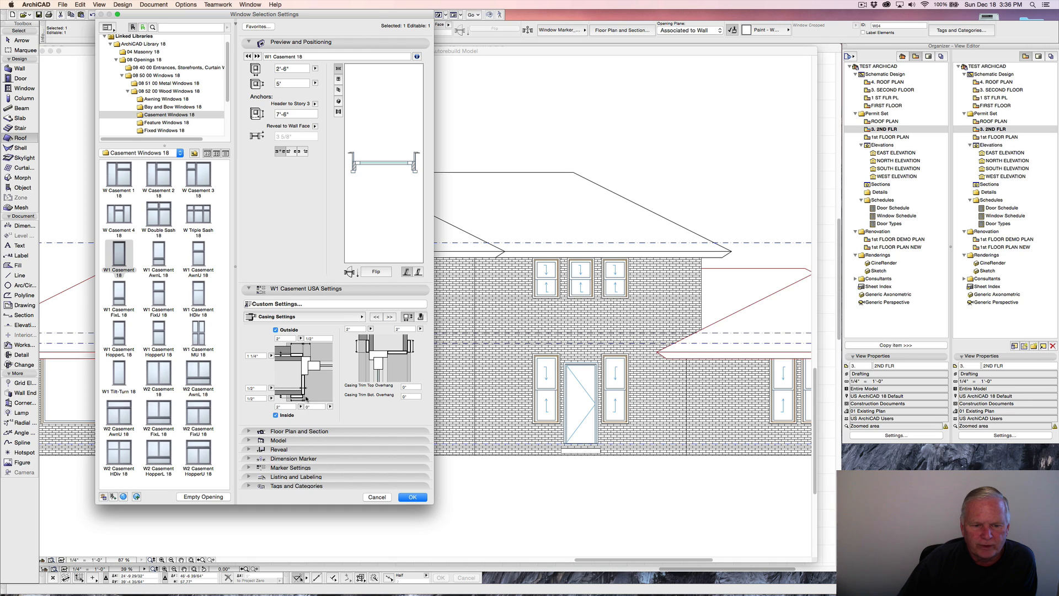
Set the inside casing's offset to 1/4".
{"action": "left_click", "coordinate": [314, 407]}
{"action": "type", "text": "1/"}
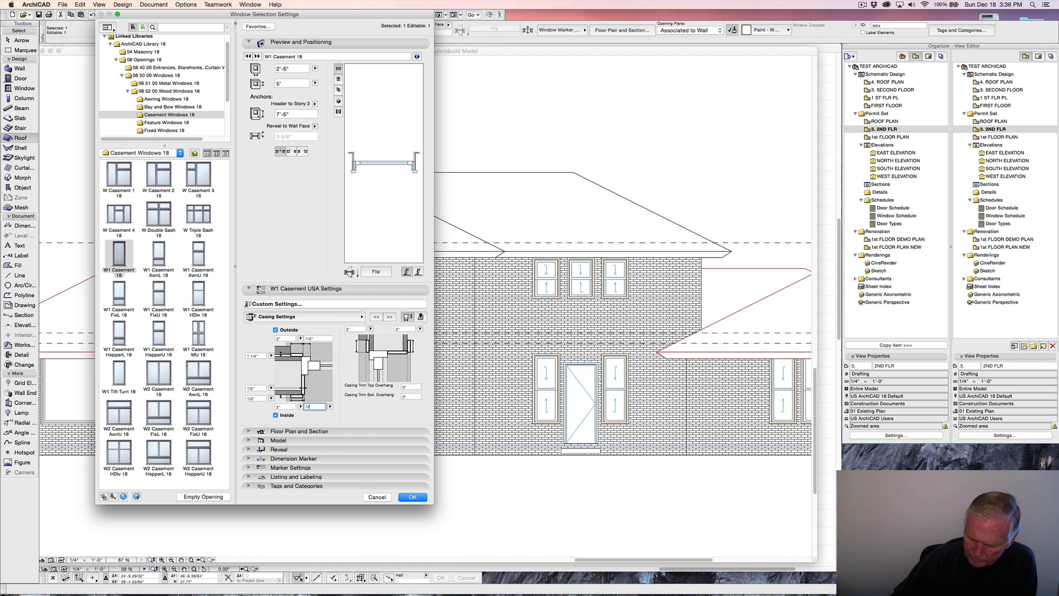
{"action": "type", "text": "4\""}
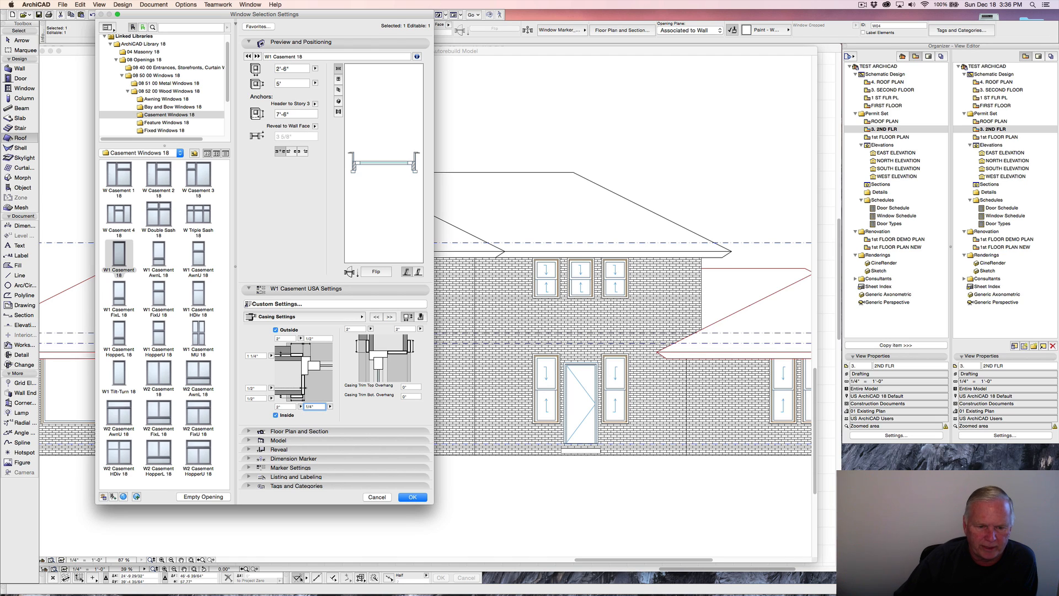
{"action": "left_click", "coordinate": [348, 359]}
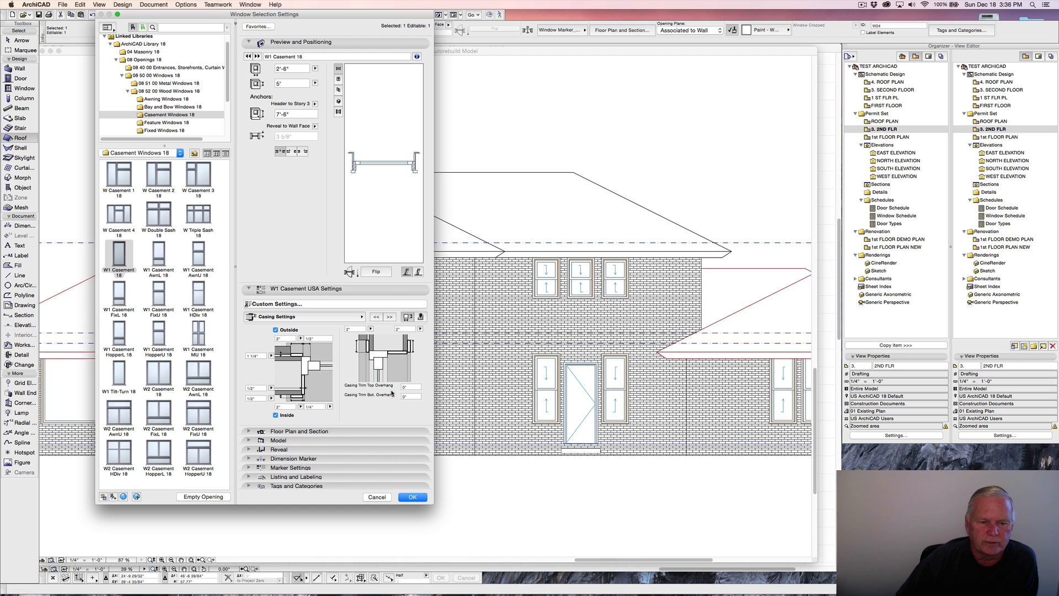
Add an apron beneath the stool in the sill and stool settings and check it in the elevation preview.
{"action": "left_click", "coordinate": [391, 318]}
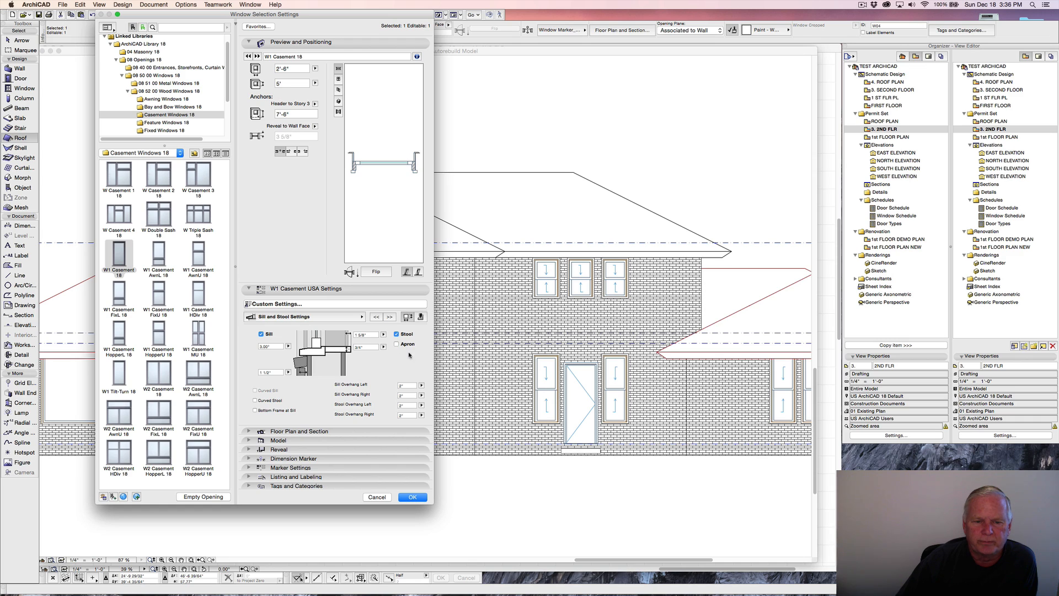
{"action": "left_click", "coordinate": [396, 345]}
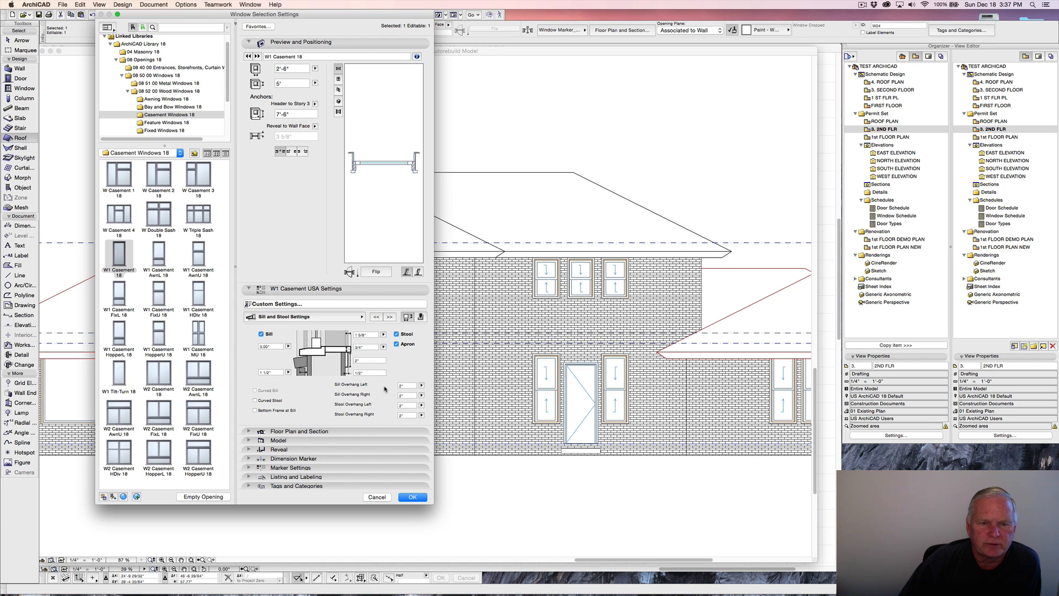
{"action": "left_click", "coordinate": [338, 78]}
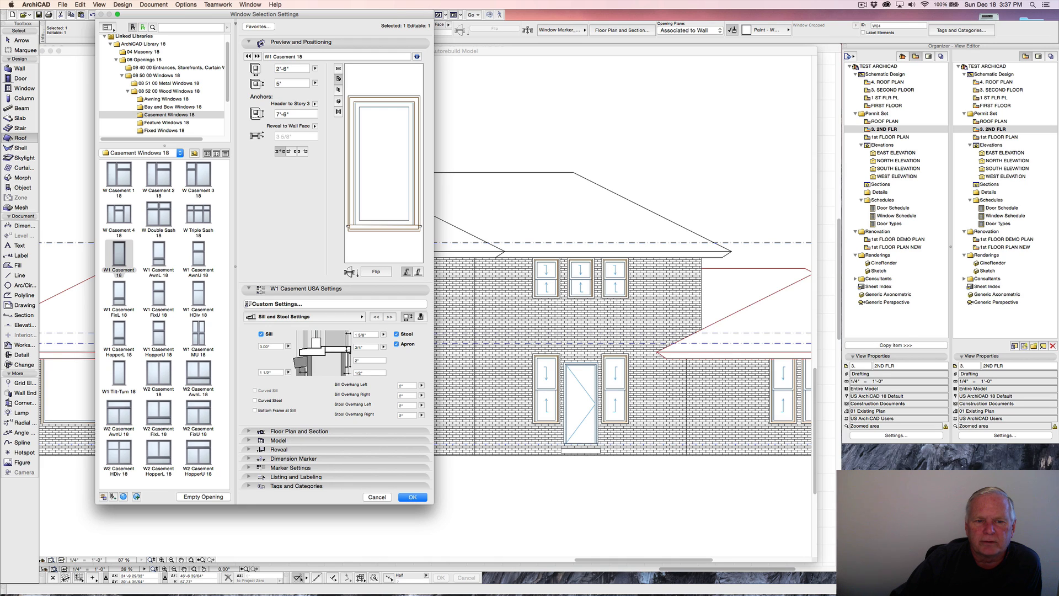
{"action": "left_click", "coordinate": [339, 68]}
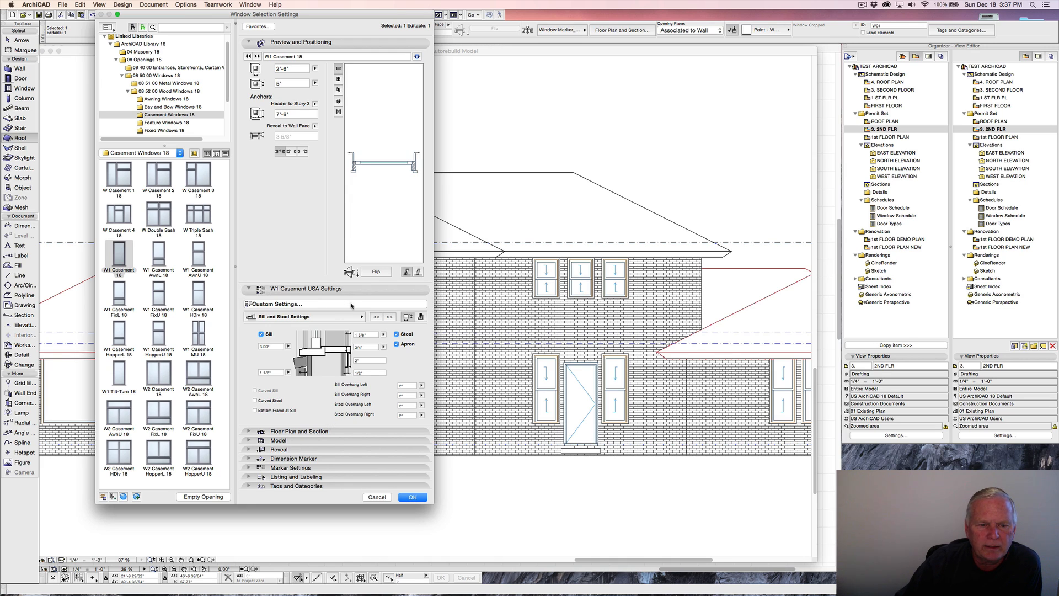
Review the window's wall inset, sunshade, custom corner and reveal settings, ending at the wall closure settings.
{"action": "left_click", "coordinate": [362, 317]}
{"action": "left_click", "coordinate": [362, 317]}
{"action": "left_click", "coordinate": [390, 317]}
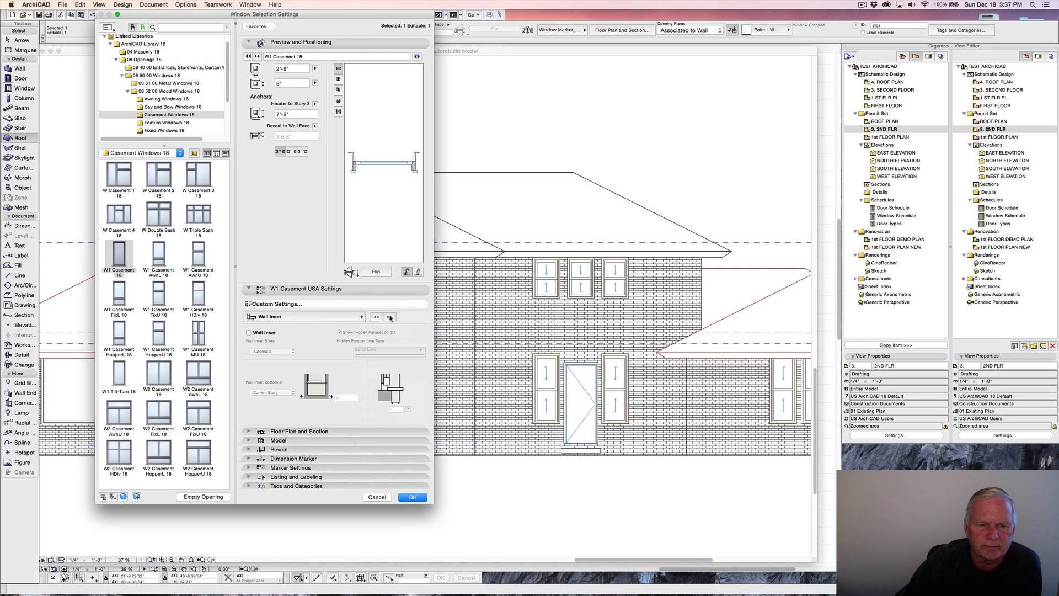
{"action": "left_click", "coordinate": [390, 318]}
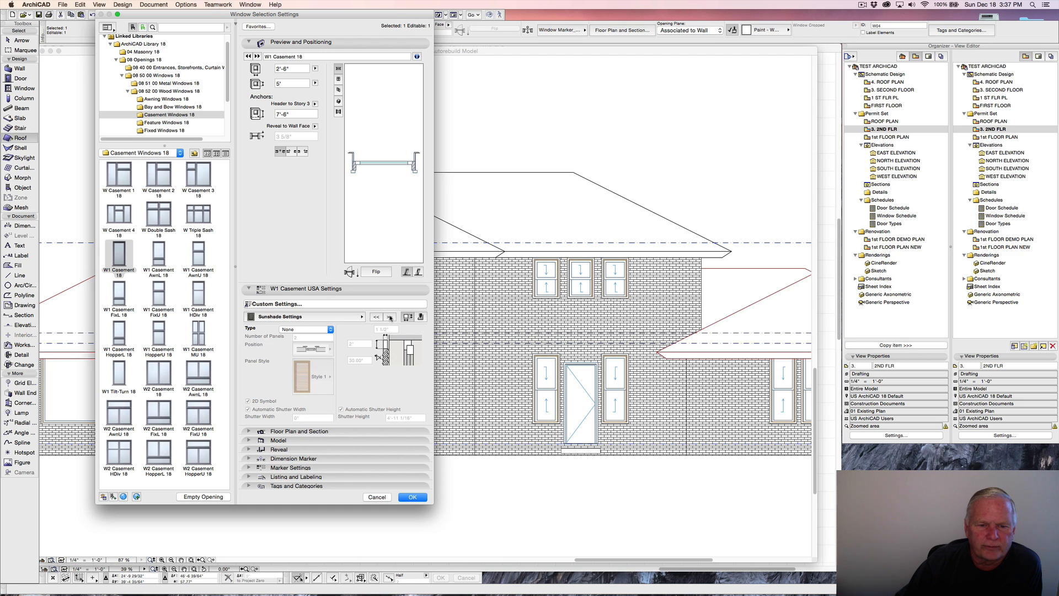
{"action": "left_click", "coordinate": [390, 318]}
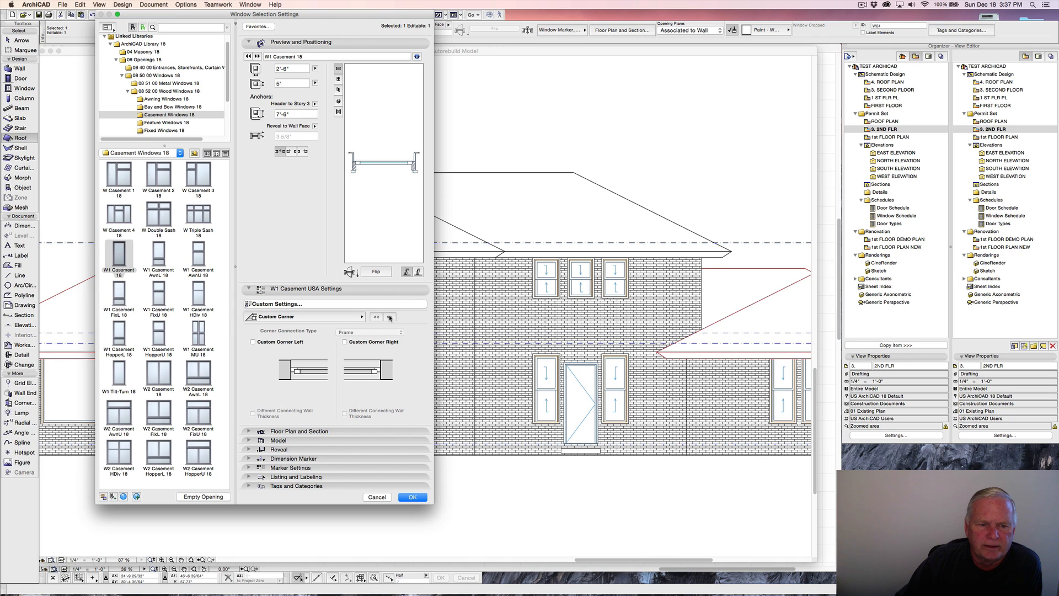
{"action": "left_click", "coordinate": [389, 317]}
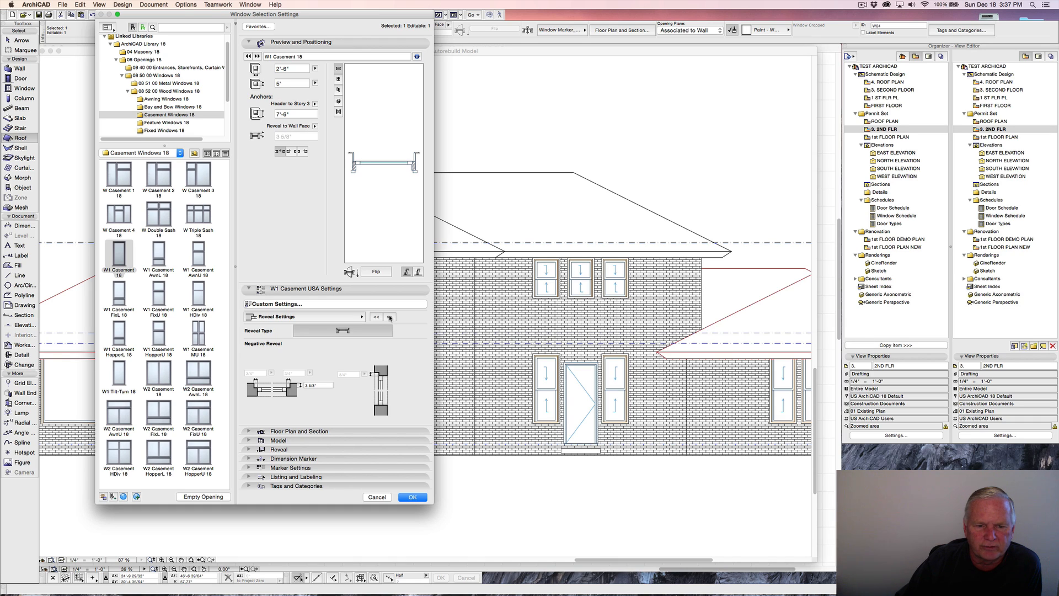
{"action": "left_click", "coordinate": [390, 317]}
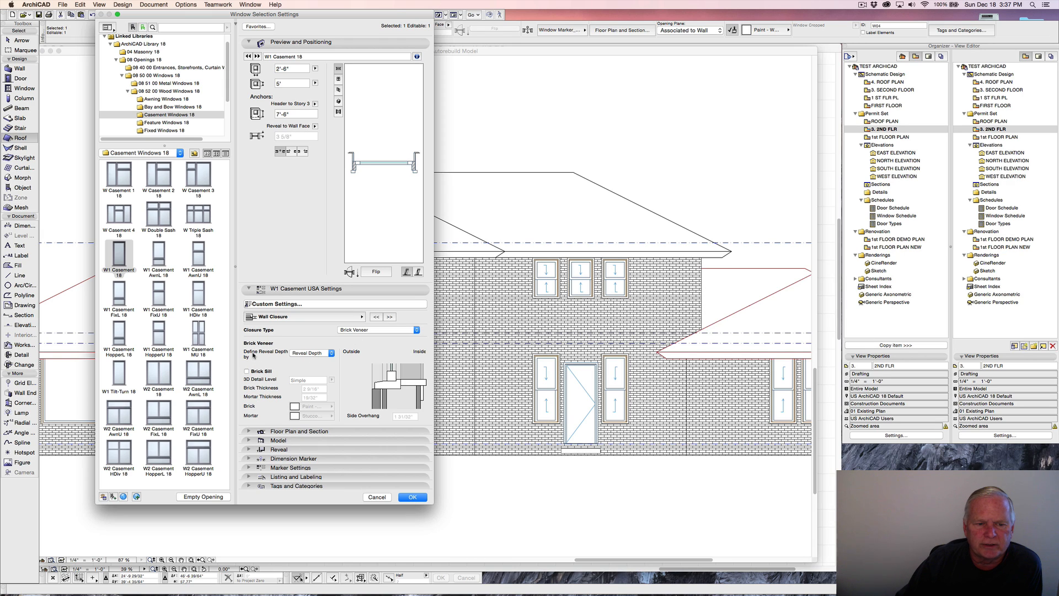
Define the brick veneer reveal depth by wall skins number, set to 2, and enable the brick sill.
{"action": "left_click", "coordinate": [332, 353]}
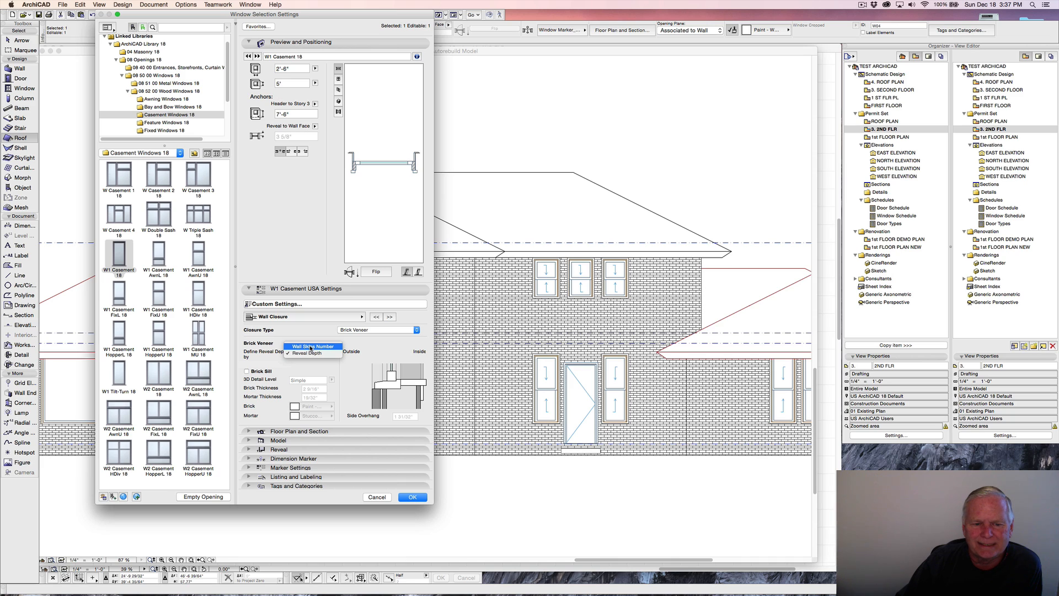
{"action": "left_click", "coordinate": [311, 347]}
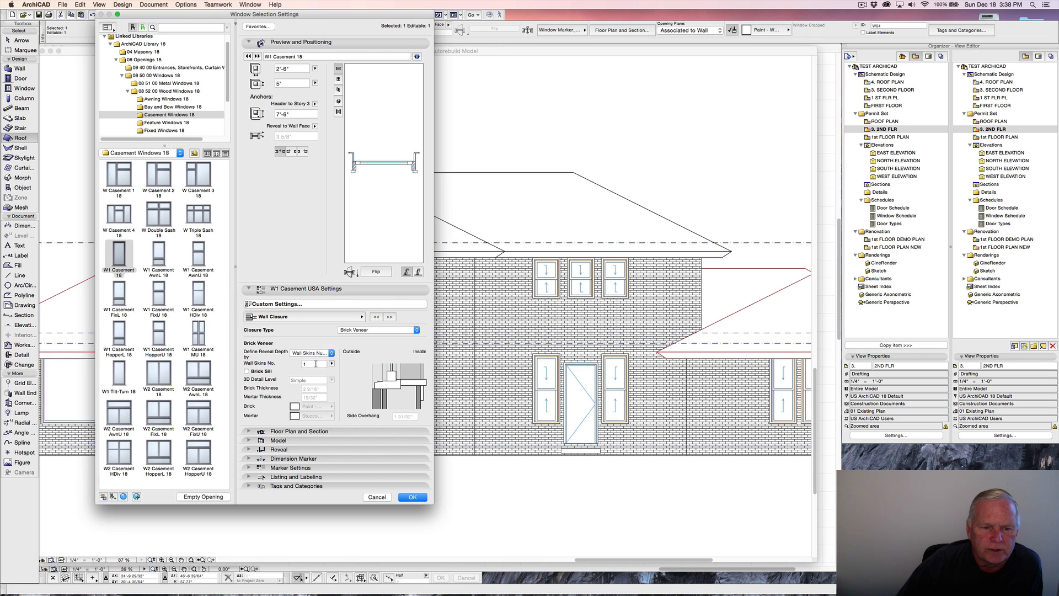
{"action": "left_click", "coordinate": [332, 365]}
{"action": "left_click", "coordinate": [345, 373]}
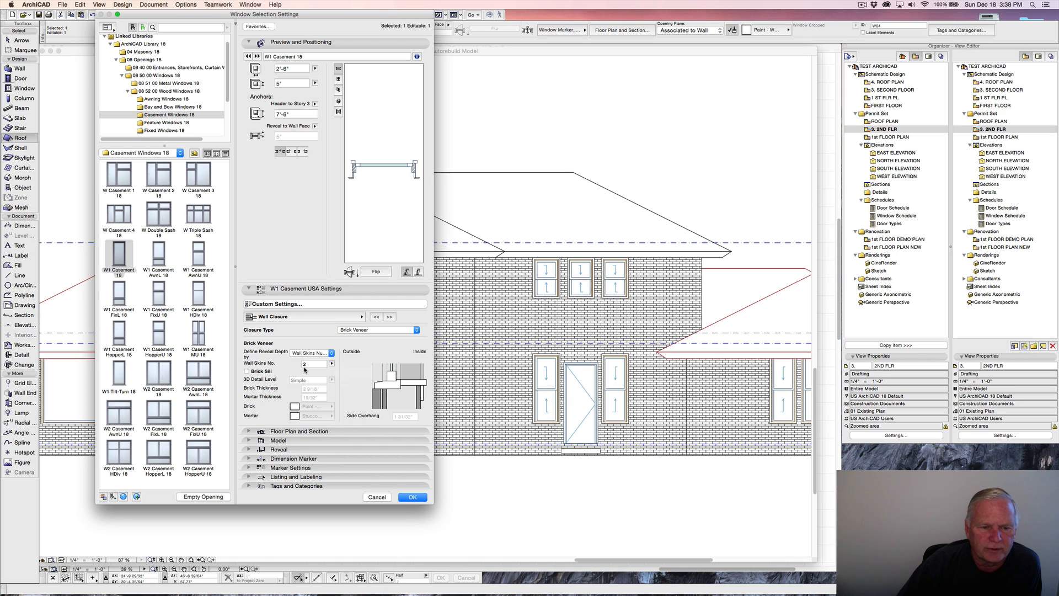
{"action": "left_click", "coordinate": [246, 372]}
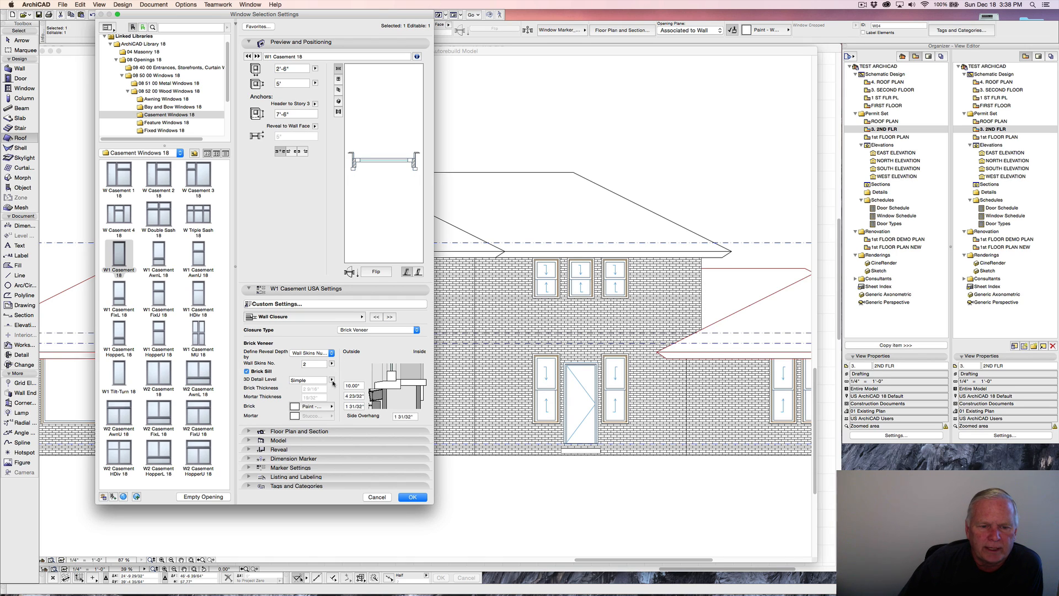
Set the brick sill's 3D detail level to Detailed and its brick thickness to 2.625".
{"action": "left_click", "coordinate": [332, 380]}
{"action": "left_click", "coordinate": [351, 387]}
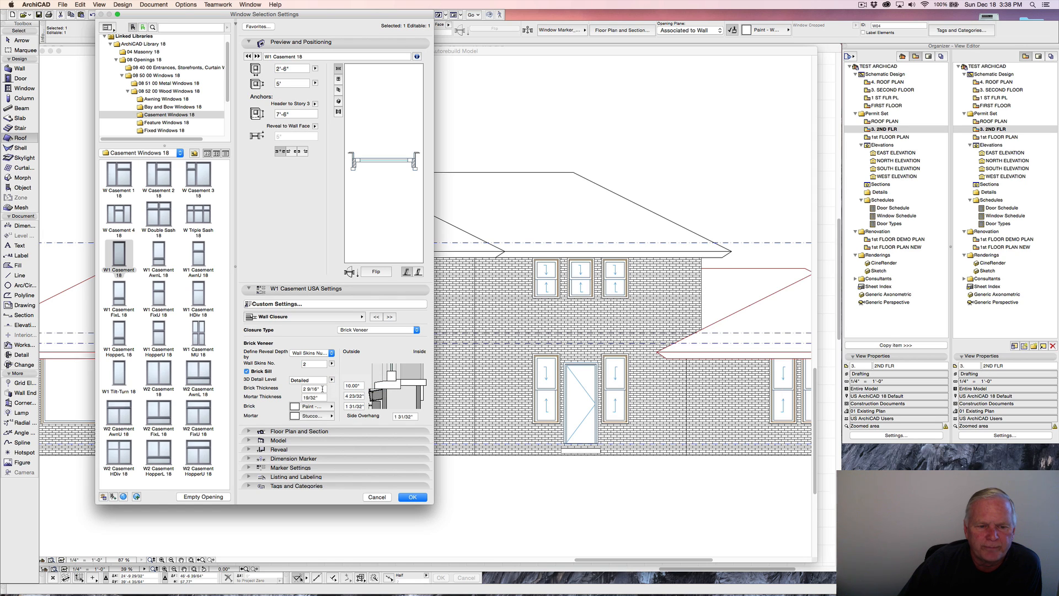
{"action": "triple_click", "coordinate": [322, 389]}
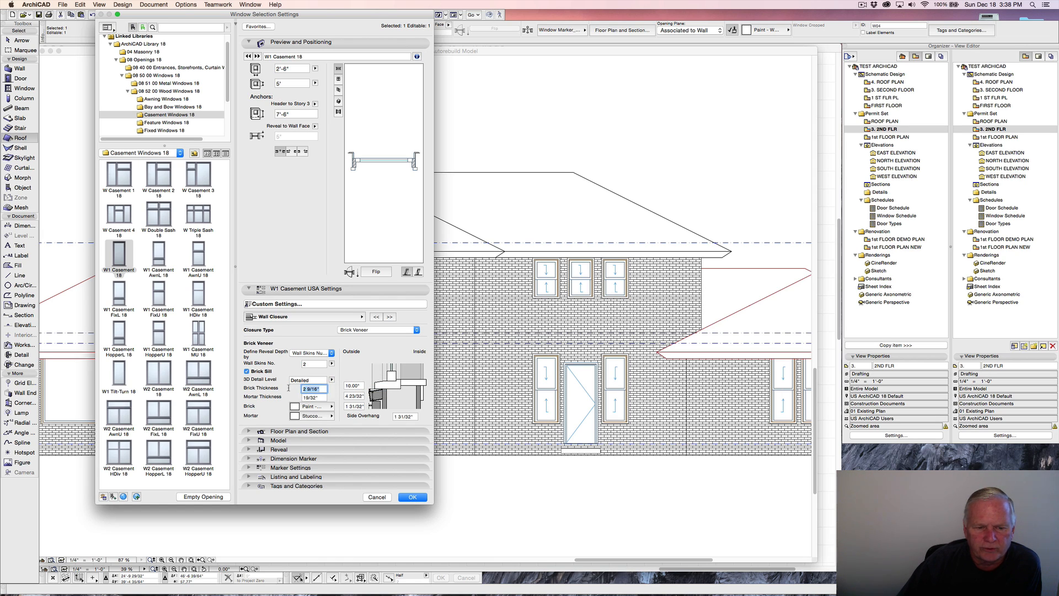
{"action": "type", "text": "2"}
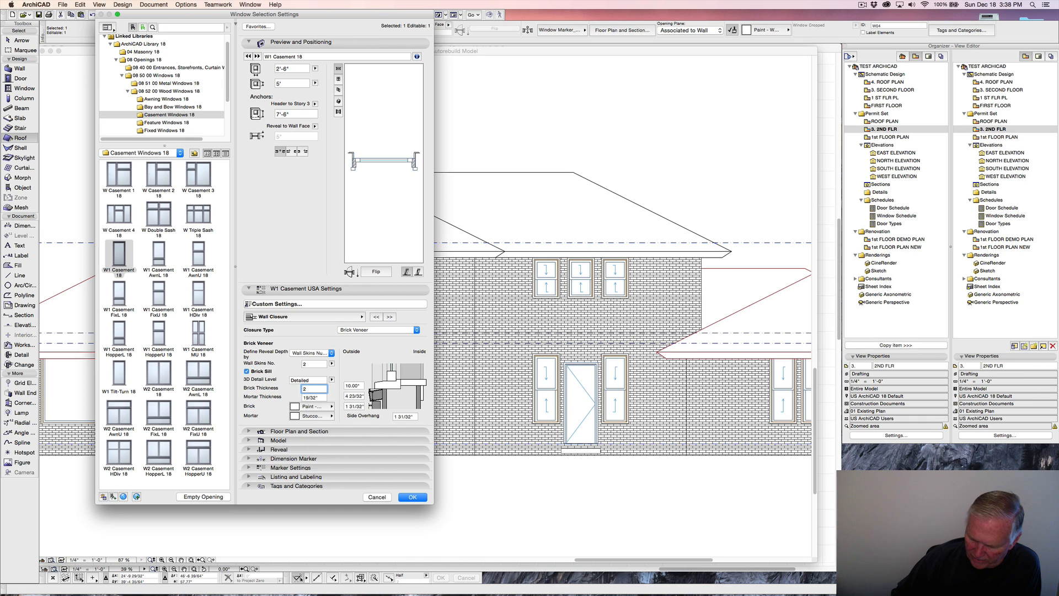
{"action": "key", "text": "Tab"}
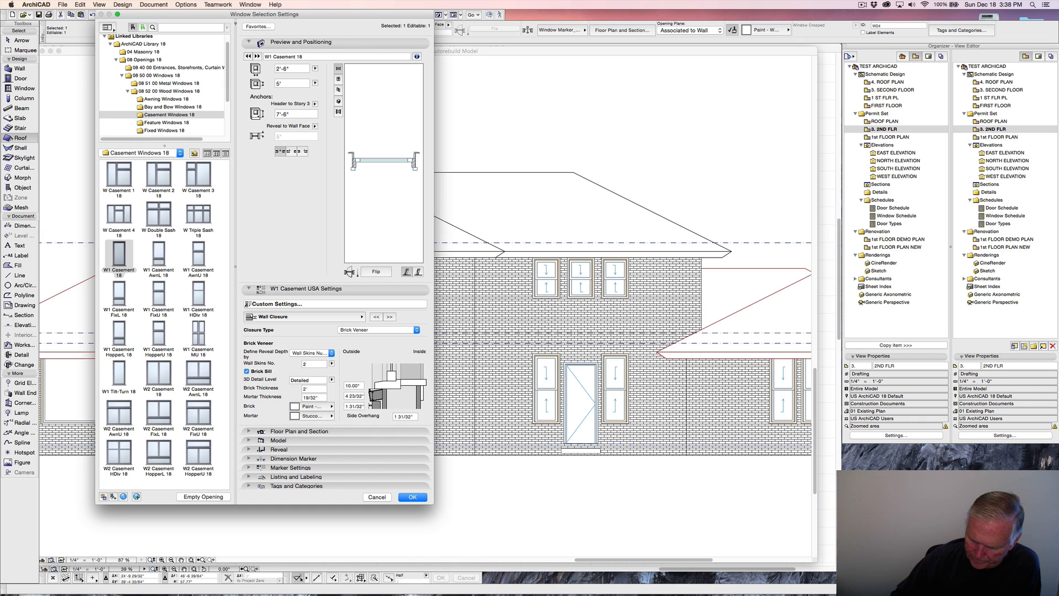
{"action": "left_click", "coordinate": [308, 389]}
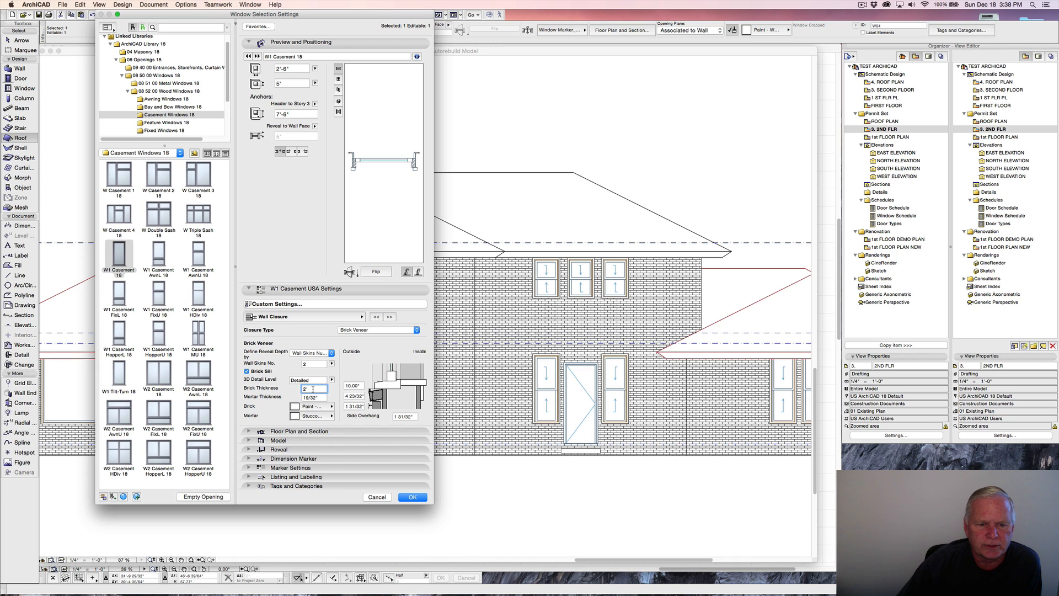
{"action": "key", "text": "BackSpace"}
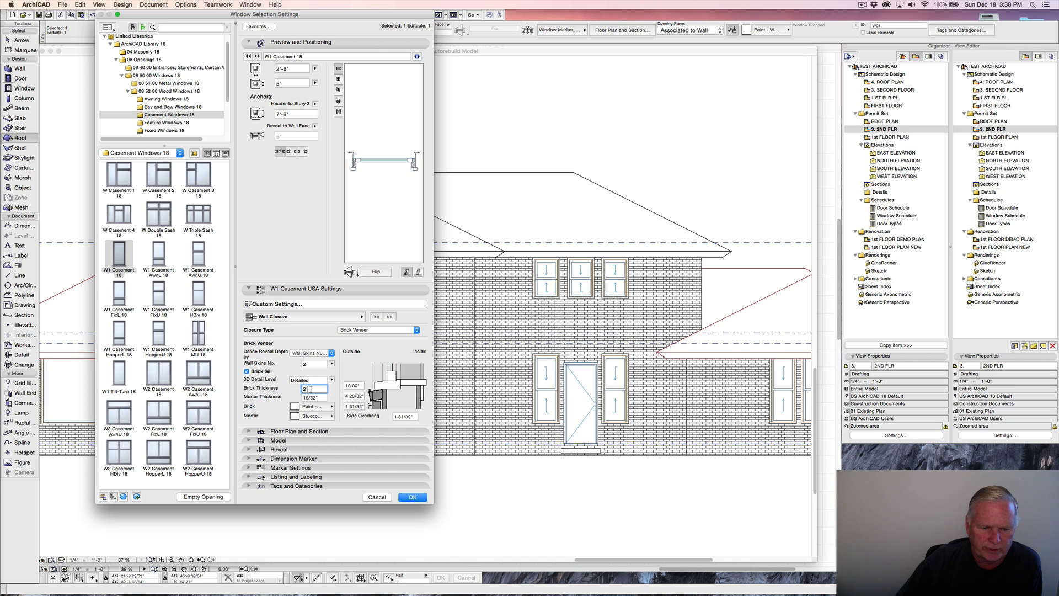
{"action": "left_click_drag", "start_coordinate": [310, 390], "coordinate": [296, 388]}
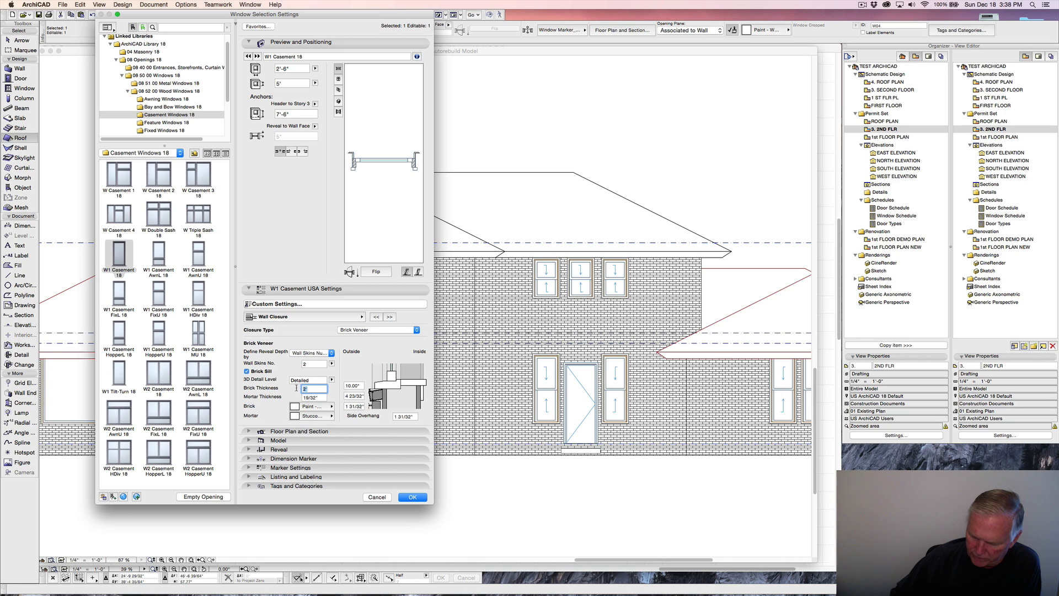
{"action": "type", "text": "2.625"}
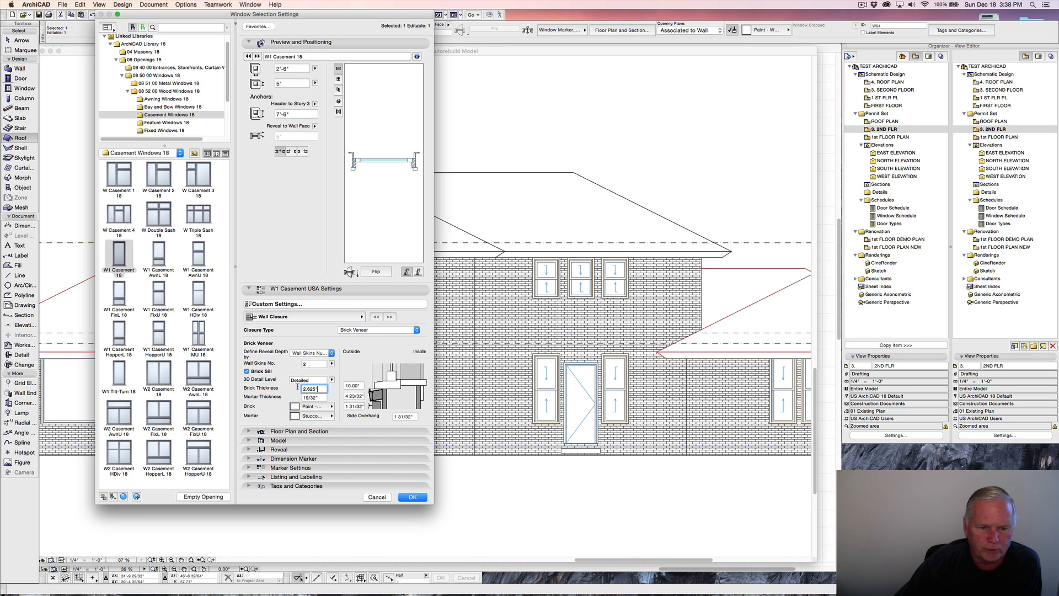
{"action": "key", "text": "Tab"}
Set the brick sill's mortar thickness to .5".
{"action": "double_click", "coordinate": [320, 398]}
{"action": "type", "text": "."}
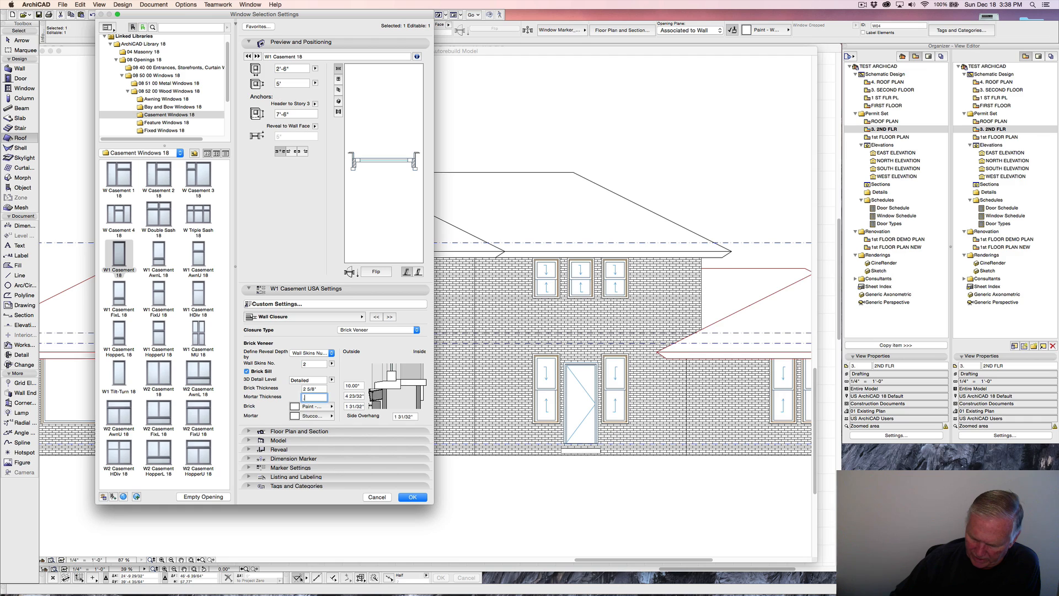
{"action": "type", "text": "5"}
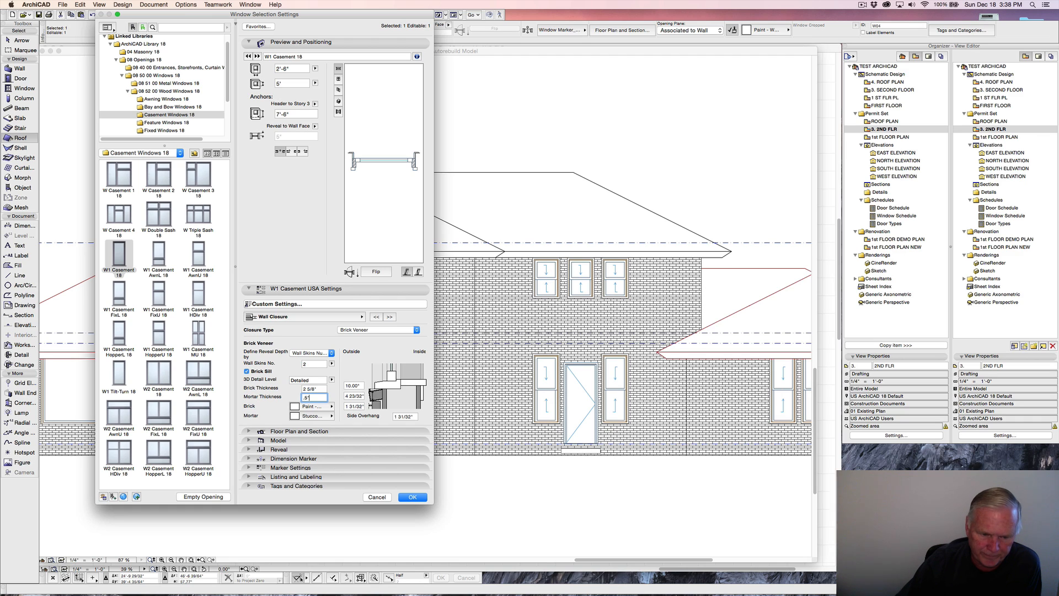
{"action": "left_click", "coordinate": [288, 398]}
Assign the Brick - Surface Color surface to the sill's brick and Paint - Gray Light to its mortar.
{"action": "left_click", "coordinate": [329, 407]}
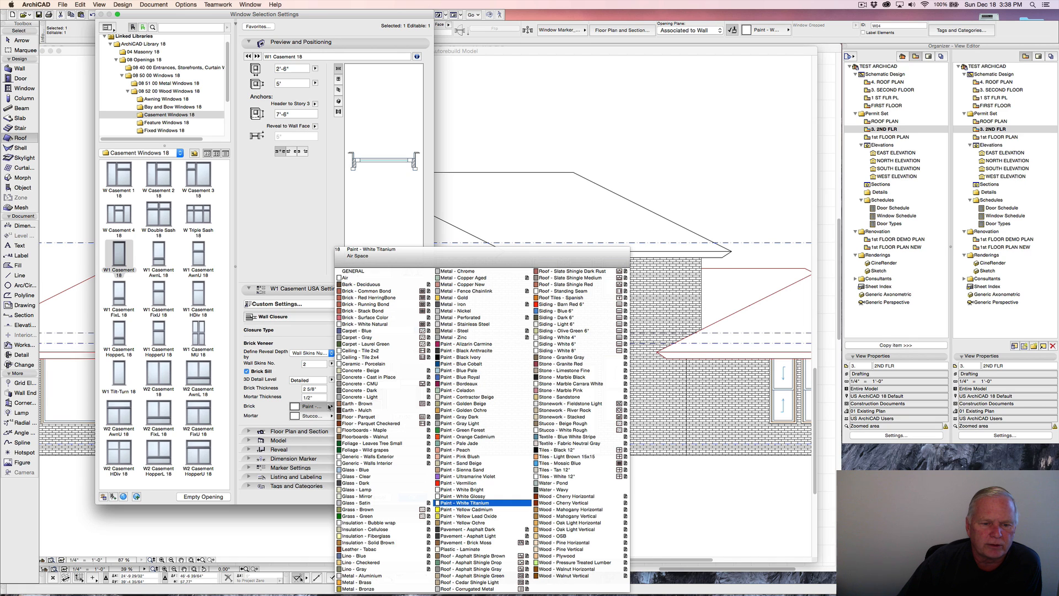
{"action": "left_click", "coordinate": [377, 318]}
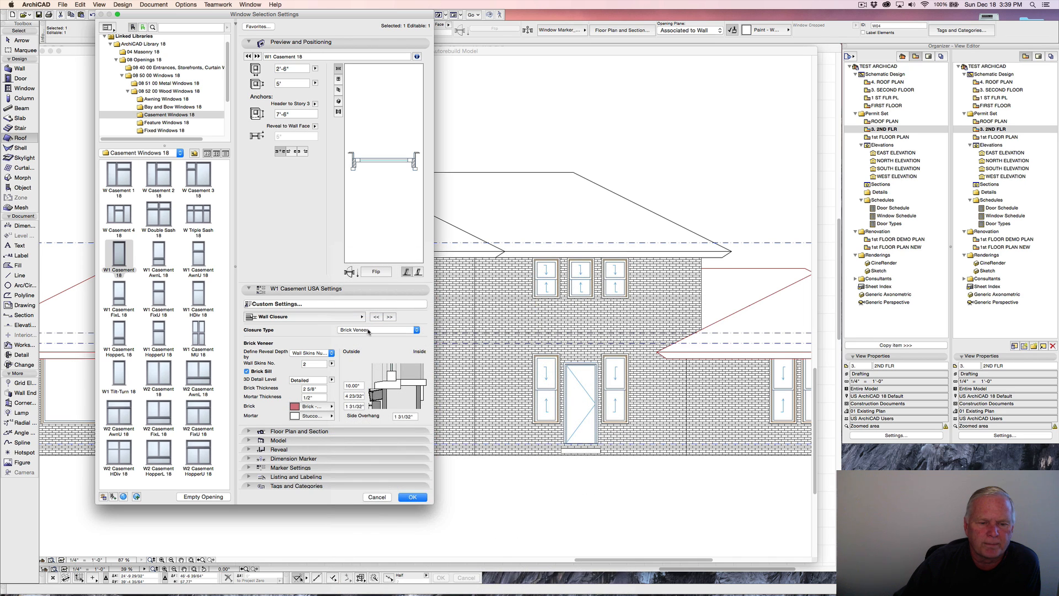
{"action": "left_click", "coordinate": [318, 416]}
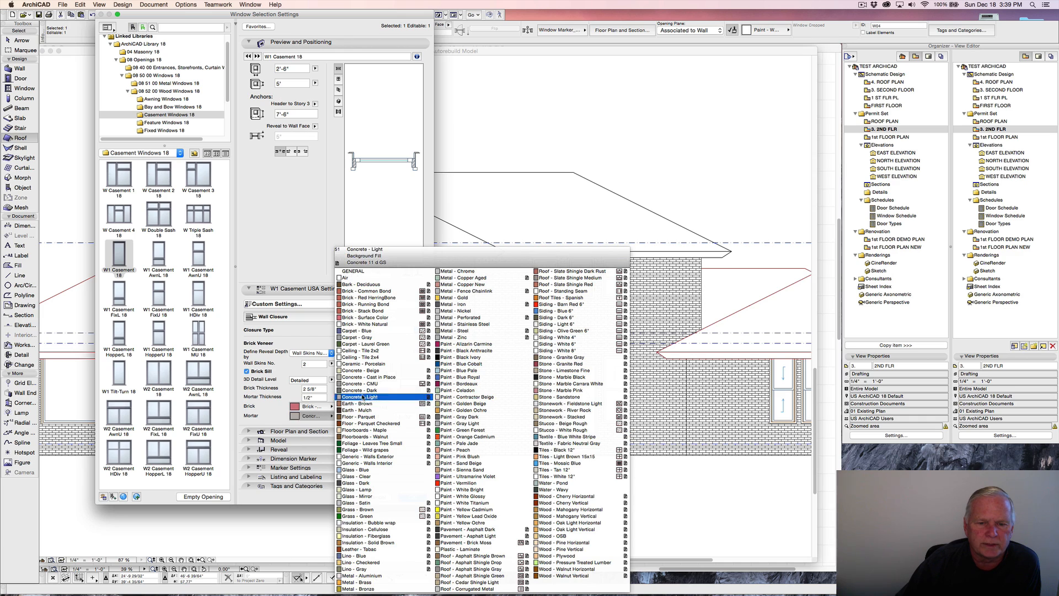
{"action": "left_click", "coordinate": [471, 410]}
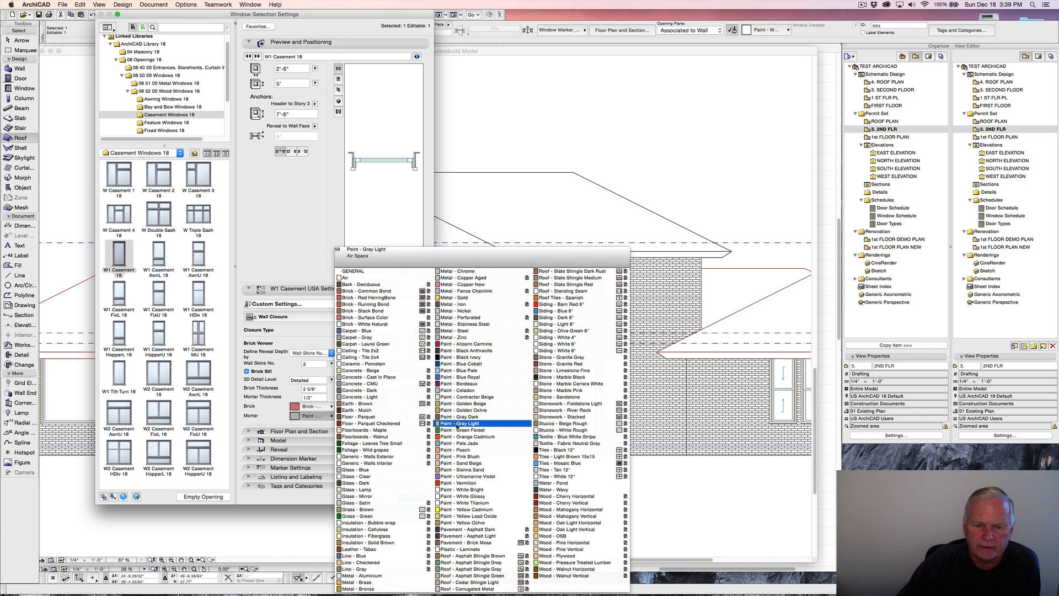
{"action": "left_click", "coordinate": [458, 424]}
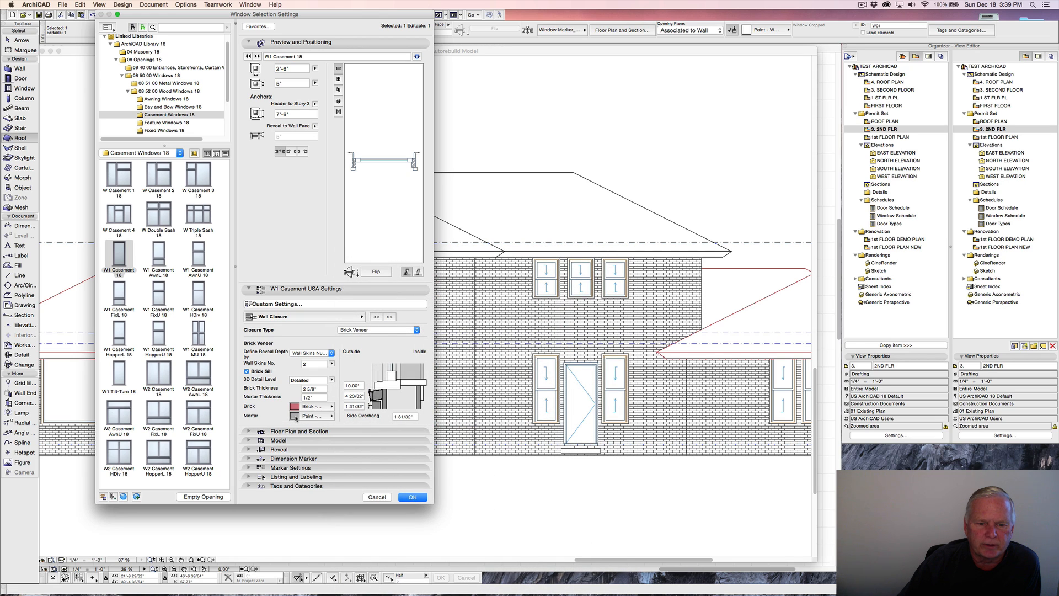
Set the brick sill's outside profile values to 3.00, 4" and 2", in that order.
{"action": "left_click", "coordinate": [342, 385]}
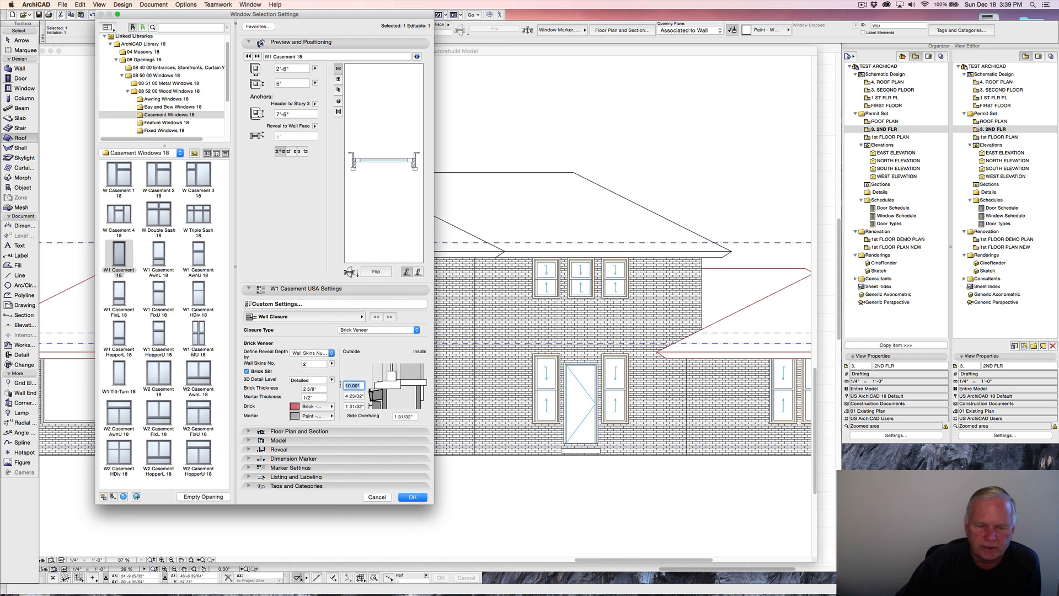
{"action": "type", "text": "3"}
{"action": "key", "text": "Tab"}
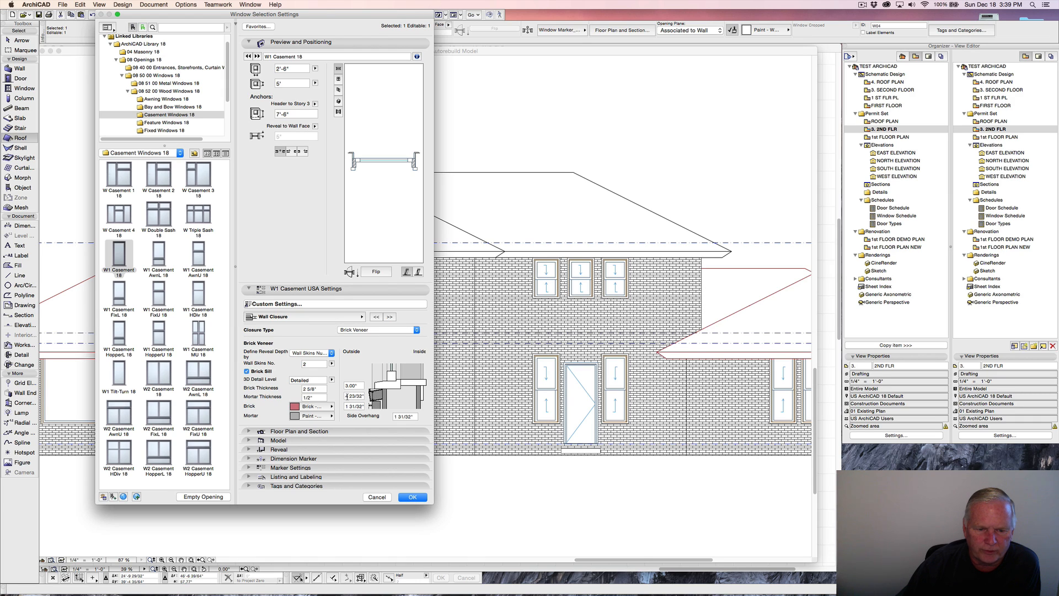
{"action": "left_click_drag", "start_coordinate": [346, 396], "coordinate": [368, 397]}
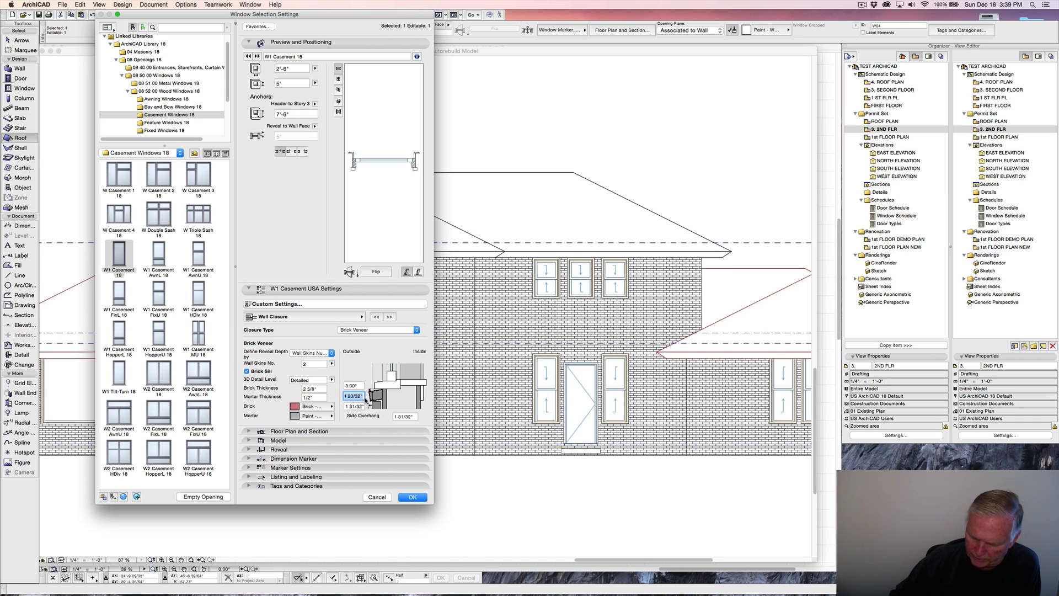
{"action": "type", "text": "4"}
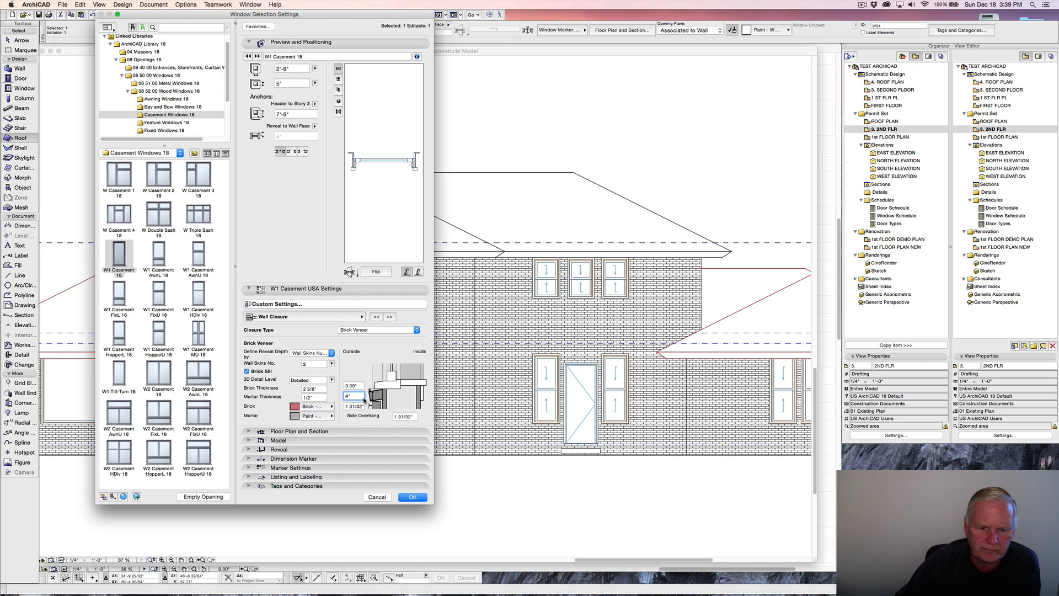
{"action": "key", "text": "Tab"}
{"action": "type", "text": "2"}
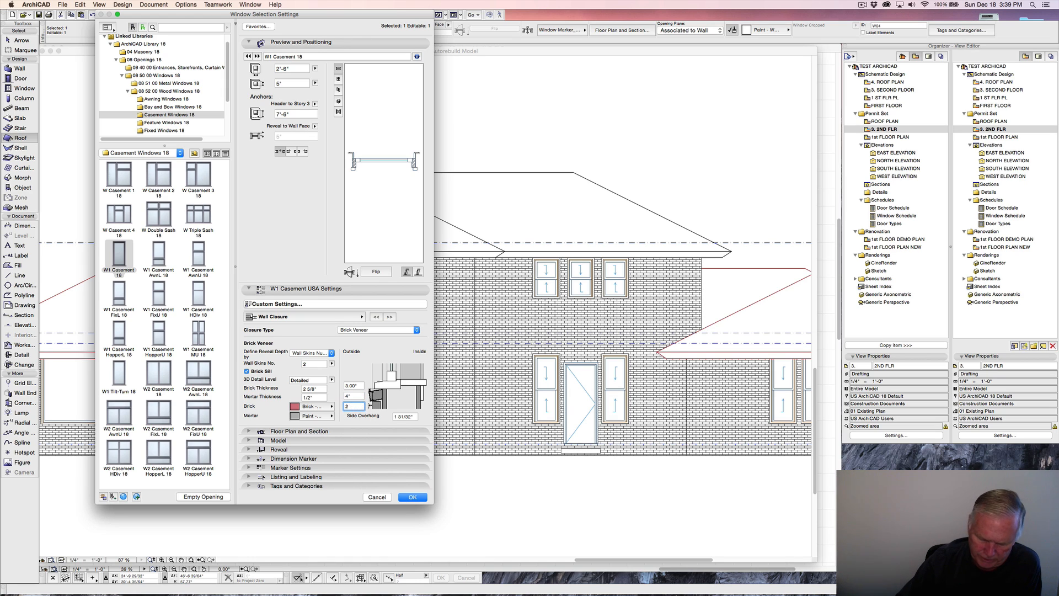
{"action": "type", "text": "\""}
Set the brick sill's side overhang to 2".
{"action": "left_click", "coordinate": [395, 416]}
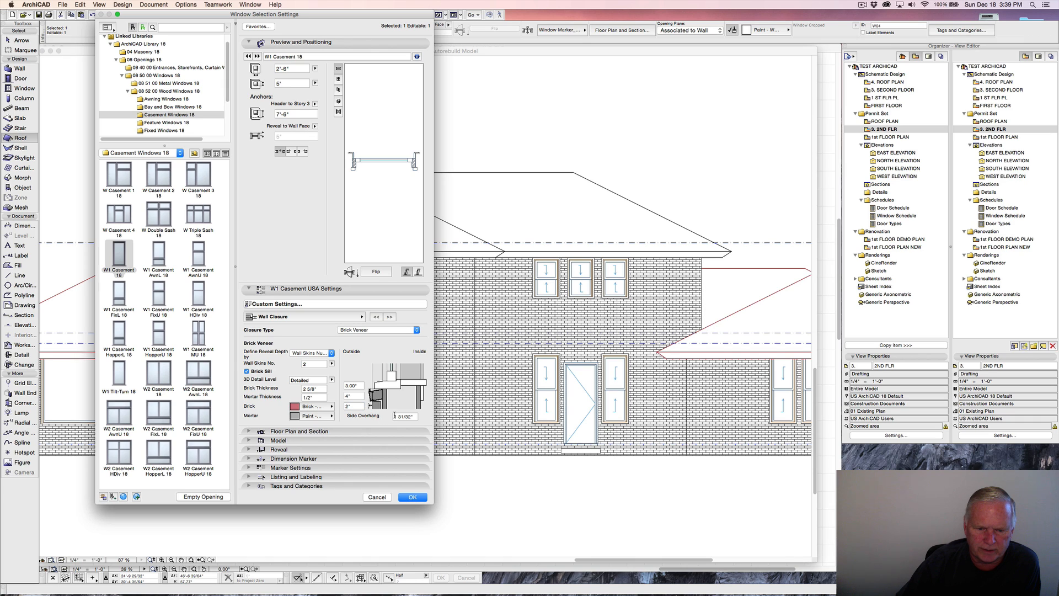
{"action": "left_click", "coordinate": [395, 415]}
{"action": "type", "text": "2"}
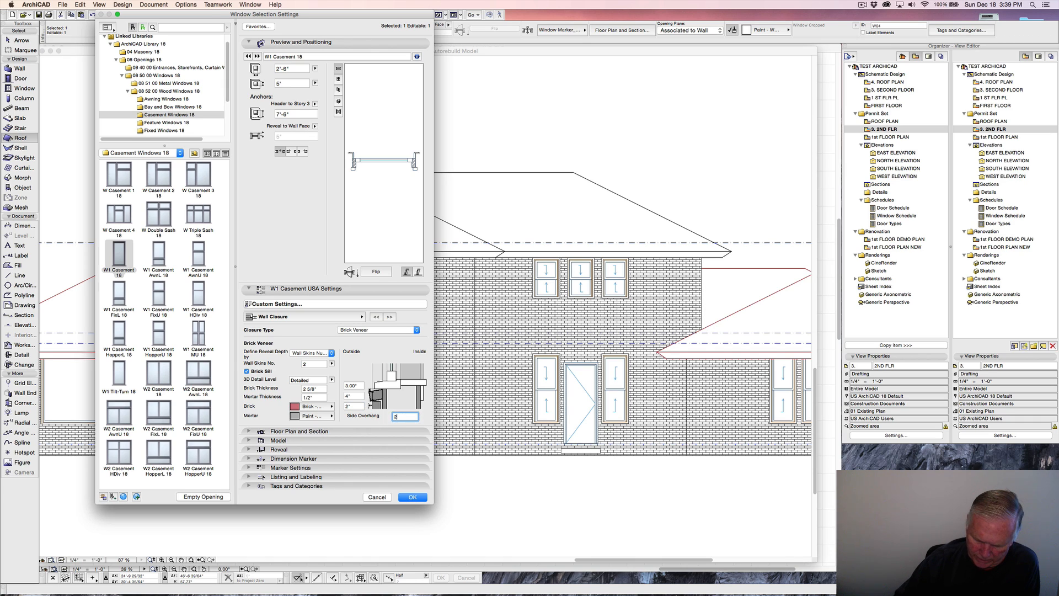
{"action": "type", "text": "\""}
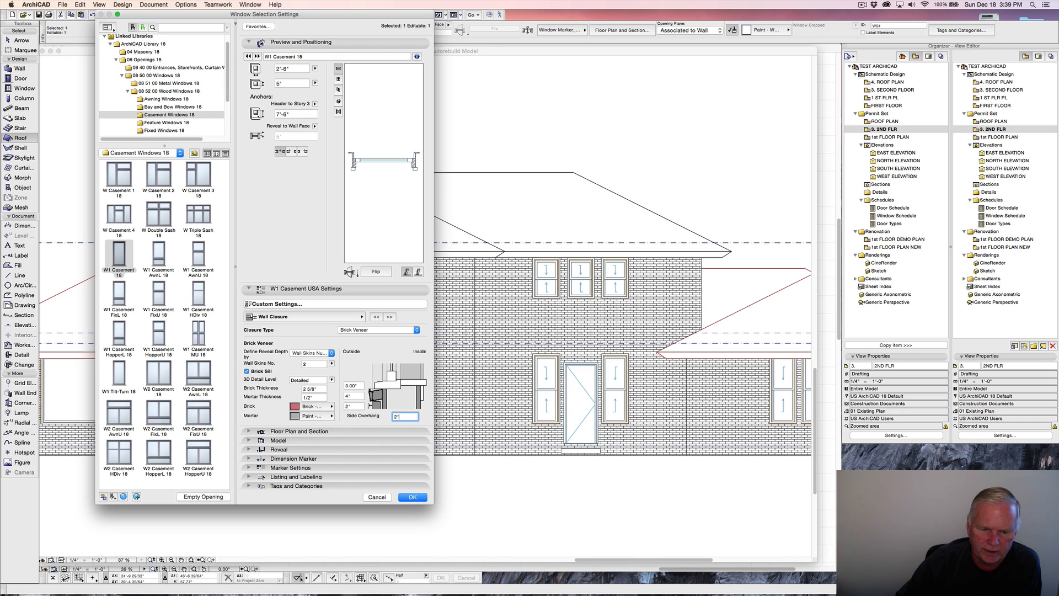
{"action": "left_click", "coordinate": [402, 401]}
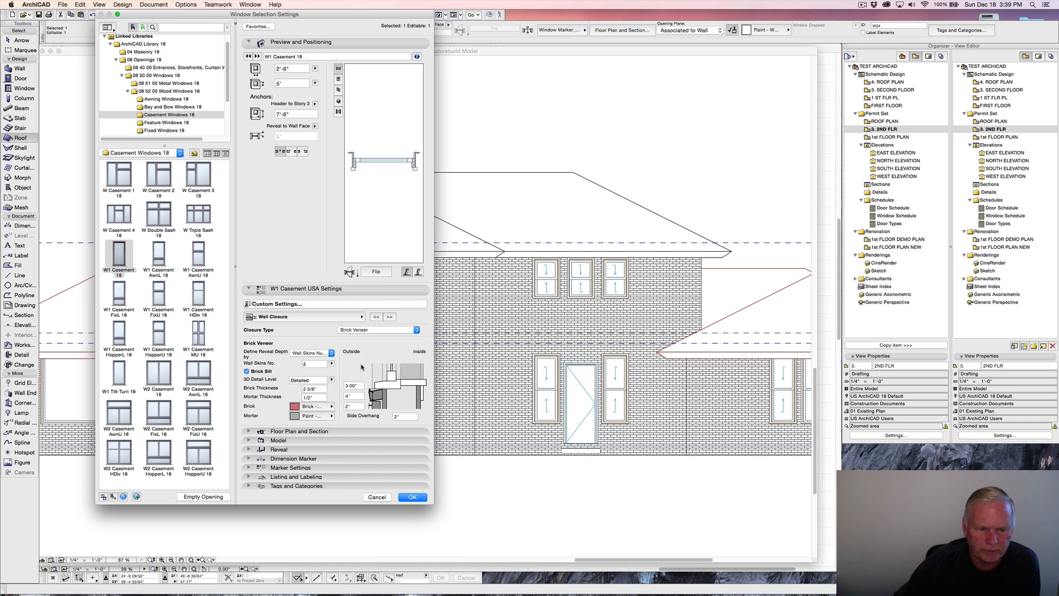
Review the window's masonry arch and listing parameters, and apply the window settings.
{"action": "left_click", "coordinate": [390, 318]}
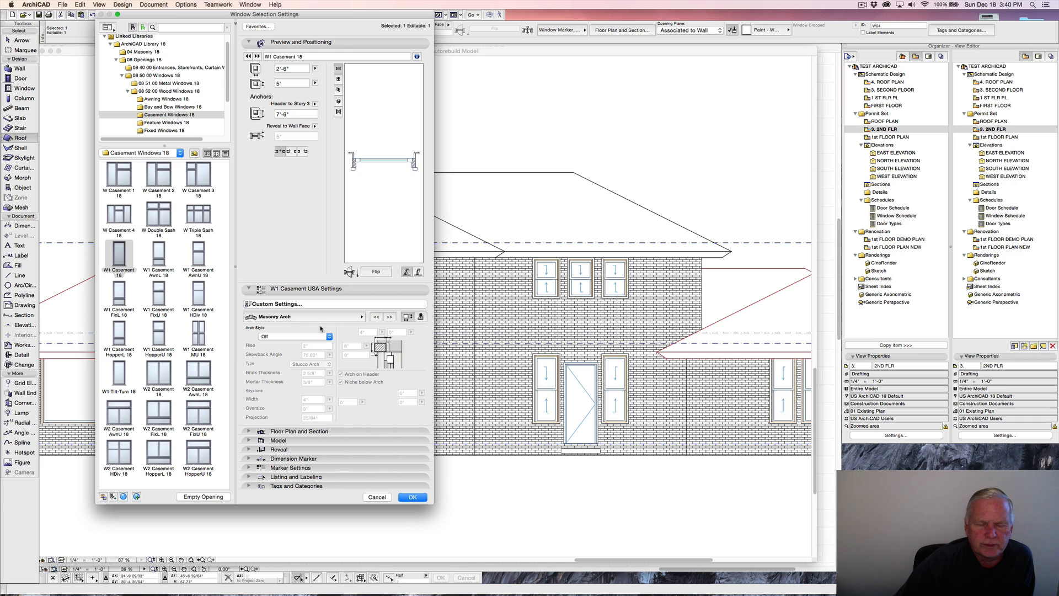
{"action": "left_click", "coordinate": [390, 318]}
{"action": "left_click", "coordinate": [354, 319]}
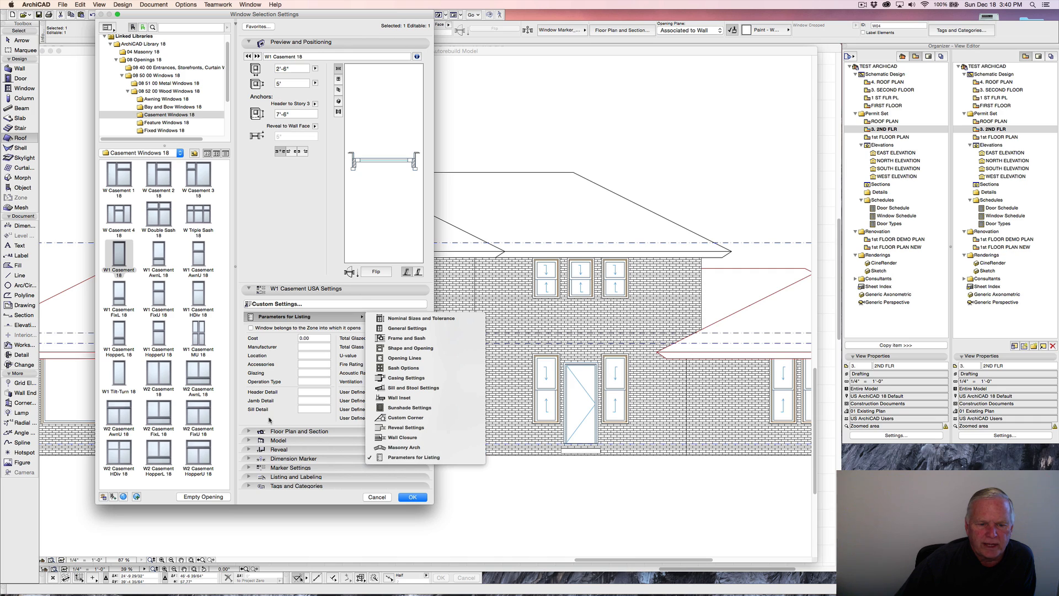
{"action": "left_click", "coordinate": [333, 319]}
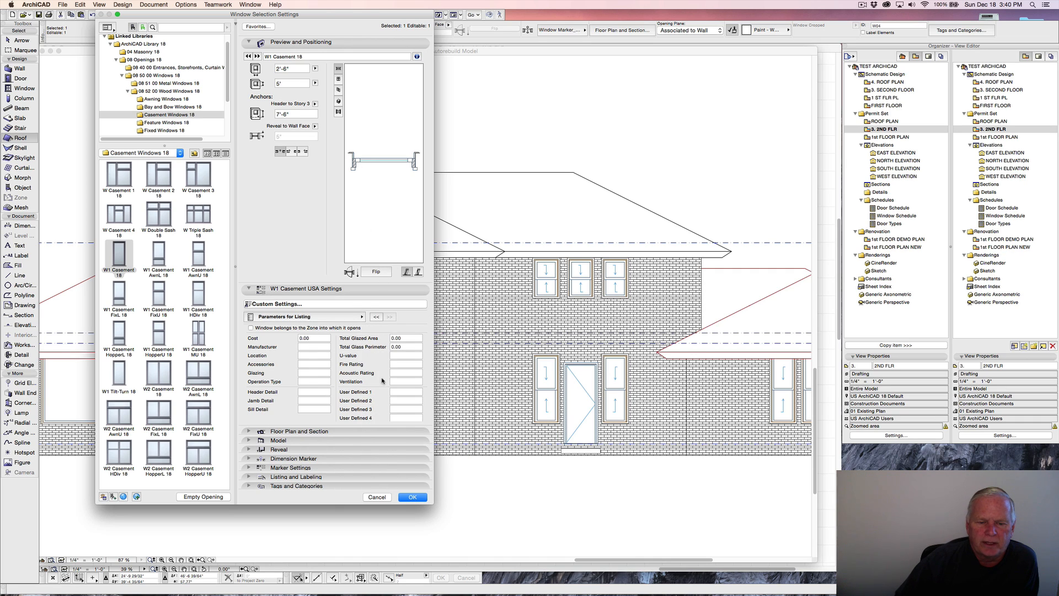
{"action": "left_click", "coordinate": [412, 497]}
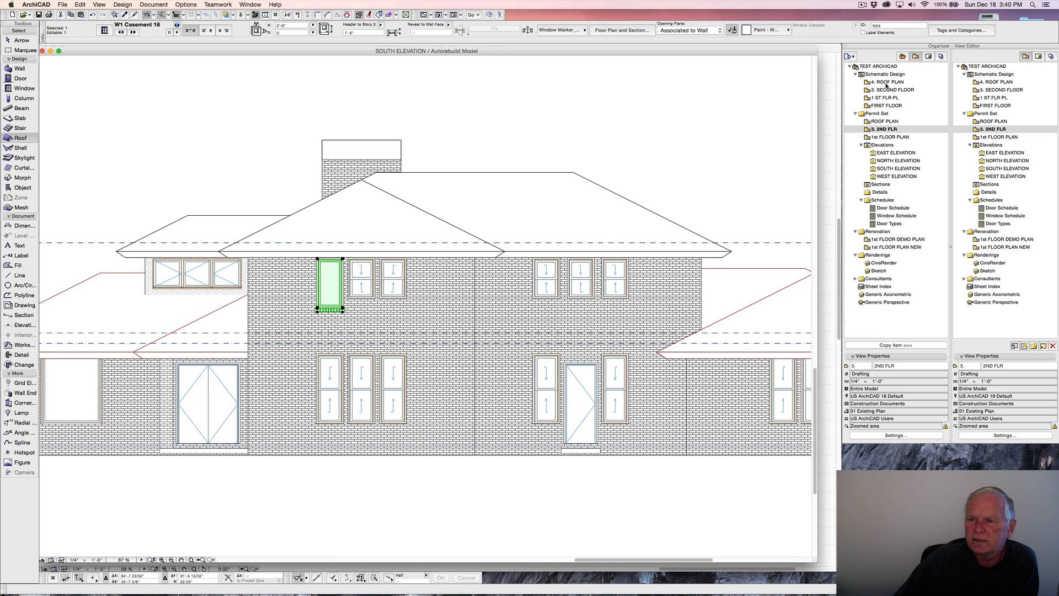
Open the schematic 3. SECOND FLOOR plan and examine the edited casement window in Bedroom #1's exterior wall up close.
{"action": "double_click", "coordinate": [889, 90]}
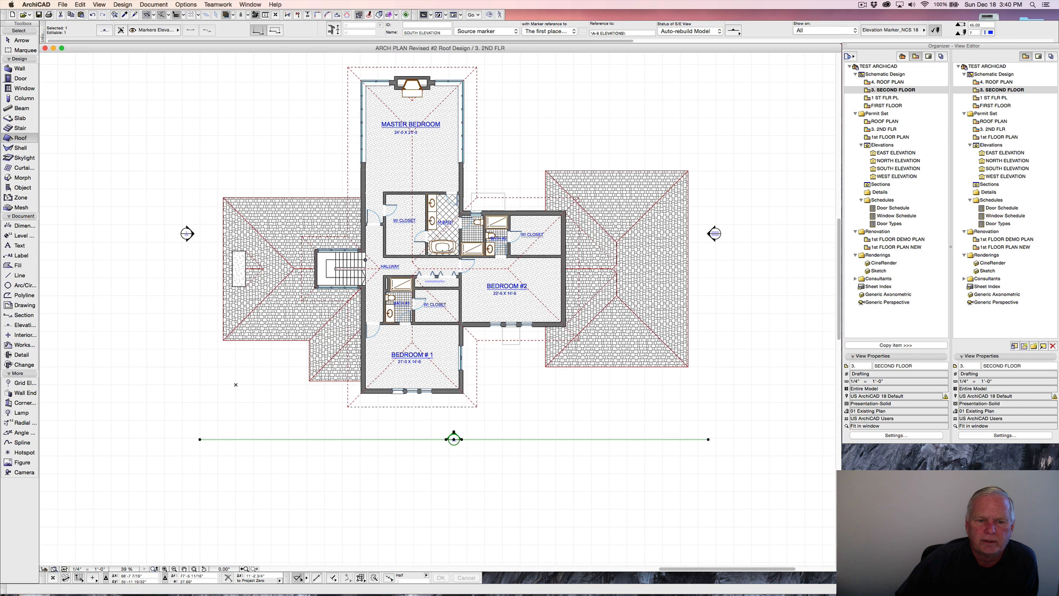
{"action": "scroll", "coordinate": [397, 390], "scroll_direction": "up", "scroll_amount": 10}
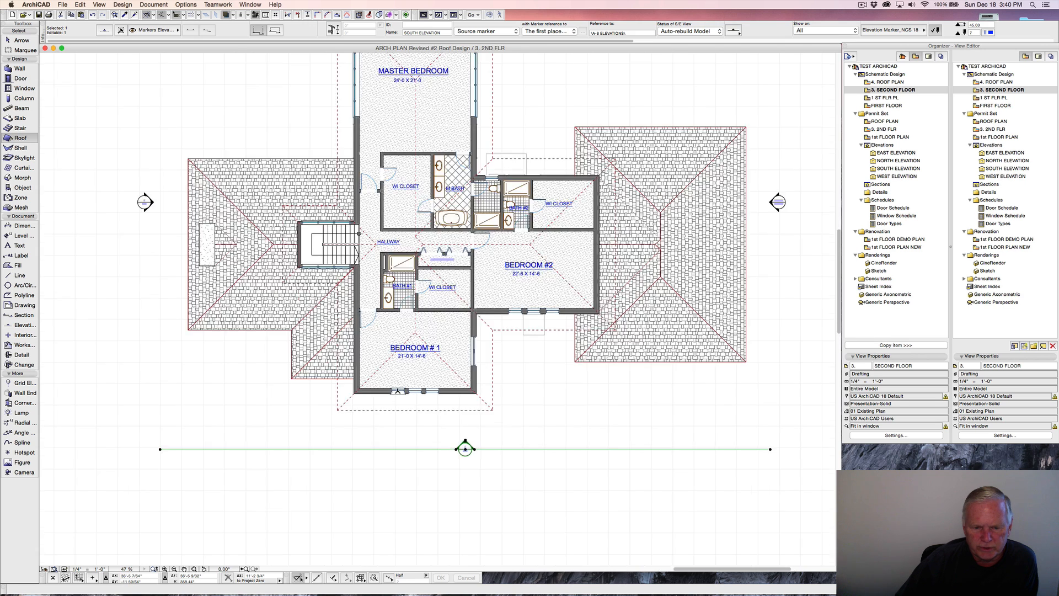
{"action": "scroll", "coordinate": [397, 391], "scroll_direction": "up", "scroll_amount": 2}
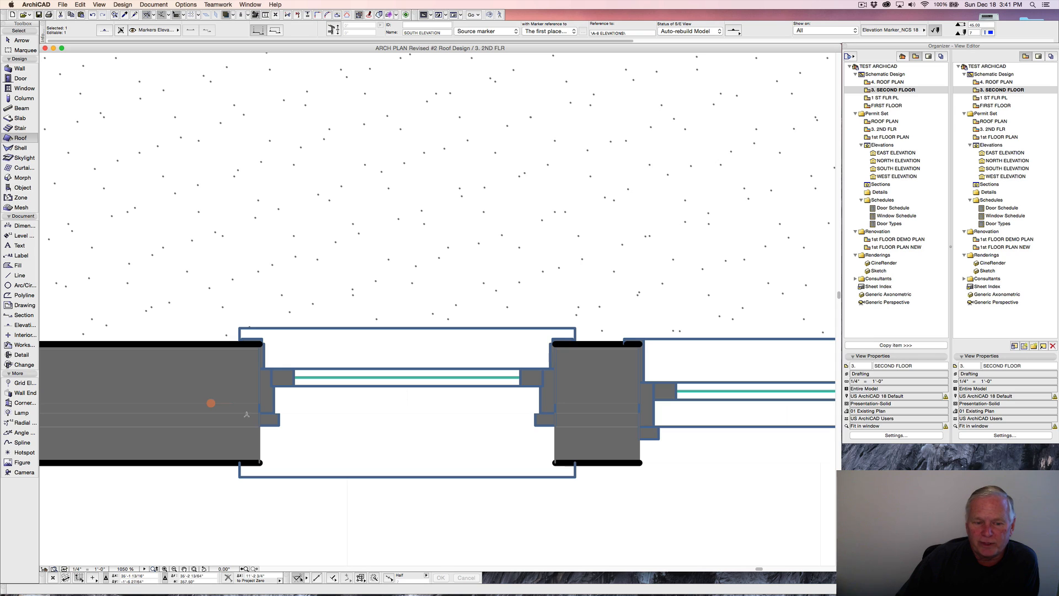
Open the permit set's 3. 2ND FLR plan and examine window W04 and its wall closure up close.
{"action": "double_click", "coordinate": [886, 129]}
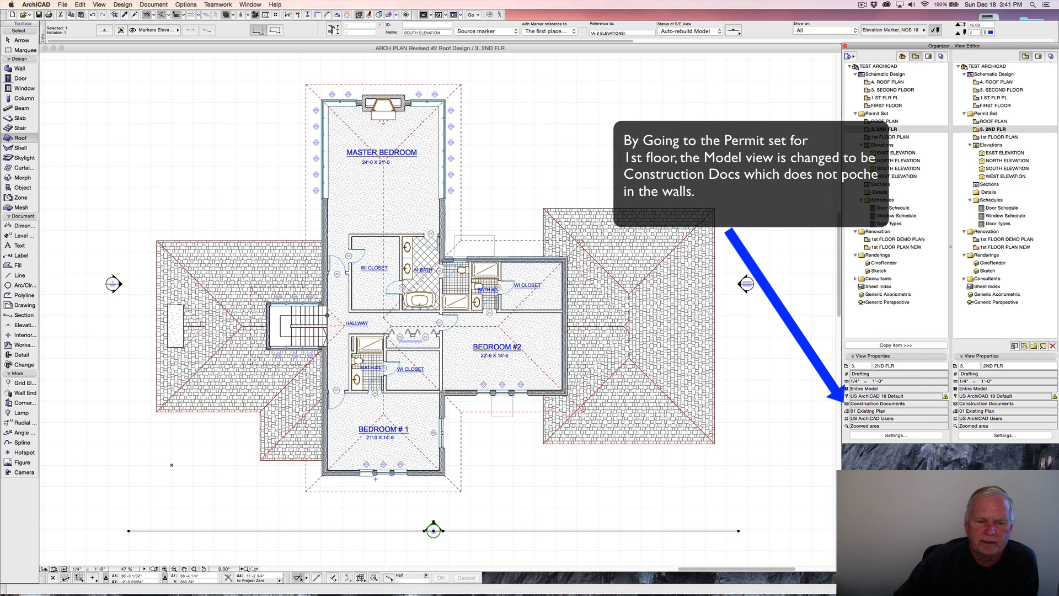
{"action": "scroll", "coordinate": [362, 475], "scroll_direction": "up", "scroll_amount": 10}
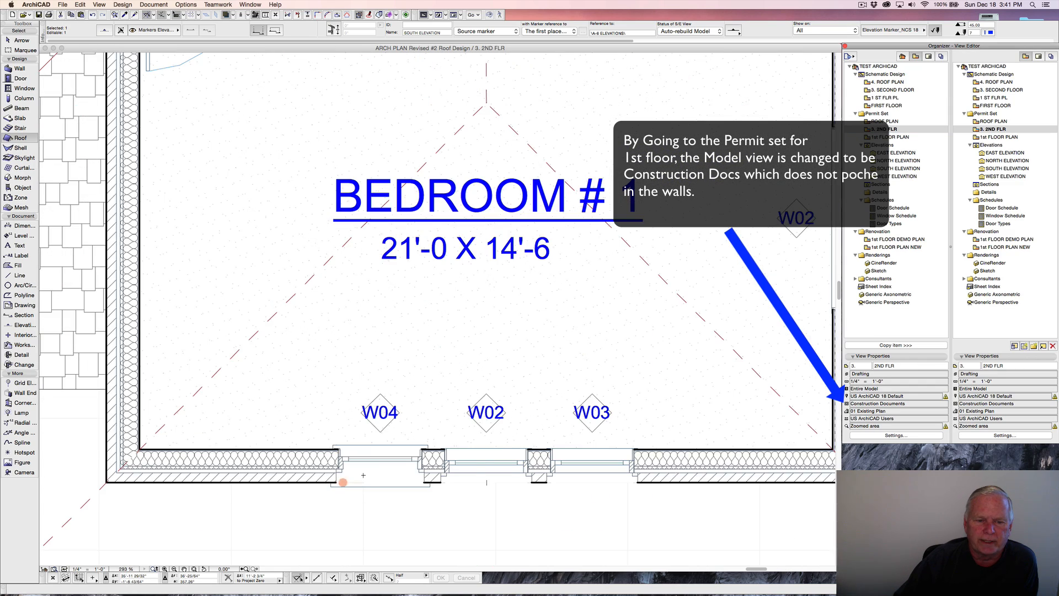
{"action": "scroll", "coordinate": [342, 452], "scroll_direction": "up", "scroll_amount": 4}
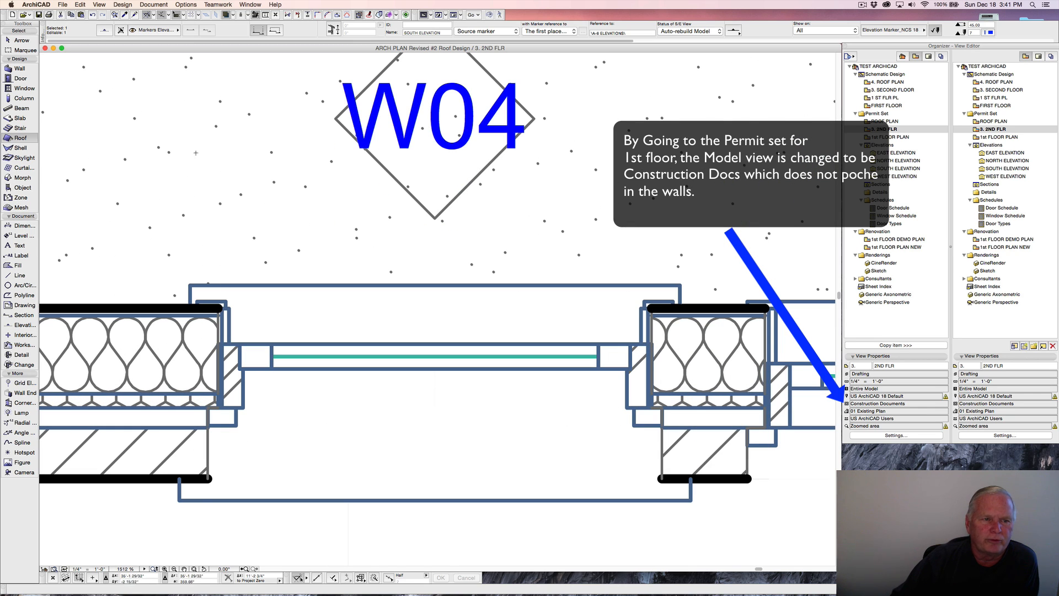
Turn off true line weight display in the permit set's second-floor plan.
{"action": "left_click", "coordinate": [99, 5]}
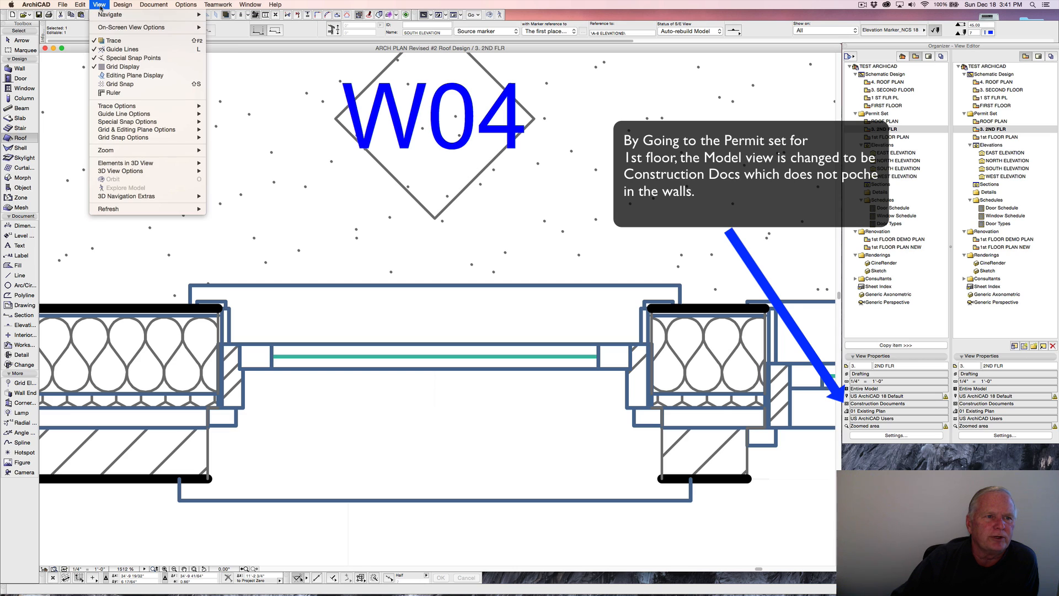
{"action": "mouse_move", "coordinate": [117, 30]}
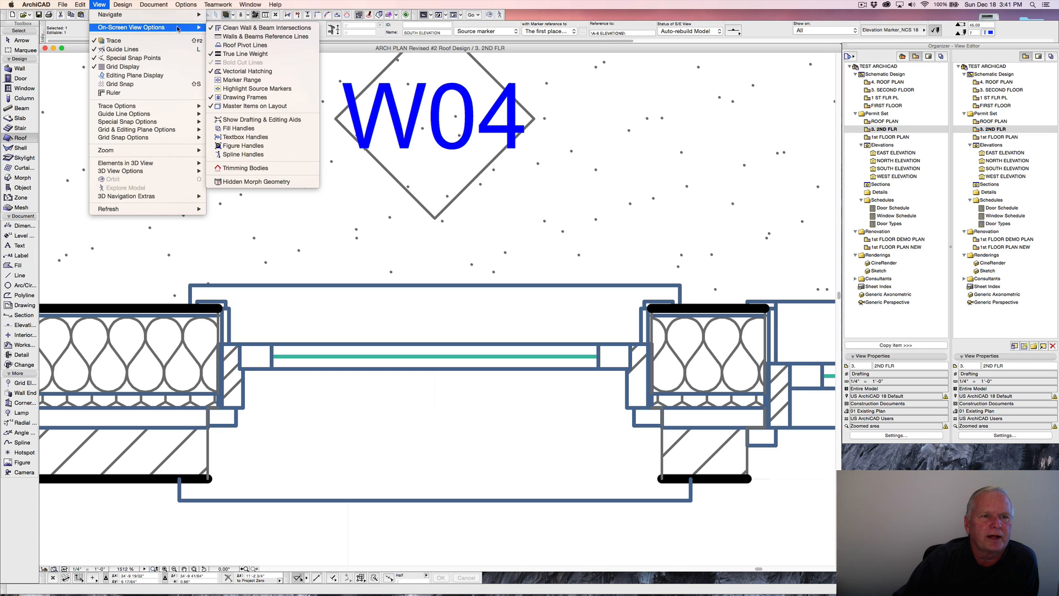
{"action": "left_click", "coordinate": [236, 54]}
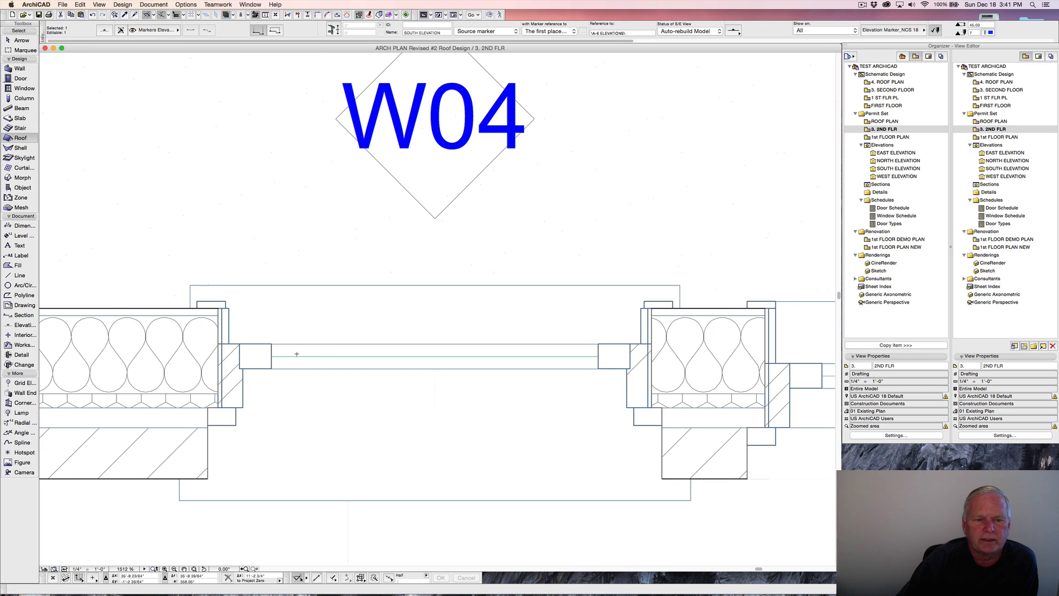
Select casement window W04 in Bedroom #1's exterior wall.
{"action": "scroll", "coordinate": [297, 354], "scroll_direction": "up", "scroll_amount": 1}
{"action": "scroll", "coordinate": [297, 354], "scroll_direction": "down", "scroll_amount": 5}
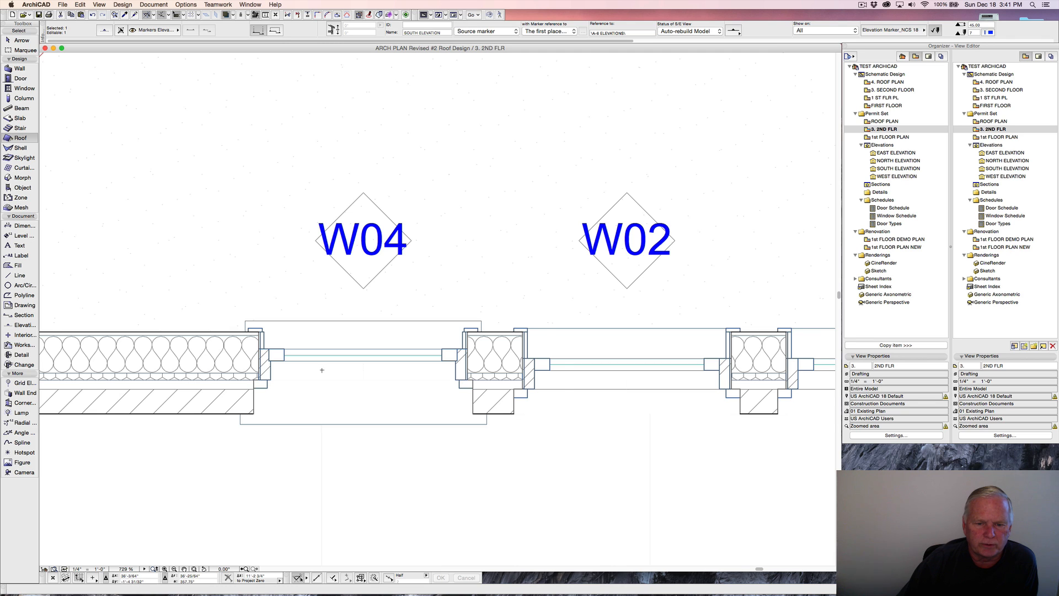
{"action": "scroll", "coordinate": [322, 370], "scroll_direction": "up", "scroll_amount": 1}
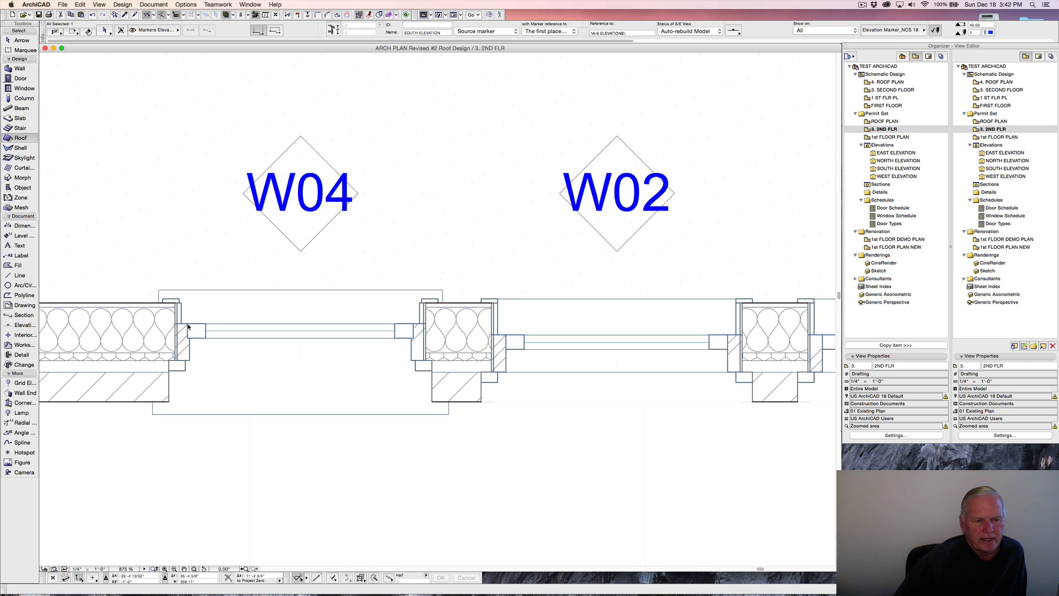
{"action": "left_click", "coordinate": [181, 311], "text": "shift"}
{"action": "left_click", "coordinate": [181, 309], "text": "shift"}
{"action": "left_click", "coordinate": [181, 310]}
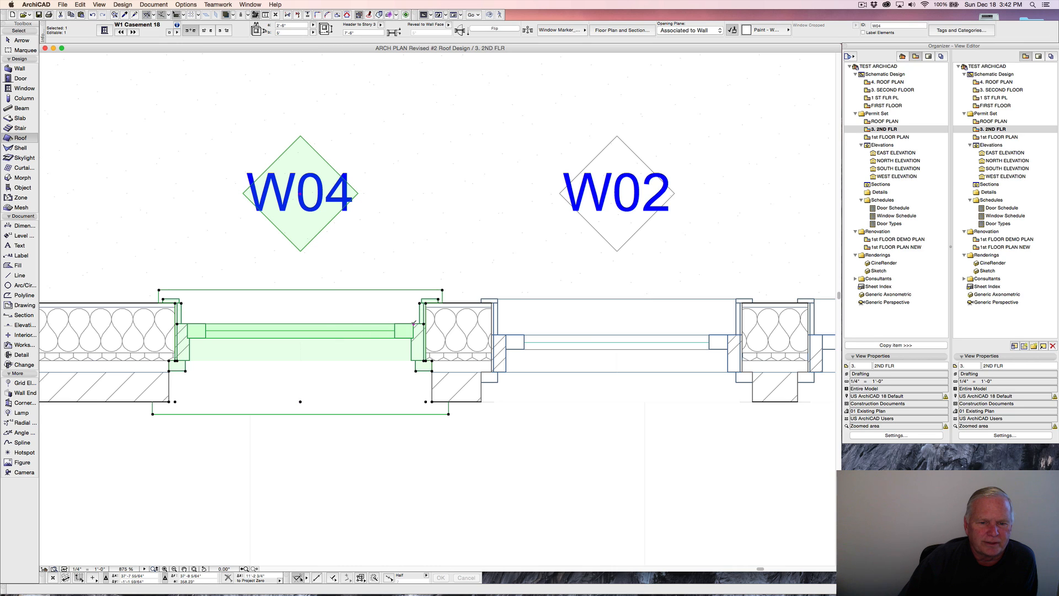
Swing window W04's sash open to a 26.29° angle in the plan, and swing it closed again.
{"action": "left_click", "coordinate": [414, 323]}
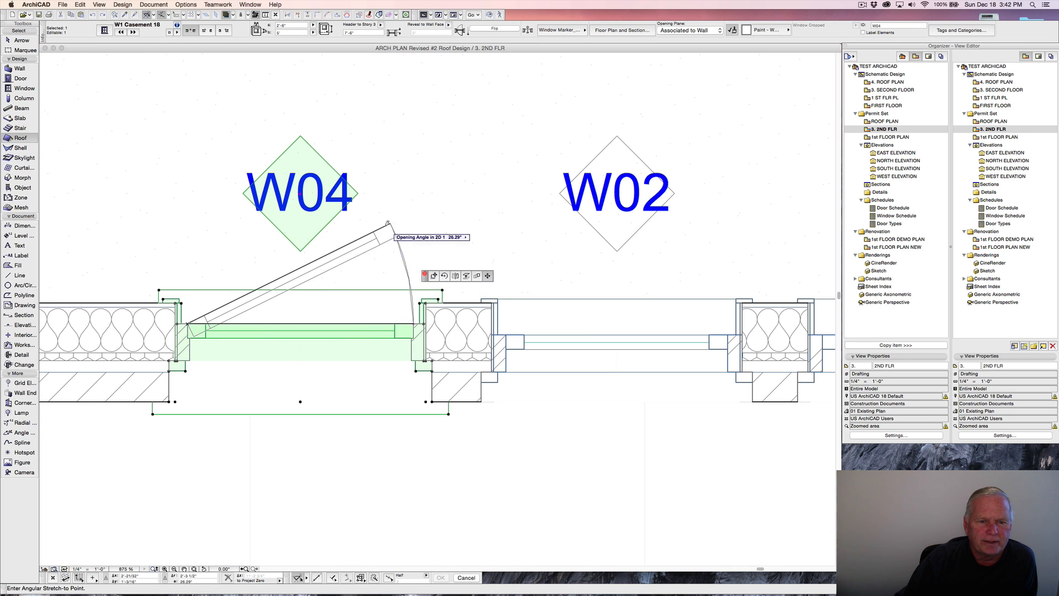
{"action": "left_click", "coordinate": [389, 224]}
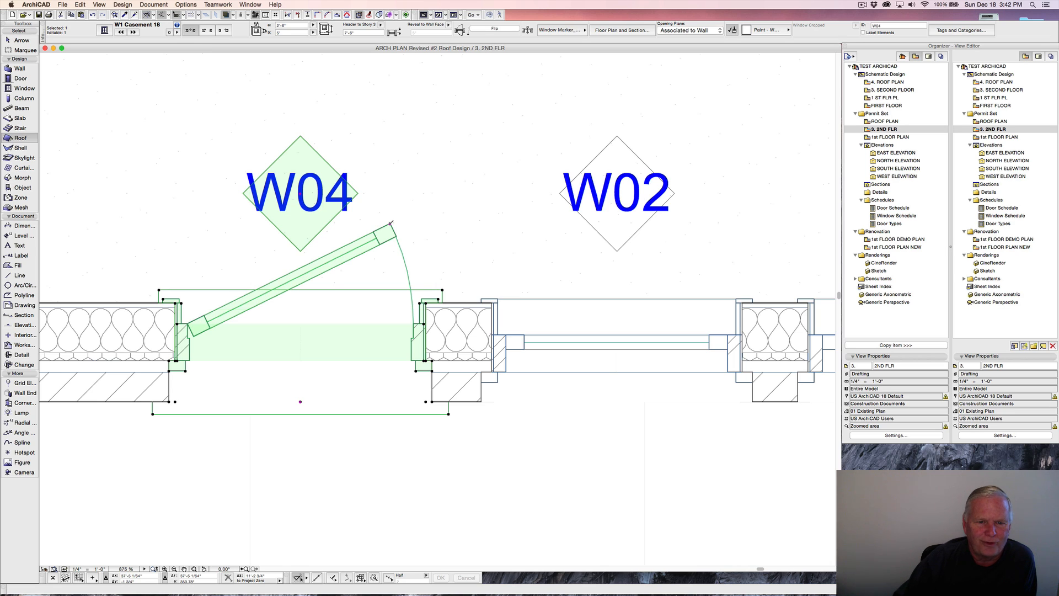
{"action": "left_click", "coordinate": [391, 223]}
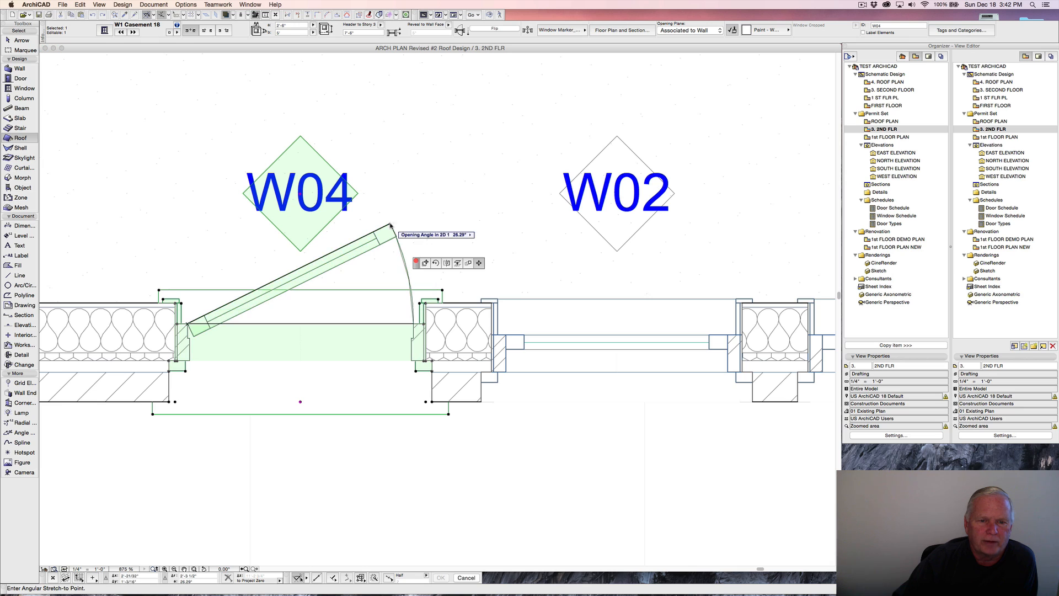
{"action": "left_click", "coordinate": [414, 329]}
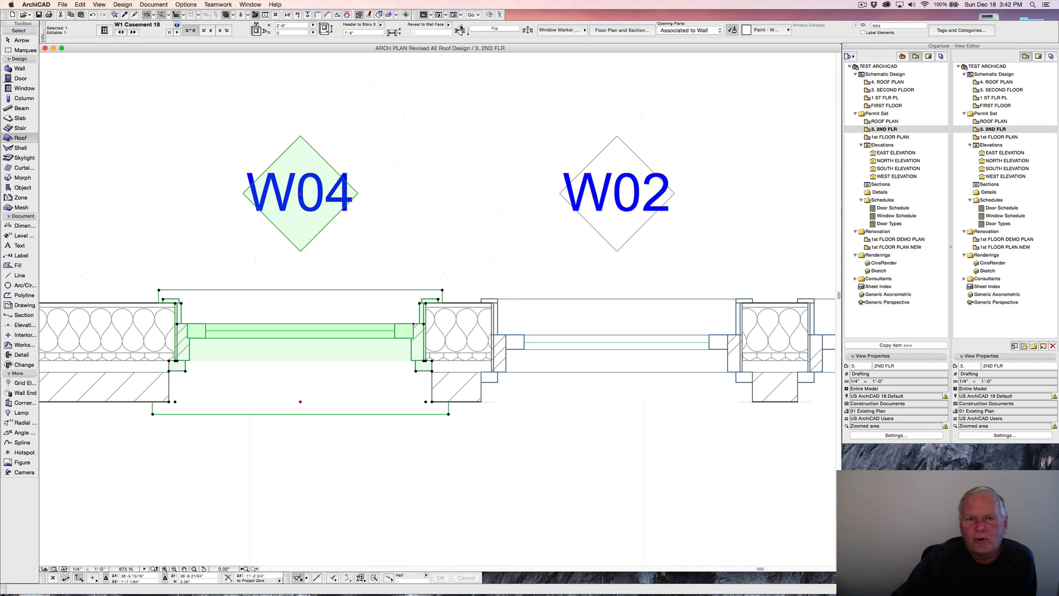
Flip window W04 to the opposite side of its wall, inspect its jamb up close, and deselect it.
{"action": "left_click", "coordinate": [495, 29]}
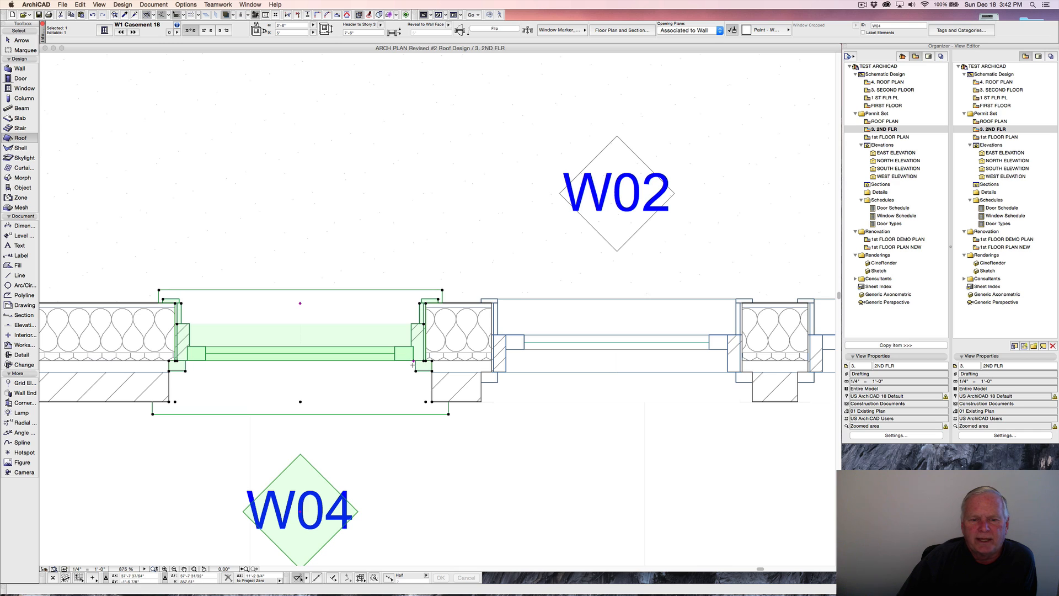
{"action": "scroll", "coordinate": [415, 364], "scroll_direction": "up", "scroll_amount": 5}
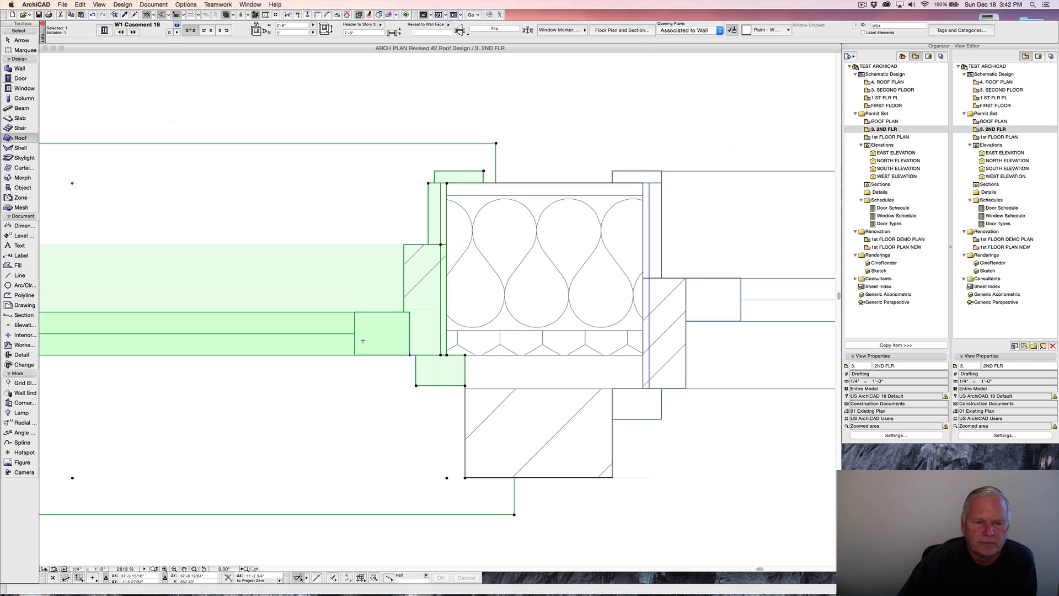
{"action": "scroll", "coordinate": [368, 314], "scroll_direction": "down", "scroll_amount": 6}
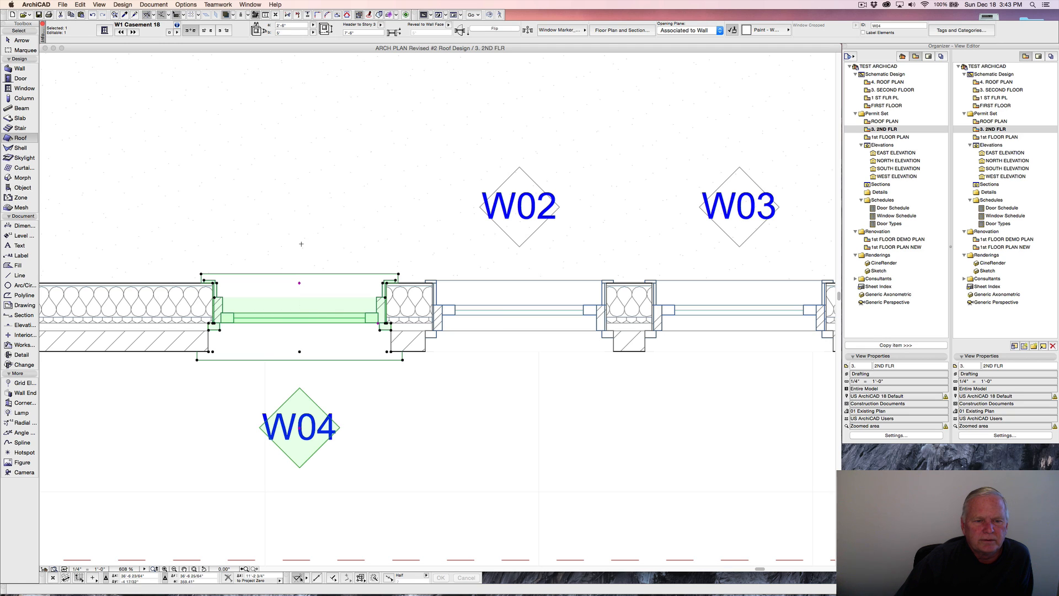
{"action": "key", "text": "Escape"}
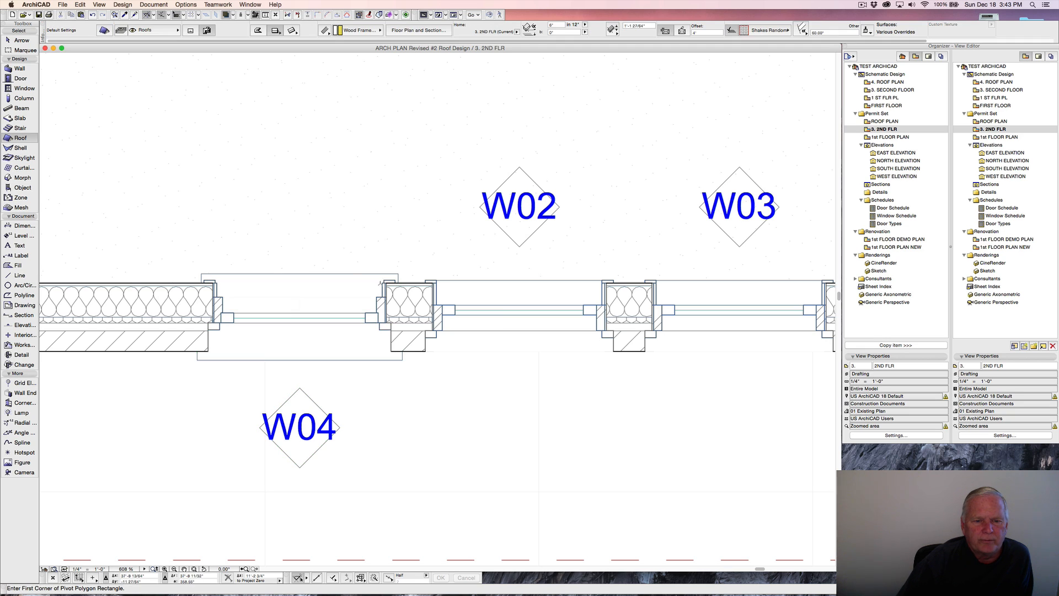
Pick up the settings of window W04 and transfer them to the neighbouring windows in Bedroom #1's exterior wall.
{"action": "scroll", "coordinate": [500, 292], "scroll_direction": "down", "scroll_amount": 5}
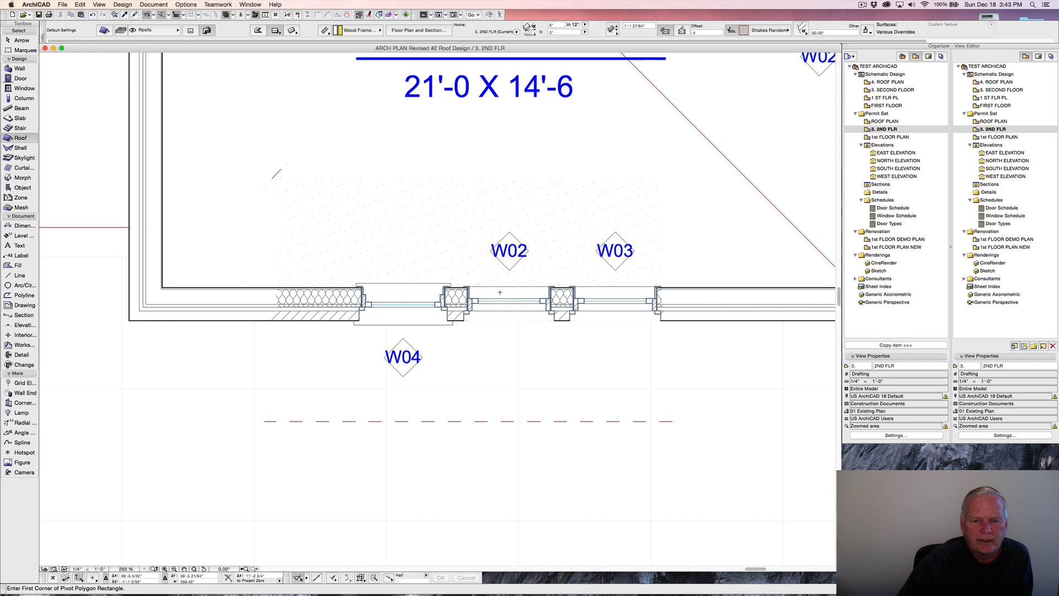
{"action": "middle_click_drag", "start_coordinate": [500, 293], "coordinate": [346, 306]}
{"action": "scroll", "coordinate": [347, 307], "scroll_direction": "down", "scroll_amount": 5}
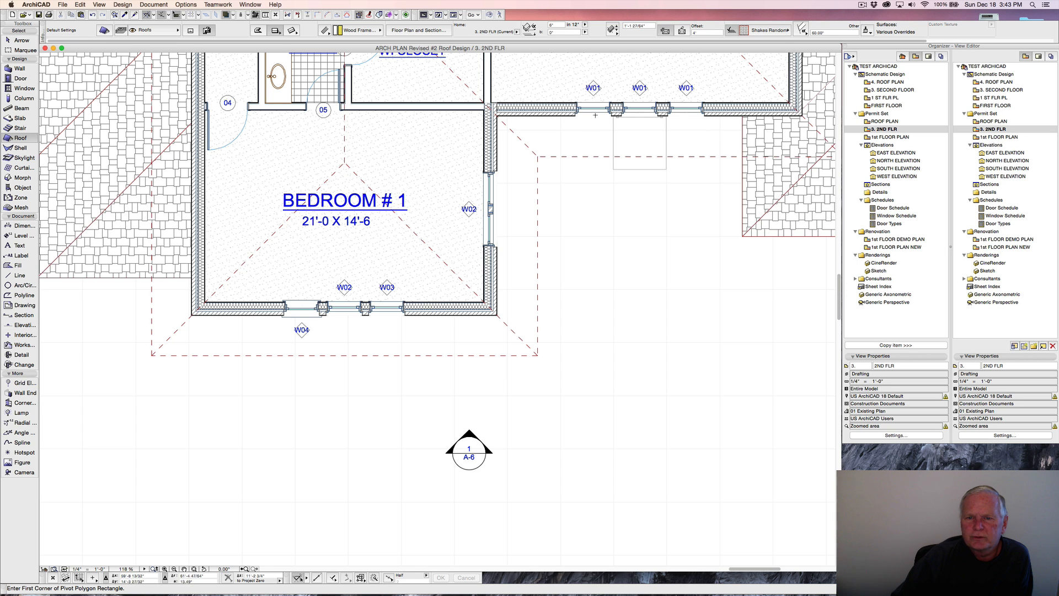
{"action": "scroll", "coordinate": [450, 236], "scroll_direction": "down", "scroll_amount": 5}
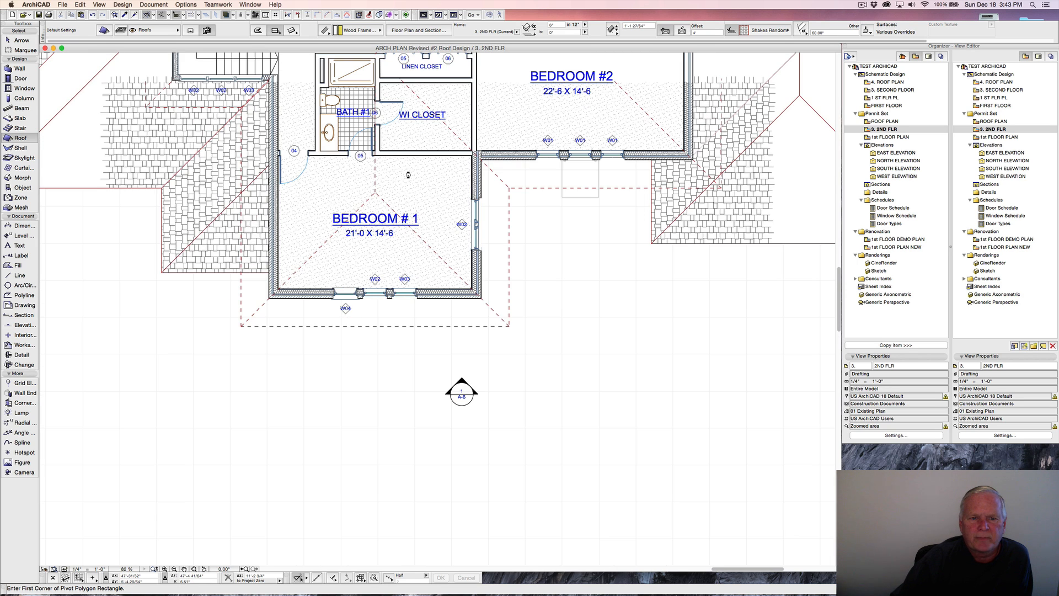
{"action": "scroll", "coordinate": [450, 236], "scroll_direction": "down", "scroll_amount": 5}
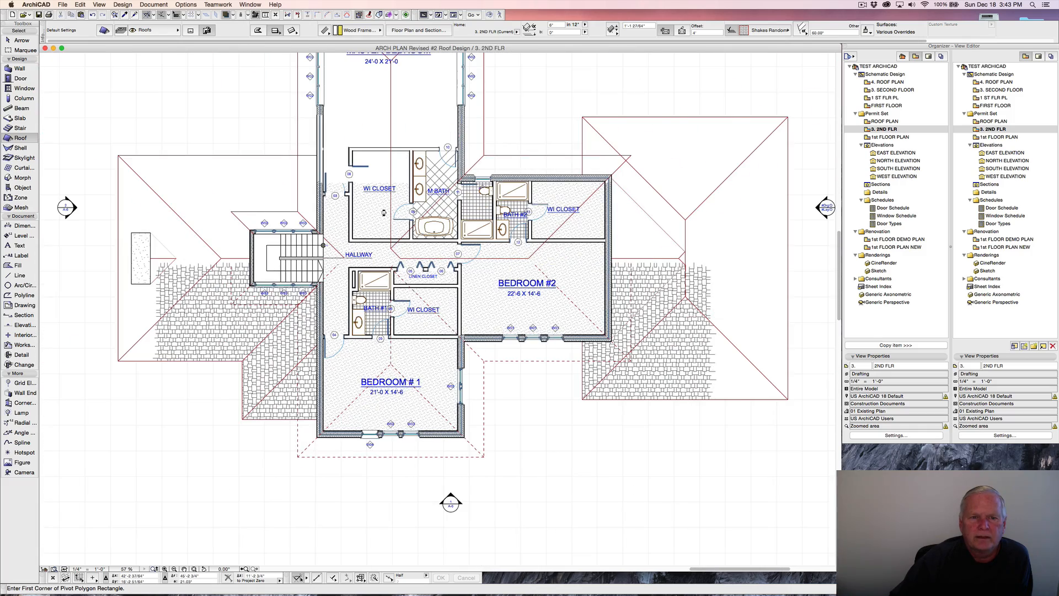
{"action": "scroll", "coordinate": [371, 140], "scroll_direction": "down", "scroll_amount": 1}
{"action": "middle_click_drag", "start_coordinate": [371, 140], "coordinate": [368, 240]}
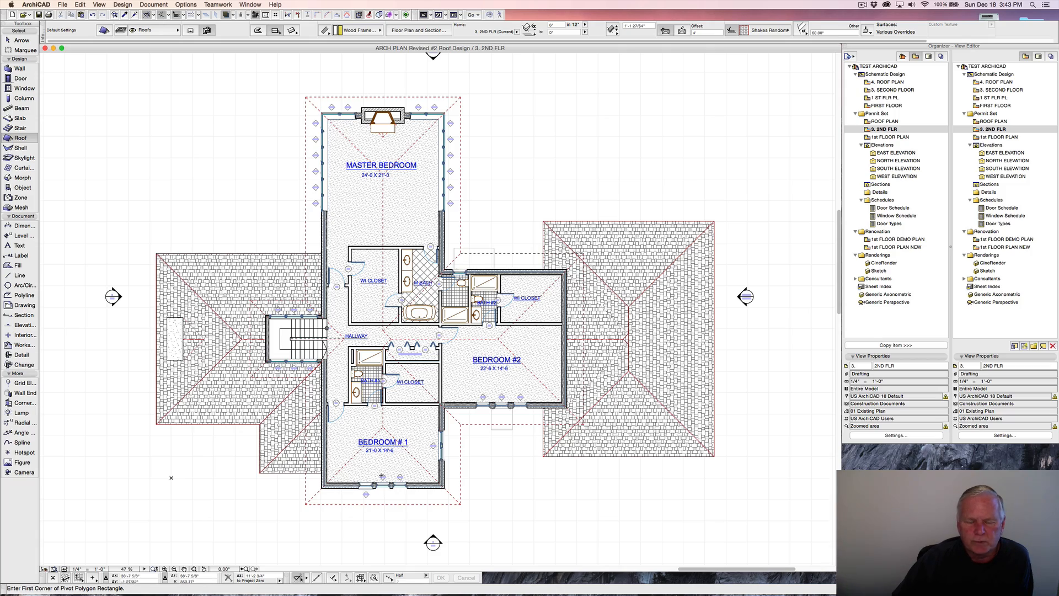
{"action": "scroll", "coordinate": [379, 476], "scroll_direction": "up", "scroll_amount": 5}
{"action": "scroll", "coordinate": [380, 476], "scroll_direction": "down", "scroll_amount": 3}
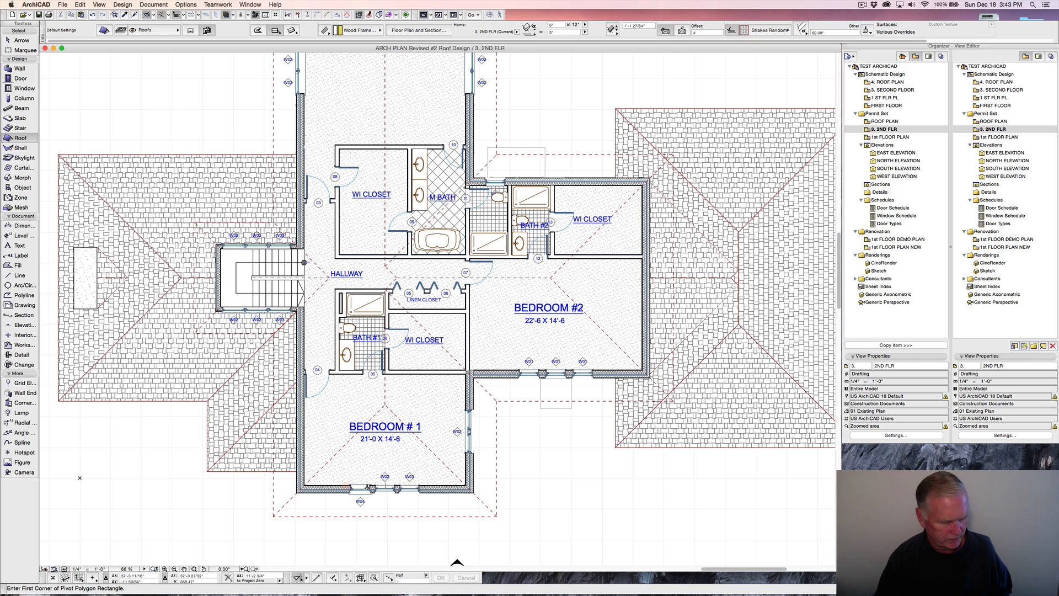
{"action": "left_click", "coordinate": [372, 483], "text": "alt"}
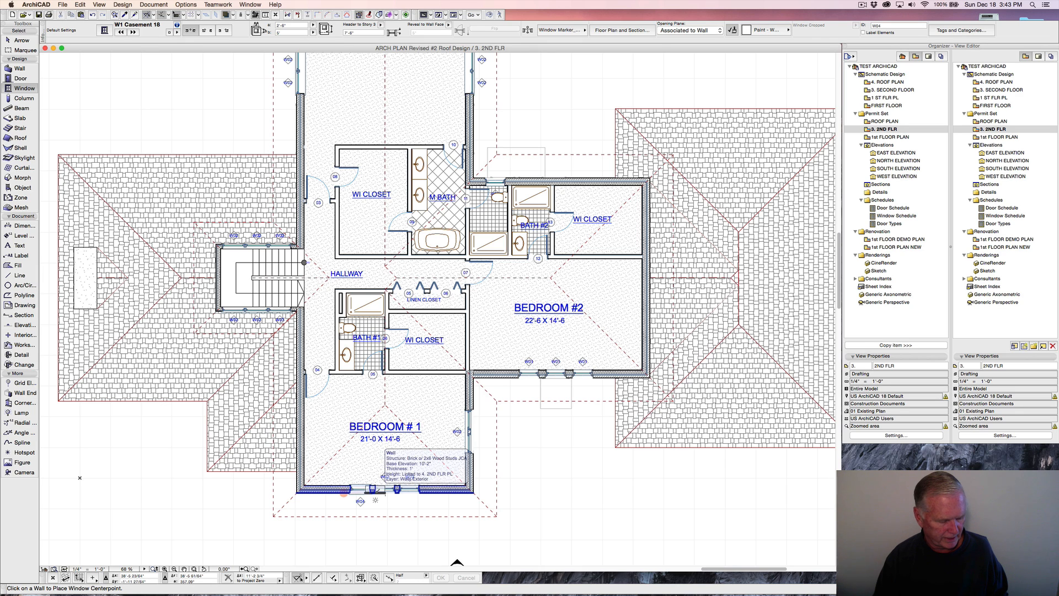
{"action": "left_click", "coordinate": [385, 489]}
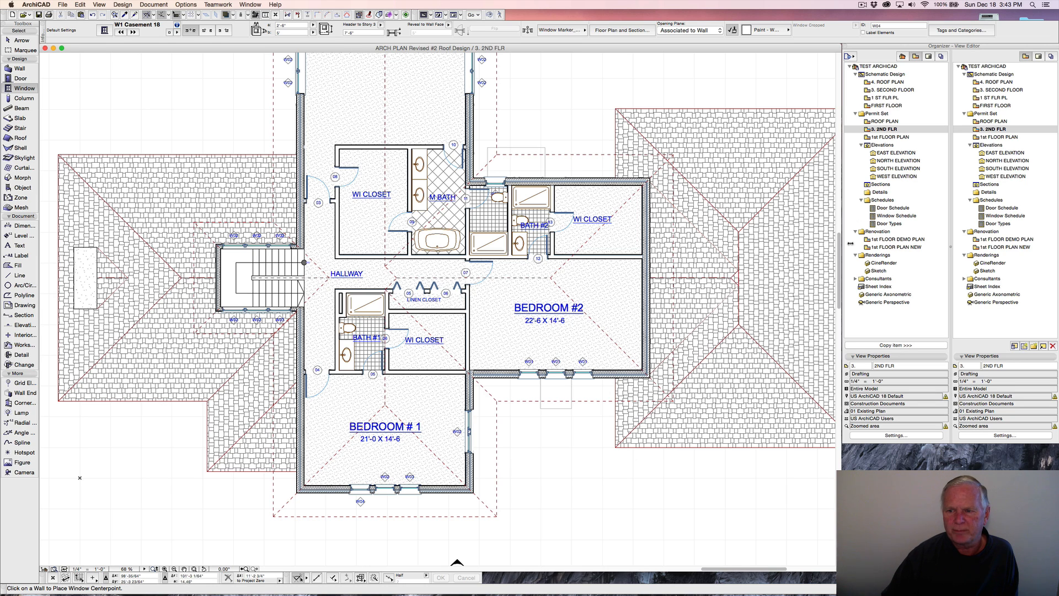
Open the permit set's SOUTH ELEVATION and select the rightmost casement of the three-window group above the stair-side roof.
{"action": "double_click", "coordinate": [877, 169]}
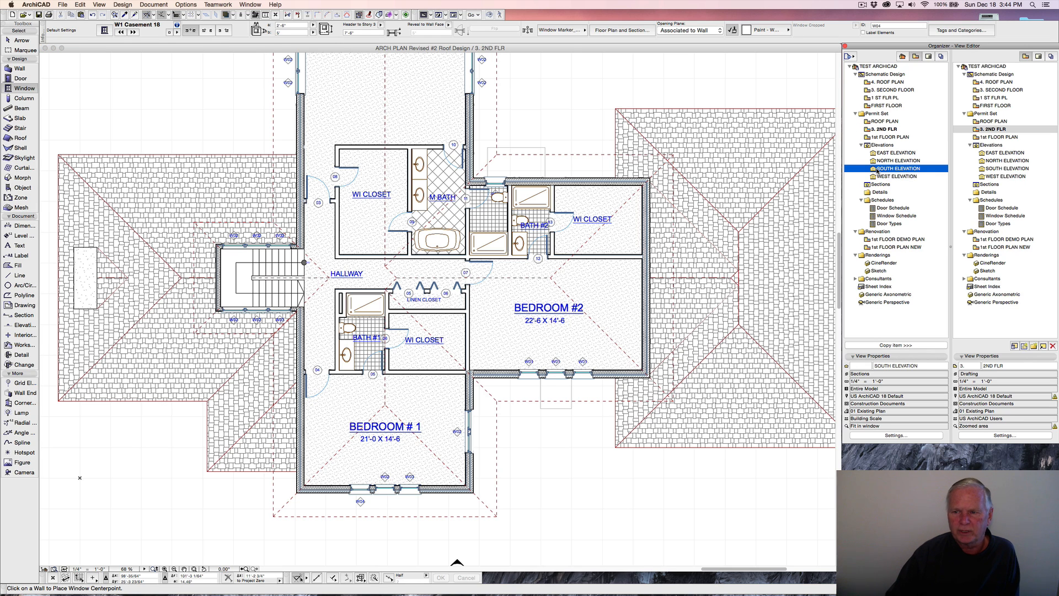
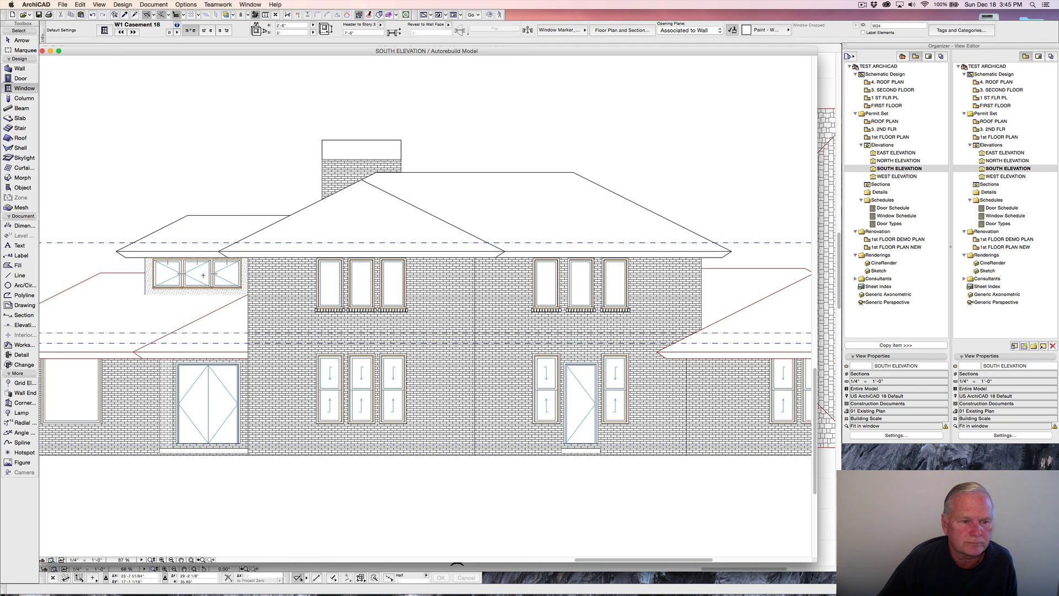
{"action": "scroll", "coordinate": [203, 275], "scroll_direction": "up", "scroll_amount": 3}
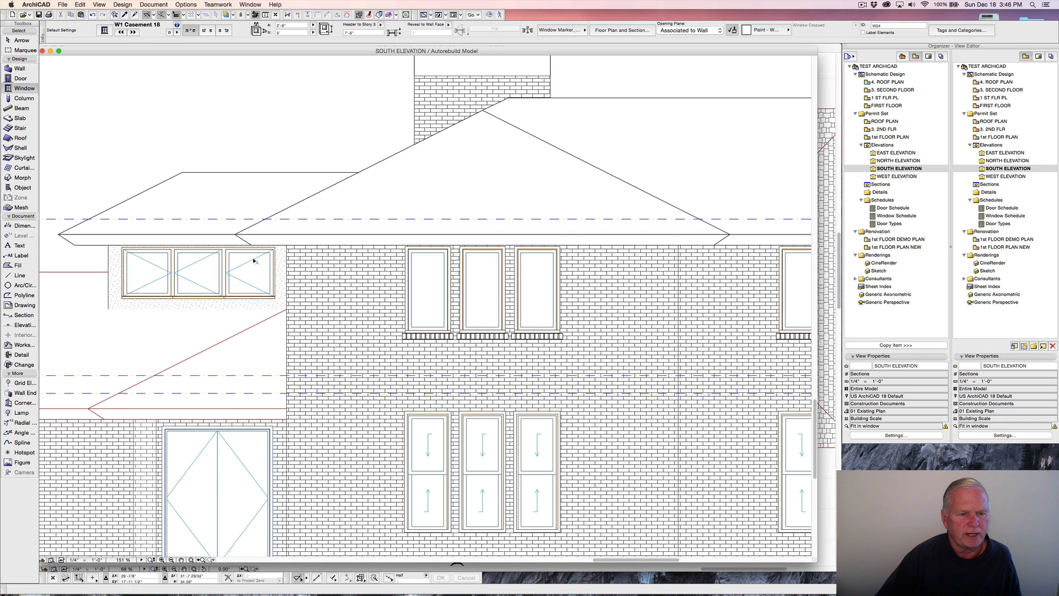
{"action": "left_click", "coordinate": [275, 252], "text": "shift"}
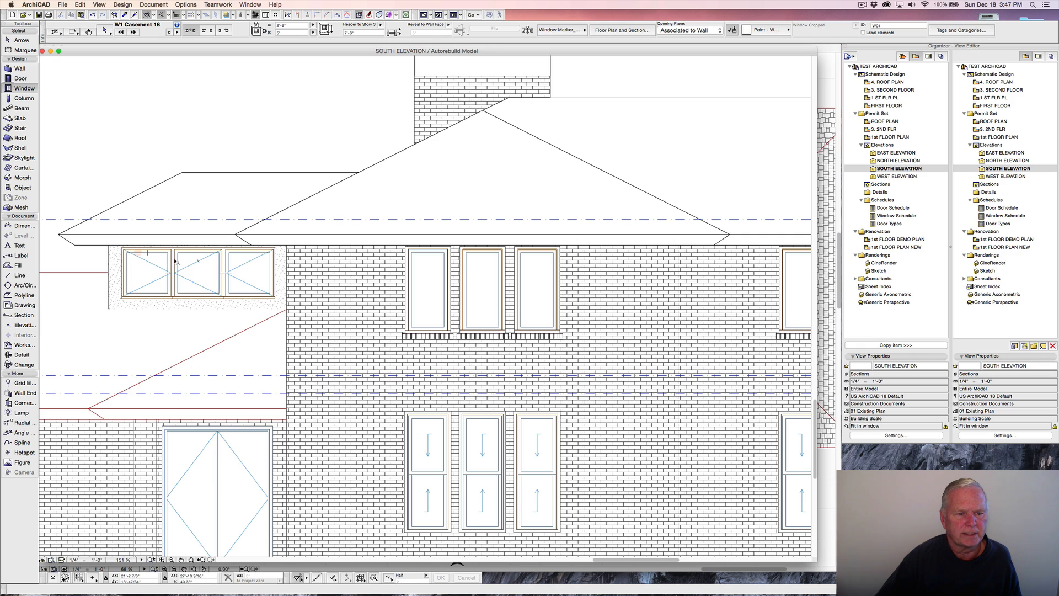
{"action": "left_click", "coordinate": [137, 252]}
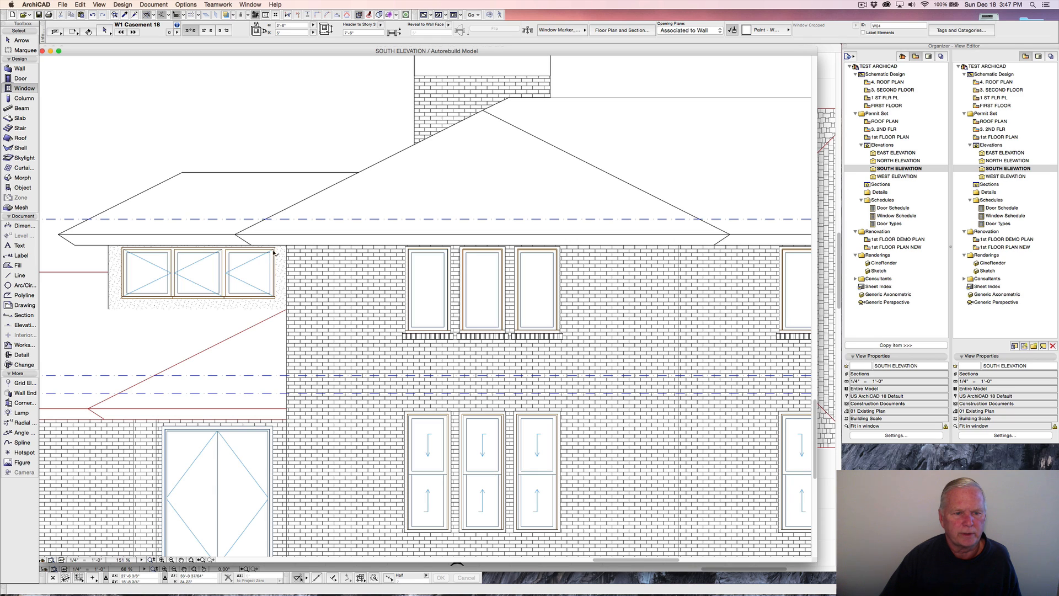
{"action": "left_click", "coordinate": [274, 253], "text": "shift"}
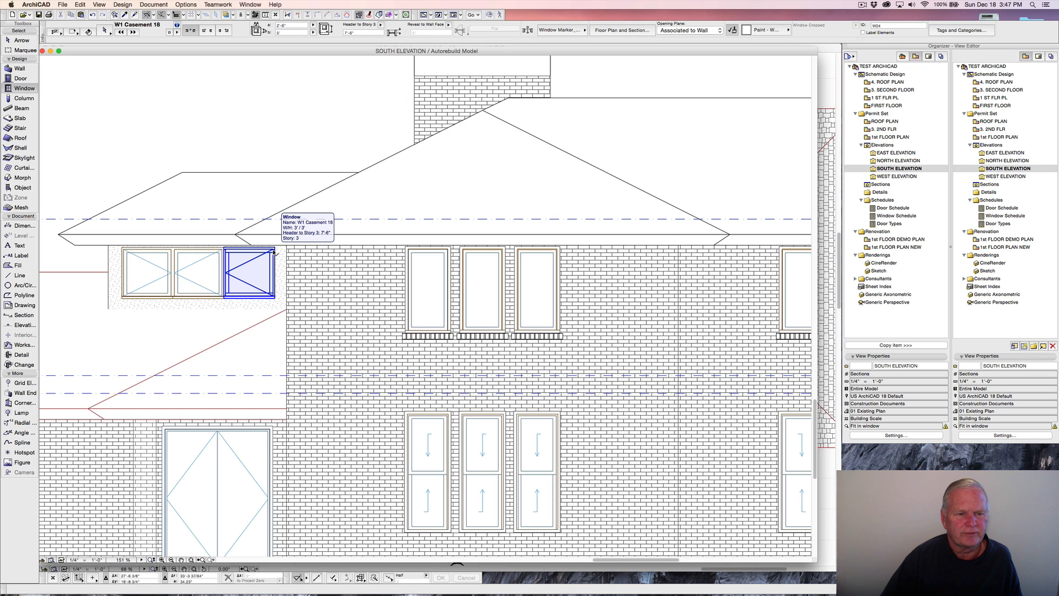
{"action": "left_click", "coordinate": [274, 253]}
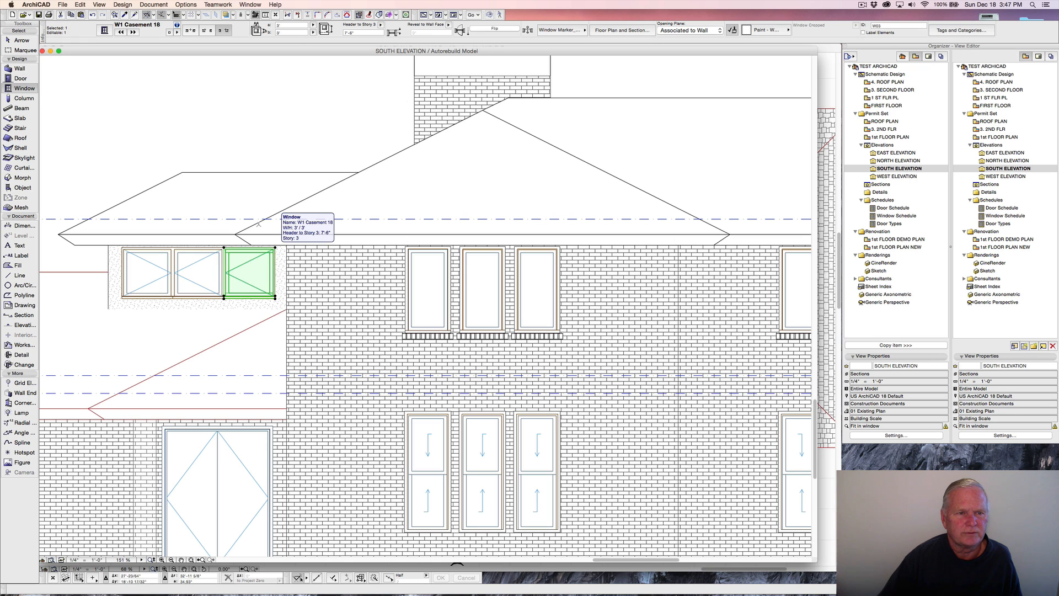
Enable the selected casement's outer and inner casing, and set its wall closure to Stud Wall with Siding.
{"action": "left_click", "coordinate": [103, 30]}
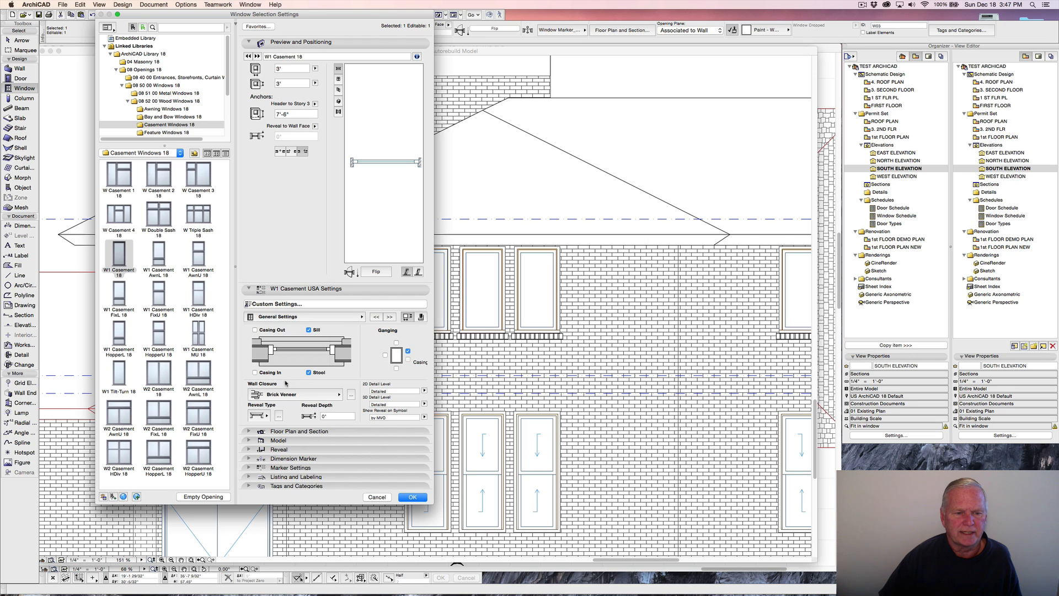
{"action": "left_click", "coordinate": [255, 330]}
{"action": "left_click", "coordinate": [255, 373]}
{"action": "left_click", "coordinate": [339, 395]}
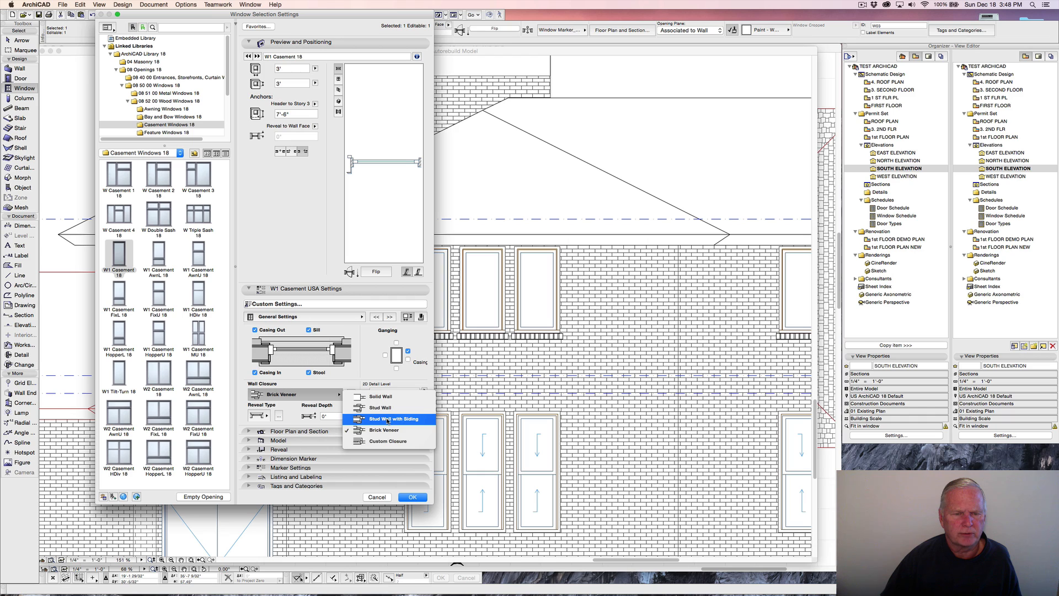
{"action": "left_click", "coordinate": [388, 419]}
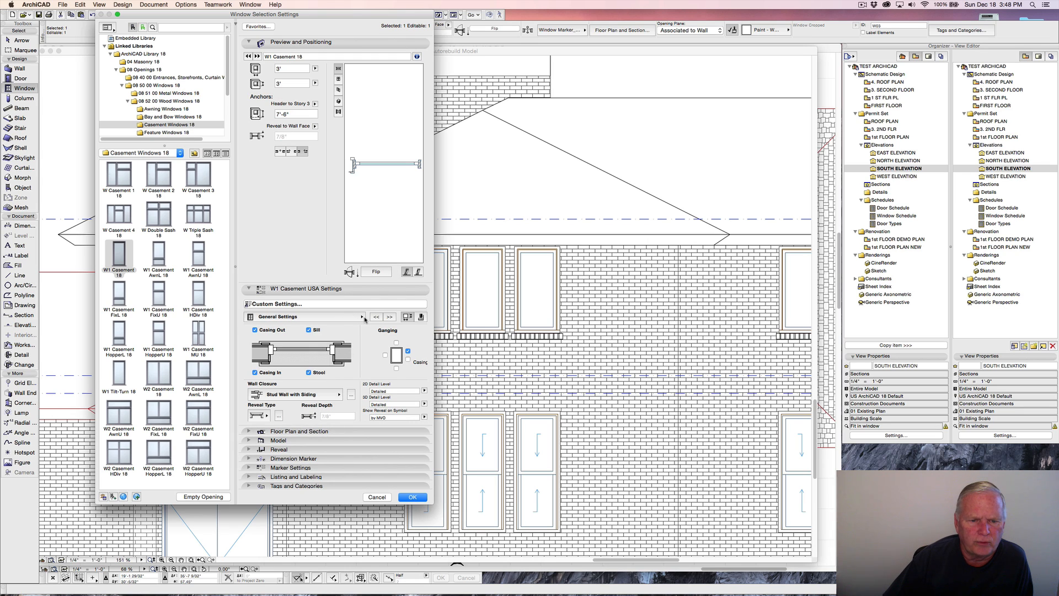
In the casement's Frame and Sash settings, set the offset below the 1 3/4" sash thickness to 1/2".
{"action": "left_click", "coordinate": [390, 316]}
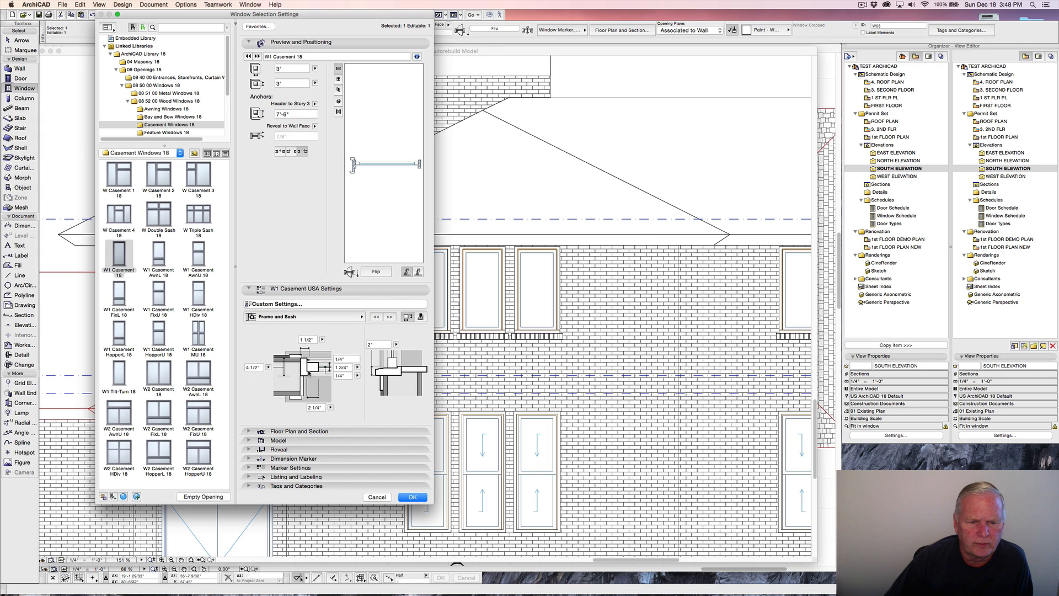
{"action": "left_click", "coordinate": [345, 375]}
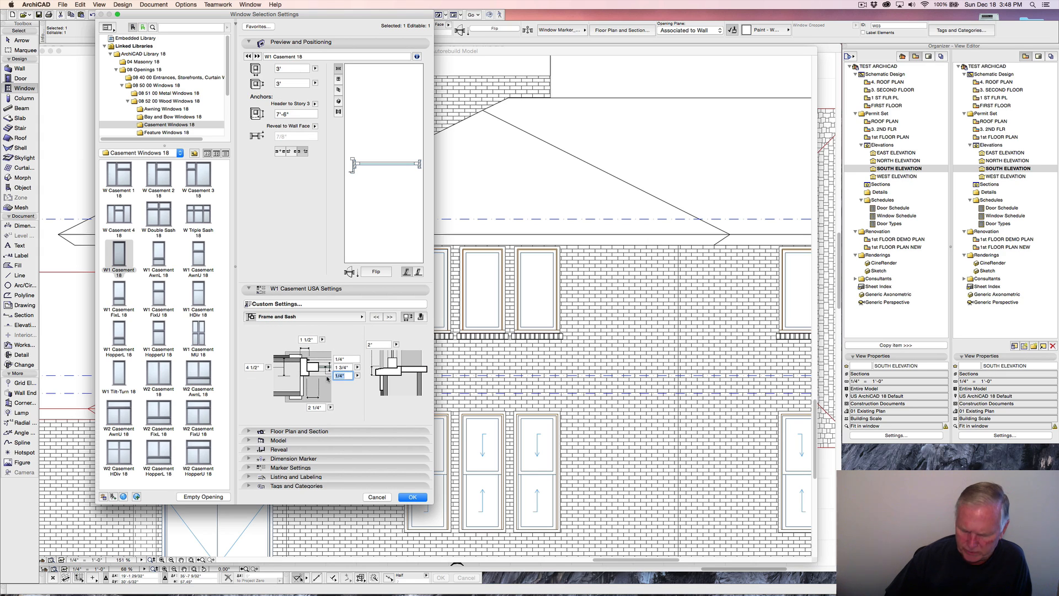
{"action": "type", "text": "1/2"}
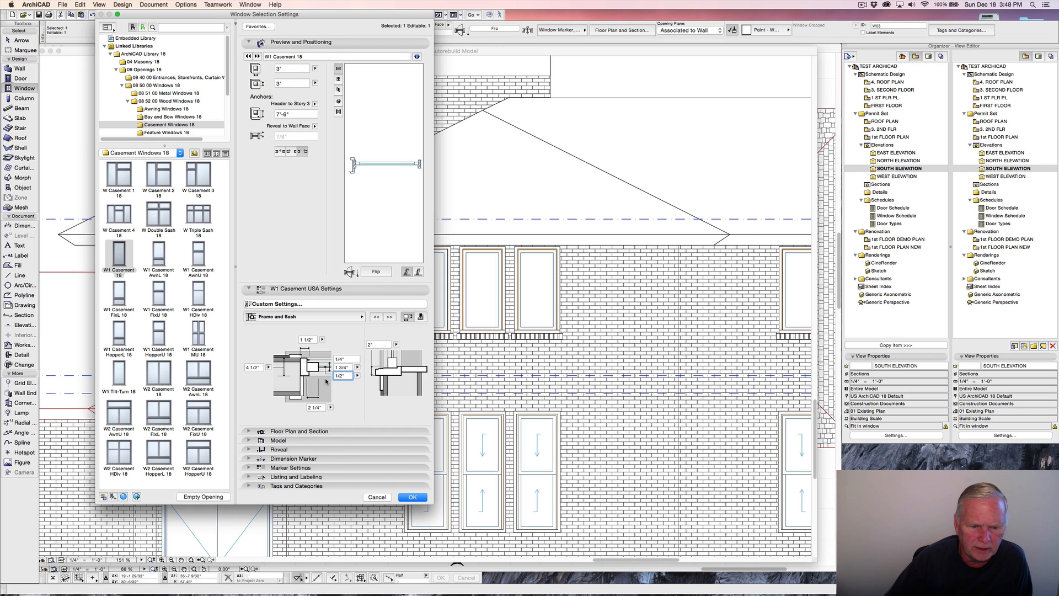
In the casement's Opening Lines settings, enable the override of model view options for the 3D projections.
{"action": "left_click", "coordinate": [316, 400]}
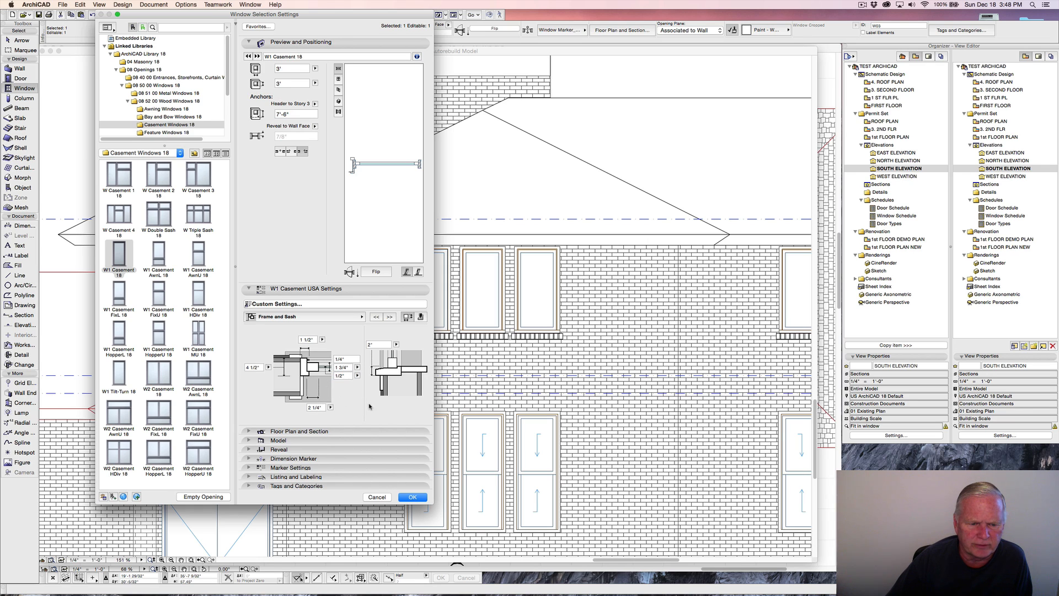
{"action": "left_click", "coordinate": [389, 317]}
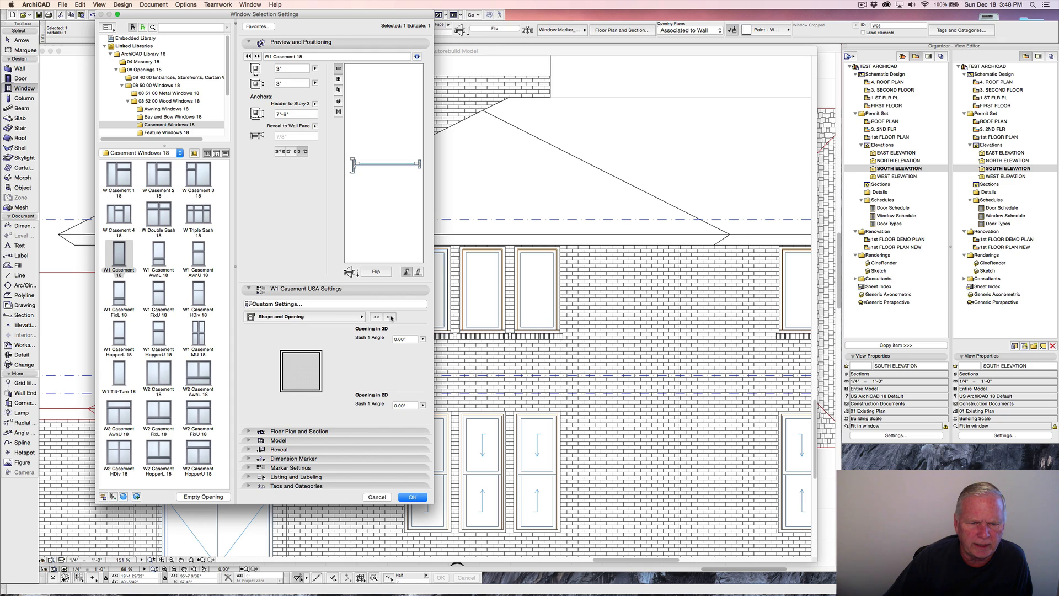
{"action": "left_click", "coordinate": [391, 317]}
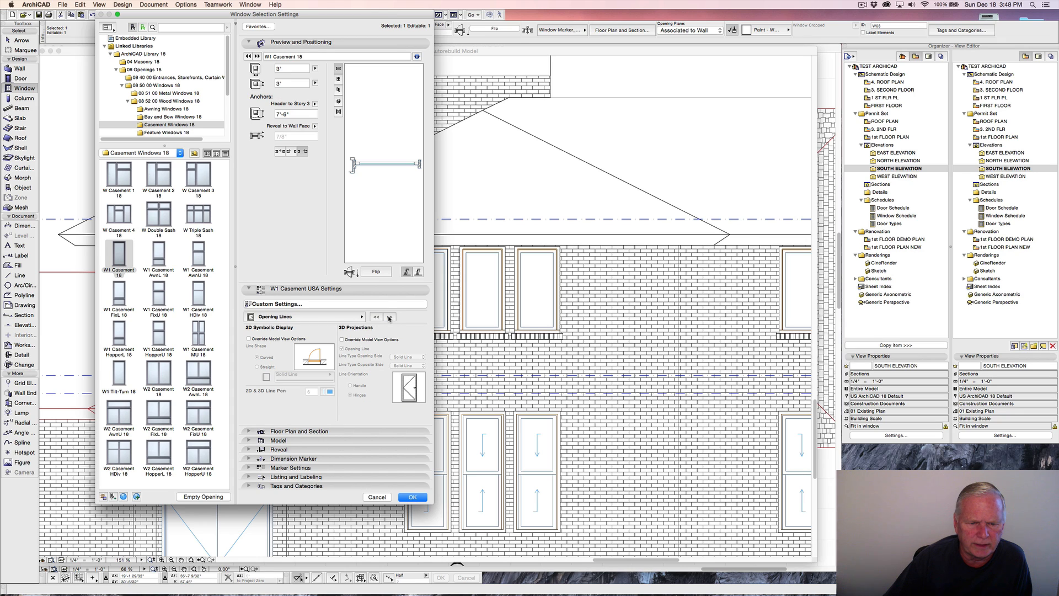
{"action": "left_click", "coordinate": [342, 340]}
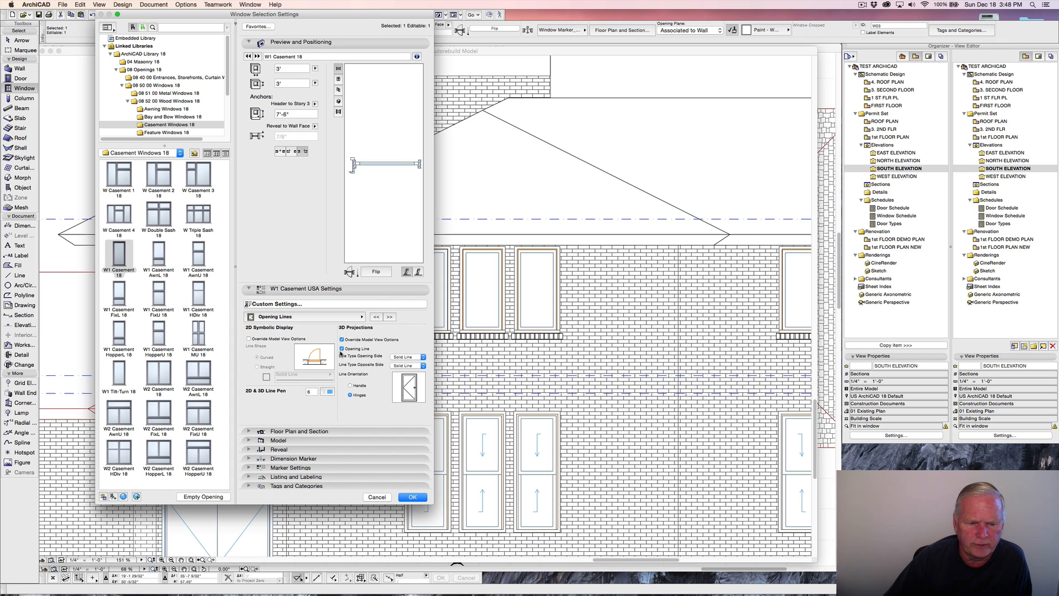
In the casement's Sash Options, set the Sash Setback to 0.
{"action": "left_click", "coordinate": [389, 318]}
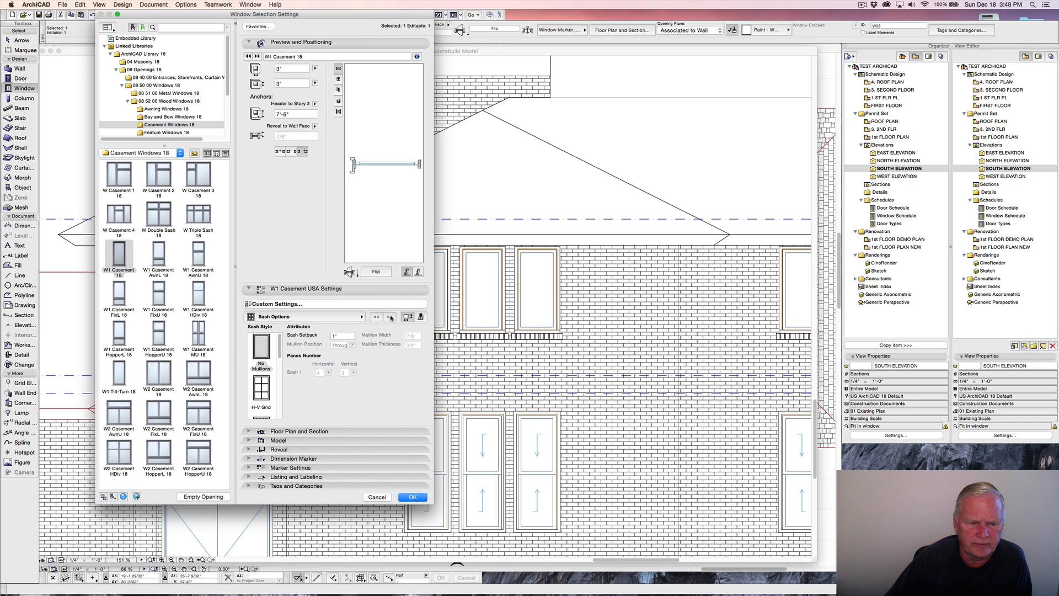
{"action": "left_click", "coordinate": [390, 318]}
{"action": "double_click", "coordinate": [338, 336]}
{"action": "type", "text": "0"}
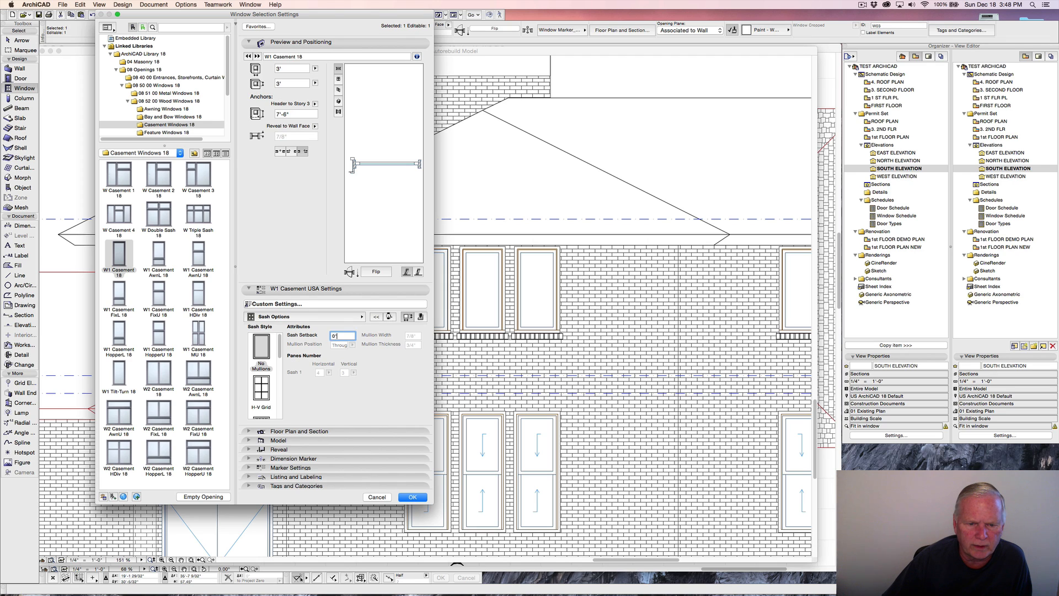
Set the inside casing's offset from the frame edge to 1/4" and enable the apron in the Sill and Stool Settings.
{"action": "left_click", "coordinate": [390, 317]}
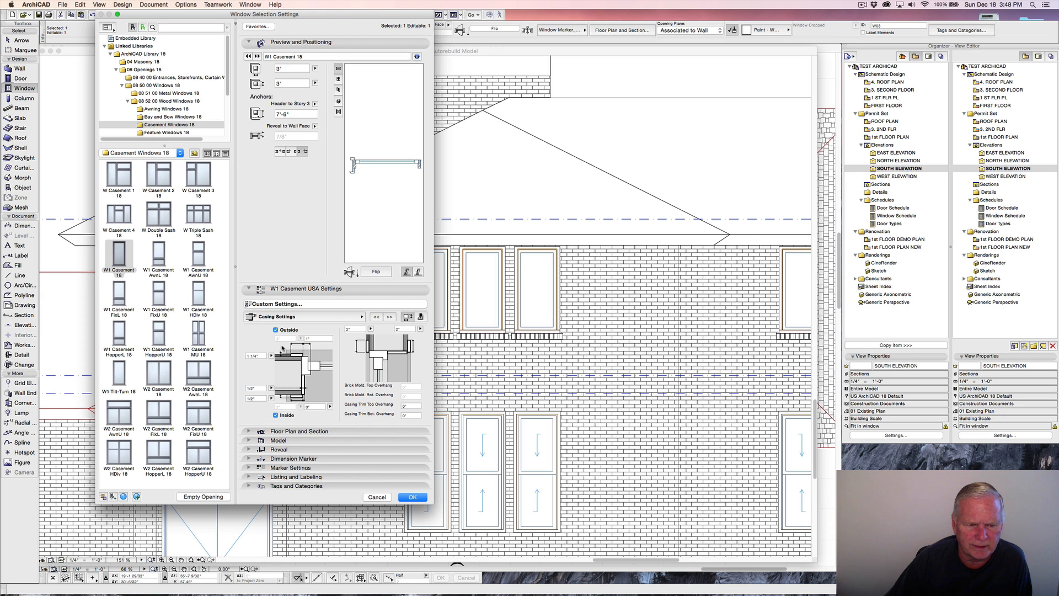
{"action": "double_click", "coordinate": [313, 407]}
{"action": "type", "text": "1/4\""}
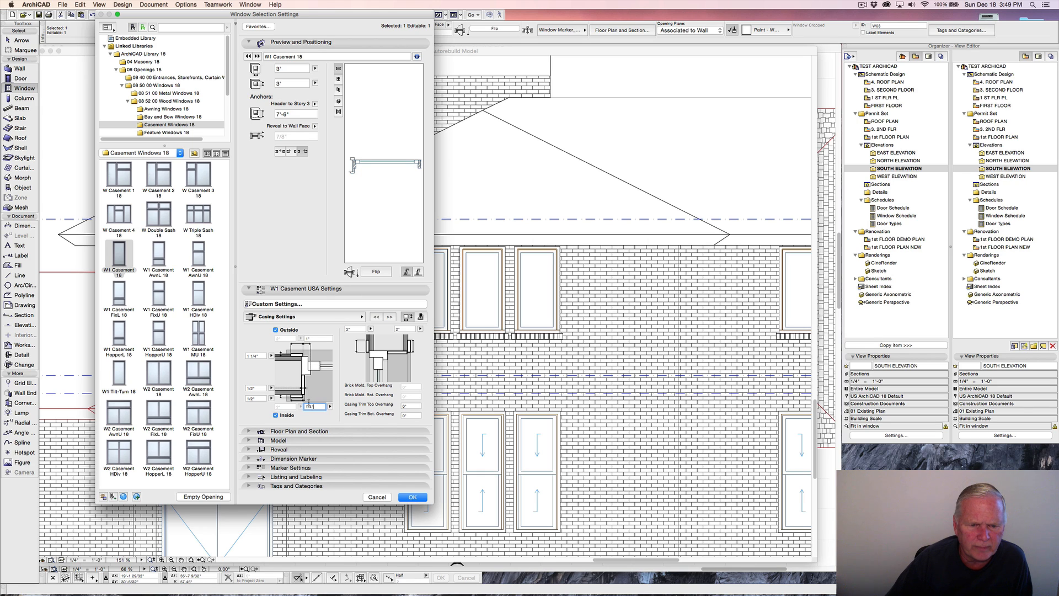
{"action": "key", "text": "Tab"}
{"action": "left_click", "coordinate": [390, 317]}
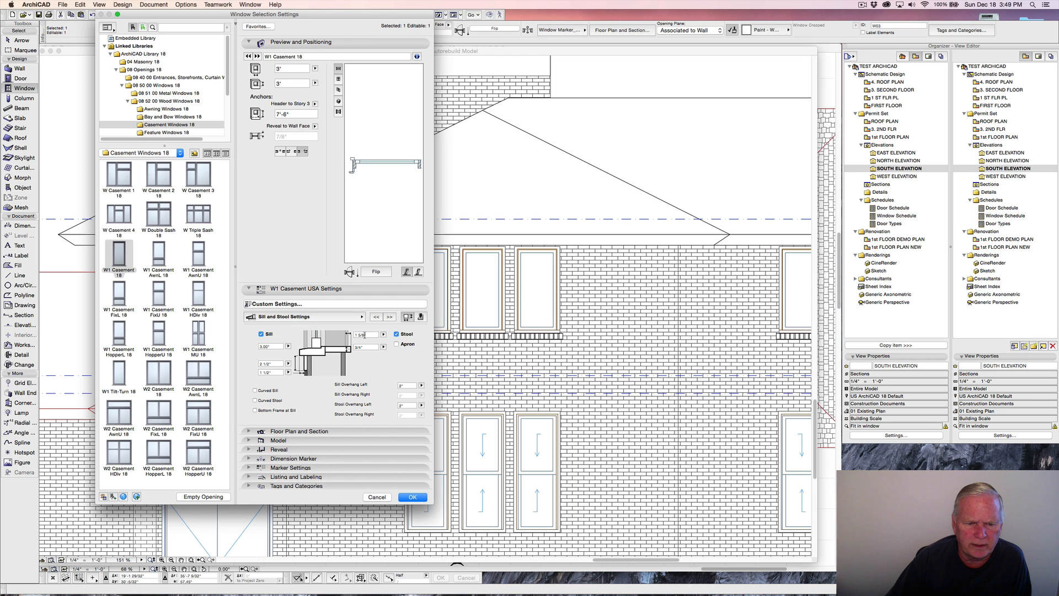
{"action": "left_click", "coordinate": [397, 345]}
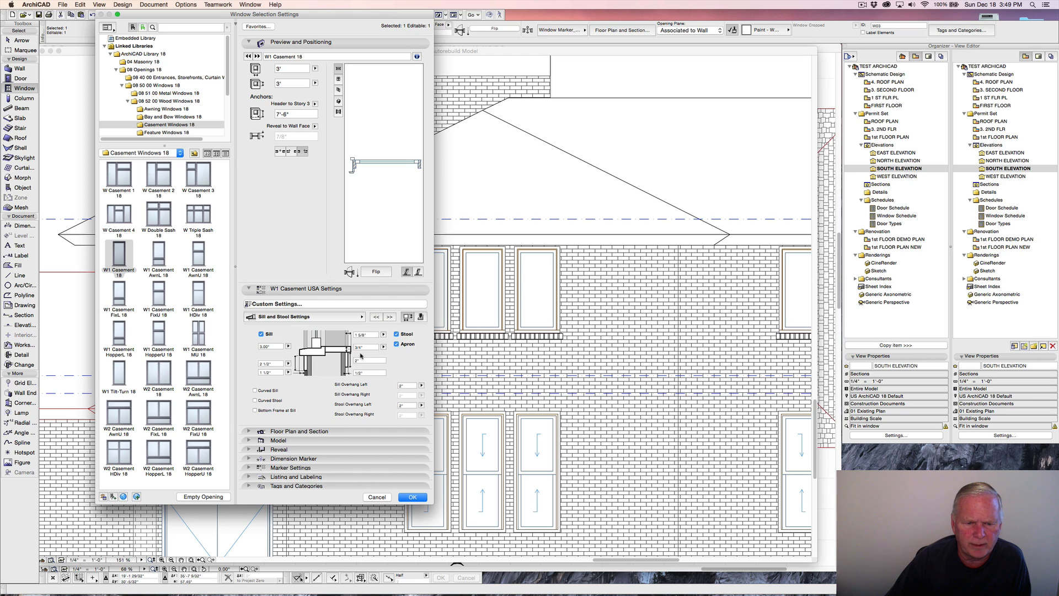
Review the casement's remaining custom settings from Wall Inset through Wall Closure to Parameters for Listing, and apply the window changes.
{"action": "left_click", "coordinate": [390, 317]}
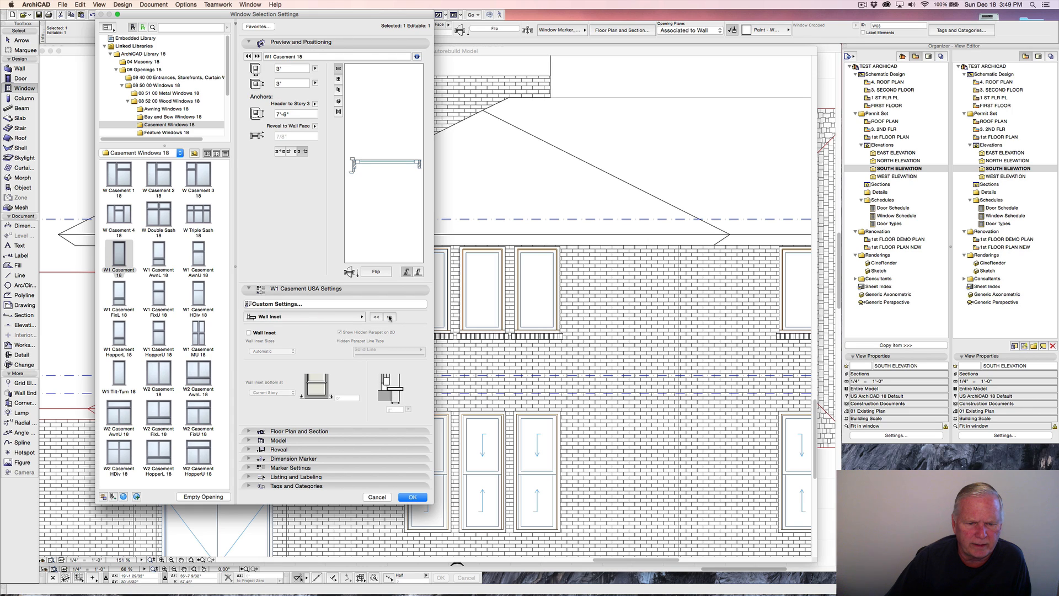
{"action": "left_click", "coordinate": [389, 318]}
{"action": "left_click", "coordinate": [390, 317]}
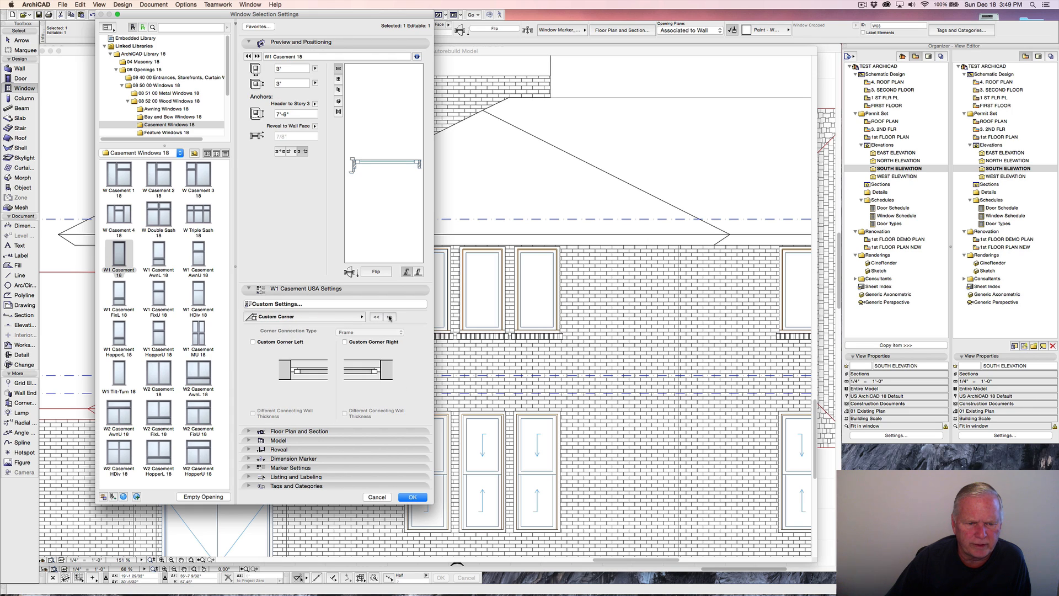
{"action": "left_click", "coordinate": [389, 317]}
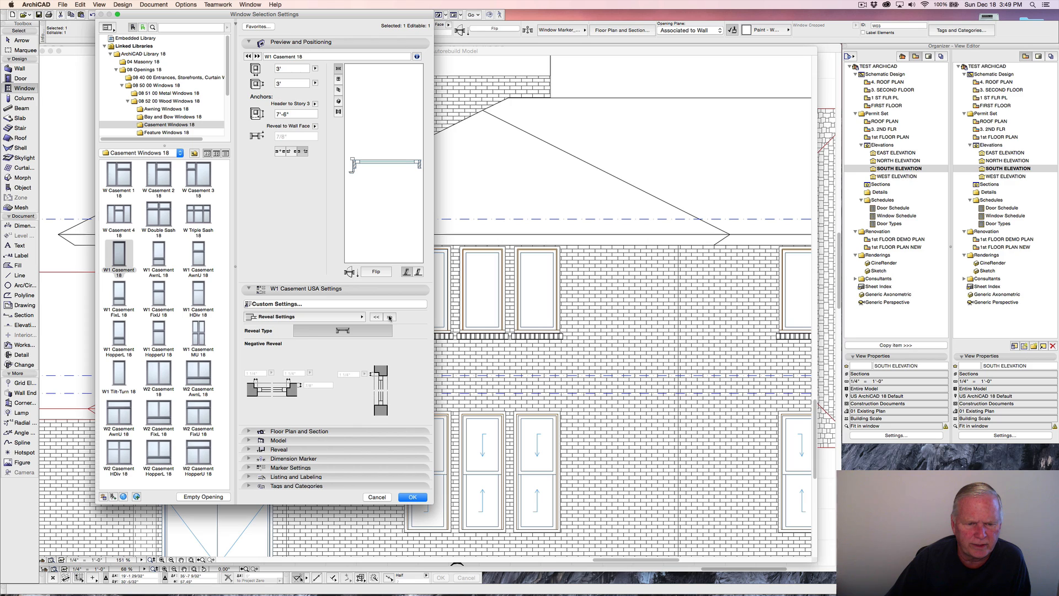
{"action": "left_click", "coordinate": [390, 317]}
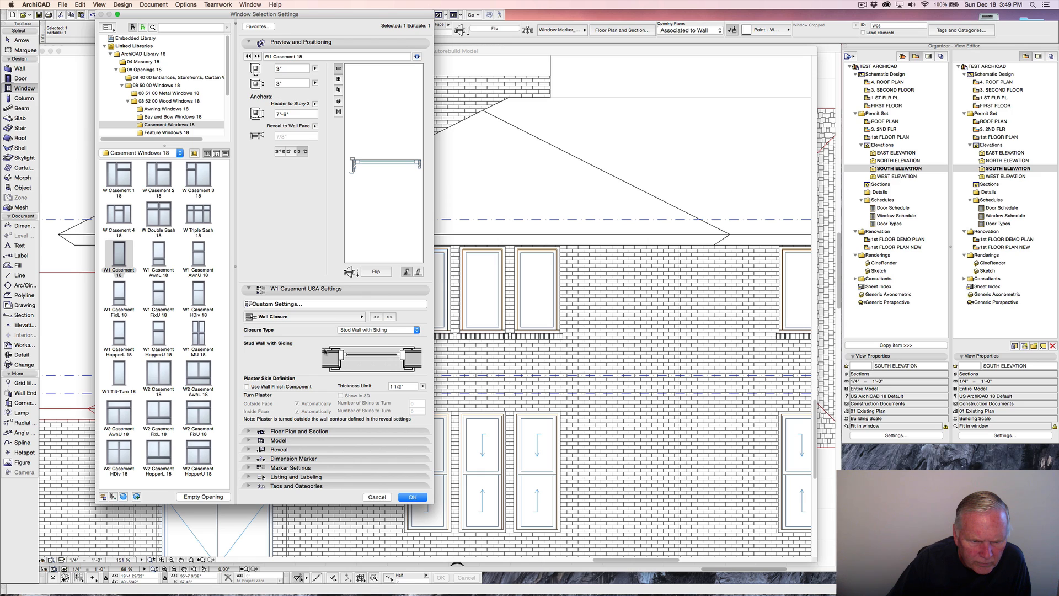
{"action": "left_click", "coordinate": [246, 387]}
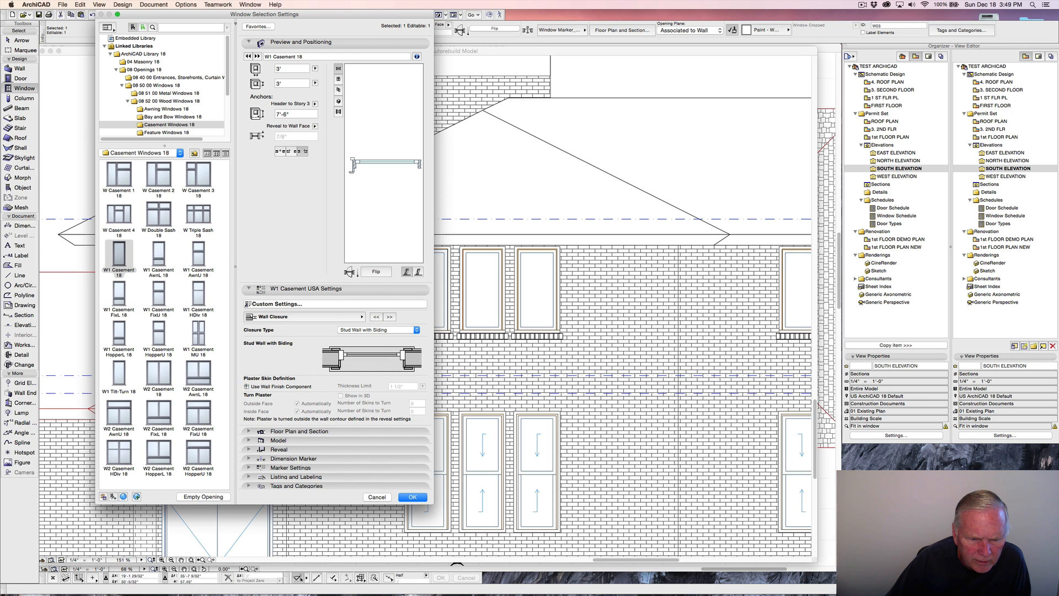
{"action": "left_click", "coordinate": [247, 387]}
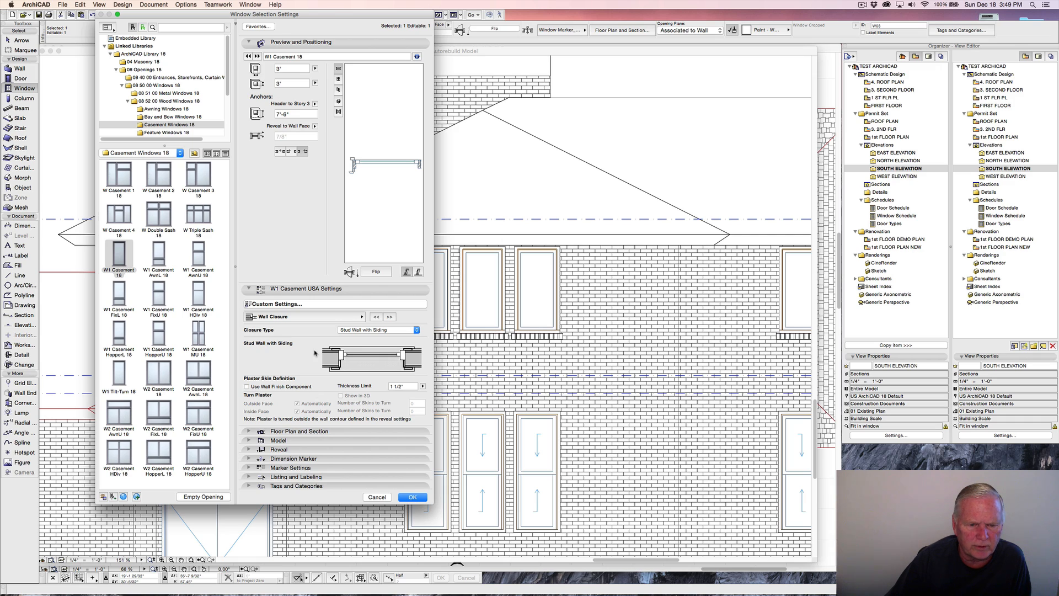
{"action": "left_click", "coordinate": [389, 318]}
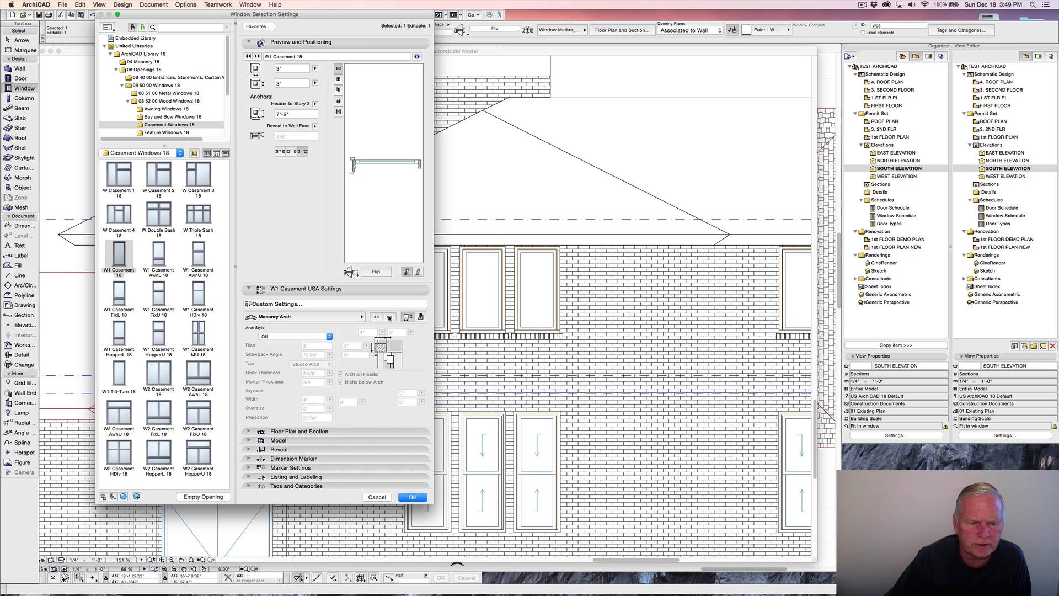
{"action": "left_click", "coordinate": [390, 318]}
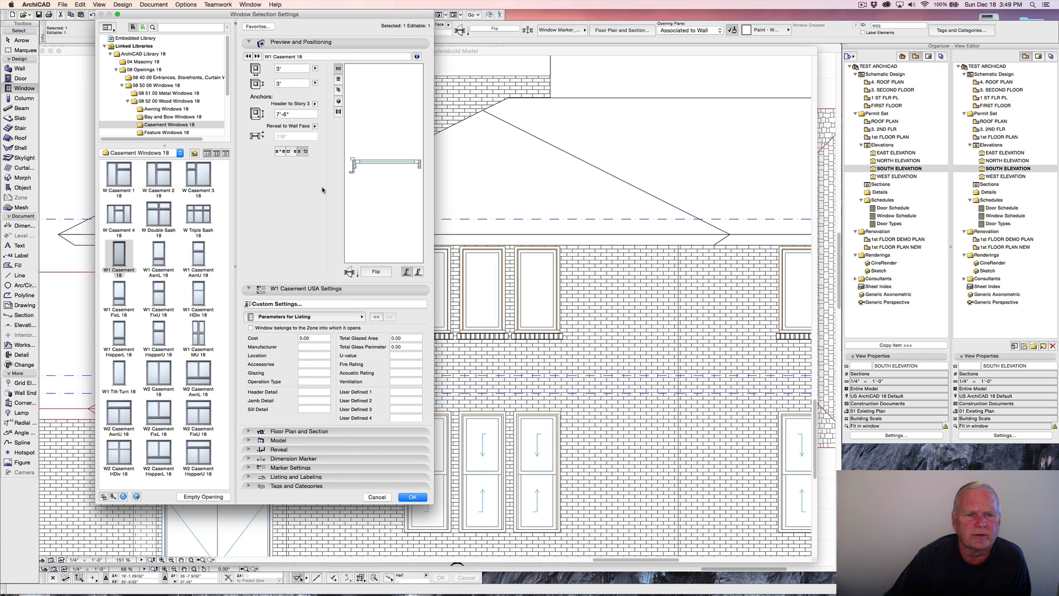
{"action": "left_click", "coordinate": [408, 499]}
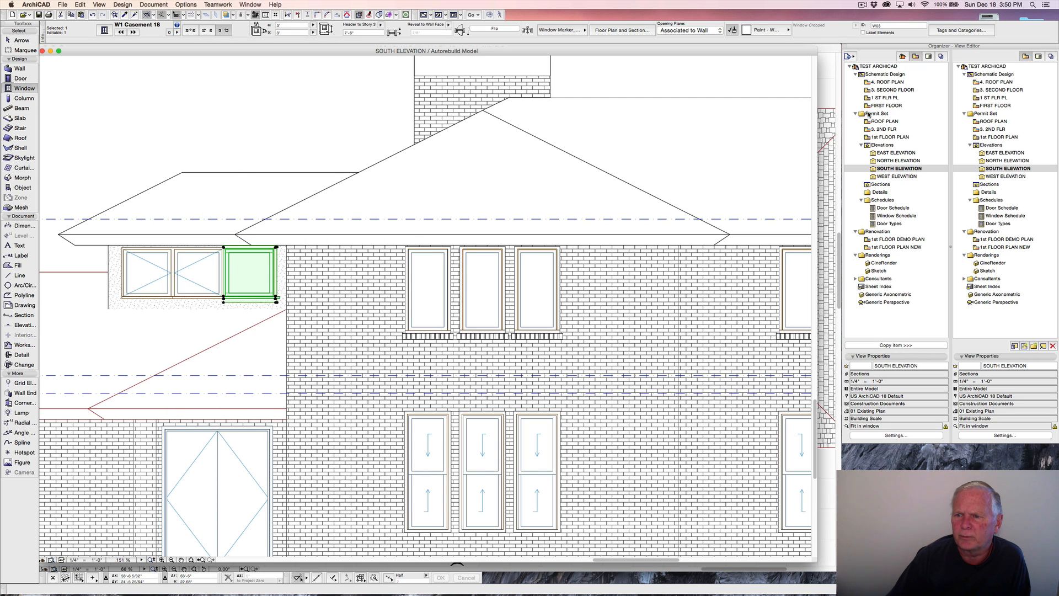
Open the permit set's 3. 2ND FLR plan and examine the W03 casement's jamb at the stairwell corner.
{"action": "left_click", "coordinate": [885, 130]}
{"action": "double_click", "coordinate": [886, 130]}
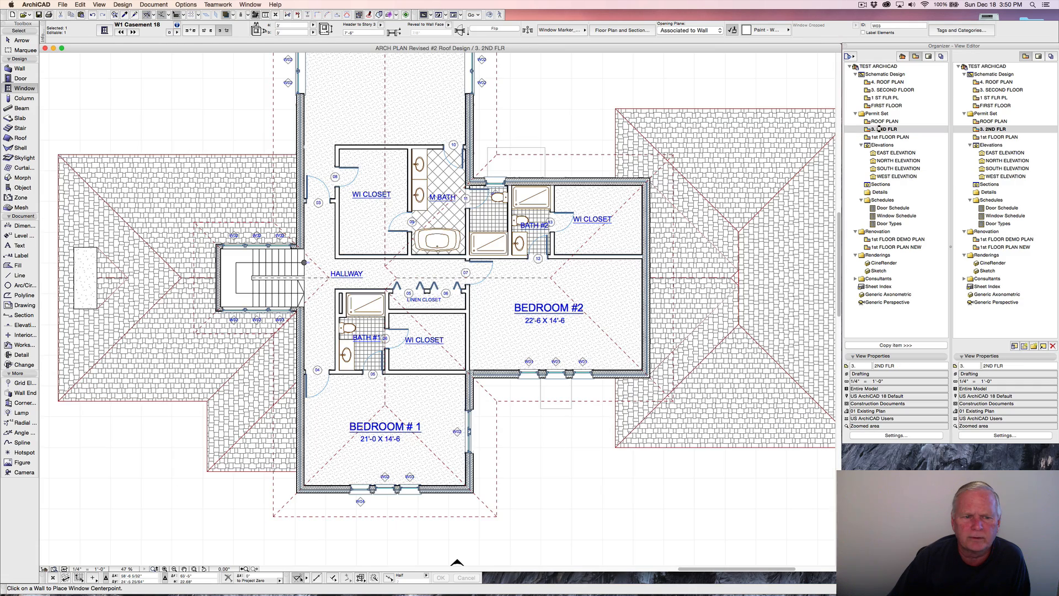
{"action": "scroll", "coordinate": [309, 351], "scroll_direction": "up", "scroll_amount": 15}
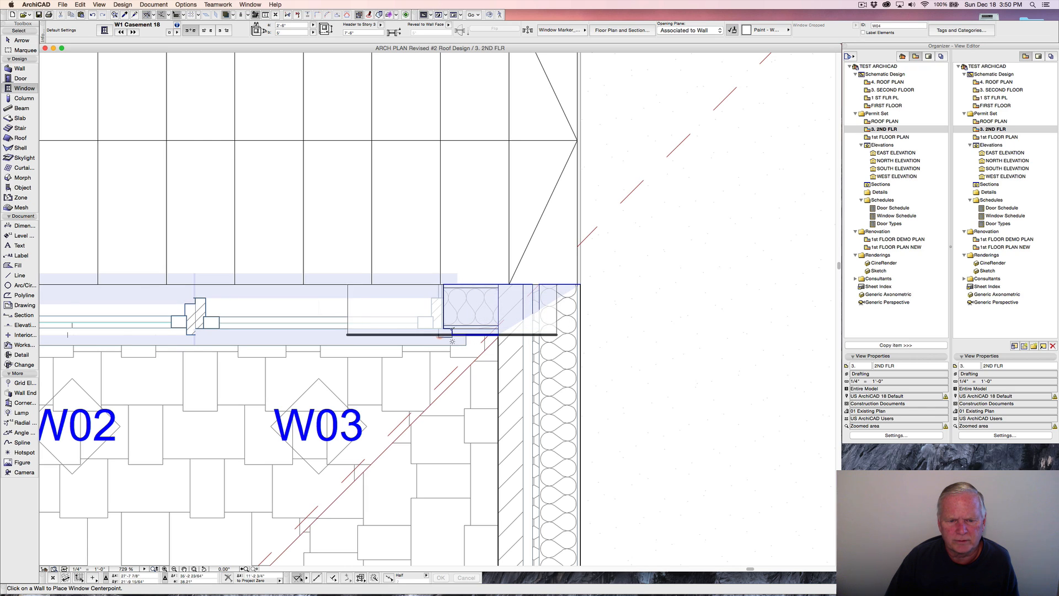
{"action": "left_click", "coordinate": [440, 334]}
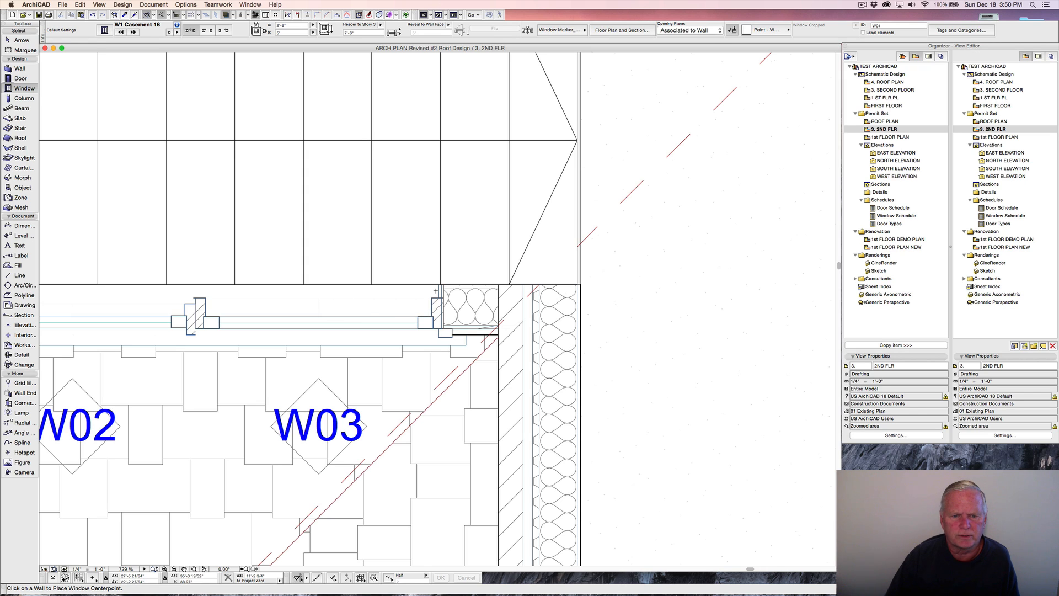
Send the selected stair to the back of the display order and deselect it.
{"action": "right_click", "coordinate": [550, 264]}
{"action": "mouse_move", "coordinate": [640, 358]}
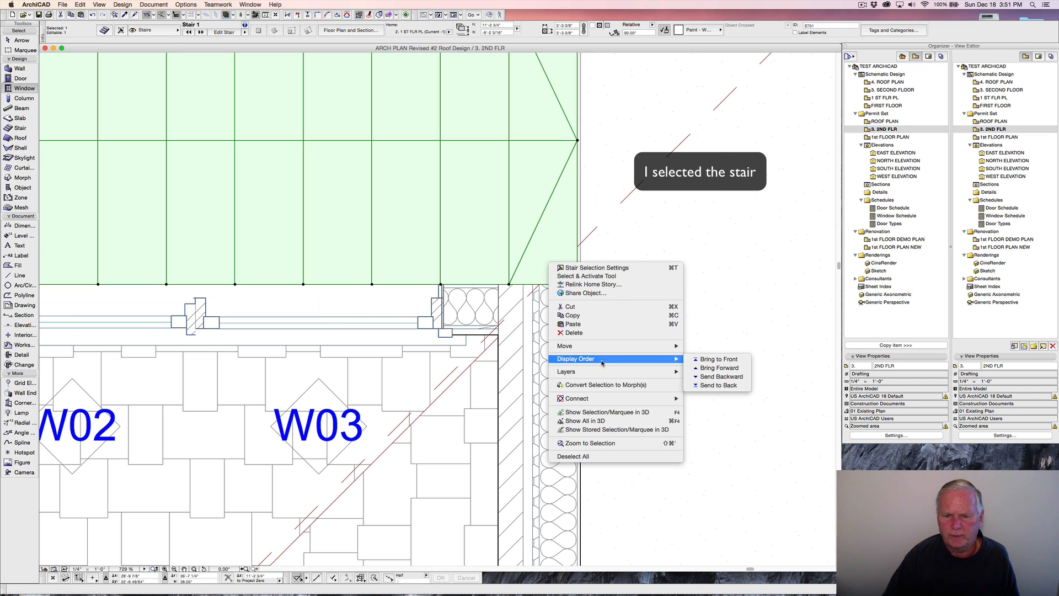
{"action": "left_click", "coordinate": [716, 386]}
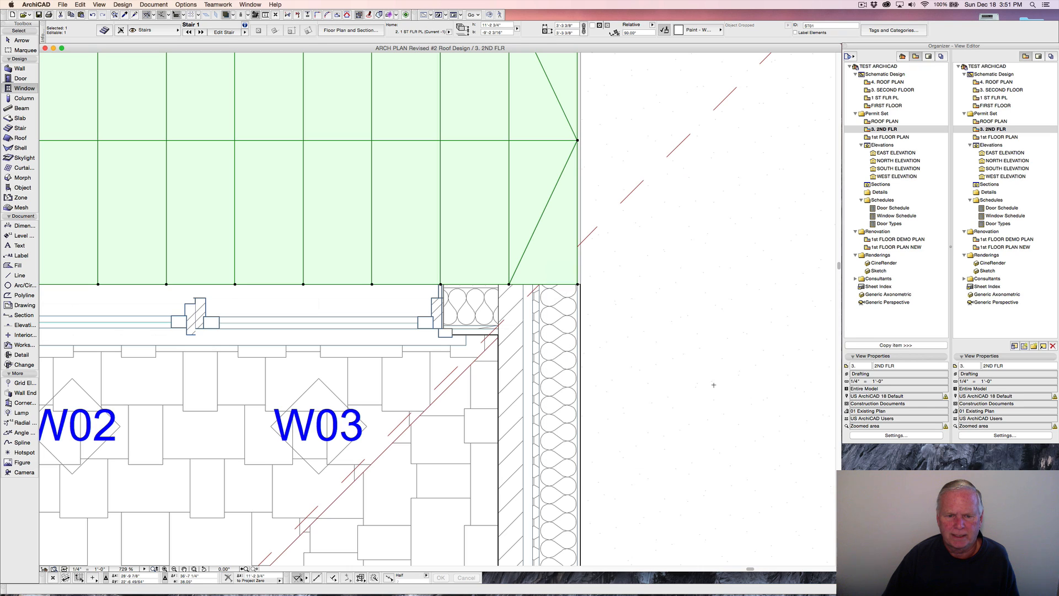
{"action": "key", "text": "Escape"}
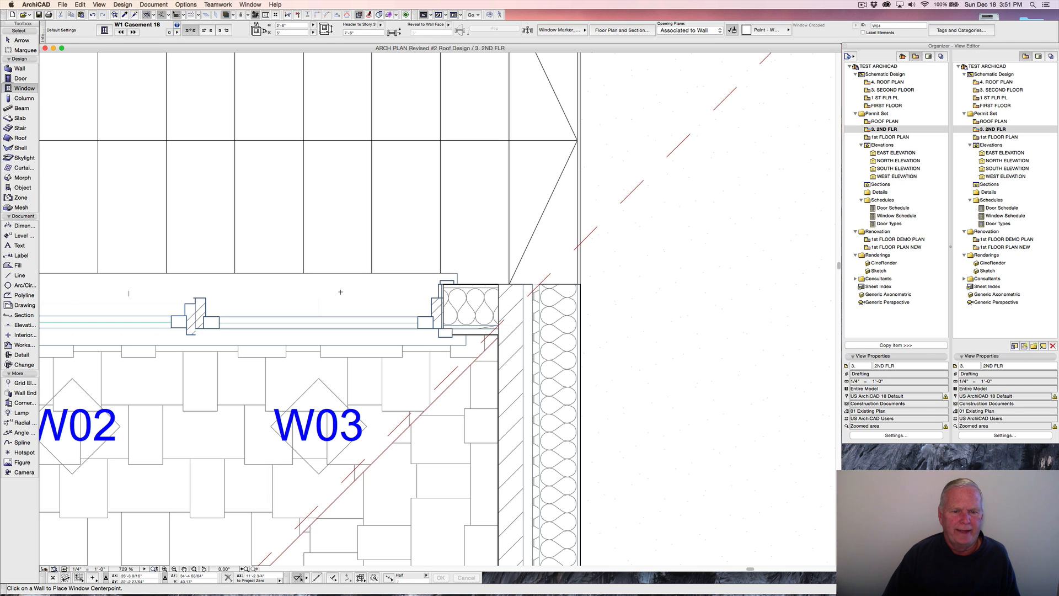
Pick up the settings of the W03 casement in the stairwell's south wall.
{"action": "scroll", "coordinate": [340, 291], "scroll_direction": "down", "scroll_amount": 10}
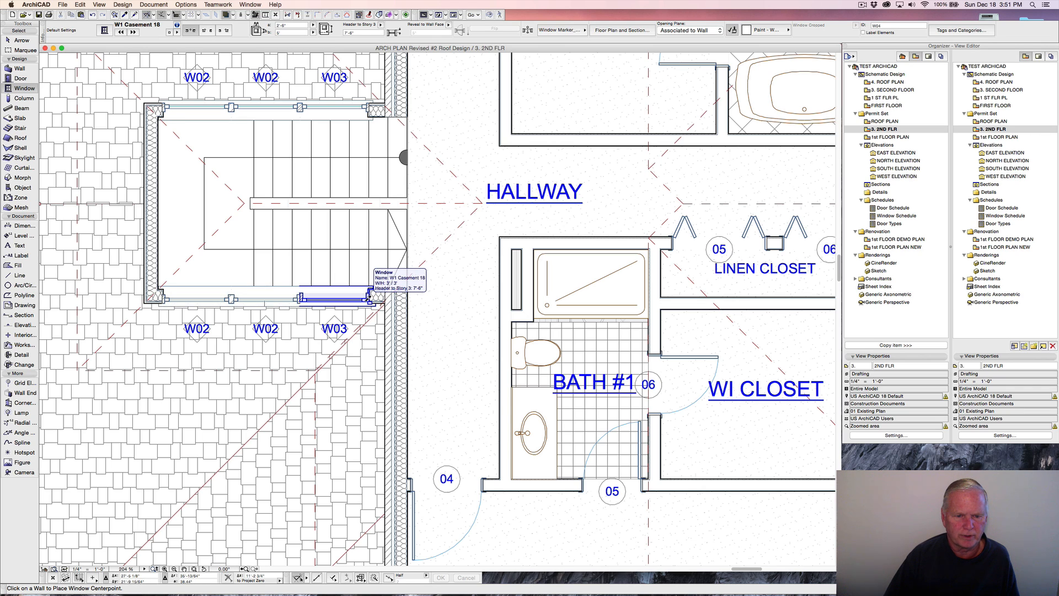
{"action": "left_click", "coordinate": [368, 298], "text": "alt"}
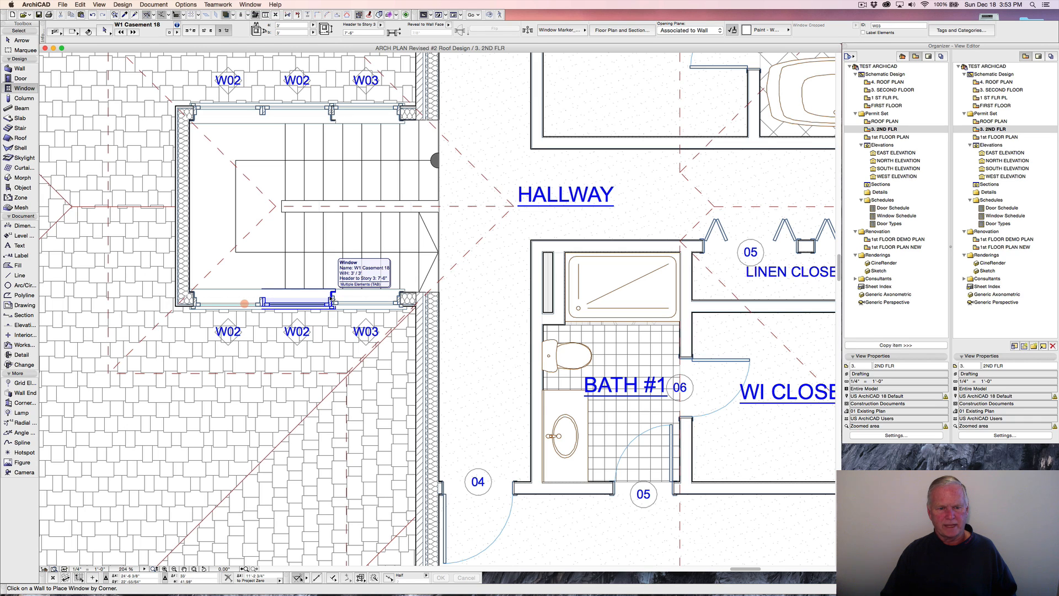
Turn on ganging with casing on both sides of the middle W02 casements in the stairwell's north and south walls.
{"action": "left_click", "coordinate": [331, 299]}
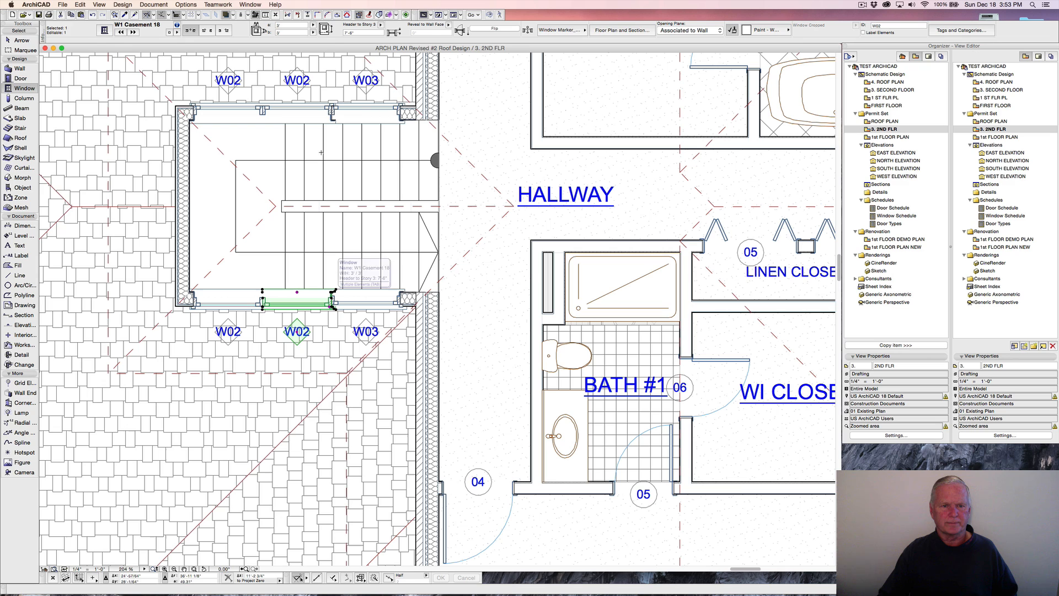
{"action": "left_click", "coordinate": [331, 108], "text": "shift"}
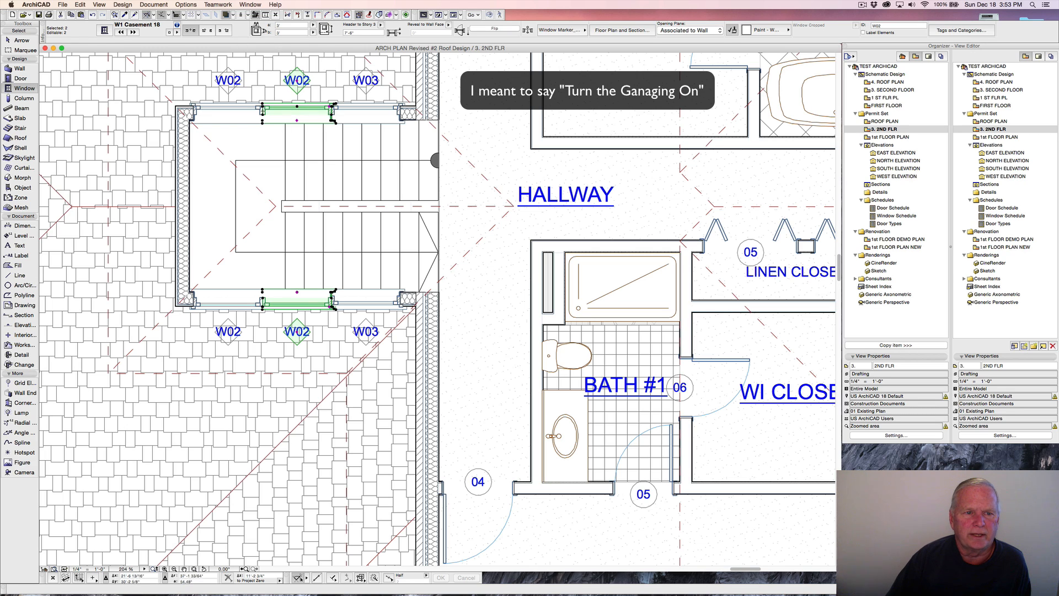
{"action": "left_click", "coordinate": [104, 30]}
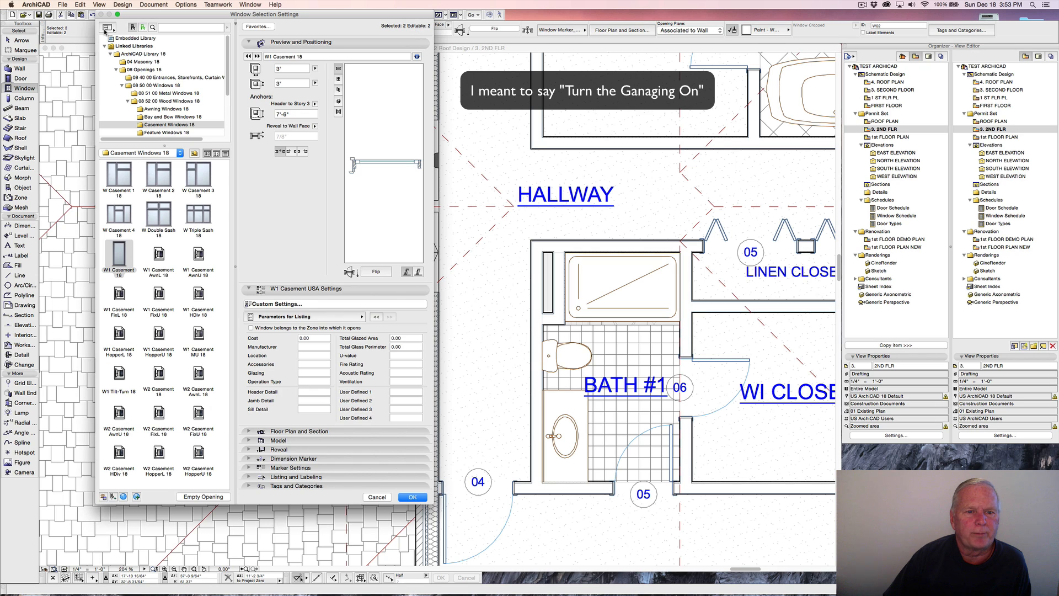
{"action": "left_click", "coordinate": [362, 319]}
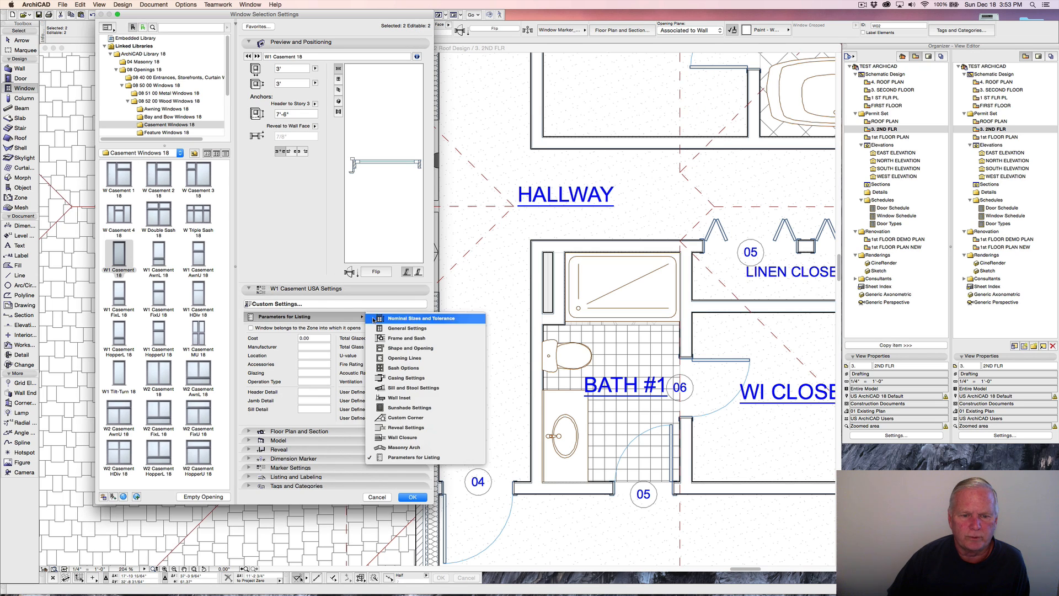
{"action": "left_click", "coordinate": [417, 379]}
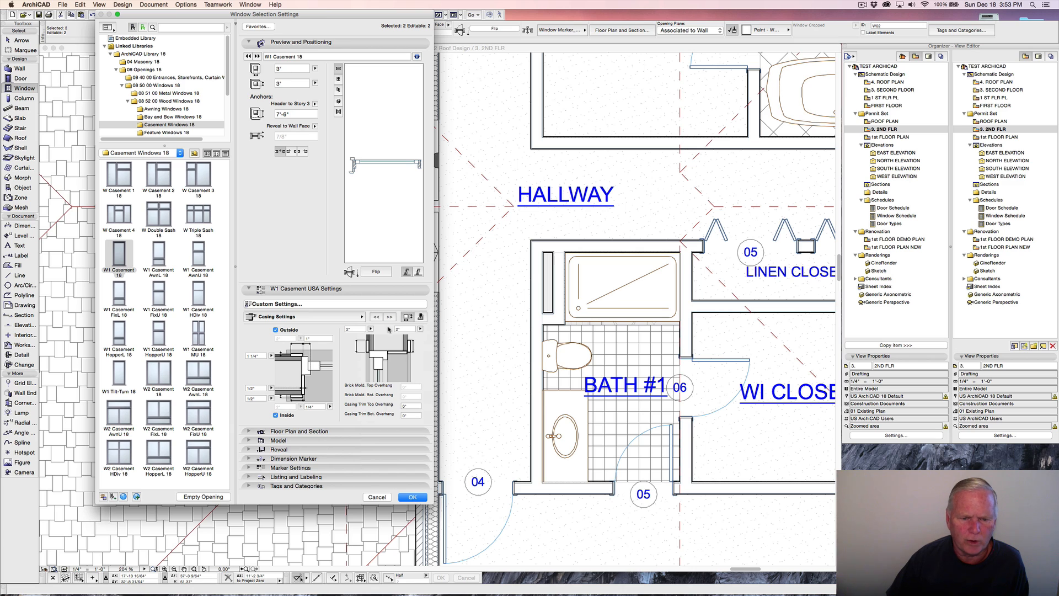
{"action": "left_click", "coordinate": [389, 317]}
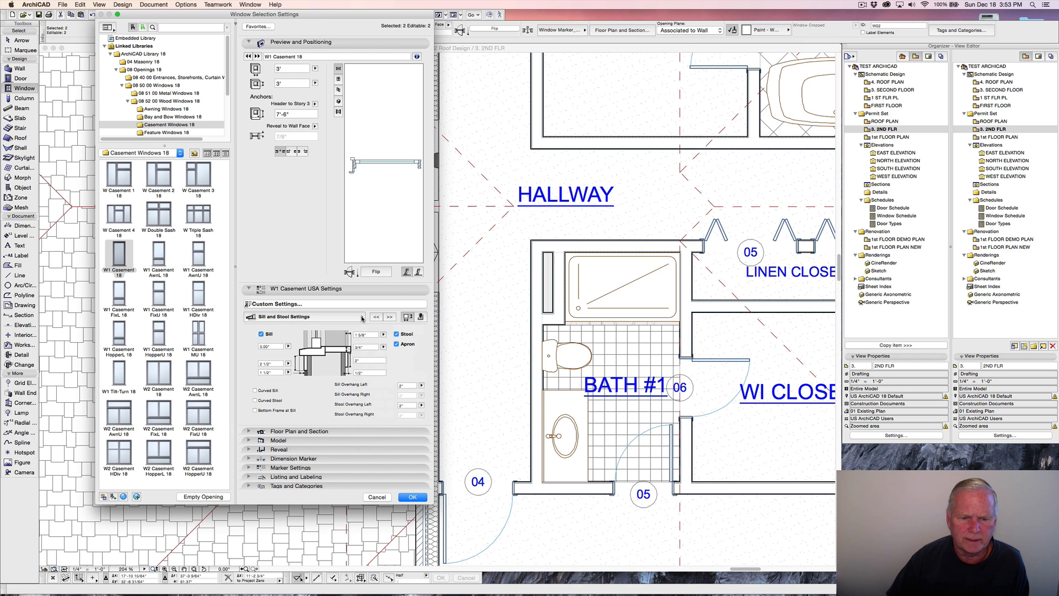
{"action": "left_click", "coordinate": [362, 318]}
{"action": "left_click", "coordinate": [417, 328]}
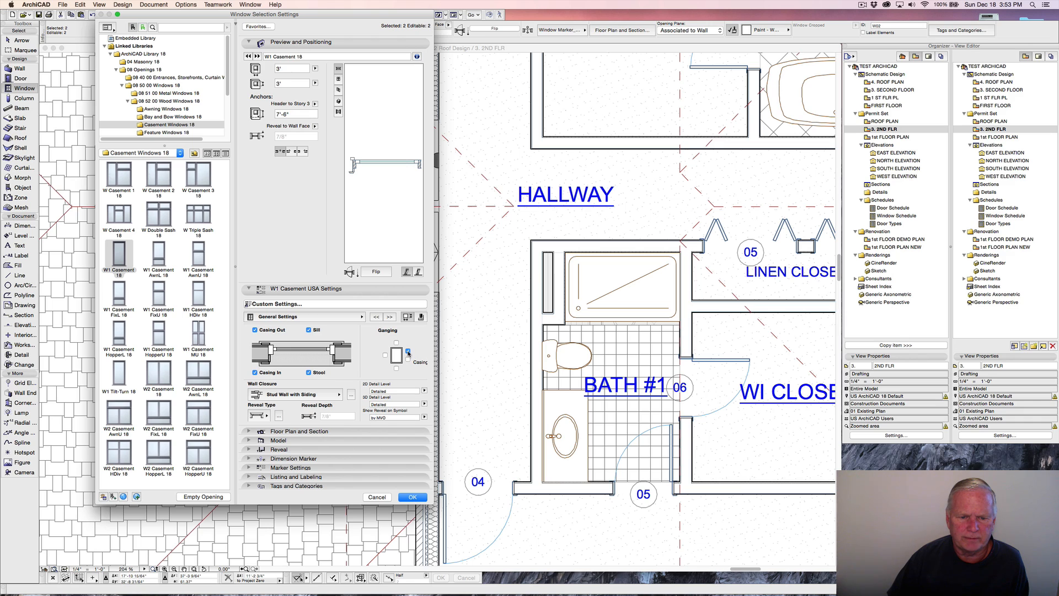
{"action": "left_click", "coordinate": [408, 352]}
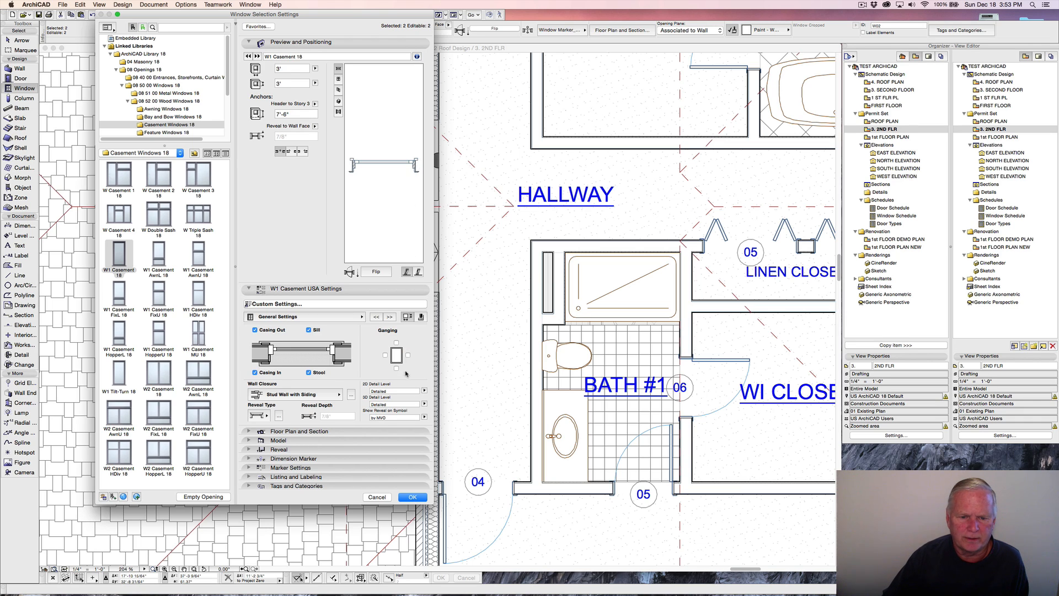
{"action": "left_click", "coordinate": [385, 356]}
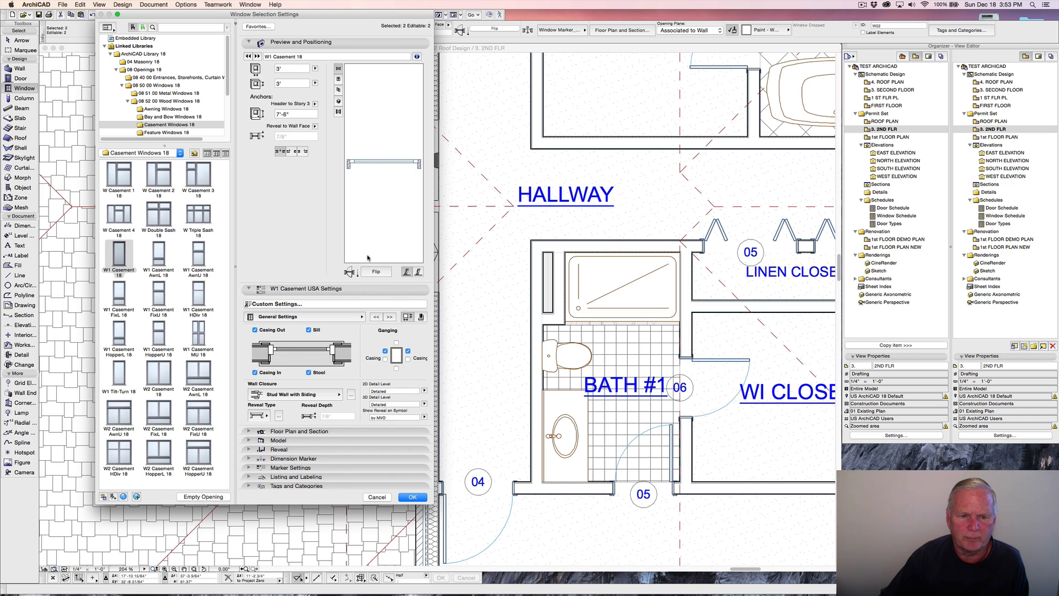
{"action": "left_click", "coordinate": [409, 498]}
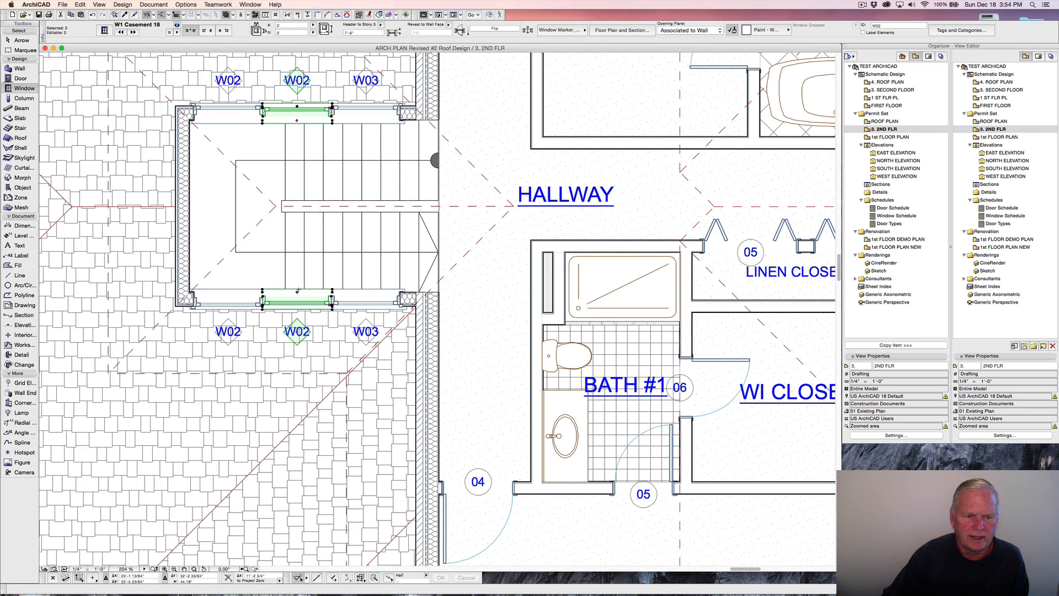
{"action": "key", "text": "Escape"}
Transfer the picked-up casement settings to the westernmost W02 windows in the stairwell's south and north walls.
{"action": "scroll", "coordinate": [275, 298], "scroll_direction": "up", "scroll_amount": 5}
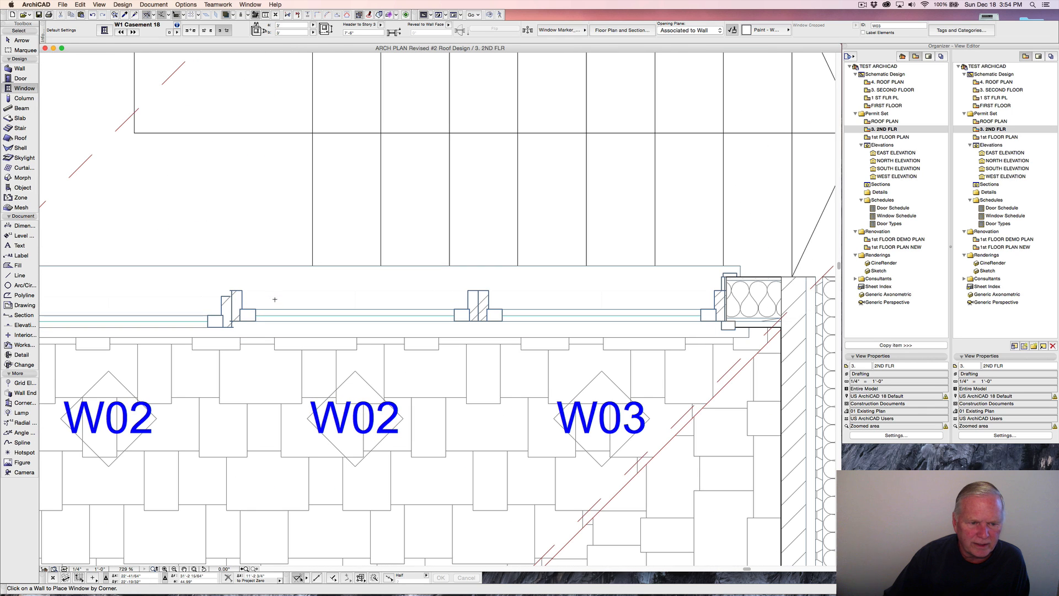
{"action": "scroll", "coordinate": [314, 304], "scroll_direction": "down", "scroll_amount": 3}
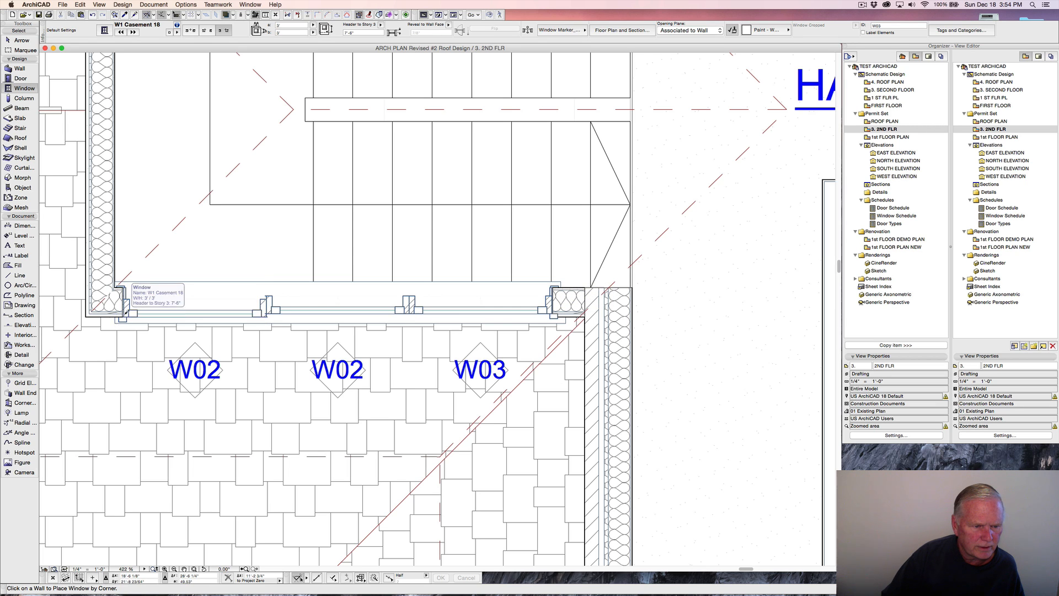
{"action": "scroll", "coordinate": [210, 270], "scroll_direction": "down", "scroll_amount": 5}
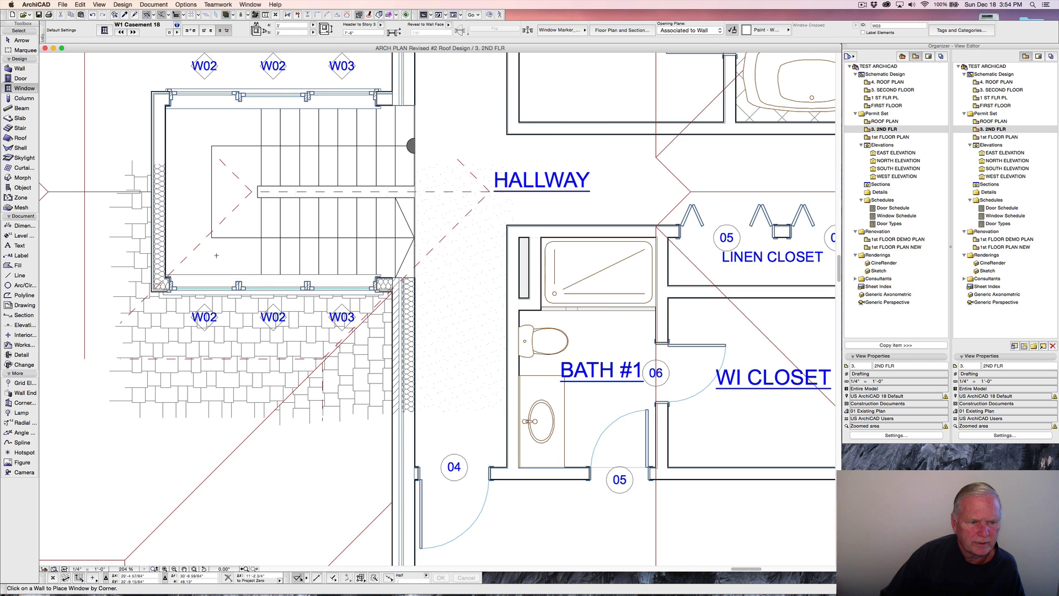
{"action": "scroll", "coordinate": [183, 95], "scroll_direction": "up", "scroll_amount": 10}
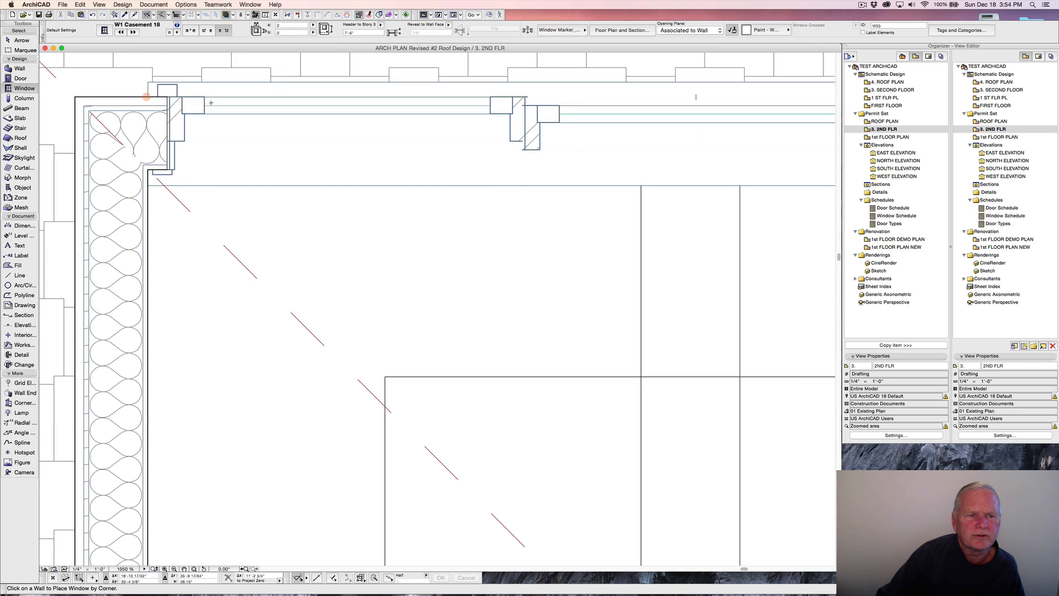
{"action": "left_click", "coordinate": [174, 96], "text": "alt+super"}
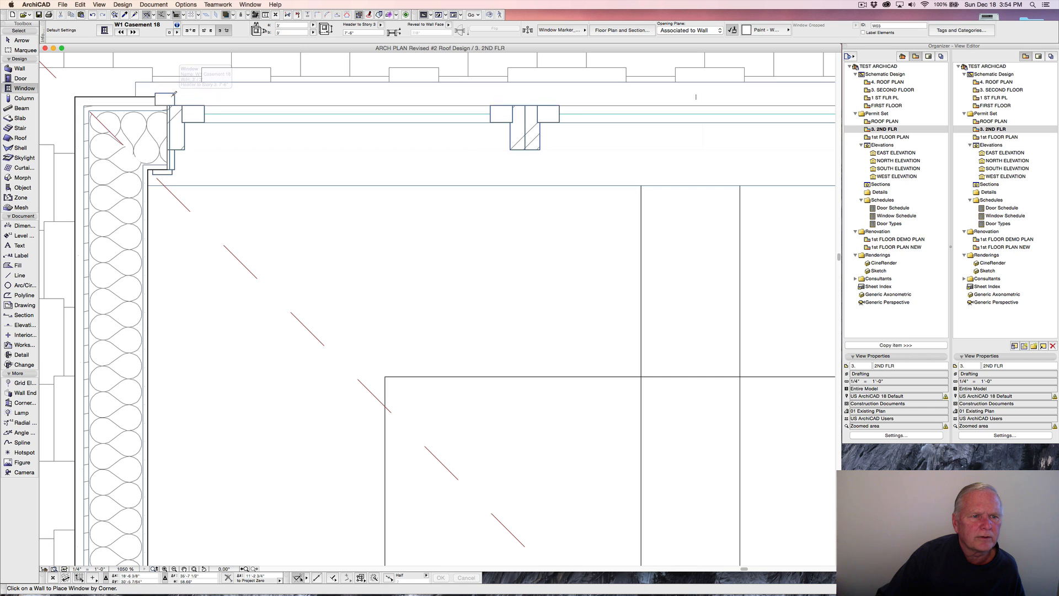
Check both stairwell window groups in plan, then open the South Elevation and examine the ganged casements' trim and sill beside the brick wall.
{"action": "scroll", "coordinate": [280, 280], "scroll_direction": "down", "scroll_amount": 8}
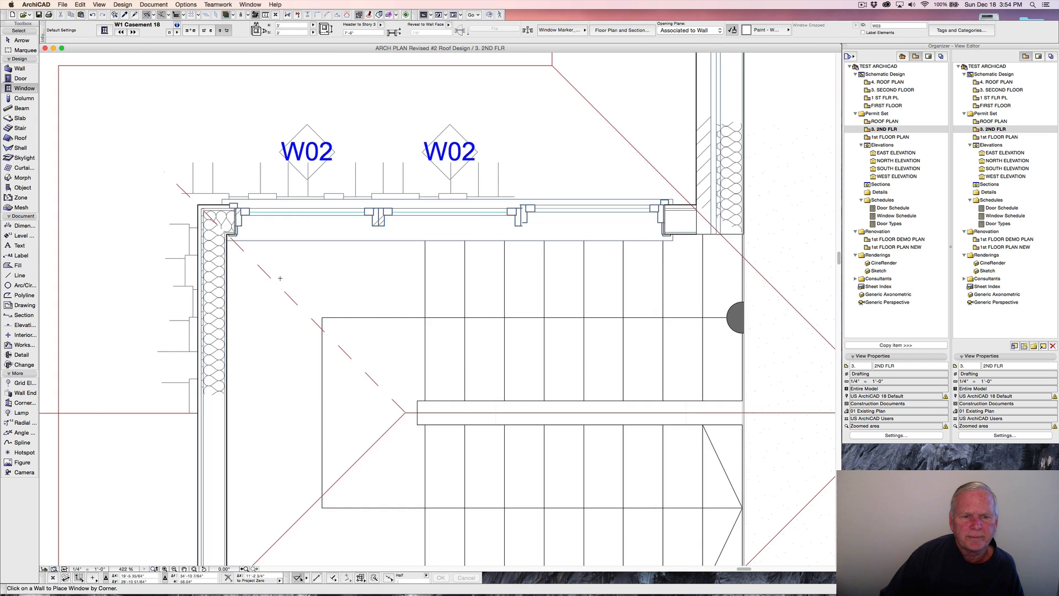
{"action": "scroll", "coordinate": [353, 309], "scroll_direction": "down", "scroll_amount": 5}
{"action": "scroll", "coordinate": [353, 309], "scroll_direction": "right", "scroll_amount": 4}
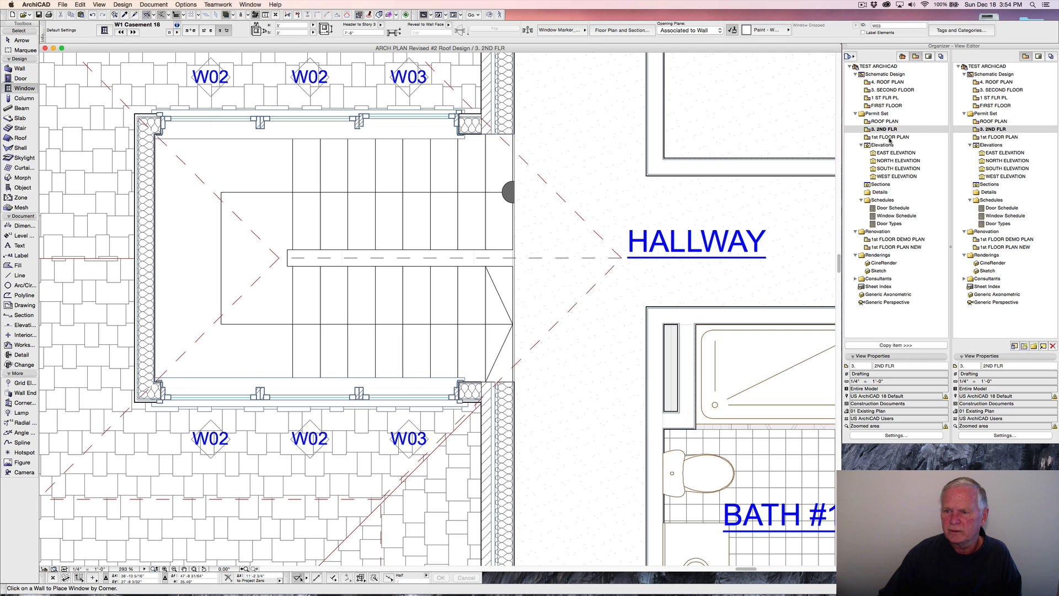
{"action": "double_click", "coordinate": [890, 169]}
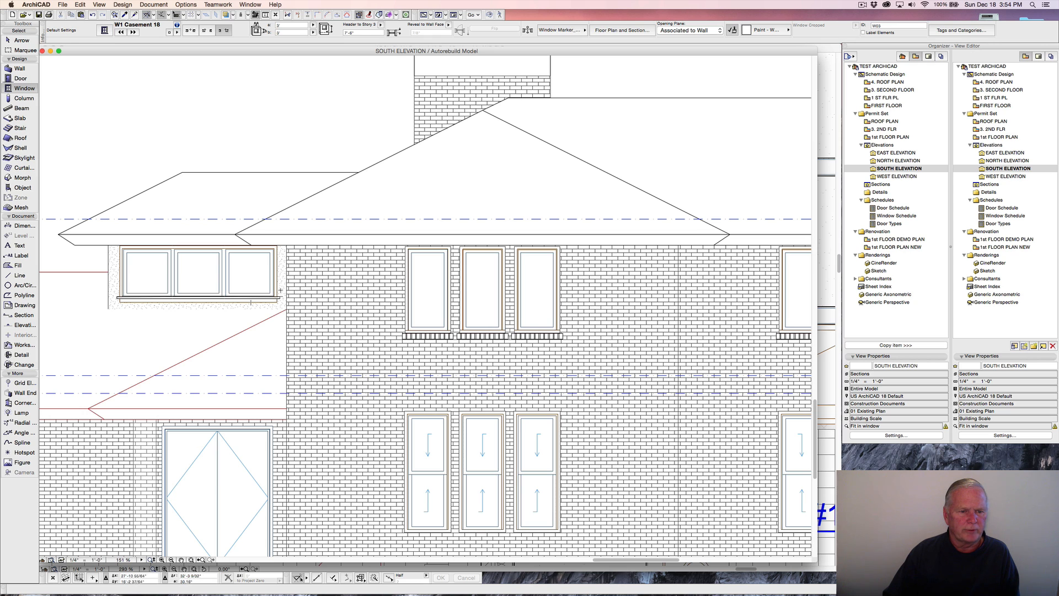
{"action": "scroll", "coordinate": [280, 299], "scroll_direction": "up", "scroll_amount": 3}
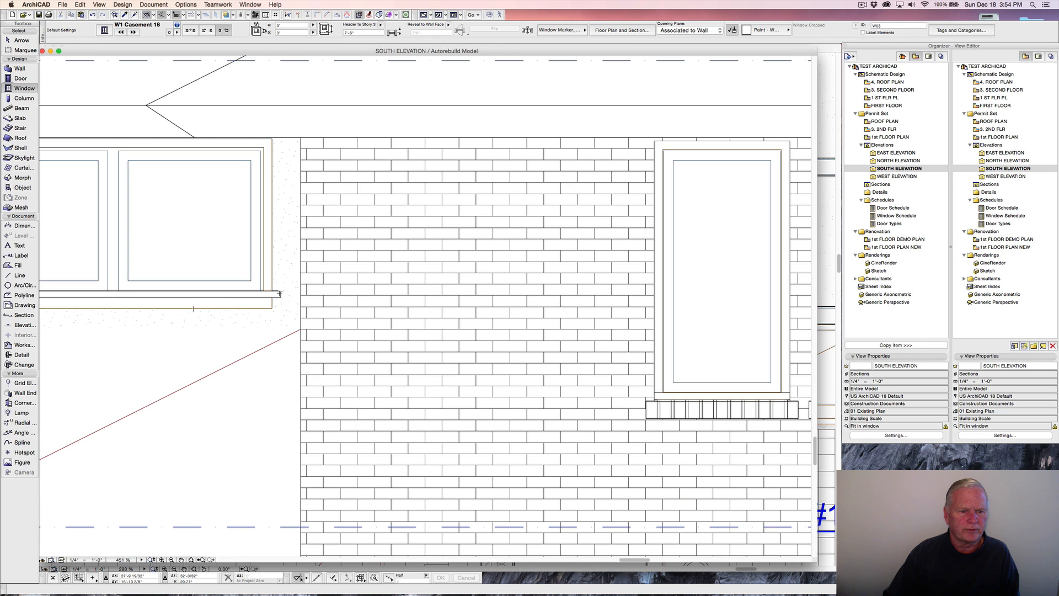
{"action": "scroll", "coordinate": [279, 294], "scroll_direction": "down", "scroll_amount": 3}
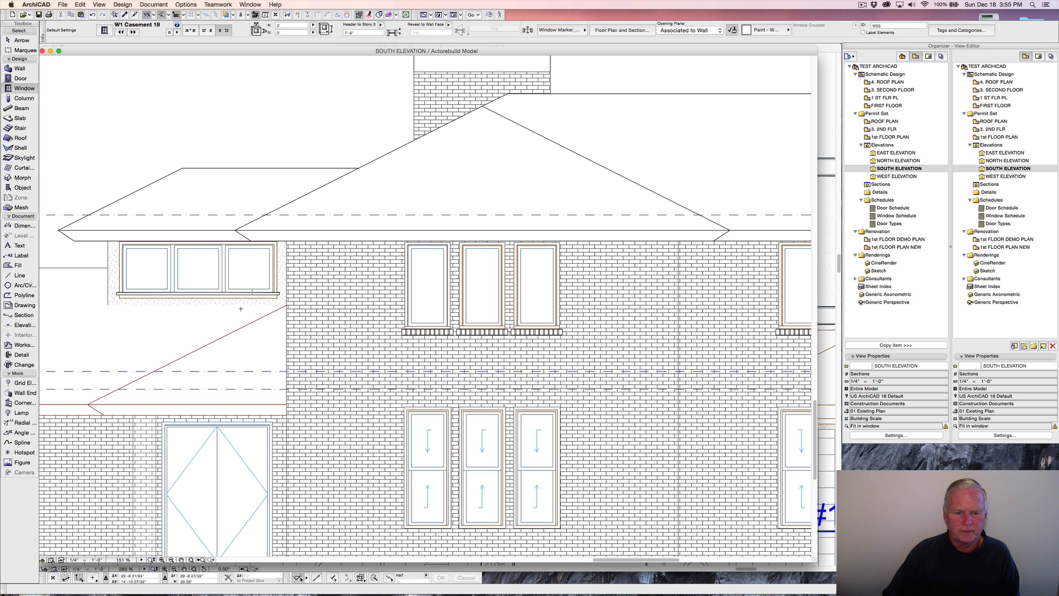
{"action": "scroll", "coordinate": [241, 309], "scroll_direction": "down", "scroll_amount": 5}
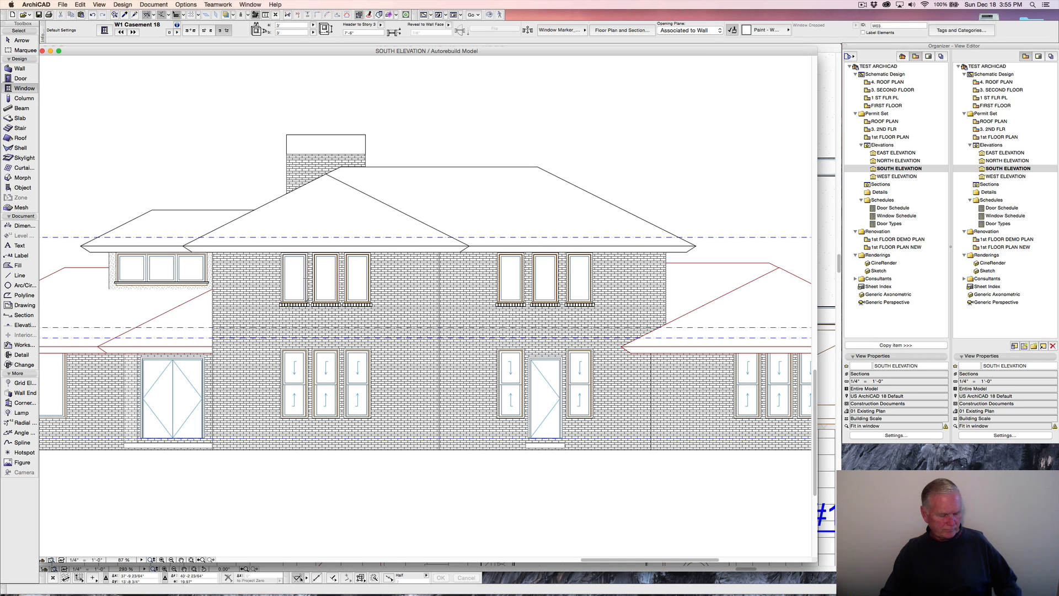
Pick up the settings of the second-floor brick-wall casement, change the default window to W1 Casement FixU 18 and preview its elevation.
{"action": "left_click", "coordinate": [307, 300]}
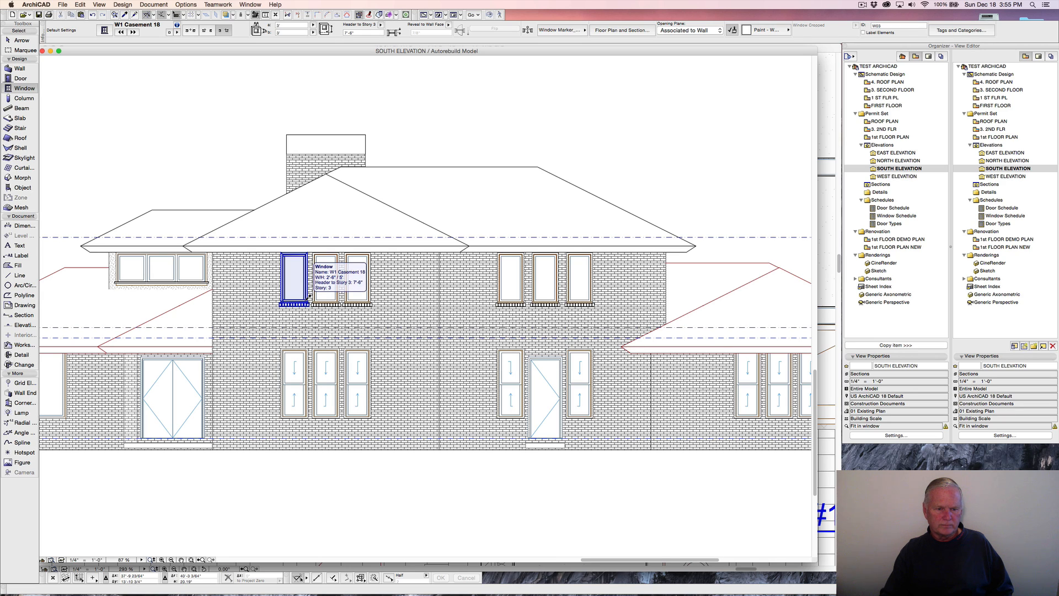
{"action": "left_click", "coordinate": [307, 299], "text": "alt"}
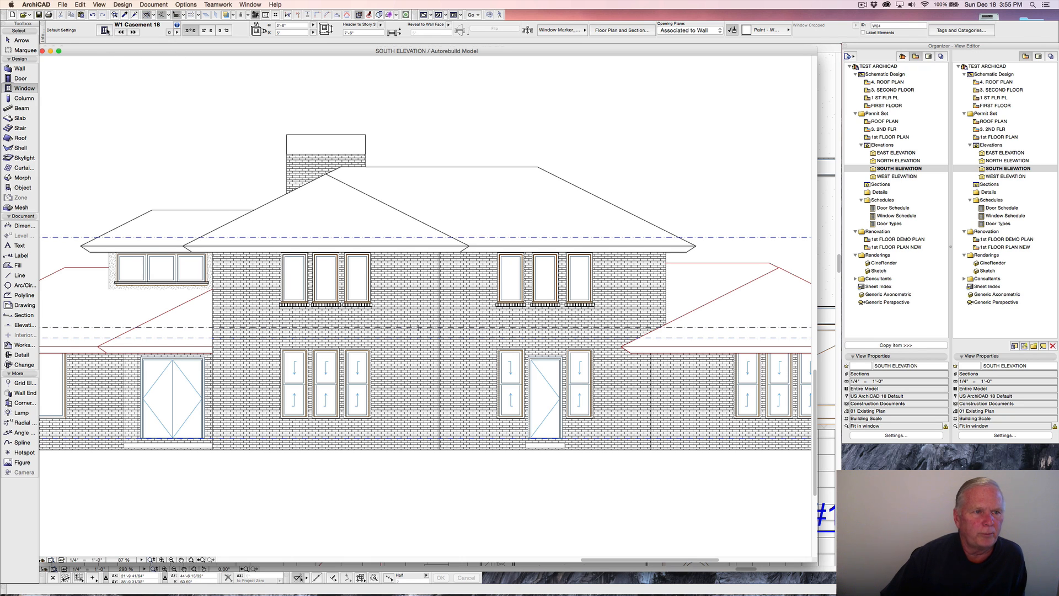
{"action": "left_click", "coordinate": [105, 31]}
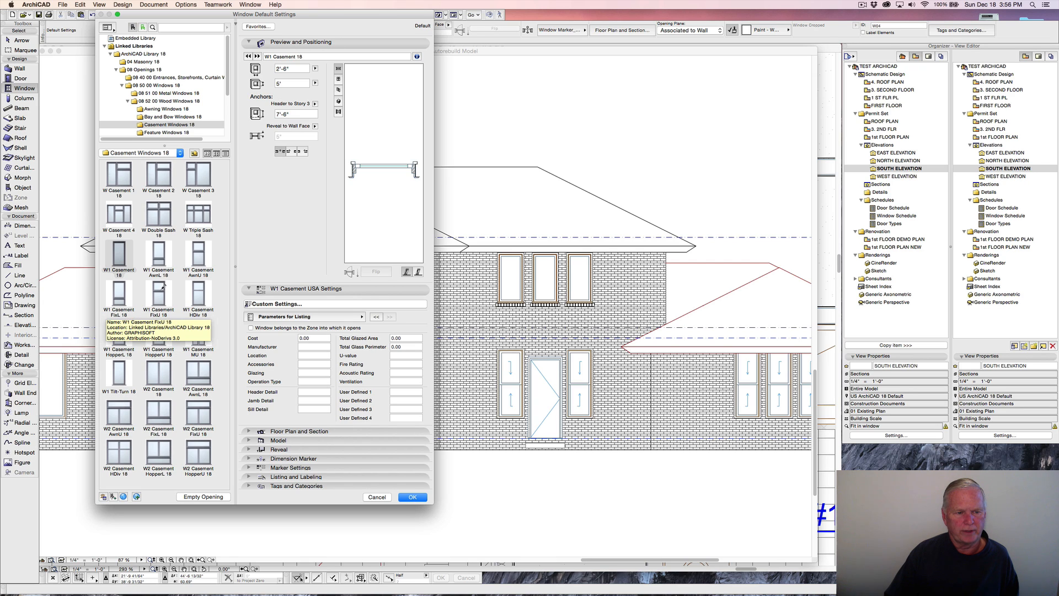
{"action": "left_click", "coordinate": [160, 292]}
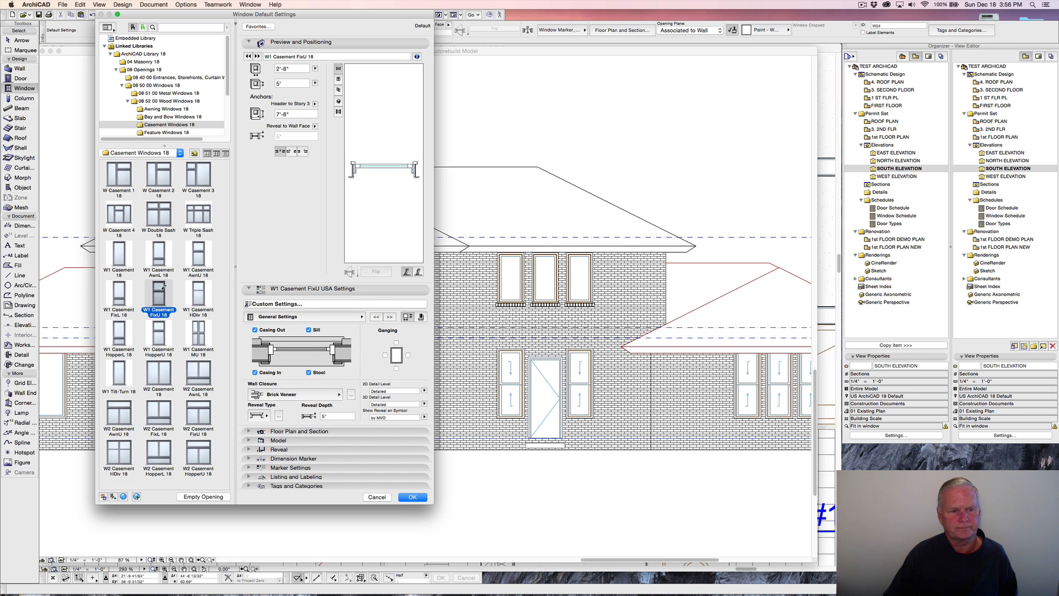
{"action": "left_click", "coordinate": [339, 80]}
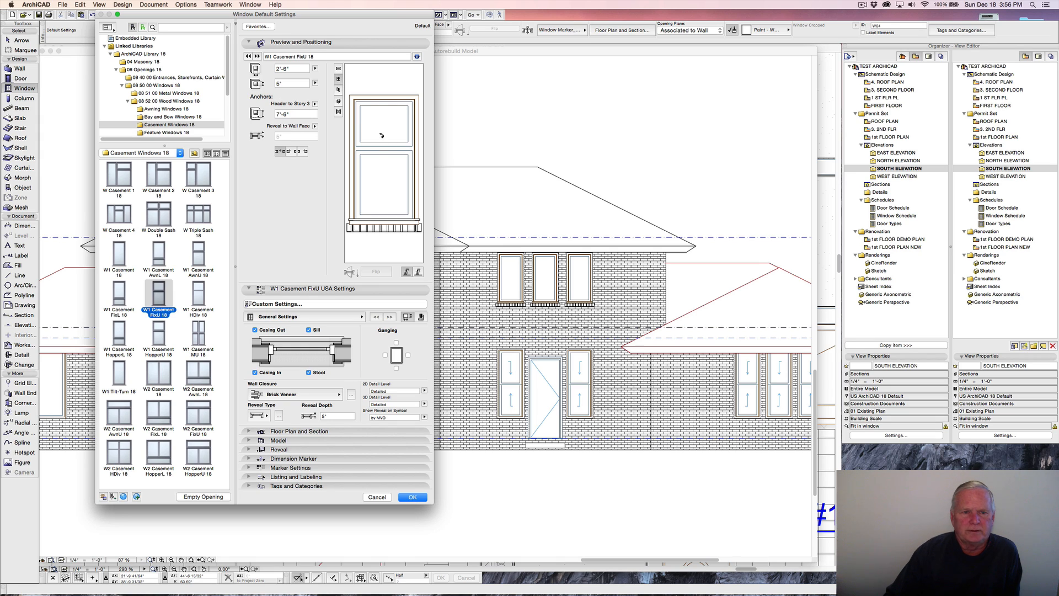
Set the default window's height to 7' and its header to 9', relinking the anchor story to 1. 1st FLOOR.
{"action": "left_click", "coordinate": [283, 83]}
{"action": "type", "text": "7"}
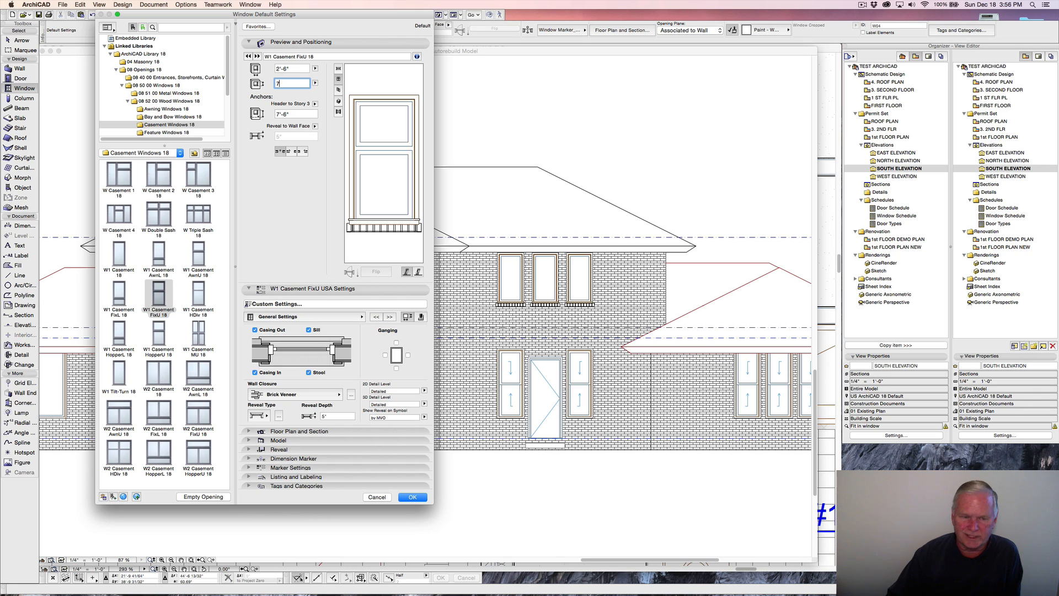
{"action": "key", "text": "Tab"}
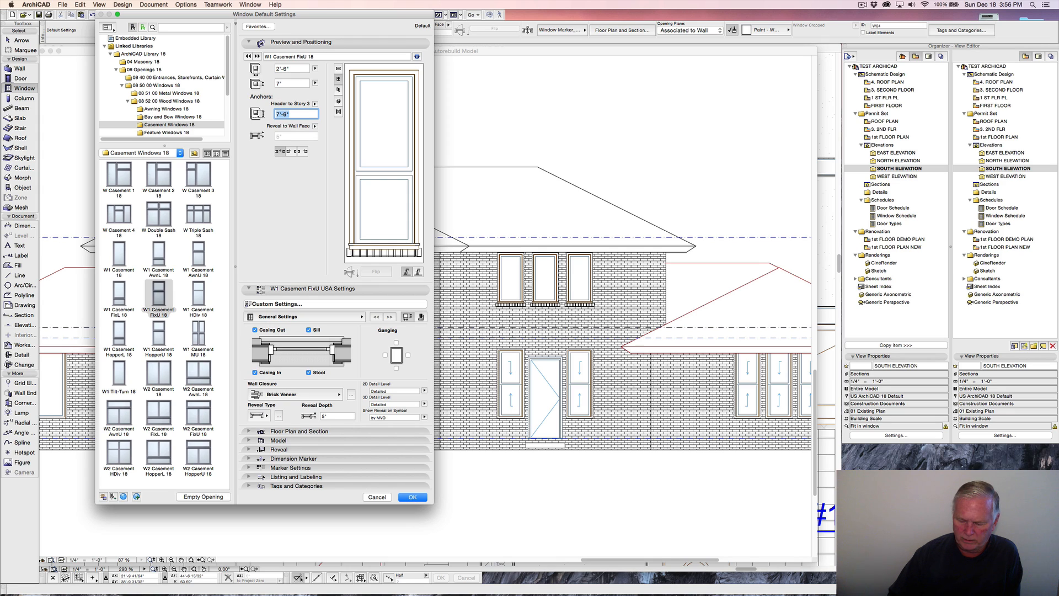
{"action": "type", "text": "9'"}
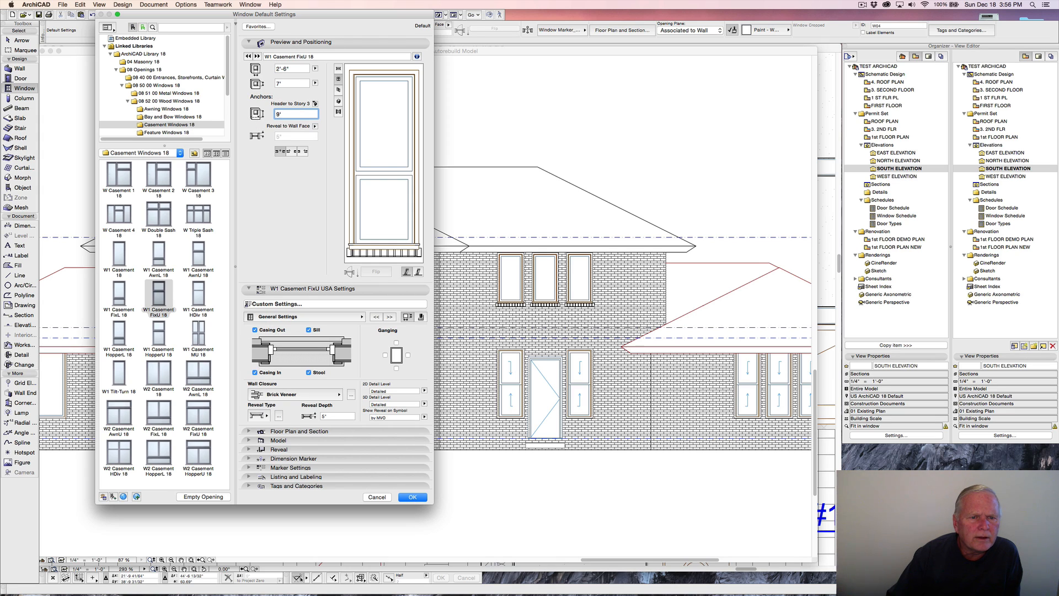
{"action": "left_click", "coordinate": [315, 104]}
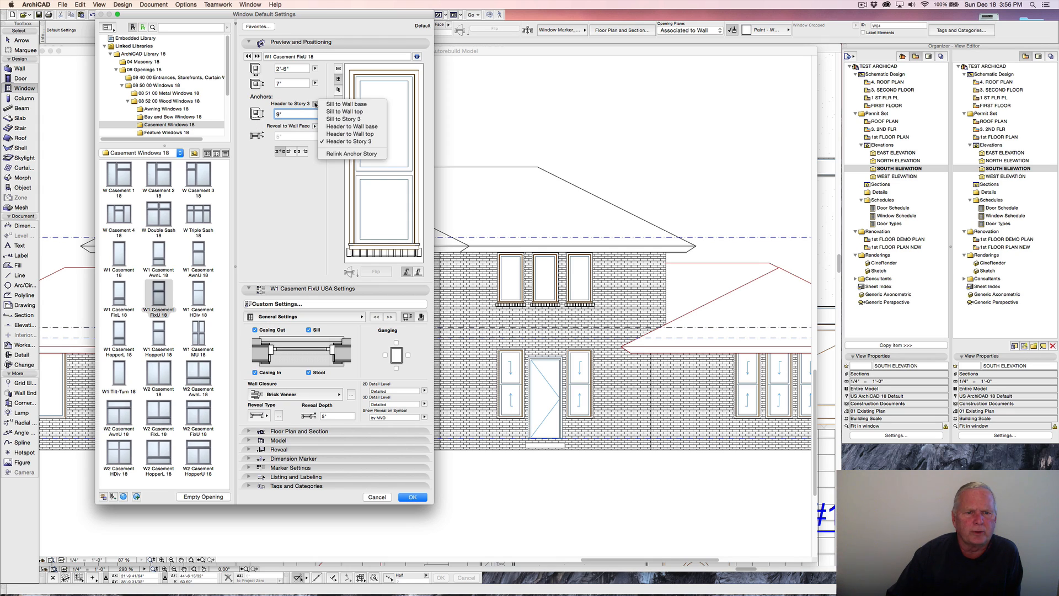
{"action": "left_click", "coordinate": [344, 154]}
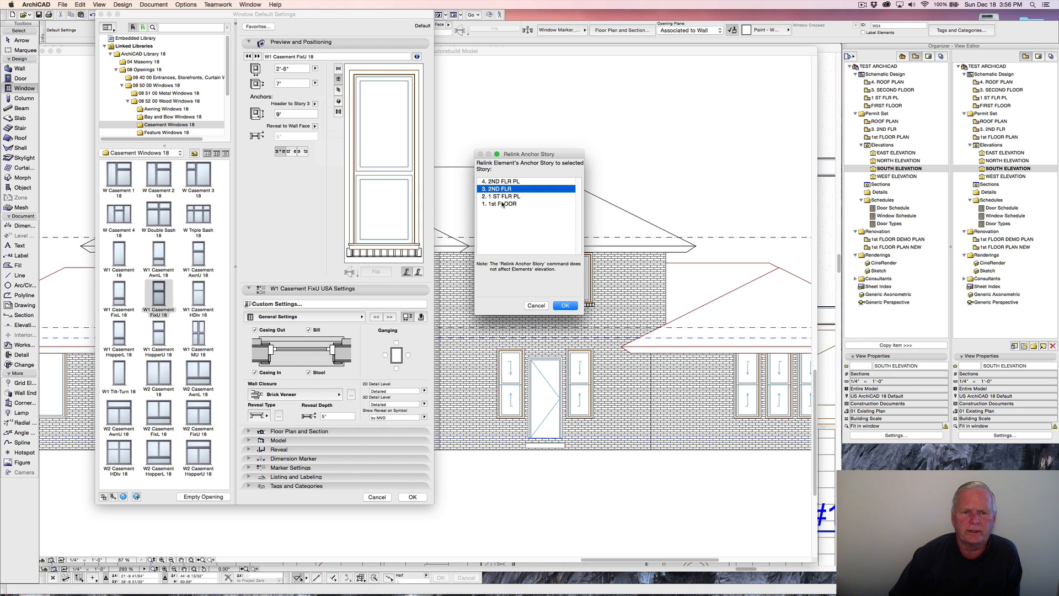
{"action": "left_click", "coordinate": [502, 204]}
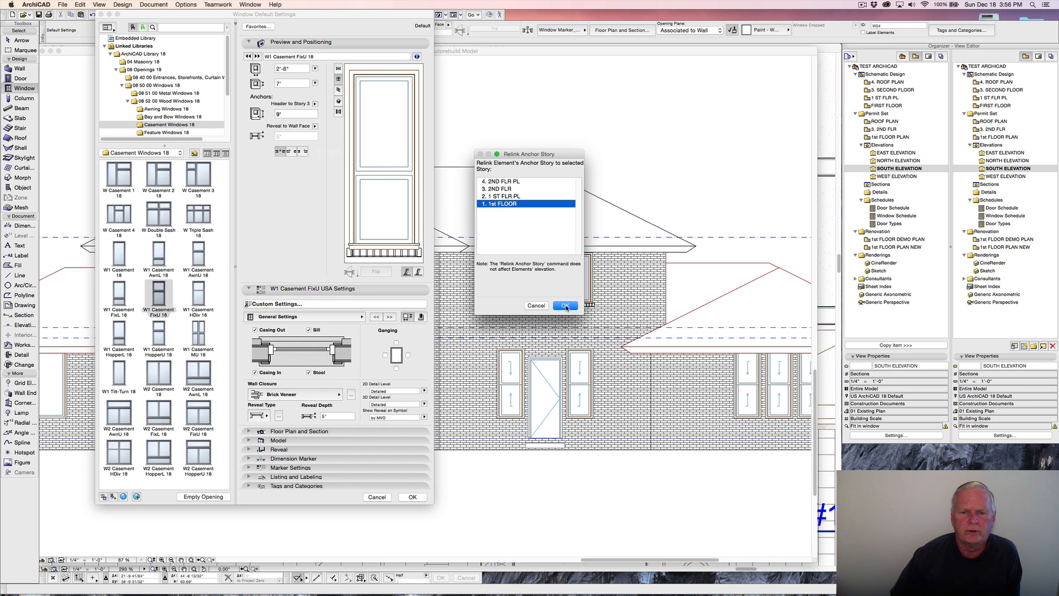
{"action": "left_click", "coordinate": [566, 305]}
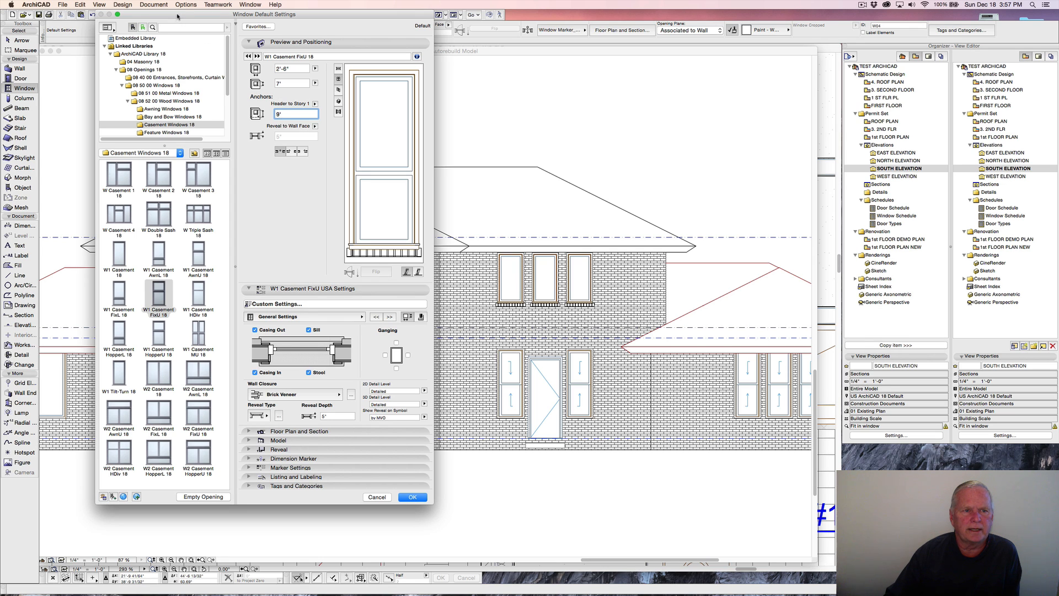
Set the lower sash height of the default W1 Casement FixU 18 window to 5' in its Shape and Opening settings.
{"action": "left_click_drag", "start_coordinate": [180, 16], "coordinate": [474, 44]}
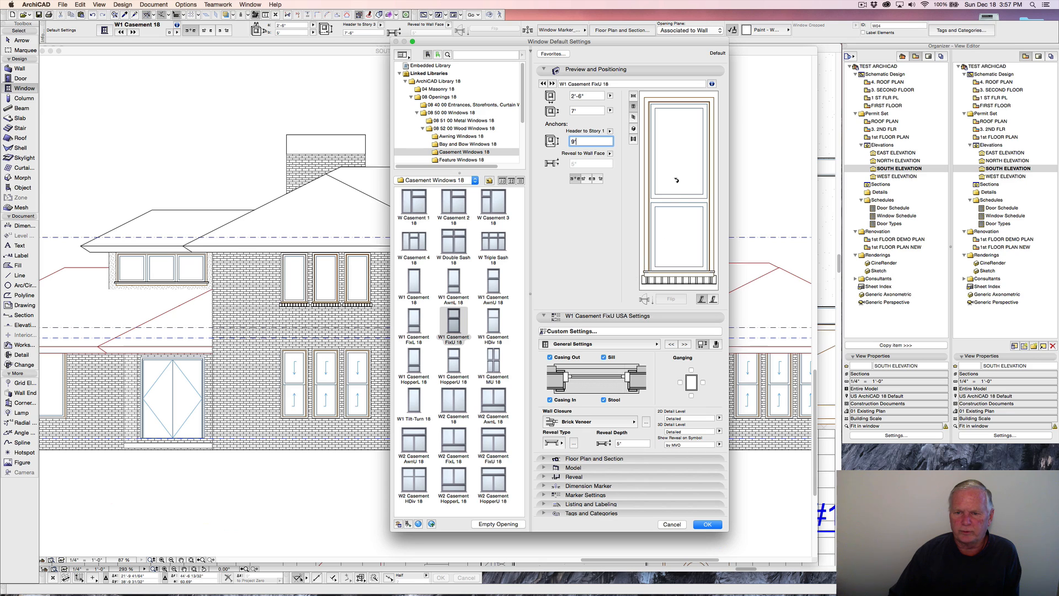
{"action": "left_click", "coordinate": [655, 346]}
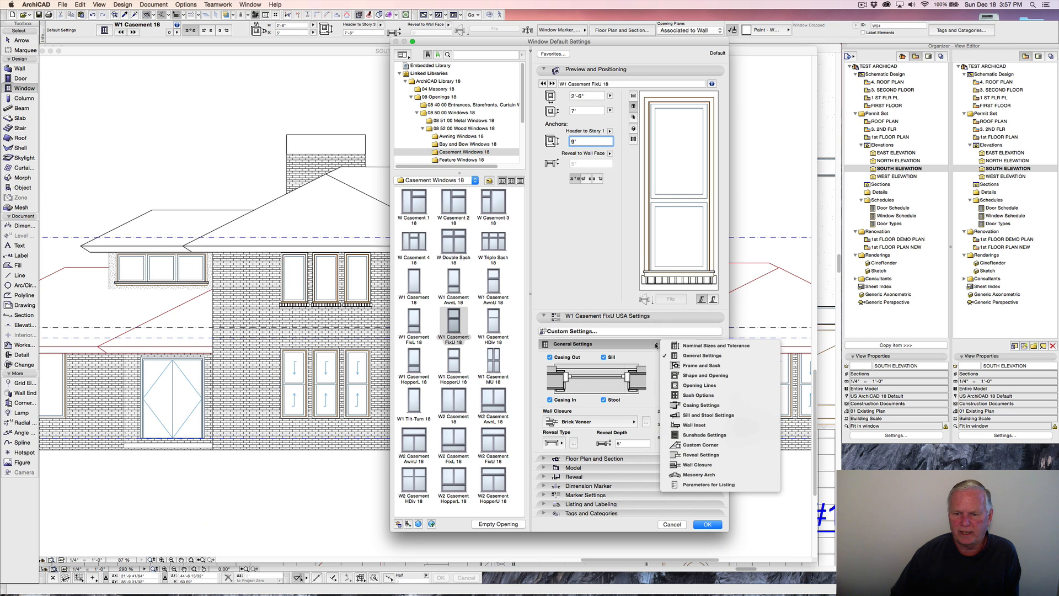
{"action": "left_click", "coordinate": [698, 378]}
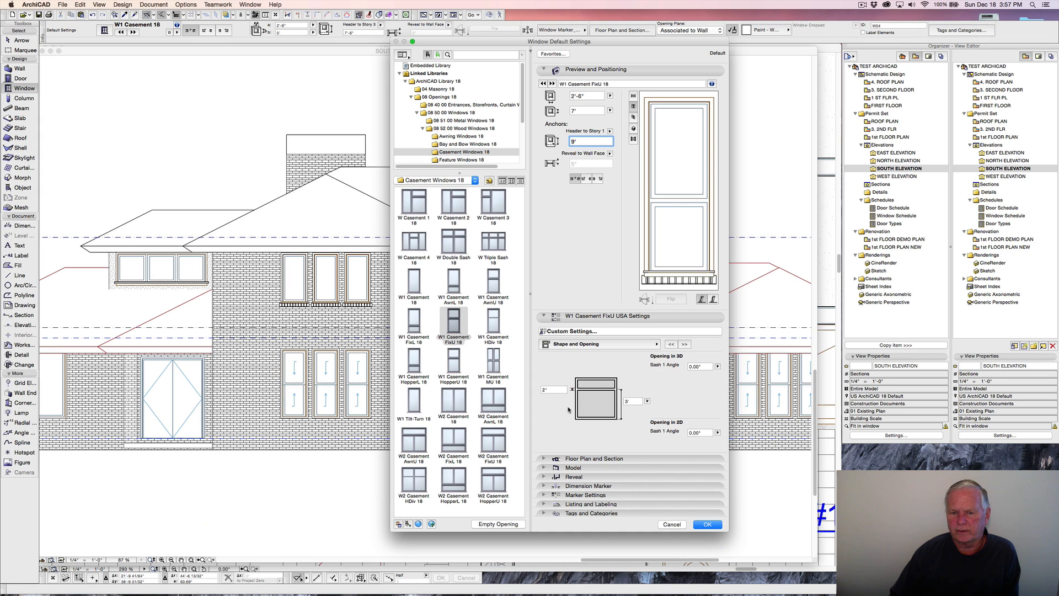
{"action": "left_click", "coordinate": [626, 402]}
{"action": "type", "text": "5"}
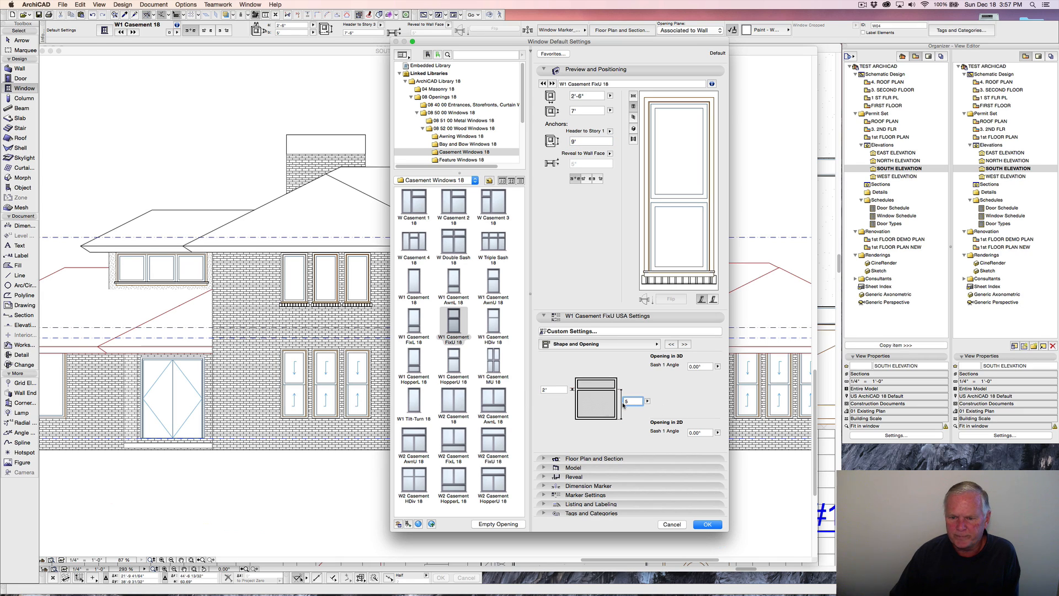
{"action": "key", "text": "Return"}
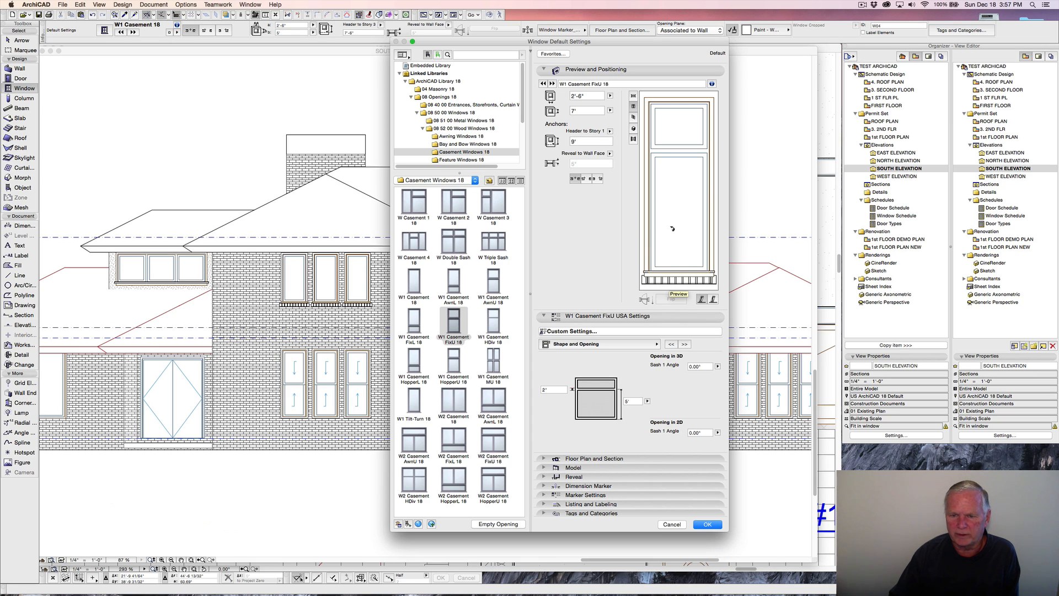
Give the default window a Masonry Straight Arch of the Brick Arch type.
{"action": "left_click", "coordinate": [656, 345]}
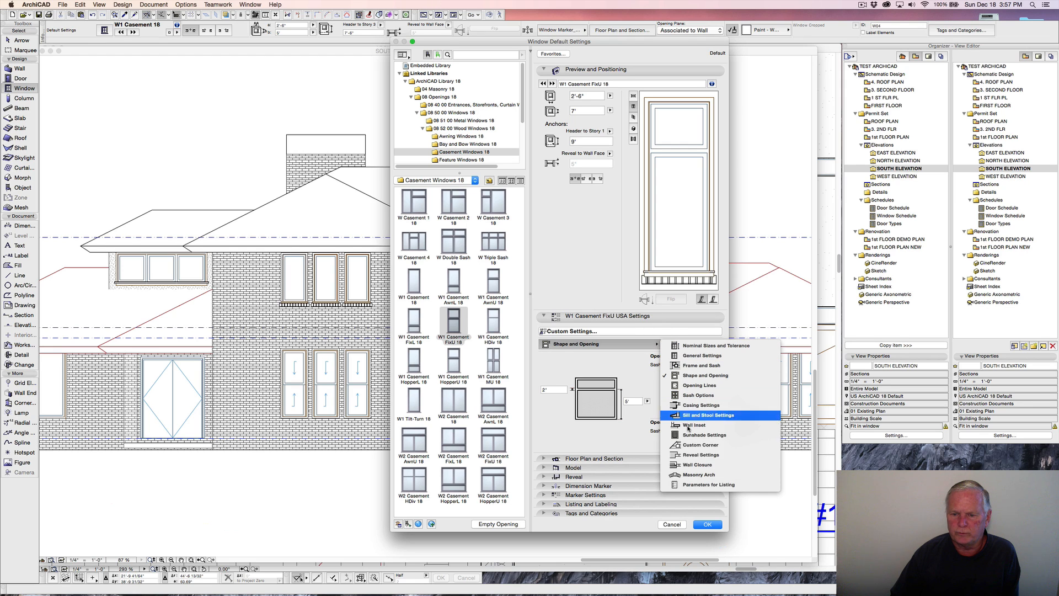
{"action": "left_click", "coordinate": [708, 477]}
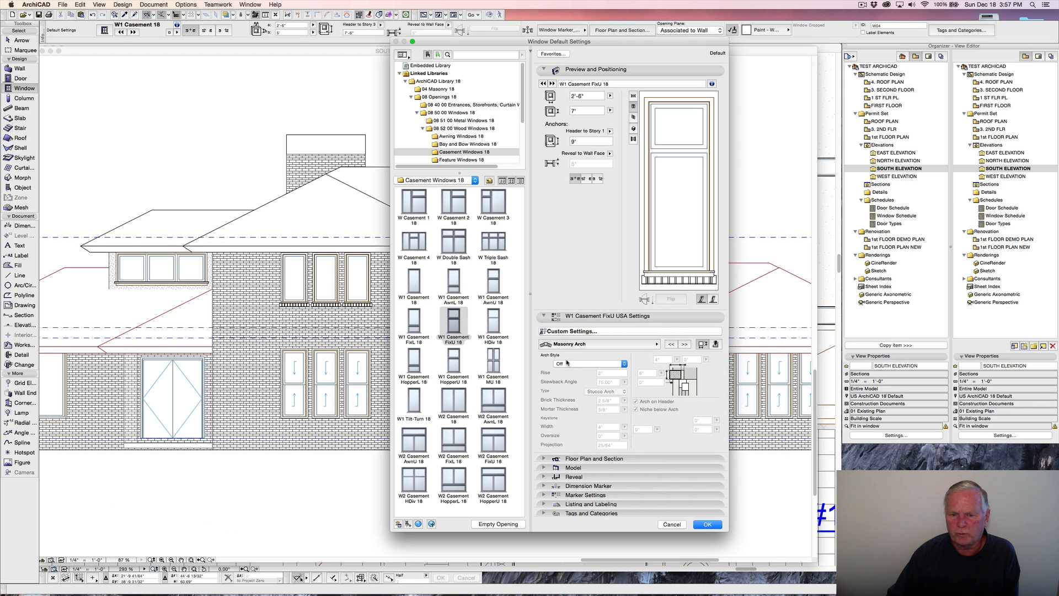
{"action": "left_click", "coordinate": [624, 363]}
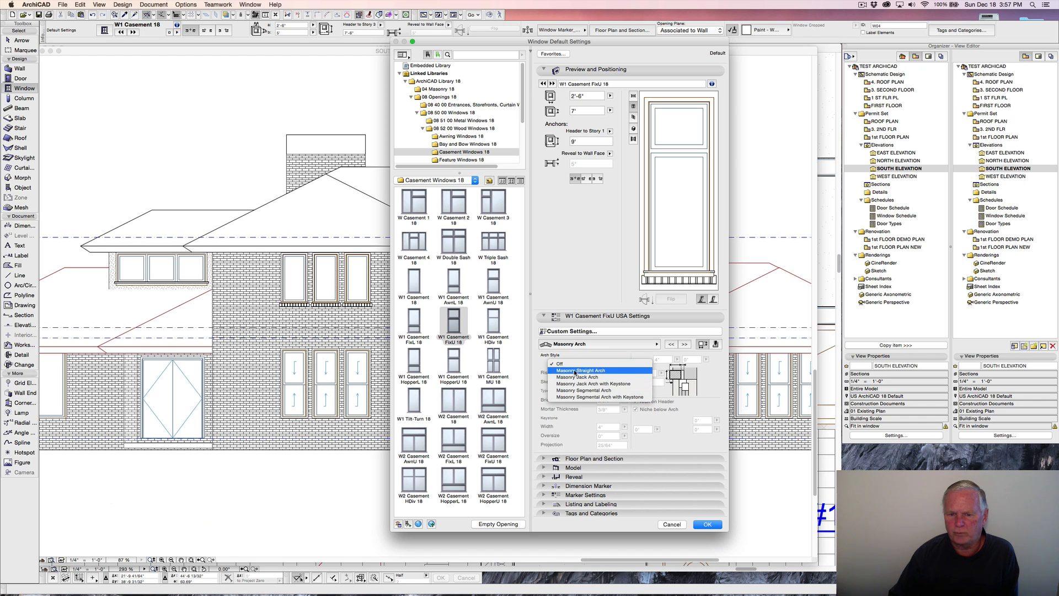
{"action": "left_click", "coordinate": [595, 371]}
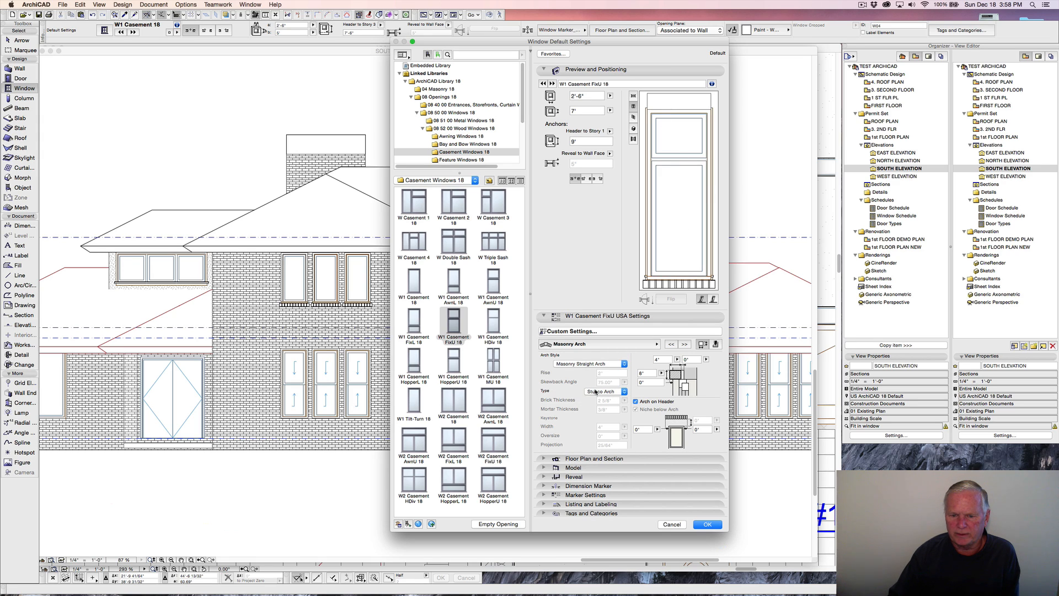
{"action": "left_click", "coordinate": [607, 391]}
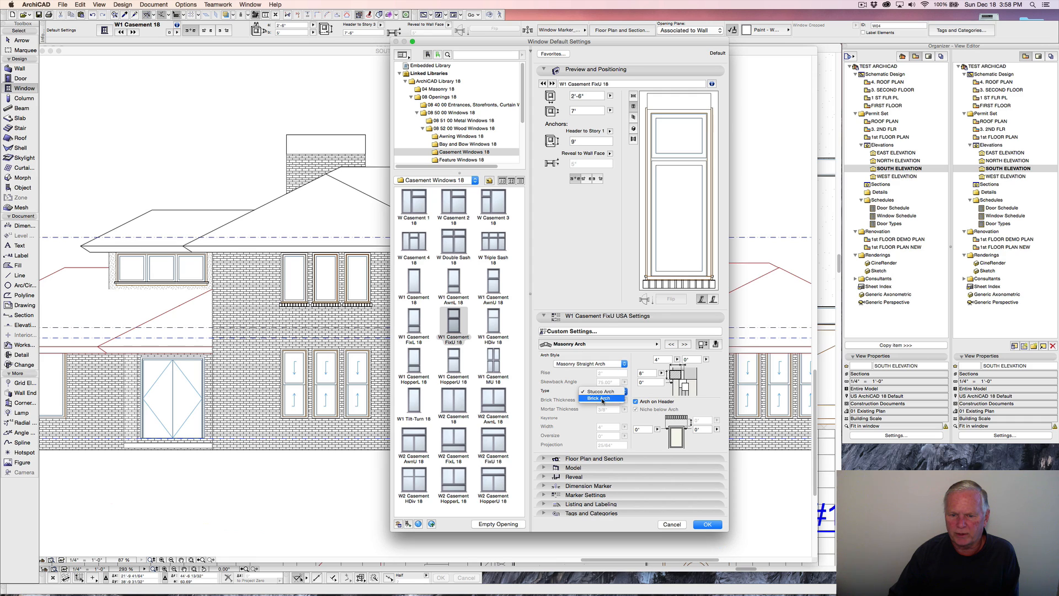
{"action": "left_click", "coordinate": [602, 398]}
{"action": "left_click", "coordinate": [607, 391]}
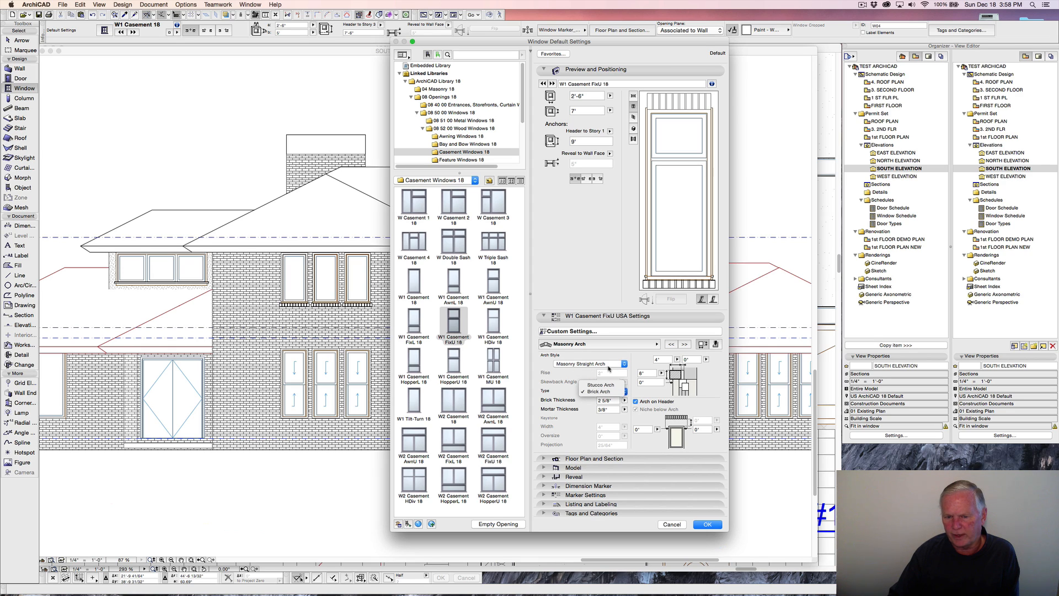
{"action": "left_click", "coordinate": [607, 393]}
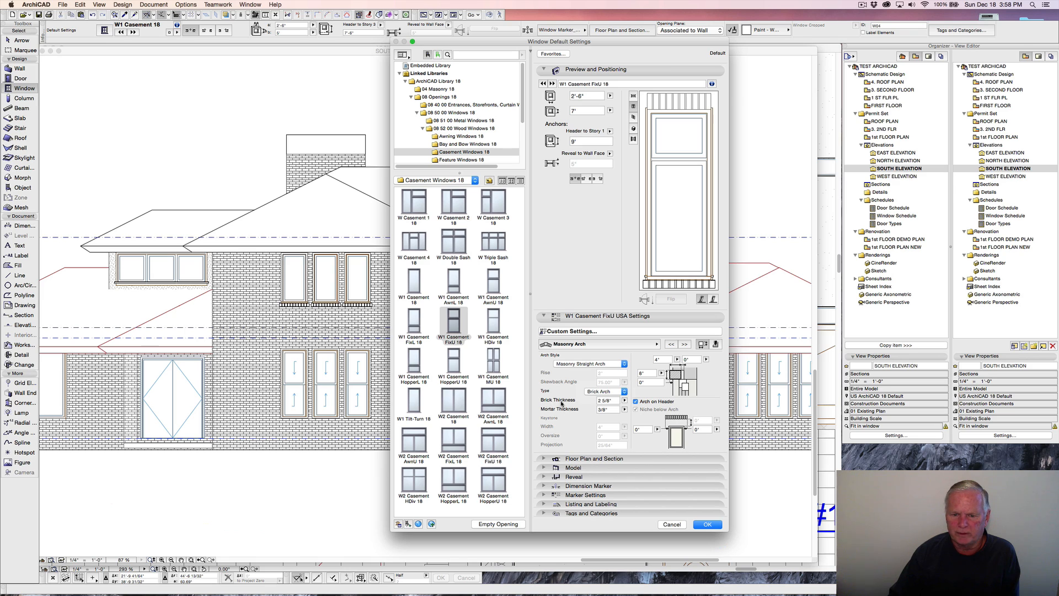
Set the brick arch's mortar thickness to 1/2" and the arch dimension beneath the 8" value to 1".
{"action": "left_click", "coordinate": [611, 409]}
{"action": "type", "text": "1"}
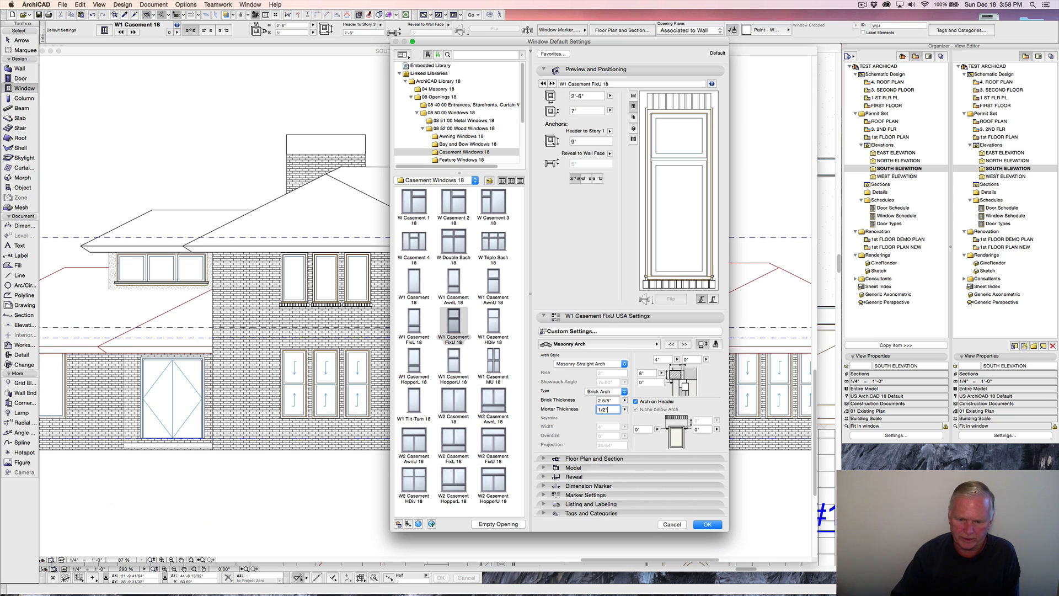
{"action": "left_click", "coordinate": [589, 421]}
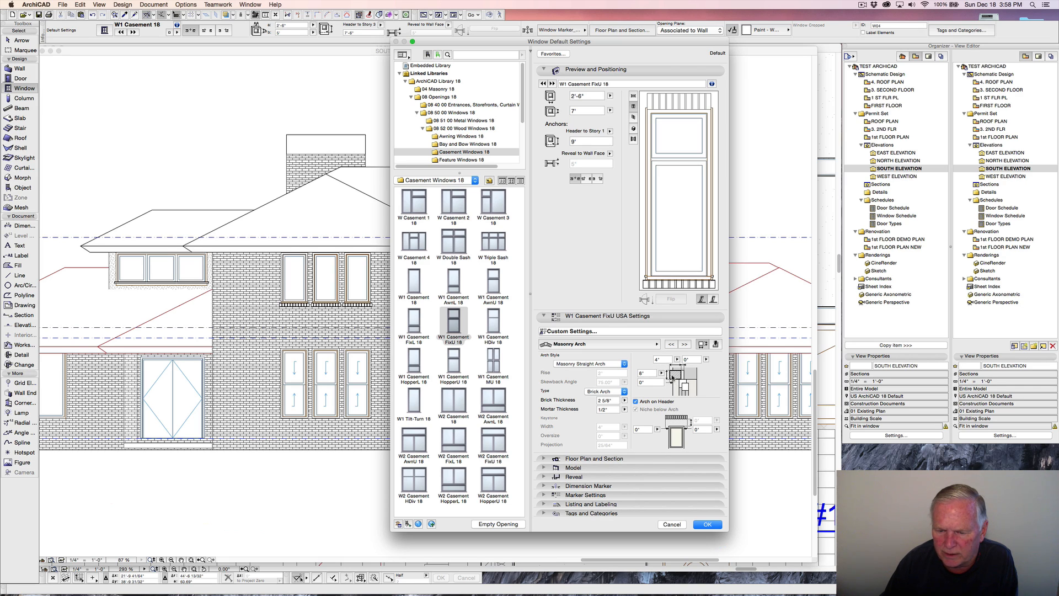
{"action": "left_click", "coordinate": [645, 382]}
{"action": "type", "text": "1"}
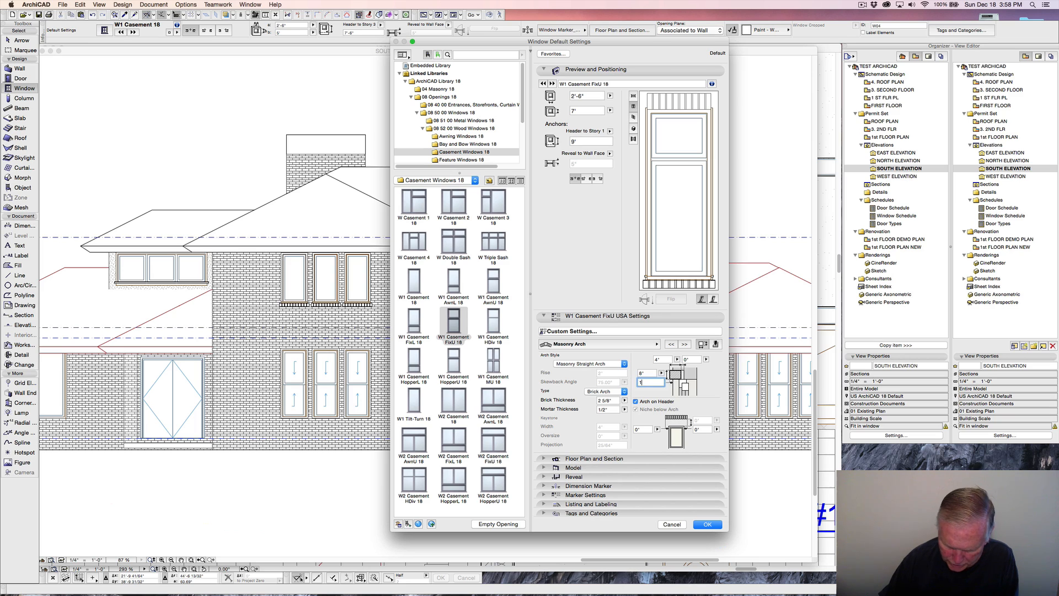
{"action": "left_click", "coordinate": [649, 373]}
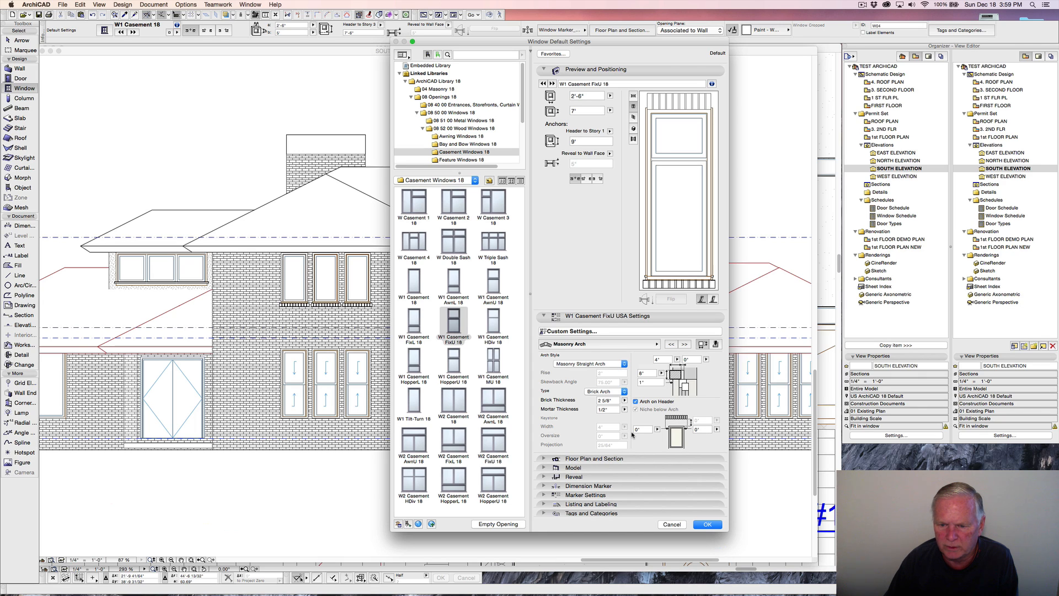
Set the default window's left and right sill overhangs to 0" and accept the default settings.
{"action": "left_click", "coordinate": [657, 344]}
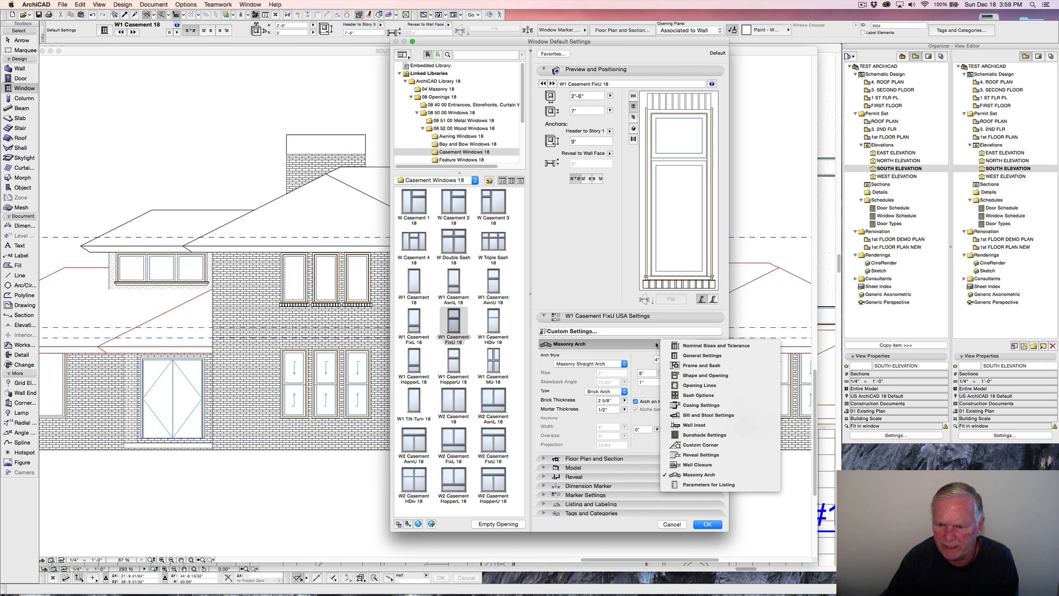
{"action": "left_click", "coordinate": [701, 416]}
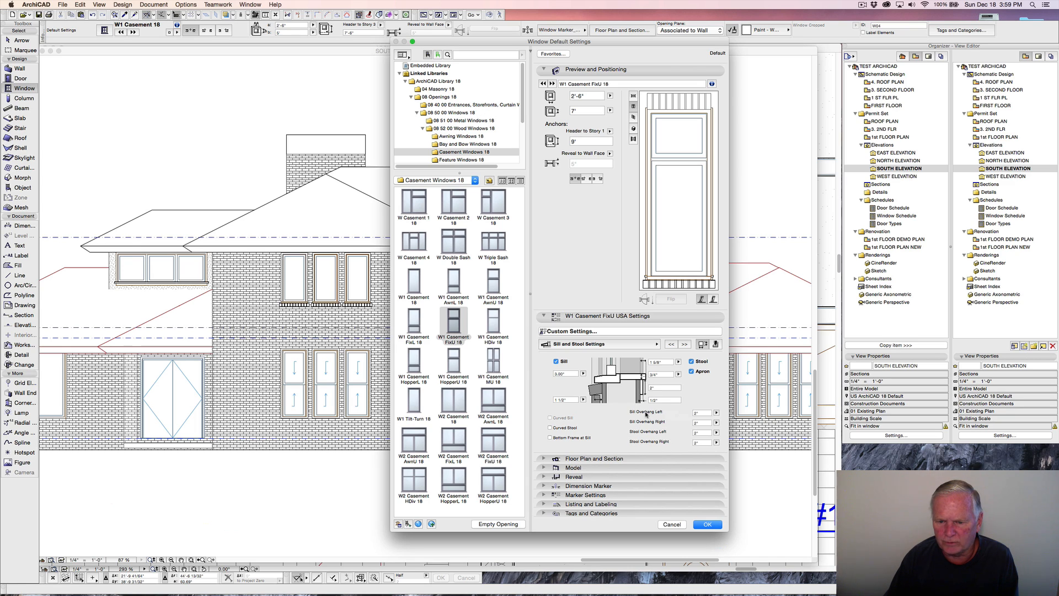
{"action": "left_click_drag", "start_coordinate": [705, 413], "coordinate": [682, 413]}
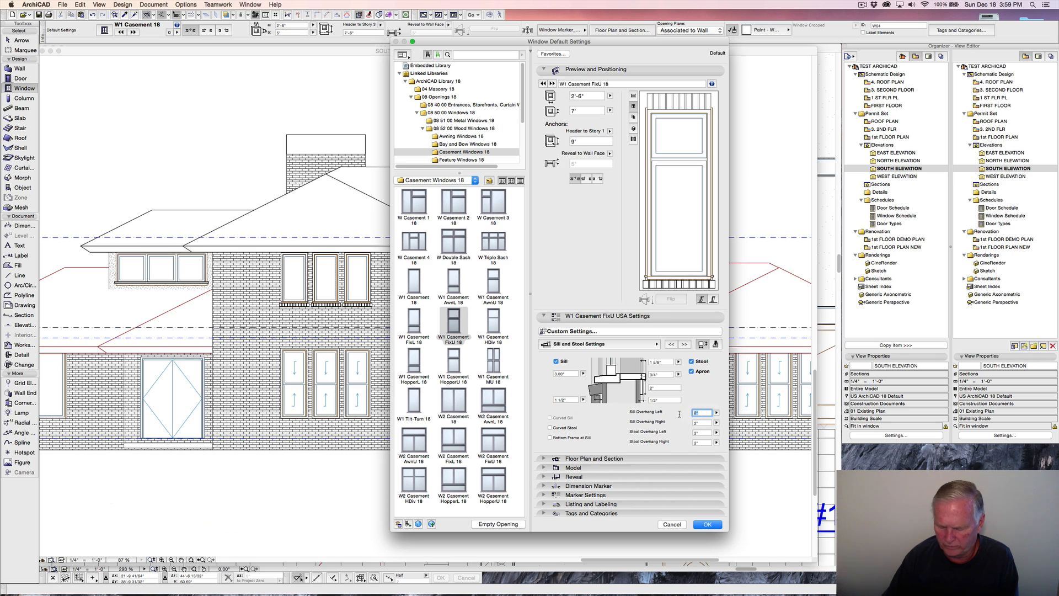
{"action": "type", "text": "0"}
{"action": "key", "text": "Tab"}
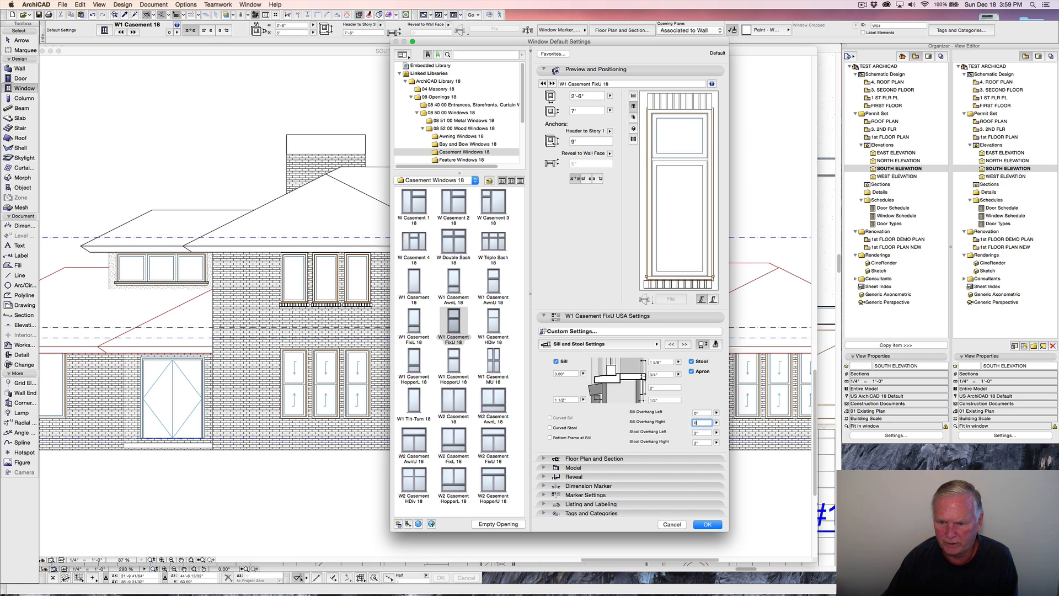
{"action": "left_click", "coordinate": [692, 287]}
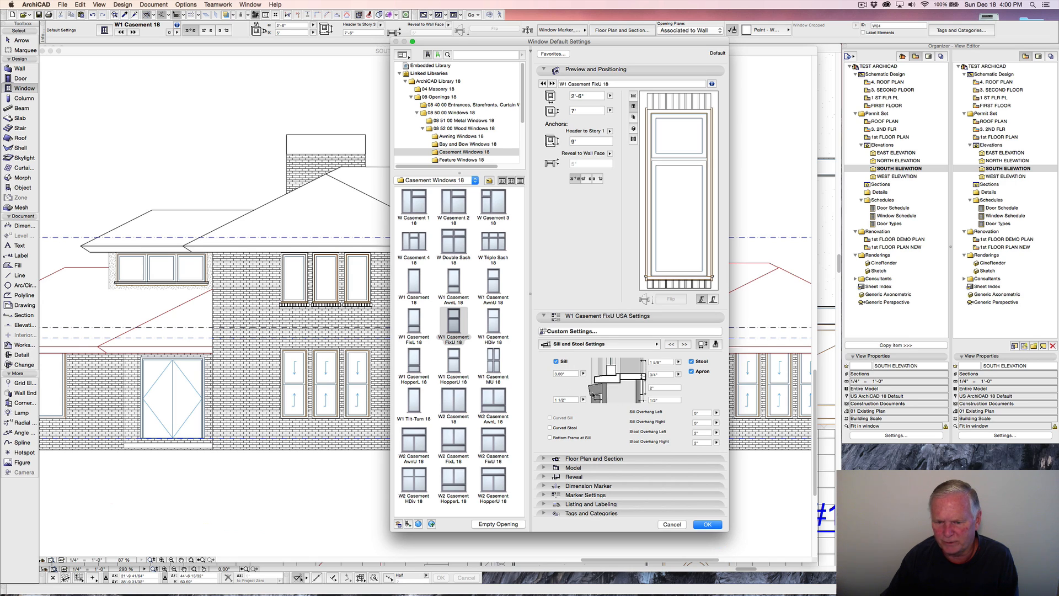
{"action": "left_click", "coordinate": [708, 525]}
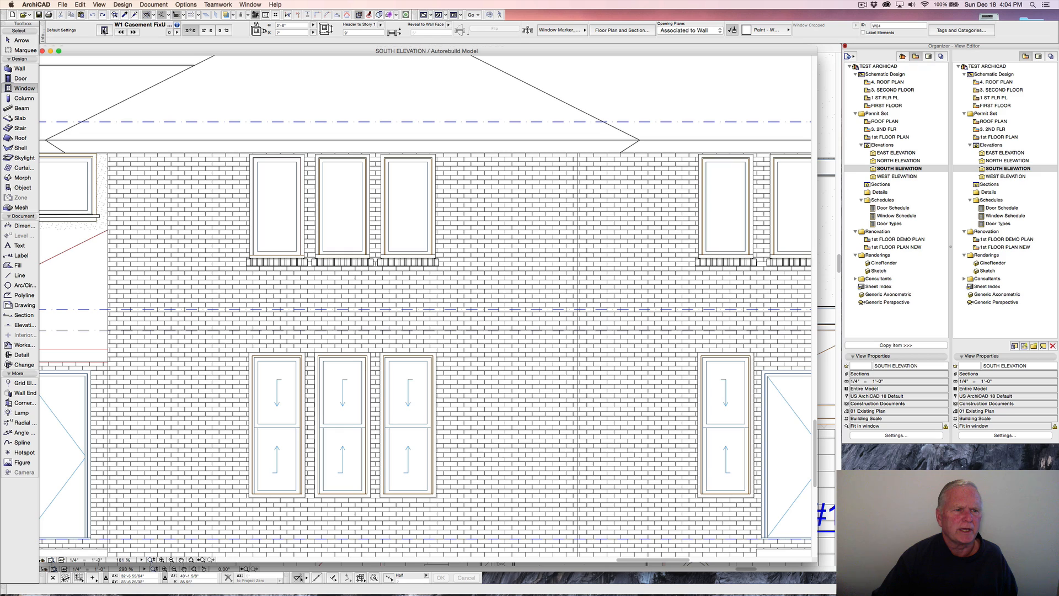
Recheck the default window settings, then transfer them to the westernmost first-floor double-hung window in the brick wall of the South Elevation.
{"action": "left_click", "coordinate": [104, 30]}
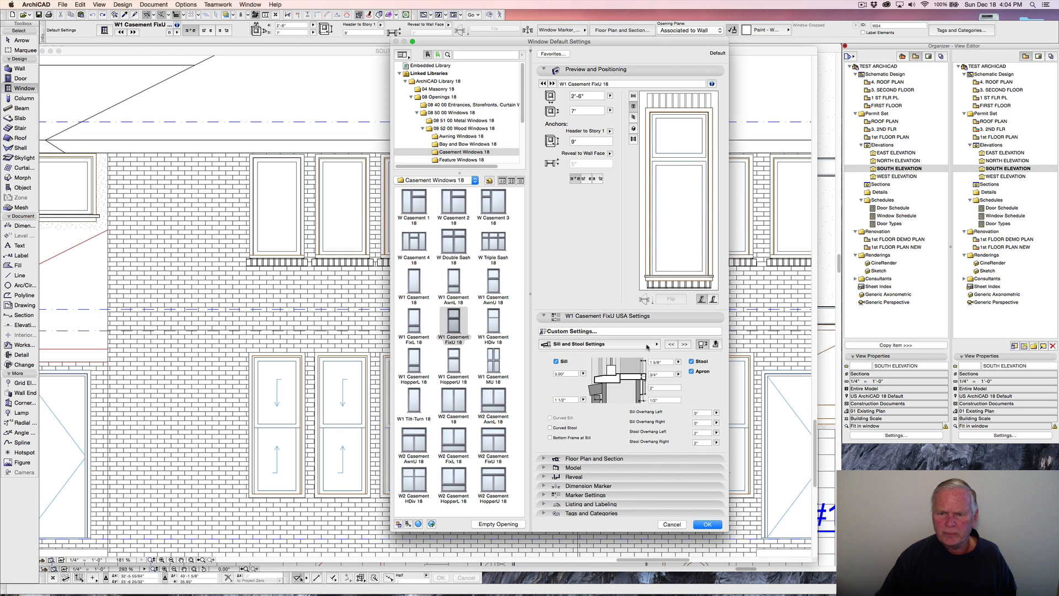
{"action": "left_click", "coordinate": [671, 524]}
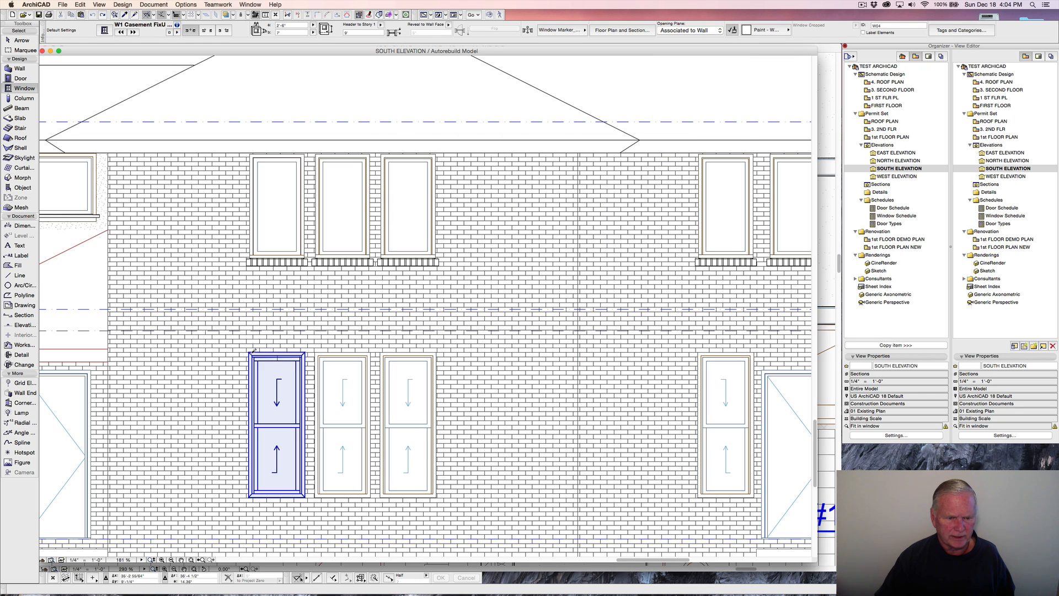
{"action": "left_click", "coordinate": [267, 362], "text": "alt+super"}
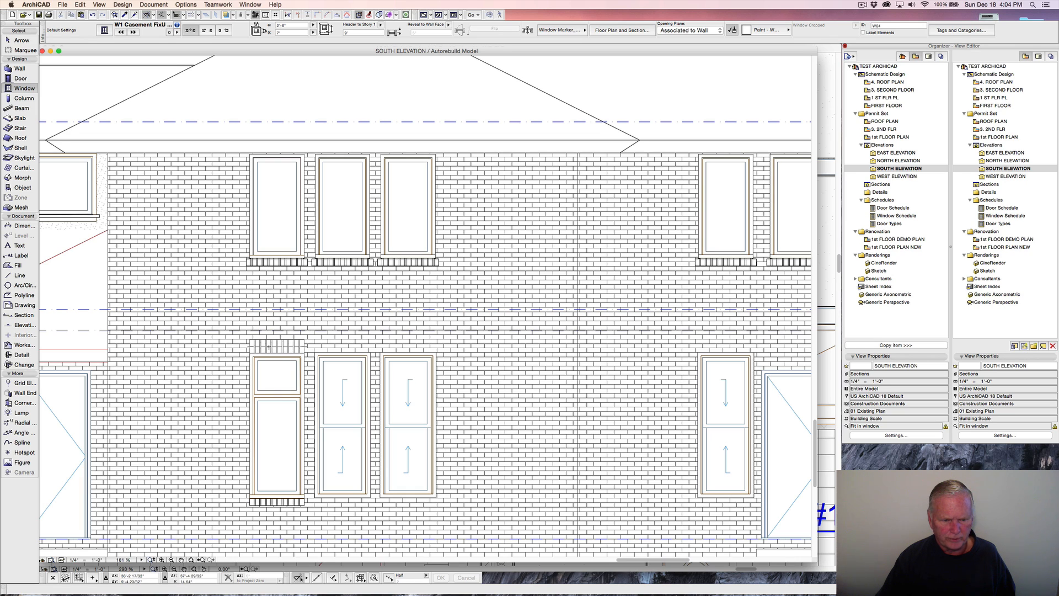
Set the divider between the two sashes of the converted first-floor window to 3/4" in its Shape and Opening settings.
{"action": "left_click", "coordinate": [254, 344]}
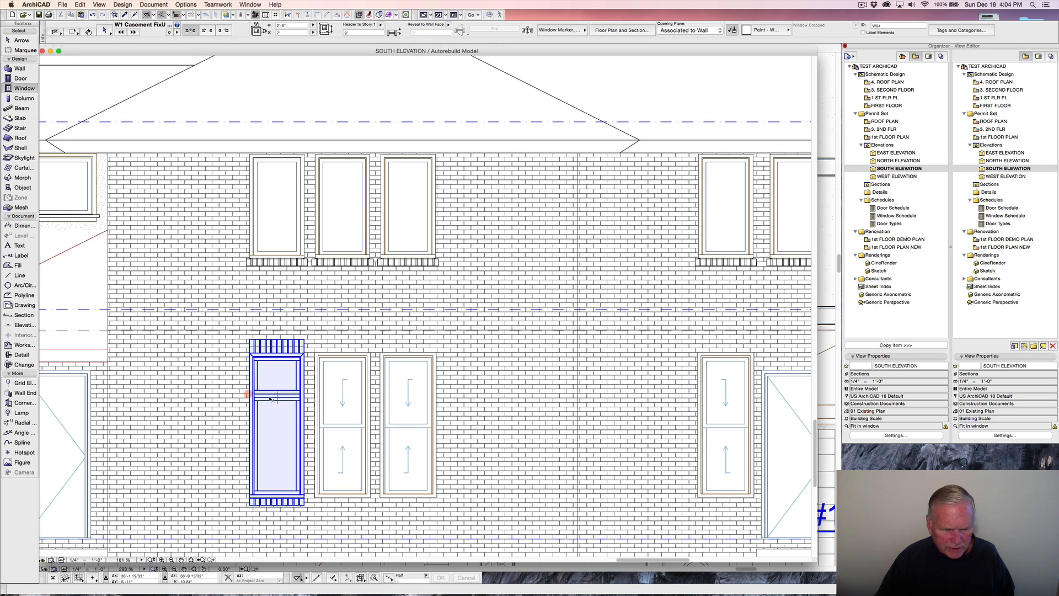
{"action": "left_click", "coordinate": [252, 343]}
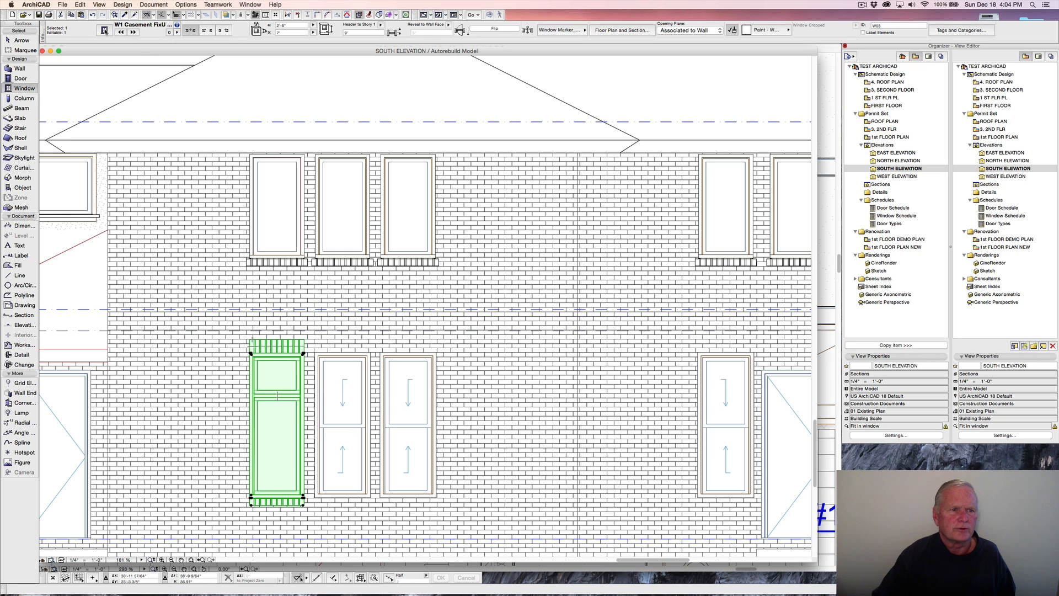
{"action": "left_click", "coordinate": [104, 31]}
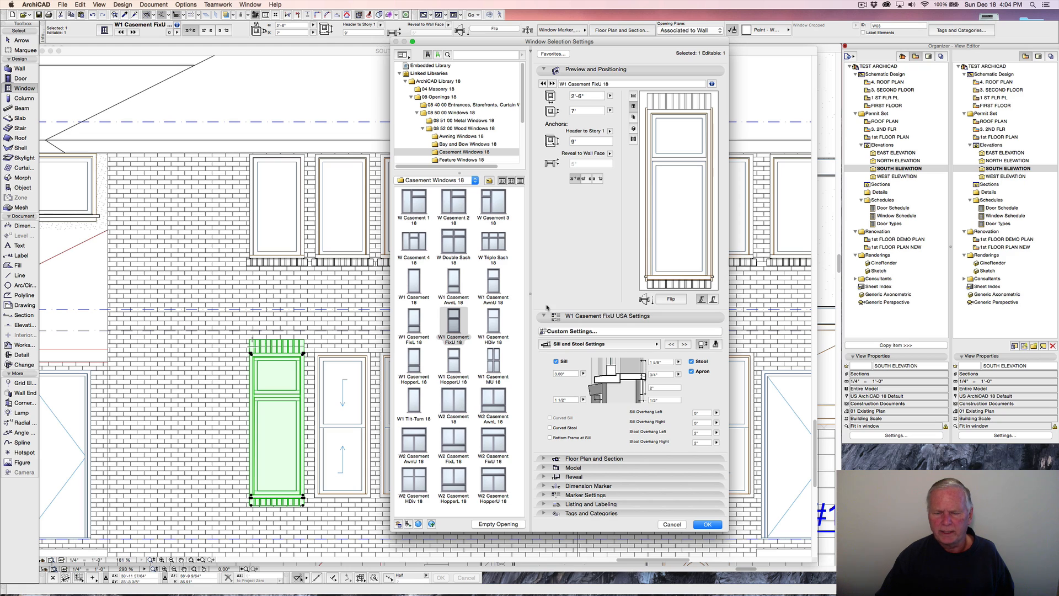
{"action": "left_click", "coordinate": [657, 345]}
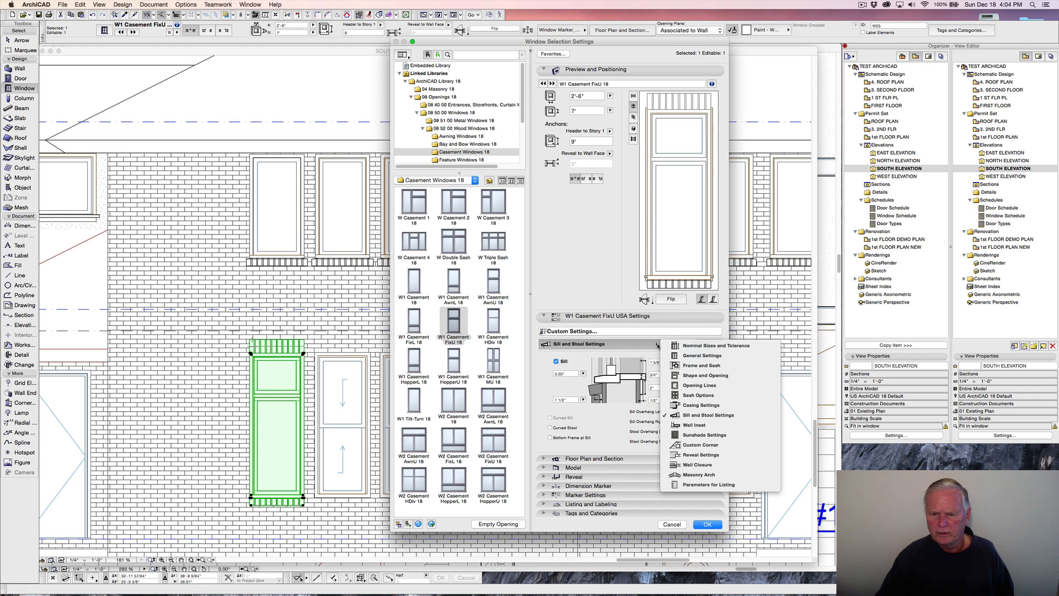
{"action": "left_click", "coordinate": [700, 375]}
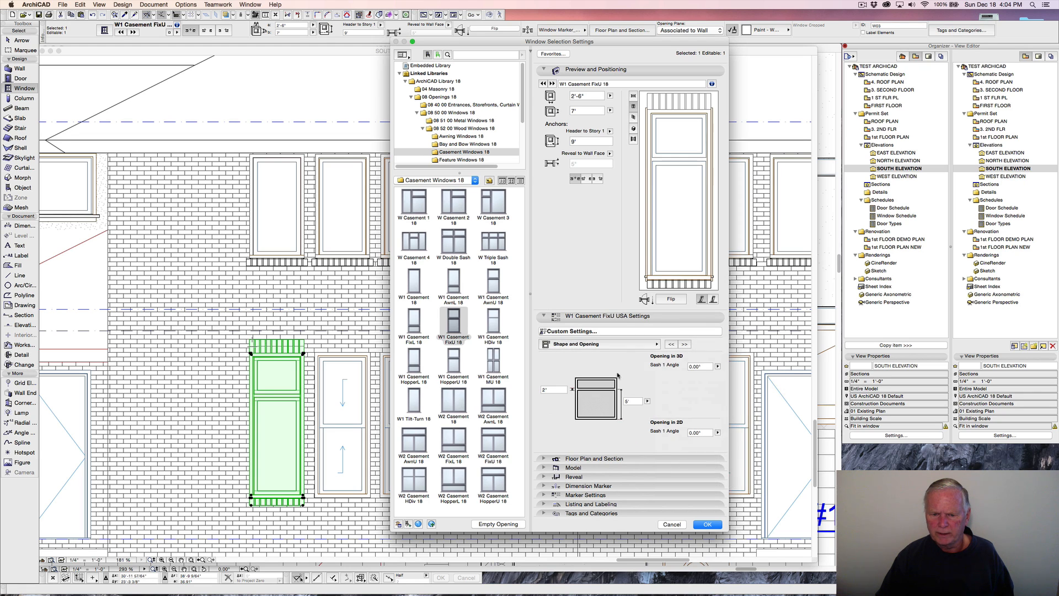
{"action": "double_click", "coordinate": [552, 388]}
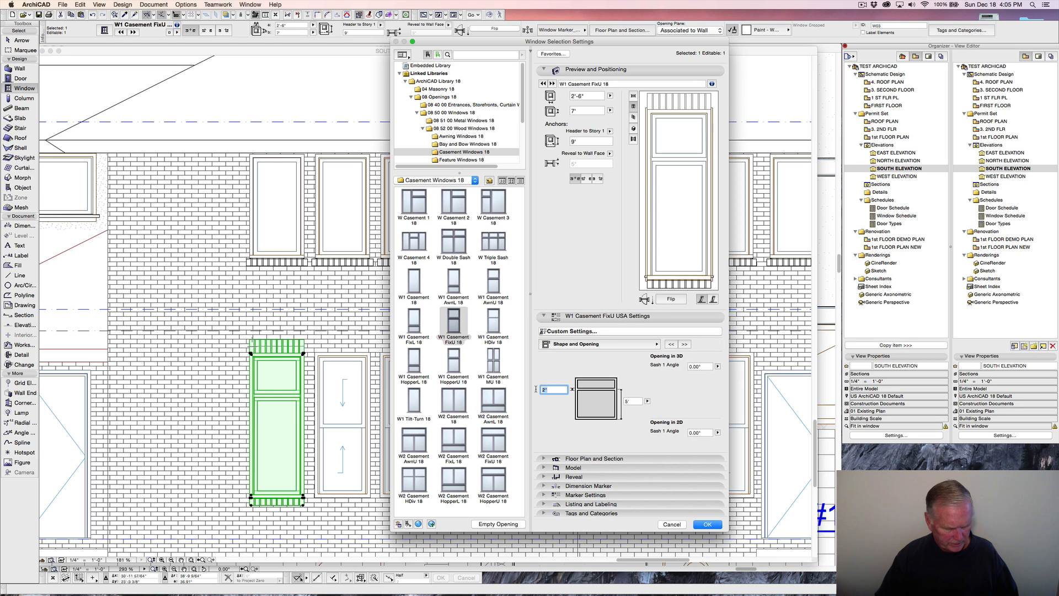
{"action": "type", "text": "3/4\""}
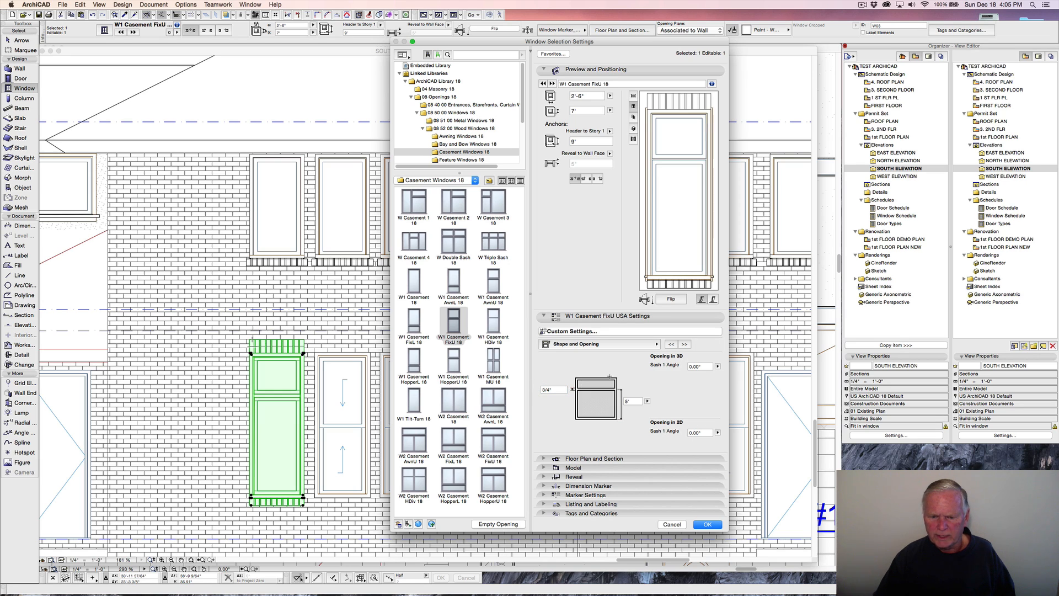
In the window's Masonry Arch settings, set the arch brick surface to Brick - Surface Color and the mortar surface to Paint - Gray Light.
{"action": "left_click", "coordinate": [656, 345]}
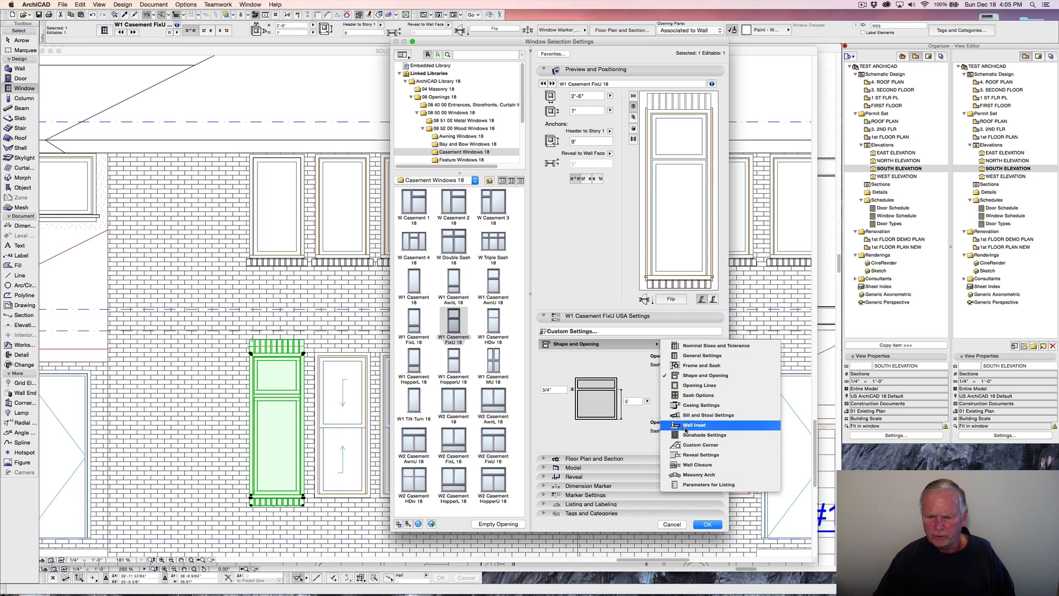
{"action": "left_click", "coordinate": [702, 476]}
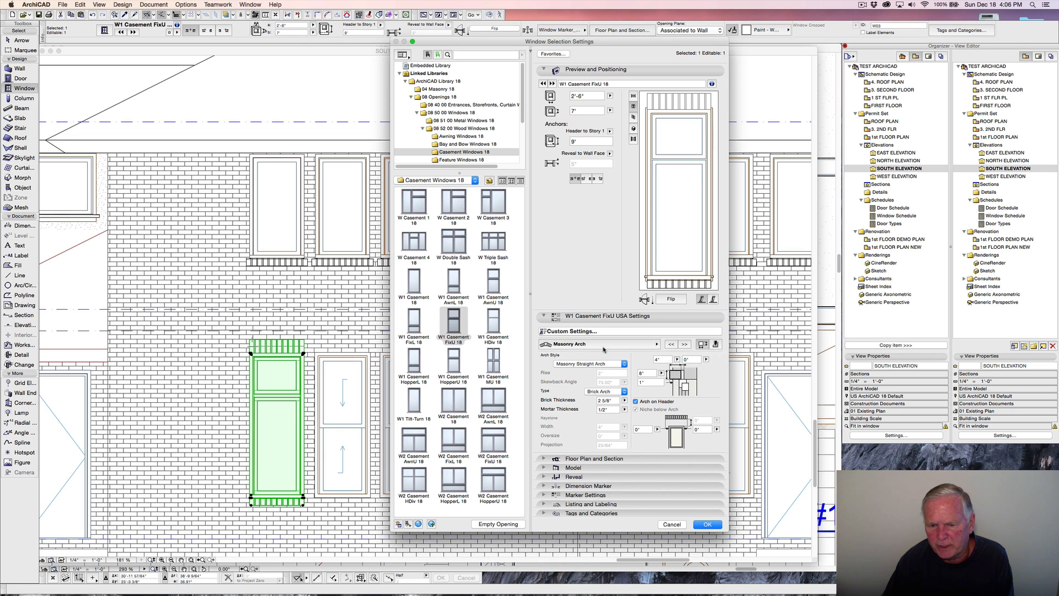
{"action": "left_click", "coordinate": [716, 344]}
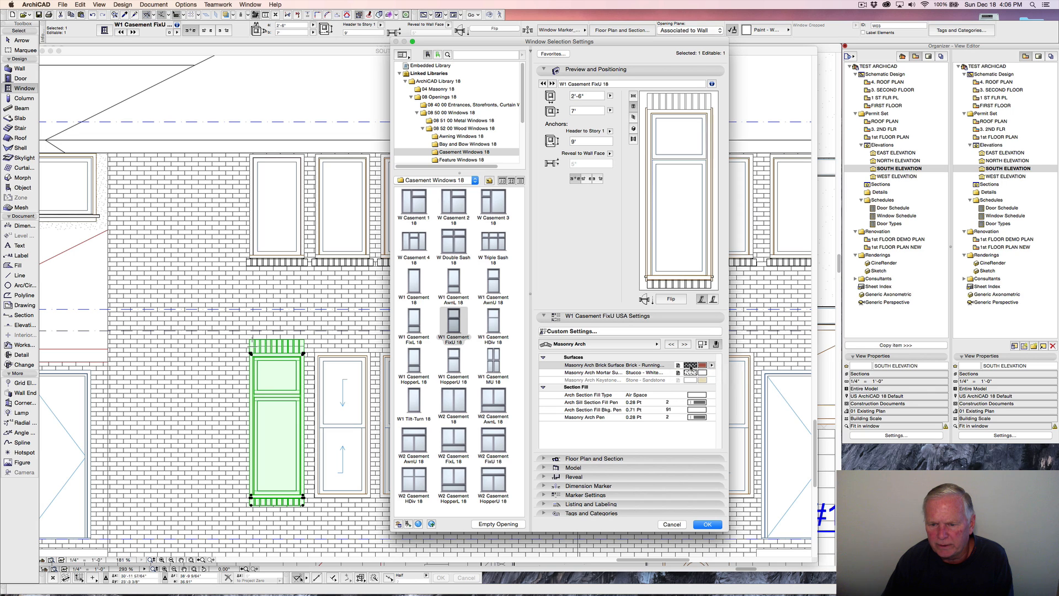
{"action": "left_click", "coordinate": [711, 366]}
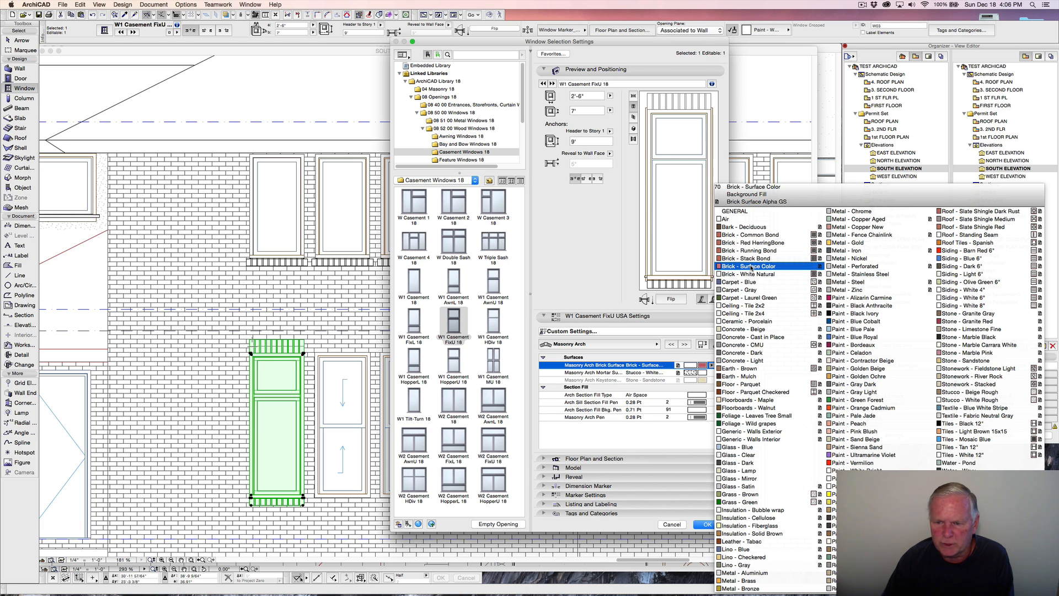
{"action": "left_click", "coordinate": [751, 267]}
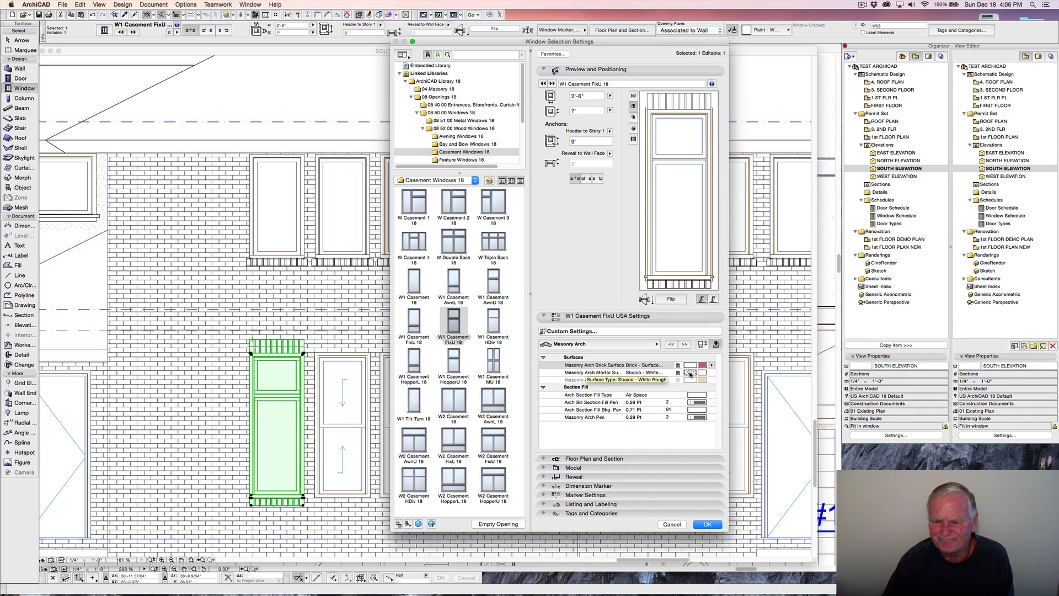
{"action": "left_click", "coordinate": [690, 373]}
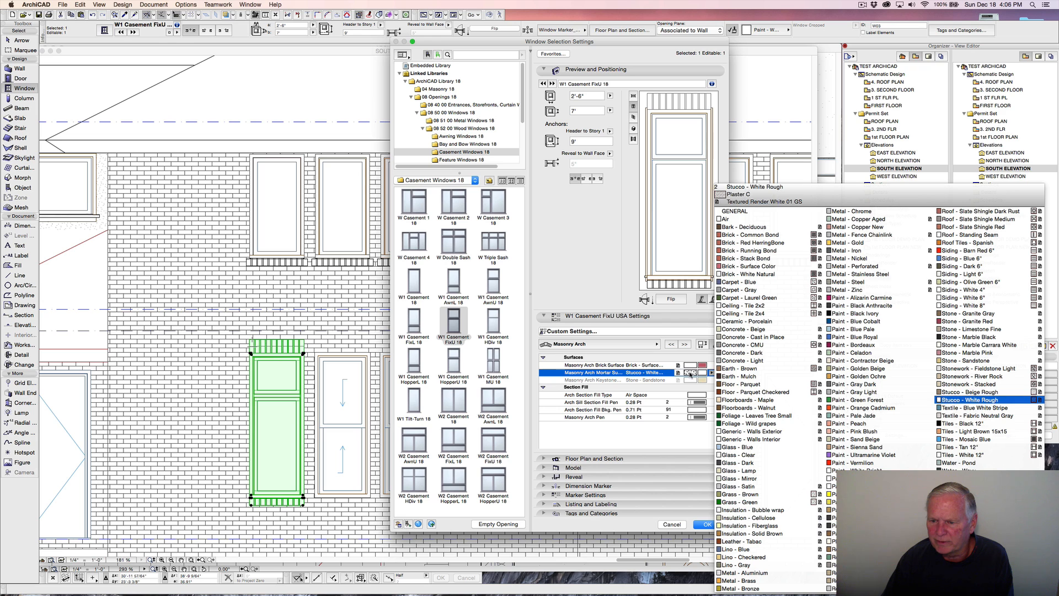
{"action": "left_click", "coordinate": [861, 392]}
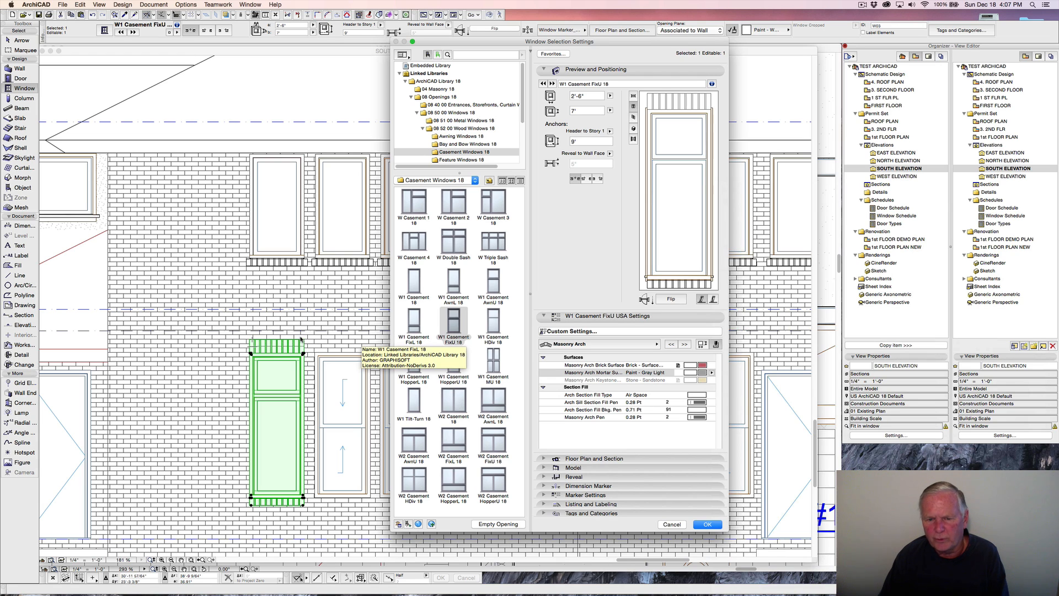
{"action": "left_click", "coordinate": [707, 525]}
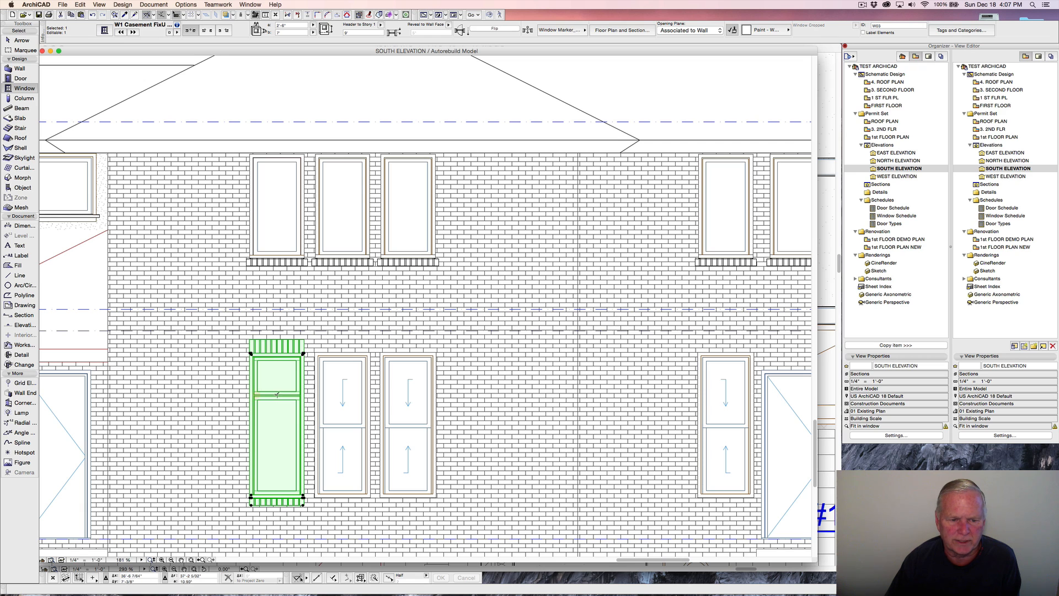
Transfer the default window settings to the other two double-hung windows in the westernmost first-floor brick-wall group.
{"action": "scroll", "coordinate": [275, 353], "scroll_direction": "up", "scroll_amount": 2}
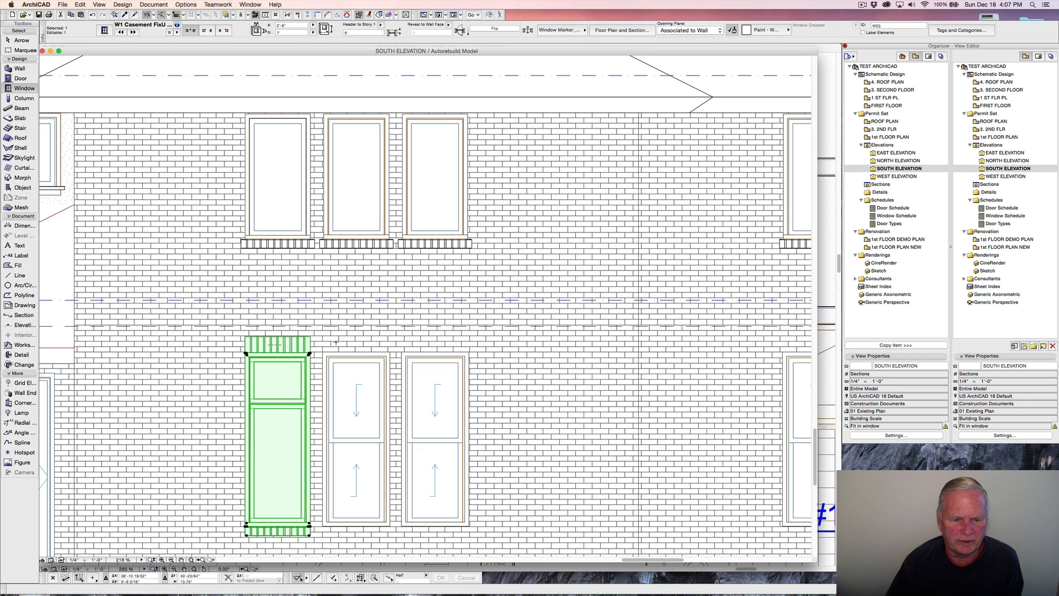
{"action": "key", "text": "Escape"}
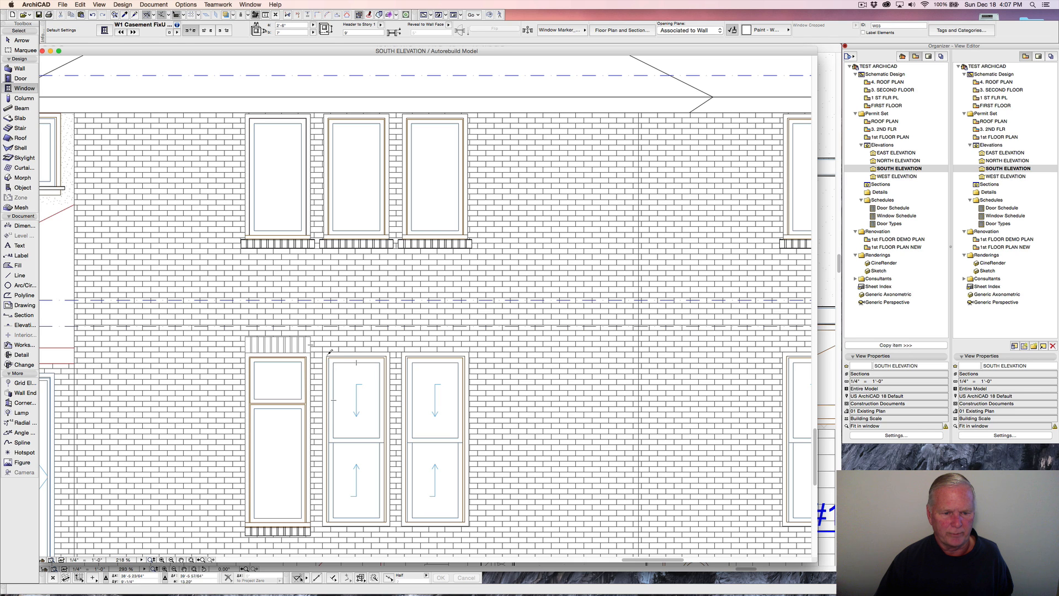
{"action": "left_click", "coordinate": [325, 354], "text": "alt+super"}
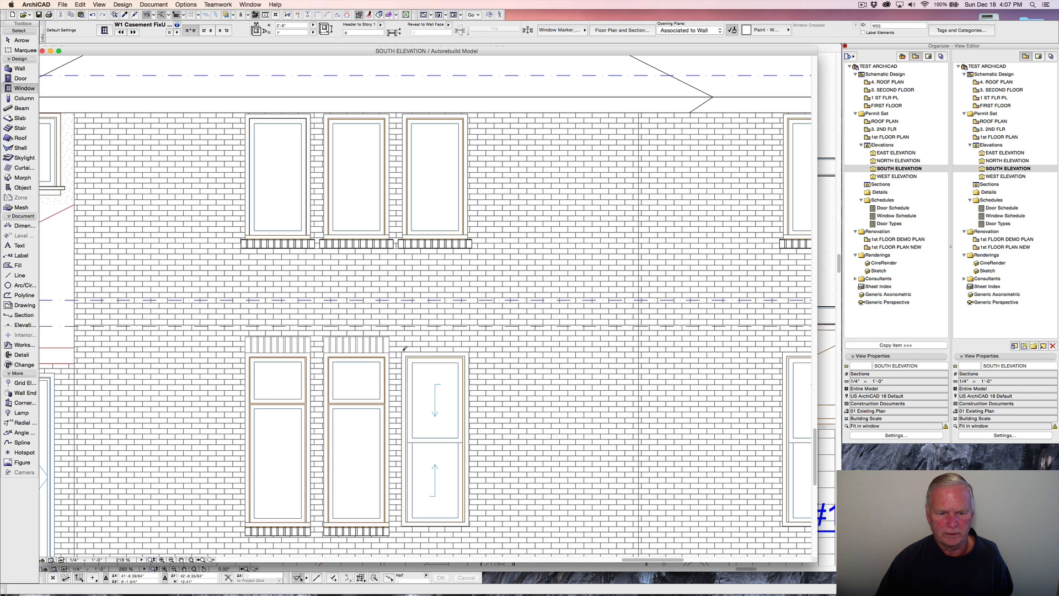
{"action": "left_click", "coordinate": [425, 360], "text": "alt+super"}
Transfer the same window settings to the two first-floor windows flanking the single door and the three garage windows in the South Elevation.
{"action": "scroll", "coordinate": [470, 367], "scroll_direction": "down", "scroll_amount": 5}
{"action": "scroll", "coordinate": [470, 368], "scroll_direction": "right", "scroll_amount": 10}
{"action": "scroll", "coordinate": [470, 367], "scroll_direction": "down", "scroll_amount": 2}
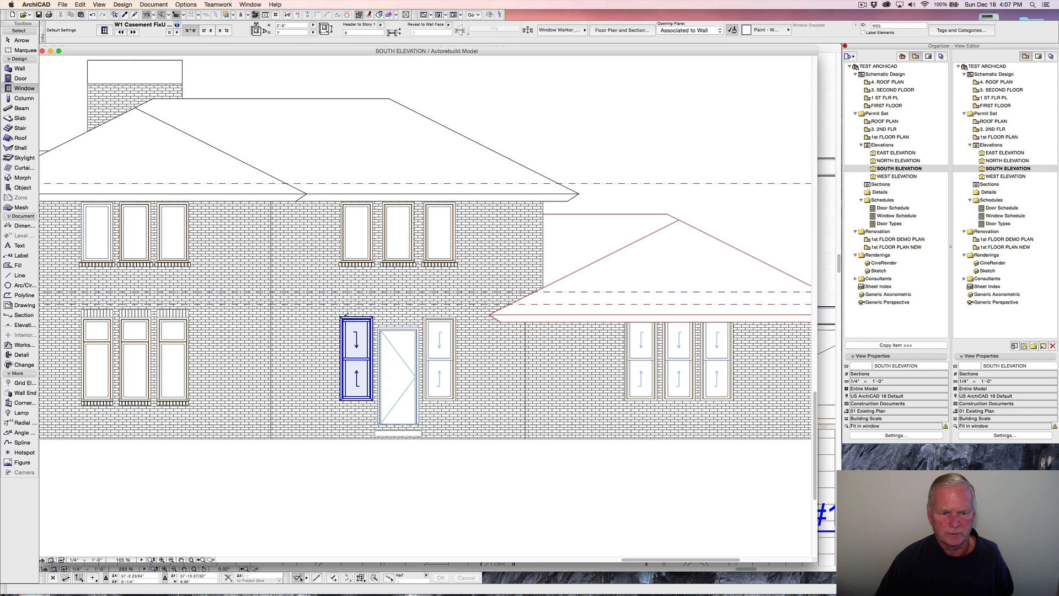
{"action": "left_click", "coordinate": [347, 314], "text": "alt+super"}
{"action": "left_click", "coordinate": [454, 318], "text": "alt+super"}
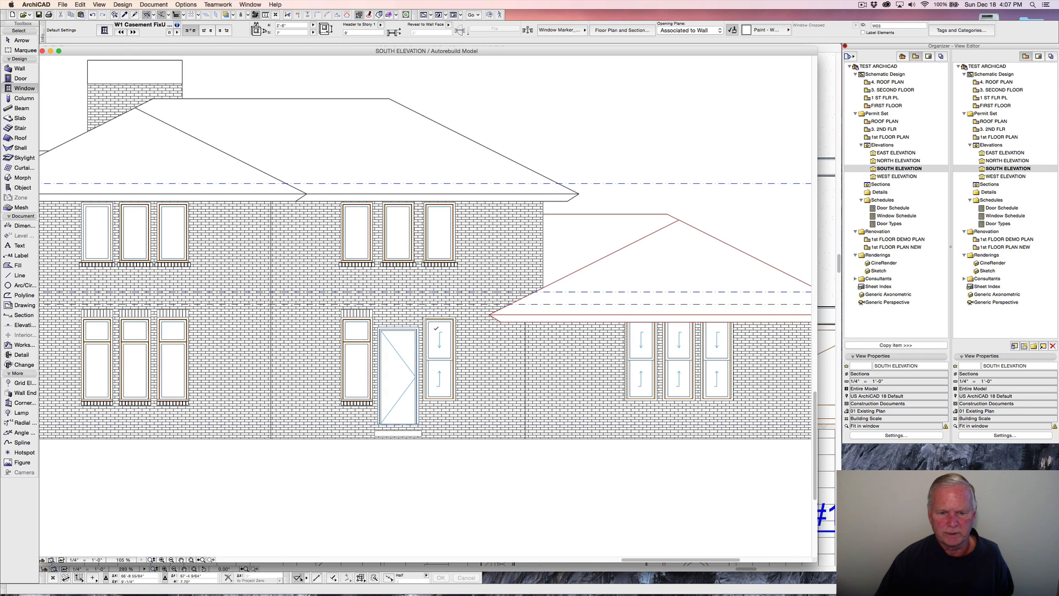
{"action": "left_click", "coordinate": [645, 381], "text": "alt+super"}
{"action": "left_click", "coordinate": [691, 377], "text": "alt+super"}
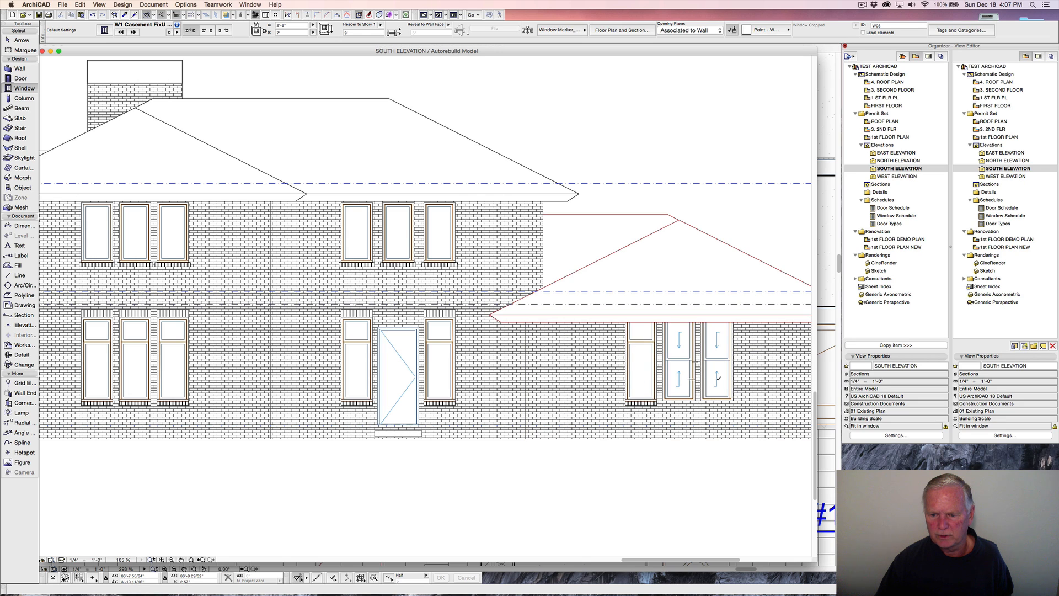
{"action": "left_click", "coordinate": [731, 376], "text": "alt+super"}
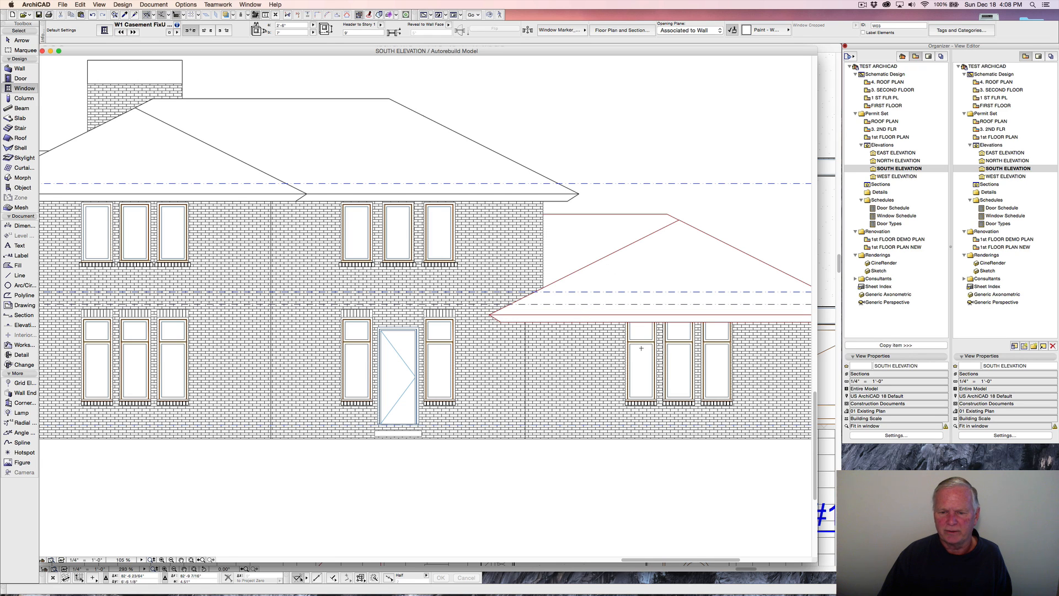
Move the three garage windows straight down 1' so their brick arches clear the eave, and deselect them.
{"action": "scroll", "coordinate": [641, 348], "scroll_direction": "up", "scroll_amount": 4}
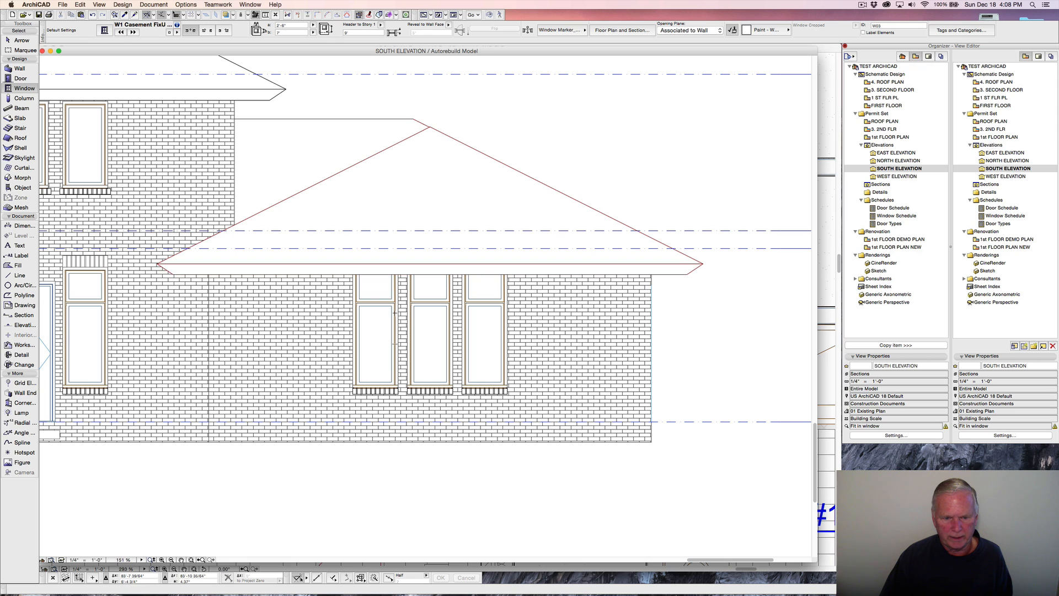
{"action": "left_click", "coordinate": [394, 313], "text": "shift"}
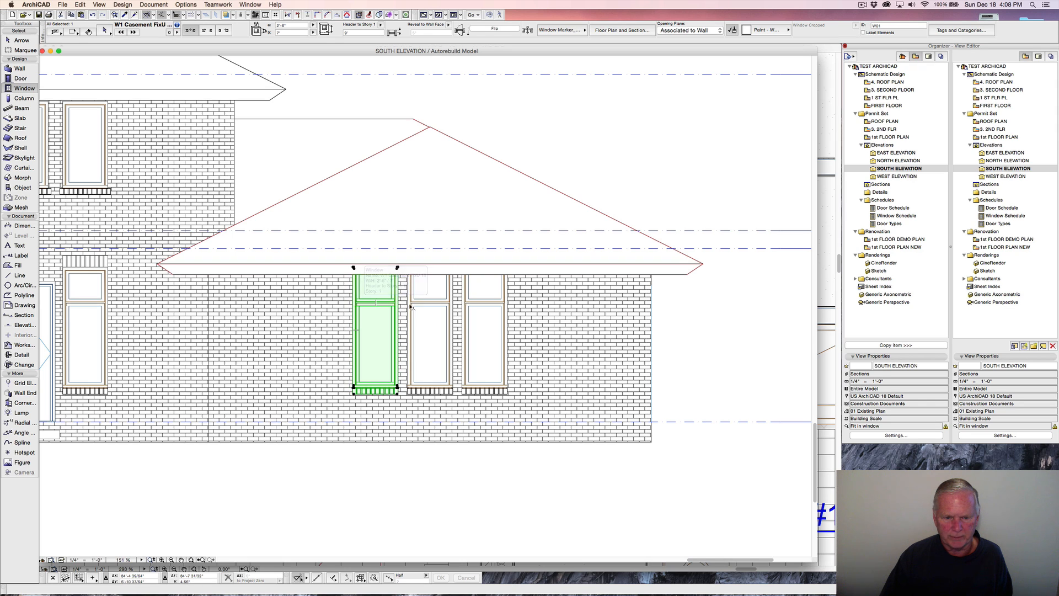
{"action": "left_click", "coordinate": [411, 306], "text": "shift"}
{"action": "left_click", "coordinate": [479, 315], "text": "shift"}
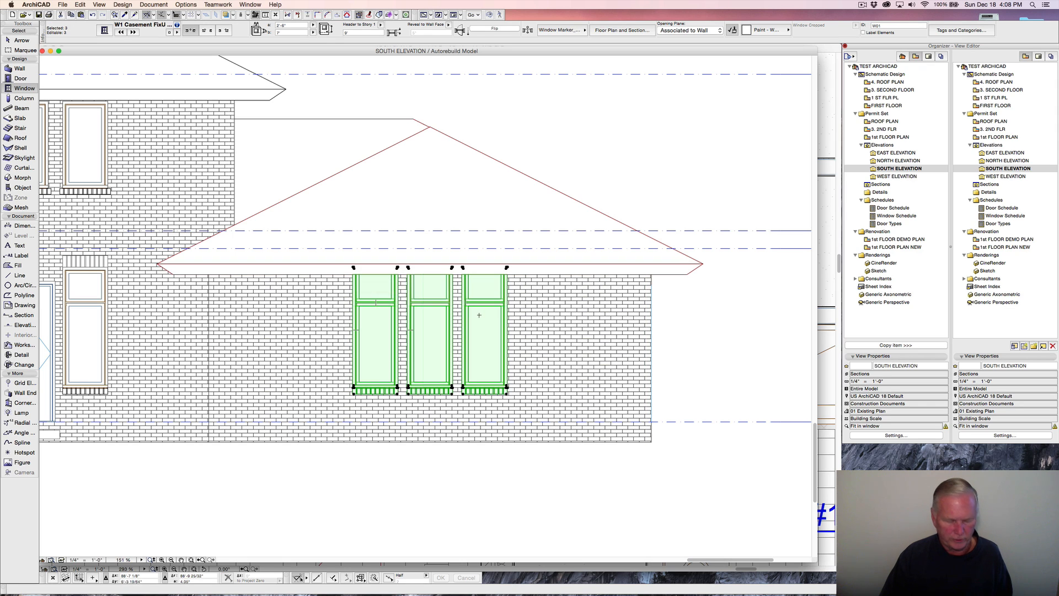
{"action": "key", "text": "super+d"}
{"action": "left_click", "coordinate": [480, 321]}
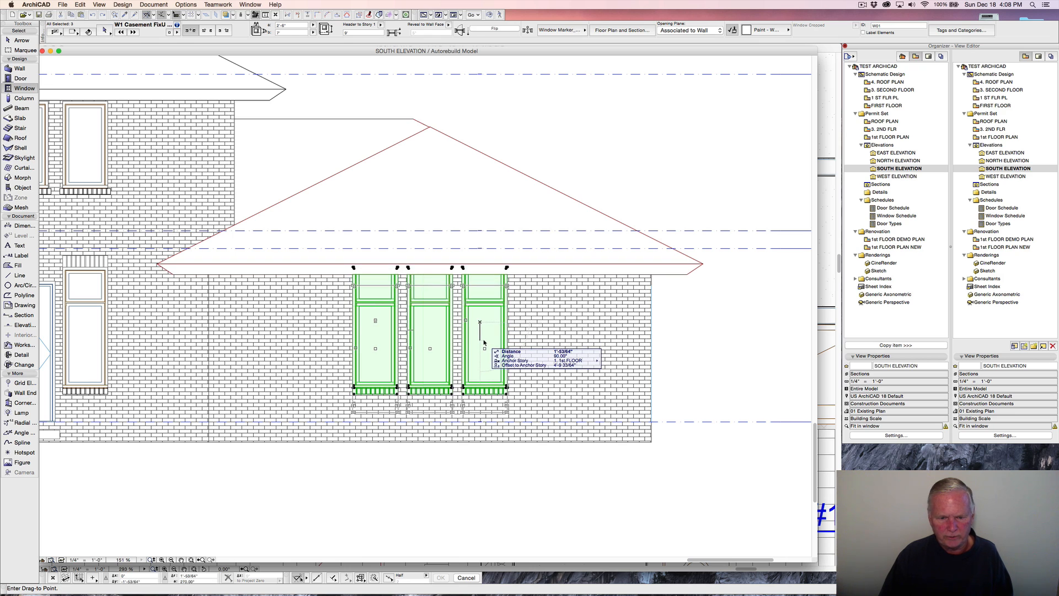
{"action": "type", "text": "r1"}
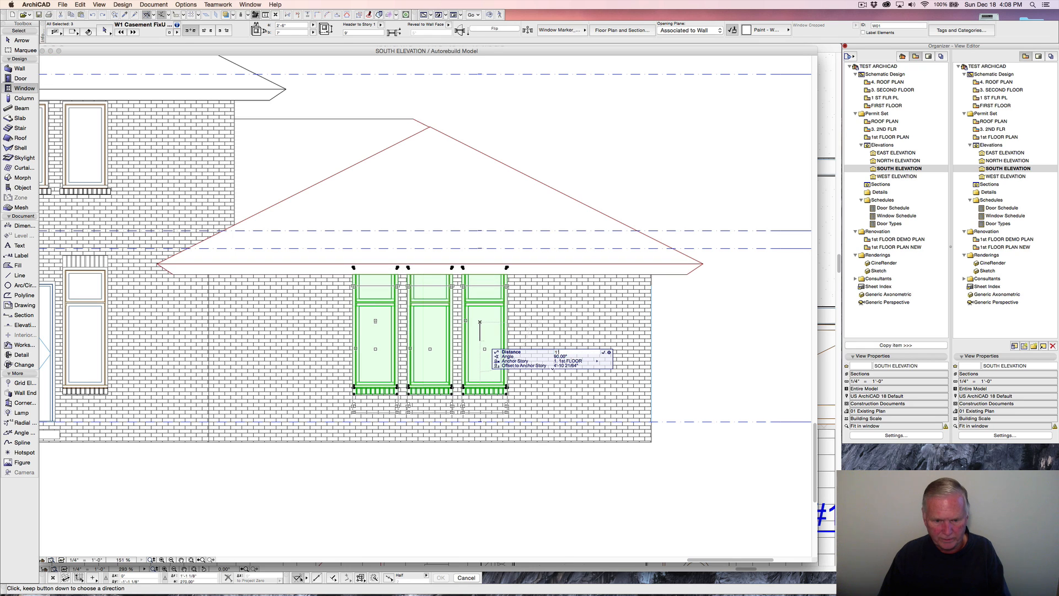
{"action": "key", "text": "Return"}
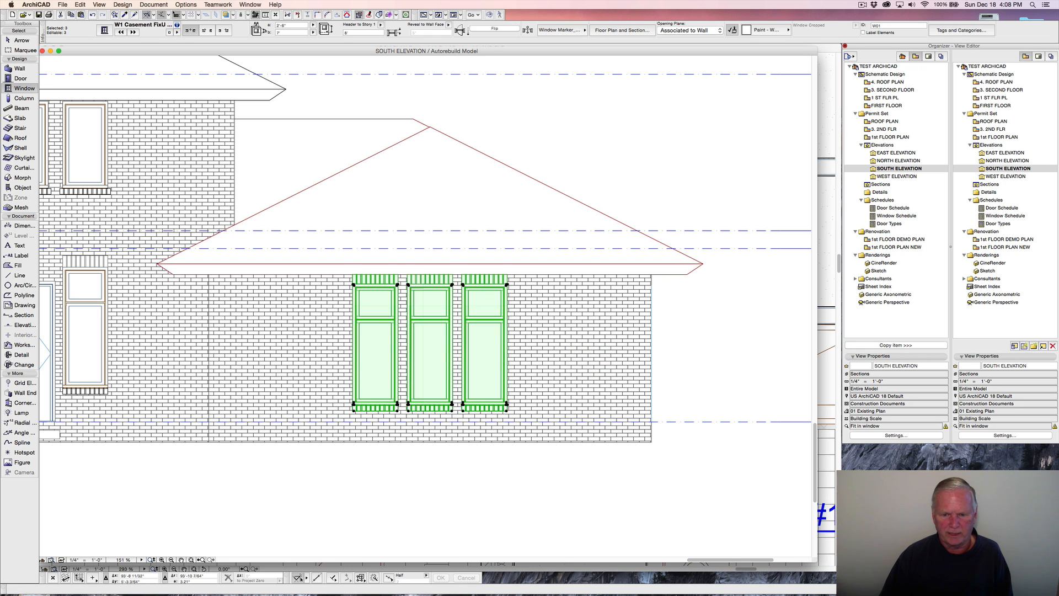
{"action": "key", "text": "Escape"}
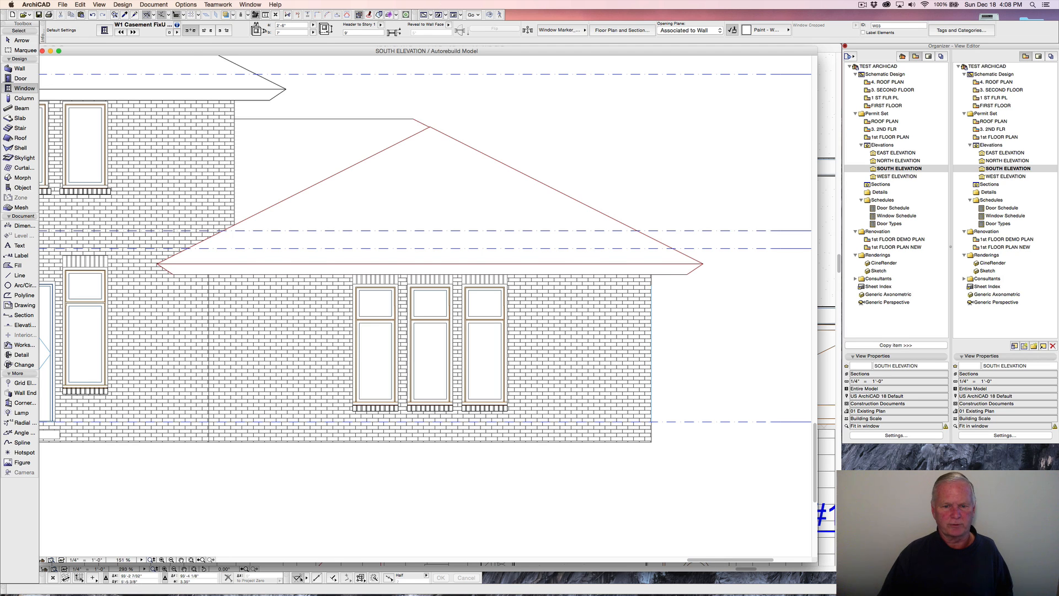
Open the 1st FLOOR PLAN view and examine the window types in the garage and the other exterior walls.
{"action": "scroll", "coordinate": [557, 330], "scroll_direction": "down", "scroll_amount": 3}
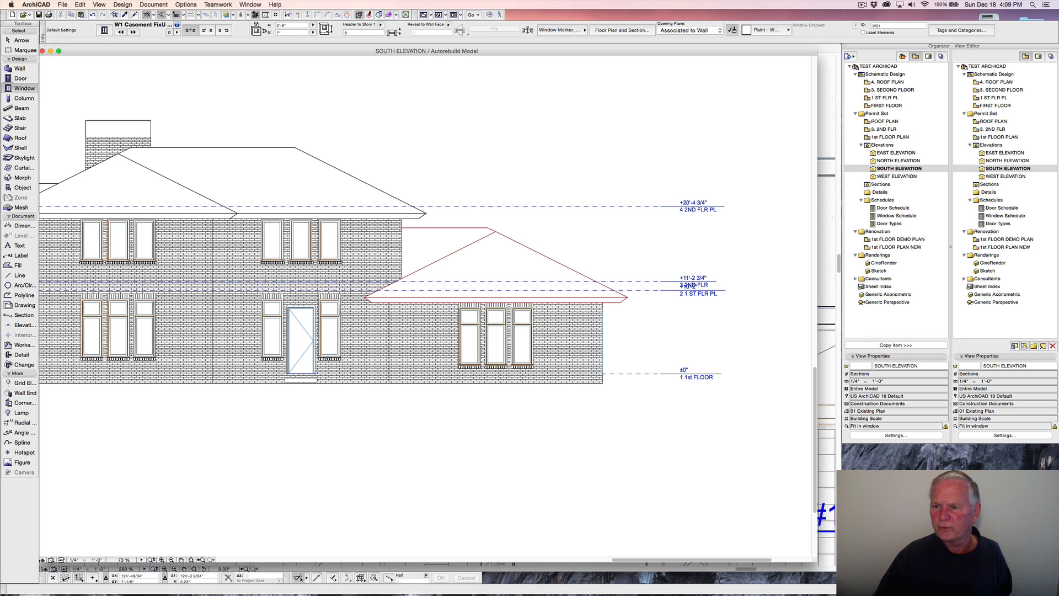
{"action": "double_click", "coordinate": [891, 137]}
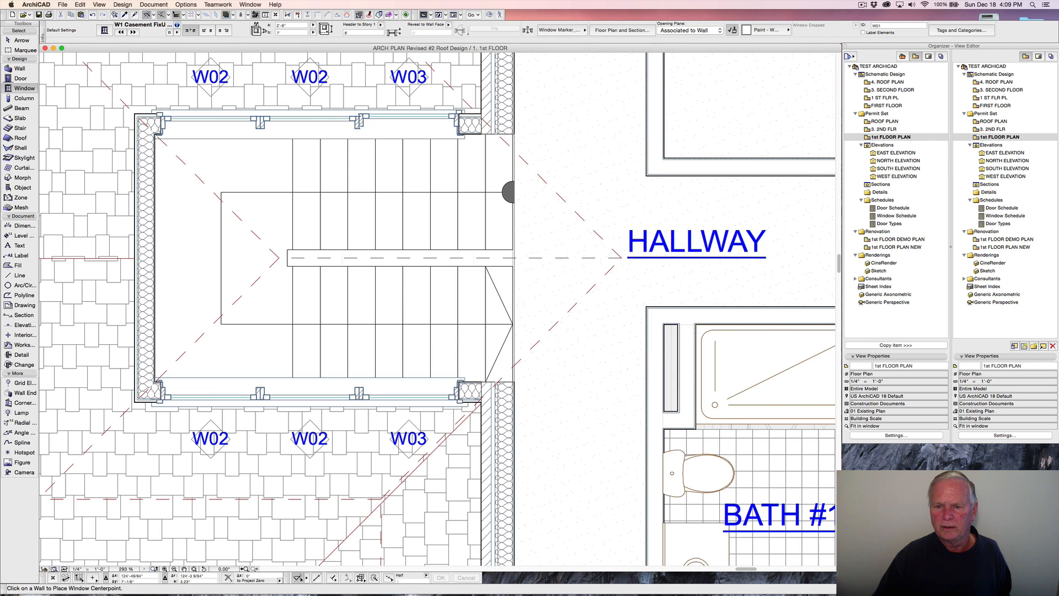
{"action": "scroll", "coordinate": [677, 251], "scroll_direction": "down", "scroll_amount": 8}
{"action": "scroll", "coordinate": [679, 244], "scroll_direction": "down", "scroll_amount": 3}
{"action": "middle_click_drag", "start_coordinate": [679, 244], "coordinate": [384, 247]}
{"action": "scroll", "coordinate": [384, 247], "scroll_direction": "up", "scroll_amount": 1}
{"action": "middle_click_drag", "start_coordinate": [721, 129], "coordinate": [540, 215]}
{"action": "scroll", "coordinate": [538, 217], "scroll_direction": "up", "scroll_amount": 3}
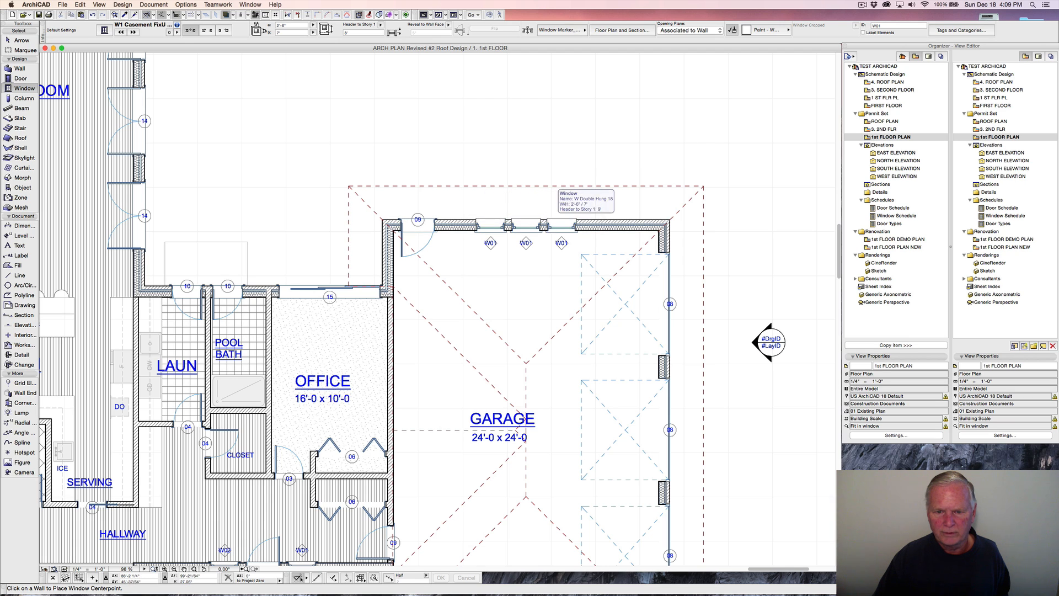
{"action": "scroll", "coordinate": [571, 207], "scroll_direction": "down", "scroll_amount": 5}
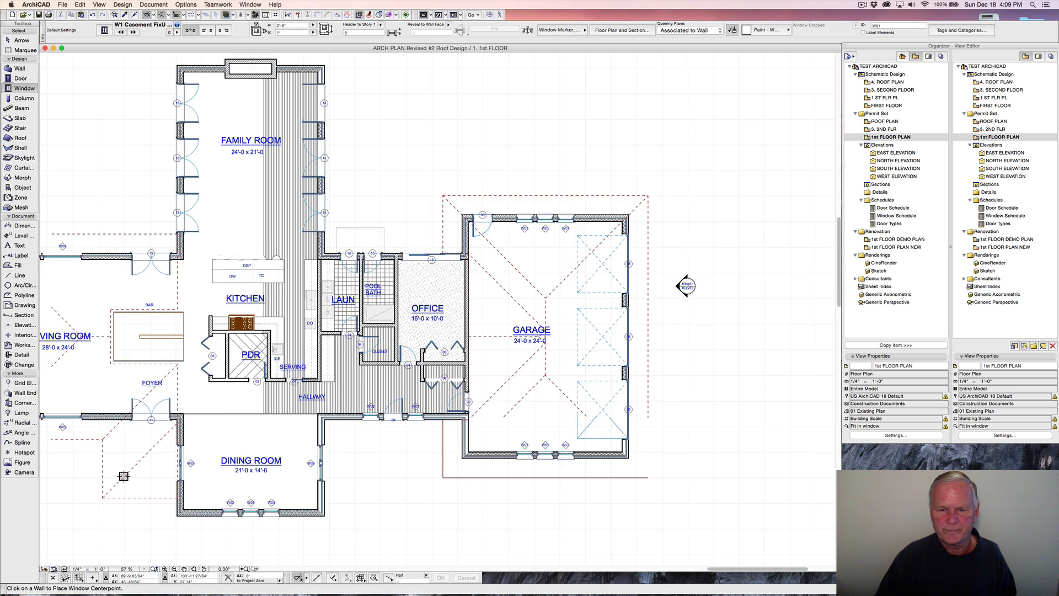
{"action": "scroll", "coordinate": [569, 216], "scroll_direction": "down", "scroll_amount": 2}
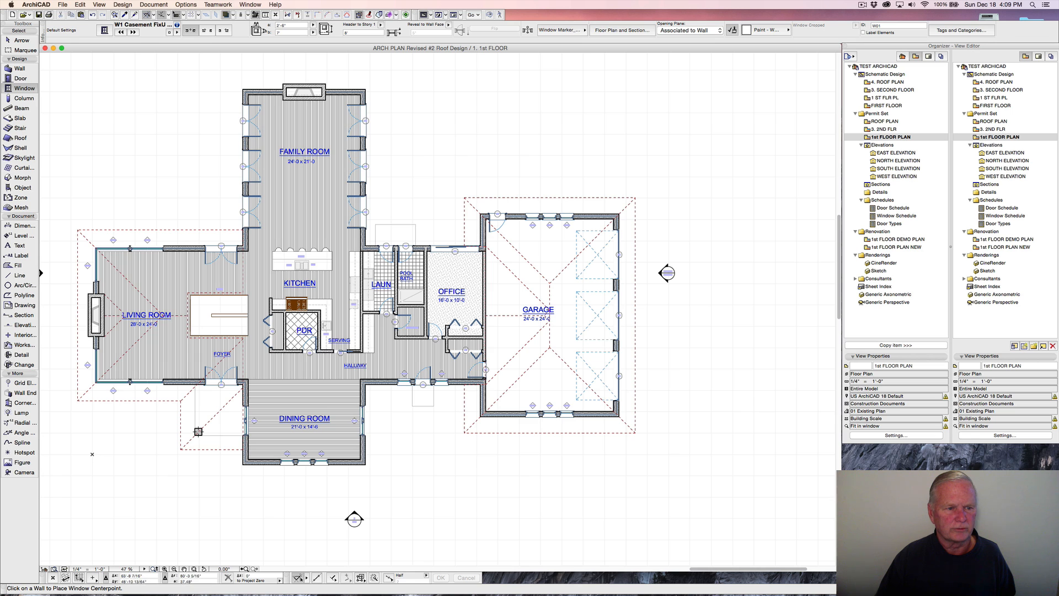
{"action": "middle_click_drag", "start_coordinate": [426, 192], "coordinate": [521, 206]}
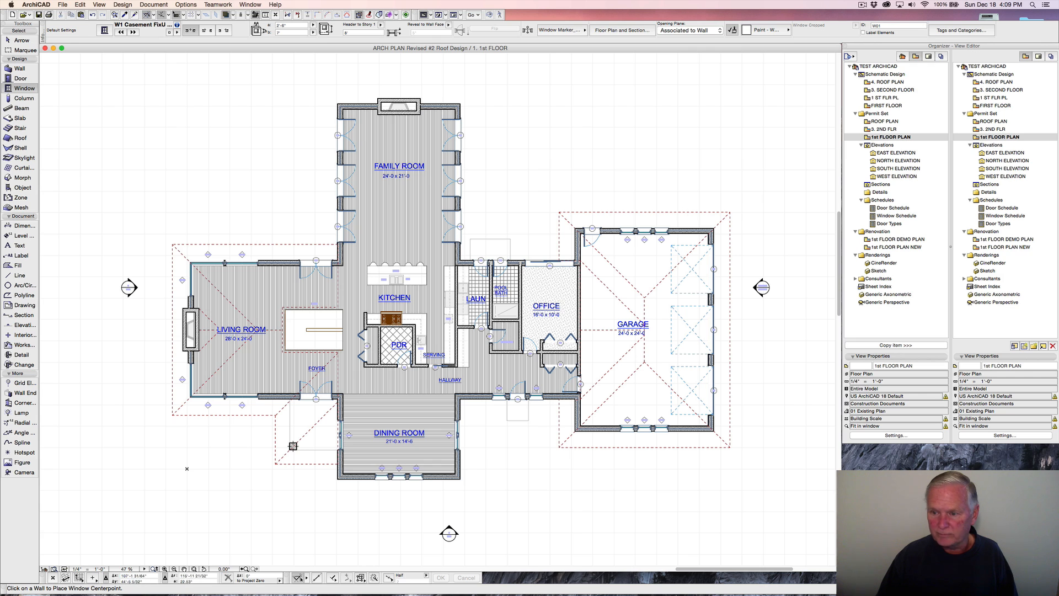
Return to the South Elevation and pick up the settings of the westernmost second-floor brick-wall window as the defaults.
{"action": "double_click", "coordinate": [899, 169]}
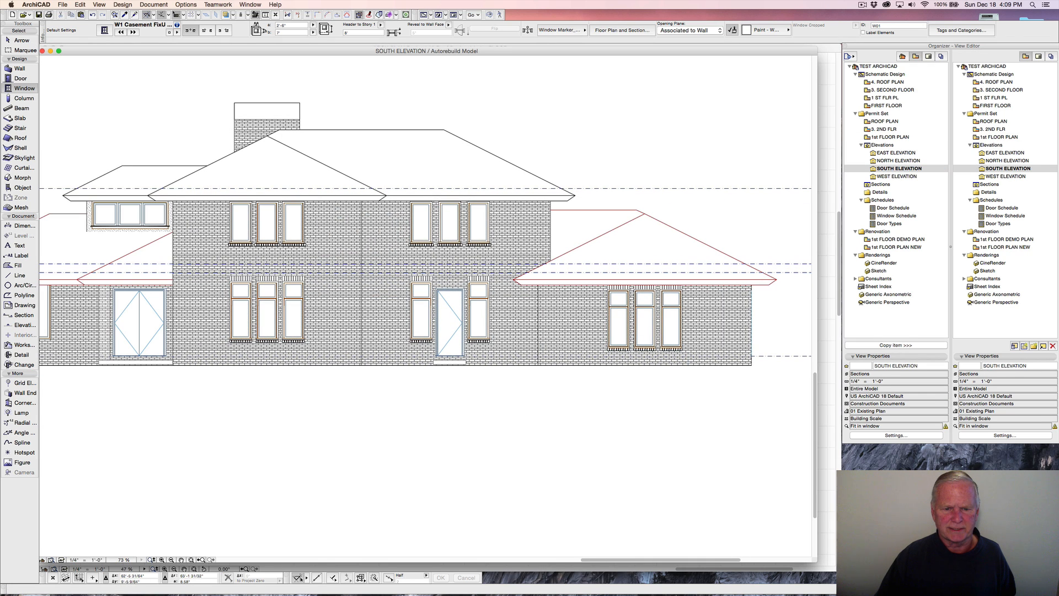
{"action": "middle_click_drag", "start_coordinate": [311, 301], "coordinate": [359, 306]}
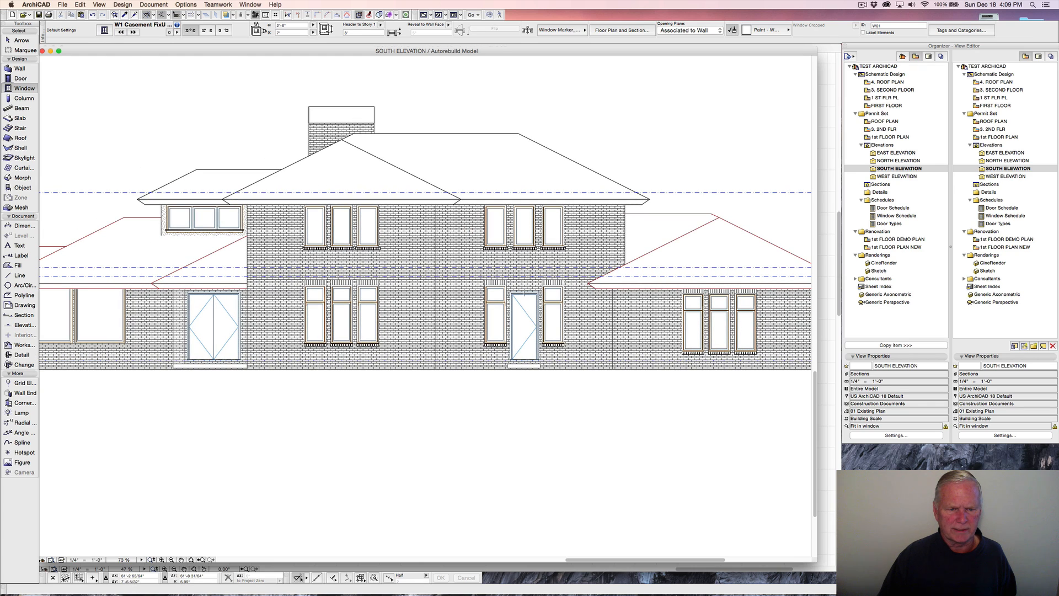
{"action": "middle_click_drag", "start_coordinate": [195, 318], "coordinate": [388, 321]}
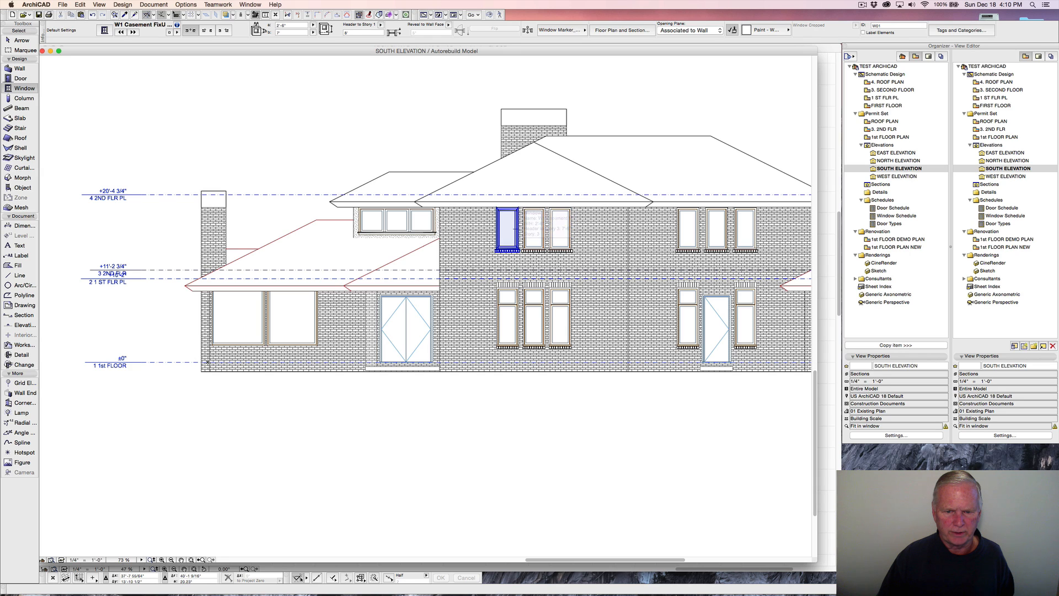
{"action": "left_click", "coordinate": [507, 226]}
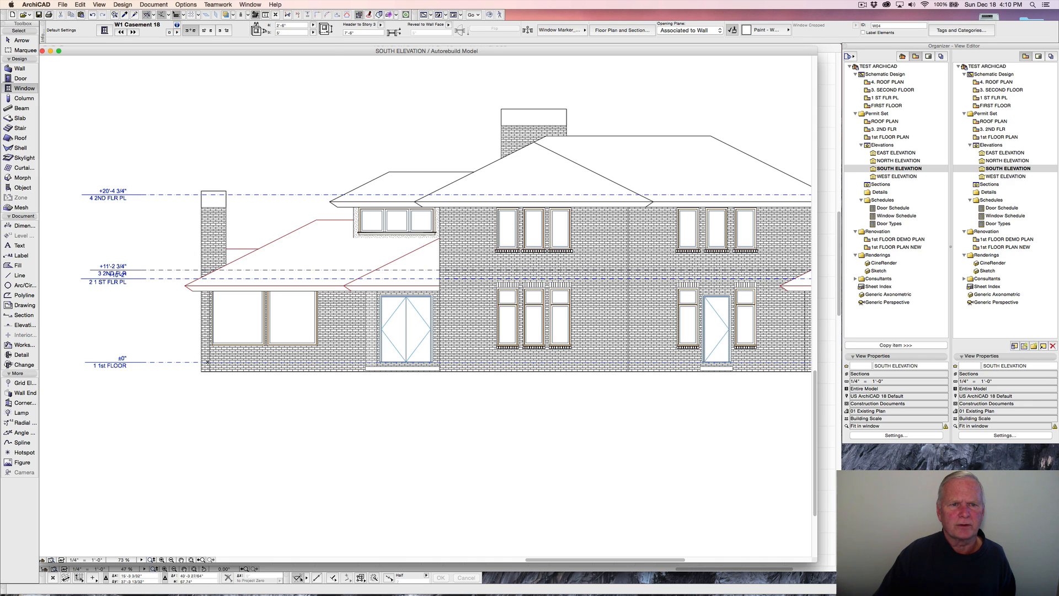
Set the default window header height to 9' and relink its anchor story to 1. 1st FLOOR.
{"action": "double_click", "coordinate": [349, 33]}
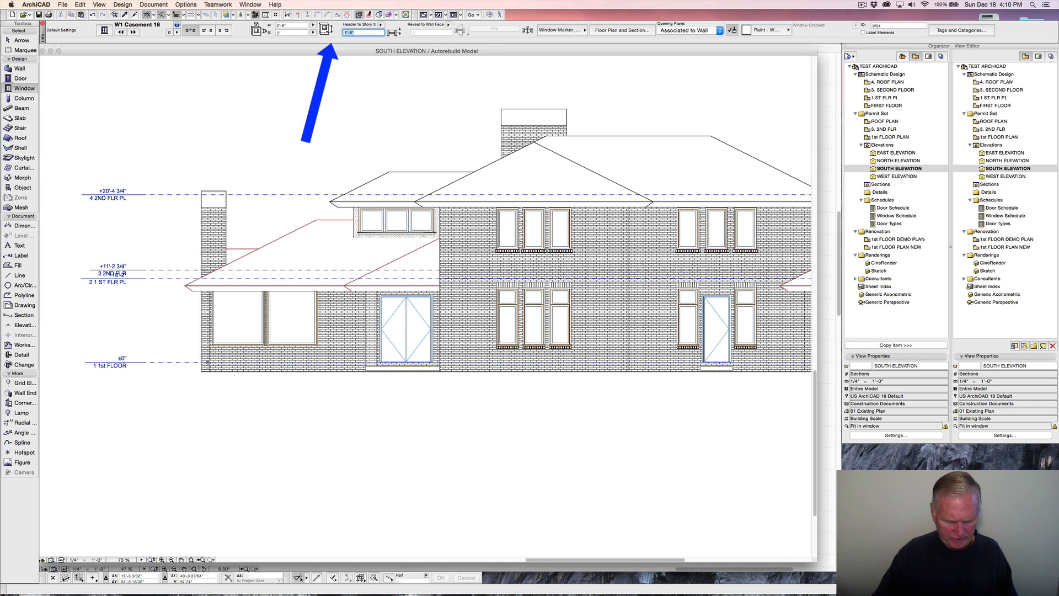
{"action": "left_click", "coordinate": [381, 25]}
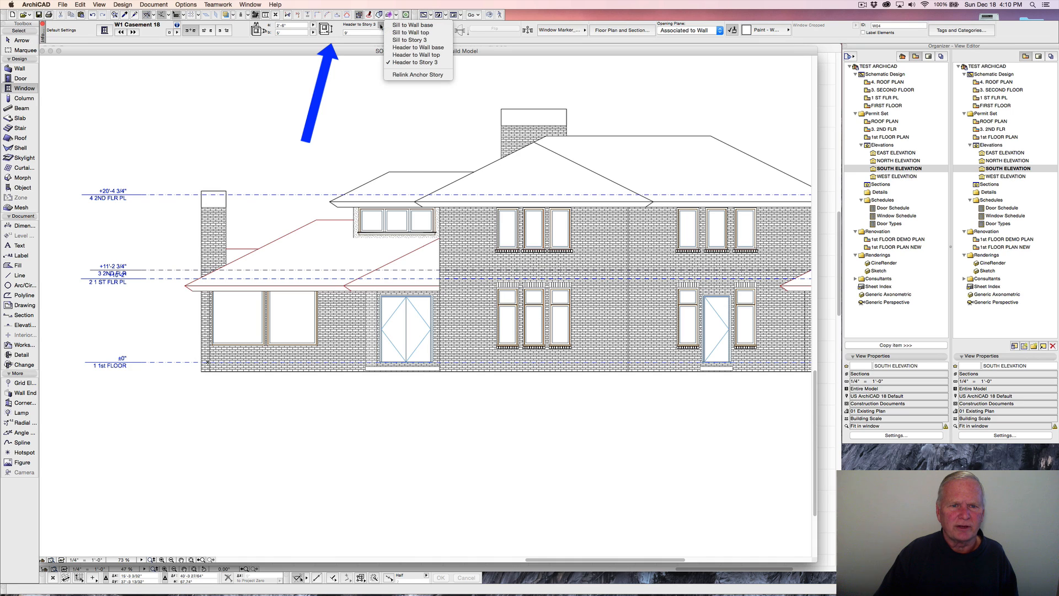
{"action": "left_click", "coordinate": [399, 75]}
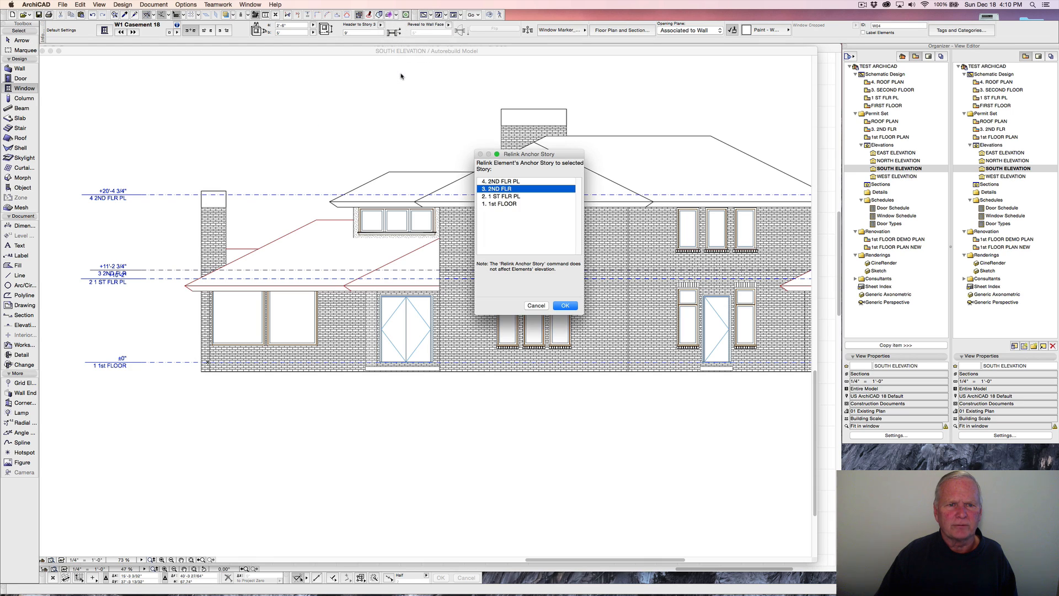
{"action": "left_click", "coordinate": [500, 203]}
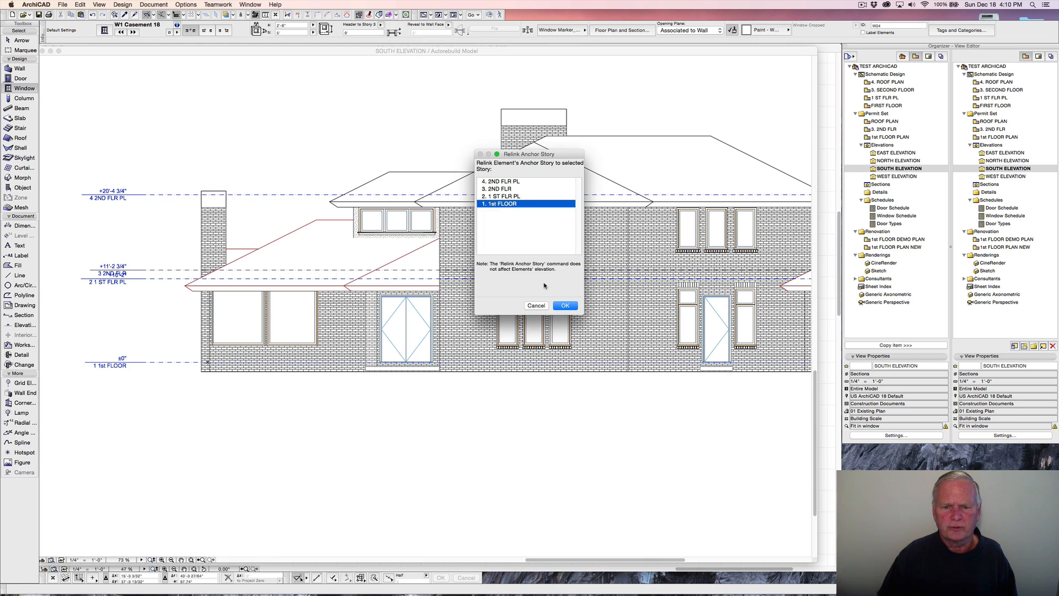
{"action": "left_click", "coordinate": [559, 307]}
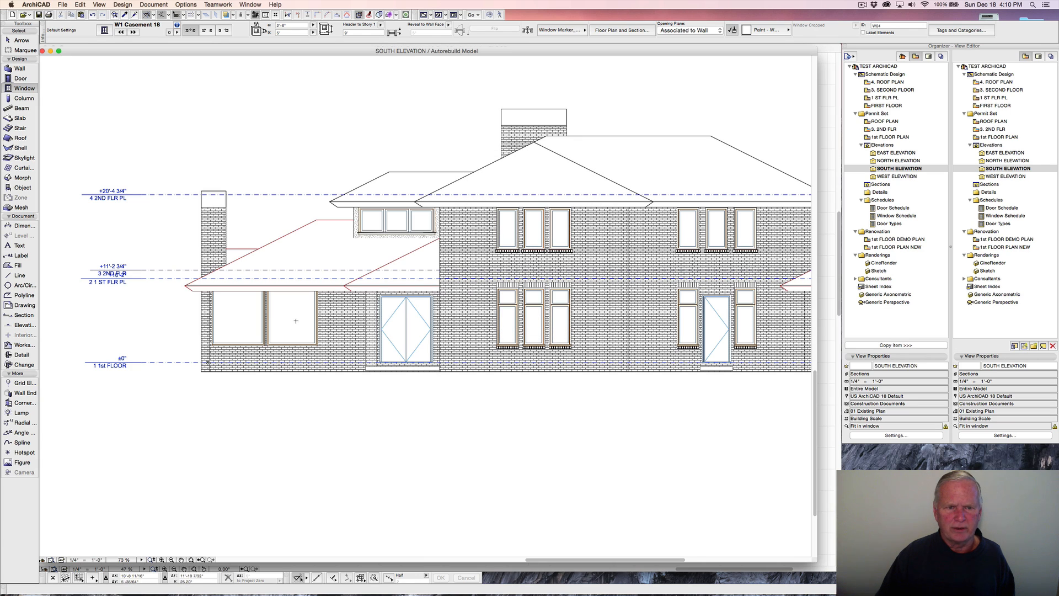
Set the default window size to 6' by 6' and transfer the settings to the eastern of the two large first-floor windows.
{"action": "left_click", "coordinate": [288, 25]}
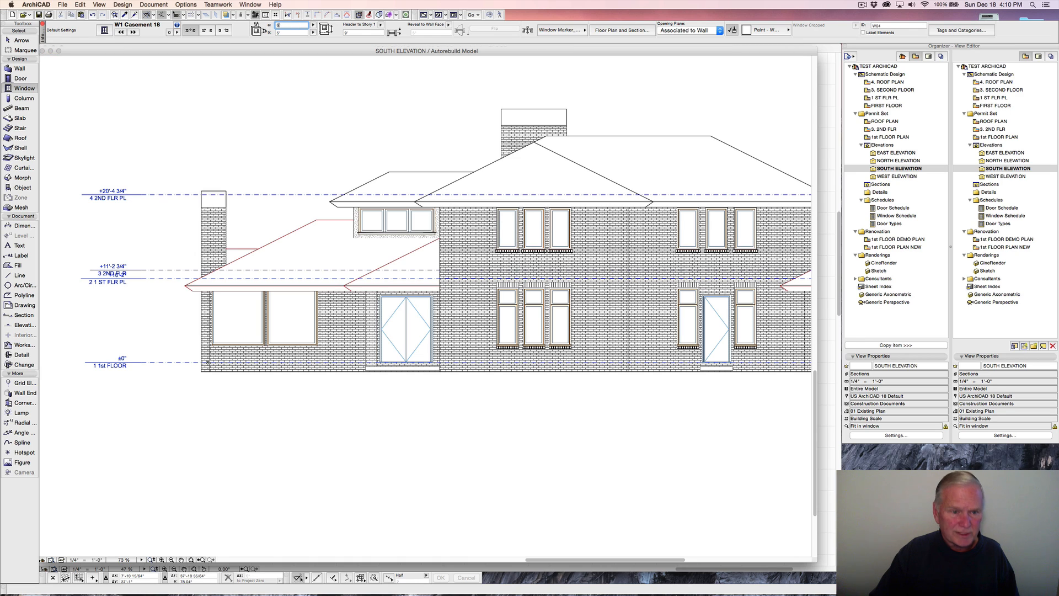
{"action": "type", "text": "6"}
{"action": "key", "text": "Tab"}
{"action": "type", "text": "6"}
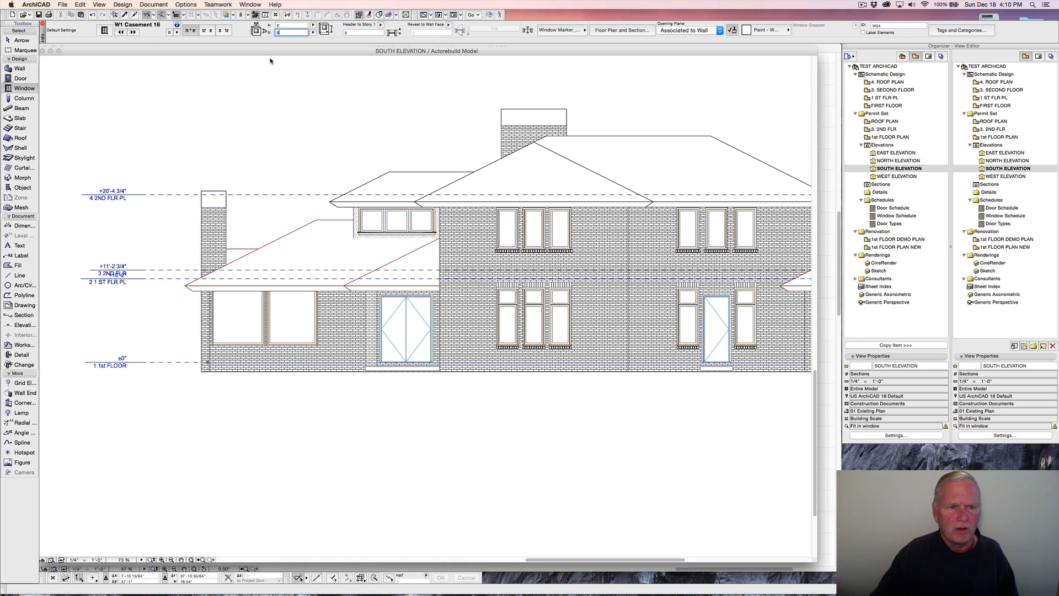
{"action": "key", "text": "Return"}
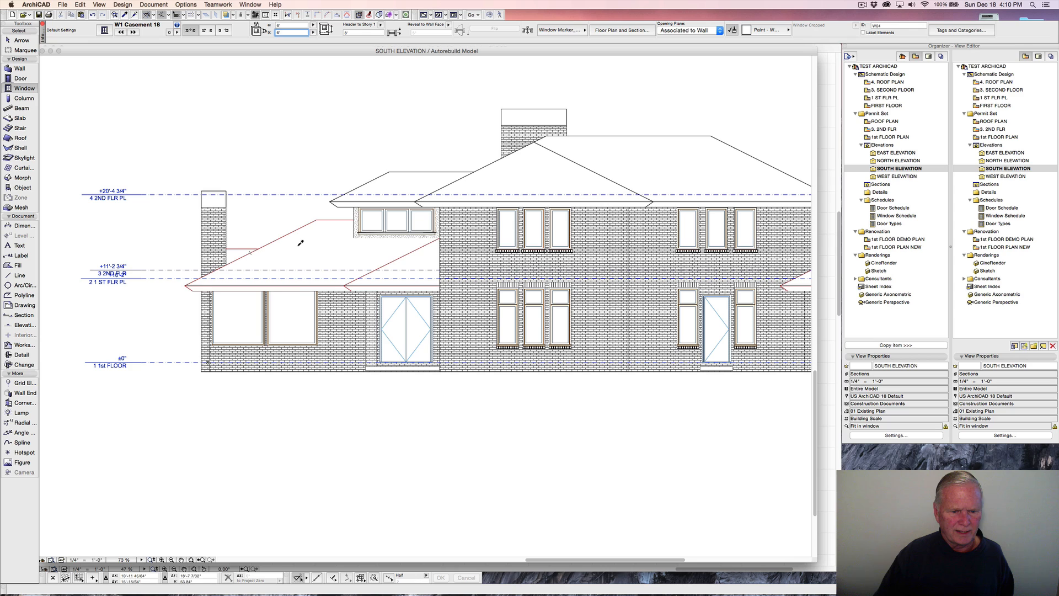
{"action": "left_click", "coordinate": [315, 338]}
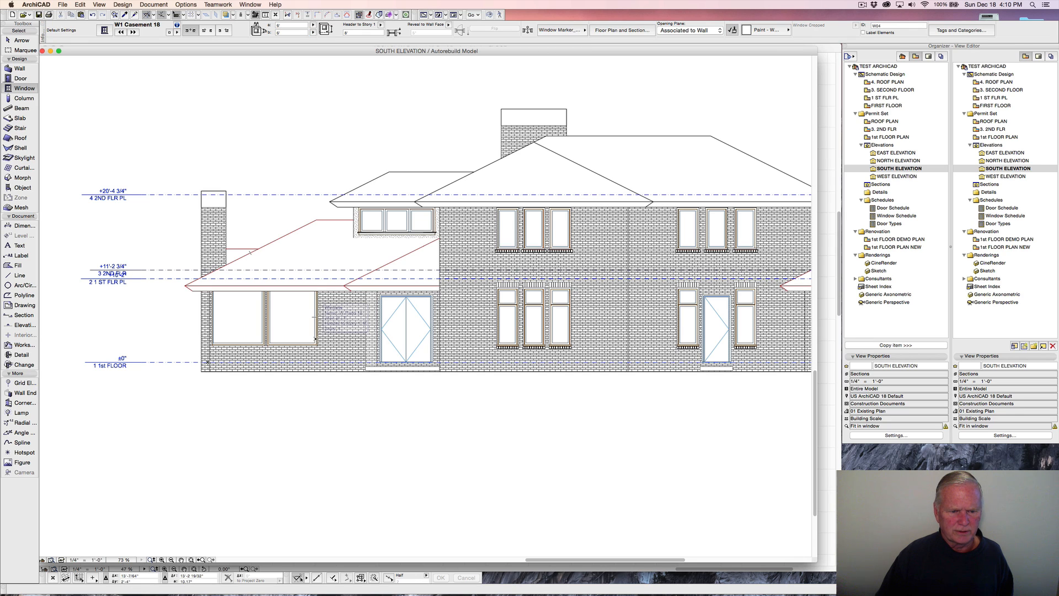
{"action": "left_click", "coordinate": [316, 338]}
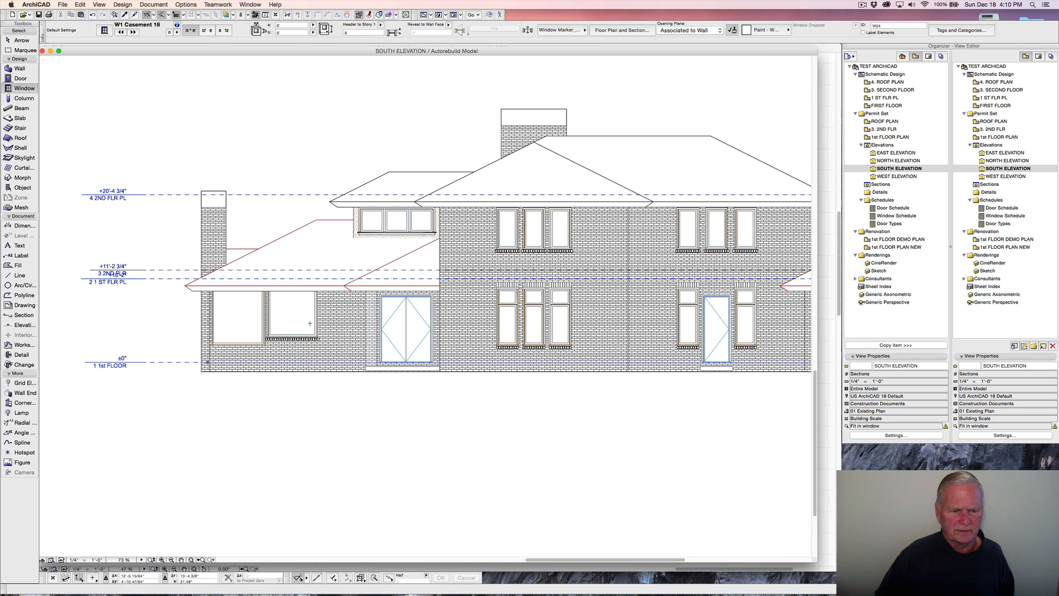
Set the height of the eastern large first-floor window to 7' and deselect it.
{"action": "left_click", "coordinate": [309, 325], "text": "shift"}
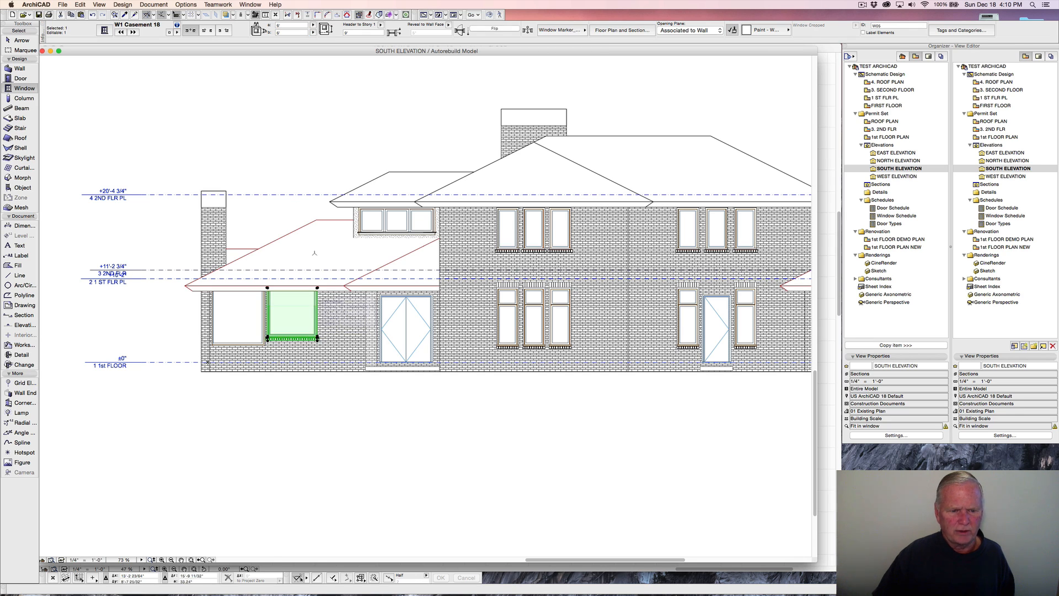
{"action": "left_click", "coordinate": [286, 34]}
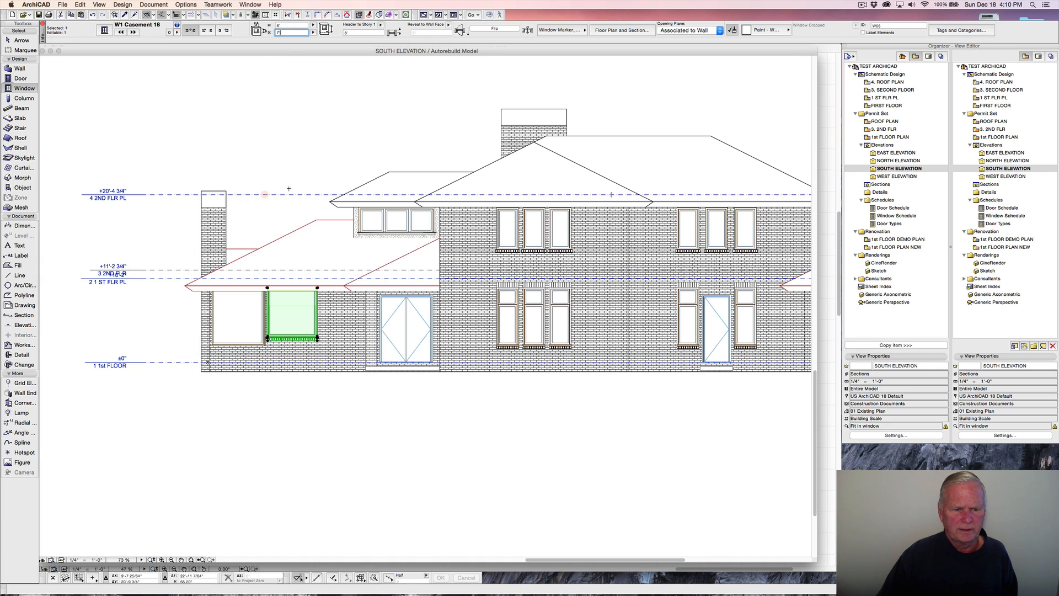
{"action": "type", "text": "7"}
{"action": "key", "text": "Return"}
{"action": "key", "text": "Escape"}
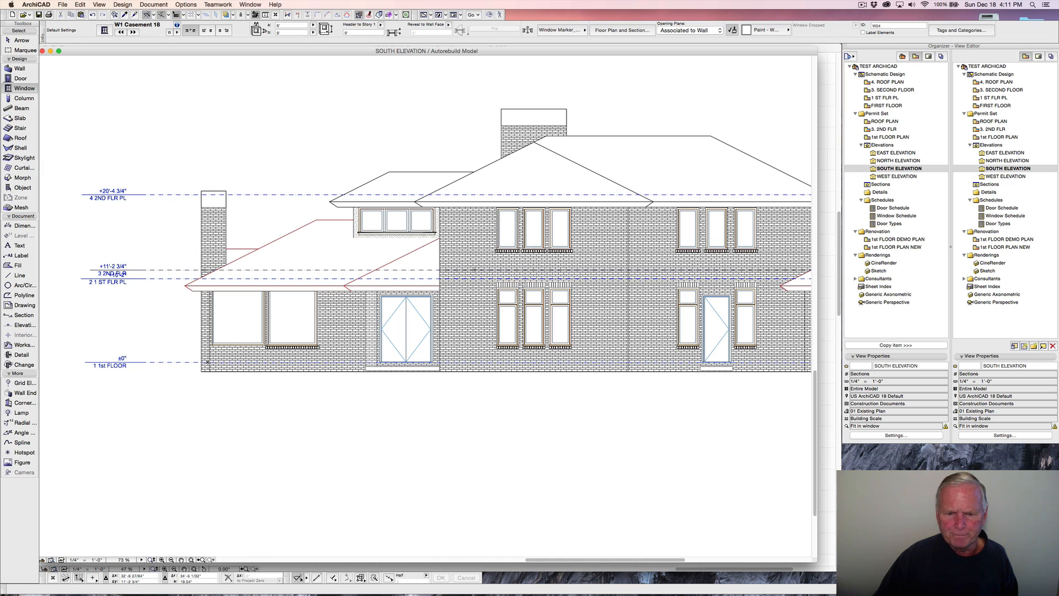
Set the left and right sill overhangs of the westernmost second-floor brick-wall window to 0" and transfer its settings to the neighbouring second-floor windows.
{"action": "scroll", "coordinate": [522, 249], "scroll_direction": "up", "scroll_amount": 5}
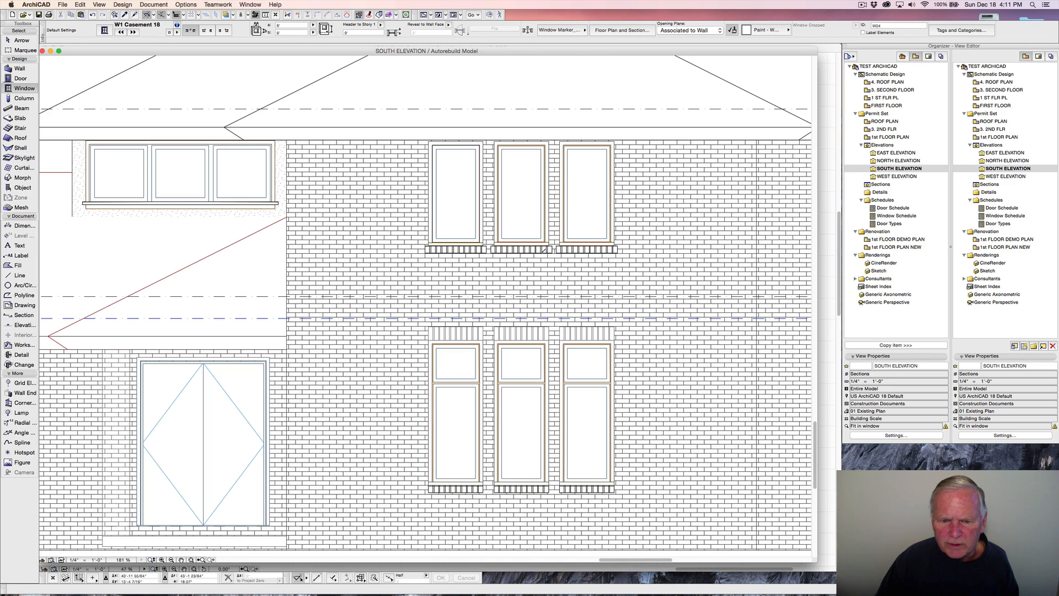
{"action": "scroll", "coordinate": [403, 290], "scroll_direction": "down", "scroll_amount": 8}
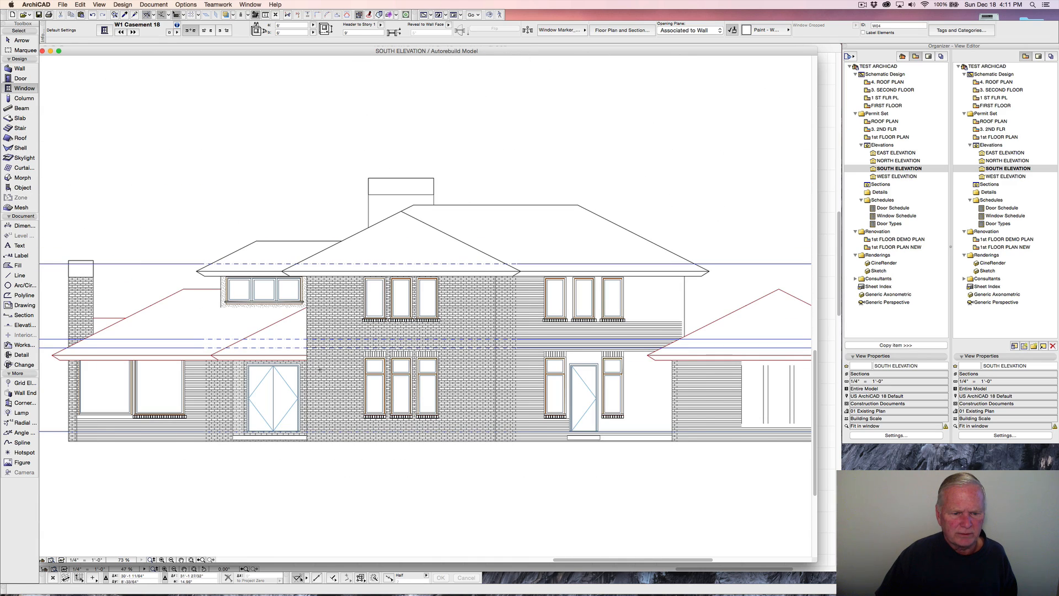
{"action": "scroll", "coordinate": [639, 253], "scroll_direction": "up", "scroll_amount": 6}
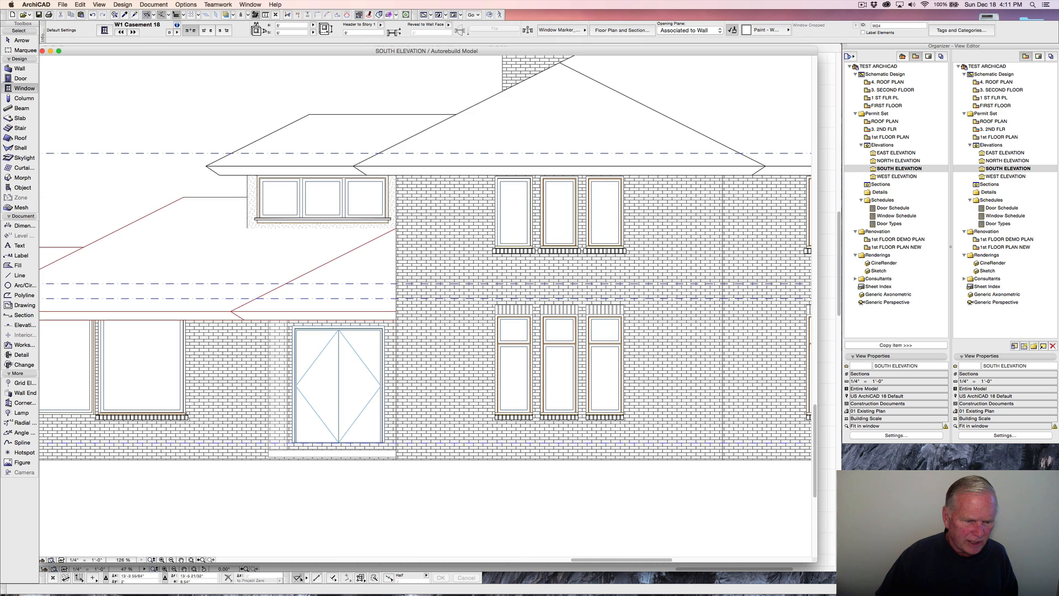
{"action": "left_click", "coordinate": [499, 239]}
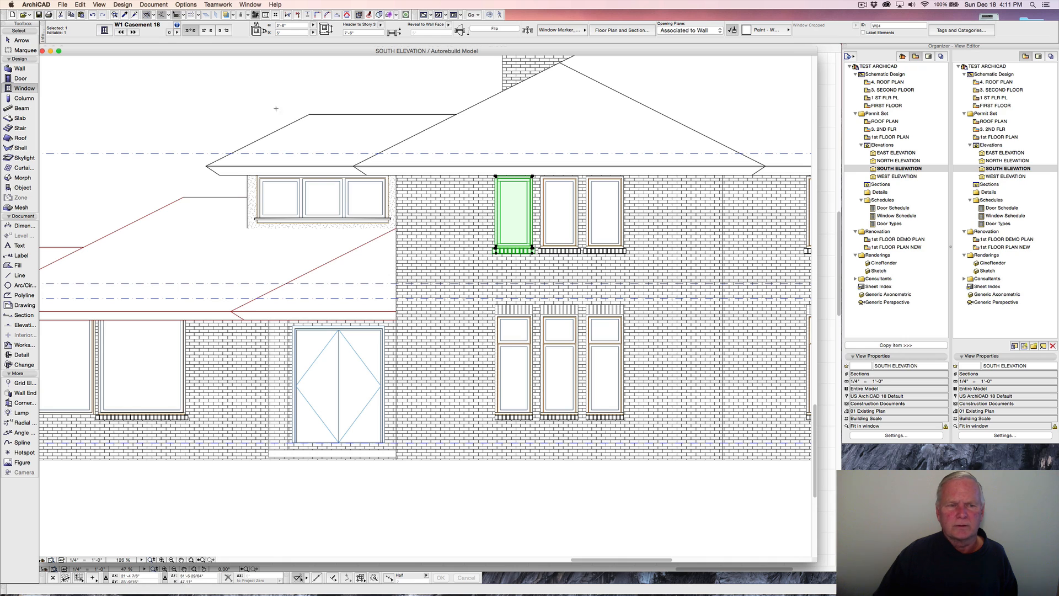
{"action": "left_click", "coordinate": [104, 31]}
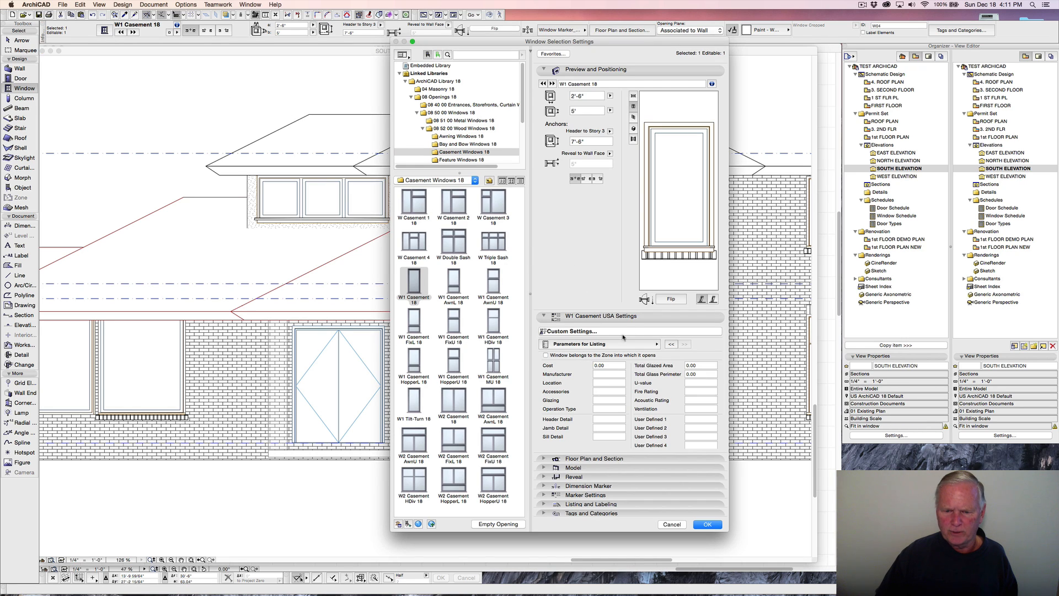
{"action": "left_click", "coordinate": [655, 344]}
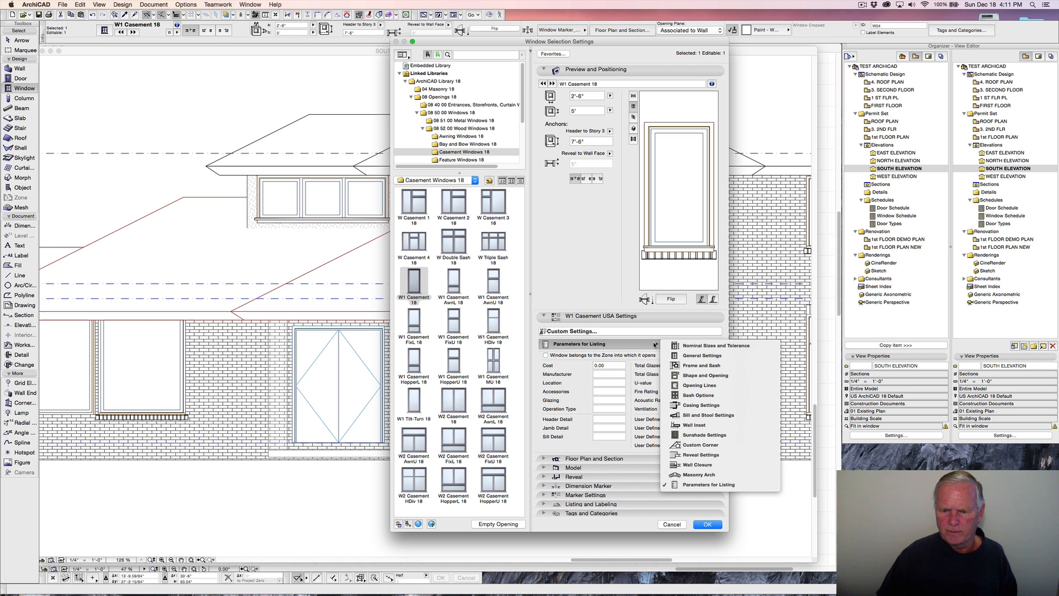
{"action": "left_click", "coordinate": [699, 416]}
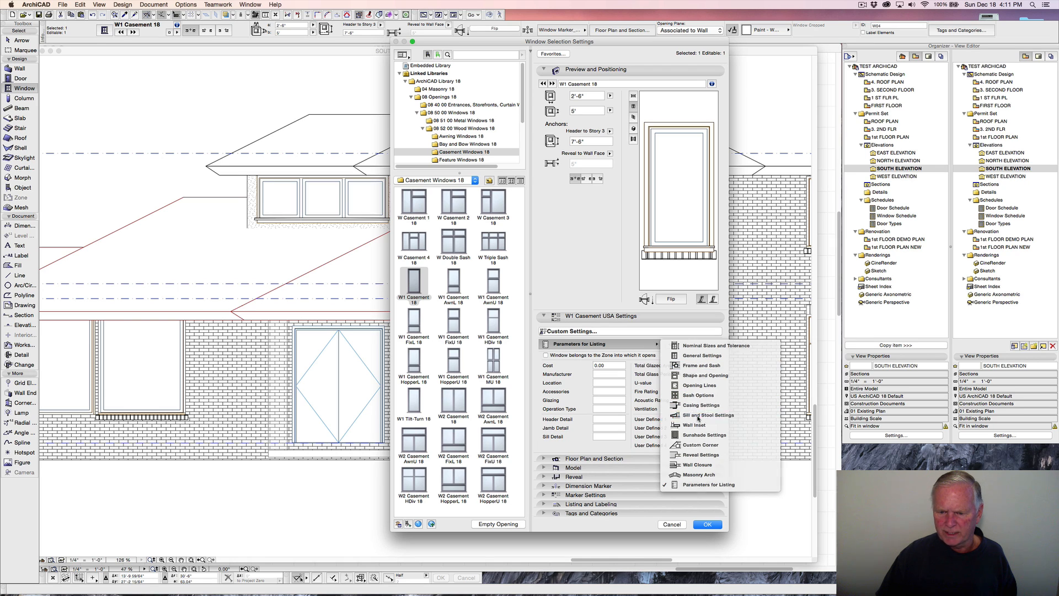
{"action": "left_click", "coordinate": [701, 412]}
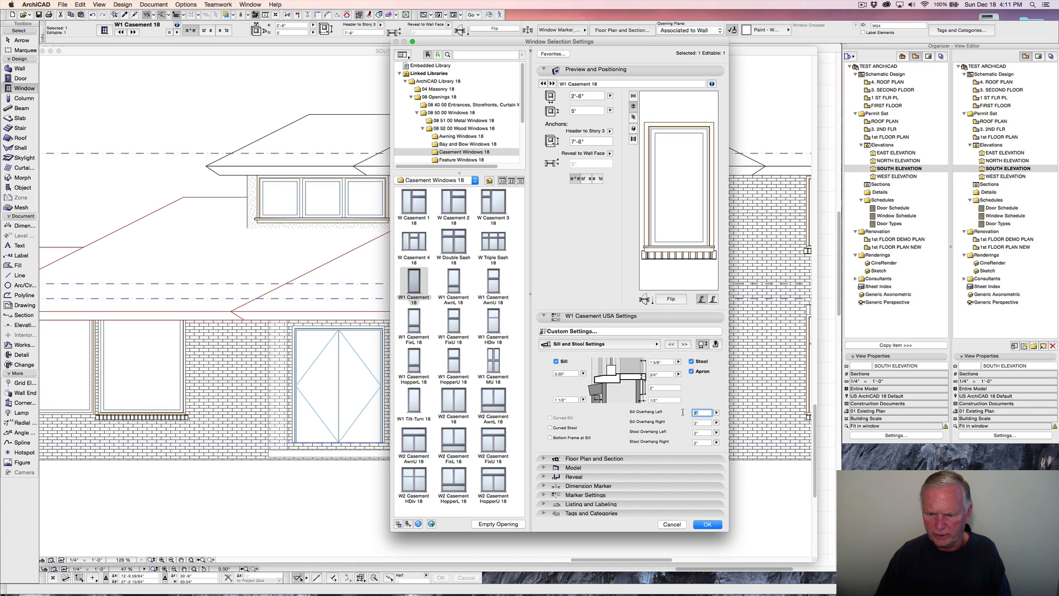
{"action": "key", "text": "Tab"}
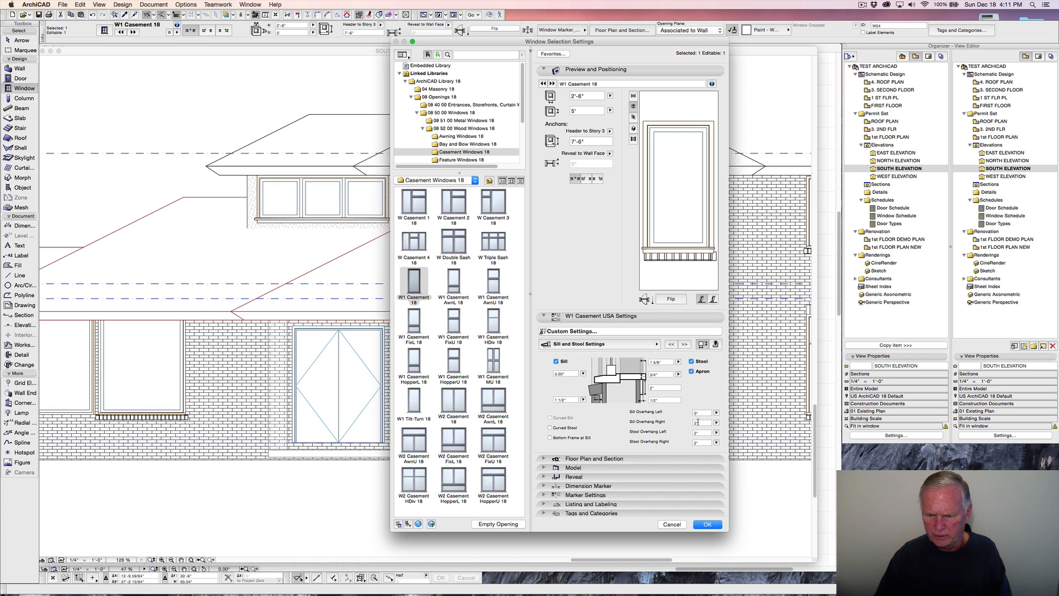
{"action": "type", "text": "0"}
{"action": "left_click", "coordinate": [707, 523]}
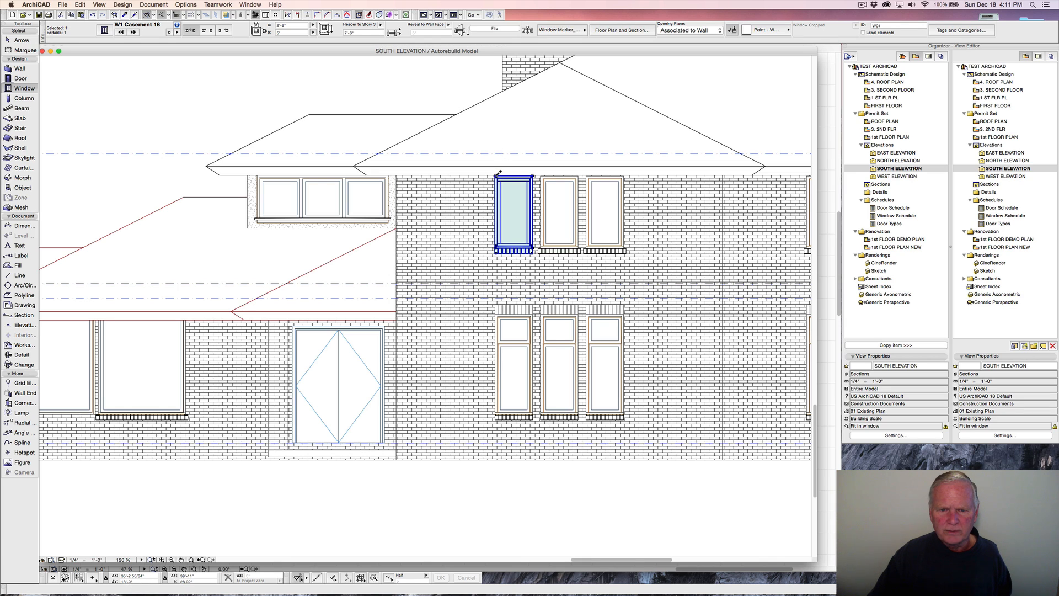
{"action": "left_click", "coordinate": [459, 96]}
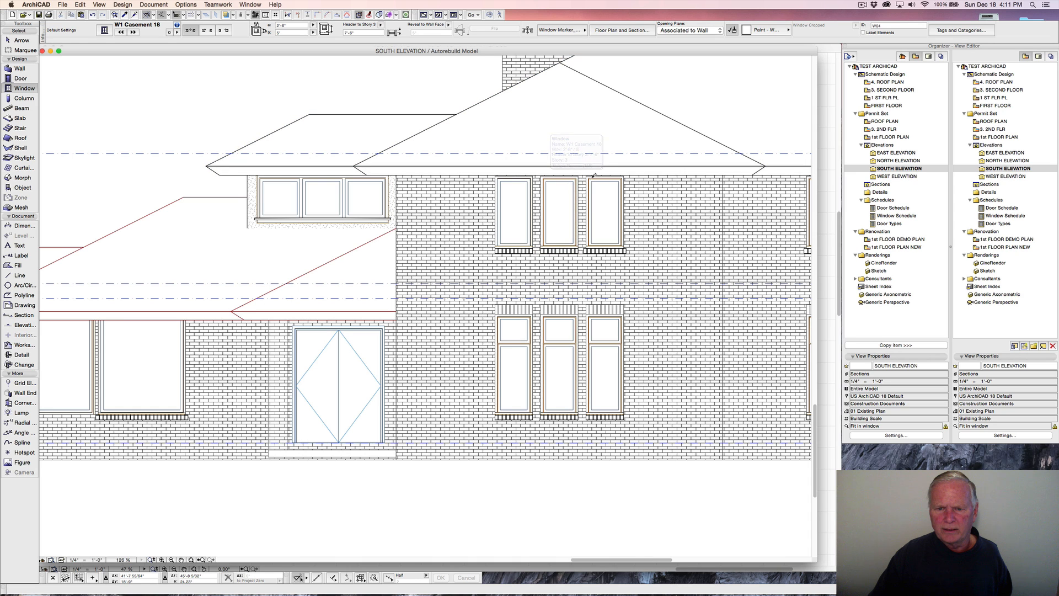
{"action": "middle_click_drag", "start_coordinate": [594, 239], "coordinate": [269, 253]}
{"action": "scroll", "coordinate": [309, 245], "scroll_direction": "up", "scroll_amount": 1}
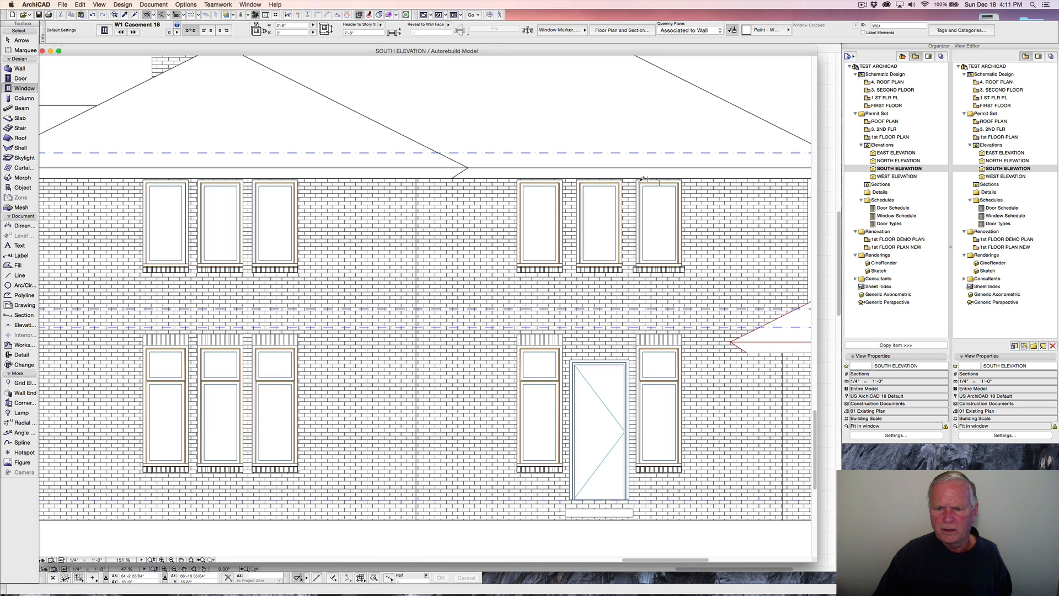
Open the 3. 2ND FLR plan view and undo the last change.
{"action": "double_click", "coordinate": [881, 129]}
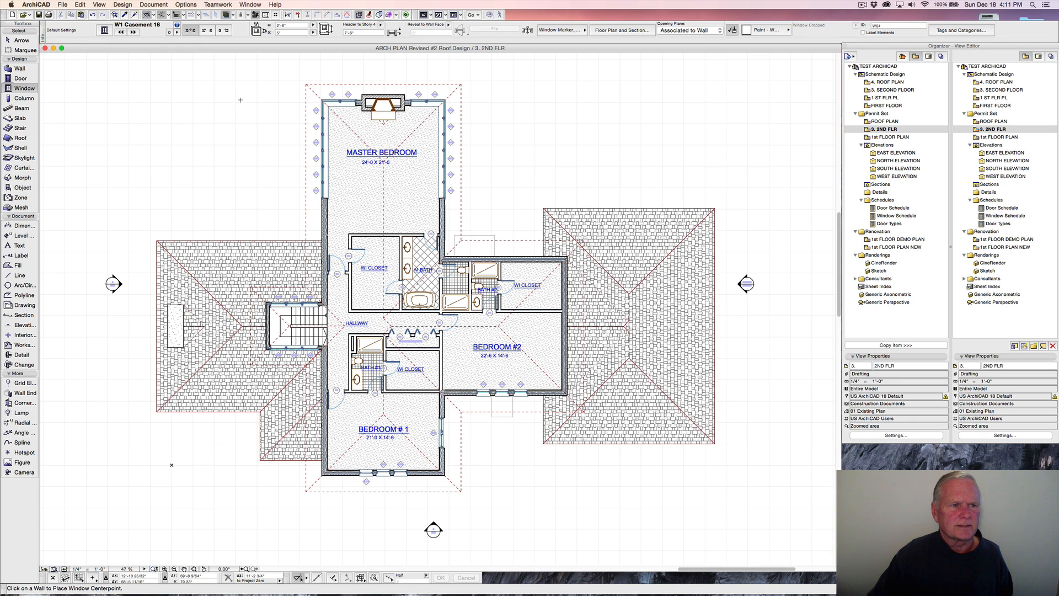
{"action": "left_click", "coordinate": [92, 16]}
{"action": "key", "text": "Escape"}
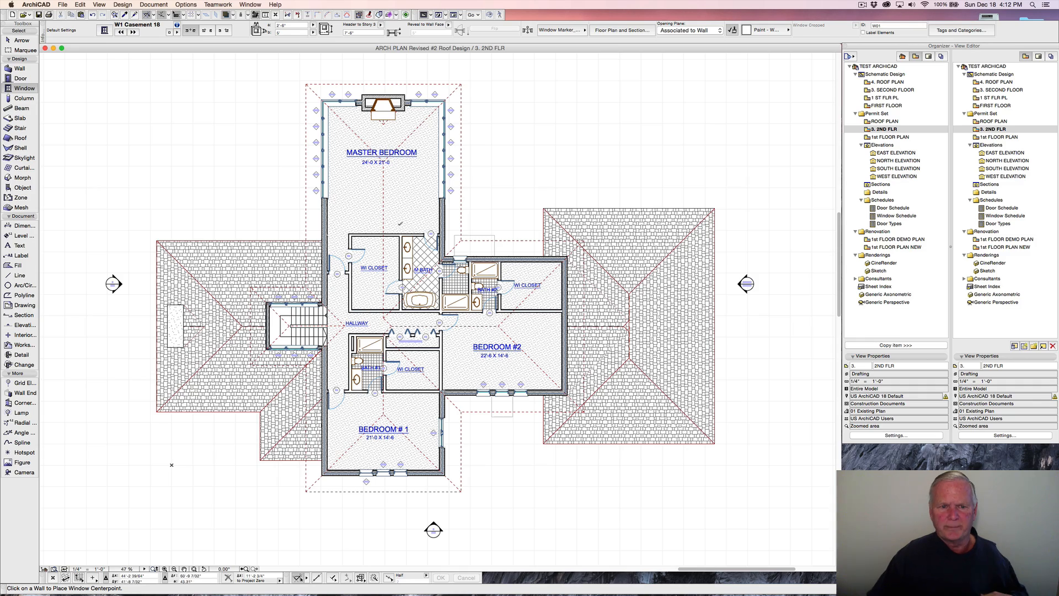
Open the South Elevation and select the eastern of the two large first-floor windows.
{"action": "double_click", "coordinate": [897, 168]}
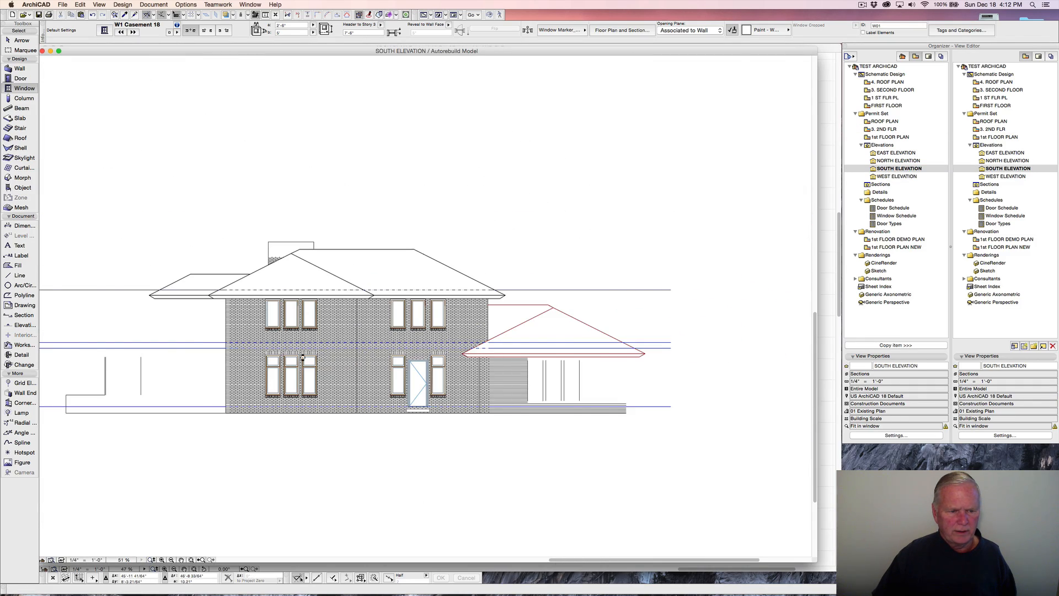
{"action": "scroll", "coordinate": [302, 358], "scroll_direction": "up", "scroll_amount": 5}
{"action": "scroll", "coordinate": [332, 389], "scroll_direction": "up", "scroll_amount": 6}
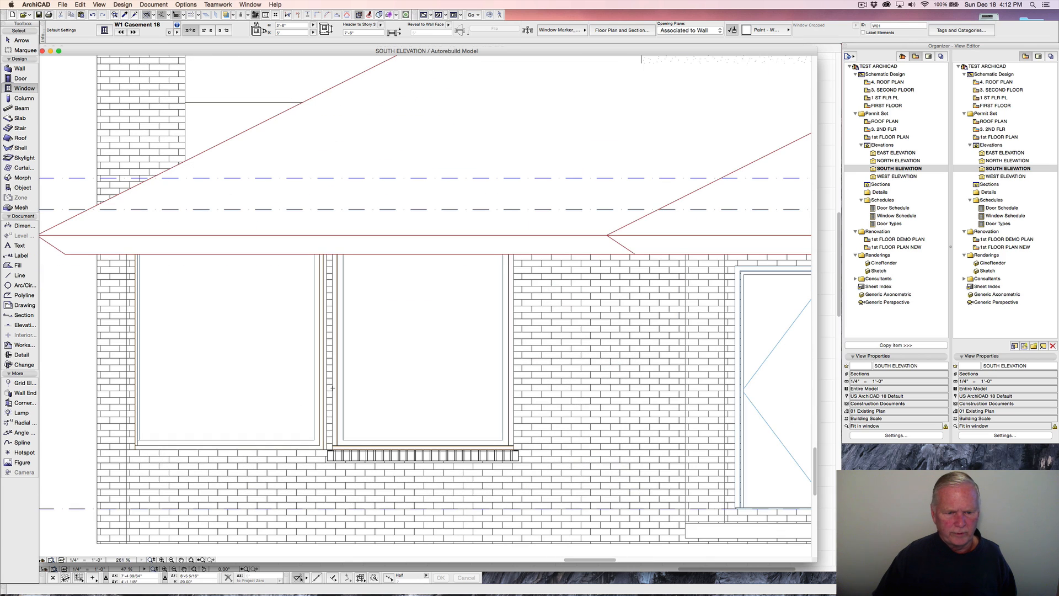
{"action": "key", "text": "shift"}
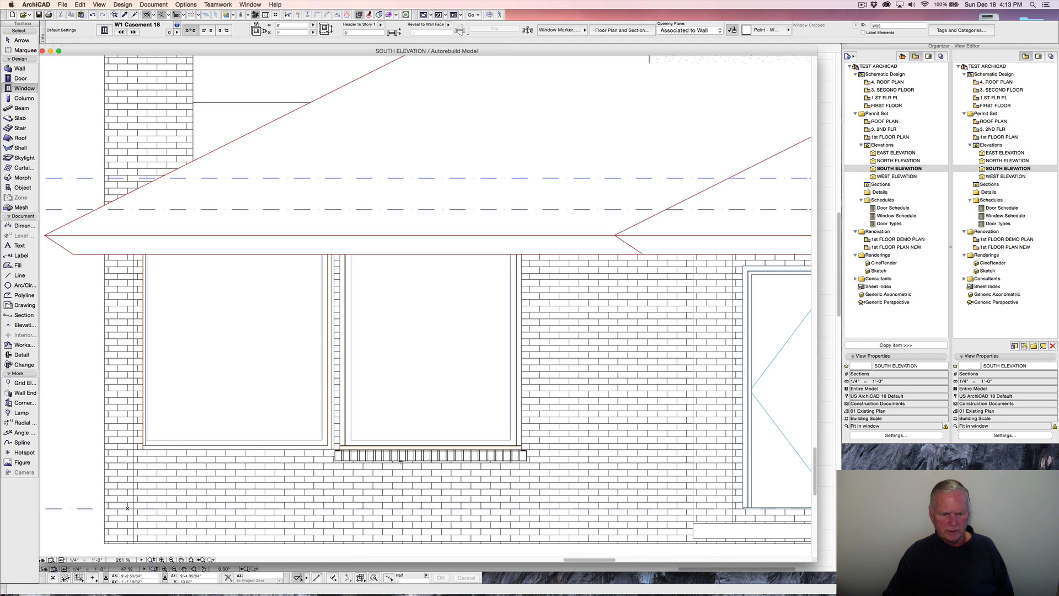
{"action": "left_click", "coordinate": [522, 453]}
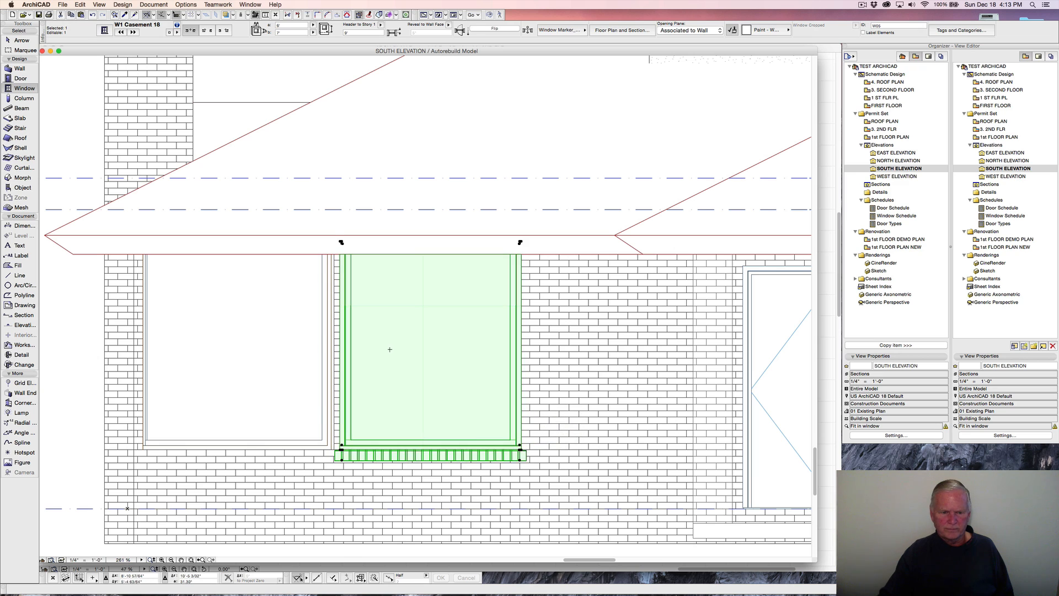
{"action": "scroll", "coordinate": [386, 343], "scroll_direction": "up", "scroll_amount": 1}
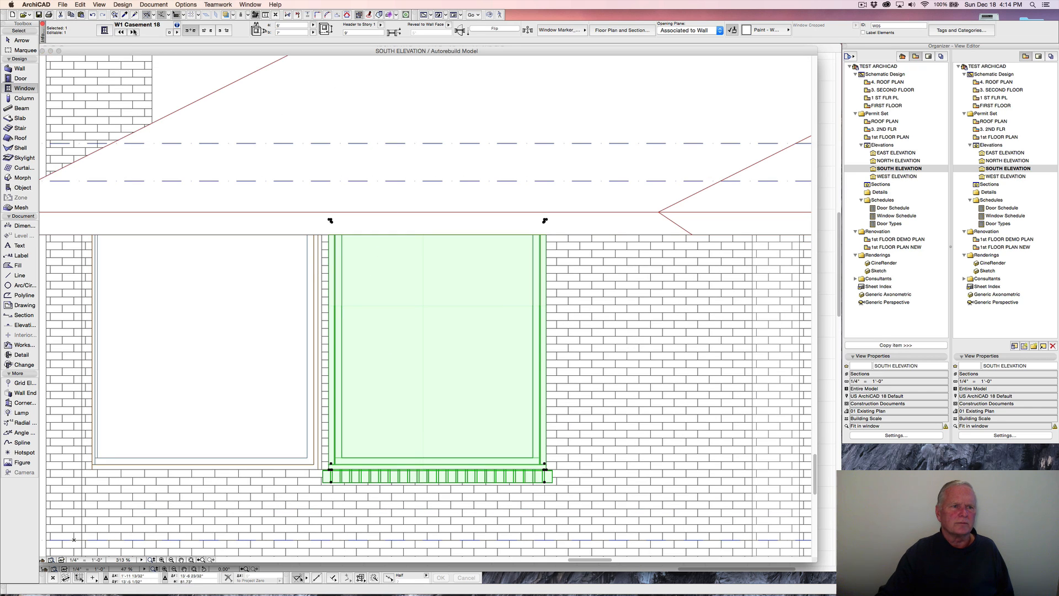
Set the left and right sill overhangs of the eastern large first-floor window to 0" and deselect it.
{"action": "left_click", "coordinate": [105, 30]}
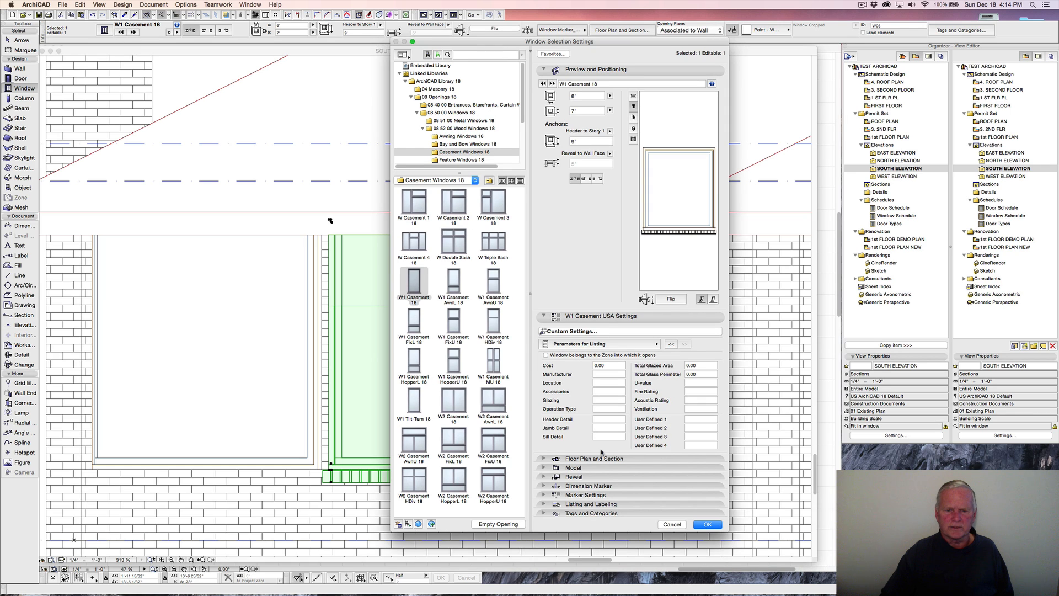
{"action": "left_click", "coordinate": [618, 343]}
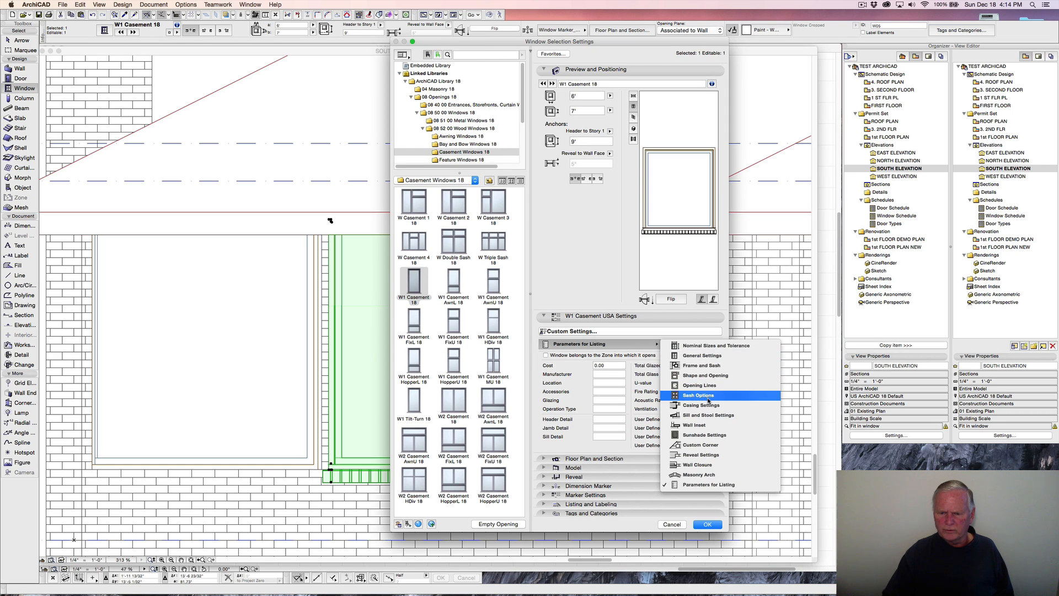
{"action": "left_click", "coordinate": [709, 415]}
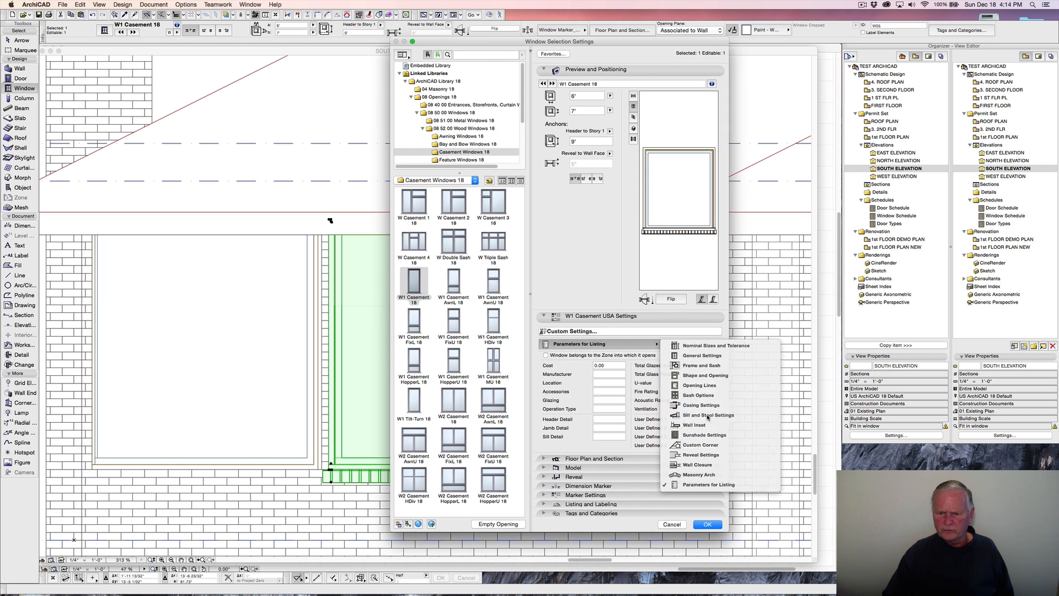
{"action": "left_click", "coordinate": [701, 413]}
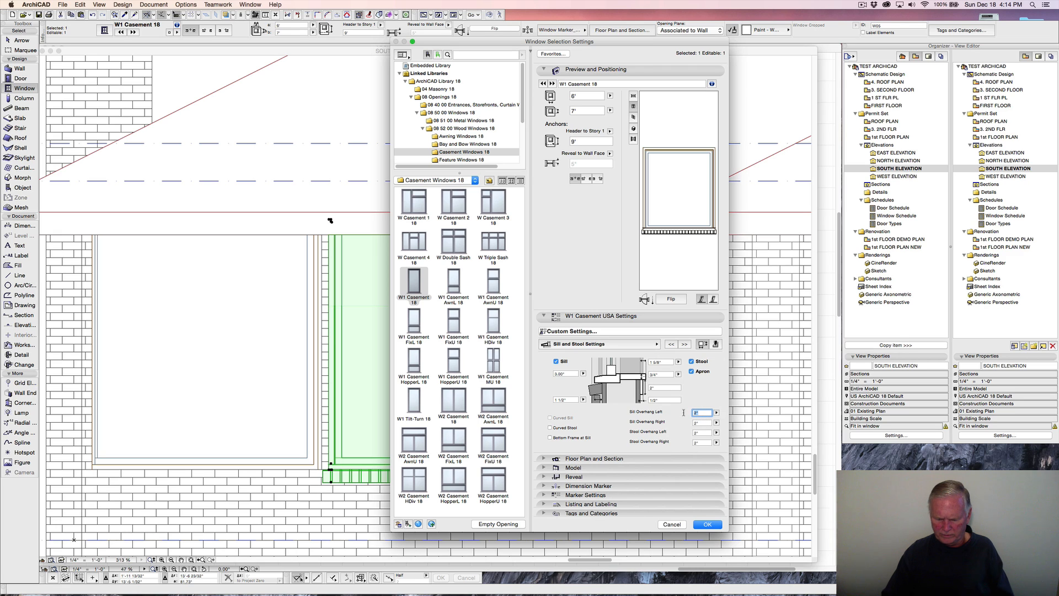
{"action": "type", "text": "0"}
{"action": "left_click", "coordinate": [702, 423]}
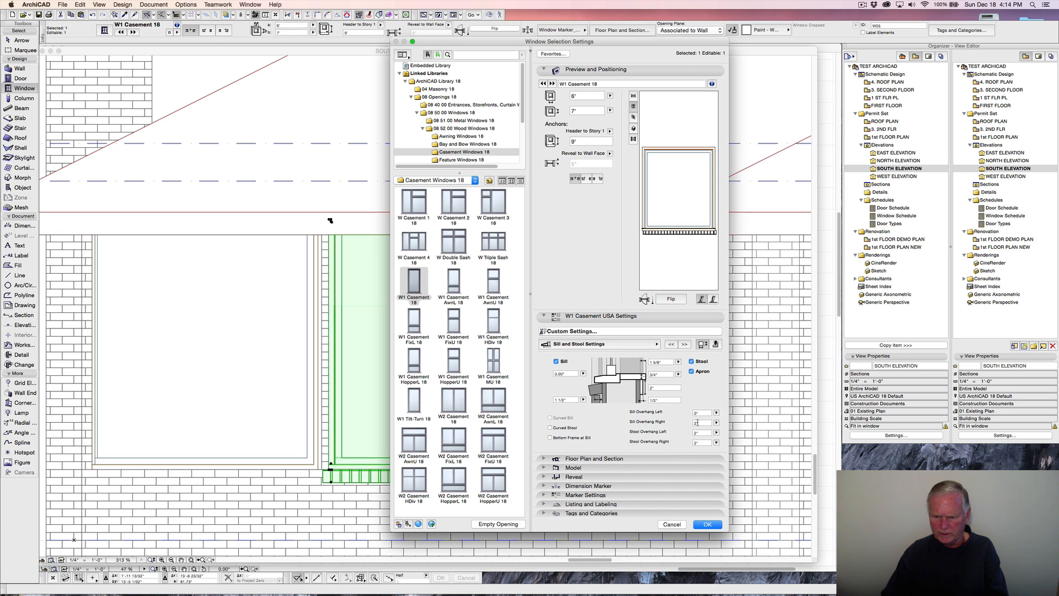
{"action": "left_click", "coordinate": [708, 524]}
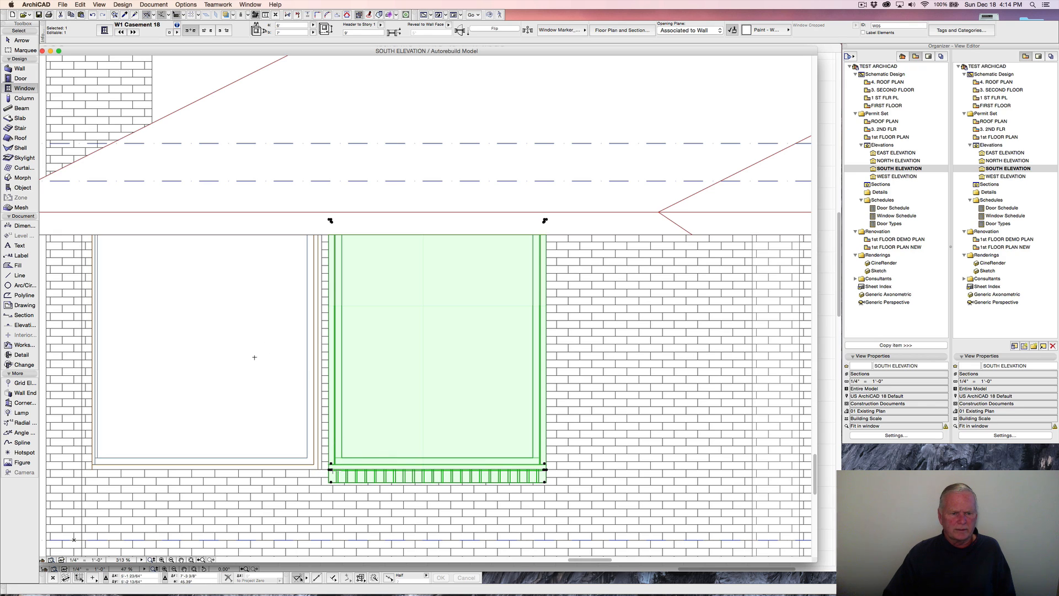
{"action": "key", "text": "Escape"}
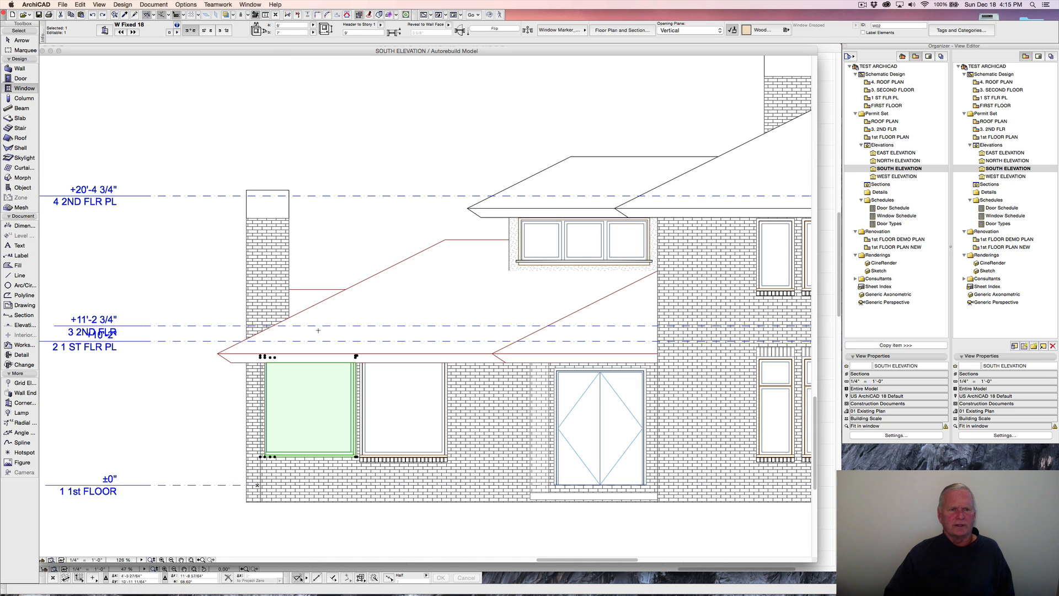
Enable outside and inside casing, sill and stool on the western large first-floor corner window, with Brick Veneer as its wall closure.
{"action": "left_click", "coordinate": [104, 30]}
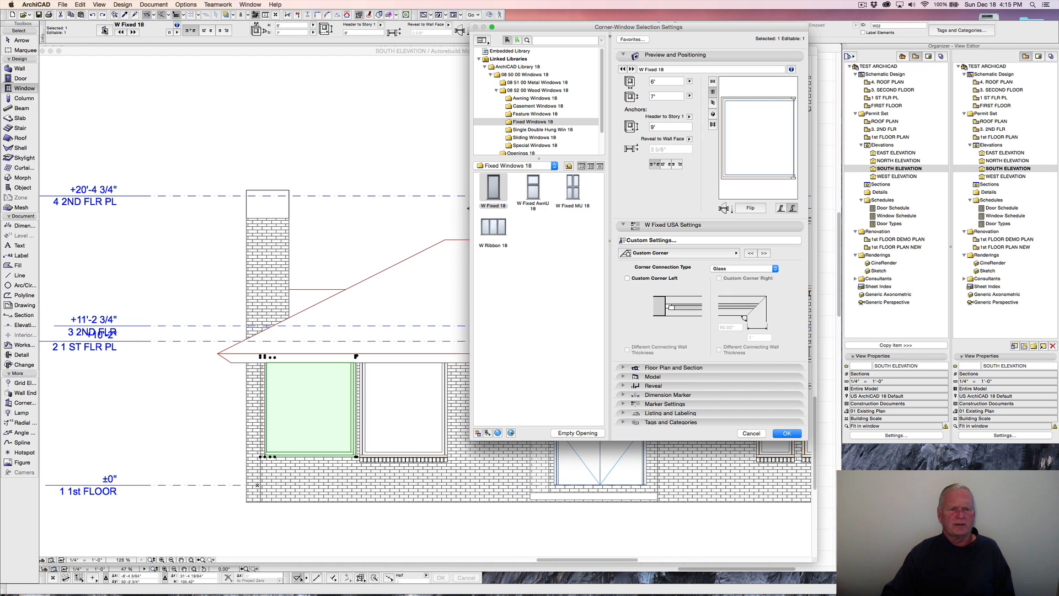
{"action": "left_click", "coordinate": [736, 254]}
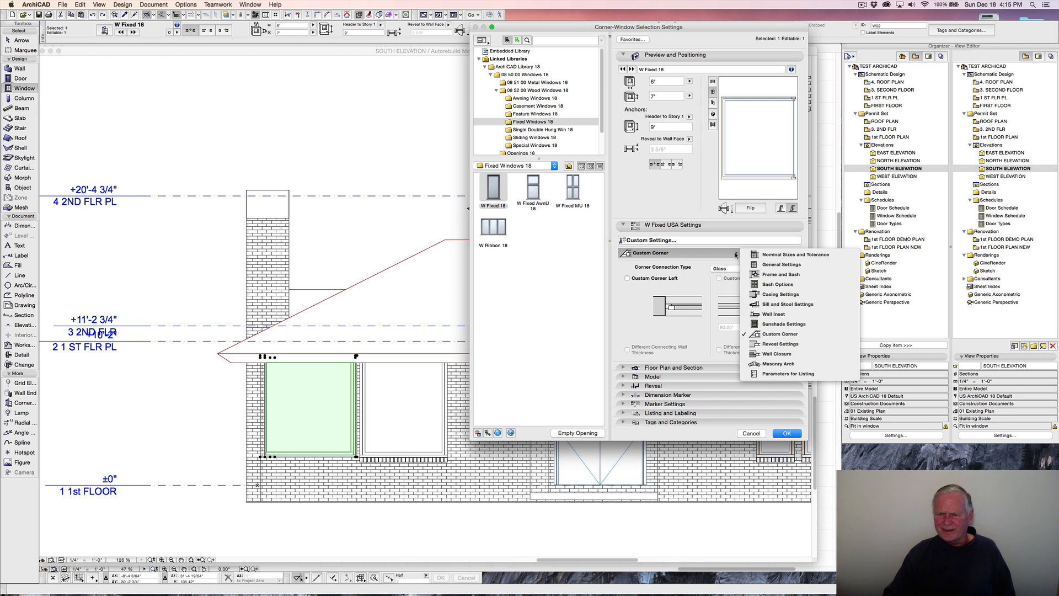
{"action": "left_click", "coordinate": [775, 265]}
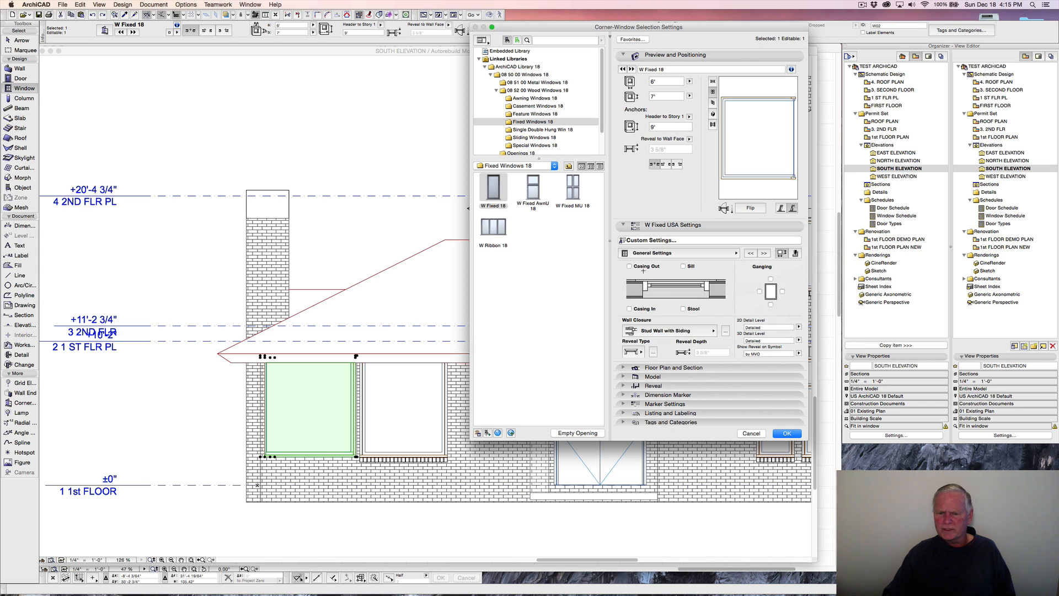
{"action": "left_click", "coordinate": [629, 266]}
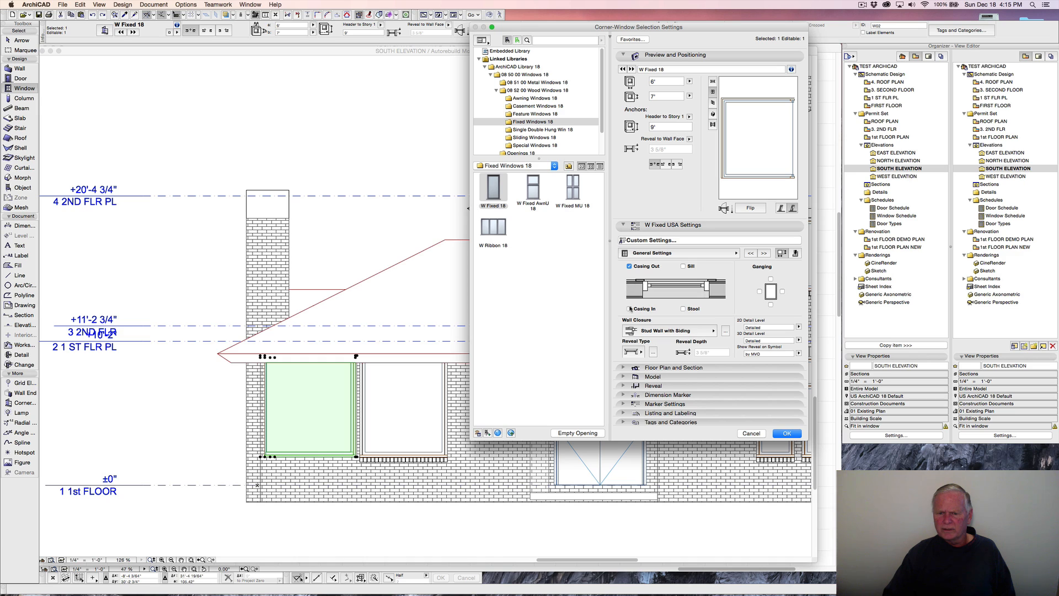
{"action": "left_click", "coordinate": [629, 309]}
{"action": "left_click", "coordinate": [683, 266]}
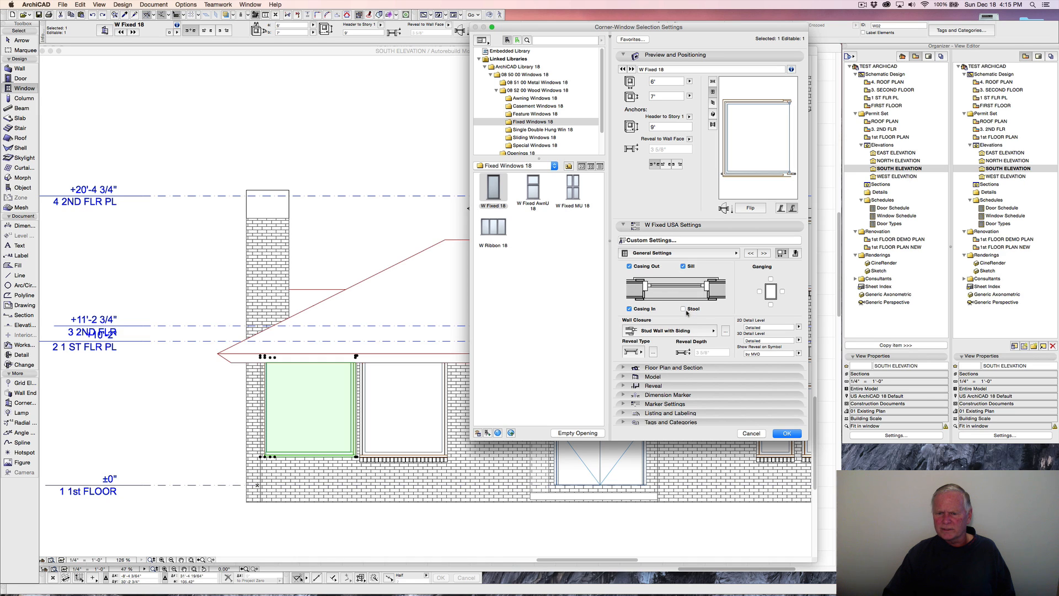
{"action": "left_click", "coordinate": [683, 309]}
{"action": "left_click", "coordinate": [696, 331]}
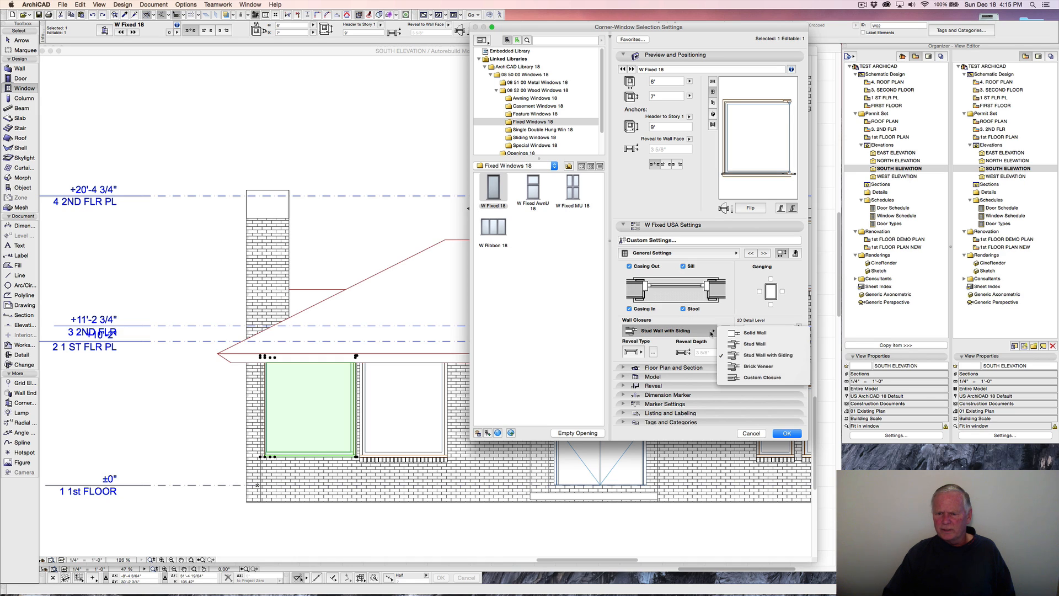
{"action": "left_click", "coordinate": [758, 367]}
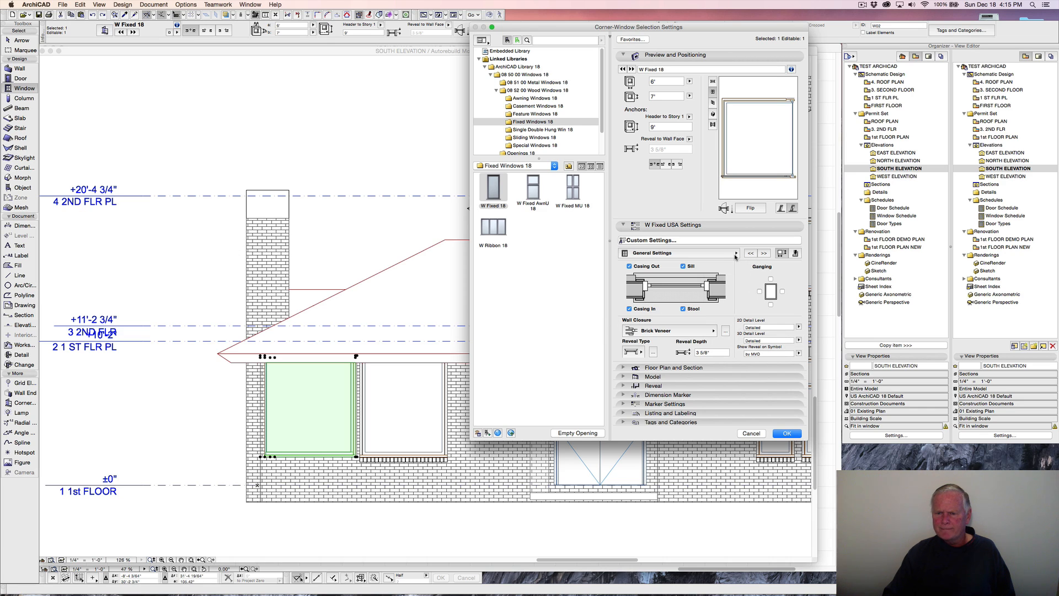
Set the corner window's lowest sash dimension in the frame section to 1/2" and its sash setback to 0".
{"action": "left_click", "coordinate": [764, 253]}
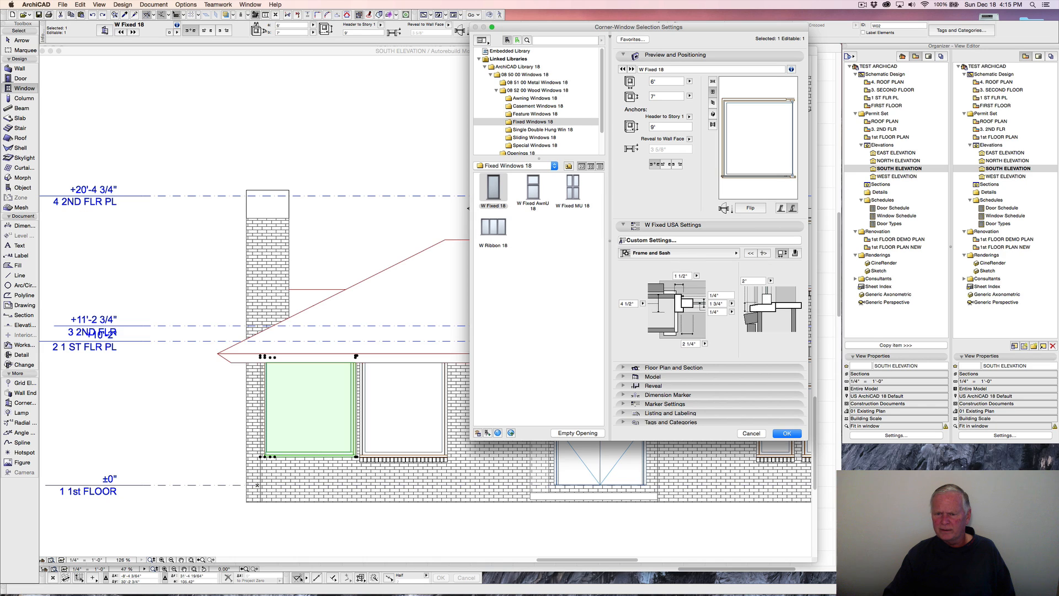
{"action": "left_click", "coordinate": [716, 312]}
{"action": "type", "text": "1/2"}
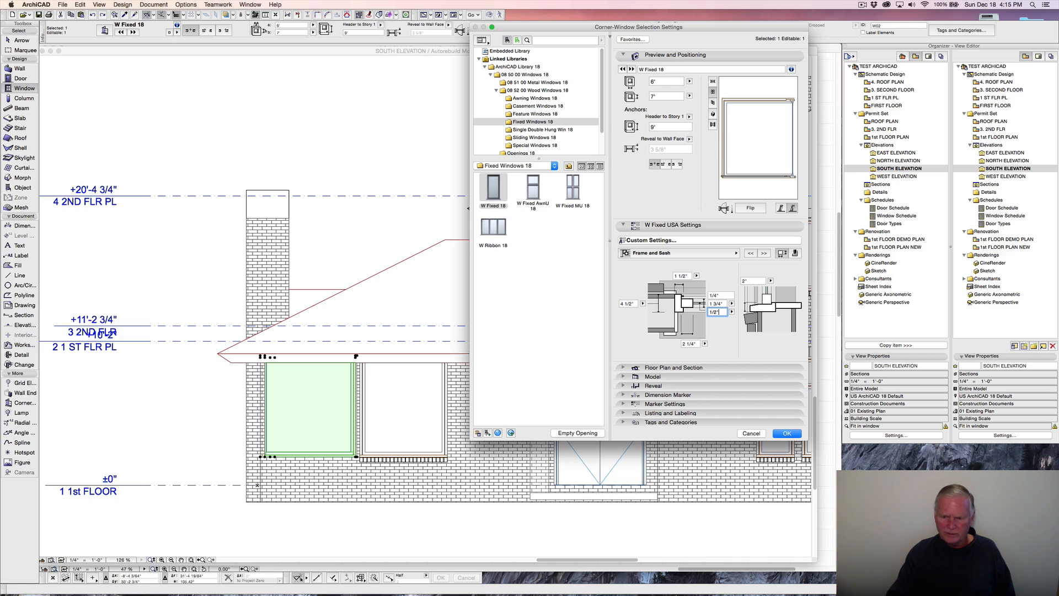
{"action": "key", "text": "Tab"}
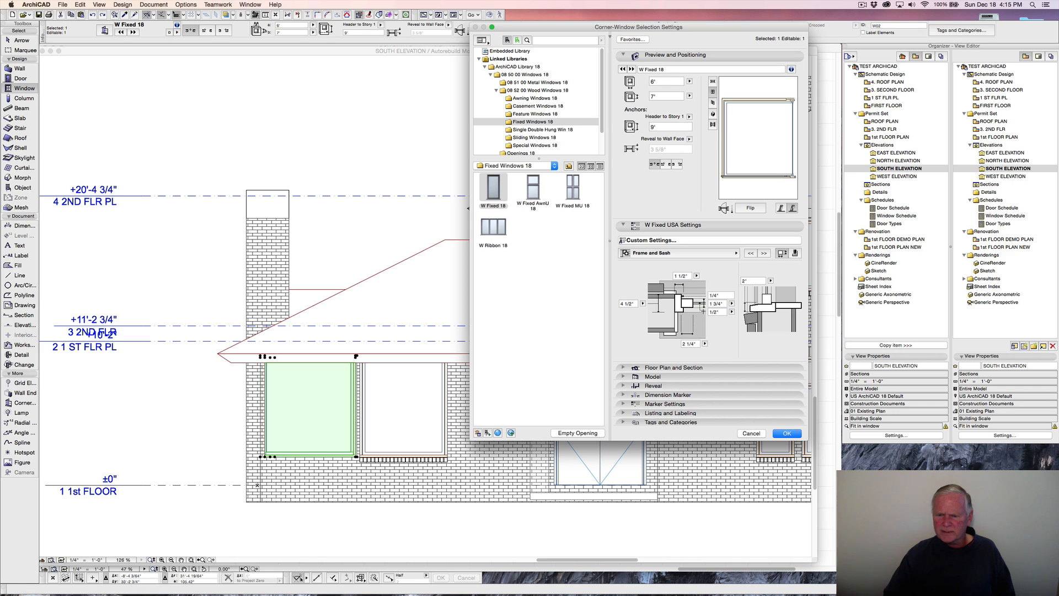
{"action": "left_click", "coordinate": [763, 253]}
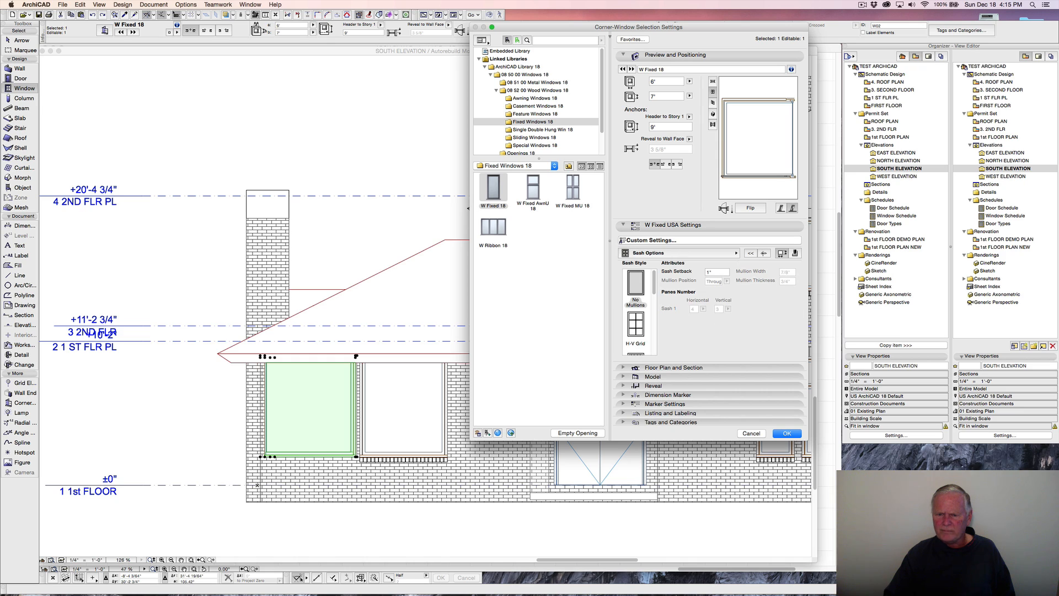
{"action": "double_click", "coordinate": [718, 272]}
{"action": "type", "text": "0"}
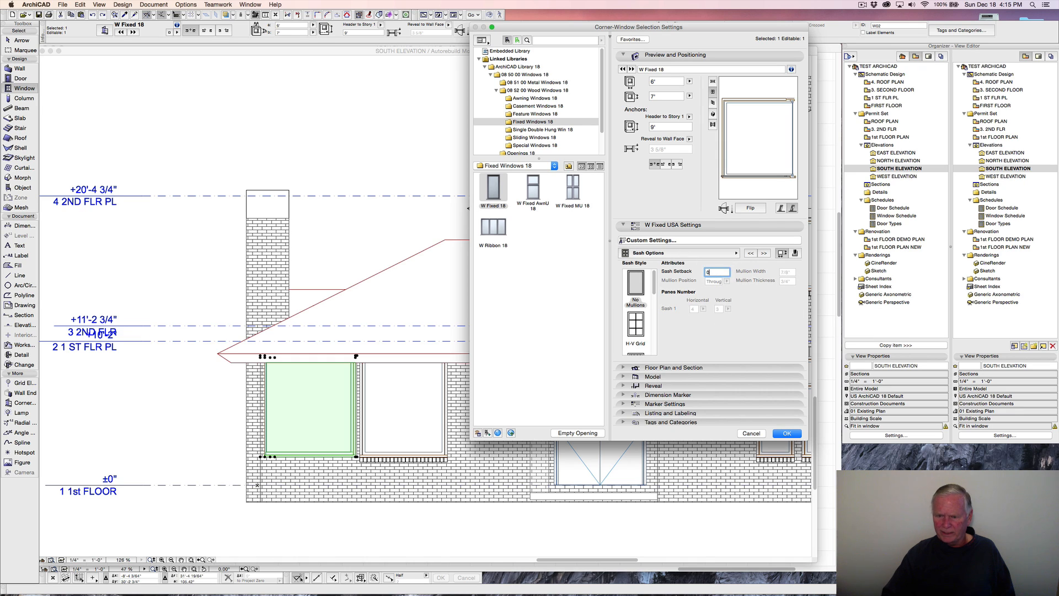
Set the inside casing's offset from the frame edge to 1/4" in the corner window's casing settings.
{"action": "left_click", "coordinate": [765, 253]}
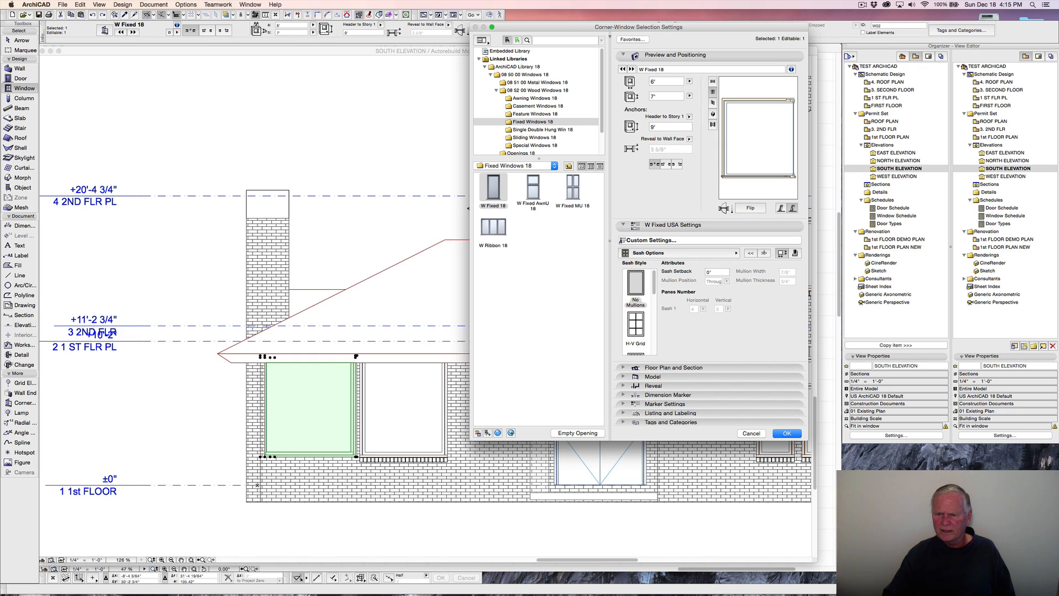
{"action": "left_click", "coordinate": [764, 253]}
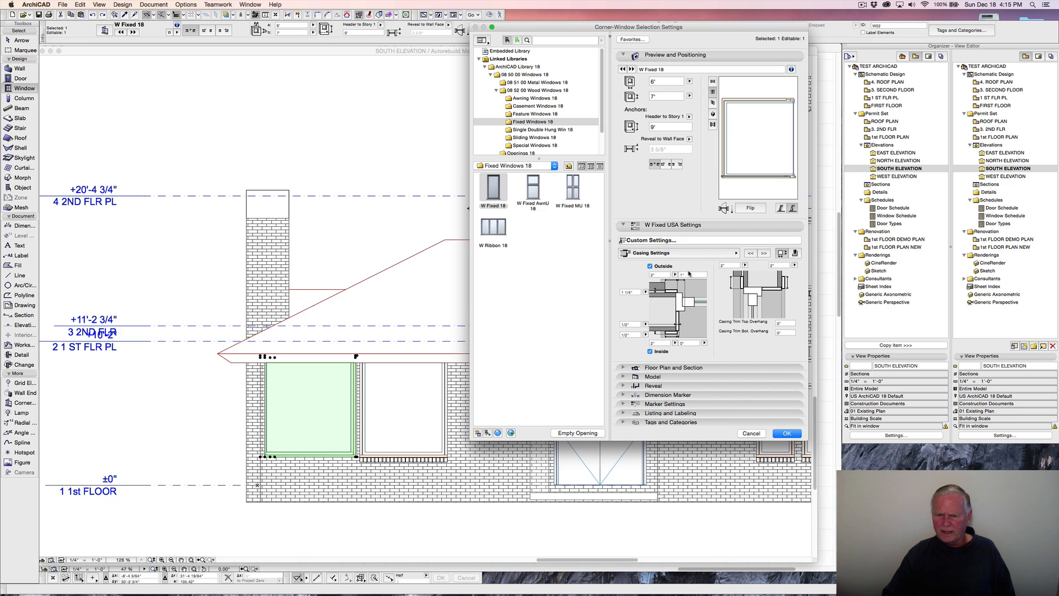
{"action": "left_click", "coordinate": [685, 344]}
{"action": "type", "text": "1"}
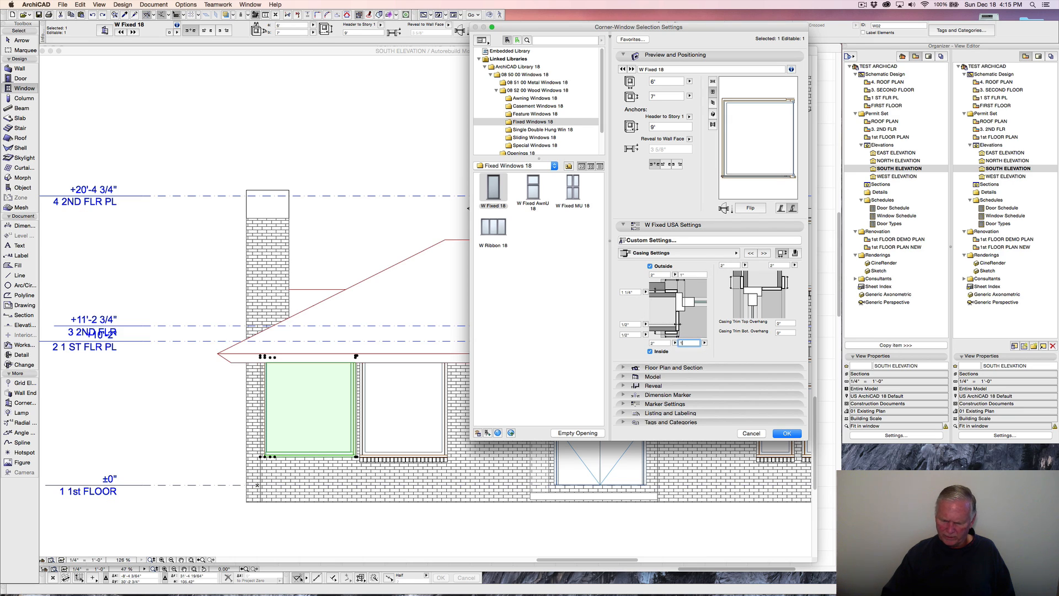
{"action": "type", "text": "/4\""}
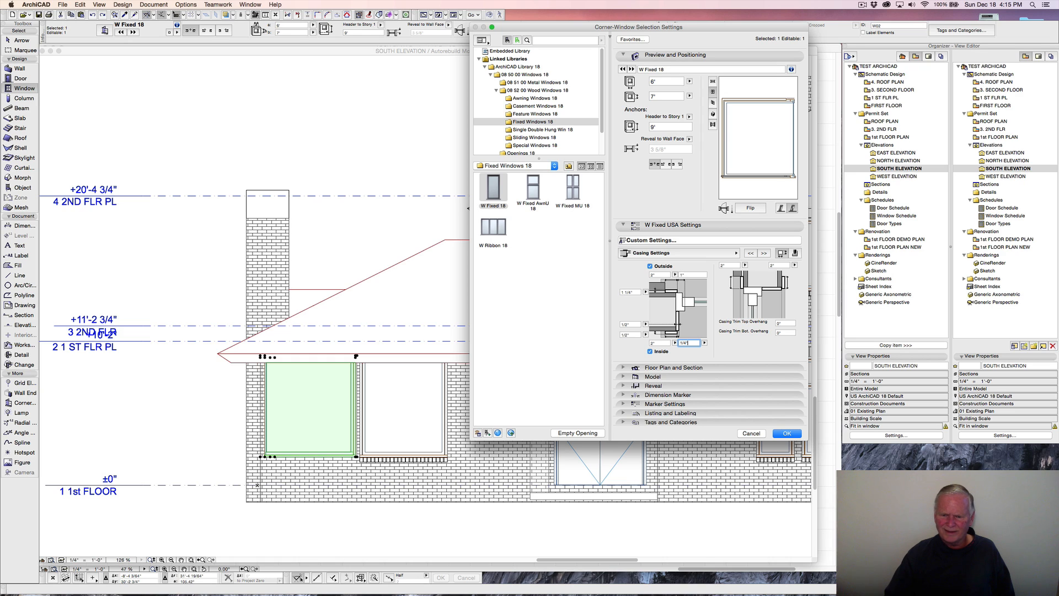
{"action": "left_click", "coordinate": [650, 315]}
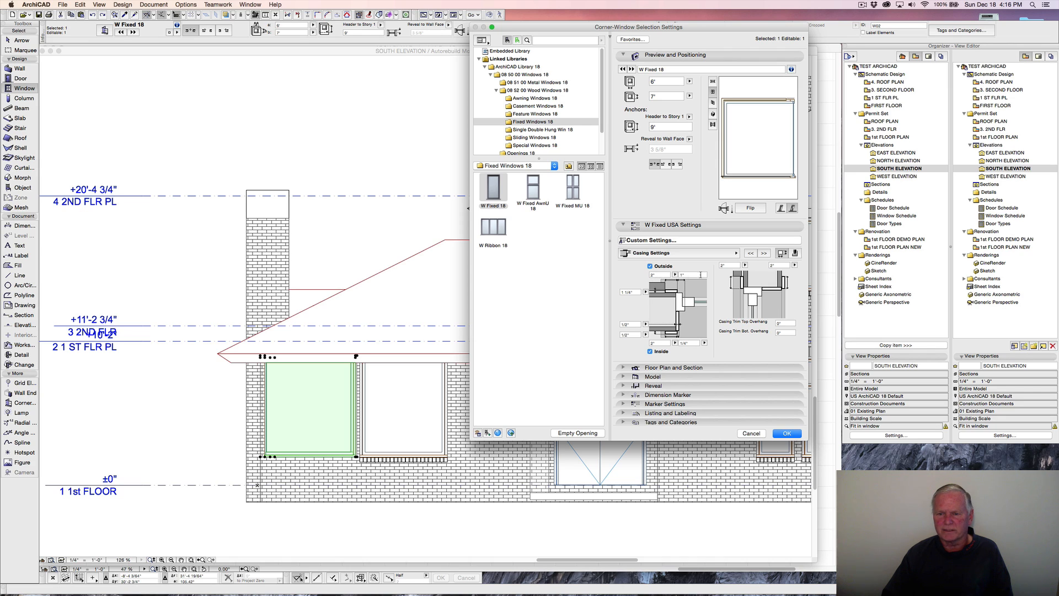
Enable the apron on the corner window and set its left and right sill overhangs to 0".
{"action": "left_click", "coordinate": [764, 254]}
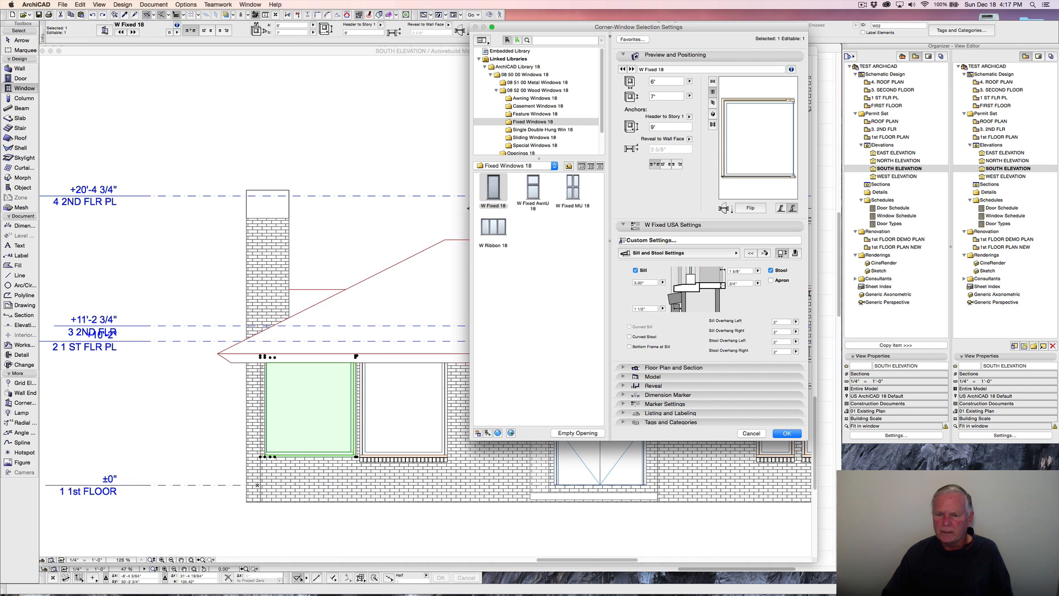
{"action": "left_click", "coordinate": [771, 280]}
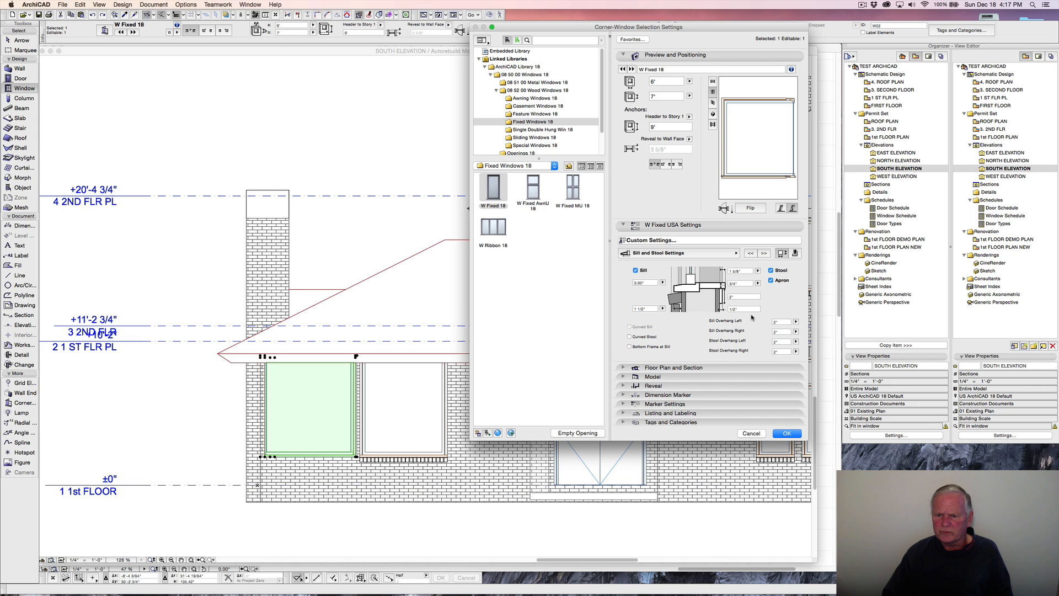
{"action": "left_click", "coordinate": [780, 322]}
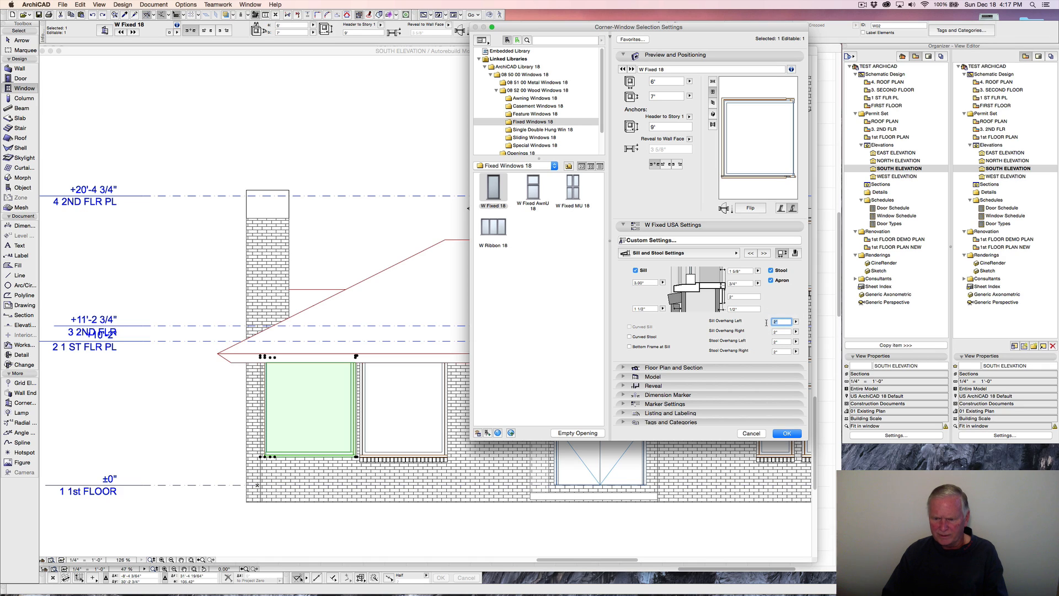
{"action": "type", "text": "0"}
{"action": "left_click", "coordinate": [779, 331]}
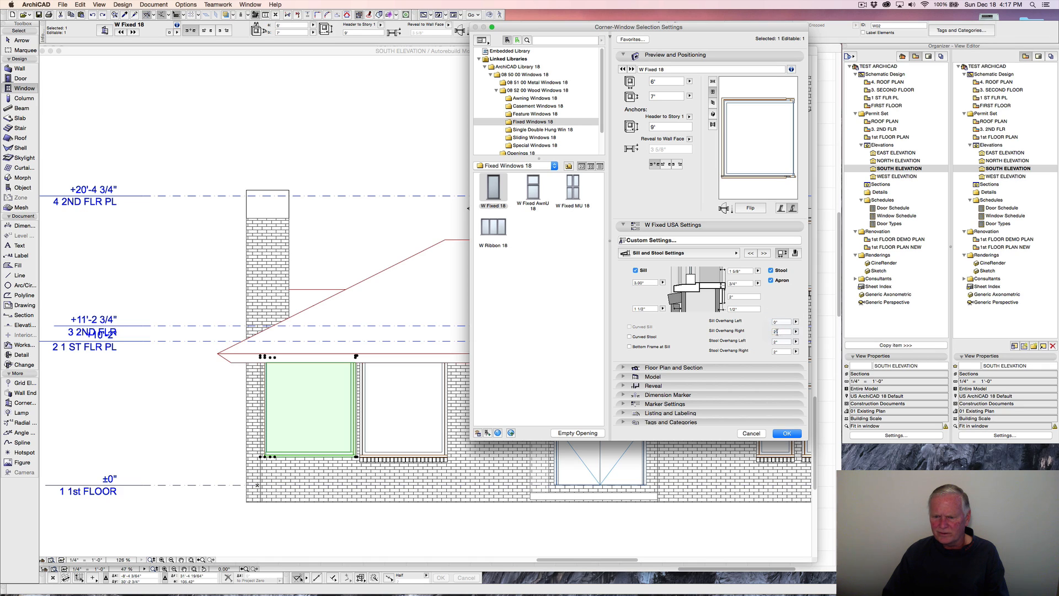
{"action": "type", "text": "0"}
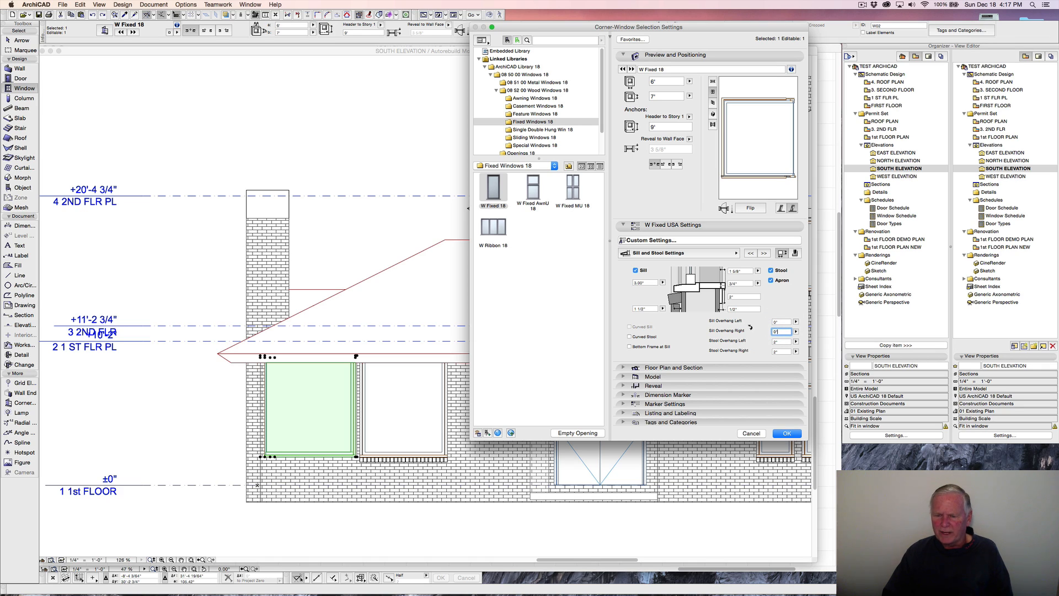
{"action": "left_click", "coordinate": [750, 328]}
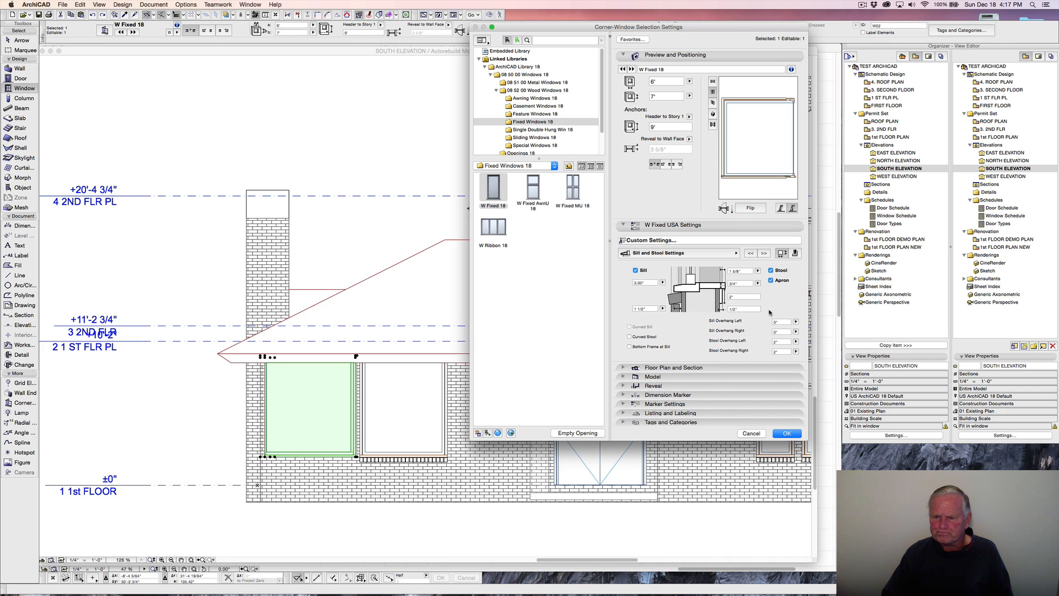
Define the corner window's Brick Veneer reveal depth by wall skin number in Wall Closure, using 2 skins.
{"action": "left_click", "coordinate": [763, 253]}
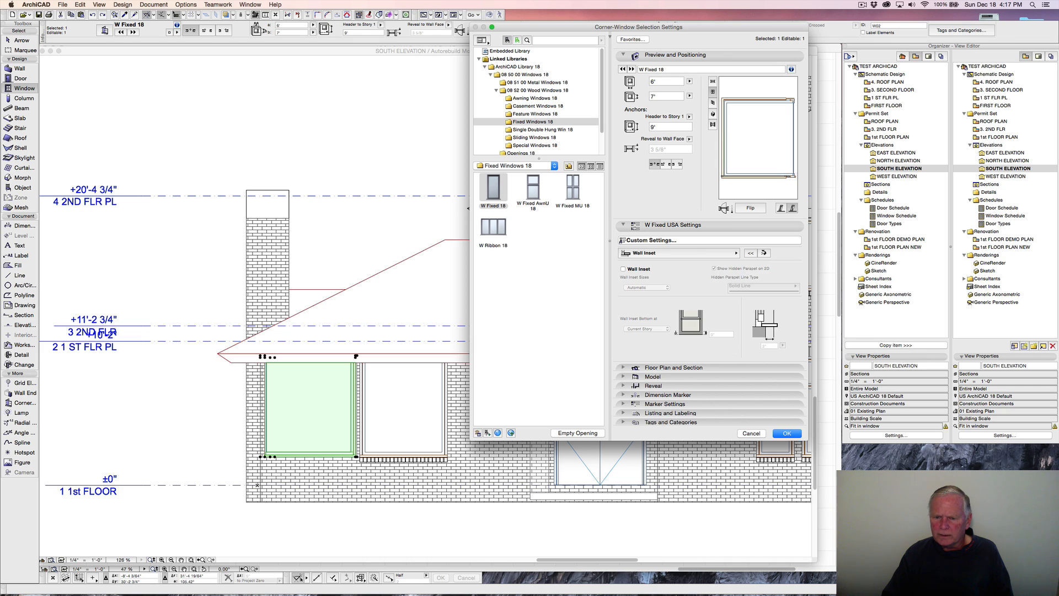
{"action": "left_click", "coordinate": [765, 252]}
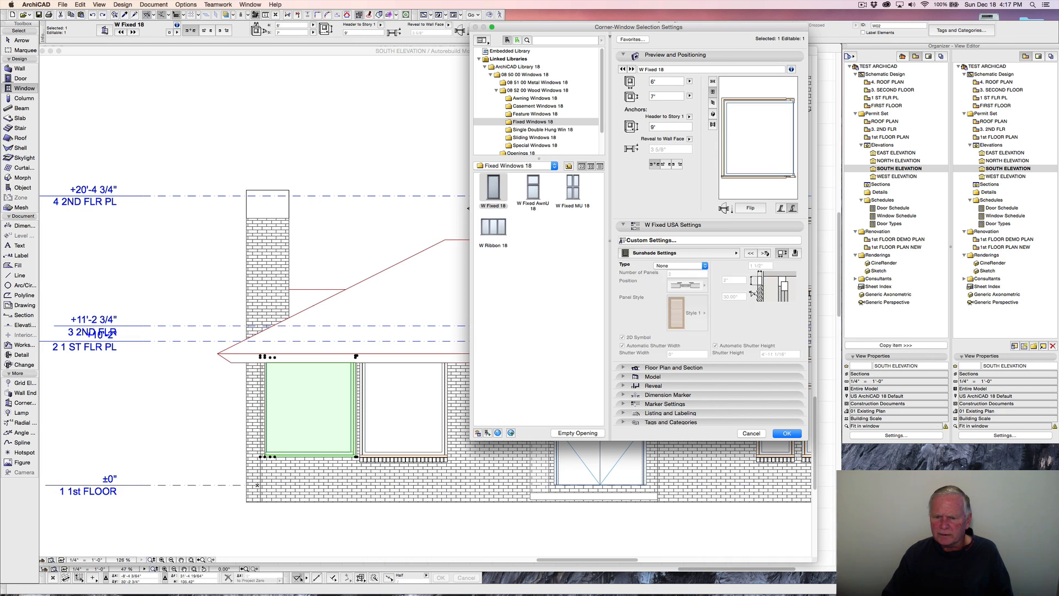
{"action": "left_click", "coordinate": [764, 253]}
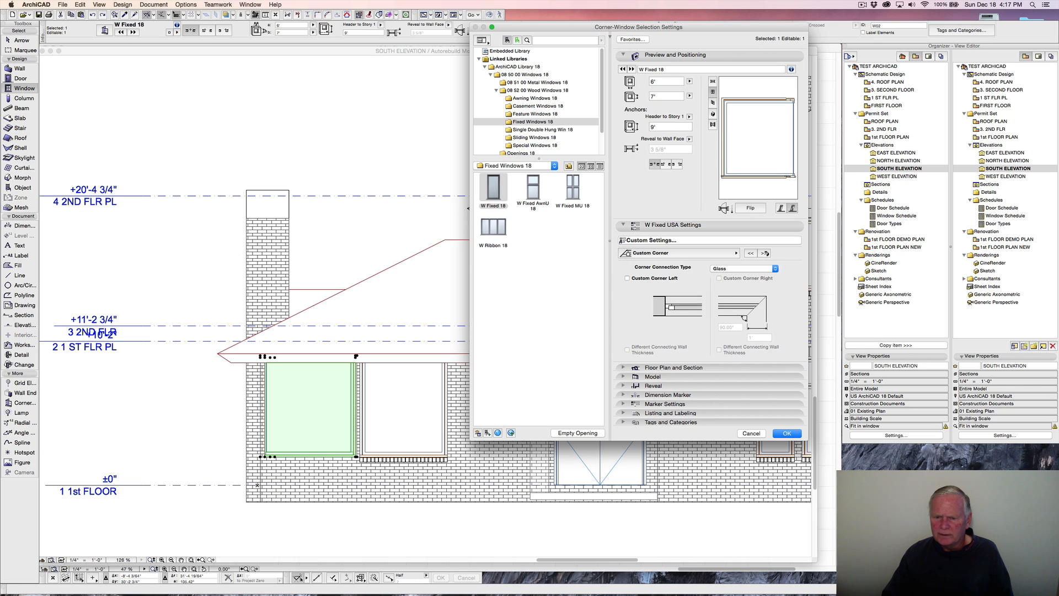
{"action": "left_click", "coordinate": [764, 253]}
{"action": "left_click", "coordinate": [764, 253]}
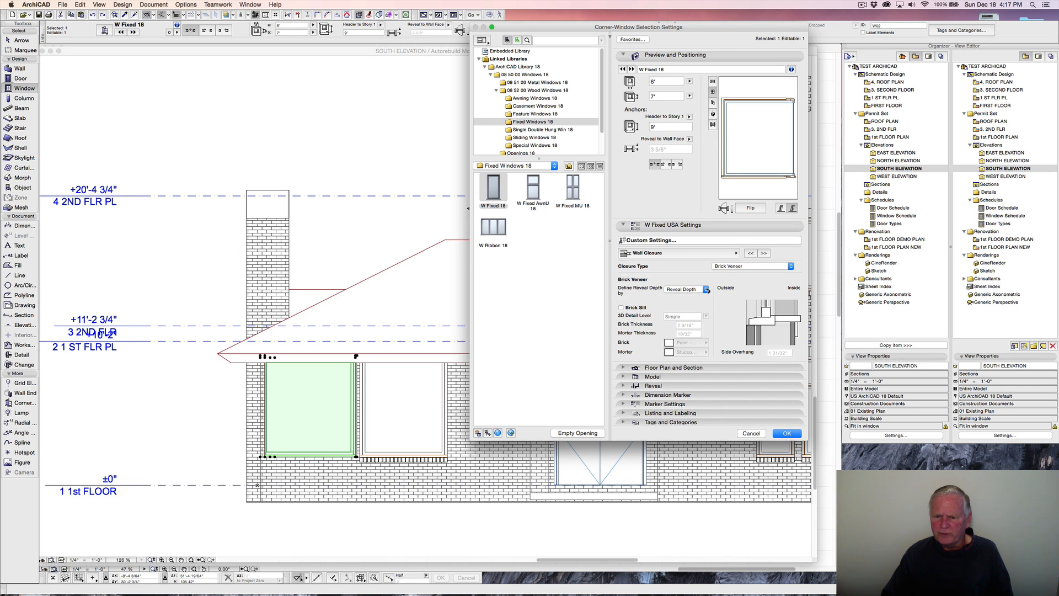
{"action": "left_click", "coordinate": [706, 289]}
{"action": "left_click", "coordinate": [689, 281]}
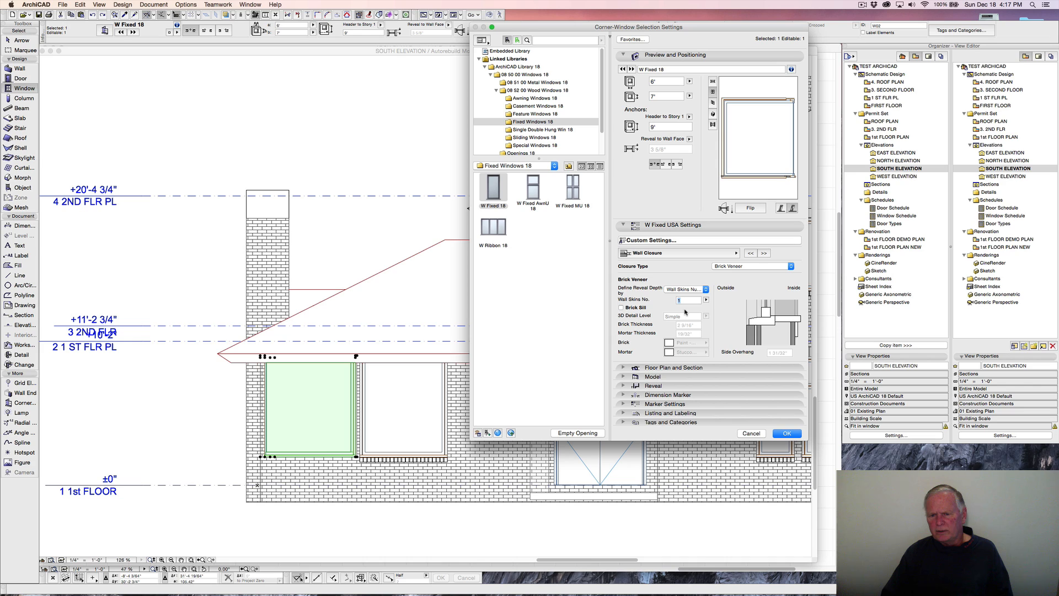
{"action": "left_click", "coordinate": [706, 300]}
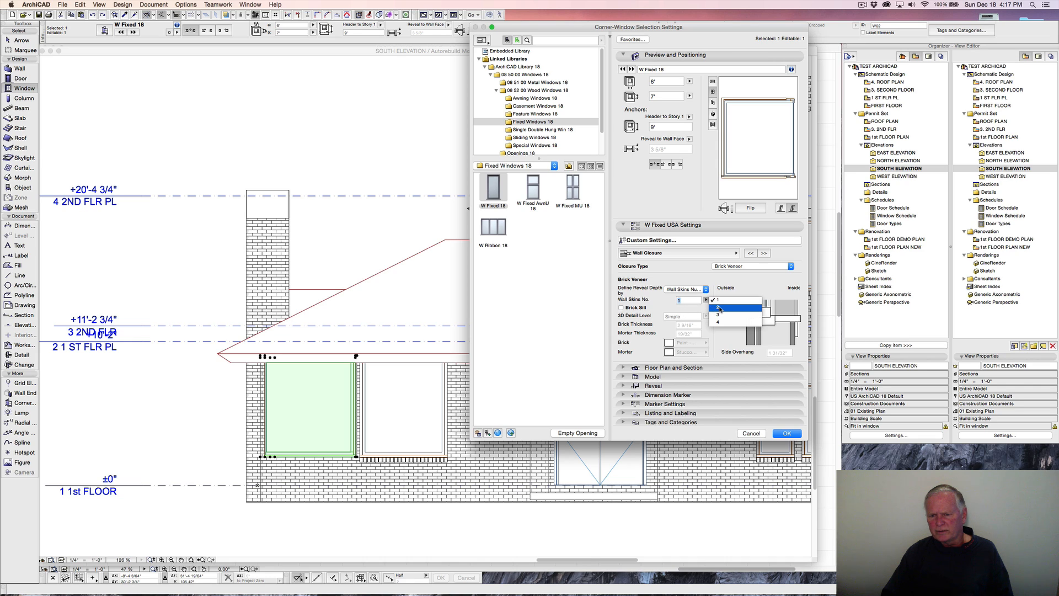
{"action": "left_click", "coordinate": [719, 308]}
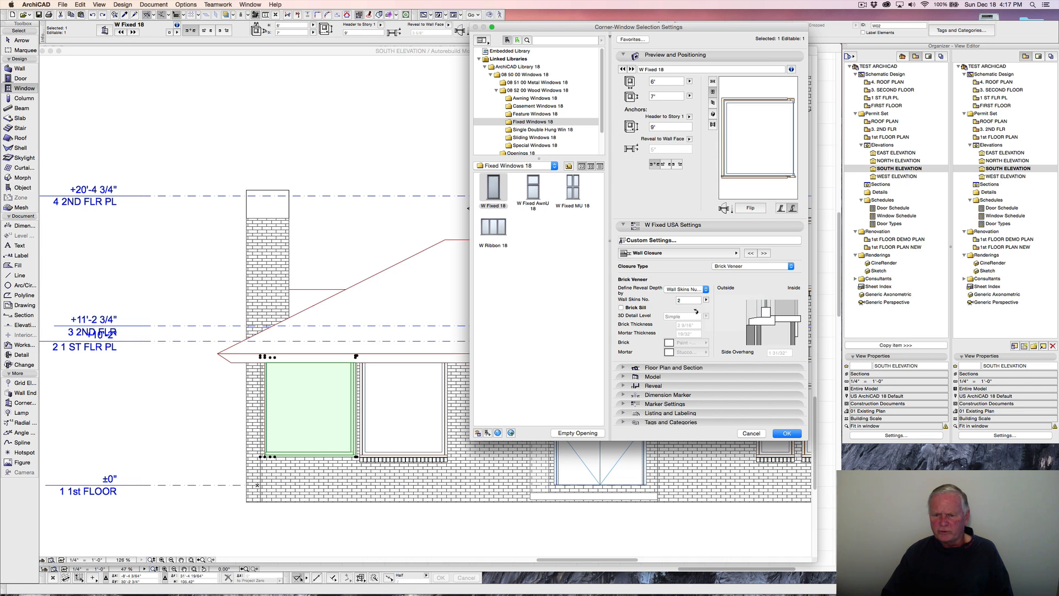
Enable a detailed brick sill on the corner window with 2 5/8" brick thickness and 1/2" mortar thickness.
{"action": "left_click", "coordinate": [621, 308]}
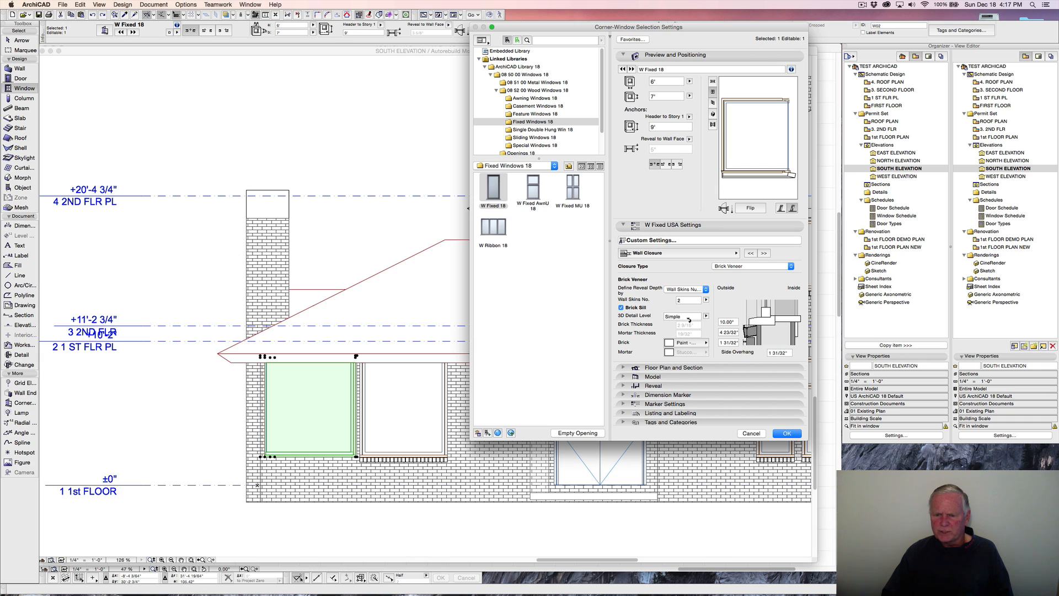
{"action": "left_click", "coordinate": [706, 317]}
{"action": "left_click", "coordinate": [716, 325]}
{"action": "left_click_drag", "start_coordinate": [696, 326], "coordinate": [671, 325]}
{"action": "type", "text": "2"}
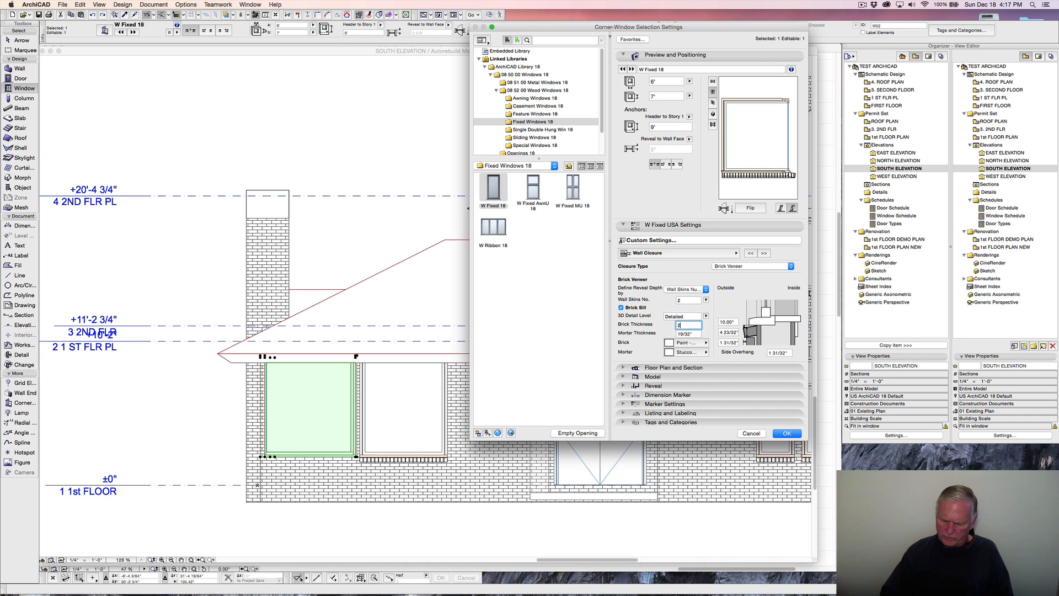
{"action": "type", "text": ".625"}
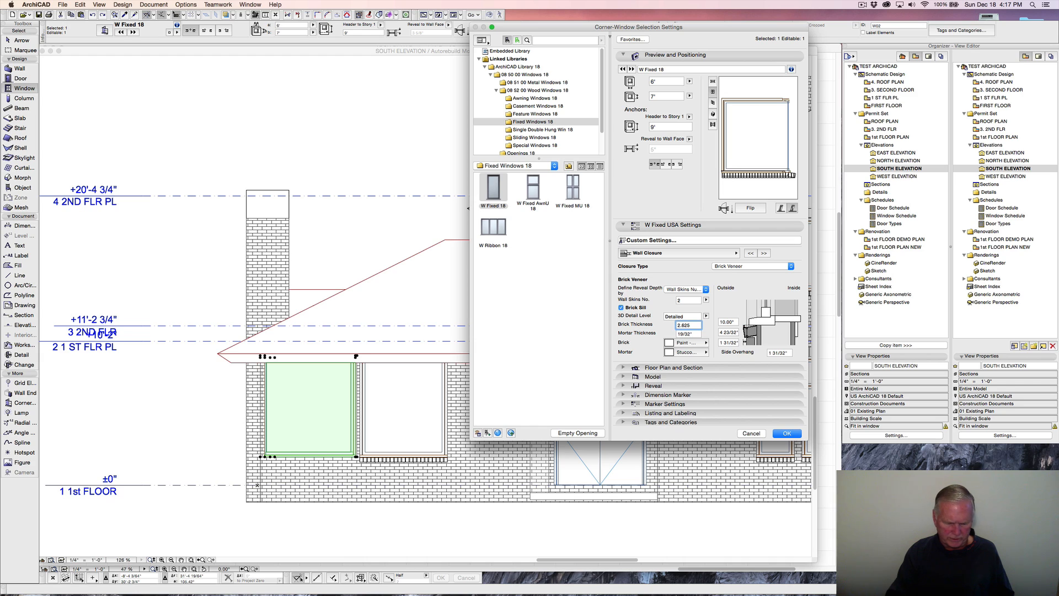
{"action": "left_click", "coordinate": [664, 332]}
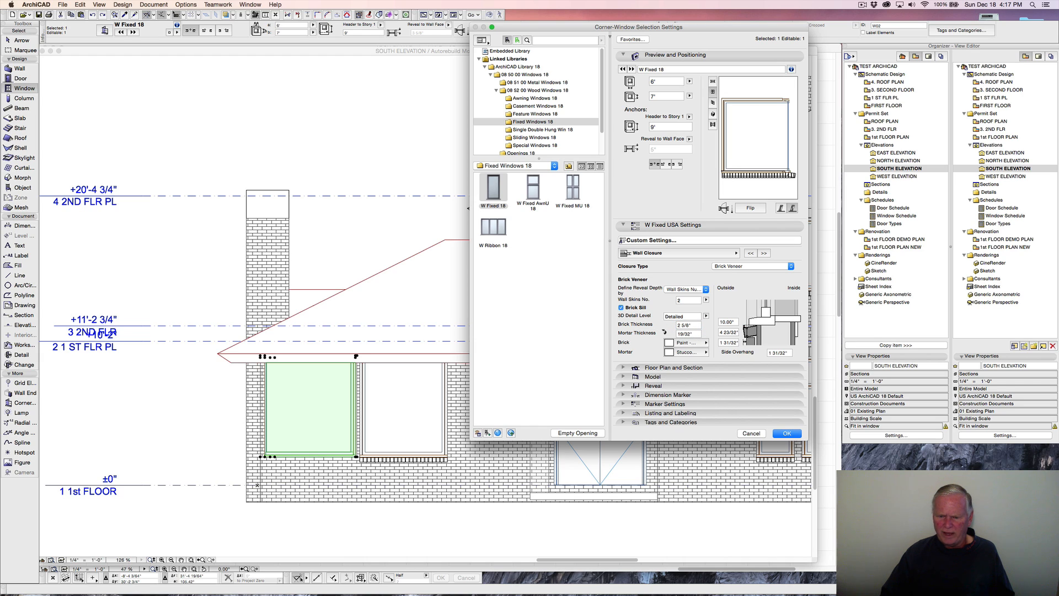
{"action": "left_click_drag", "start_coordinate": [694, 336], "coordinate": [664, 333]}
{"action": "type", "text": "1/"}
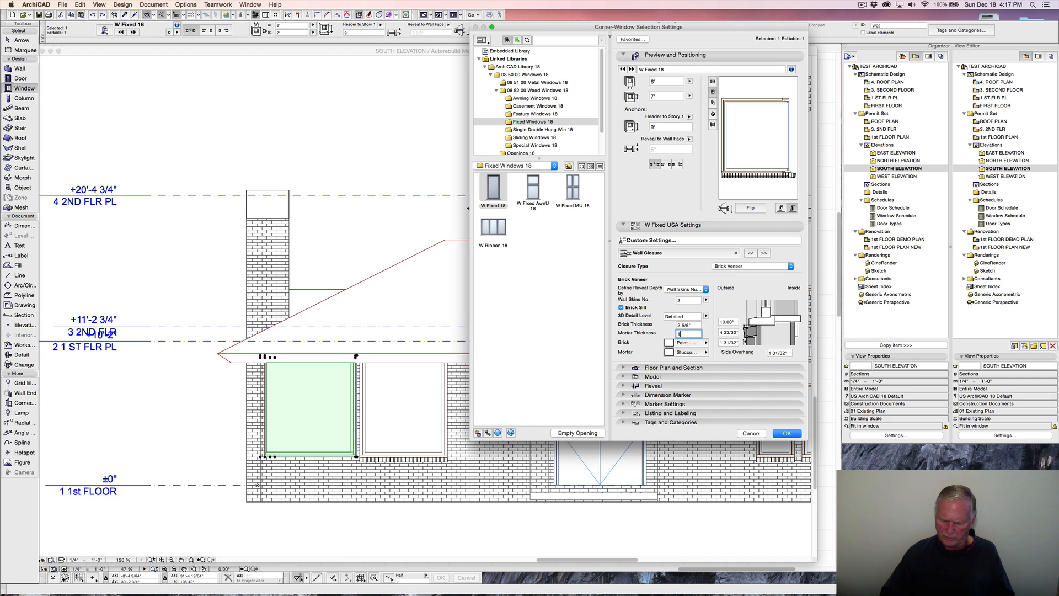
{"action": "type", "text": "2\""}
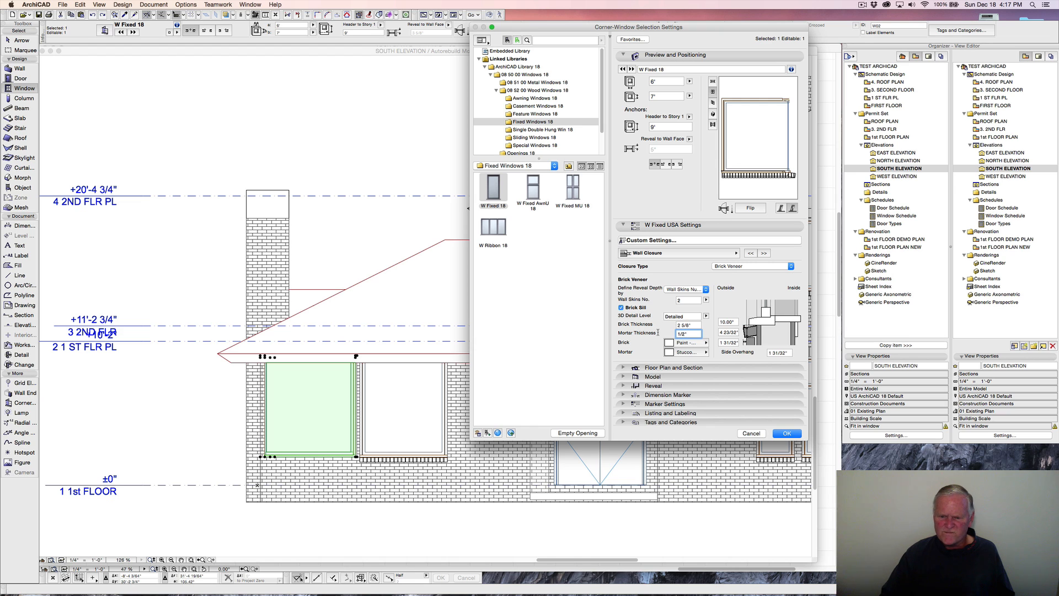
Assign Brick - Stack Bond as the sill's brick surface and Paint - Gray Light as its mortar surface.
{"action": "left_click", "coordinate": [690, 342]}
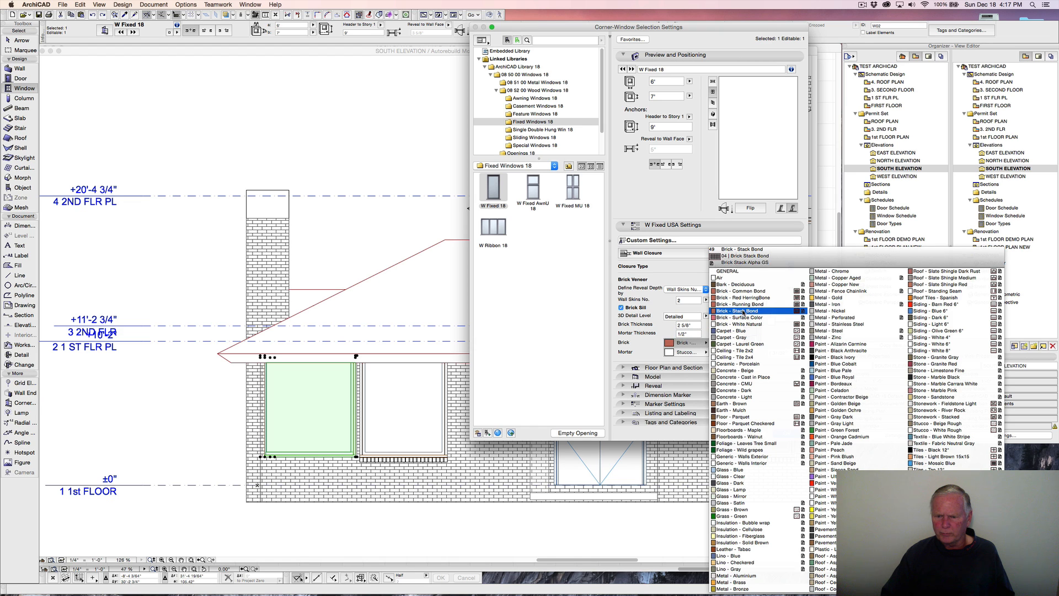
{"action": "left_click", "coordinate": [744, 311]}
{"action": "left_click", "coordinate": [698, 354]}
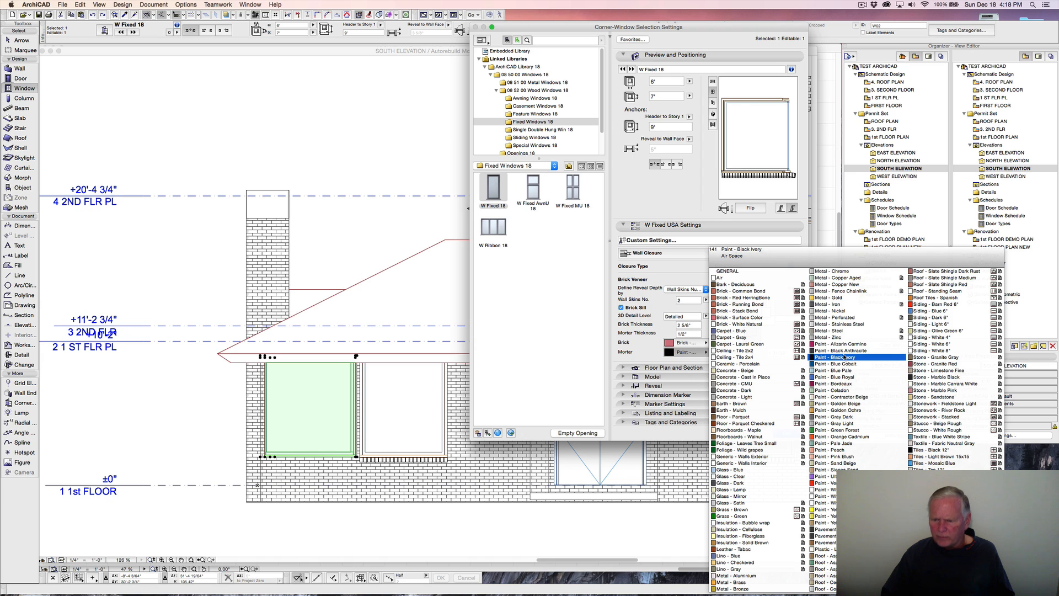
{"action": "left_click", "coordinate": [838, 423]}
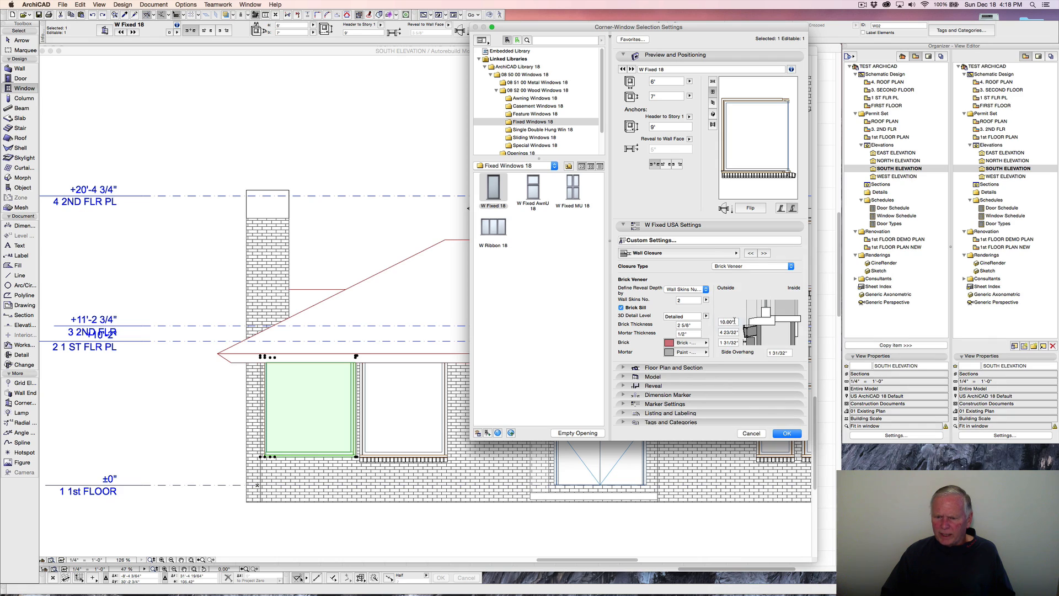
Set the brick sill's angle to 3°, the two dimensions below it to 4" and 2", and its side overhang to 2".
{"action": "left_click", "coordinate": [735, 321]}
{"action": "type", "text": "3"}
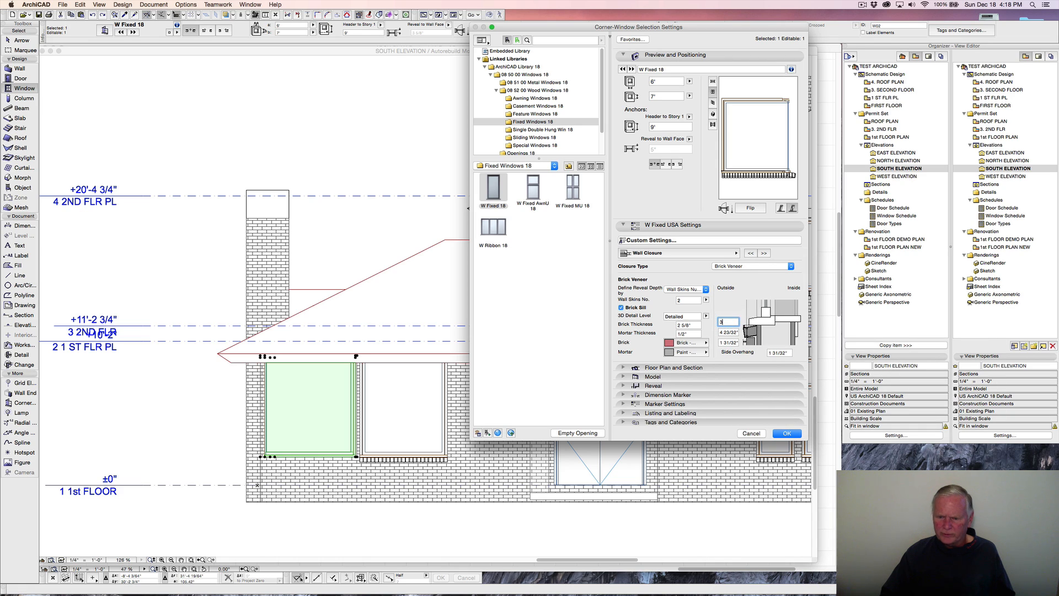
{"action": "key", "text": "Tab"}
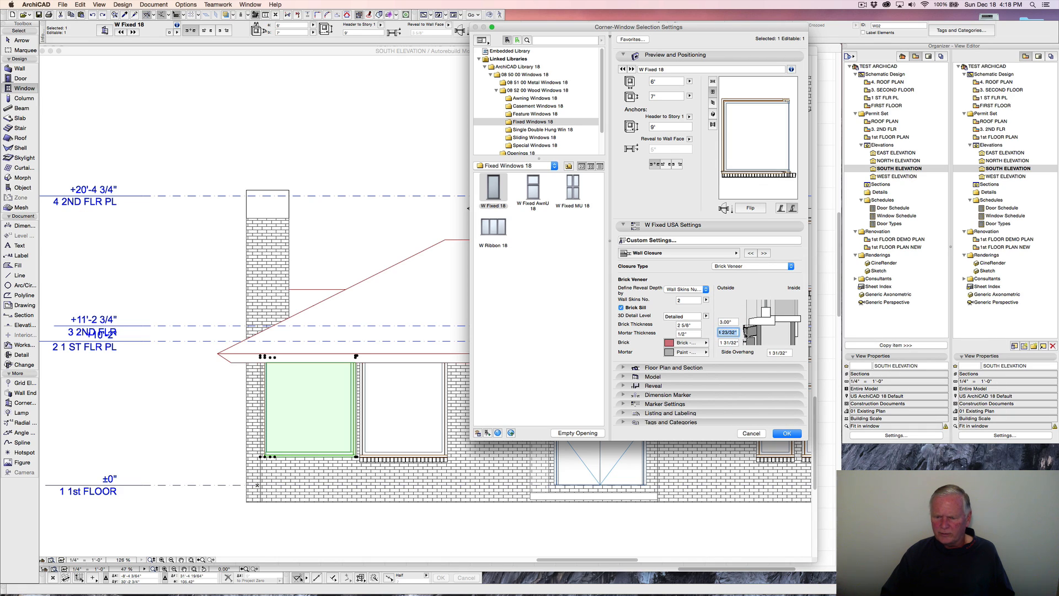
{"action": "type", "text": "4\""}
{"action": "left_click_drag", "start_coordinate": [719, 342], "coordinate": [747, 343]}
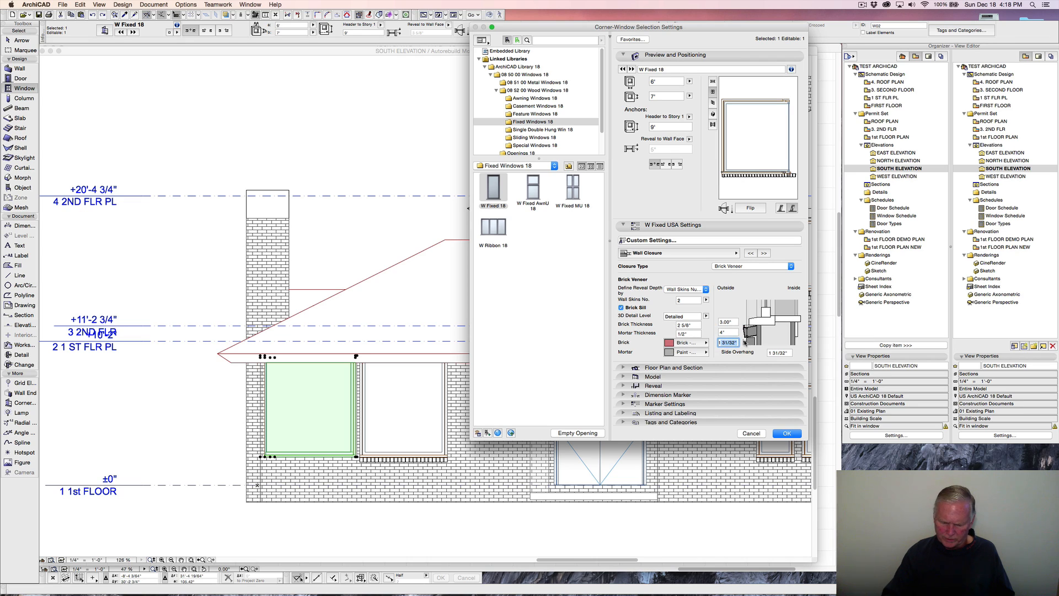
{"action": "type", "text": "1/"}
{"action": "type", "text": "2\""}
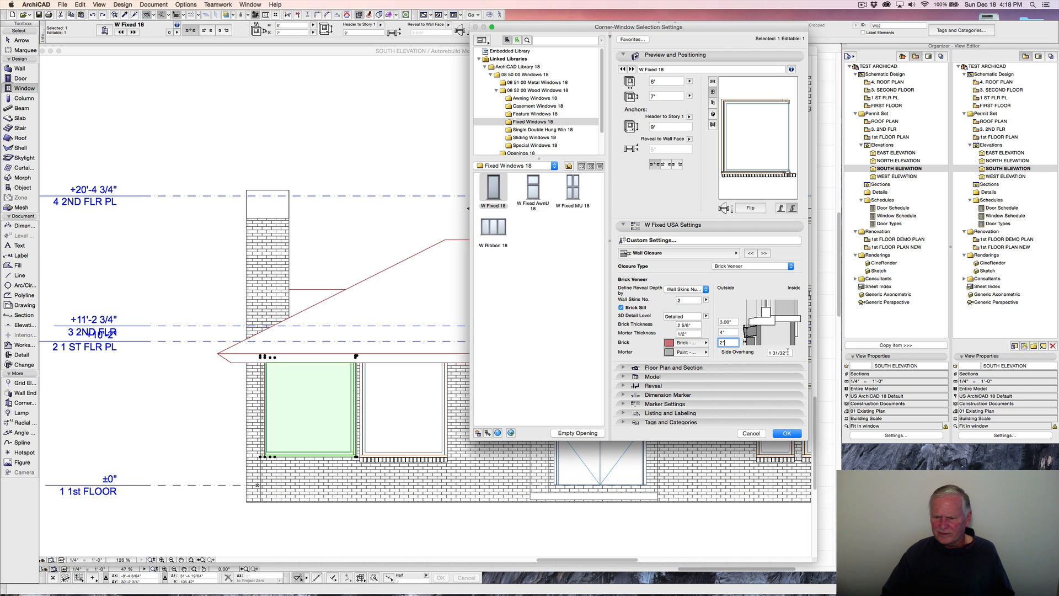
{"action": "left_click_drag", "start_coordinate": [788, 352], "coordinate": [759, 352]}
{"action": "type", "text": "2\""}
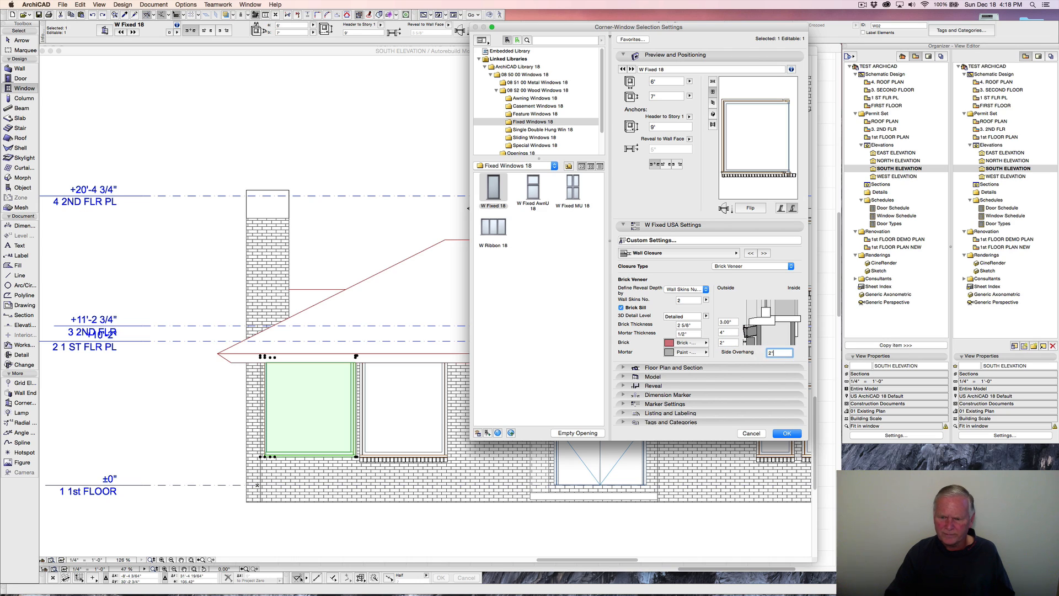
{"action": "left_click", "coordinate": [745, 428]}
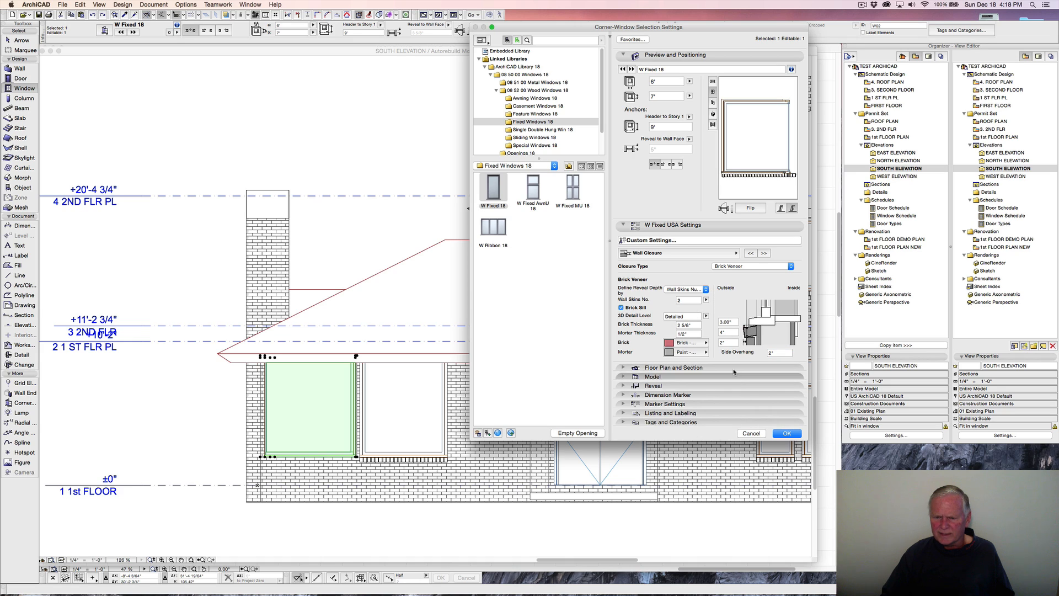
Add a Masonry Straight Arch of type Brick Arch to the corner window.
{"action": "left_click", "coordinate": [765, 253]}
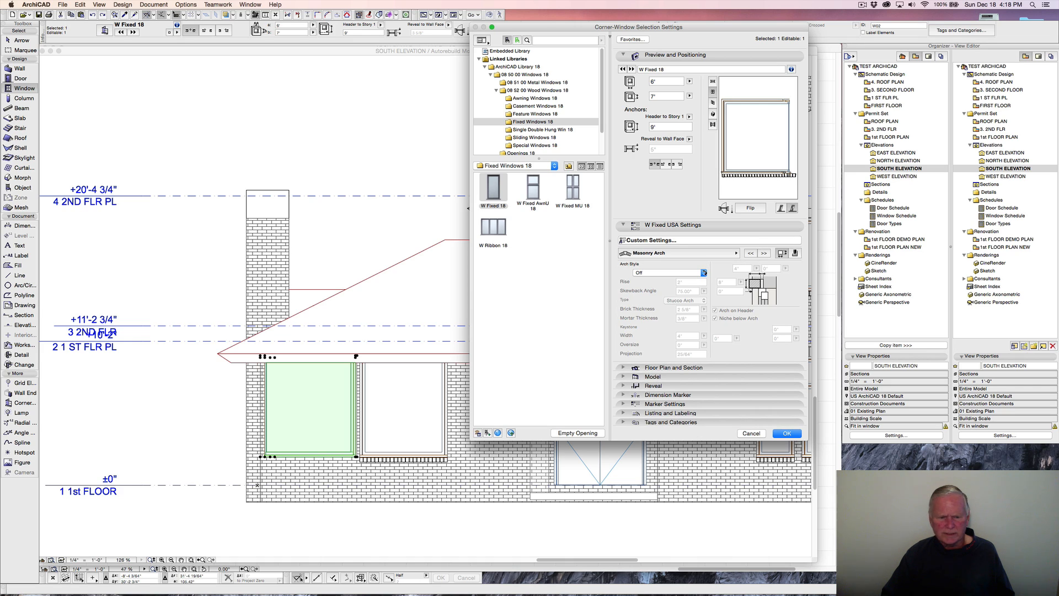
{"action": "left_click", "coordinate": [704, 272]}
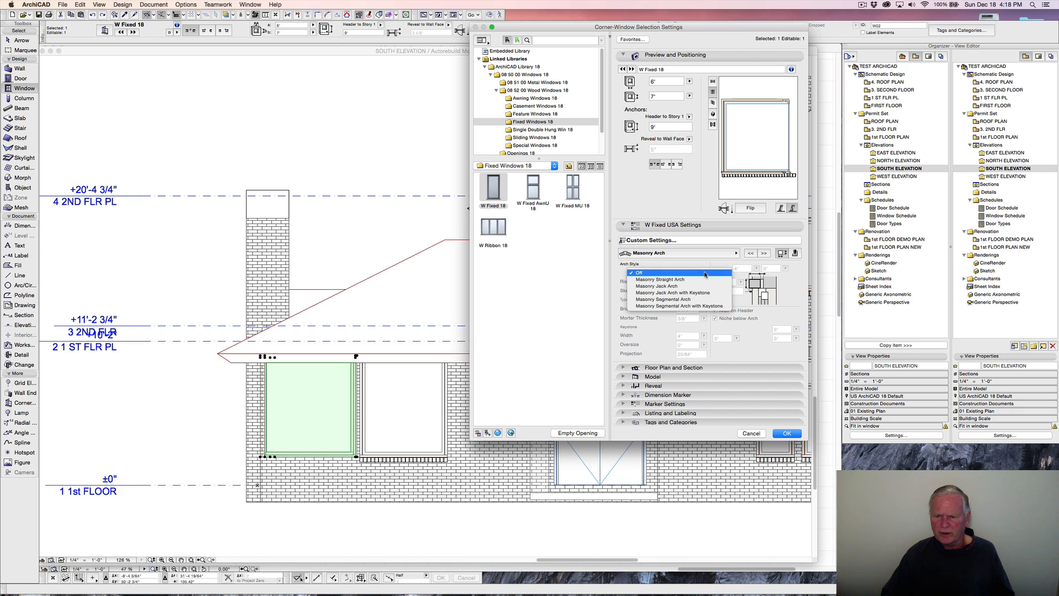
{"action": "left_click", "coordinate": [651, 280]}
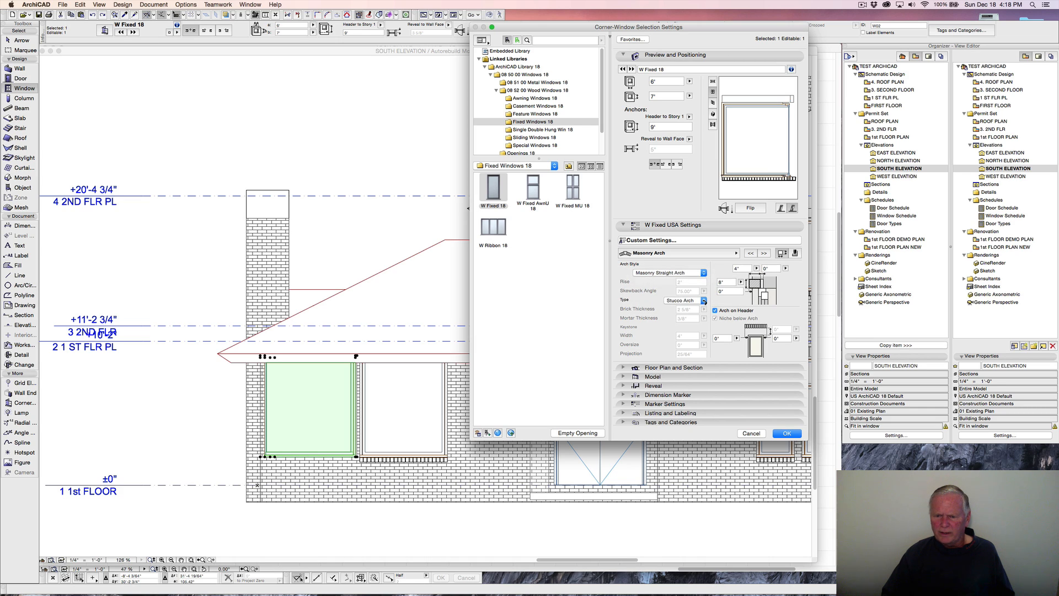
{"action": "left_click", "coordinate": [704, 301]}
{"action": "left_click", "coordinate": [683, 308]}
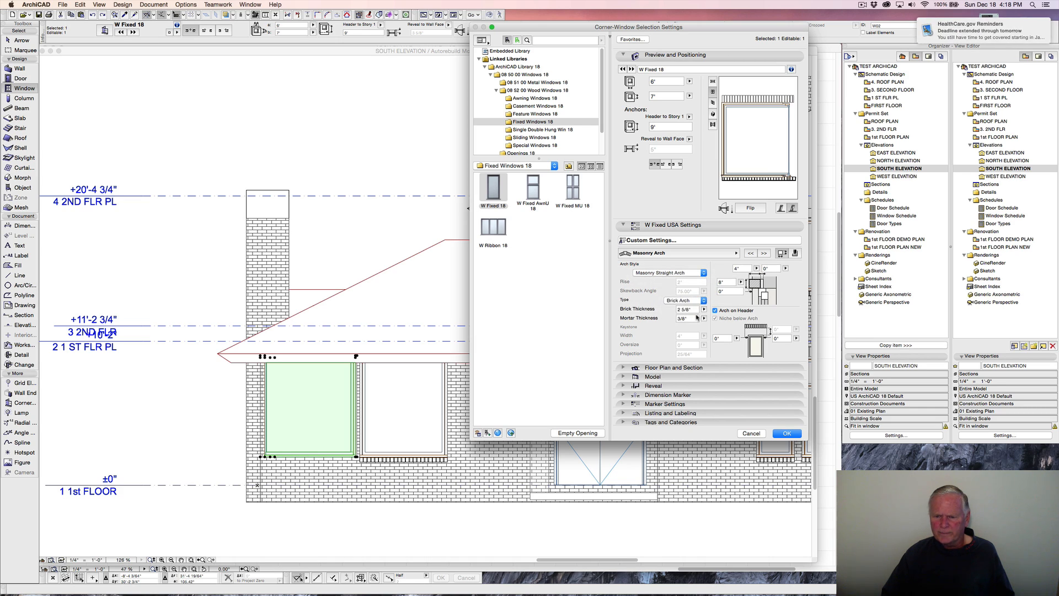
Set the arch's mortar thickness to 1/2" and the offset below its 8" height to 1", then apply the window settings and deselect the window.
{"action": "left_click_drag", "start_coordinate": [690, 319], "coordinate": [669, 318]}
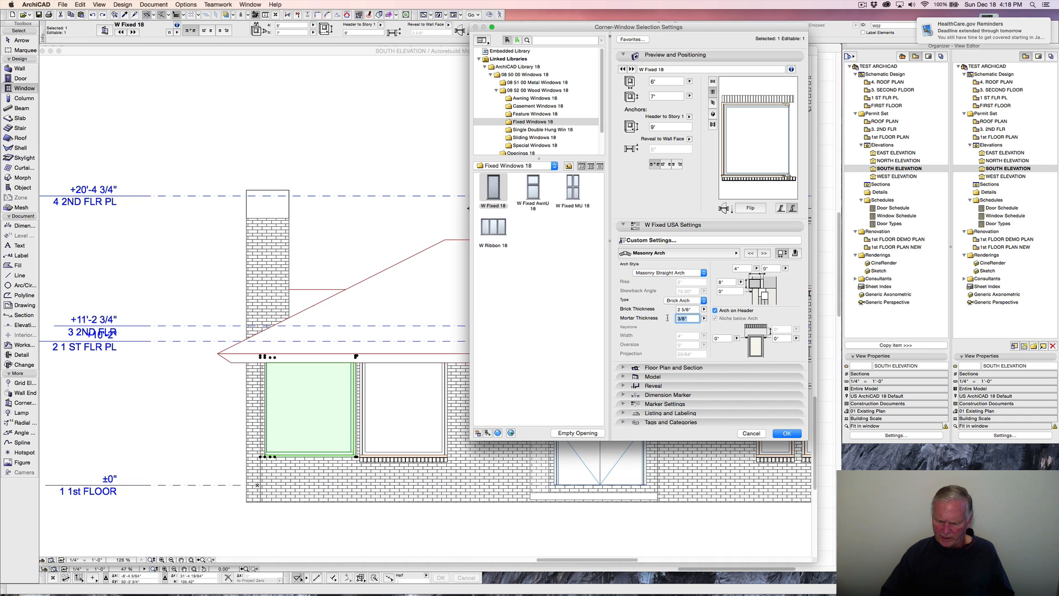
{"action": "type", "text": "1/2\""}
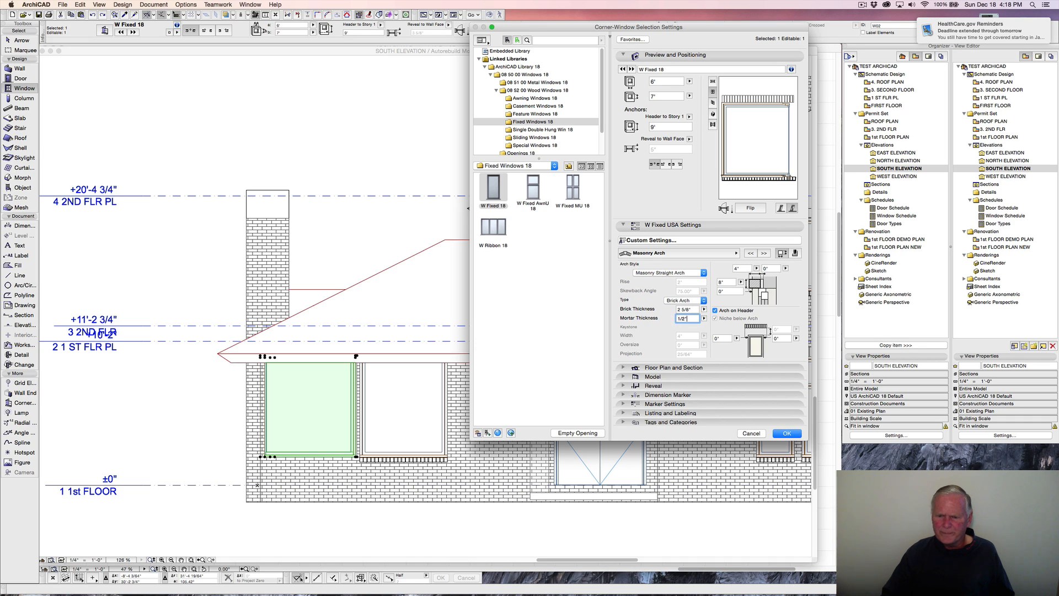
{"action": "left_click", "coordinate": [747, 285]}
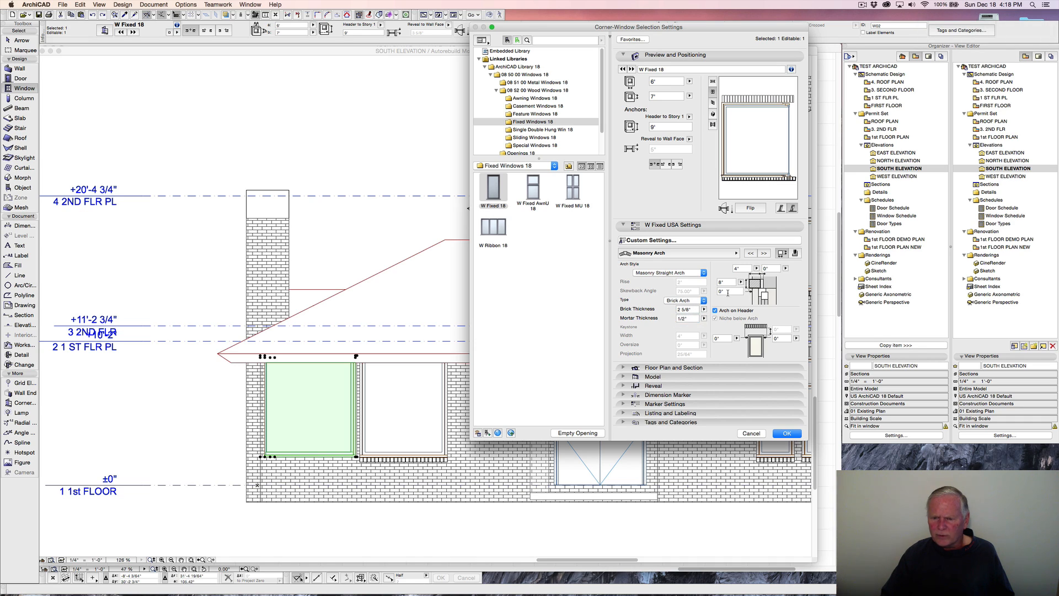
{"action": "left_click_drag", "start_coordinate": [728, 293], "coordinate": [707, 291]}
{"action": "type", "text": "1\""}
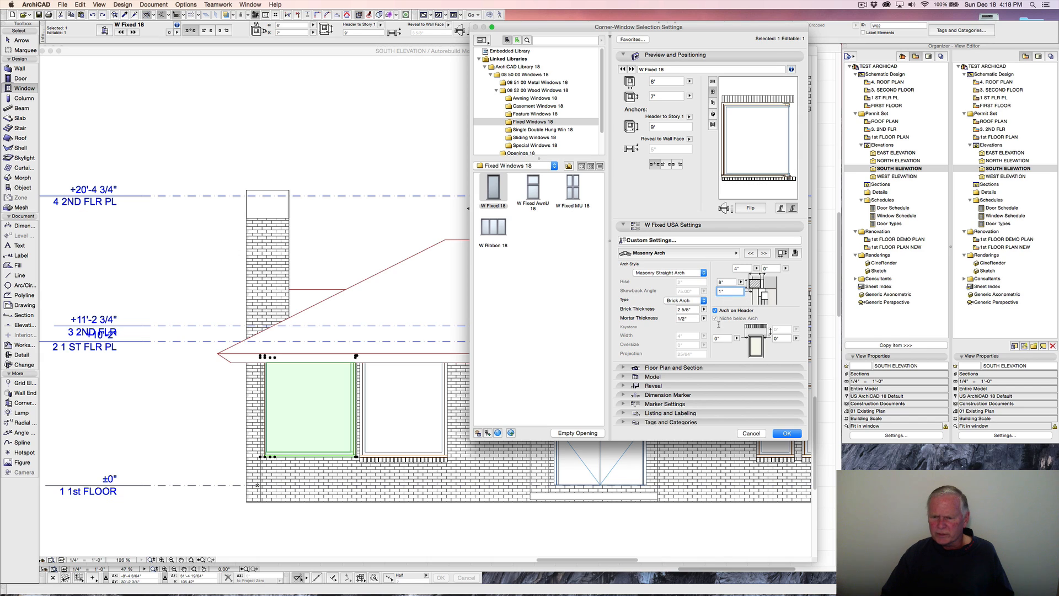
{"action": "left_click", "coordinate": [773, 343]}
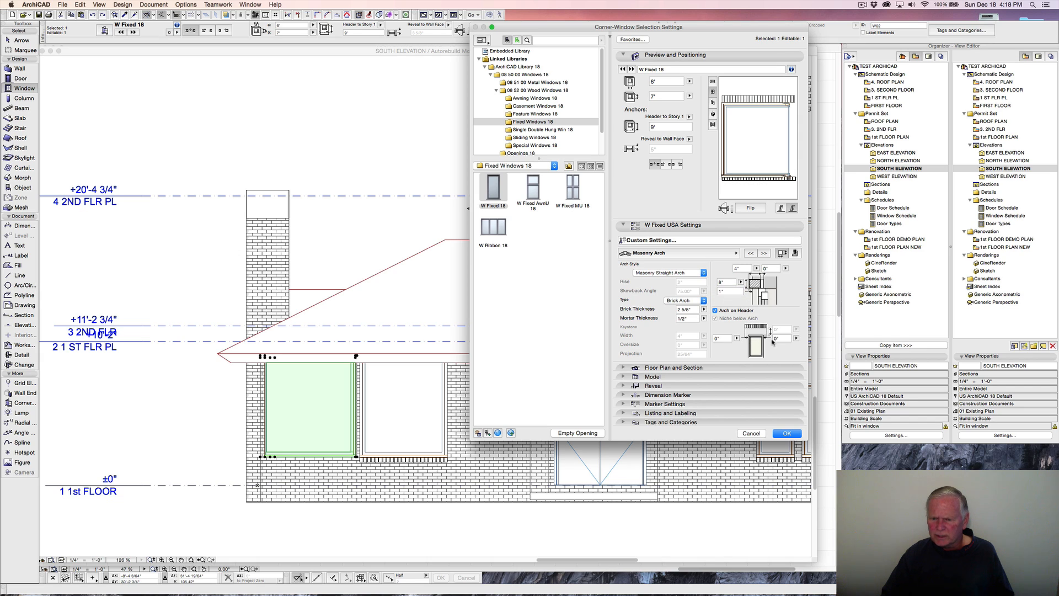
{"action": "left_click", "coordinate": [785, 434]}
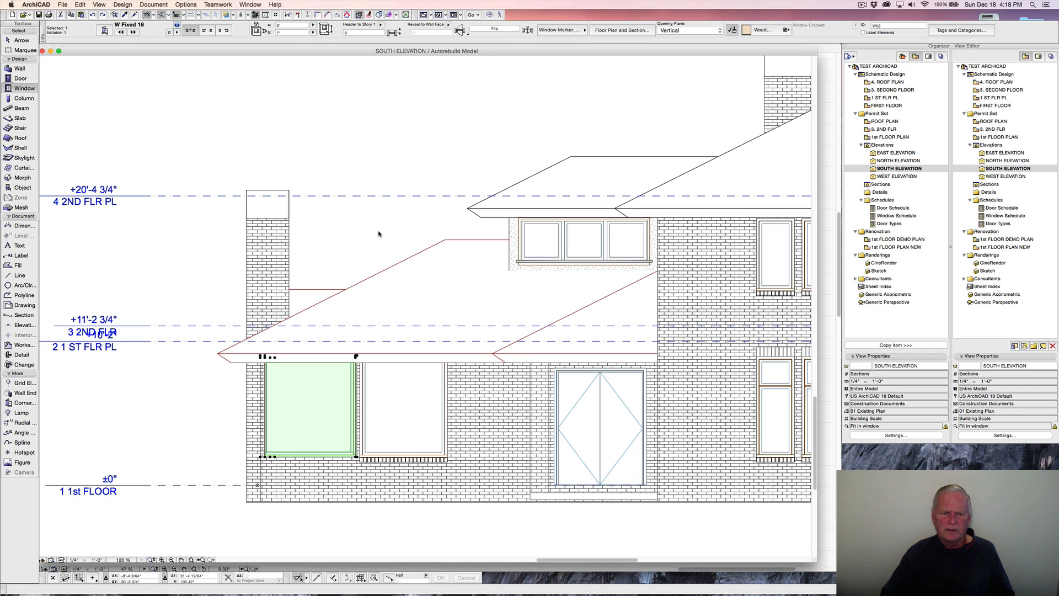
{"action": "key", "text": "Escape"}
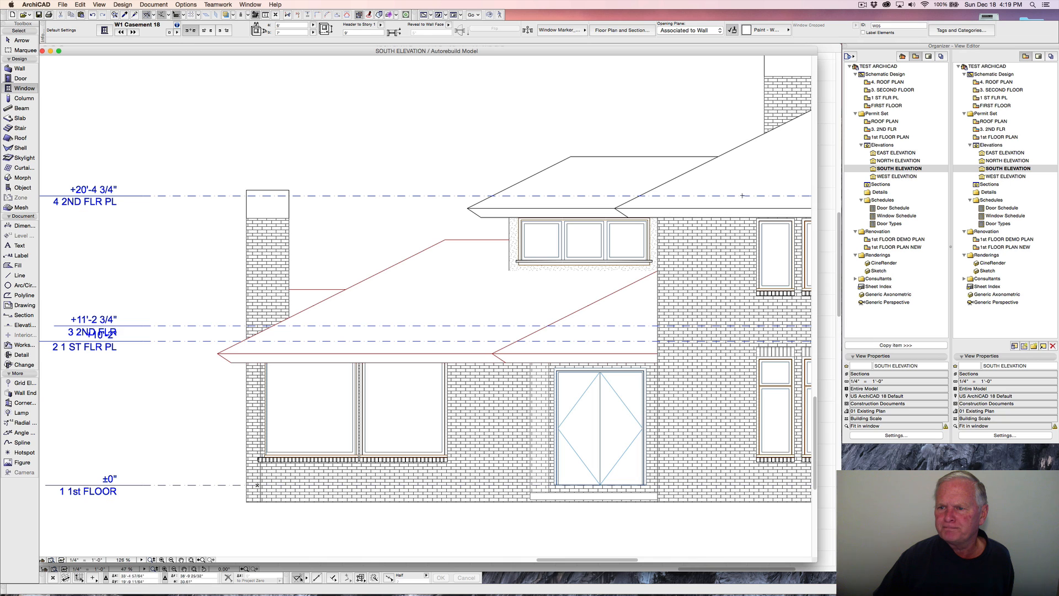
Open the 1st Floor Plan view at the living room's southwest corner windows.
{"action": "double_click", "coordinate": [882, 137]}
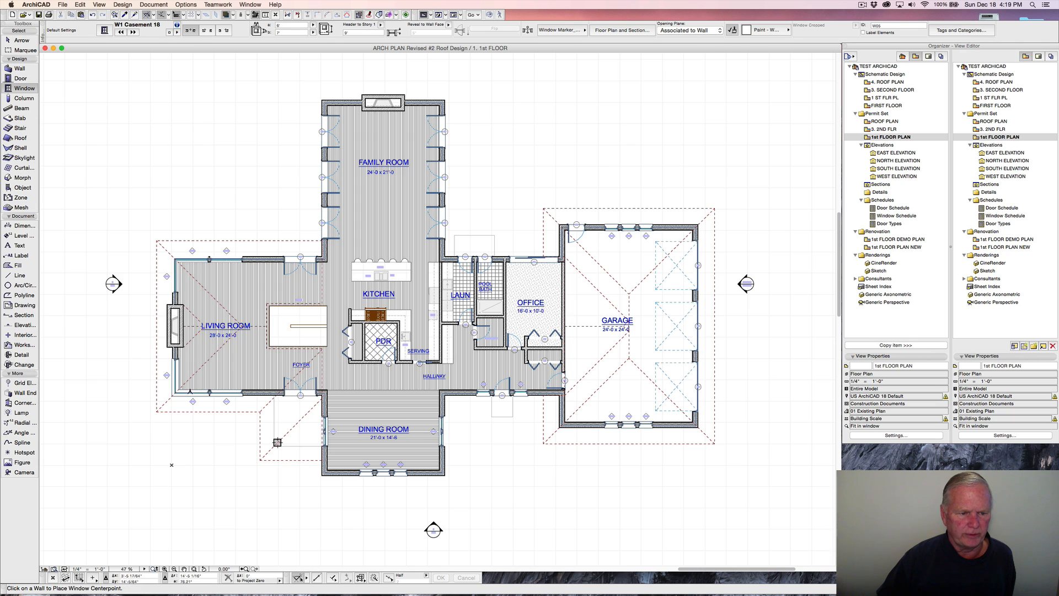
{"action": "middle_click_drag", "start_coordinate": [193, 393], "coordinate": [256, 331]}
{"action": "scroll", "coordinate": [265, 324], "scroll_direction": "up", "scroll_amount": 5}
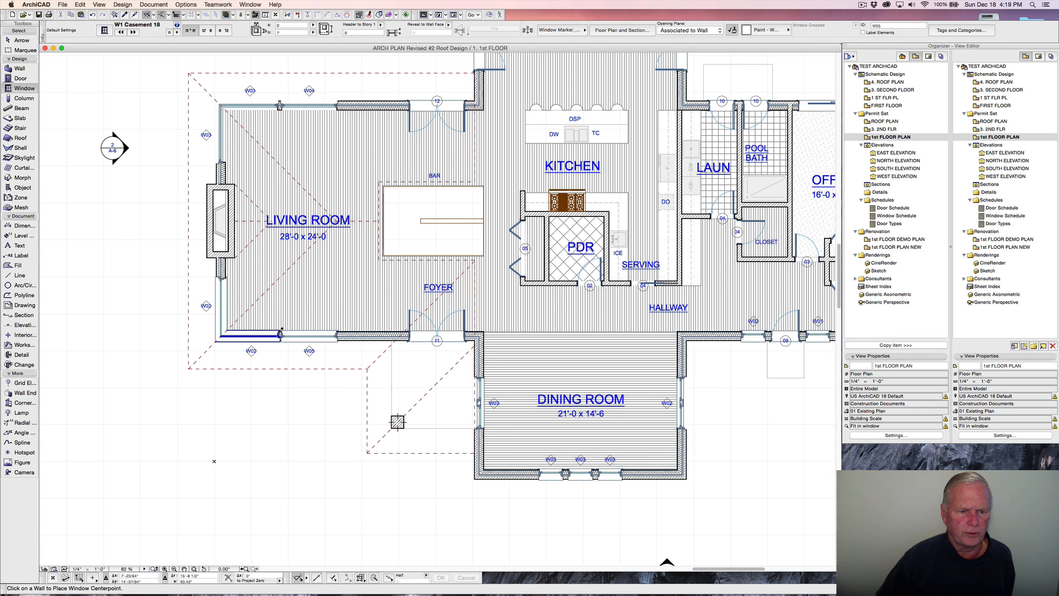
Move the W05 window on the living room's south wall so its opening edge meets the corner window's opening edge.
{"action": "left_click", "coordinate": [280, 331], "text": "alt"}
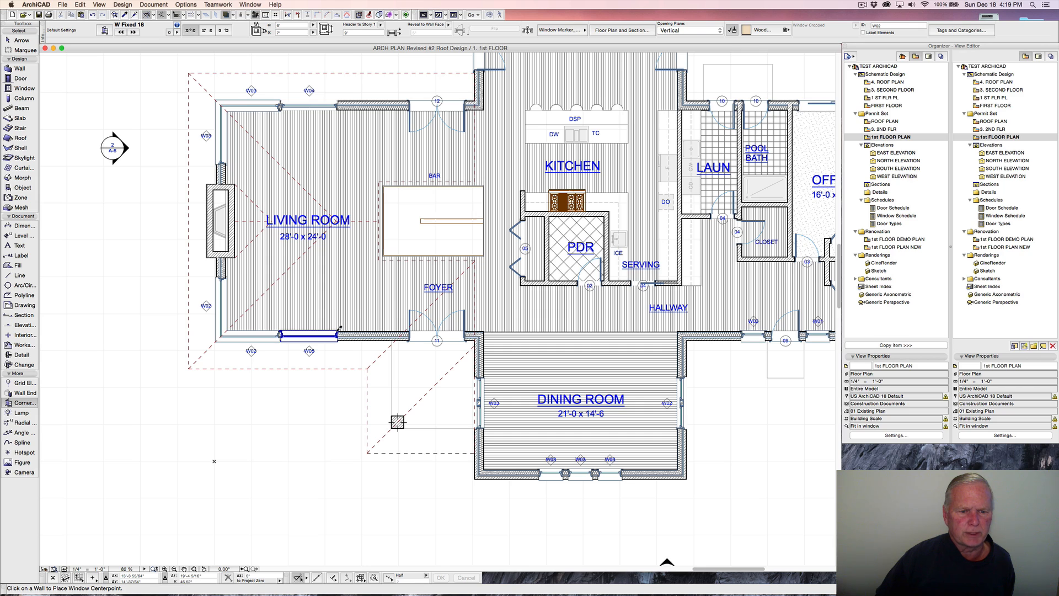
{"action": "left_click", "coordinate": [340, 328], "text": "alt"}
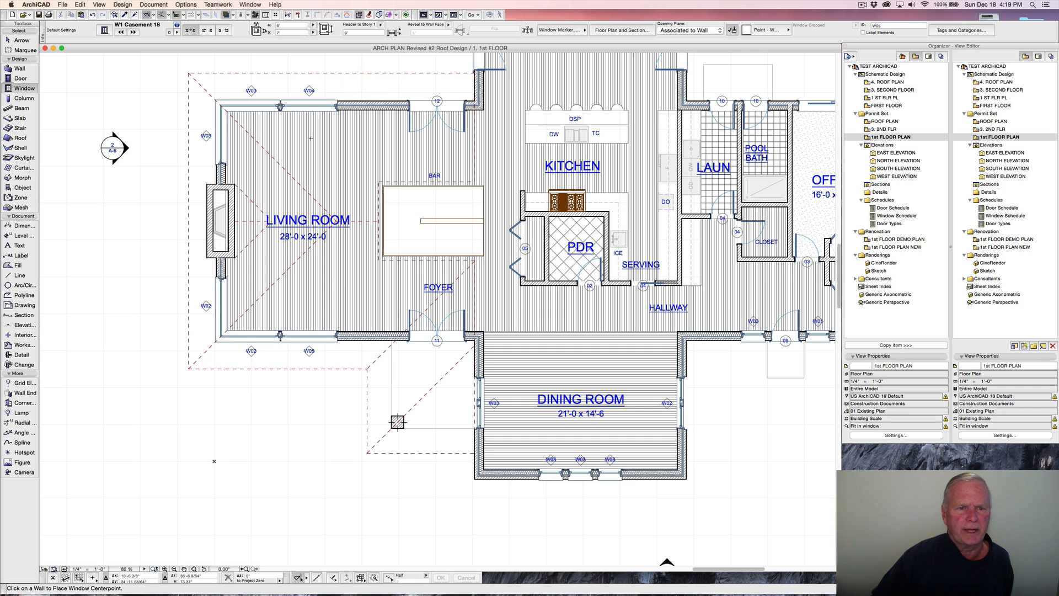
{"action": "scroll", "coordinate": [279, 334], "scroll_direction": "up", "scroll_amount": 10}
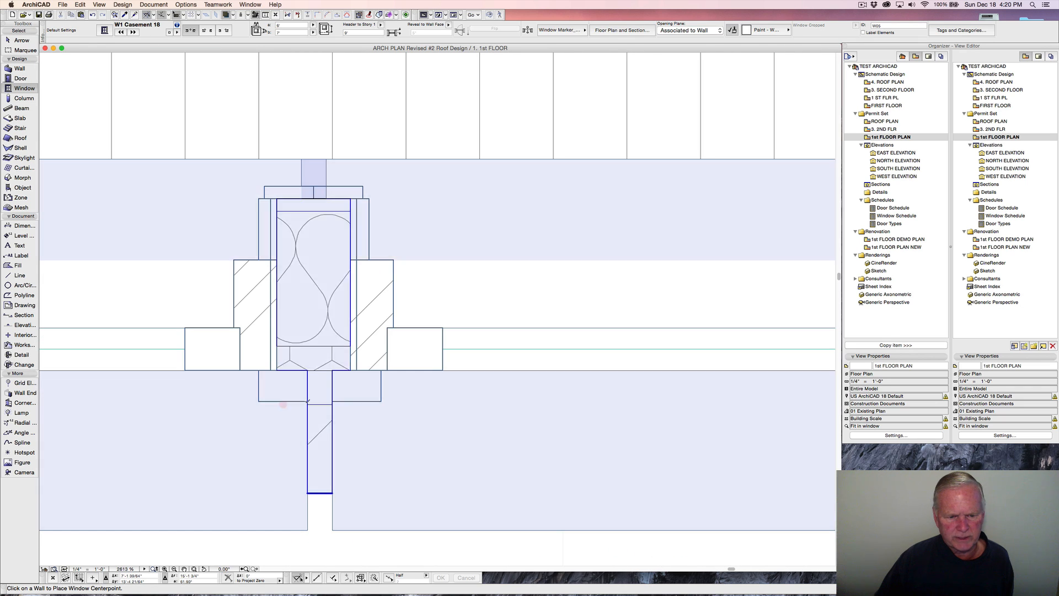
{"action": "left_click", "coordinate": [283, 405]}
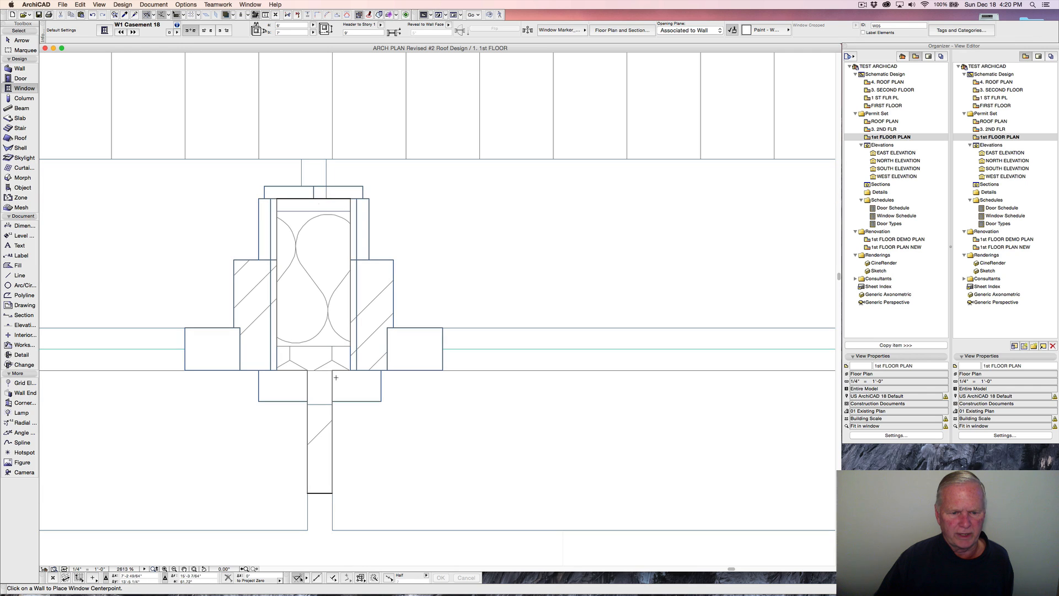
{"action": "left_click", "coordinate": [333, 373], "text": "shift"}
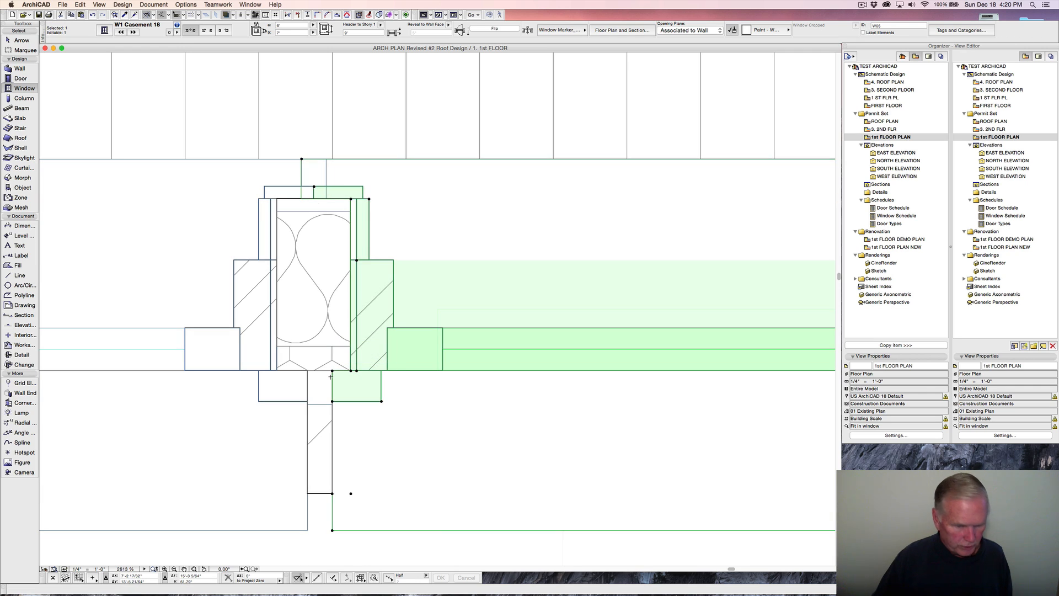
{"action": "left_click", "coordinate": [330, 377]}
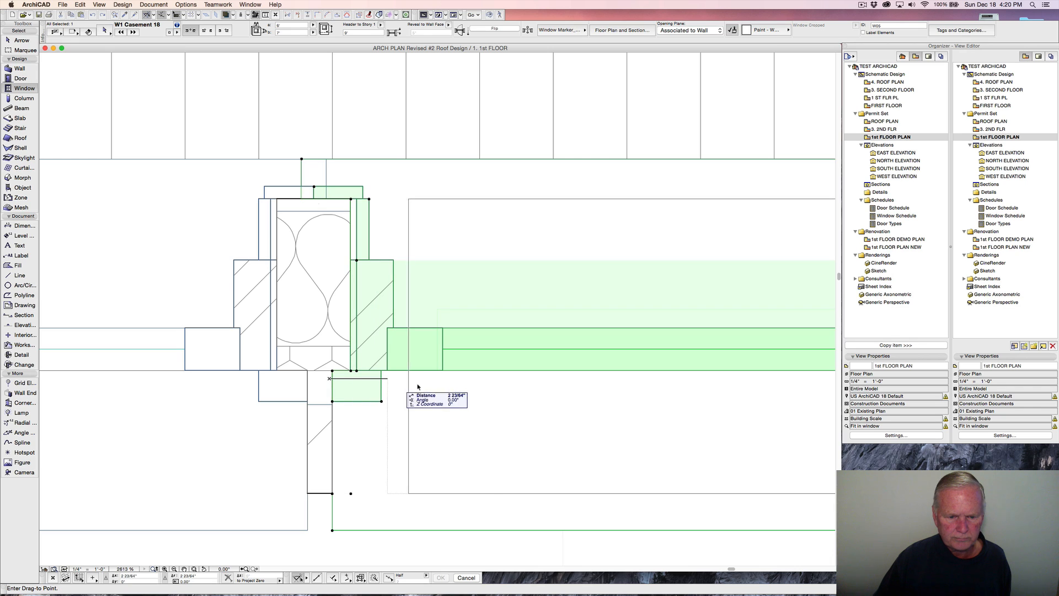
{"action": "left_click", "coordinate": [383, 388]}
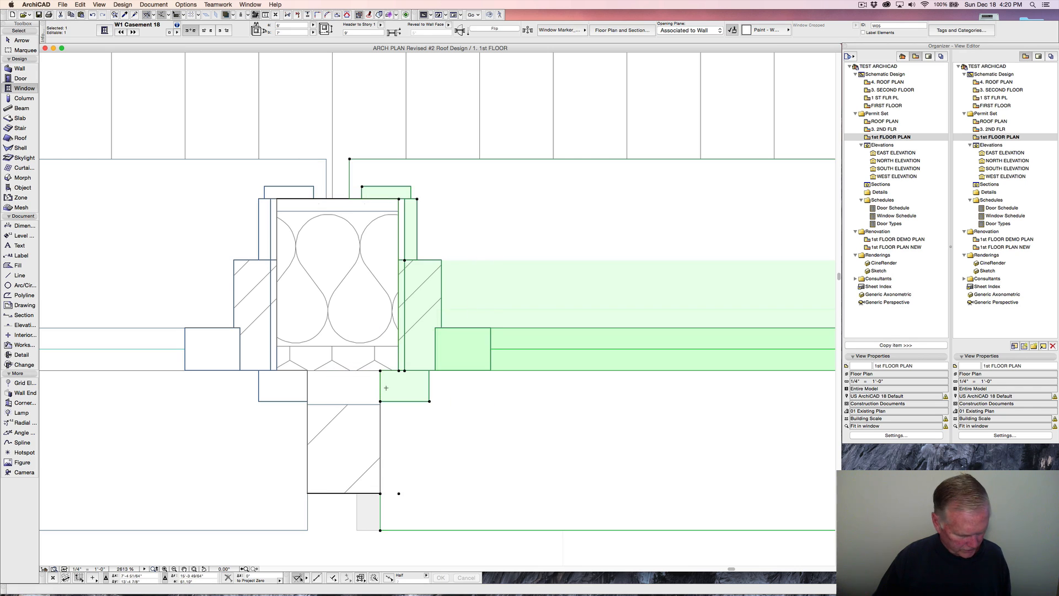
{"action": "key", "text": "super+d"}
{"action": "left_click", "coordinate": [380, 371]}
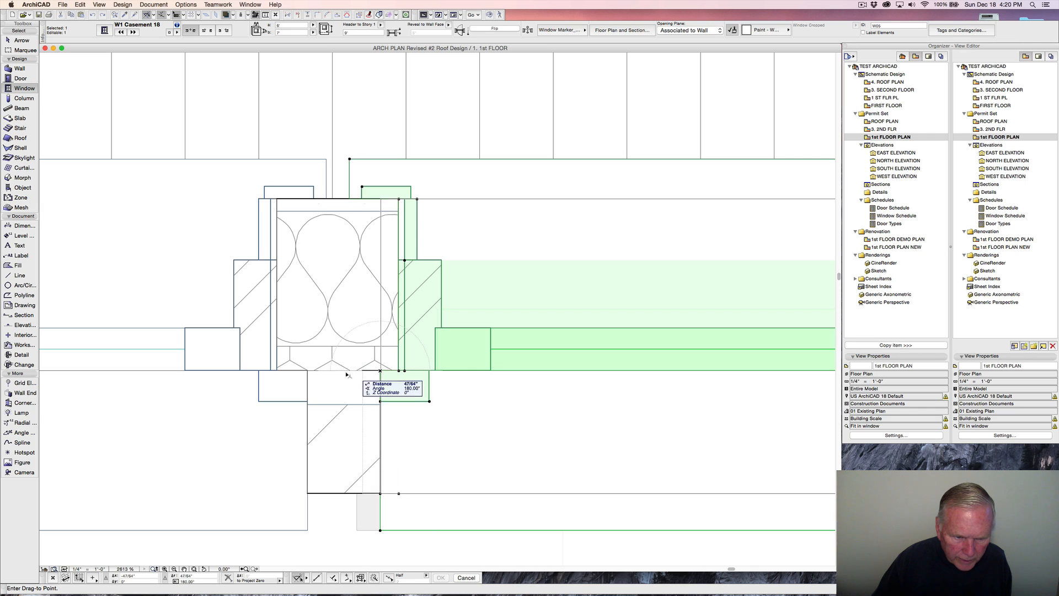
{"action": "left_click", "coordinate": [308, 370]}
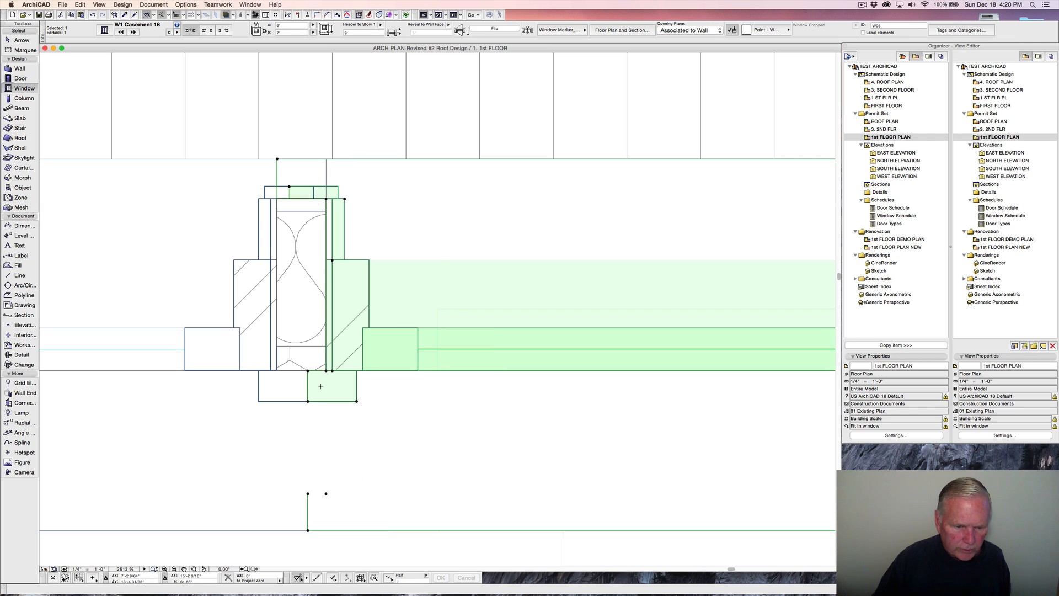
Move the W05 window 7.625" east of the corner window's opening edge and measure the brick pier between the two windows.
{"action": "key", "text": "super+d"}
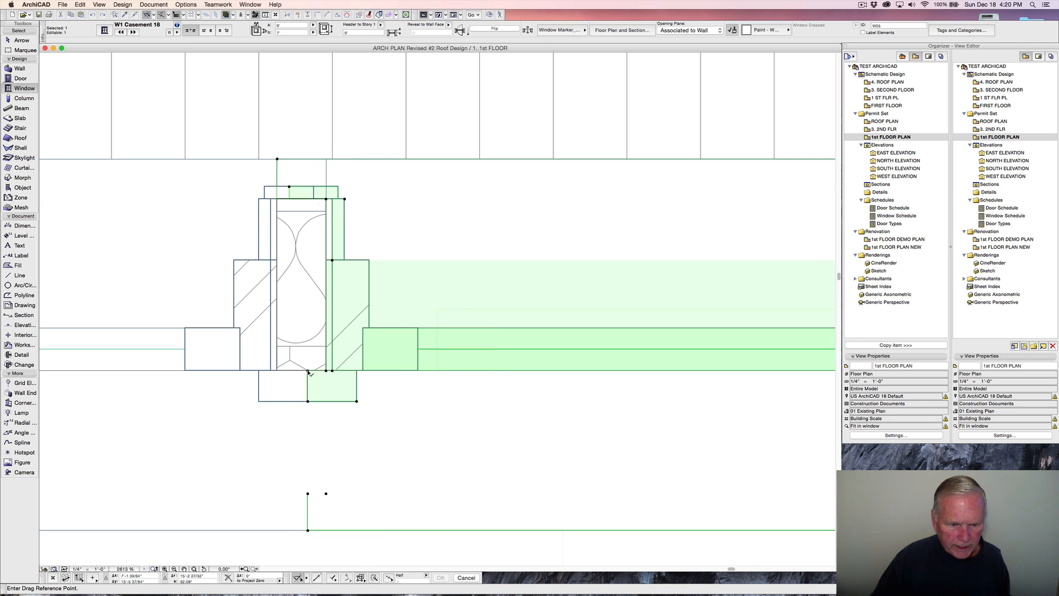
{"action": "left_click", "coordinate": [307, 370]}
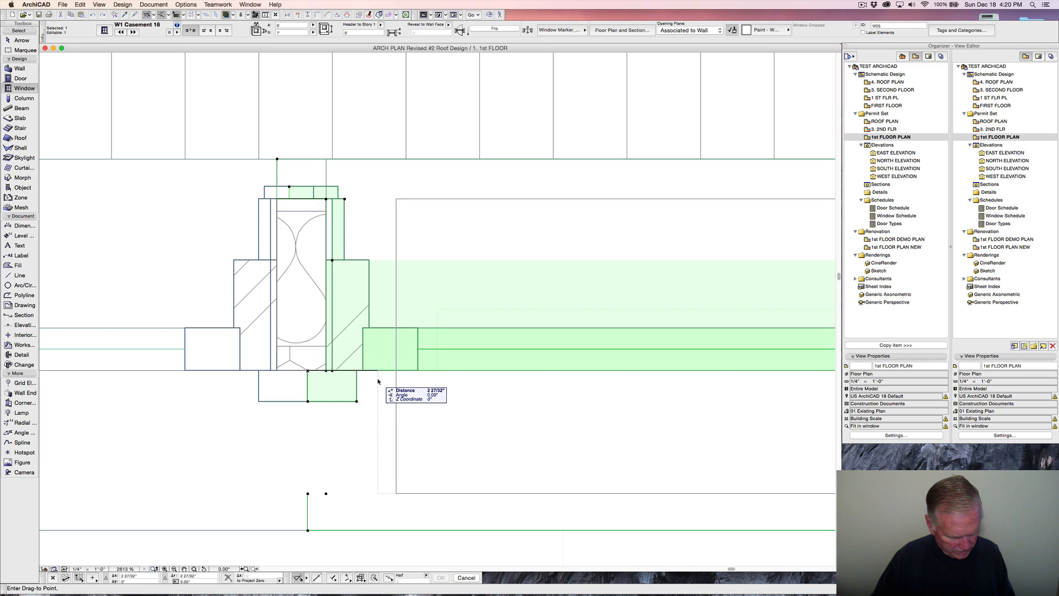
{"action": "type", "text": "7.625"}
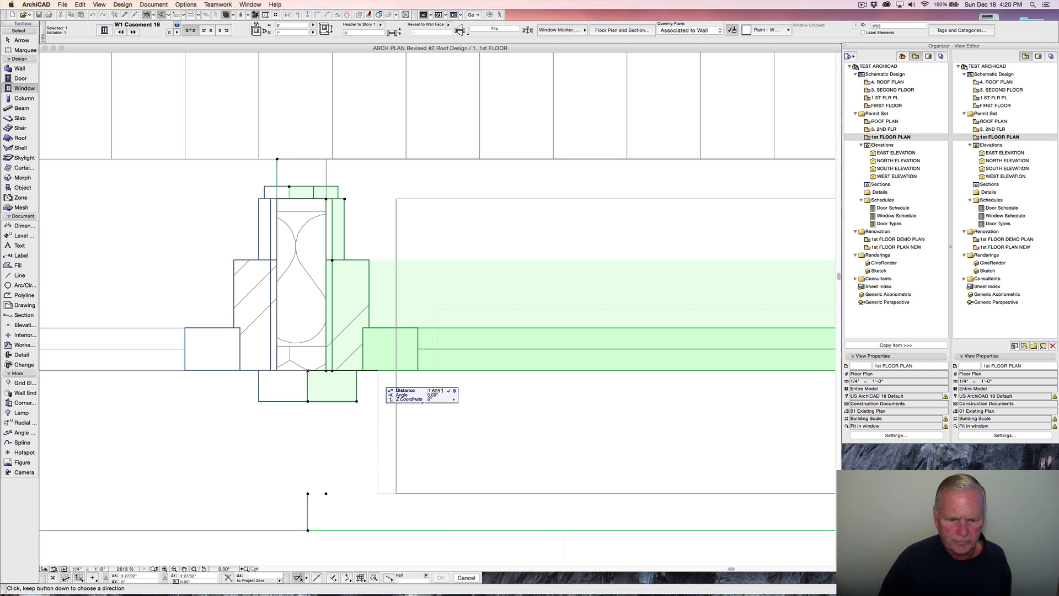
{"action": "key", "text": "Return"}
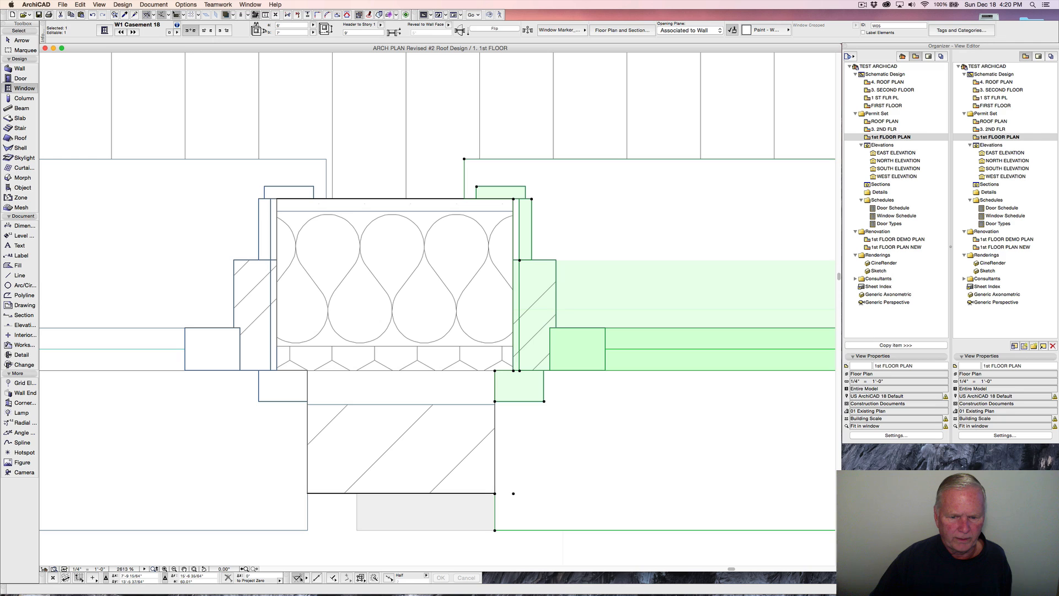
{"action": "key", "text": "Escape"}
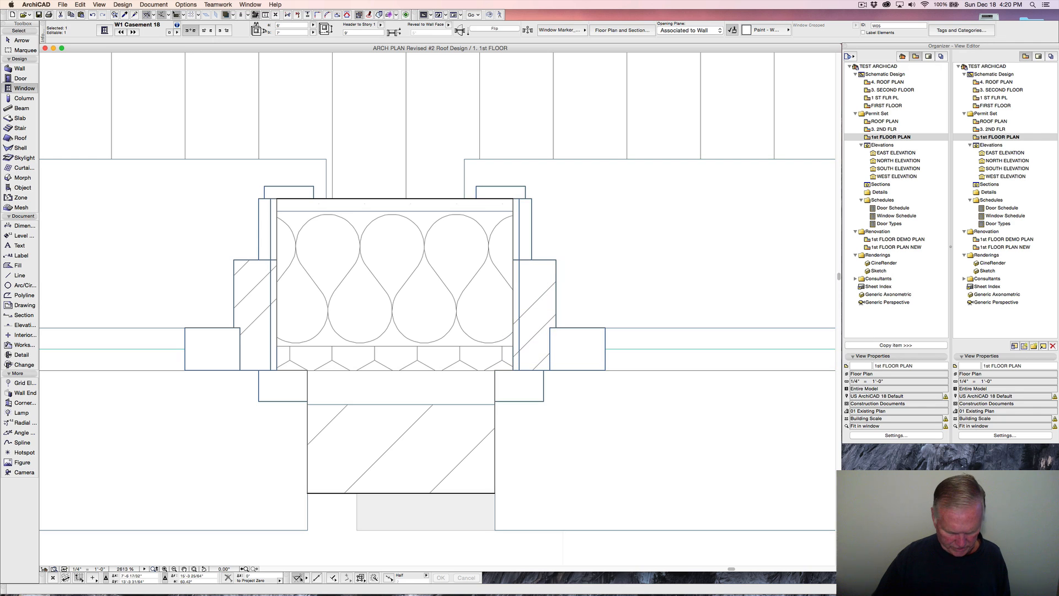
{"action": "key", "text": "m"}
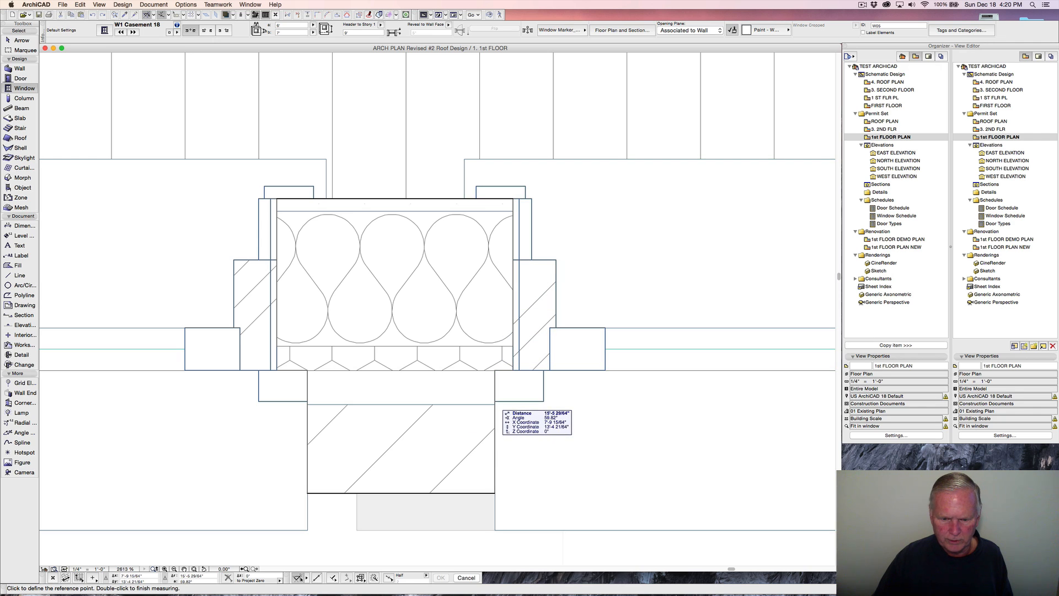
{"action": "left_click", "coordinate": [495, 401]}
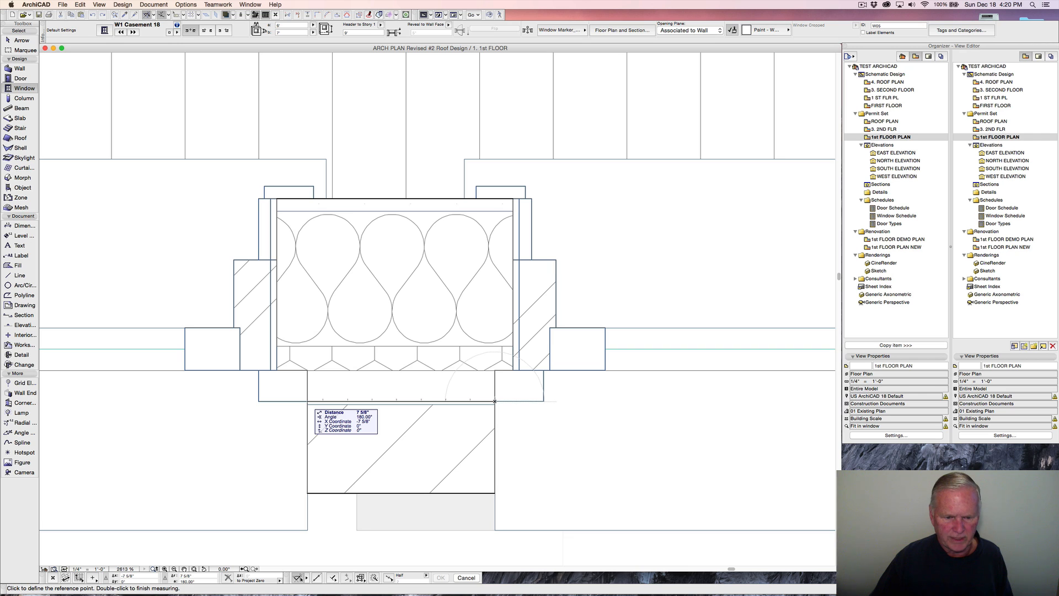
{"action": "key", "text": "Escape"}
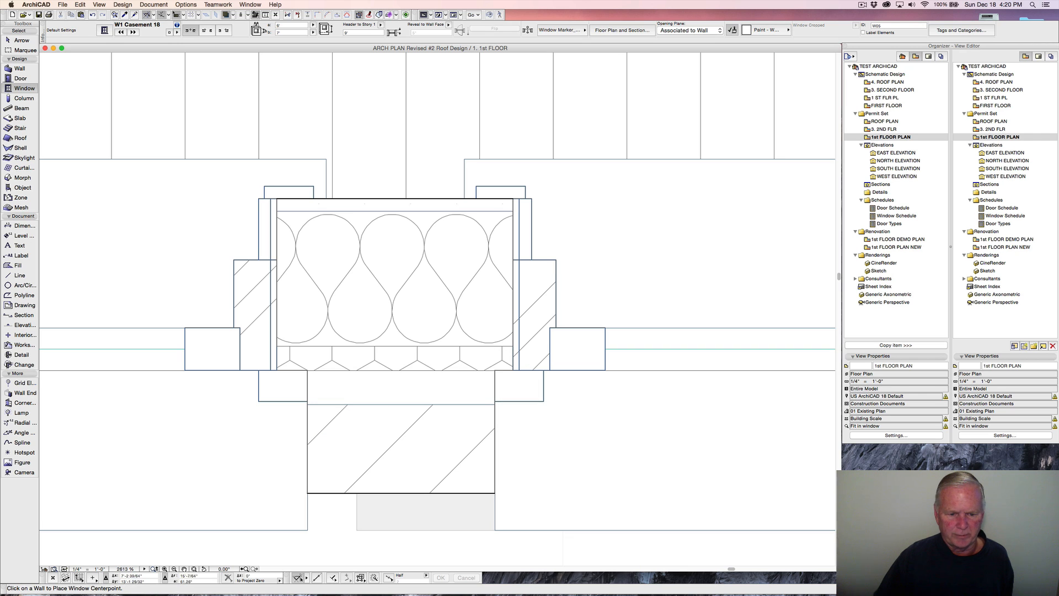
Move the W04 window on the living room's north wall into line with the W05 window on the opposite wall.
{"action": "scroll", "coordinate": [417, 479], "scroll_direction": "down", "scroll_amount": 2}
{"action": "scroll", "coordinate": [419, 488], "scroll_direction": "down", "scroll_amount": 6}
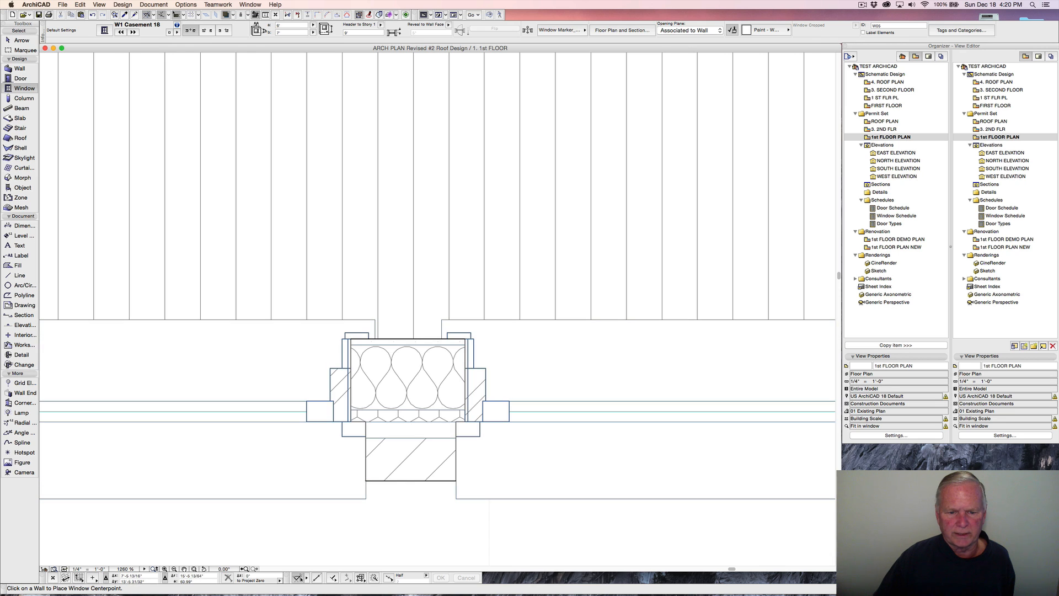
{"action": "scroll", "coordinate": [409, 426], "scroll_direction": "up", "scroll_amount": 1}
{"action": "scroll", "coordinate": [415, 420], "scroll_direction": "down", "scroll_amount": 20}
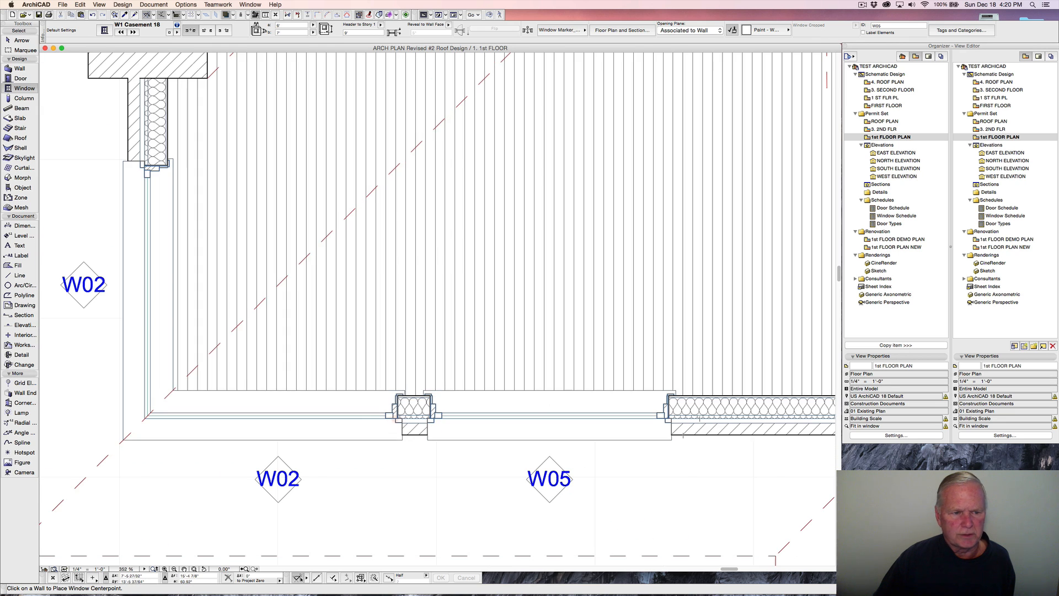
{"action": "scroll", "coordinate": [415, 420], "scroll_direction": "down", "scroll_amount": 2}
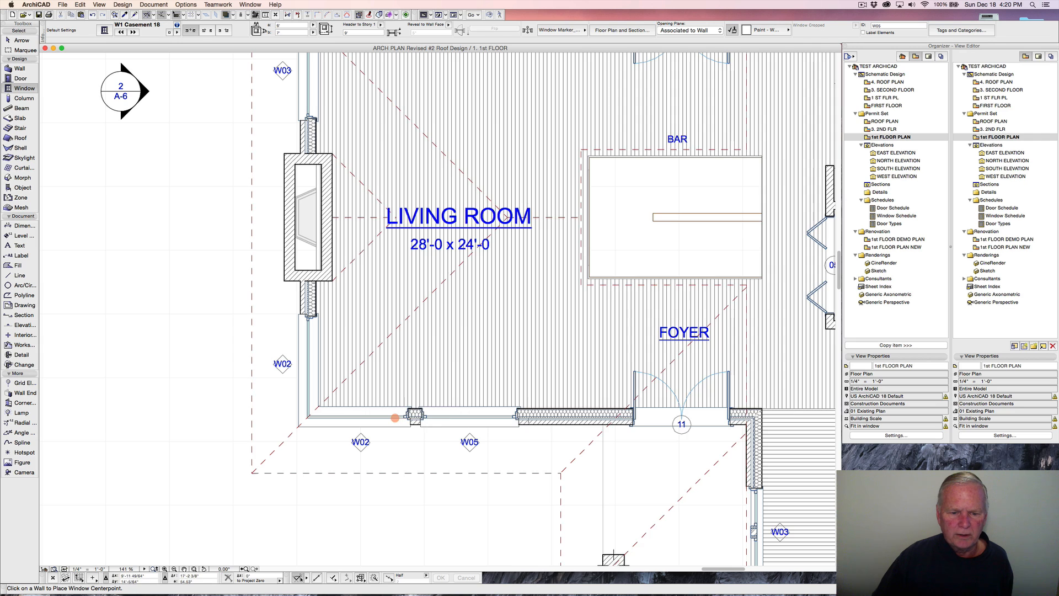
{"action": "scroll", "coordinate": [458, 405], "scroll_direction": "down", "scroll_amount": 2}
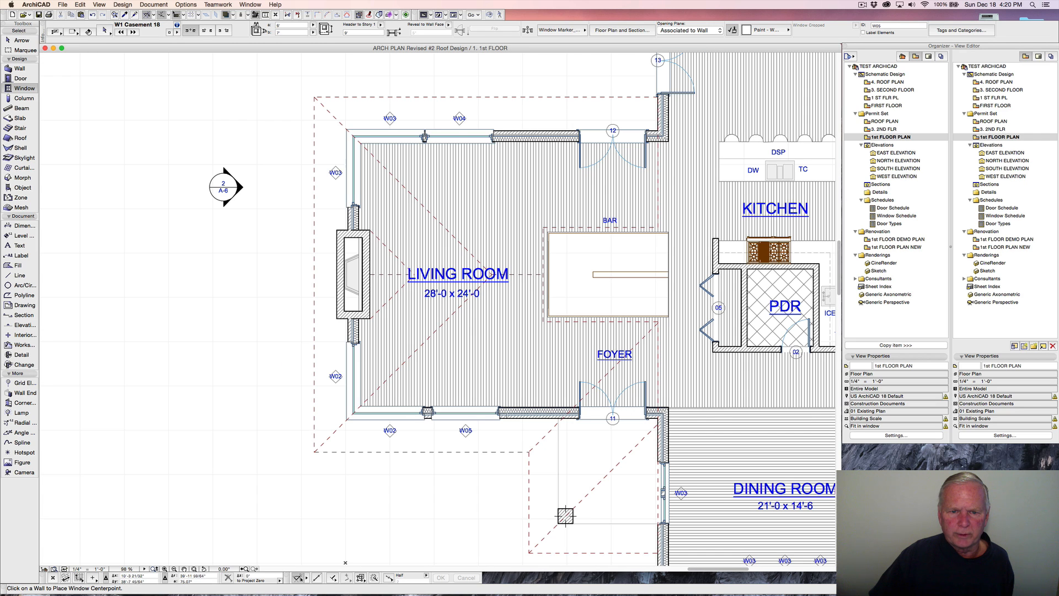
{"action": "left_click", "coordinate": [460, 134], "text": "shift"}
{"action": "left_click", "coordinate": [460, 133], "text": "shift"}
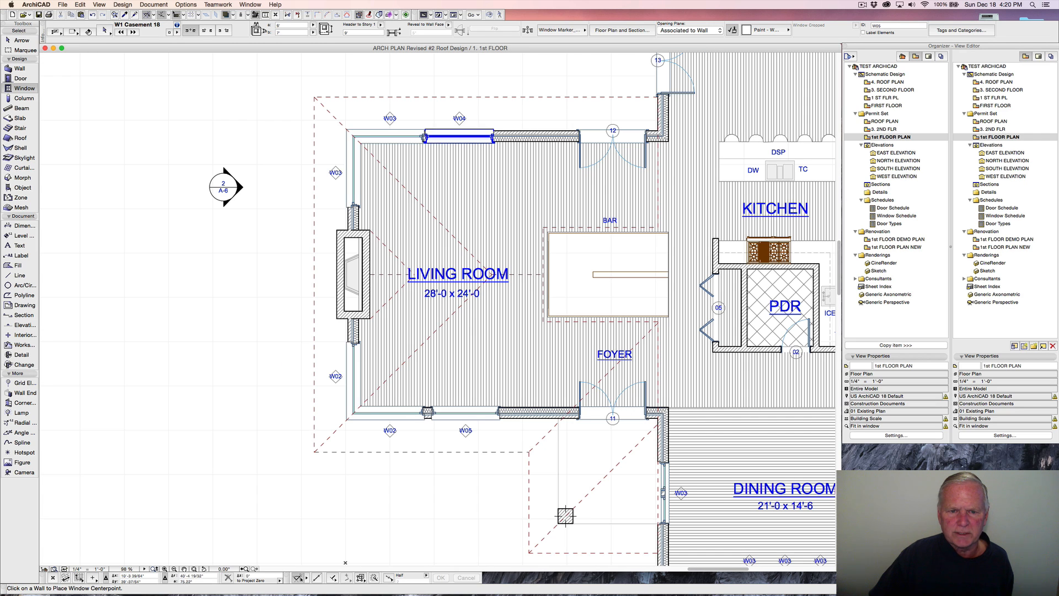
{"action": "left_click", "coordinate": [466, 130], "text": "shift"}
{"action": "key", "text": "super+d"}
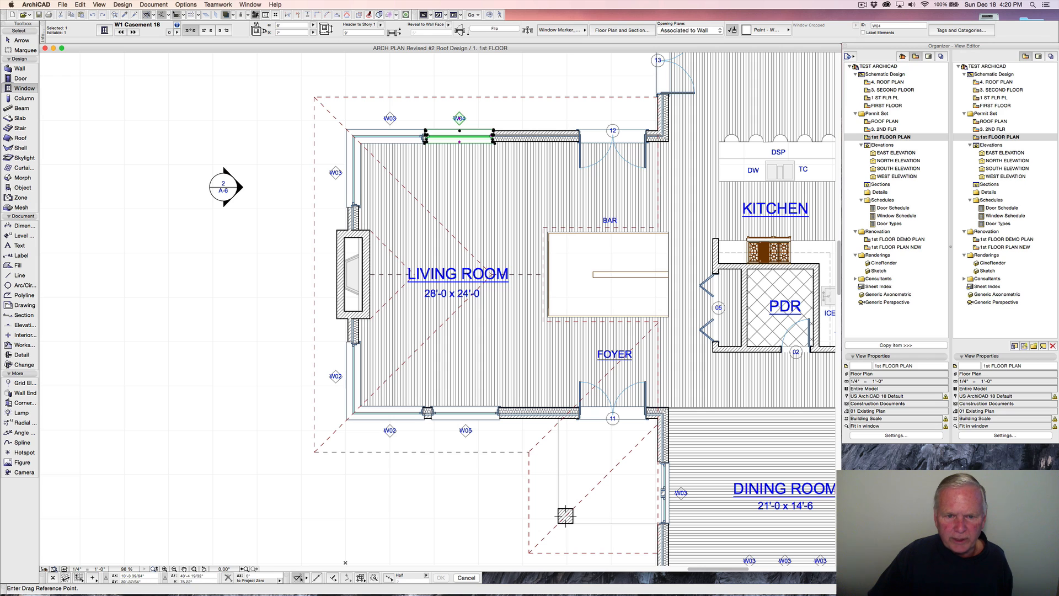
{"action": "left_click", "coordinate": [460, 130]}
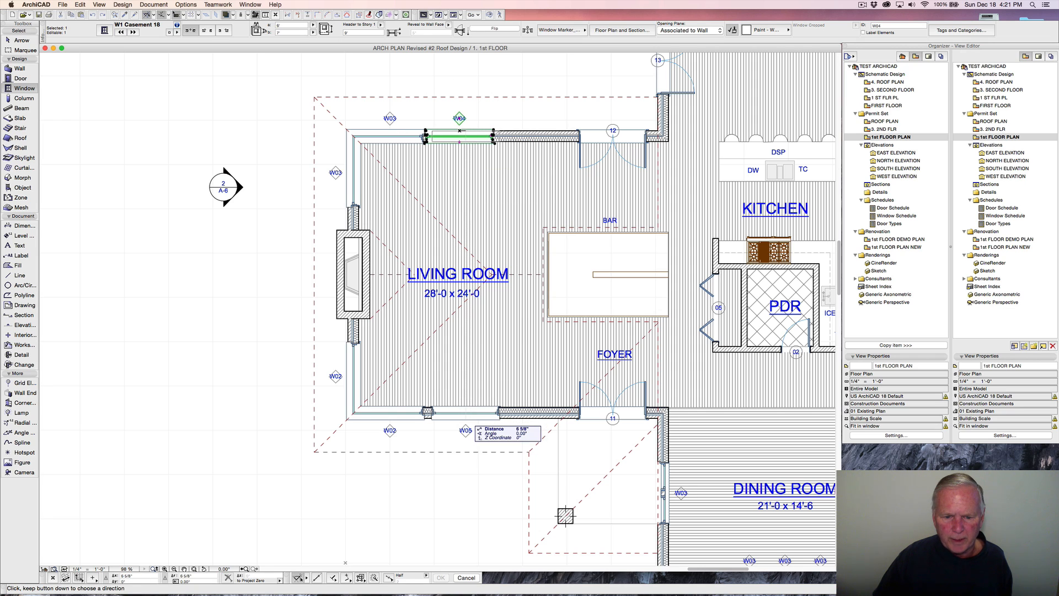
{"action": "left_click", "coordinate": [470, 430]}
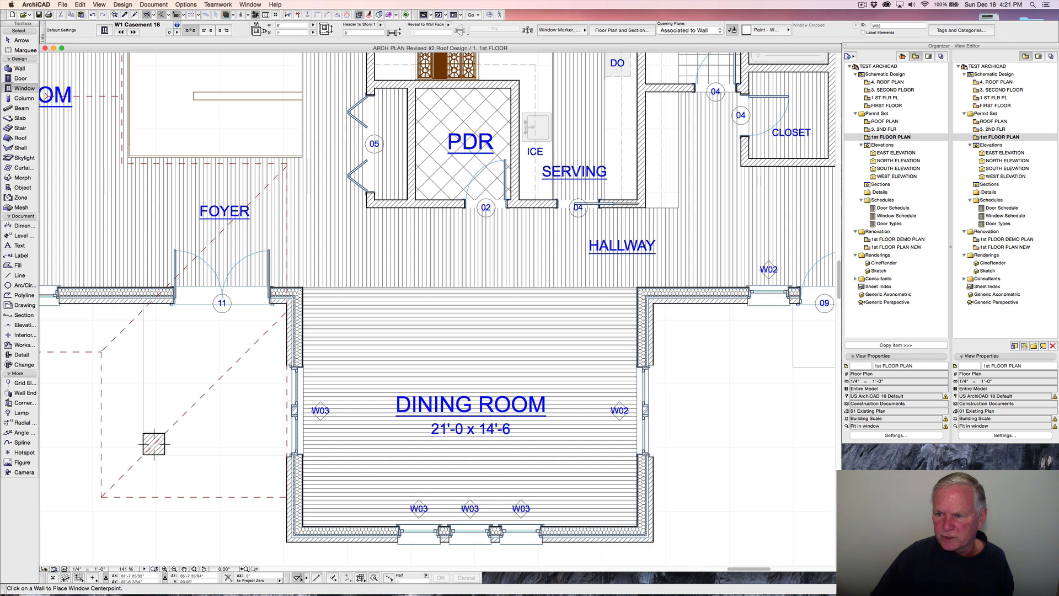
Open the South Elevation view and bring the main brick façade with its entry doors into view.
{"action": "double_click", "coordinate": [899, 168]}
{"action": "scroll", "coordinate": [681, 293], "scroll_direction": "down", "scroll_amount": 3}
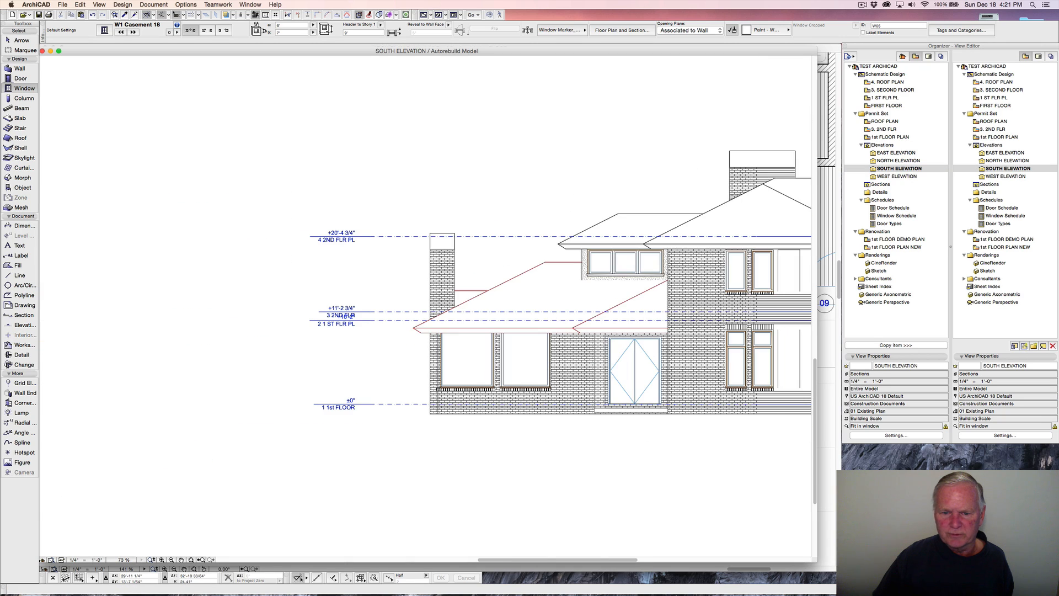
{"action": "middle_click_drag", "start_coordinate": [756, 295], "coordinate": [440, 275]}
{"action": "middle_click_drag", "start_coordinate": [632, 275], "coordinate": [581, 279]}
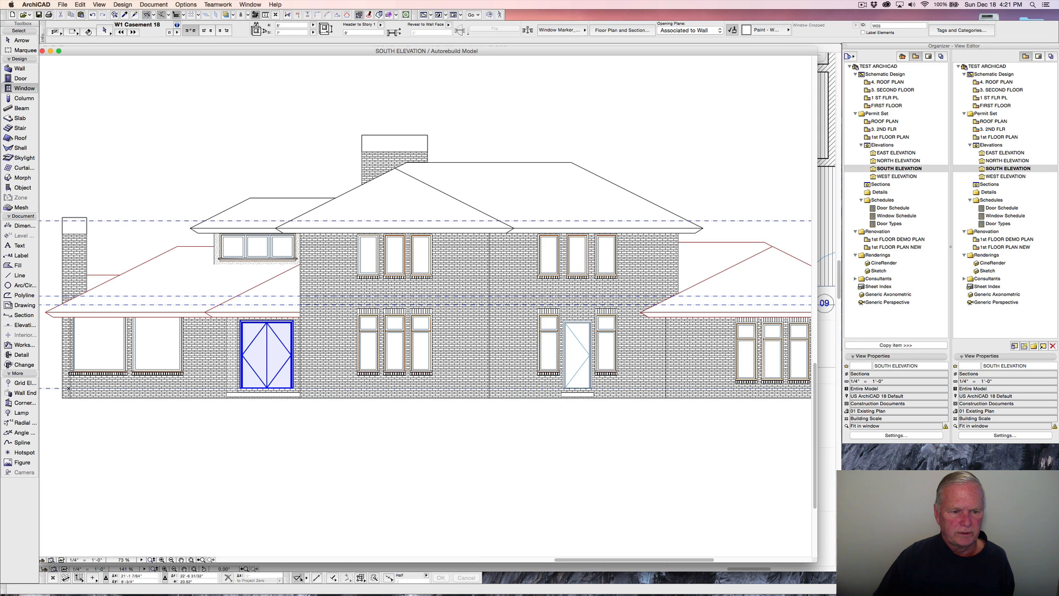
Give the double entry door beneath the low roof on the south façade a Stone Sill.
{"action": "left_click", "coordinate": [243, 324]}
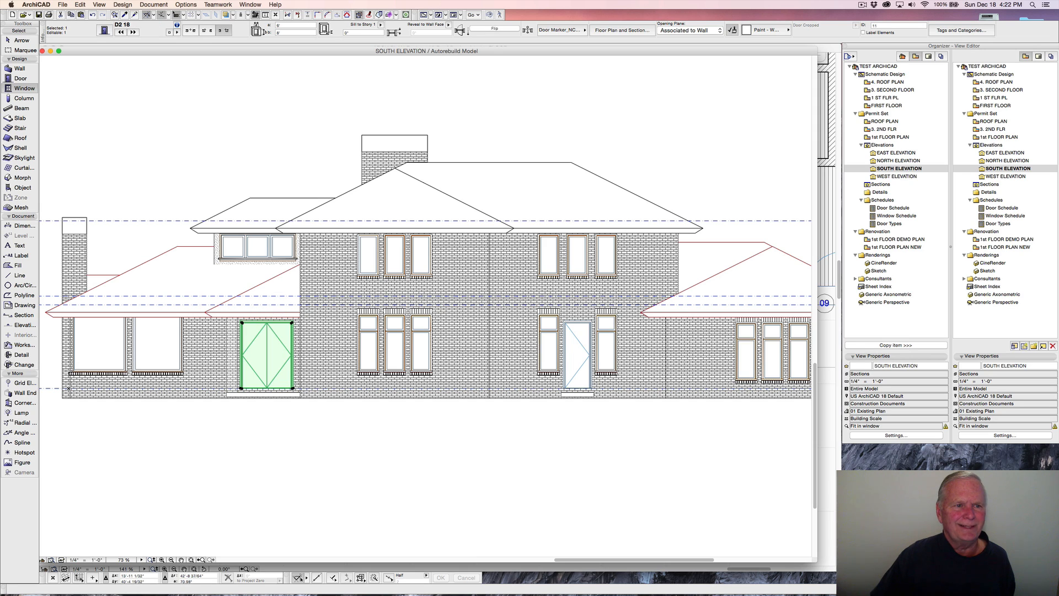
{"action": "left_click", "coordinate": [104, 31]}
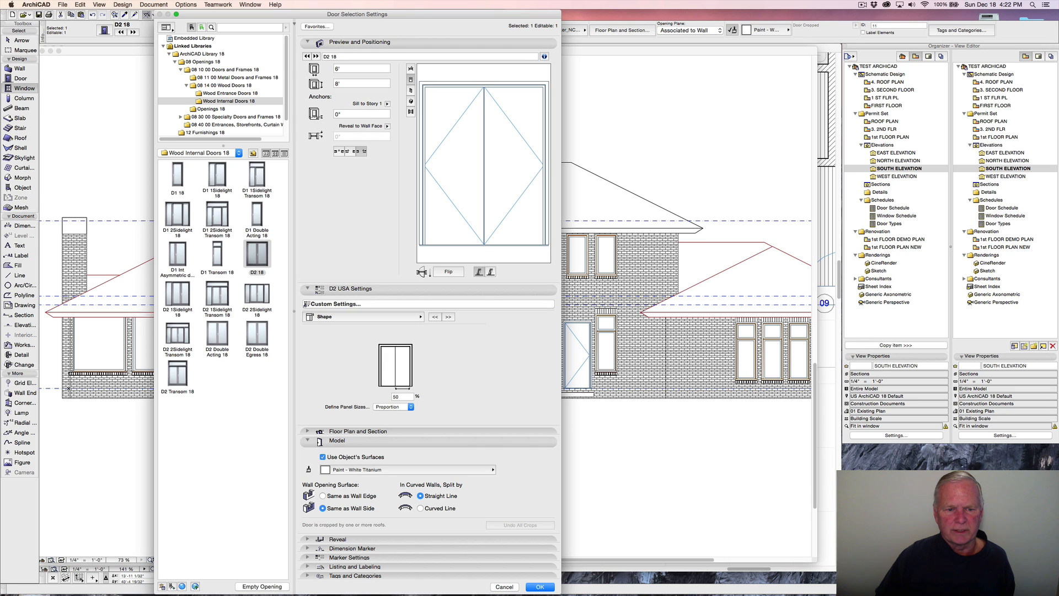
{"action": "left_click", "coordinate": [426, 317]}
{"action": "left_click", "coordinate": [464, 319]}
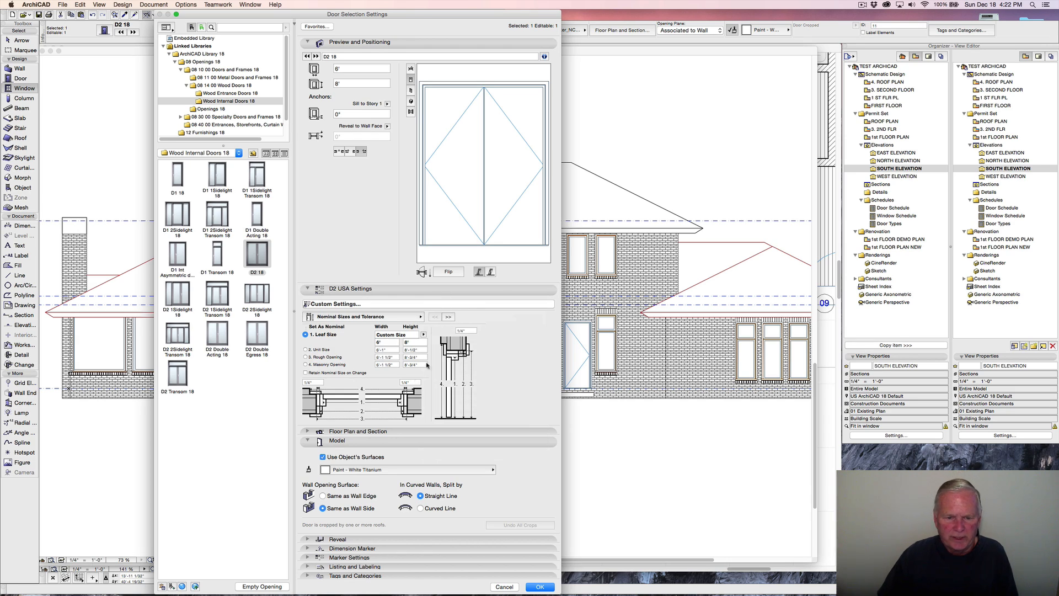
{"action": "left_click", "coordinate": [448, 316]}
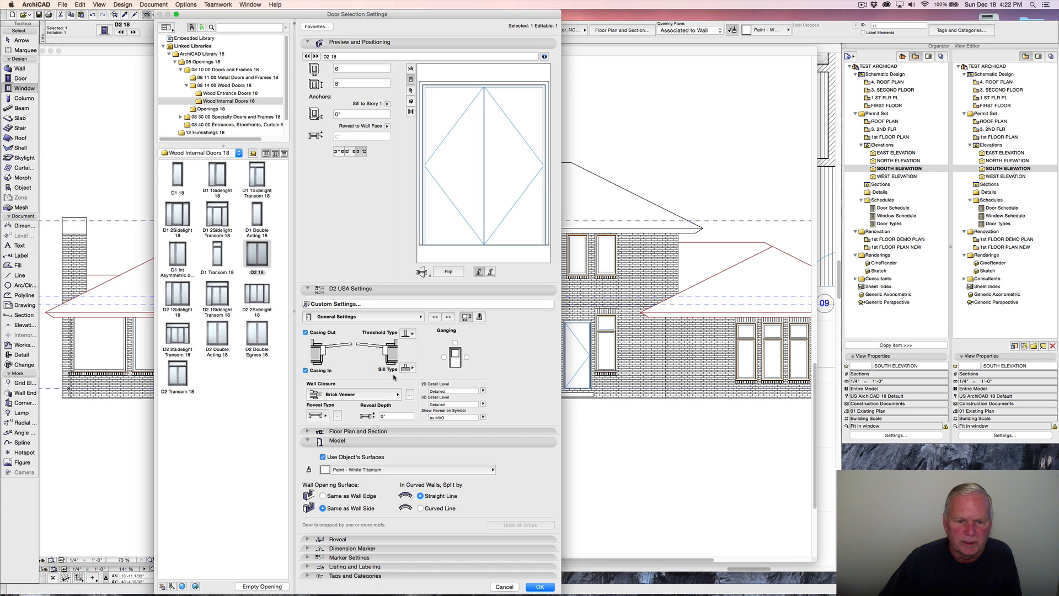
{"action": "left_click", "coordinate": [405, 369]}
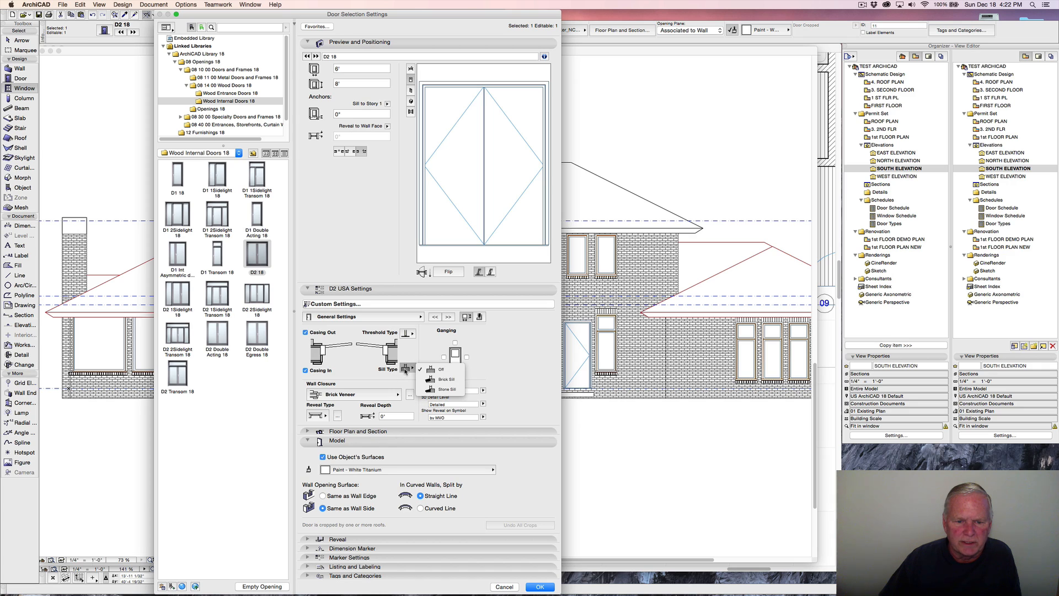
{"action": "left_click", "coordinate": [447, 390]}
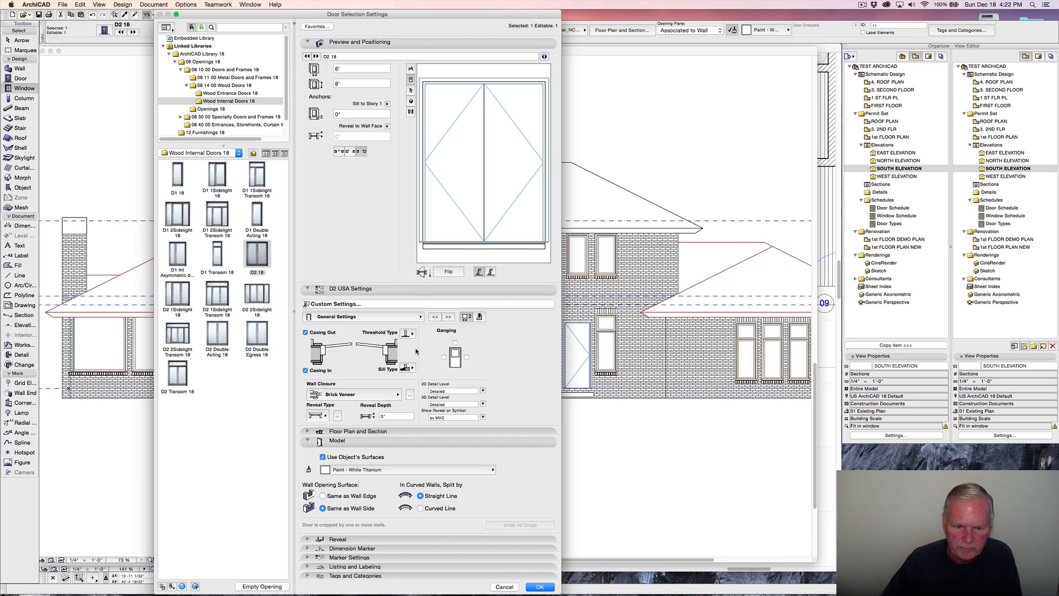
Set the double door's frame depth to 4.5".
{"action": "left_click", "coordinate": [448, 318]}
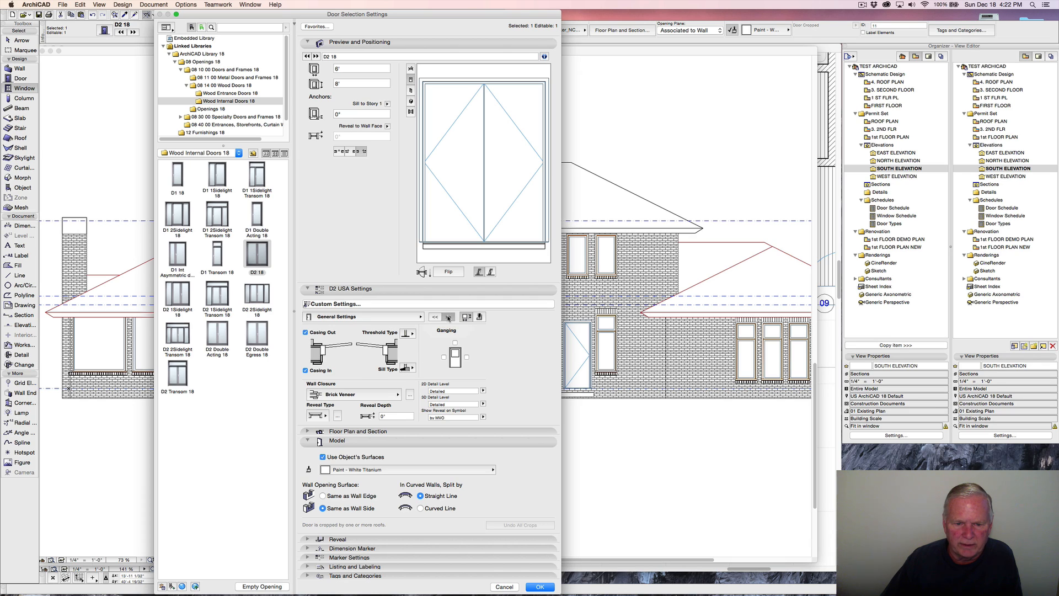
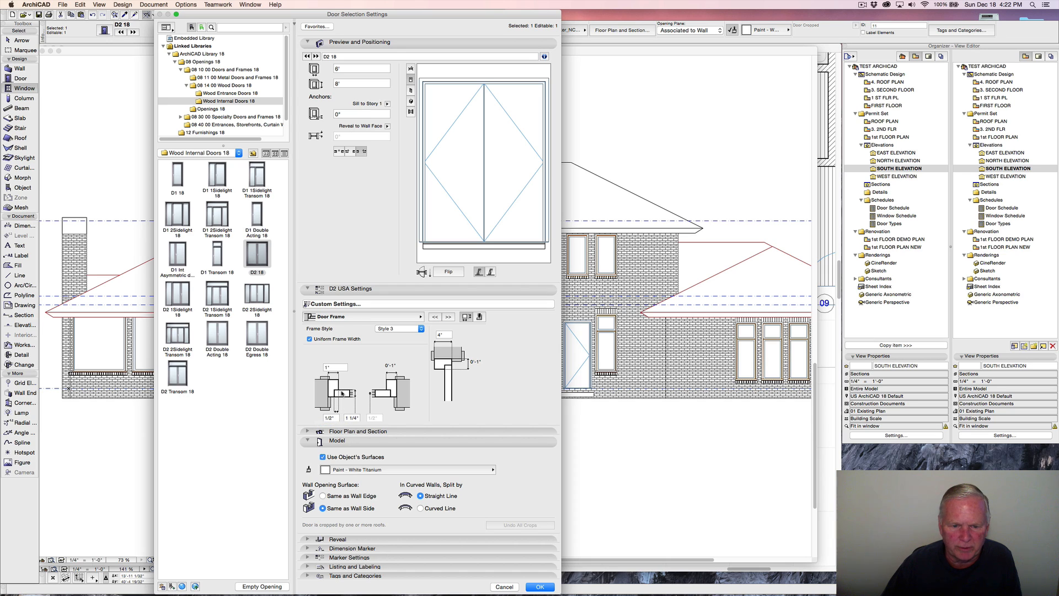
{"action": "left_click", "coordinate": [446, 335]}
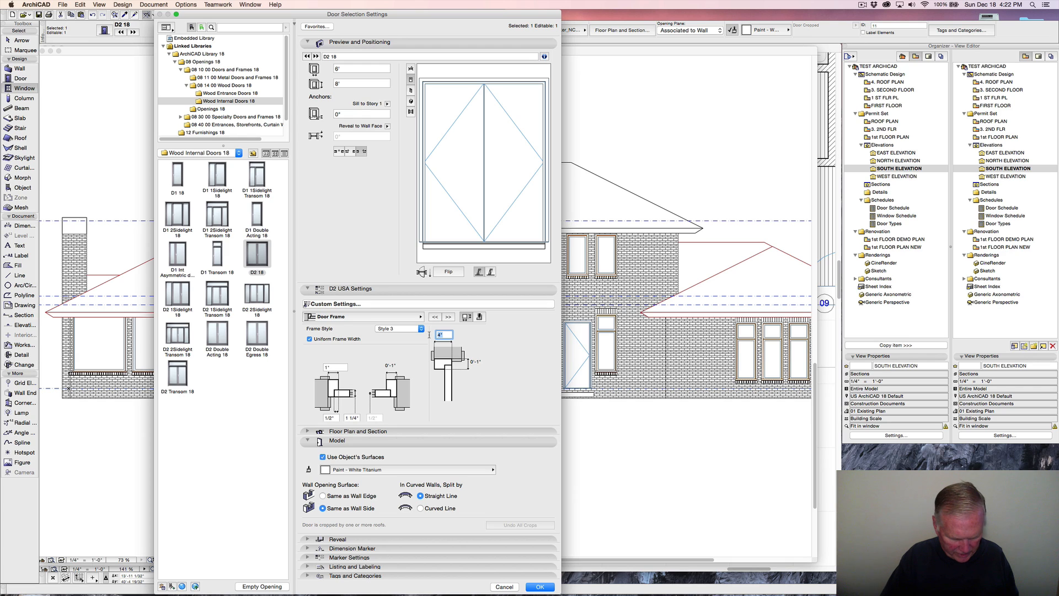
{"action": "type", "text": "4.5"}
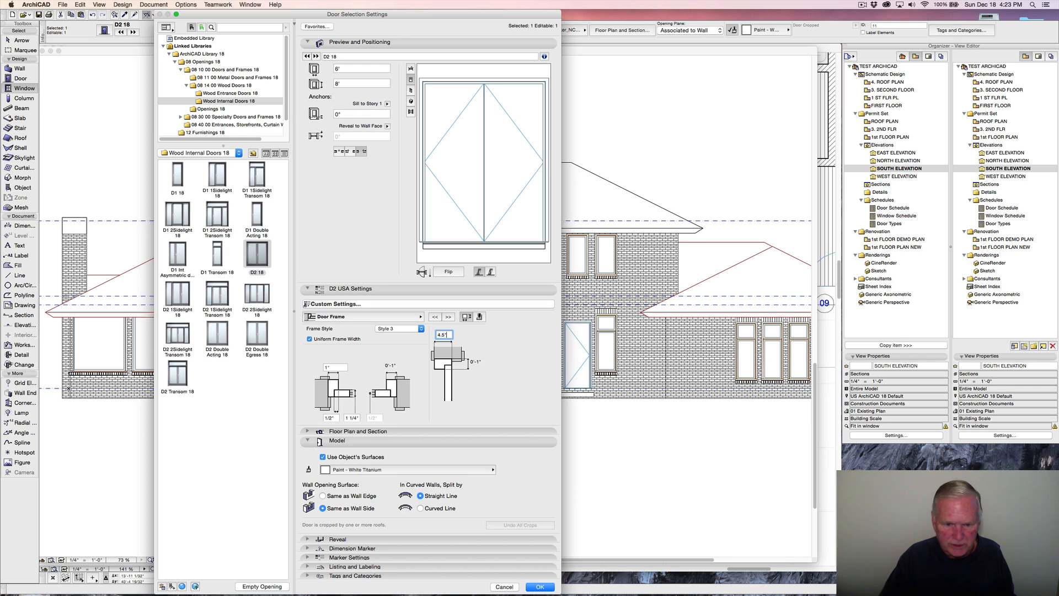
{"action": "left_click", "coordinate": [433, 361]}
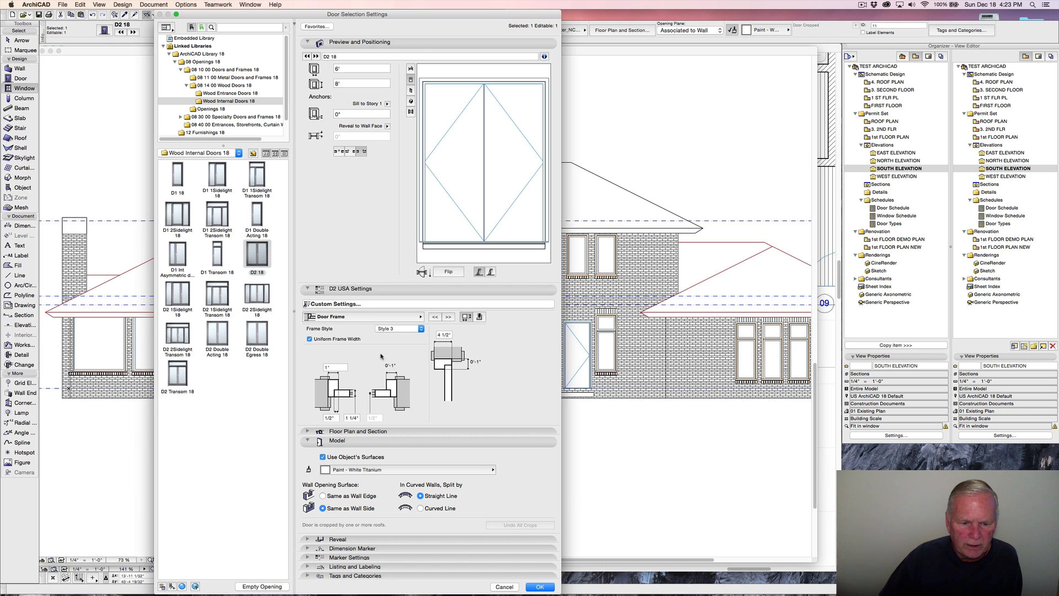
Change the double door's panels to No Grill and put Handle 3 on the left leaf's inside and outside.
{"action": "left_click", "coordinate": [449, 317]}
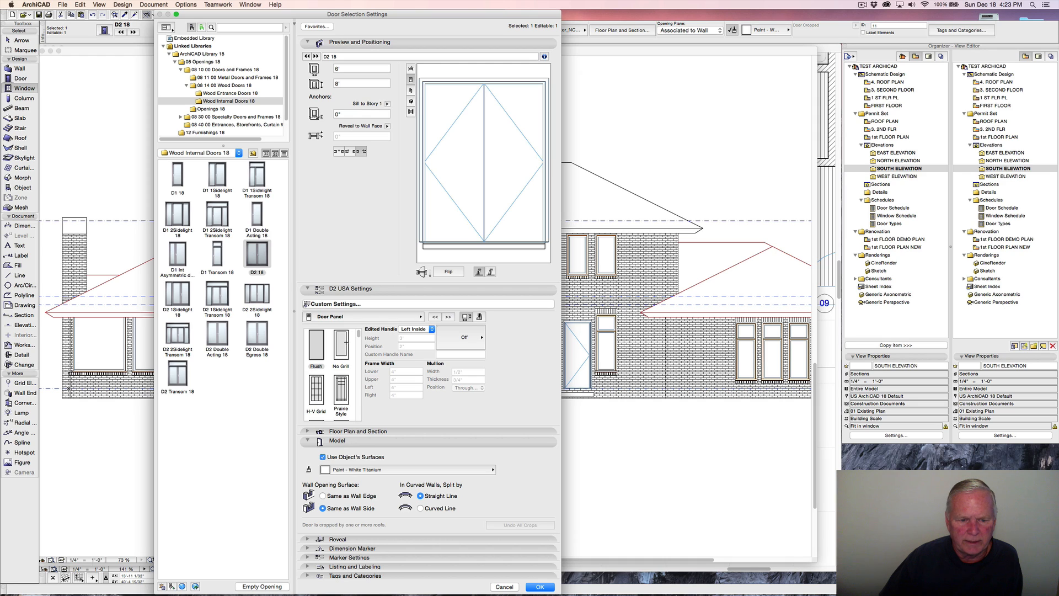
{"action": "left_click", "coordinate": [342, 341]}
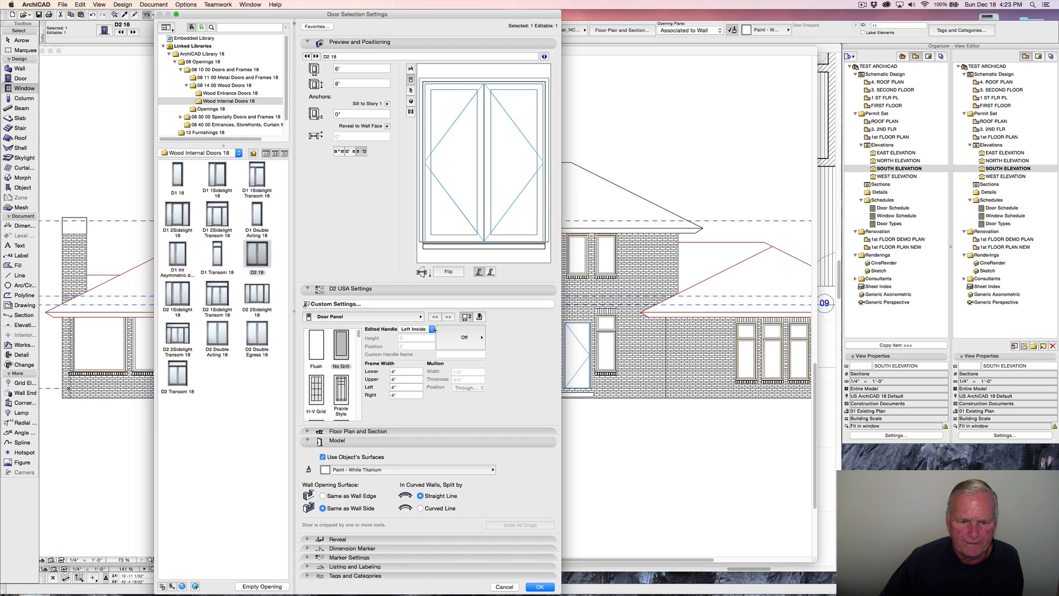
{"action": "left_click", "coordinate": [470, 335]}
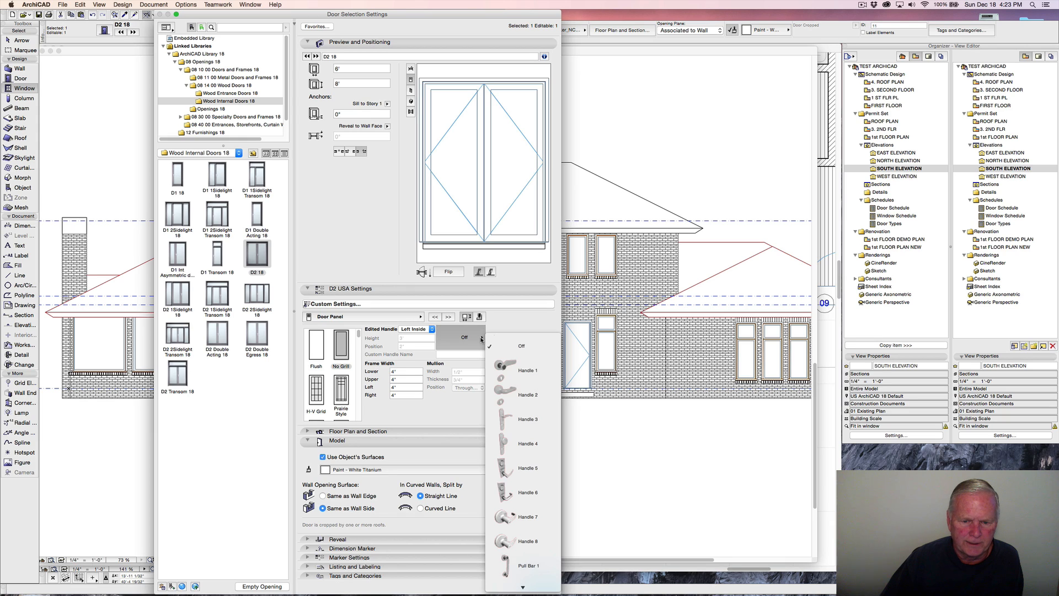
{"action": "left_click", "coordinate": [532, 419]}
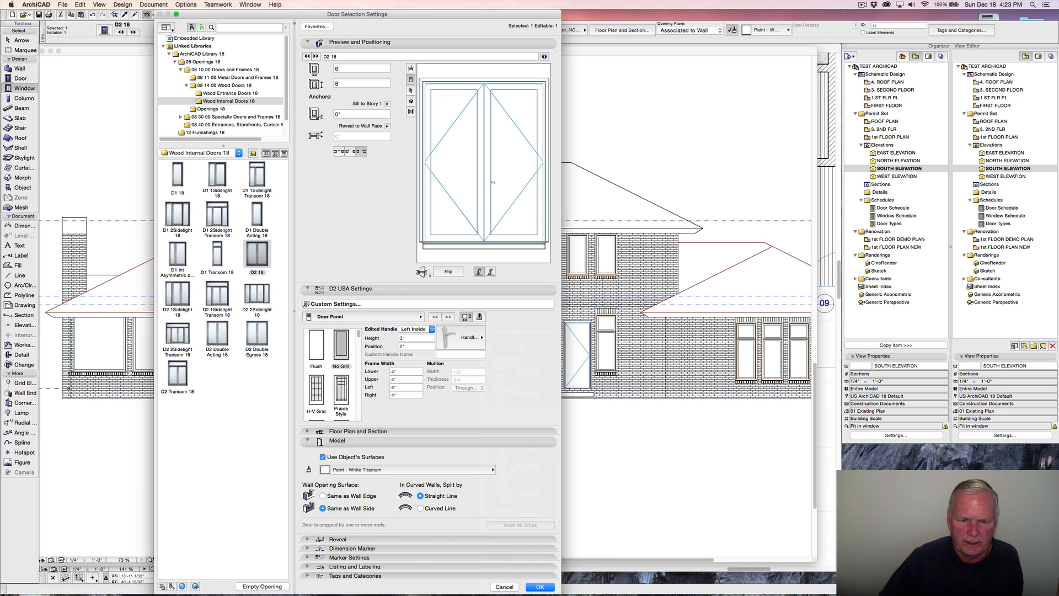
{"action": "left_click", "coordinate": [432, 329]}
{"action": "left_click", "coordinate": [415, 336]}
{"action": "left_click", "coordinate": [470, 337]}
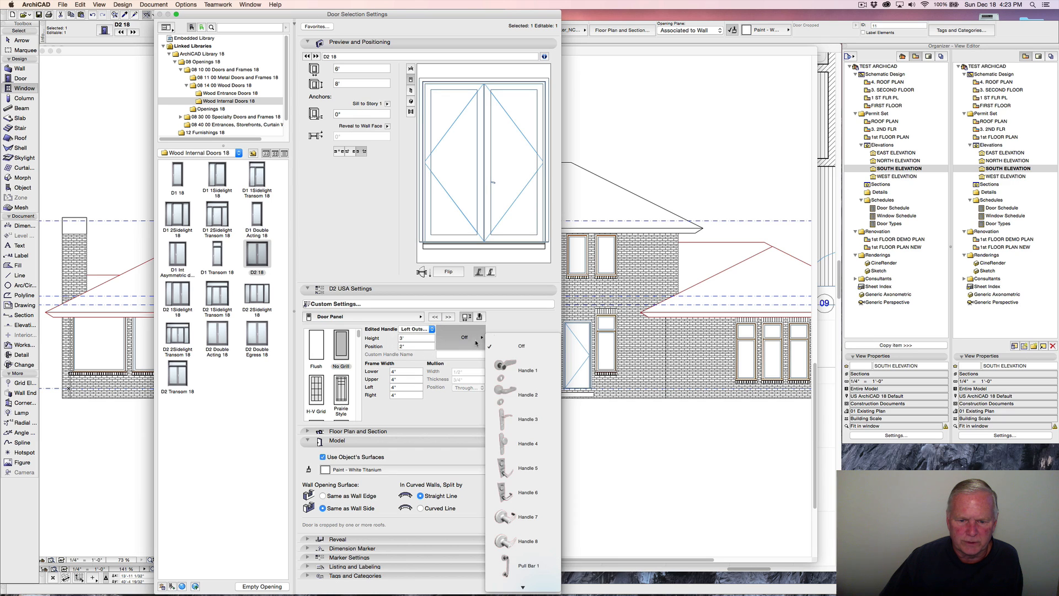
{"action": "left_click", "coordinate": [519, 419]}
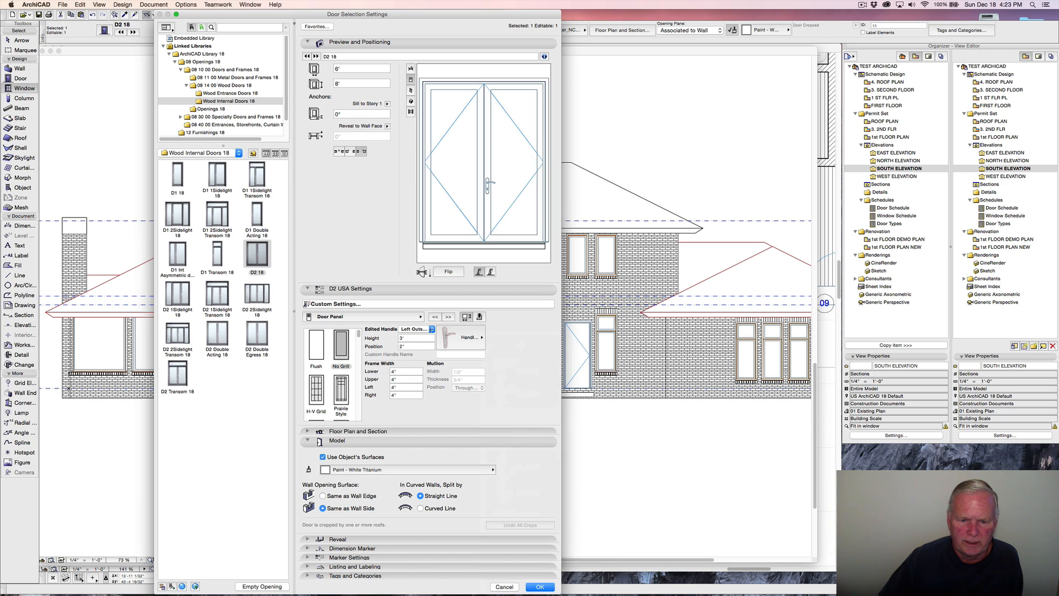
Put Handle 3 on both the inside and outside of the double door's right leaf.
{"action": "left_click", "coordinate": [432, 330]}
{"action": "left_click", "coordinate": [426, 336]}
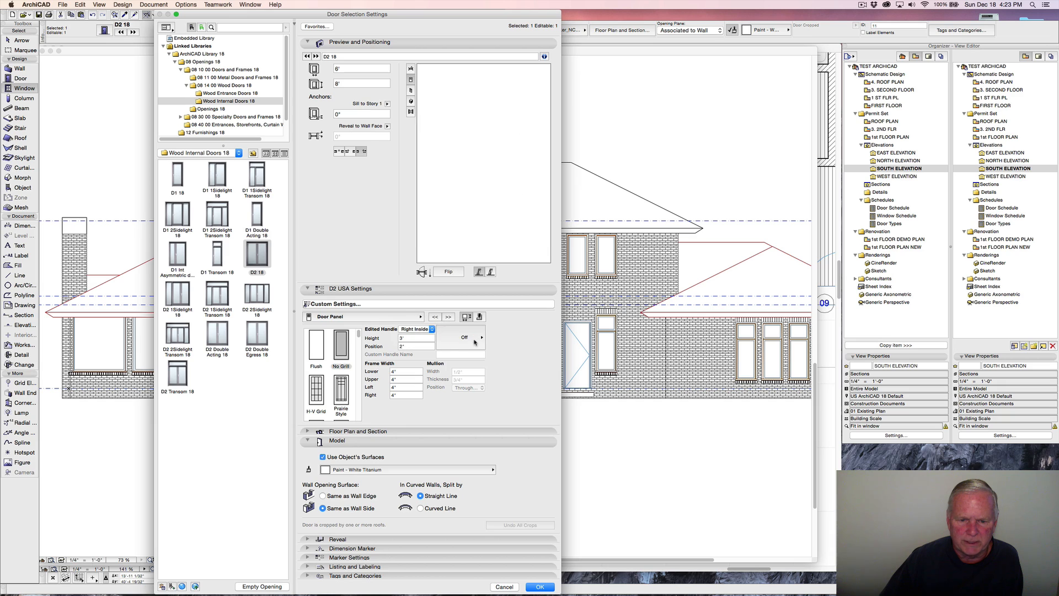
{"action": "left_click", "coordinate": [477, 338]}
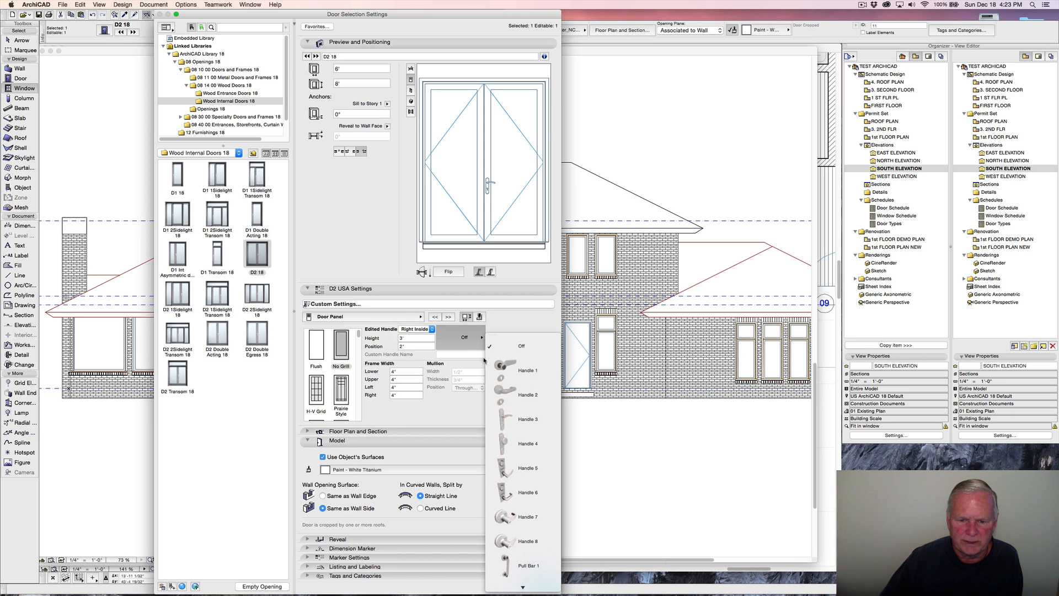
{"action": "left_click", "coordinate": [515, 422]}
{"action": "left_click", "coordinate": [432, 330]}
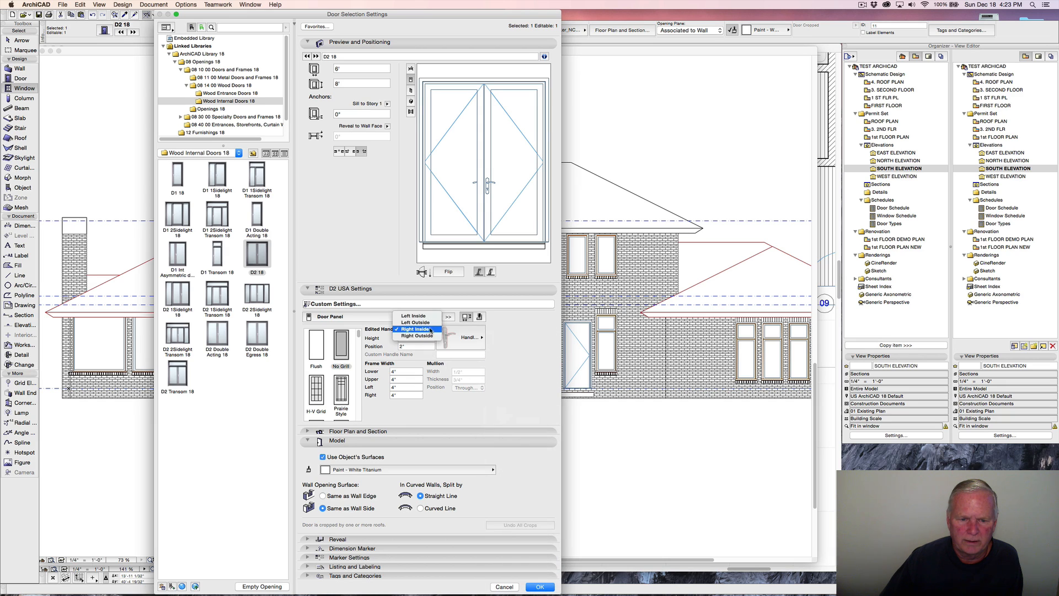
{"action": "left_click", "coordinate": [425, 338]}
{"action": "left_click", "coordinate": [479, 338]}
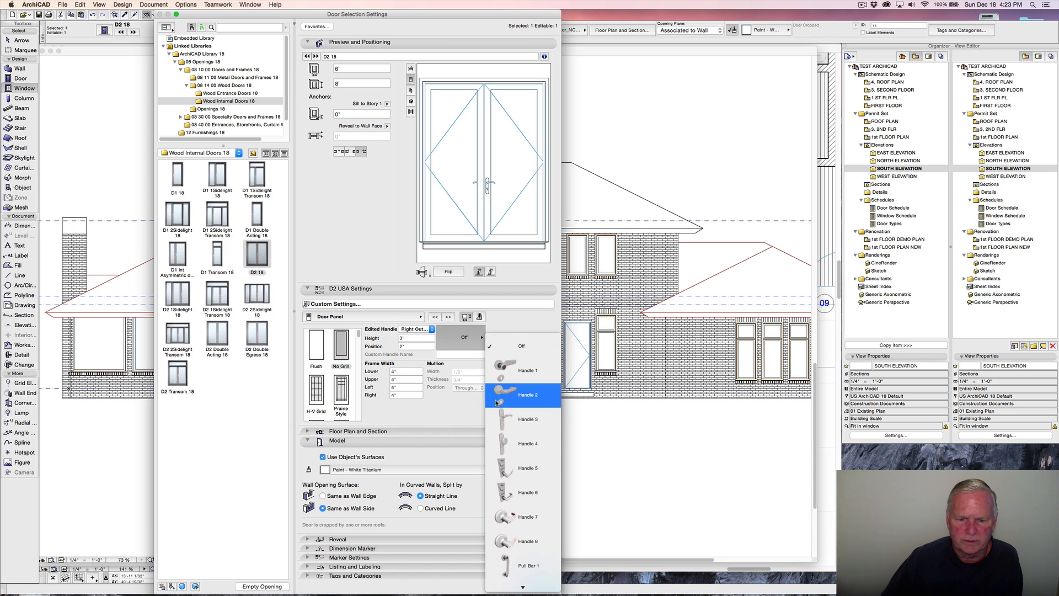
{"action": "left_click", "coordinate": [463, 397]}
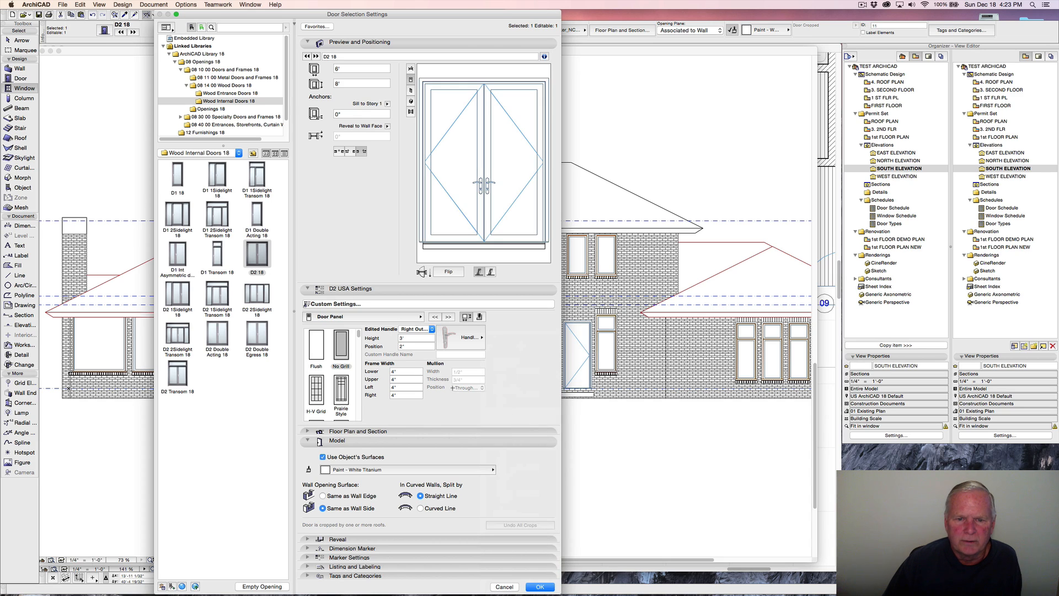
Try a right frame width of 8" on the door panels and return it to 4".
{"action": "left_click", "coordinate": [400, 396]}
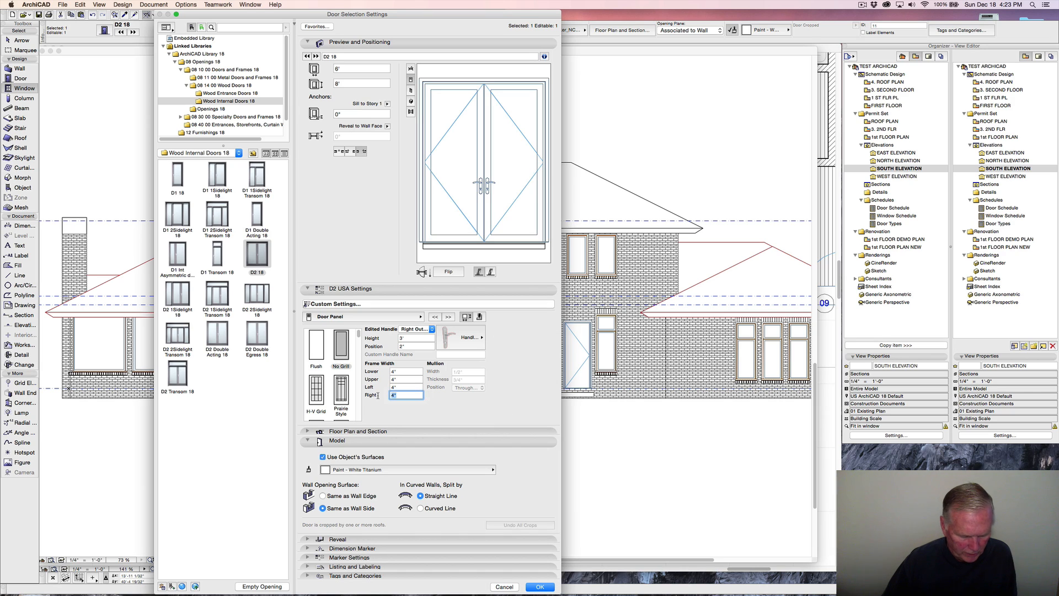
{"action": "type", "text": "8\""}
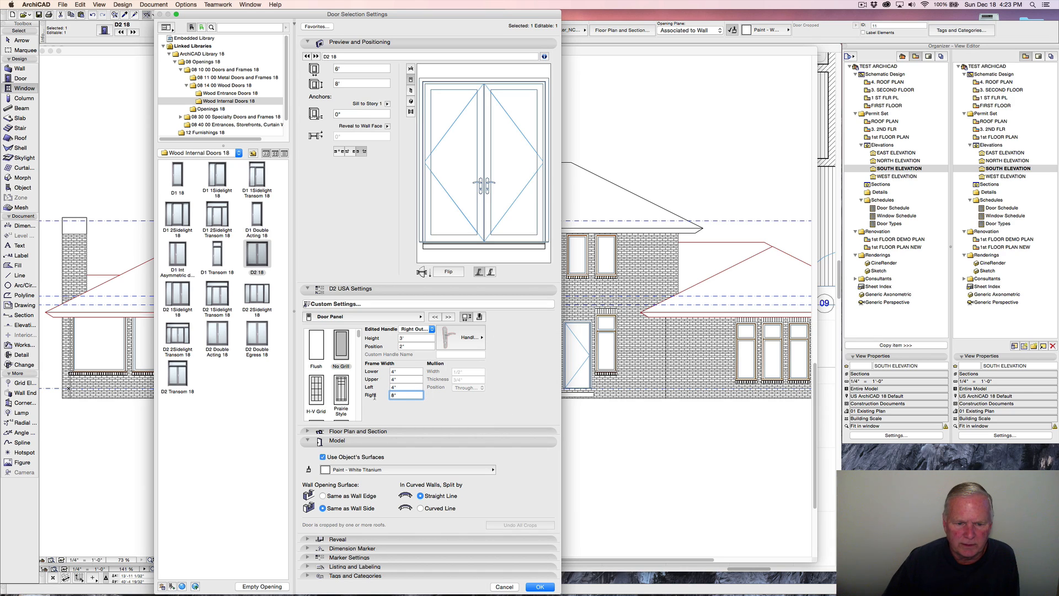
{"action": "left_click", "coordinate": [394, 406]}
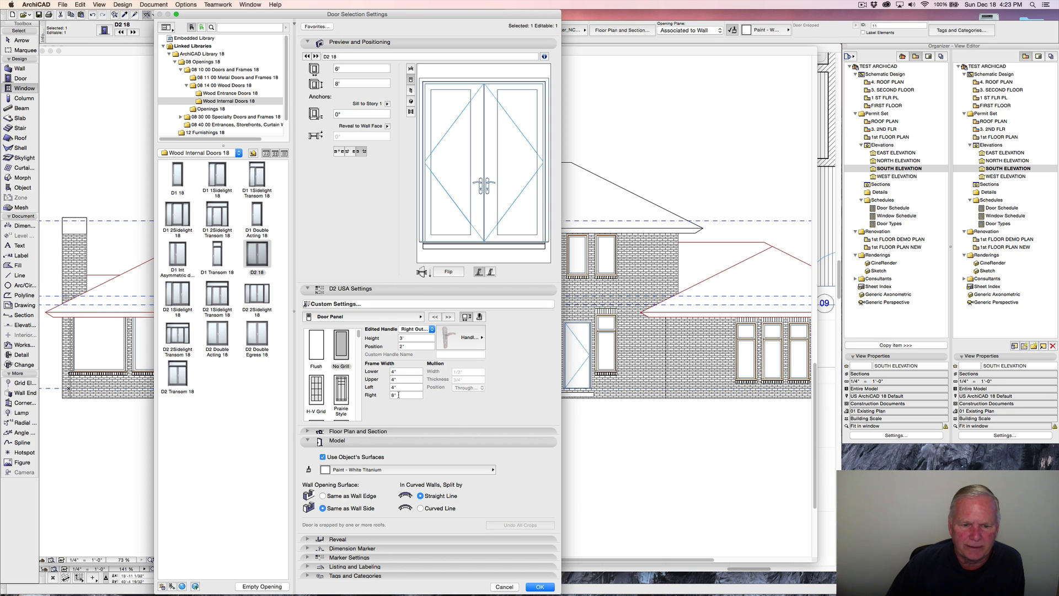
{"action": "left_click", "coordinate": [399, 395]}
{"action": "type", "text": "4"}
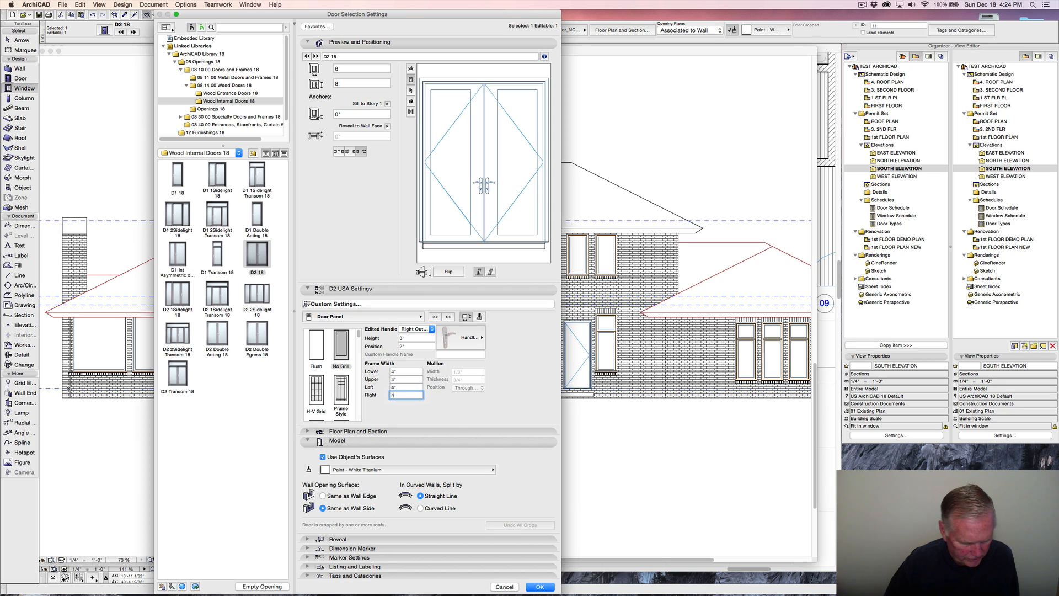
Set the lower frame width of the door panels to 1'.
{"action": "left_click", "coordinate": [387, 372]}
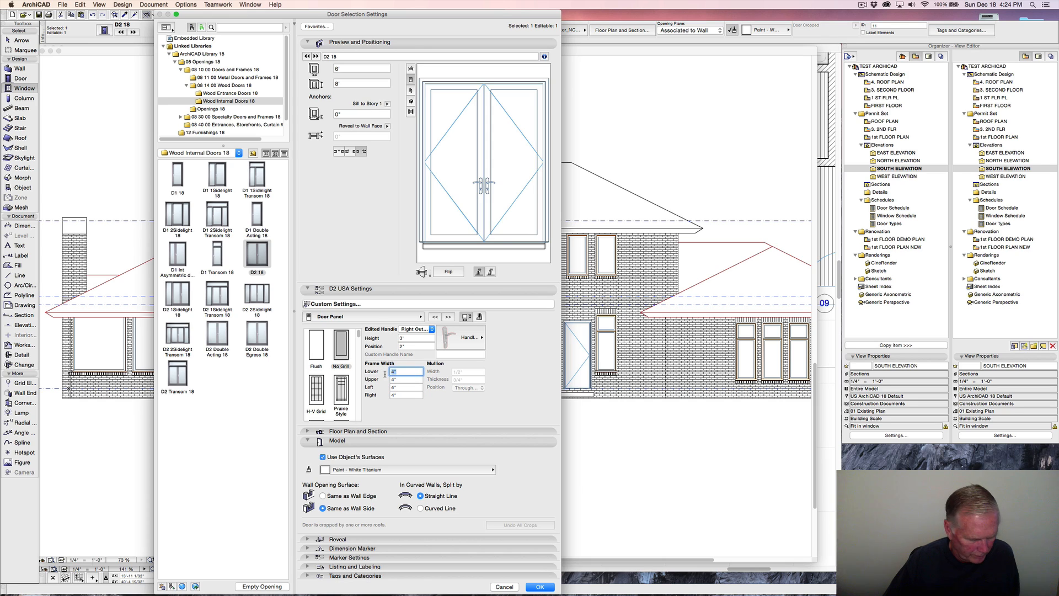
{"action": "key", "text": "Return"}
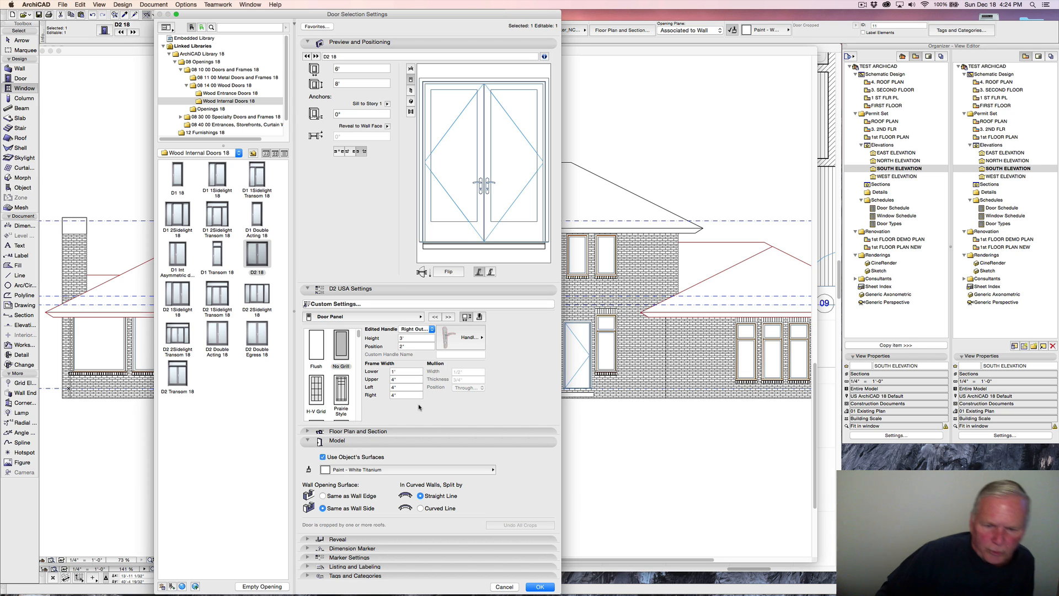
{"action": "key", "text": "Tab"}
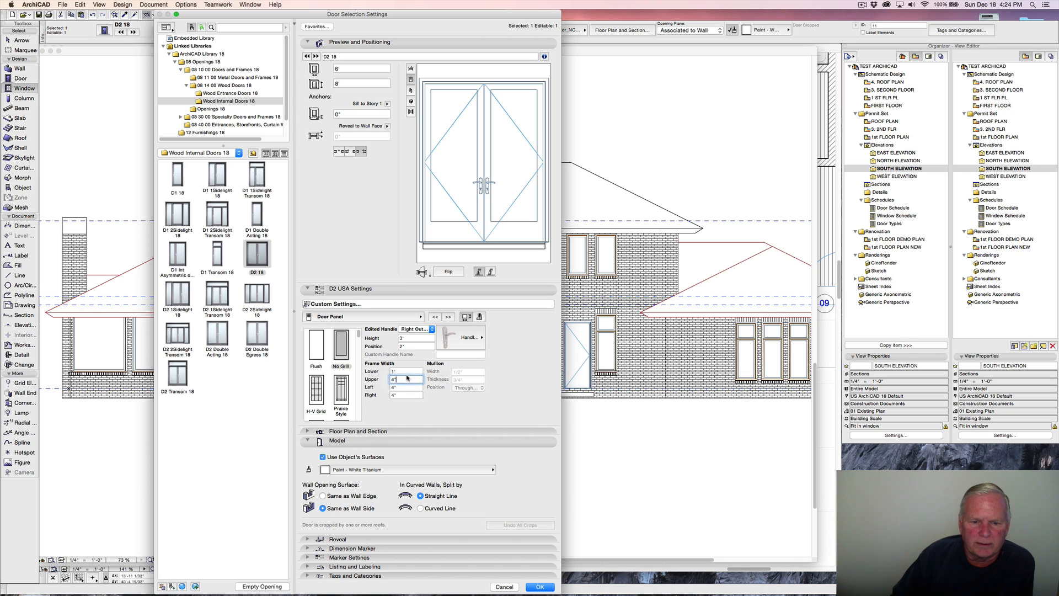
Override the model view options for the door's 3D projections and turn off its opening lines.
{"action": "left_click", "coordinate": [448, 317]}
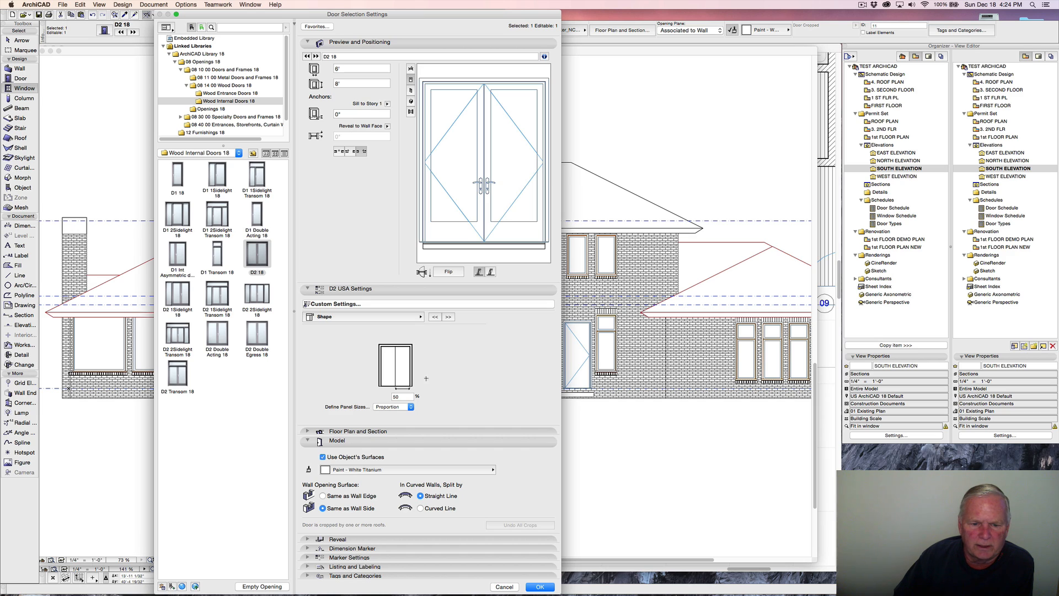
{"action": "left_click", "coordinate": [448, 317]}
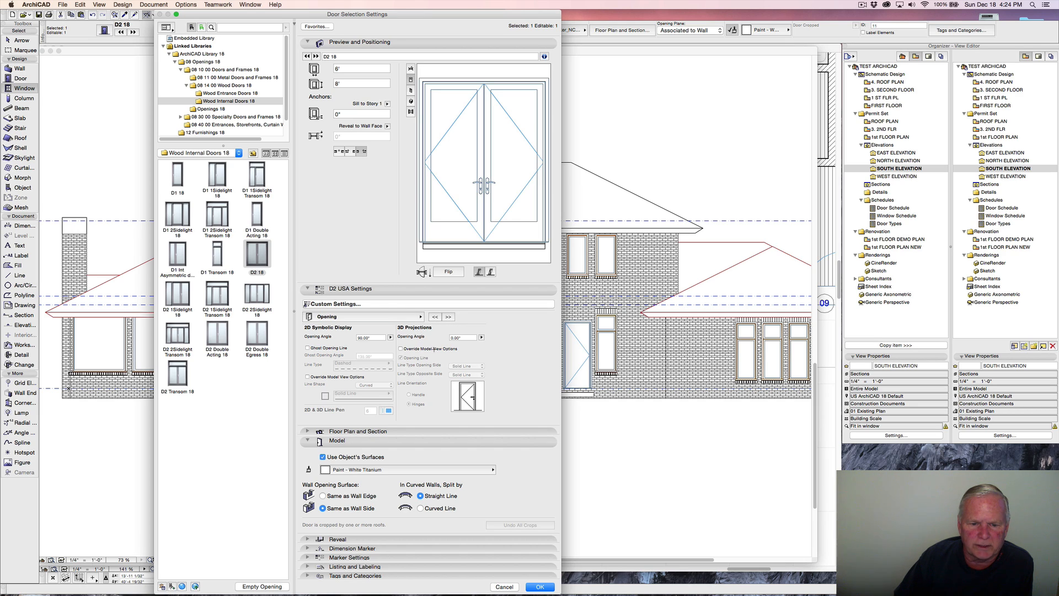
{"action": "left_click", "coordinate": [401, 348]}
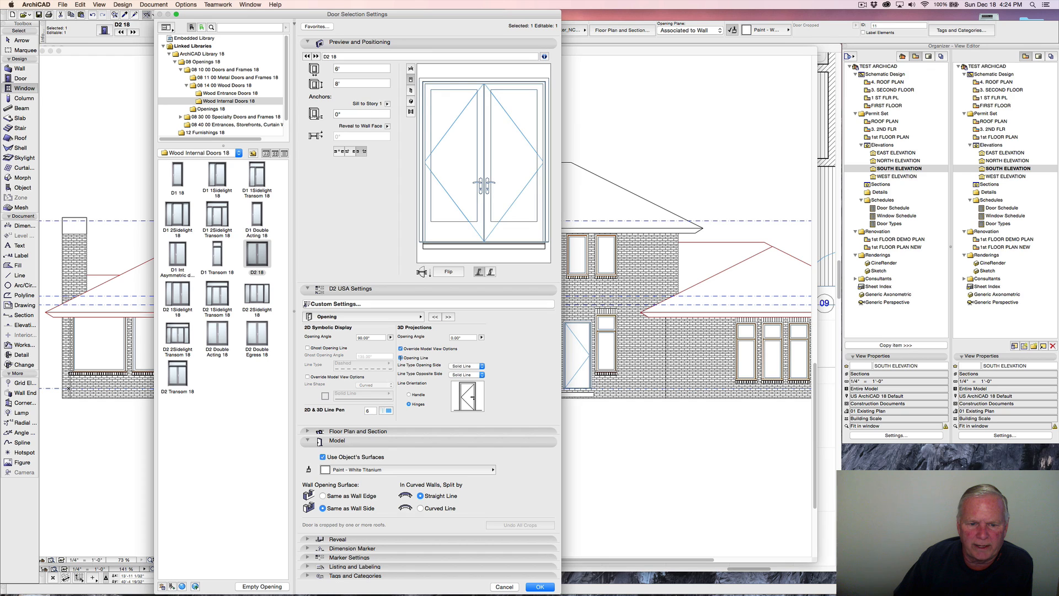
{"action": "left_click", "coordinate": [401, 358]}
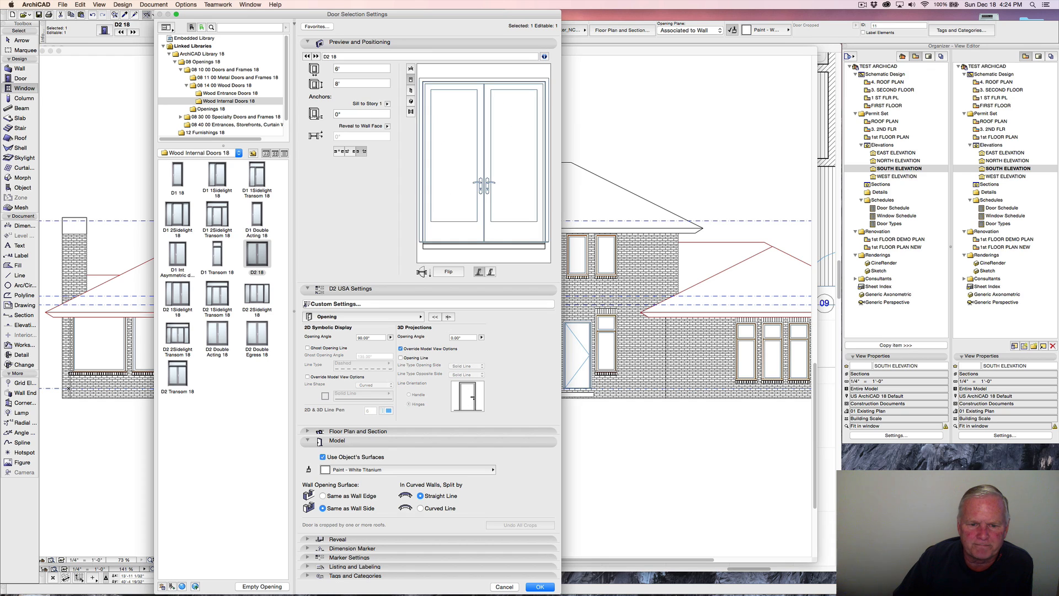
Set the offset of the double door's inside casing to 1/4".
{"action": "left_click", "coordinate": [449, 317]}
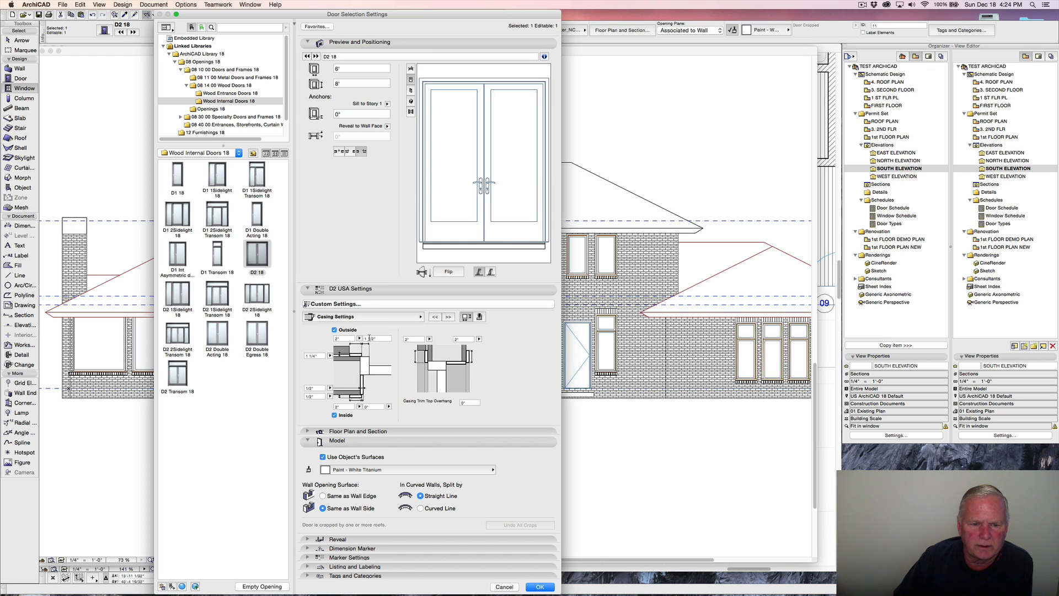
{"action": "left_click", "coordinate": [365, 407]}
{"action": "type", "text": "1"}
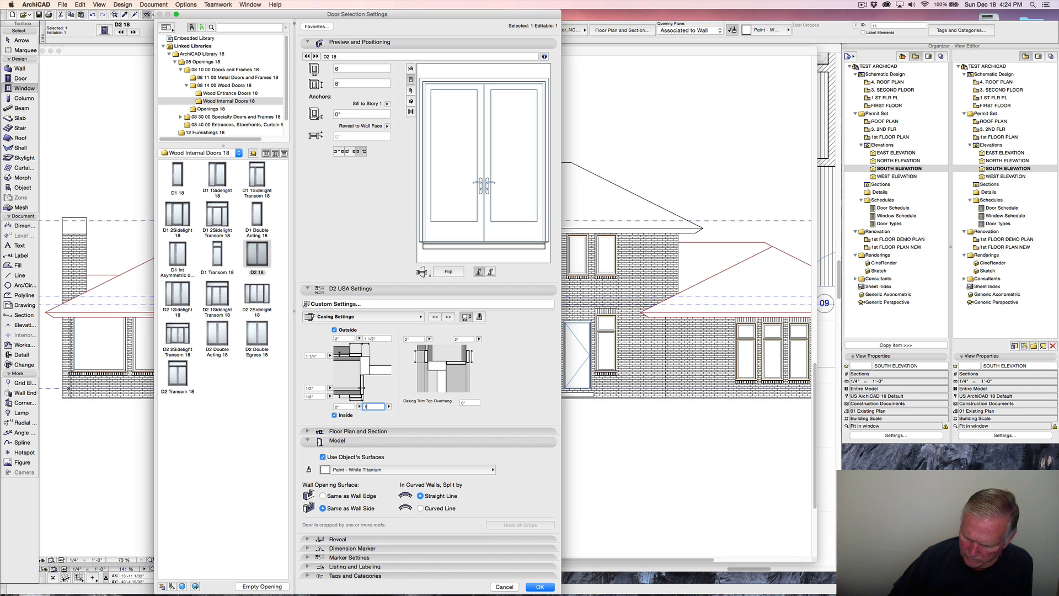
{"action": "type", "text": "/4\""}
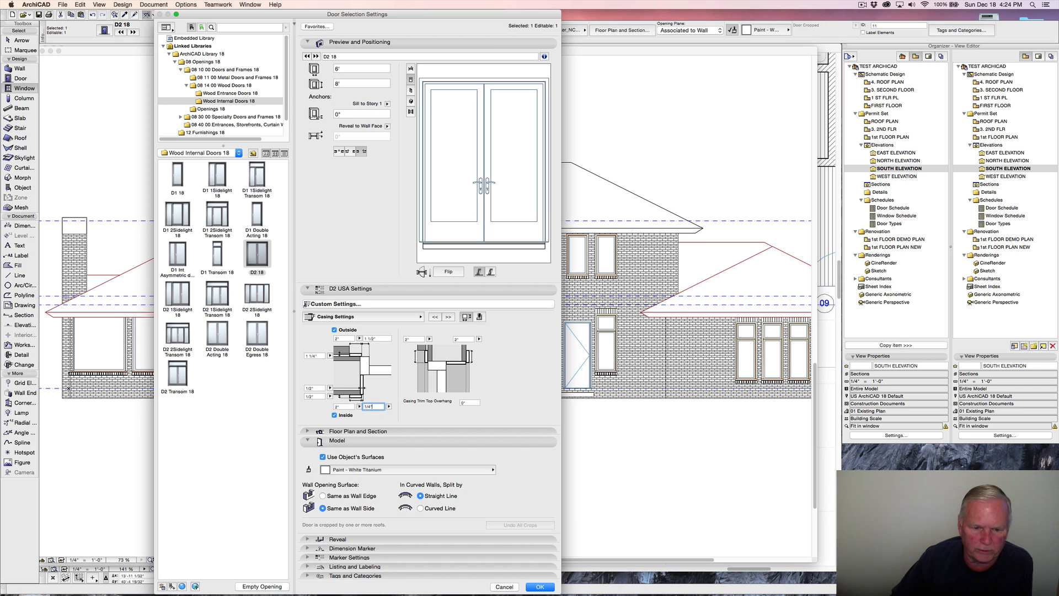
{"action": "left_click", "coordinate": [371, 396]}
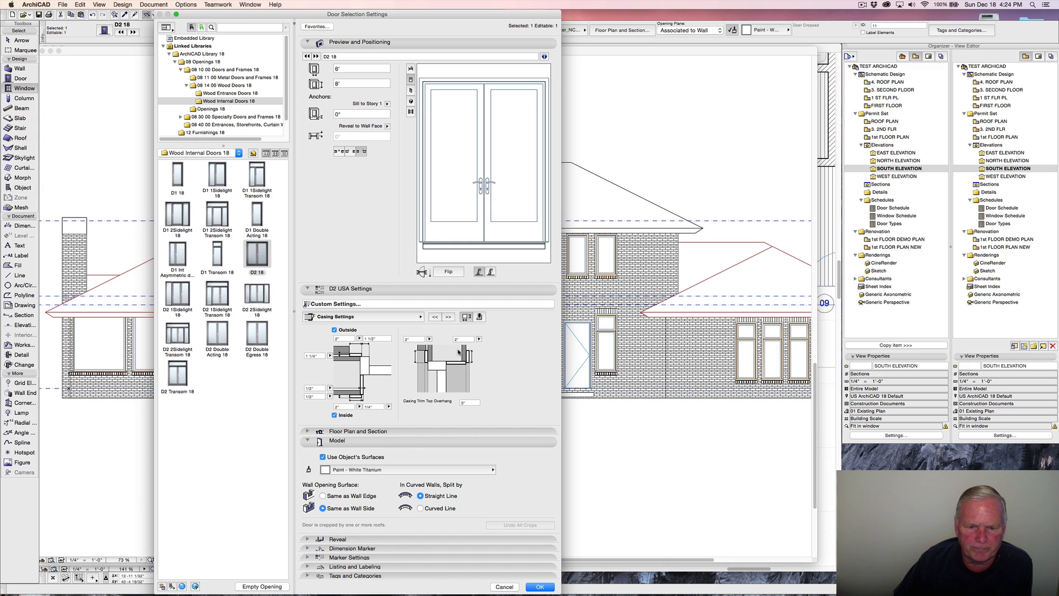
In the door's Threshold and Sill Settings, set the sill slope angle to 3 degrees and the sill nosing to 2".
{"action": "left_click", "coordinate": [448, 317]}
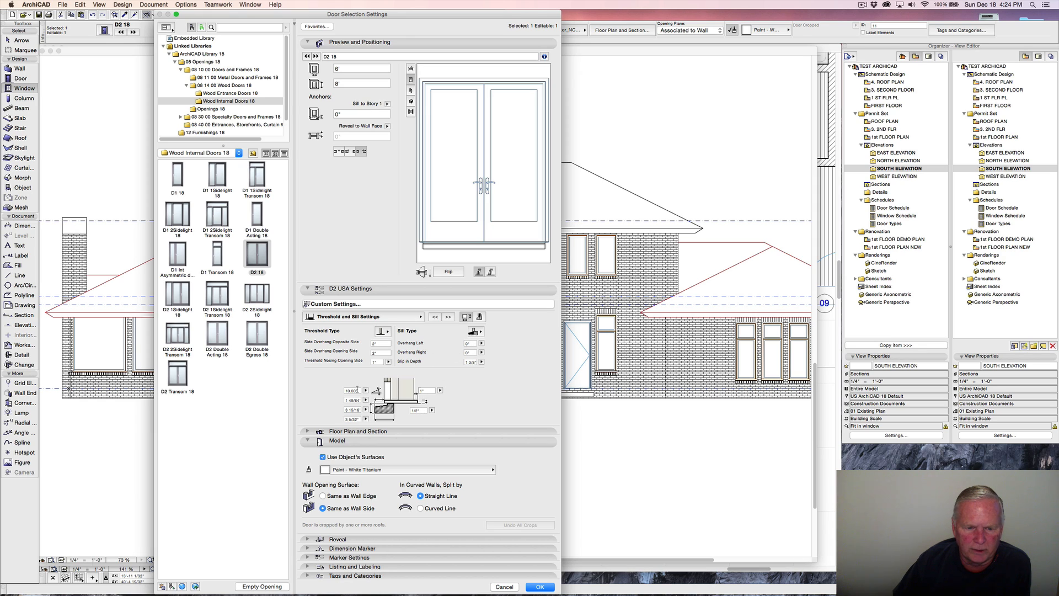
{"action": "left_click", "coordinate": [360, 390]}
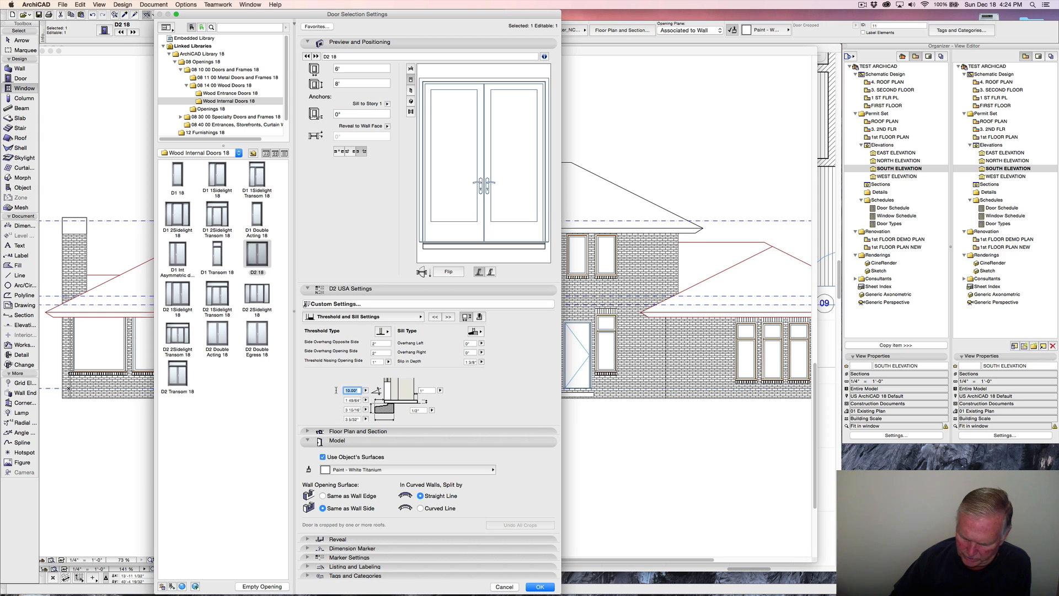
{"action": "type", "text": "3"}
{"action": "key", "text": "Tab"}
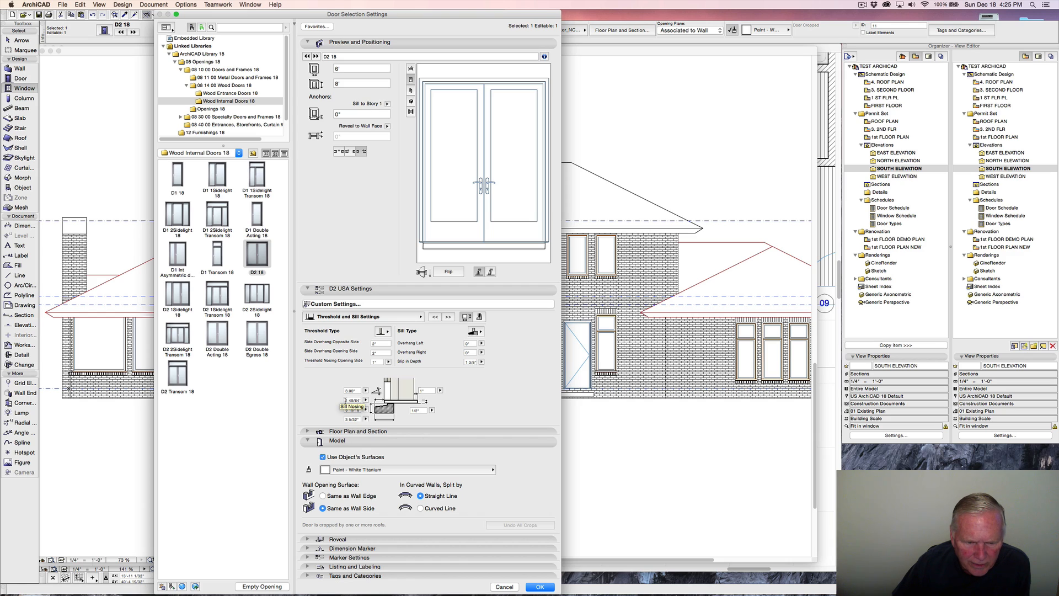
{"action": "left_click", "coordinate": [348, 400]}
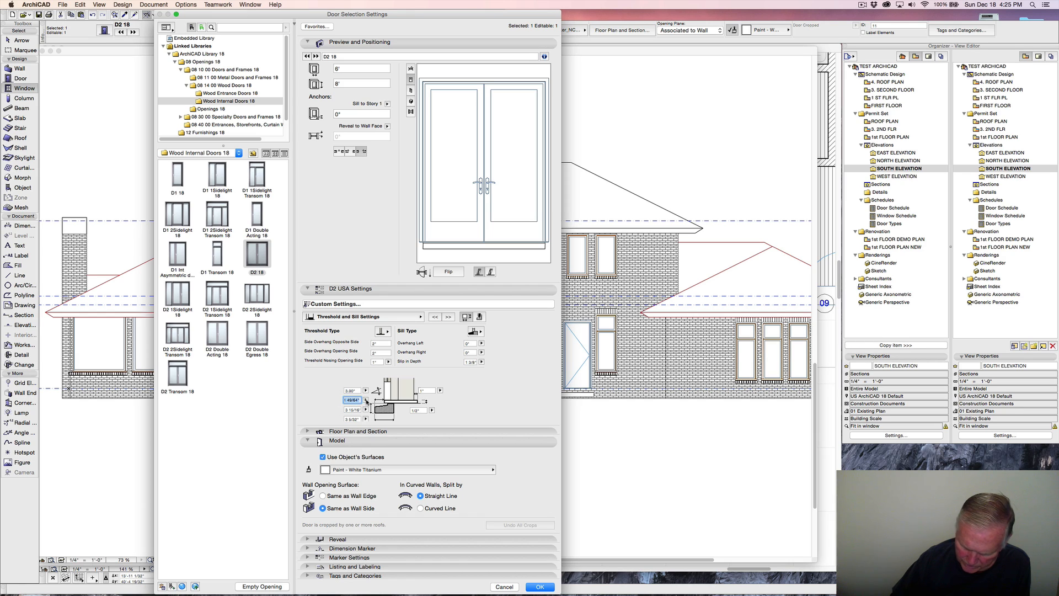
{"action": "type", "text": "2"}
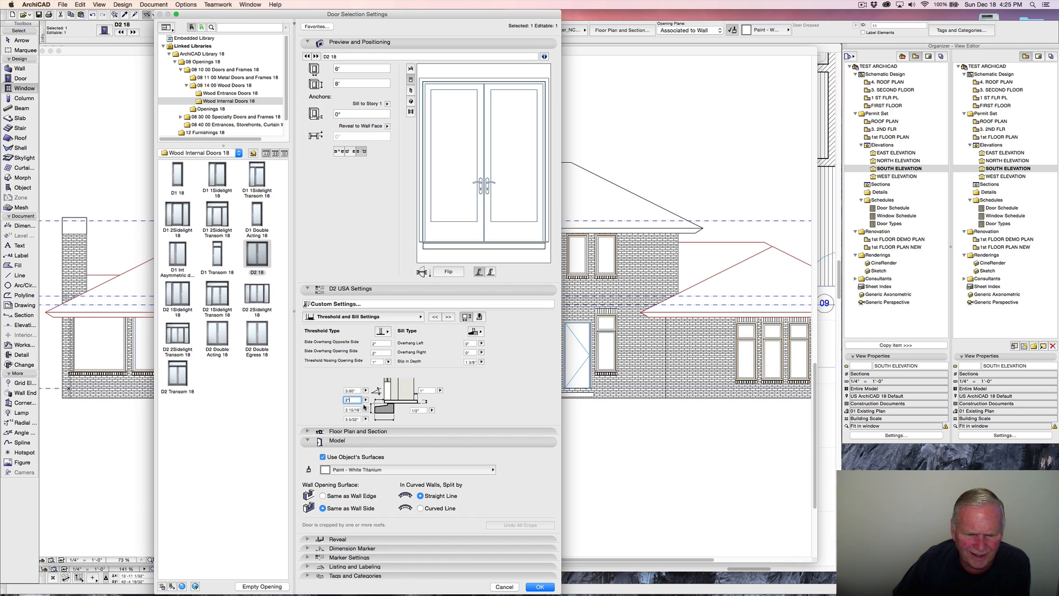
{"action": "key", "text": "Return"}
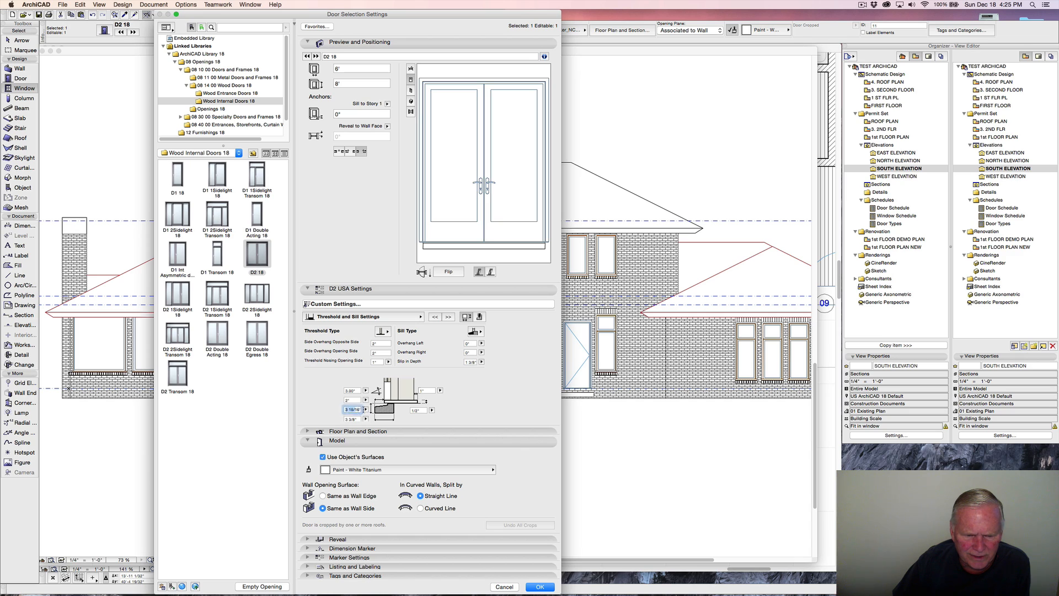
Set the sill height to 4" and the sill width to 4".
{"action": "left_click", "coordinate": [347, 409]}
{"action": "type", "text": "4"}
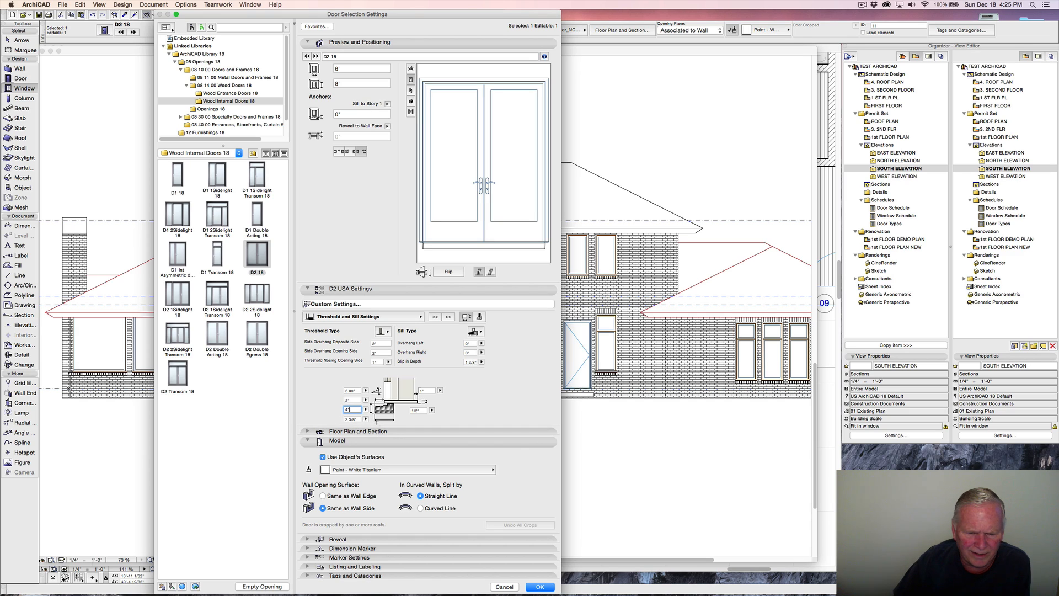
{"action": "key", "text": "Return"}
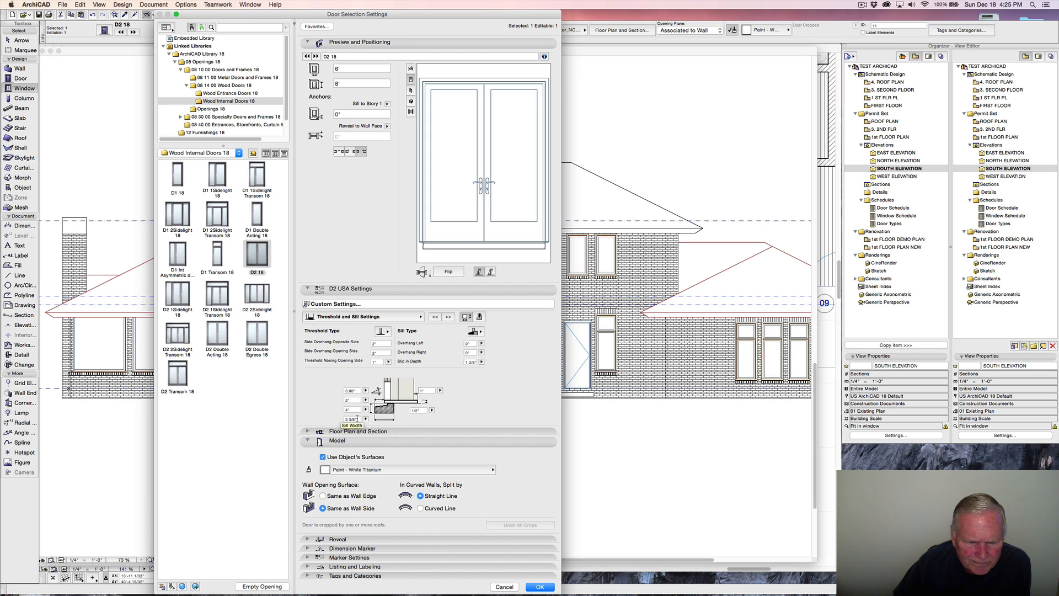
{"action": "left_click", "coordinate": [356, 419]}
{"action": "type", "text": "4"}
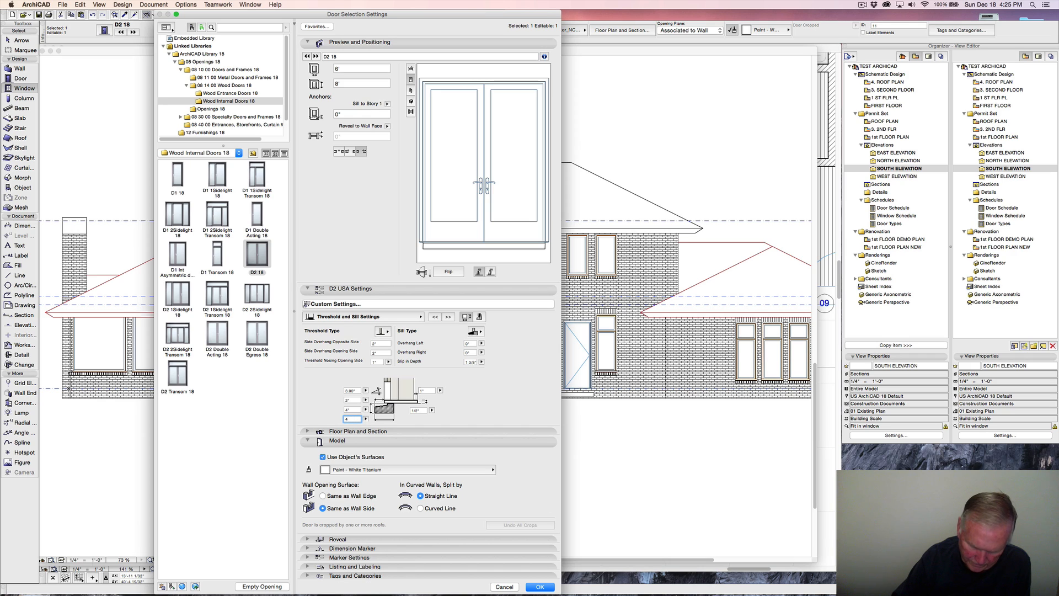
{"action": "left_click", "coordinate": [420, 412]}
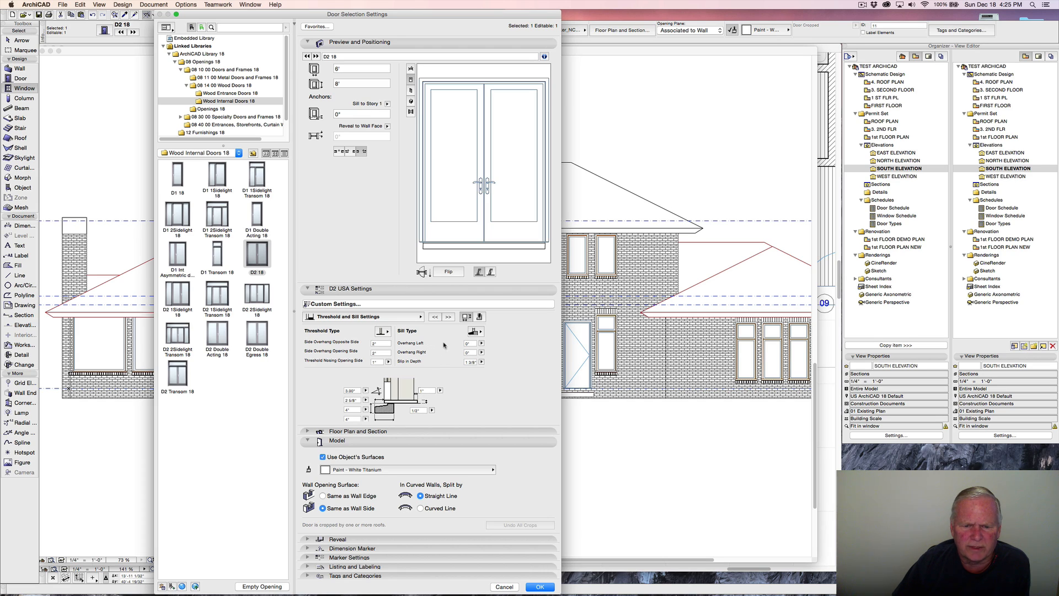
Set the sill's left overhang to 2.5".
{"action": "left_click", "coordinate": [481, 344]}
{"action": "left_click", "coordinate": [492, 344]}
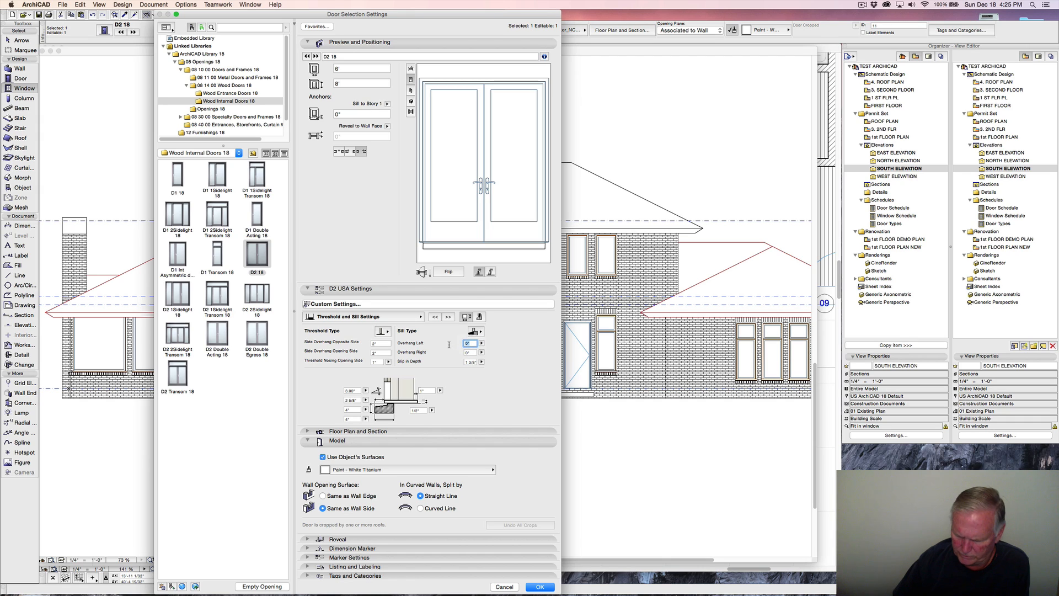
{"action": "type", "text": "2.5"}
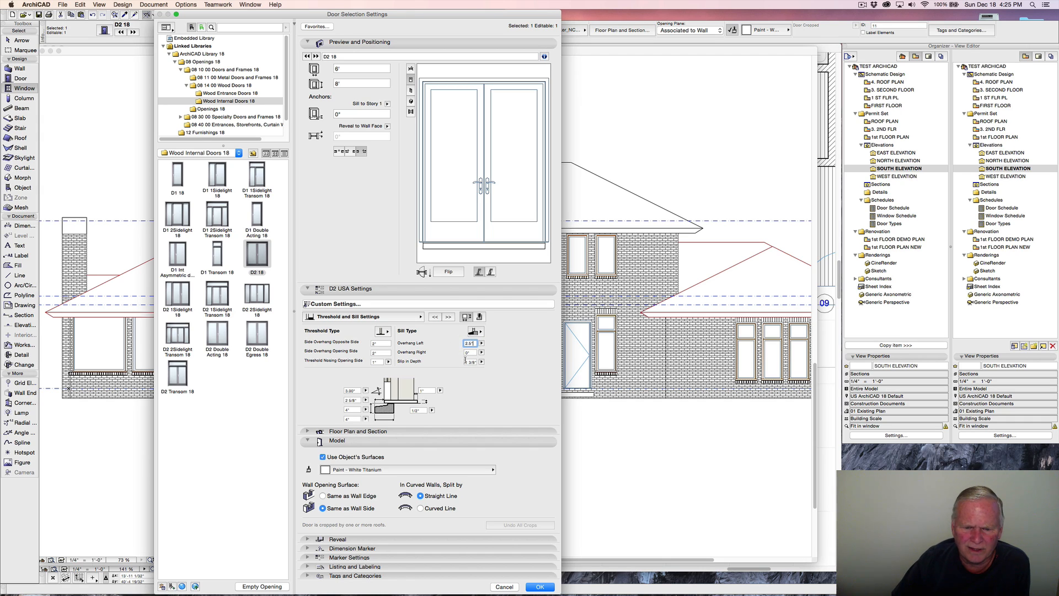
{"action": "key", "text": "Tab"}
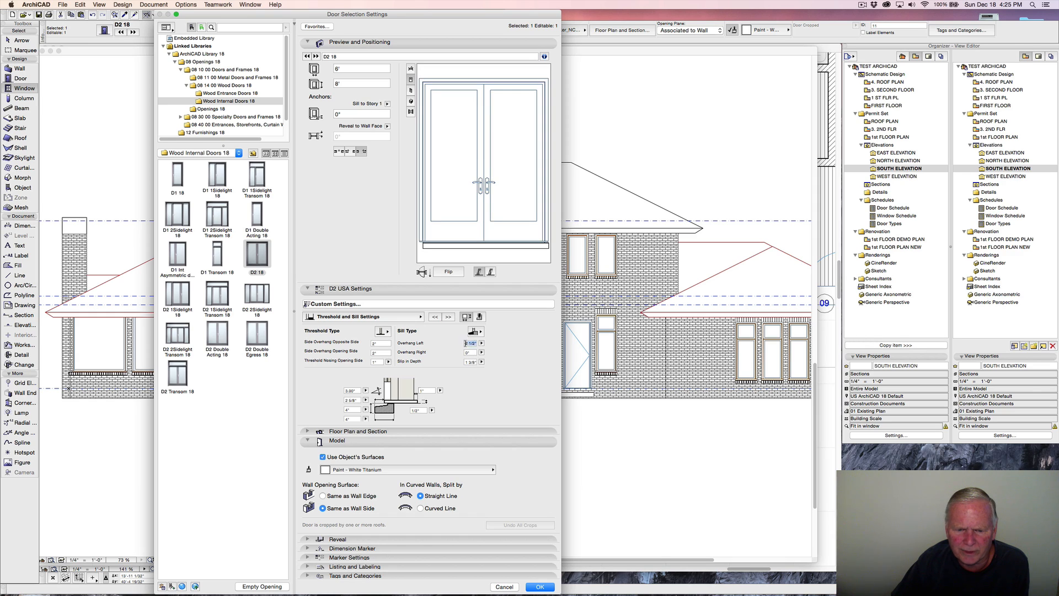
Set both the left and right sill overhangs to 3".
{"action": "left_click", "coordinate": [469, 343]}
{"action": "type", "text": "3"}
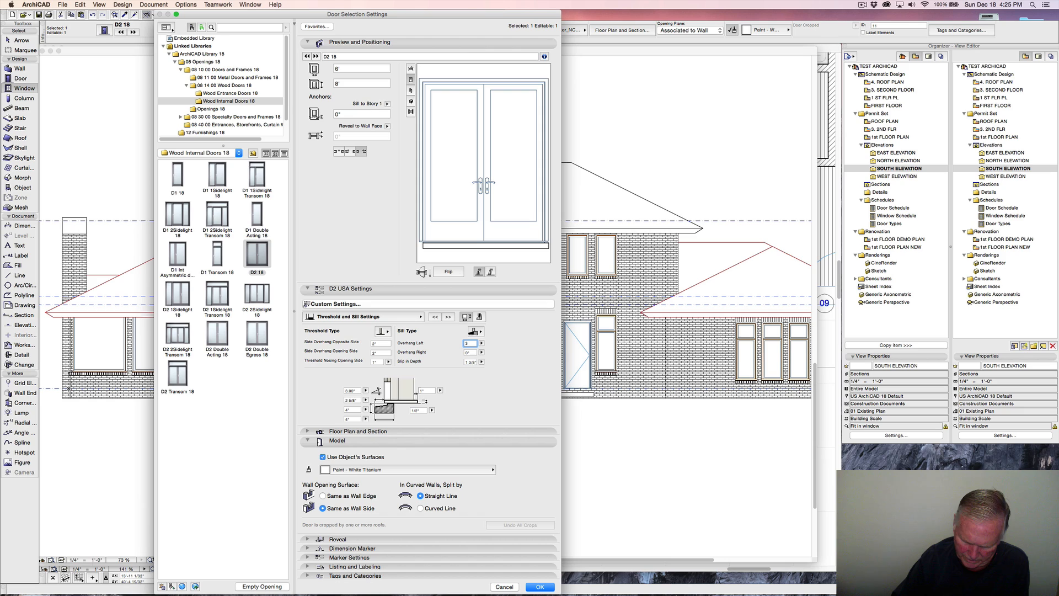
{"action": "left_click", "coordinate": [449, 214]}
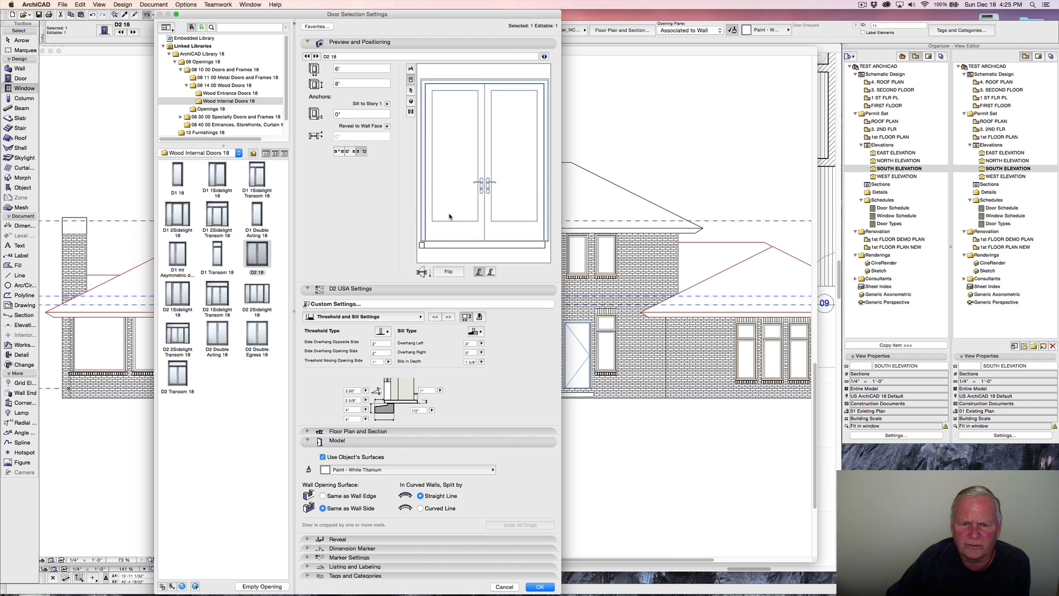
{"action": "left_click", "coordinate": [449, 216]}
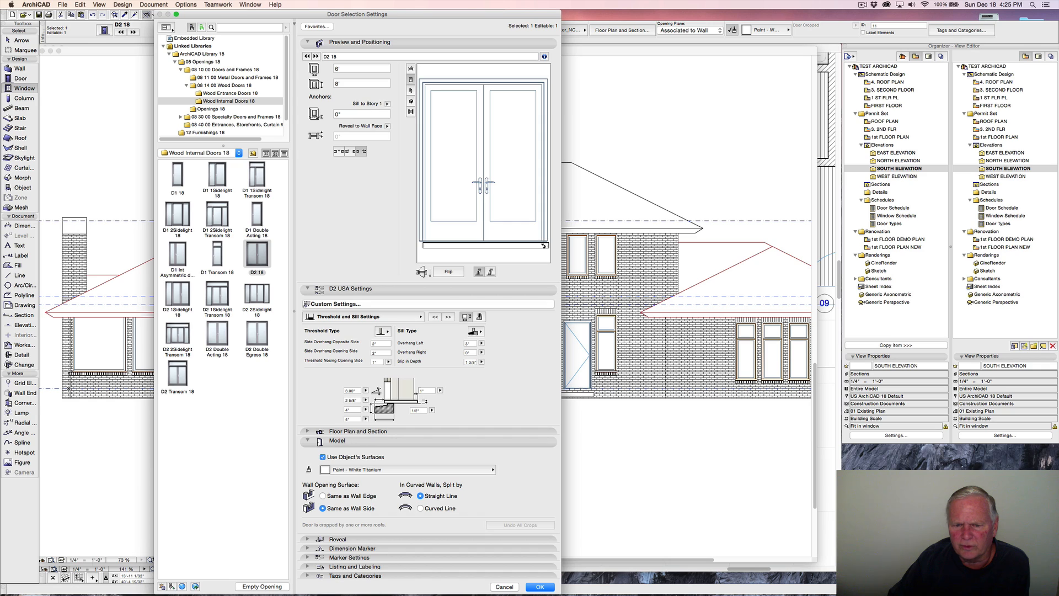
{"action": "left_click", "coordinate": [469, 352]}
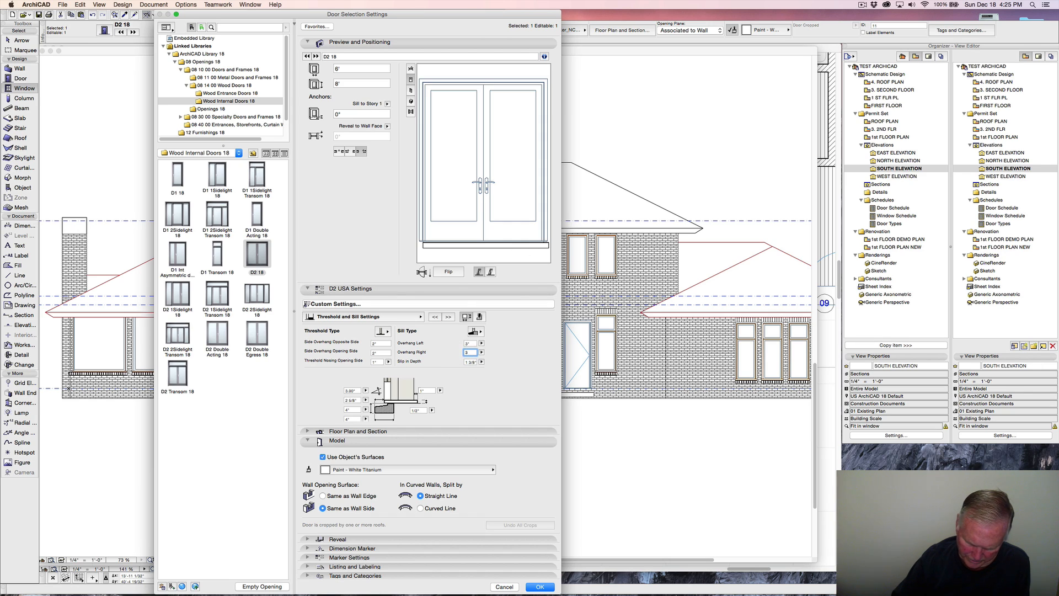
{"action": "type", "text": "3\""}
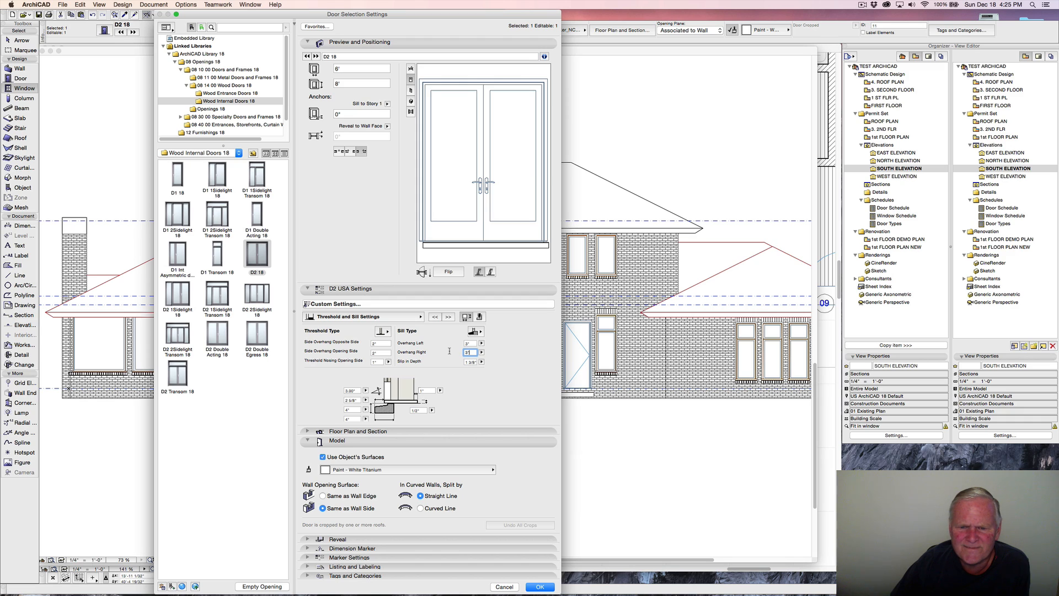
{"action": "key", "text": "Tab"}
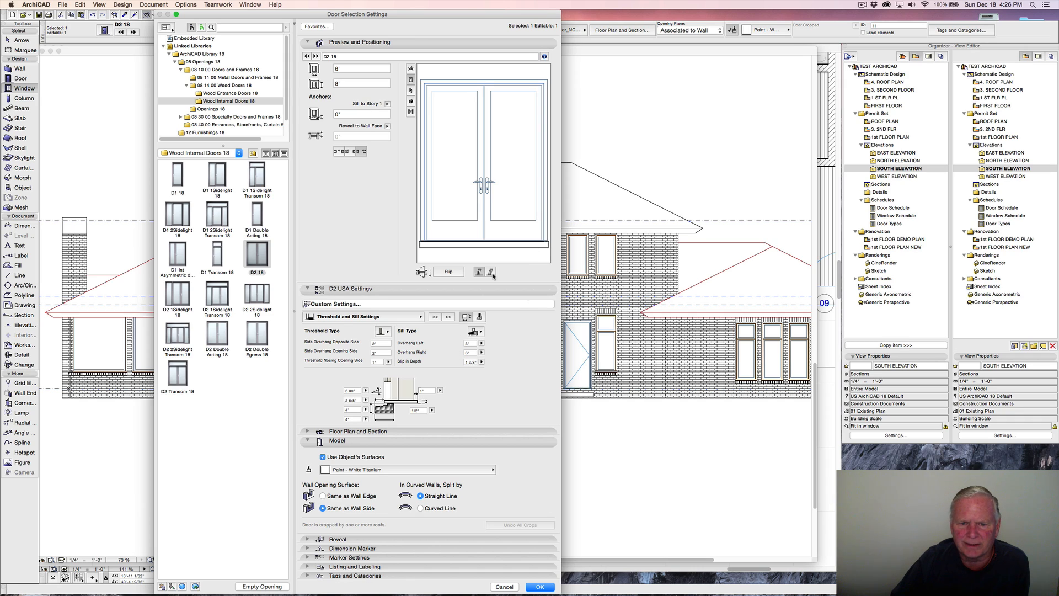
In the Wall Closure settings, define the brick veneer reveal depth by wall skins number and set the number to 2.
{"action": "left_click", "coordinate": [448, 316]}
{"action": "left_click", "coordinate": [450, 316]}
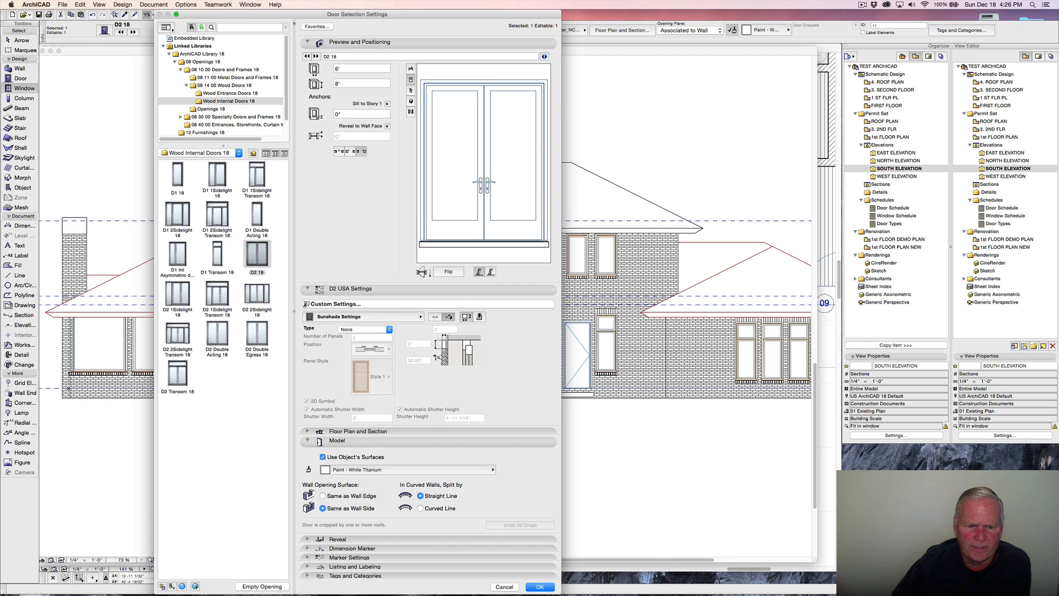
{"action": "left_click", "coordinate": [449, 317]}
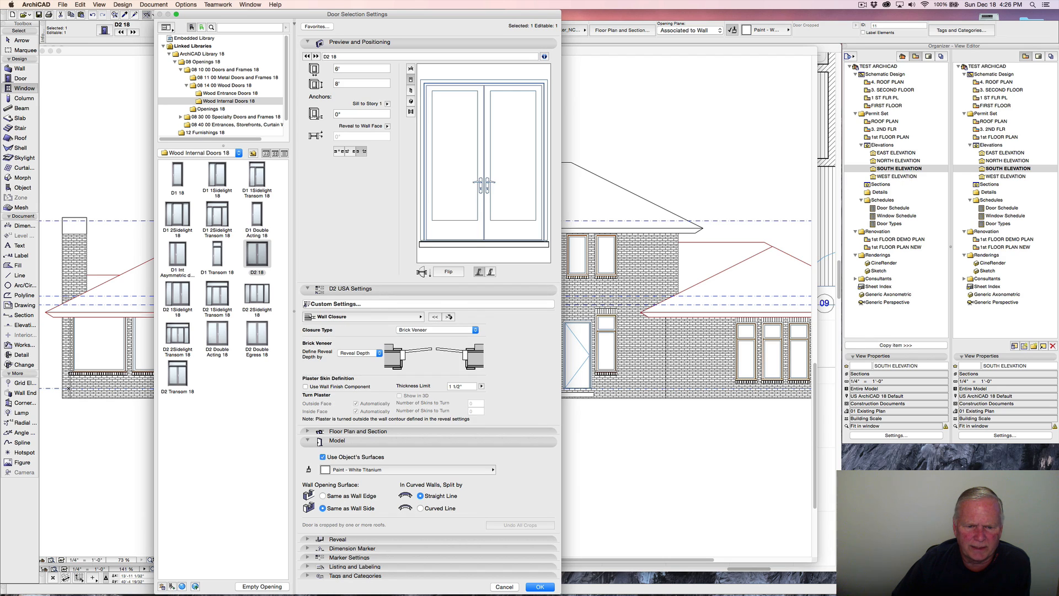
{"action": "left_click", "coordinate": [380, 353]}
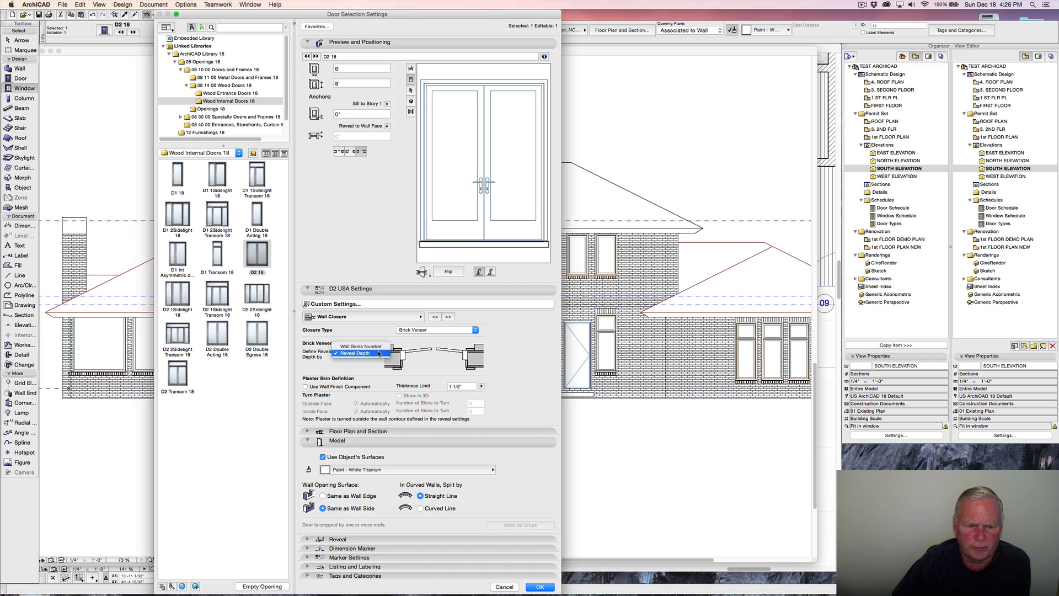
{"action": "left_click", "coordinate": [364, 347]}
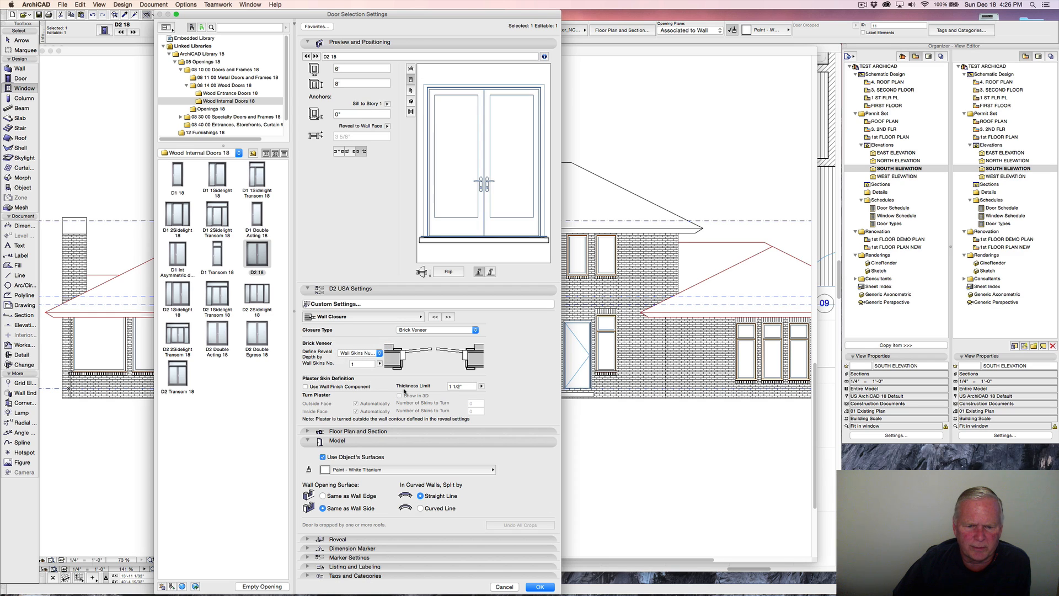
{"action": "left_click", "coordinate": [380, 364]}
{"action": "left_click", "coordinate": [392, 373]}
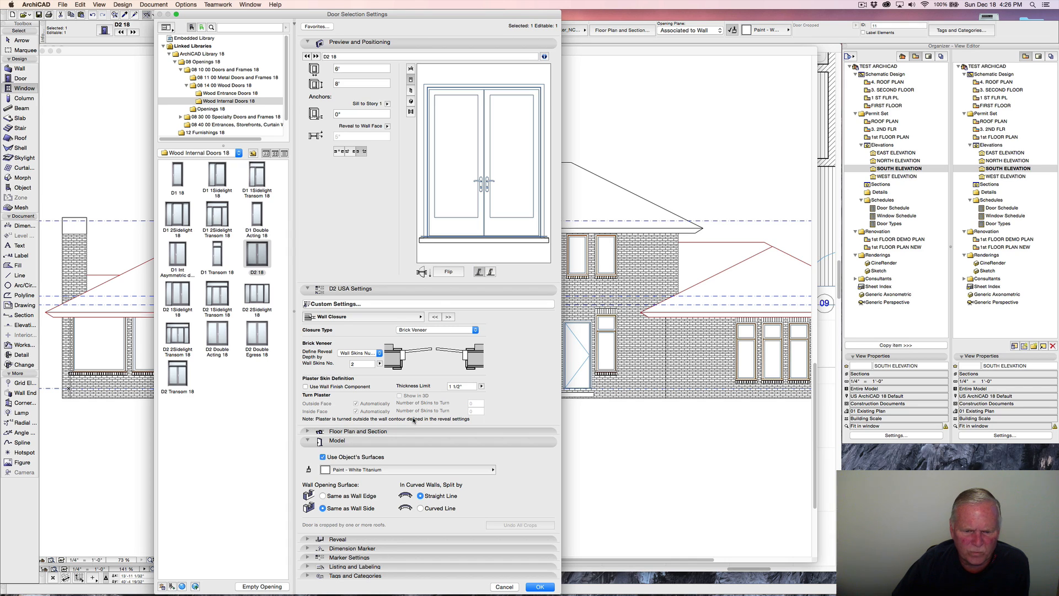
Add a Masonry Straight Arch above the door and set its type to Brick Arch.
{"action": "left_click", "coordinate": [448, 317]}
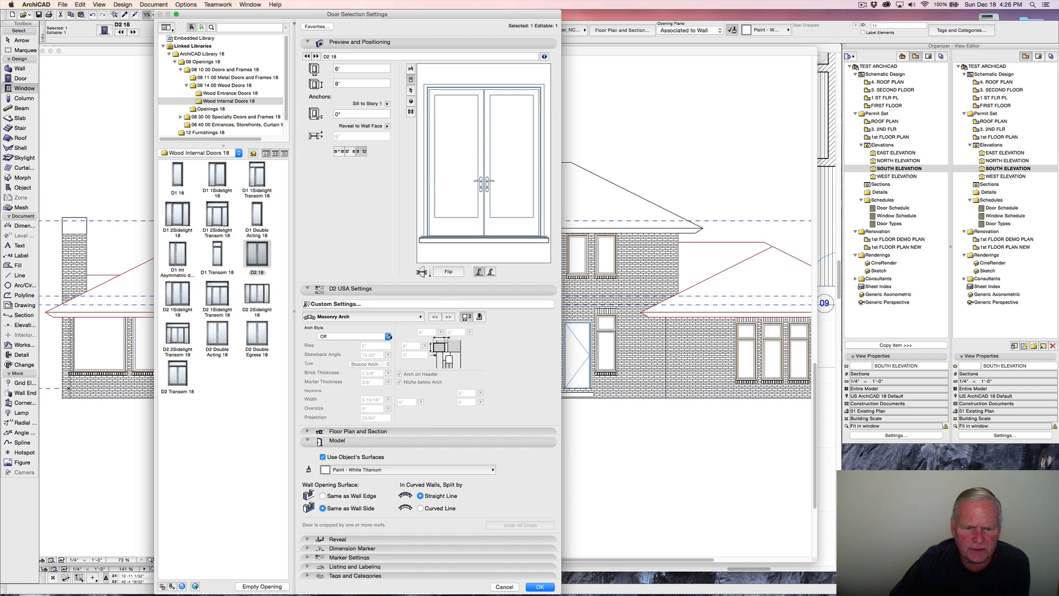
{"action": "left_click", "coordinate": [389, 336]}
{"action": "left_click", "coordinate": [359, 344]}
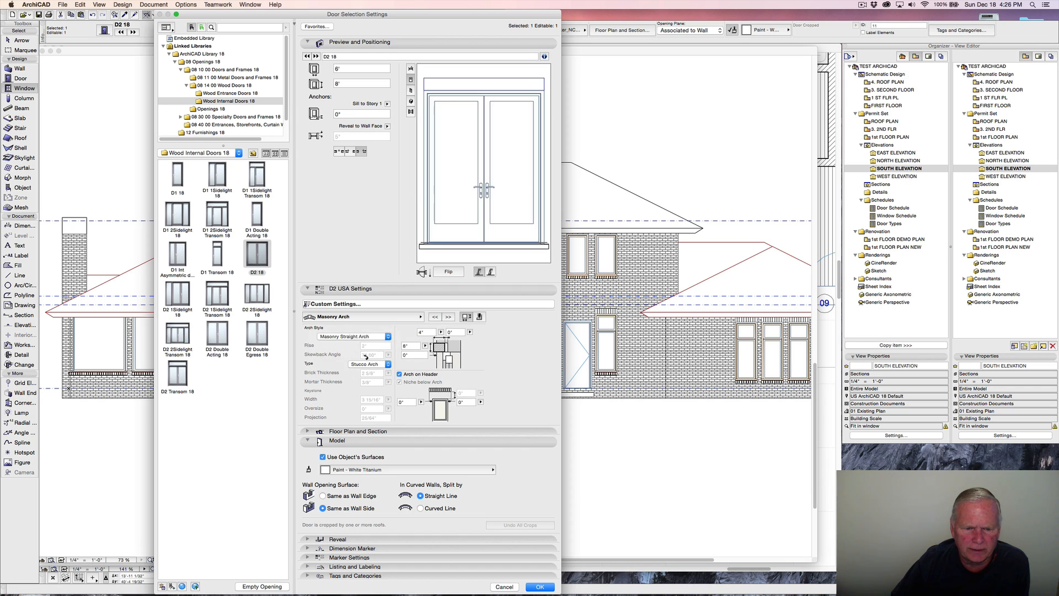
{"action": "left_click", "coordinate": [388, 366]}
{"action": "left_click", "coordinate": [376, 374]}
Set the brick arch's mortar thickness to 1/2".
{"action": "left_click_drag", "start_coordinate": [377, 382], "coordinate": [344, 386]}
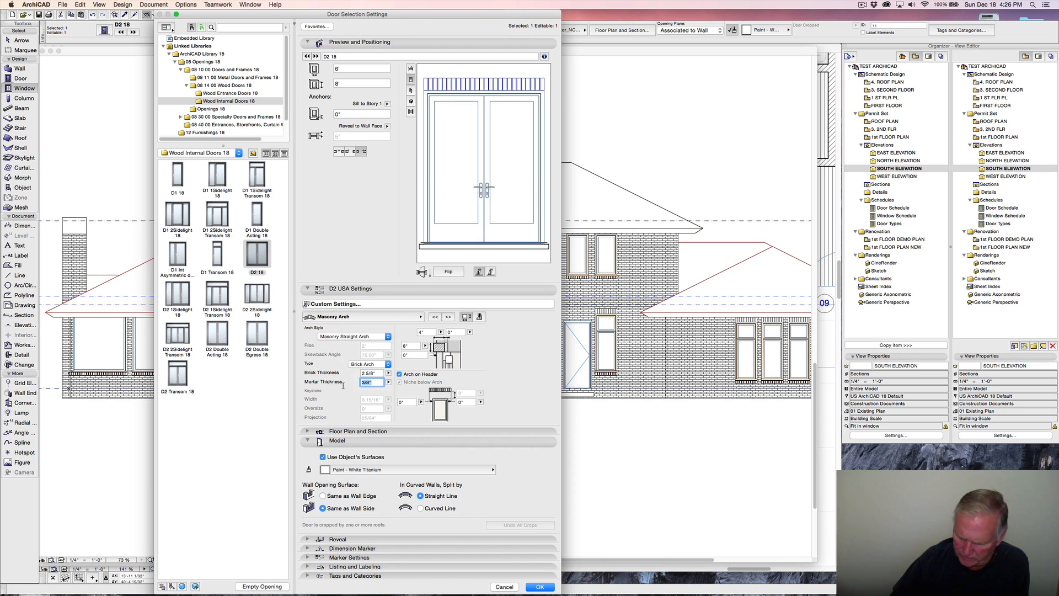
{"action": "type", "text": "1/2\""}
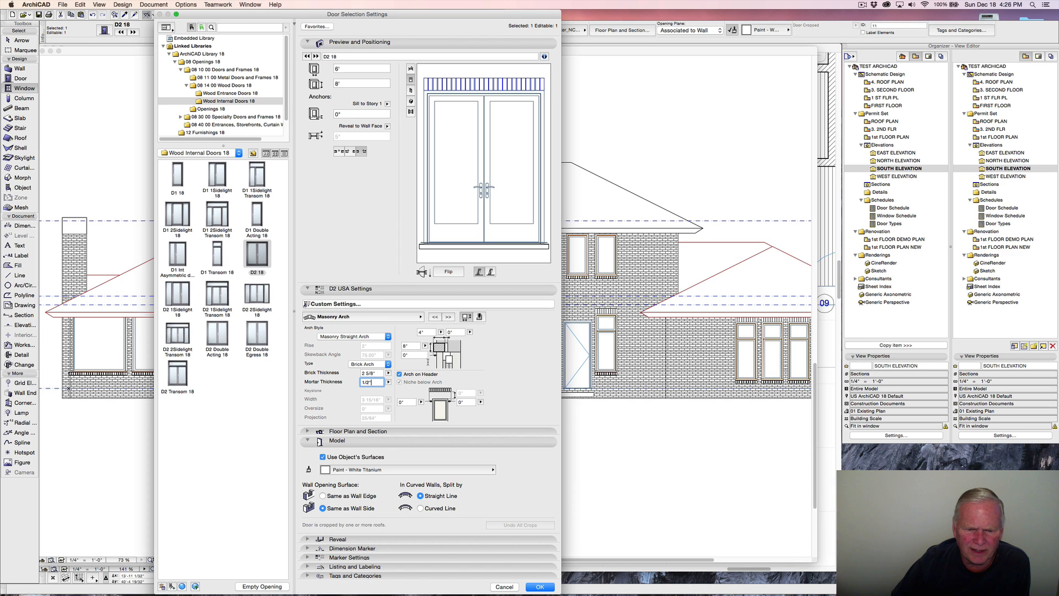
{"action": "left_click", "coordinate": [415, 346]}
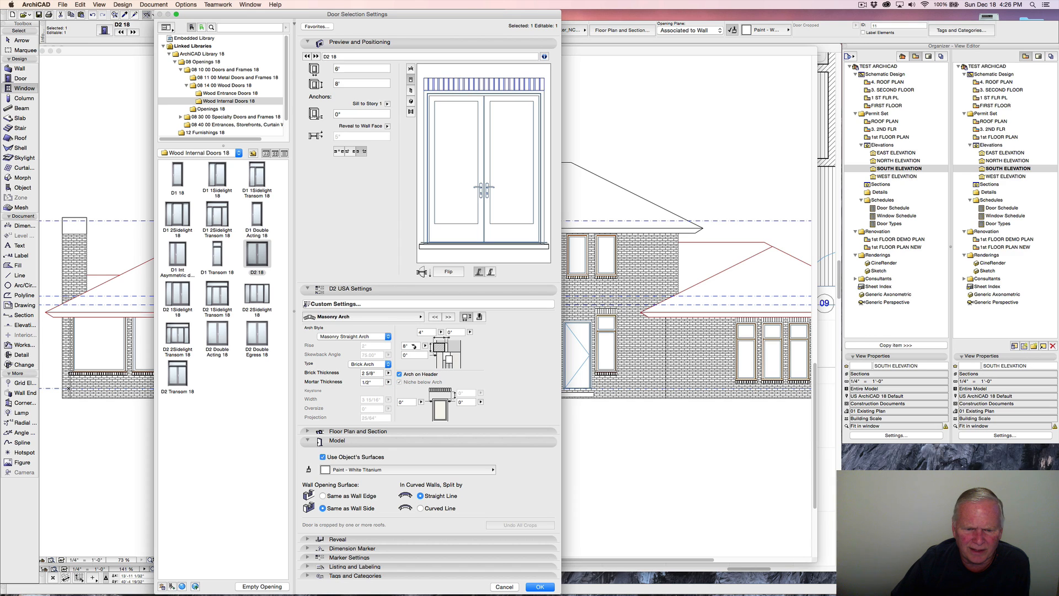
Set the arch dimension below the 8" height to 1" and turn off Arch on Header.
{"action": "left_click", "coordinate": [411, 354]}
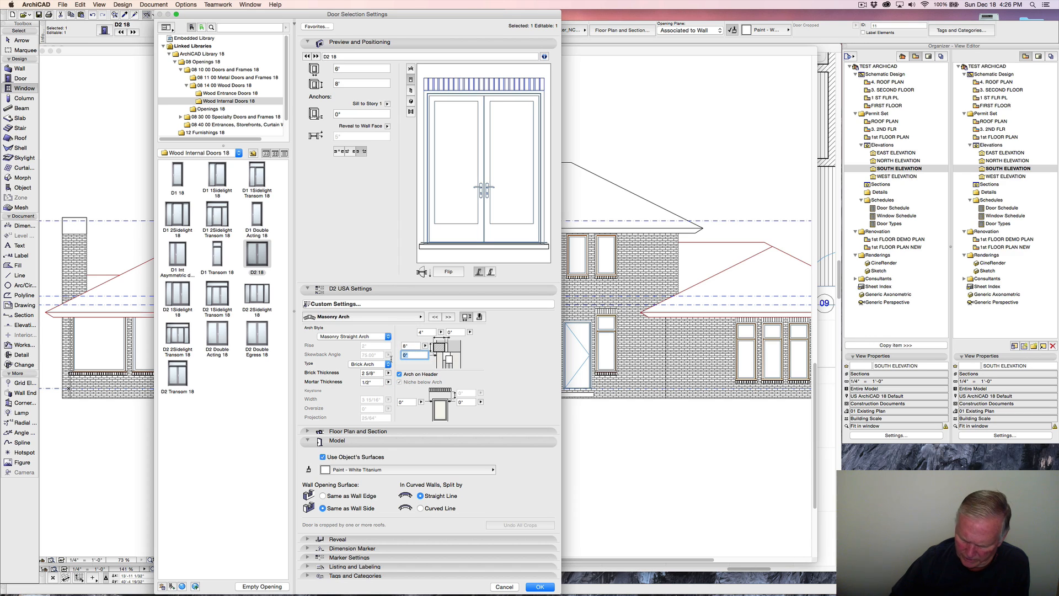
{"action": "type", "text": "1'"}
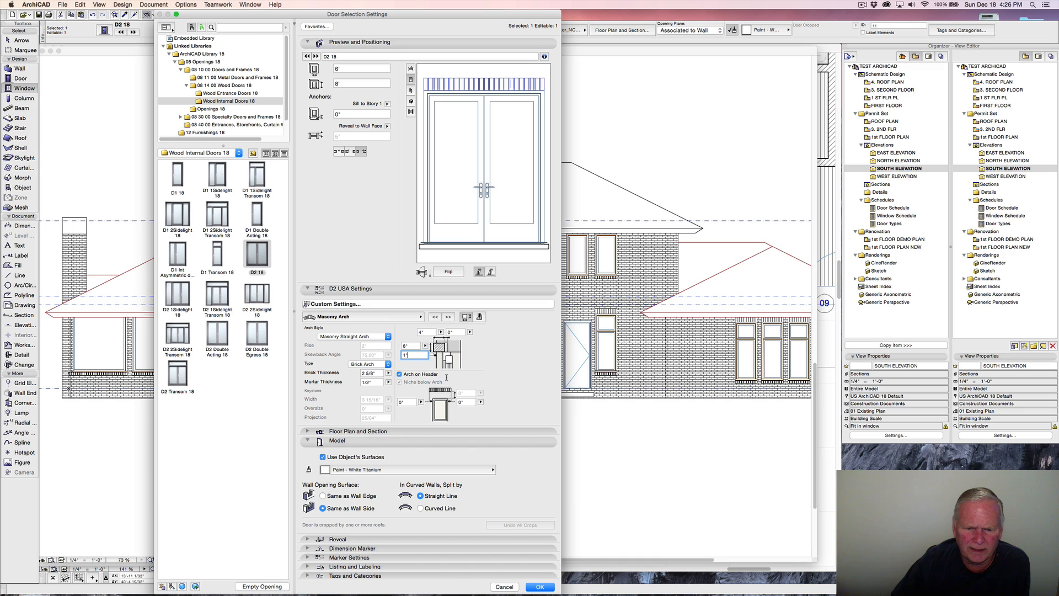
{"action": "left_click", "coordinate": [403, 375]}
{"action": "left_click", "coordinate": [400, 375]}
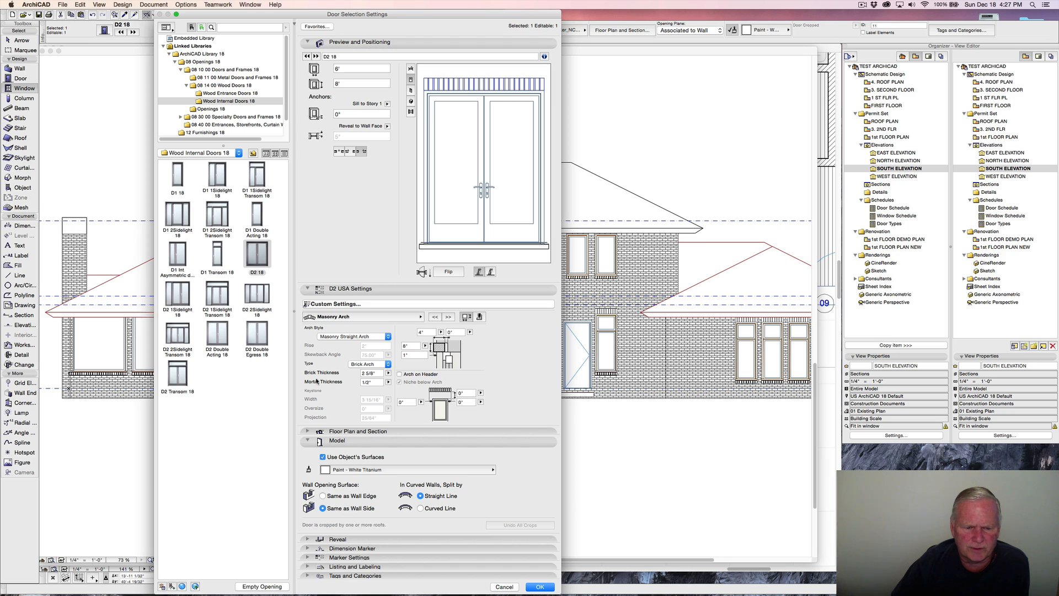
{"action": "left_click", "coordinate": [449, 318]}
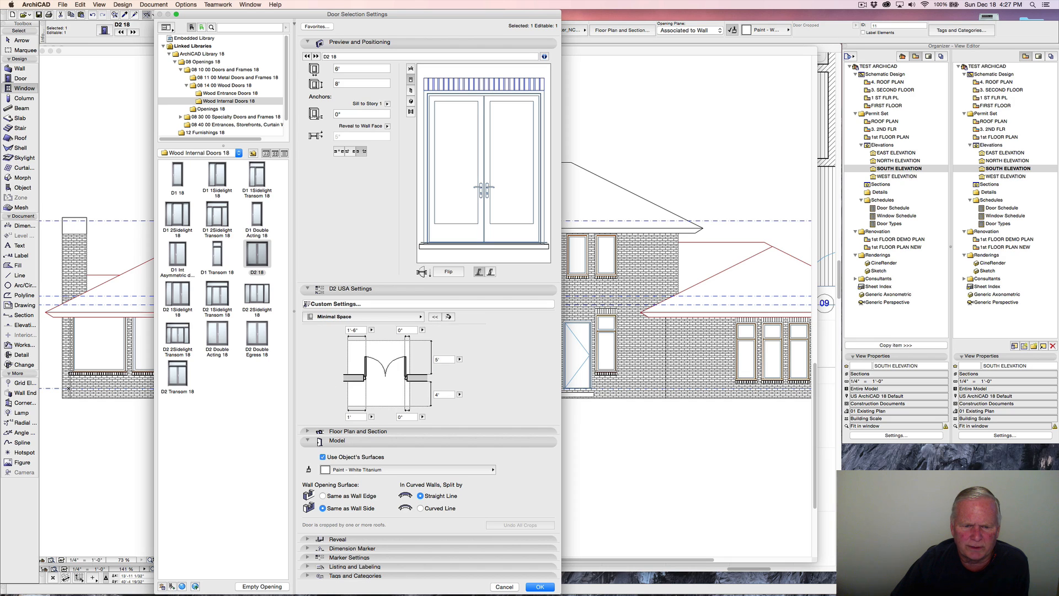
{"action": "left_click", "coordinate": [448, 318]}
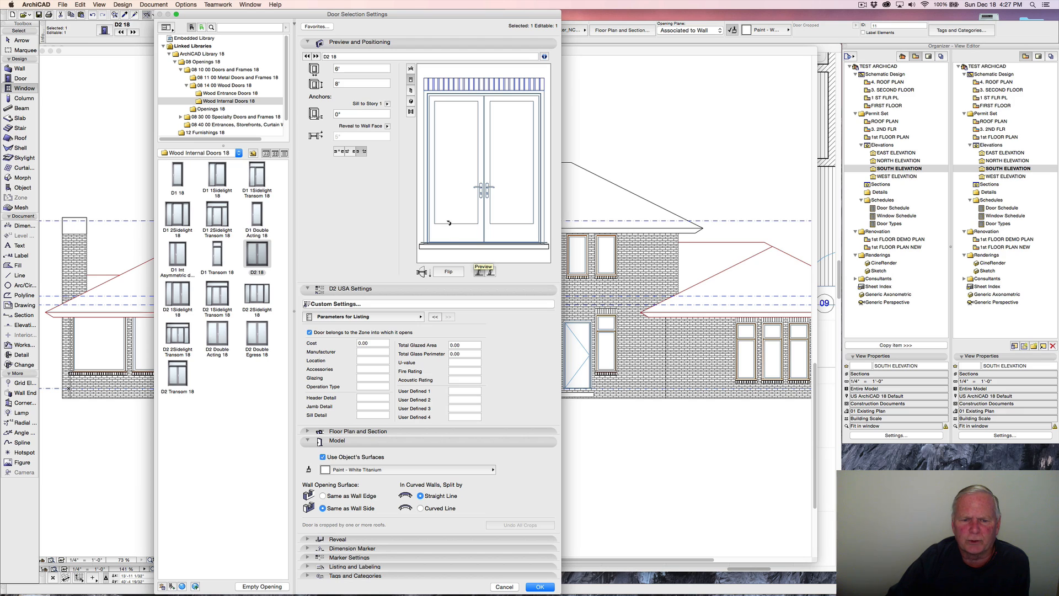
{"action": "left_click", "coordinate": [421, 319]}
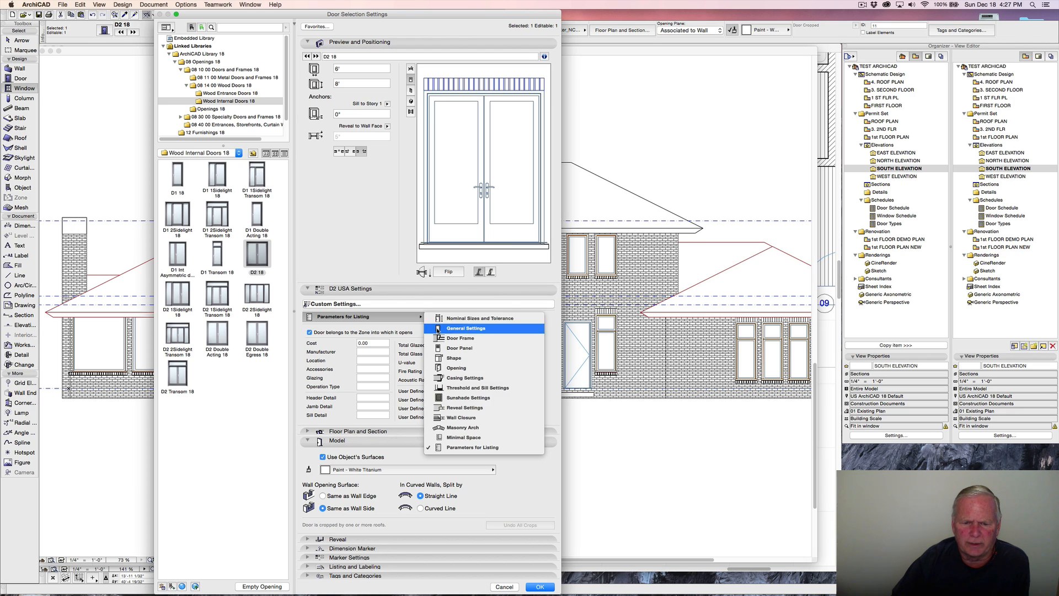
{"action": "left_click", "coordinate": [463, 428]}
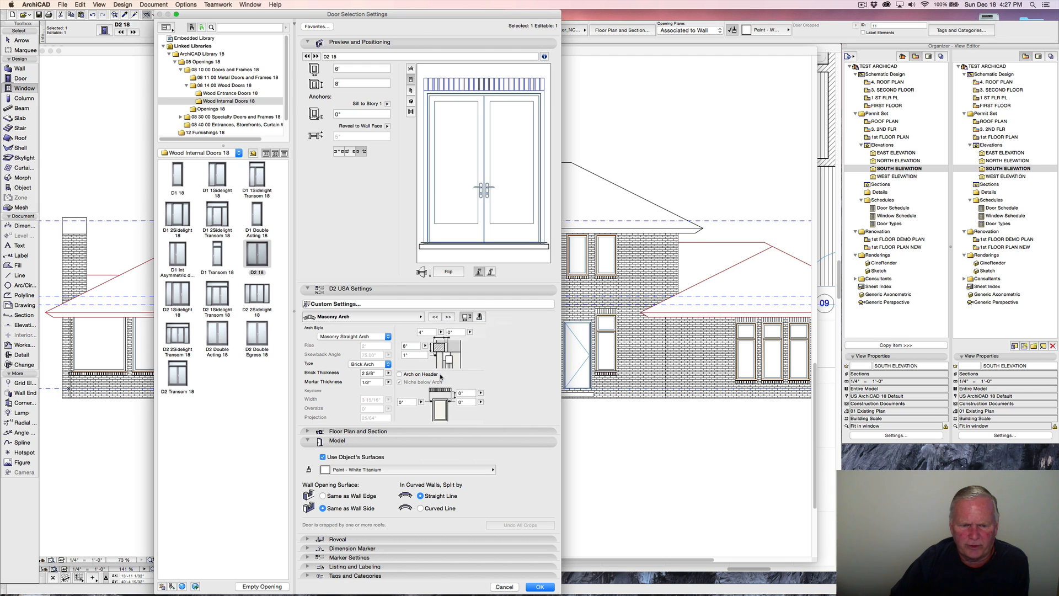
Set the masonry arch's mortar surface to Paint - Gray Light.
{"action": "left_click", "coordinate": [479, 316]}
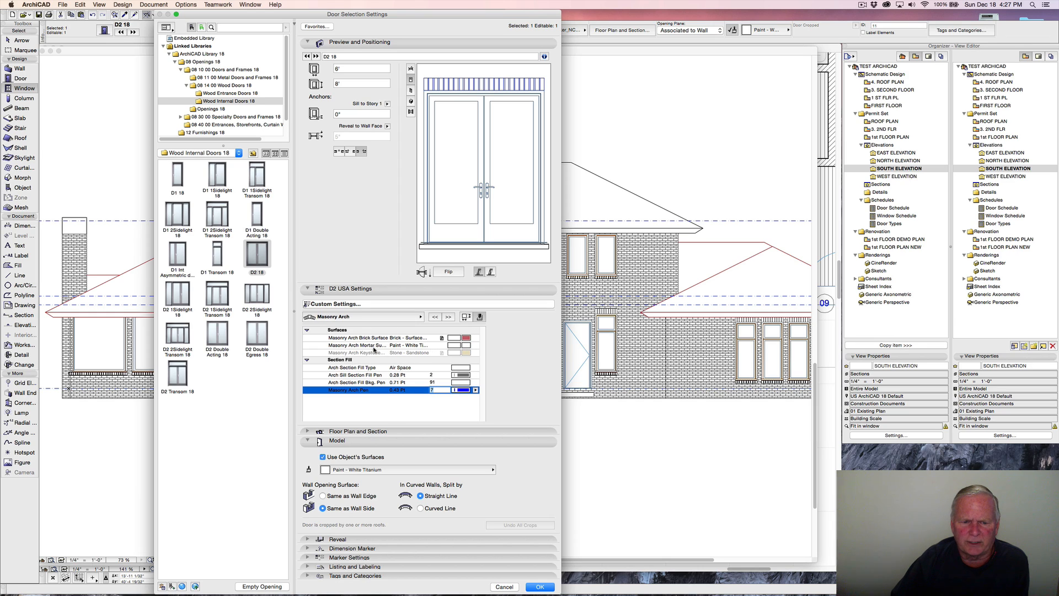
{"action": "left_click", "coordinate": [454, 346]}
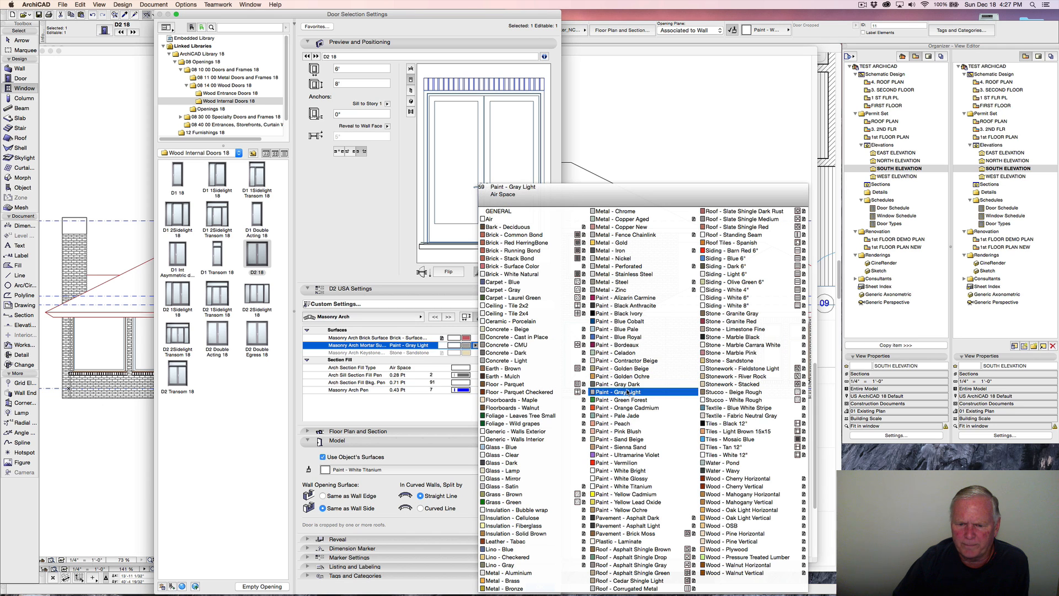
{"action": "left_click", "coordinate": [609, 391]}
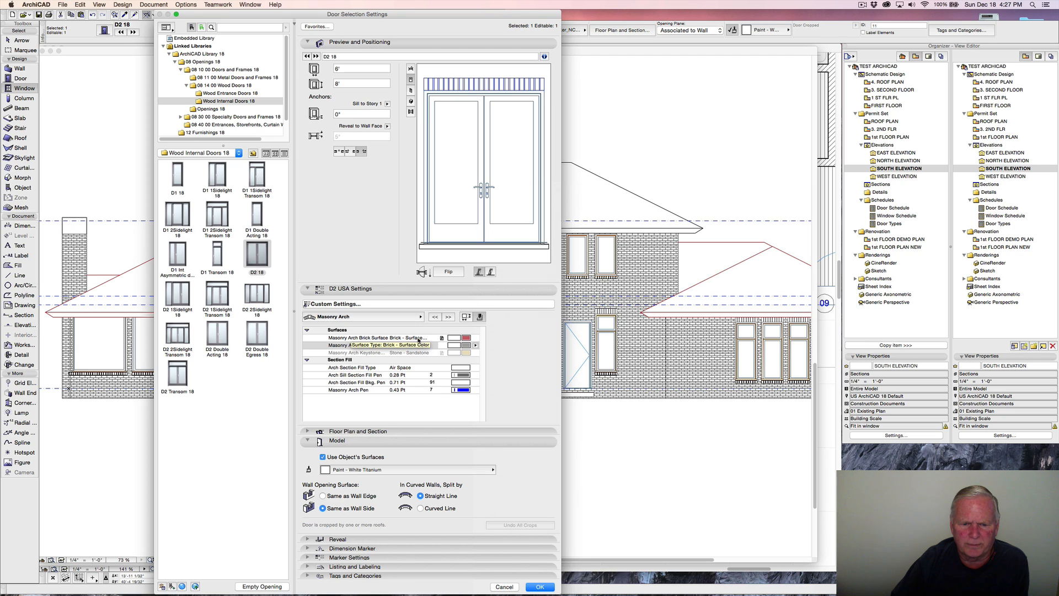
Set the masonry arch pen to 141, apply the double door's settings and deselect it.
{"action": "left_click", "coordinate": [463, 390]}
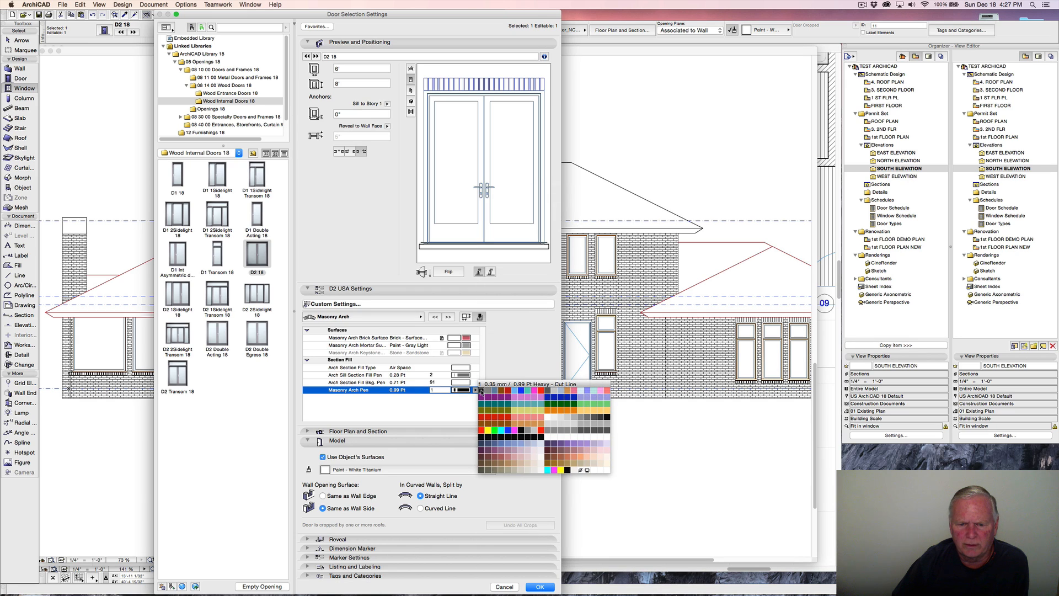
{"action": "left_click", "coordinate": [482, 439]}
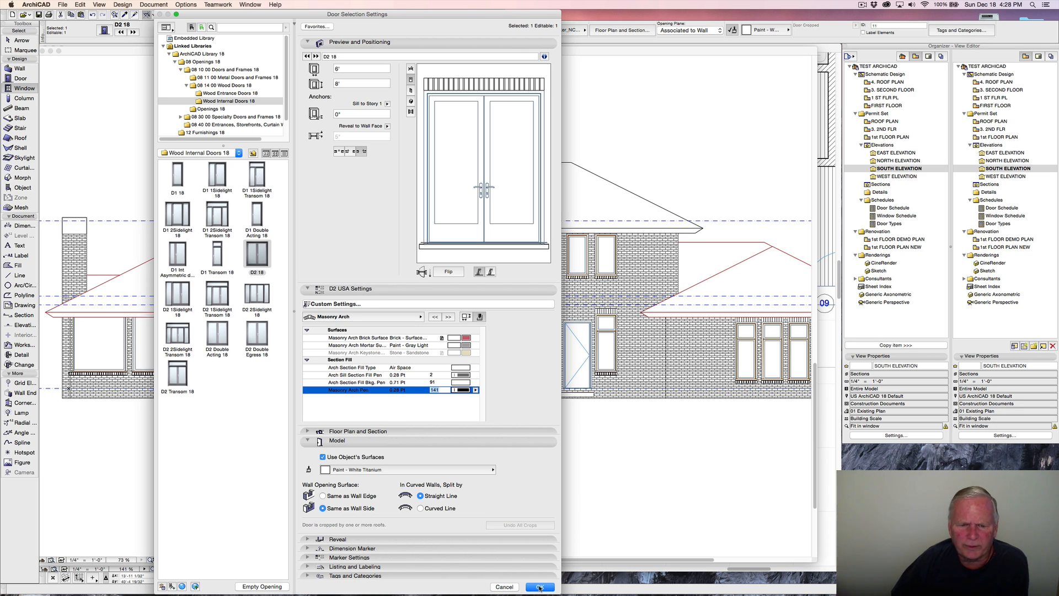
{"action": "left_click", "coordinate": [539, 587]}
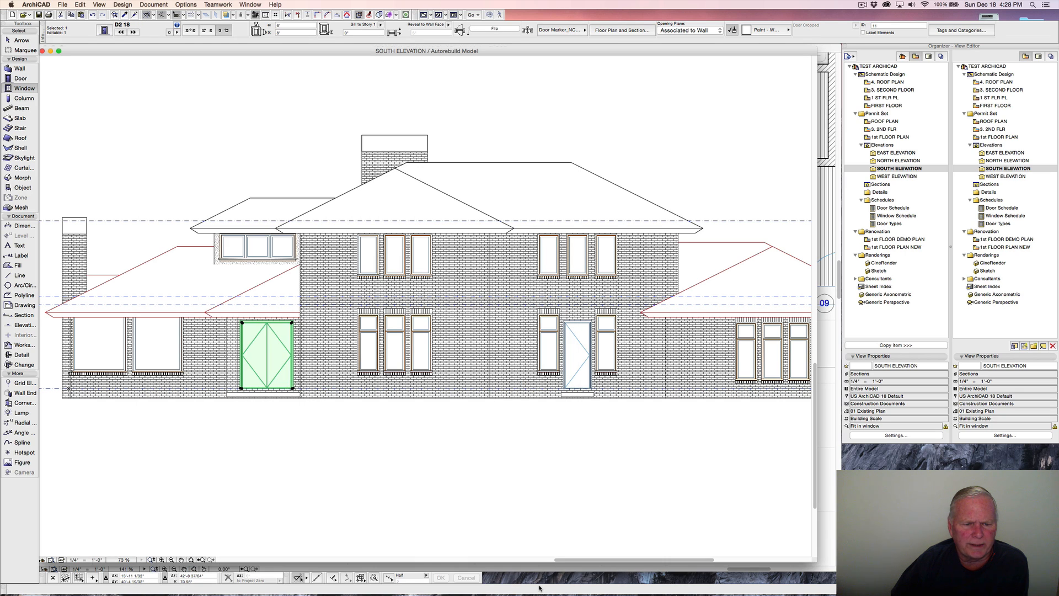
{"action": "key", "text": "Escape"}
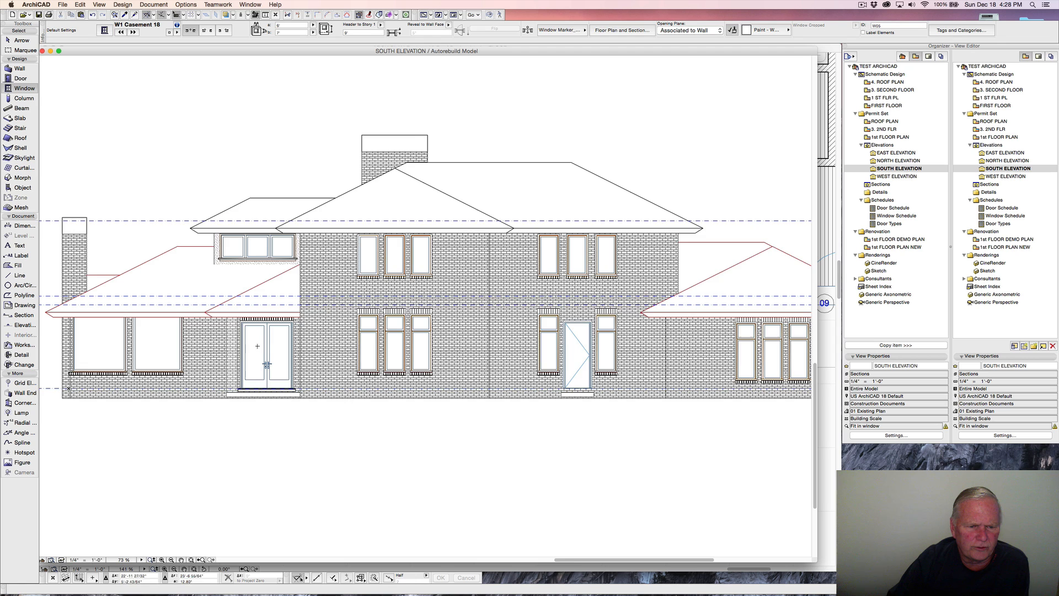
{"action": "scroll", "coordinate": [266, 365], "scroll_direction": "up", "scroll_amount": 5}
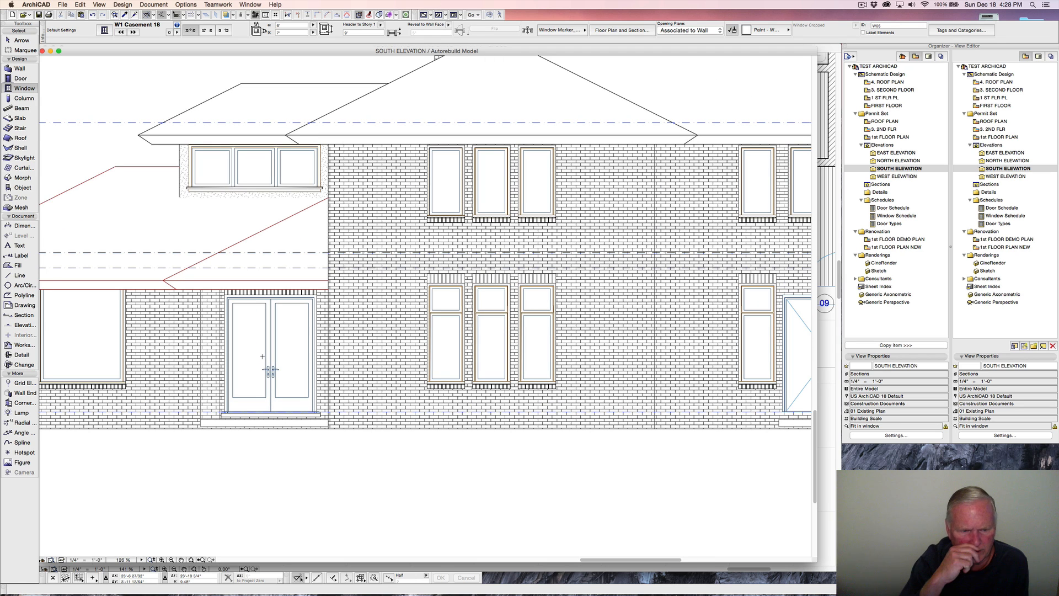
{"action": "scroll", "coordinate": [262, 356], "scroll_direction": "down", "scroll_amount": 5}
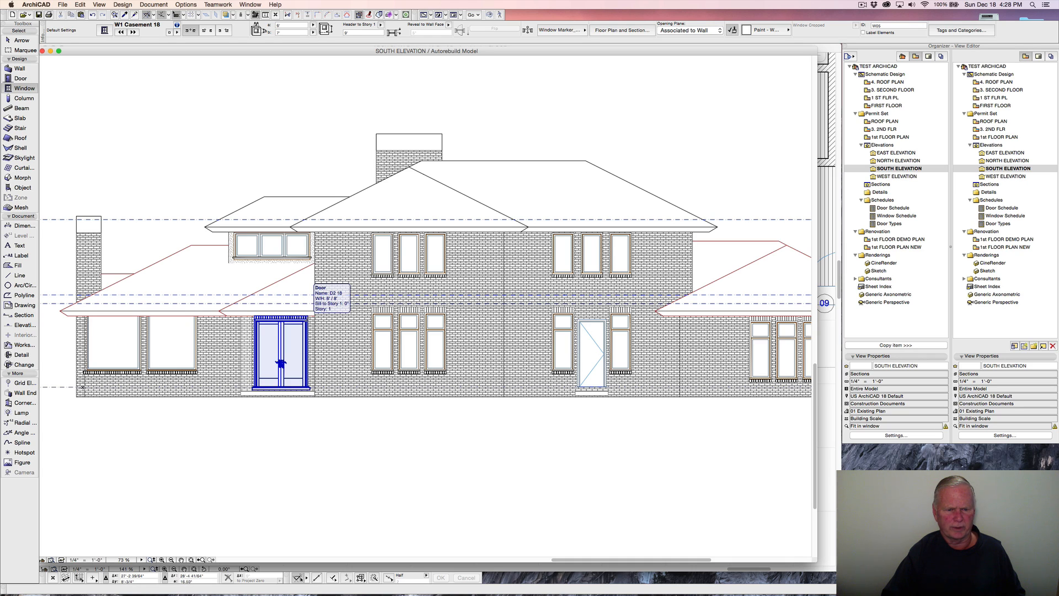
Pick up the double door's settings as defaults, switch the door type to D1 18 and set the width to 3'.
{"action": "left_click", "coordinate": [309, 317], "text": "alt"}
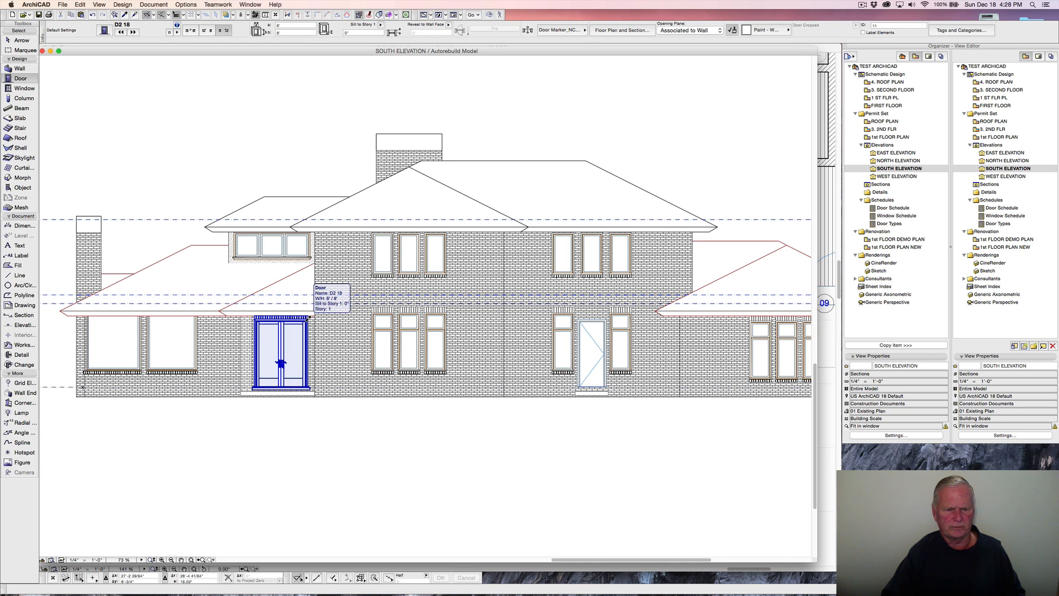
{"action": "left_click", "coordinate": [104, 31]}
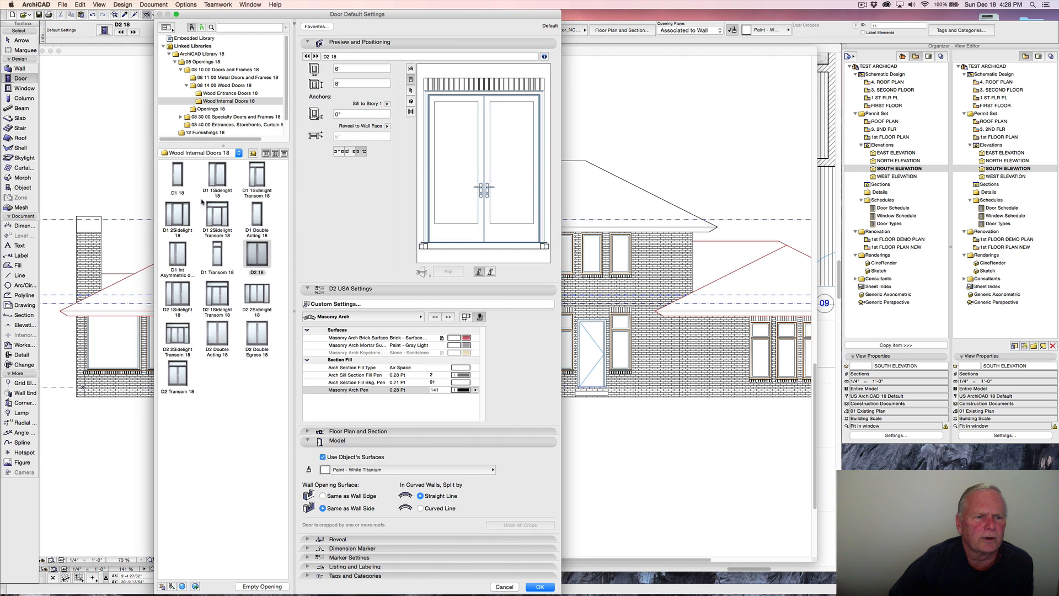
{"action": "left_click", "coordinate": [180, 173]}
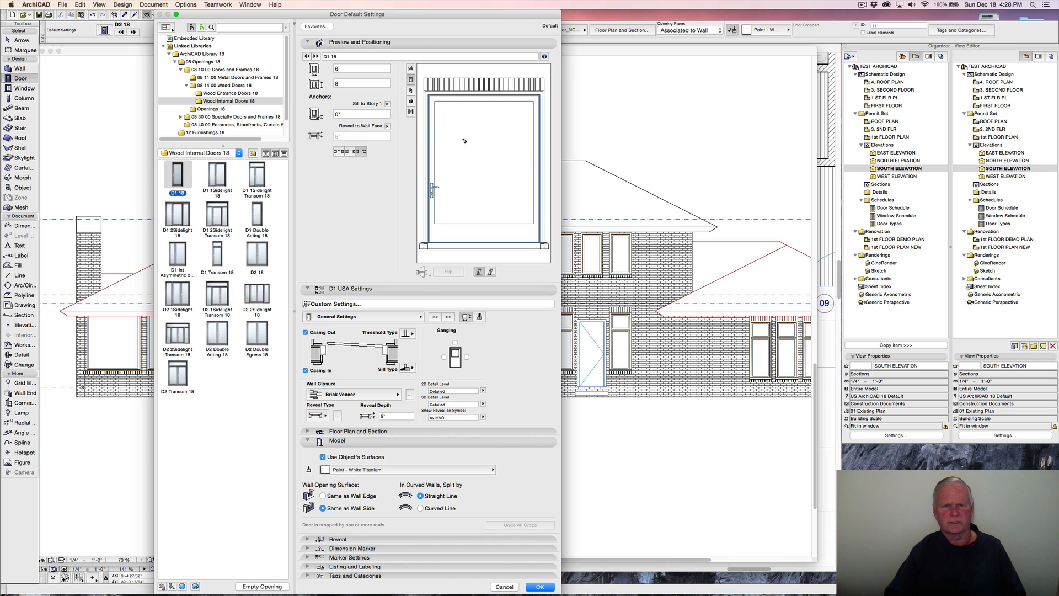
{"action": "double_click", "coordinate": [338, 69]}
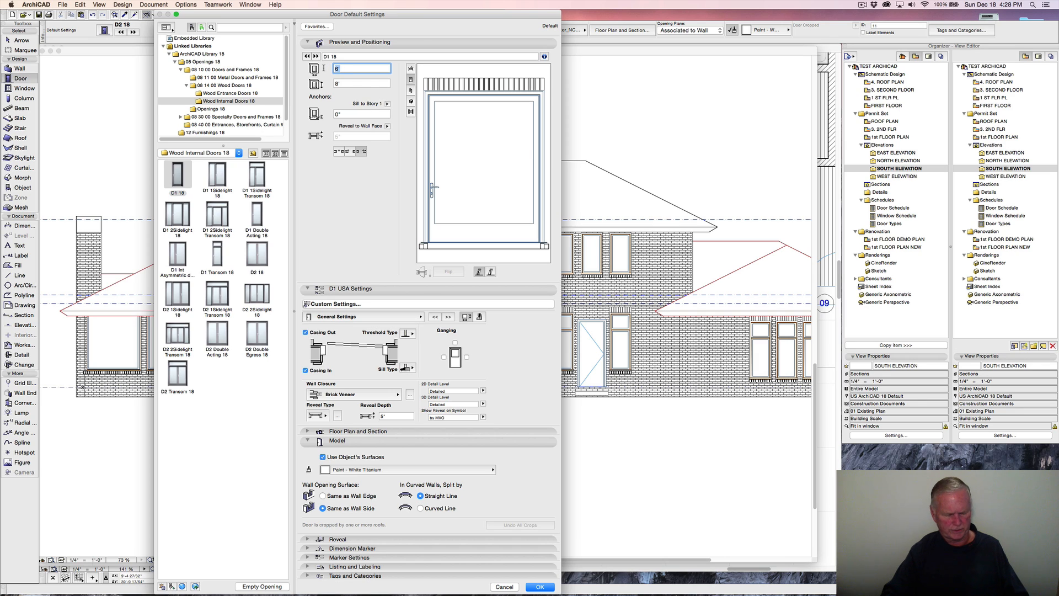
{"action": "type", "text": "3"}
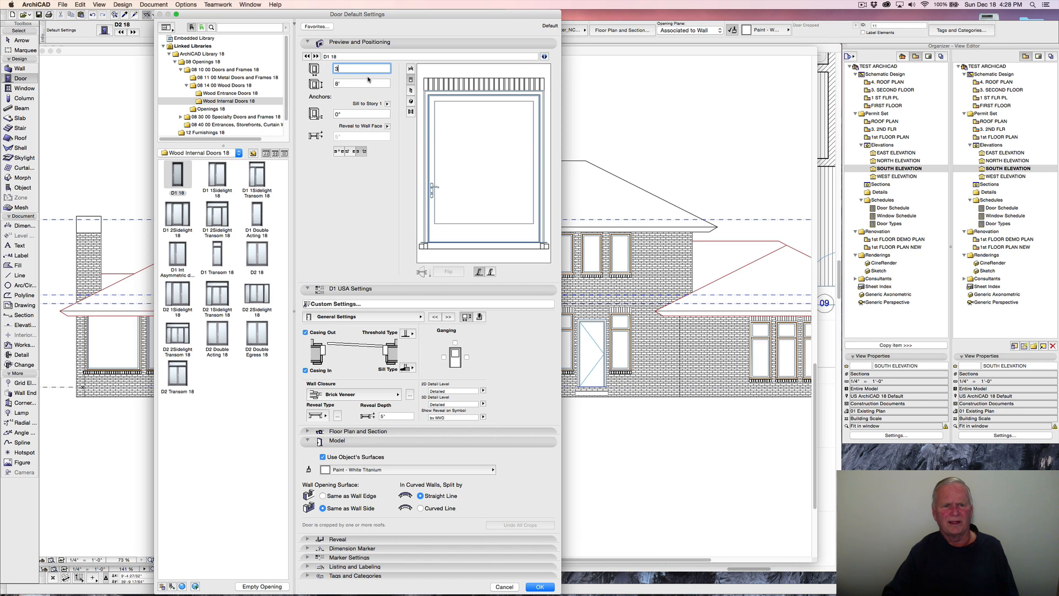
{"action": "type", "text": "'"}
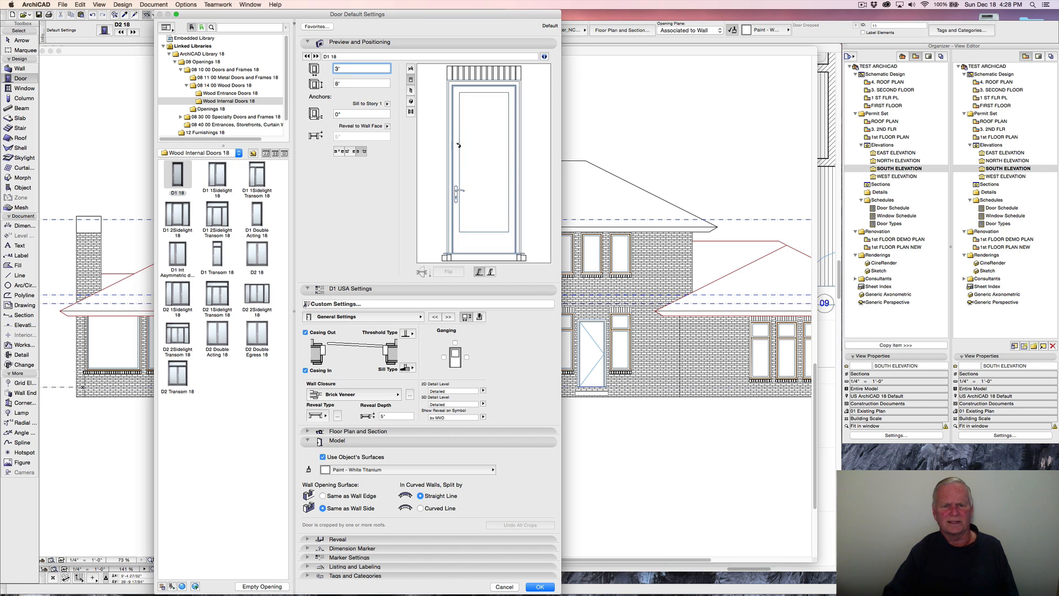
{"action": "left_click", "coordinate": [538, 587]}
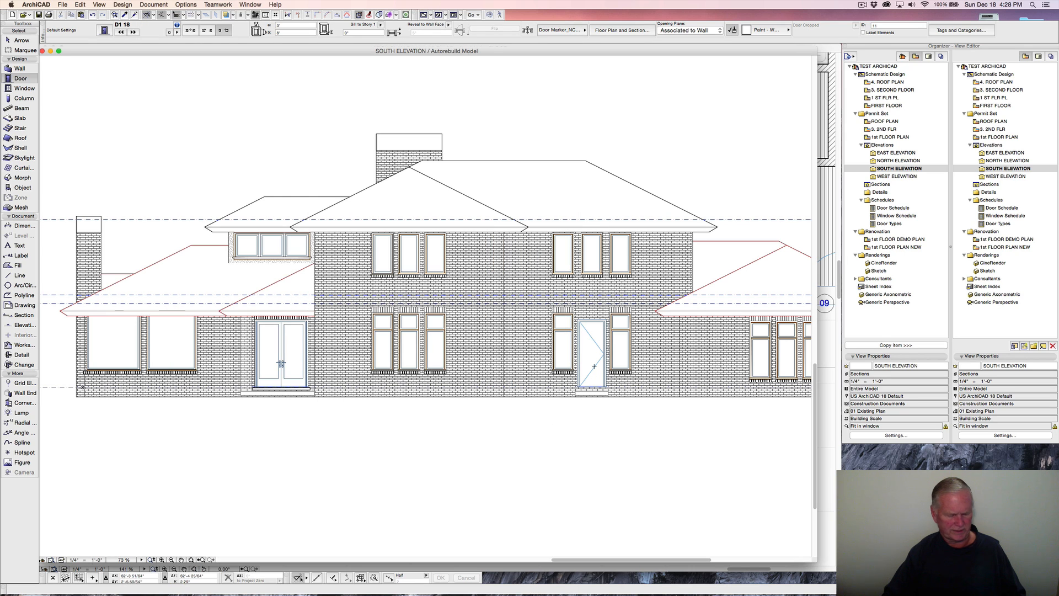
Transfer the D1 18 default settings to the existing single door between the two windows and set its height to 9'.
{"action": "left_click", "coordinate": [607, 317]}
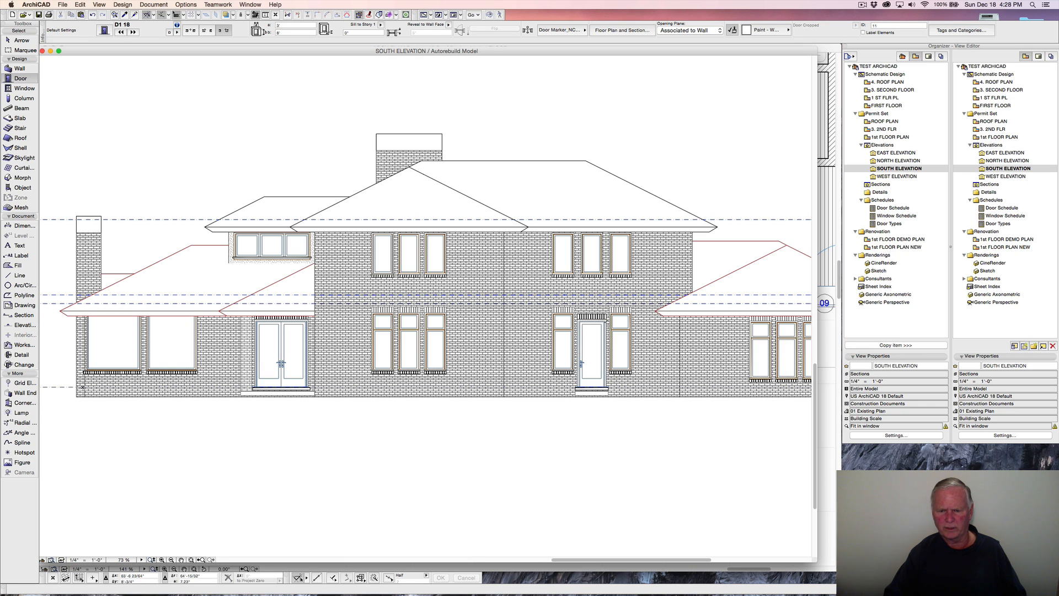
{"action": "left_click", "coordinate": [607, 322]}
{"action": "left_click", "coordinate": [606, 323]}
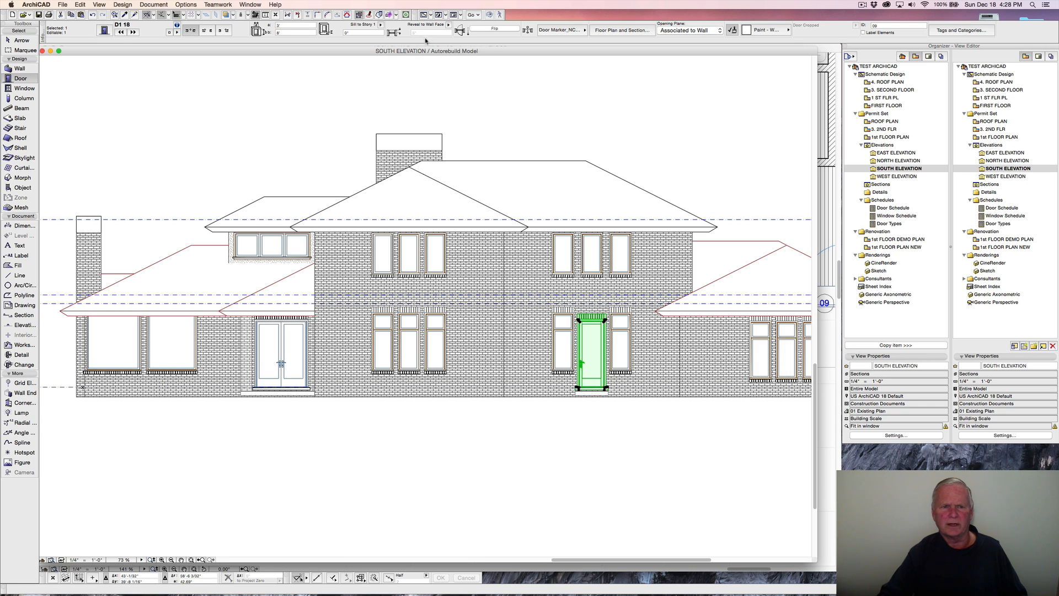
{"action": "left_click", "coordinate": [292, 33]}
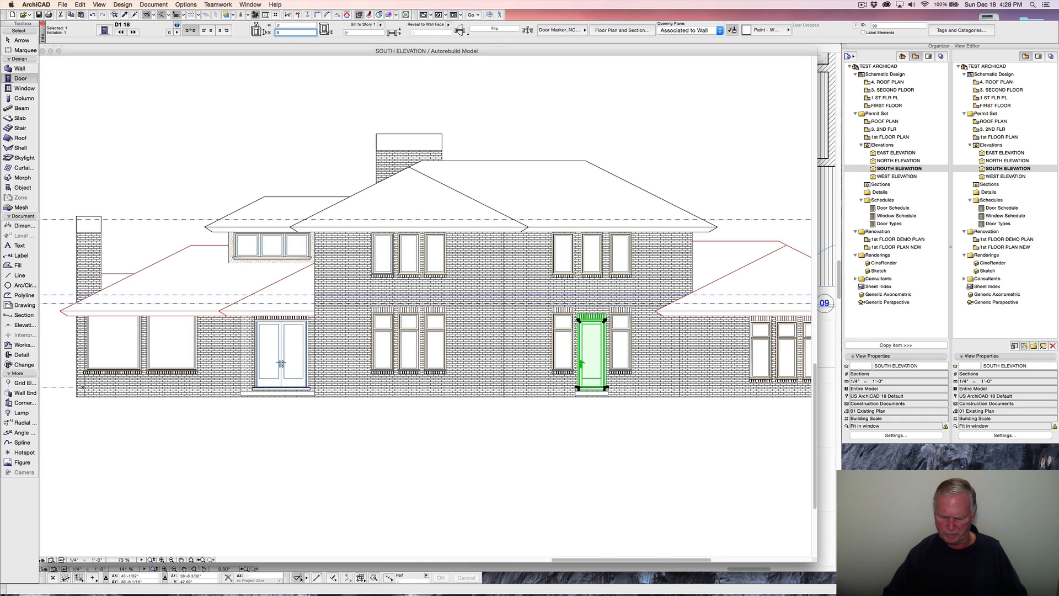
{"action": "type", "text": "9"}
{"action": "key", "text": "Return"}
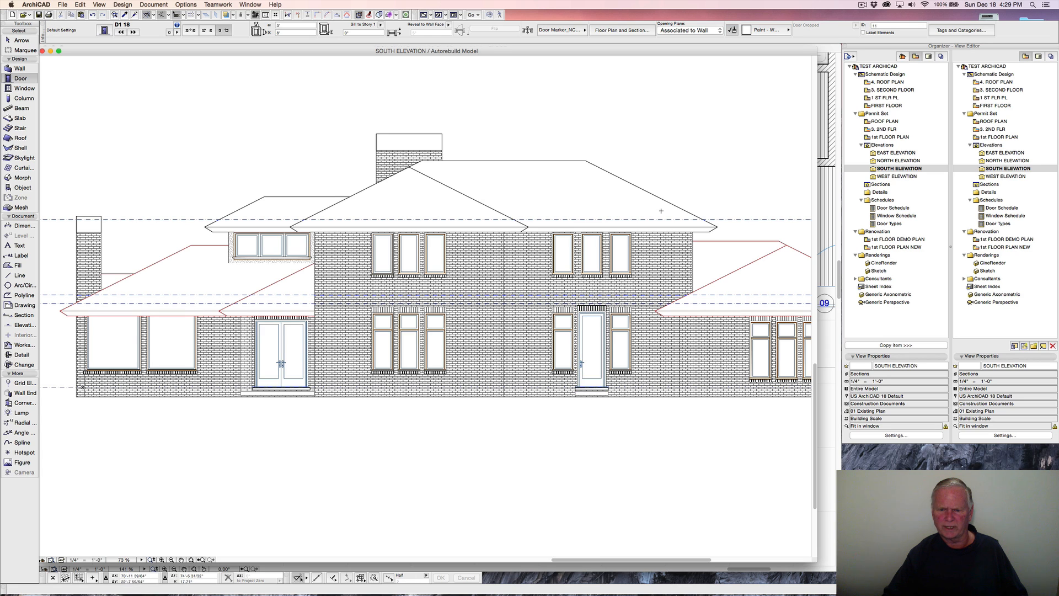
Examine how the single door's head and brick arch line up with the header of the adjacent casement window.
{"action": "scroll", "coordinate": [582, 317], "scroll_direction": "up", "scroll_amount": 5}
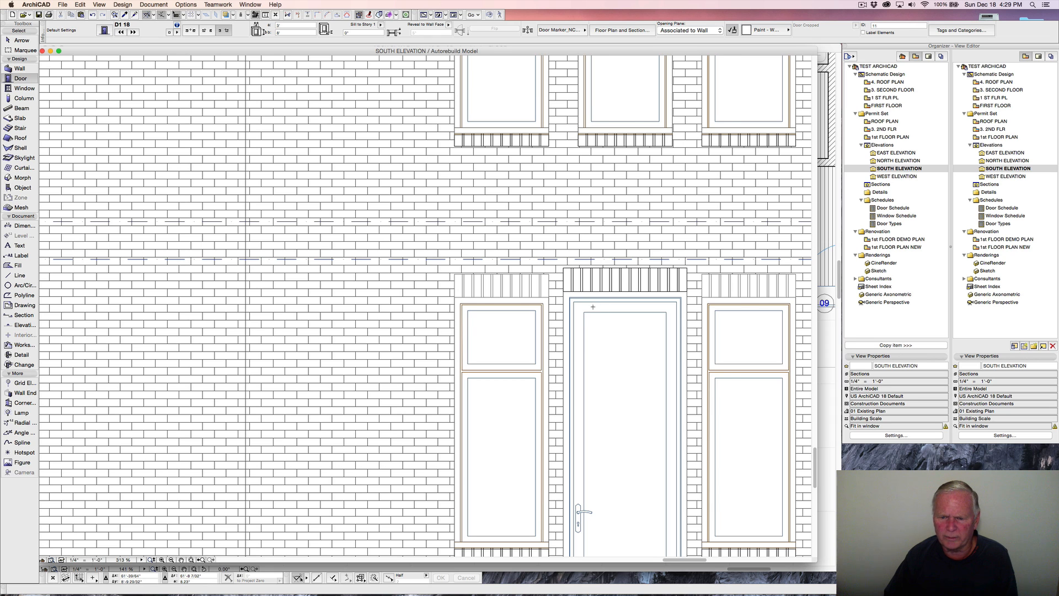
{"action": "scroll", "coordinate": [593, 306], "scroll_direction": "down", "scroll_amount": 3}
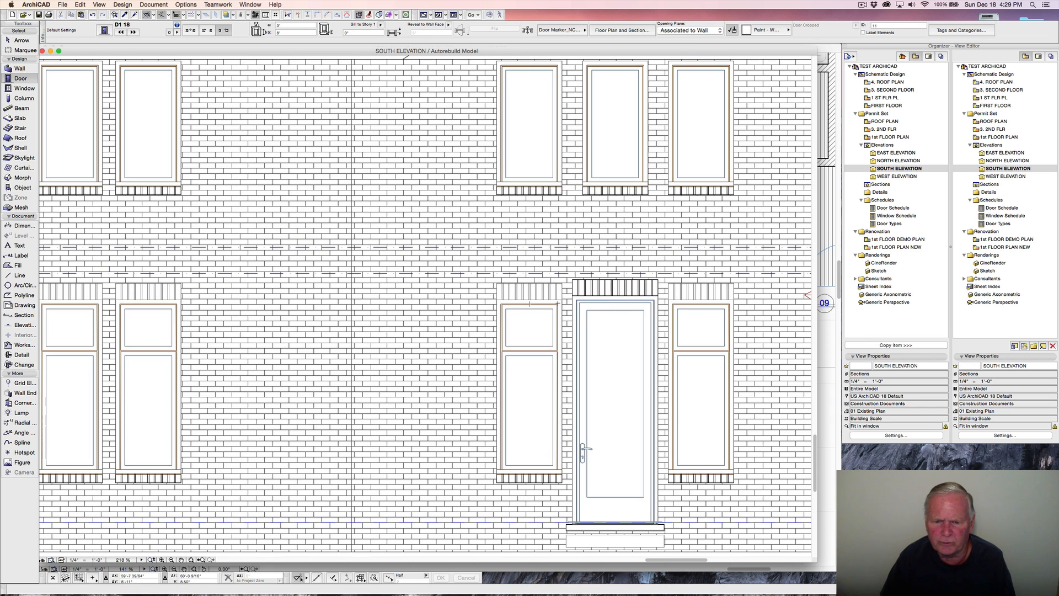
{"action": "left_click", "coordinate": [561, 301]}
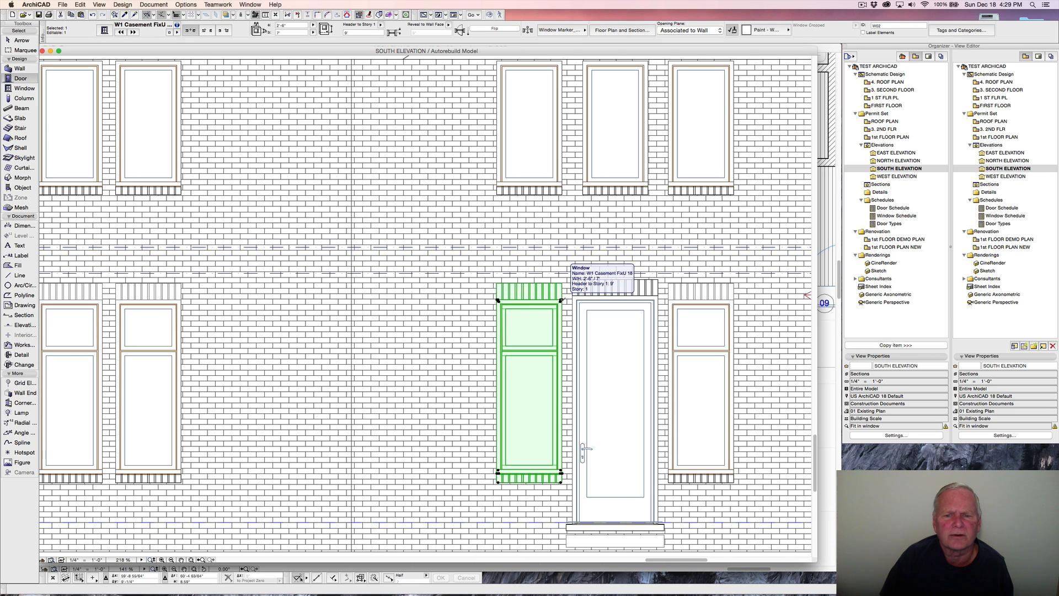
{"action": "key", "text": "Escape"}
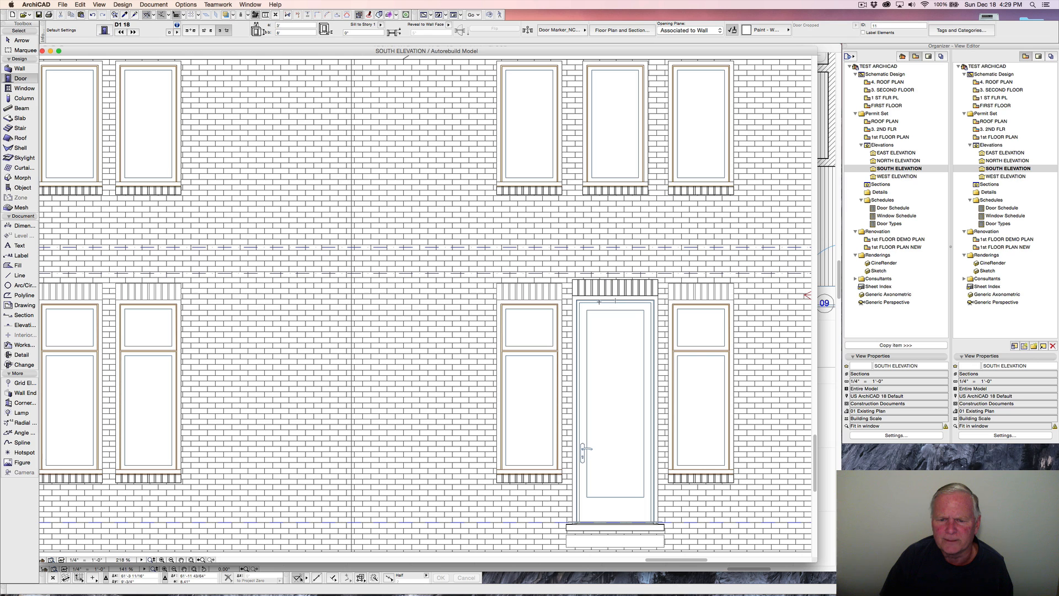
{"action": "scroll", "coordinate": [599, 302], "scroll_direction": "down", "scroll_amount": 3}
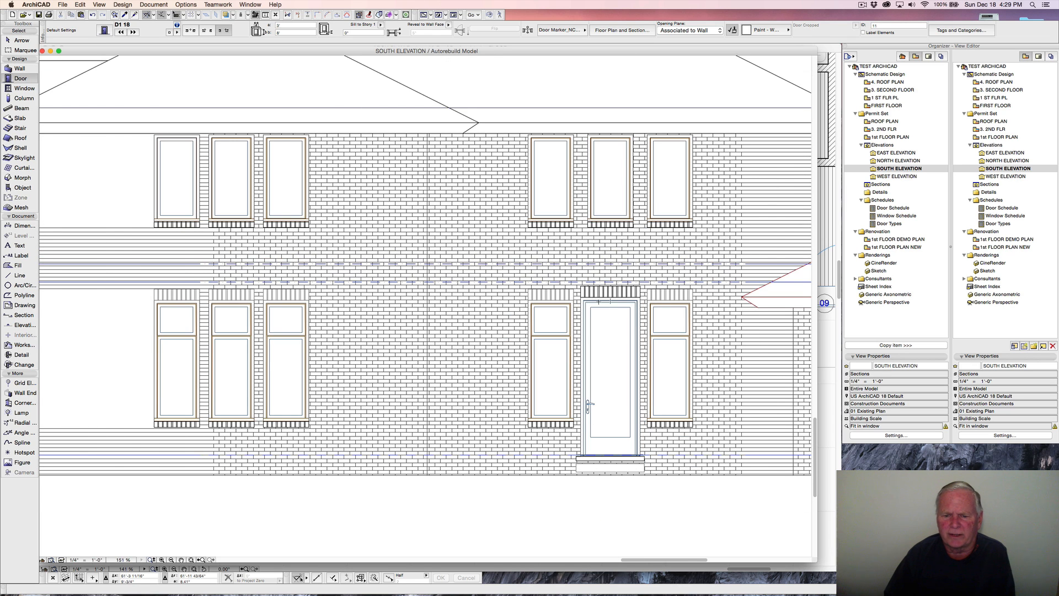
{"action": "scroll", "coordinate": [598, 301], "scroll_direction": "down", "scroll_amount": 5}
{"action": "scroll", "coordinate": [598, 302], "scroll_direction": "down", "scroll_amount": 3}
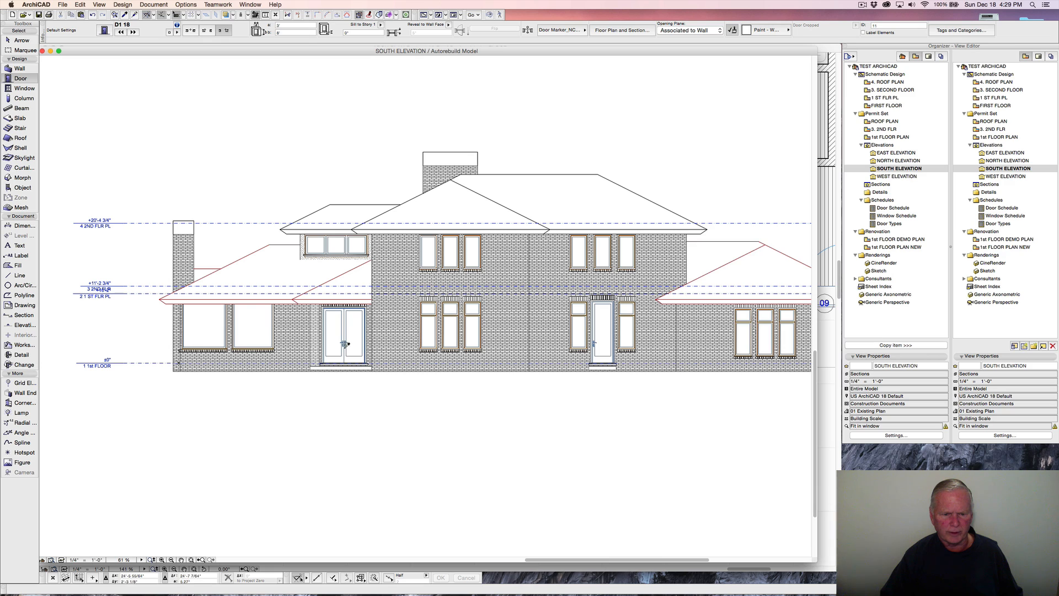
Pick up the D2 18 double door's settings as defaults and open the 1st FLOOR PLAN view of the Permit Set.
{"action": "left_click", "coordinate": [345, 349]}
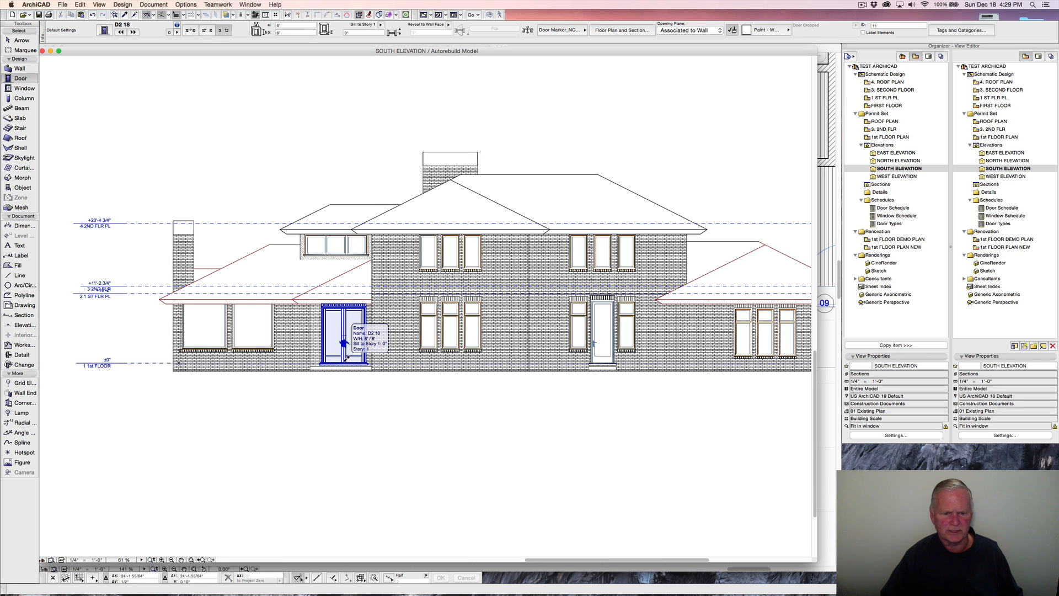
{"action": "key", "text": "Escape"}
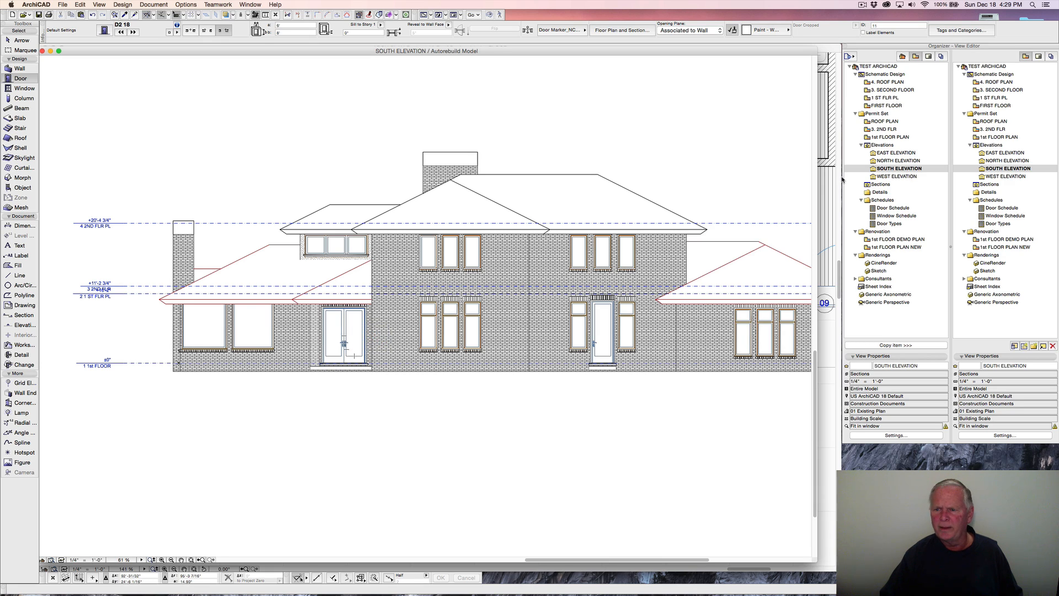
{"action": "double_click", "coordinate": [882, 99]}
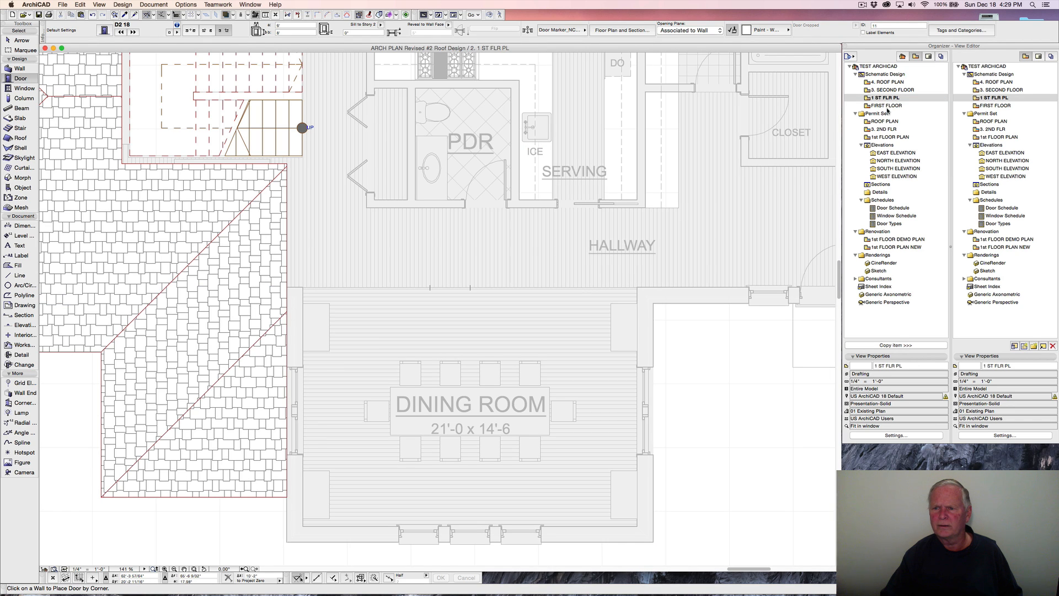
{"action": "double_click", "coordinate": [885, 105]}
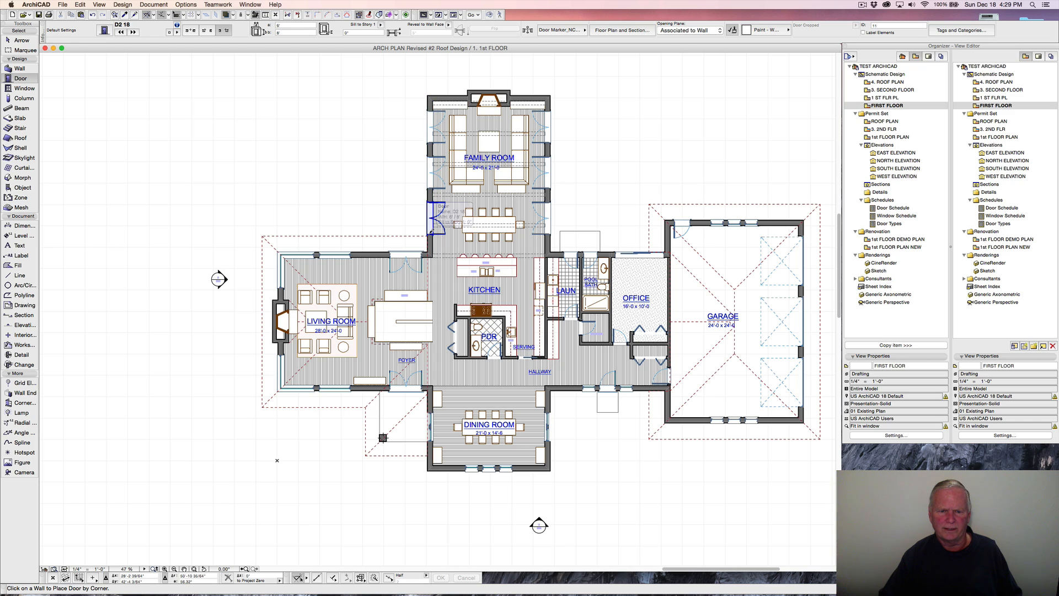
{"action": "double_click", "coordinate": [889, 137]}
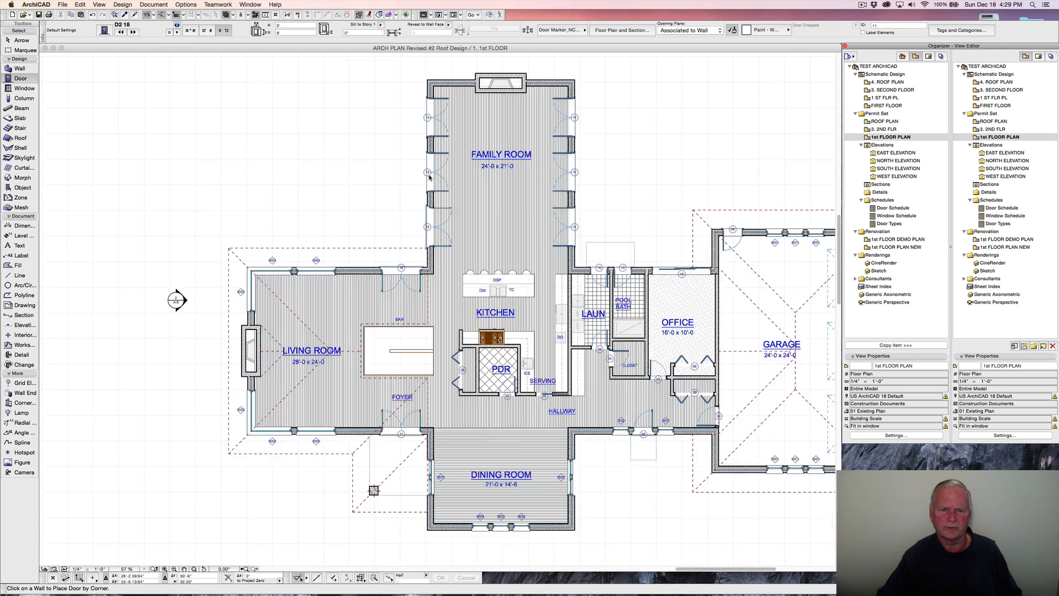
Transfer the D2 18 double-door settings to the double doors along the family room's side walls.
{"action": "scroll", "coordinate": [429, 175], "scroll_direction": "up", "scroll_amount": 5}
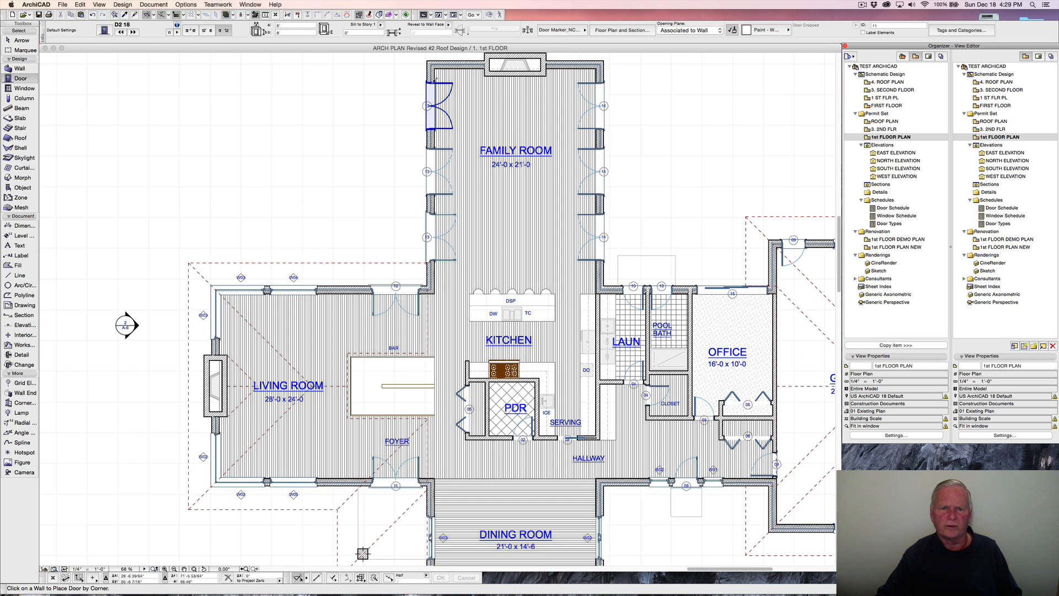
{"action": "left_click", "coordinate": [432, 114]}
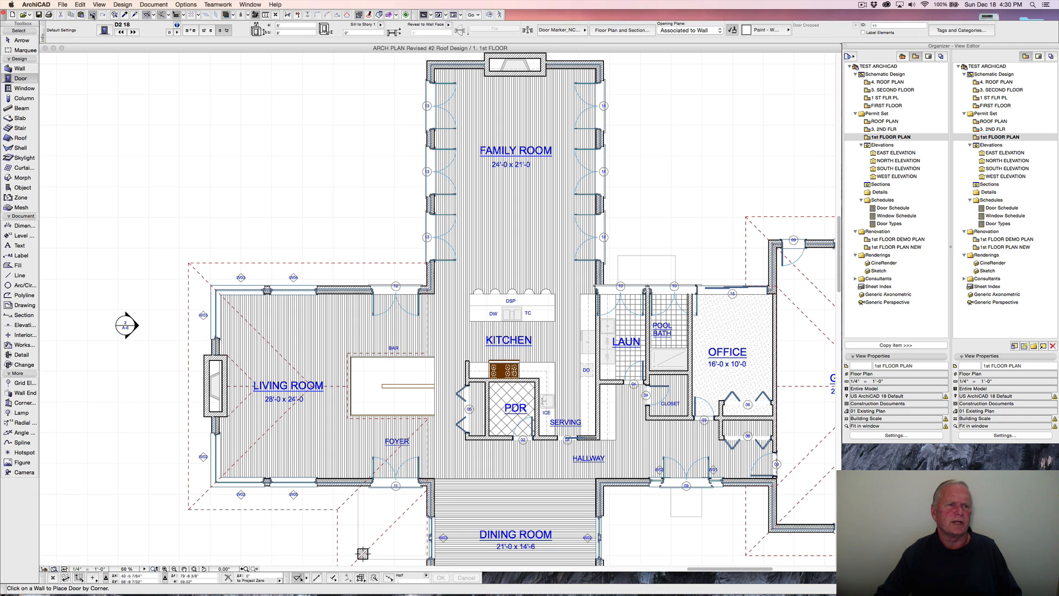
Undo the D2 18 transfers to the laundry, pool bath and hallway single doors and clear the selection.
{"action": "left_click", "coordinate": [92, 15]}
{"action": "left_click", "coordinate": [92, 15]}
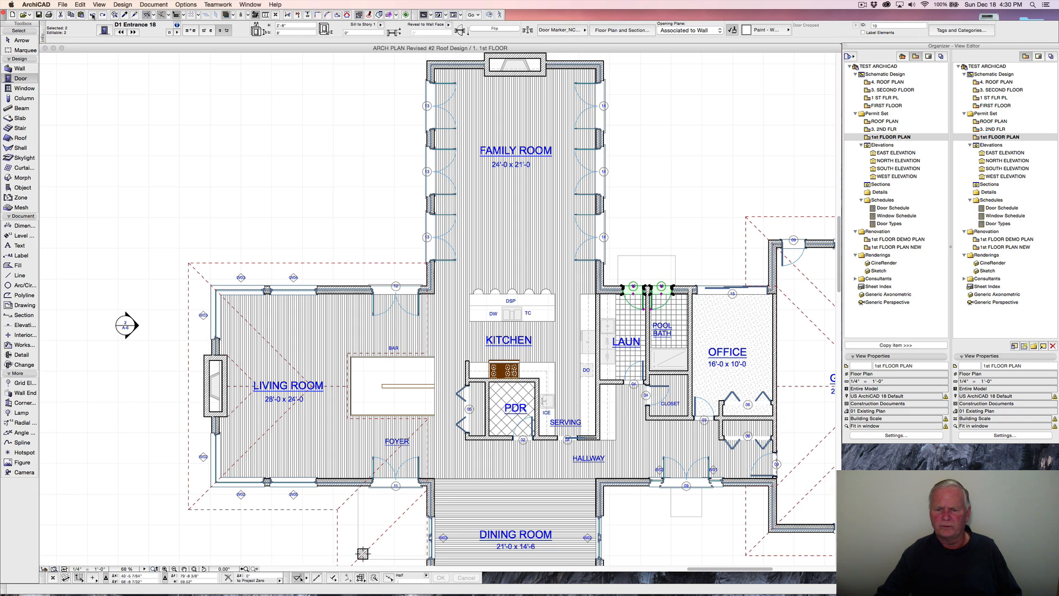
{"action": "left_click", "coordinate": [92, 15]}
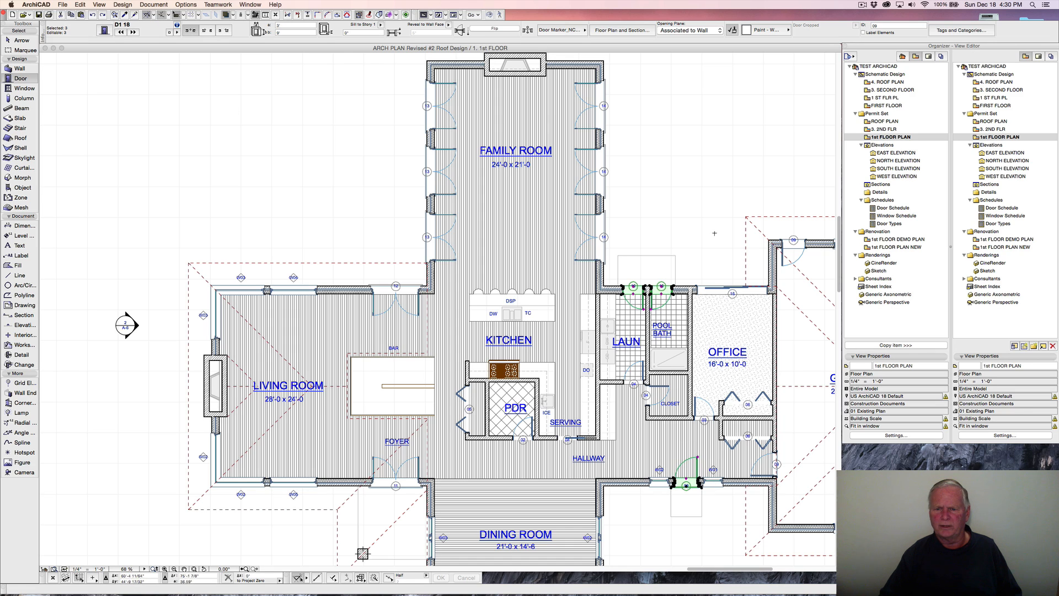
{"action": "left_click", "coordinate": [707, 251]}
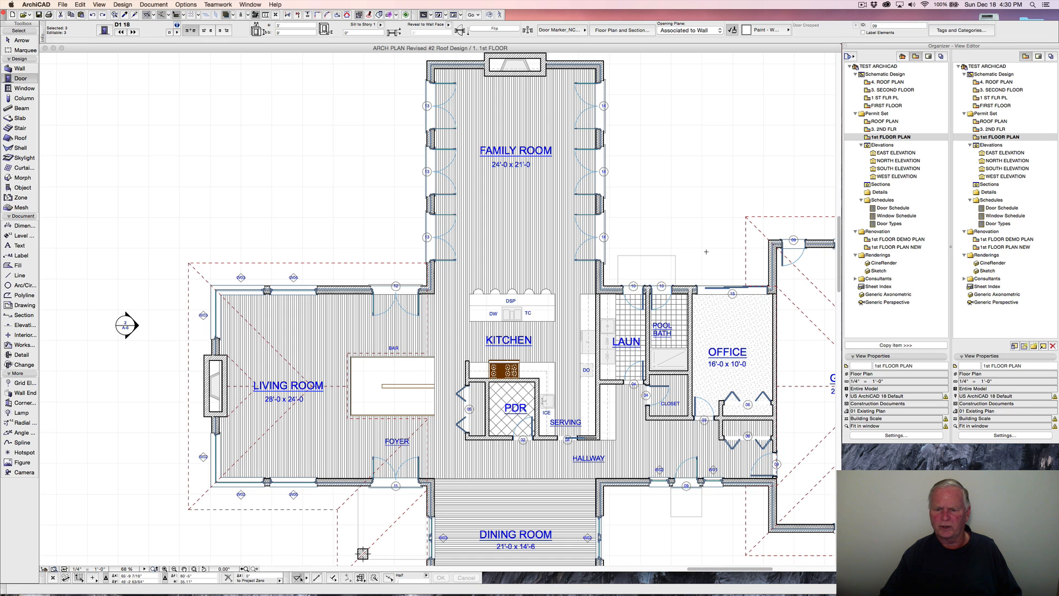
Pick up the hallway exterior door's D1 18 settings and transfer them to the laundry and pool bath exterior doors.
{"action": "left_click", "coordinate": [700, 475], "text": "alt"}
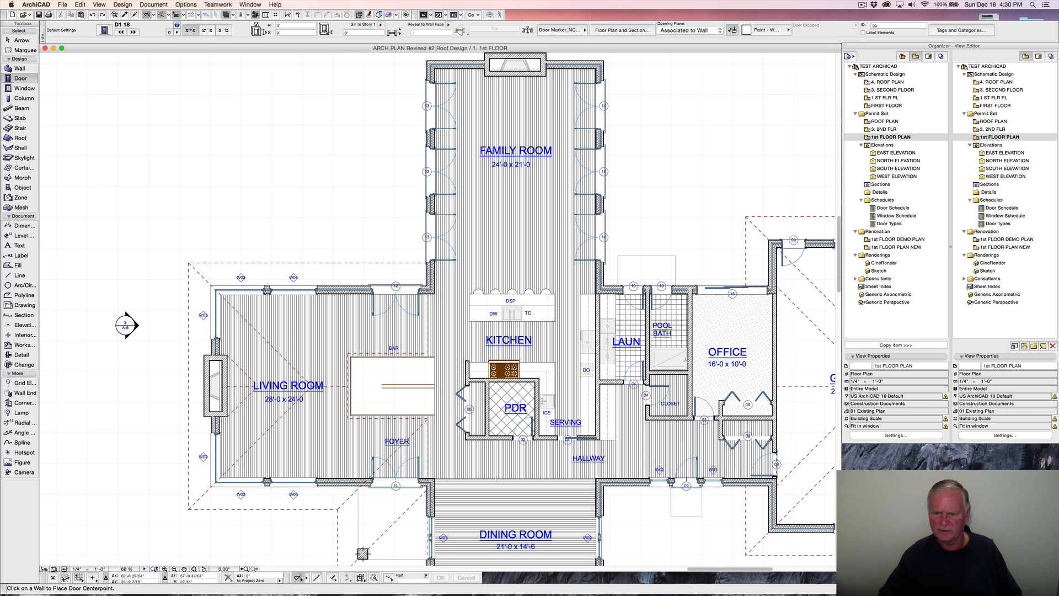
{"action": "left_click", "coordinate": [665, 287]}
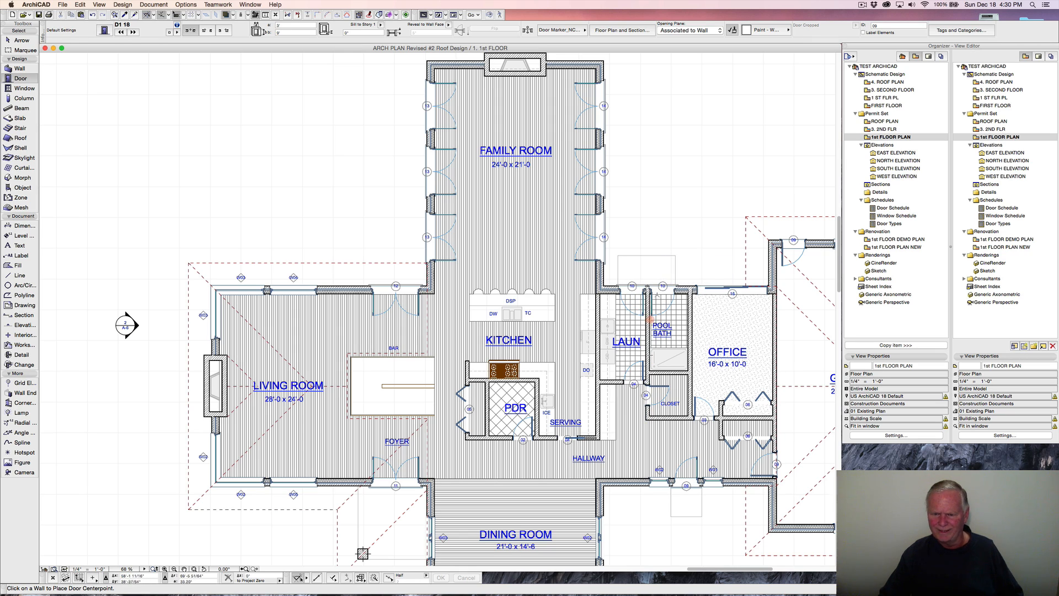
Select the laundry and pool bath exterior doors together and set their width to 2'-8".
{"action": "left_click", "coordinate": [657, 294], "text": "shift"}
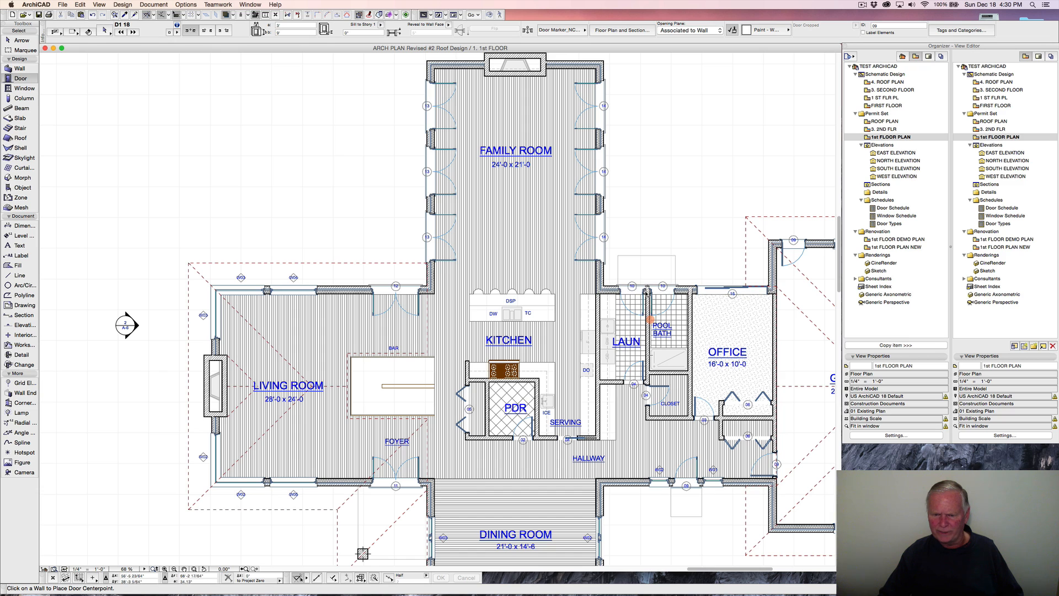
{"action": "left_click", "coordinate": [654, 292], "text": "shift"}
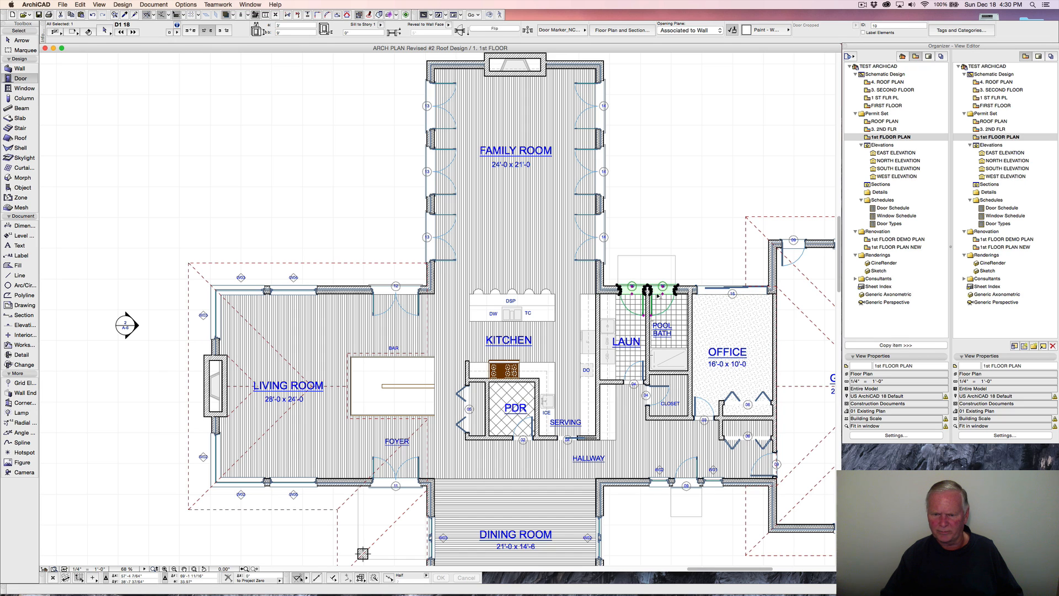
{"action": "left_click", "coordinate": [291, 26]}
{"action": "type", "text": "2'-"}
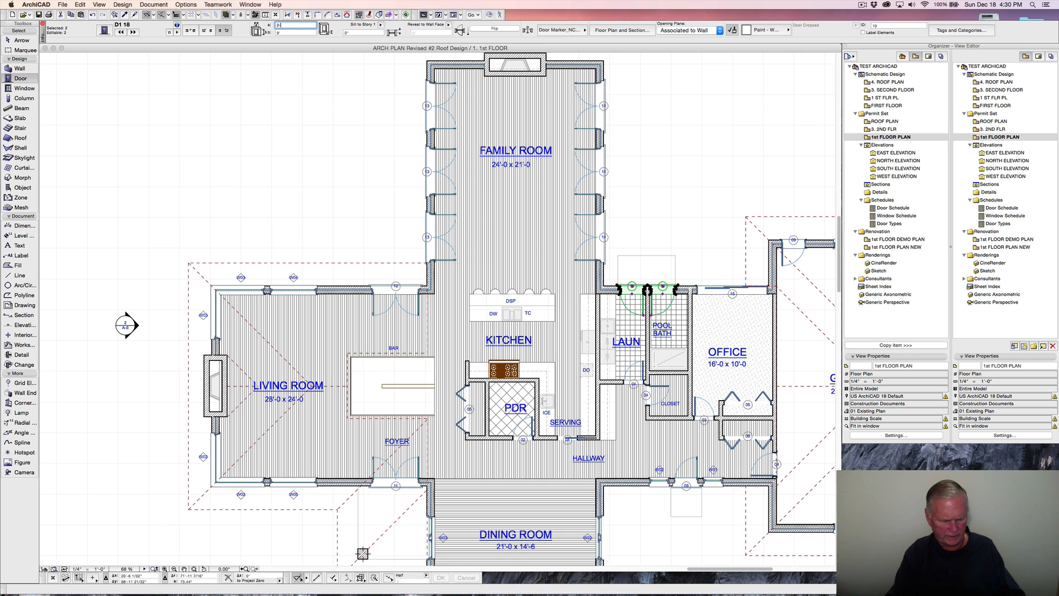
{"action": "type", "text": "8"}
{"action": "key", "text": "Return"}
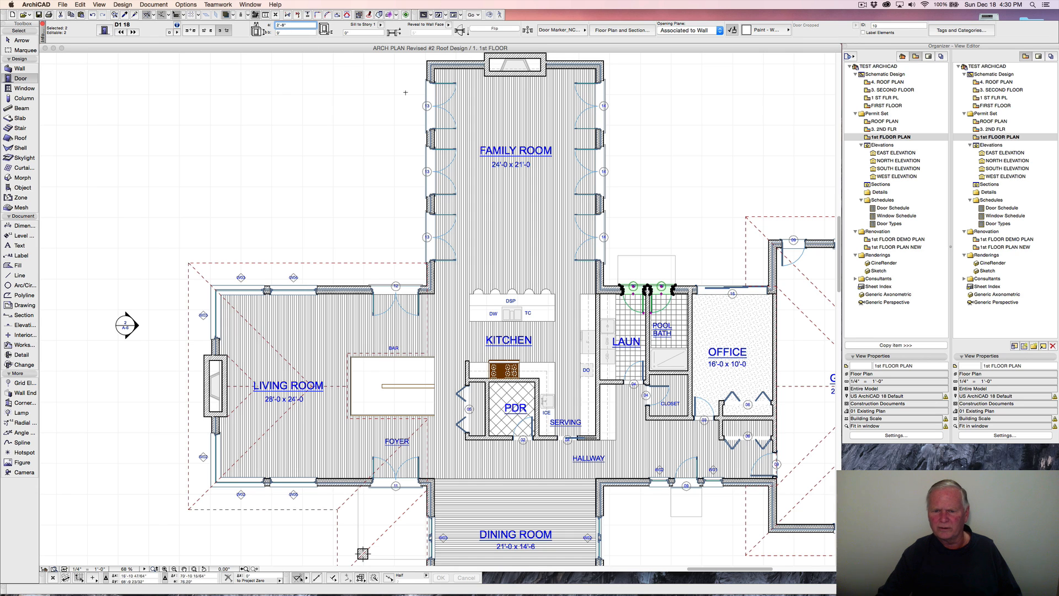
Place guide lines 3" off both faces of the partition between the laundry and pool bath, near the exterior doors.
{"action": "scroll", "coordinate": [652, 294], "scroll_direction": "up", "scroll_amount": 5}
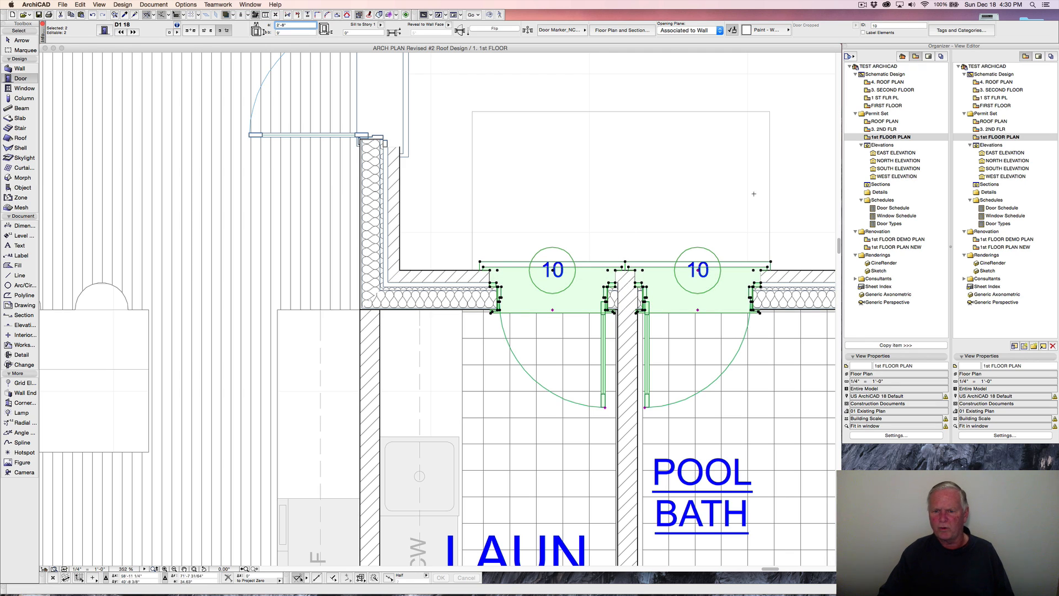
{"action": "key", "text": "Escape"}
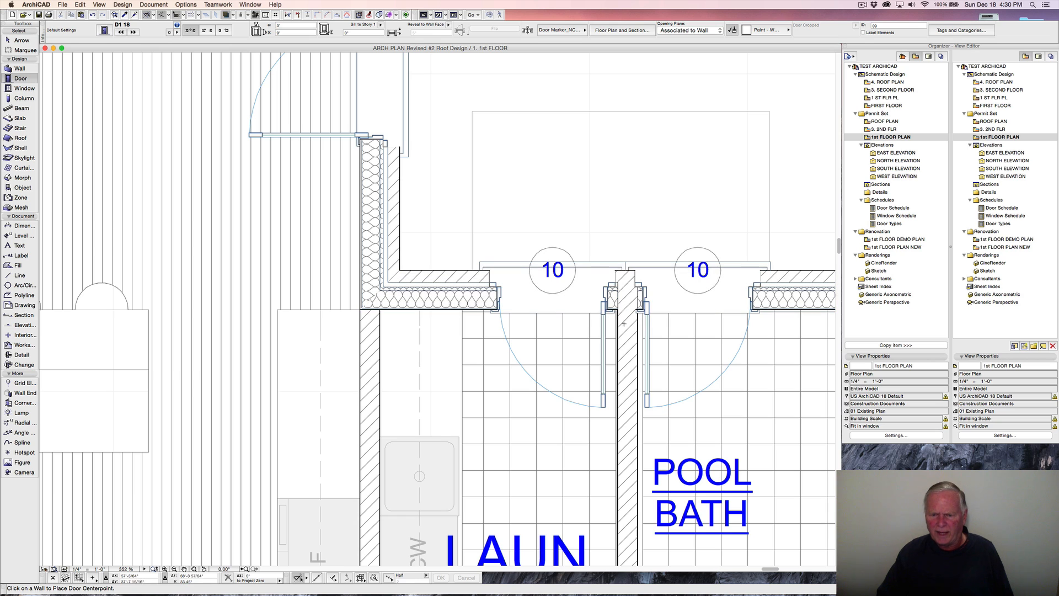
{"action": "scroll", "coordinate": [625, 321], "scroll_direction": "up", "scroll_amount": 5}
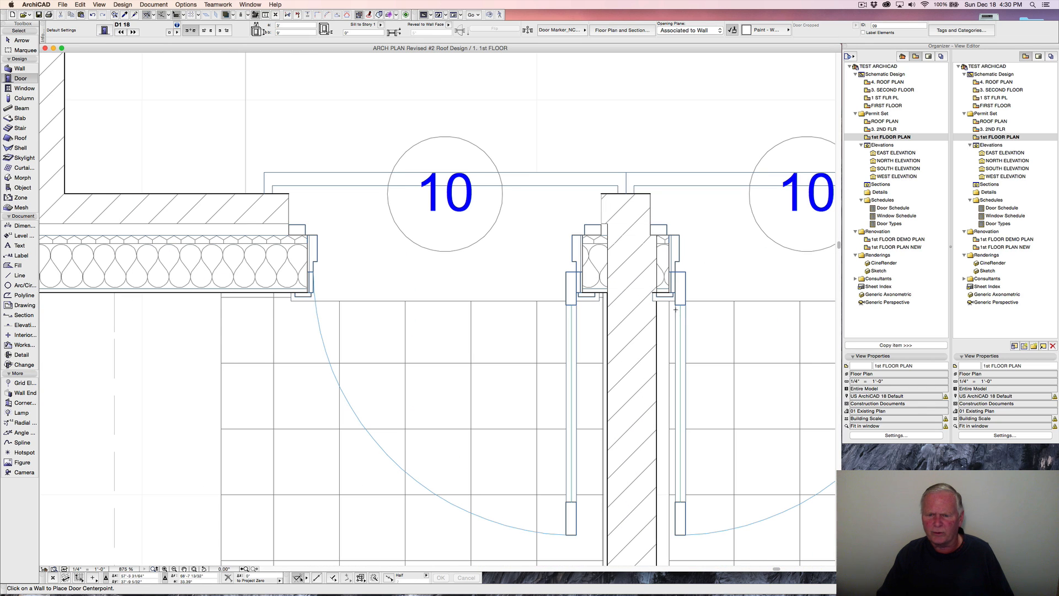
{"action": "left_click", "coordinate": [604, 342]}
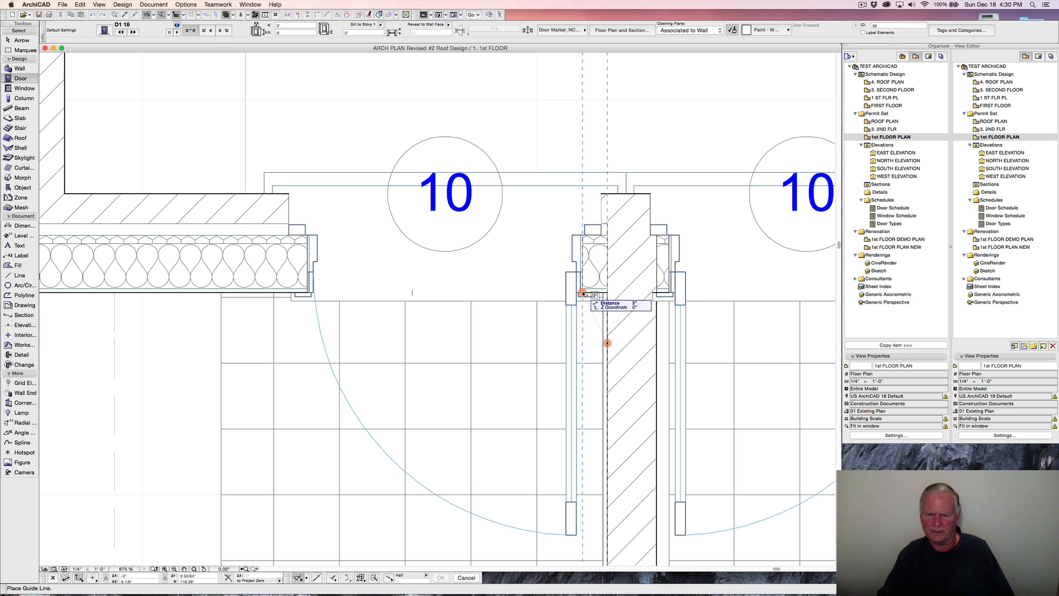
{"action": "left_click", "coordinate": [583, 293]}
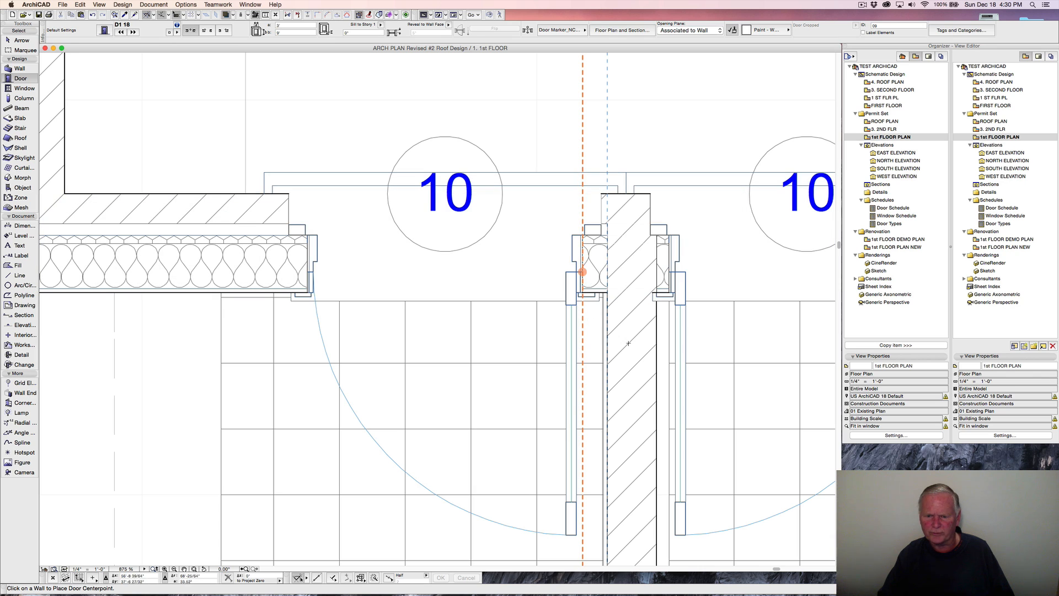
{"action": "left_click", "coordinate": [659, 354]}
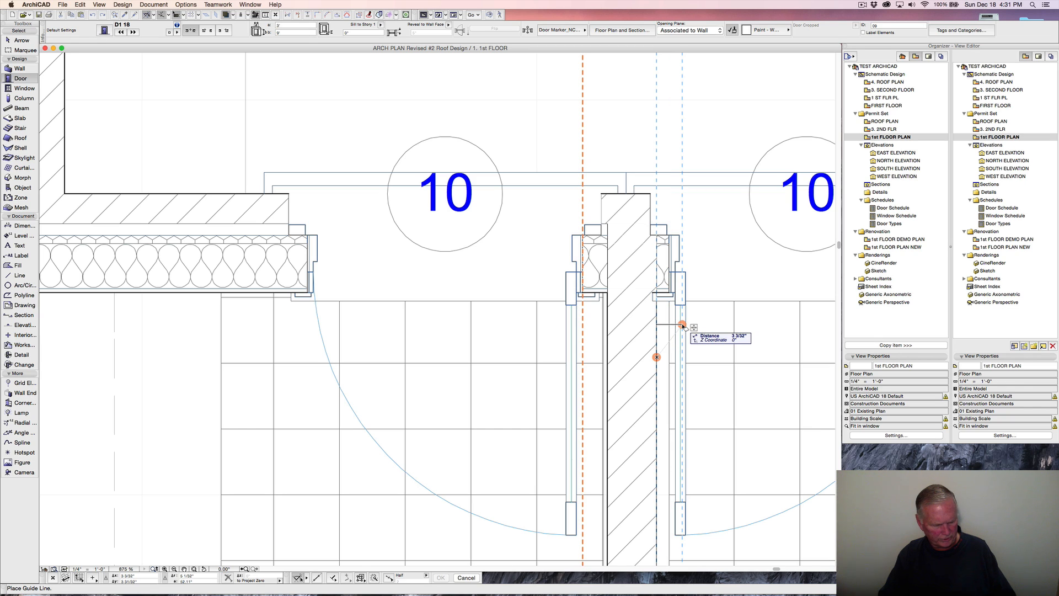
{"action": "type", "text": "3"}
{"action": "key", "text": "Return"}
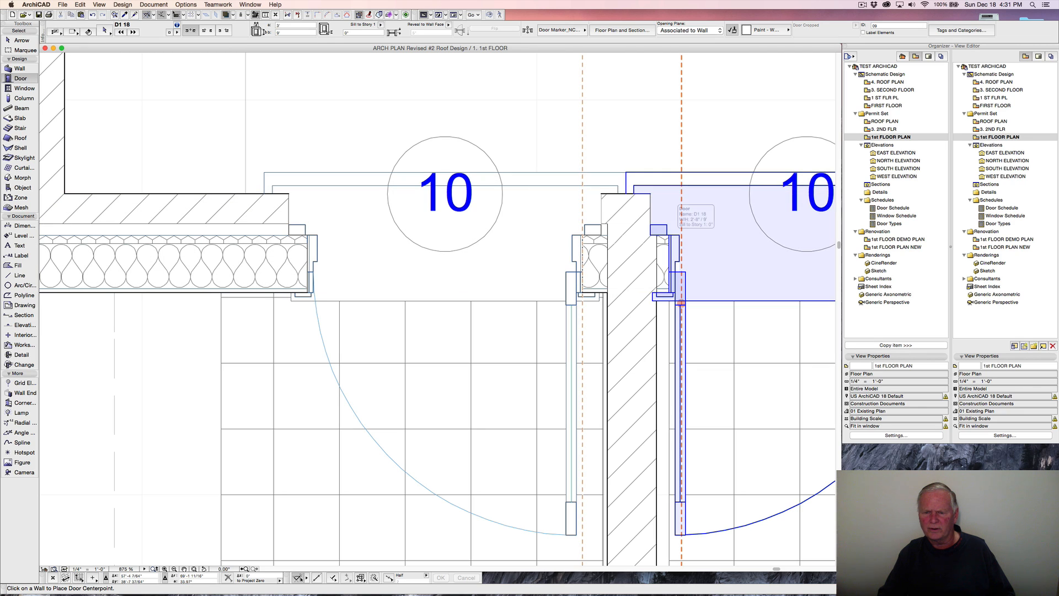
Move the pool bath exterior door away from the partition so its jamb edge meets the 3" guide line.
{"action": "left_click", "coordinate": [681, 303]}
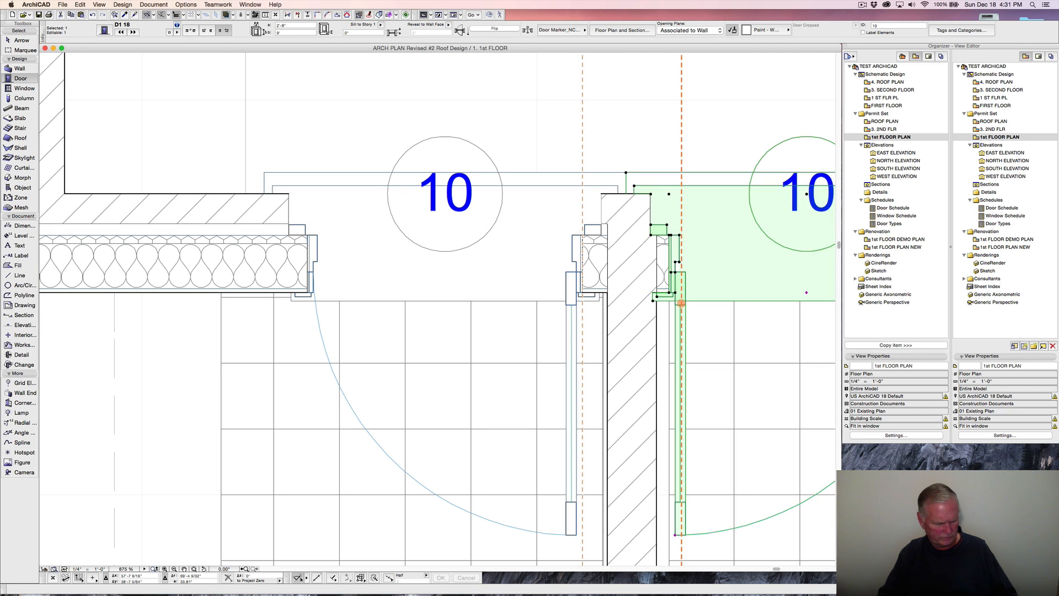
{"action": "key", "text": "super+d"}
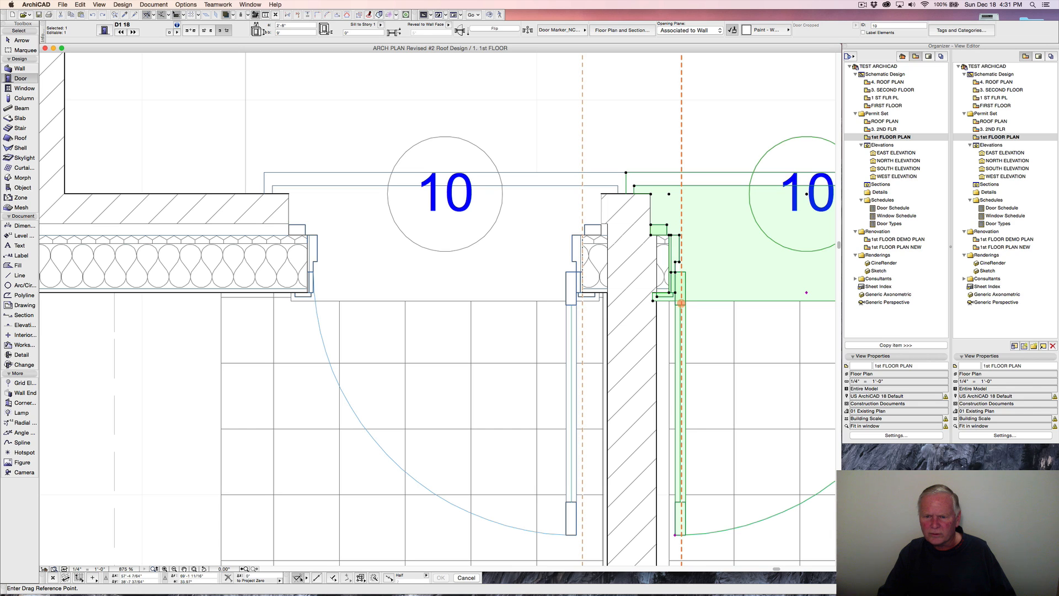
{"action": "left_click", "coordinate": [669, 234]}
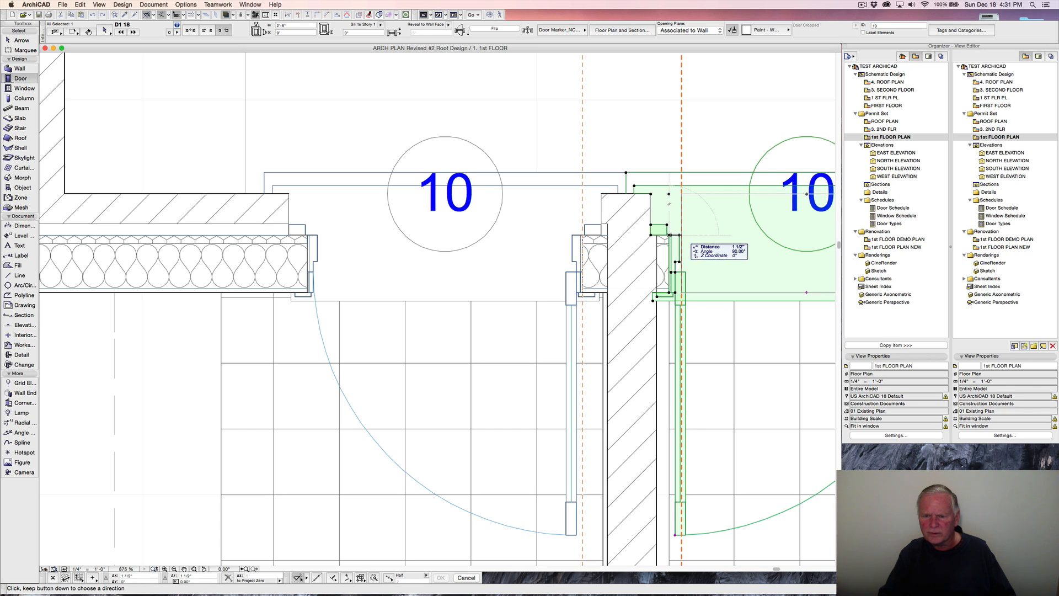
{"action": "left_click", "coordinate": [681, 235]}
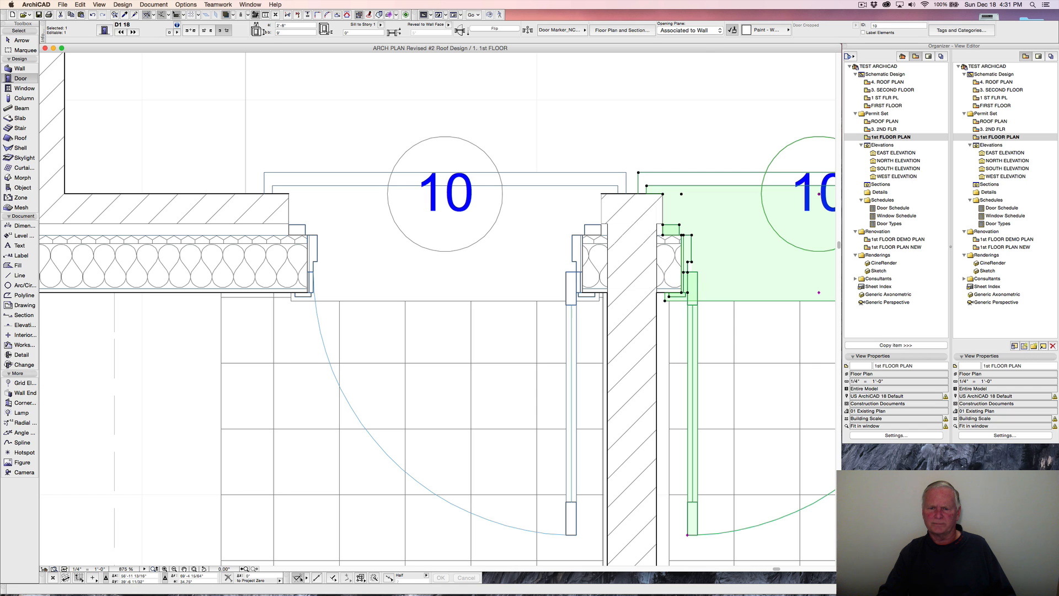
{"action": "key", "text": "Escape"}
{"action": "scroll", "coordinate": [635, 147], "scroll_direction": "down", "scroll_amount": 10}
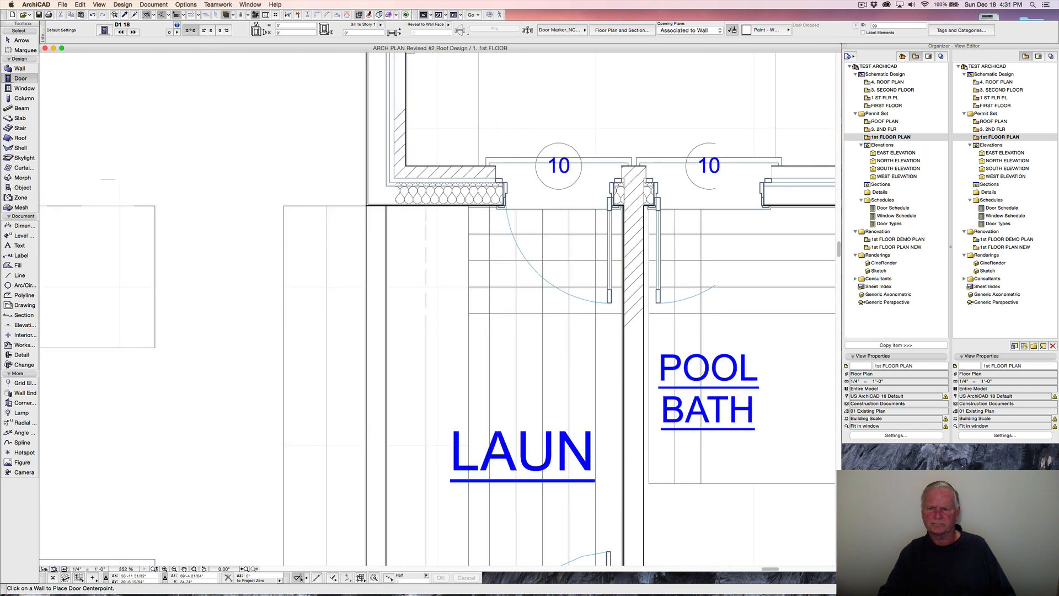
{"action": "scroll", "coordinate": [636, 149], "scroll_direction": "down", "scroll_amount": 3}
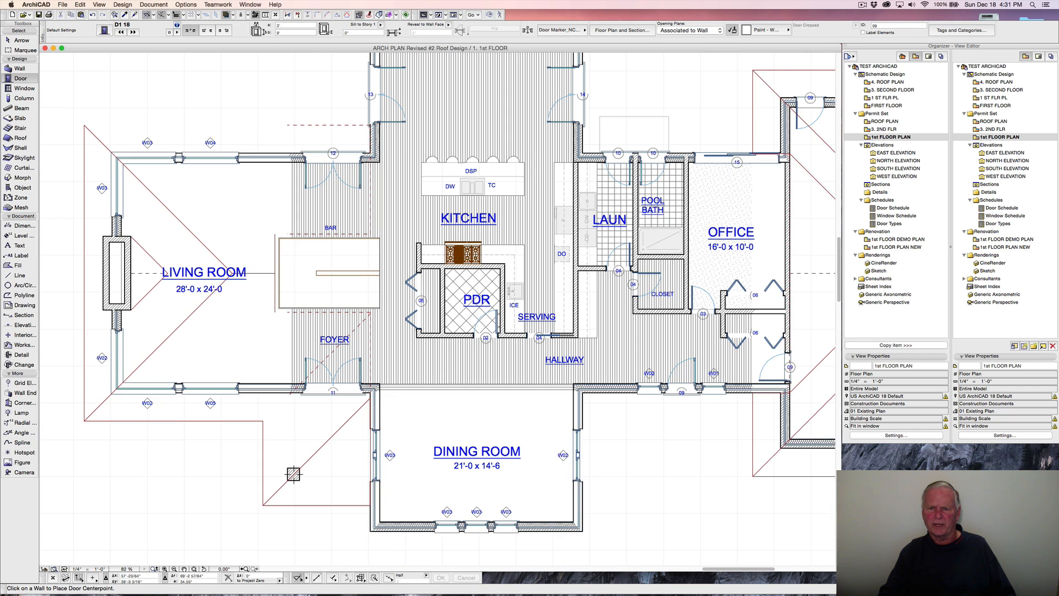
Find and select all walls on the Walls Interior layer.
{"action": "middle_click_drag", "start_coordinate": [634, 308], "coordinate": [611, 374]}
{"action": "scroll", "coordinate": [610, 374], "scroll_direction": "up", "scroll_amount": 1}
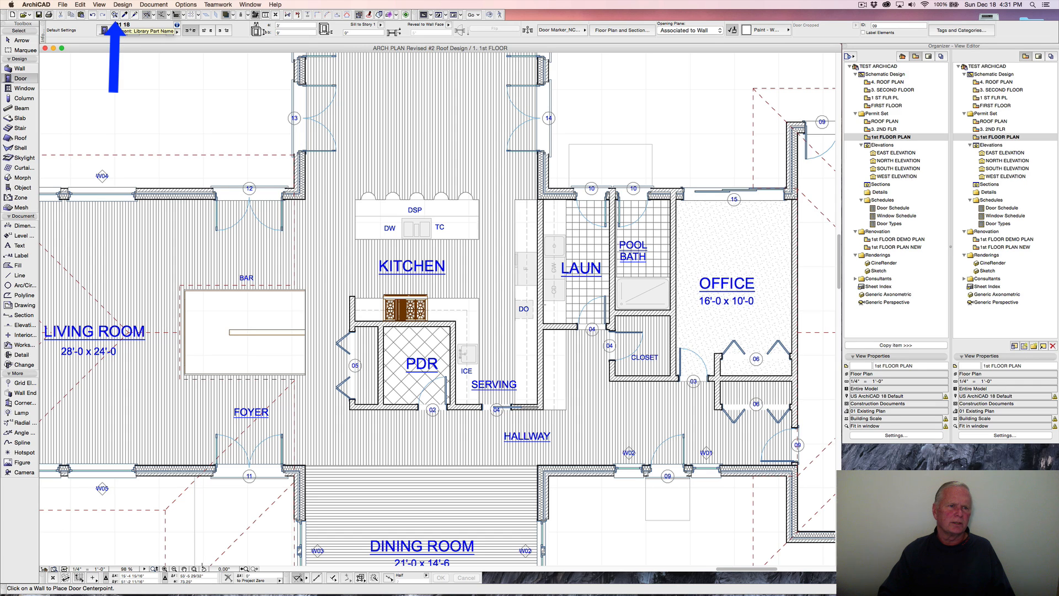
{"action": "left_click", "coordinate": [114, 15]}
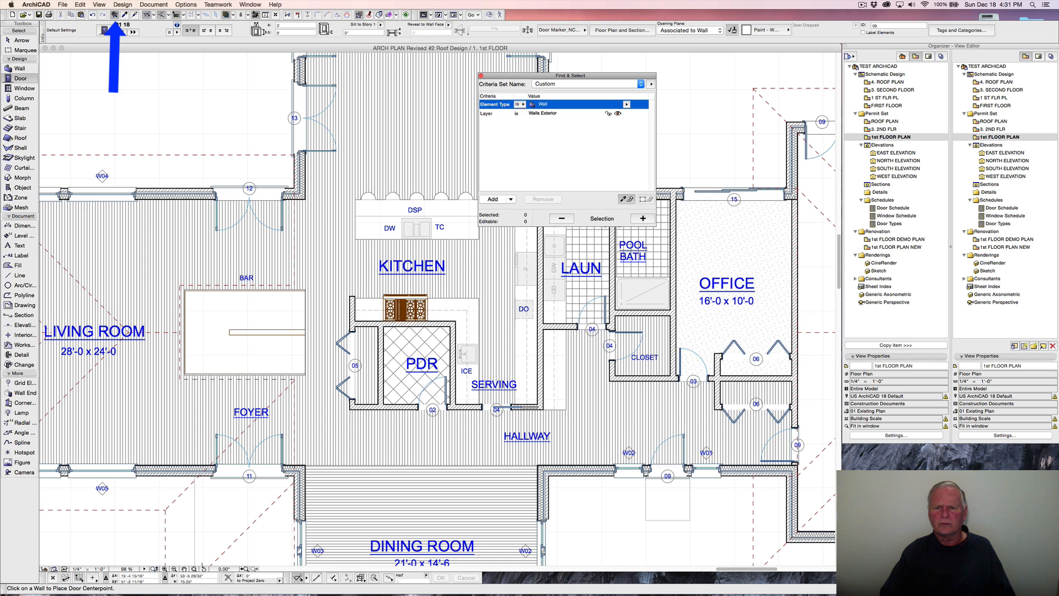
{"action": "left_click", "coordinate": [627, 113]}
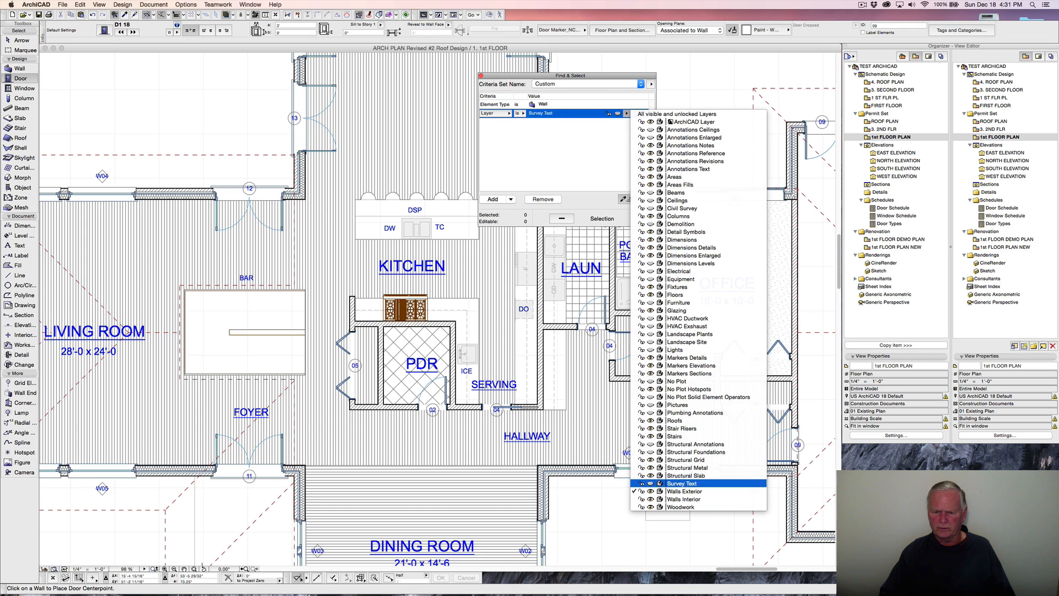
{"action": "left_click", "coordinate": [683, 498]}
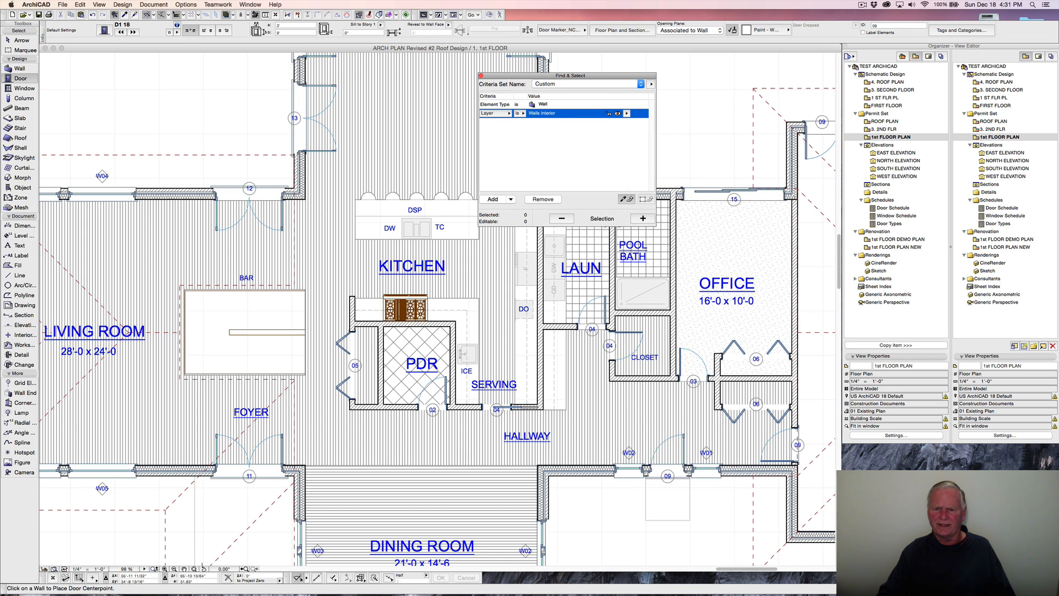
{"action": "left_click", "coordinate": [643, 219]}
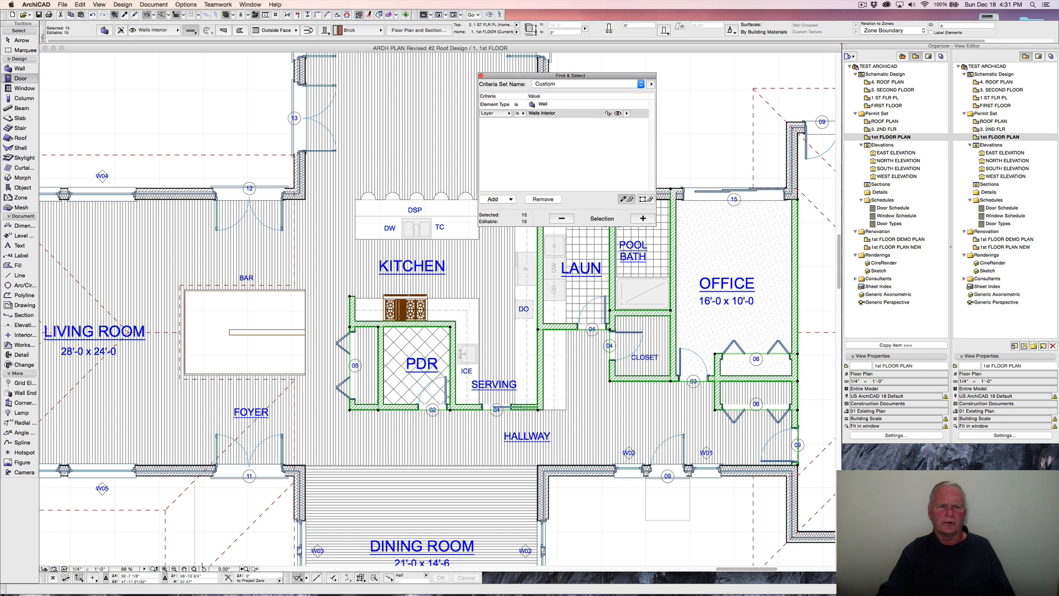
Change the selected interior walls to the composite 2x6 Wood Studs w/ 1/2" GB ea side, deselect them and close Find & Select.
{"action": "left_click", "coordinate": [325, 31]}
{"action": "left_click", "coordinate": [348, 32]}
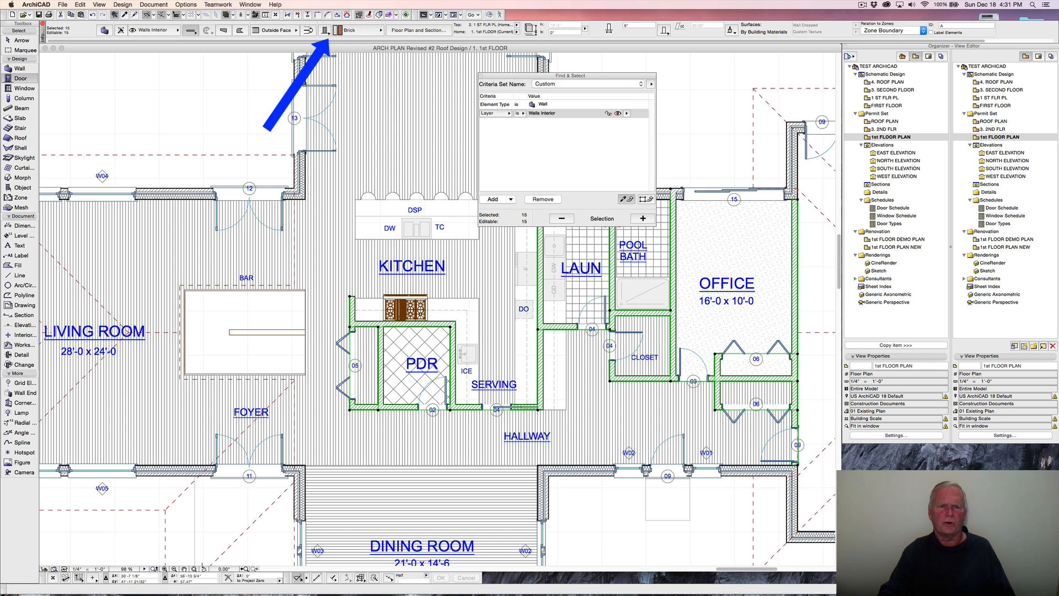
{"action": "left_click", "coordinate": [358, 30]}
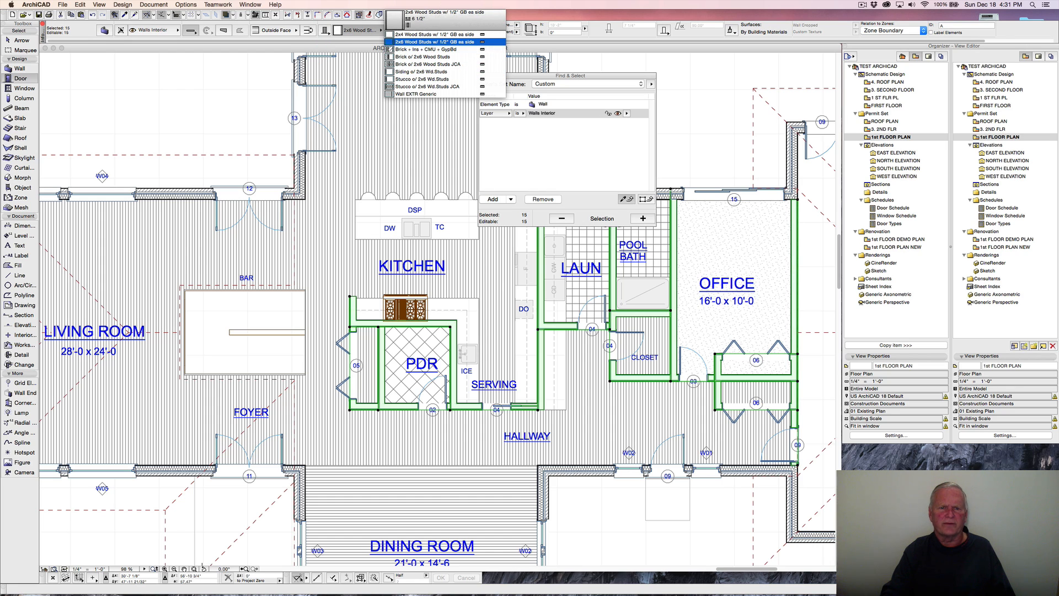
{"action": "left_click", "coordinate": [435, 42]}
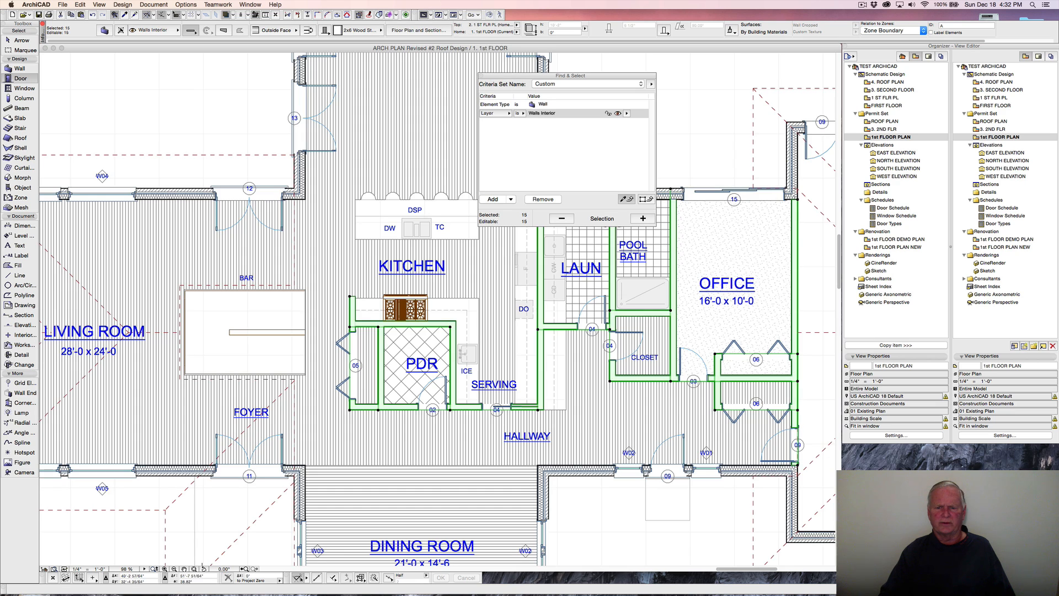
{"action": "key", "text": "Escape"}
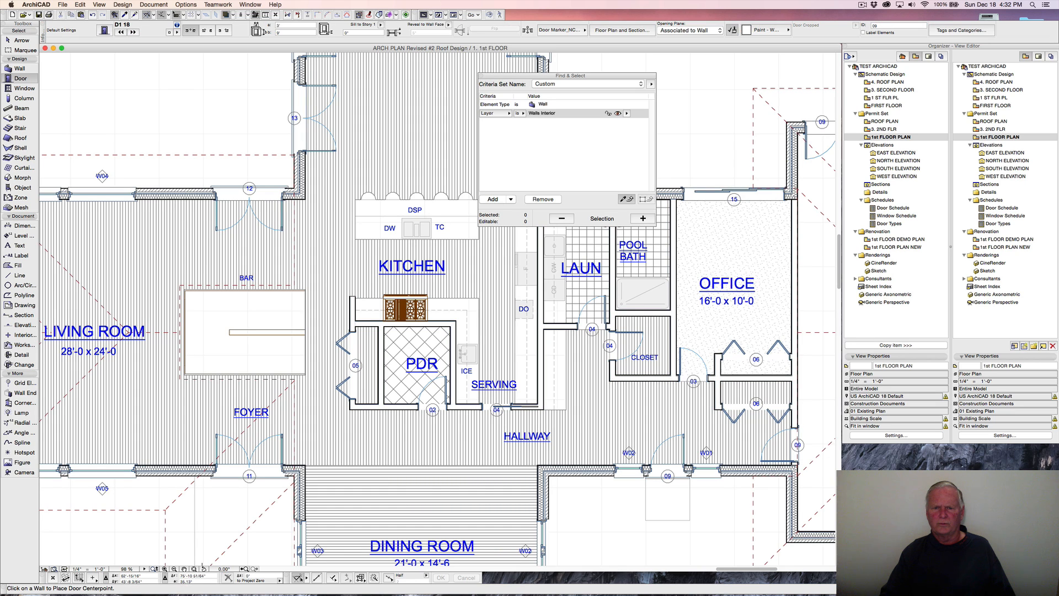
{"action": "left_click", "coordinate": [481, 75]}
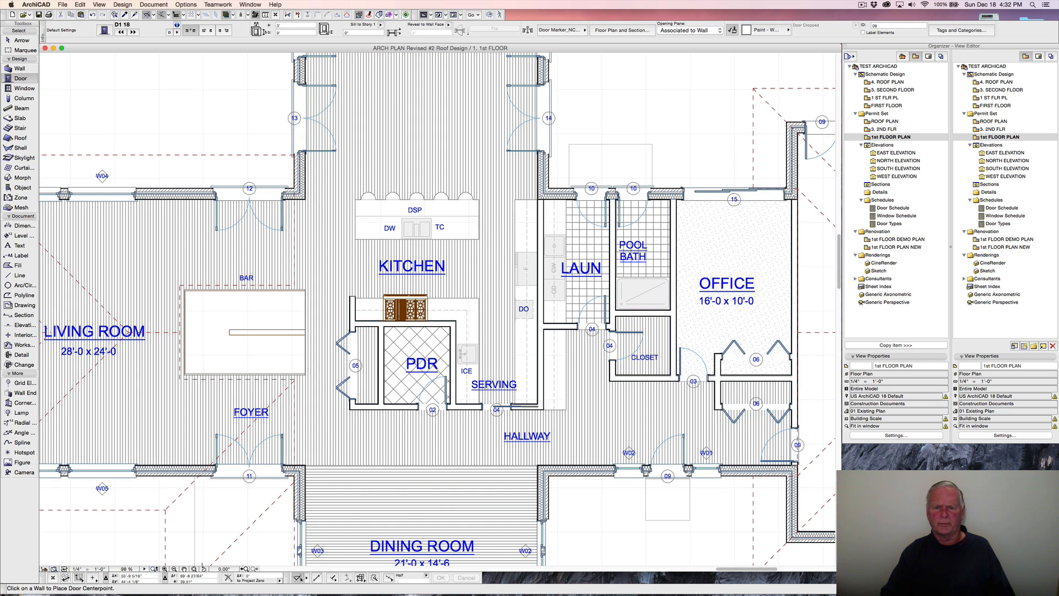
{"action": "scroll", "coordinate": [578, 128], "scroll_direction": "down", "scroll_amount": 5}
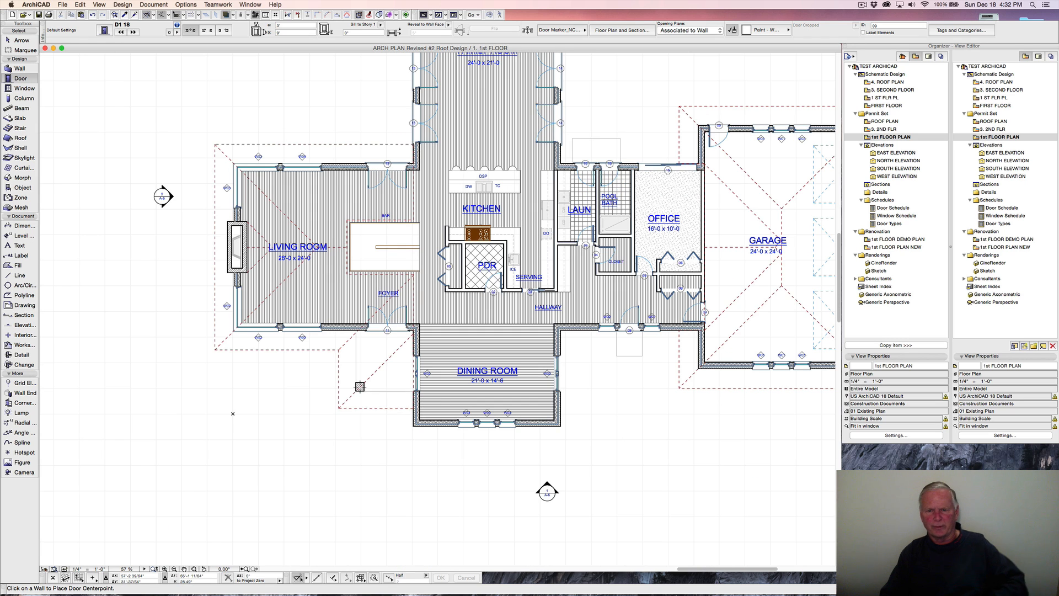
Open the North Elevation and set the height of the two adjacent glazed exterior doors to 8'.
{"action": "scroll", "coordinate": [598, 216], "scroll_direction": "up", "scroll_amount": 3}
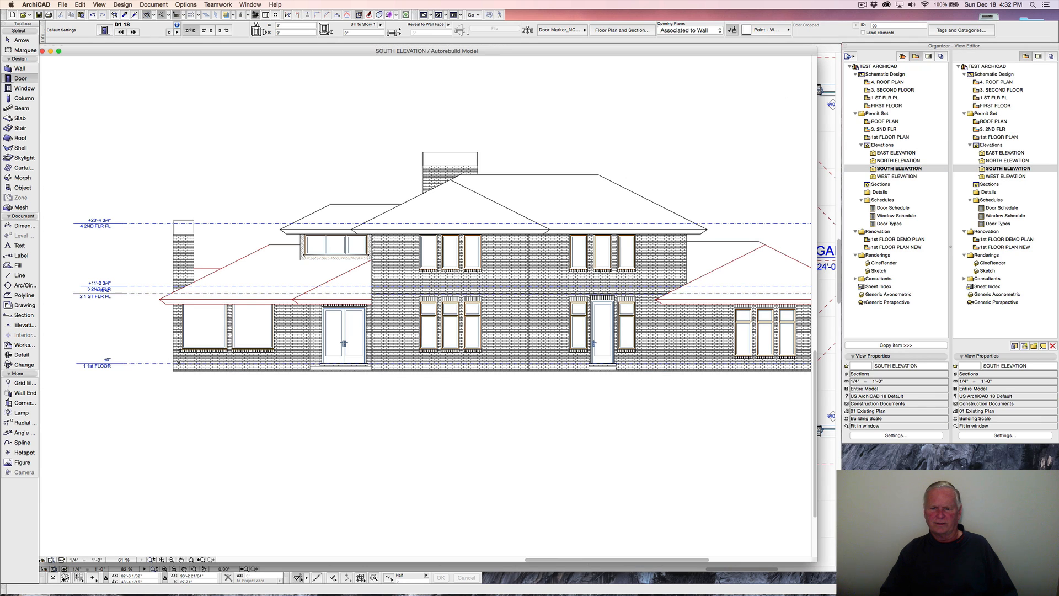
{"action": "mouse_move", "coordinate": [550, 282]}
{"action": "middle_mouse_down"}
{"action": "mouse_move", "coordinate": [525, 272]}
{"action": "mouse_move", "coordinate": [517, 281]}
{"action": "middle_mouse_up"}
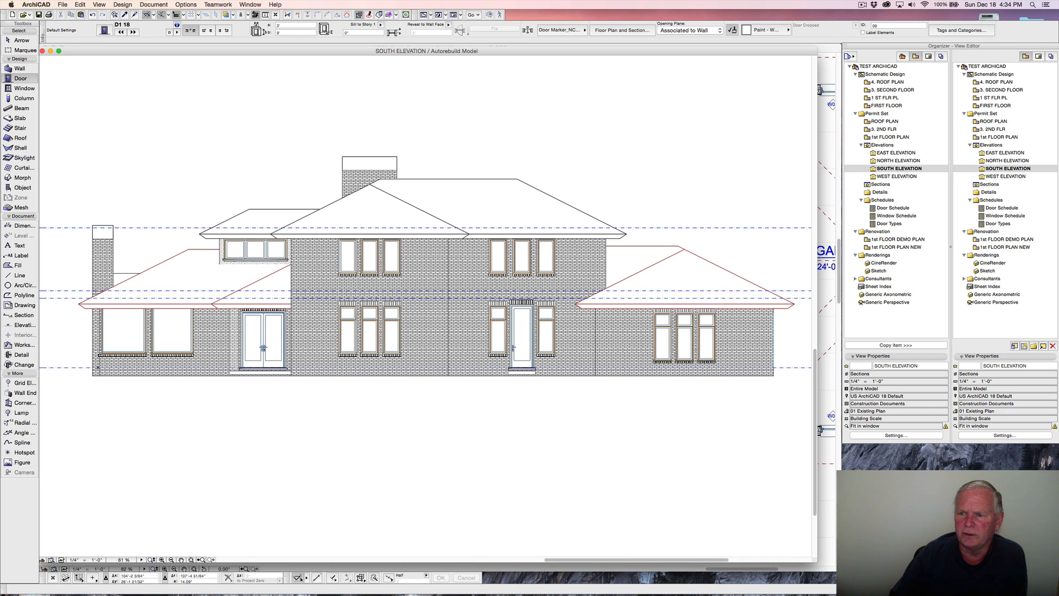
{"action": "double_click", "coordinate": [898, 161]}
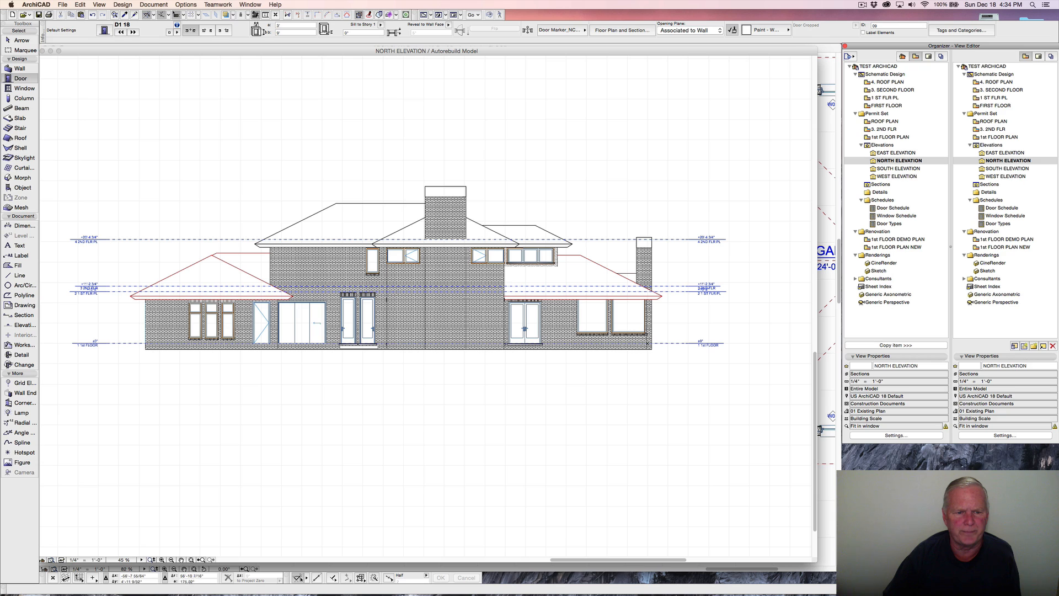
{"action": "left_click", "coordinate": [350, 317]}
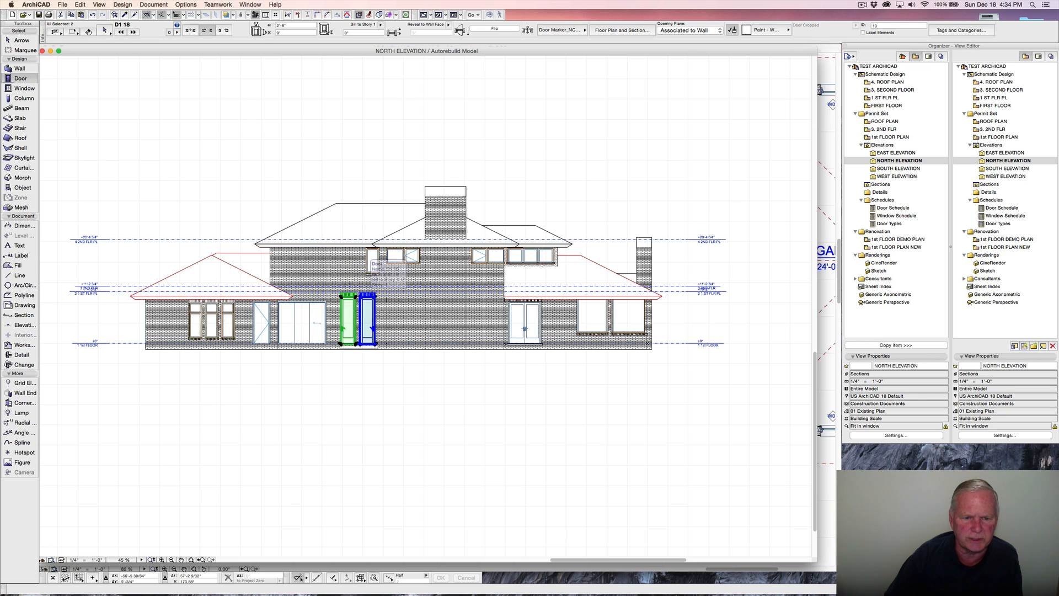
{"action": "left_click", "coordinate": [368, 317], "text": "shift"}
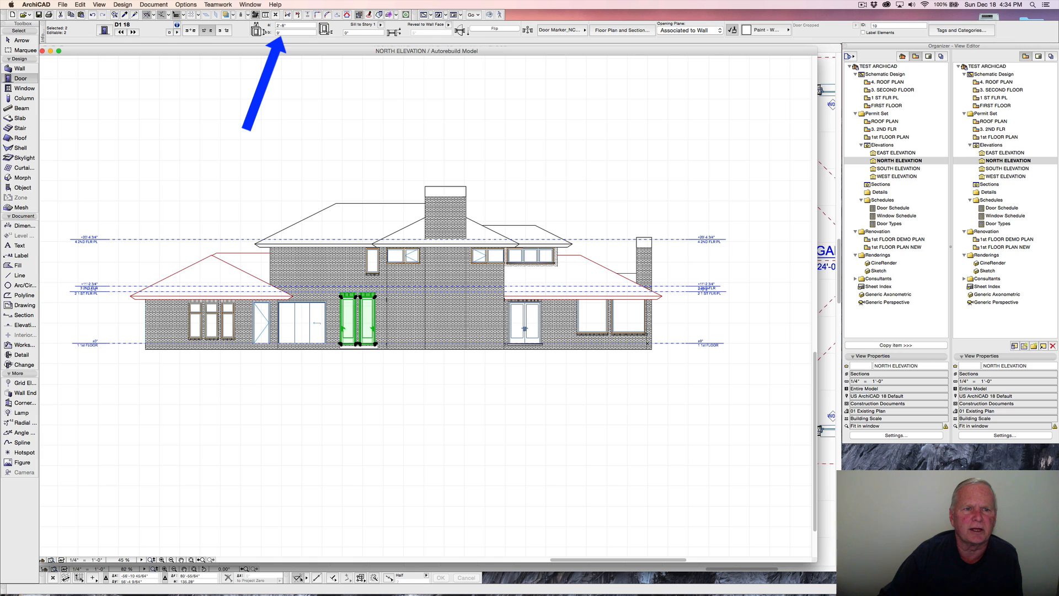
{"action": "left_click", "coordinate": [286, 33]}
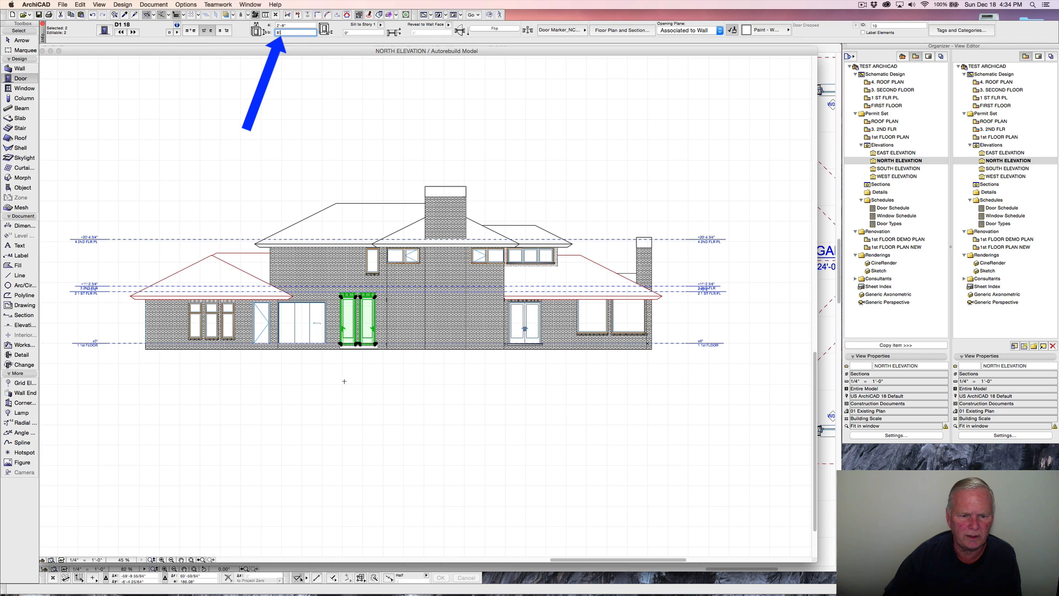
{"action": "key", "text": "Return"}
{"action": "key", "text": "Escape"}
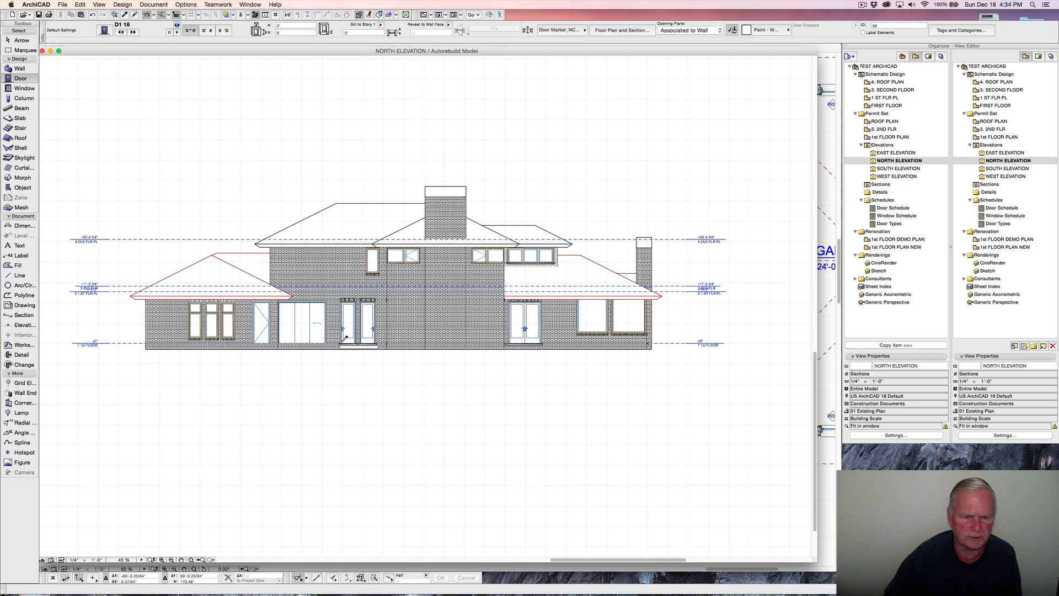
Transfer the settings of one of the paired glazed doors to the single rear door of the garage.
{"action": "left_click", "coordinate": [342, 340], "text": "alt"}
{"action": "left_click", "coordinate": [271, 340], "text": "alt+super"}
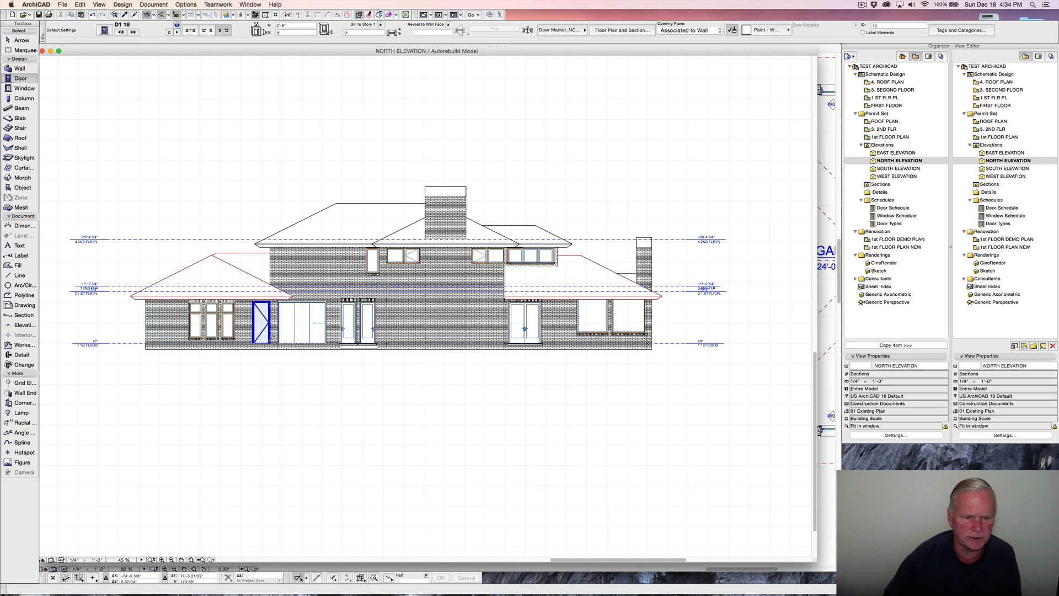
{"action": "left_click", "coordinate": [271, 341], "text": "alt+super"}
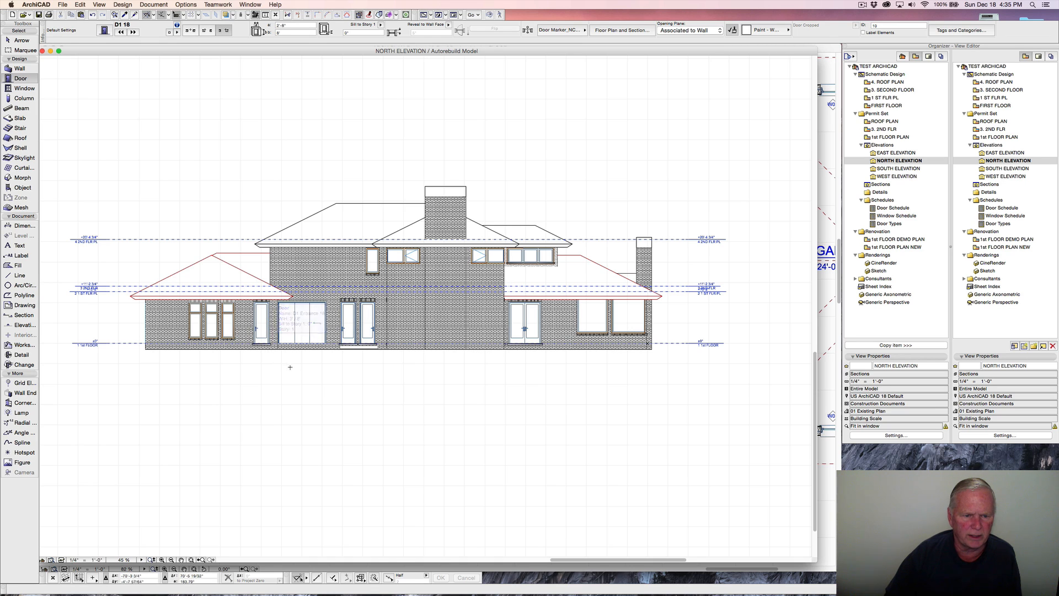
Change the door panel of the garage's single rear door to Flush and deselect the door.
{"action": "left_click", "coordinate": [269, 331], "text": "shift"}
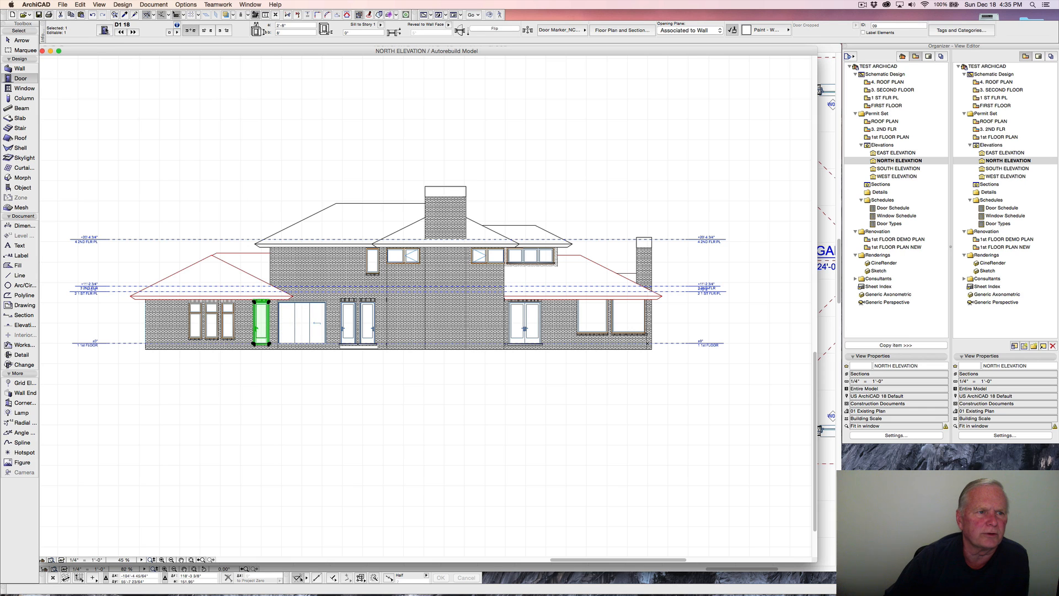
{"action": "left_click", "coordinate": [104, 31]}
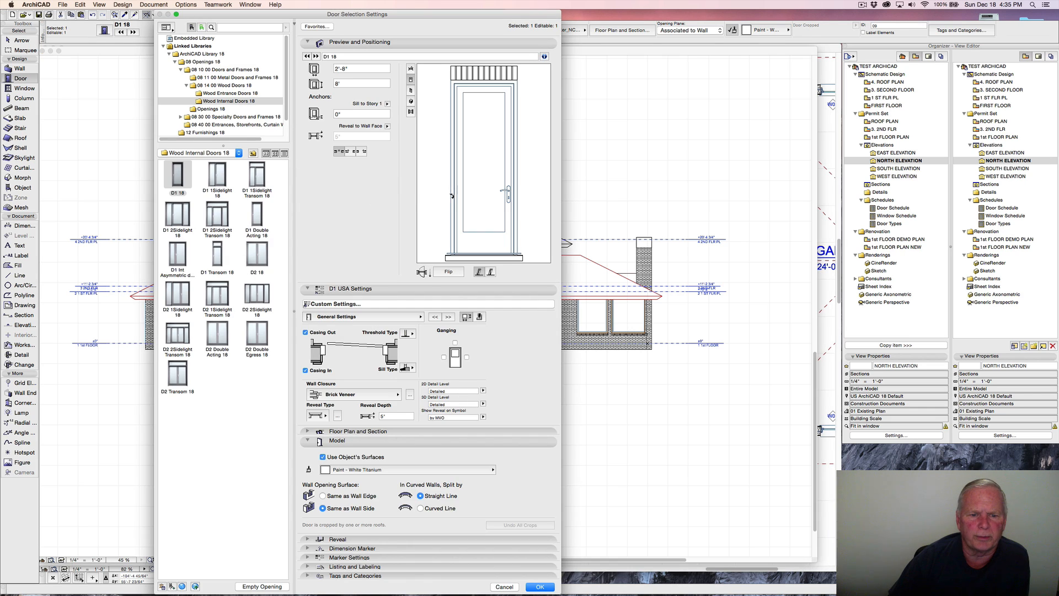
{"action": "left_click", "coordinate": [406, 318]}
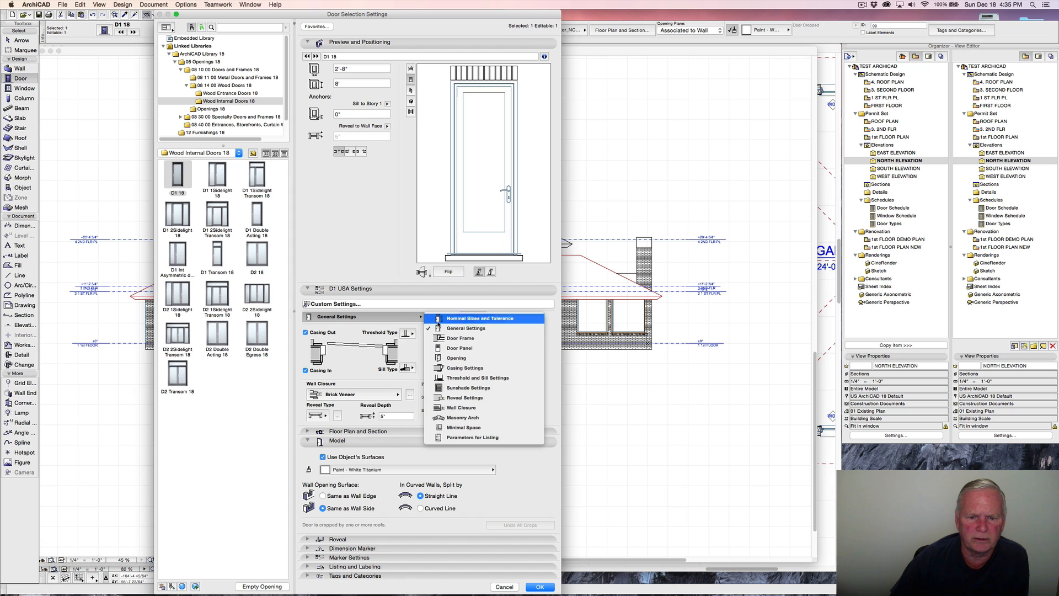
{"action": "left_click", "coordinate": [469, 350]}
{"action": "left_click", "coordinate": [316, 346]}
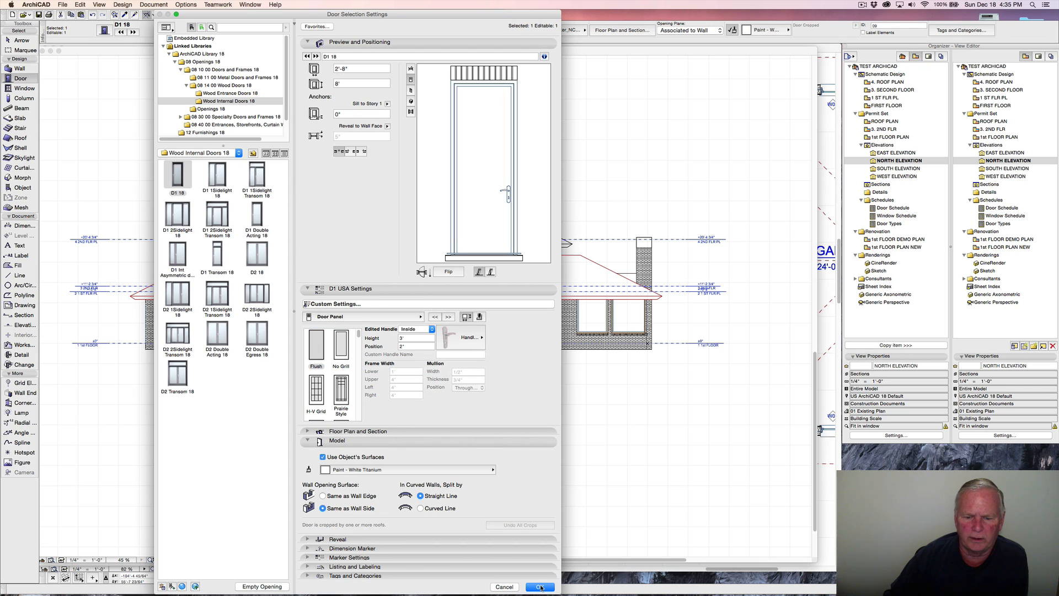
{"action": "left_click", "coordinate": [541, 587]}
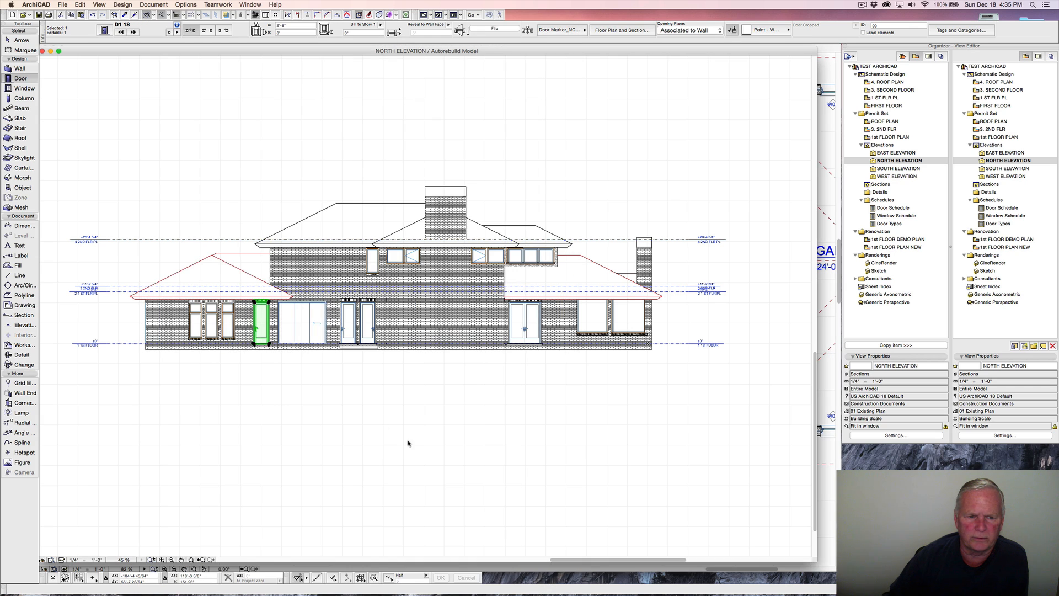
{"action": "key", "text": "Escape"}
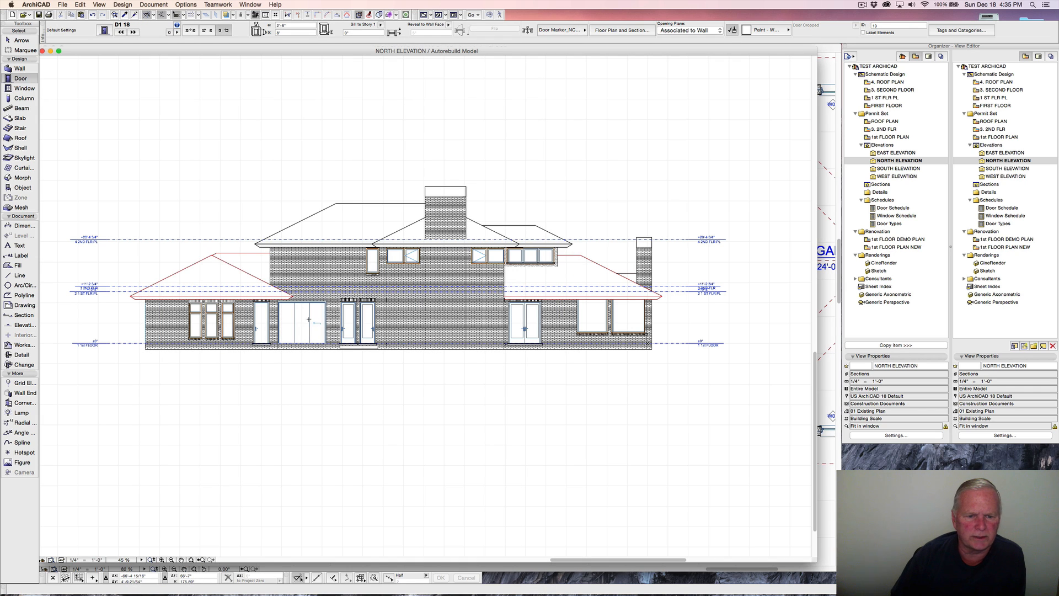
In the default door settings, choose D3 Sliding 1 18 from the Sliding Doors 18 library and set its width to 9'.
{"action": "scroll", "coordinate": [308, 319], "scroll_direction": "up", "scroll_amount": 5}
{"action": "scroll", "coordinate": [308, 319], "scroll_direction": "up", "scroll_amount": 1}
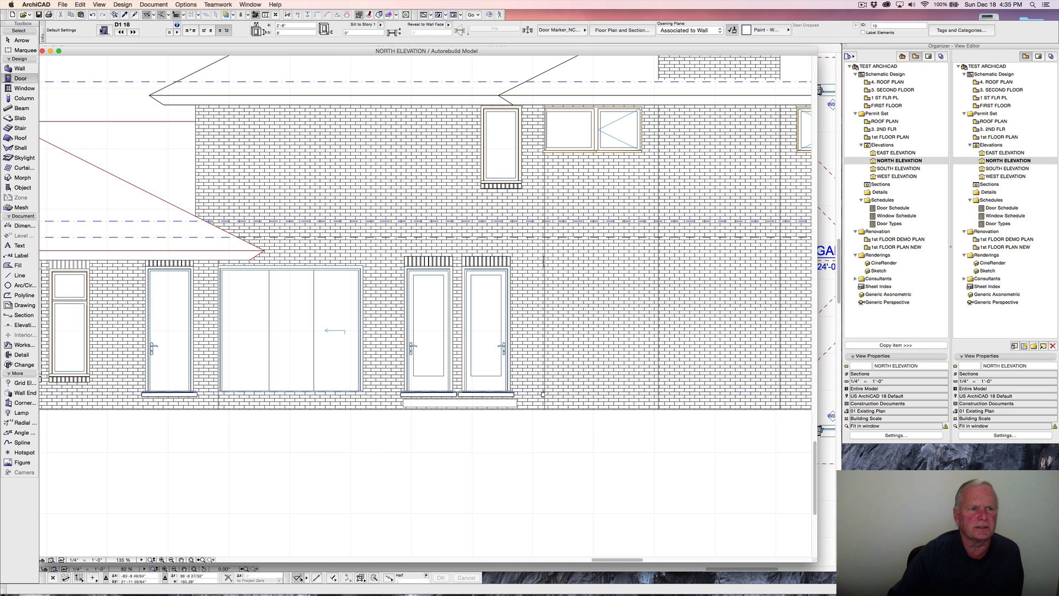
{"action": "double_click", "coordinate": [23, 78]}
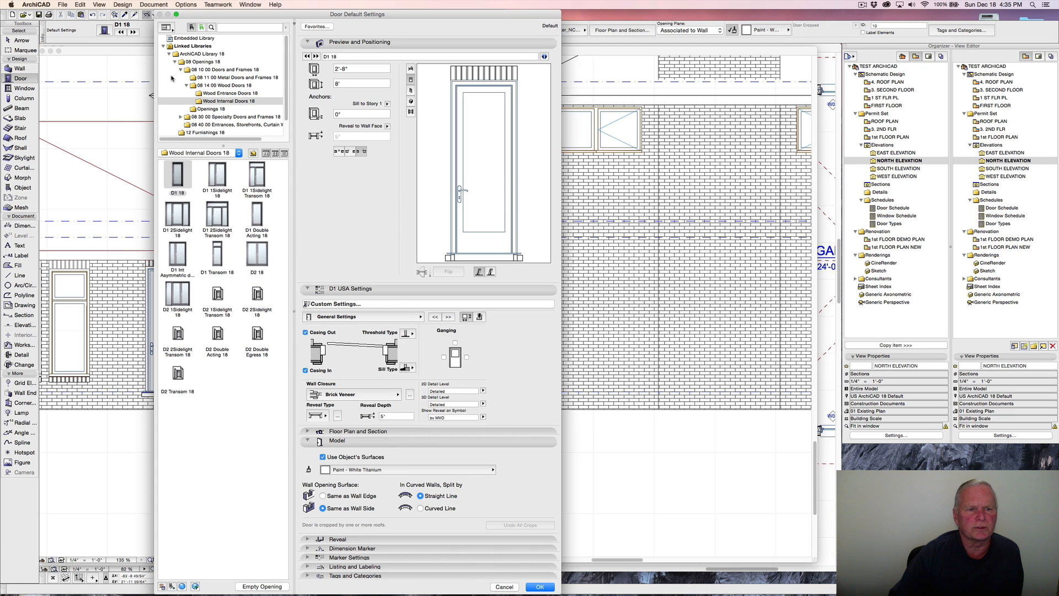
{"action": "left_click", "coordinate": [181, 117]}
{"action": "scroll", "coordinate": [219, 106], "scroll_direction": "down", "scroll_amount": 5}
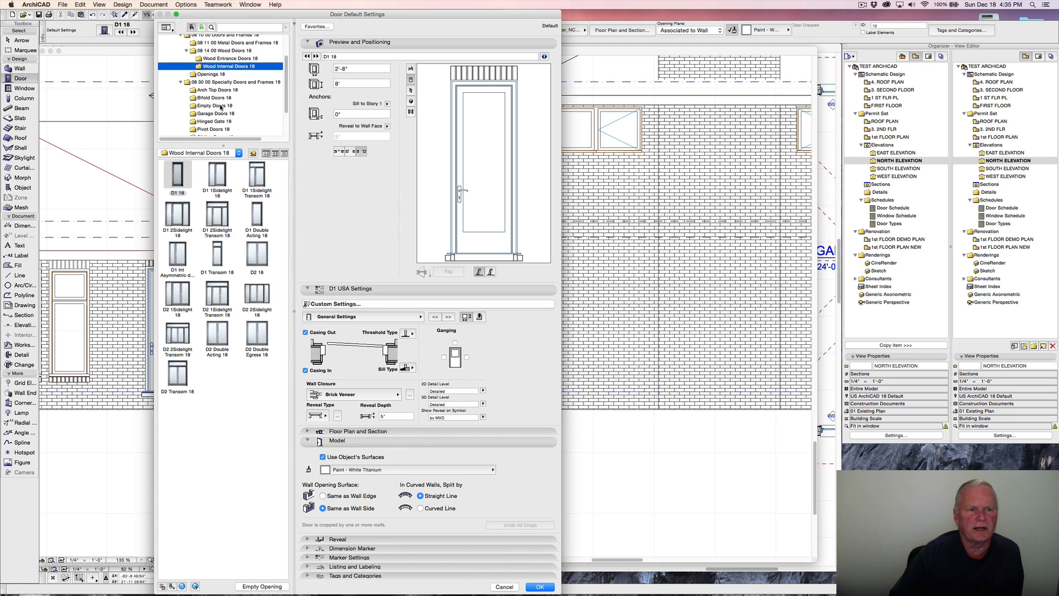
{"action": "left_click", "coordinate": [212, 115]}
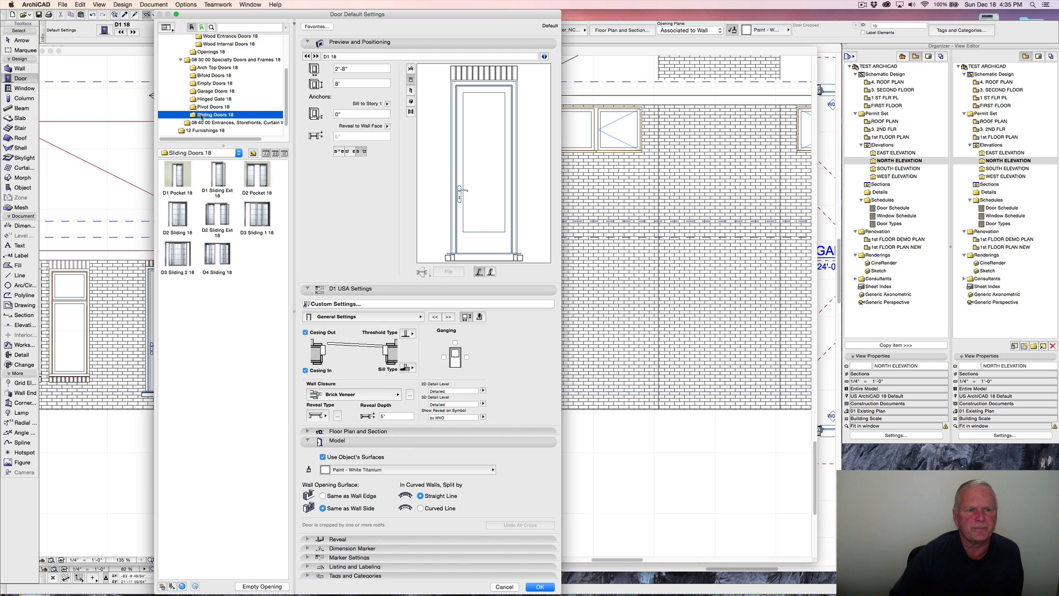
{"action": "left_click", "coordinate": [261, 210]}
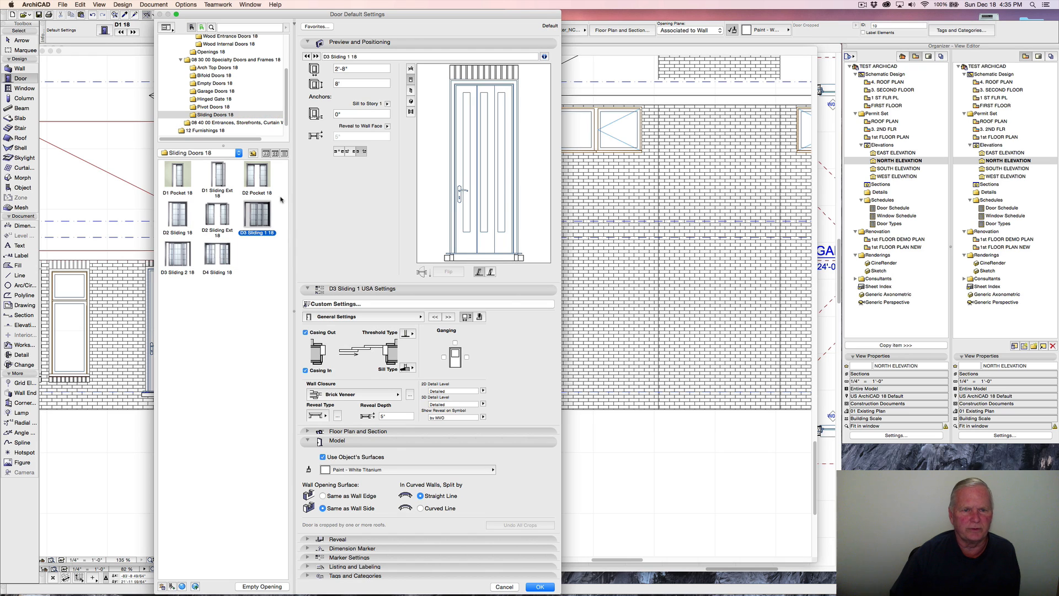
{"action": "left_click", "coordinate": [355, 66]}
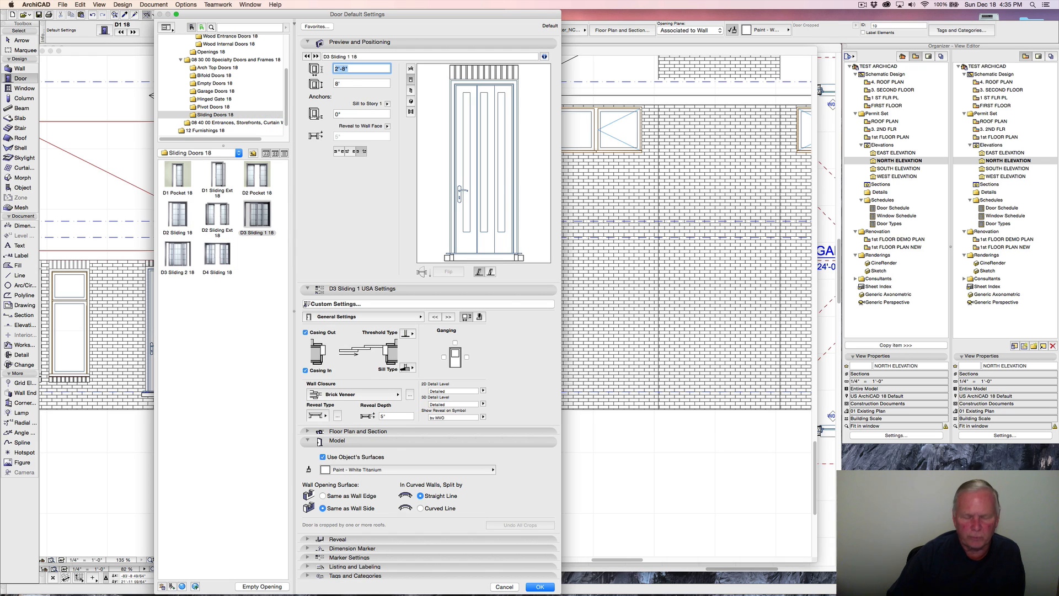
{"action": "type", "text": "9"}
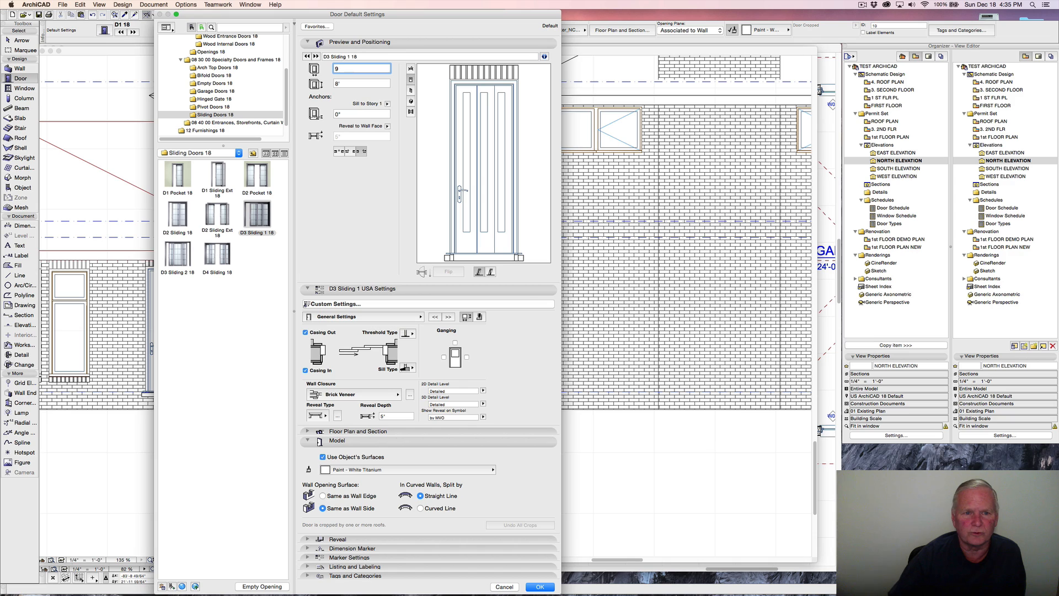
{"action": "type", "text": "'"}
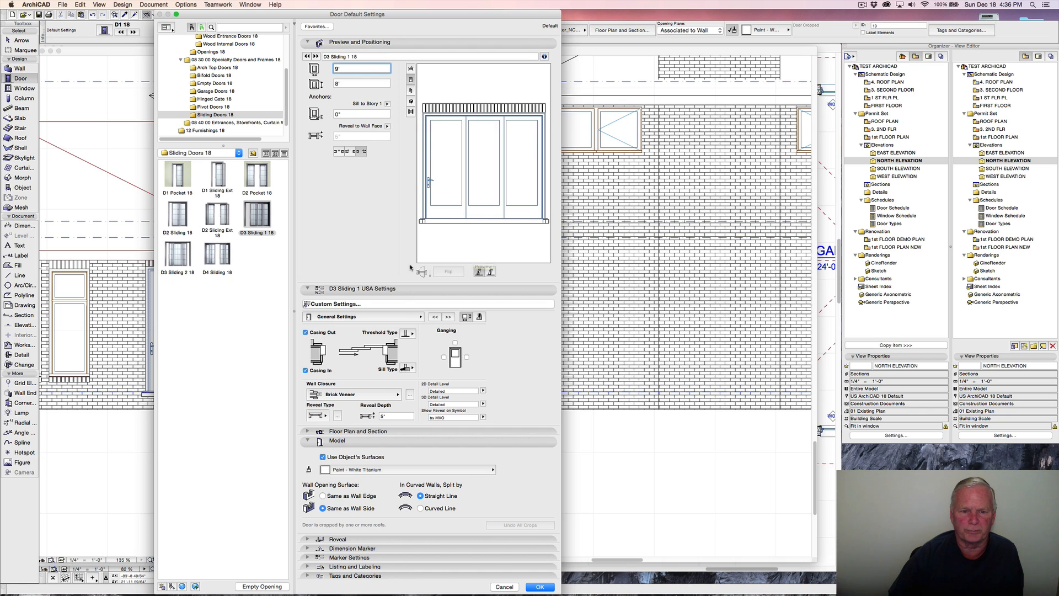
Set the lower frame width of the sliding door's panels to 8".
{"action": "left_click", "coordinate": [419, 319]}
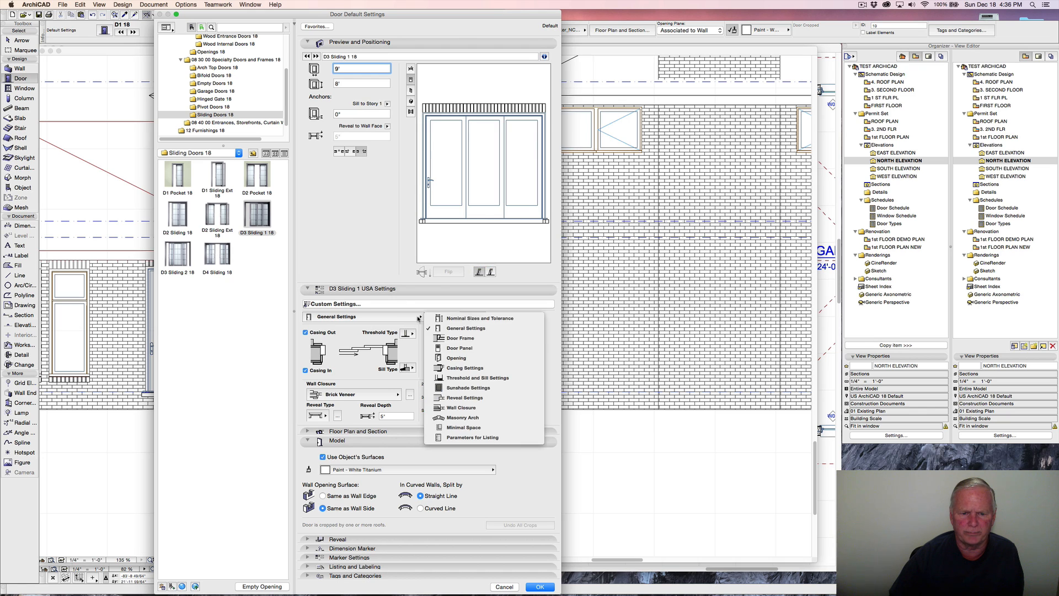
{"action": "left_click", "coordinate": [469, 348]}
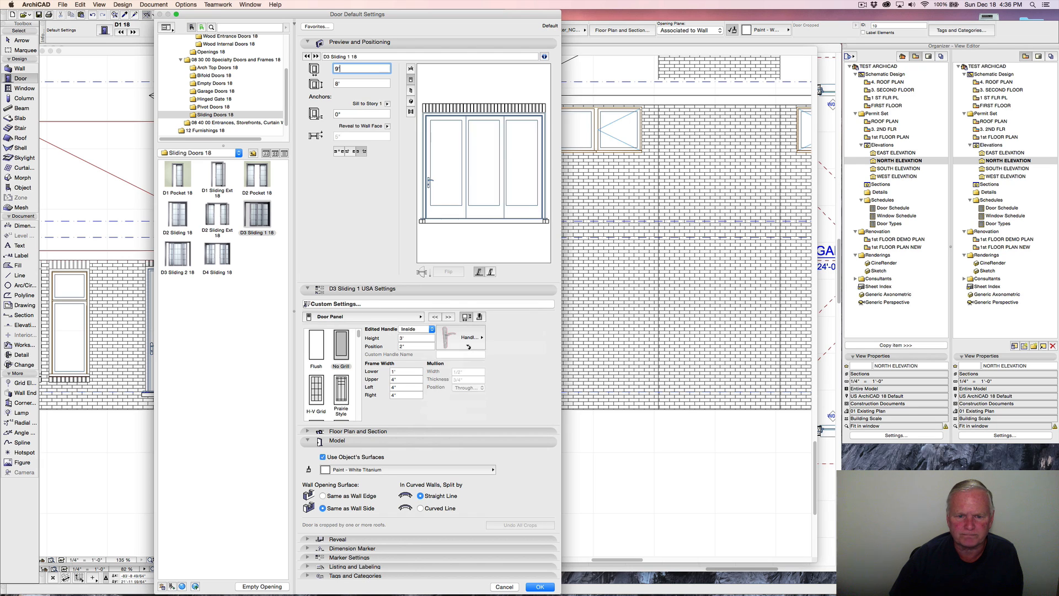
{"action": "left_click", "coordinate": [392, 371]}
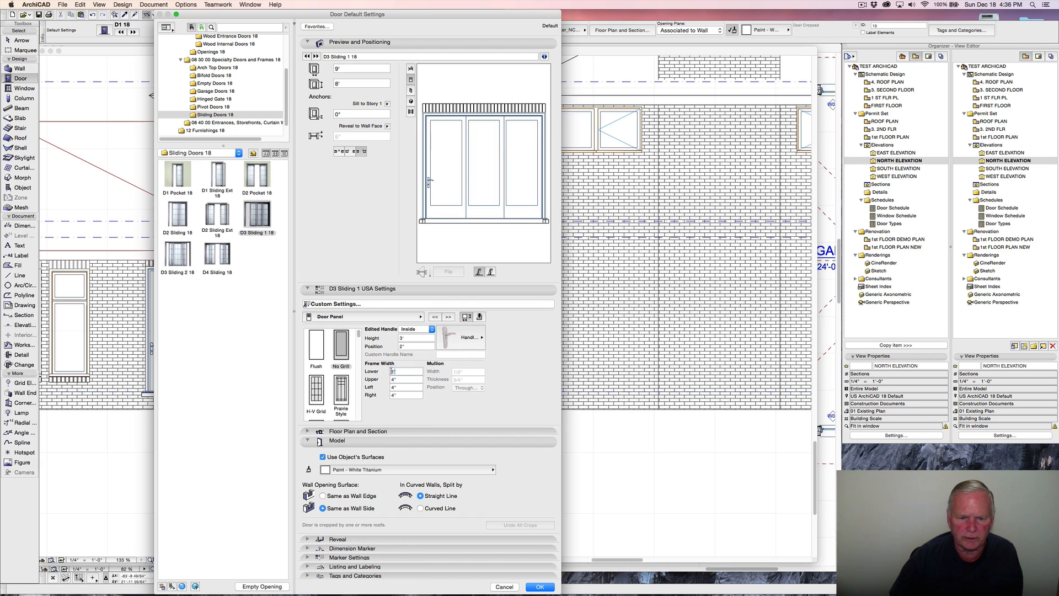
{"action": "type", "text": "8"}
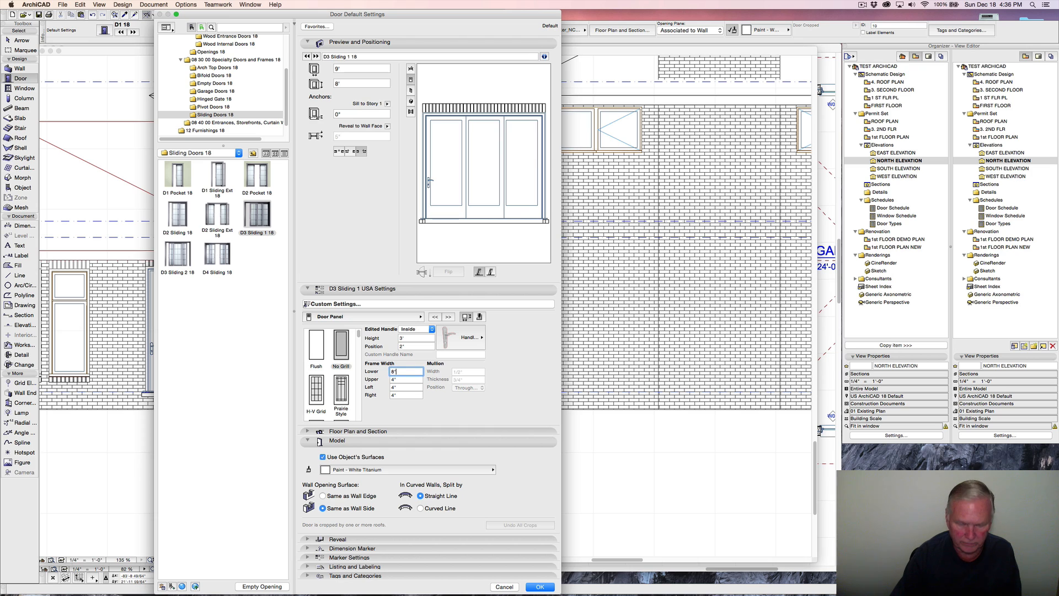
{"action": "left_click", "coordinate": [427, 248]}
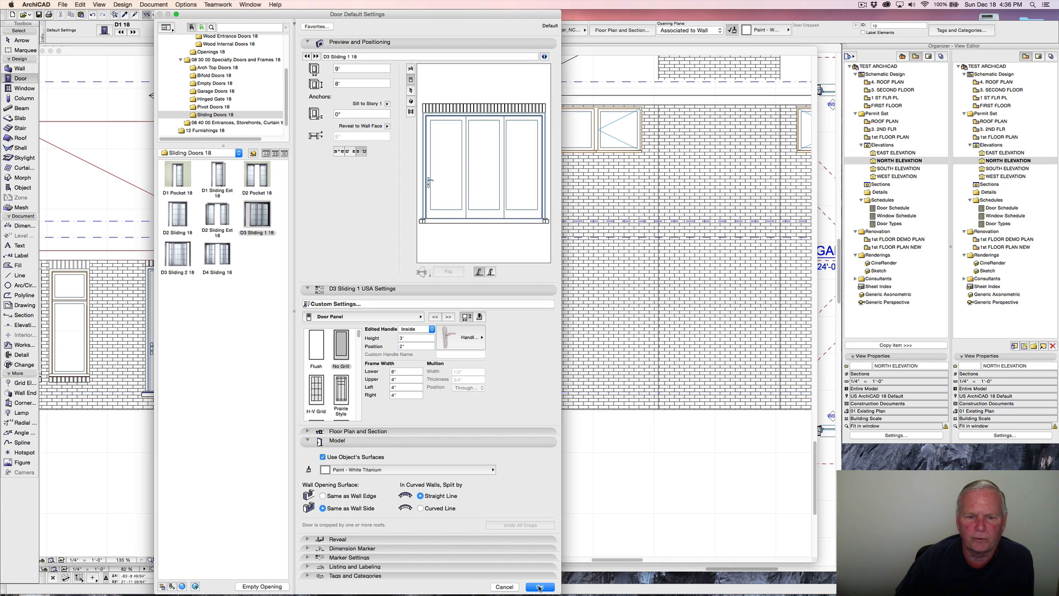
Set the inside handle of the sliding door to Knob 9.
{"action": "left_click", "coordinate": [481, 336]}
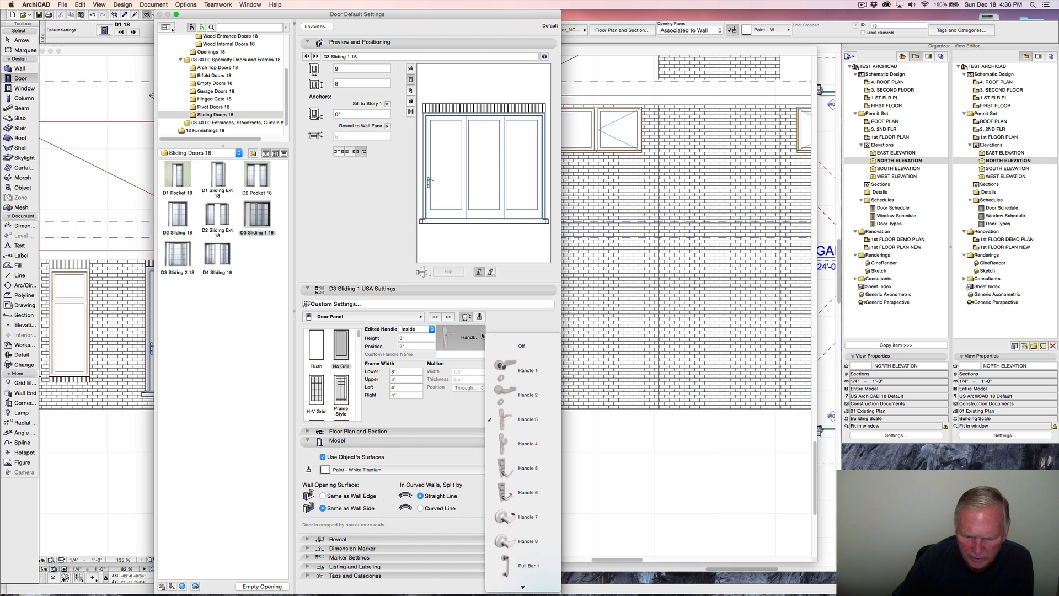
{"action": "scroll", "coordinate": [518, 375], "scroll_direction": "down", "scroll_amount": 5}
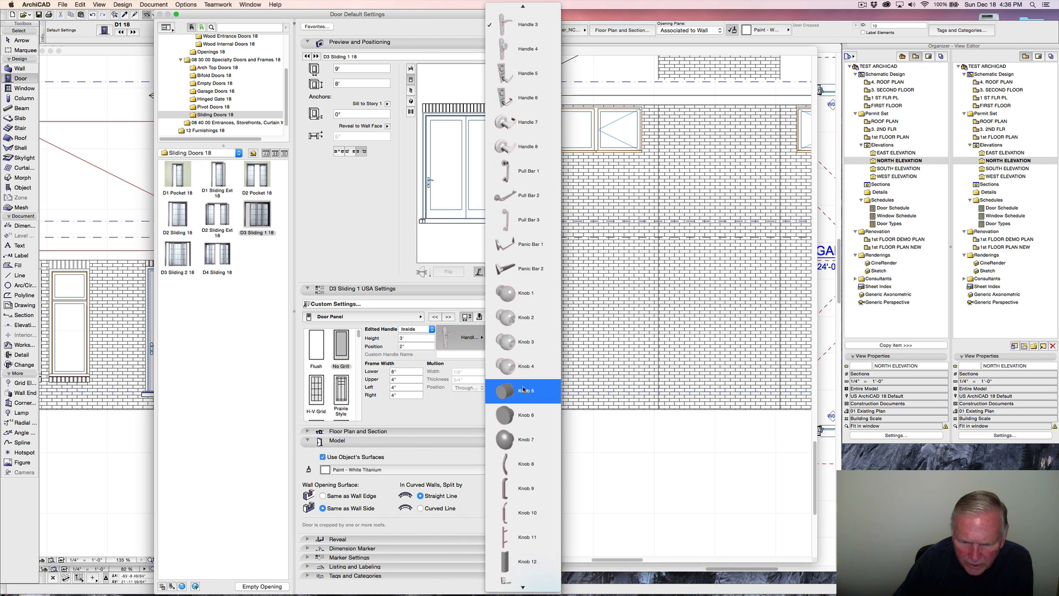
{"action": "scroll", "coordinate": [523, 390], "scroll_direction": "down", "scroll_amount": 1}
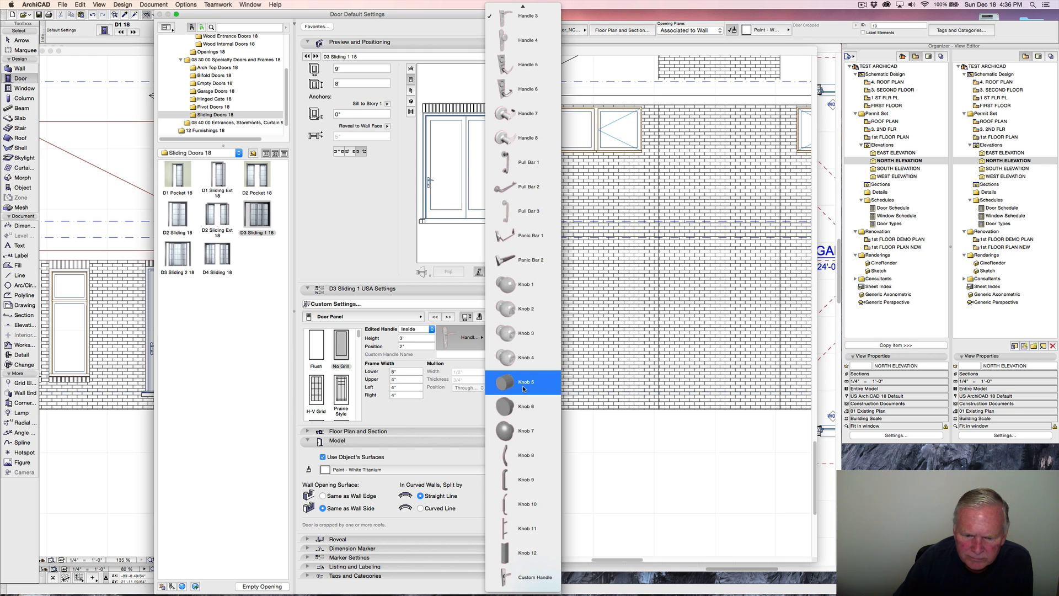
{"action": "left_click", "coordinate": [524, 480]}
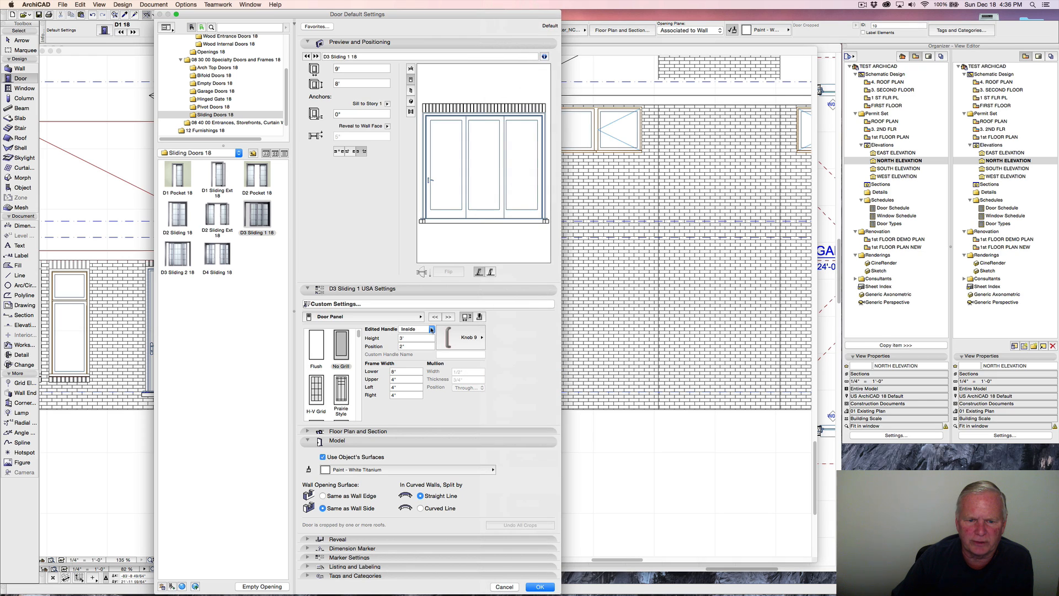
Set the sliding door's outside handle to Knob 9 and transfer the door defaults to the wide sliding door in the north elevation.
{"action": "left_click", "coordinate": [432, 329]}
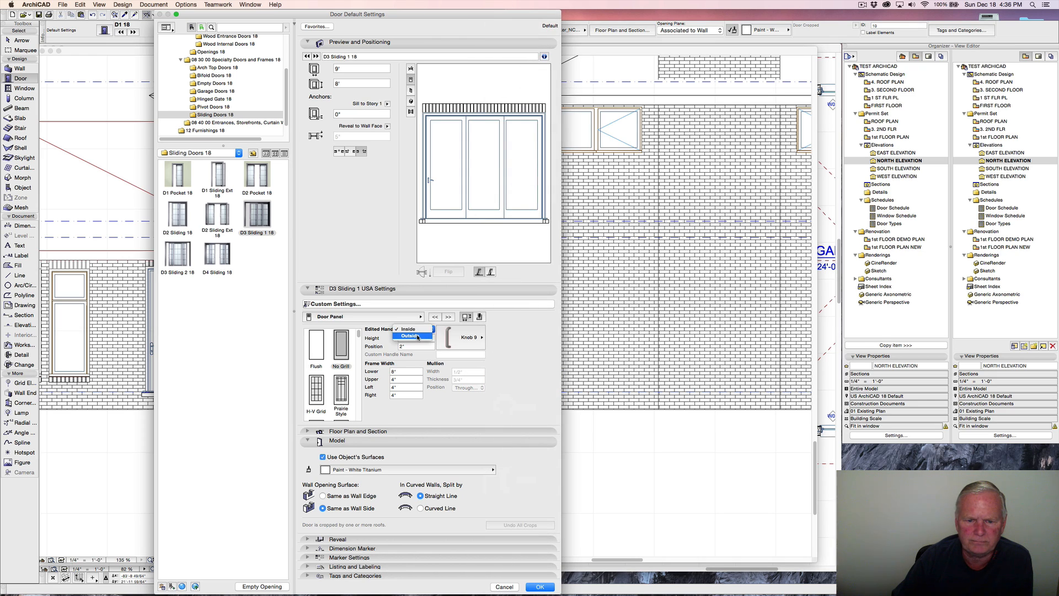
{"action": "left_click", "coordinate": [417, 337]}
{"action": "left_click", "coordinate": [460, 337]}
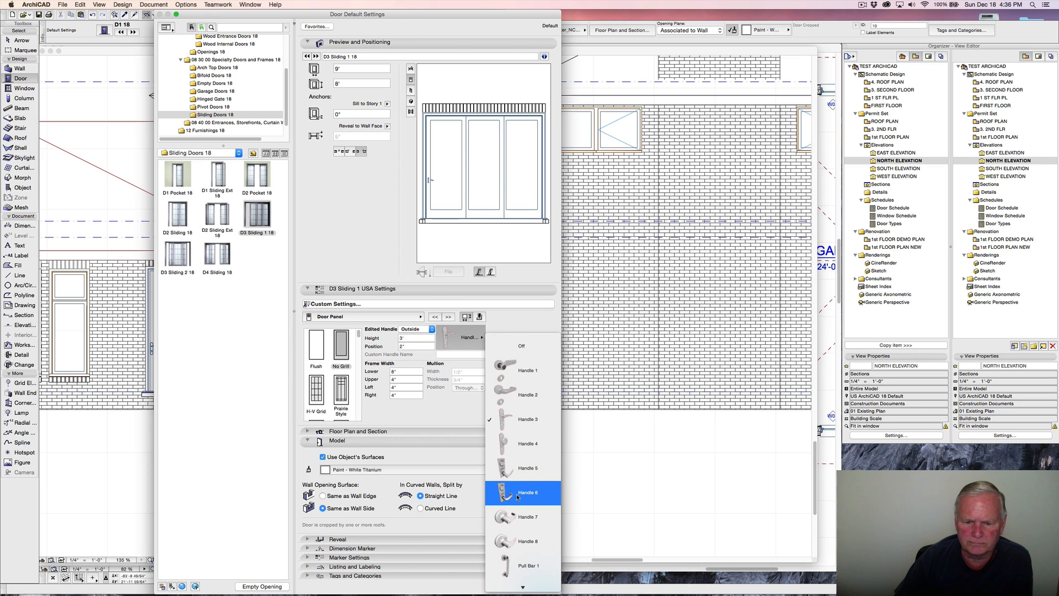
{"action": "scroll", "coordinate": [526, 534], "scroll_direction": "down", "scroll_amount": 5}
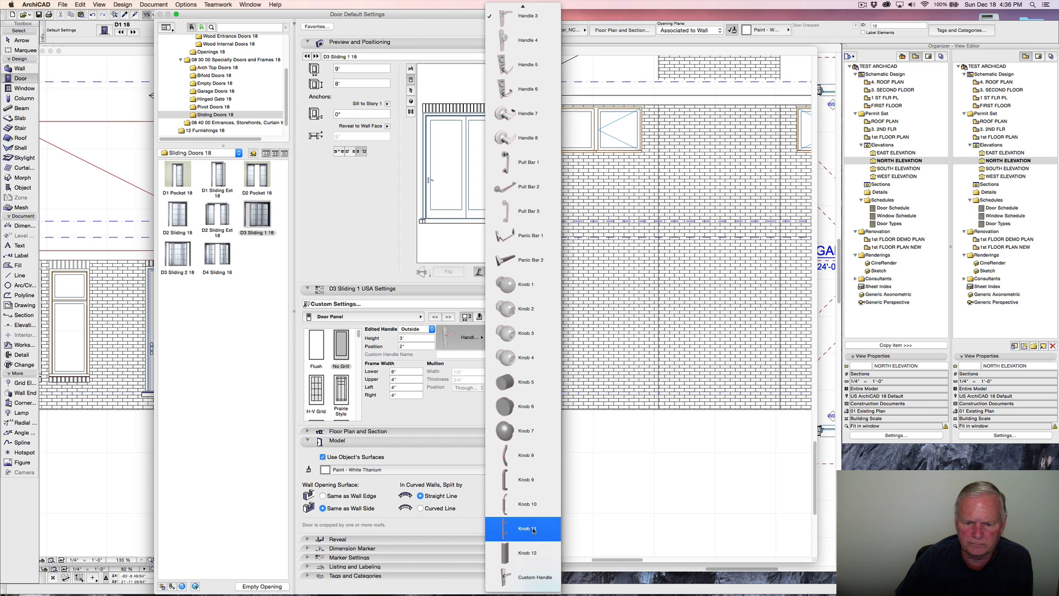
{"action": "left_click", "coordinate": [529, 480]}
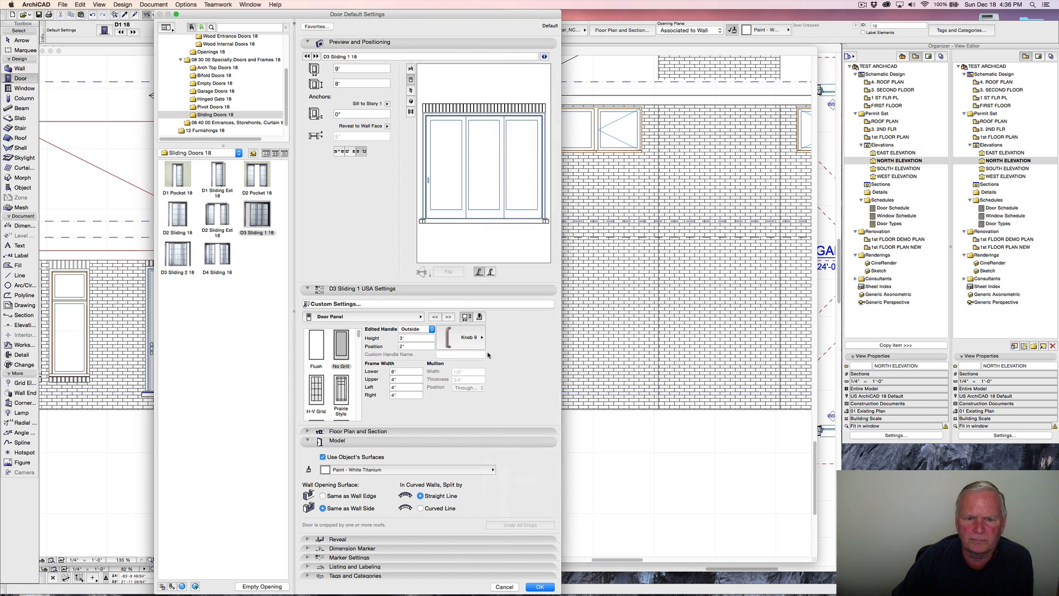
{"action": "left_click", "coordinate": [540, 587]}
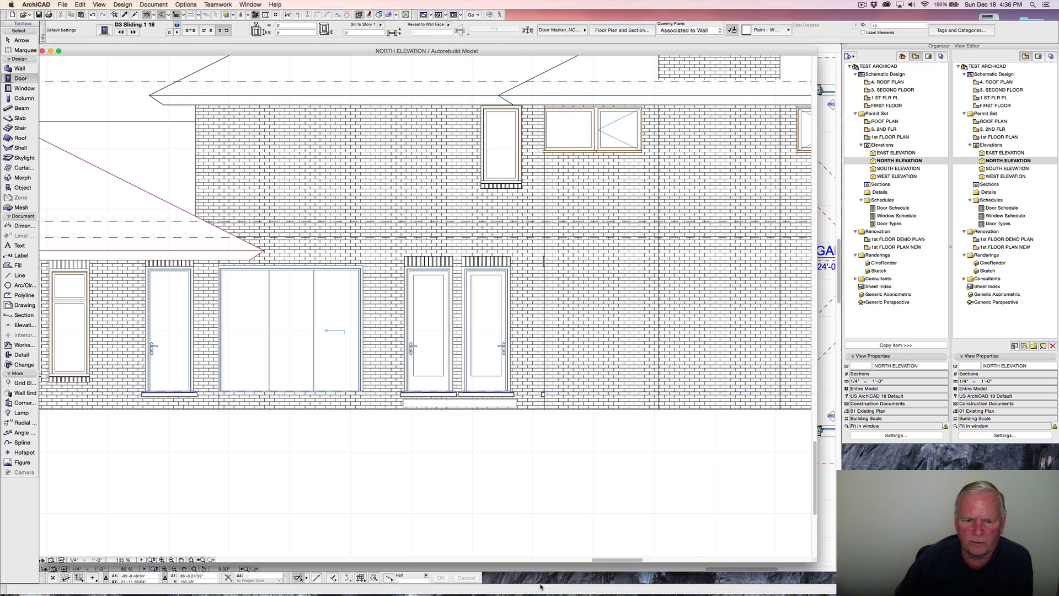
{"action": "left_click", "coordinate": [361, 390], "text": "alt+super"}
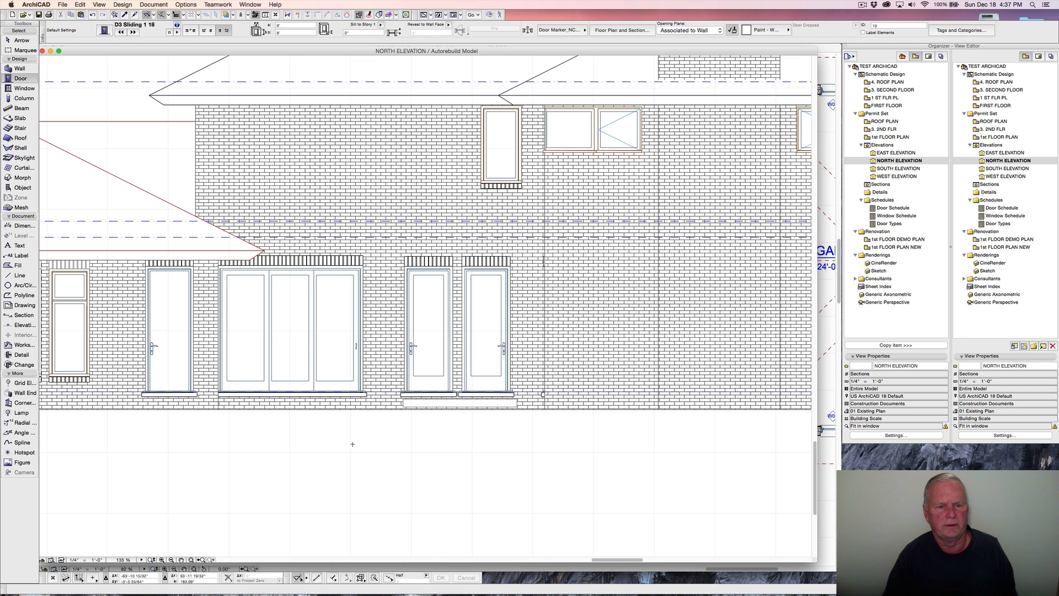
{"action": "scroll", "coordinate": [352, 444], "scroll_direction": "down", "scroll_amount": 5}
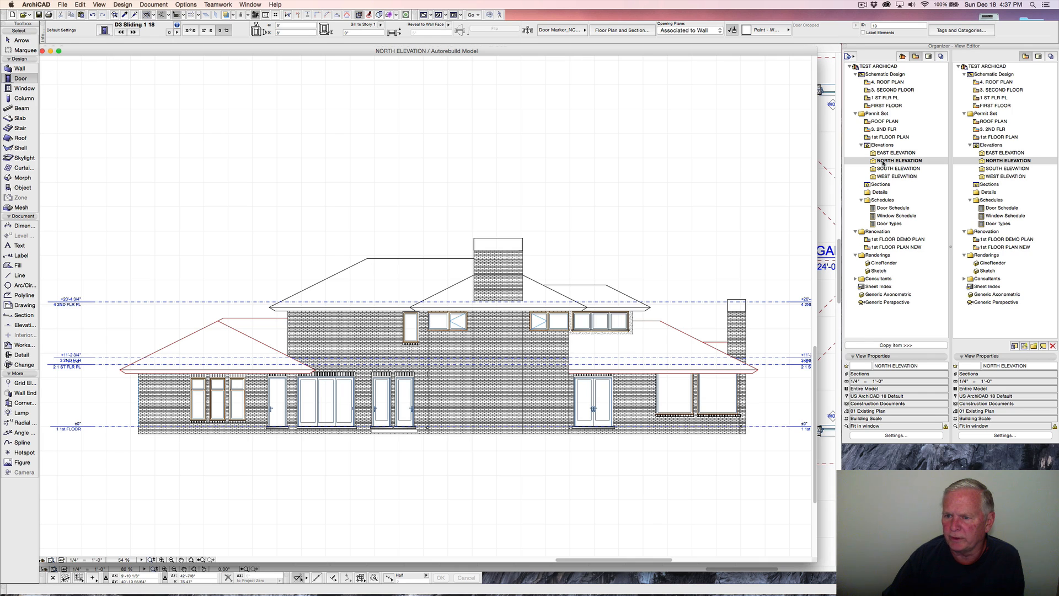
Open the second-floor plan and pick up the settings of the first W02 window in the stairwell's north wall.
{"action": "double_click", "coordinate": [883, 129]}
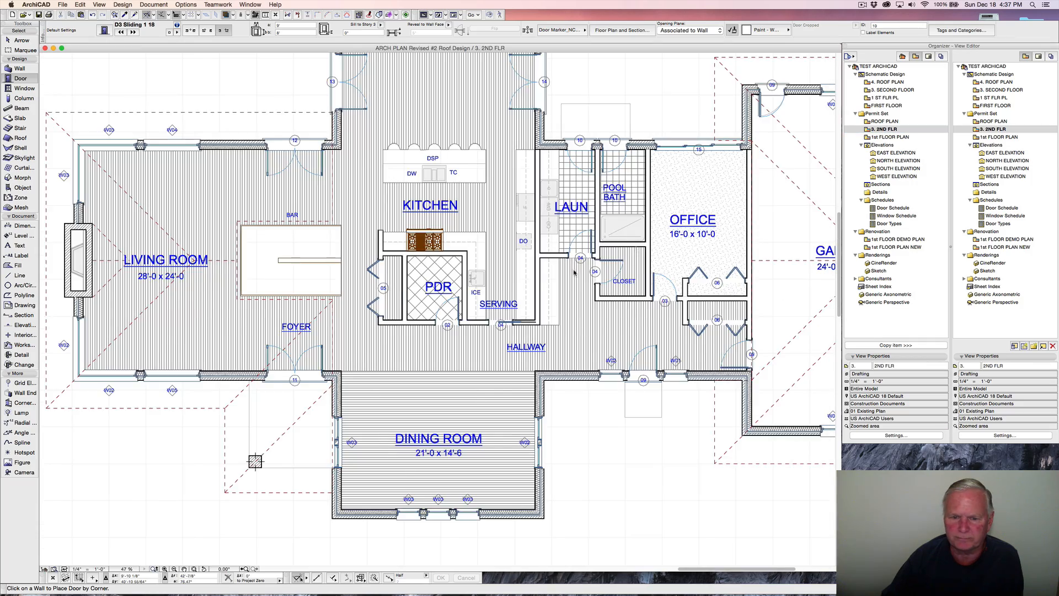
{"action": "scroll", "coordinate": [449, 229], "scroll_direction": "up", "scroll_amount": 5}
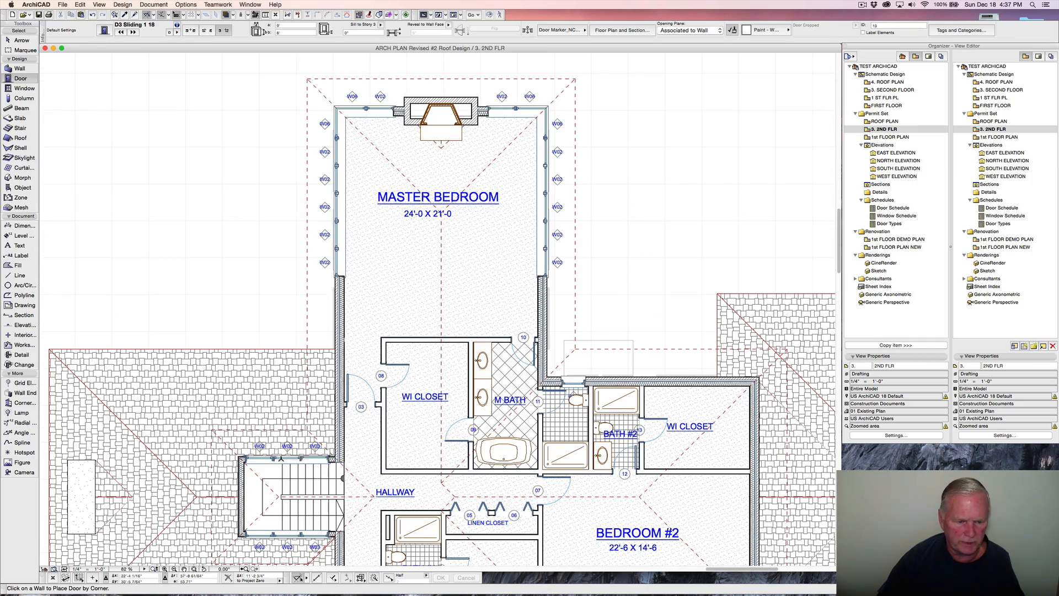
{"action": "scroll", "coordinate": [281, 459], "scroll_direction": "up", "scroll_amount": 6}
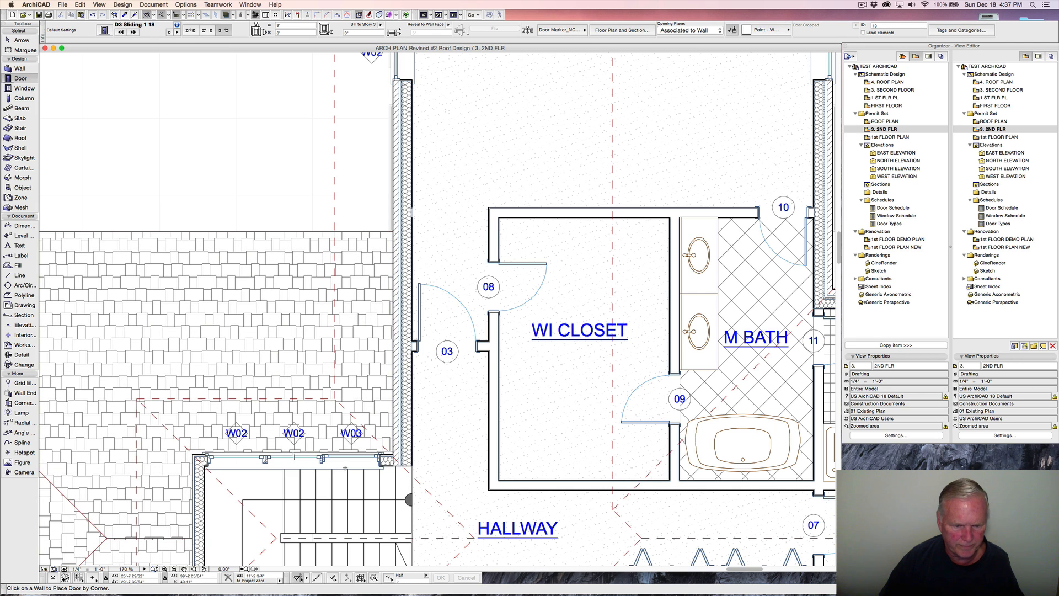
{"action": "scroll", "coordinate": [348, 463], "scroll_direction": "up", "scroll_amount": 5}
{"action": "scroll", "coordinate": [351, 466], "scroll_direction": "up", "scroll_amount": 6}
{"action": "scroll", "coordinate": [380, 445], "scroll_direction": "down", "scroll_amount": 6}
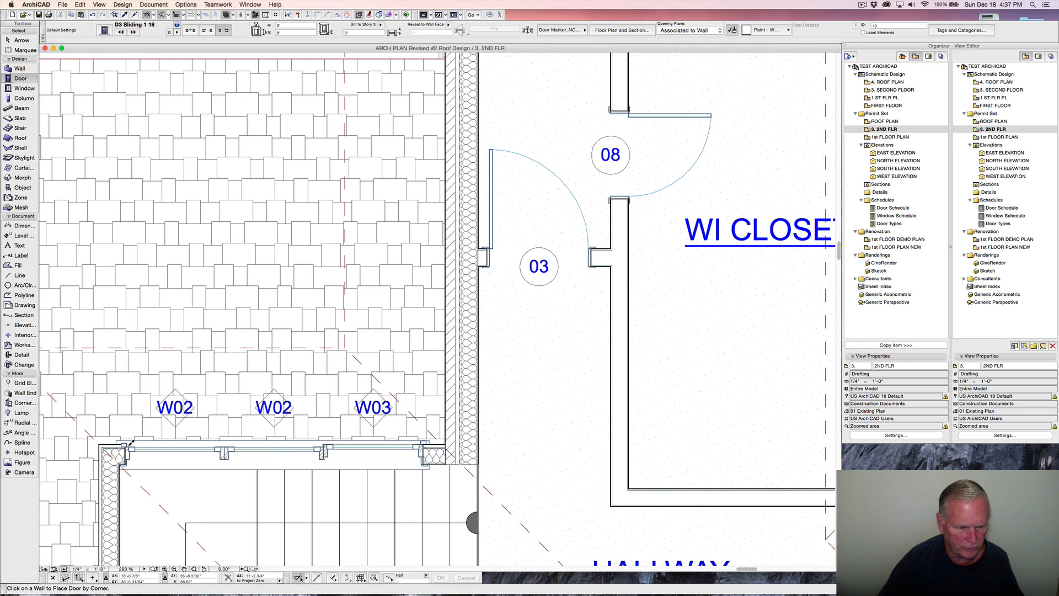
{"action": "left_click", "coordinate": [131, 445], "text": "alt"}
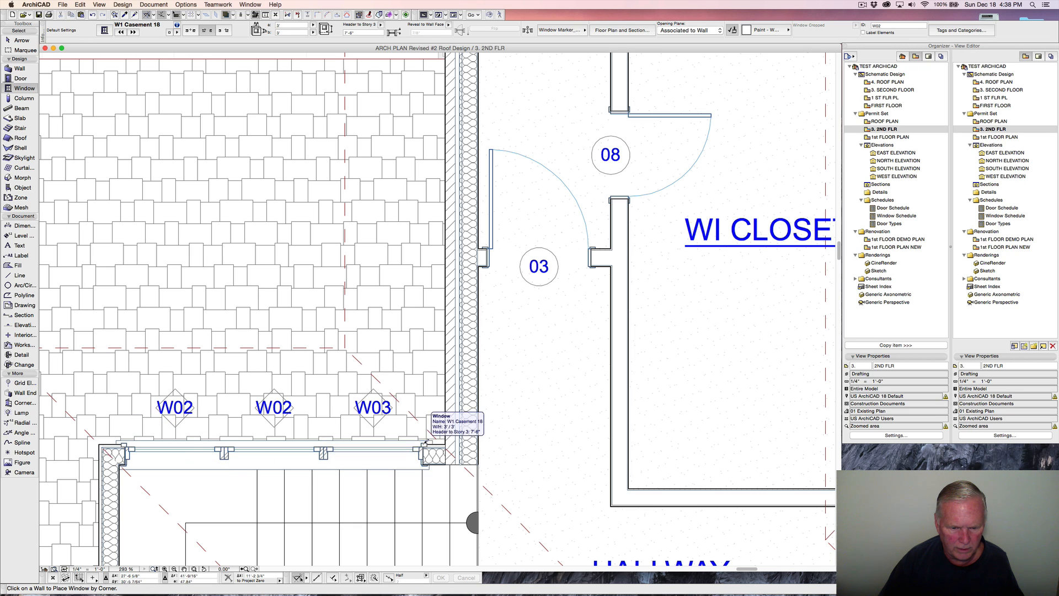
Examine the wall junction beside the stairwell windows, the master bedroom windows and the default casement window settings.
{"action": "scroll", "coordinate": [330, 472], "scroll_direction": "up", "scroll_amount": 5}
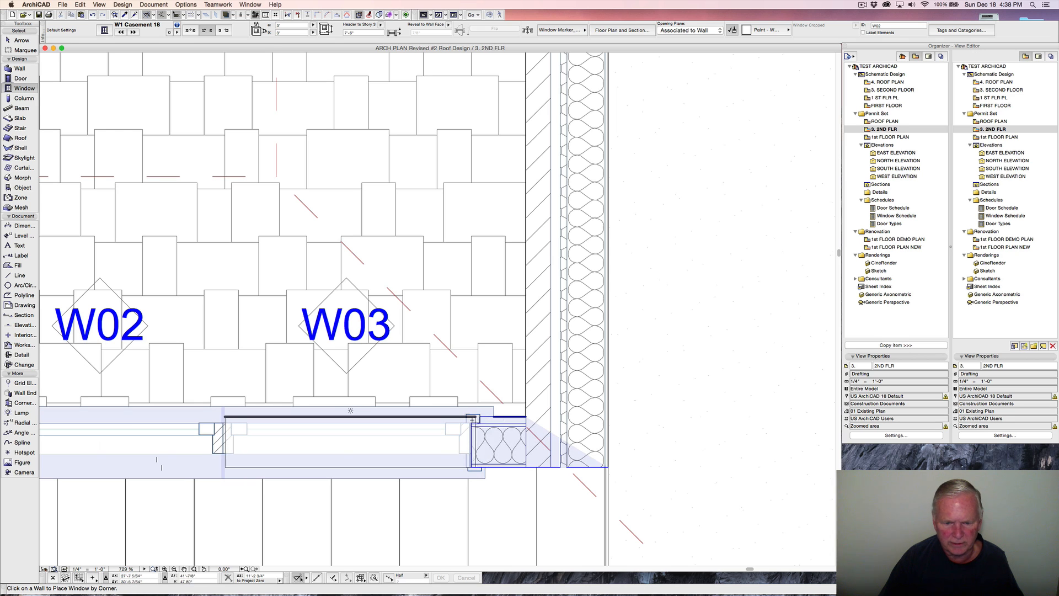
{"action": "left_click", "coordinate": [488, 417]}
{"action": "scroll", "coordinate": [385, 443], "scroll_direction": "down", "scroll_amount": 3}
{"action": "scroll", "coordinate": [385, 443], "scroll_direction": "down", "scroll_amount": 10}
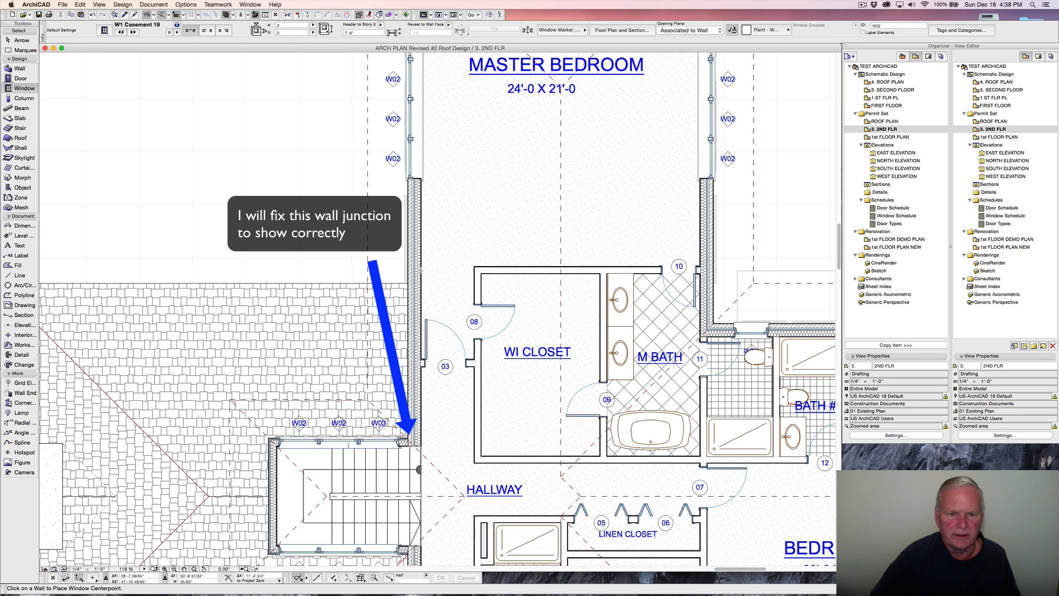
{"action": "scroll", "coordinate": [437, 395], "scroll_direction": "up", "scroll_amount": 5}
{"action": "scroll", "coordinate": [437, 395], "scroll_direction": "up", "scroll_amount": 1}
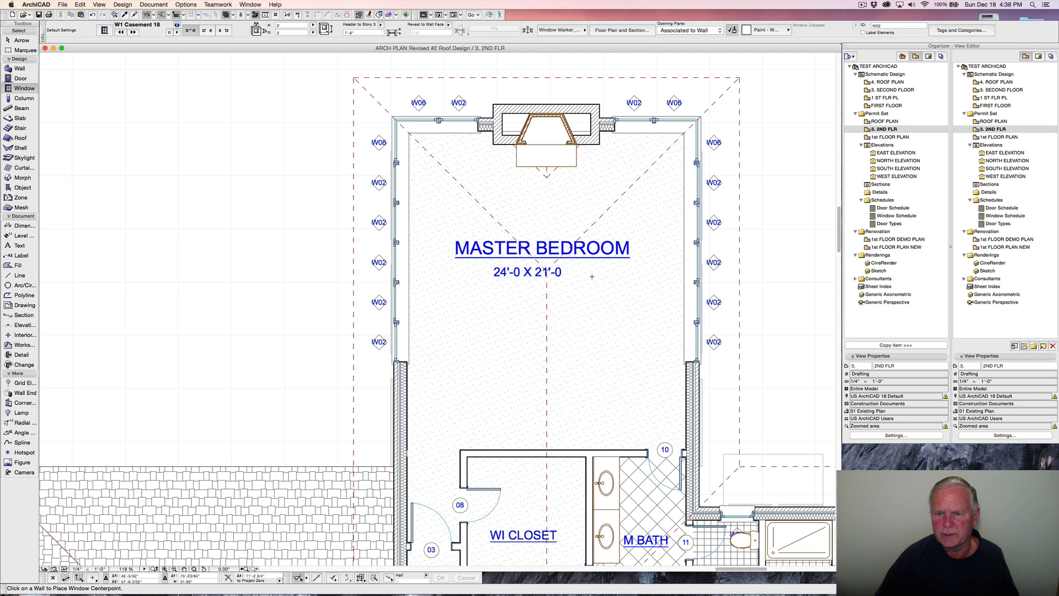
{"action": "scroll", "coordinate": [592, 277], "scroll_direction": "down", "scroll_amount": 5}
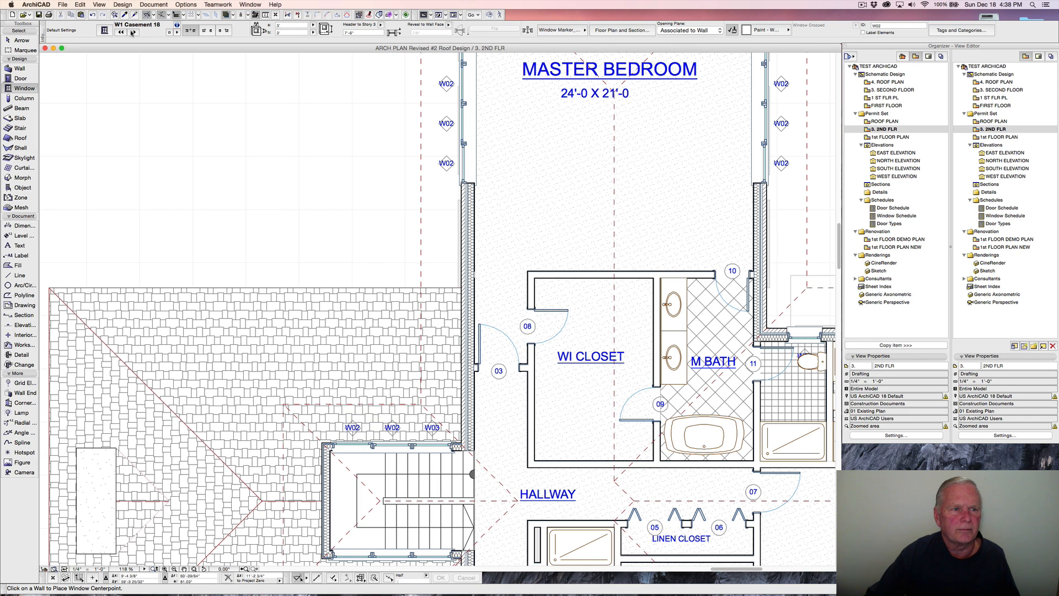
{"action": "left_click", "coordinate": [104, 31]}
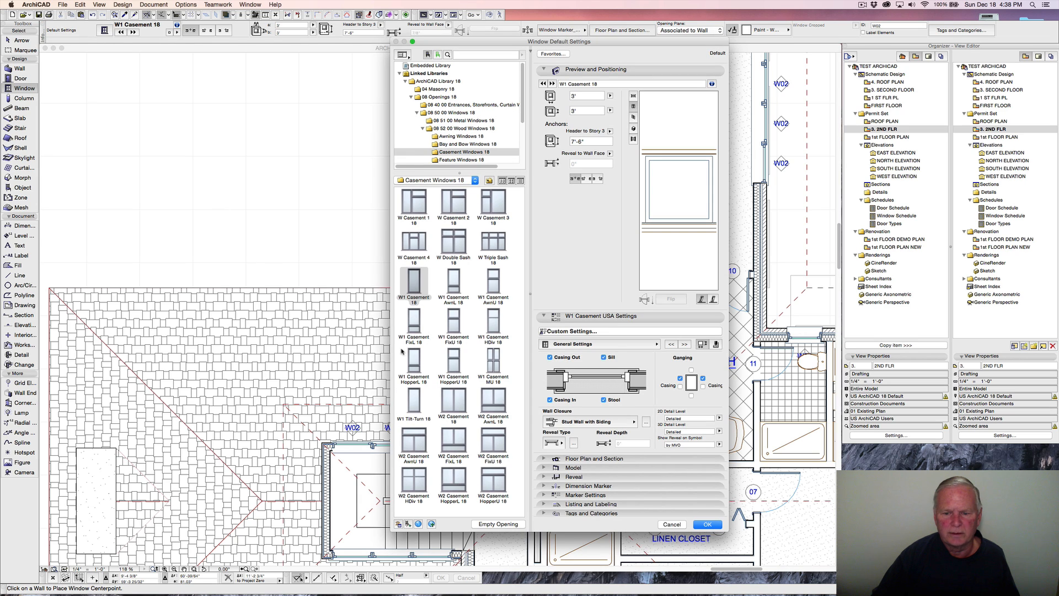
{"action": "left_click", "coordinate": [671, 525]}
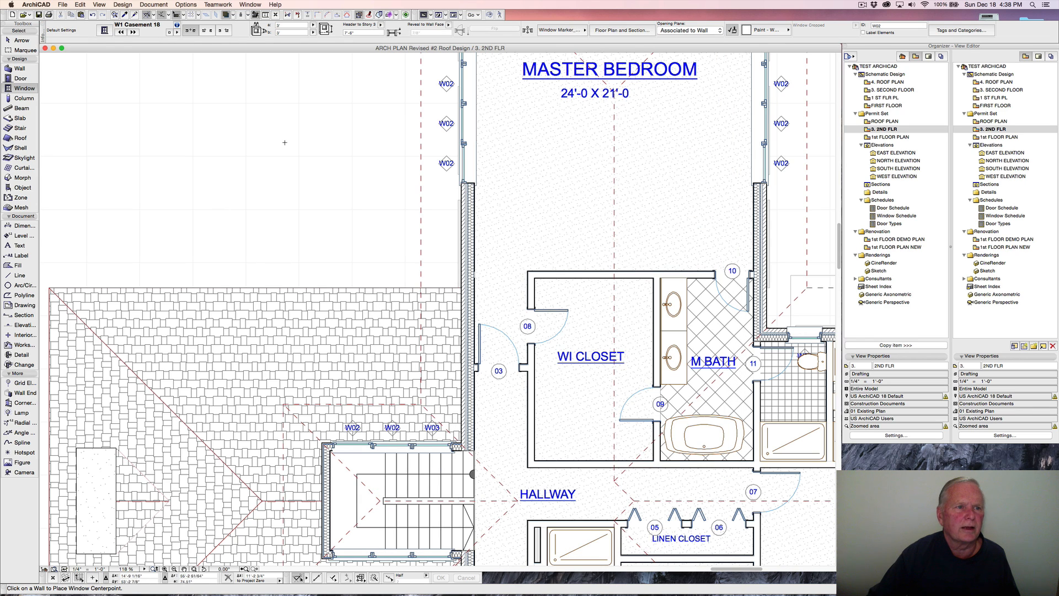
Undo the last window change and pick up the settings of the stairwell's first W02 window again.
{"action": "left_click", "coordinate": [93, 15]}
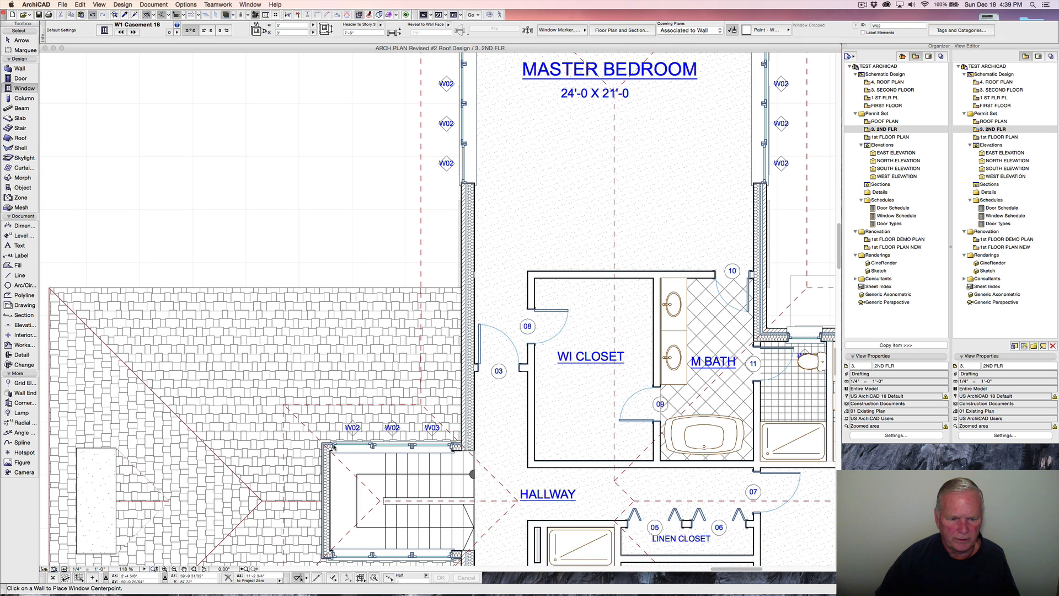
{"action": "left_click", "coordinate": [337, 447], "text": "shift"}
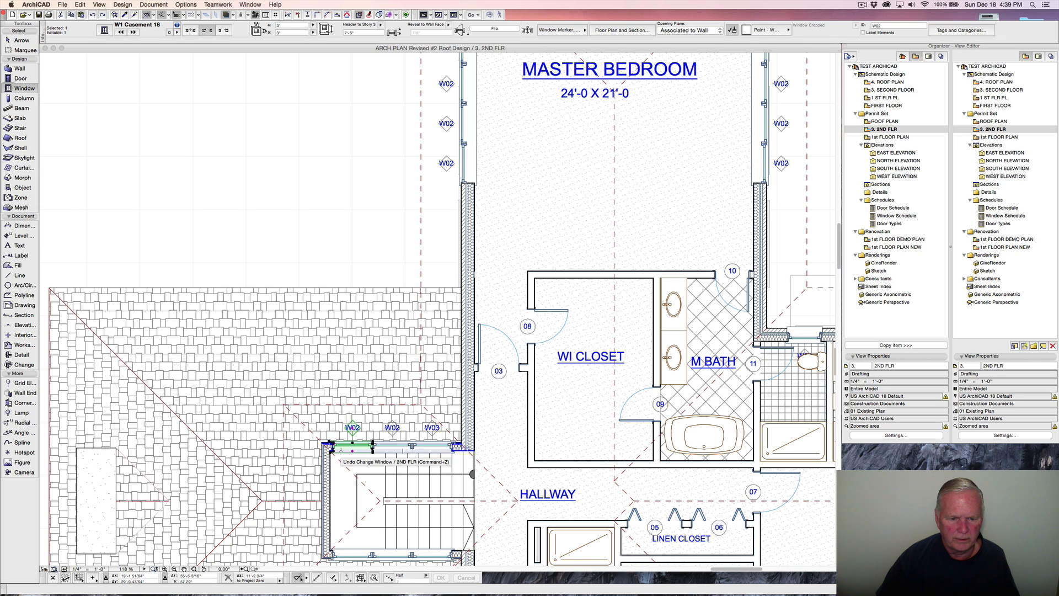
{"action": "key", "text": "Escape"}
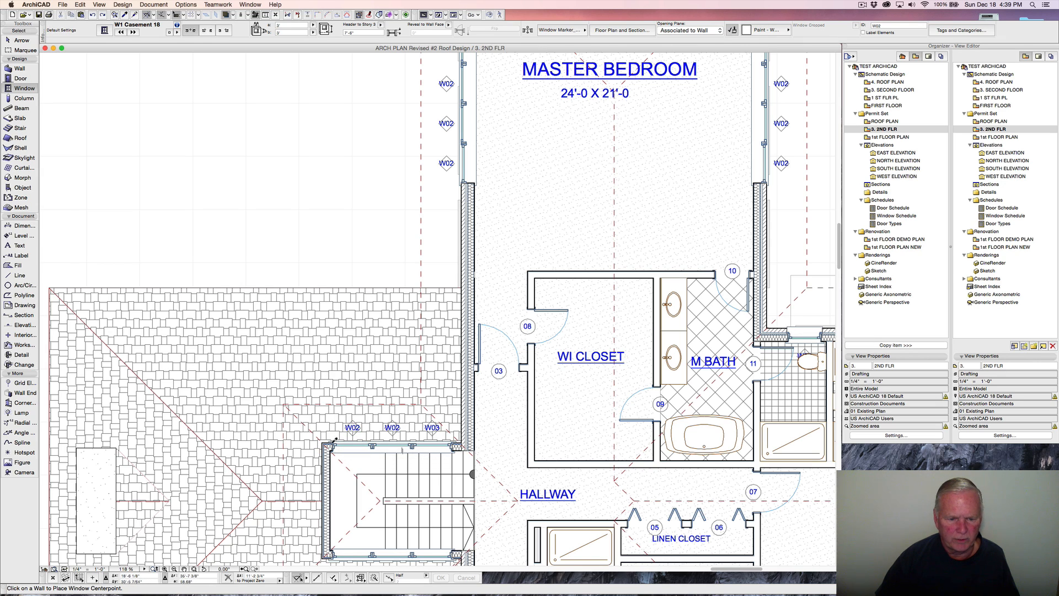
{"action": "left_click", "coordinate": [333, 443], "text": "alt"}
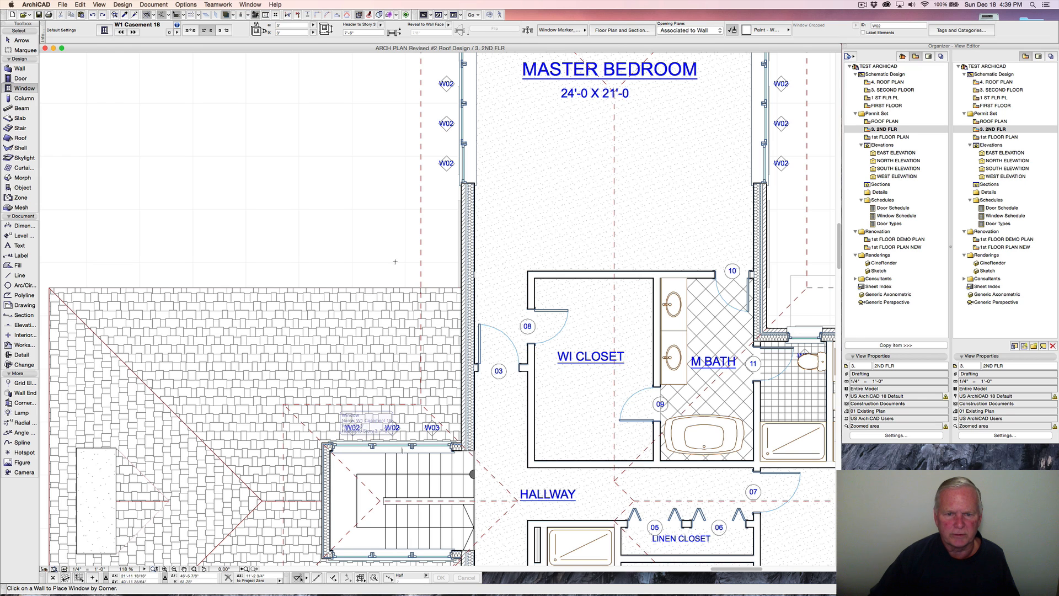
{"action": "scroll", "coordinate": [396, 357], "scroll_direction": "up", "scroll_amount": 5}
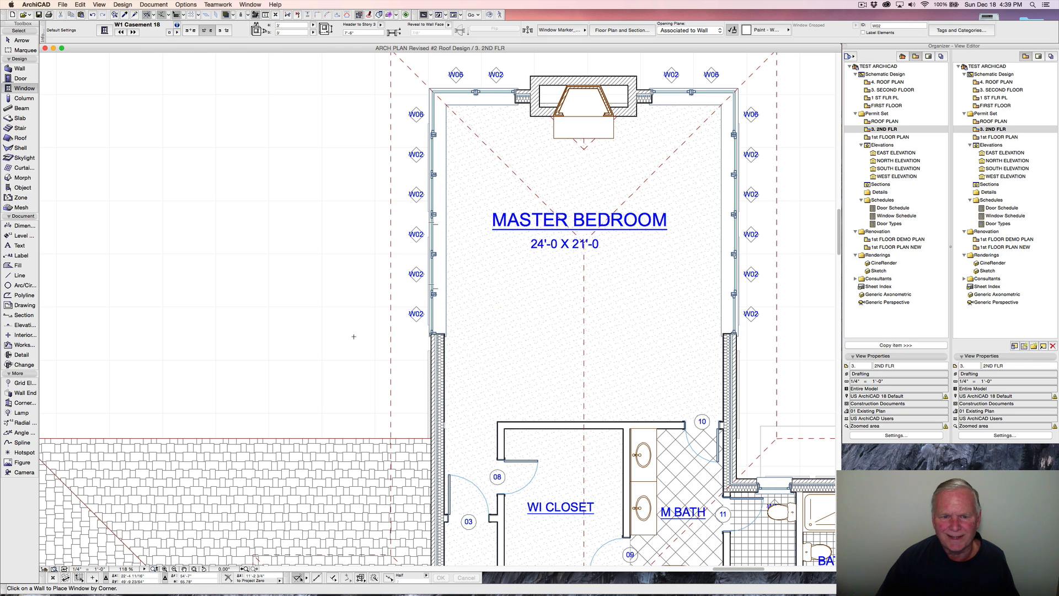
{"action": "scroll", "coordinate": [354, 336], "scroll_direction": "down", "scroll_amount": 5}
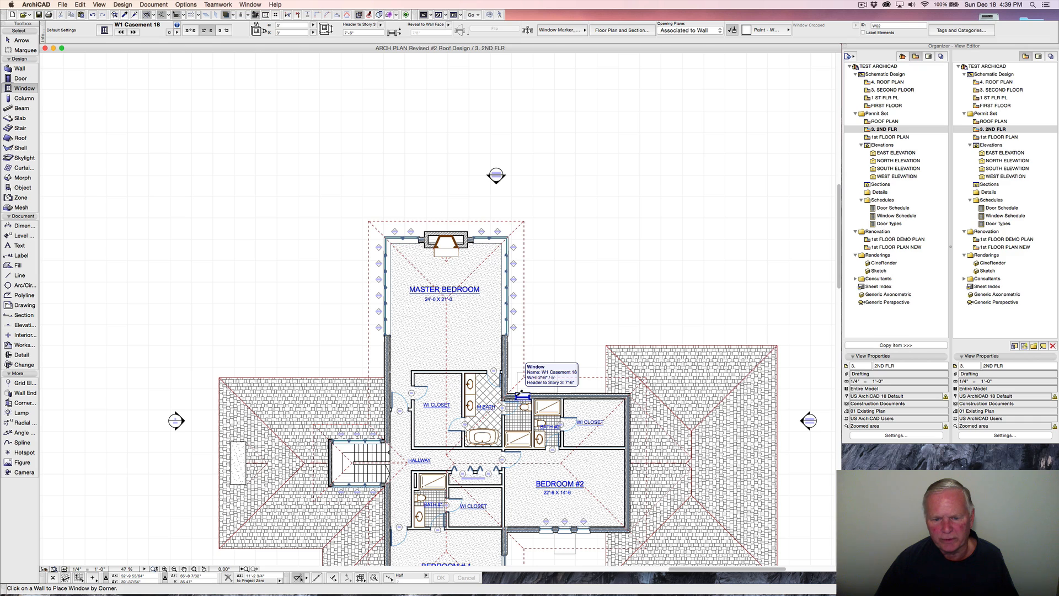
Pick up the settings of the window in the toilet room beside Bath #2 and set the default window size to 3' by 3'.
{"action": "left_click", "coordinate": [518, 395], "text": "alt"}
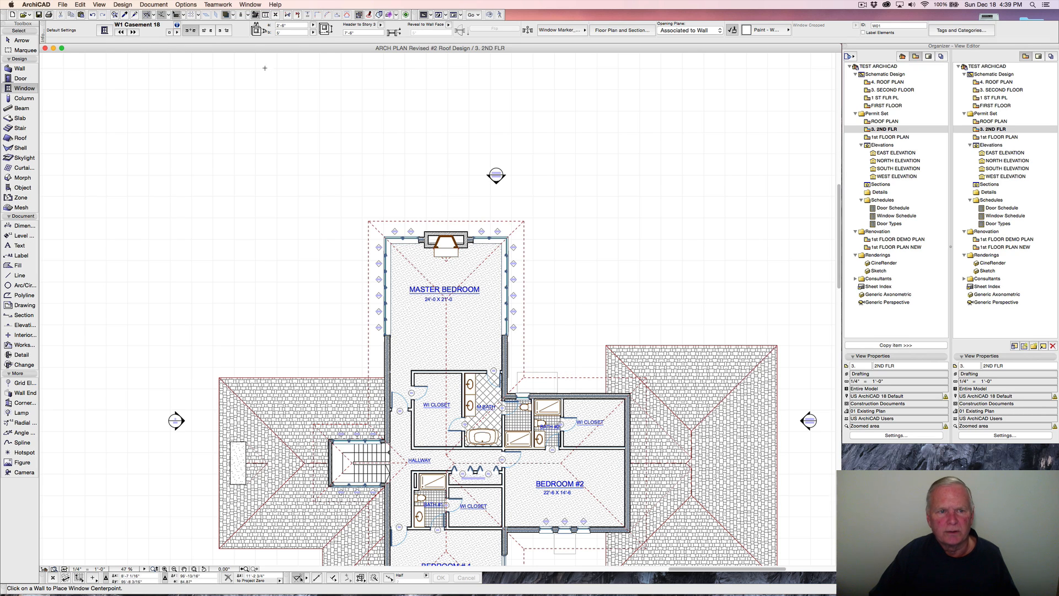
{"action": "left_click", "coordinate": [289, 26]}
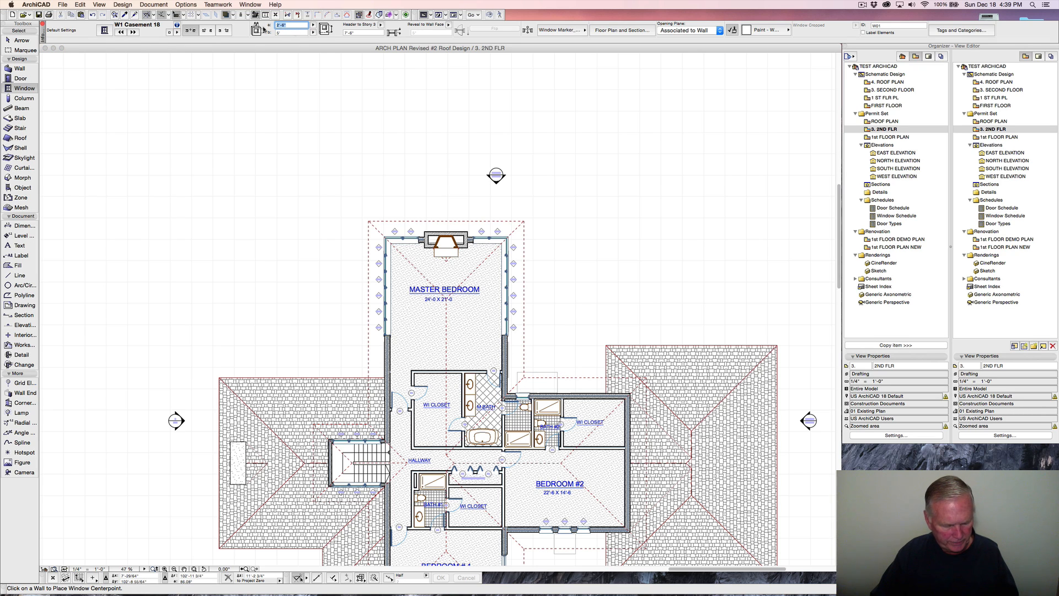
{"action": "type", "text": "3"}
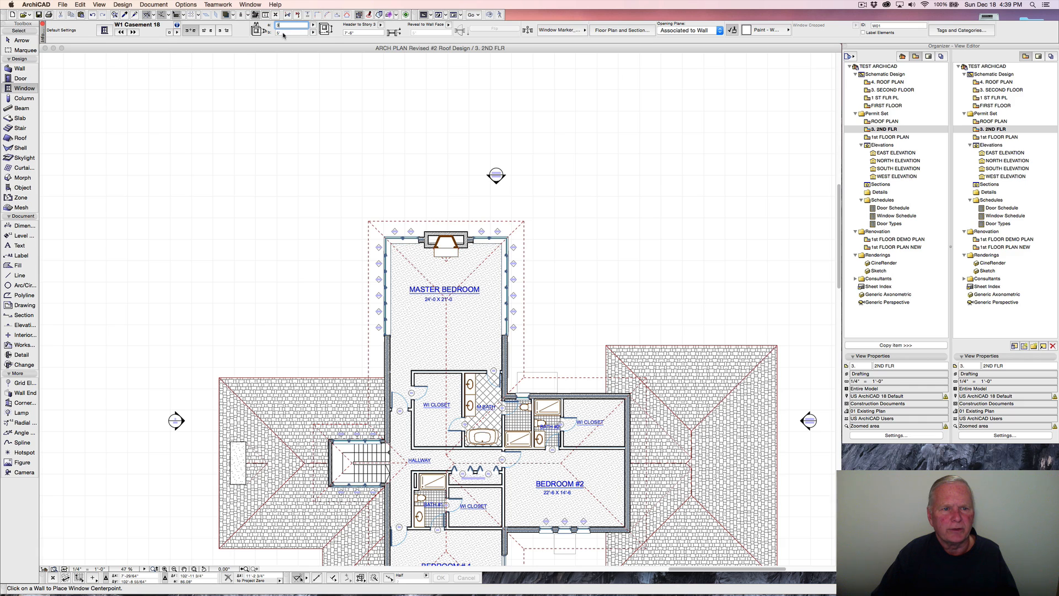
{"action": "left_click", "coordinate": [283, 33]}
{"action": "type", "text": "3"}
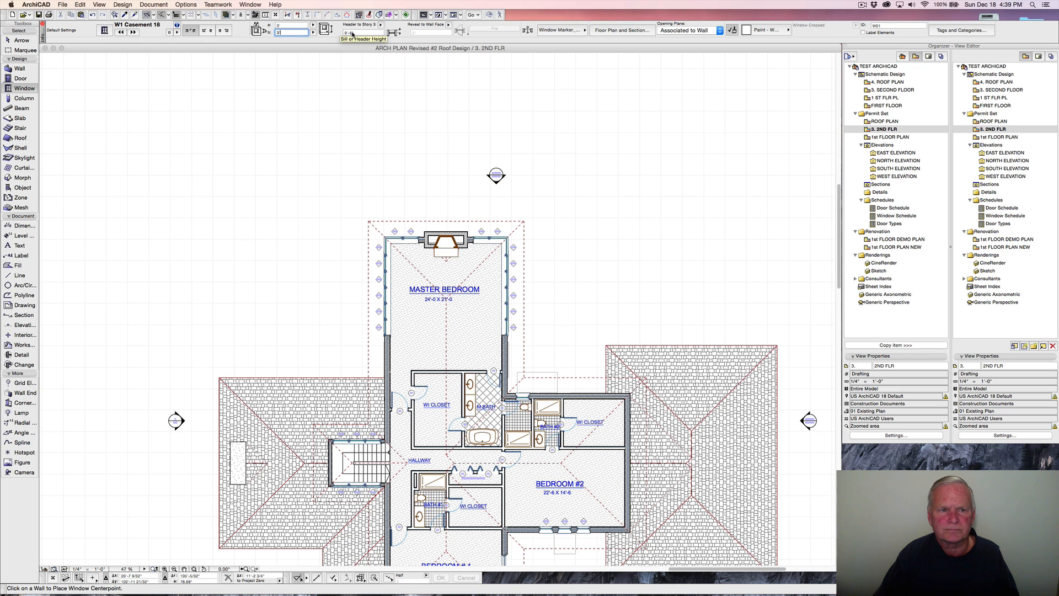
Turn off the inside casing in the casing settings of the default W1 Casement 18 window.
{"action": "left_click", "coordinate": [105, 30]}
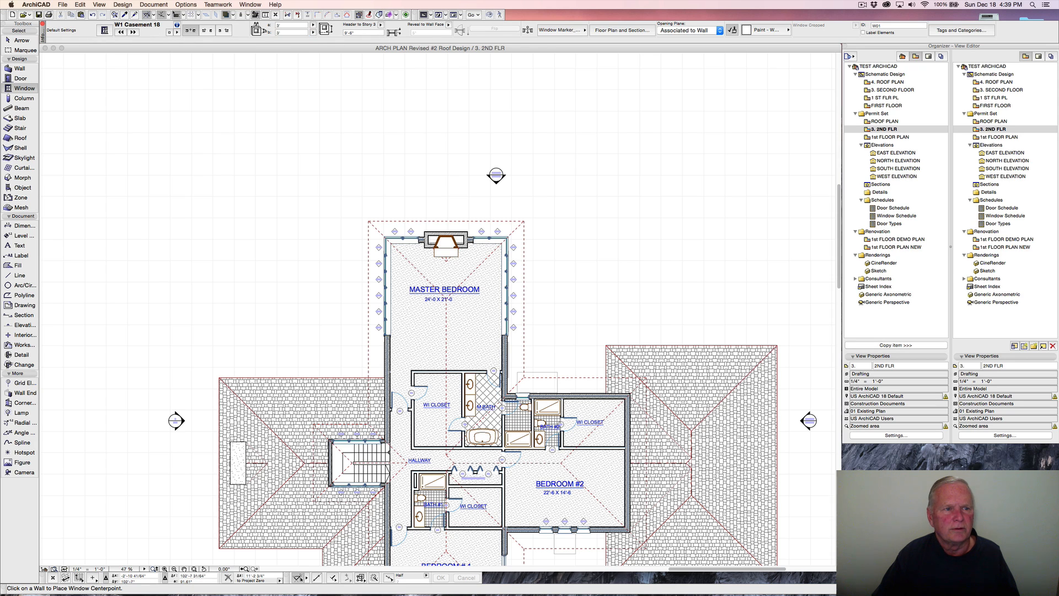
{"action": "left_click", "coordinate": [603, 345]}
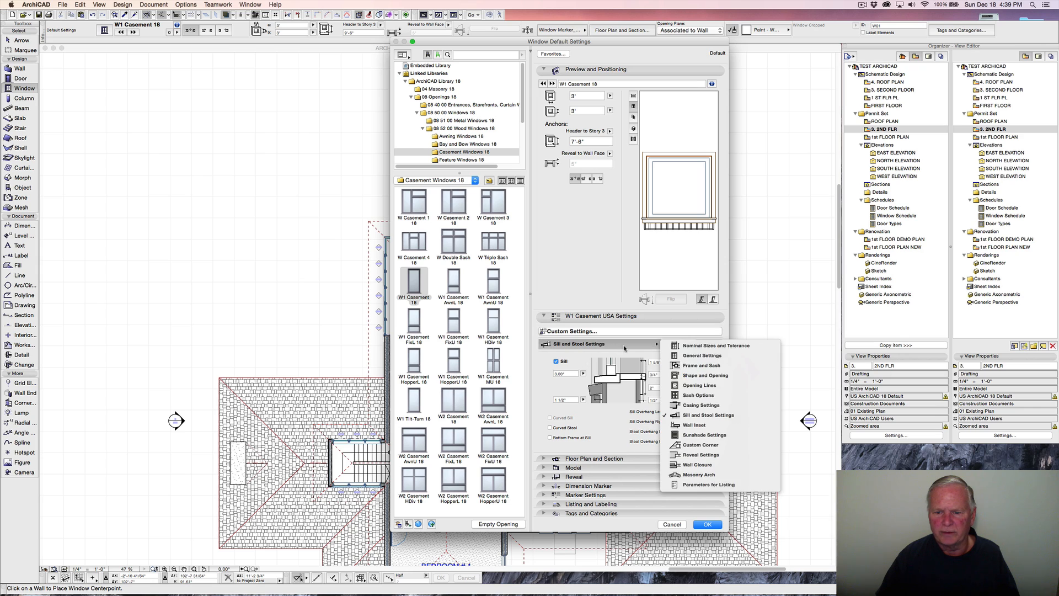
{"action": "left_click", "coordinate": [698, 407]}
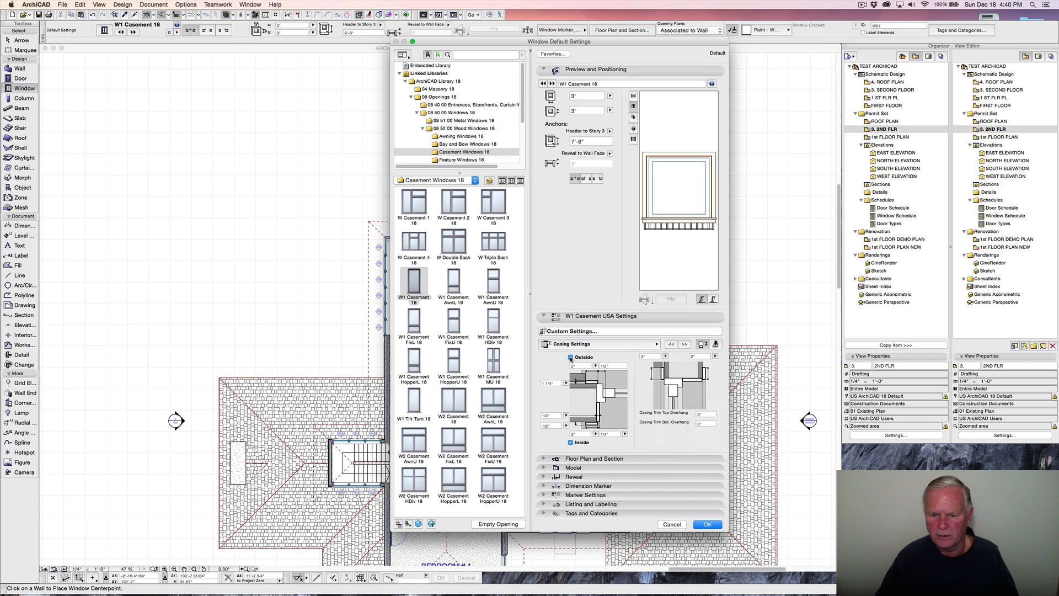
{"action": "left_click", "coordinate": [571, 442]}
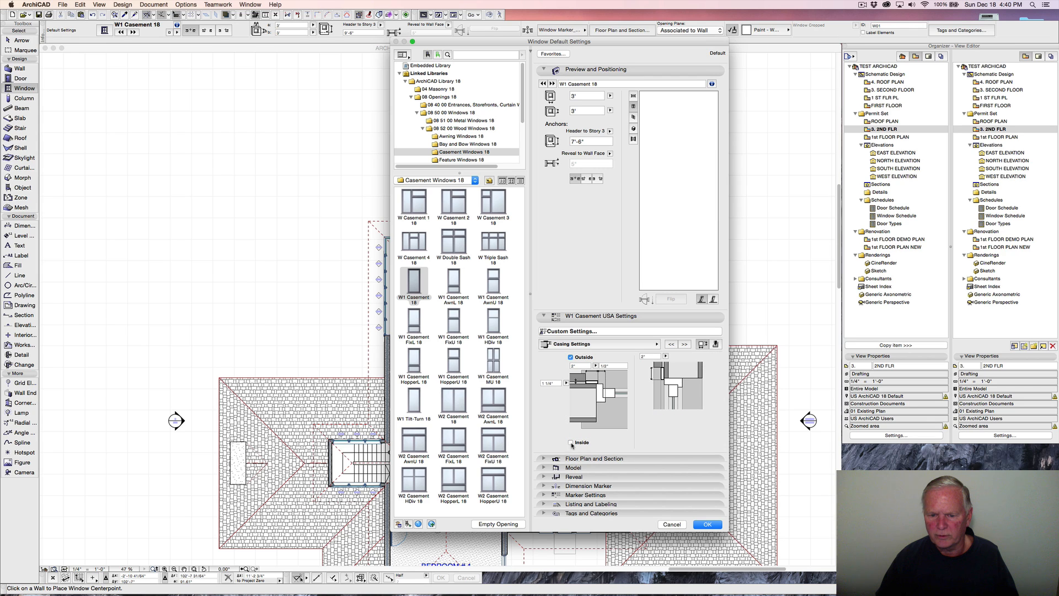
Turn on ganging at both sides of the default casement window in its general settings.
{"action": "left_click", "coordinate": [657, 344]}
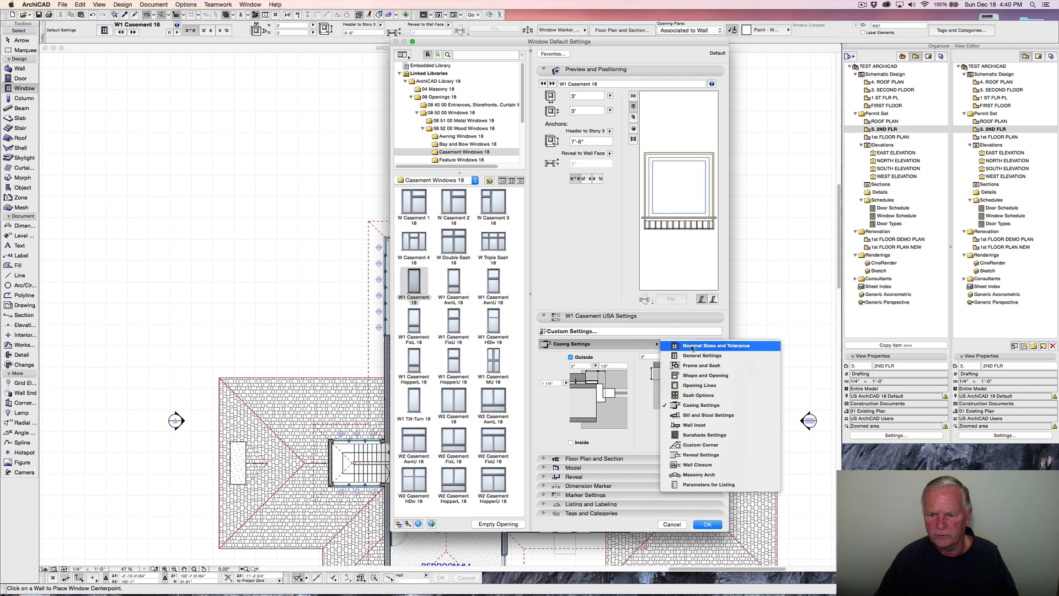
{"action": "left_click", "coordinate": [715, 354]}
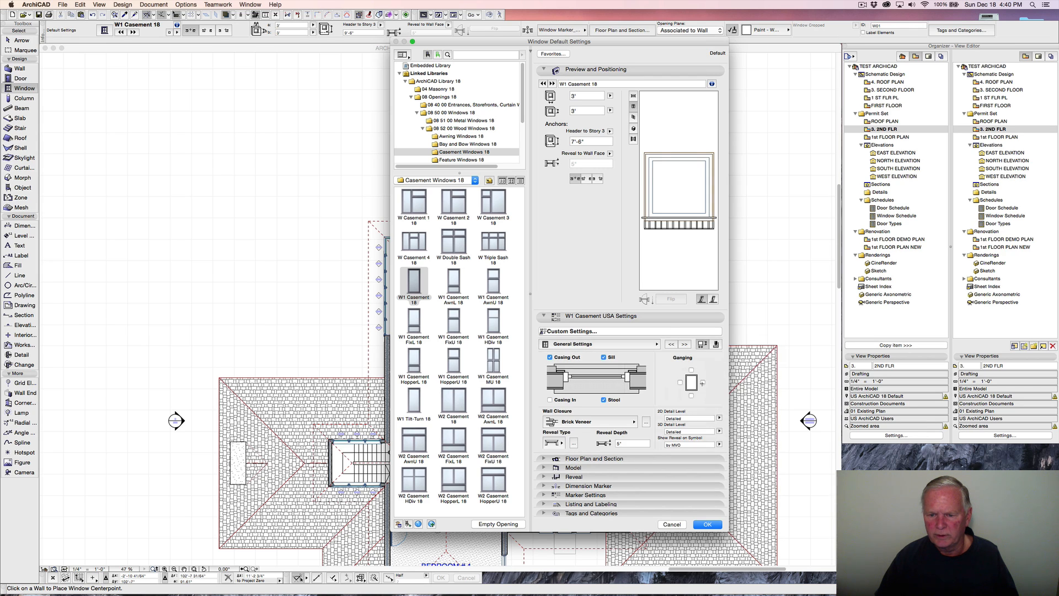
{"action": "left_click", "coordinate": [680, 381]}
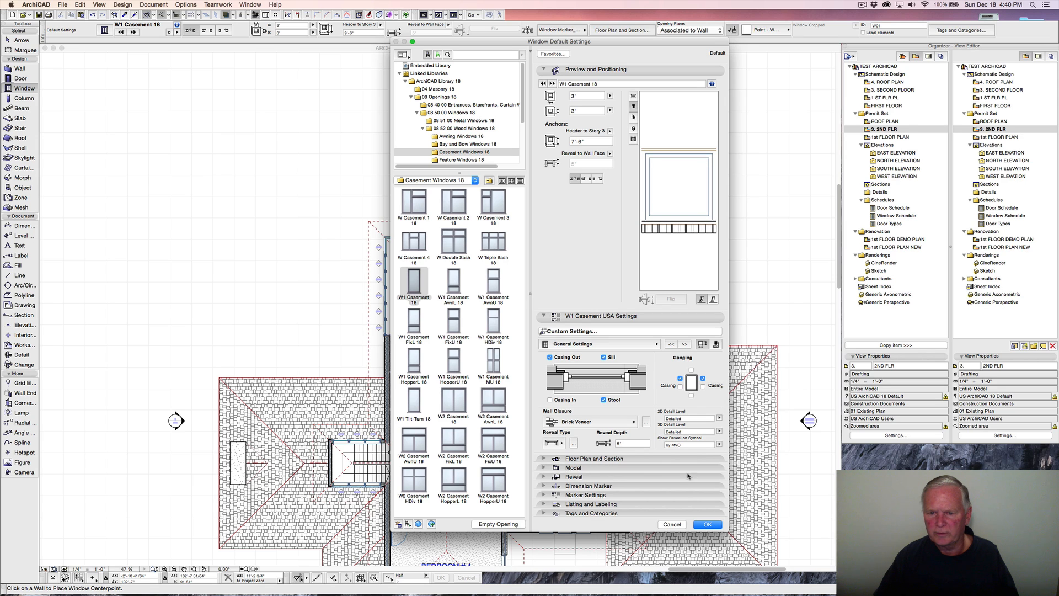
Accept the default window settings and turn off the ganged-side casing of the southernmost W02 window in the master bedroom's east wall.
{"action": "left_click", "coordinate": [708, 525]}
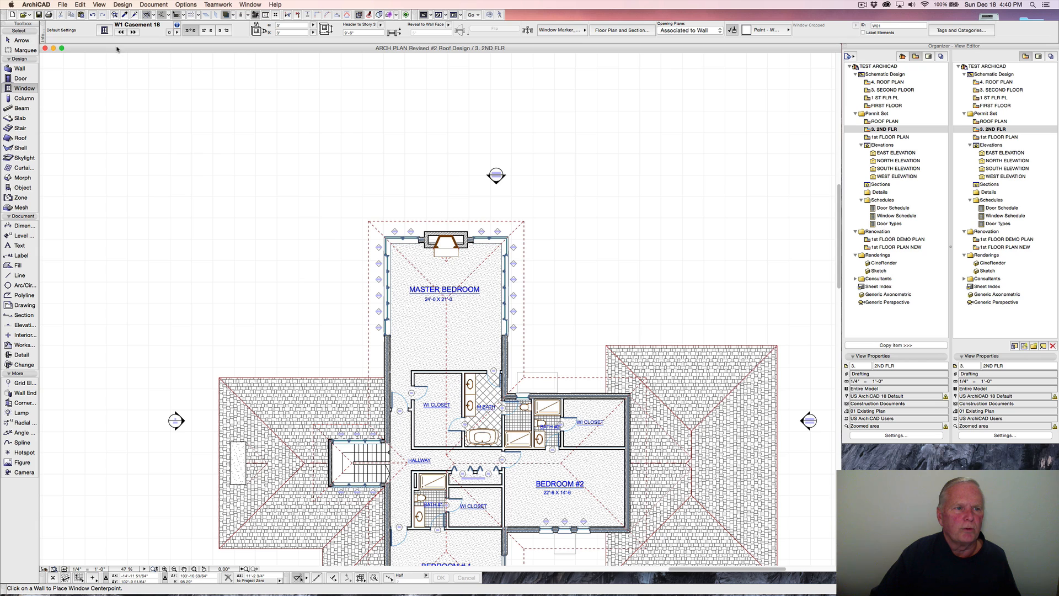
{"action": "left_click", "coordinate": [104, 32]}
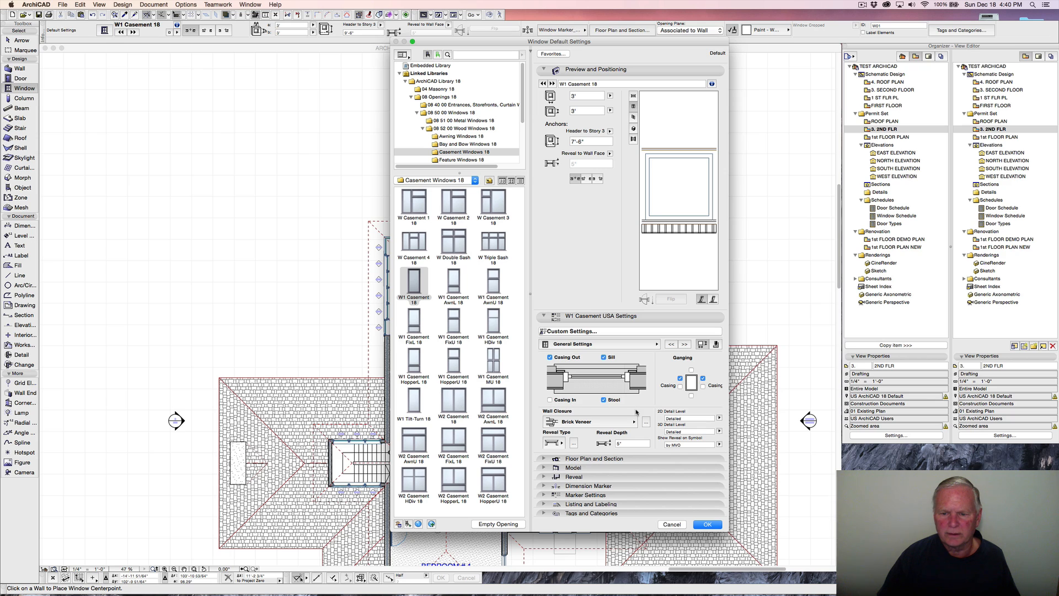
{"action": "left_click", "coordinate": [602, 344]}
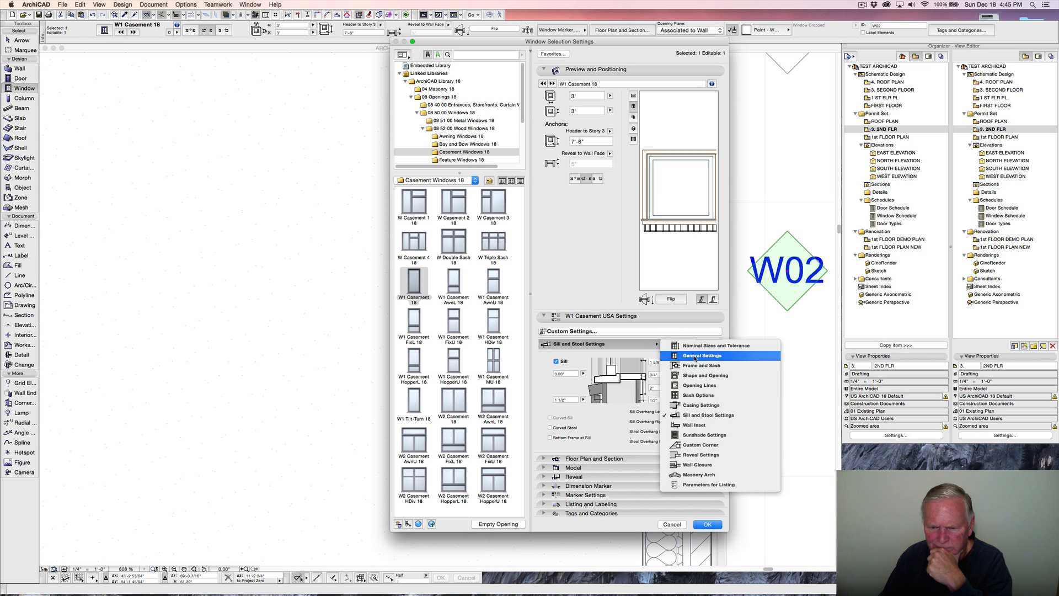
{"action": "left_click", "coordinate": [695, 356]}
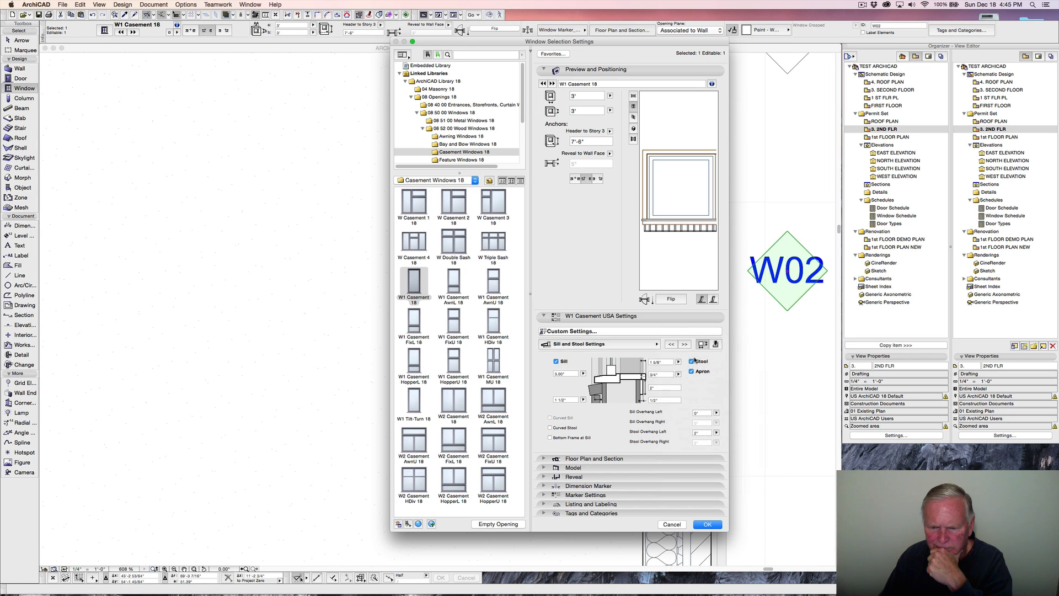
{"action": "left_click", "coordinate": [703, 387]}
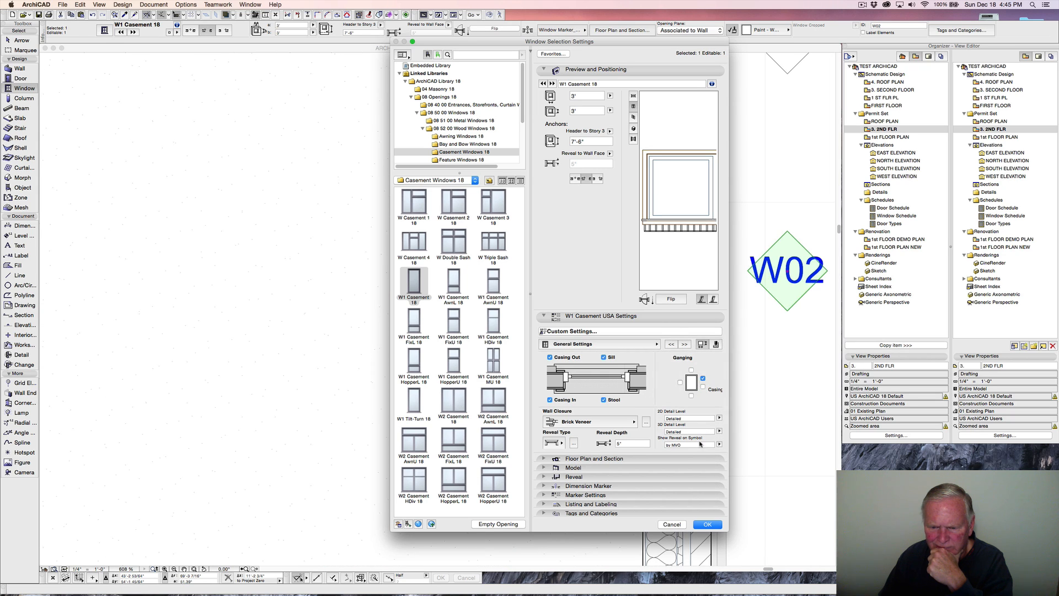
{"action": "left_click", "coordinate": [707, 525]}
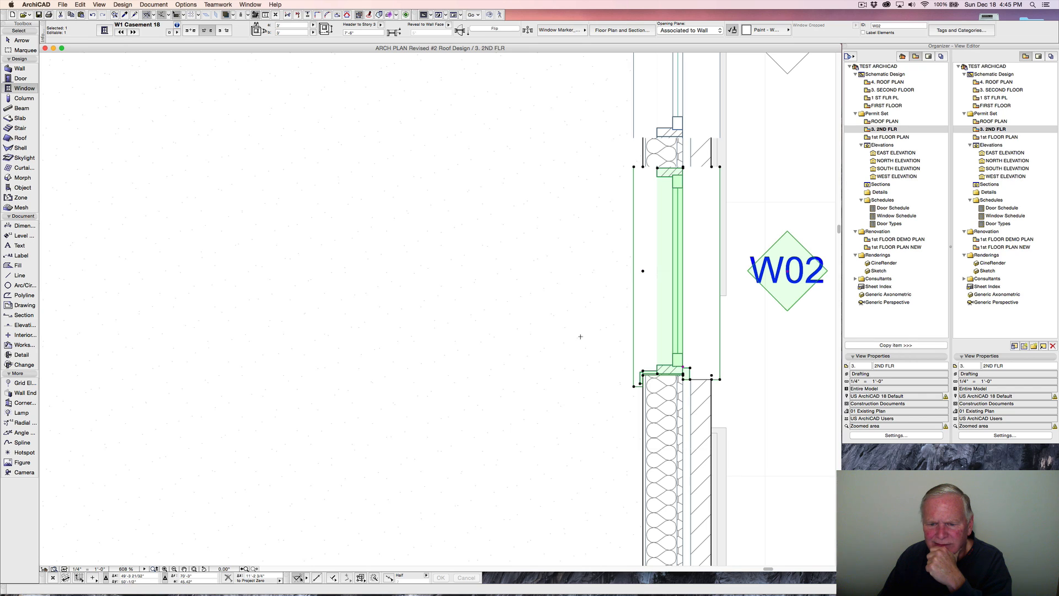
{"action": "key", "text": "Escape"}
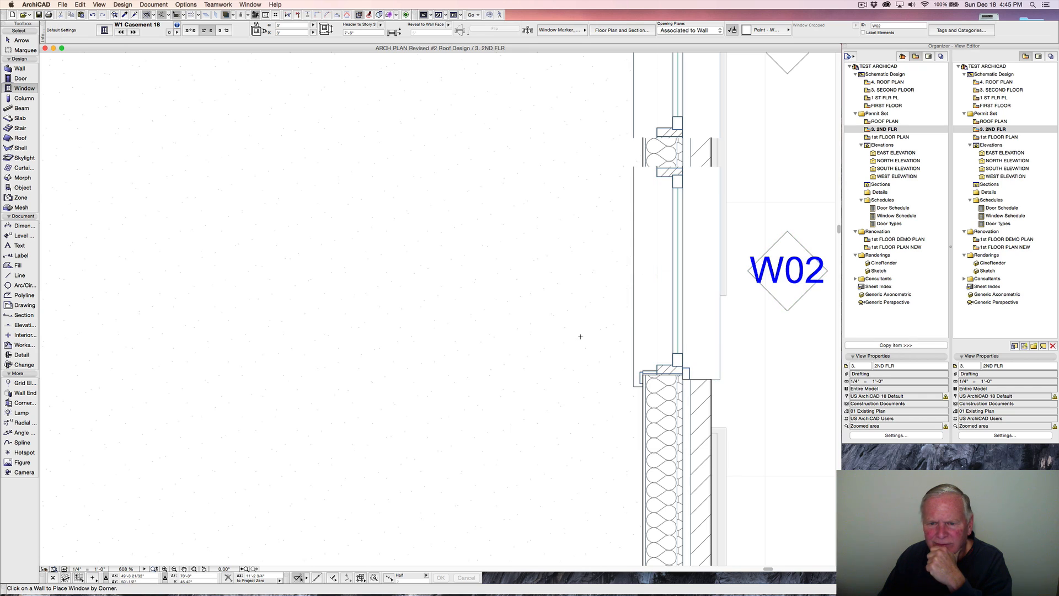
Move the southernmost W02 window in the master bedroom's east wall north so its frame meets the neighbouring window's frame.
{"action": "left_click", "coordinate": [658, 171], "text": "shift"}
{"action": "key", "text": "super+d"}
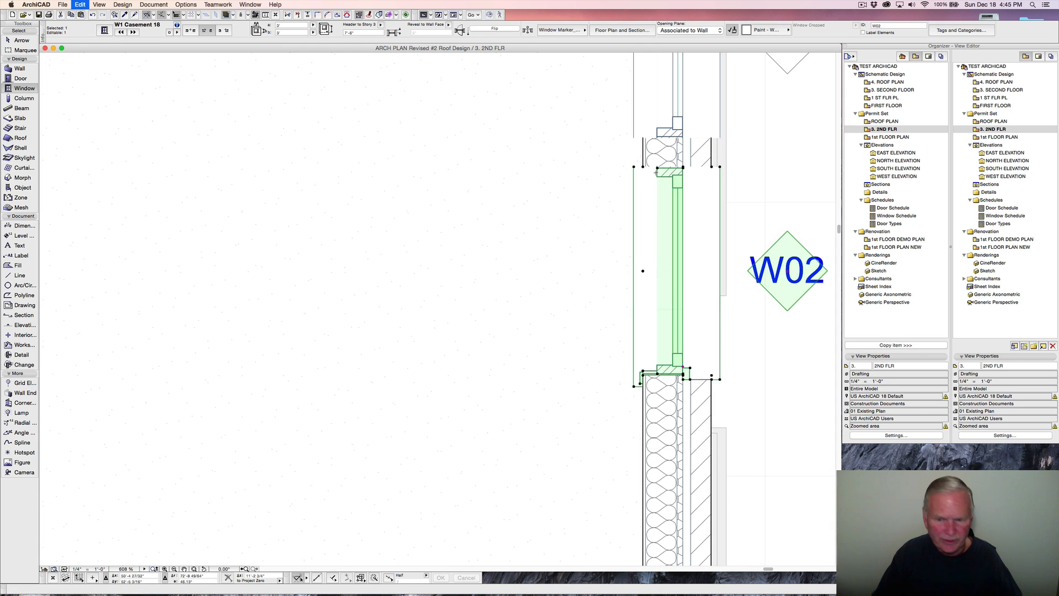
{"action": "left_click", "coordinate": [657, 168]}
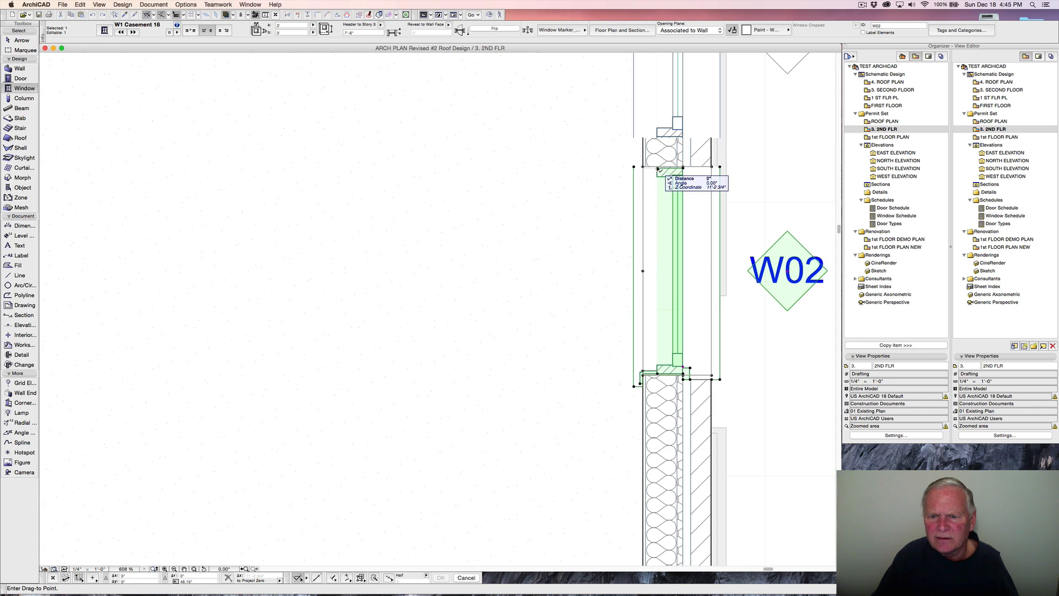
{"action": "left_click", "coordinate": [660, 139]}
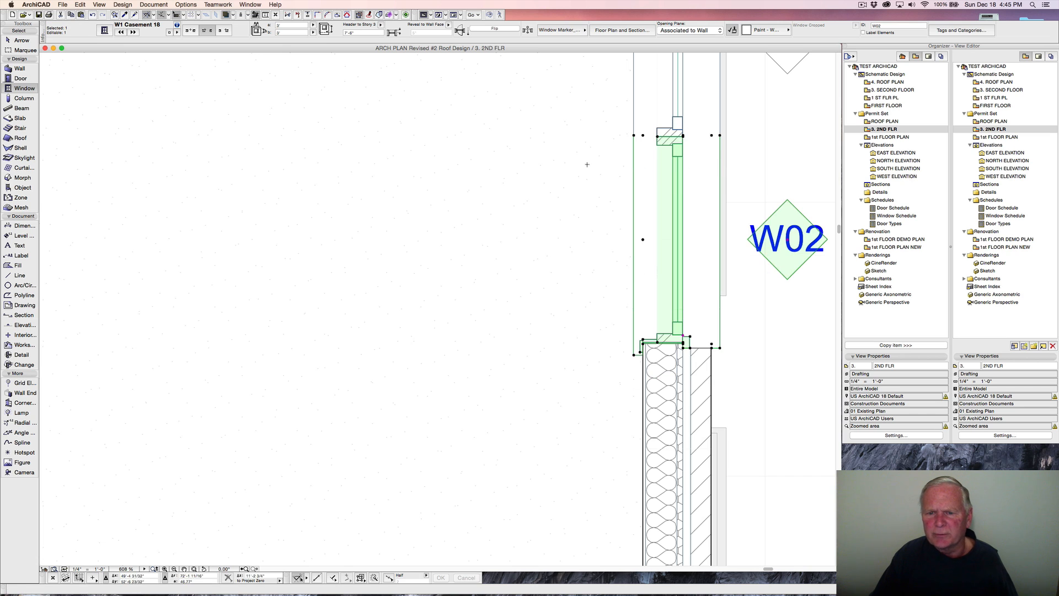
{"action": "key", "text": "Escape"}
{"action": "scroll", "coordinate": [561, 193], "scroll_direction": "down", "scroll_amount": 3}
{"action": "scroll", "coordinate": [560, 194], "scroll_direction": "down", "scroll_amount": 5}
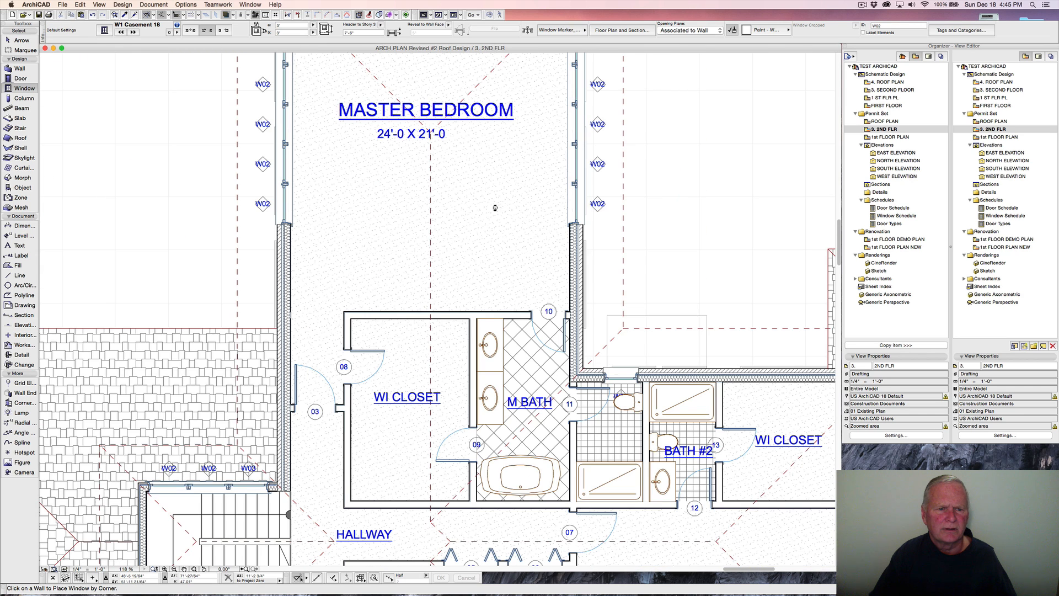
Turn off the ganged-side casing of the southernmost W02 window in the master bedroom's west wall.
{"action": "left_click", "coordinate": [285, 186], "text": "shift"}
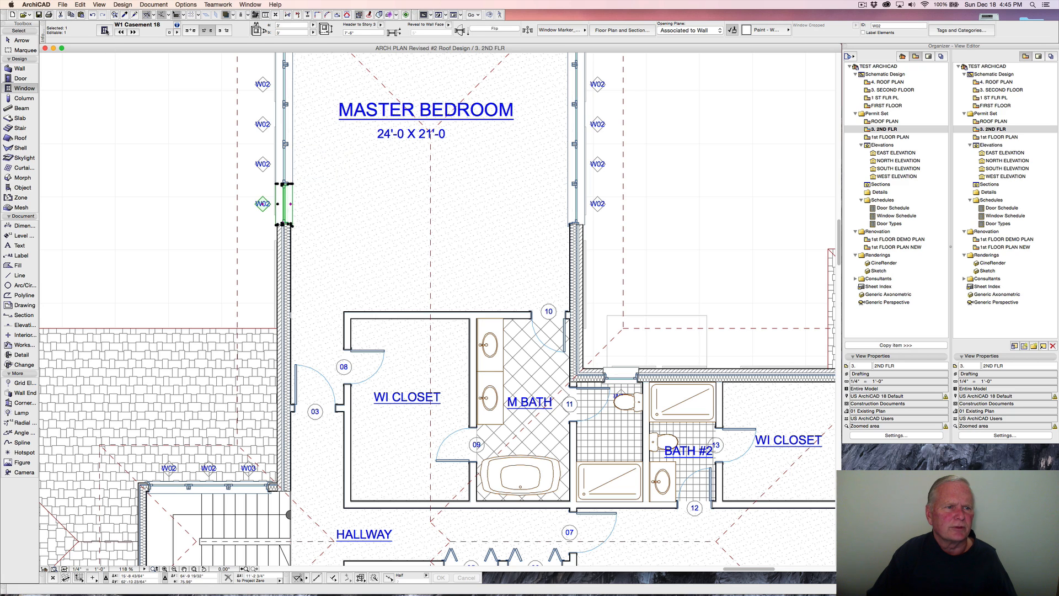
{"action": "left_click", "coordinate": [104, 30]}
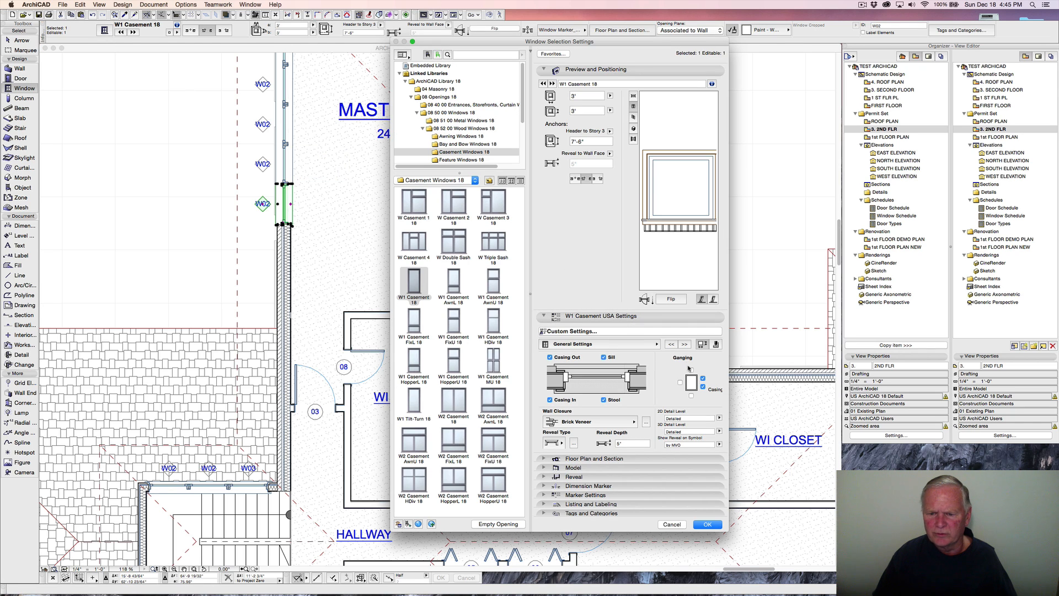
{"action": "left_click", "coordinate": [703, 386]}
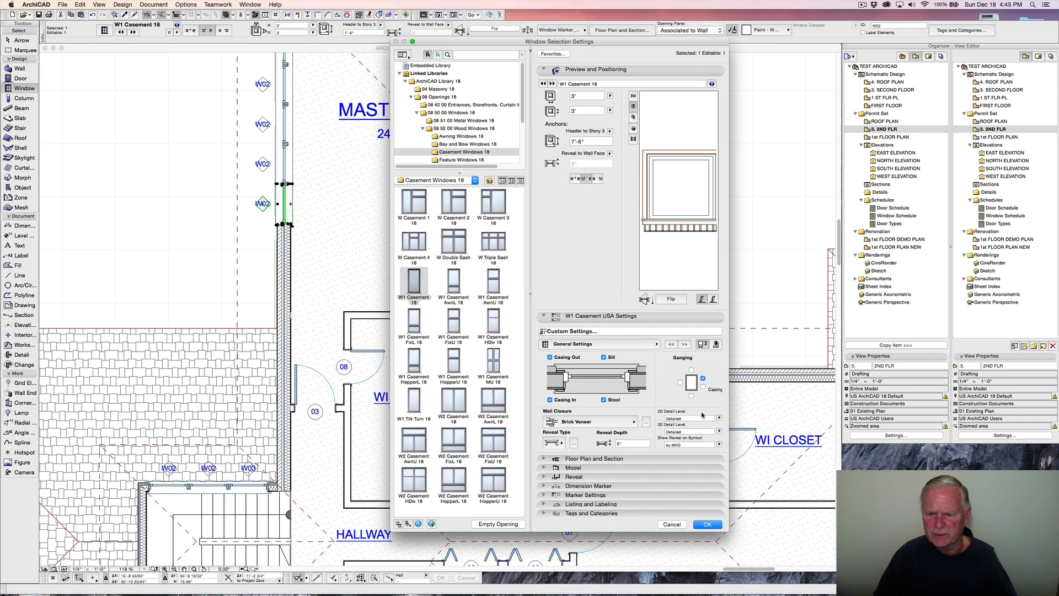
{"action": "left_click", "coordinate": [707, 524]}
{"action": "key", "text": "Escape"}
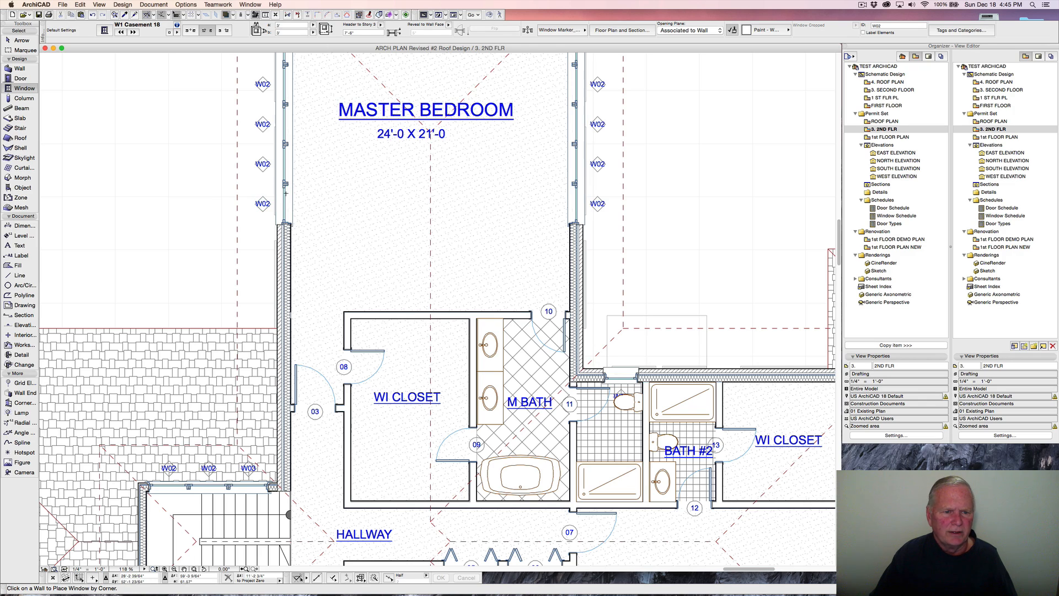
Select the two W06 corner windows in the master bedroom's fireplace wall and open their settings.
{"action": "scroll", "coordinate": [291, 193], "scroll_direction": "down", "scroll_amount": 3}
{"action": "scroll", "coordinate": [290, 194], "scroll_direction": "up", "scroll_amount": 5}
{"action": "scroll", "coordinate": [291, 193], "scroll_direction": "left", "scroll_amount": 3}
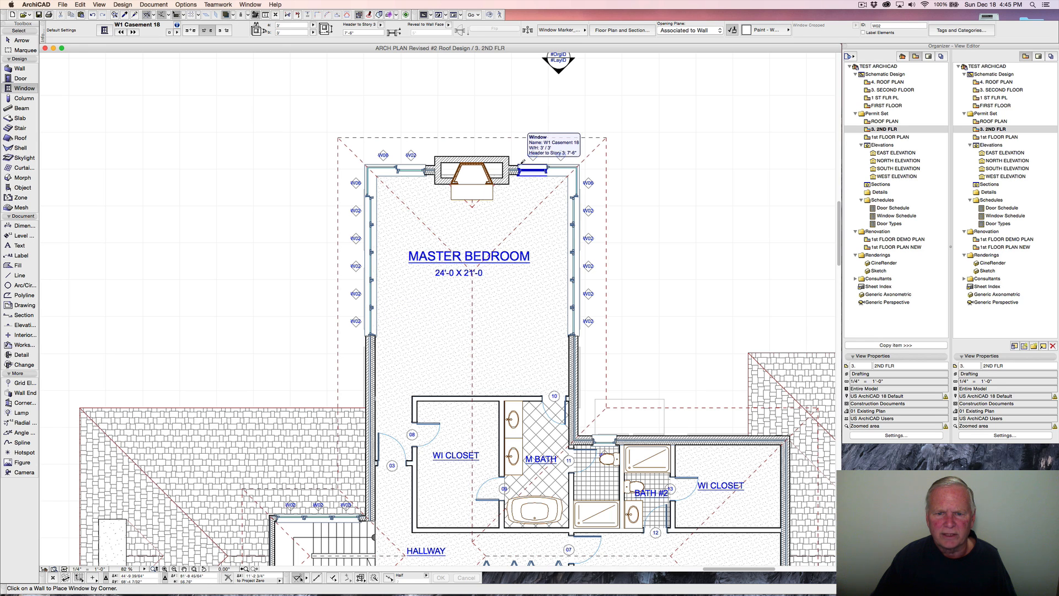
{"action": "scroll", "coordinate": [542, 159], "scroll_direction": "up", "scroll_amount": 5}
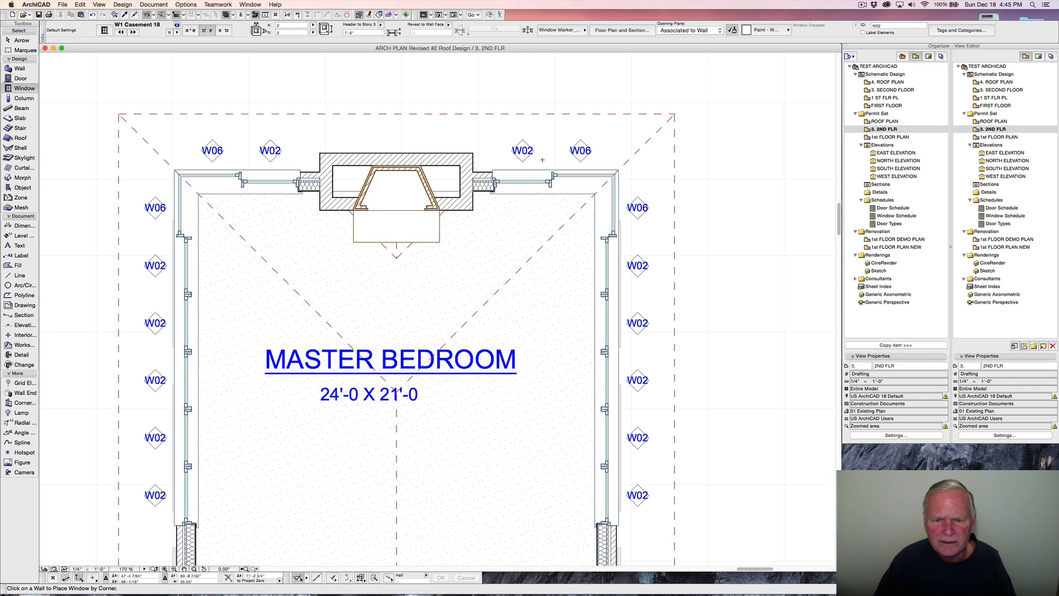
{"action": "scroll", "coordinate": [542, 159], "scroll_direction": "up", "scroll_amount": 4}
{"action": "scroll", "coordinate": [535, 165], "scroll_direction": "down", "scroll_amount": 7}
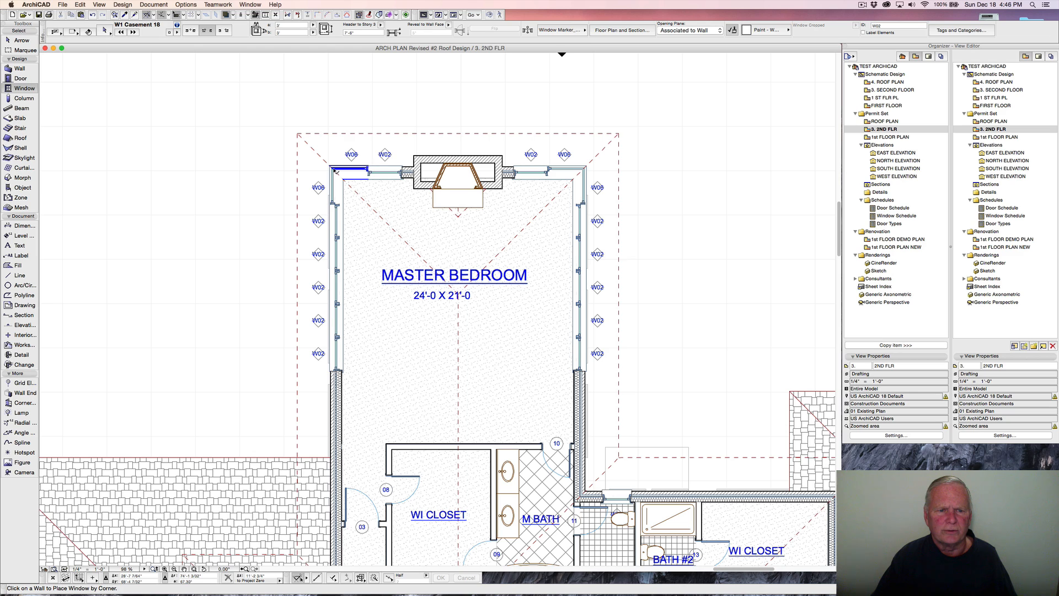
{"action": "left_click", "coordinate": [335, 172]}
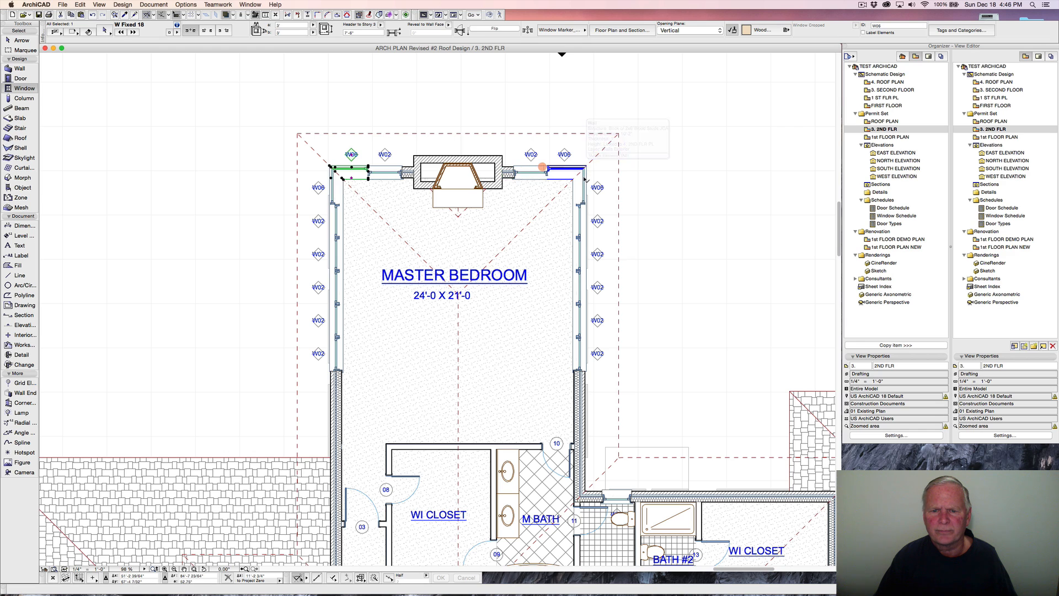
{"action": "left_click", "coordinate": [542, 167]}
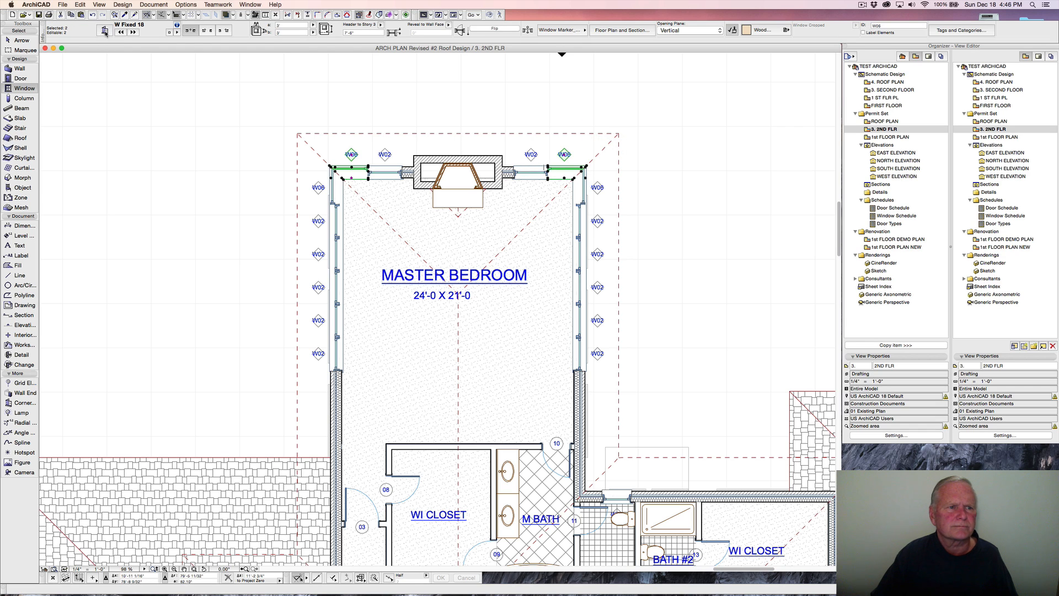
{"action": "left_click", "coordinate": [105, 30]}
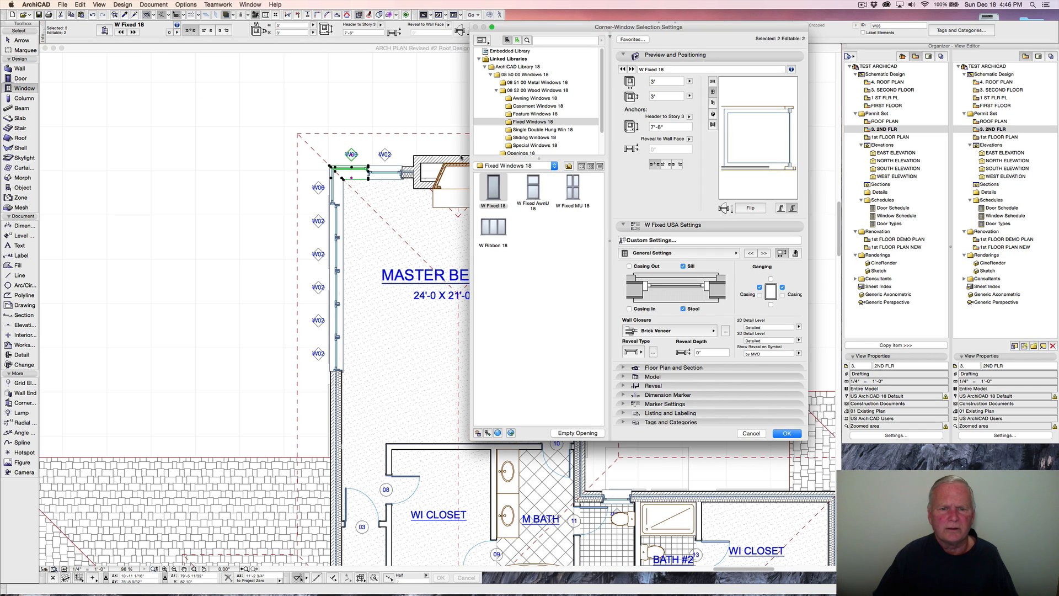
Turn on the outside and inside casing in the two W06 corner windows' general settings.
{"action": "left_click", "coordinate": [732, 254]}
{"action": "left_click", "coordinate": [732, 254]}
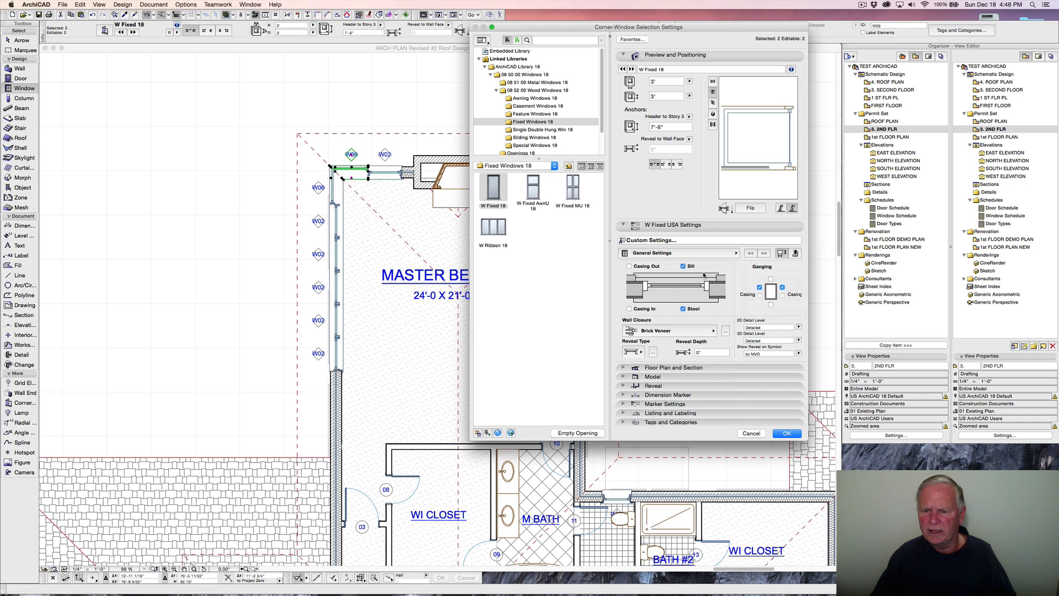
{"action": "left_click", "coordinate": [629, 267]}
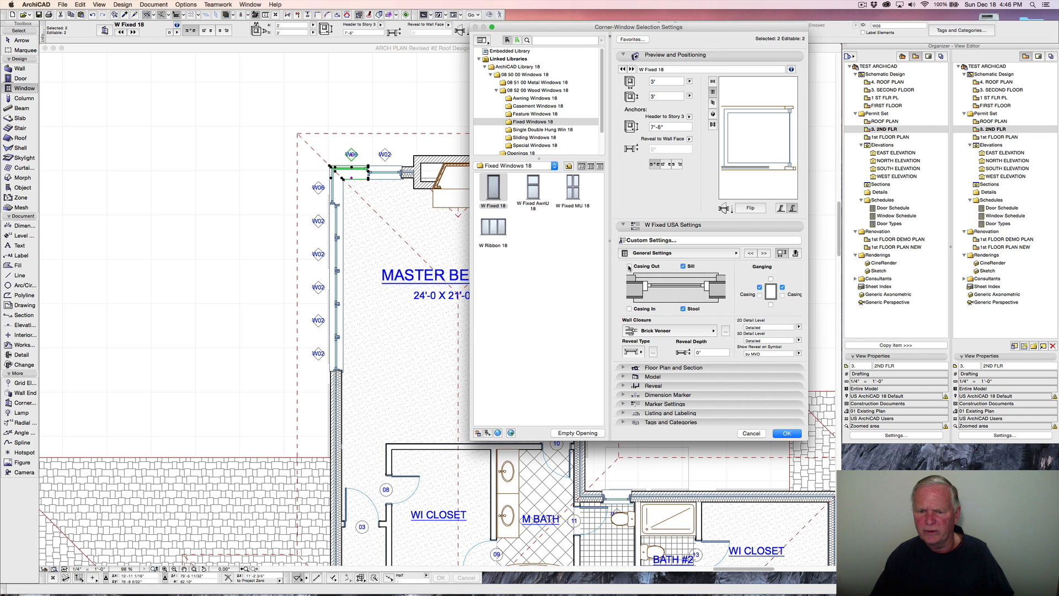
{"action": "left_click", "coordinate": [630, 309]}
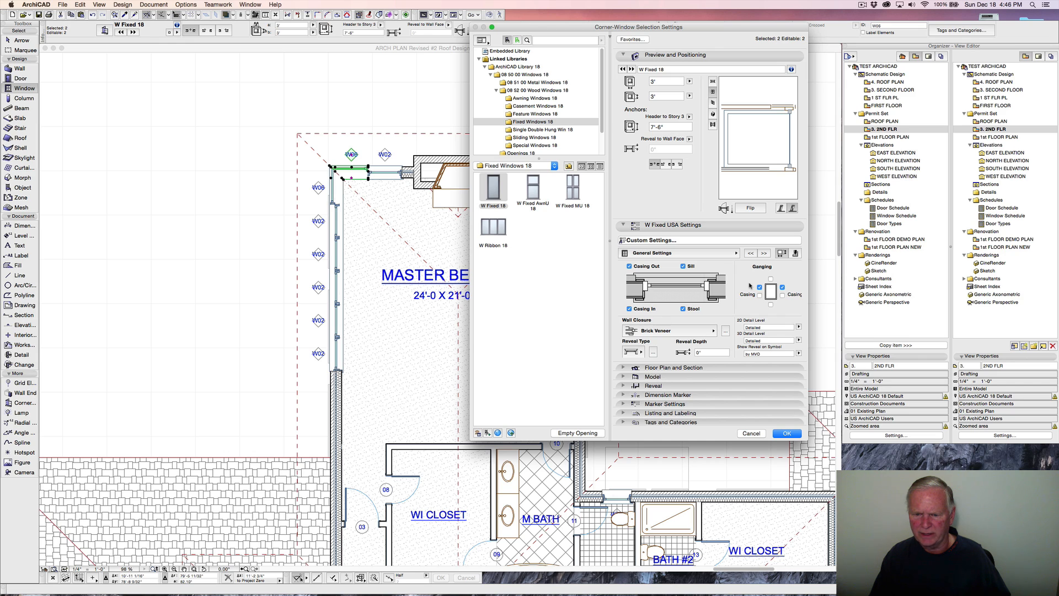
In the corner windows' Frame and Sash settings, set the dimension below the 1 3/4" sash thickness to 1/2".
{"action": "left_click", "coordinate": [765, 253]}
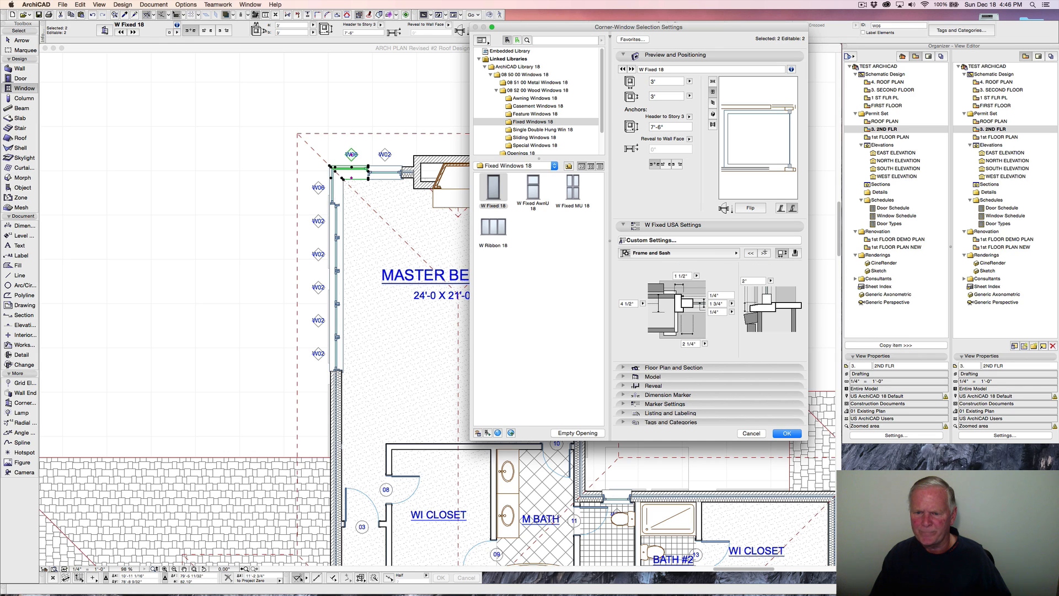
{"action": "left_click", "coordinate": [717, 313]}
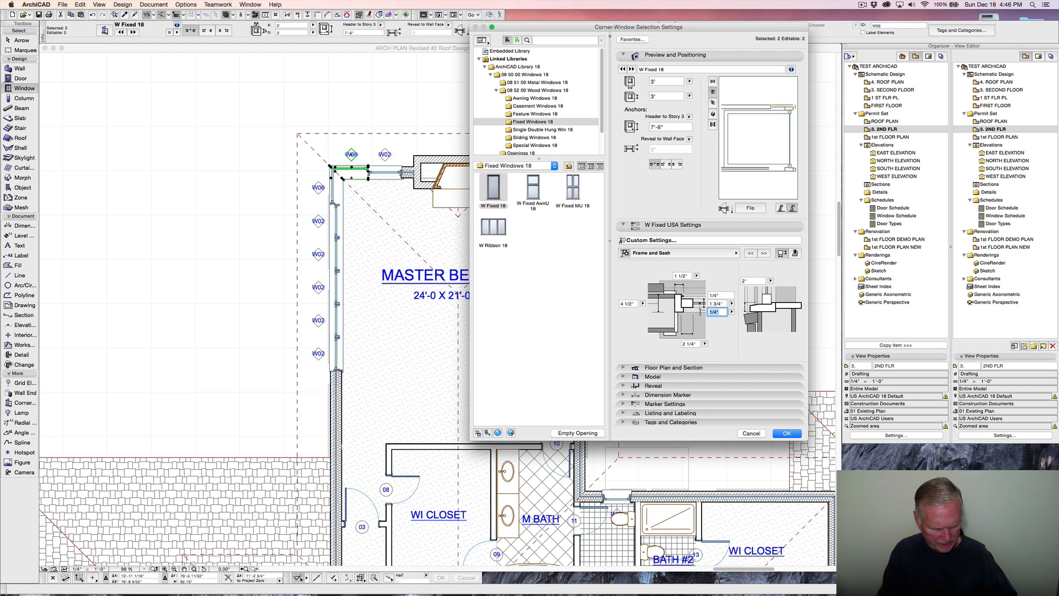
{"action": "type", "text": "1/2"}
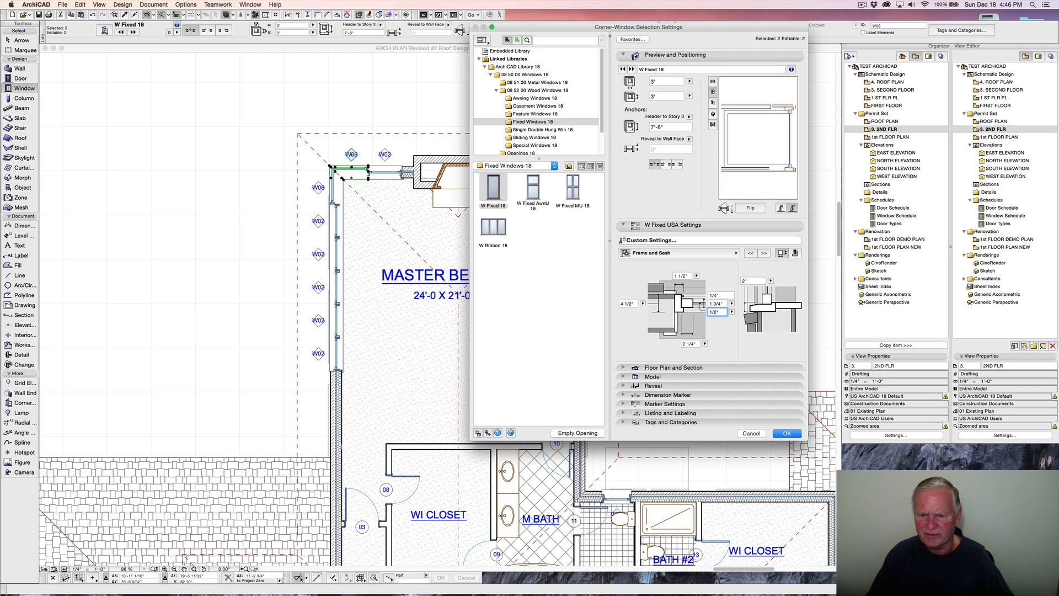
{"action": "key", "text": "Tab"}
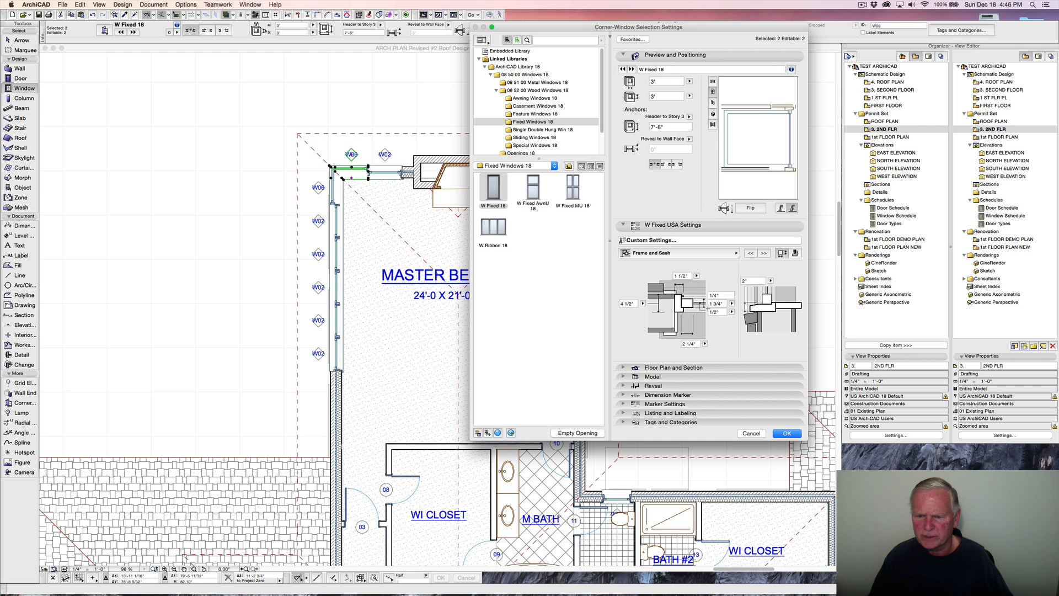
Set the inside casing's offset from the frame edge to 1/4" and turn on the apron under the stool for the corner windows.
{"action": "left_click", "coordinate": [764, 253]}
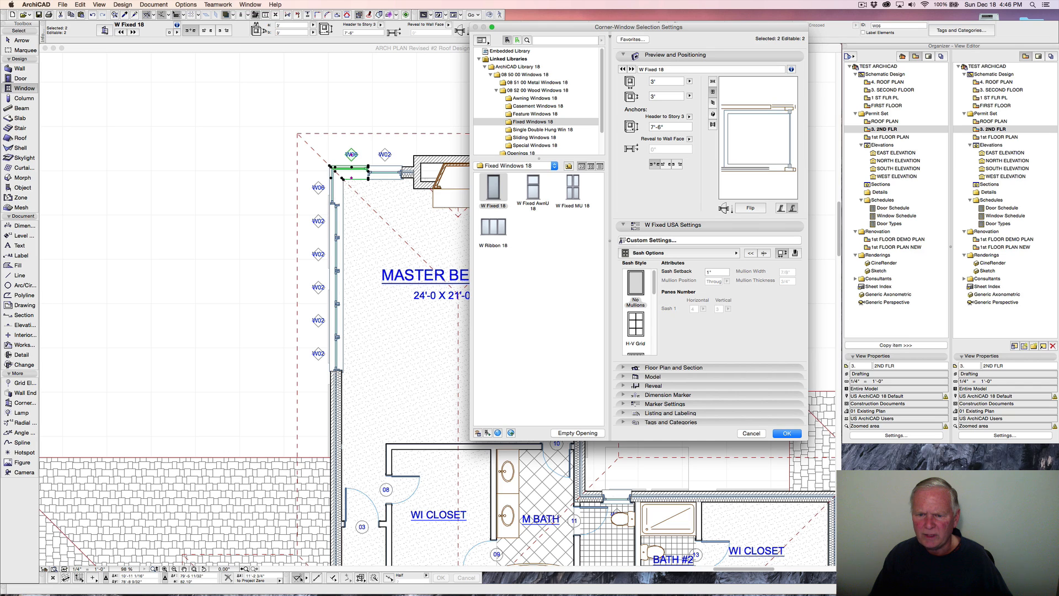
{"action": "left_click", "coordinate": [716, 271]}
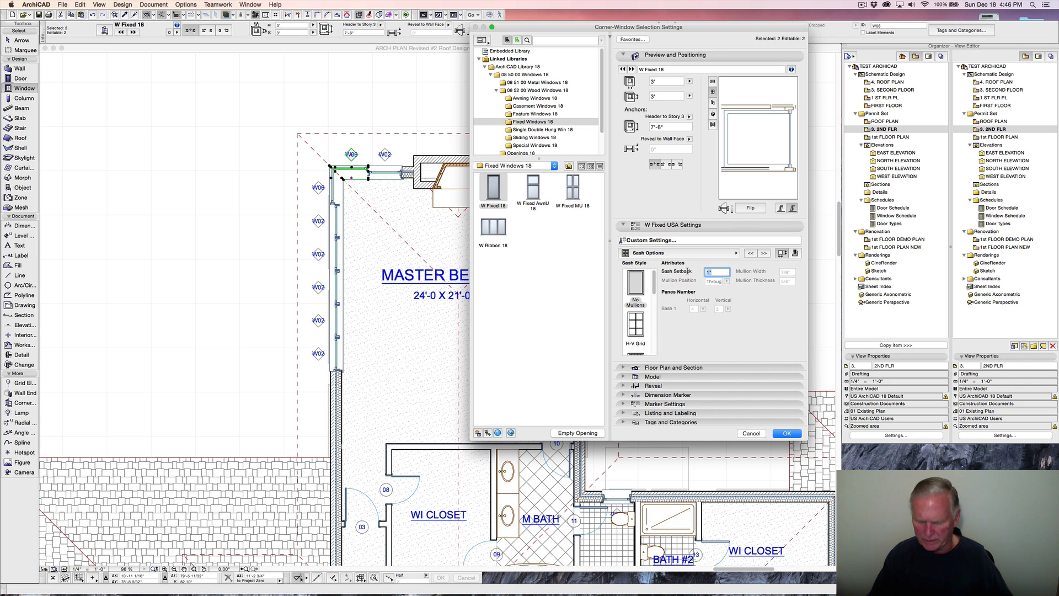
{"action": "left_click", "coordinate": [764, 253]}
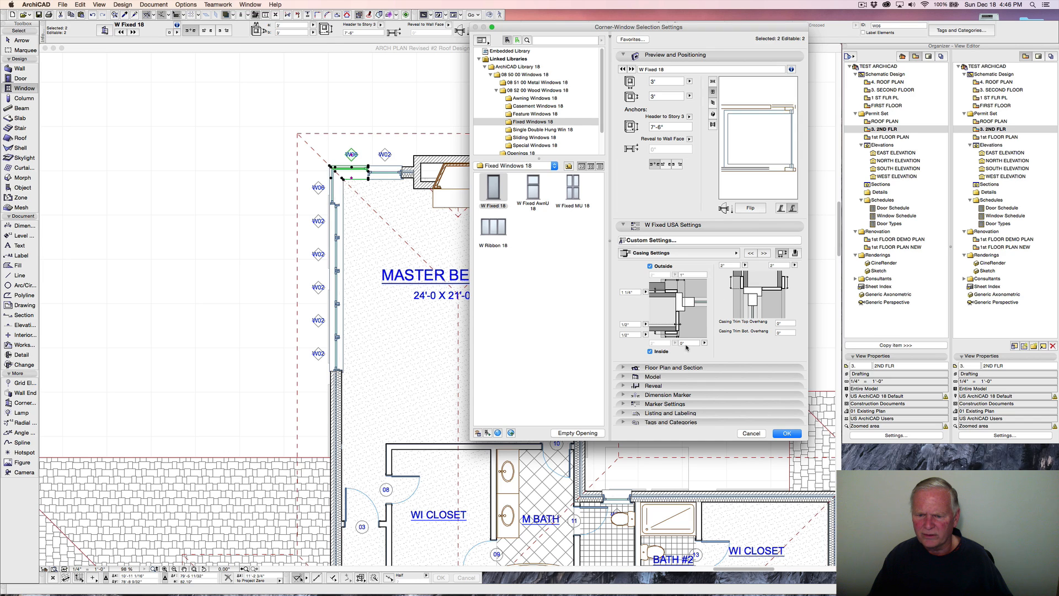
{"action": "left_click", "coordinate": [688, 343]}
{"action": "type", "text": "1/"}
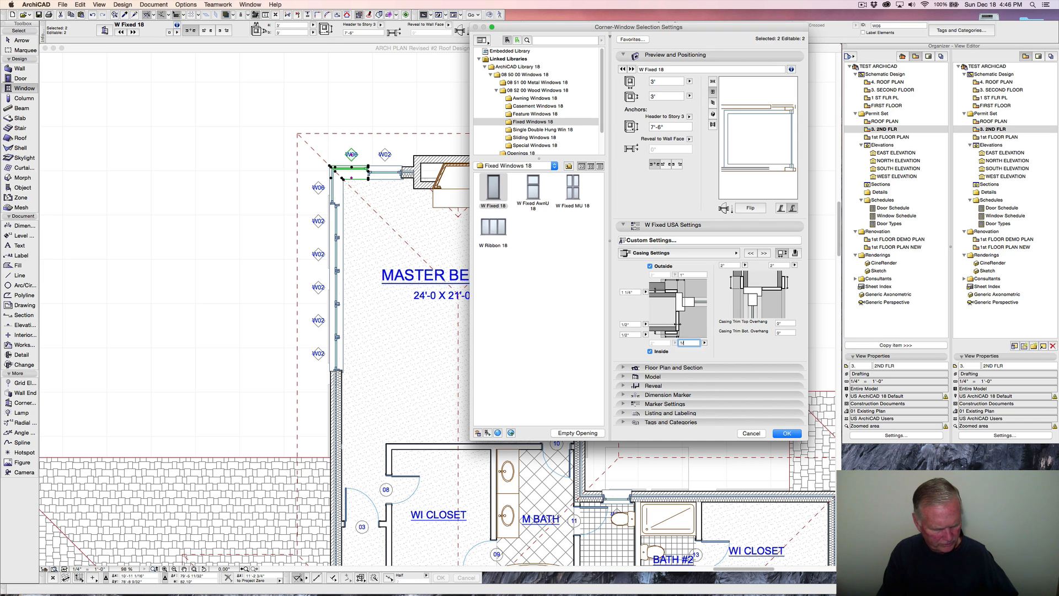
{"action": "type", "text": "4\""}
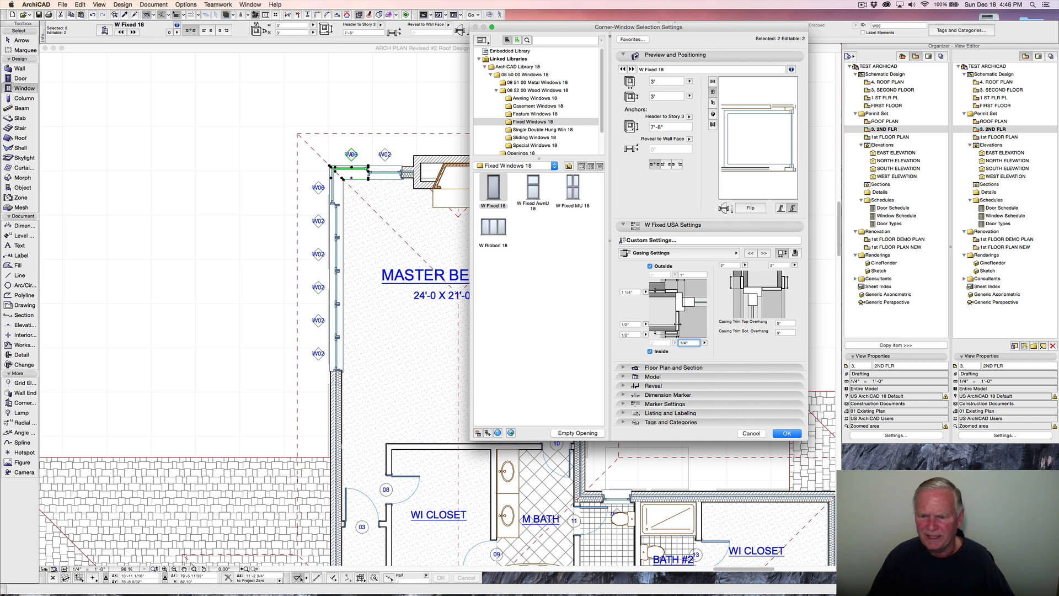
{"action": "left_click", "coordinate": [764, 252]}
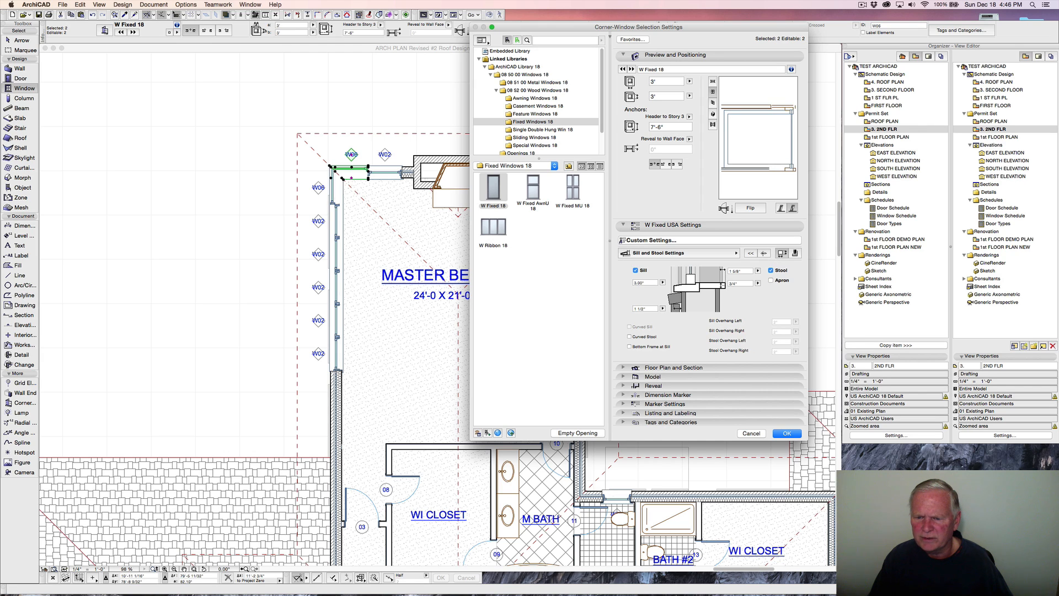
{"action": "left_click", "coordinate": [771, 280]}
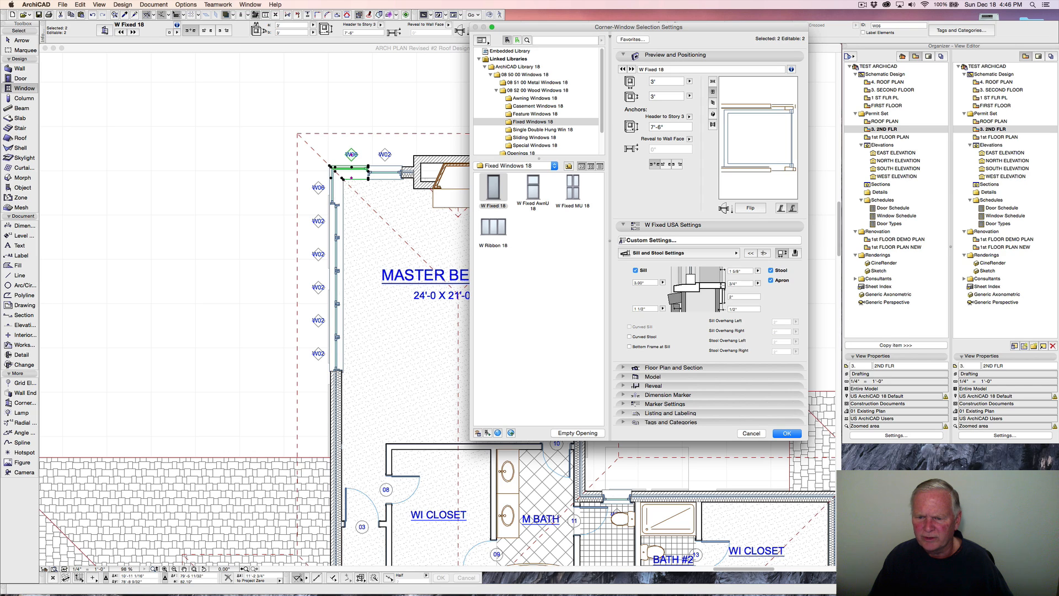
In the corner windows' Wall Closure settings, define the brick veneer reveal depth by wall skins number 2 and turn on the brick sill.
{"action": "left_click", "coordinate": [764, 253]}
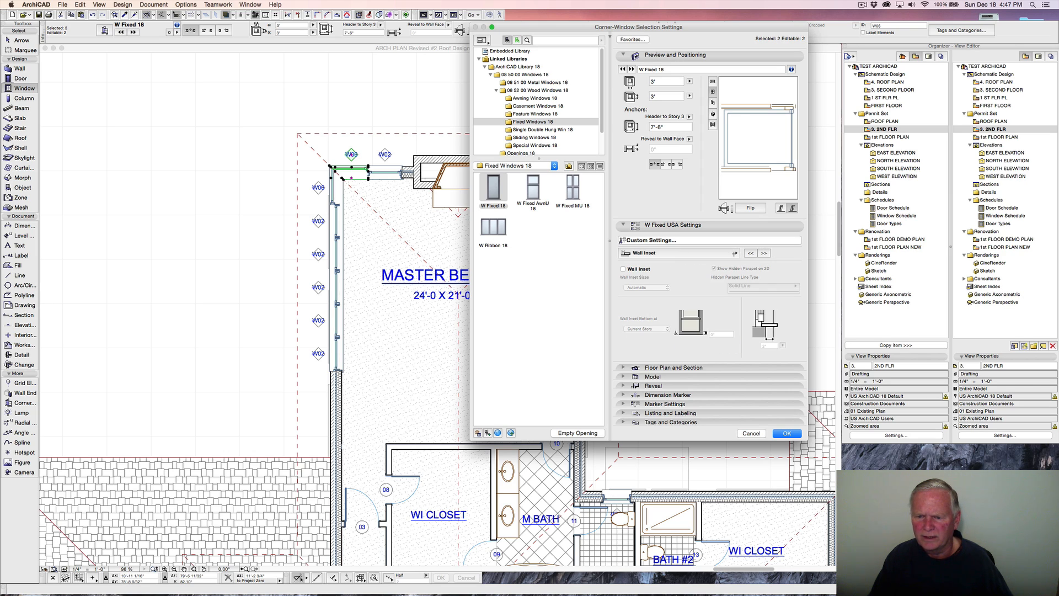
{"action": "left_click", "coordinate": [764, 253]}
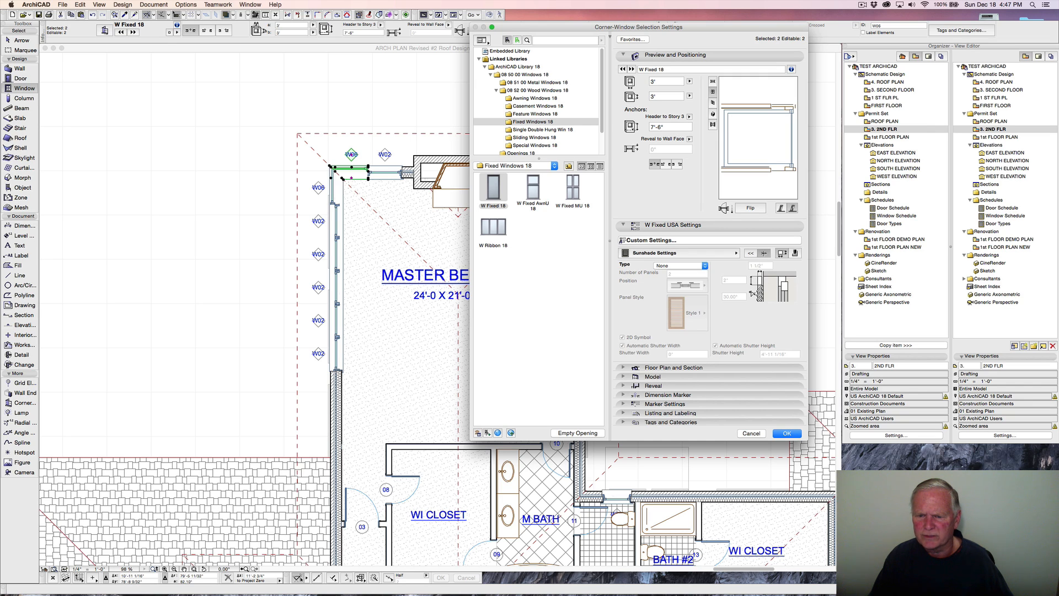
{"action": "left_click", "coordinate": [764, 253]}
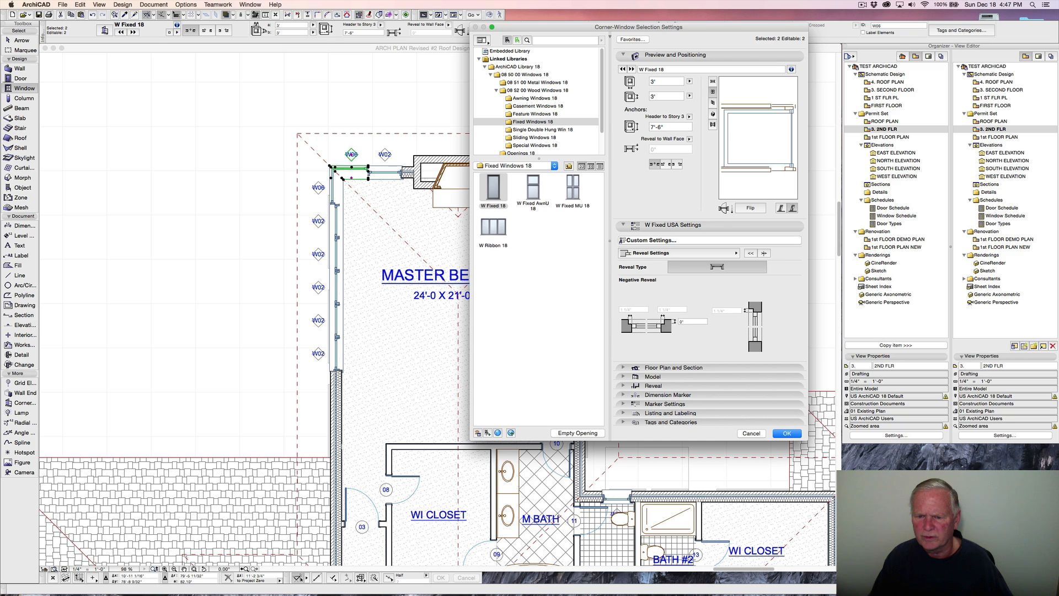
{"action": "left_click", "coordinate": [765, 254]}
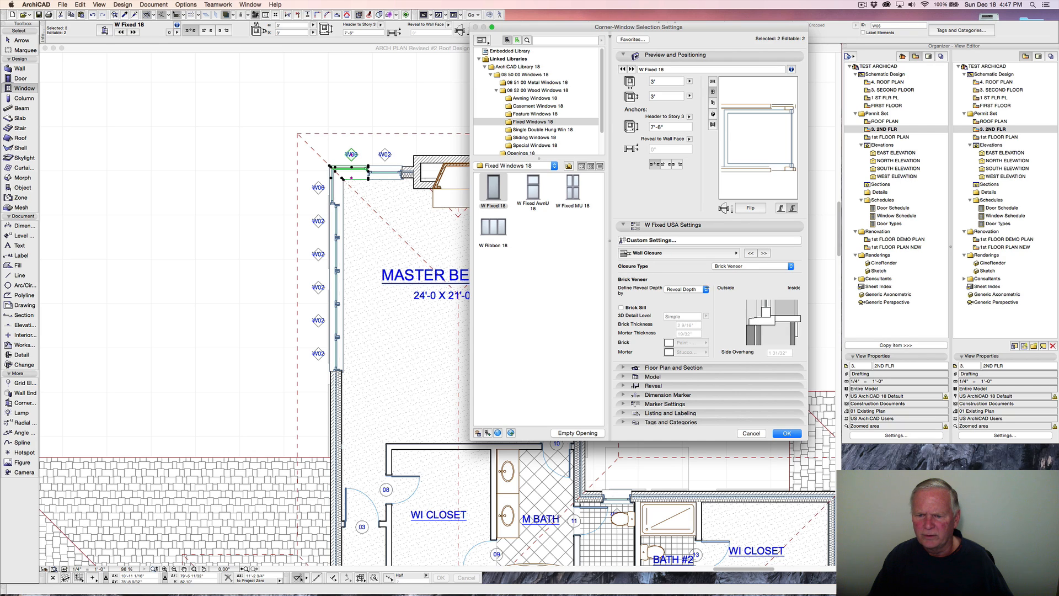
{"action": "left_click", "coordinate": [704, 289]}
{"action": "left_click", "coordinate": [703, 298]}
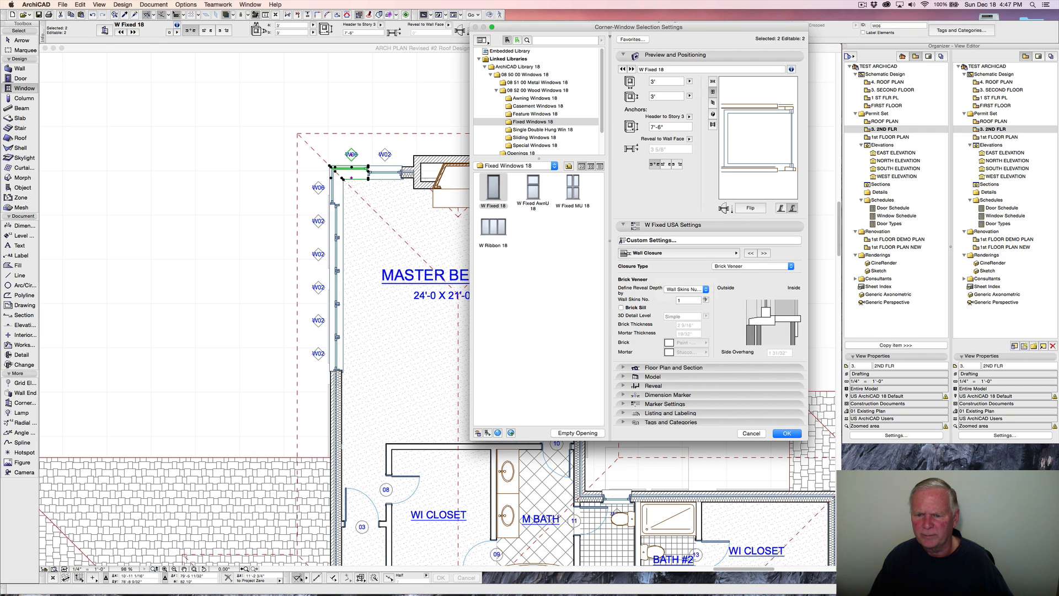
{"action": "left_click", "coordinate": [706, 300]}
{"action": "left_click", "coordinate": [715, 307]}
{"action": "left_click", "coordinate": [621, 308]}
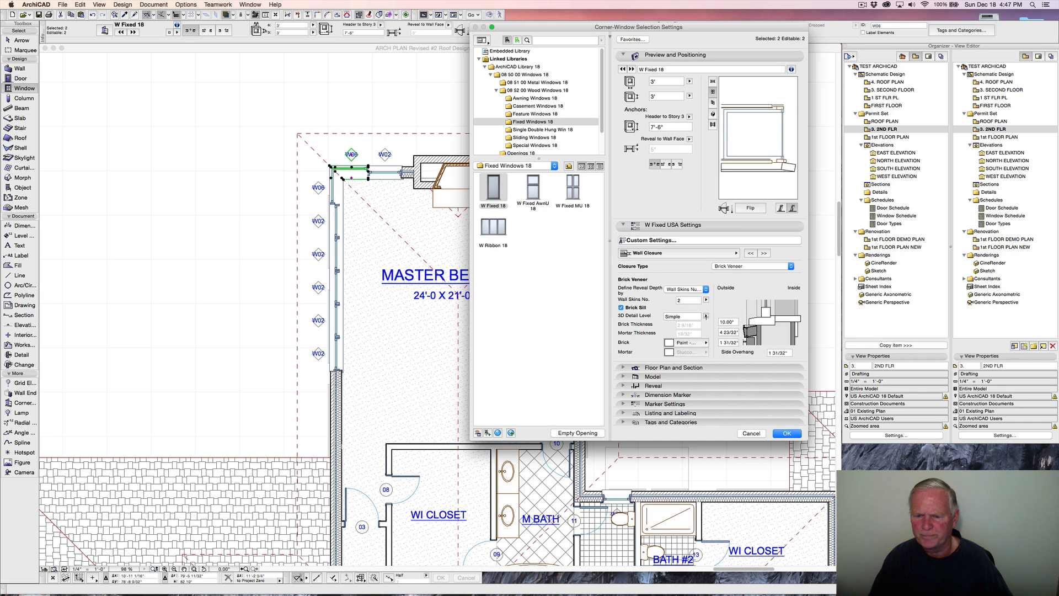
Set the brick sill's 3D detail level to Detailed, its brick surface to Brick - Surface Color and its mortar to Paint - Gray Light.
{"action": "left_click", "coordinate": [707, 316]}
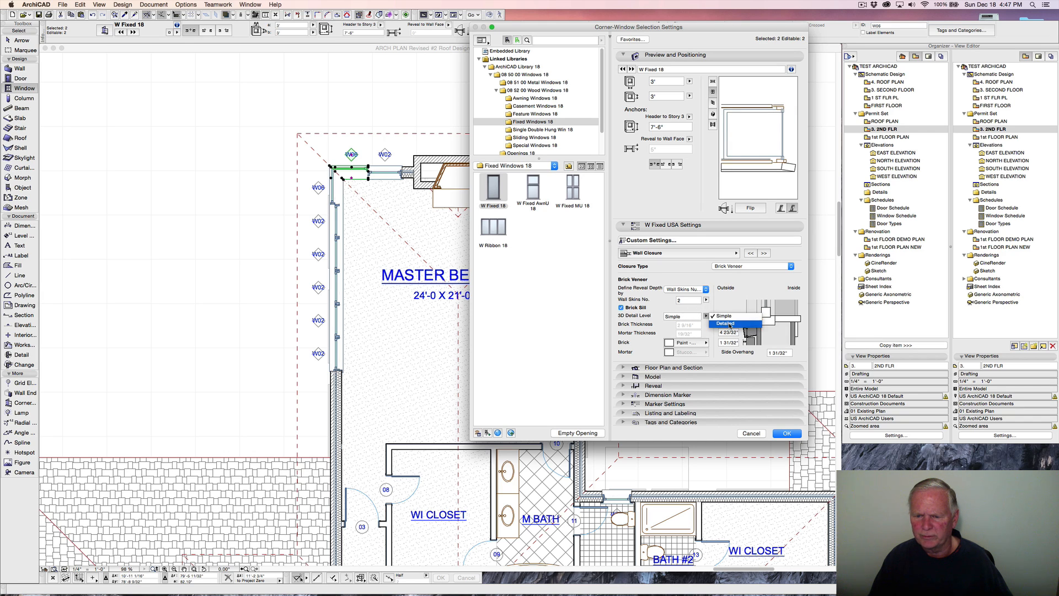
{"action": "left_click", "coordinate": [729, 324]}
{"action": "left_click", "coordinate": [688, 342]}
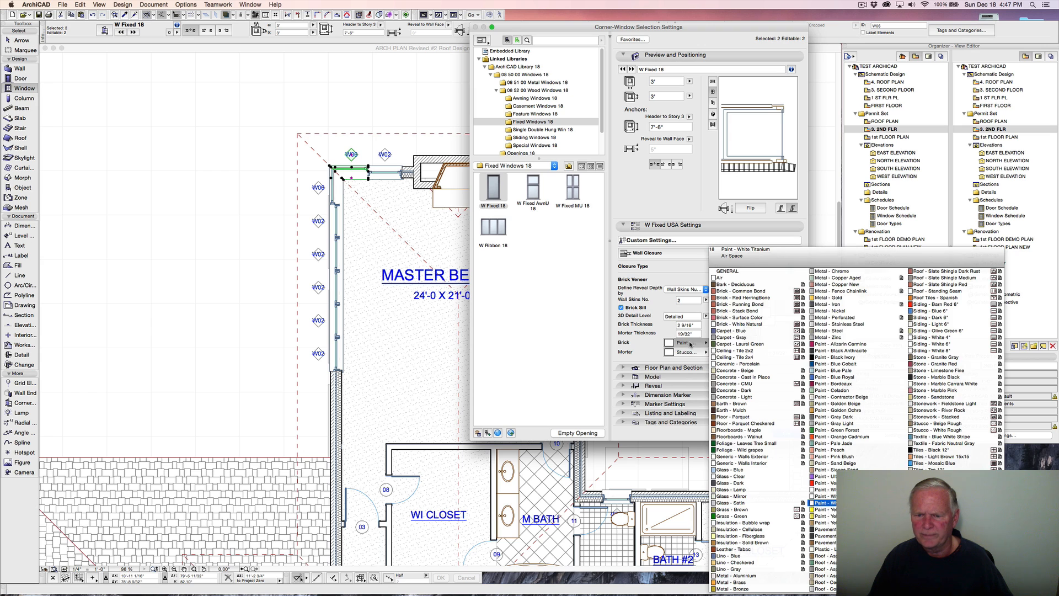
{"action": "left_click", "coordinate": [737, 318]}
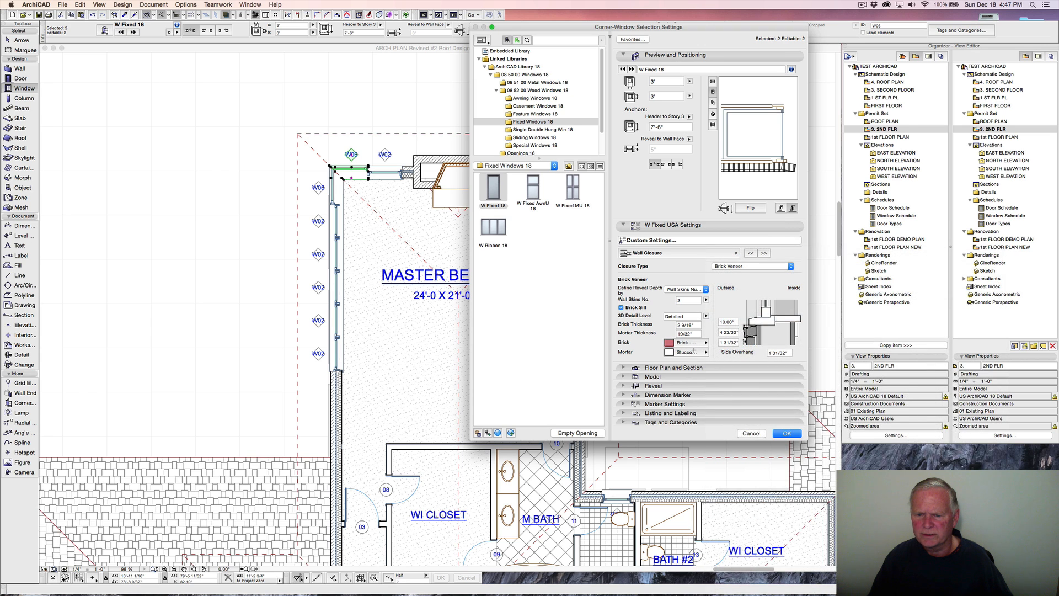
{"action": "left_click", "coordinate": [693, 353]}
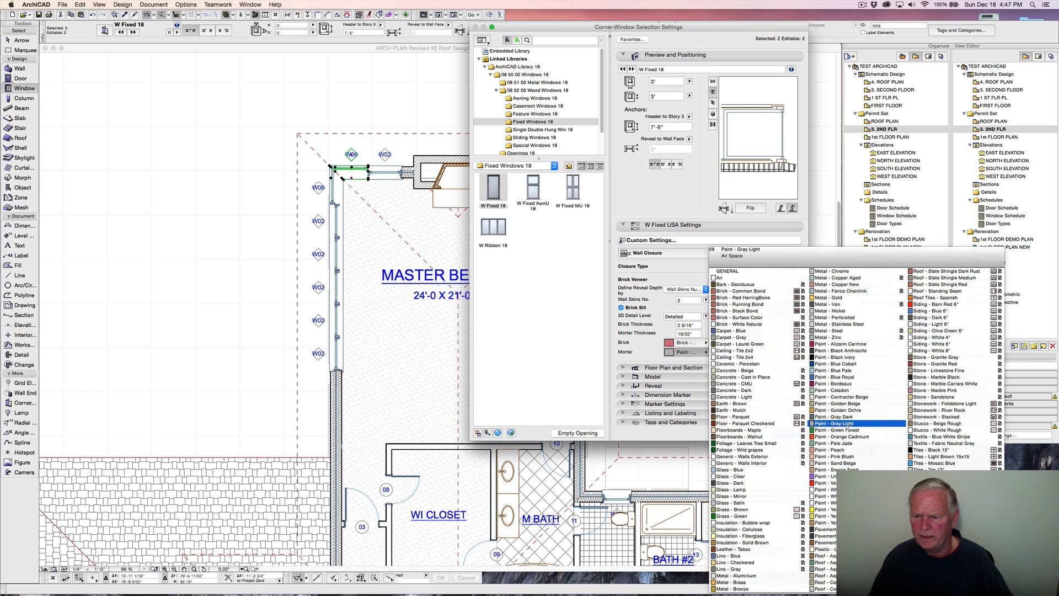
{"action": "left_click", "coordinate": [833, 423]}
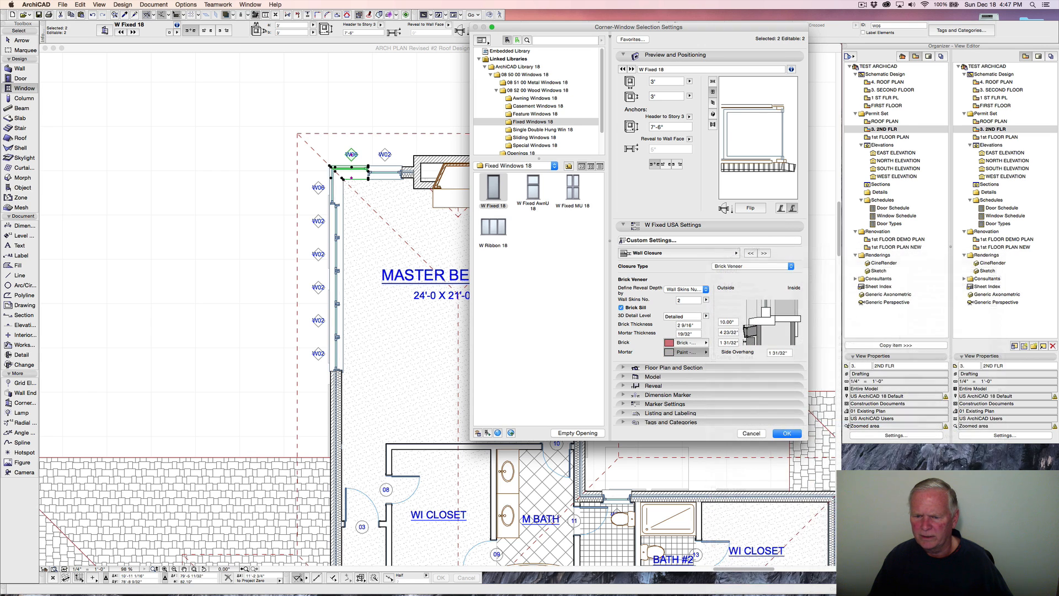
Set the brick sill's mortar thickness to 1/2" and its brick thickness to 2.625".
{"action": "left_click", "coordinate": [695, 334]}
{"action": "type", "text": "1"}
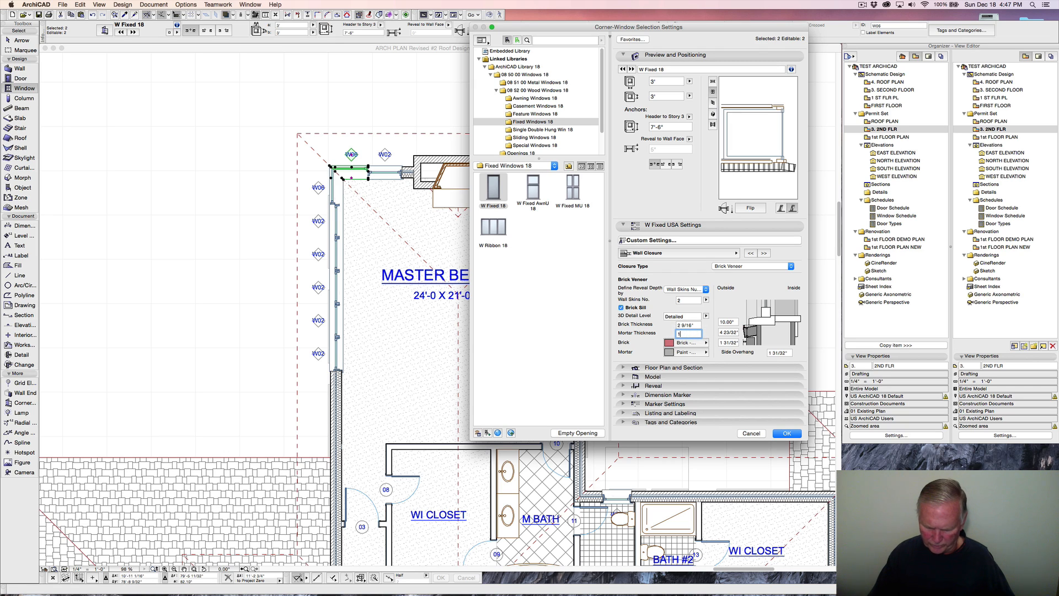
{"action": "type", "text": "/2"}
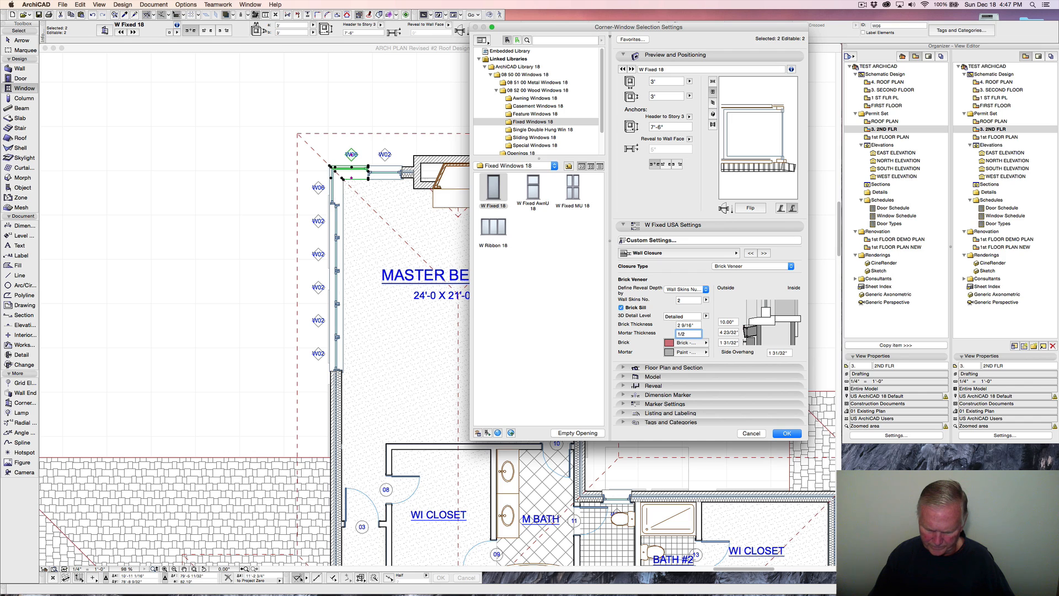
{"action": "type", "text": "\""}
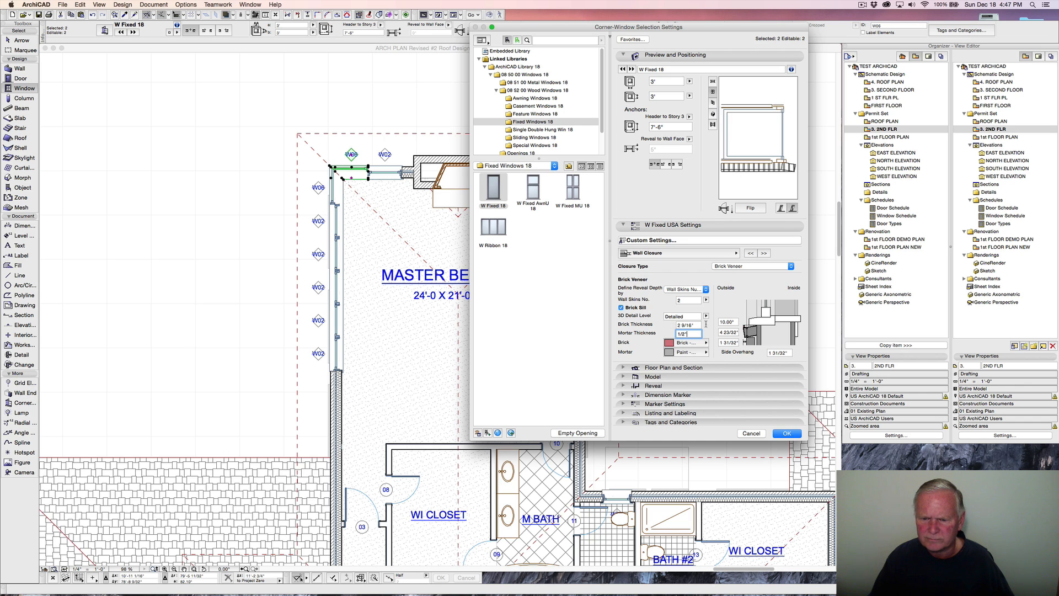
{"action": "left_click", "coordinate": [694, 325]}
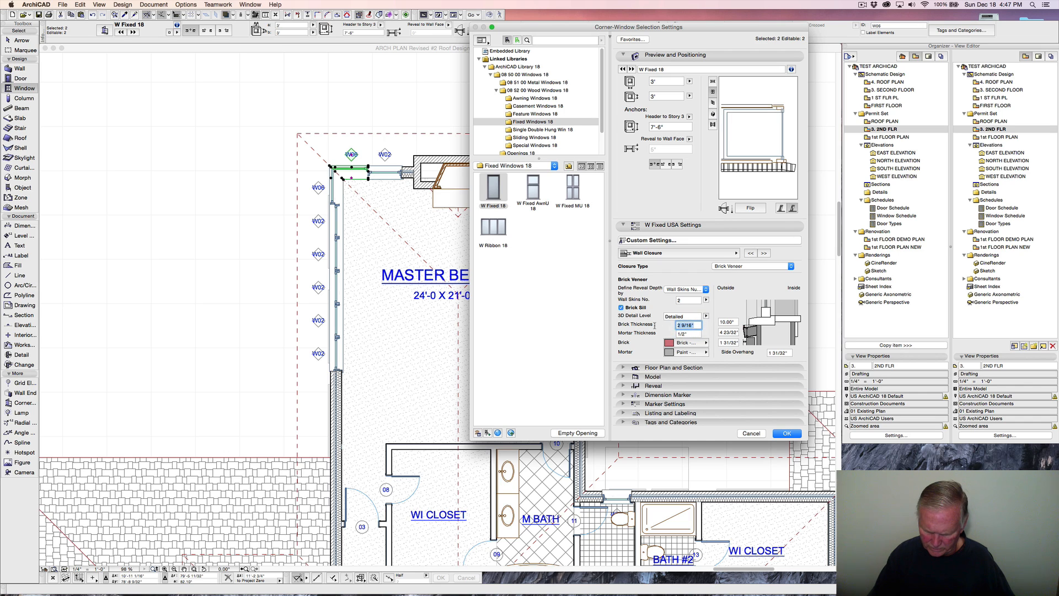
{"action": "type", "text": "2.625"}
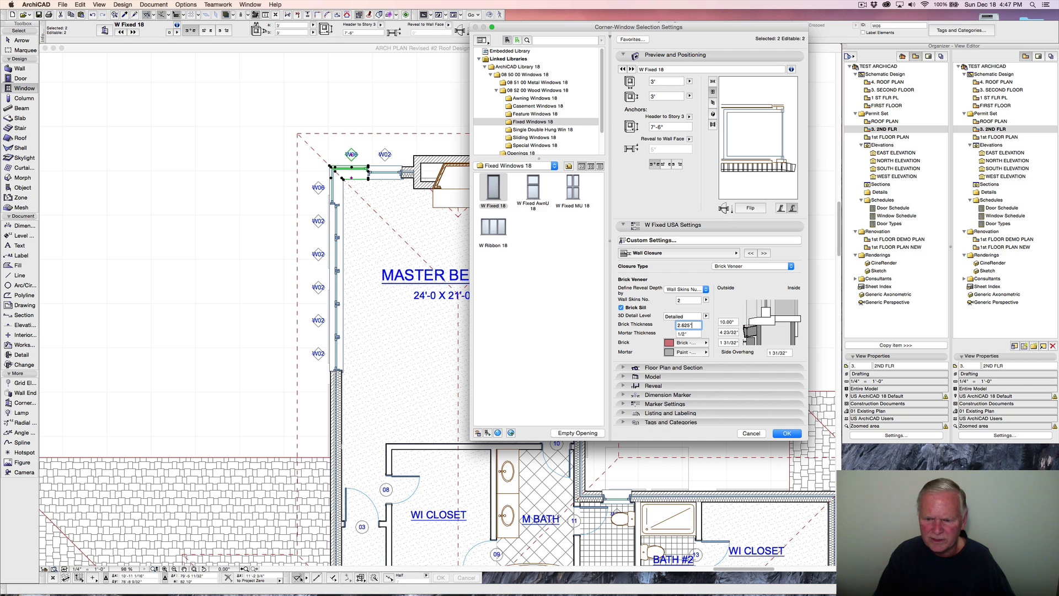
Set the brick sill's angle to 3.00, the two dimensions below it to 4" and 2", and the side overhang to 2".
{"action": "left_click", "coordinate": [734, 322]}
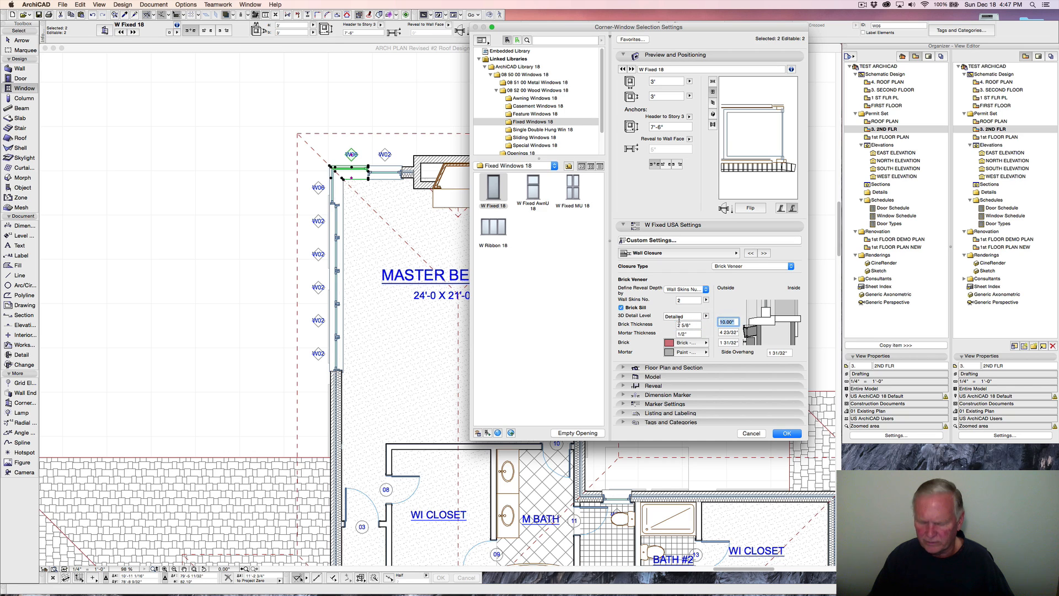
{"action": "type", "text": "3"}
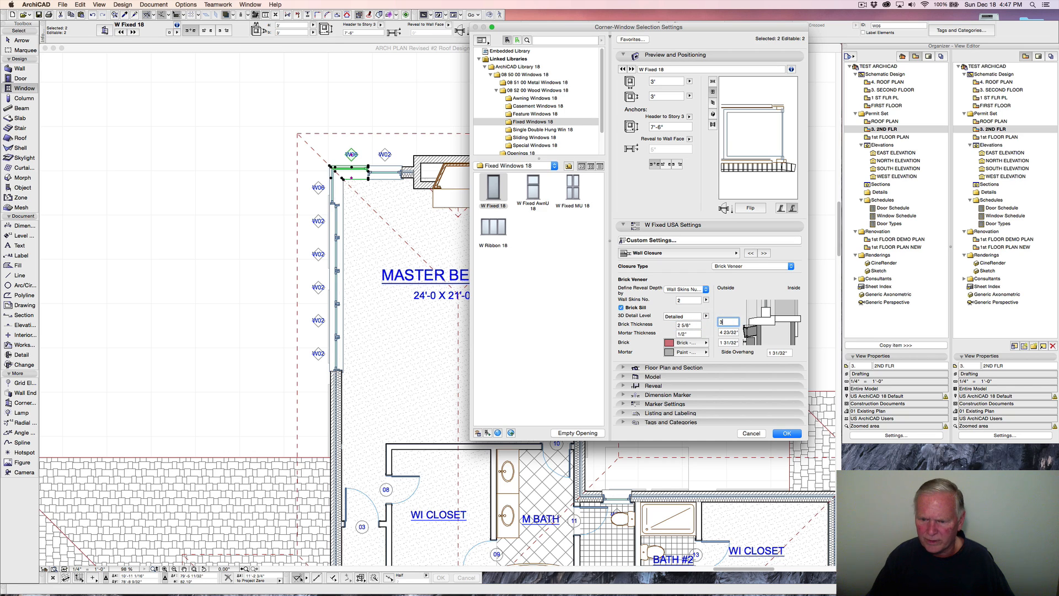
{"action": "left_click", "coordinate": [721, 332]}
{"action": "type", "text": "4"}
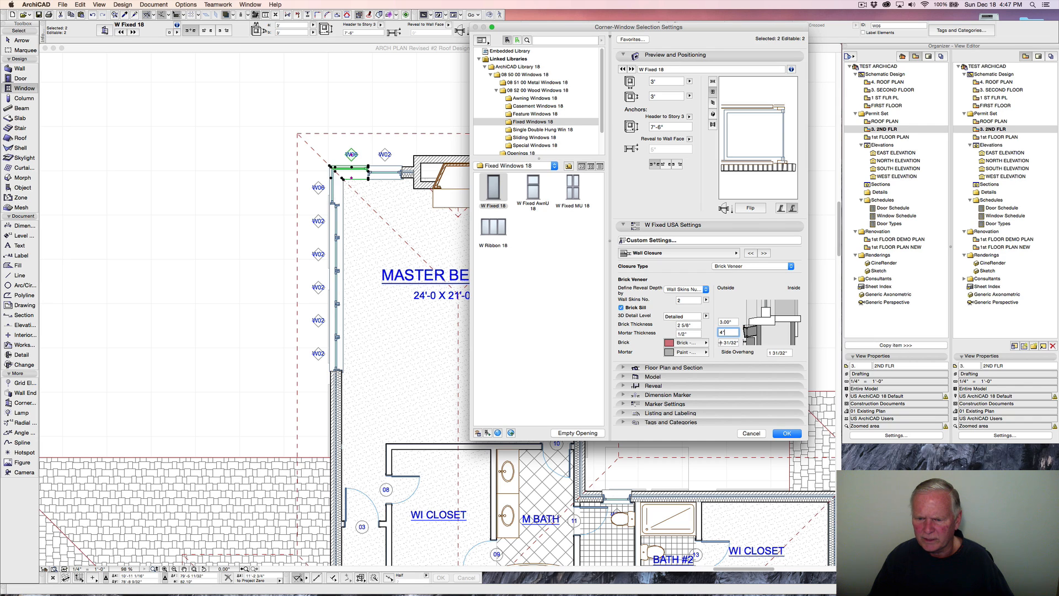
{"action": "left_click", "coordinate": [725, 343]}
{"action": "type", "text": "2"}
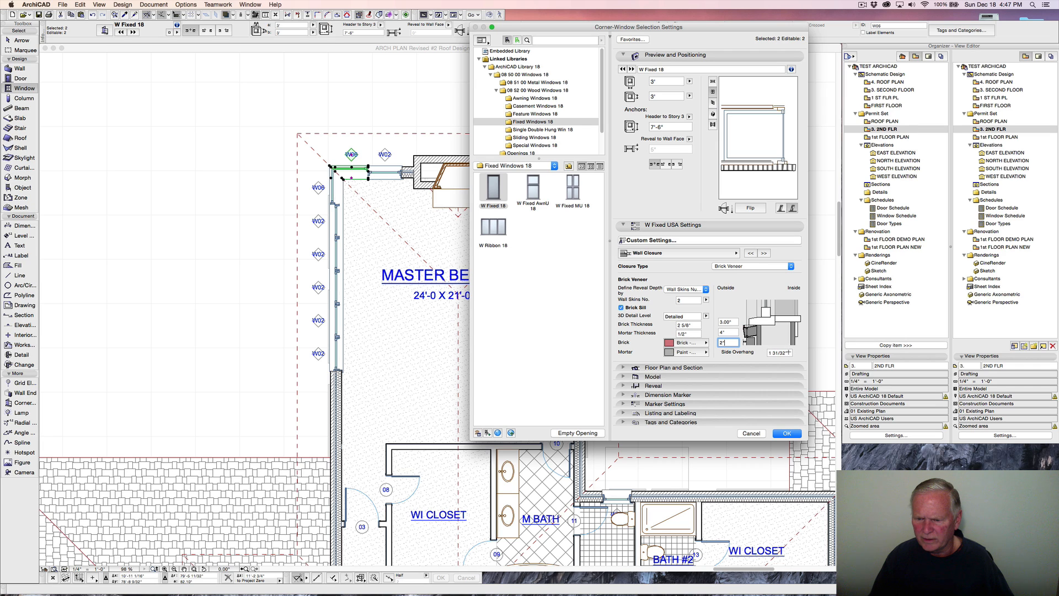
{"action": "left_click", "coordinate": [781, 352]}
{"action": "type", "text": "2"}
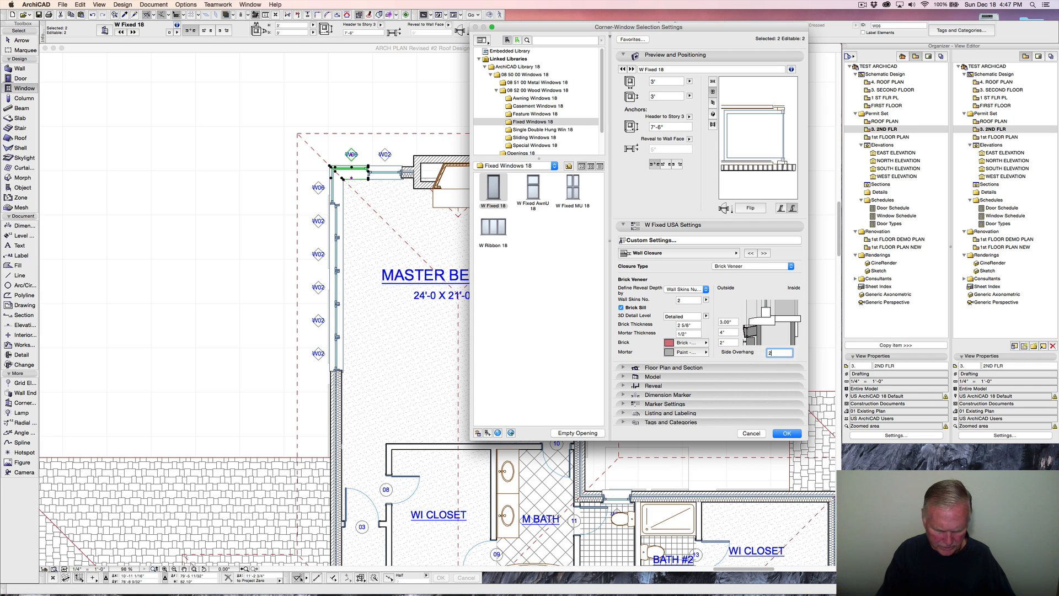
{"action": "key", "text": "Tab"}
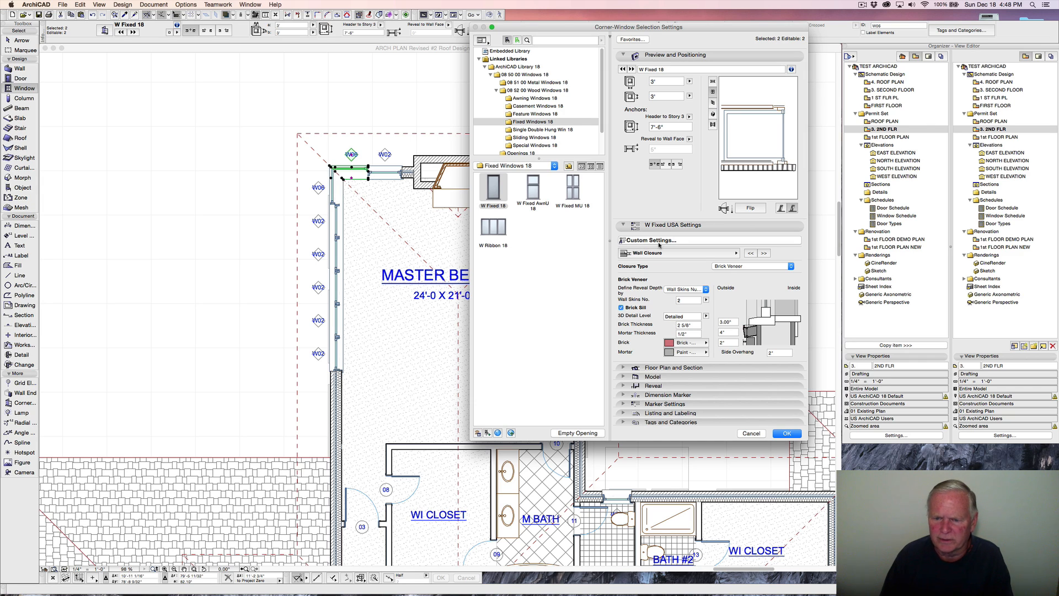
In the Masonry Arch settings, choose a Masonry Straight Arch of type Brick Arch with a mortar thickness of 1/2".
{"action": "left_click", "coordinate": [765, 252]}
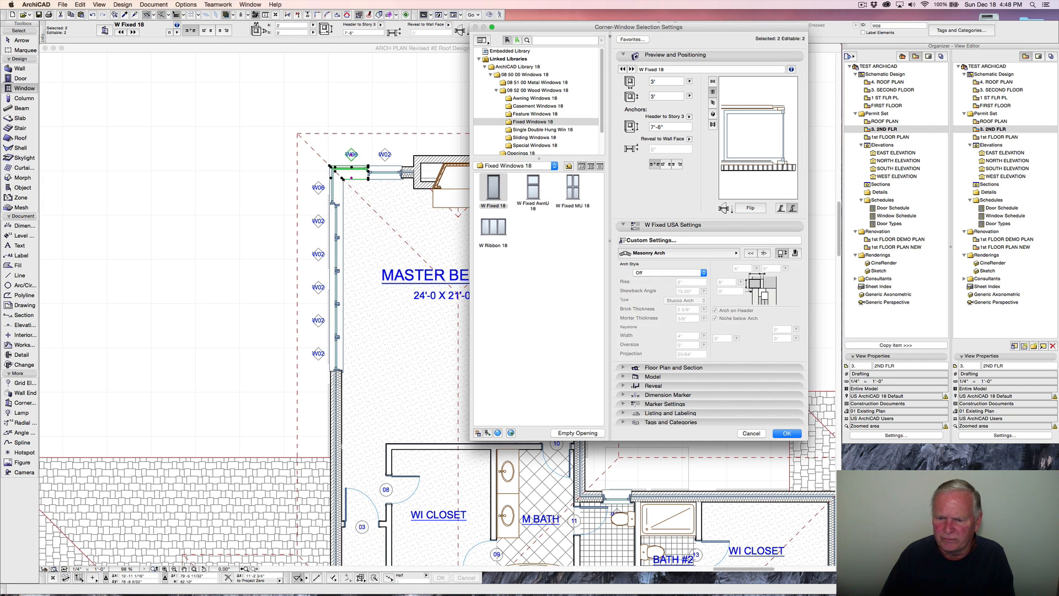
{"action": "left_click", "coordinate": [679, 273]}
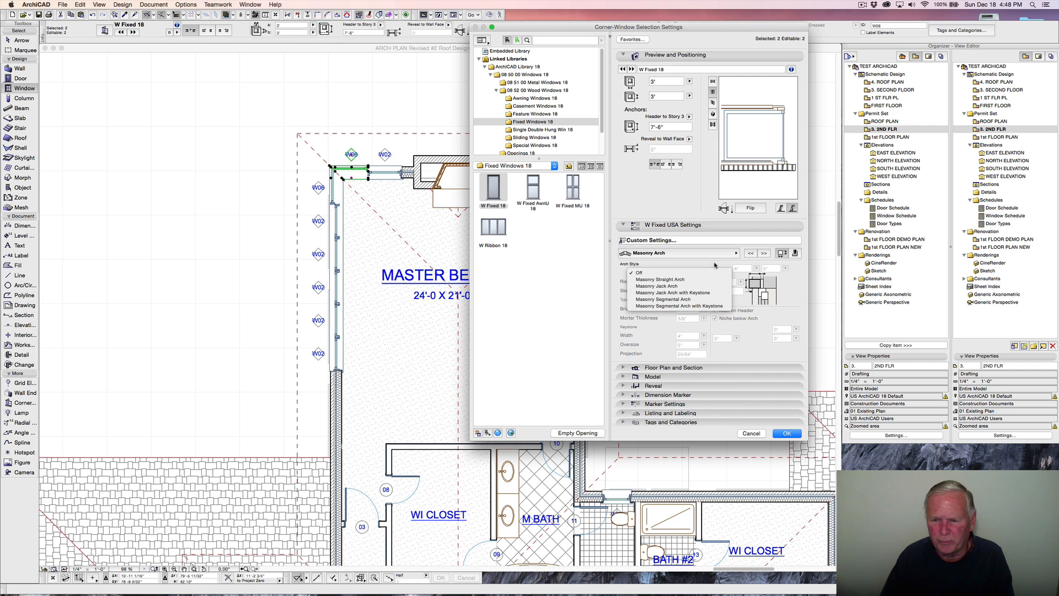
{"action": "left_click", "coordinate": [676, 280]}
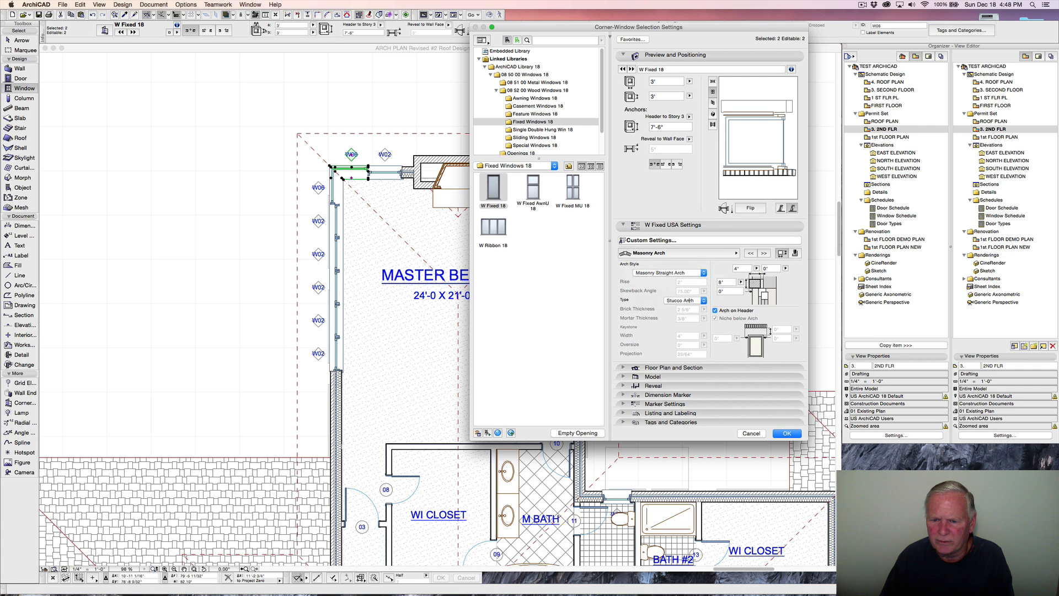
{"action": "left_click", "coordinate": [685, 300]}
{"action": "left_click", "coordinate": [684, 308]}
{"action": "left_click_drag", "start_coordinate": [694, 318], "coordinate": [651, 317]}
{"action": "type", "text": ".5\""}
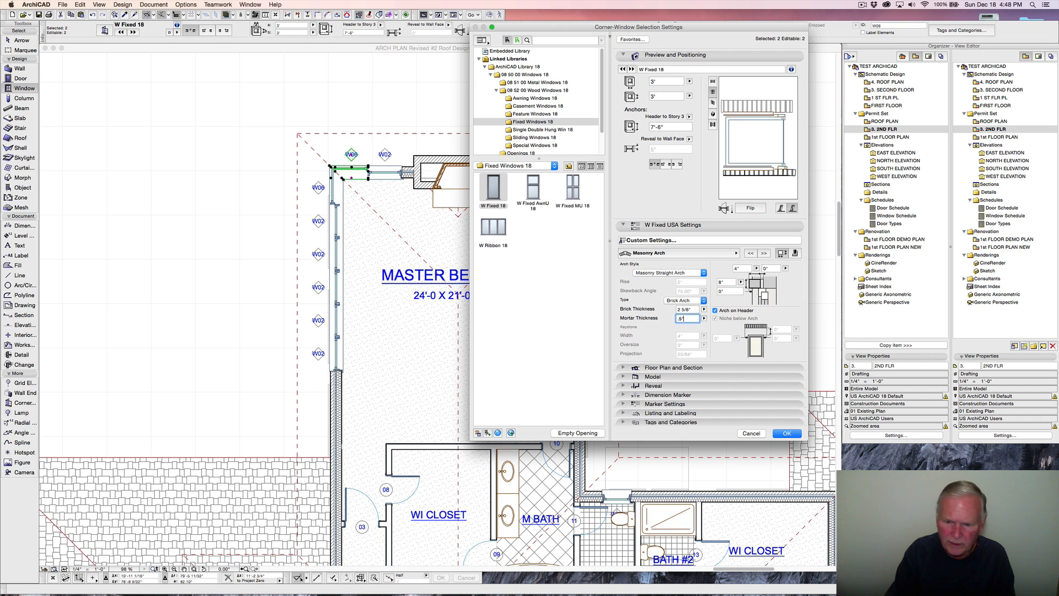
Set the straight arch dimension below the 8" value to 1" and turn off Arch on Header.
{"action": "left_click", "coordinate": [737, 289]}
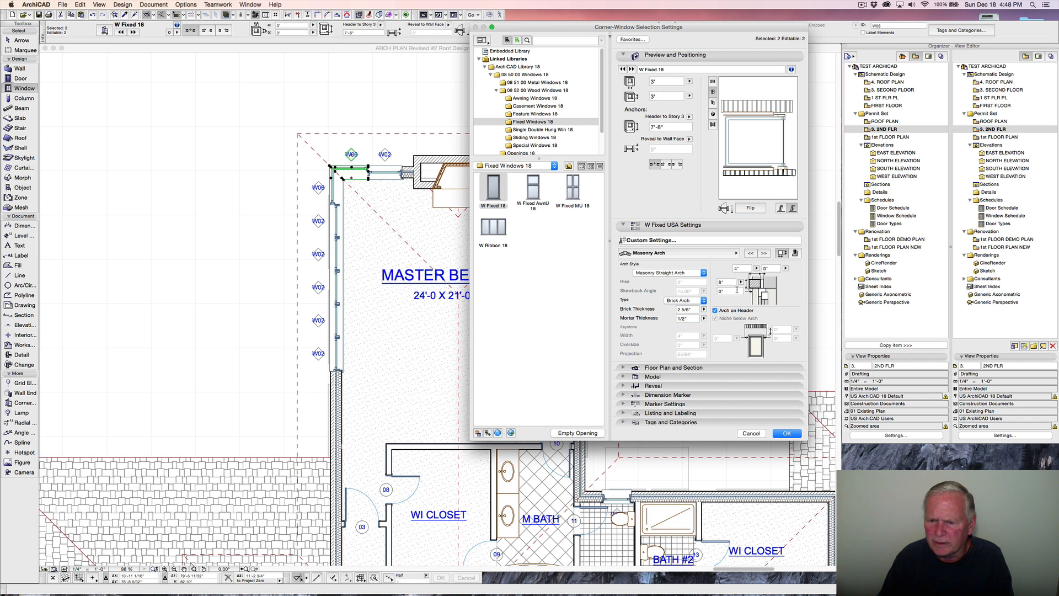
{"action": "double_click", "coordinate": [725, 291]}
{"action": "type", "text": "1"}
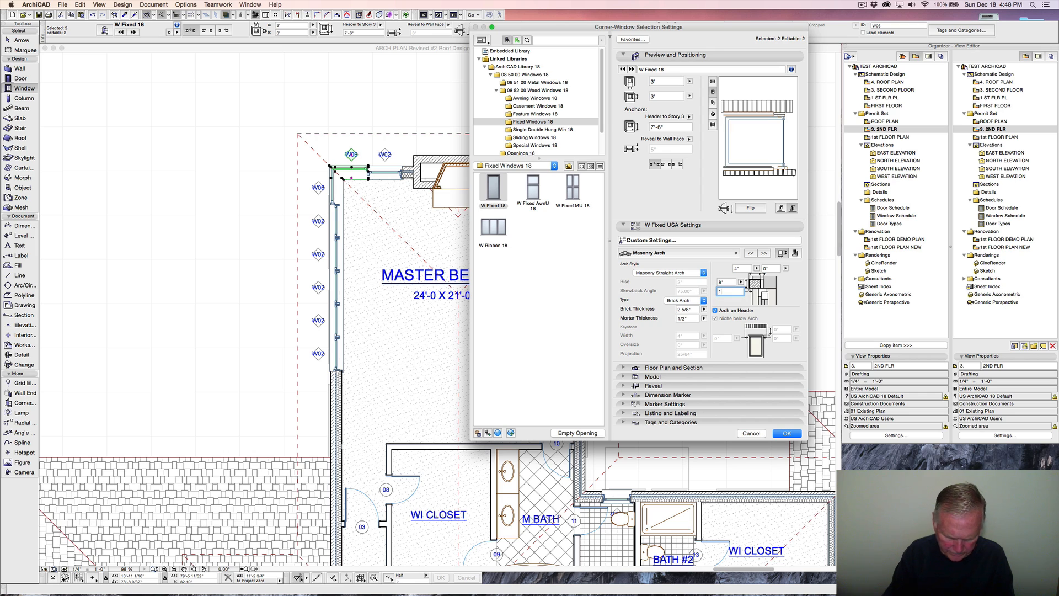
{"action": "left_click", "coordinate": [788, 333]}
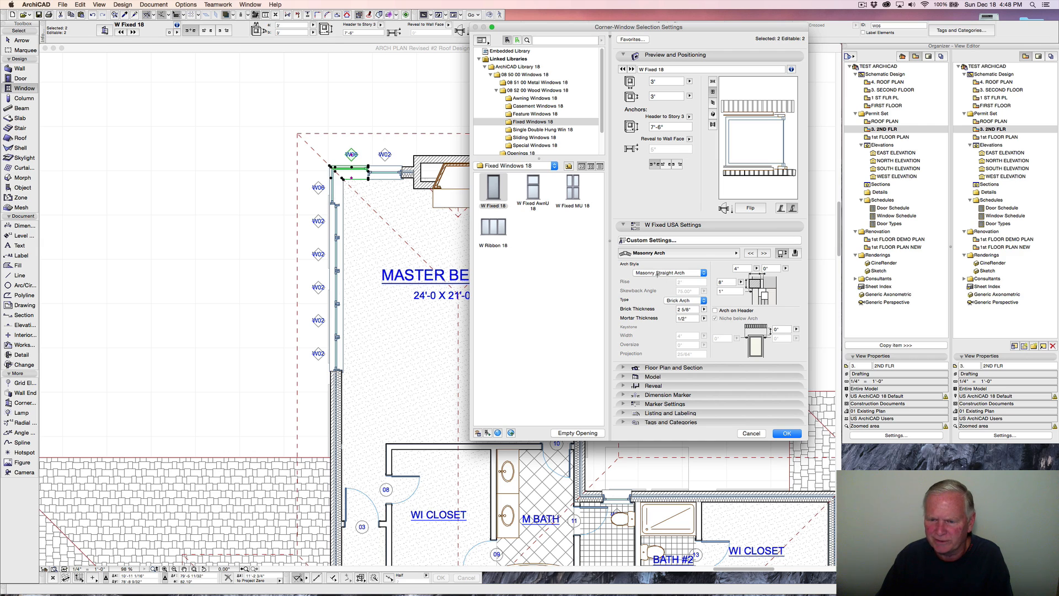
Try the corner windows without the sill in the Sill and Stool settings, restore it and return to the Masonry Arch settings.
{"action": "left_click", "coordinate": [737, 255]}
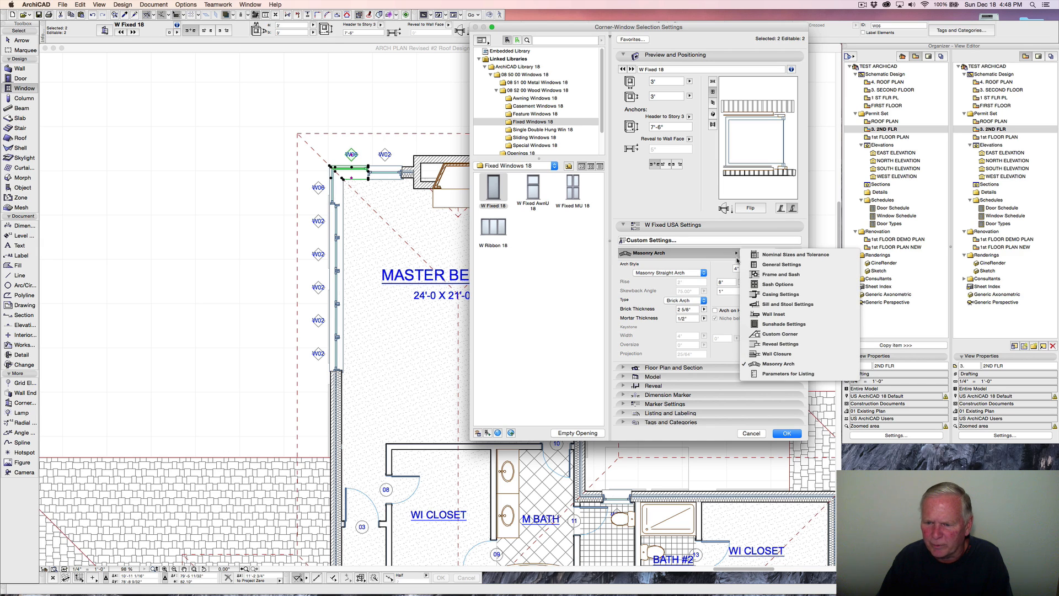
{"action": "left_click", "coordinate": [783, 305]}
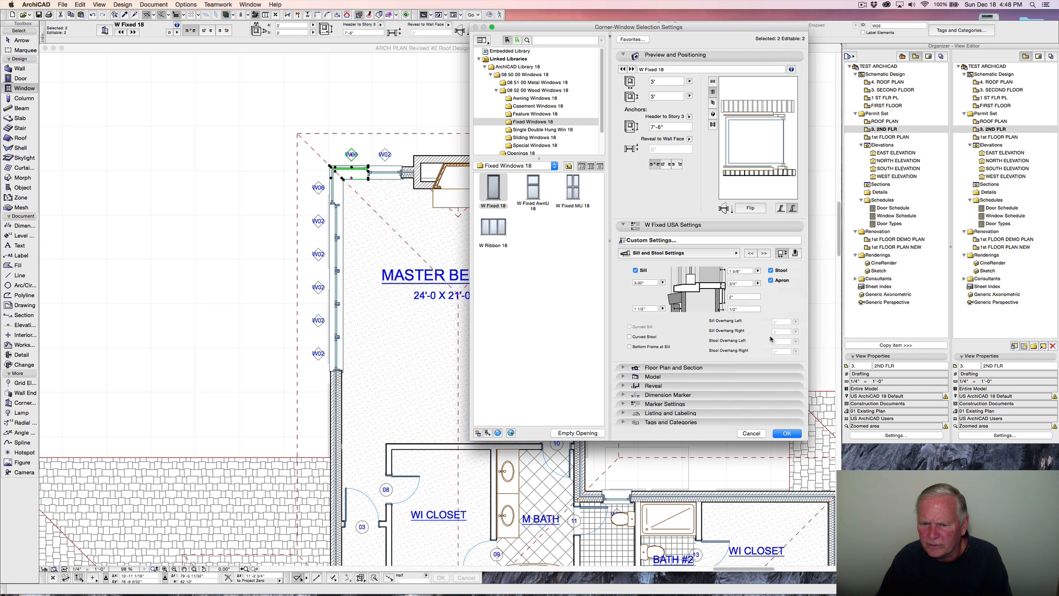
{"action": "left_click", "coordinate": [636, 271]}
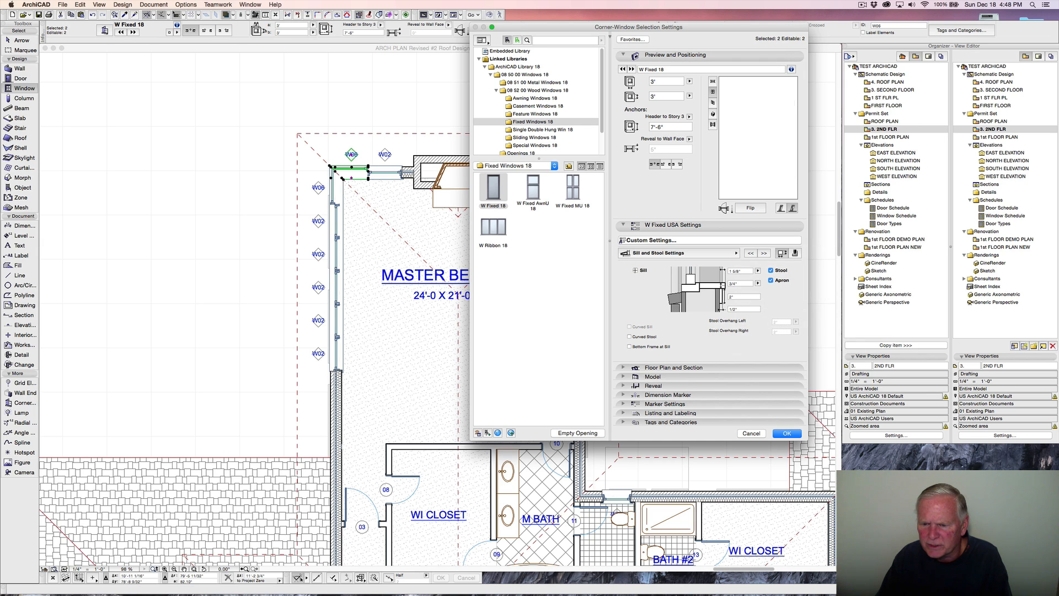
{"action": "left_click", "coordinate": [636, 270]}
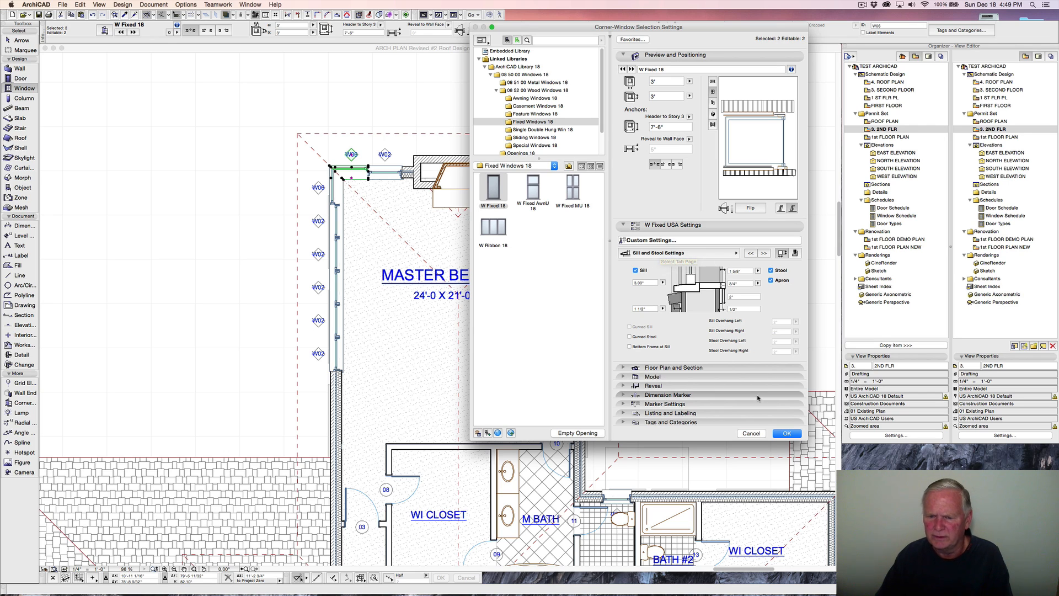
{"action": "left_click", "coordinate": [737, 253]}
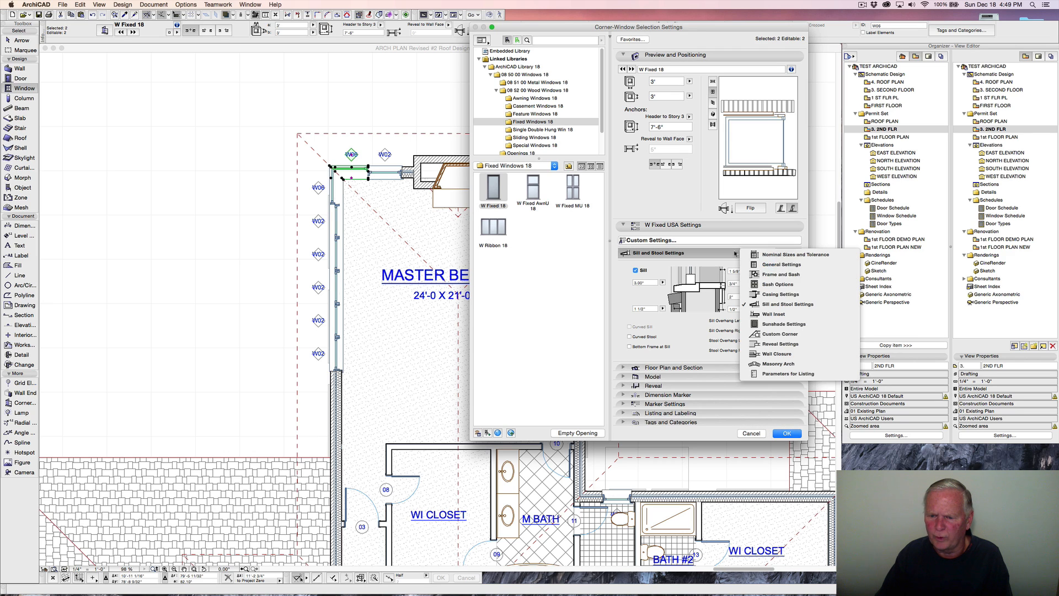
{"action": "left_click", "coordinate": [778, 364]}
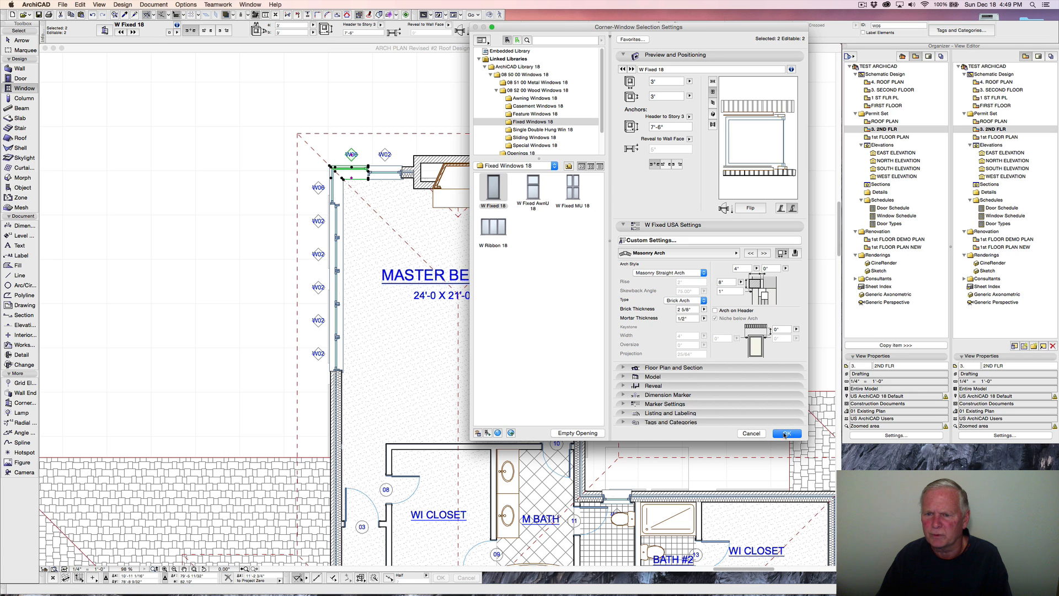
Apply the settings to the master bedroom's W06 corner windows and inspect the corner beside the fireplace in plan.
{"action": "left_click", "coordinate": [786, 433]}
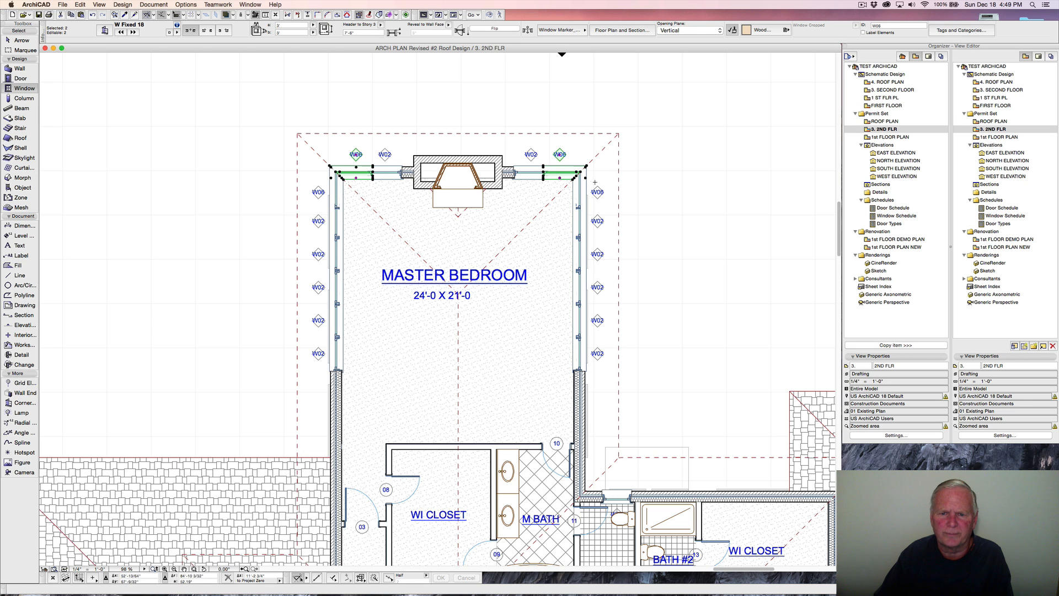
{"action": "key", "text": "Escape"}
{"action": "scroll", "coordinate": [544, 174], "scroll_direction": "up", "scroll_amount": 5}
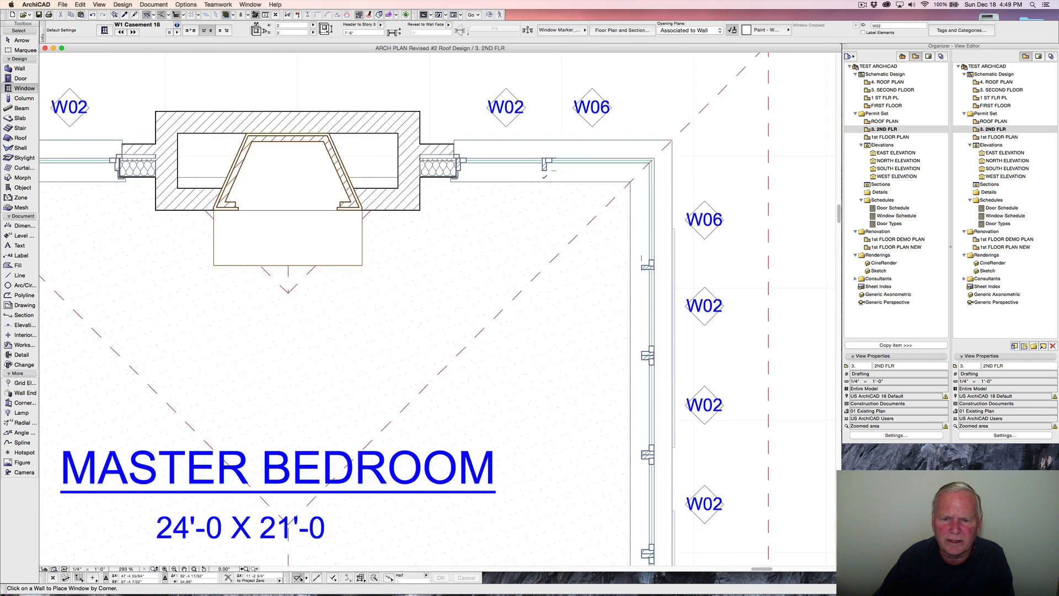
{"action": "scroll", "coordinate": [544, 176], "scroll_direction": "down", "scroll_amount": 2}
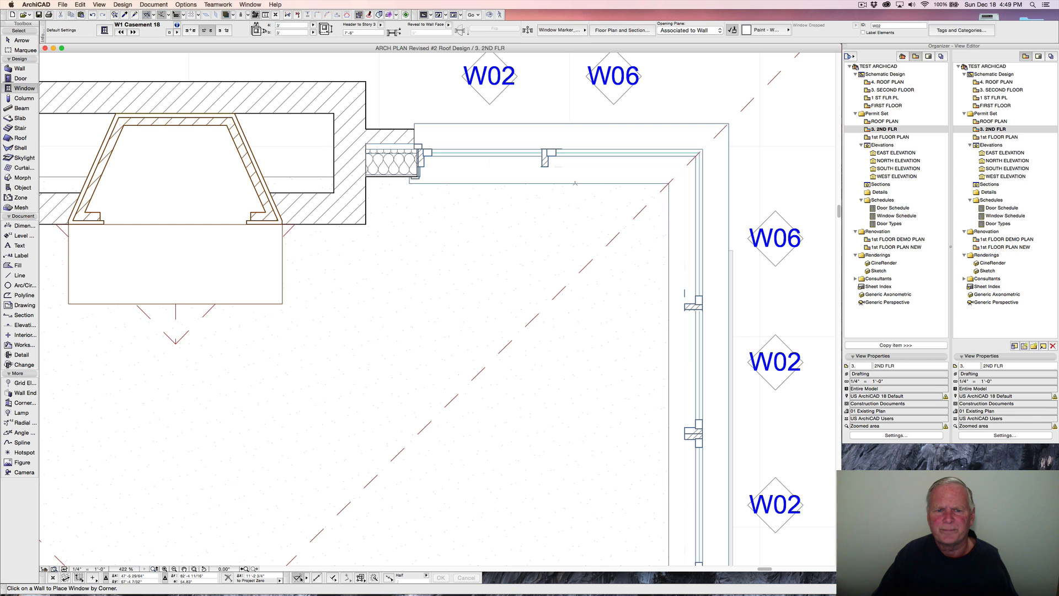
{"action": "scroll", "coordinate": [544, 176], "scroll_direction": "down", "scroll_amount": 2}
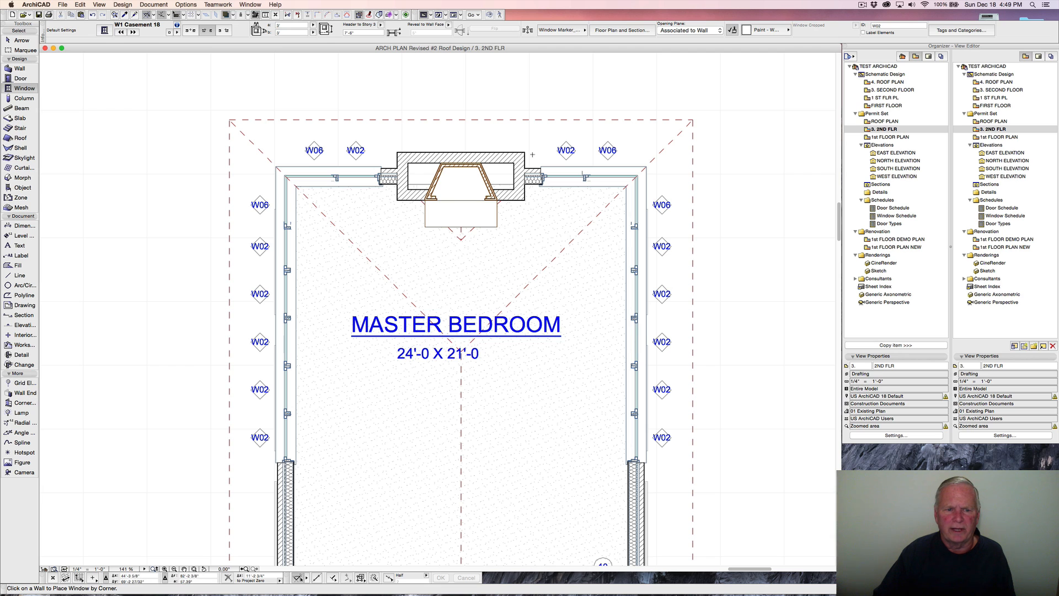
Move the W02 window on the right side of the fireplace toward the fireplace, aligning its outer end with the adjoining W06 jamb.
{"action": "left_click", "coordinate": [585, 174], "text": "shift"}
{"action": "scroll", "coordinate": [584, 175], "scroll_direction": "up", "scroll_amount": 1}
{"action": "scroll", "coordinate": [585, 177], "scroll_direction": "up", "scroll_amount": 7}
{"action": "scroll", "coordinate": [589, 176], "scroll_direction": "up", "scroll_amount": 3}
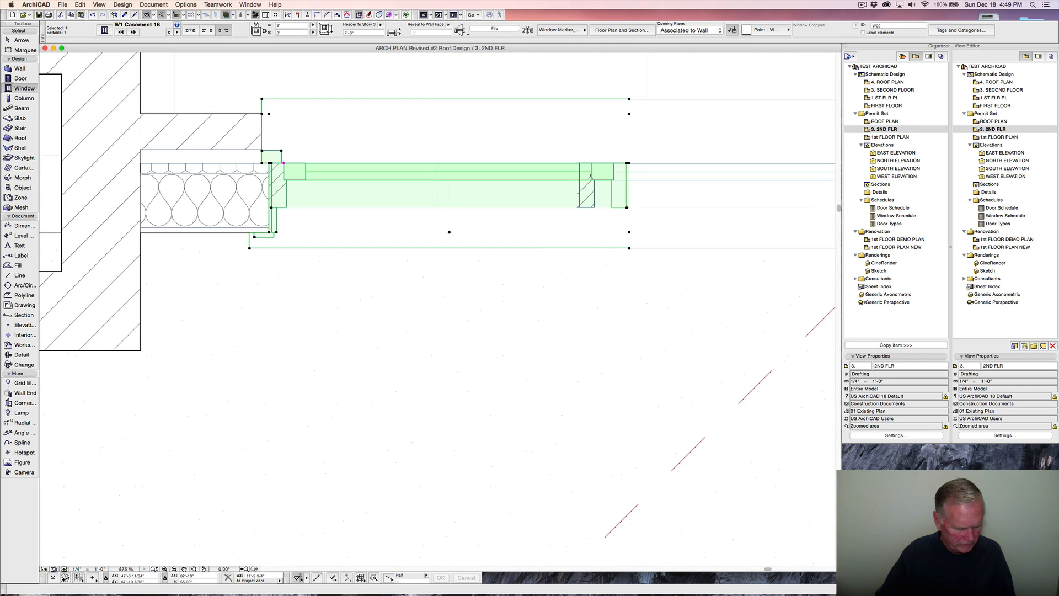
{"action": "scroll", "coordinate": [594, 177], "scroll_direction": "up", "scroll_amount": 2}
{"action": "key", "text": "super+d"}
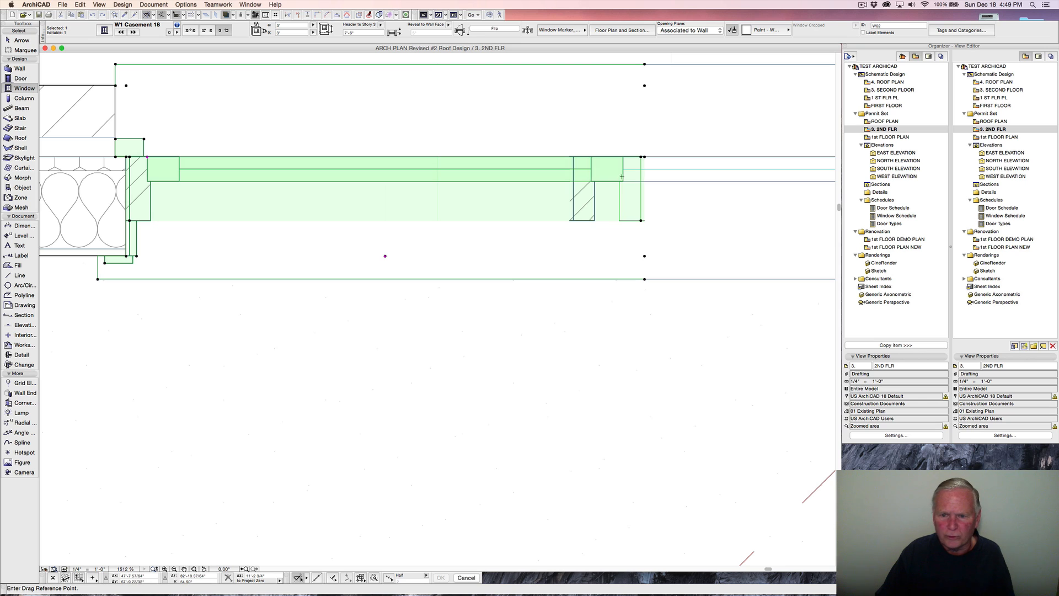
{"action": "left_click", "coordinate": [642, 156]}
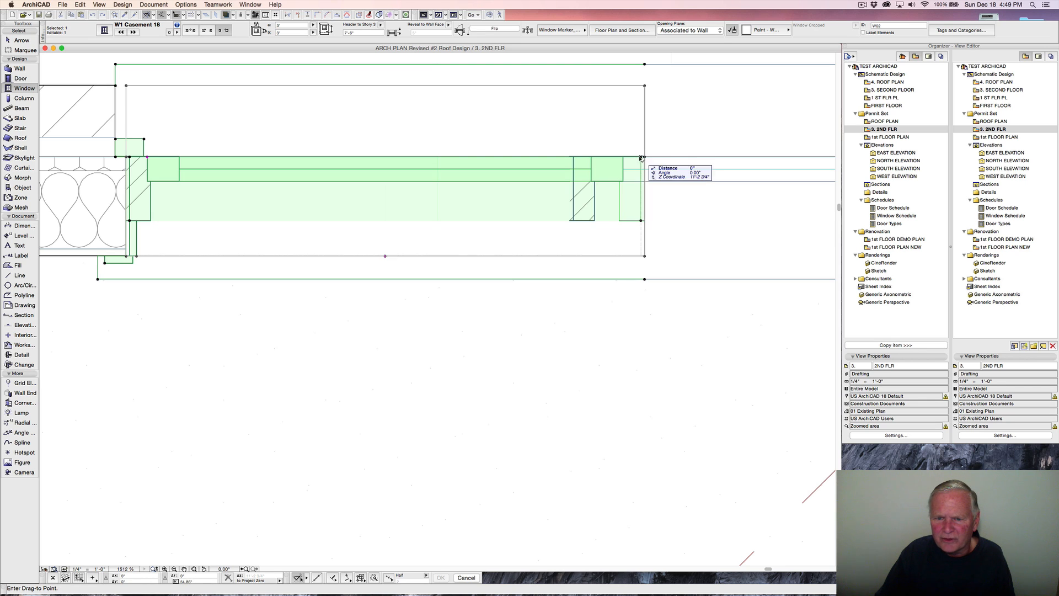
{"action": "left_click", "coordinate": [576, 159]}
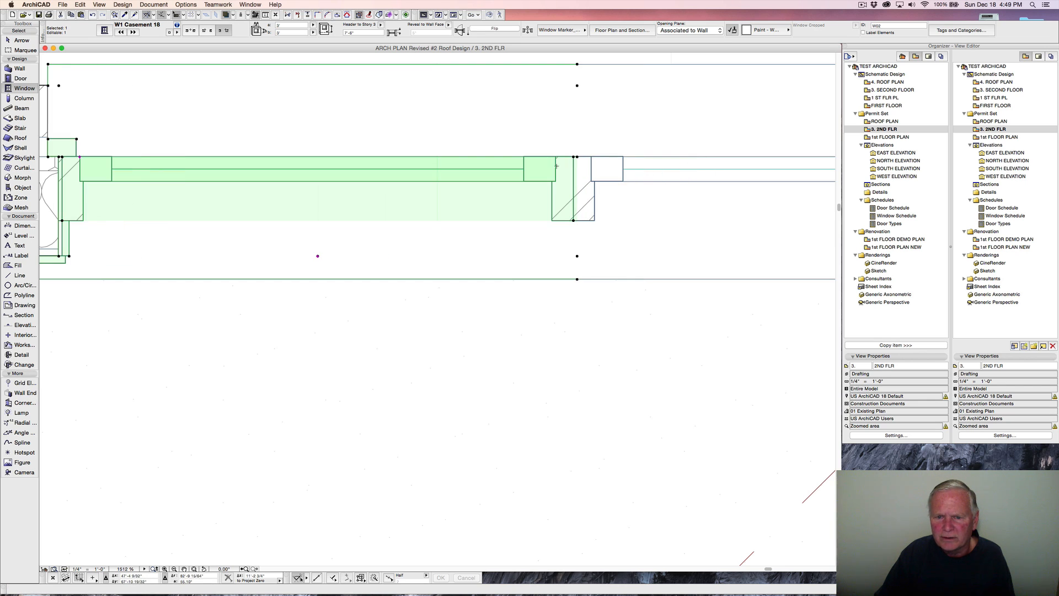
Move the W02 window on the left side of the fireplace toward the fireplace so it clears the adjoining W06 corner window.
{"action": "scroll", "coordinate": [531, 167], "scroll_direction": "down", "scroll_amount": 7}
{"action": "scroll", "coordinate": [530, 166], "scroll_direction": "left", "scroll_amount": 10}
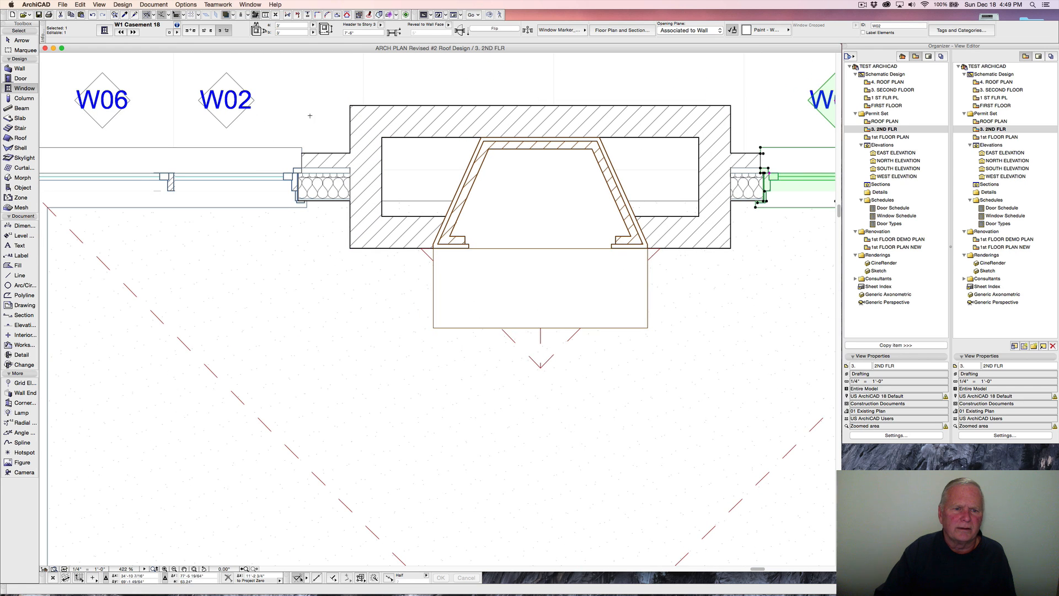
{"action": "key", "text": "Escape"}
{"action": "left_click", "coordinate": [303, 156], "text": "shift"}
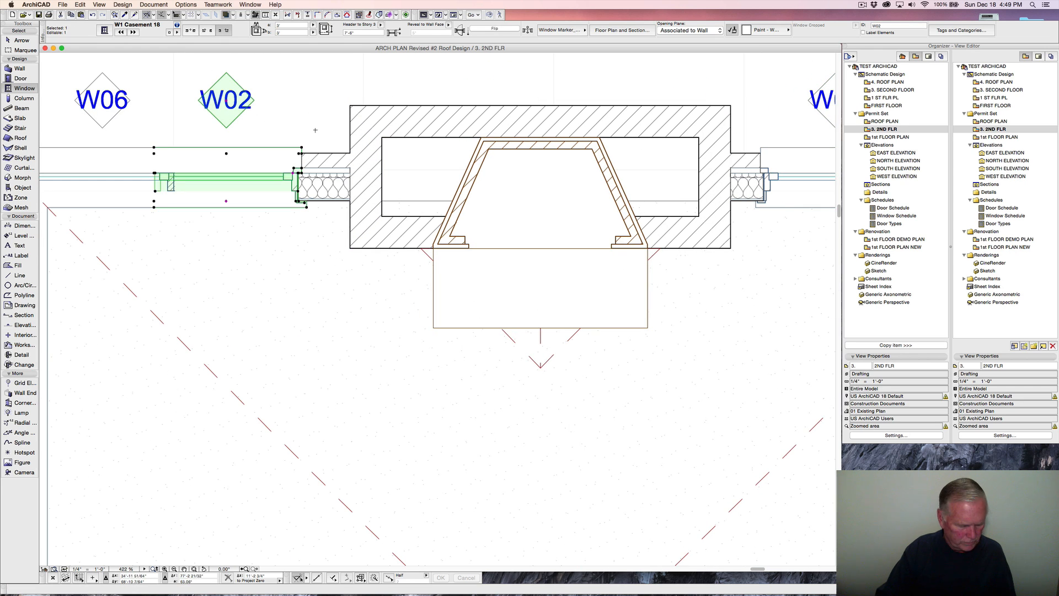
{"action": "key", "text": "super+d"}
{"action": "scroll", "coordinate": [136, 177], "scroll_direction": "up", "scroll_amount": 5}
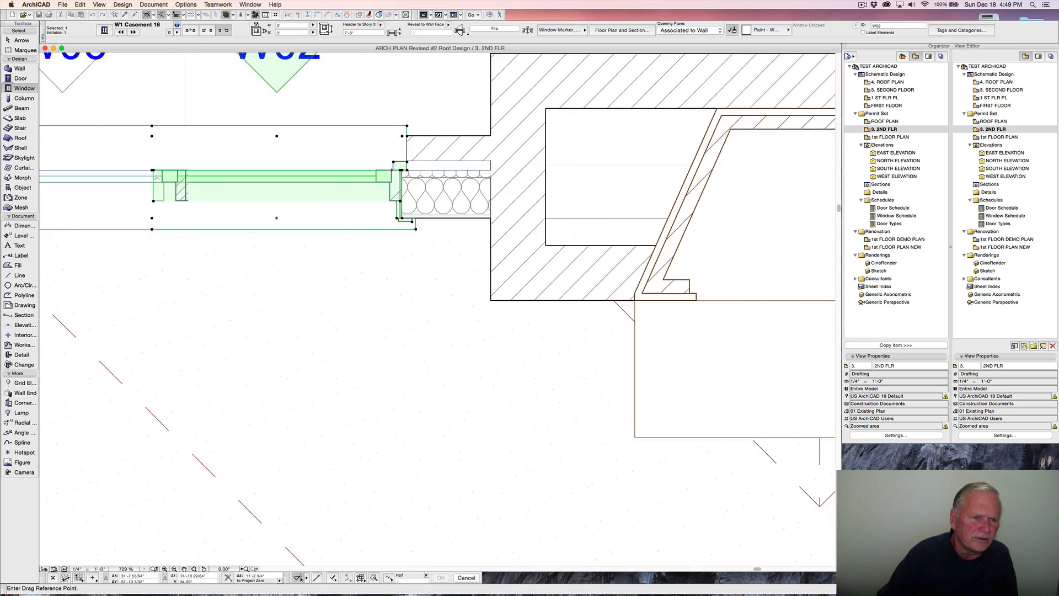
{"action": "left_click", "coordinate": [149, 162]}
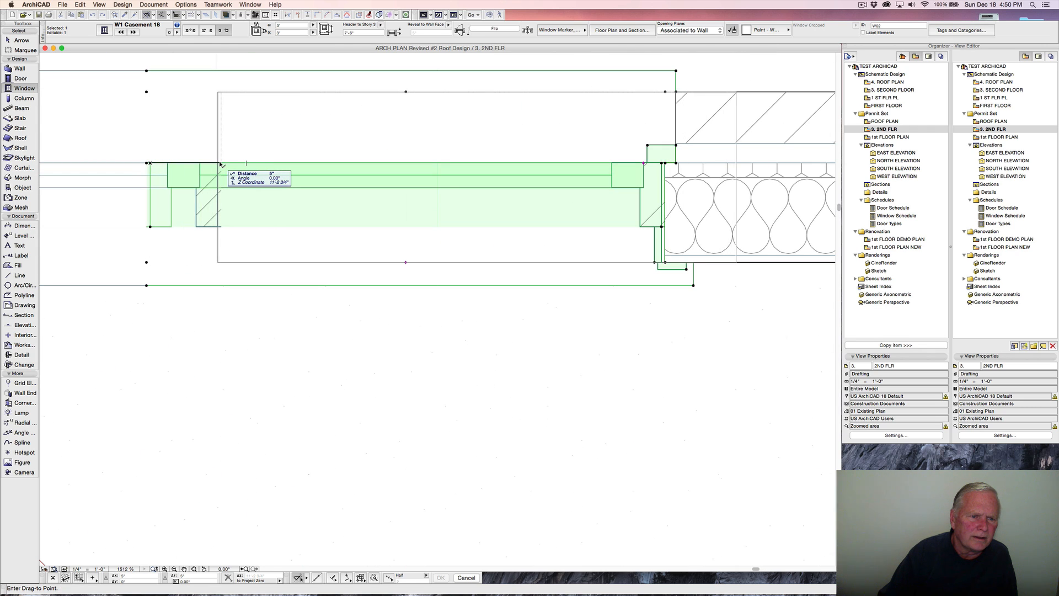
{"action": "left_click", "coordinate": [220, 163]}
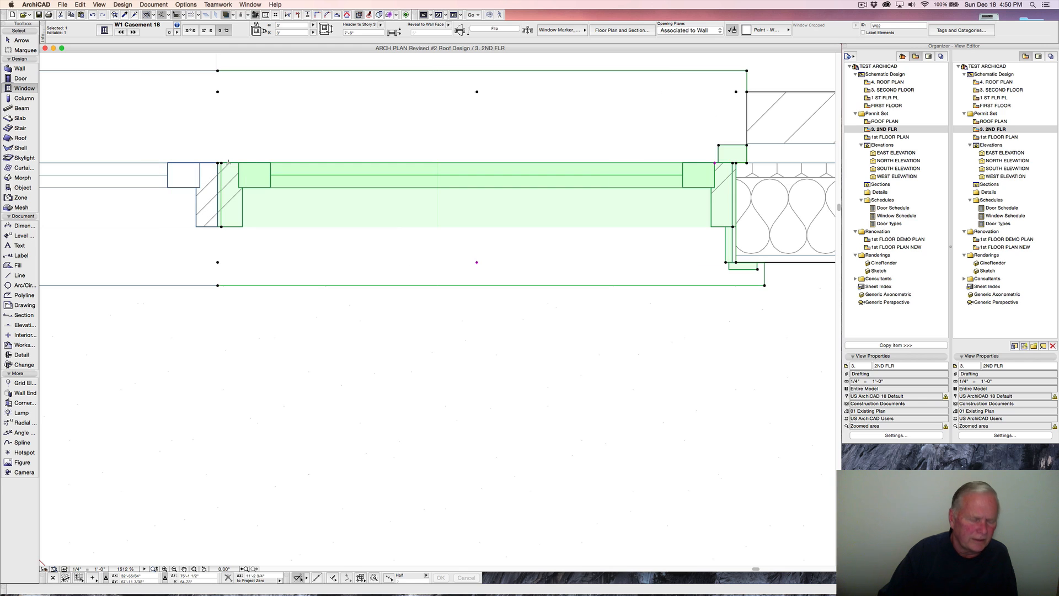
Nudge the W02 window left of the fireplace back slightly toward W06 so their jambs meet.
{"action": "key", "text": "super+d"}
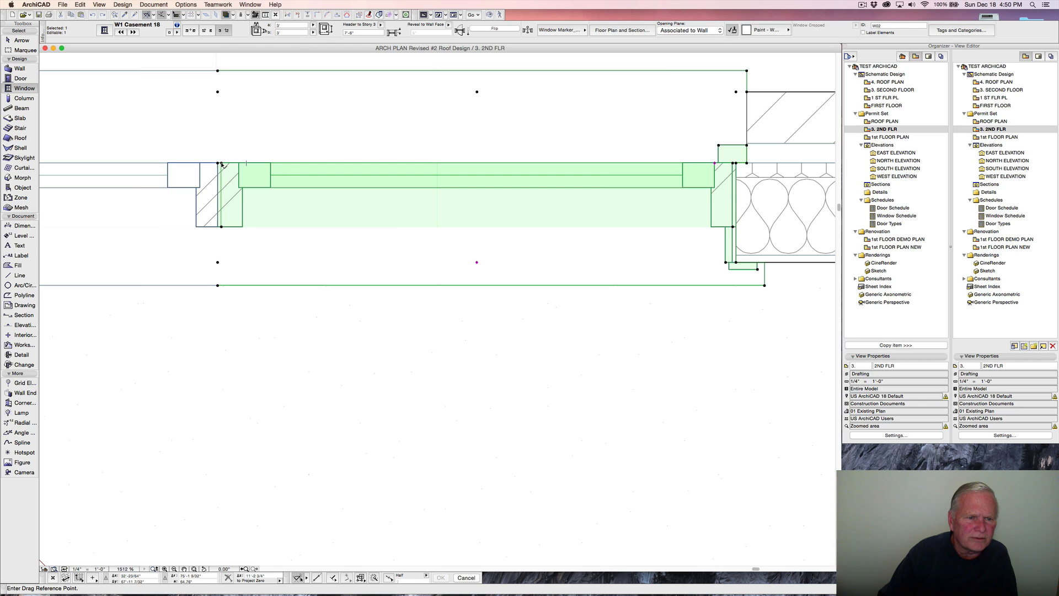
{"action": "left_click", "coordinate": [218, 164]}
{"action": "left_click", "coordinate": [215, 164]}
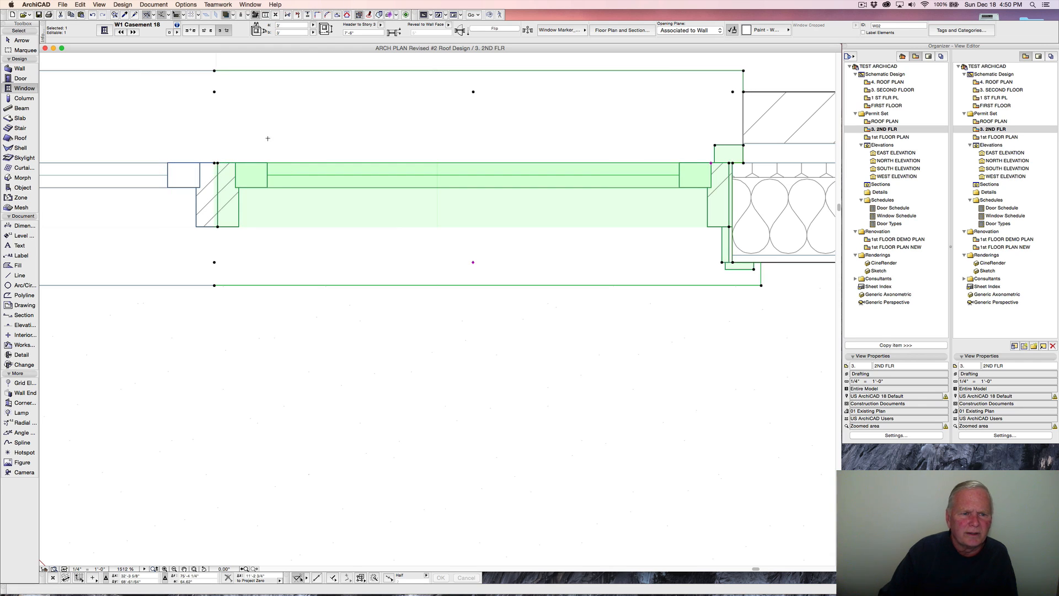
{"action": "scroll", "coordinate": [270, 140], "scroll_direction": "down", "scroll_amount": 10}
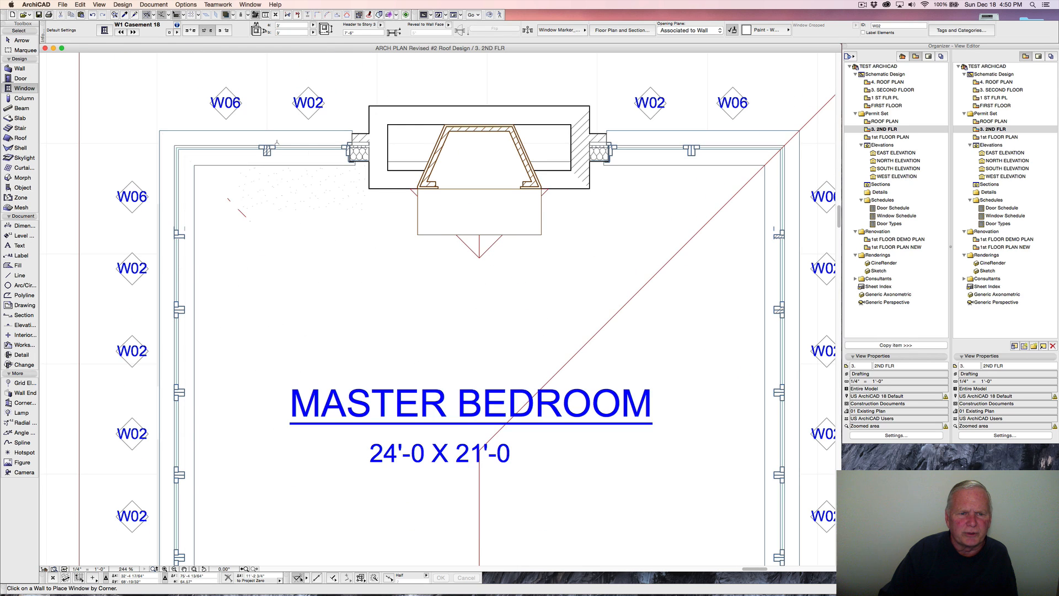
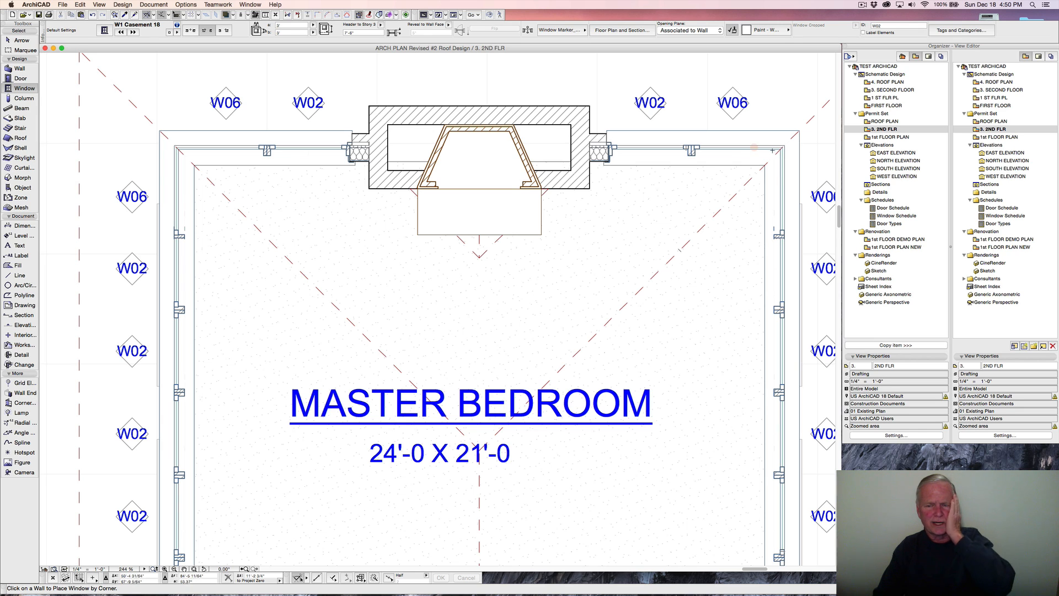
Move the five W02 windows on the master bedroom's right-hand wall together 5" along the wall, away from the W06 corner window.
{"action": "scroll", "coordinate": [740, 180], "scroll_direction": "down", "scroll_amount": 2}
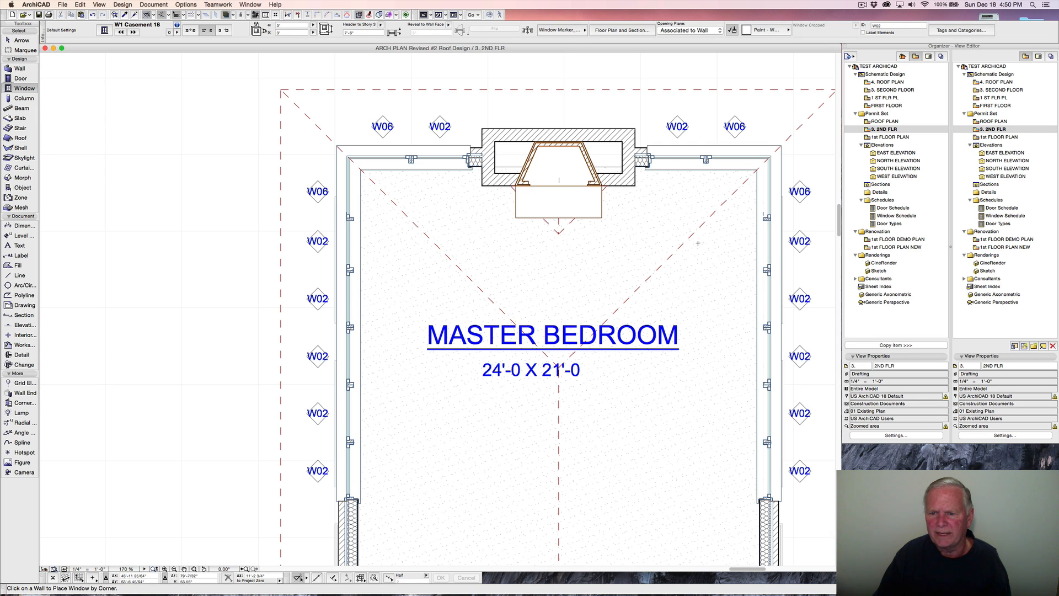
{"action": "scroll", "coordinate": [618, 219], "scroll_direction": "right", "scroll_amount": 3}
{"action": "scroll", "coordinate": [617, 219], "scroll_direction": "right", "scroll_amount": 5}
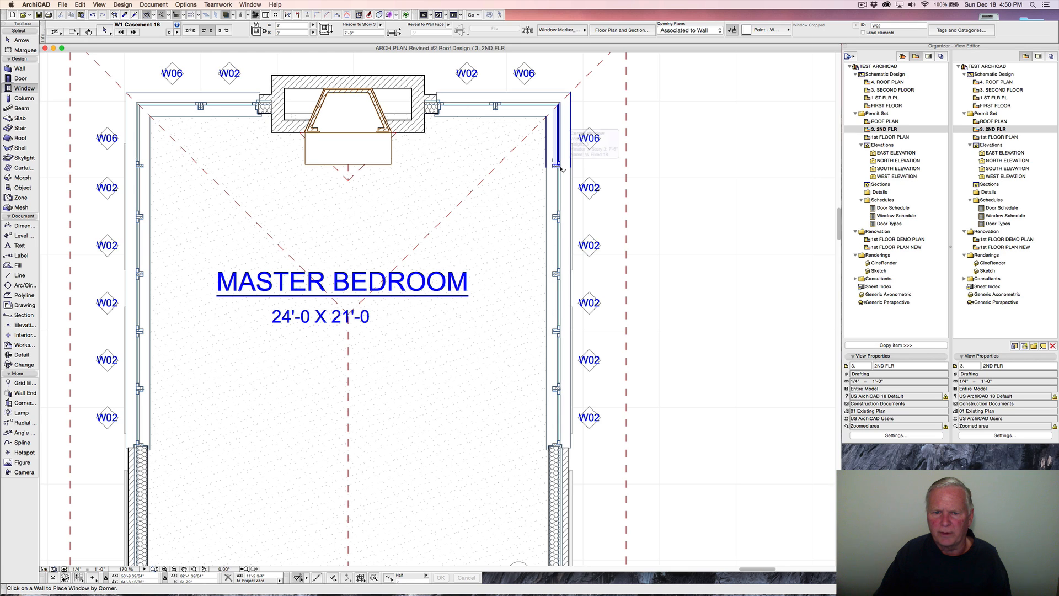
{"action": "left_click", "coordinate": [560, 219], "text": "shift"}
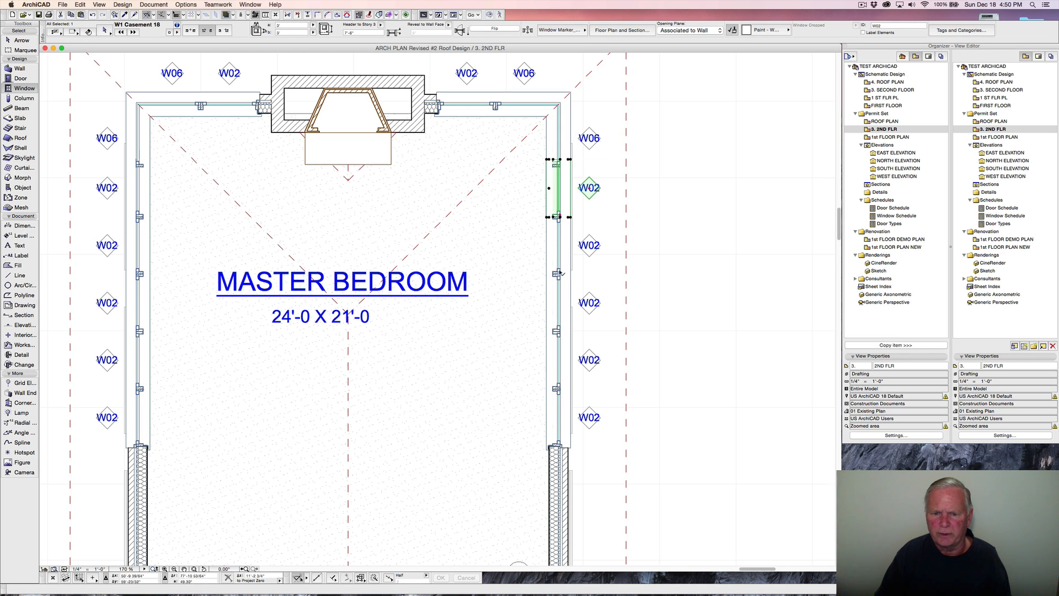
{"action": "left_click", "coordinate": [561, 272], "text": "shift"}
{"action": "left_click", "coordinate": [561, 322], "text": "shift"}
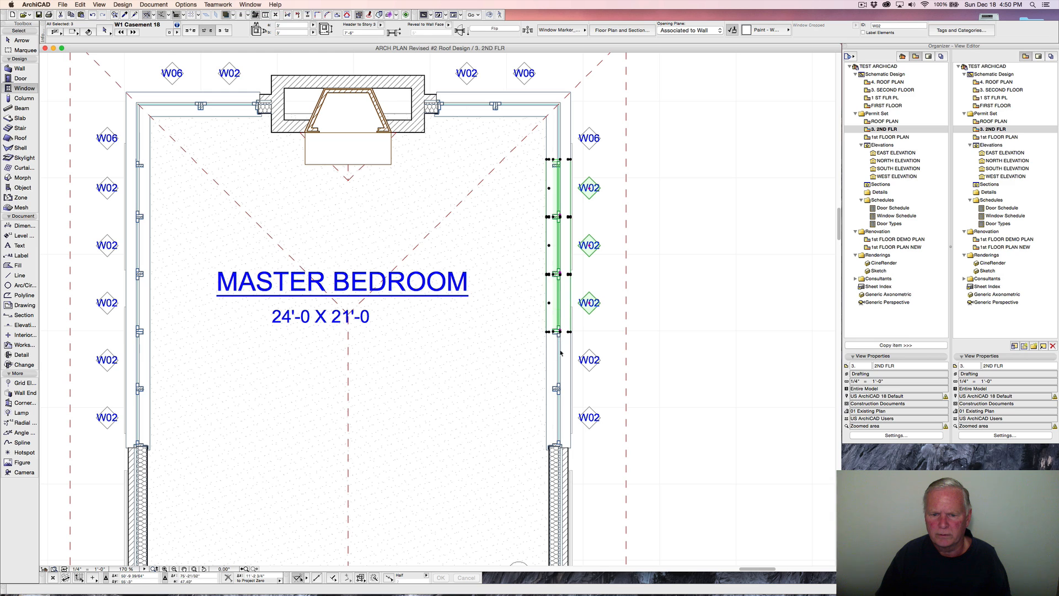
{"action": "left_click", "coordinate": [561, 392], "text": "shift"}
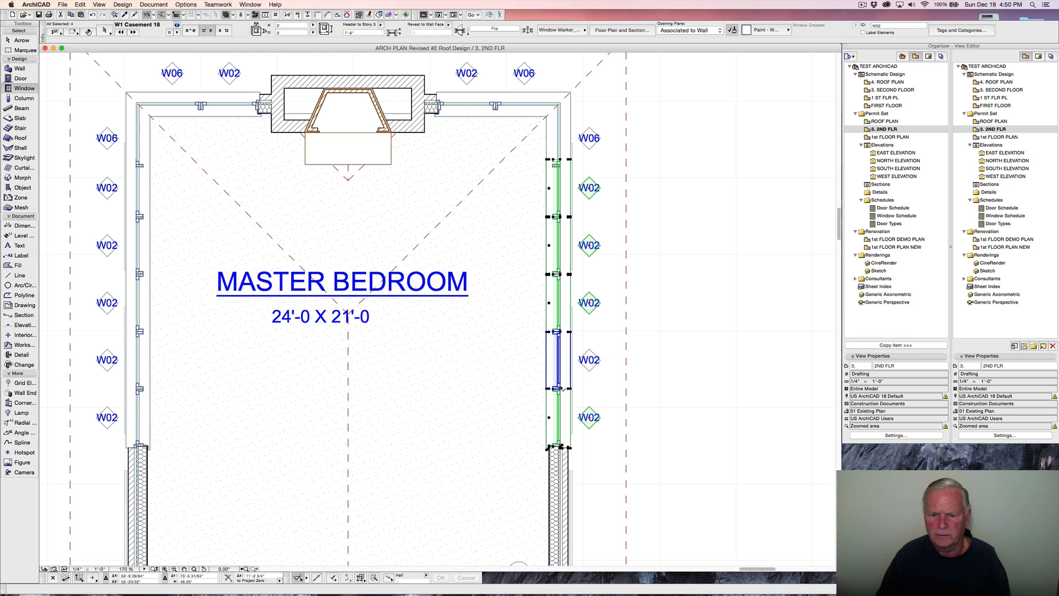
{"action": "left_click", "coordinate": [560, 365], "text": "shift"}
{"action": "scroll", "coordinate": [555, 248], "scroll_direction": "up", "scroll_amount": 10}
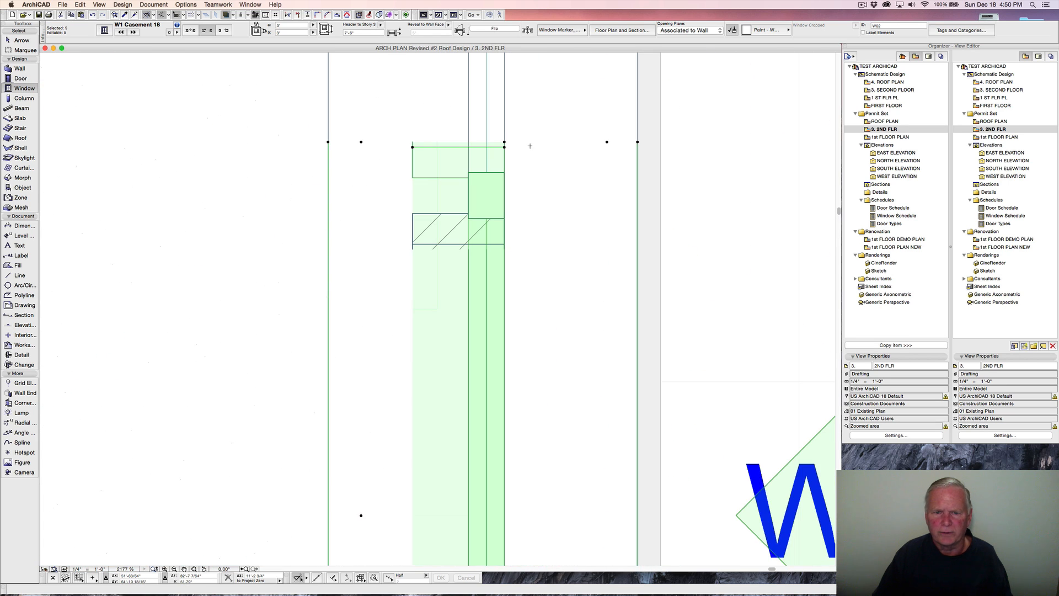
{"action": "key", "text": "super+d"}
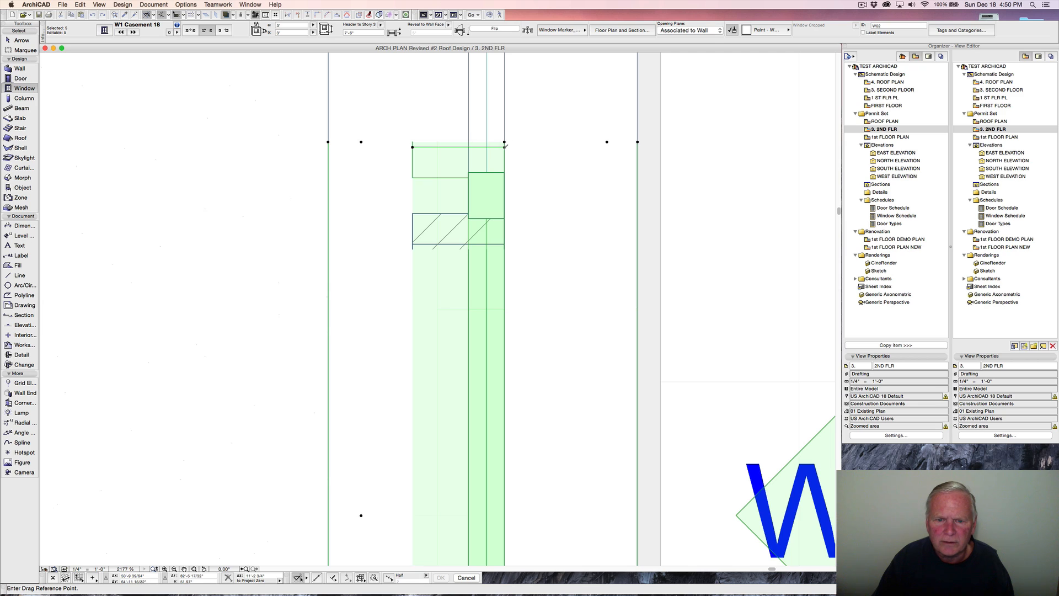
{"action": "left_click", "coordinate": [505, 146]}
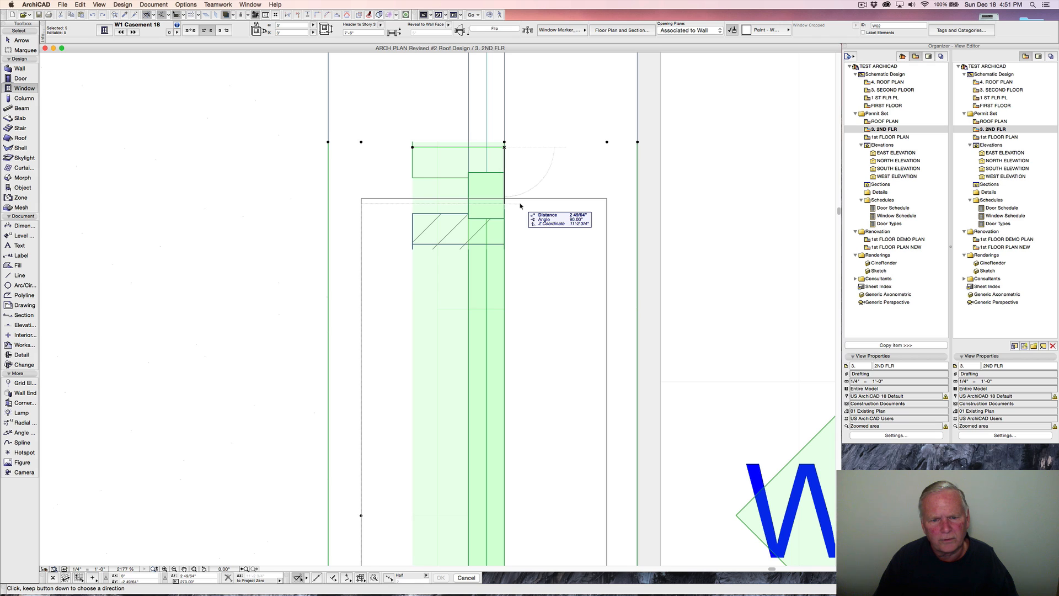
{"action": "scroll", "coordinate": [521, 210], "scroll_direction": "down", "scroll_amount": 10}
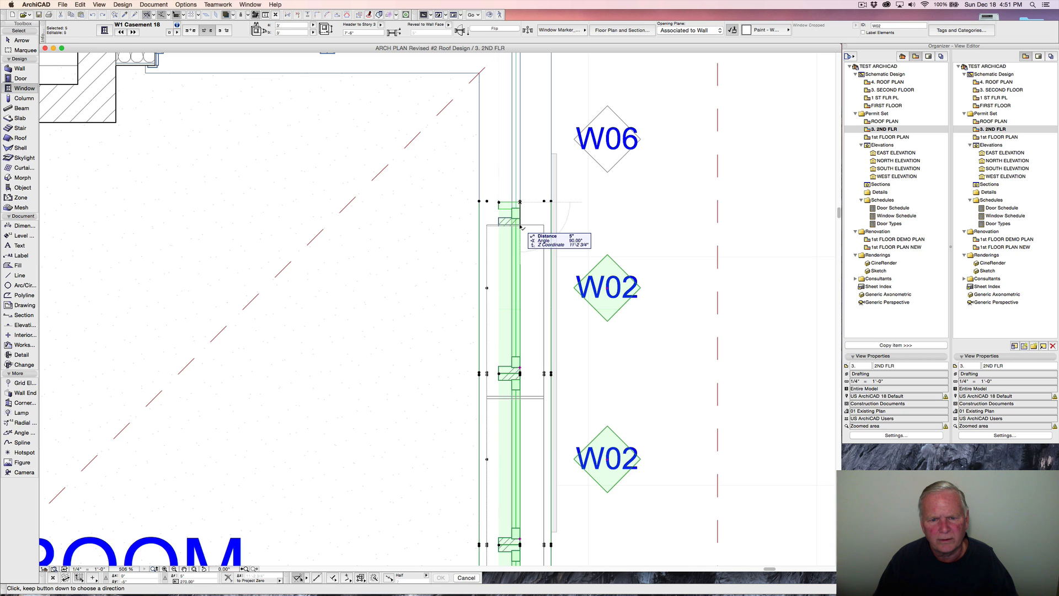
{"action": "left_click", "coordinate": [521, 227]}
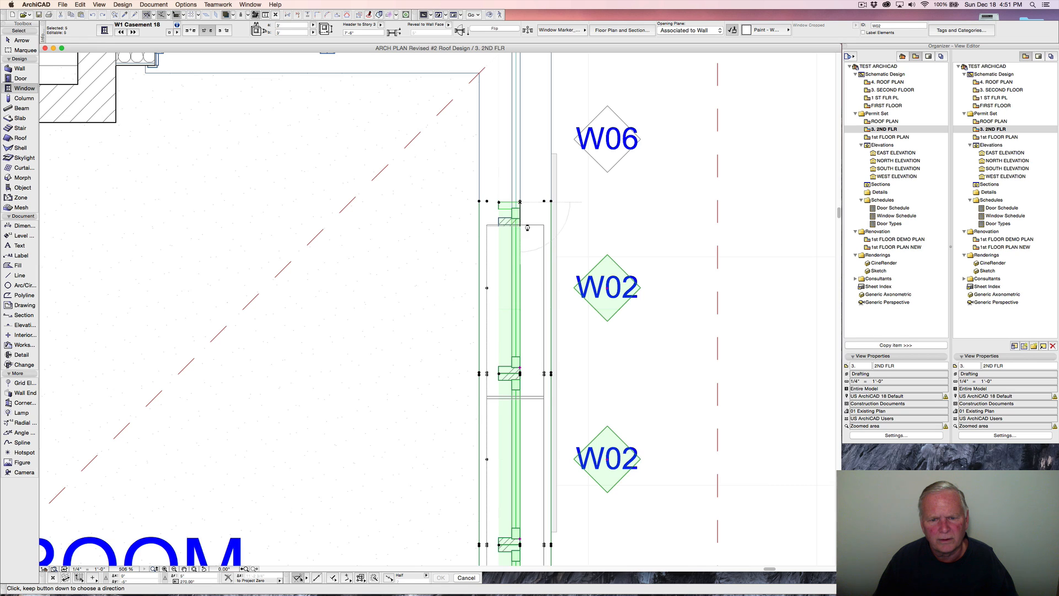
Shift the five right-hand wall W02 windows 1/4" back toward W06 to close the gap, and deselect them.
{"action": "scroll", "coordinate": [525, 220], "scroll_direction": "up", "scroll_amount": 8}
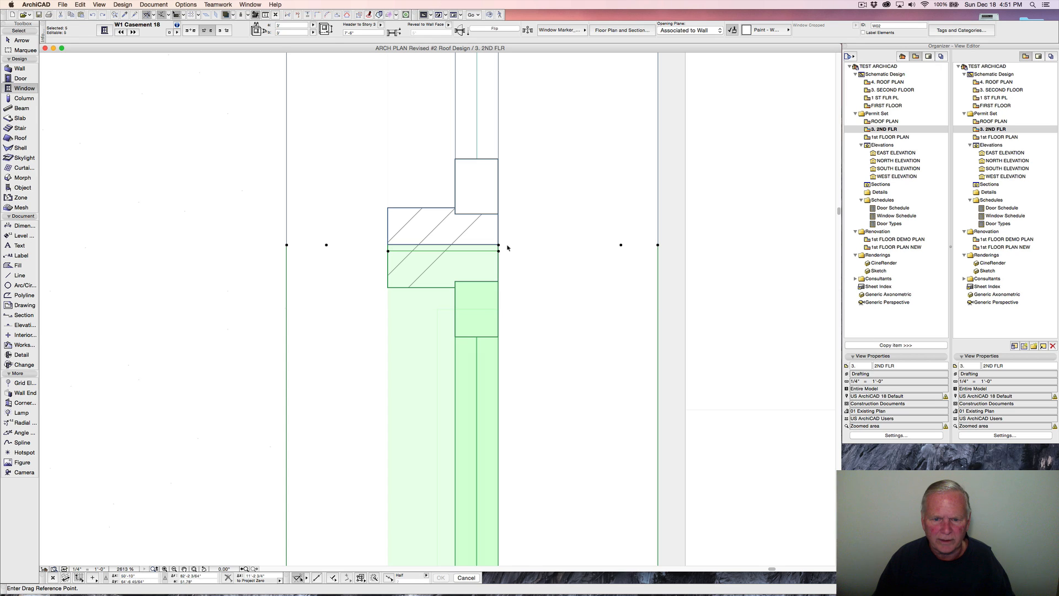
{"action": "left_click", "coordinate": [499, 246]}
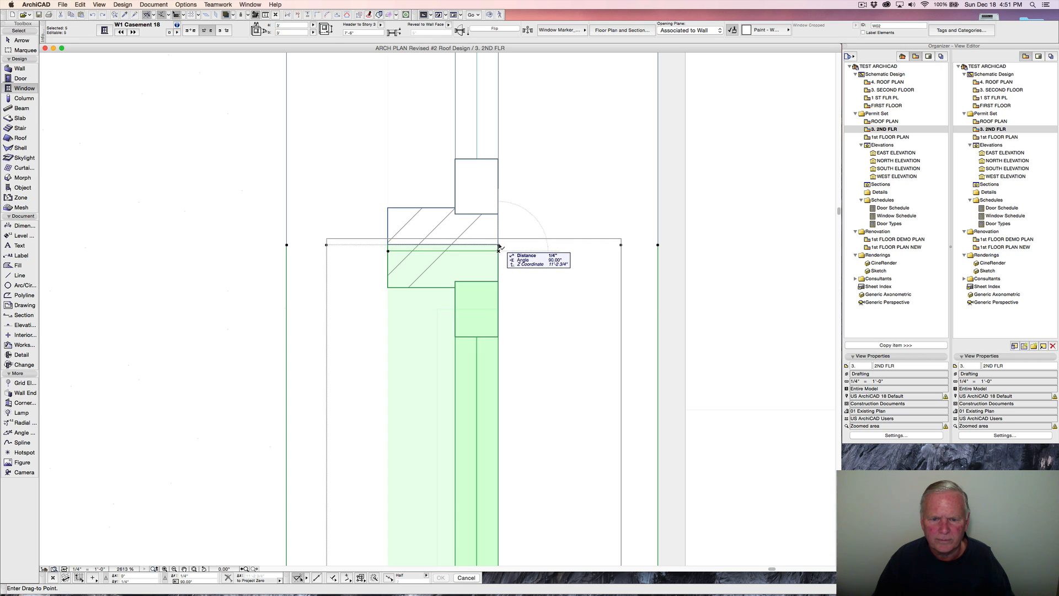
{"action": "left_click", "coordinate": [500, 248]}
{"action": "key", "text": "Escape"}
{"action": "scroll", "coordinate": [522, 201], "scroll_direction": "down", "scroll_amount": 14}
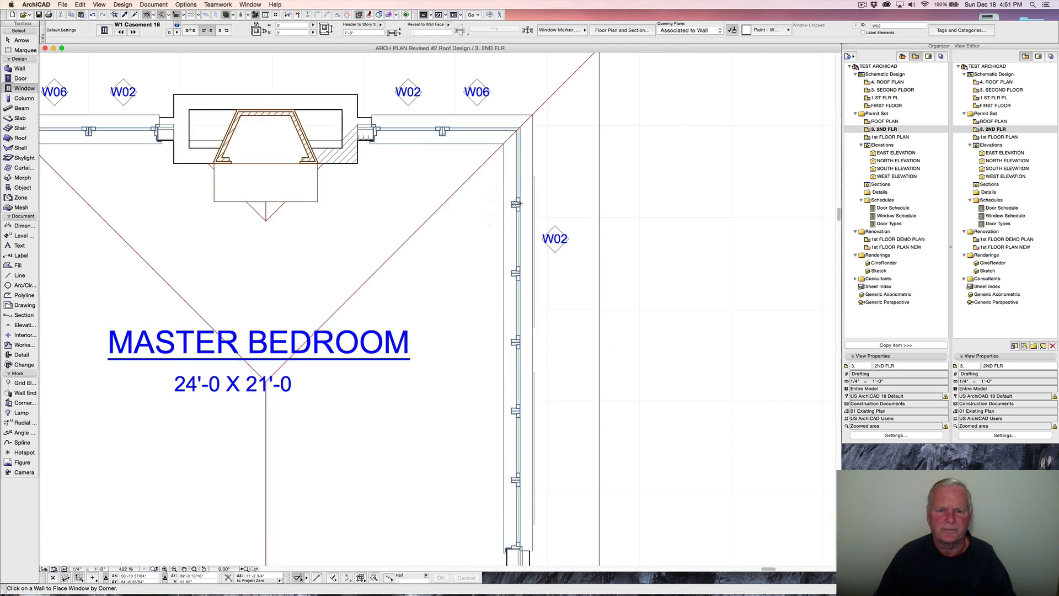
Move the five W02 windows on the master bedroom's left-hand wall together 4 3/4" along the wall, away from the W06 corner window, and deselect them.
{"action": "scroll", "coordinate": [198, 203], "scroll_direction": "up", "scroll_amount": 1}
{"action": "middle_click_drag", "start_coordinate": [198, 202], "coordinate": [315, 195]}
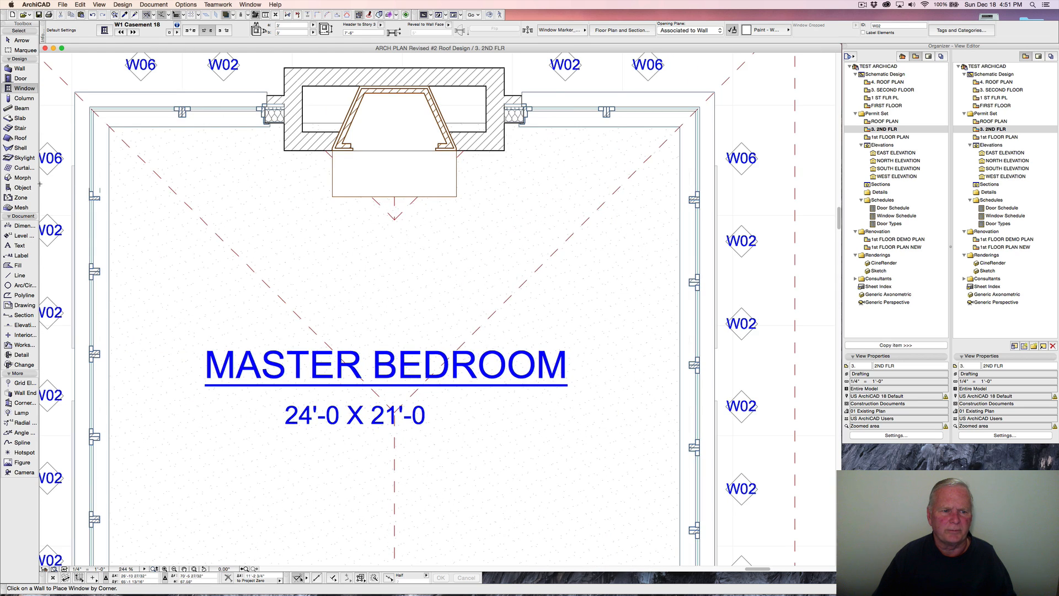
{"action": "scroll", "coordinate": [50, 184], "scroll_direction": "down", "scroll_amount": 6}
{"action": "middle_click_drag", "start_coordinate": [52, 184], "coordinate": [226, 170]}
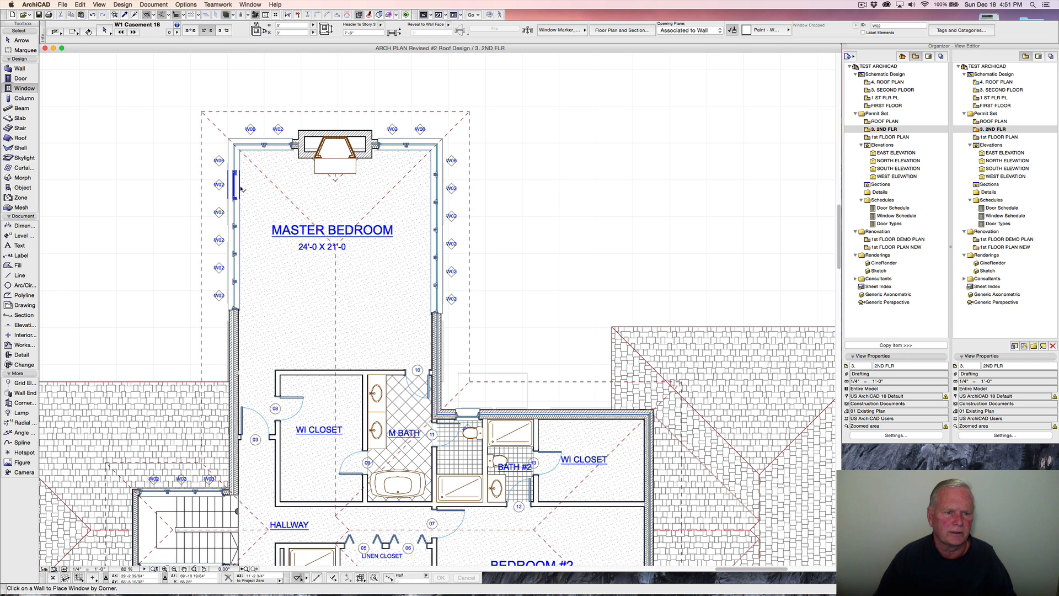
{"action": "left_click", "coordinate": [240, 189]}
{"action": "left_click", "coordinate": [241, 214]}
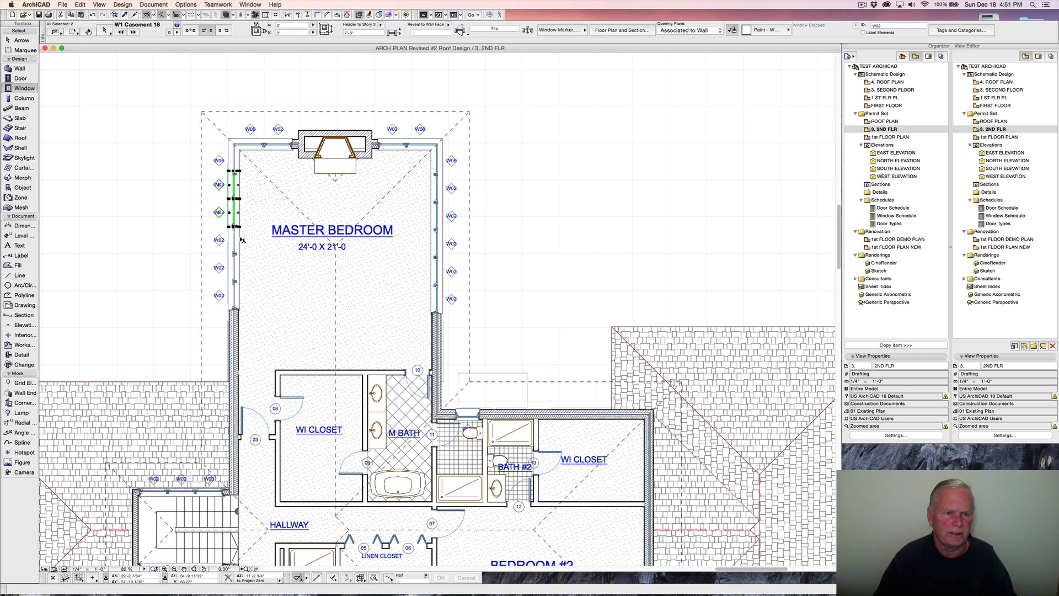
{"action": "left_click", "coordinate": [241, 242]}
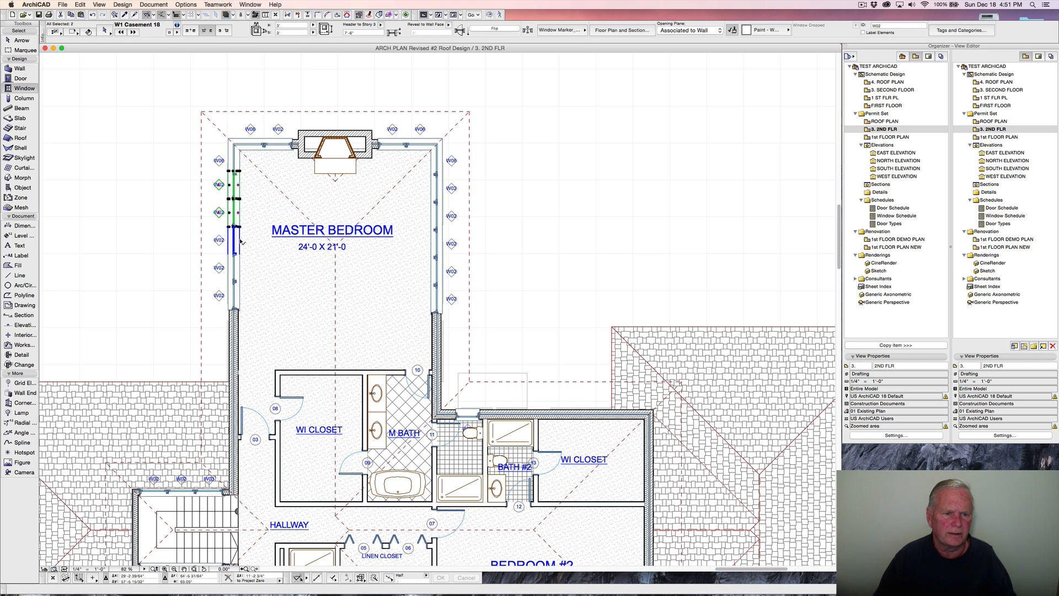
{"action": "left_click", "coordinate": [241, 269]}
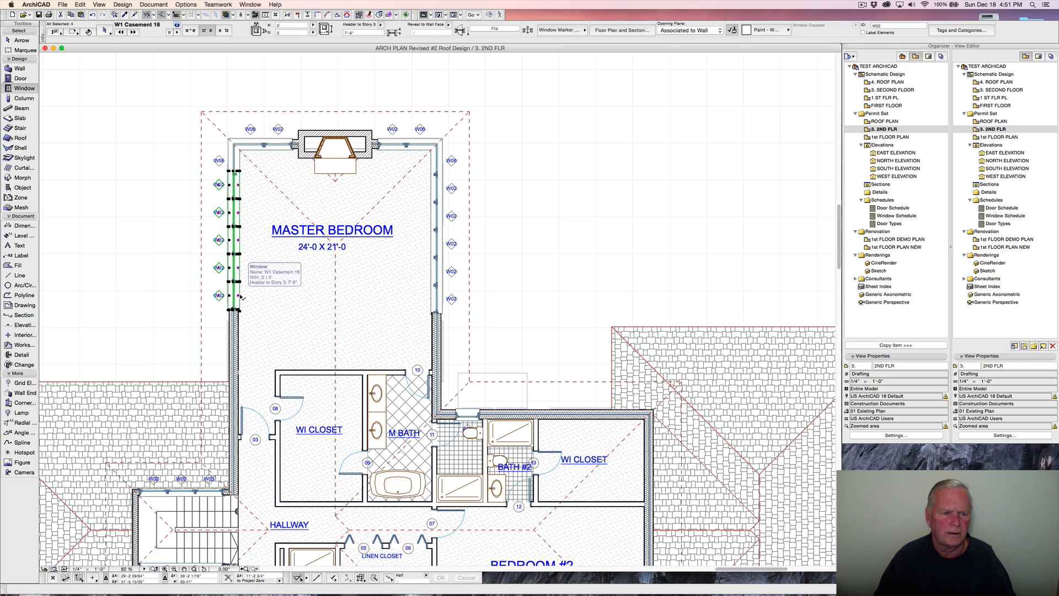
{"action": "left_click", "coordinate": [241, 296]}
{"action": "scroll", "coordinate": [232, 172], "scroll_direction": "up", "scroll_amount": 10}
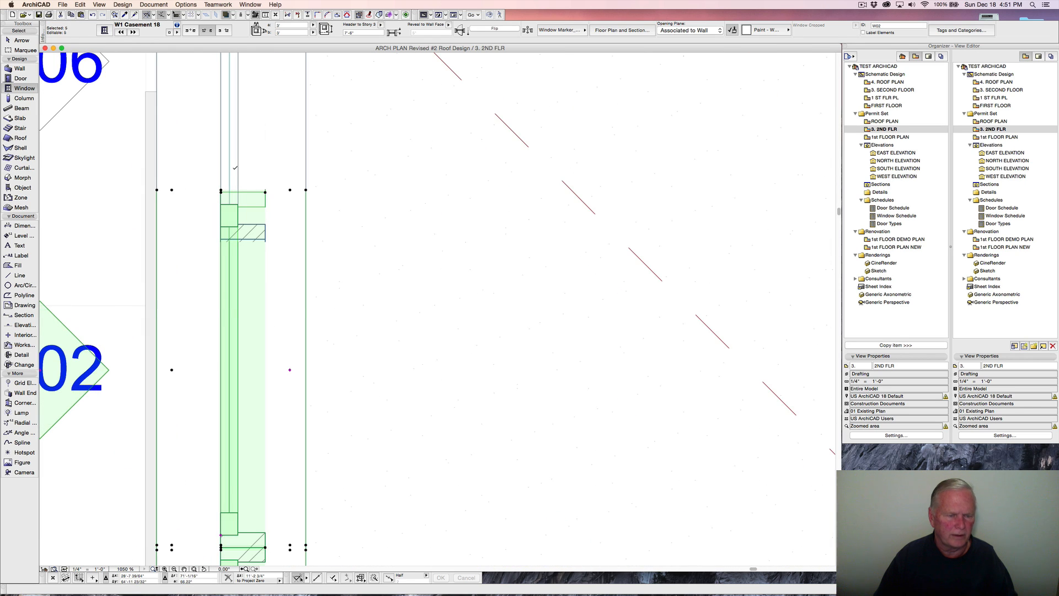
{"action": "key", "text": "super+d"}
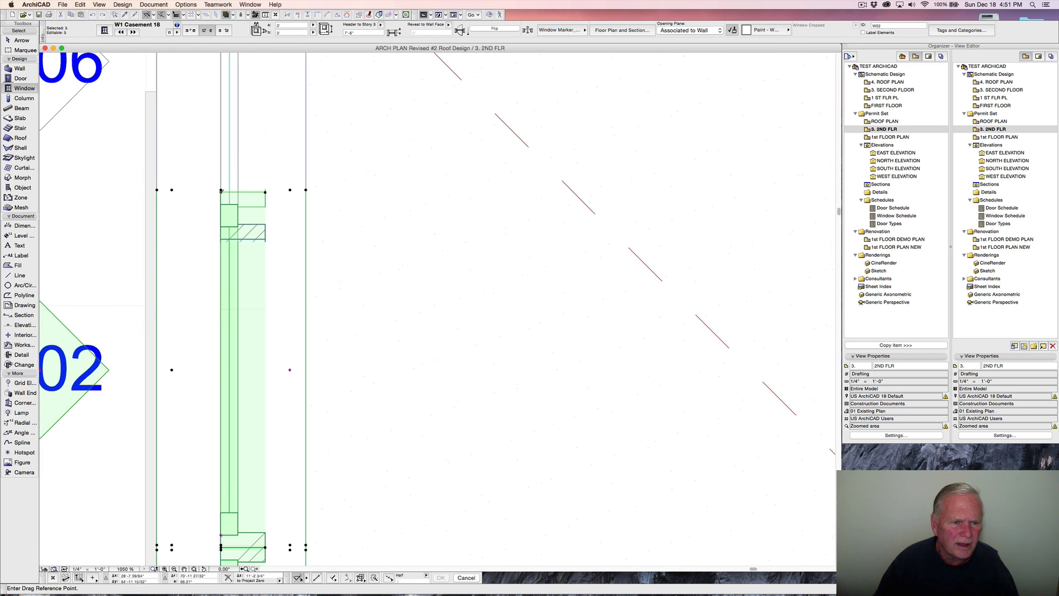
{"action": "left_click", "coordinate": [221, 191]}
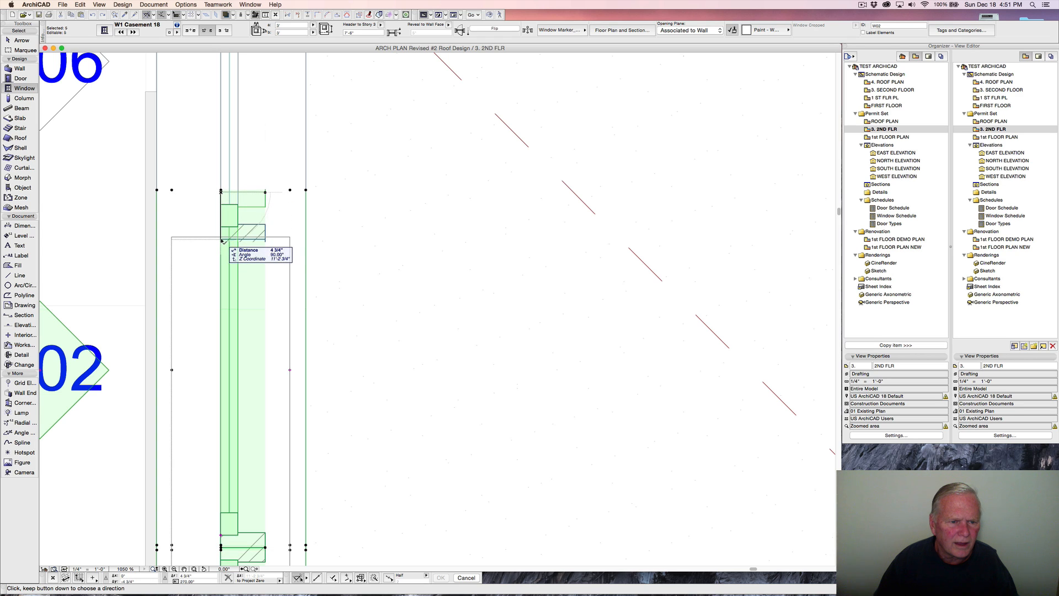
{"action": "left_click", "coordinate": [218, 239]}
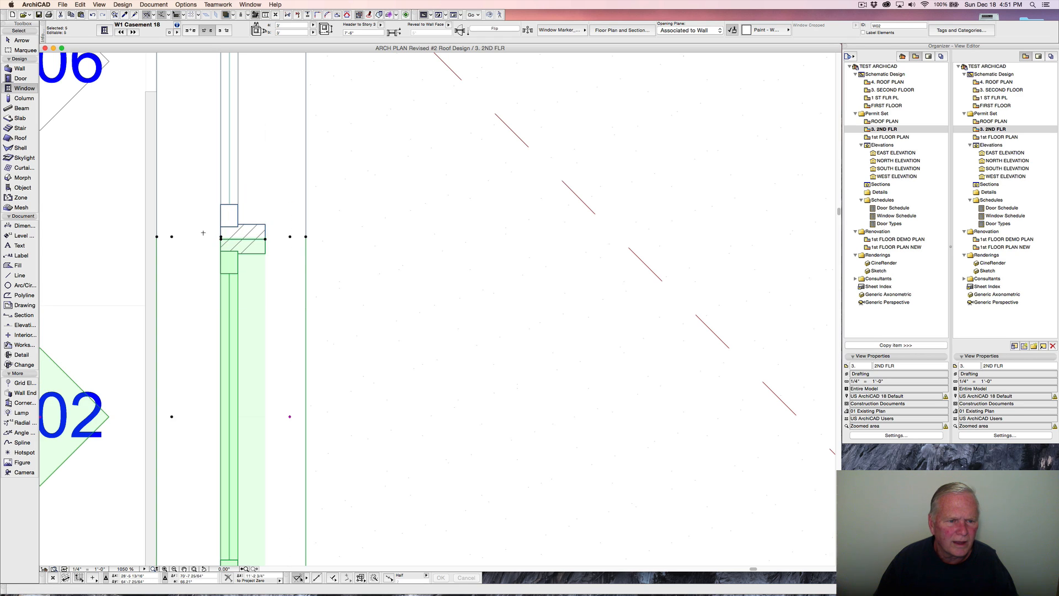
{"action": "scroll", "coordinate": [233, 239], "scroll_direction": "up", "scroll_amount": 10}
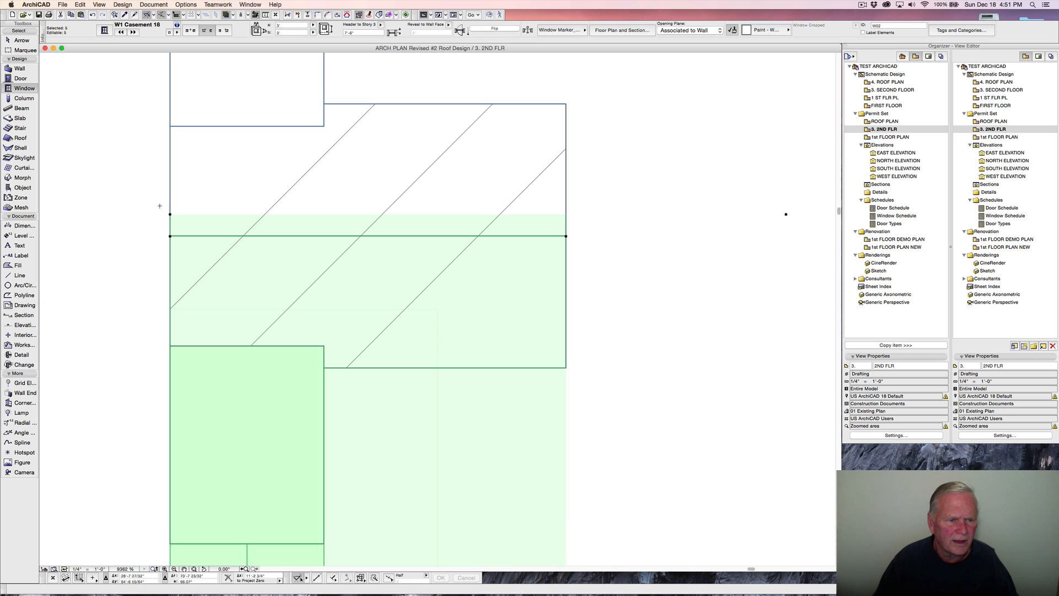
{"action": "key", "text": "Escape"}
{"action": "scroll", "coordinate": [246, 198], "scroll_direction": "down", "scroll_amount": 14}
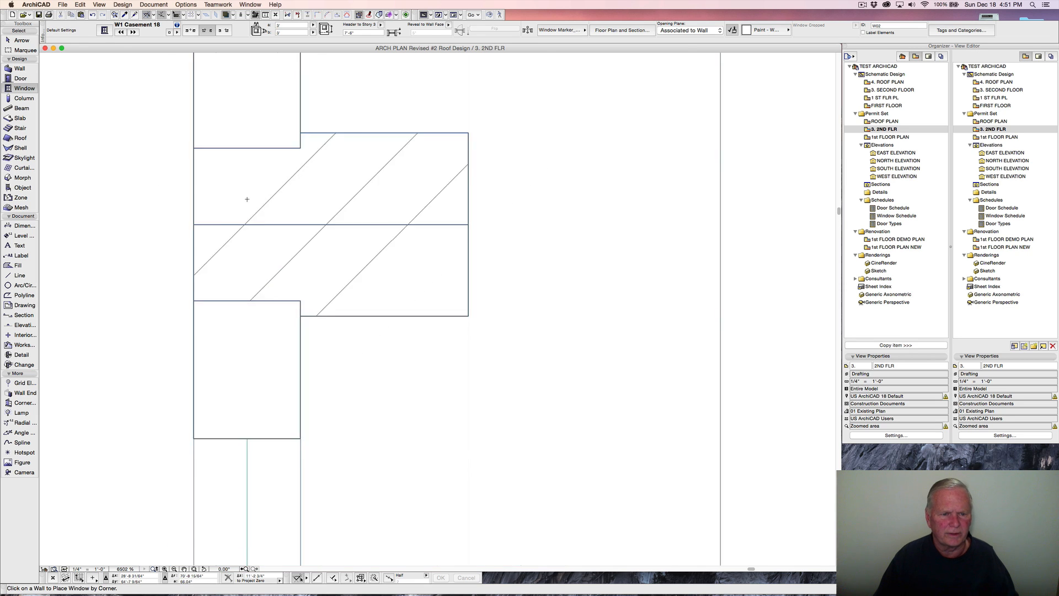
{"action": "scroll", "coordinate": [247, 199], "scroll_direction": "down", "scroll_amount": 6}
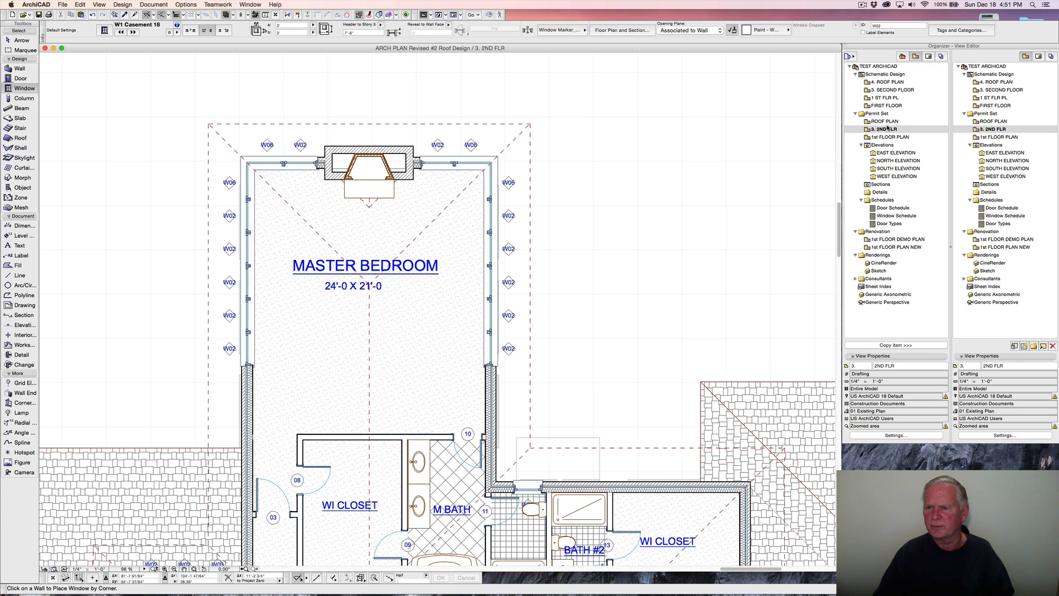
Open the North Elevation and examine the second-floor corner windows and brick sills on both sides of the chimney.
{"action": "double_click", "coordinate": [890, 161]}
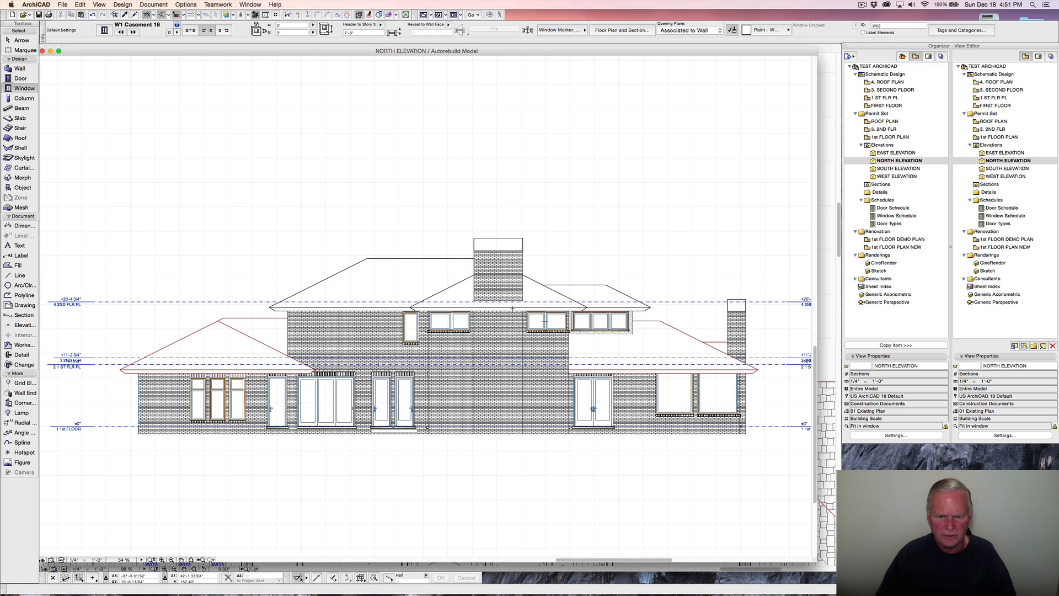
{"action": "scroll", "coordinate": [445, 319], "scroll_direction": "up", "scroll_amount": 10}
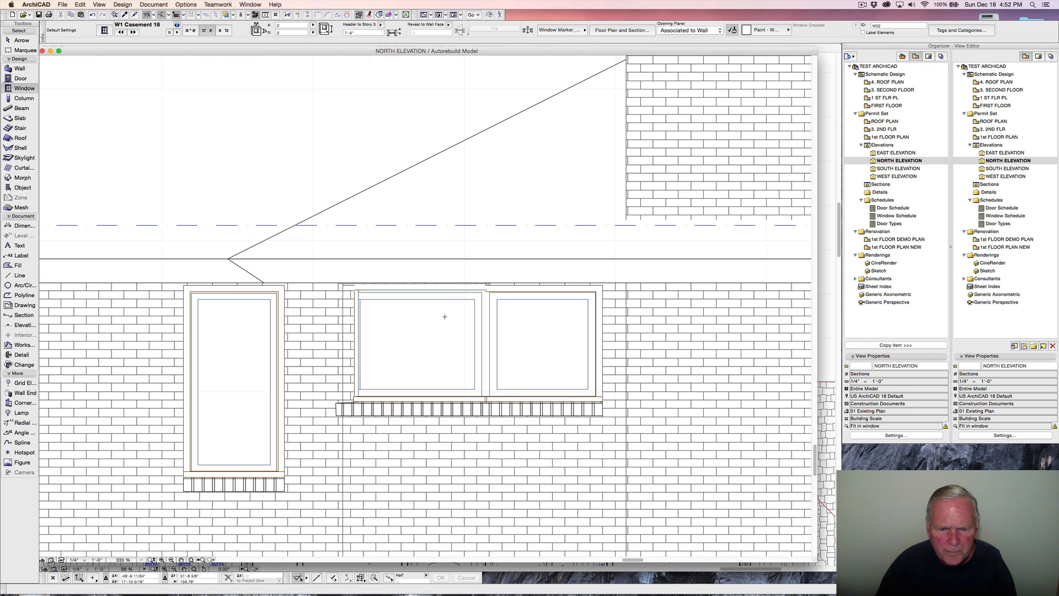
{"action": "scroll", "coordinate": [444, 317], "scroll_direction": "up", "scroll_amount": 2}
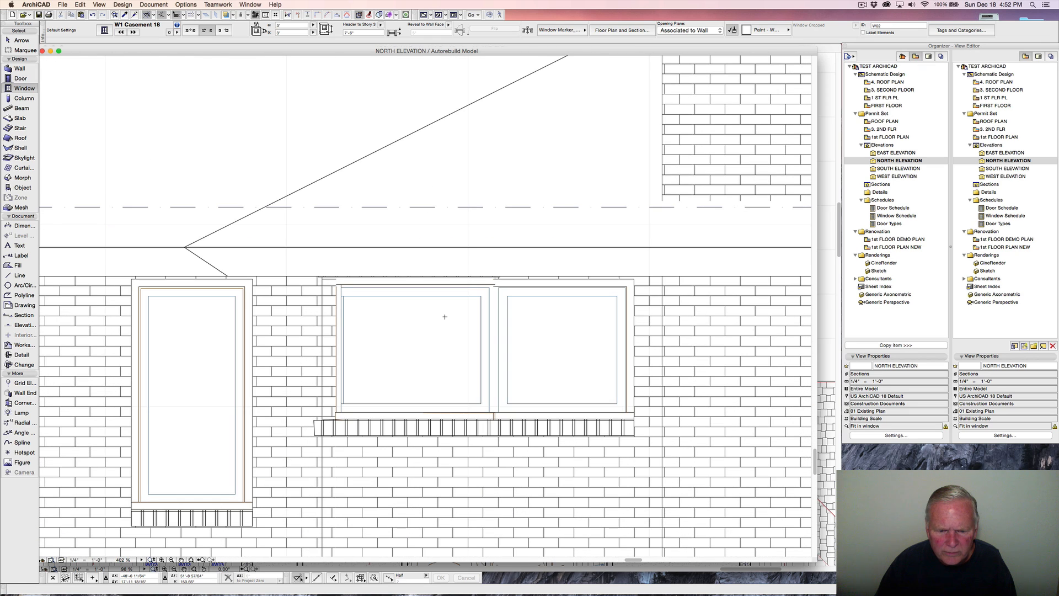
{"action": "scroll", "coordinate": [444, 317], "scroll_direction": "down", "scroll_amount": 2}
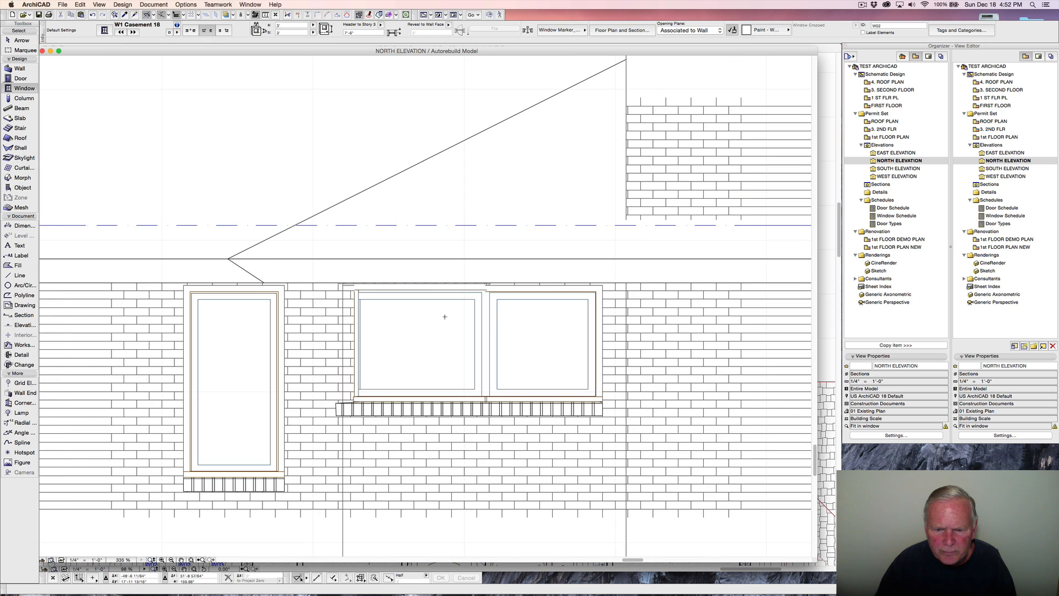
{"action": "left_click", "coordinate": [491, 318], "text": "shift"}
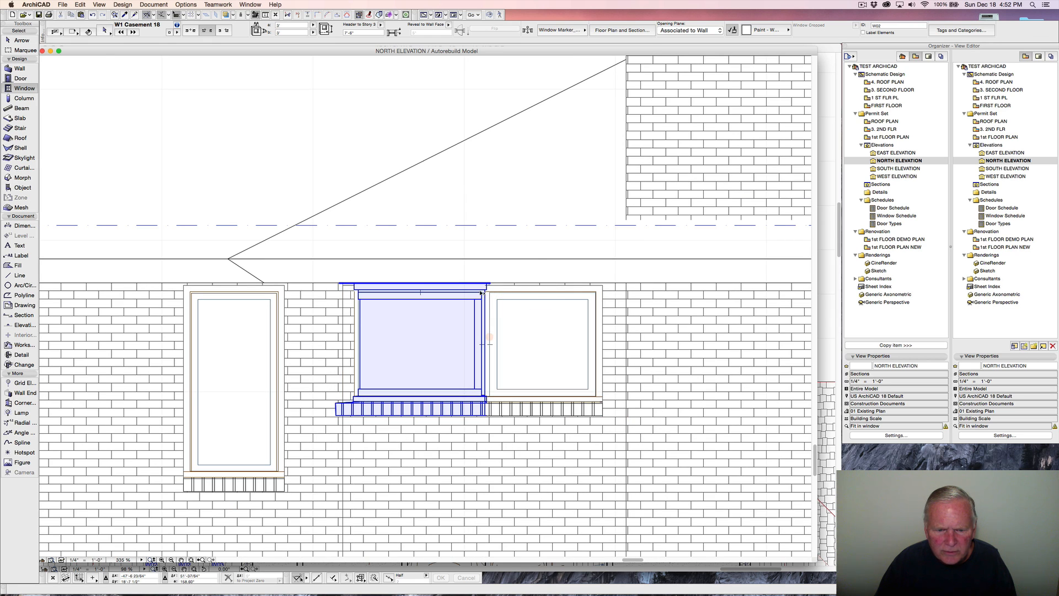
{"action": "scroll", "coordinate": [504, 298], "scroll_direction": "down", "scroll_amount": 5}
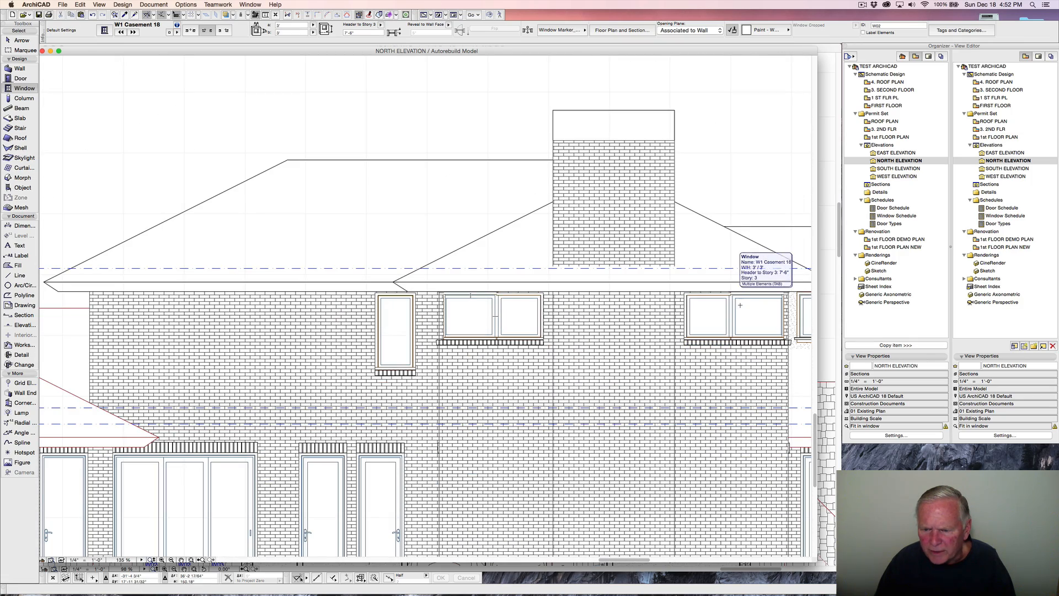
{"action": "middle_click_drag", "start_coordinate": [740, 305], "coordinate": [595, 311]}
{"action": "scroll", "coordinate": [552, 318], "scroll_direction": "up", "scroll_amount": 1}
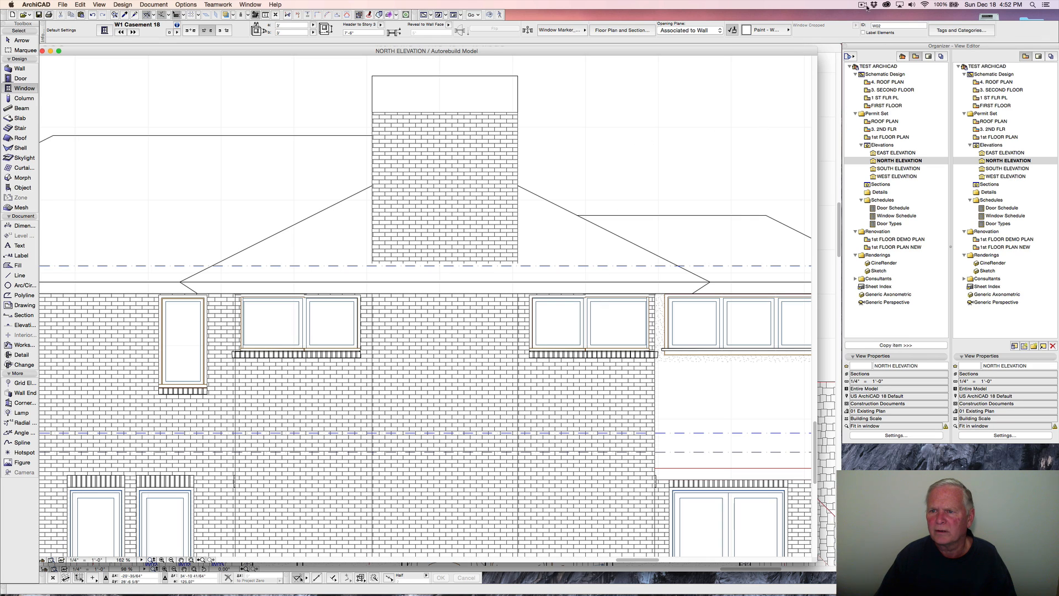
{"action": "left_click", "coordinate": [863, 5]}
{"action": "left_click", "coordinate": [883, 25]}
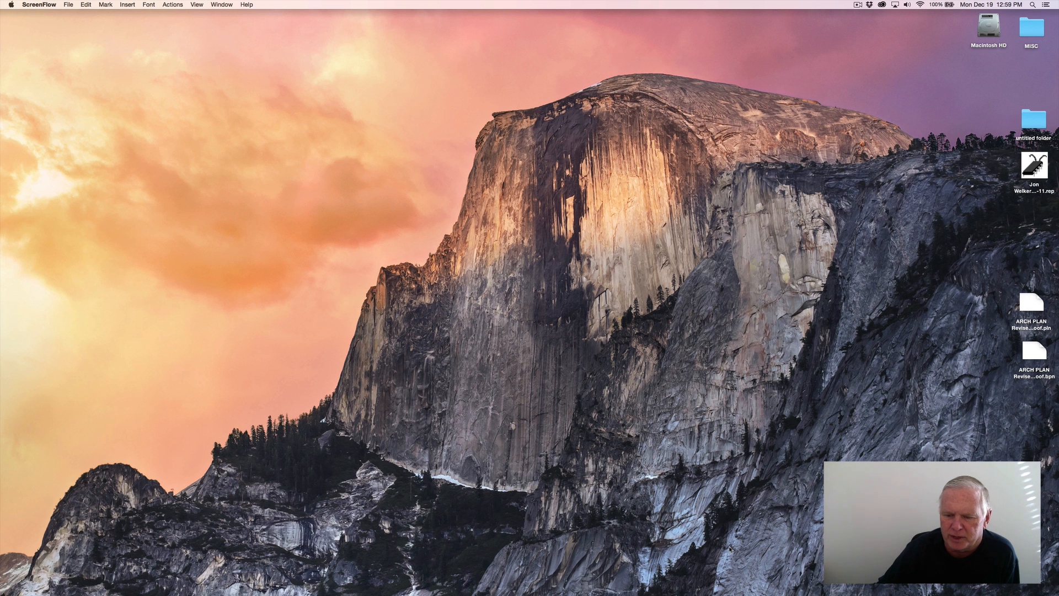
{"action": "mouse_move", "coordinate": [790, 594]}
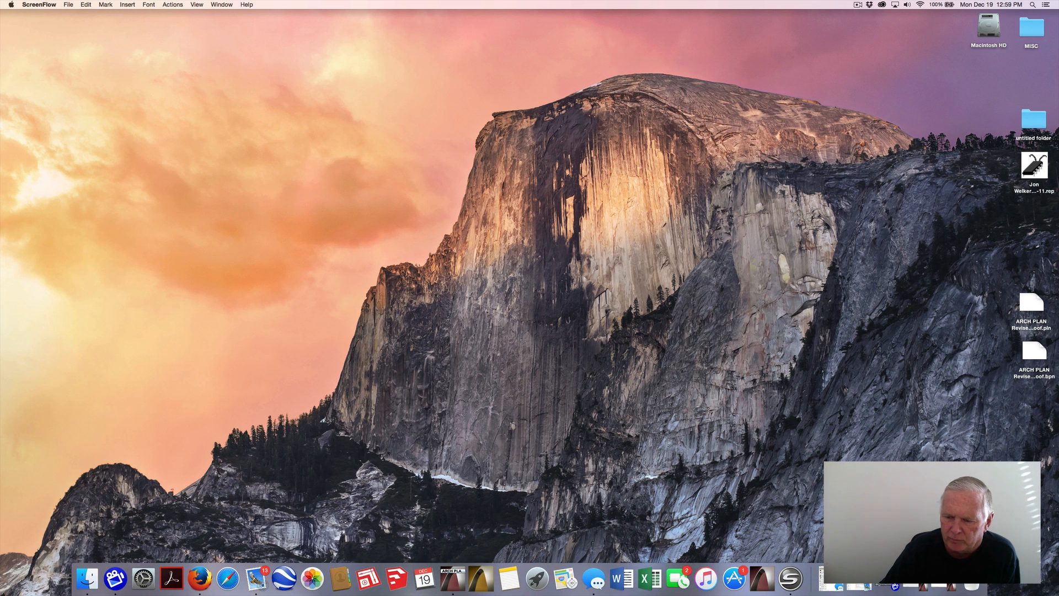
{"action": "left_click", "coordinate": [116, 579]}
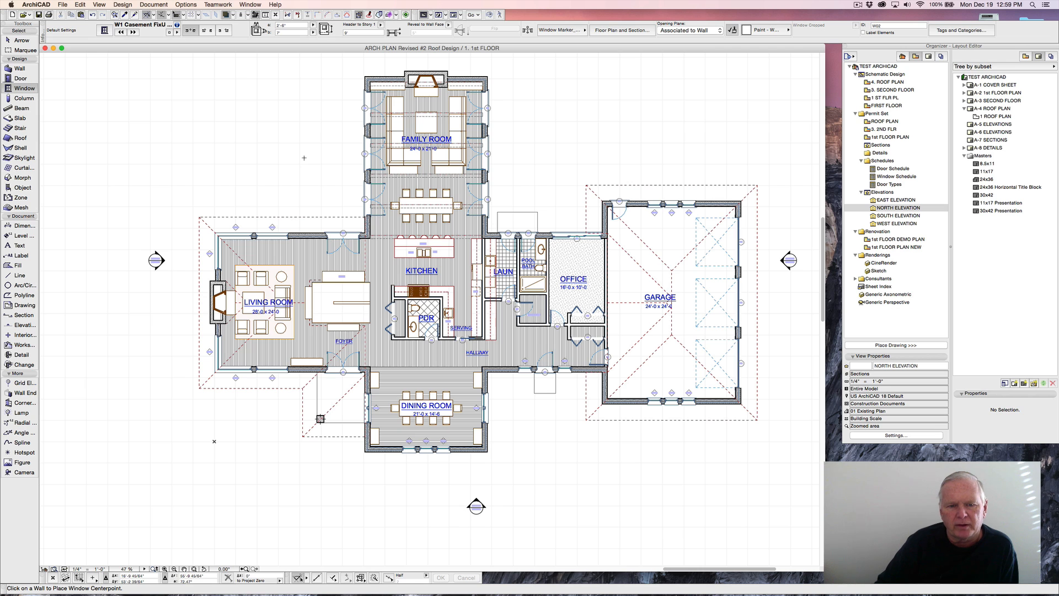
{"action": "scroll", "coordinate": [302, 156], "scroll_direction": "down", "scroll_amount": 2}
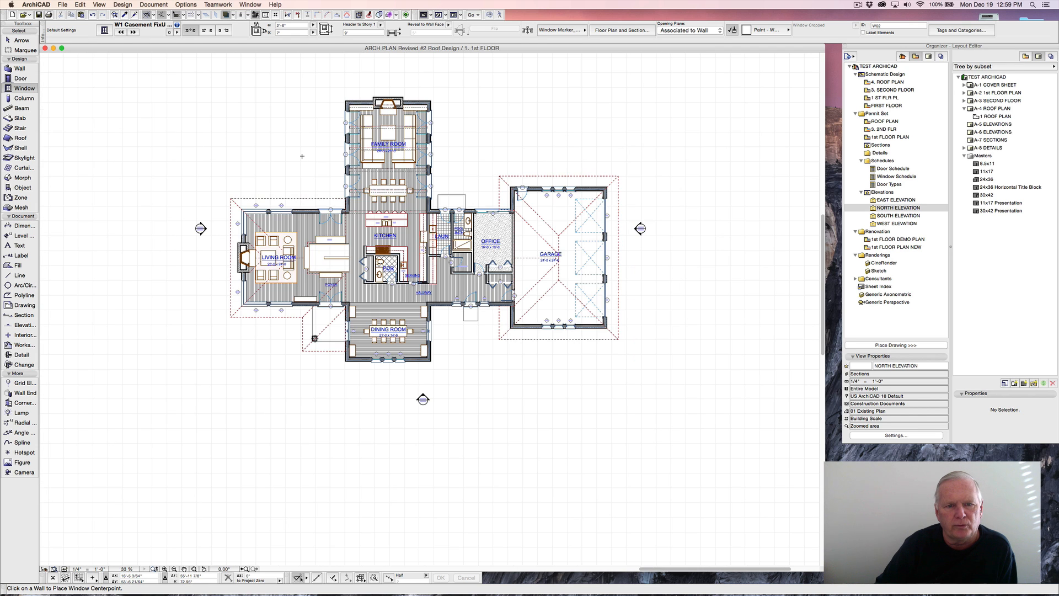
{"action": "scroll", "coordinate": [319, 223], "scroll_direction": "up", "scroll_amount": 2}
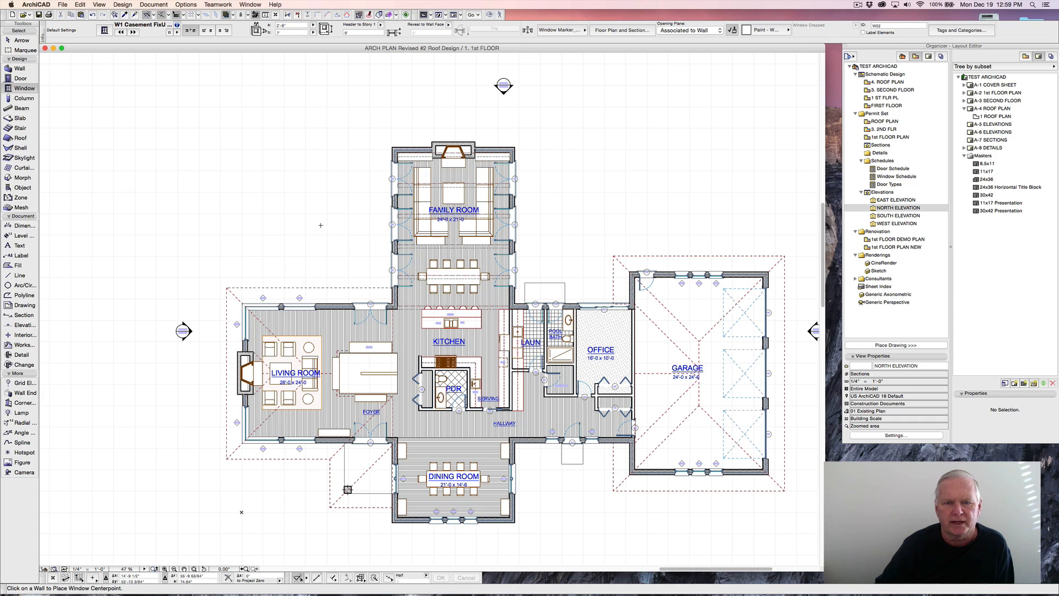
{"action": "scroll", "coordinate": [320, 225], "scroll_direction": "down", "scroll_amount": 1}
{"action": "scroll", "coordinate": [325, 228], "scroll_direction": "up", "scroll_amount": 2}
{"action": "scroll", "coordinate": [360, 240], "scroll_direction": "down", "scroll_amount": 1}
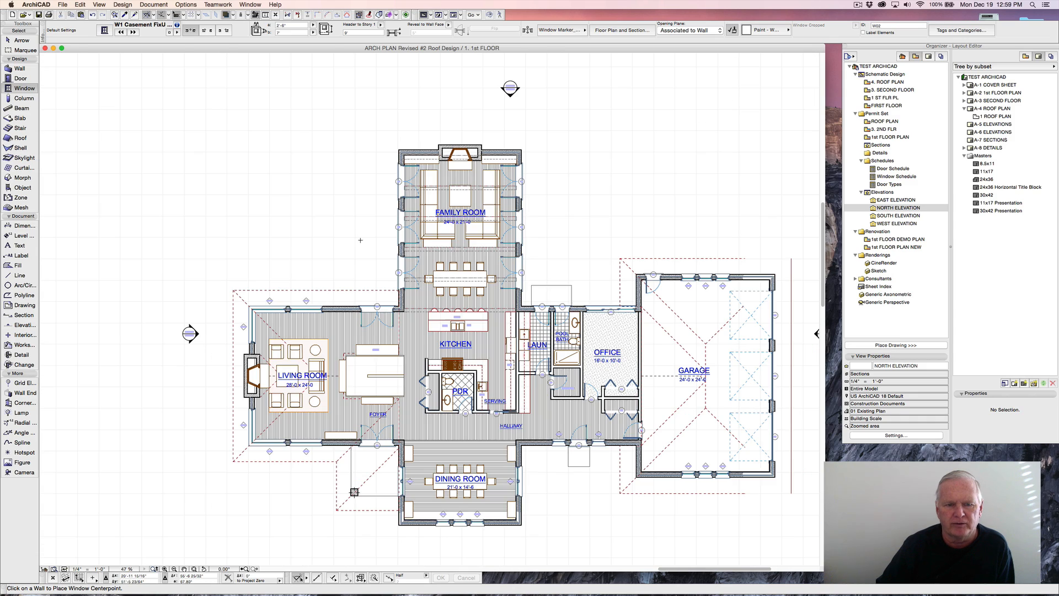
{"action": "scroll", "coordinate": [360, 240], "scroll_direction": "down", "scroll_amount": 1}
{"action": "middle_click_drag", "start_coordinate": [360, 239], "coordinate": [333, 213]}
{"action": "scroll", "coordinate": [338, 213], "scroll_direction": "up", "scroll_amount": 2}
{"action": "scroll", "coordinate": [353, 213], "scroll_direction": "down", "scroll_amount": 1}
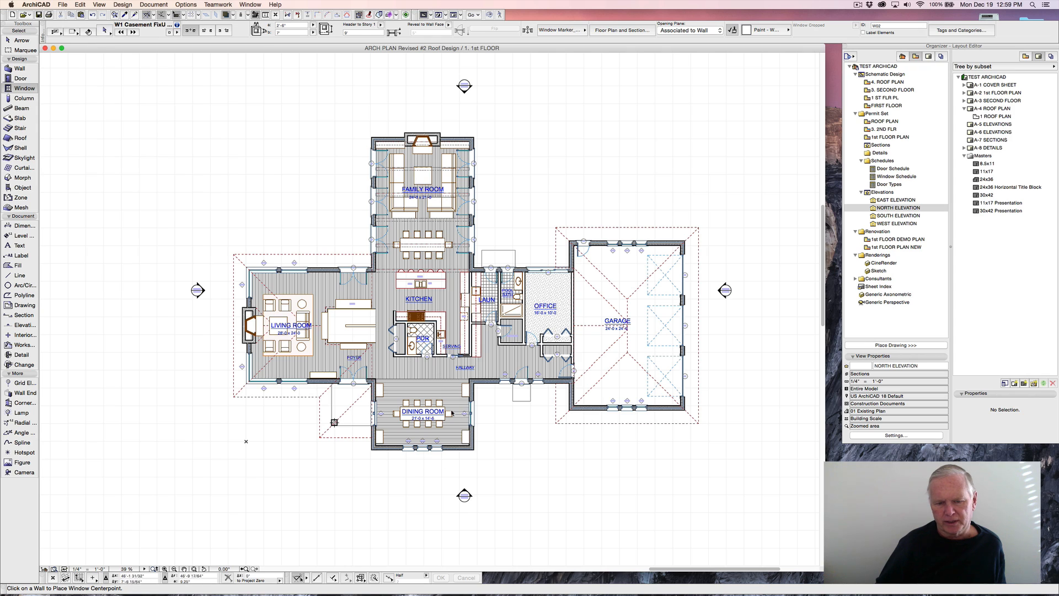
Open the South Elevation from its marker below the first-floor plan, review the whole facade and close the view.
{"action": "right_click", "coordinate": [465, 496]}
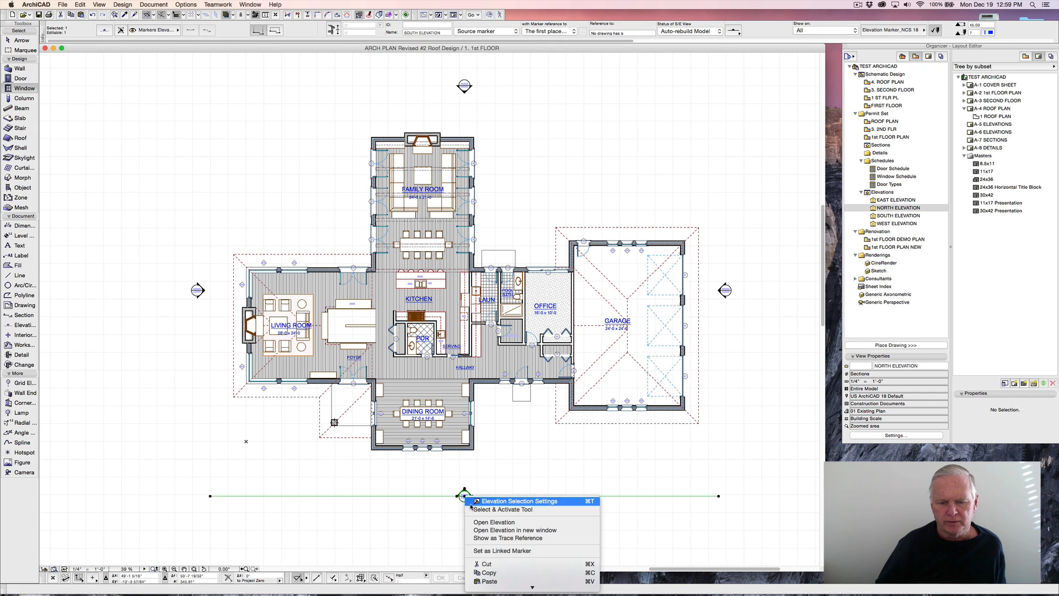
{"action": "left_click", "coordinate": [492, 523]}
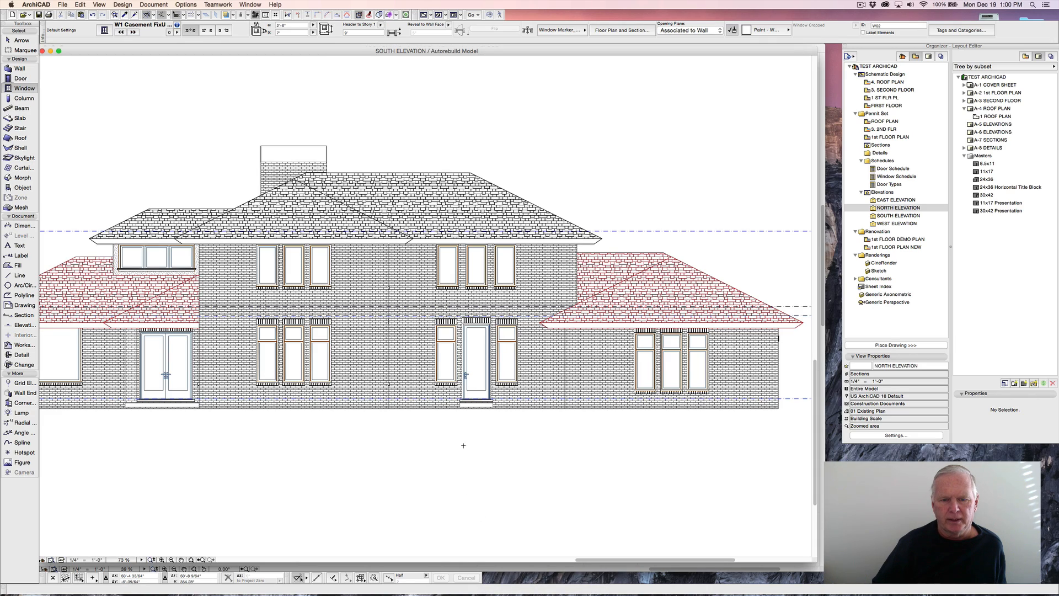
{"action": "scroll", "coordinate": [463, 445], "scroll_direction": "down", "scroll_amount": 1}
{"action": "scroll", "coordinate": [439, 440], "scroll_direction": "down", "scroll_amount": 1}
{"action": "middle_click_drag", "start_coordinate": [437, 442], "coordinate": [464, 424]}
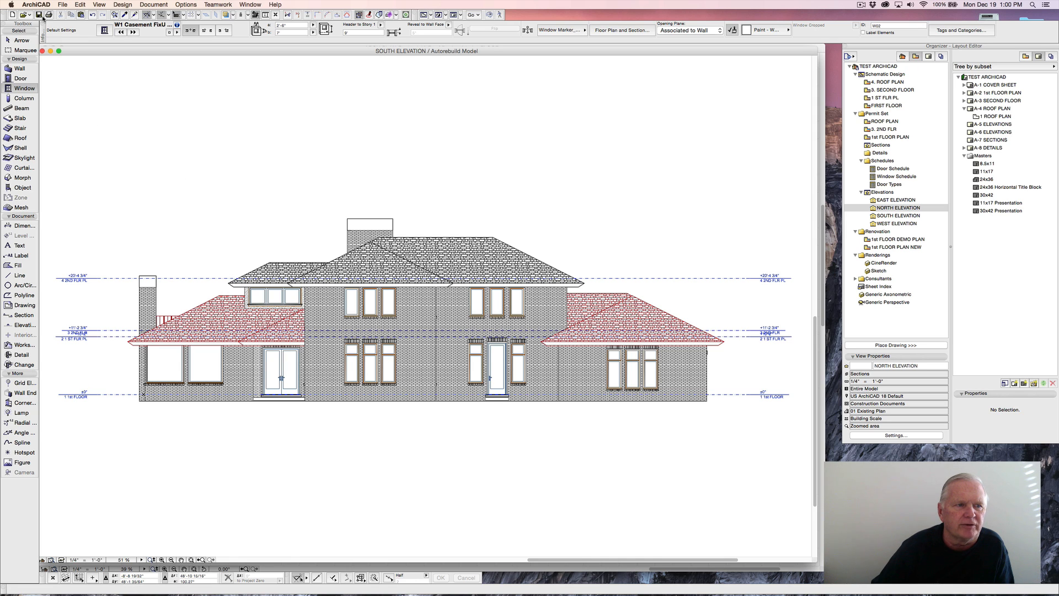
{"action": "left_click", "coordinate": [42, 51]}
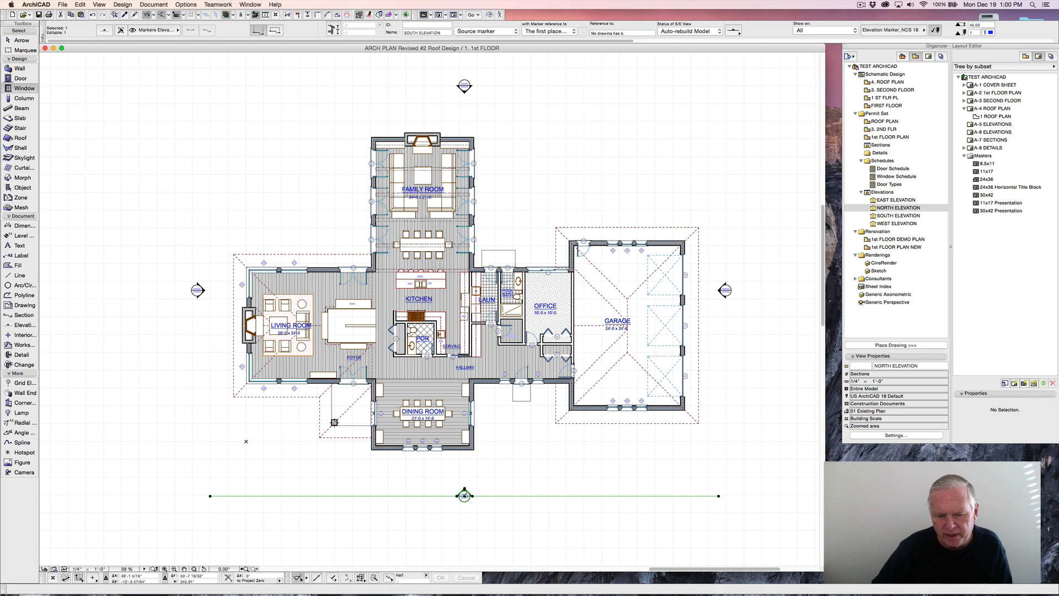
Drag a copy of the South Elevation marker straight down on the plan, about 4'-3" below the original.
{"action": "right_click", "coordinate": [464, 495]}
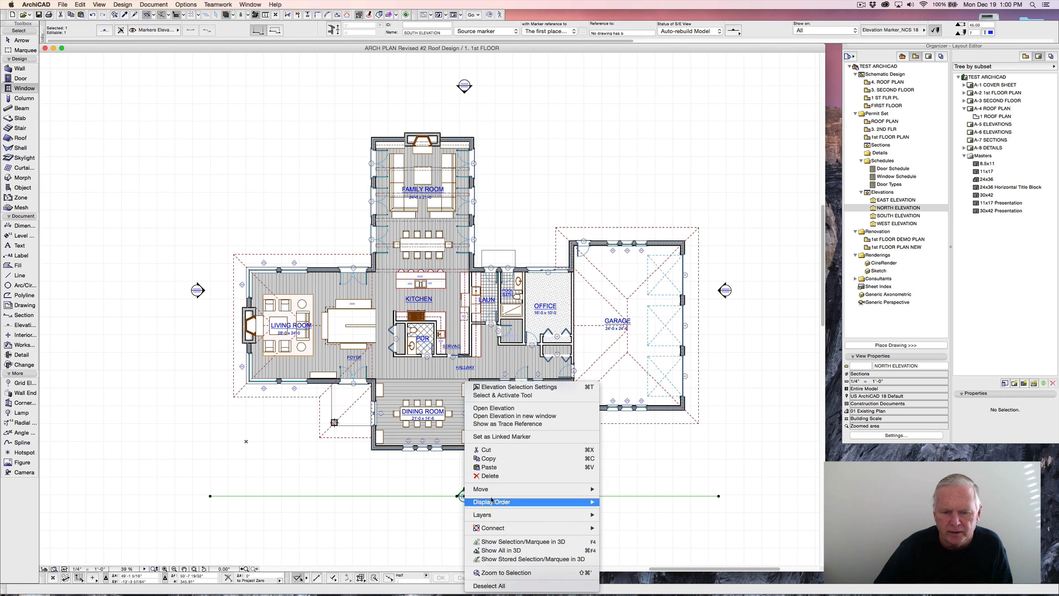
{"action": "mouse_move", "coordinate": [493, 489]}
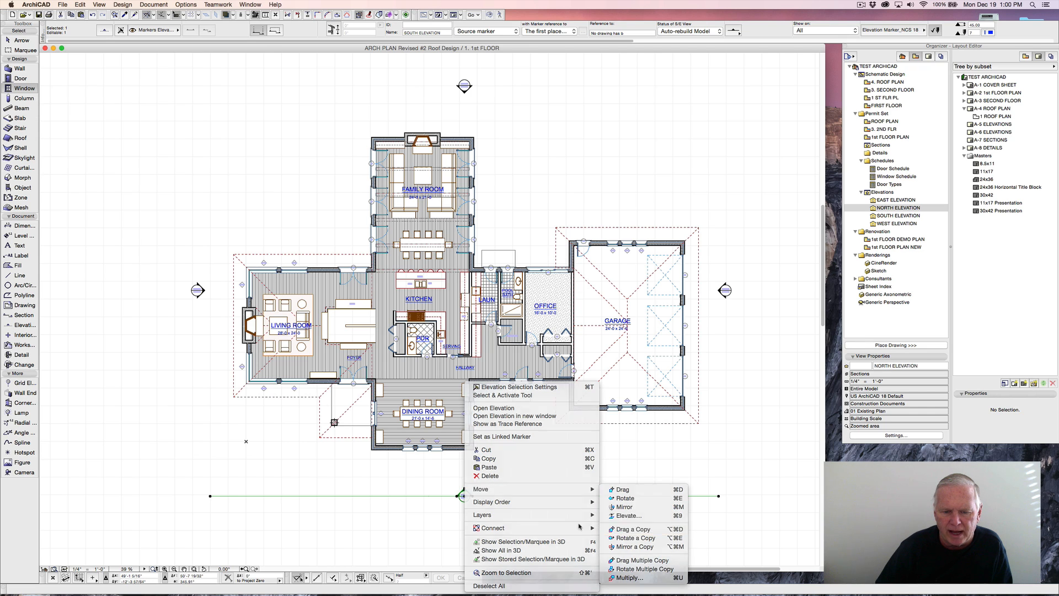
{"action": "left_click", "coordinate": [634, 529]}
{"action": "left_click", "coordinate": [464, 496]}
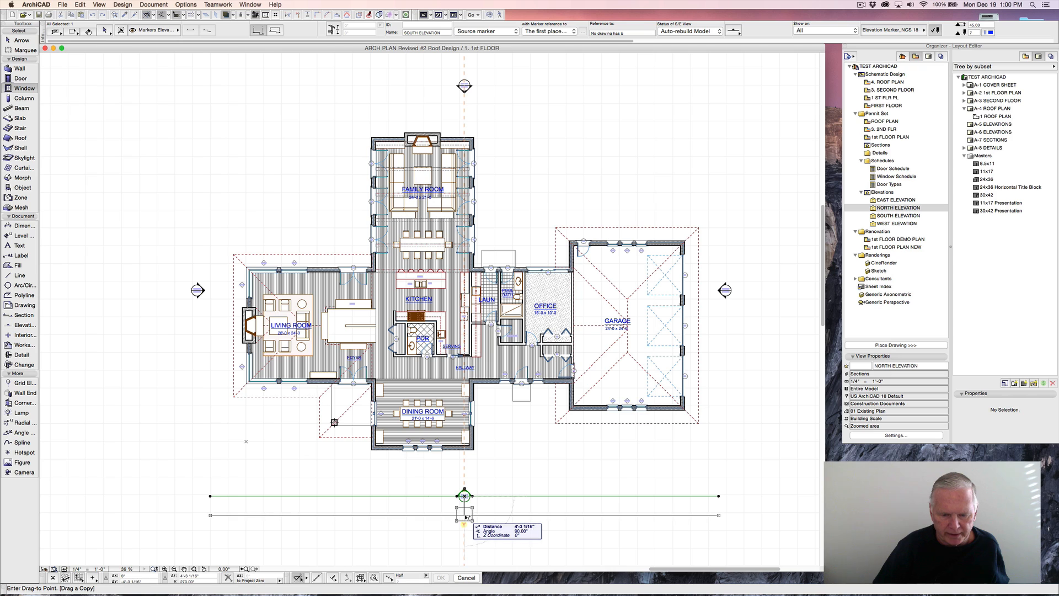
{"action": "left_click", "coordinate": [466, 515]}
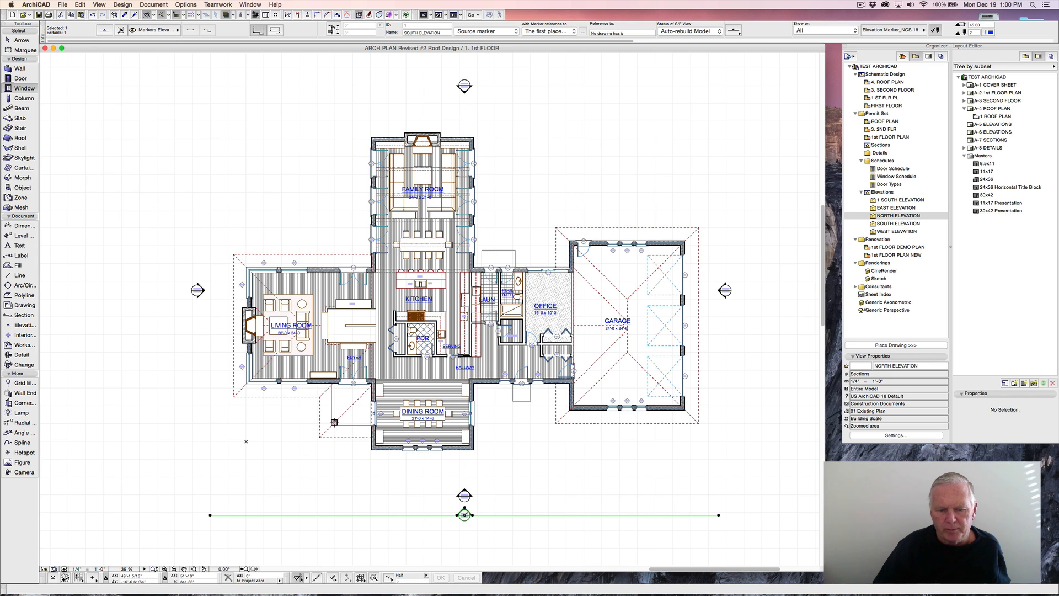
Set the fill background pen and contour pen of the copied South Elevation marker's head to red.
{"action": "right_click", "coordinate": [465, 516]}
{"action": "left_click", "coordinate": [497, 521]}
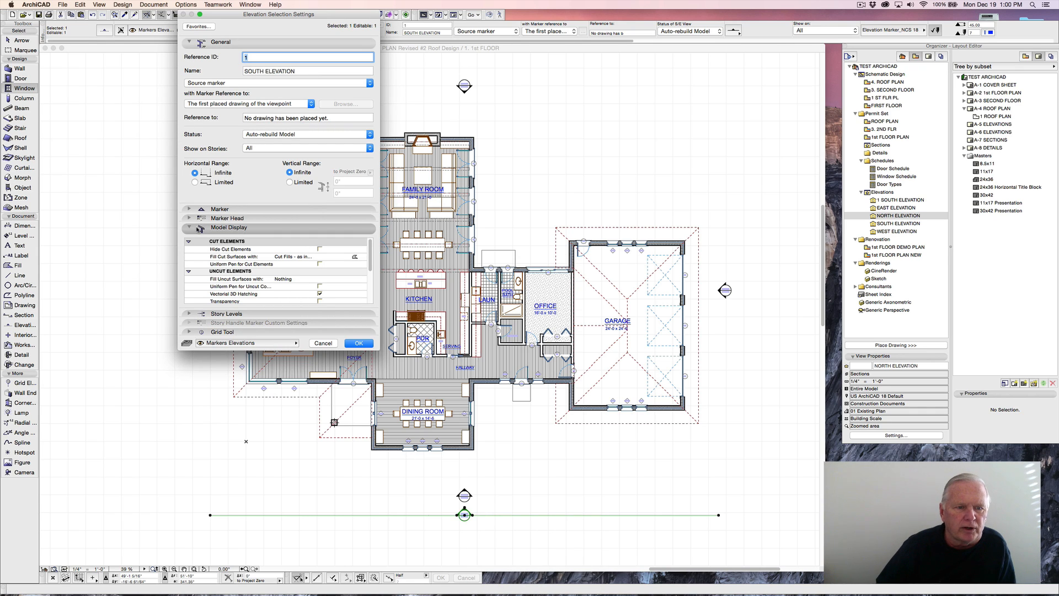
{"action": "left_click", "coordinate": [189, 218]}
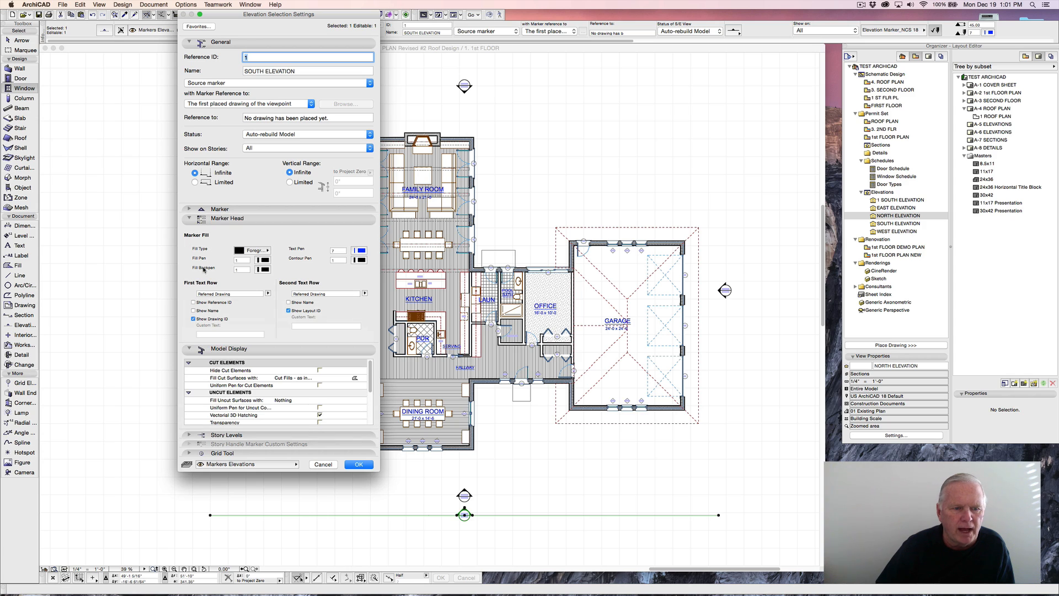
{"action": "left_click", "coordinate": [264, 270]}
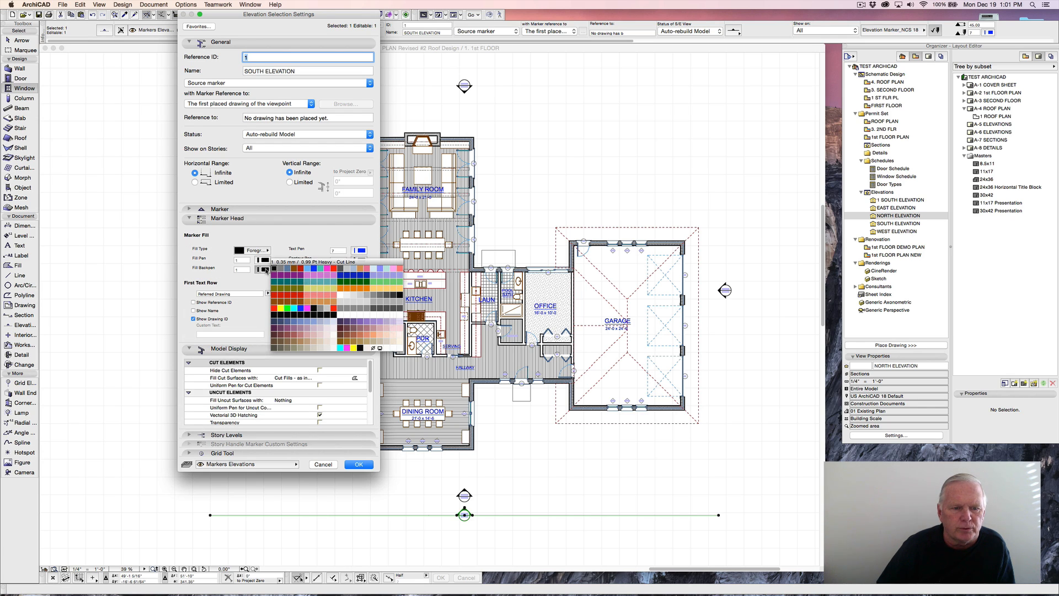
{"action": "left_click", "coordinate": [301, 270]}
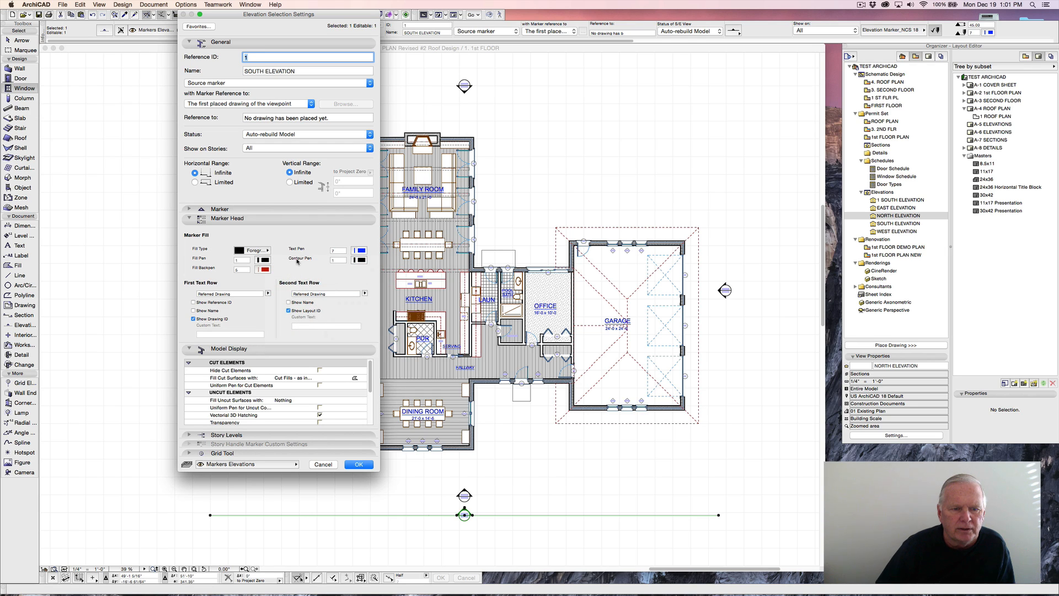
{"action": "left_click", "coordinate": [361, 260]}
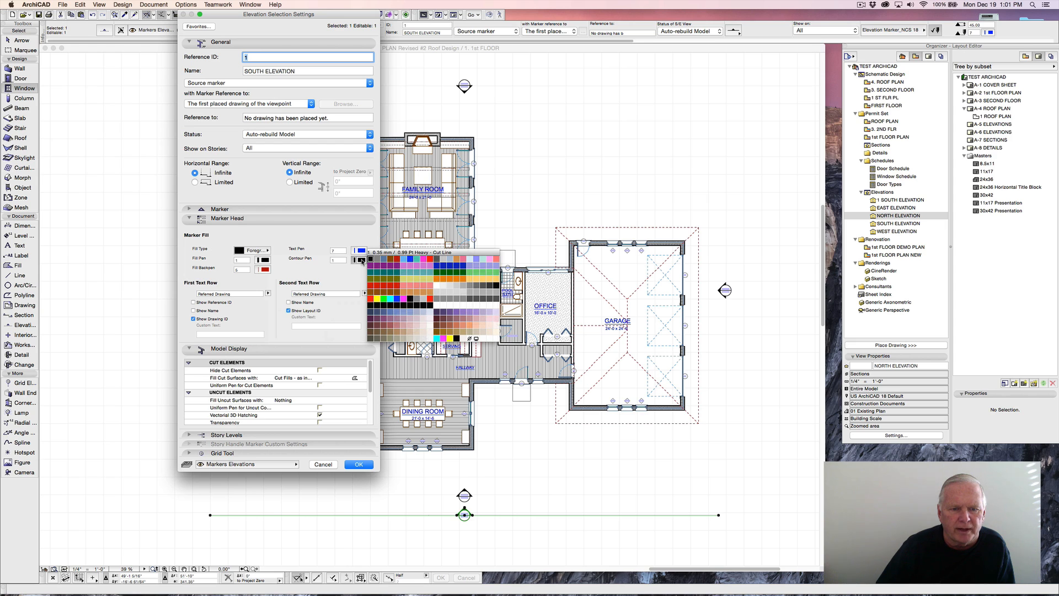
{"action": "left_click", "coordinate": [398, 262]}
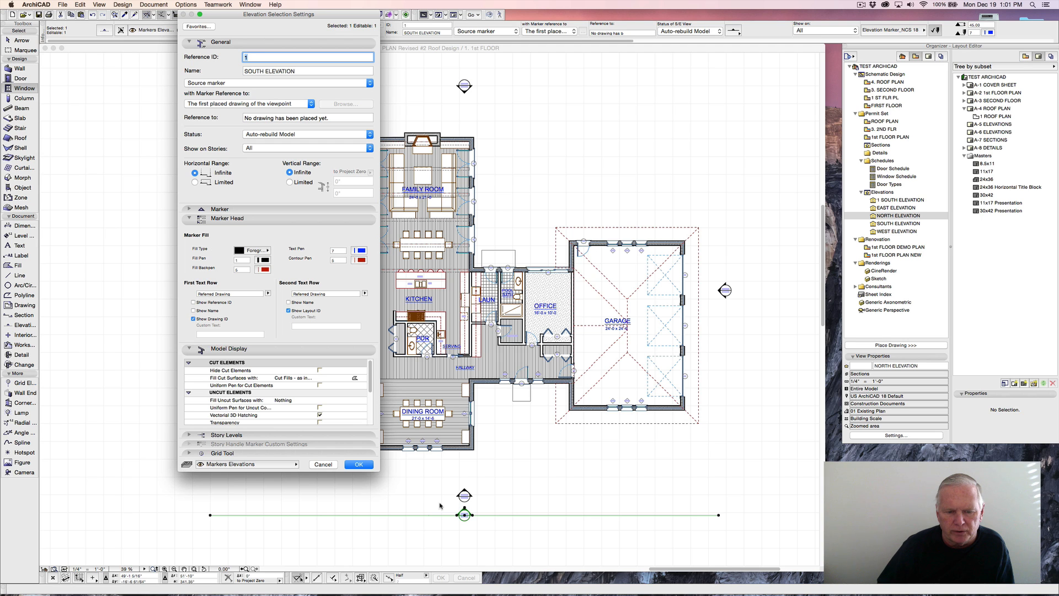
{"action": "left_click", "coordinate": [358, 465]}
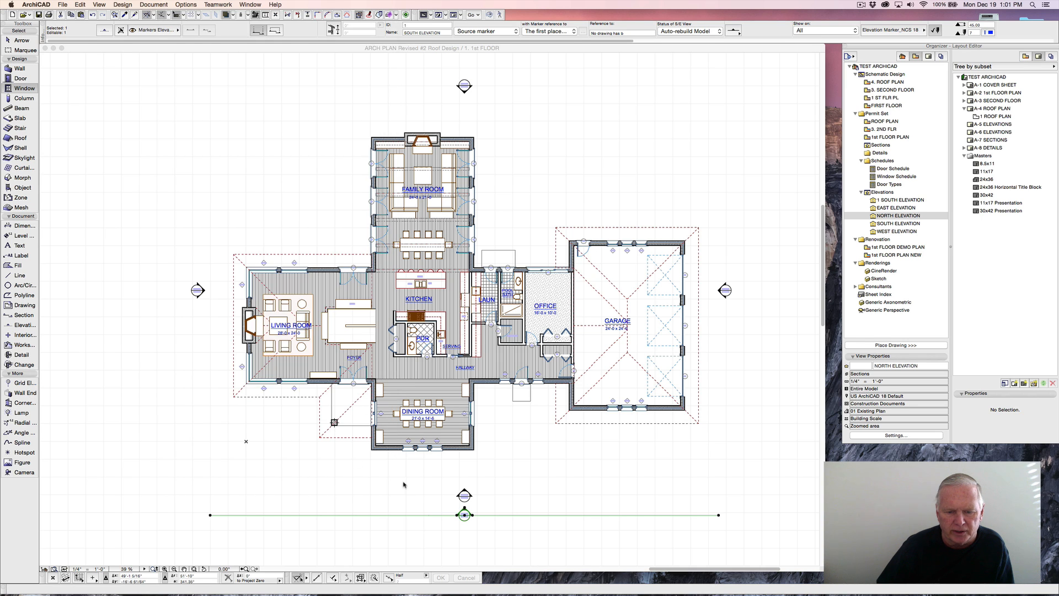
Set the fill pen of the copied South Elevation marker's head to red.
{"action": "scroll", "coordinate": [466, 508], "scroll_direction": "up", "scroll_amount": 5}
{"action": "scroll", "coordinate": [472, 507], "scroll_direction": "up", "scroll_amount": 4}
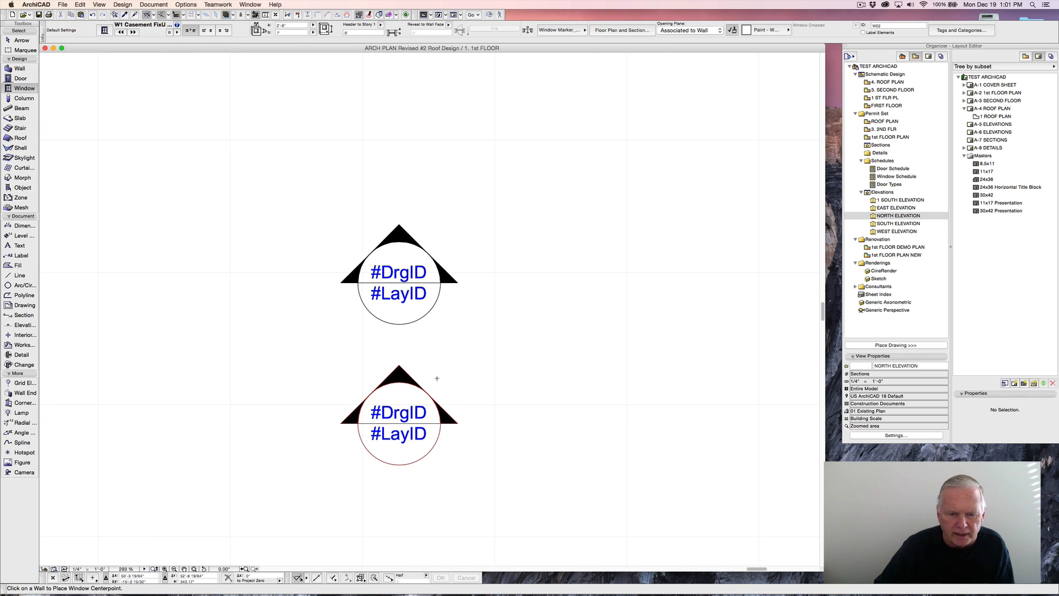
{"action": "key", "text": "Escape"}
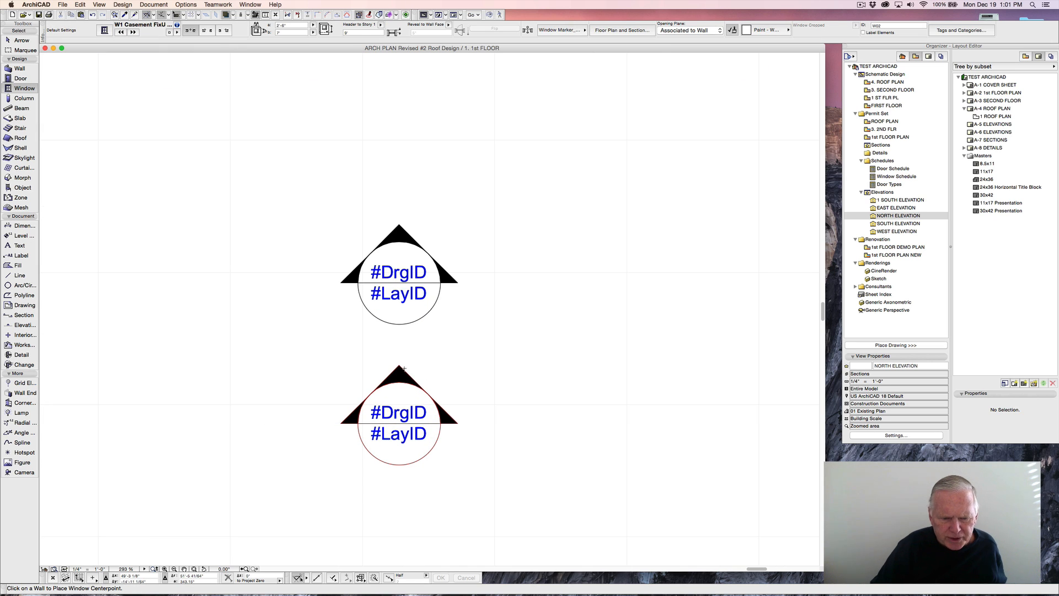
{"action": "right_click", "coordinate": [401, 369]}
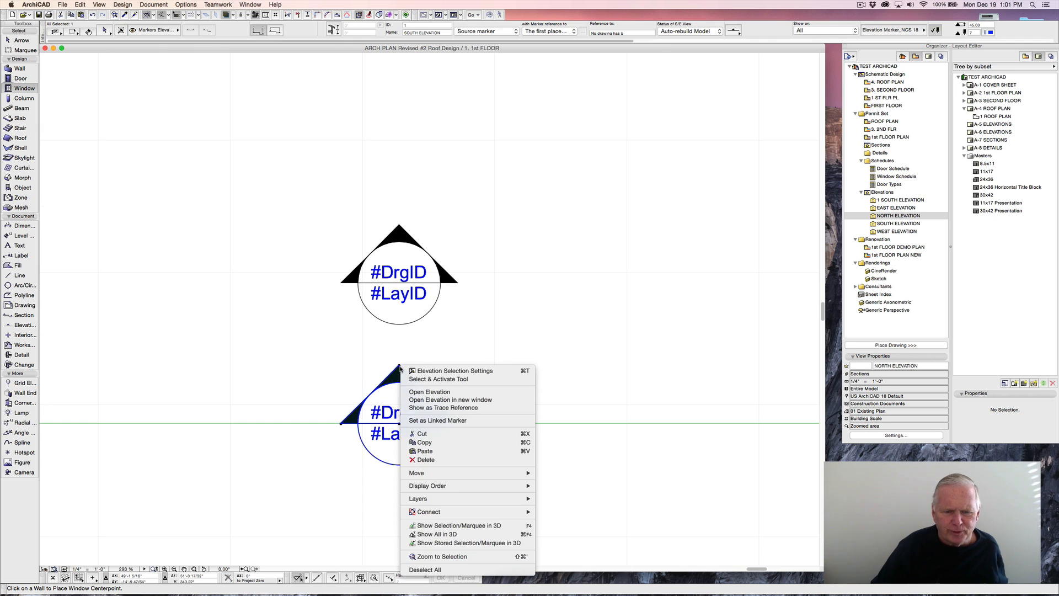
{"action": "left_click", "coordinate": [424, 376]}
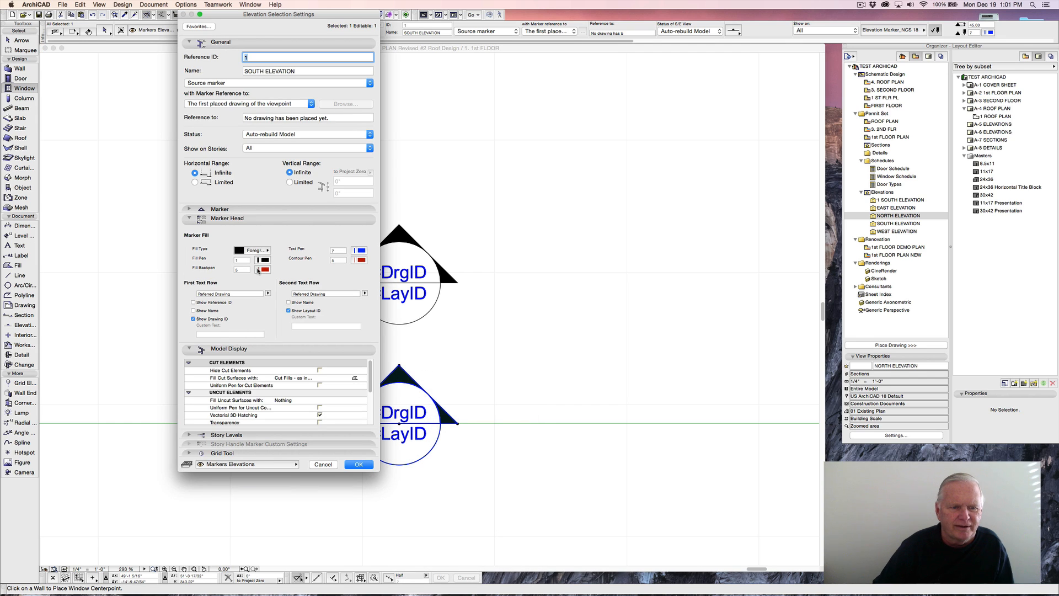
{"action": "left_click", "coordinate": [264, 261]}
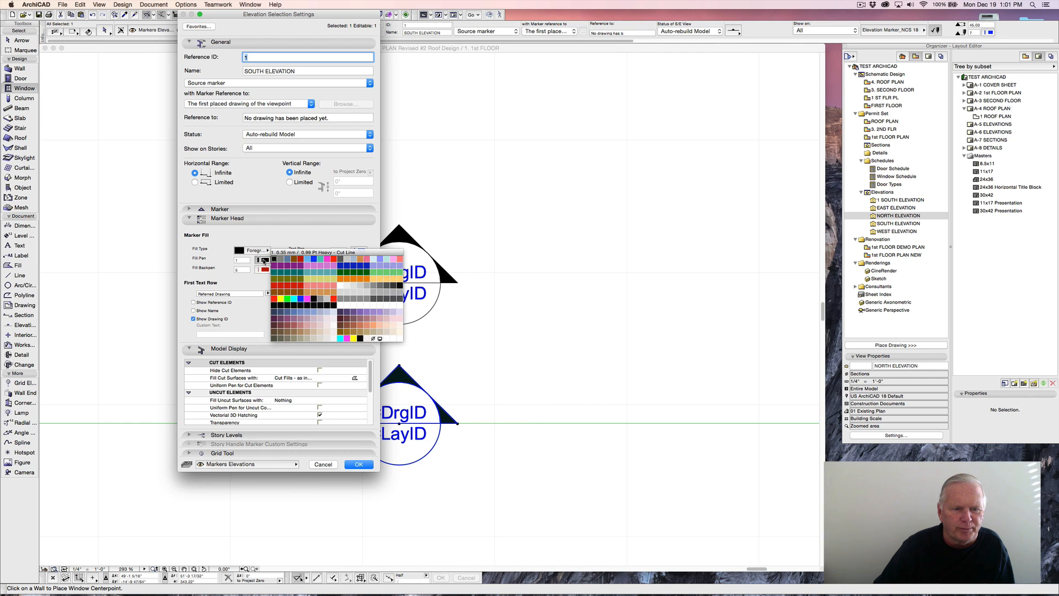
{"action": "left_click", "coordinate": [300, 259]}
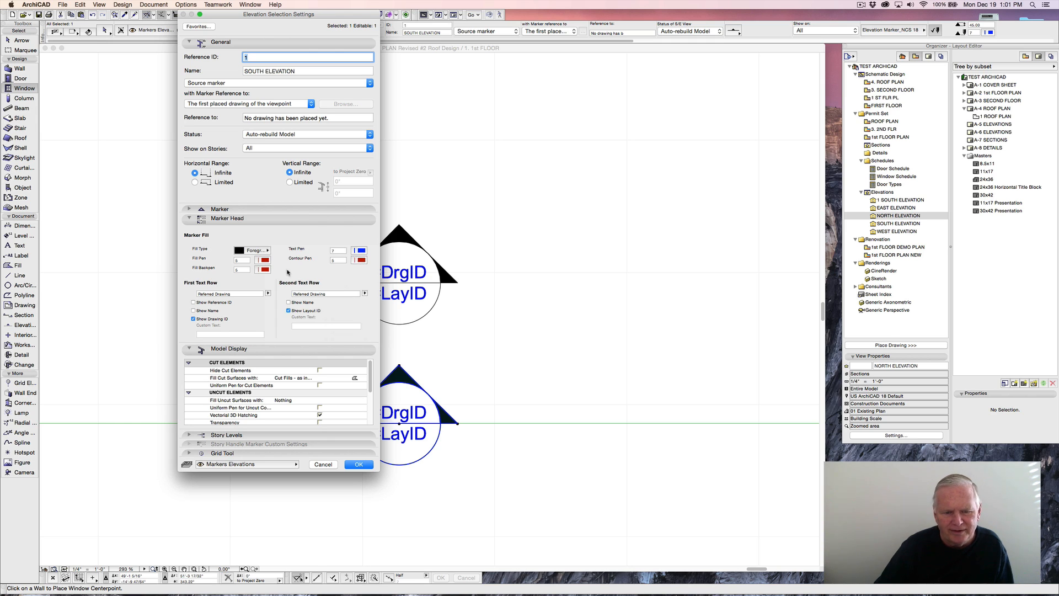
{"action": "left_click", "coordinate": [356, 464]}
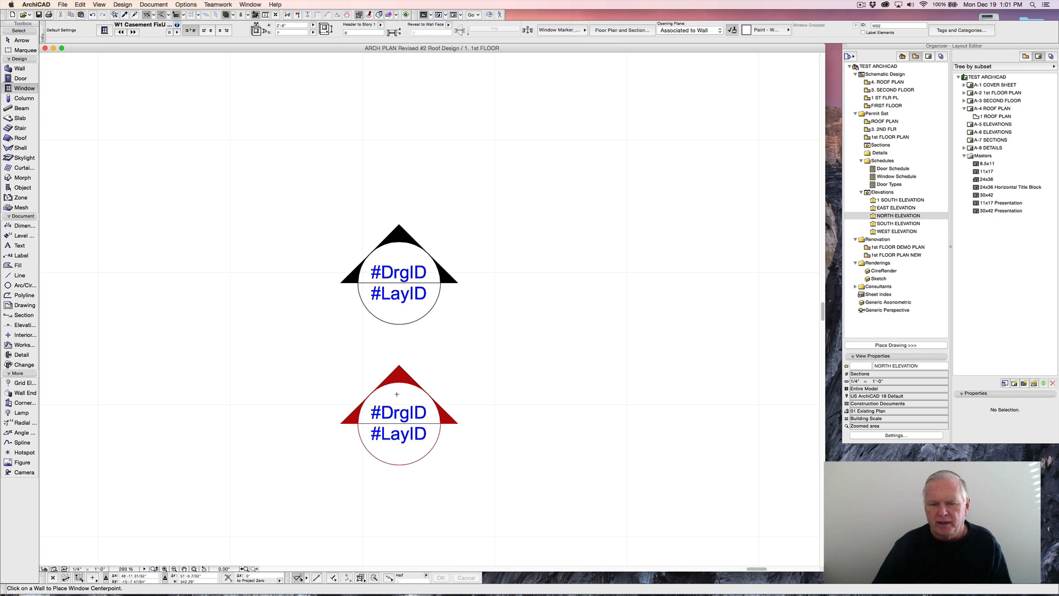
Select the red marker and rename the "1 SOUTH ELEVATION" view in the Permit Set's Elevations folder as "FRONT ELEVATION", keeping ID 1.
{"action": "key", "text": "shift"}
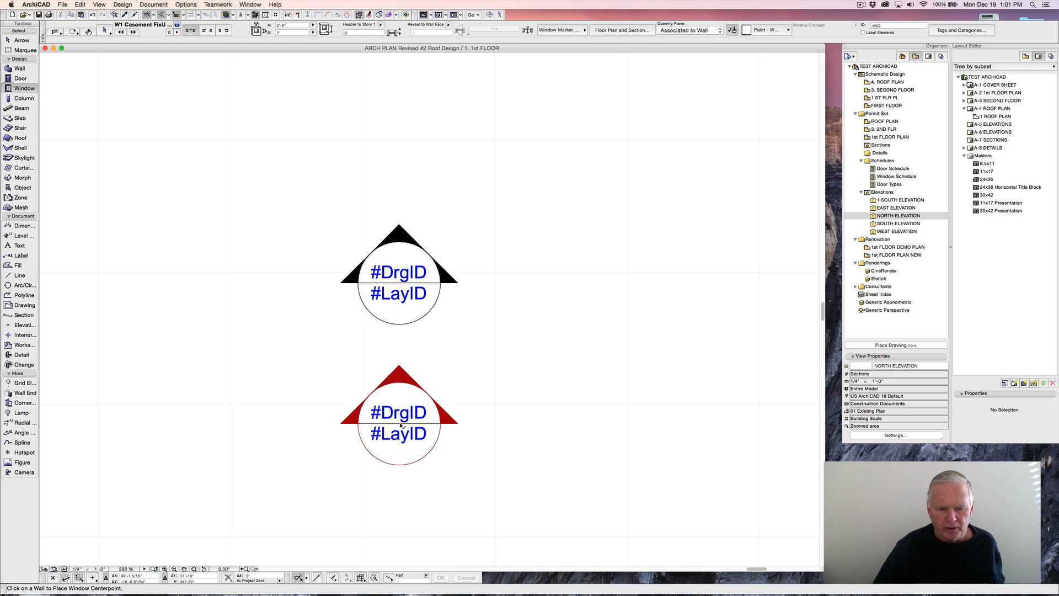
{"action": "left_click", "coordinate": [402, 425], "text": "shift"}
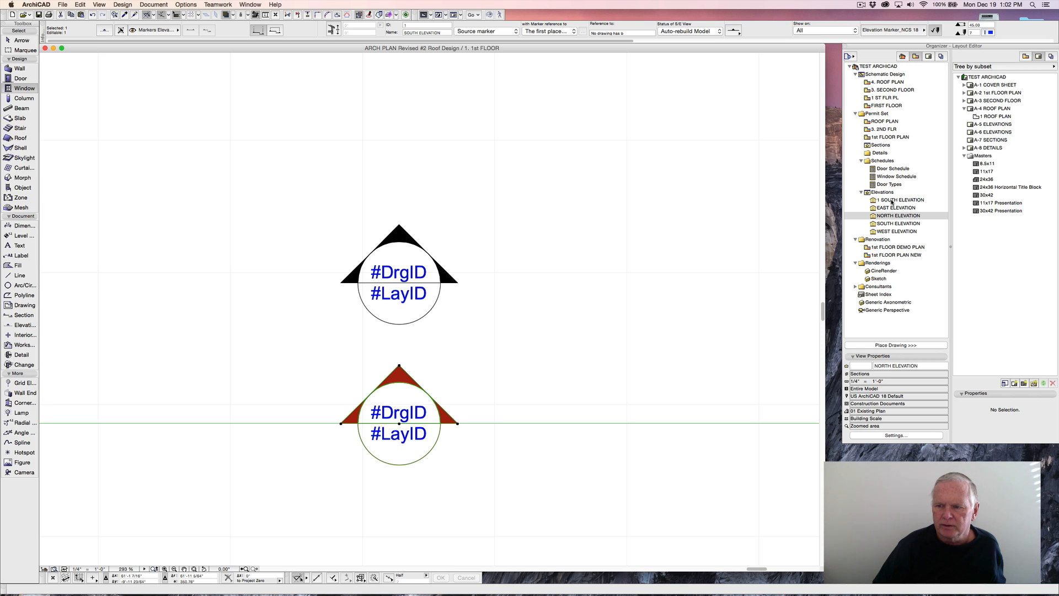
{"action": "left_click", "coordinate": [892, 200]}
{"action": "right_click", "coordinate": [893, 202]}
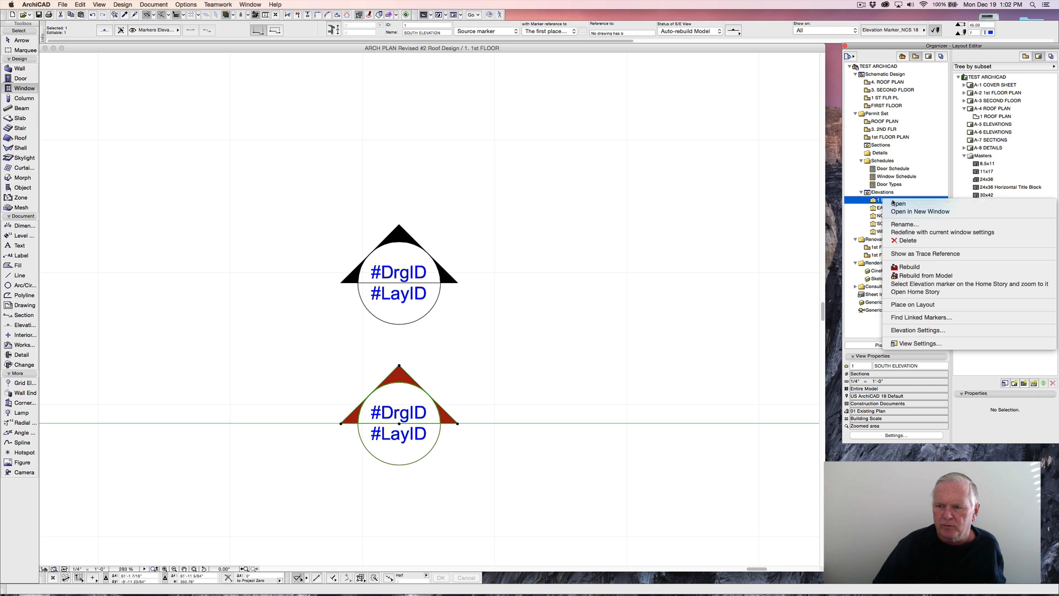
{"action": "left_click", "coordinate": [902, 224]}
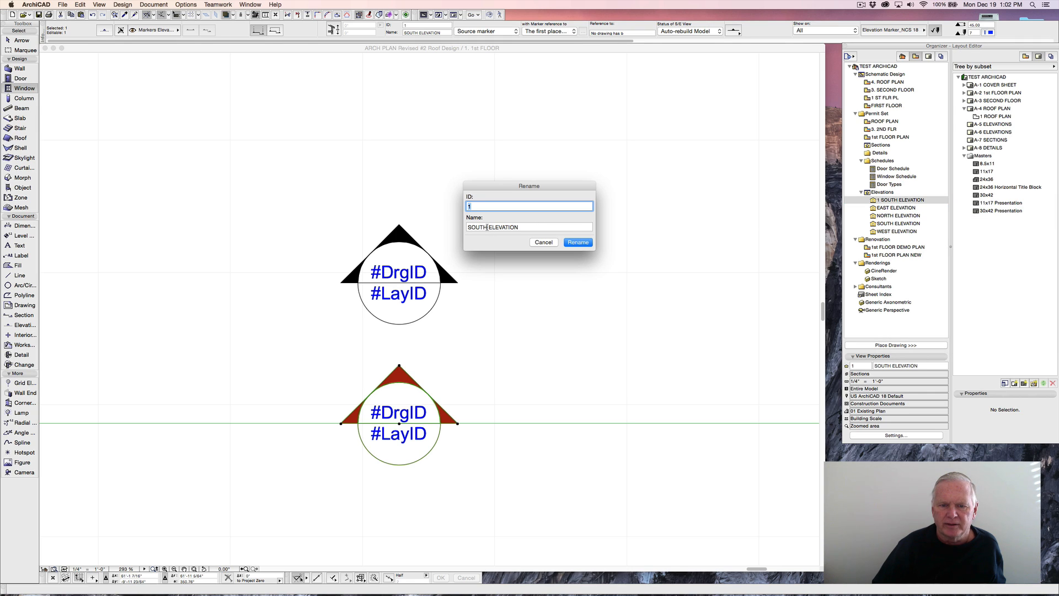
{"action": "left_click_drag", "start_coordinate": [487, 228], "coordinate": [459, 224]}
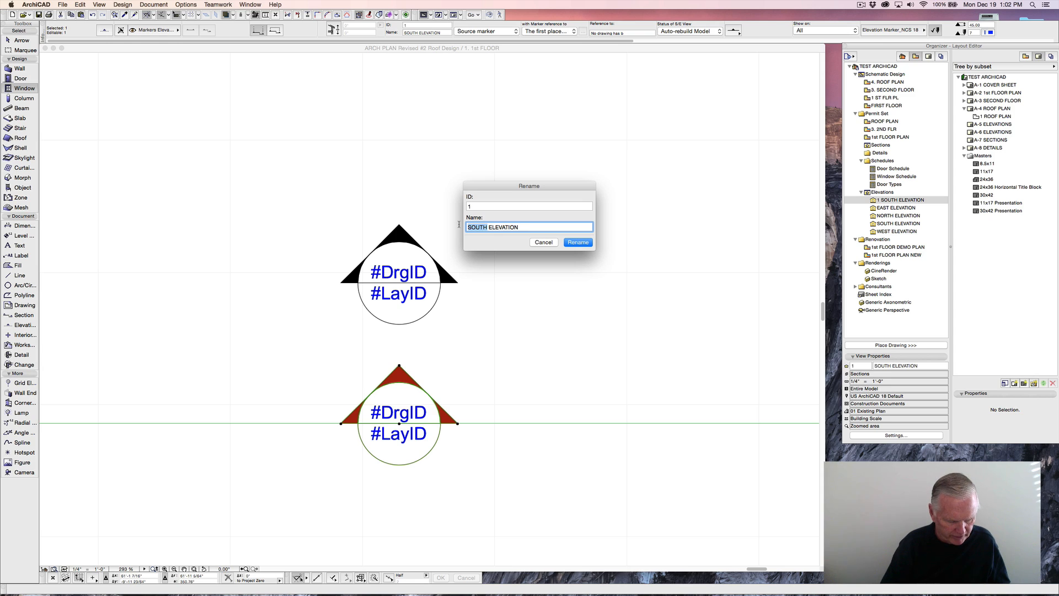
{"action": "type", "text": "front"}
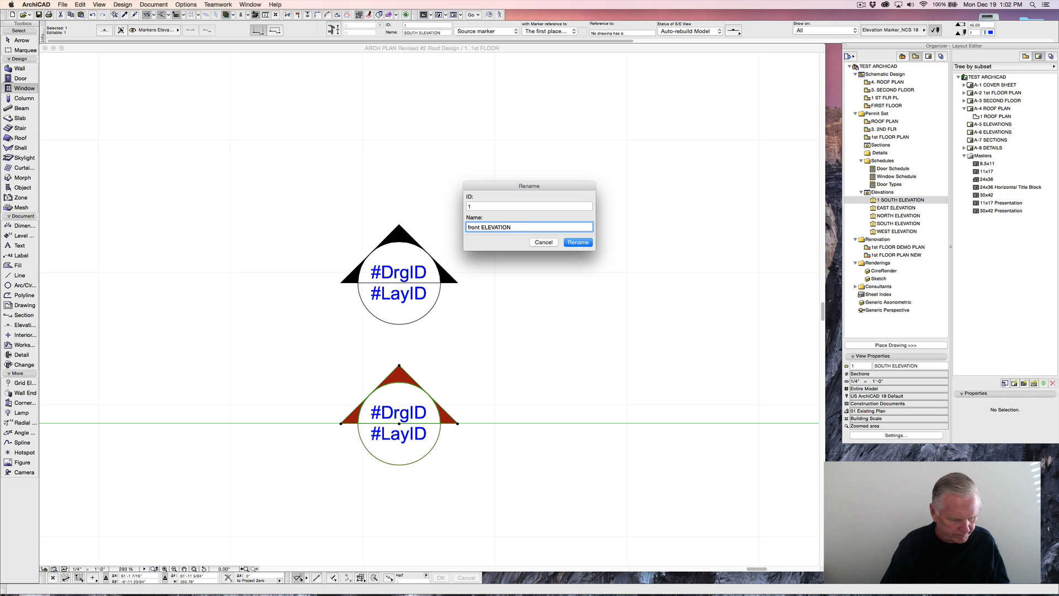
{"action": "key", "text": "BackSpace"}
{"action": "key", "text": "BackSpace"}
{"action": "key", "text": "BackSpace"}
{"action": "key", "text": "BackSpace"}
{"action": "key", "text": "BackSpace"}
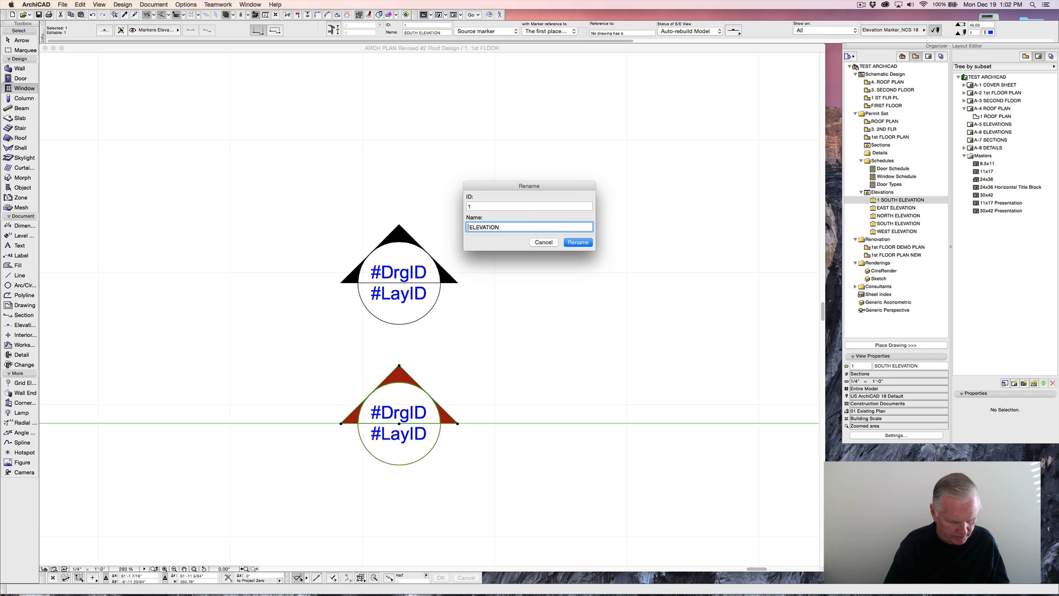
{"action": "type", "text": "FRONT"}
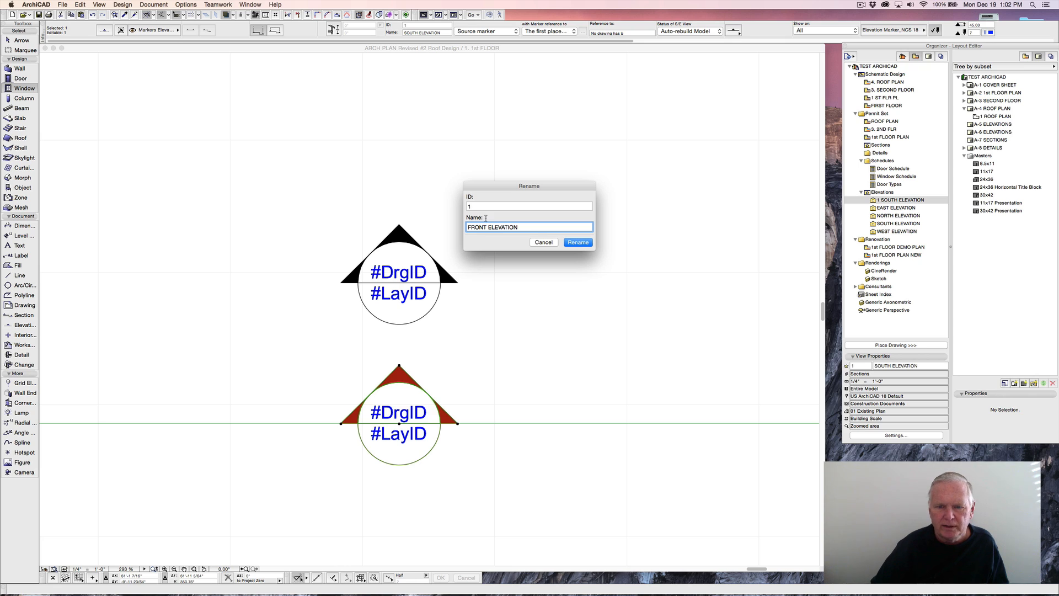
{"action": "left_click", "coordinate": [578, 243]}
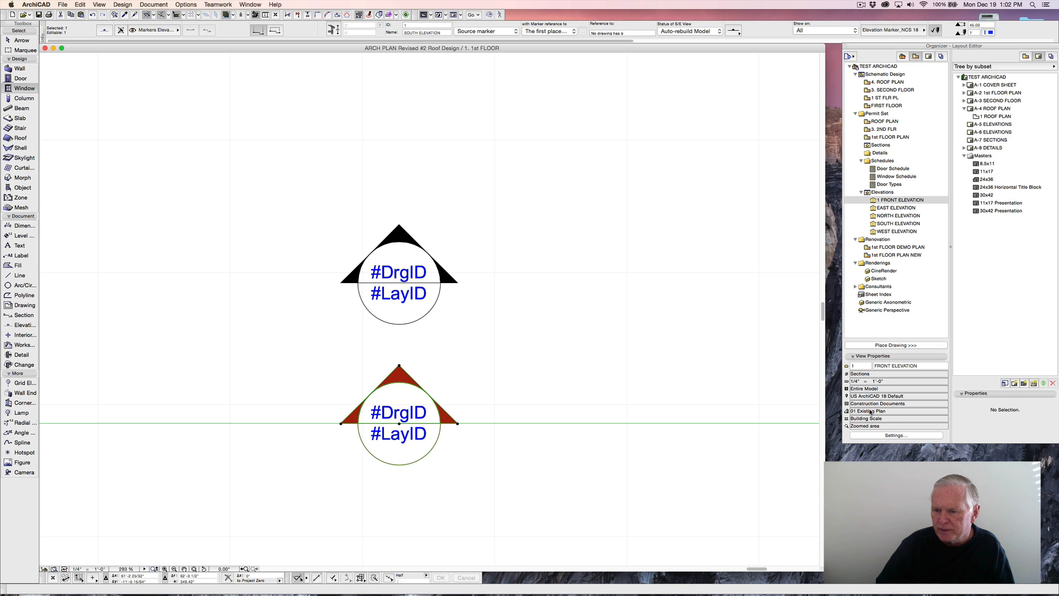
Set the Front Elevation view's model view options to Presentation-Solid.
{"action": "left_click", "coordinate": [886, 435]}
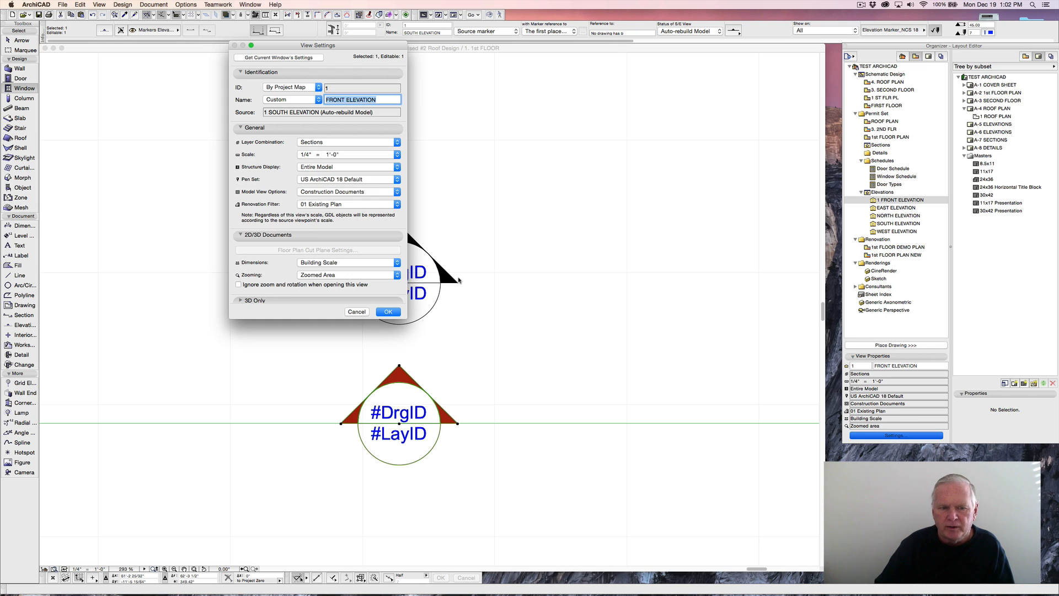
{"action": "left_click", "coordinate": [397, 192]}
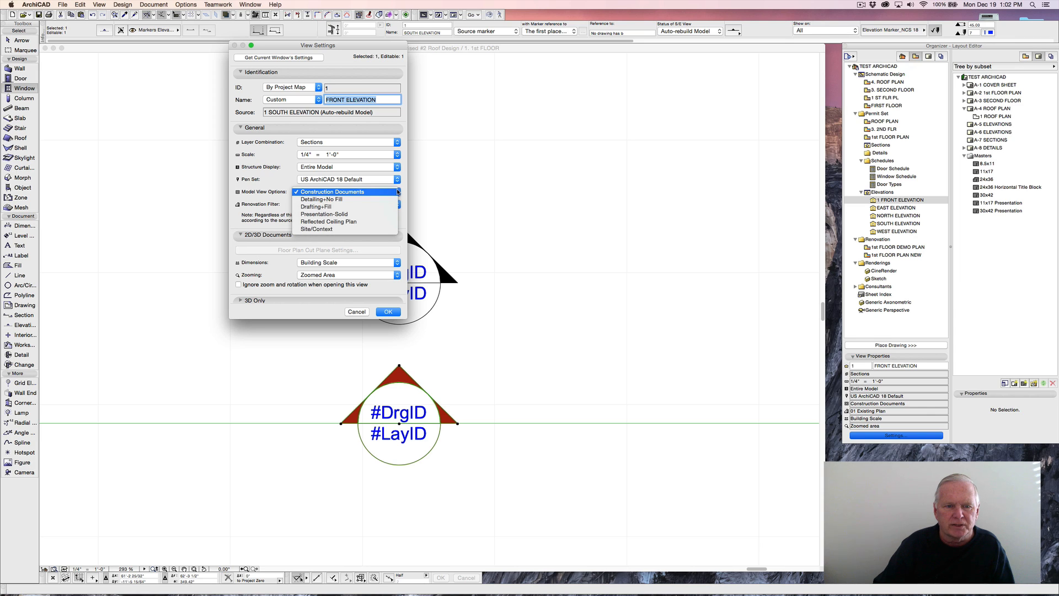
{"action": "left_click", "coordinate": [343, 214]}
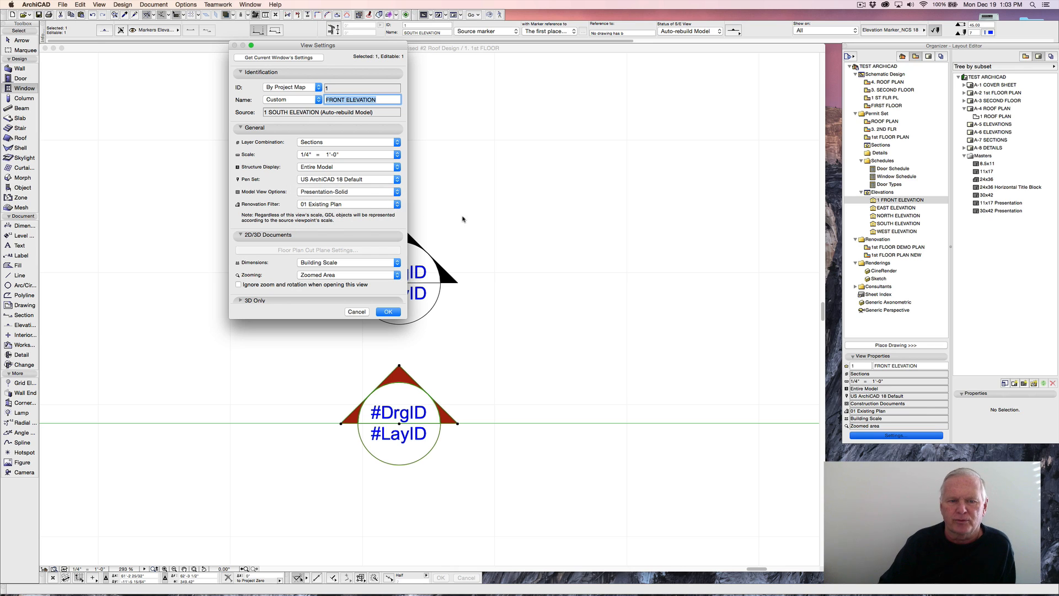
{"action": "left_click", "coordinate": [388, 312]}
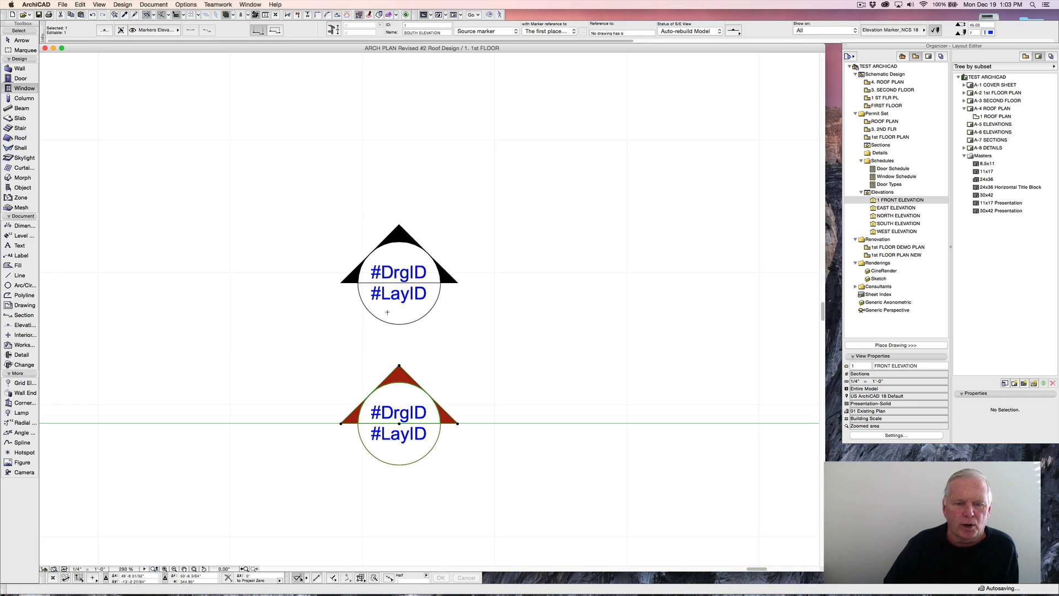
In the red elevation marker's model display settings, fill uncut surfaces with Own Surface Colors (Shaded).
{"action": "right_click", "coordinate": [399, 363]}
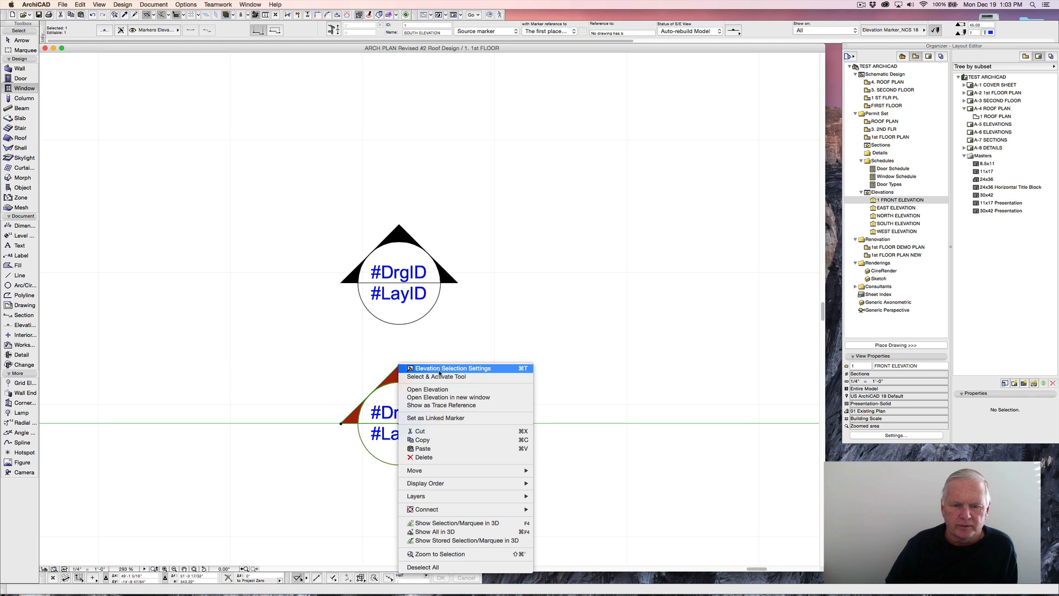
{"action": "left_click", "coordinate": [440, 369]}
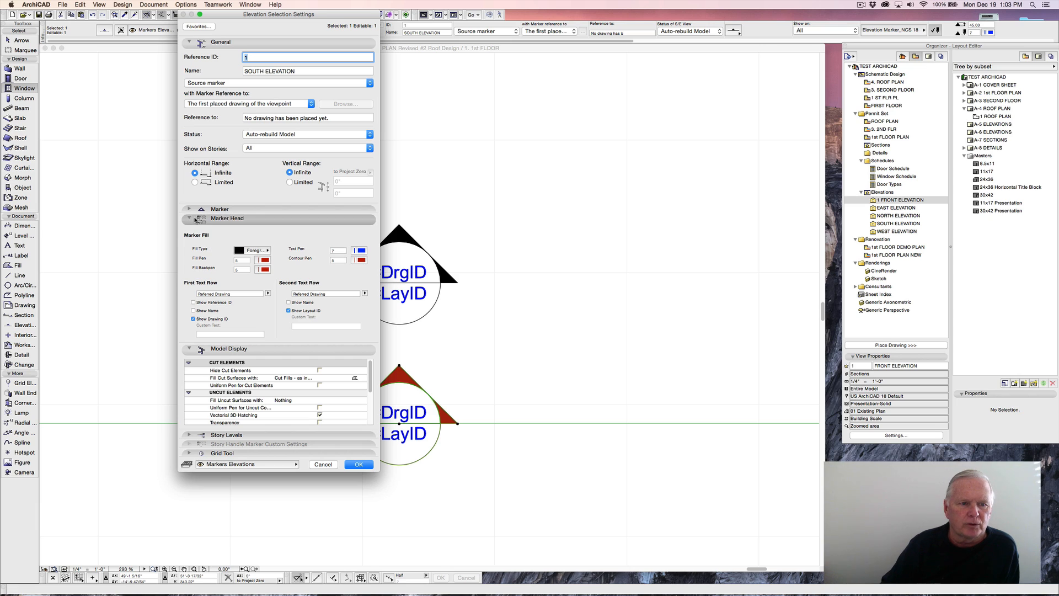
{"action": "left_click", "coordinate": [198, 220]}
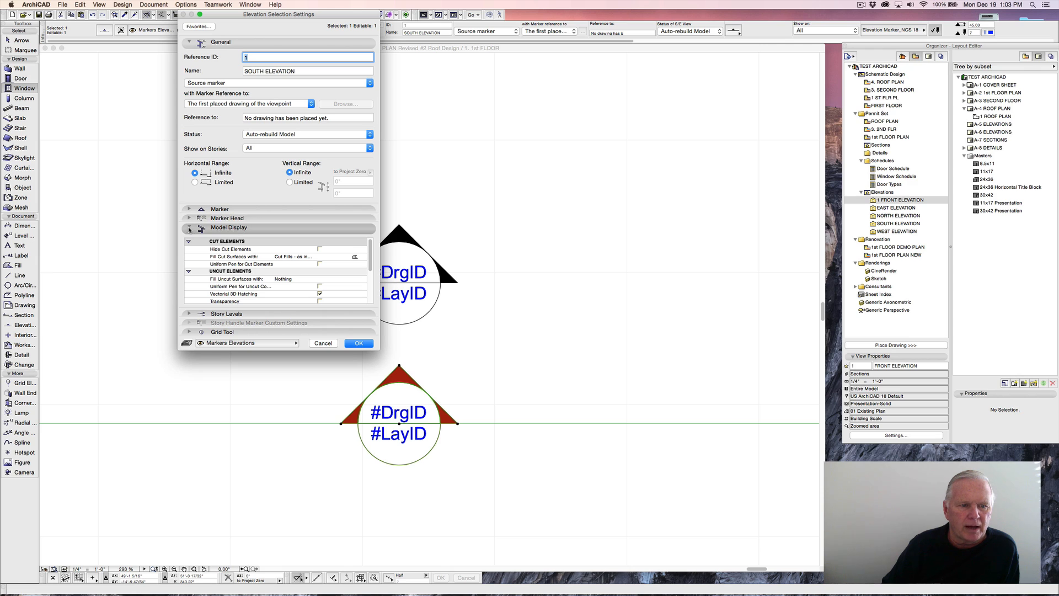
{"action": "left_click", "coordinate": [190, 227]}
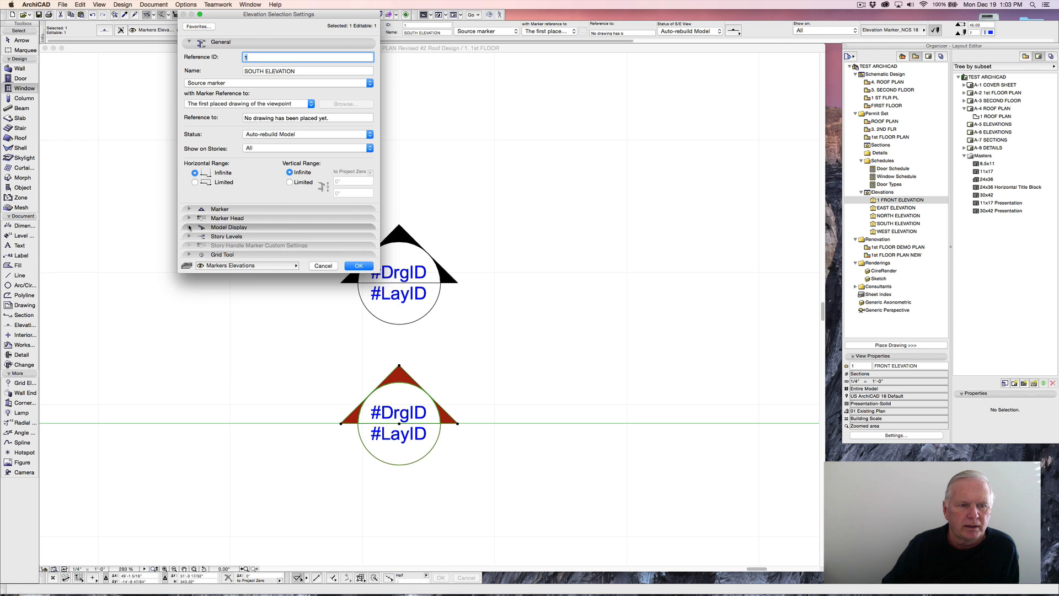
{"action": "left_click", "coordinate": [190, 227]}
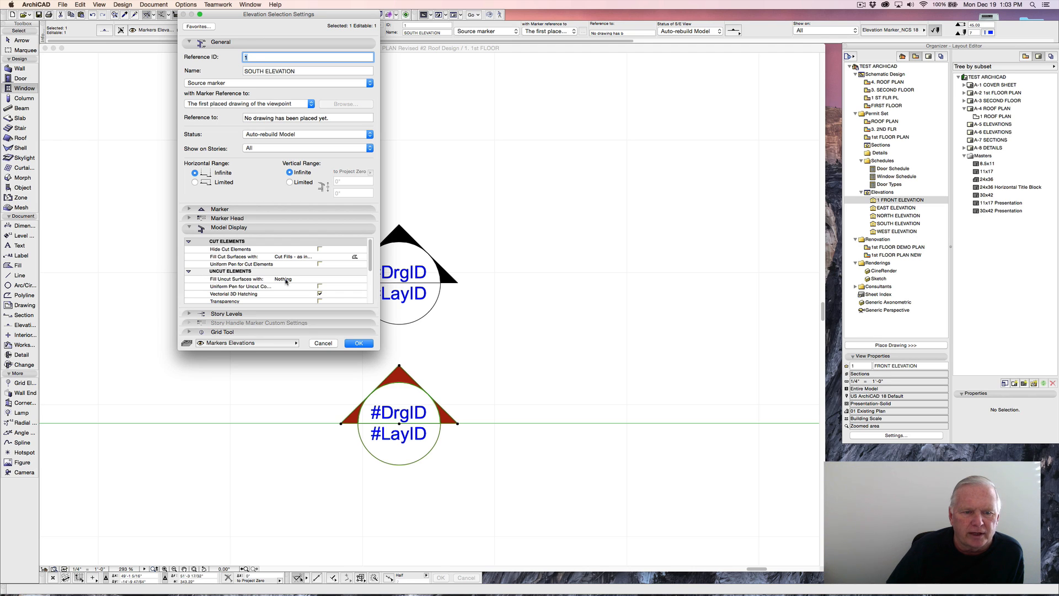
{"action": "left_click", "coordinate": [324, 282]}
{"action": "left_click", "coordinate": [360, 280]}
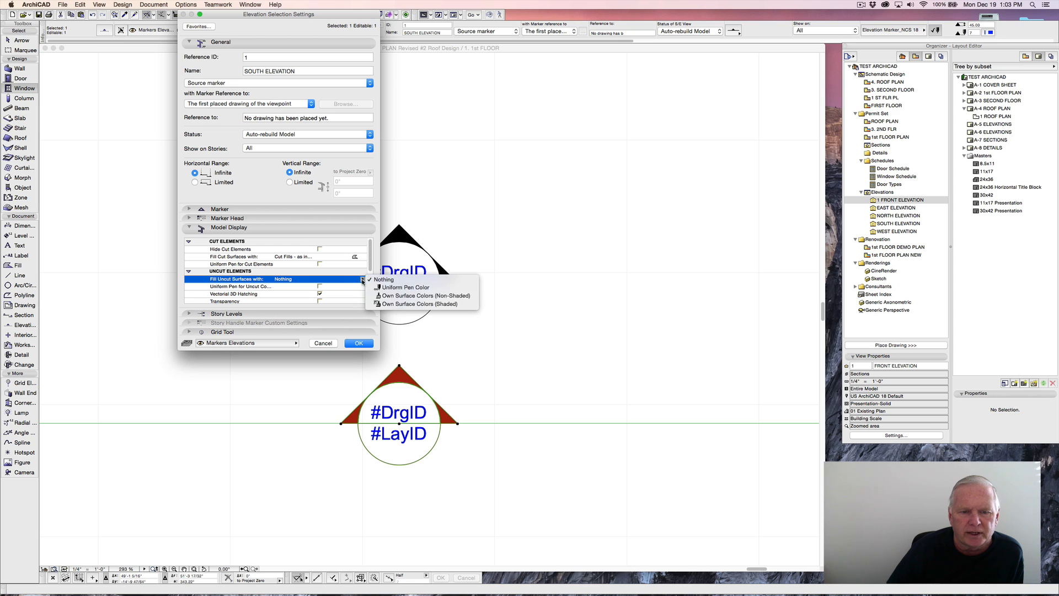
{"action": "left_click", "coordinate": [419, 305]}
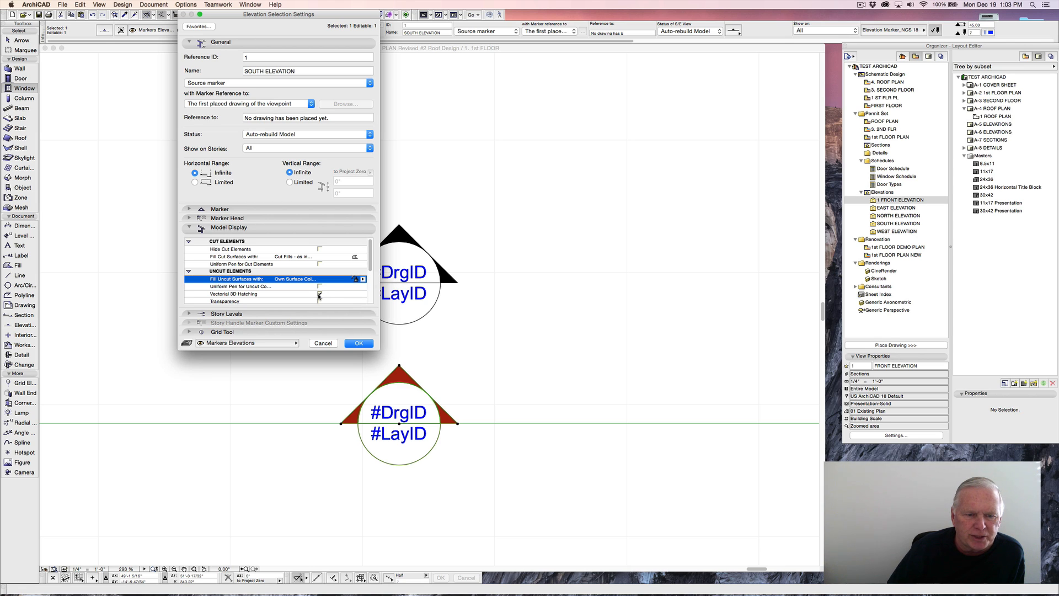
Turn on Sun Shadow for the red marker's elevation.
{"action": "scroll", "coordinate": [336, 287], "scroll_direction": "down", "scroll_amount": 3}
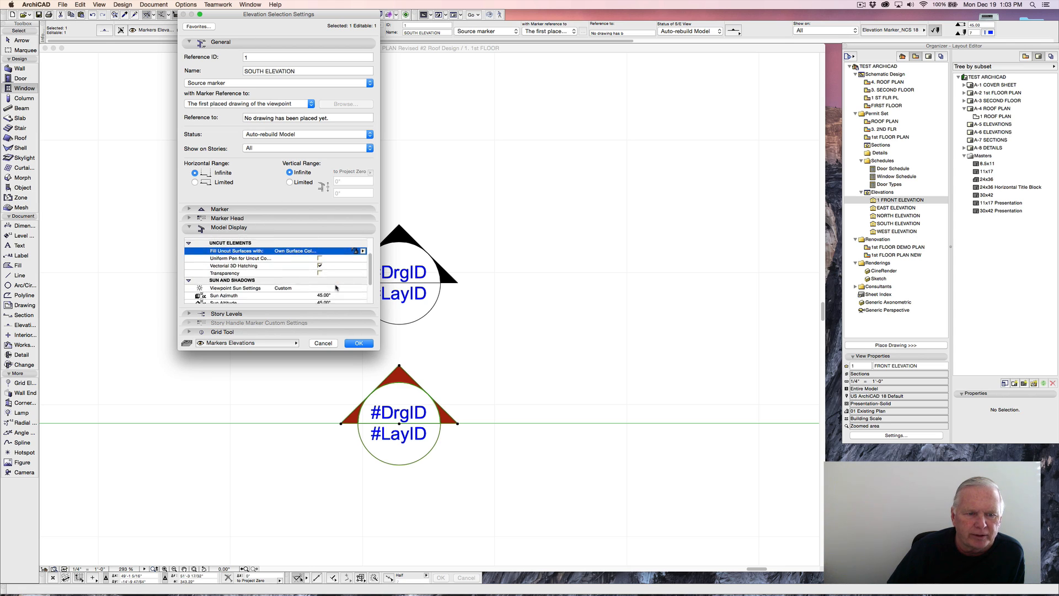
{"action": "scroll", "coordinate": [335, 287], "scroll_direction": "down", "scroll_amount": 3}
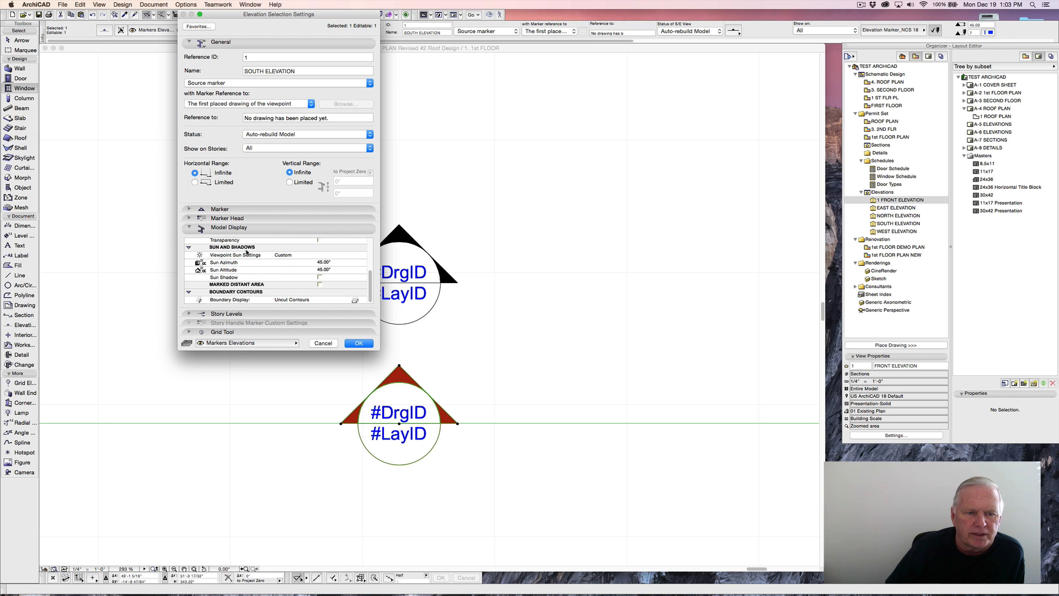
{"action": "left_click", "coordinate": [319, 278]}
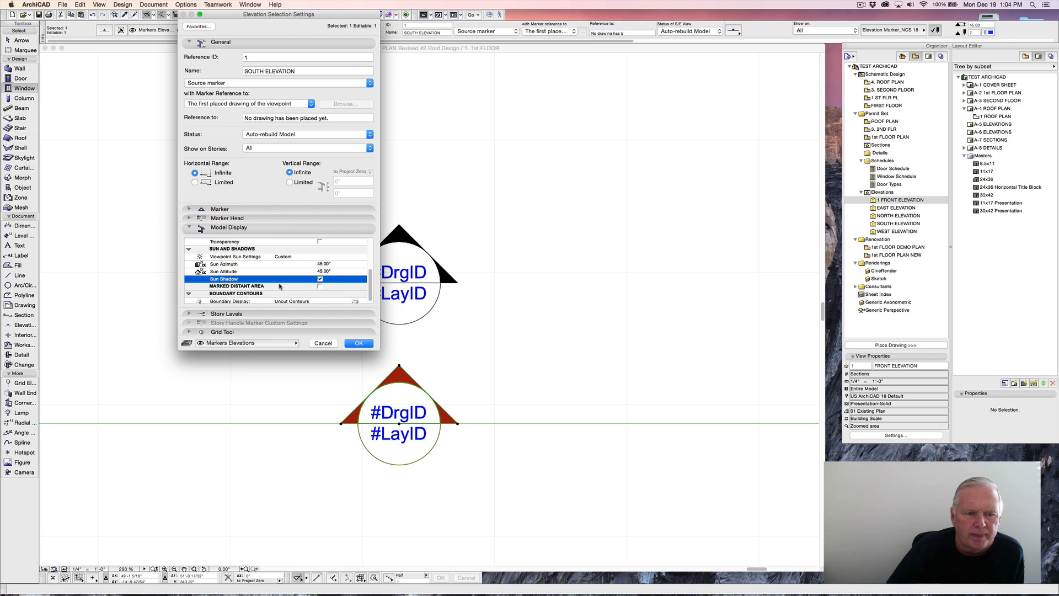
Enable Marked Distant Area with Own Surface Colors (Shaded) for uncut surfaces, Vectorial 3D Hatching and Sun Shadow, and apply the settings.
{"action": "left_click", "coordinate": [320, 286]}
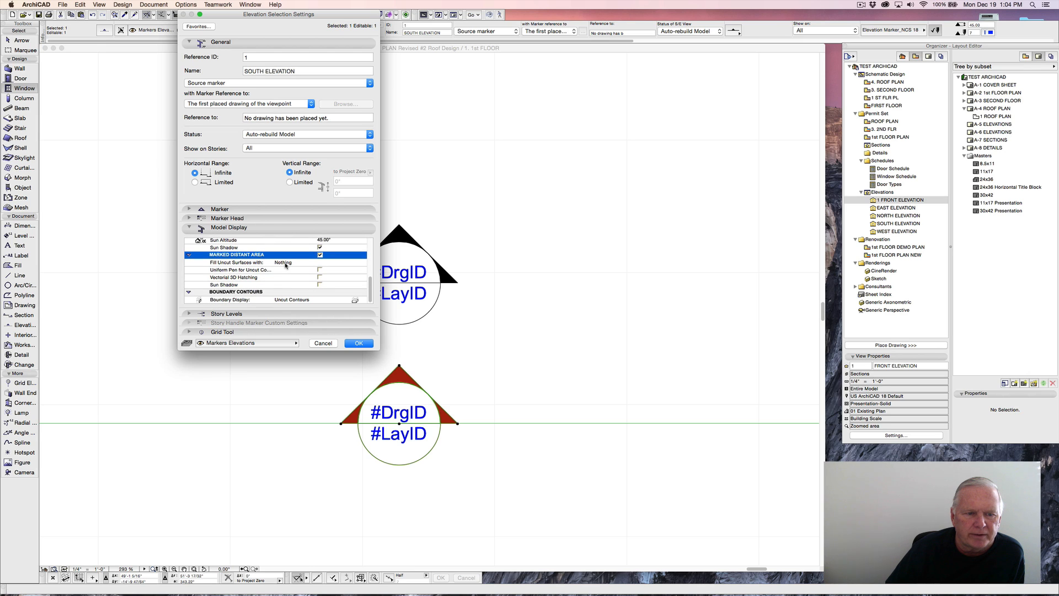
{"action": "left_click", "coordinate": [285, 264]}
{"action": "left_click", "coordinate": [363, 264]}
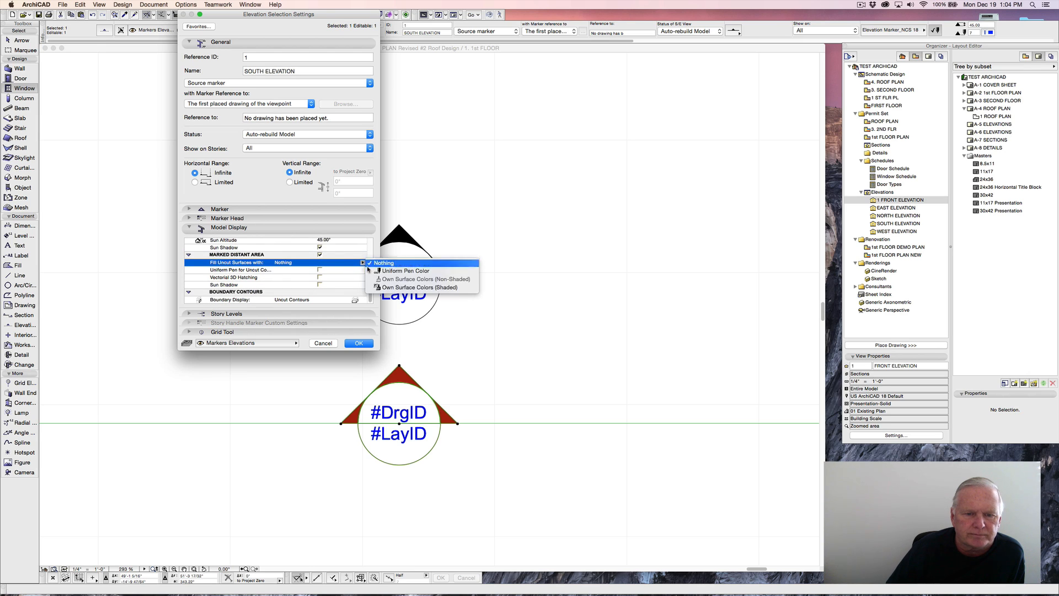
{"action": "left_click", "coordinate": [397, 287]}
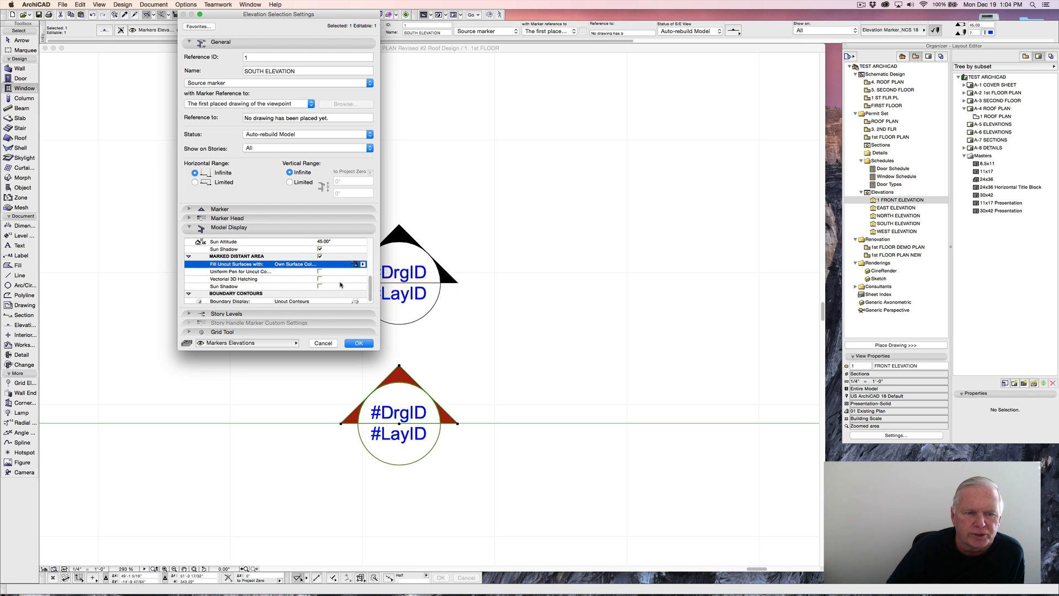
{"action": "left_click", "coordinate": [320, 279]}
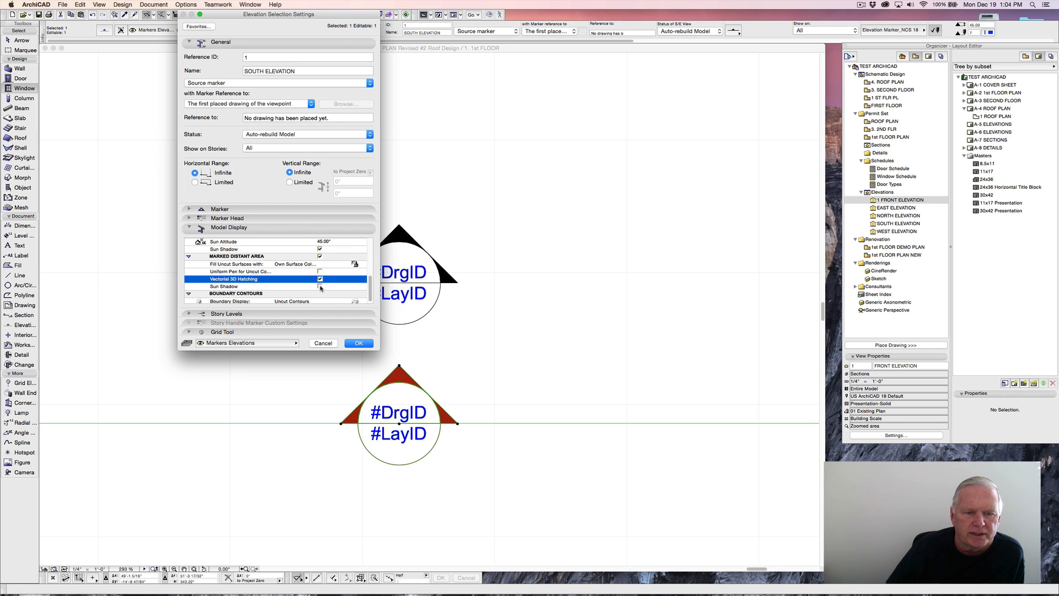
{"action": "left_click", "coordinate": [320, 286]}
{"action": "scroll", "coordinate": [304, 265], "scroll_direction": "down", "scroll_amount": 1}
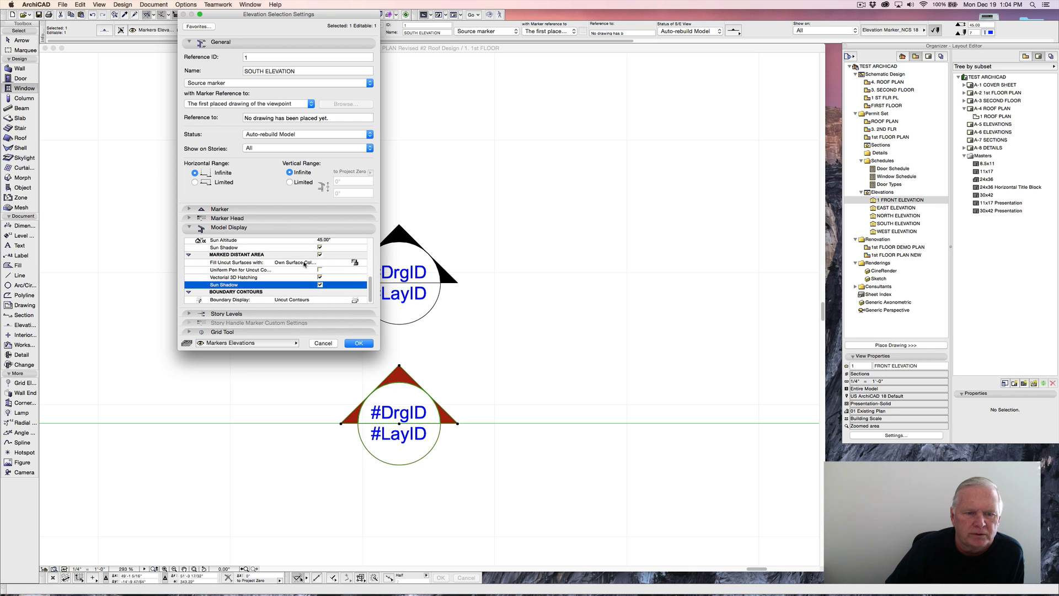
{"action": "left_click", "coordinate": [359, 344]}
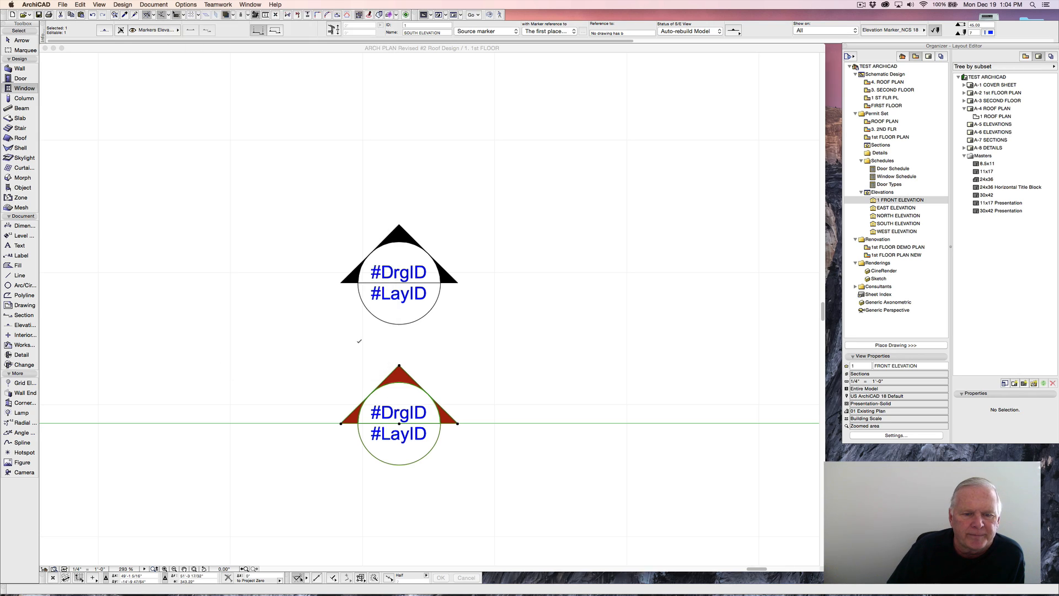
View the red marker's elevation in a new window, and return to the FIRST FLOOR plan.
{"action": "right_click", "coordinate": [400, 363]}
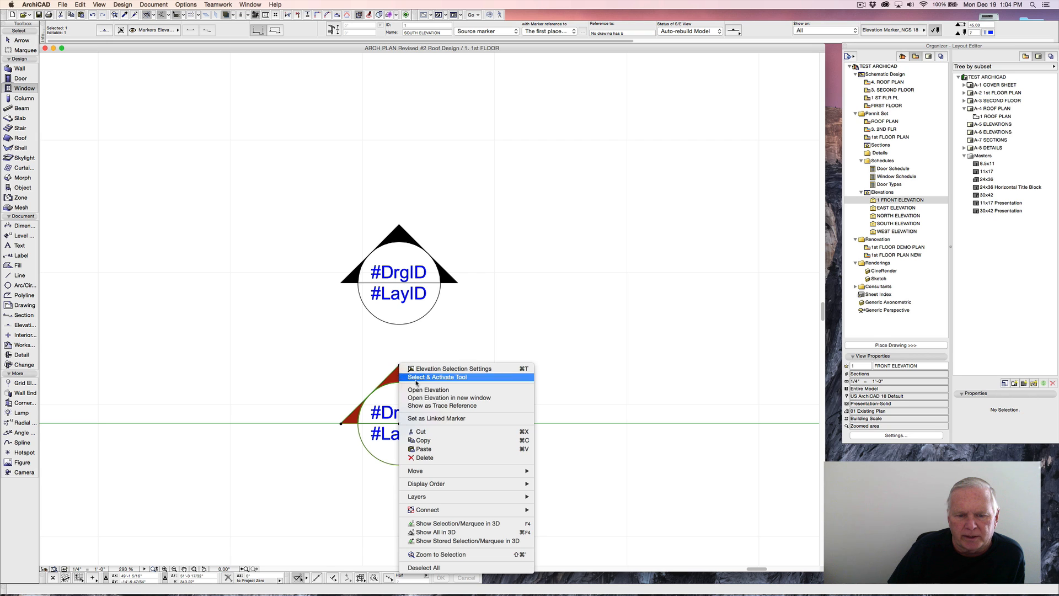
{"action": "left_click", "coordinate": [428, 398]}
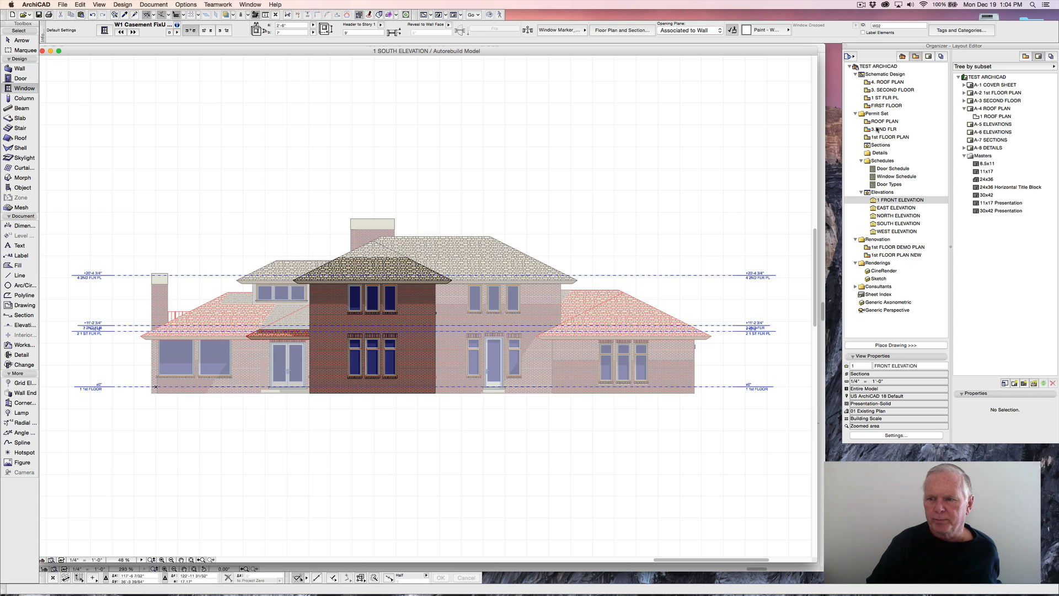
{"action": "double_click", "coordinate": [887, 106]}
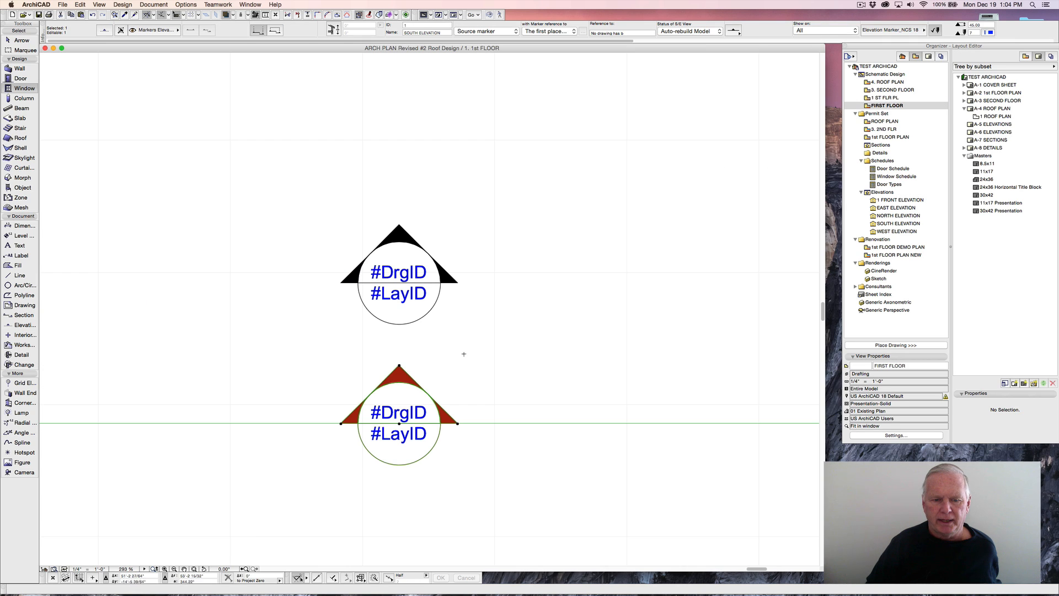
Move the red marker's distant-area limit line back about 24'-10" to run through the living room and garage, and open its elevation.
{"action": "scroll", "coordinate": [451, 372], "scroll_direction": "down", "scroll_amount": 5}
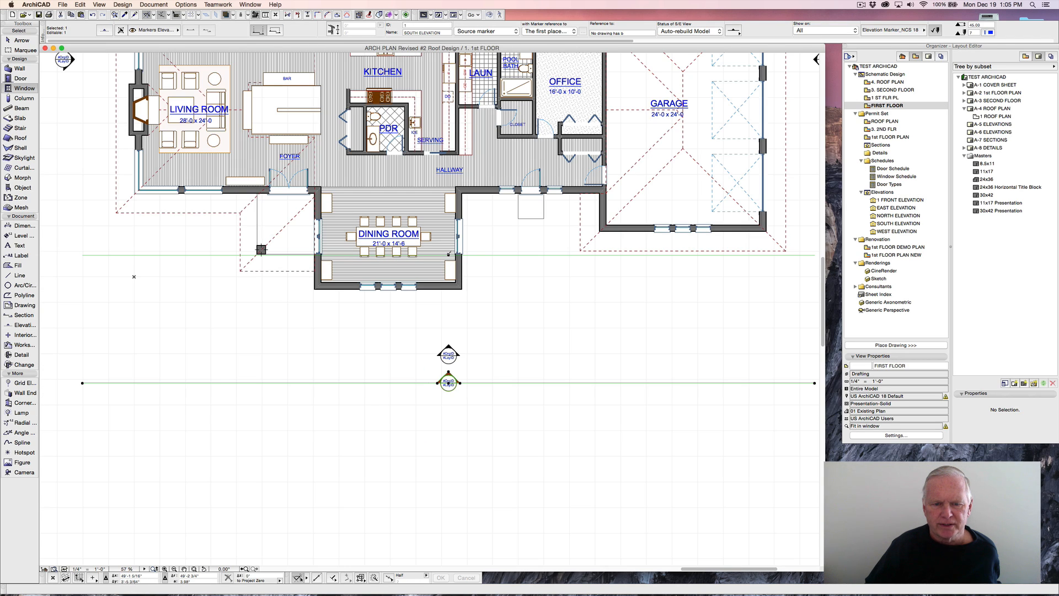
{"action": "left_click", "coordinate": [449, 255]}
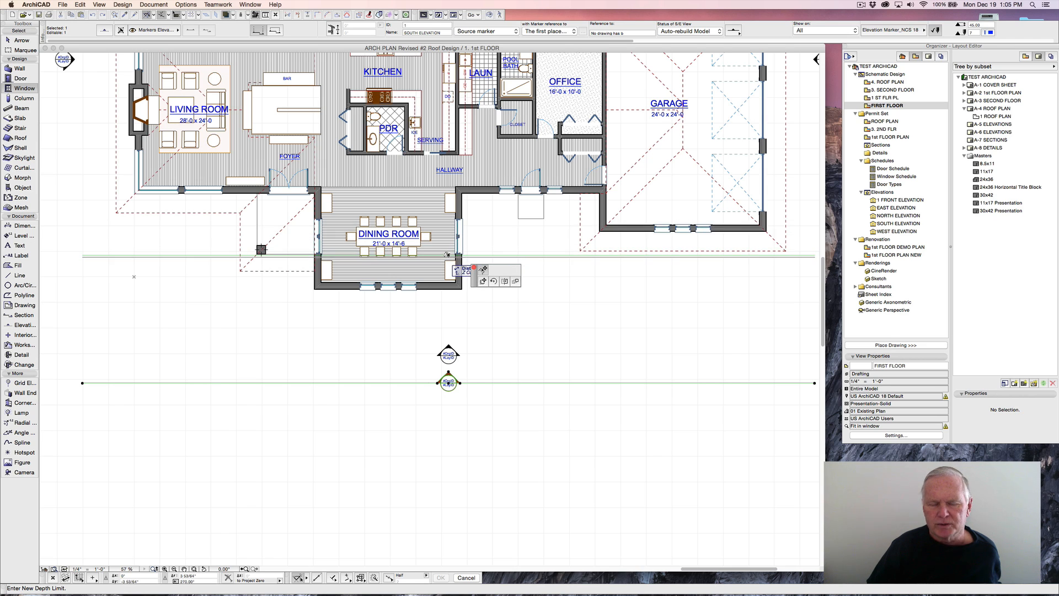
{"action": "scroll", "coordinate": [447, 254], "scroll_direction": "down", "scroll_amount": 8}
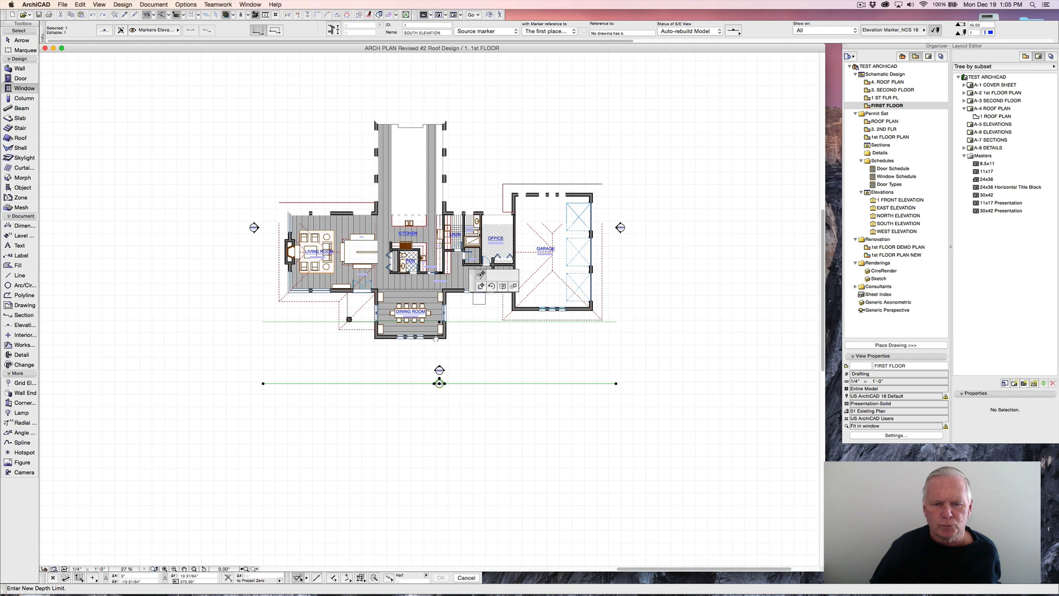
{"action": "scroll", "coordinate": [408, 342], "scroll_direction": "down", "scroll_amount": 3}
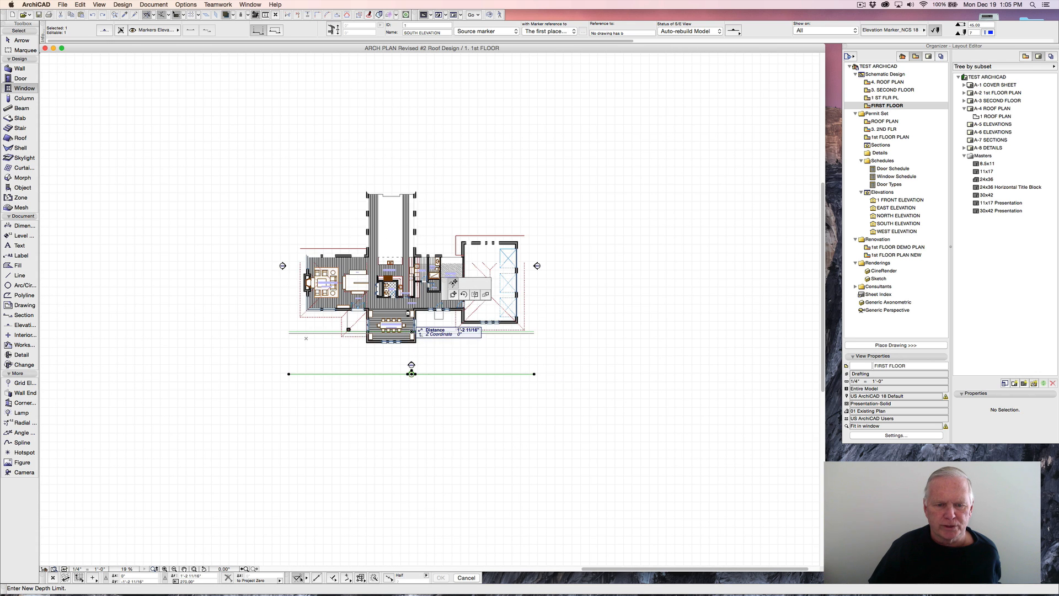
{"action": "scroll", "coordinate": [409, 309], "scroll_direction": "up", "scroll_amount": 5}
{"action": "scroll", "coordinate": [409, 309], "scroll_direction": "up", "scroll_amount": 1}
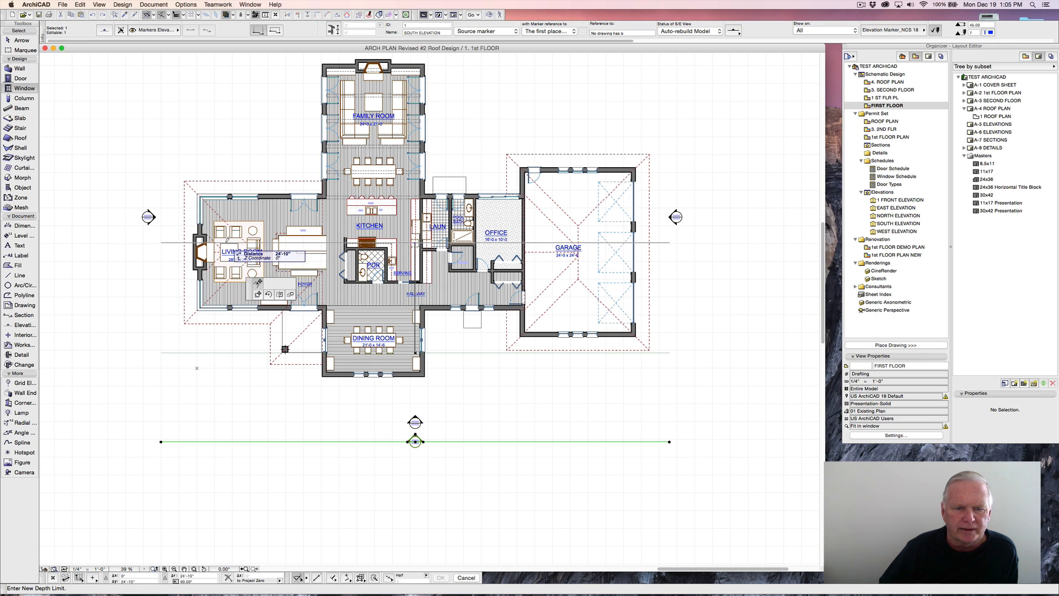
{"action": "left_click", "coordinate": [229, 243]}
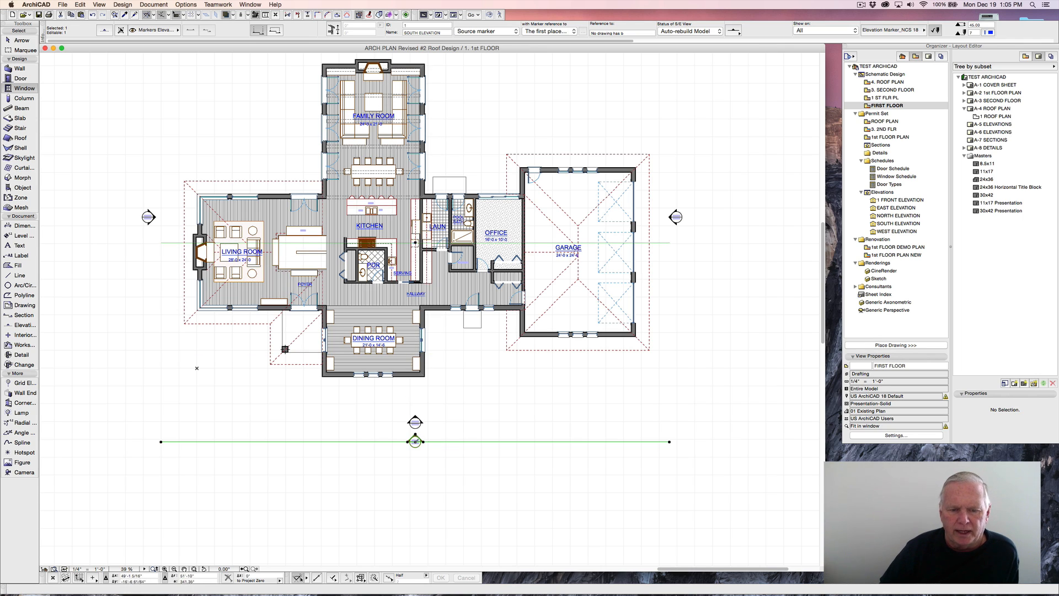
{"action": "right_click", "coordinate": [416, 442]}
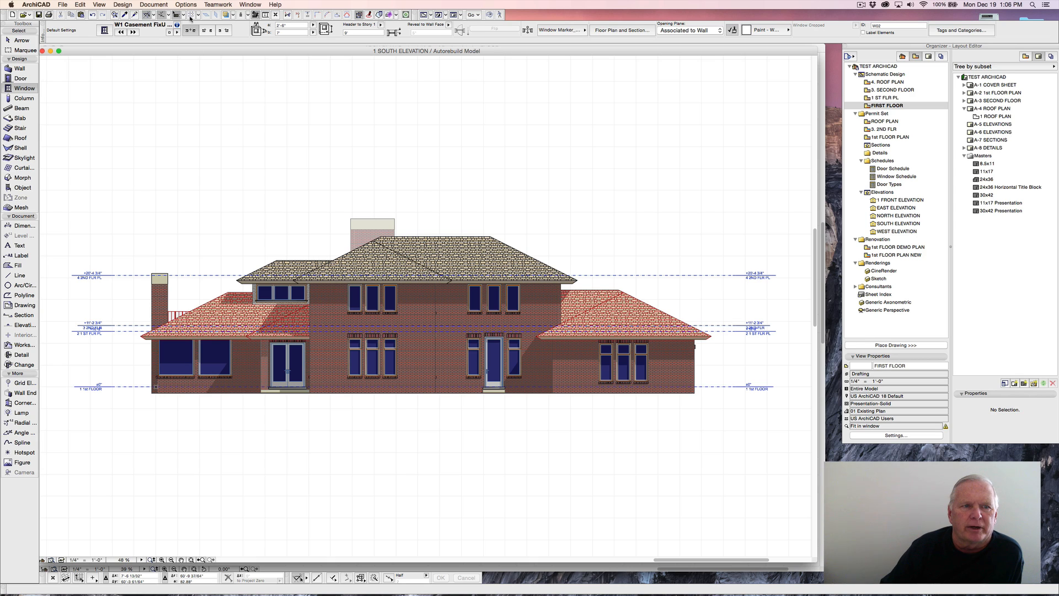
Open the project's surface settings and select the Glass - Clear surface.
{"action": "left_click", "coordinate": [187, 5]}
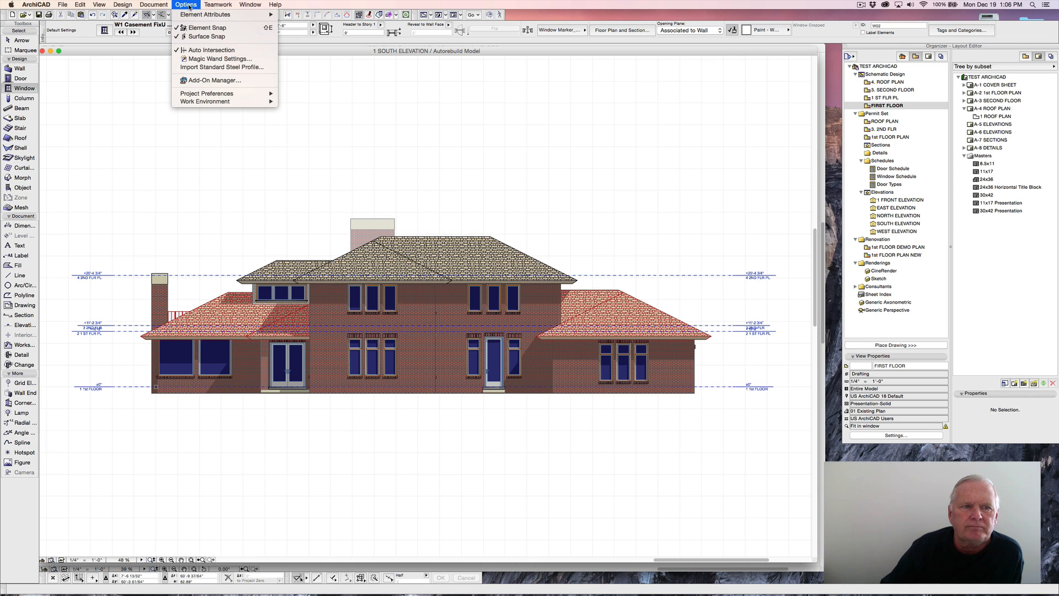
{"action": "mouse_move", "coordinate": [190, 17]}
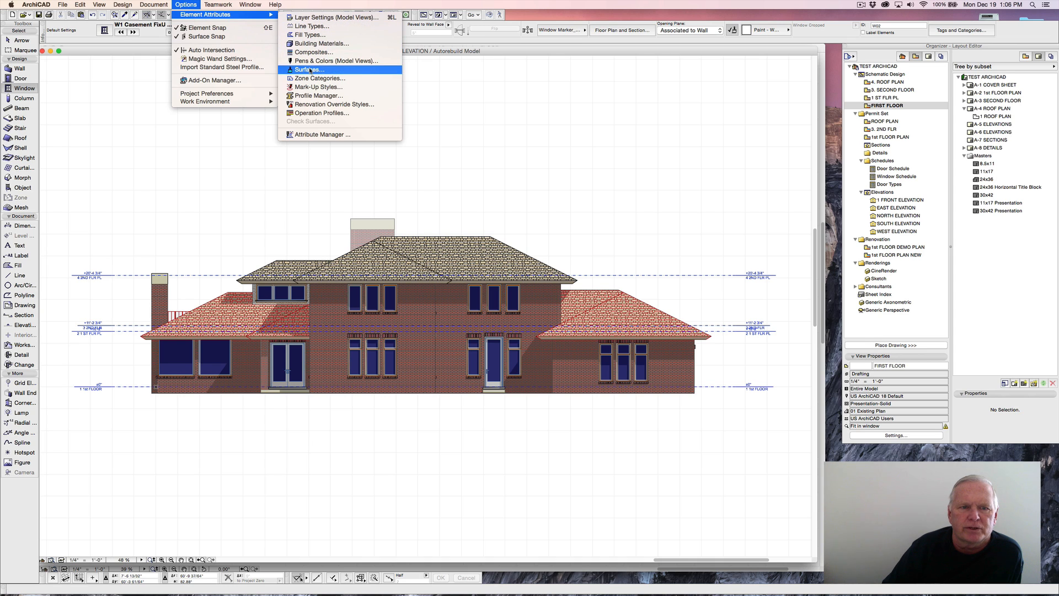
{"action": "left_click", "coordinate": [311, 70]}
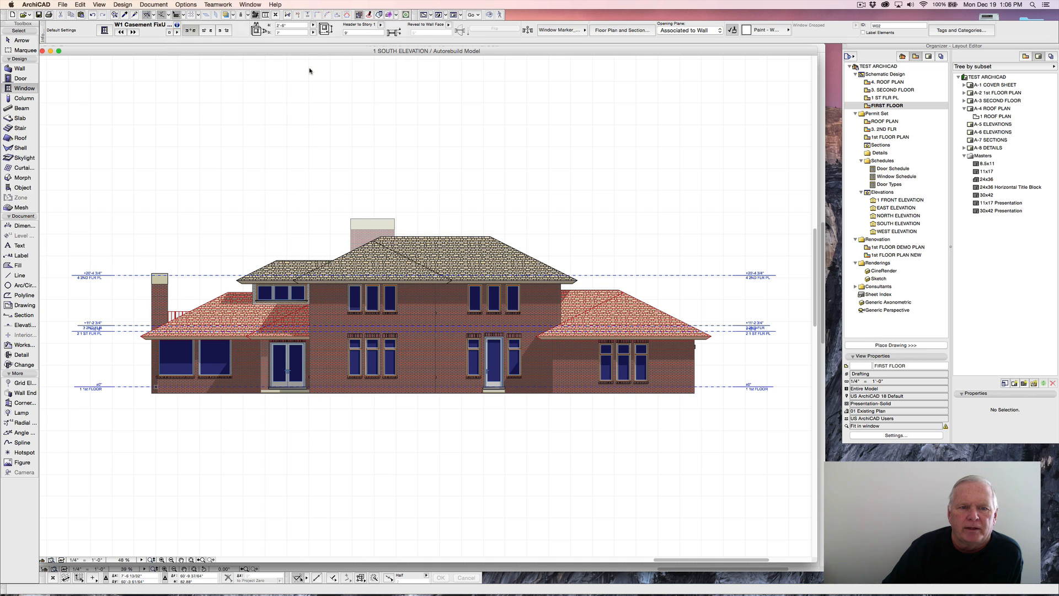
{"action": "left_click", "coordinate": [303, 47]}
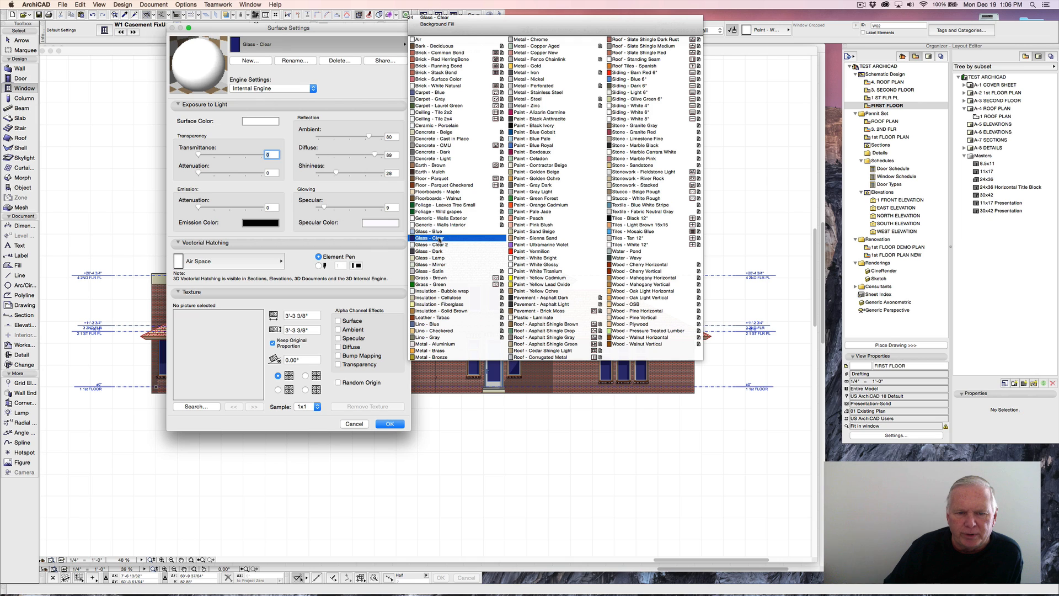
{"action": "left_click", "coordinate": [440, 238]}
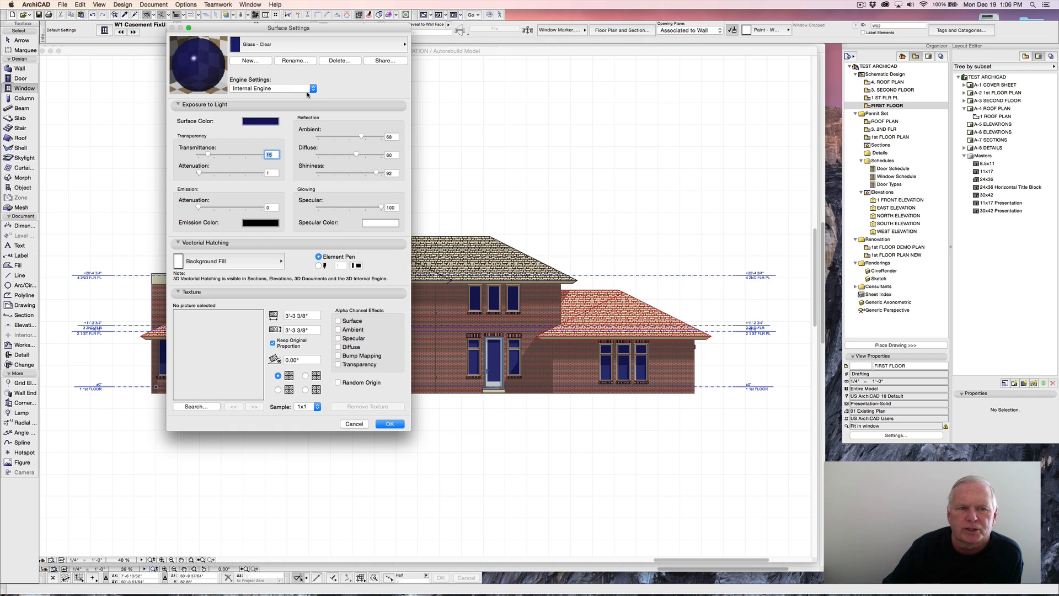
Check the surface color of Glass - Clear in the color picker and accept it.
{"action": "left_click", "coordinate": [403, 45]}
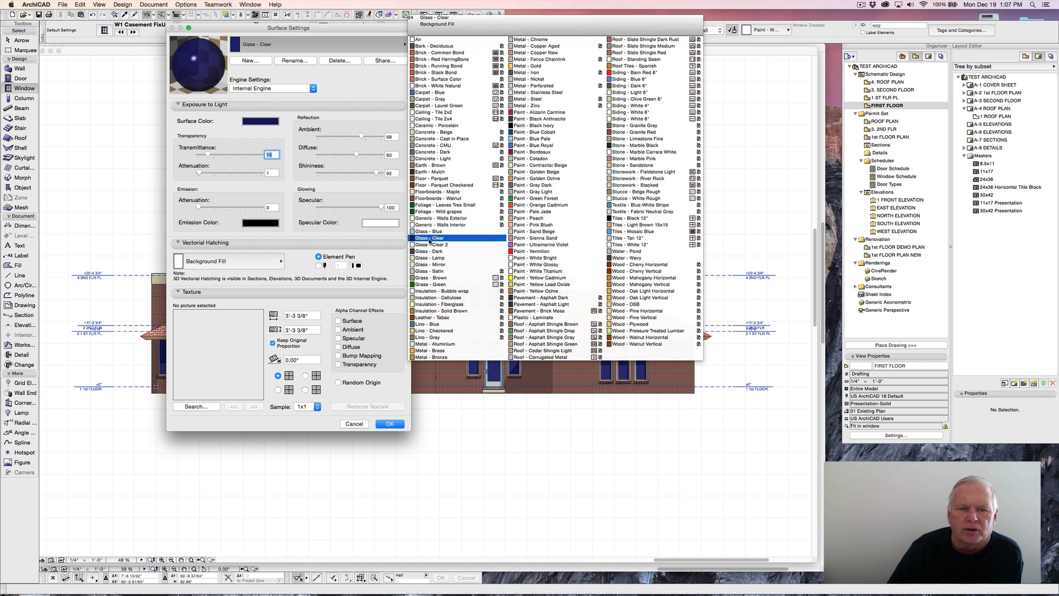
{"action": "left_click", "coordinate": [430, 239]}
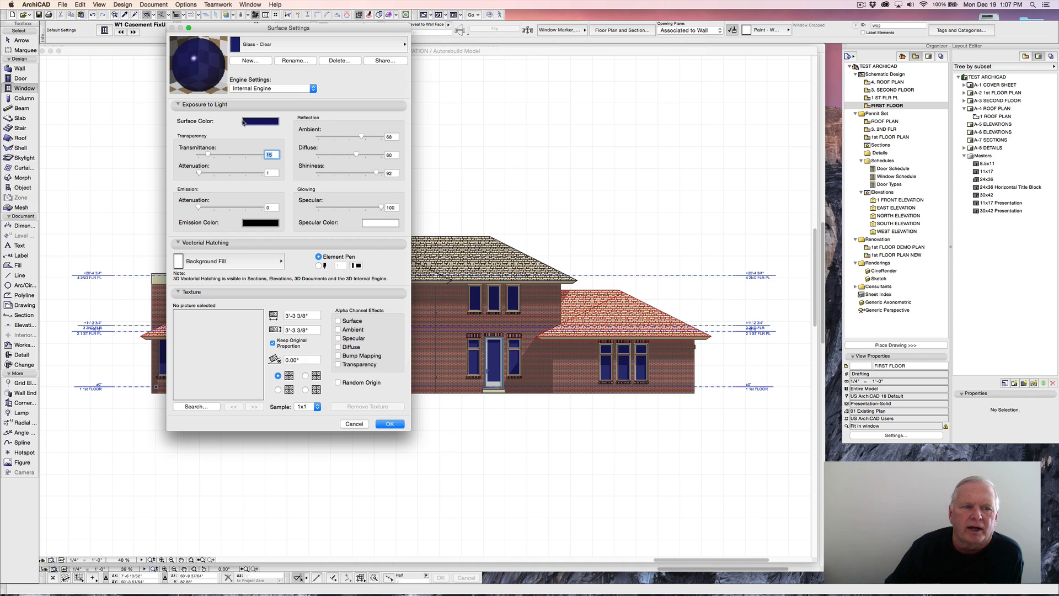
{"action": "left_click", "coordinate": [258, 122]}
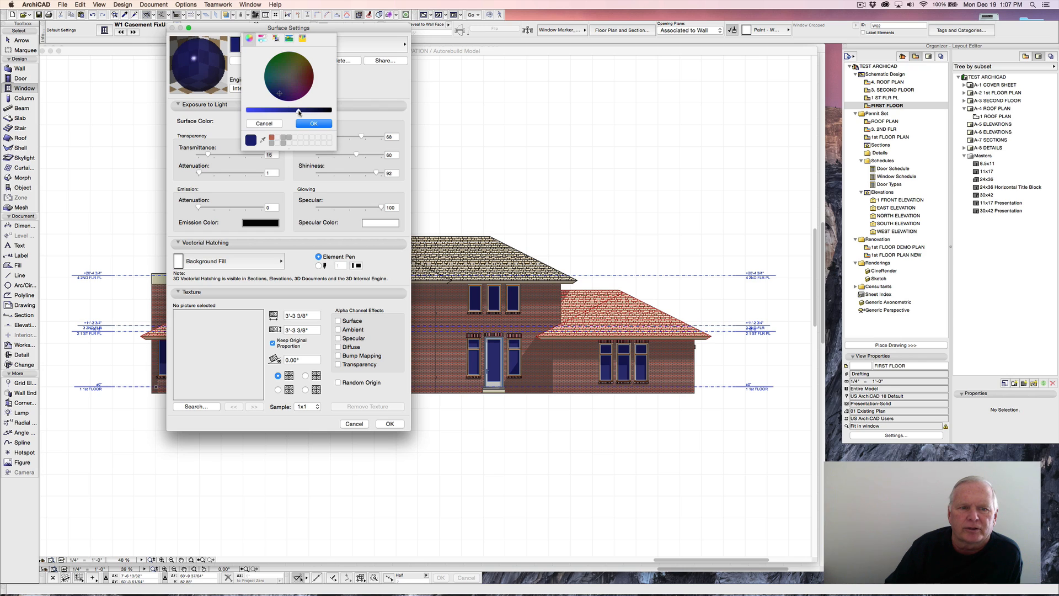
{"action": "left_click", "coordinate": [312, 125]}
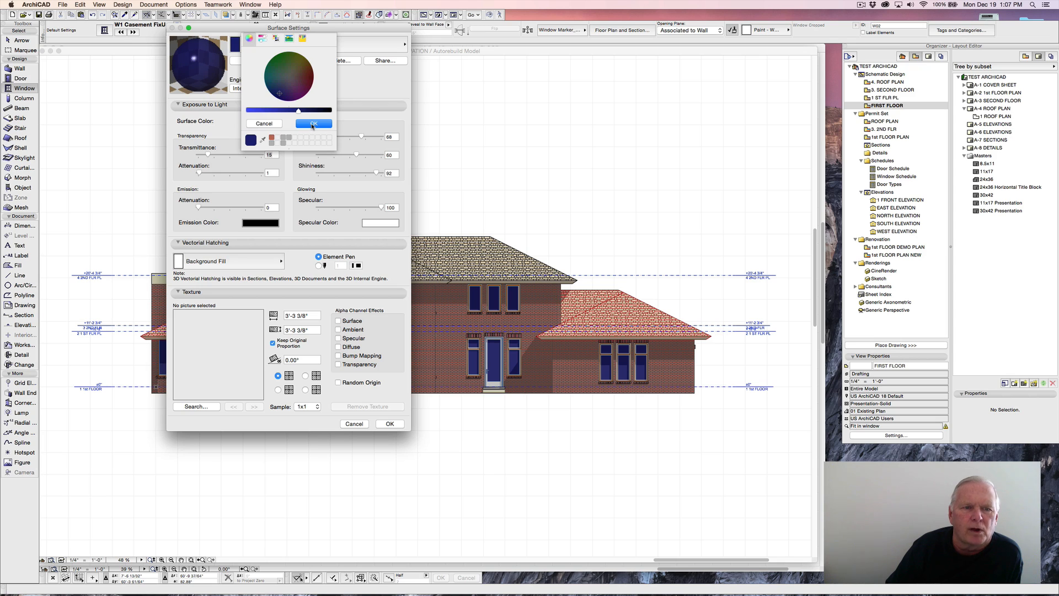
Confirm the Glass - Clear color and surface settings, check the elevation, and return to the FIRST FLOOR plan with nothing selected.
{"action": "left_click", "coordinate": [312, 125]}
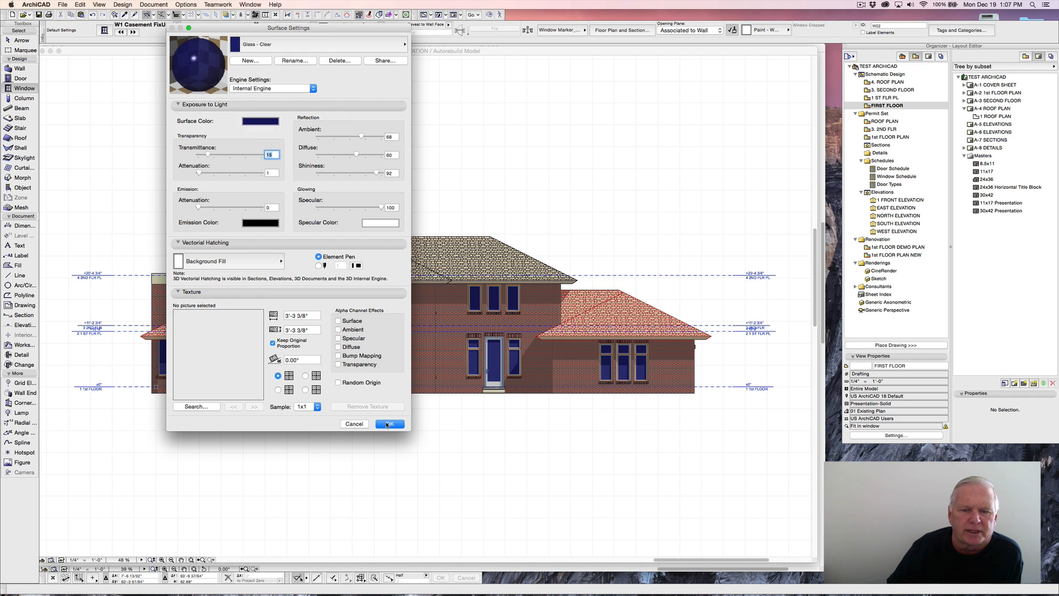
{"action": "left_click", "coordinate": [389, 423]}
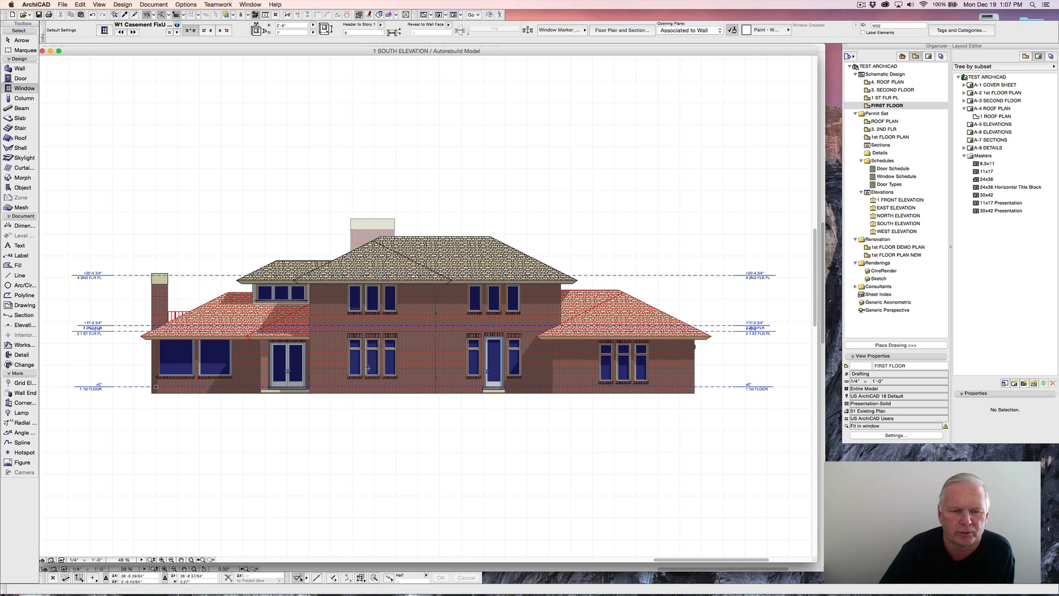
{"action": "scroll", "coordinate": [359, 318], "scroll_direction": "up", "scroll_amount": 1}
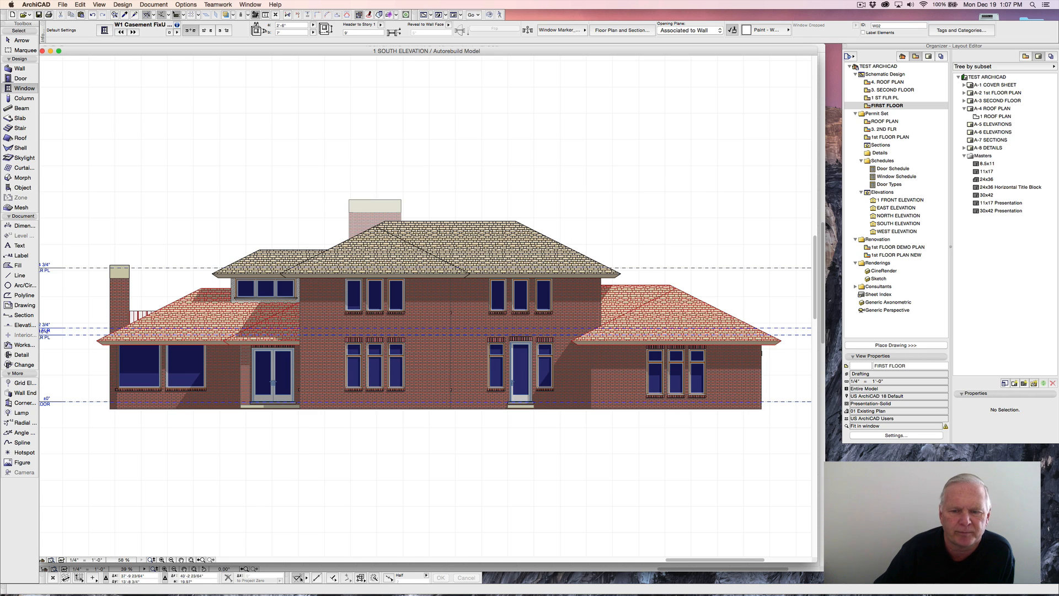
{"action": "scroll", "coordinate": [342, 257], "scroll_direction": "down", "scroll_amount": 1}
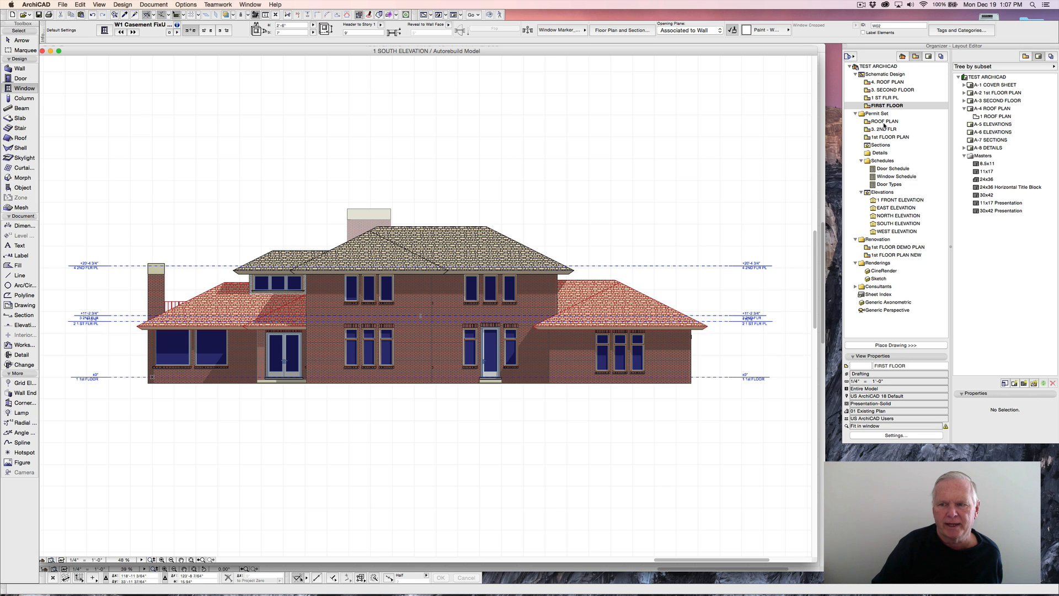
{"action": "double_click", "coordinate": [886, 105]}
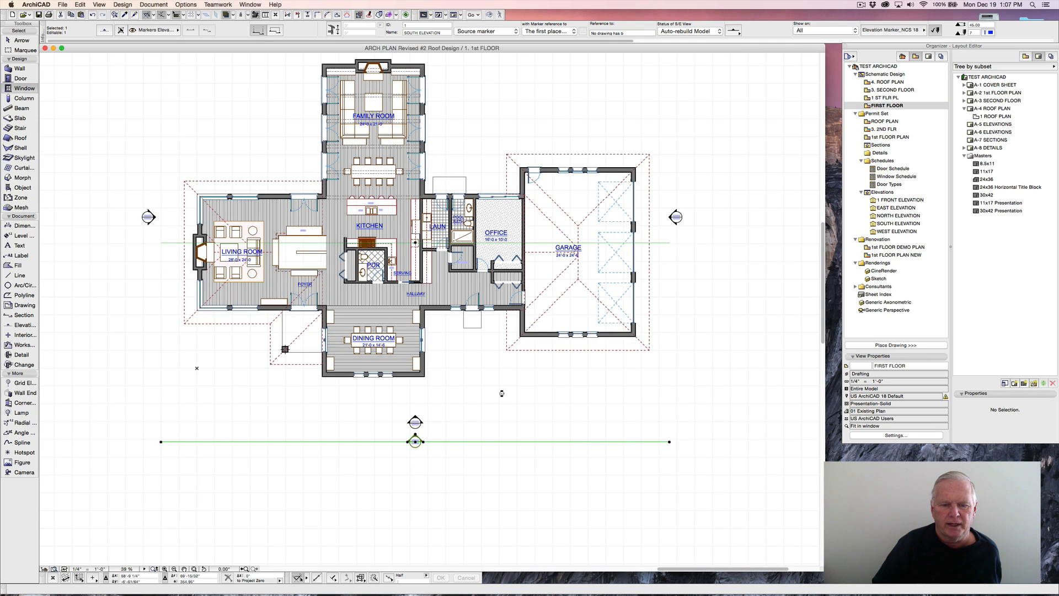
{"action": "key", "text": "Escape"}
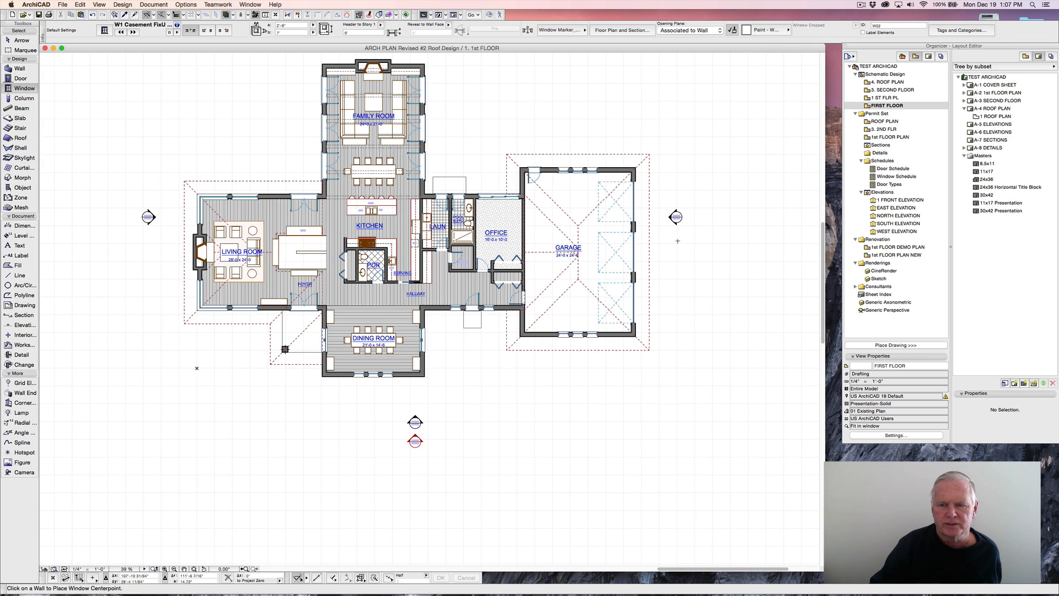
Drag a copy of the West Elevation marker beside the garage to a spot just outside the original.
{"action": "scroll", "coordinate": [647, 298], "scroll_direction": "down", "scroll_amount": 3}
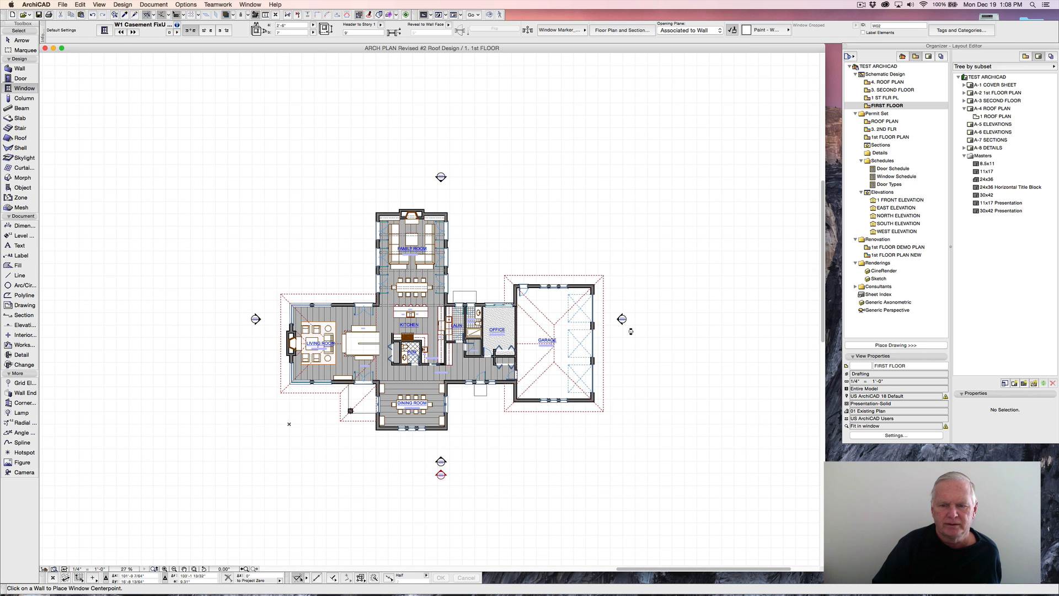
{"action": "left_click", "coordinate": [622, 319]}
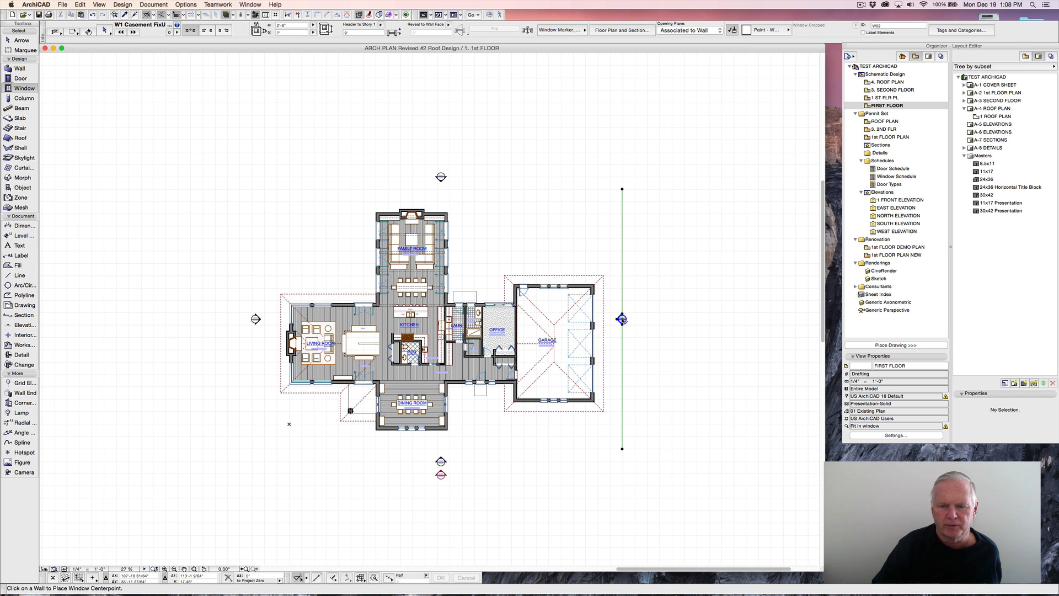
{"action": "right_click", "coordinate": [621, 319]}
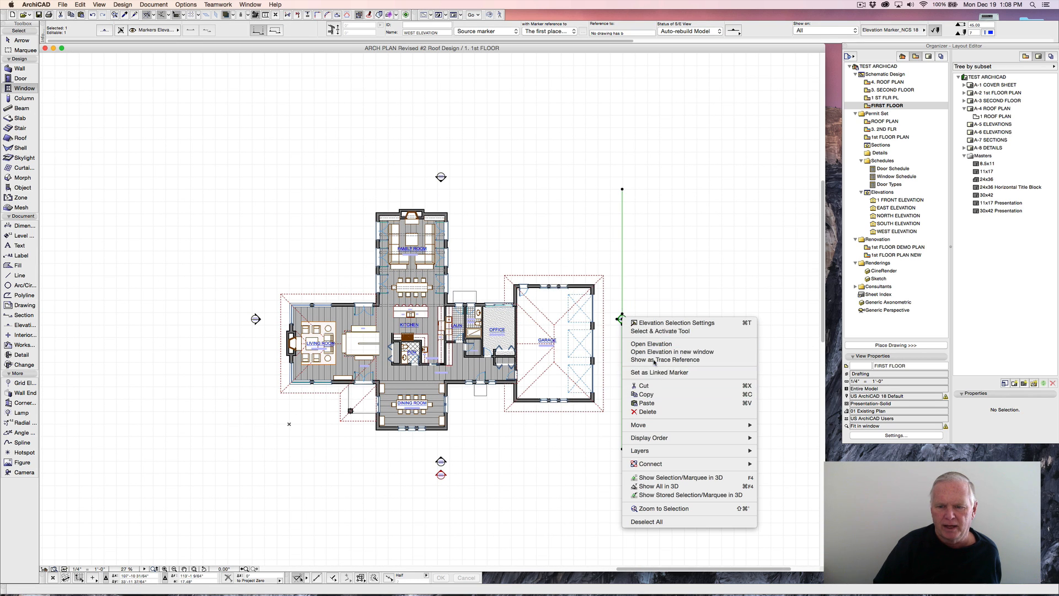
{"action": "mouse_move", "coordinate": [659, 425]}
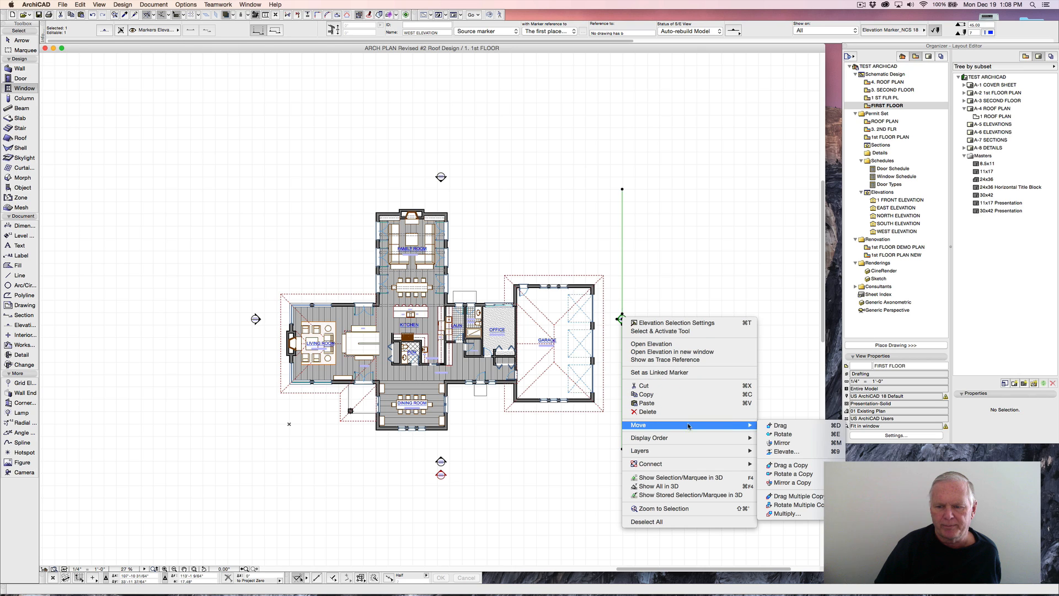
{"action": "left_click", "coordinate": [784, 466]}
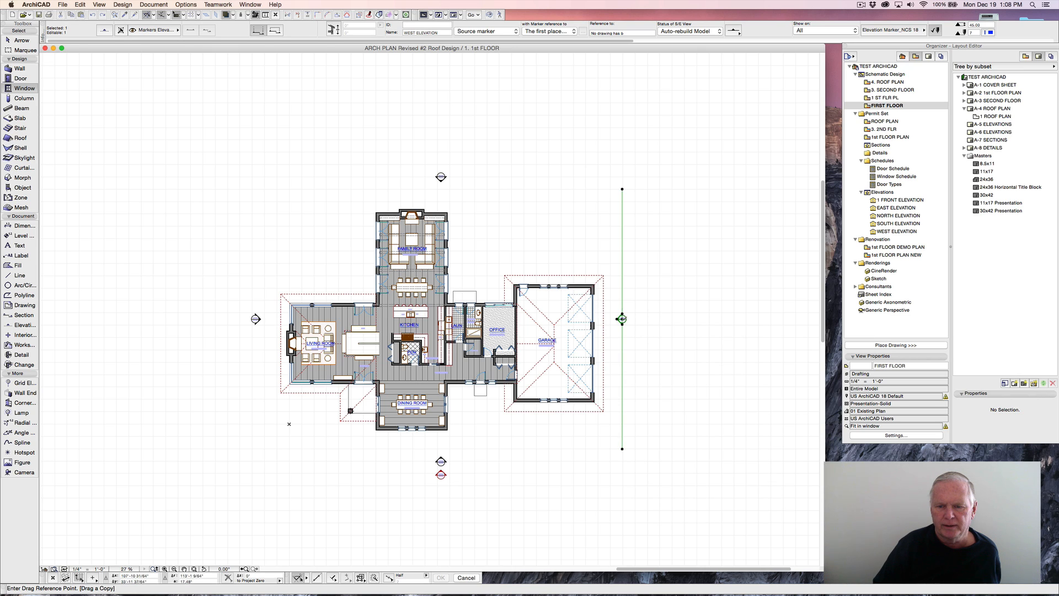
{"action": "left_click", "coordinate": [622, 319]}
{"action": "left_click", "coordinate": [639, 318]}
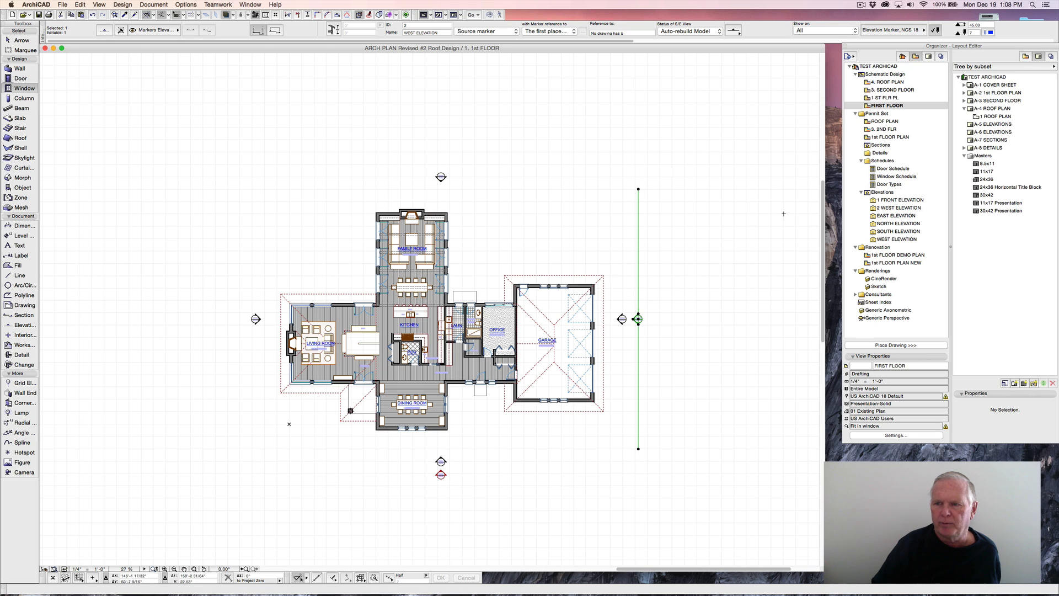
Rename the copied elevation 2 WEST ELEVATION as RIGHT ELEVATION, keeping ID 2, and clear the marker selection.
{"action": "left_click", "coordinate": [895, 209]}
{"action": "right_click", "coordinate": [895, 209]}
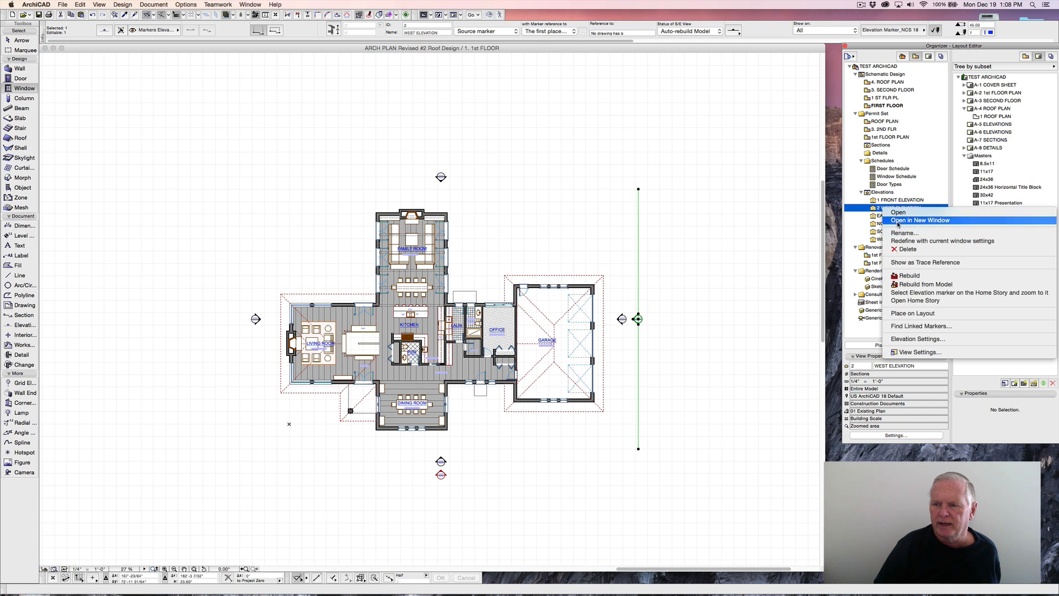
{"action": "left_click", "coordinate": [904, 234]}
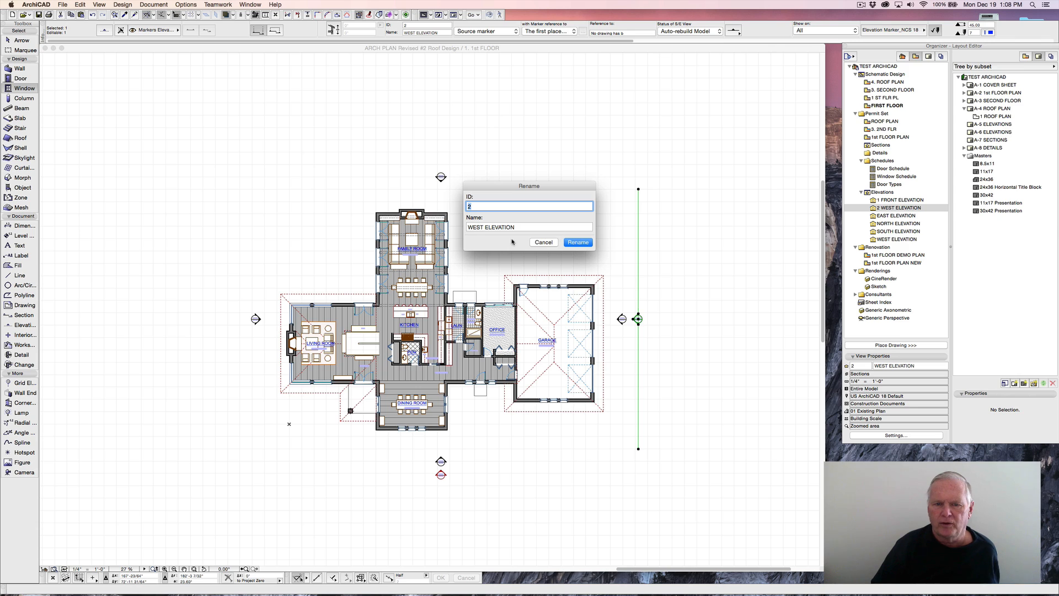
{"action": "left_click_drag", "start_coordinate": [484, 226], "coordinate": [467, 226]}
{"action": "type", "text": "RIGHT"}
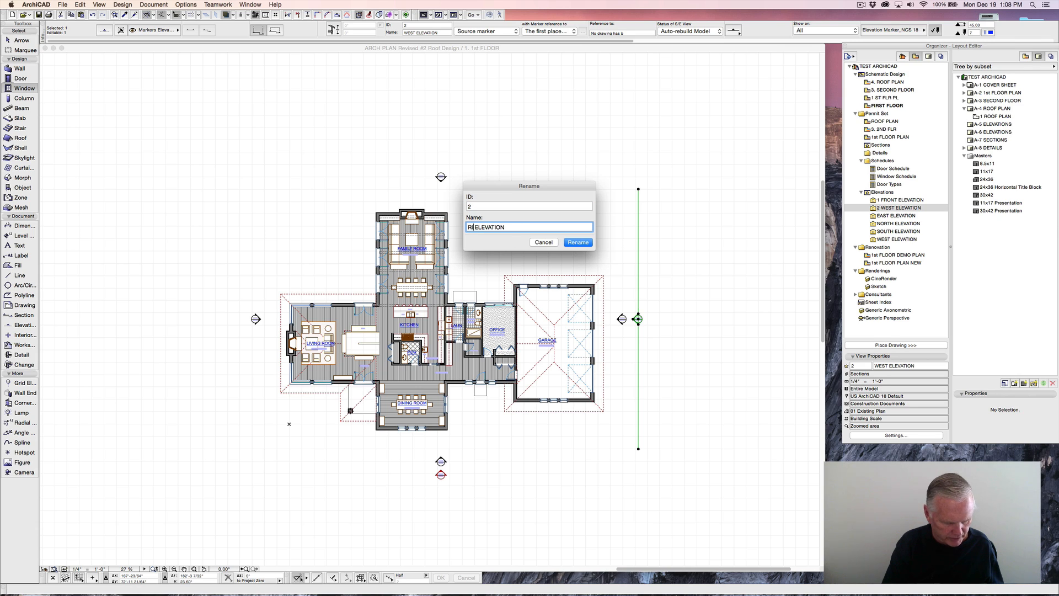
{"action": "left_click", "coordinate": [578, 242]}
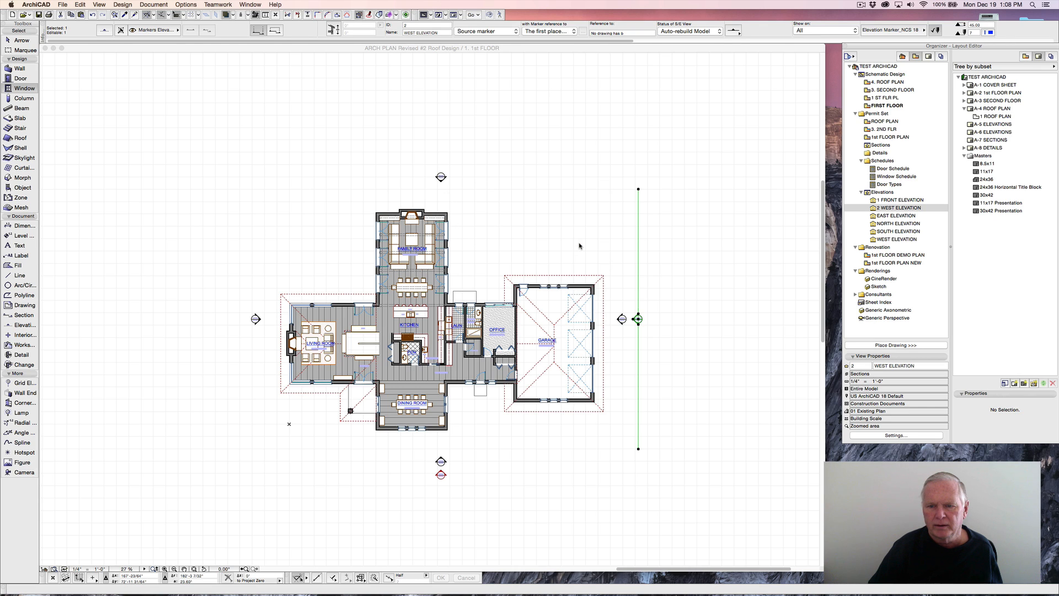
{"action": "key", "text": "Escape"}
Drag a copy of the North Elevation marker behind the family room to a spot just outside the original.
{"action": "left_click", "coordinate": [442, 178], "text": "shift"}
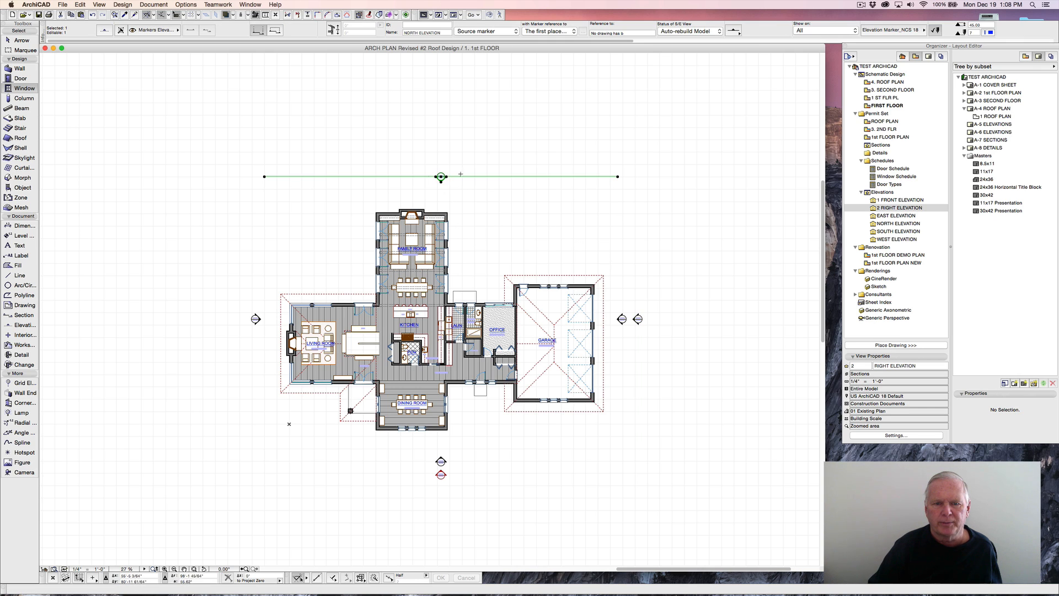
{"action": "right_click", "coordinate": [462, 170]}
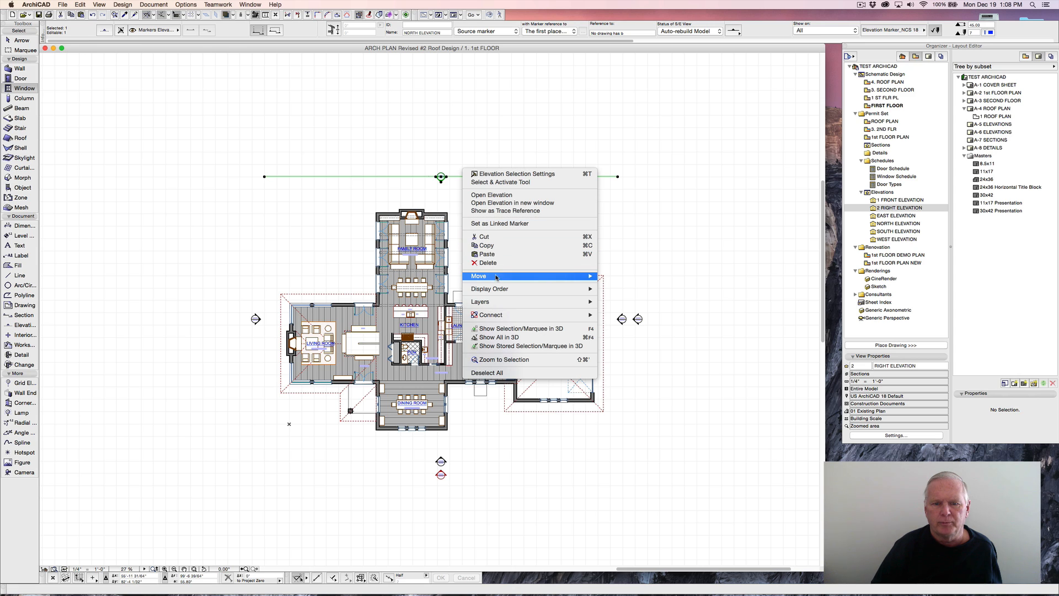
{"action": "mouse_move", "coordinate": [591, 276]}
{"action": "left_click", "coordinate": [633, 316]}
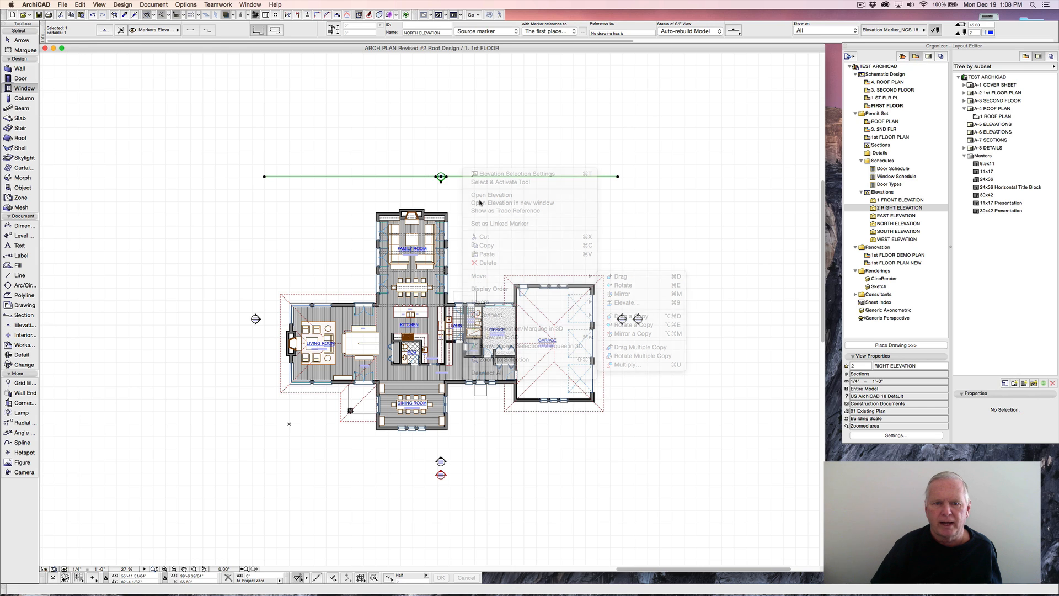
{"action": "left_click", "coordinate": [442, 177]}
{"action": "left_click", "coordinate": [441, 163]}
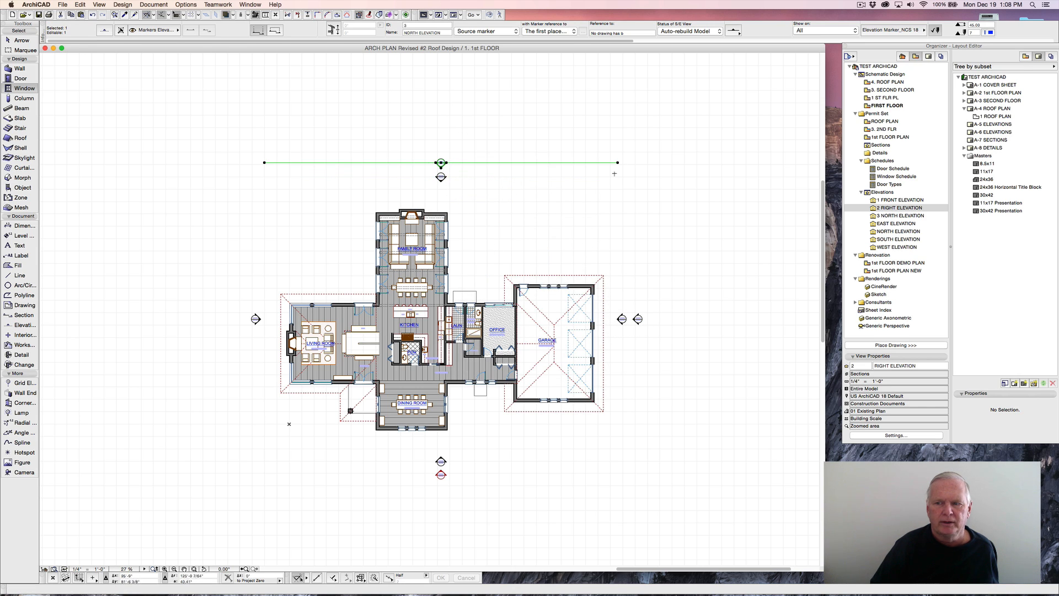
Rename the copied elevation 3 NORTH ELEVATION as REAR ELEVATION, keeping ID 3, and deselect its marker.
{"action": "right_click", "coordinate": [894, 217]}
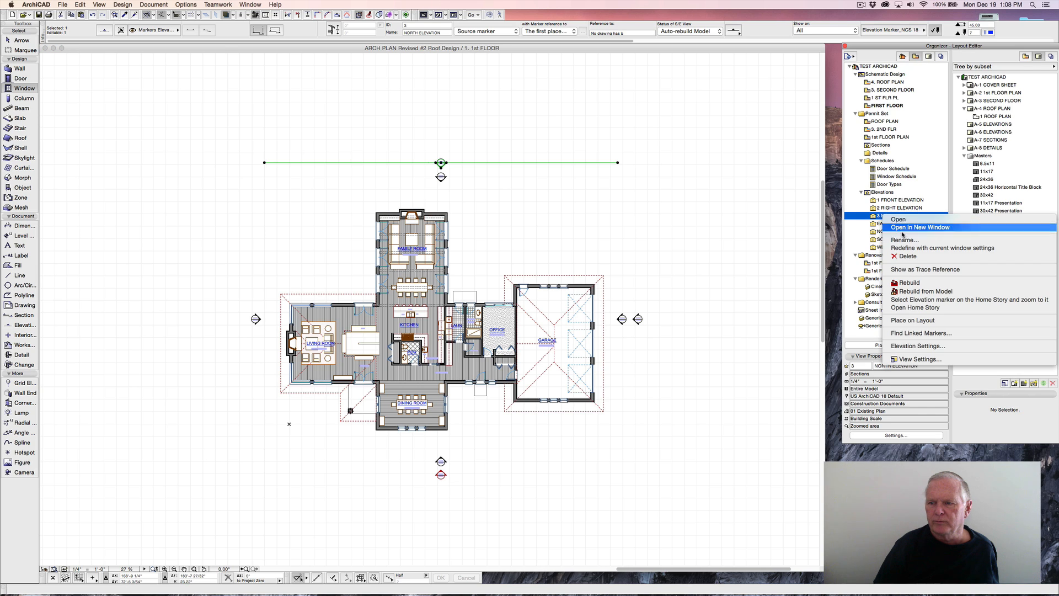
{"action": "left_click", "coordinate": [776, 241]}
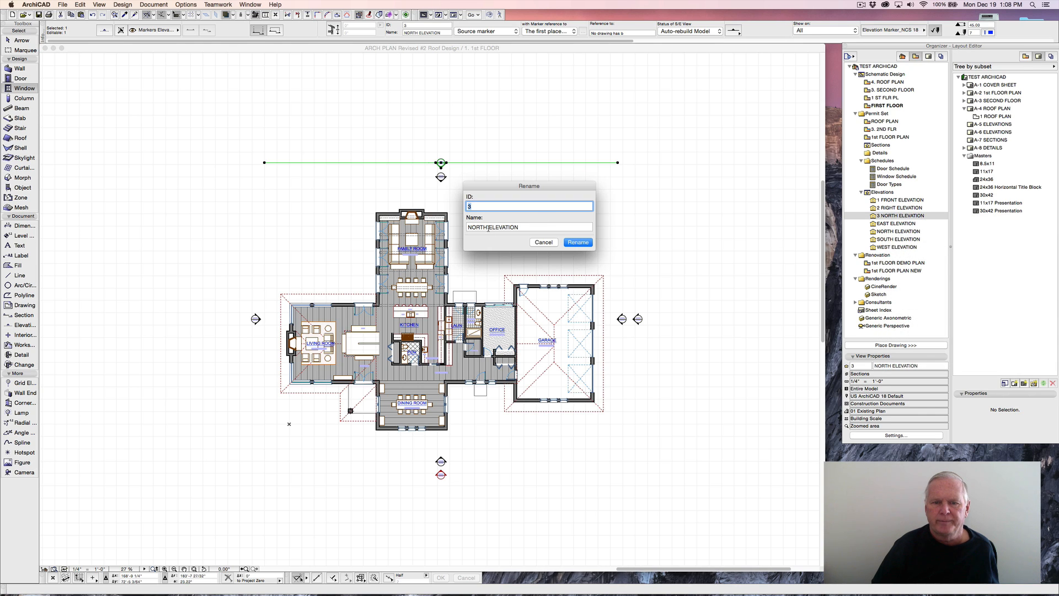
{"action": "left_click_drag", "start_coordinate": [488, 226], "coordinate": [458, 225]}
{"action": "type", "text": "REAR"}
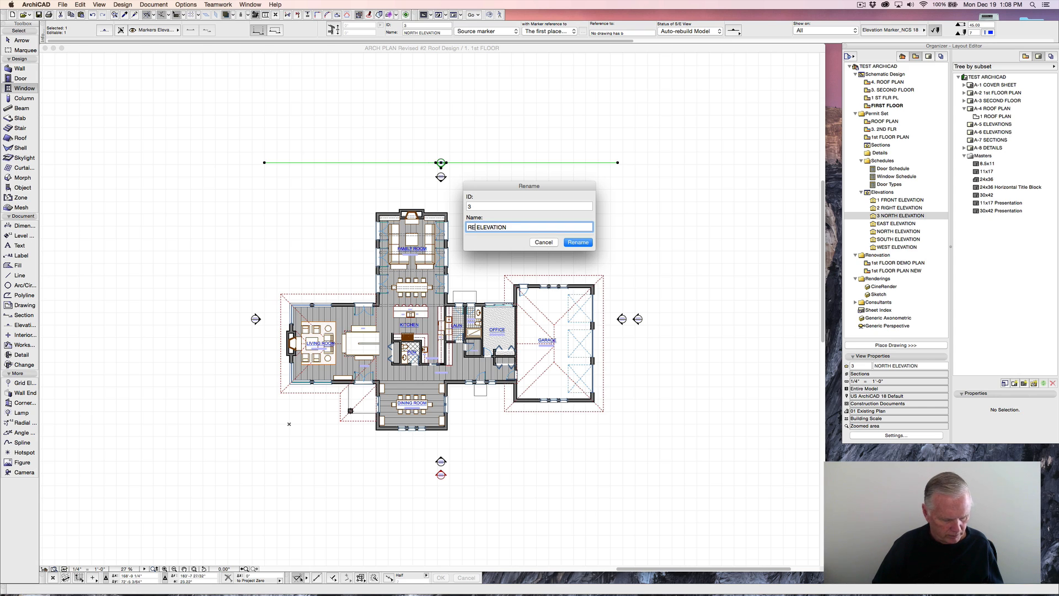
{"action": "left_click", "coordinate": [578, 243]}
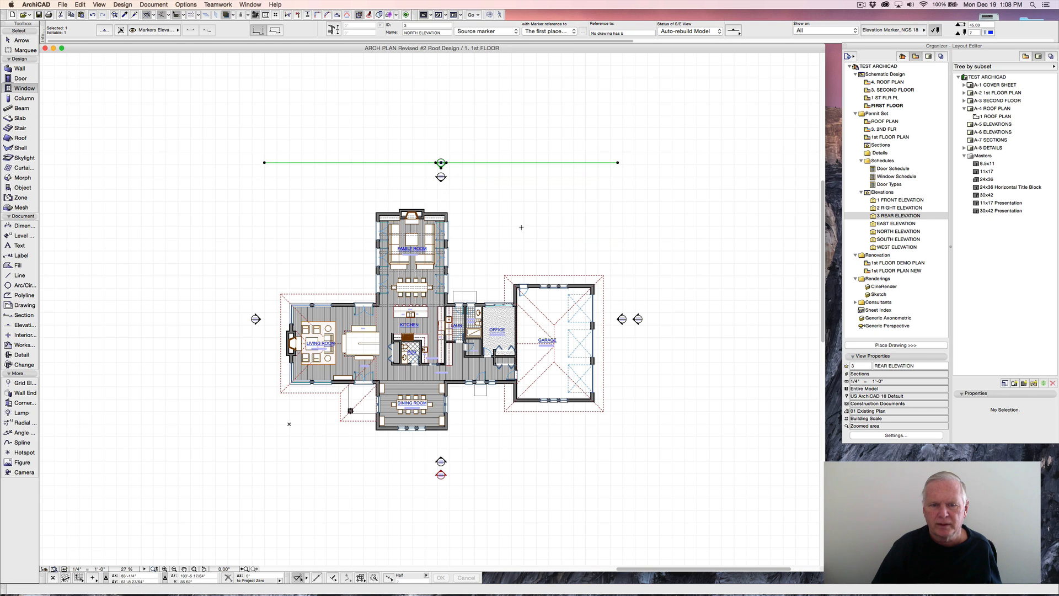
{"action": "left_click", "coordinate": [374, 197]}
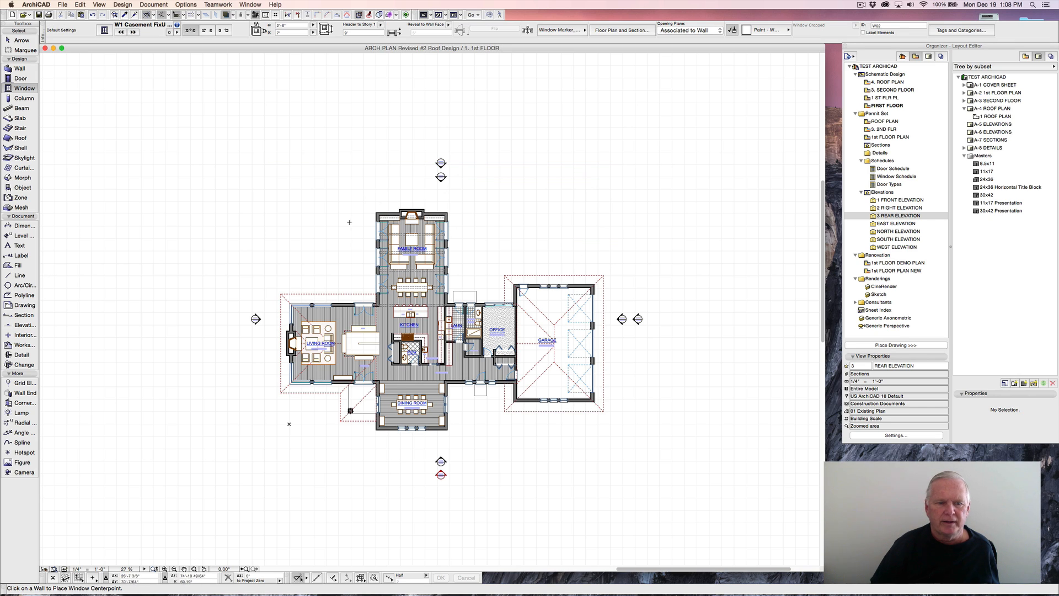
Place a dragged copy of the EAST ELEVATION marker slightly farther out from the living room end of the plan.
{"action": "left_click", "coordinate": [255, 320], "text": "shift"}
{"action": "right_click", "coordinate": [255, 319]}
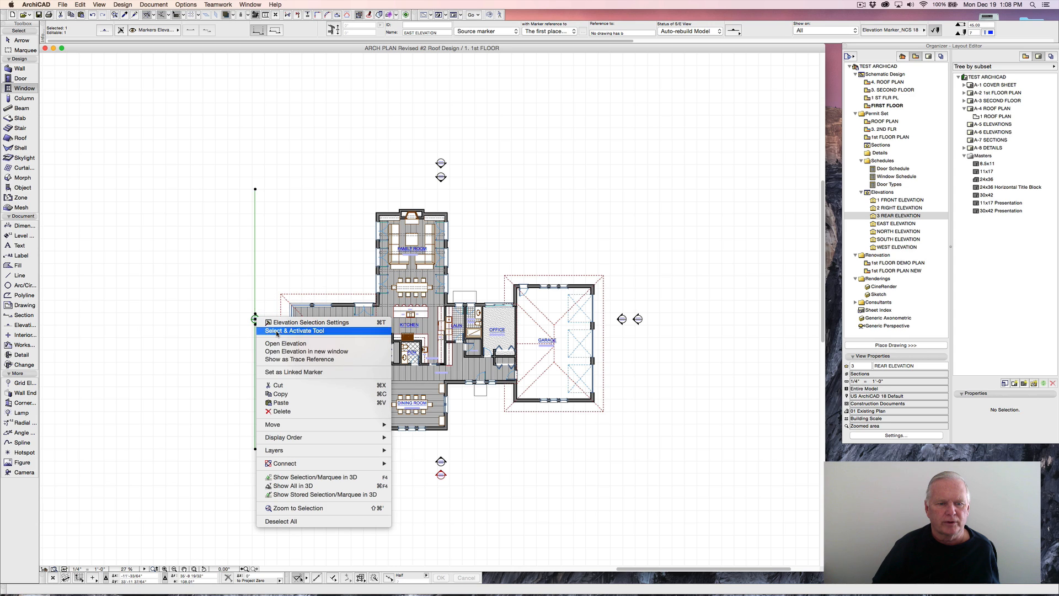
{"action": "mouse_move", "coordinate": [318, 426]}
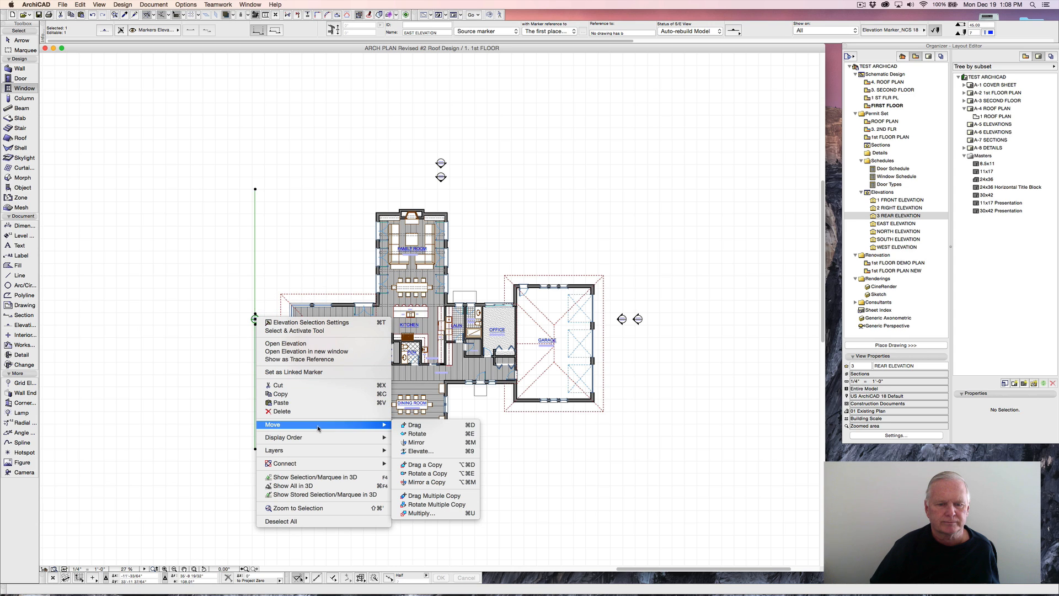
{"action": "left_click", "coordinate": [423, 465]}
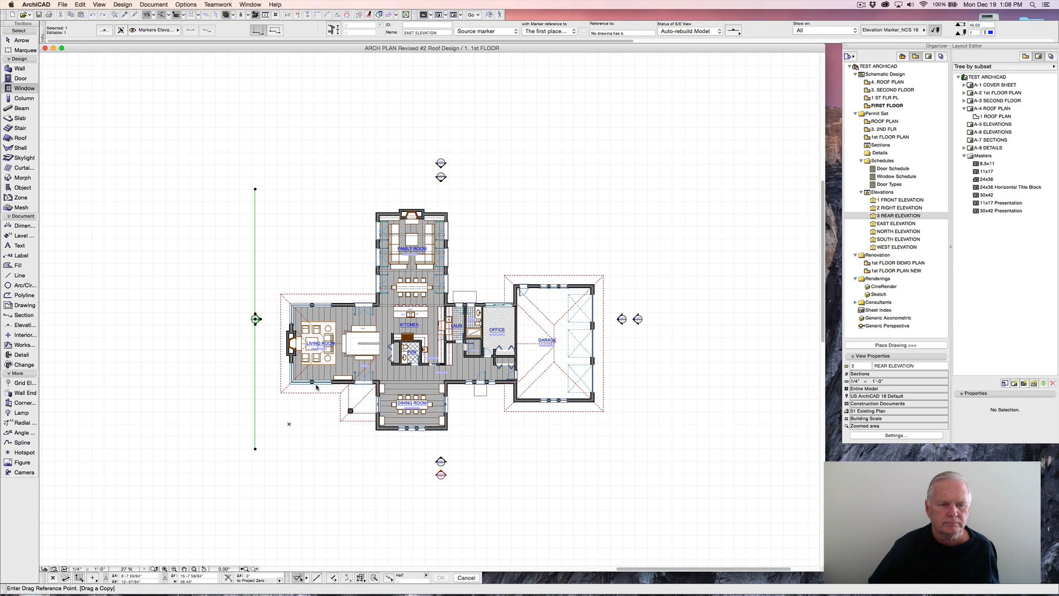
{"action": "left_click", "coordinate": [256, 319]}
{"action": "left_click", "coordinate": [237, 319]}
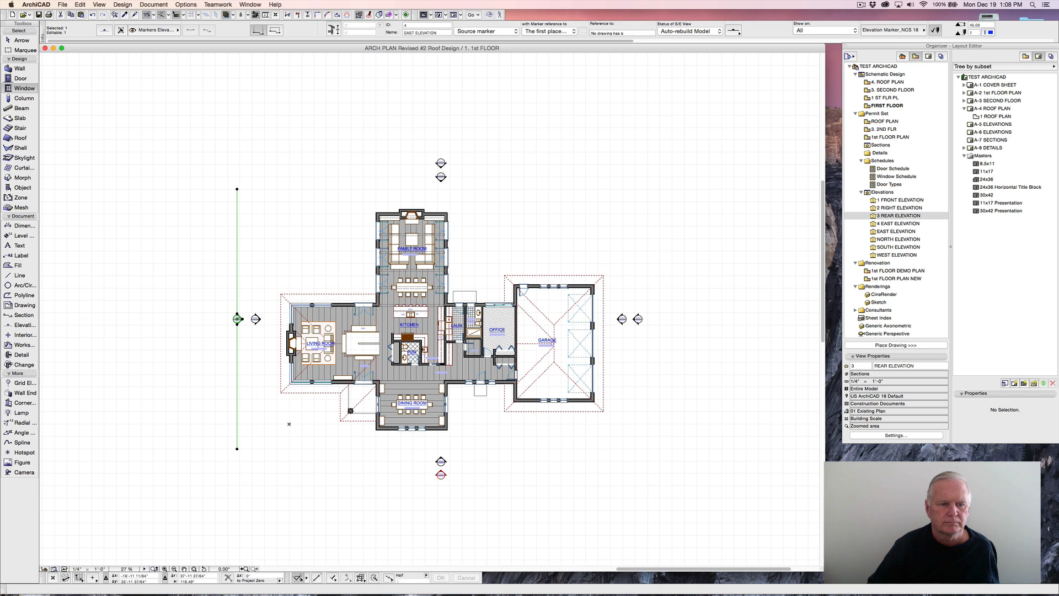
{"action": "right_click", "coordinate": [238, 320]}
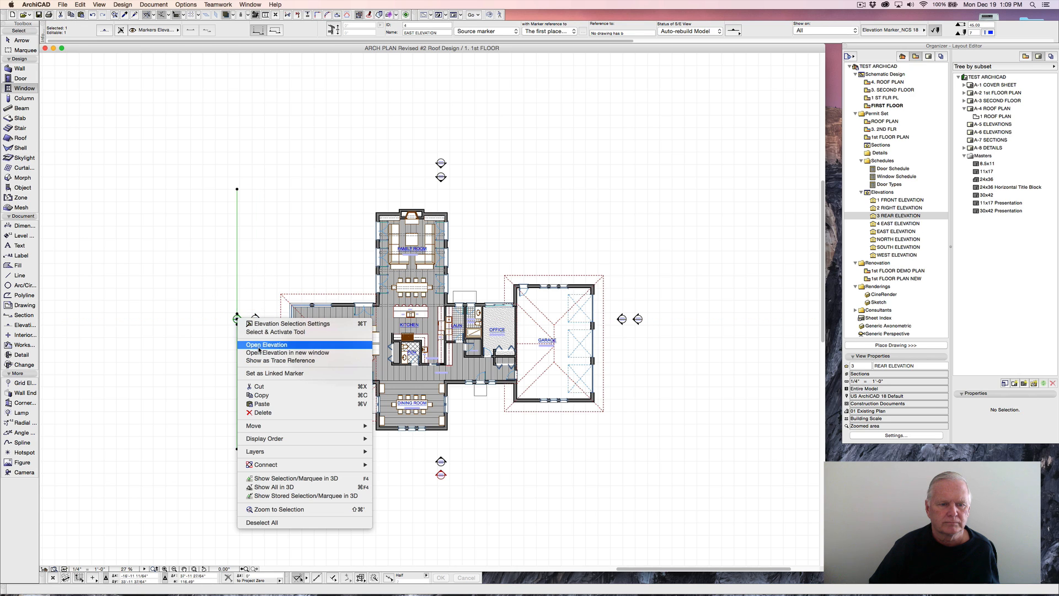
{"action": "left_click", "coordinate": [346, 264]}
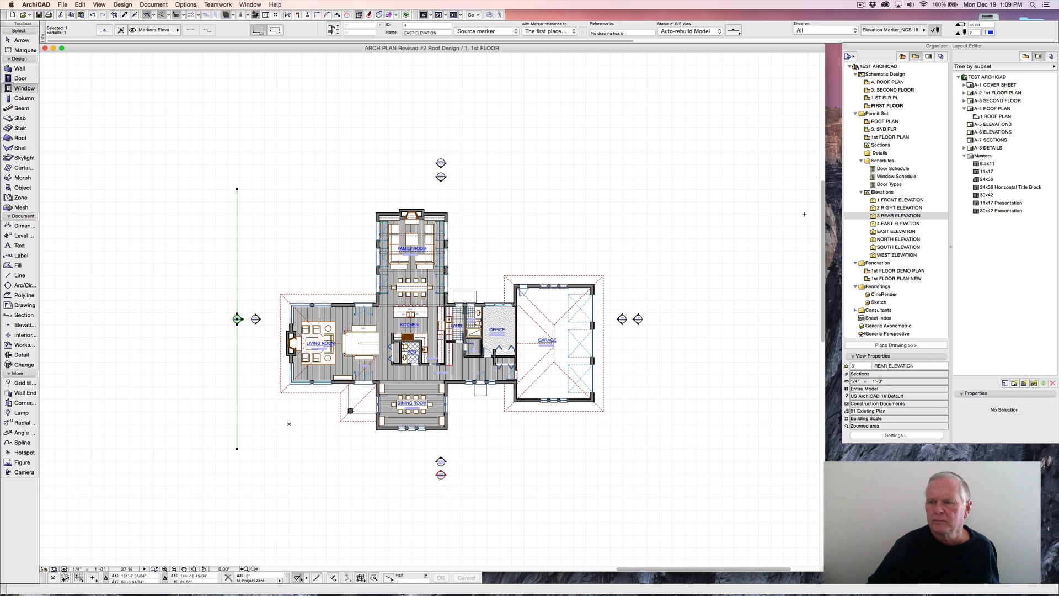
Rename the 4 EAST ELEVATION view to LEFT ELEVATION and deselect its marker.
{"action": "right_click", "coordinate": [884, 223]}
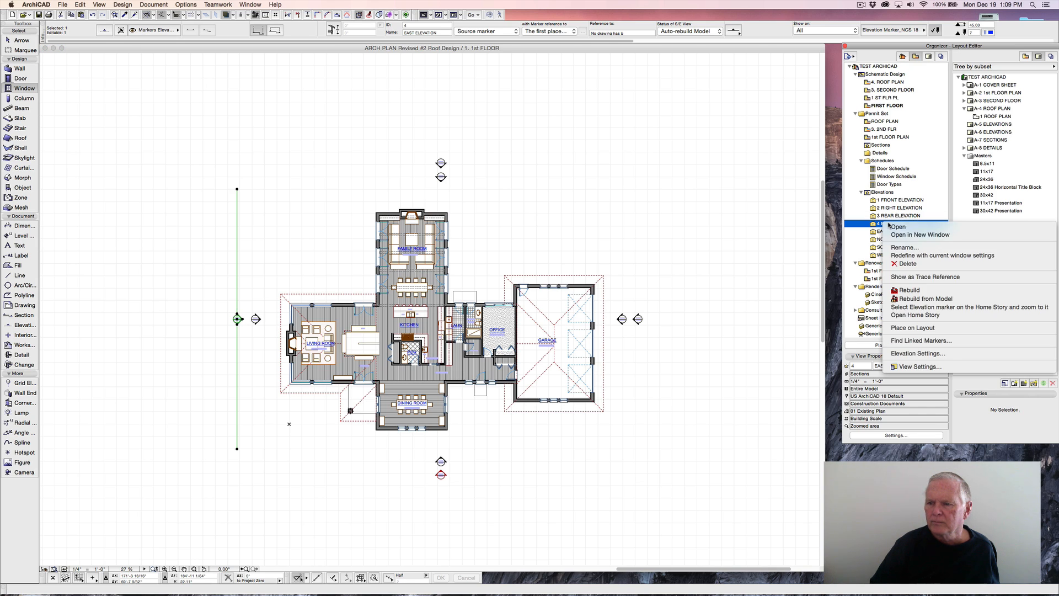
{"action": "left_click", "coordinate": [854, 262]}
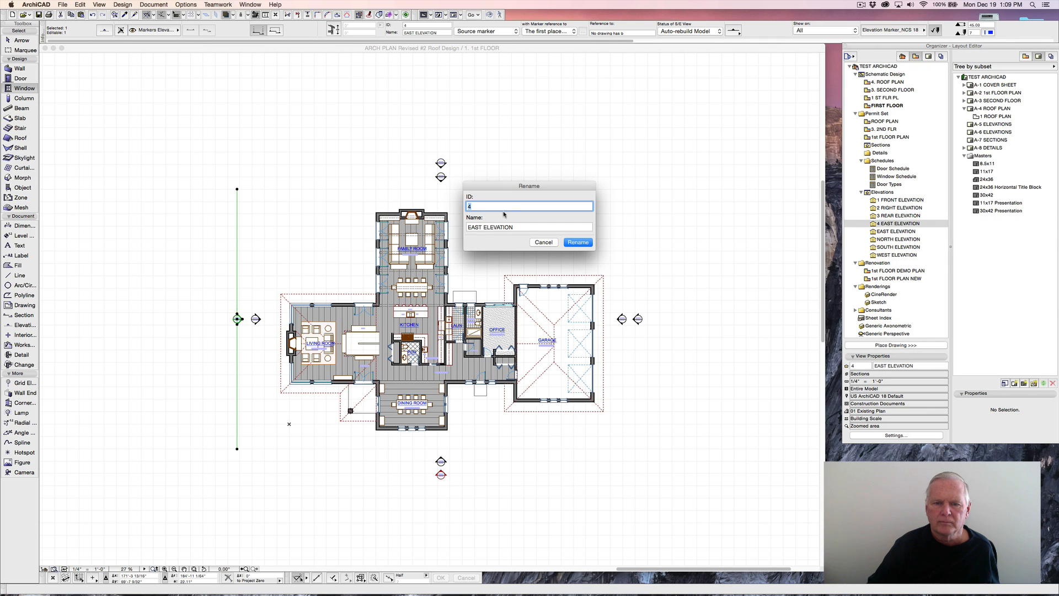
{"action": "double_click", "coordinate": [477, 226]}
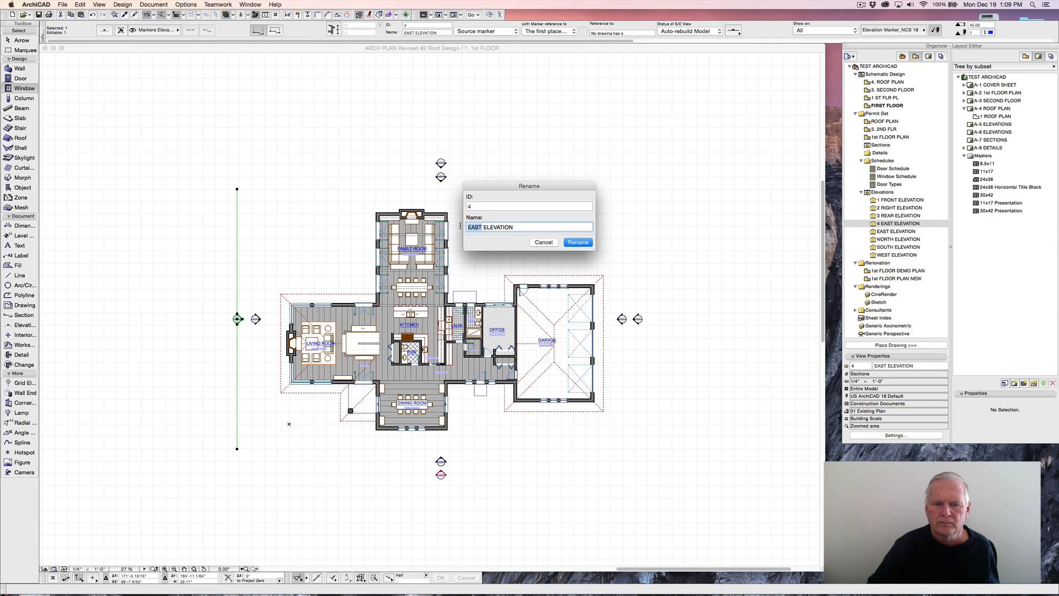
{"action": "type", "text": "LEFT"}
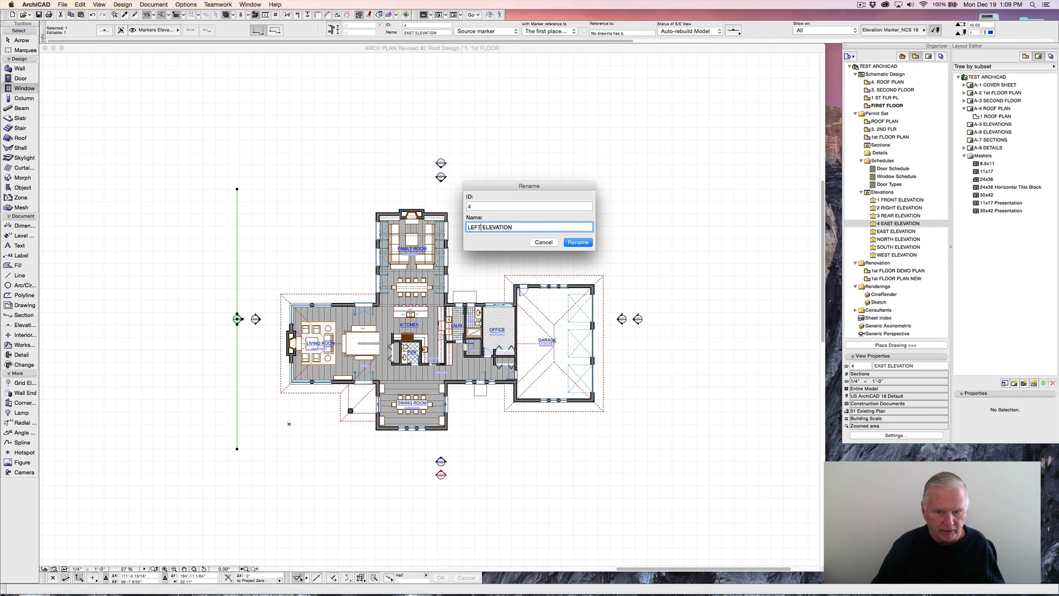
{"action": "left_click", "coordinate": [577, 242]}
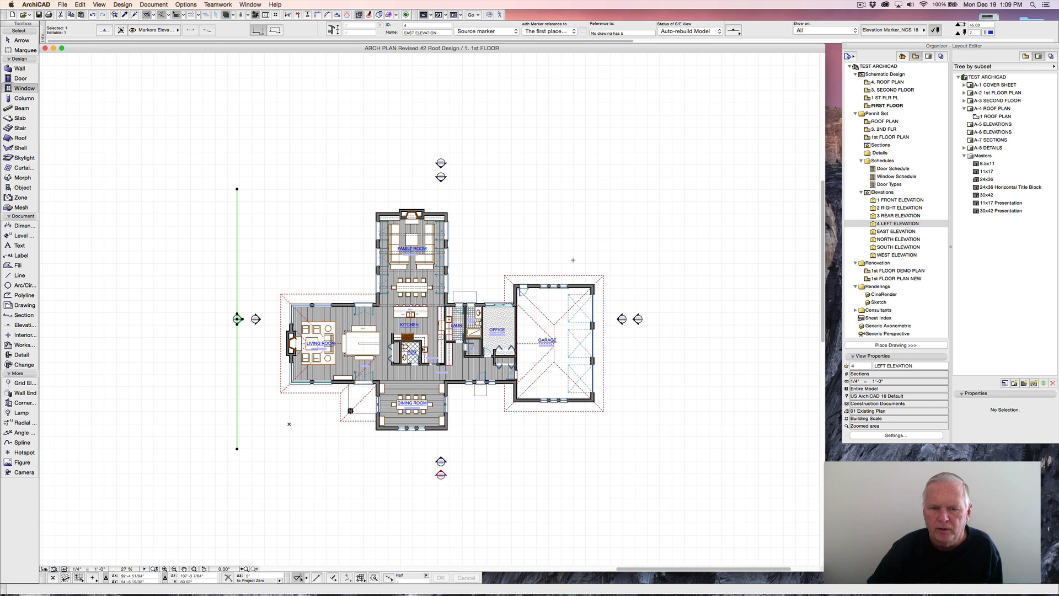
{"action": "key", "text": "Escape"}
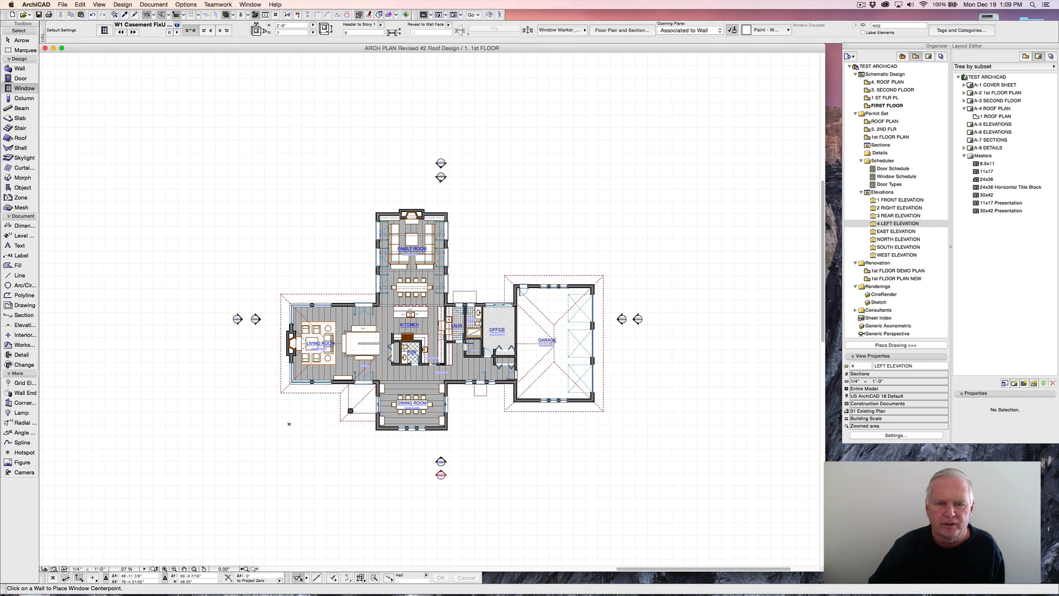
Transfer the settings of the red outer marker below the dining room to the outer garage-side, family-room-side and living-room-side elevation markers.
{"action": "left_click", "coordinate": [442, 474], "text": "alt"}
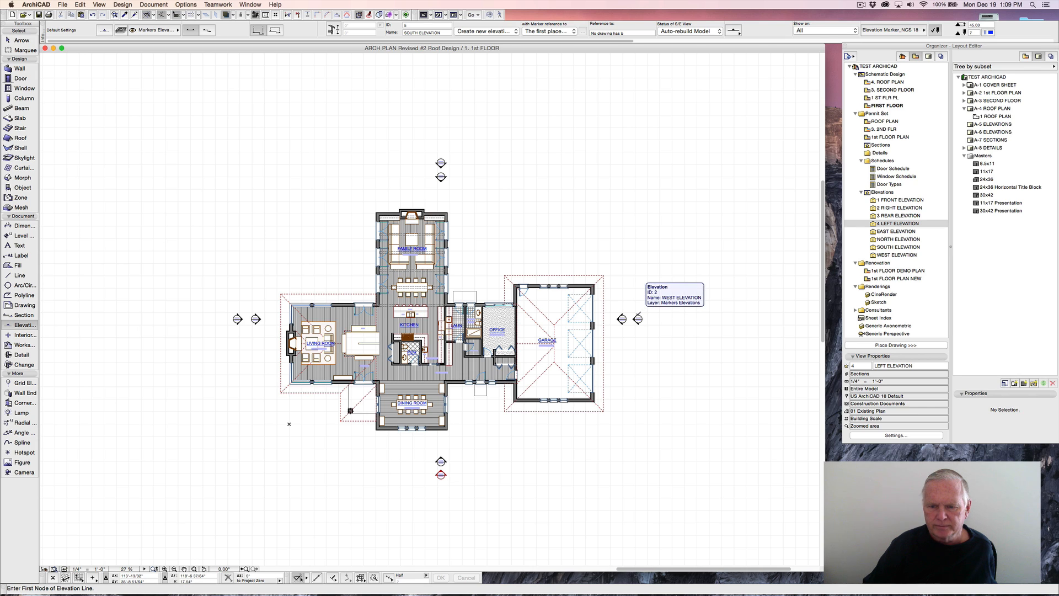
{"action": "left_click", "coordinate": [639, 316], "text": "alt+super"}
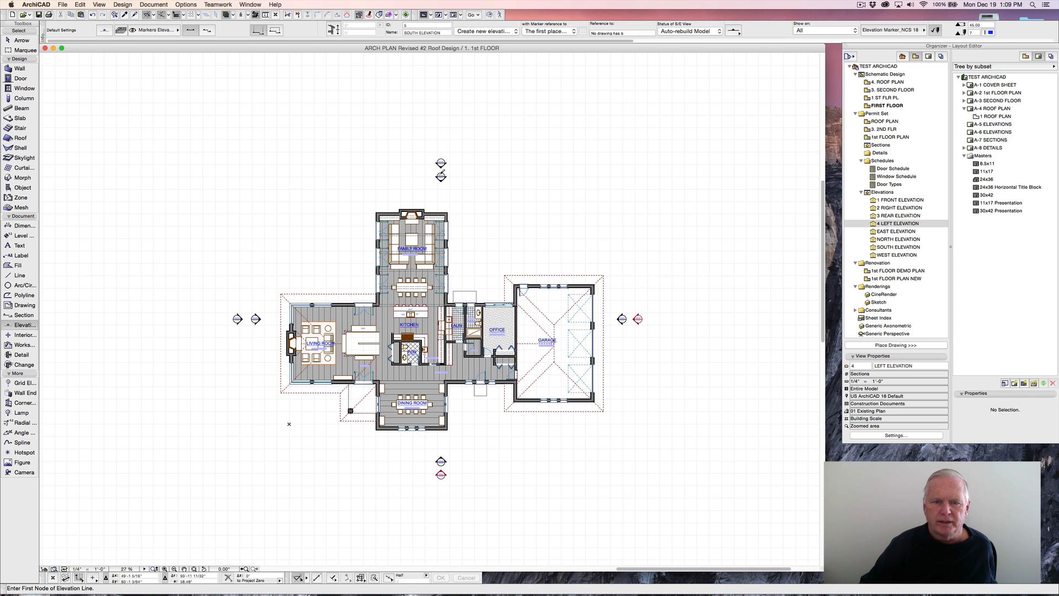
{"action": "left_click", "coordinate": [441, 163], "text": "alt+super"}
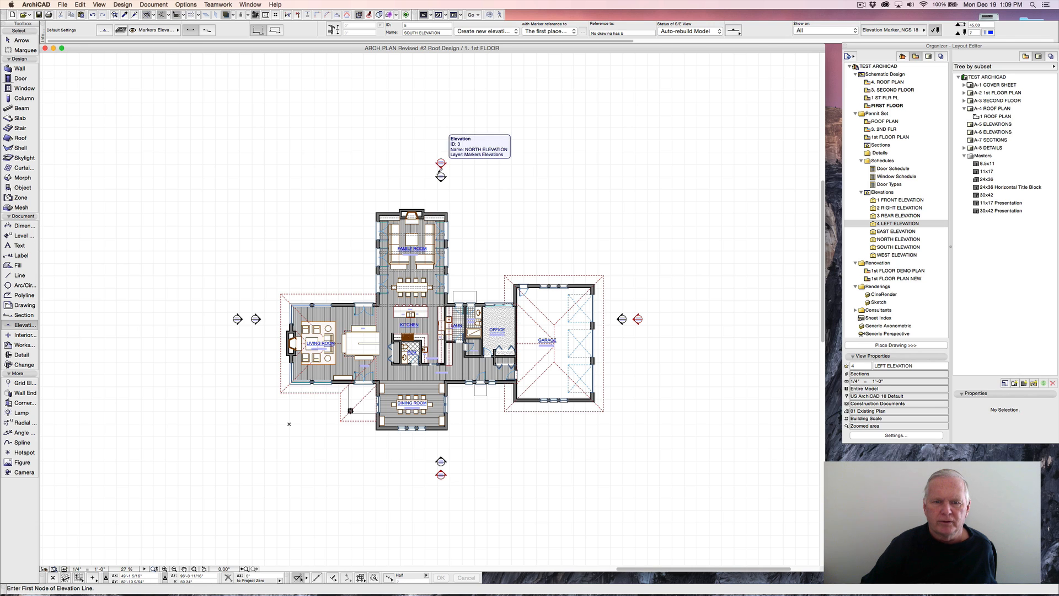
{"action": "left_click", "coordinate": [240, 315], "text": "alt+super"}
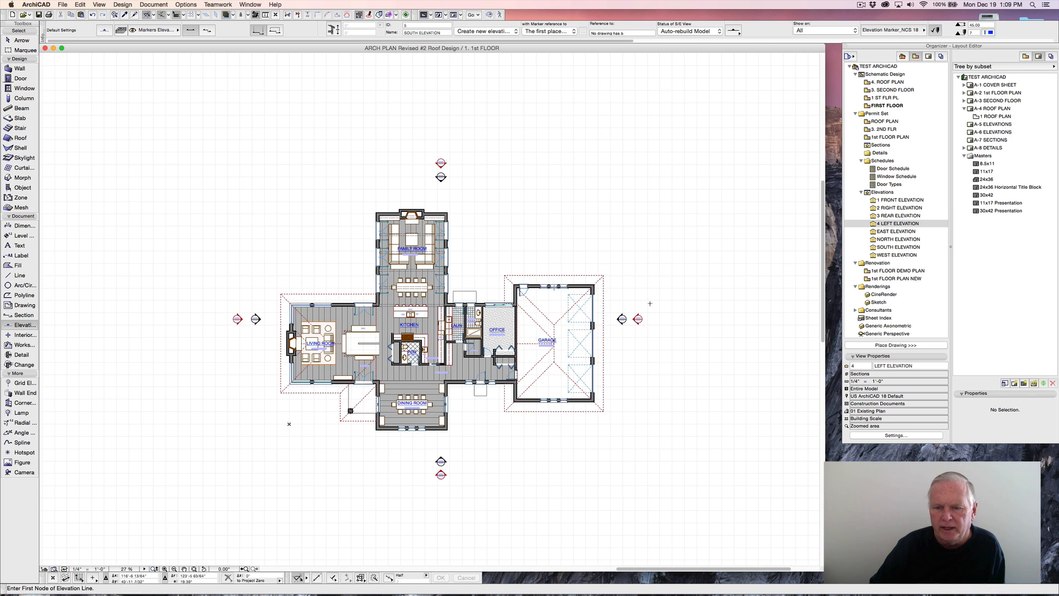
Open the outer garage-side elevation in a new window and switch it to the 1 FRONT ELEVATION view.
{"action": "right_click", "coordinate": [638, 318]}
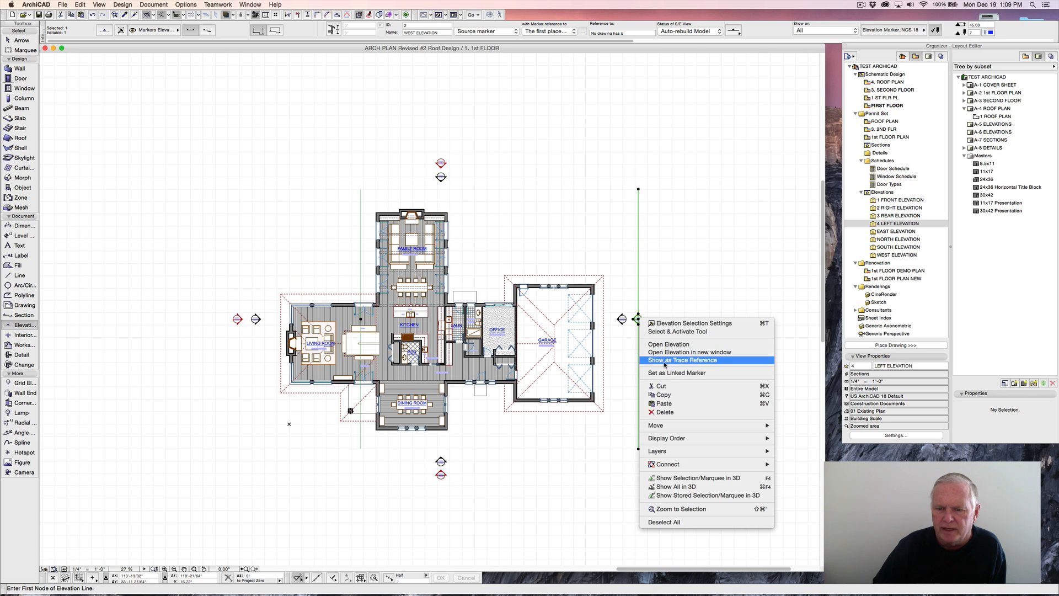
{"action": "left_click", "coordinate": [678, 353]}
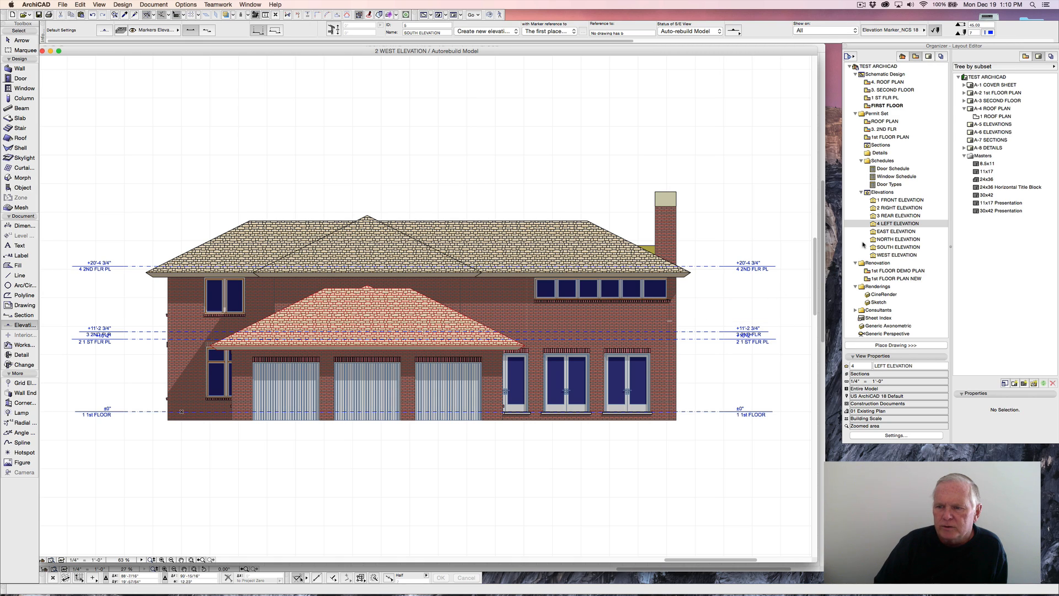
{"action": "double_click", "coordinate": [890, 201]}
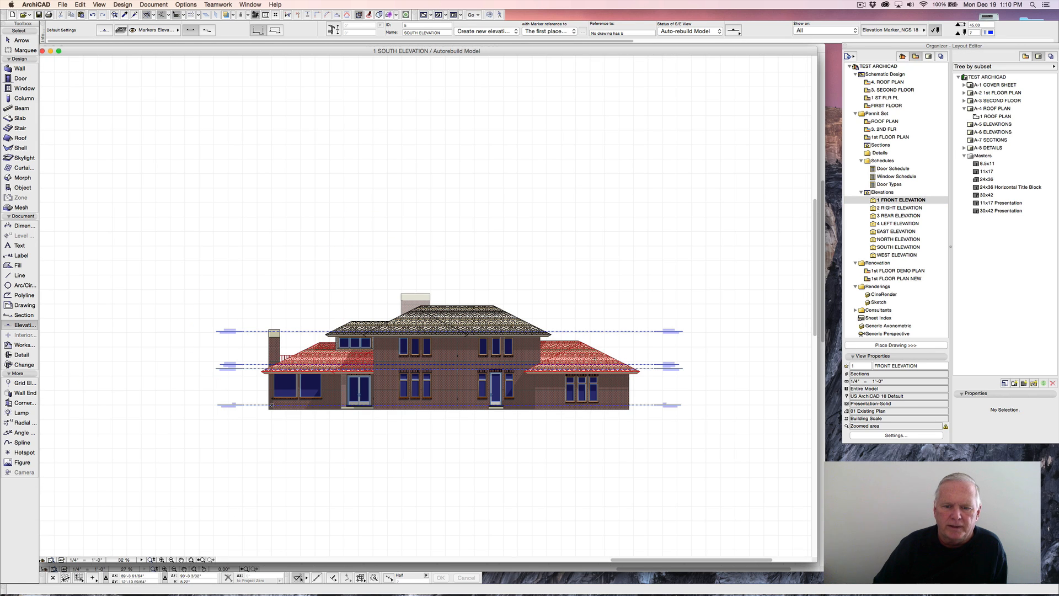
Hide the story levels in the front elevation and center the house in the view.
{"action": "right_click", "coordinate": [655, 333]}
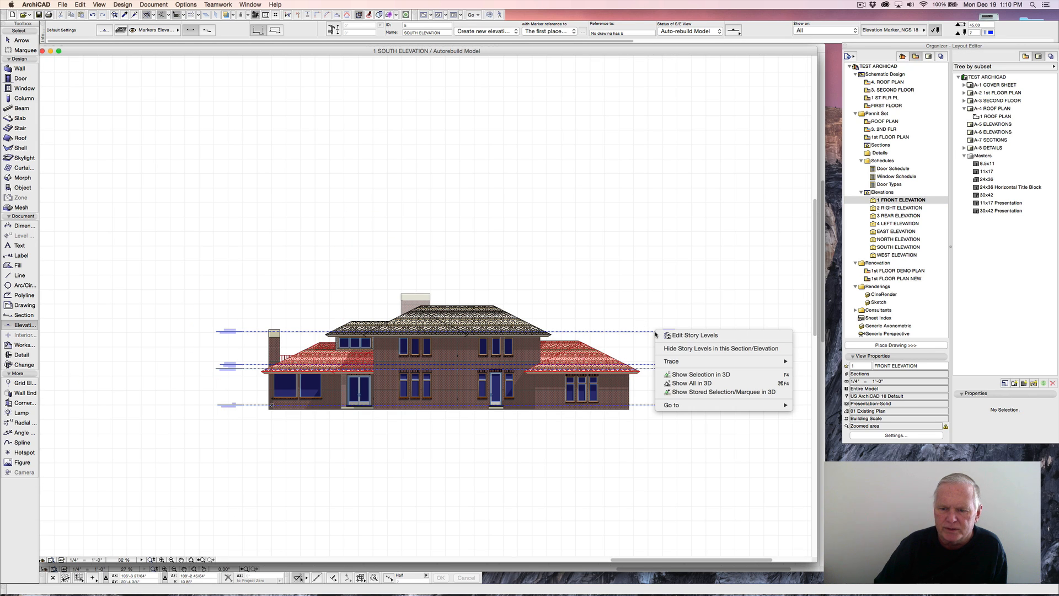
{"action": "left_click", "coordinate": [679, 349]}
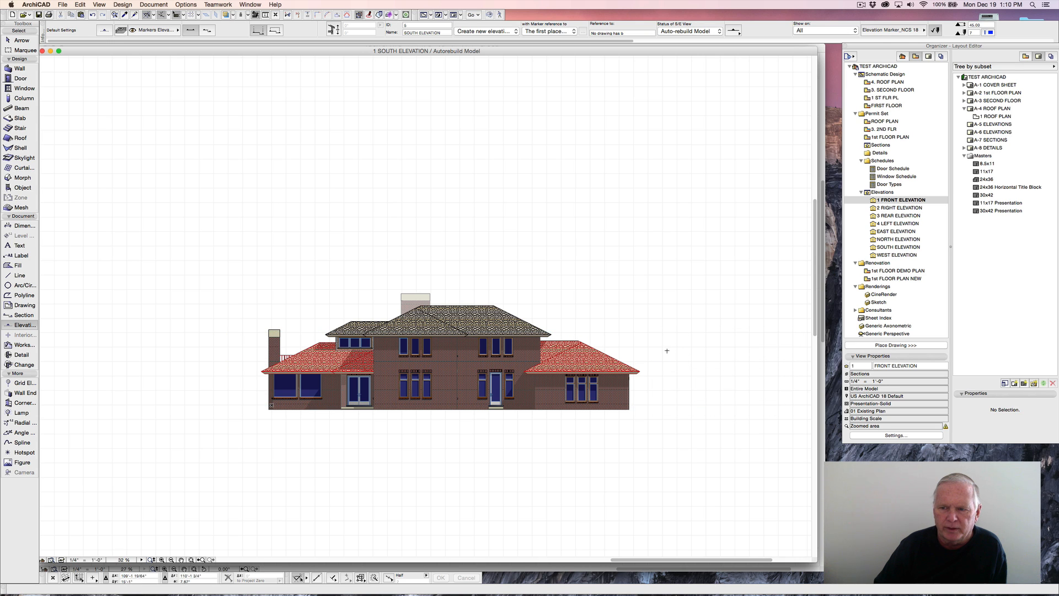
{"action": "scroll", "coordinate": [652, 362], "scroll_direction": "up", "scroll_amount": 3}
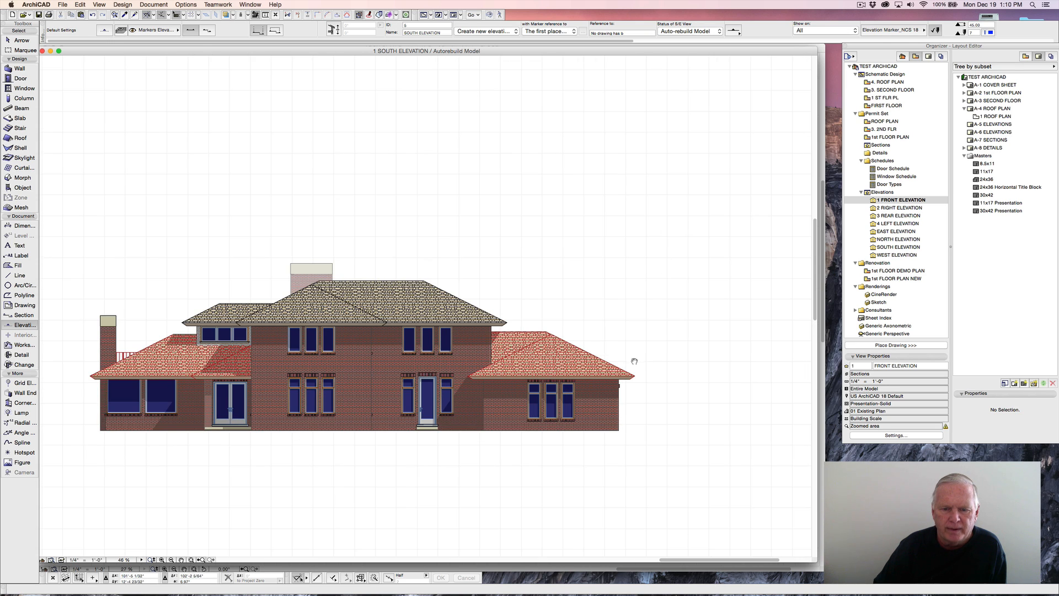
{"action": "middle_click_drag", "start_coordinate": [631, 362], "coordinate": [671, 302]}
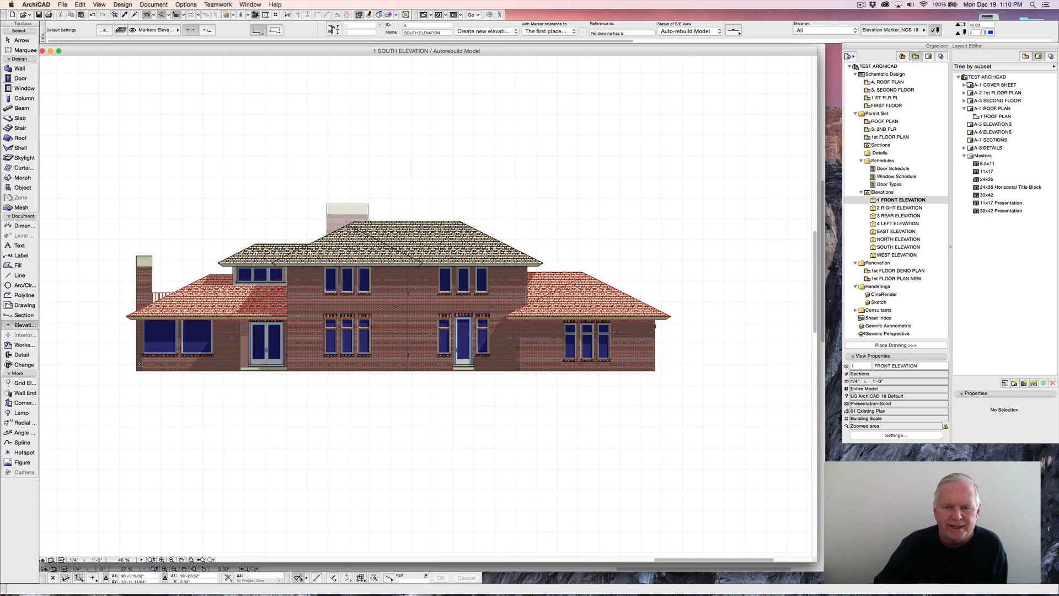
{"action": "mouse_move", "coordinate": [400, 383]}
{"action": "middle_mouse_down"}
{"action": "mouse_move", "coordinate": [421, 387]}
{"action": "mouse_move", "coordinate": [417, 399]}
{"action": "middle_mouse_up"}
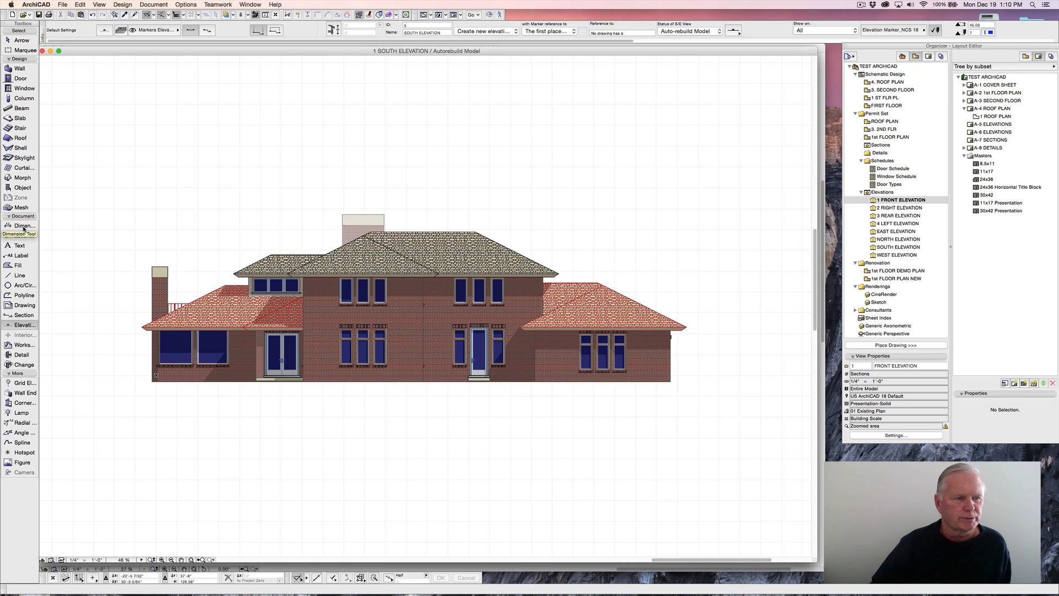
Set up the Line tool with the Gravel 4" (under slab) line type.
{"action": "left_click", "coordinate": [20, 275]}
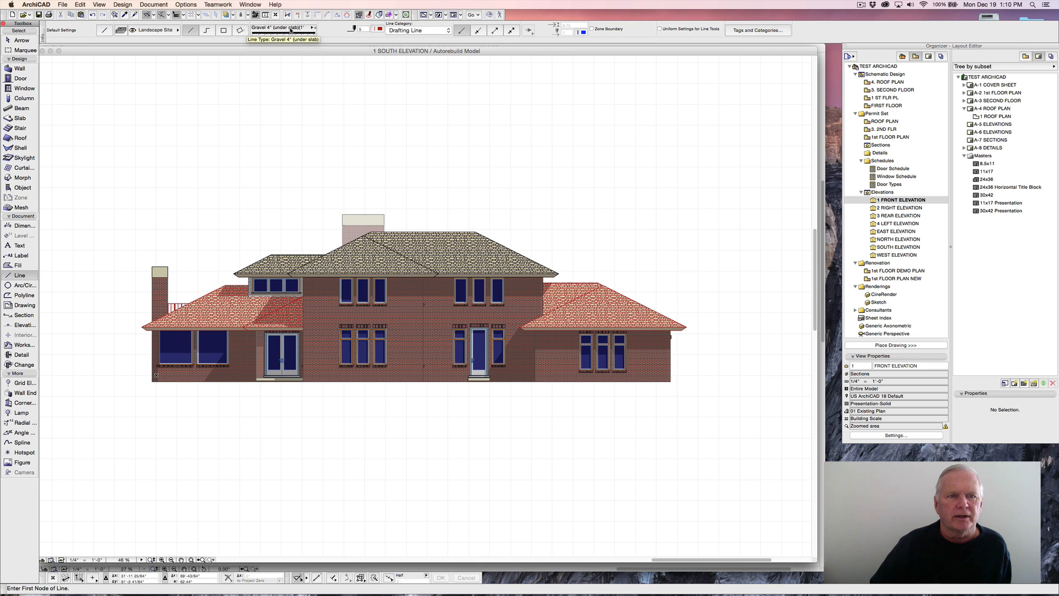
{"action": "left_click", "coordinate": [287, 32]}
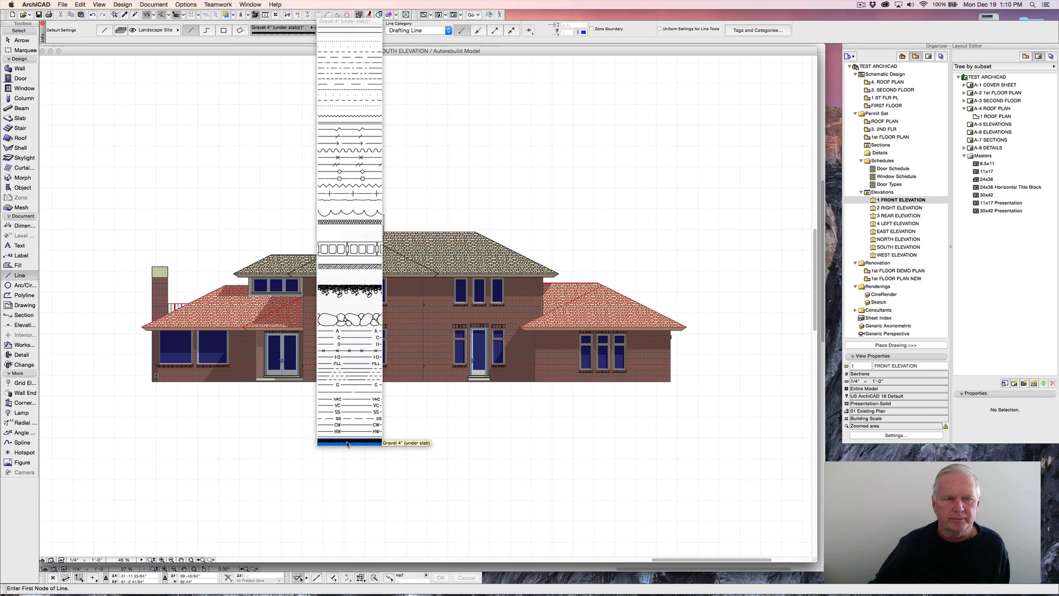
{"action": "left_click", "coordinate": [347, 443]}
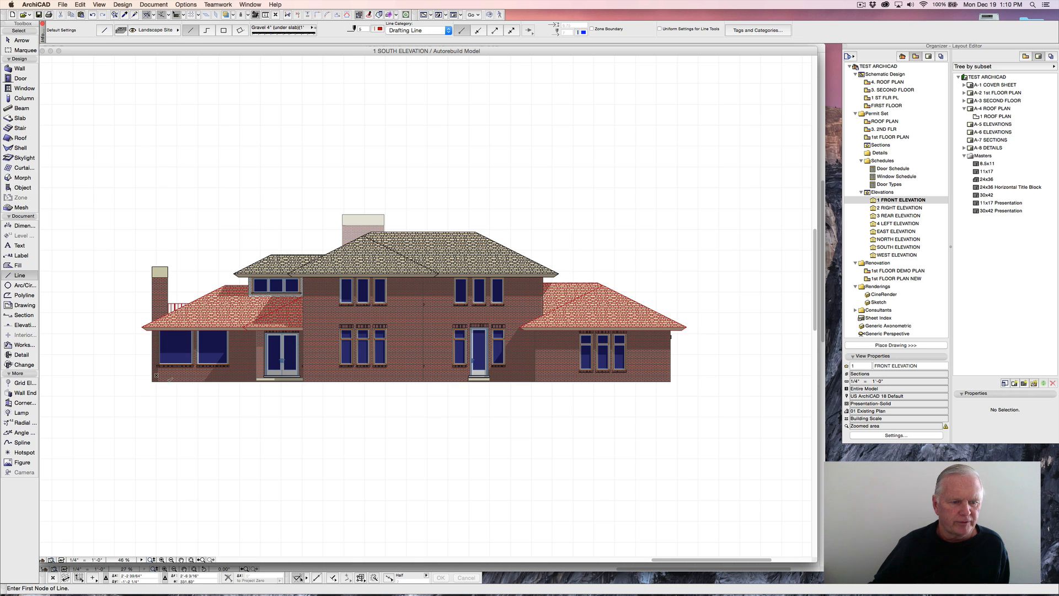
Draw a trial gravel line to the base corner below the living room windows and delete it.
{"action": "scroll", "coordinate": [170, 380], "scroll_direction": "up", "scroll_amount": 3}
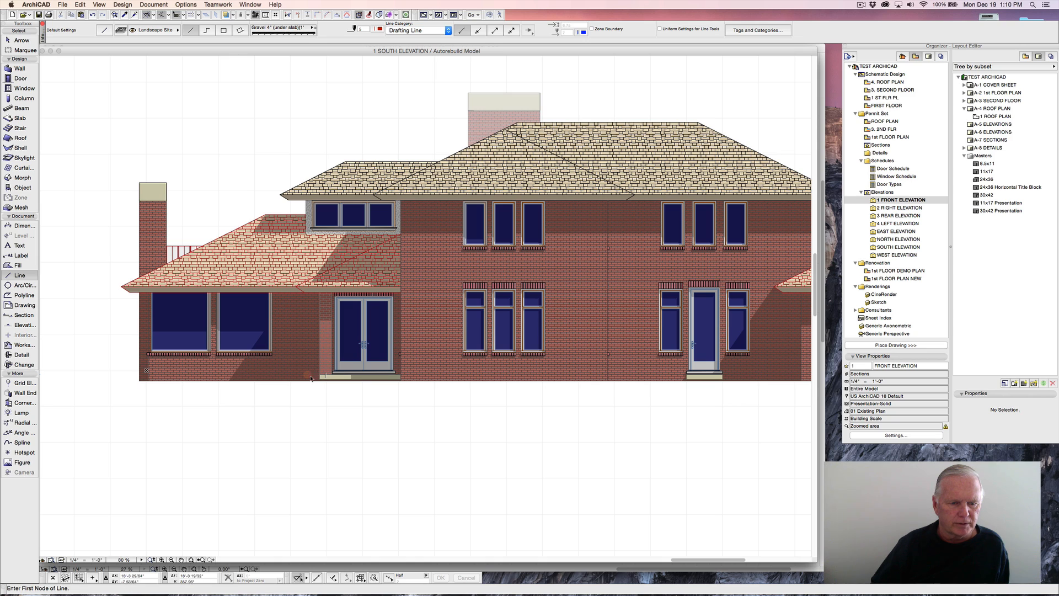
{"action": "left_click", "coordinate": [219, 384]}
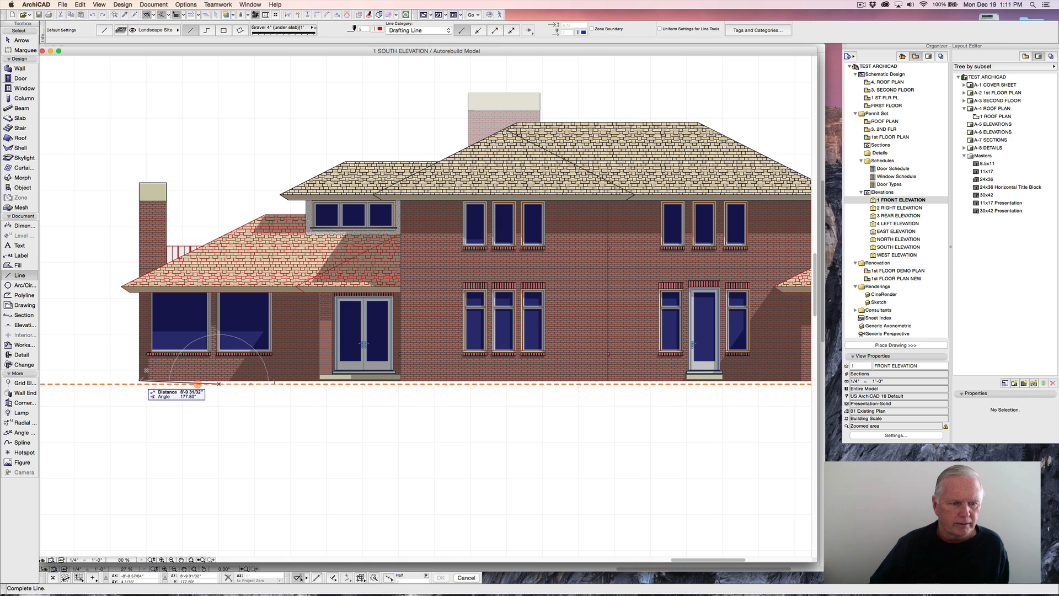
{"action": "left_click", "coordinate": [140, 381]}
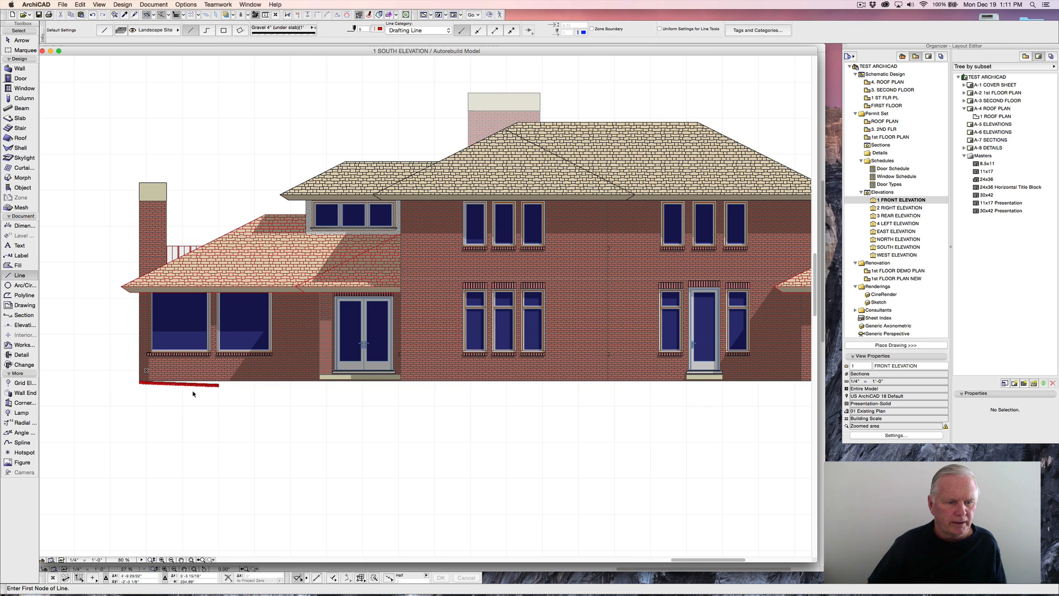
{"action": "left_click", "coordinate": [219, 386], "text": "shift"}
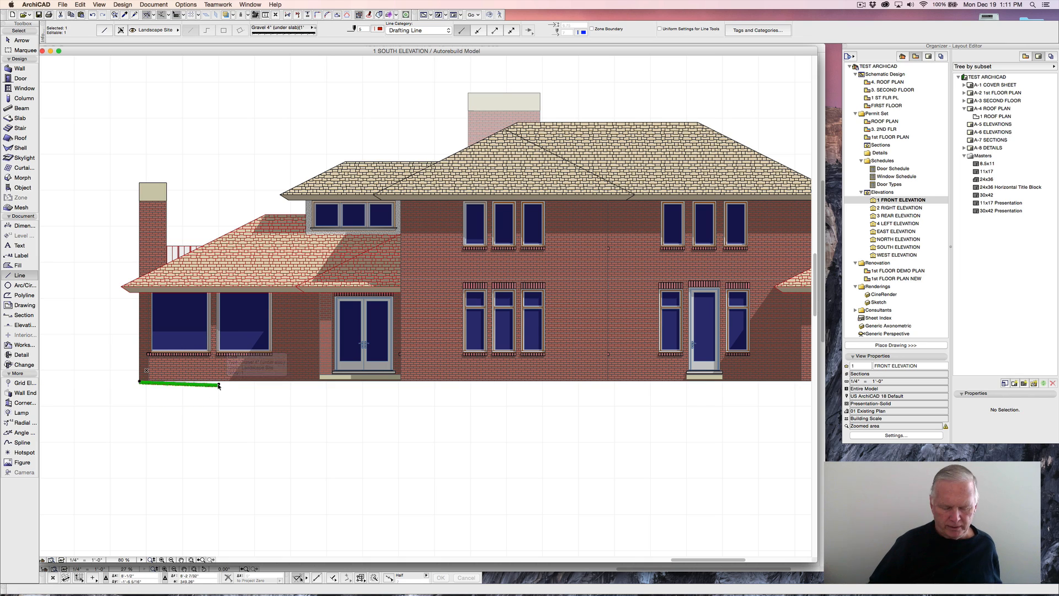
{"action": "key", "text": "Delete"}
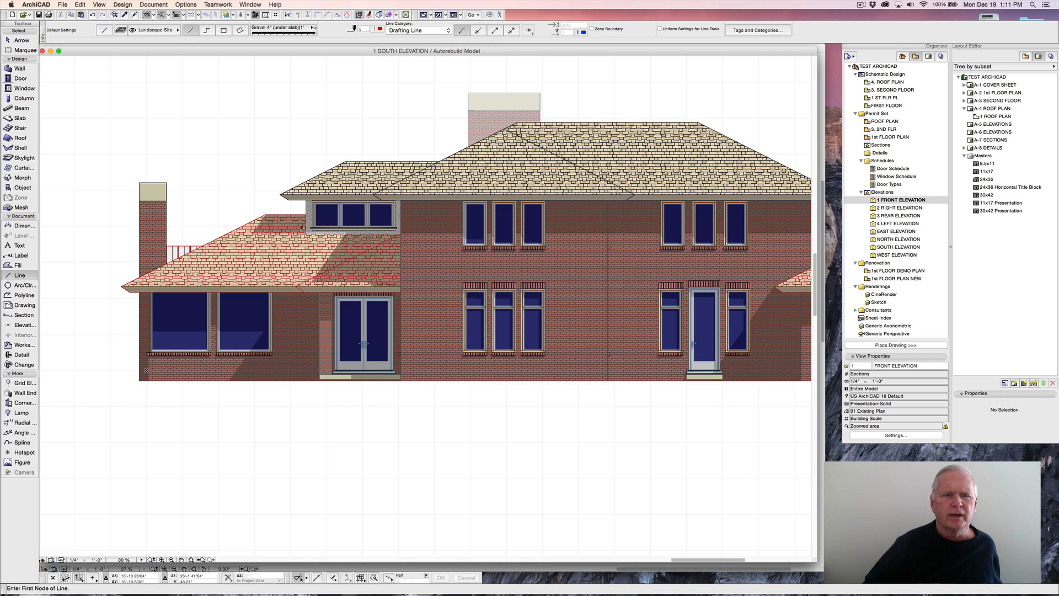
Set the line pen to black for drawing a ground line along the base of the front elevation.
{"action": "left_click", "coordinate": [380, 29]}
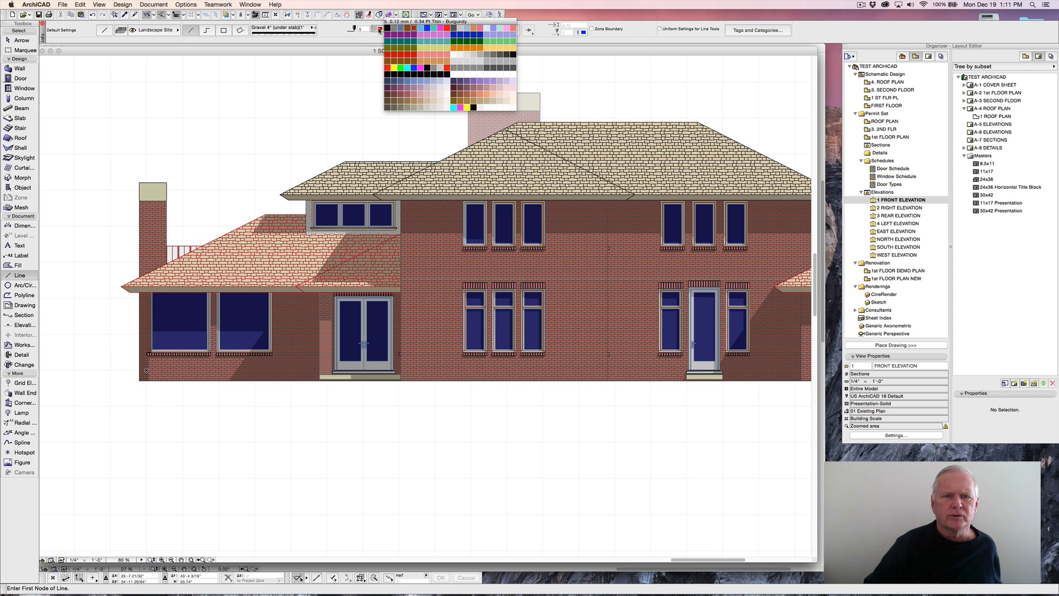
{"action": "left_click", "coordinate": [389, 76]}
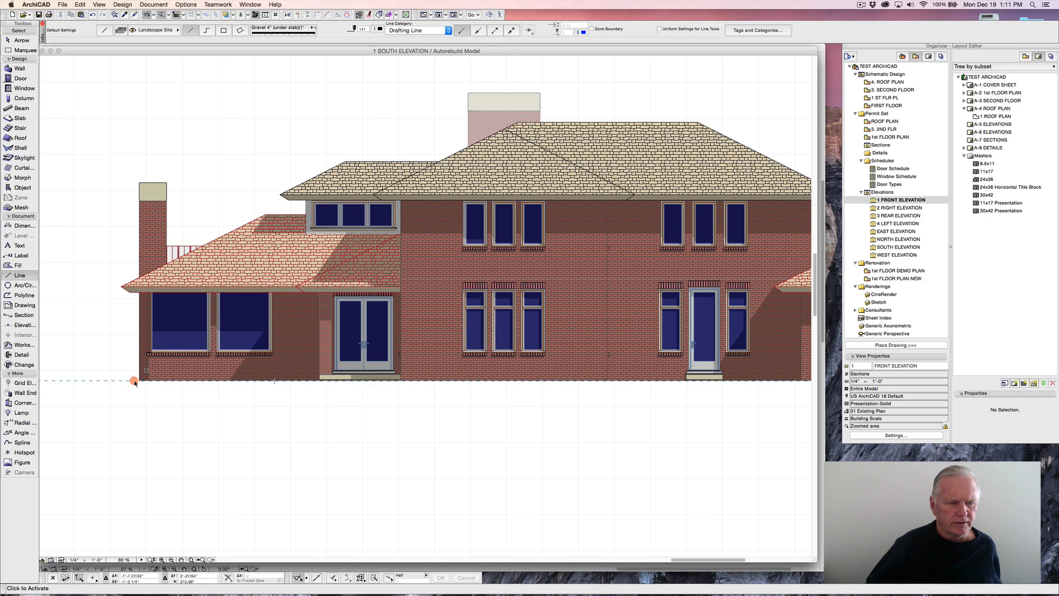
{"action": "left_click", "coordinate": [135, 382]}
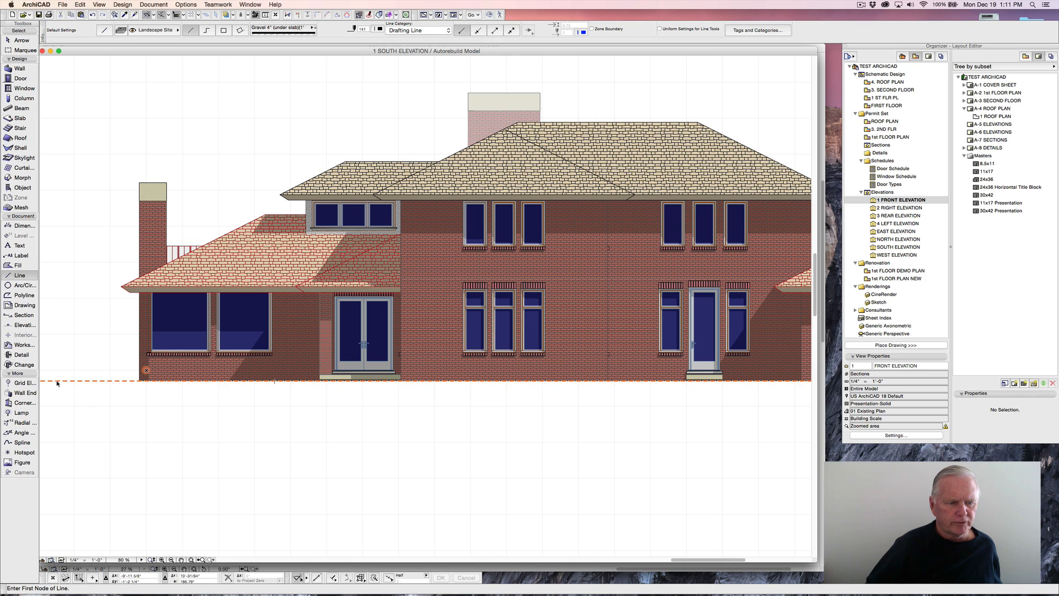
Draw a heavy black ground line along the base of the front elevation, extending past both ends of the house.
{"action": "scroll", "coordinate": [63, 382], "scroll_direction": "down", "scroll_amount": 3}
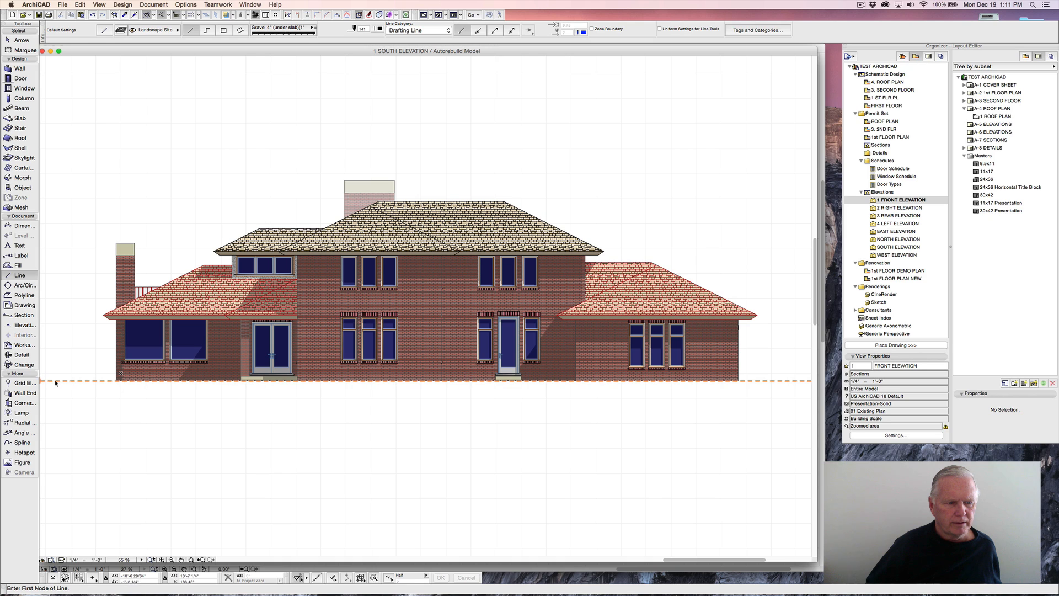
{"action": "left_click", "coordinate": [55, 381]}
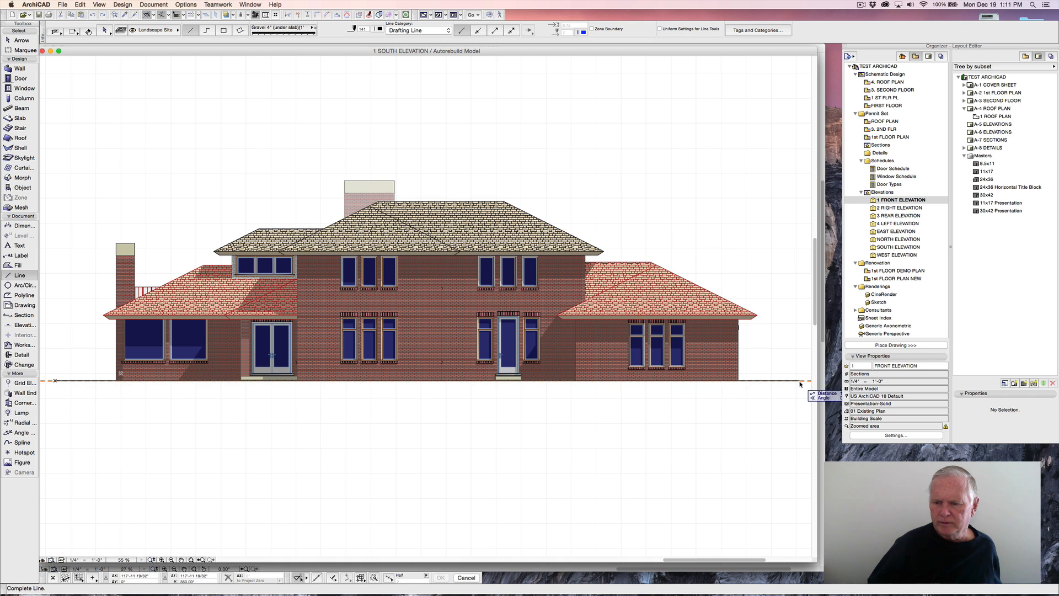
{"action": "left_click", "coordinate": [806, 381]}
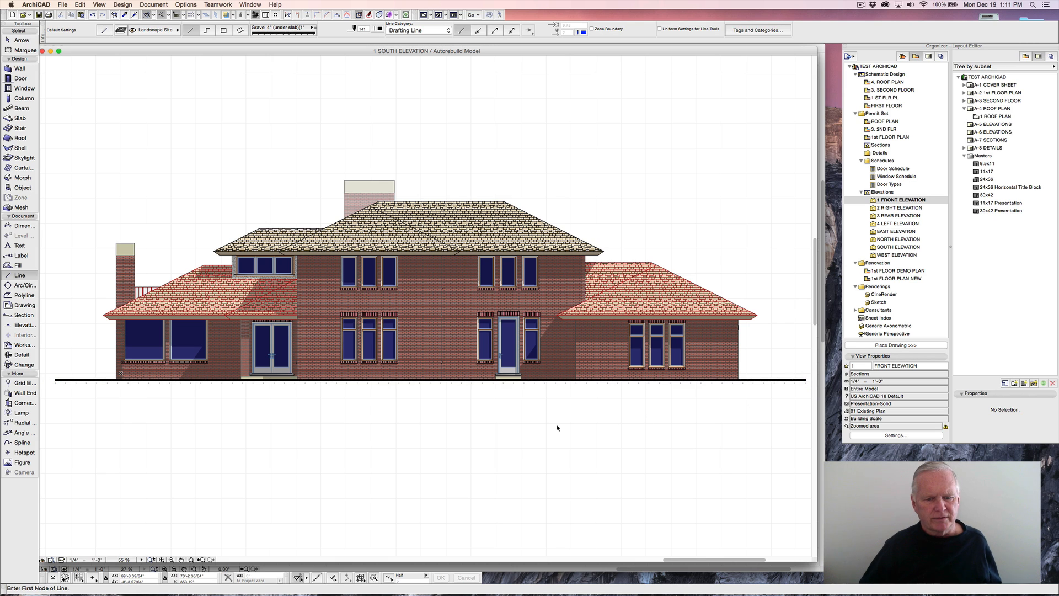
Set the Object tool to place on the Landscape Site layer in the front elevation.
{"action": "scroll", "coordinate": [557, 428], "scroll_direction": "down", "scroll_amount": 2}
{"action": "middle_click_drag", "start_coordinate": [556, 426], "coordinate": [513, 409]}
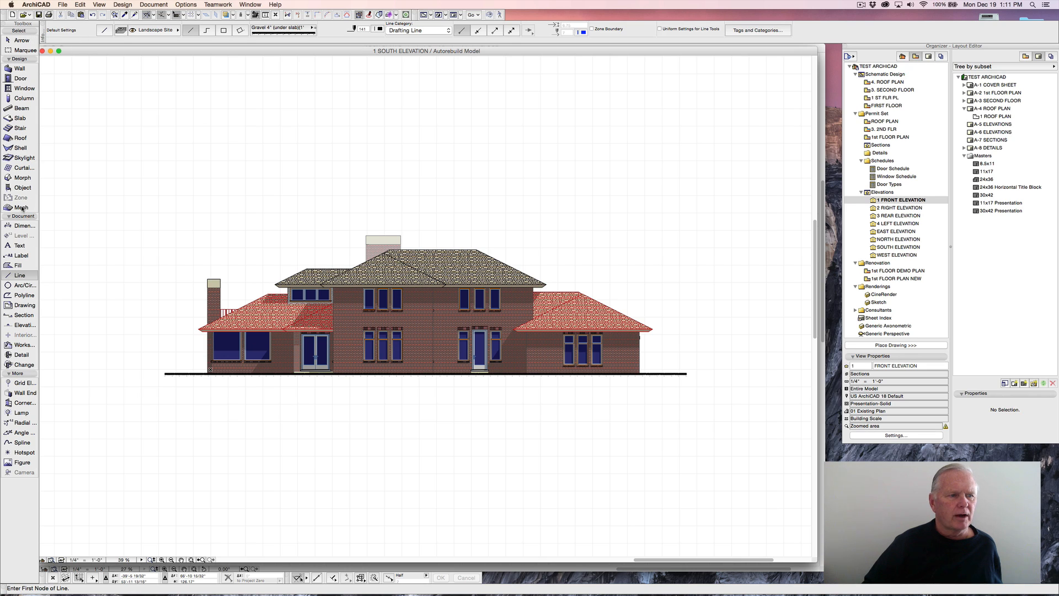
{"action": "left_click", "coordinate": [22, 190]}
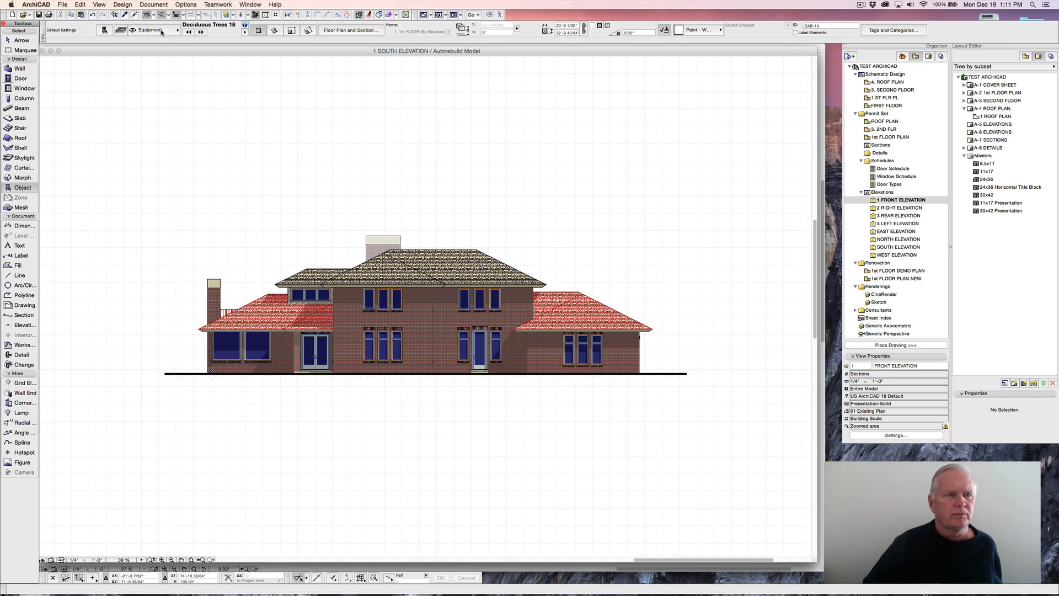
{"action": "left_click", "coordinate": [163, 32]}
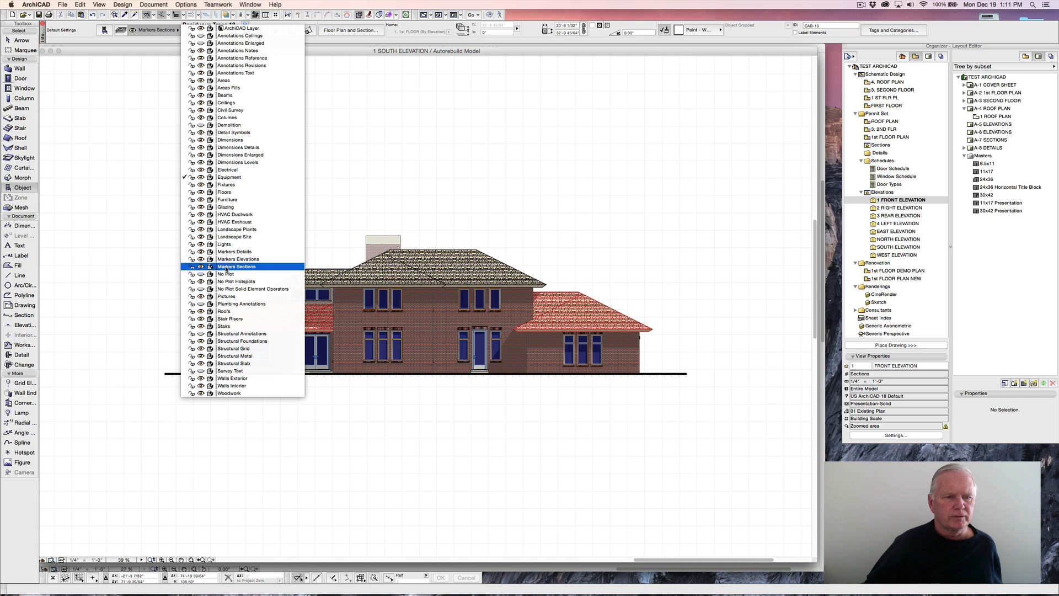
{"action": "left_click", "coordinate": [239, 238]}
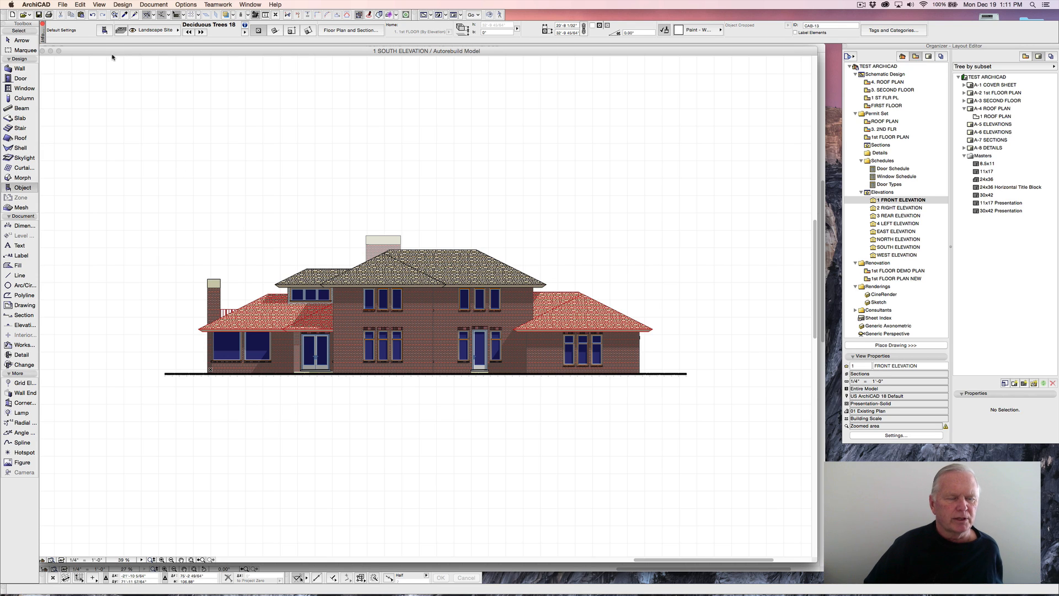
Choose the Deciduous Trees 18 object from the library and set its tree type to Maple.
{"action": "left_click", "coordinate": [104, 30]}
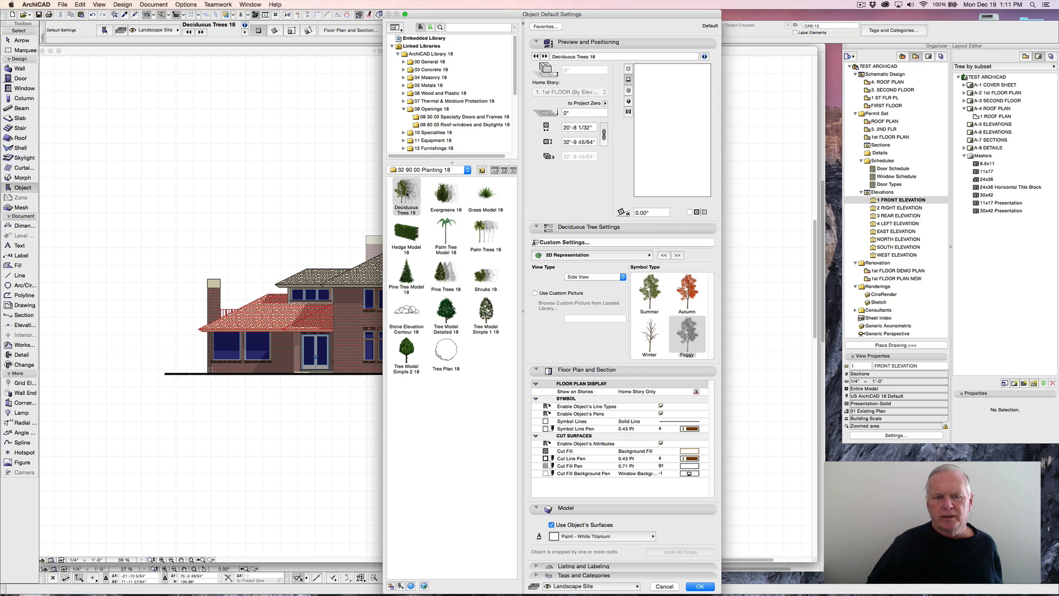
{"action": "left_click", "coordinate": [407, 194]}
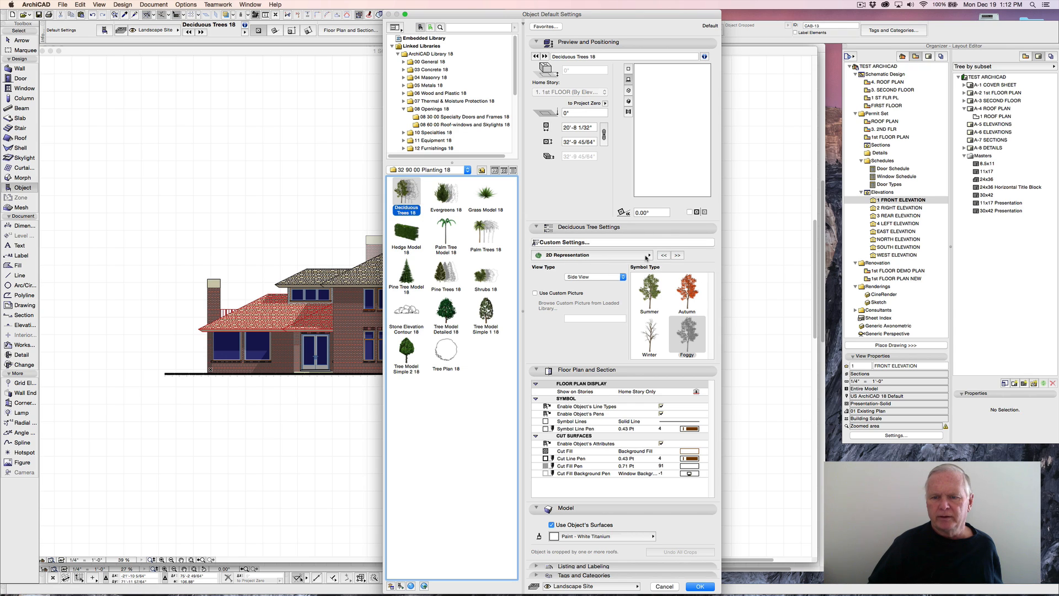
{"action": "left_click", "coordinate": [649, 254]}
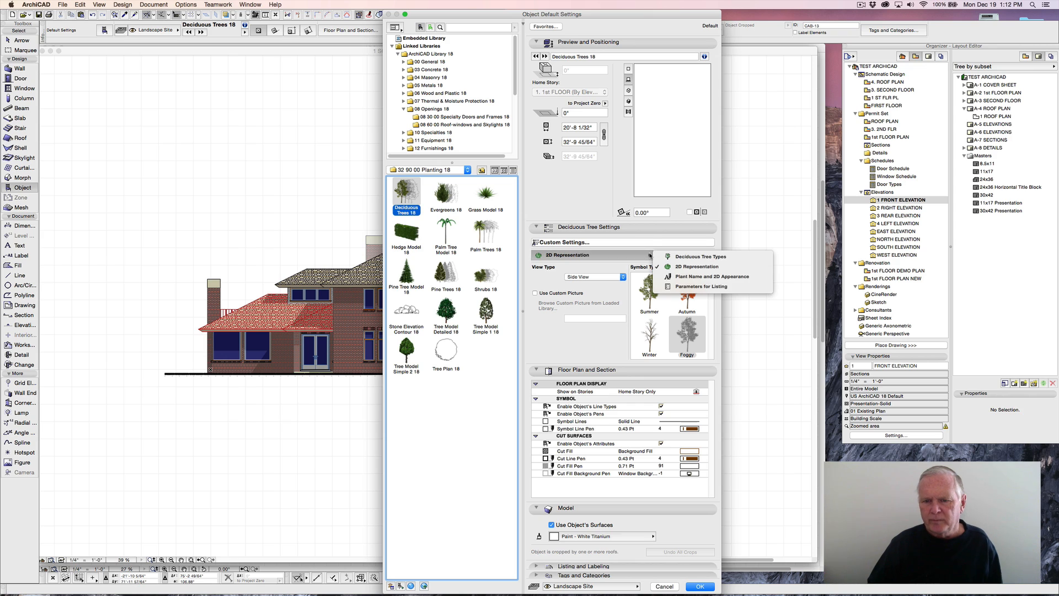
{"action": "left_click", "coordinate": [662, 258]}
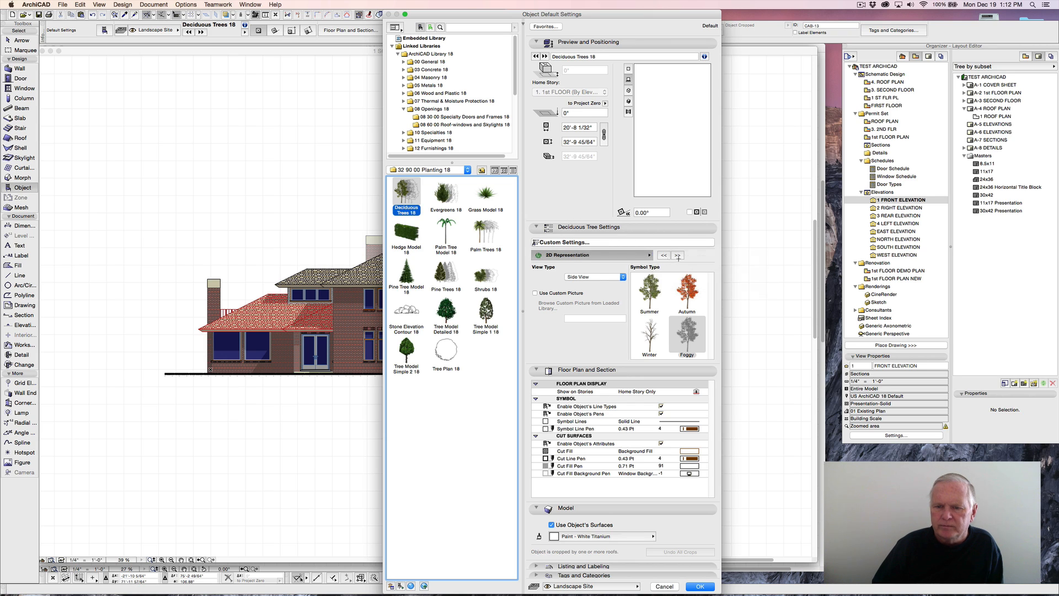
{"action": "left_click", "coordinate": [554, 289]}
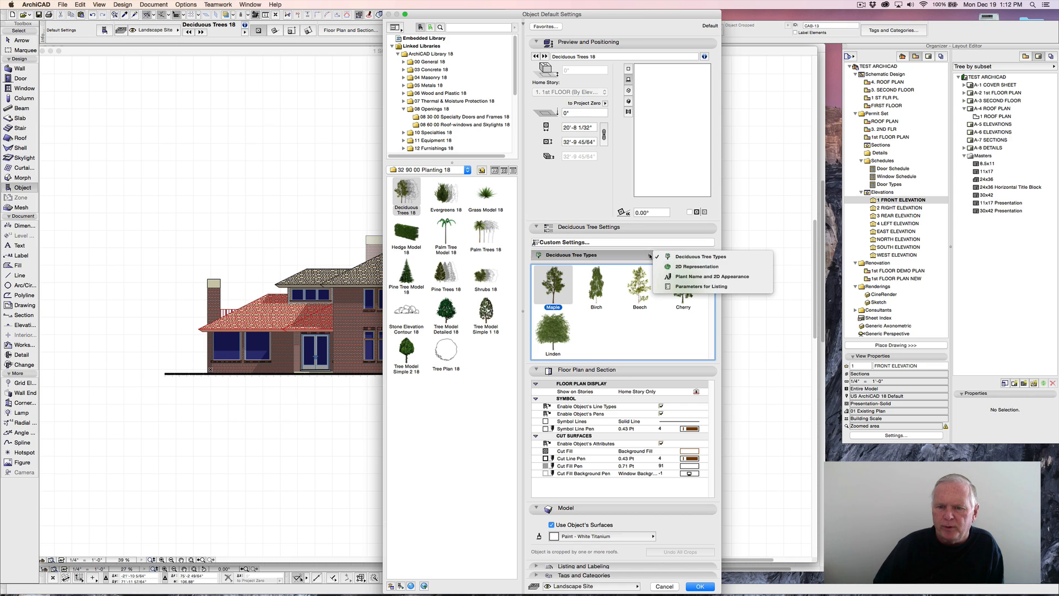
Use the Side View 2D representation with the Foggy symbol and place the maple on the ground line just right of the house.
{"action": "left_click", "coordinate": [679, 258]}
{"action": "left_click", "coordinate": [684, 268]}
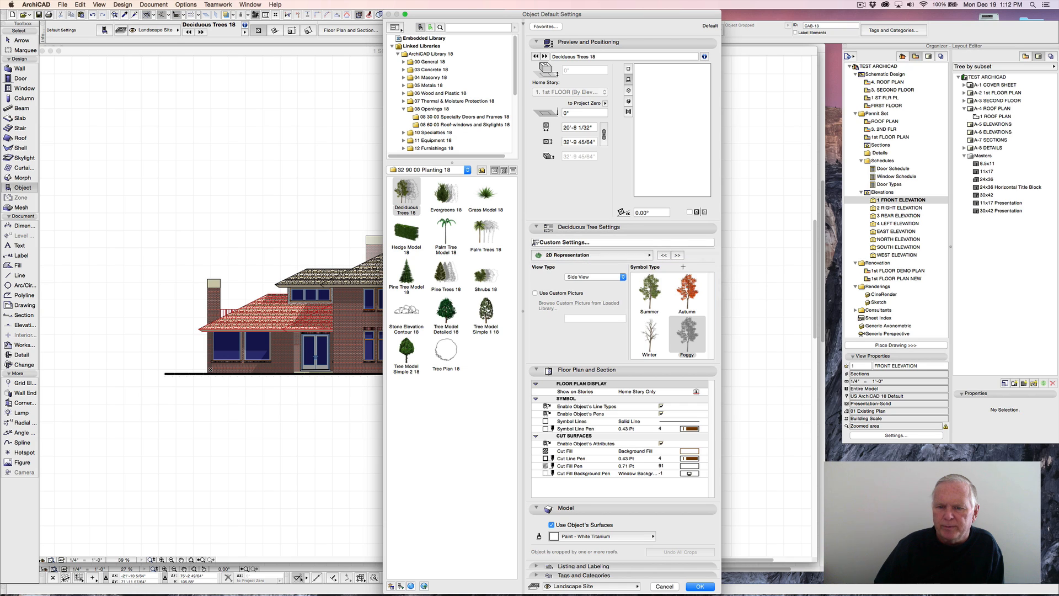
{"action": "left_click", "coordinate": [690, 333]}
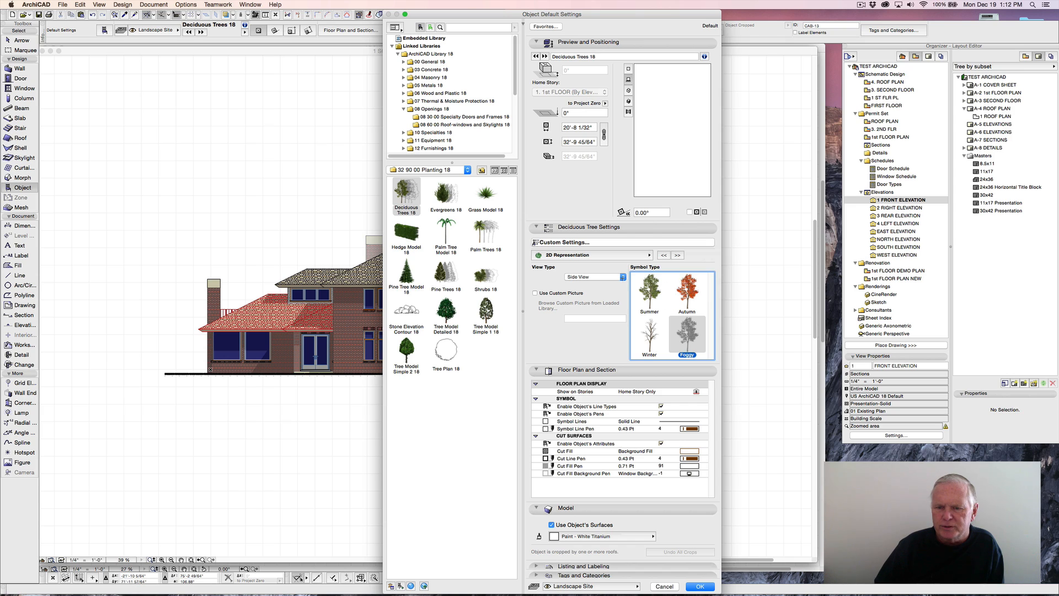
{"action": "left_click", "coordinate": [594, 277]}
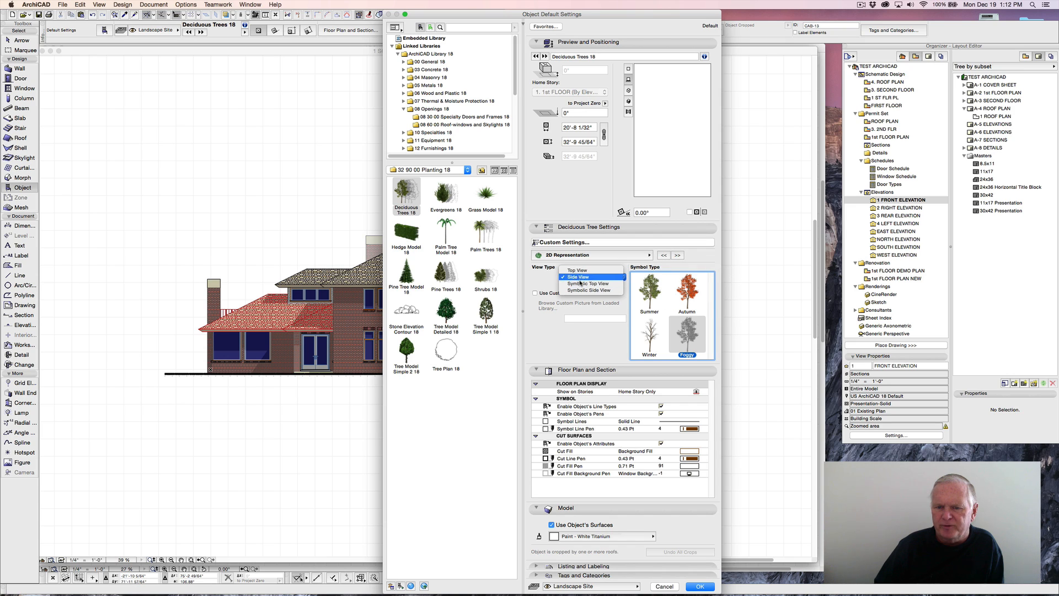
{"action": "left_click", "coordinate": [624, 279]}
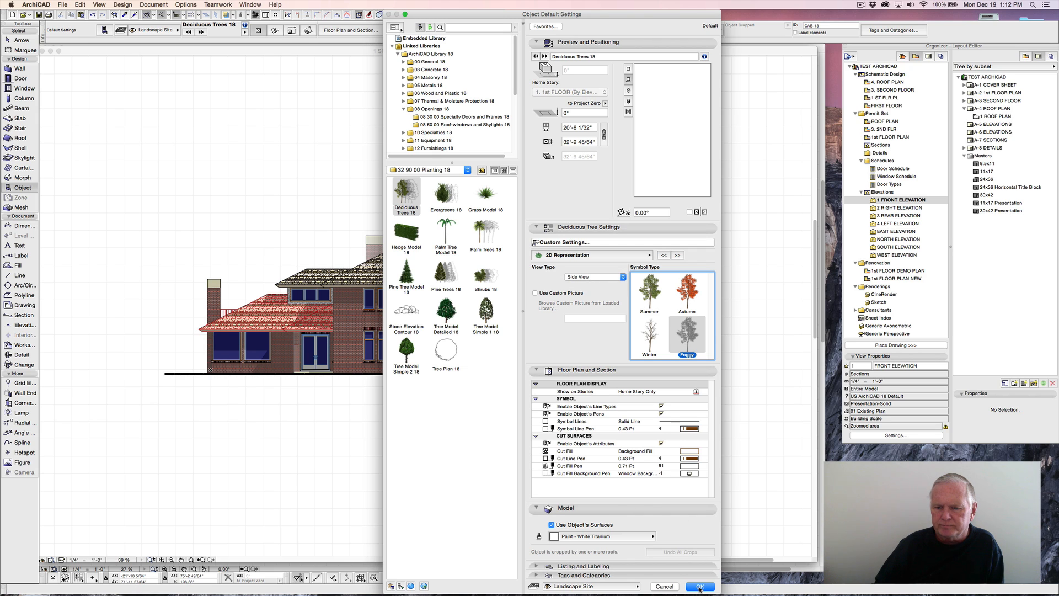
{"action": "left_click", "coordinate": [699, 587]}
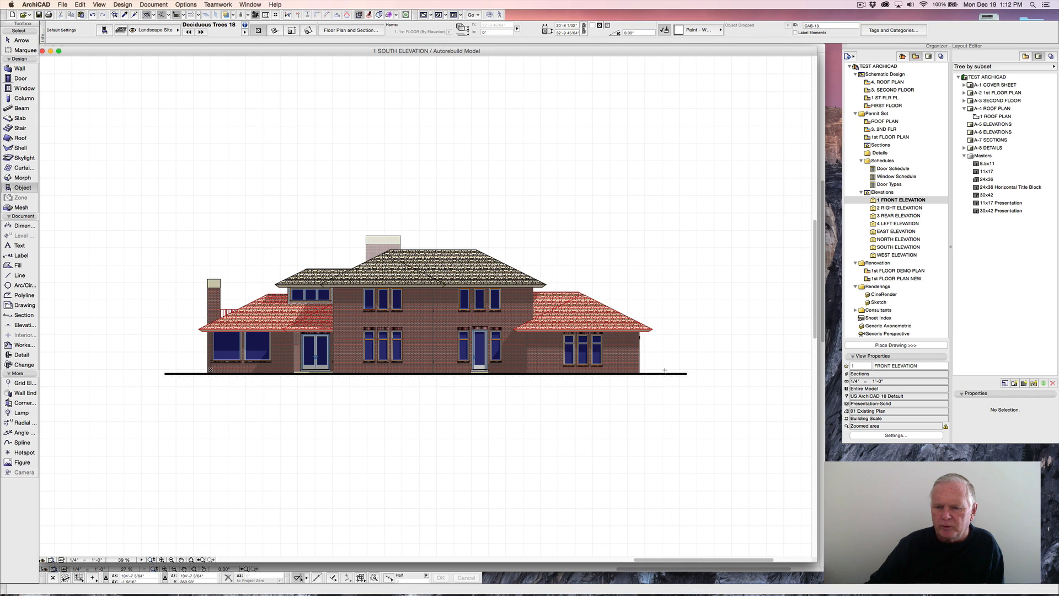
{"action": "left_click", "coordinate": [665, 374]}
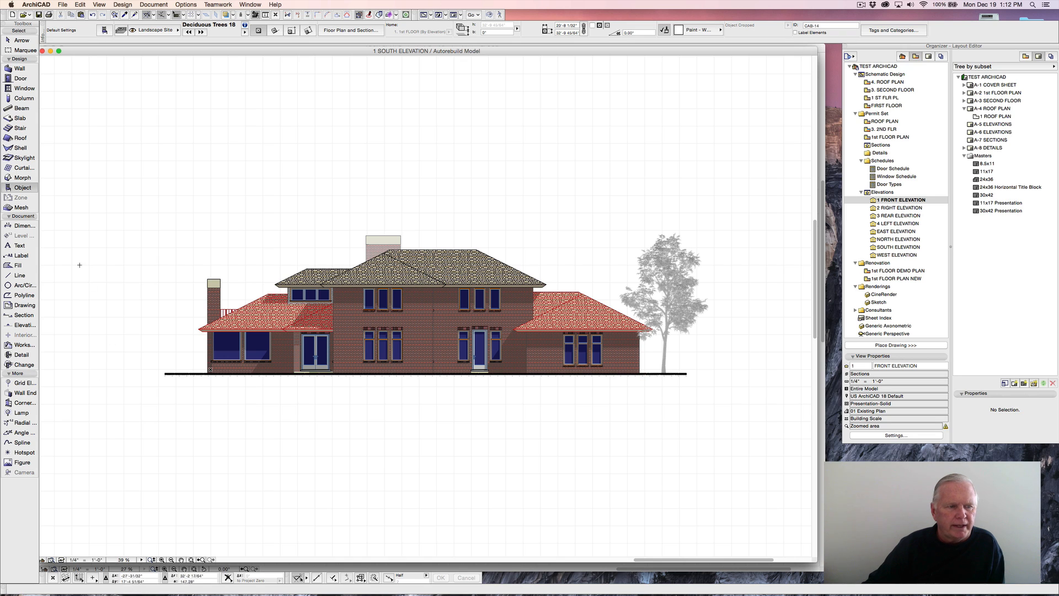
Change the tree type to Linden with the Foggy symbol and place it near the left end of the ground line.
{"action": "left_click", "coordinate": [105, 31]}
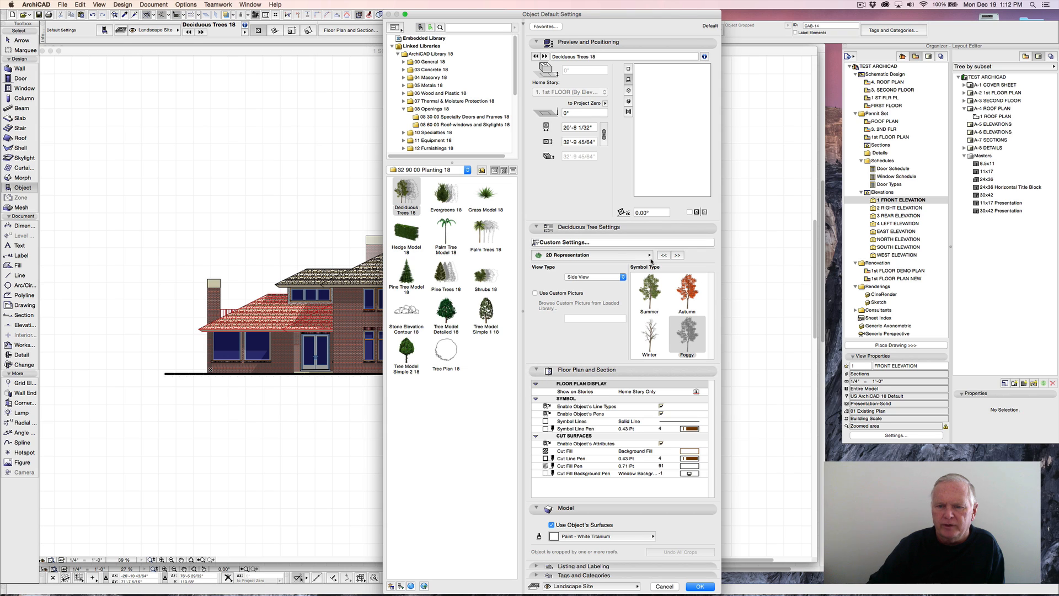
{"action": "left_click", "coordinate": [649, 256]}
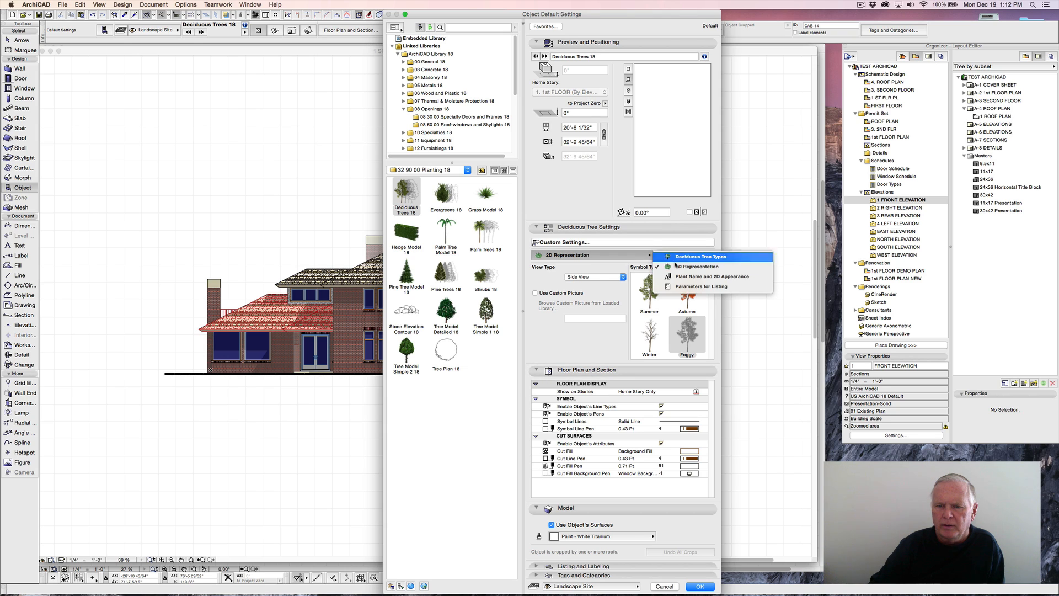
{"action": "left_click", "coordinate": [677, 258]}
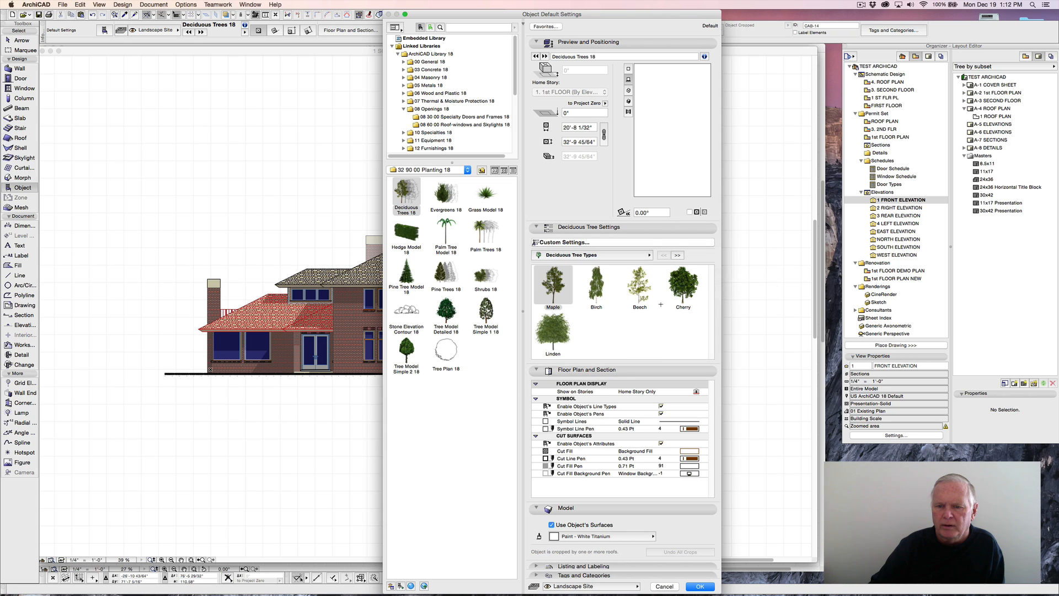
{"action": "left_click", "coordinate": [555, 333]}
{"action": "left_click", "coordinate": [650, 257]}
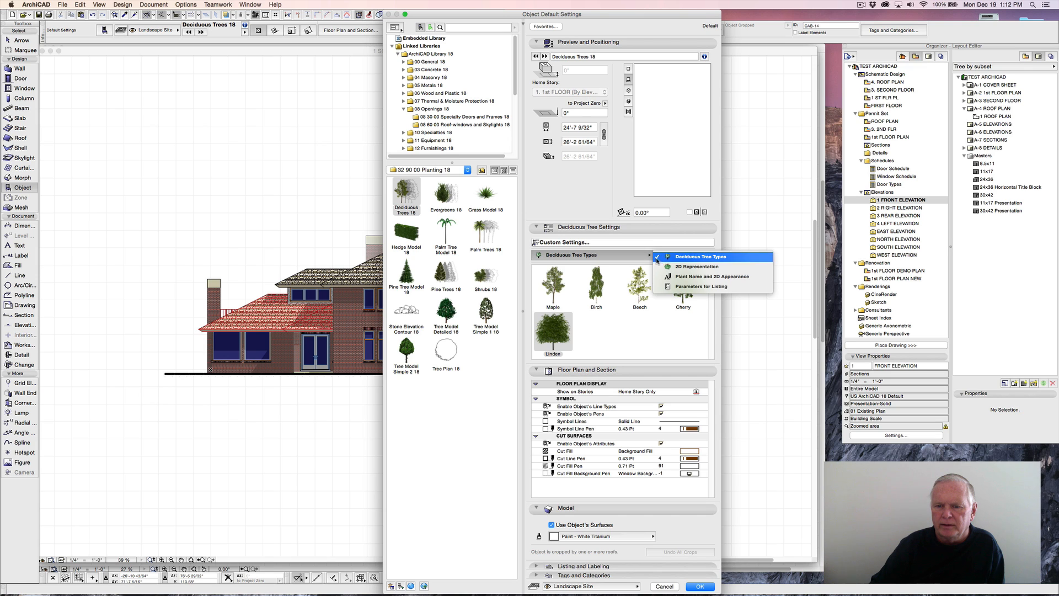
{"action": "left_click", "coordinate": [684, 268]}
{"action": "left_click", "coordinate": [687, 327]}
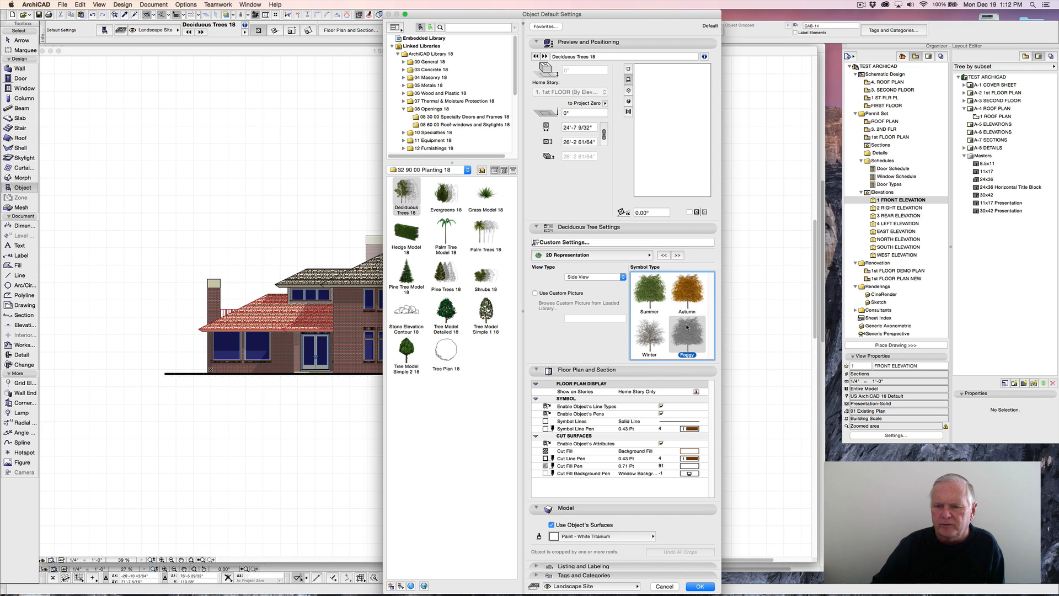
{"action": "left_click", "coordinate": [700, 586]}
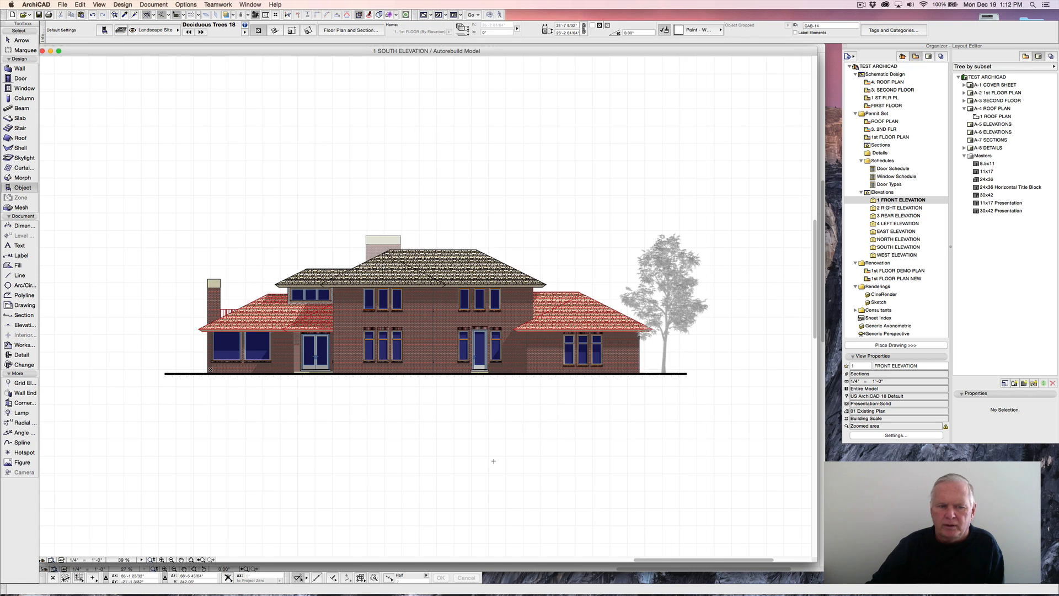
{"action": "left_click", "coordinate": [190, 351]}
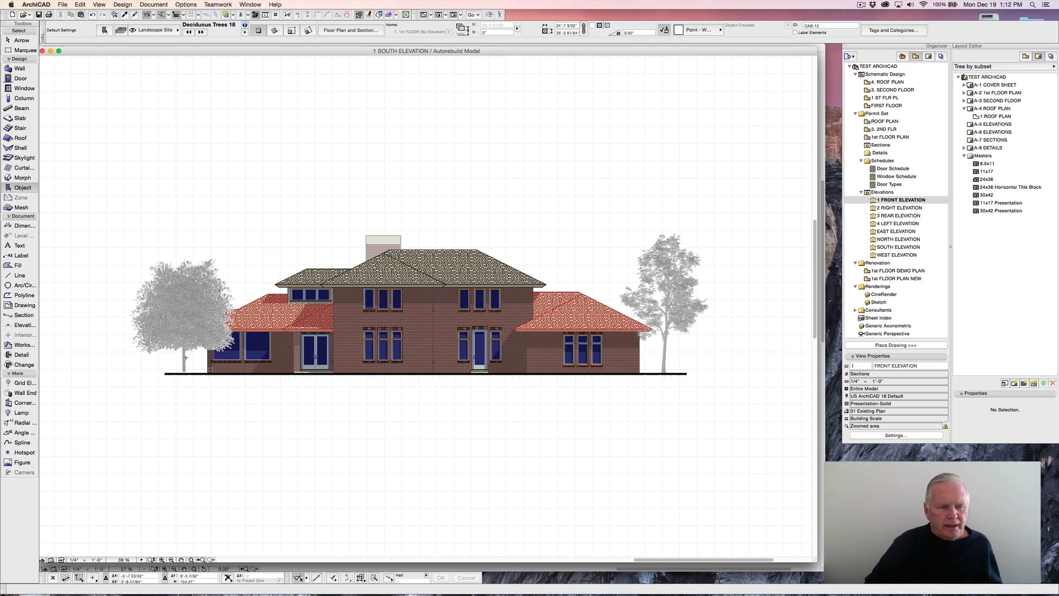
Try to send both selected trees behind the house in the display order.
{"action": "left_click", "coordinate": [185, 373], "text": "shift"}
{"action": "left_click", "coordinate": [184, 374], "text": "shift"}
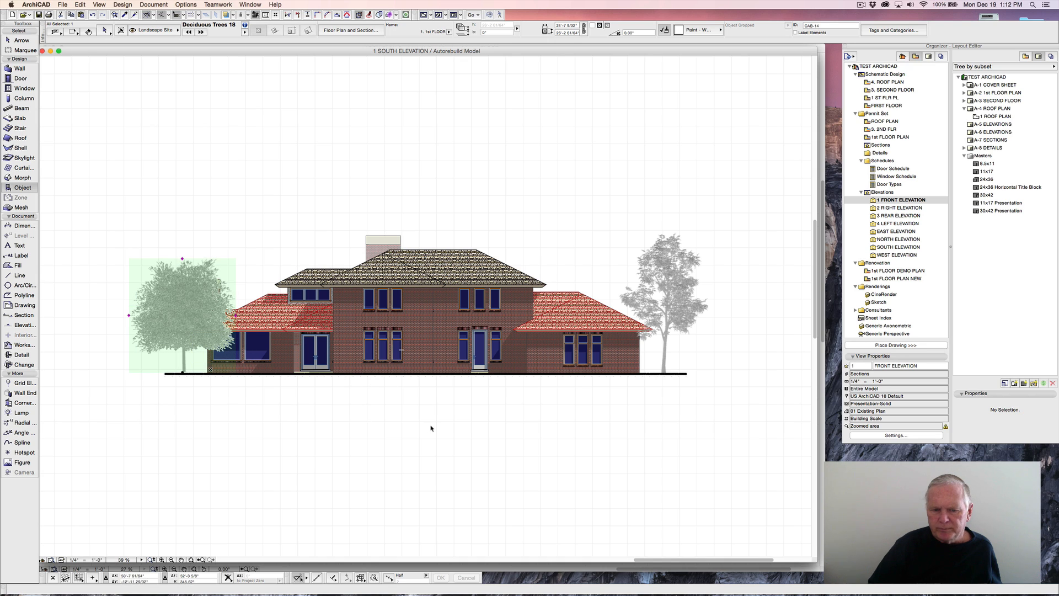
{"action": "left_click", "coordinate": [665, 374], "text": "shift"}
{"action": "right_click", "coordinate": [673, 305]}
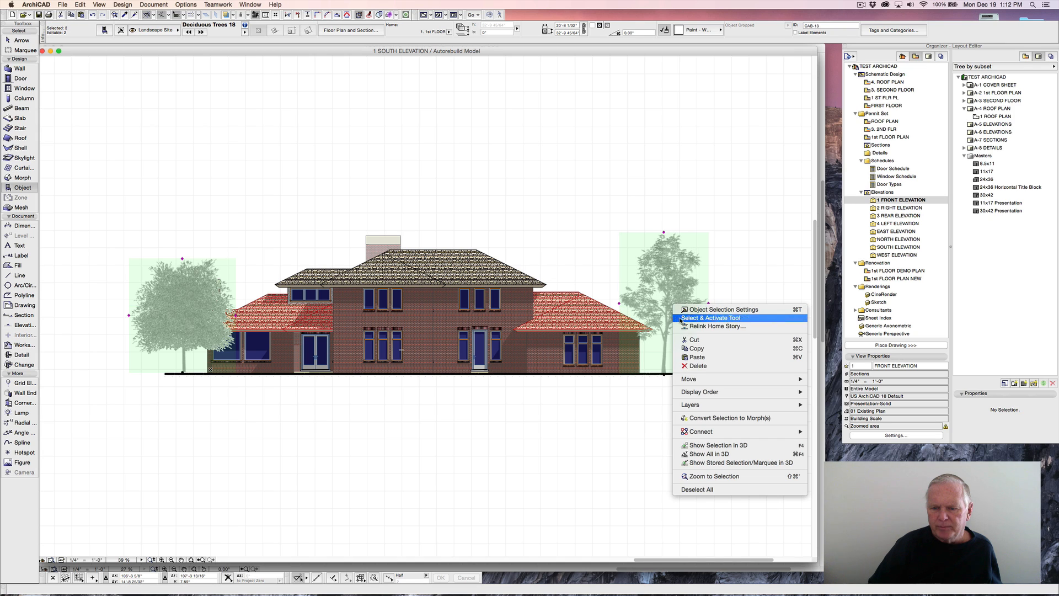
{"action": "mouse_move", "coordinate": [702, 392]}
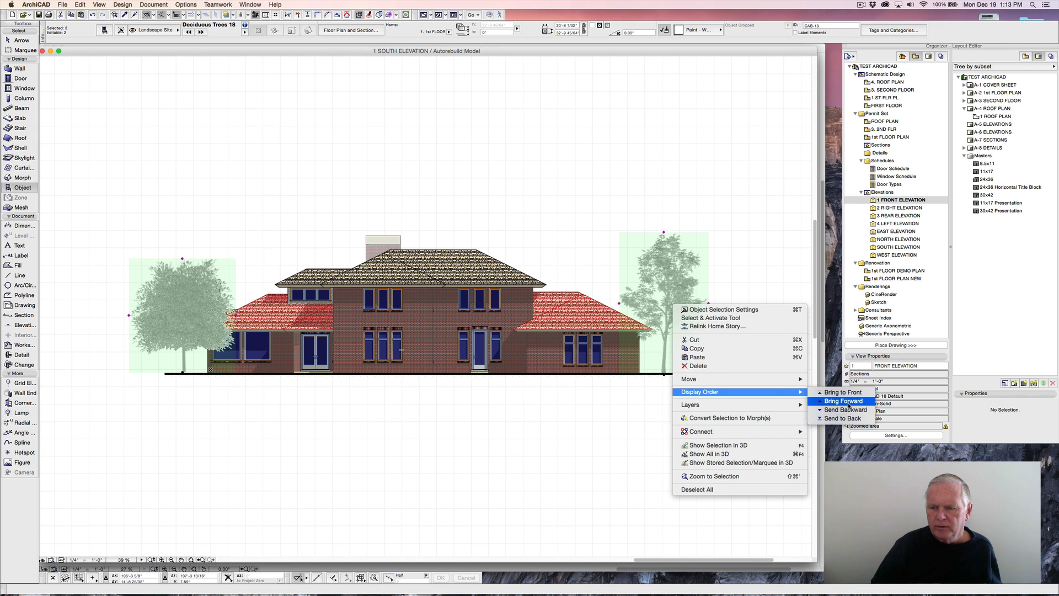
{"action": "left_click", "coordinate": [809, 417]}
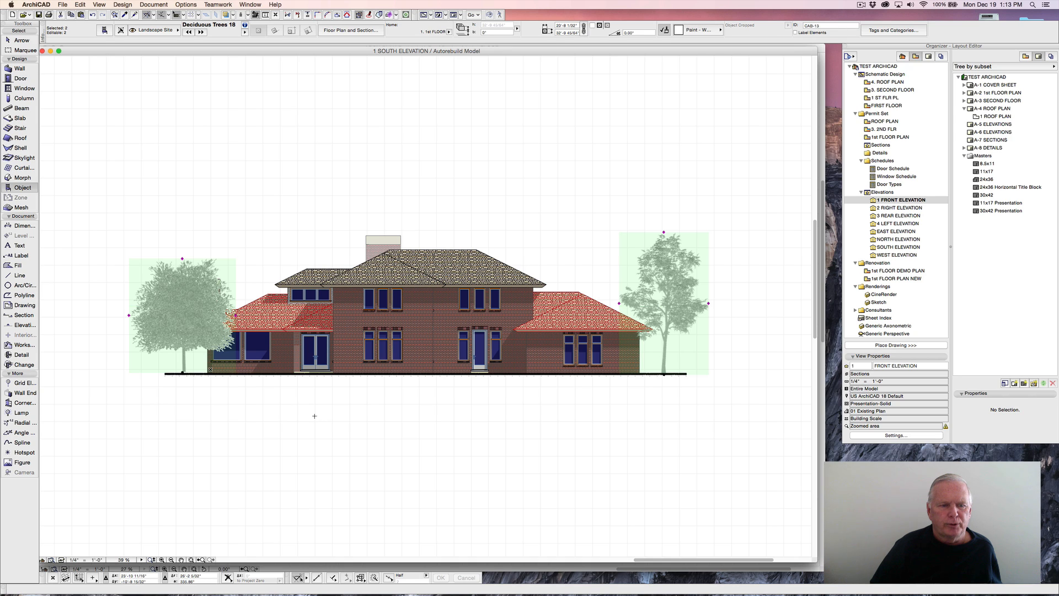
{"action": "left_click", "coordinate": [314, 416]}
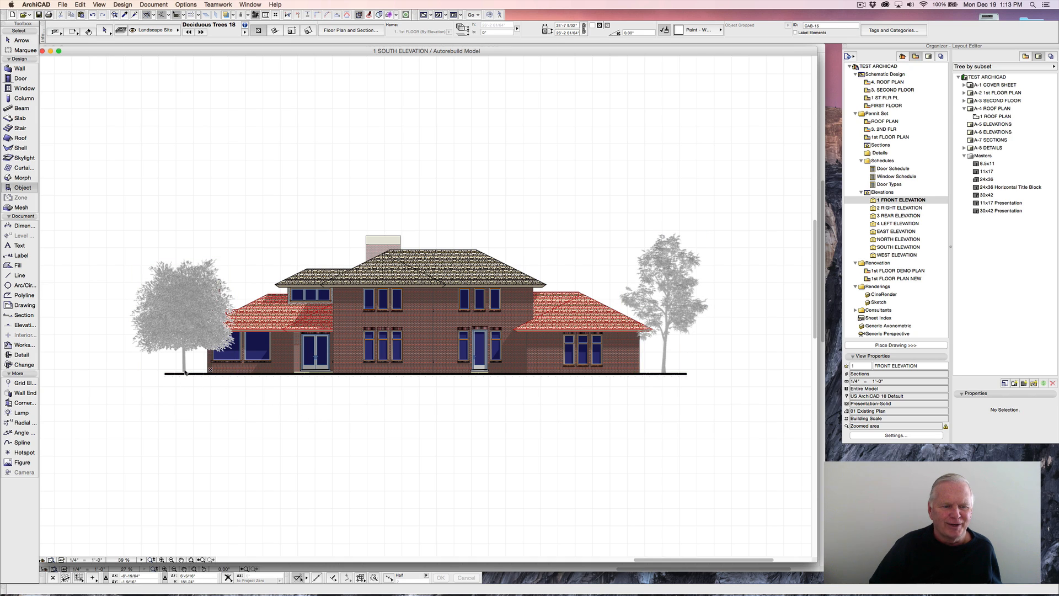
Send the linden tree left of the house to the back of the display order.
{"action": "left_click", "coordinate": [184, 367]}
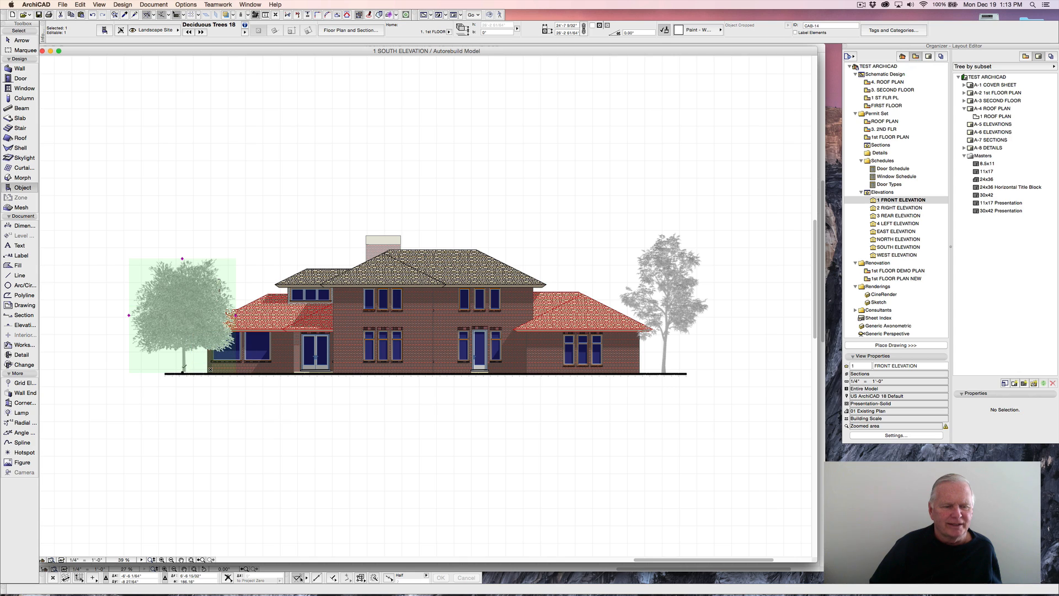
{"action": "right_click", "coordinate": [185, 334]}
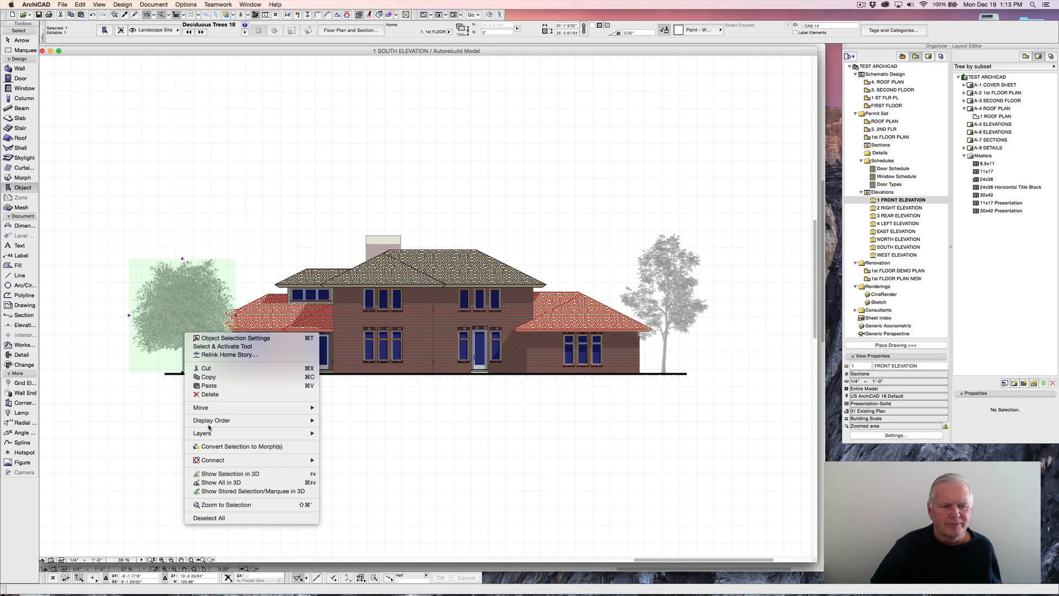
{"action": "mouse_move", "coordinate": [267, 421]}
{"action": "left_click", "coordinate": [355, 446]}
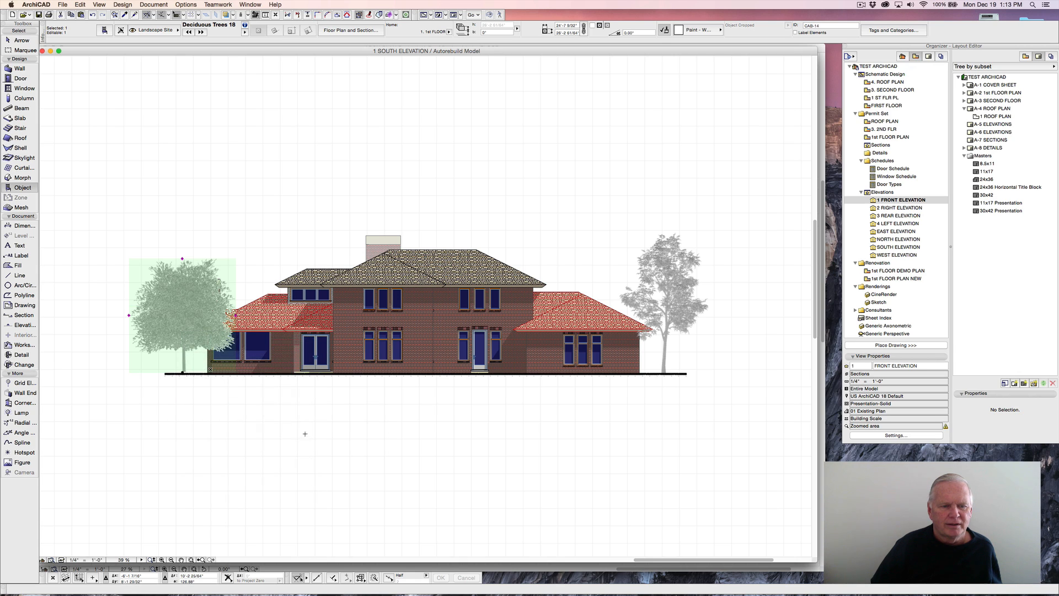
{"action": "key", "text": "Escape"}
Send the maple tree right of the house to the back of the display order and deselect it.
{"action": "key", "text": "shift"}
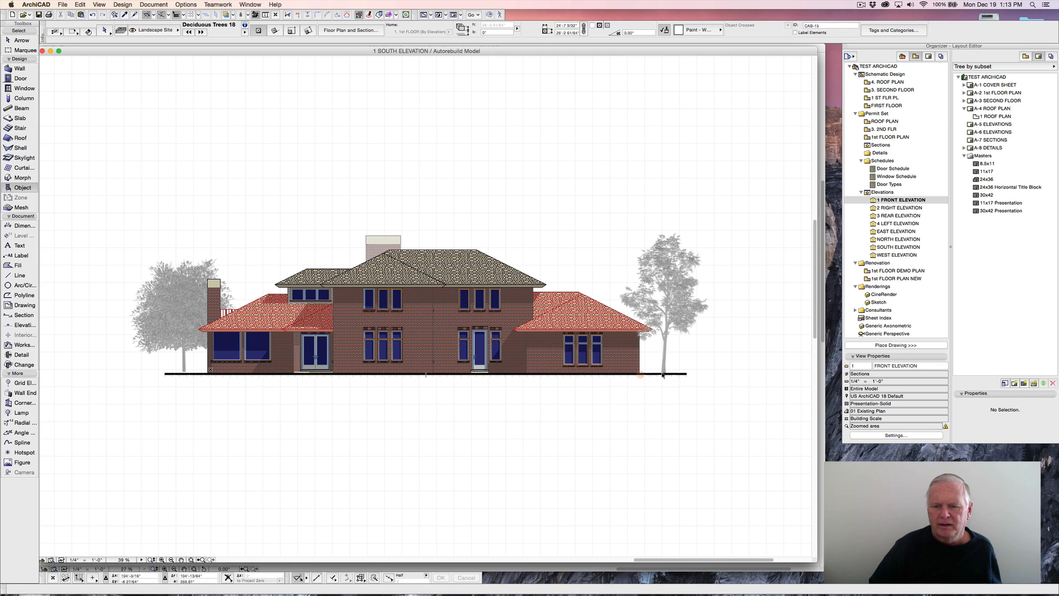
{"action": "left_click", "coordinate": [665, 337], "text": "shift"}
{"action": "right_click", "coordinate": [668, 311]}
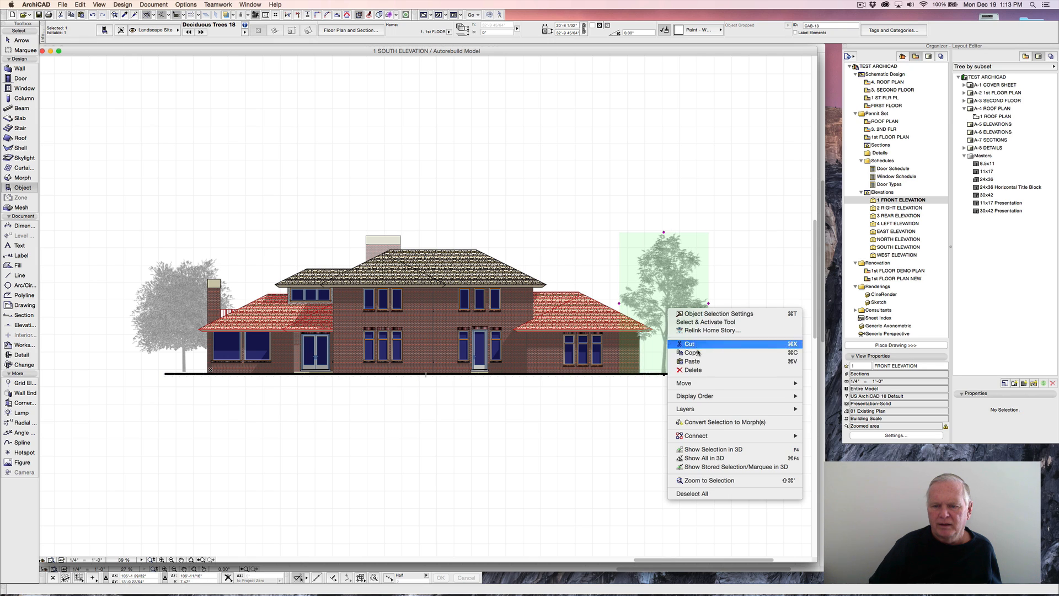
{"action": "mouse_move", "coordinate": [739, 396]}
{"action": "left_click", "coordinate": [835, 423]}
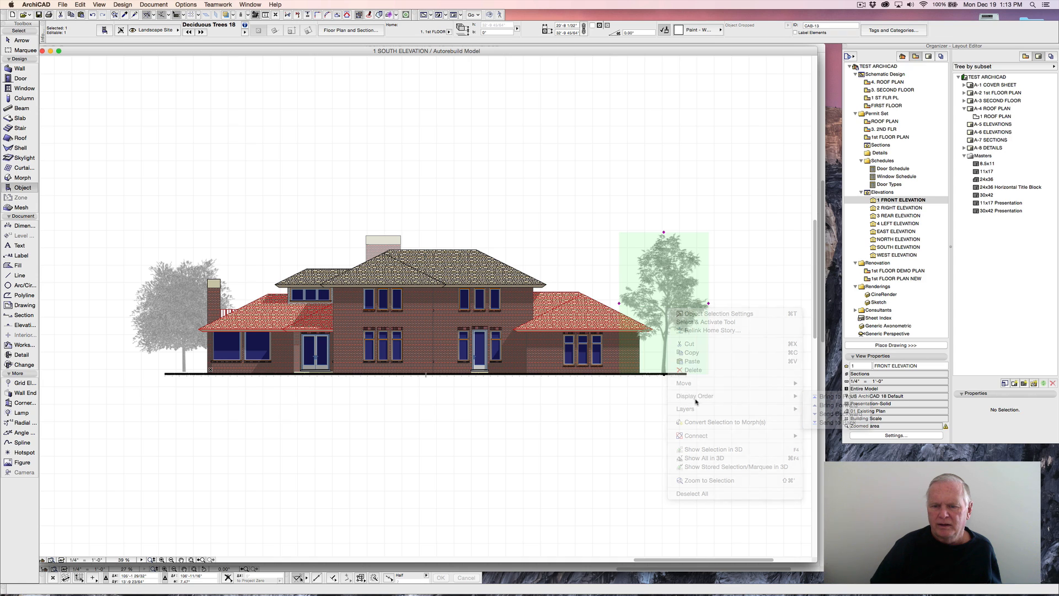
{"action": "left_click", "coordinate": [649, 402]}
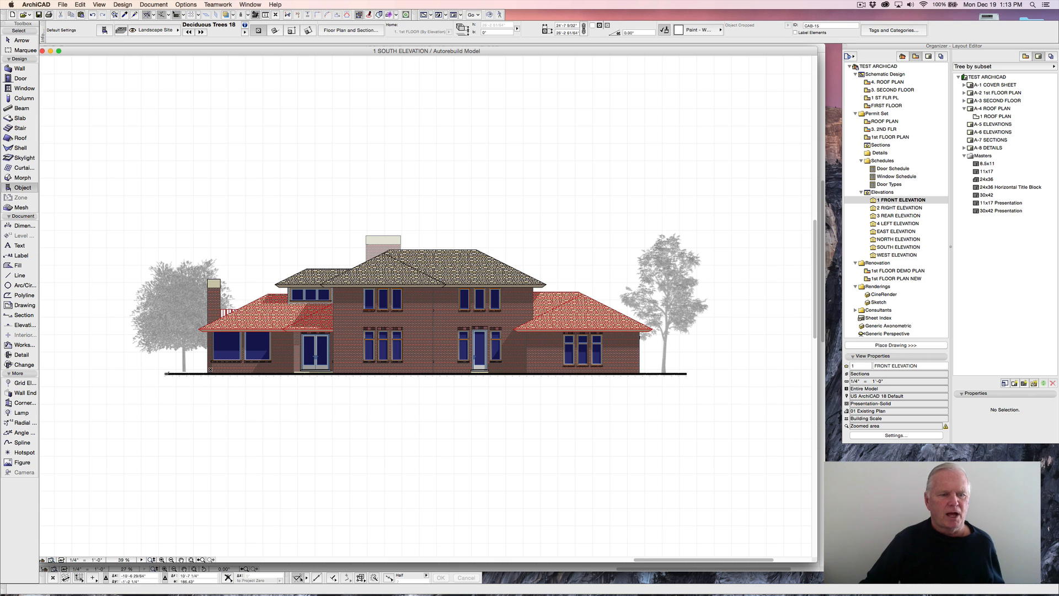
Move the linden tree left of the house slightly down so its trunk base sits on the ground line.
{"action": "scroll", "coordinate": [190, 362], "scroll_direction": "up", "scroll_amount": 4}
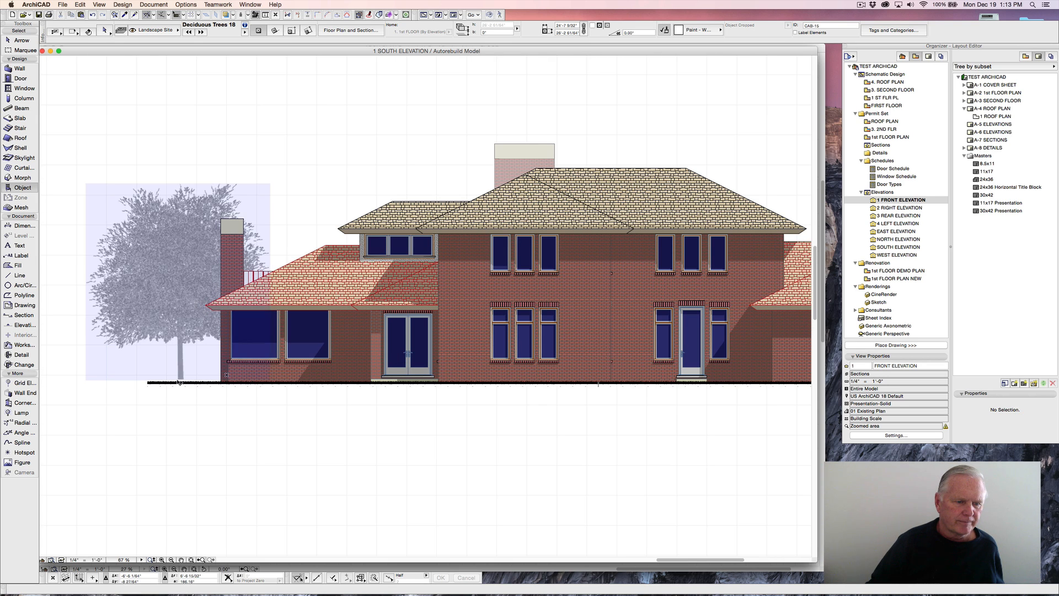
{"action": "left_click", "coordinate": [179, 380]}
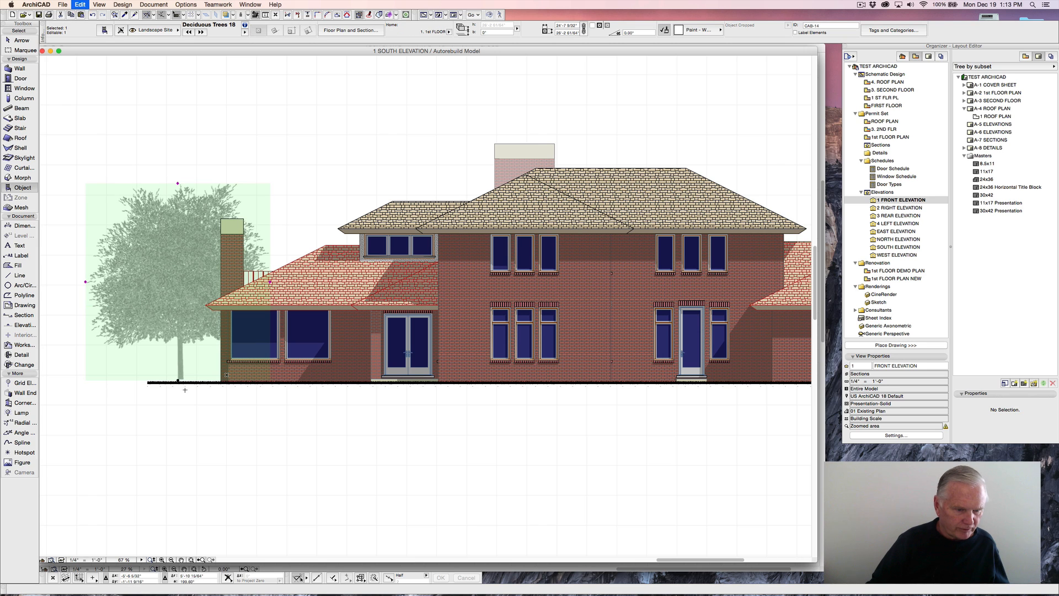
{"action": "key", "text": "super+d"}
{"action": "left_click", "coordinate": [179, 381]}
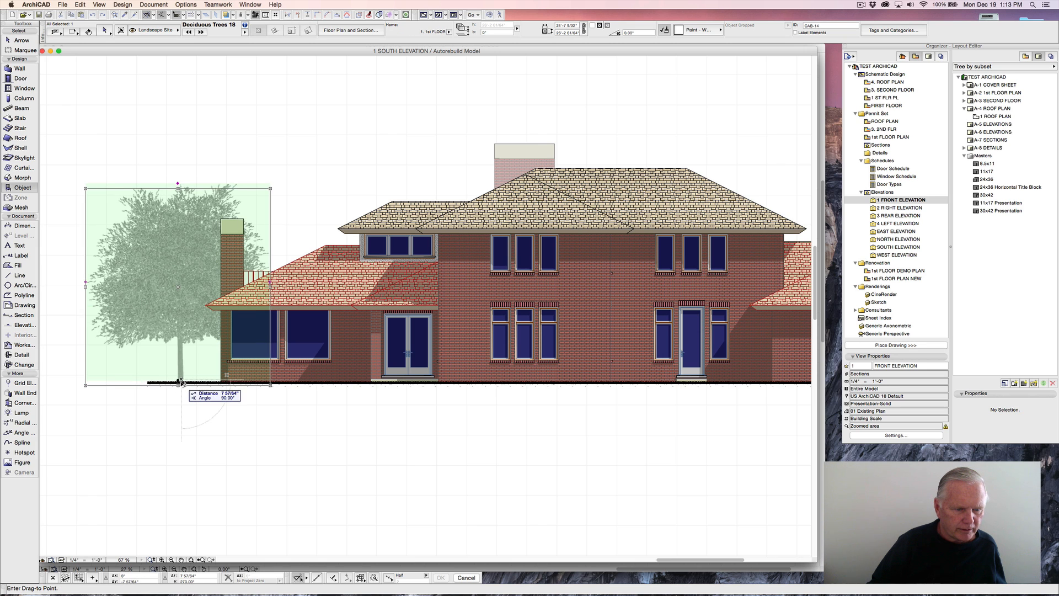
{"action": "left_click", "coordinate": [178, 385]}
{"action": "key", "text": "Escape"}
{"action": "scroll", "coordinate": [189, 399], "scroll_direction": "down", "scroll_amount": 3}
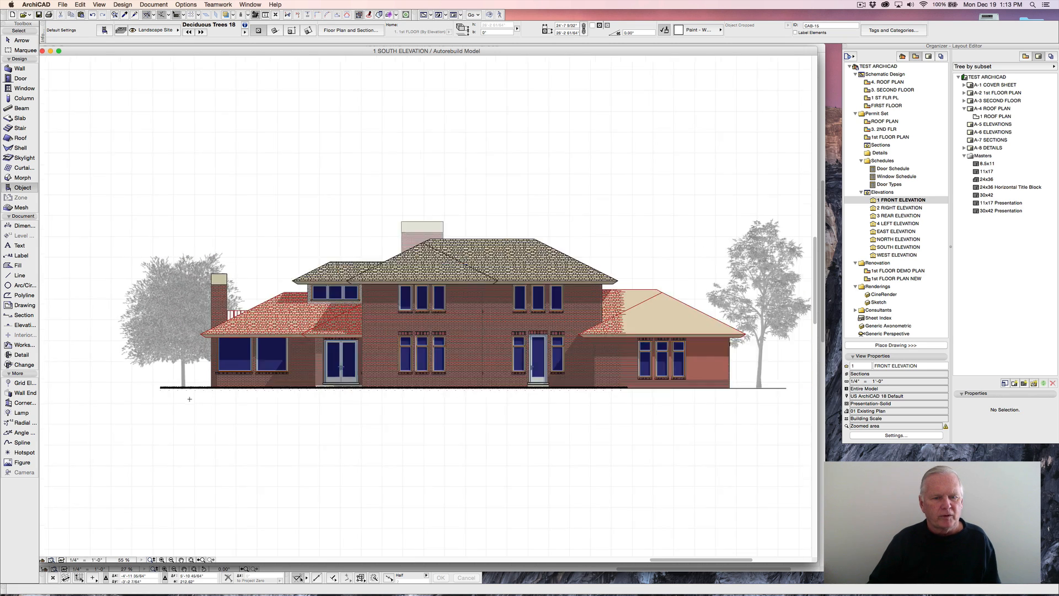
{"action": "scroll", "coordinate": [191, 399], "scroll_direction": "up", "scroll_amount": 2}
{"action": "scroll", "coordinate": [202, 400], "scroll_direction": "down", "scroll_amount": 2}
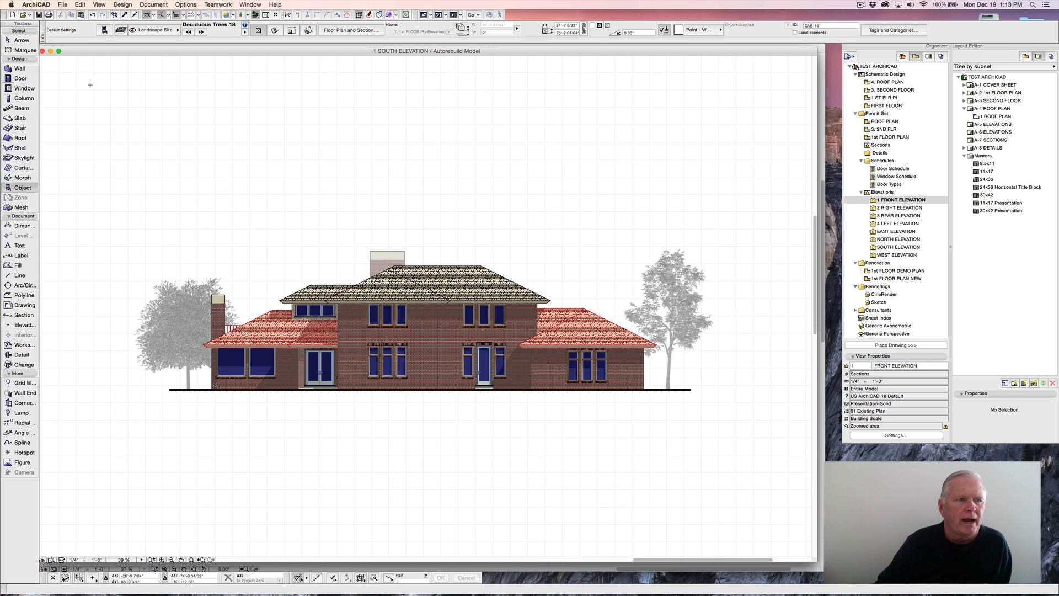
Set up the Fill tool with Linear Gradient Fill and a light blue foreground pen.
{"action": "left_click", "coordinate": [19, 265]}
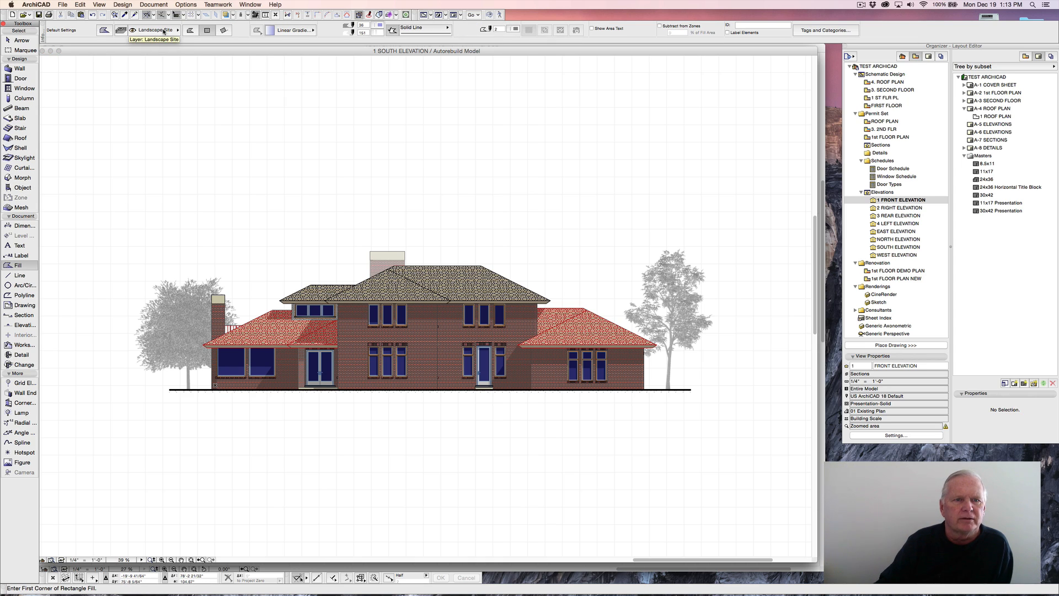
{"action": "left_click", "coordinate": [300, 30]}
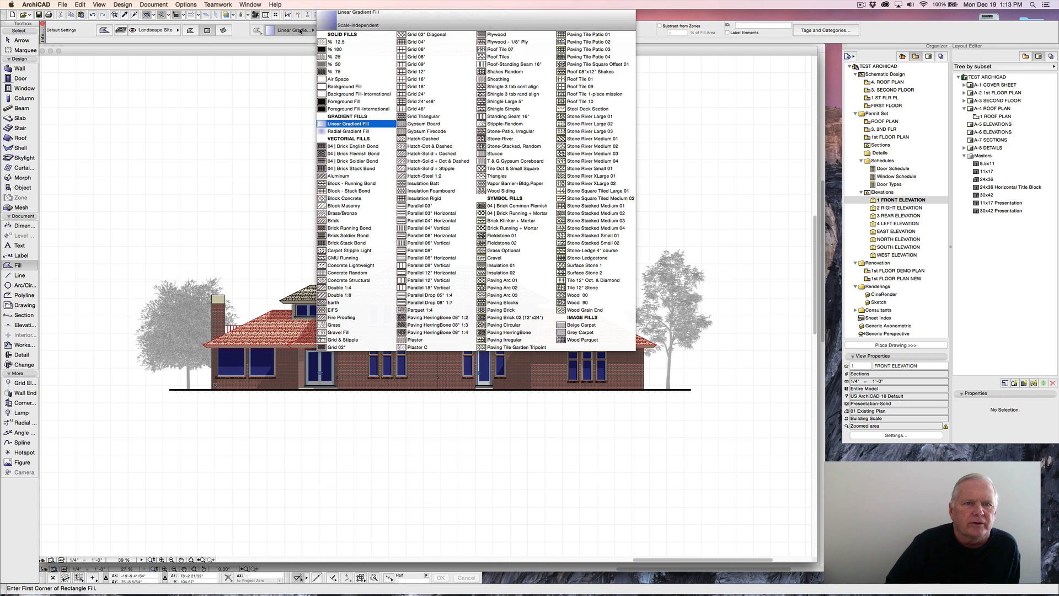
{"action": "left_click", "coordinate": [365, 125]}
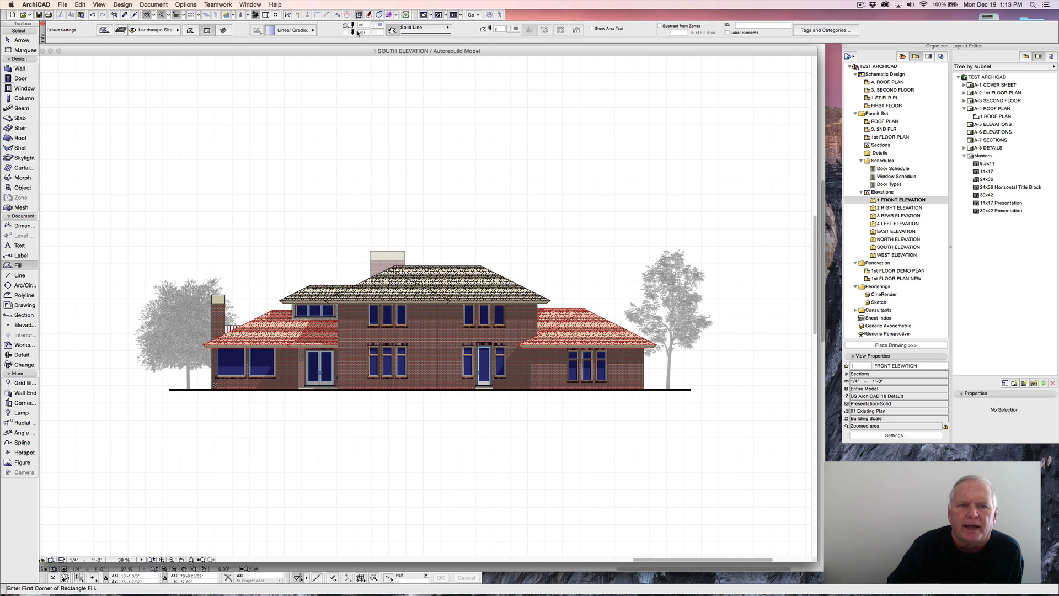
{"action": "left_click", "coordinate": [380, 25]}
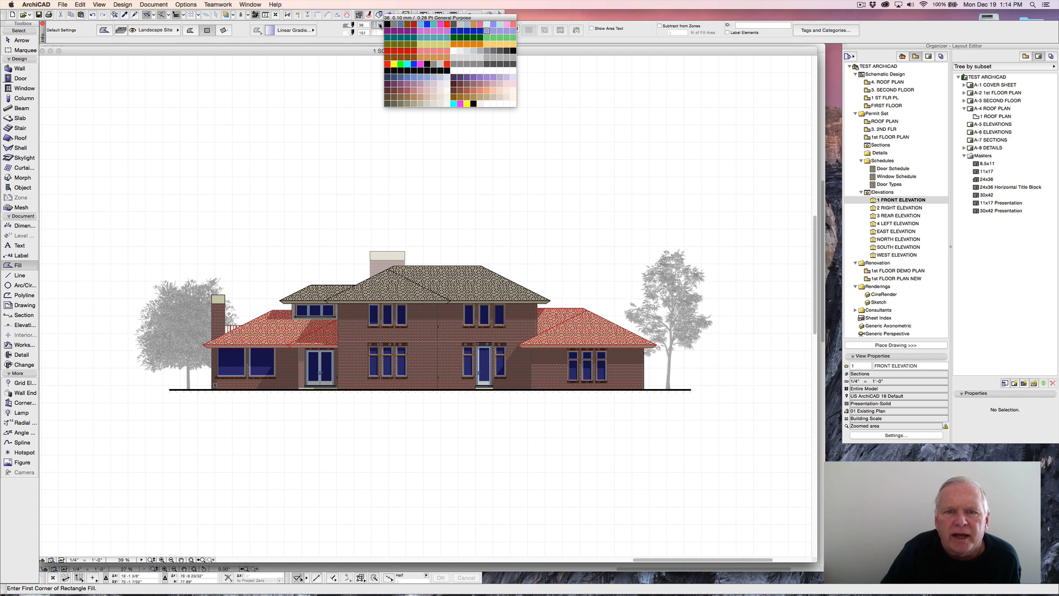
{"action": "left_click", "coordinate": [488, 25]}
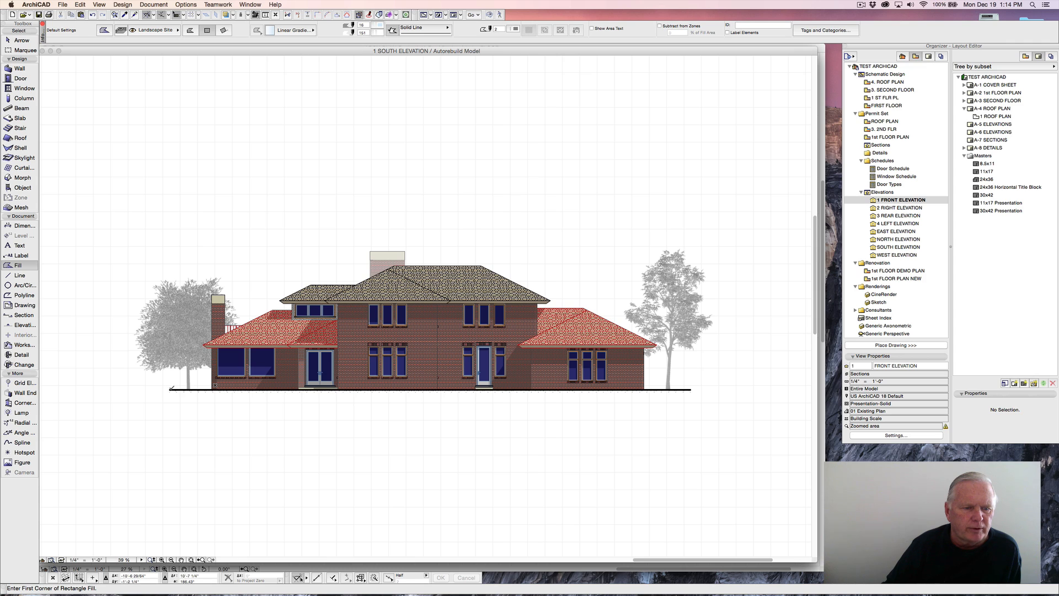
Draw a rectangular sky fill about 130 ft by 49 ft, rising from the ground line over the house and trees.
{"action": "left_click", "coordinate": [151, 391]}
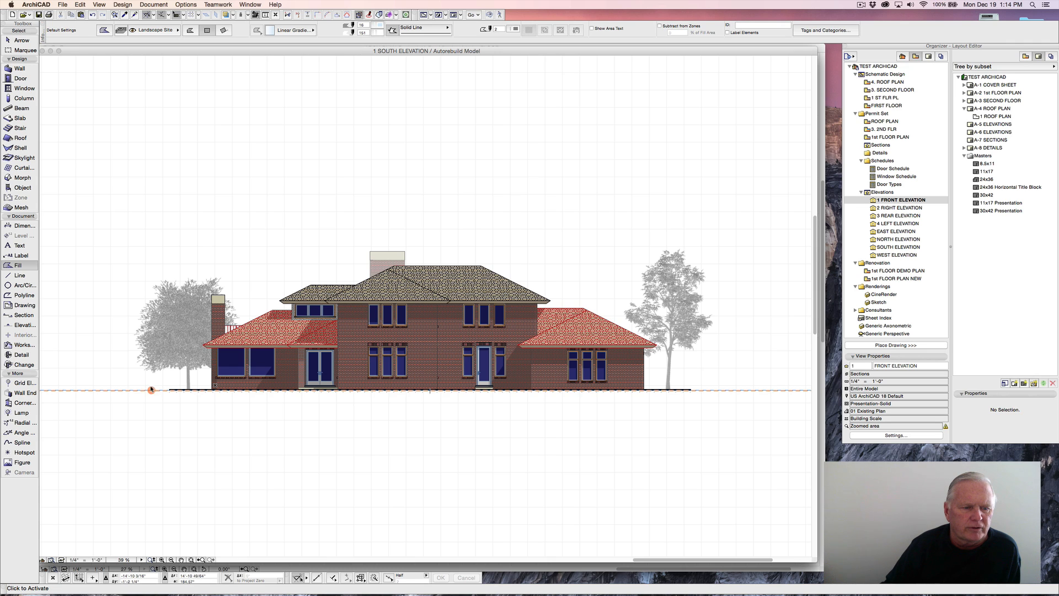
{"action": "left_click", "coordinate": [146, 391]}
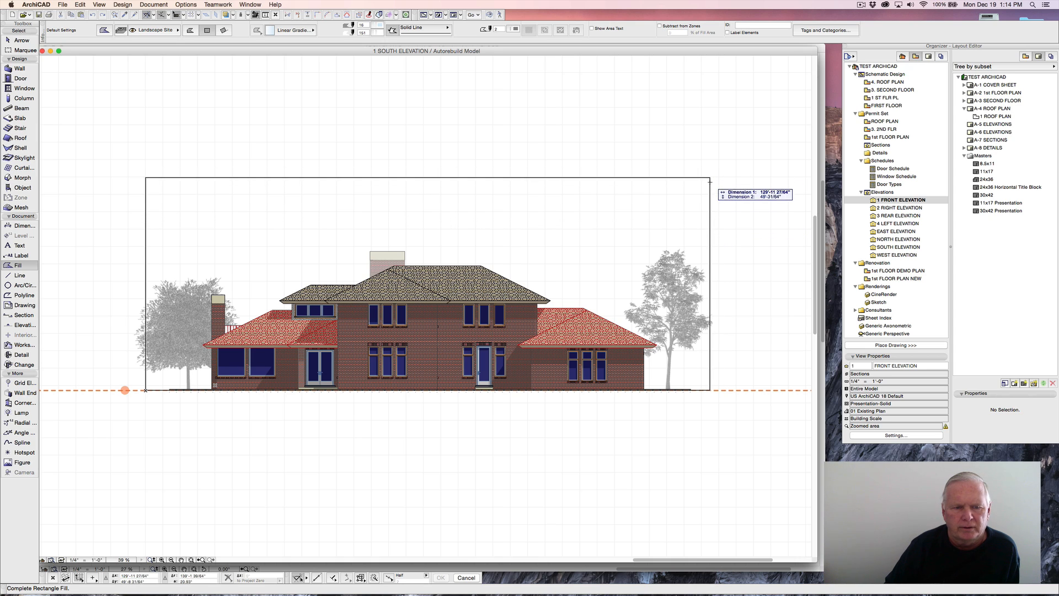
{"action": "left_click", "coordinate": [710, 178]}
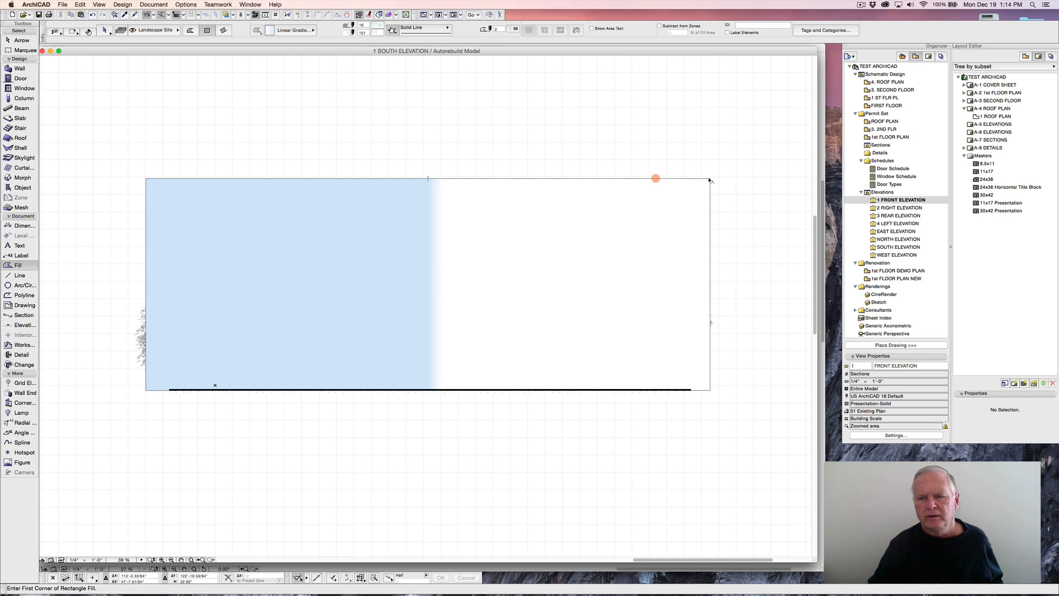
Turn the sky fill's gradient to fade vertically from blue down to white, and move its origin up about 7 ft.
{"action": "left_click", "coordinate": [711, 179], "text": "shift"}
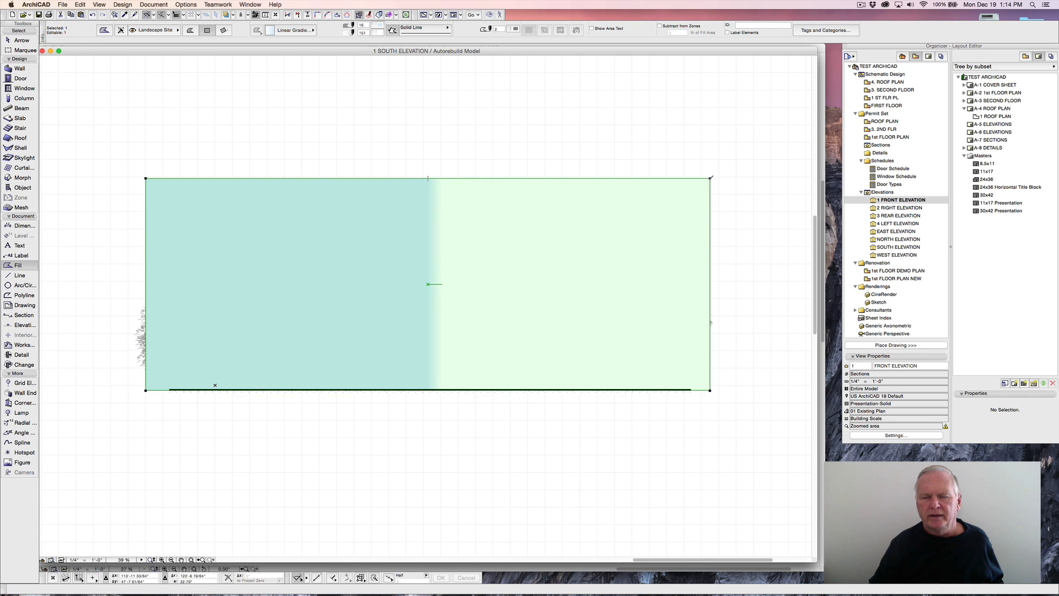
{"action": "left_click", "coordinate": [442, 284]}
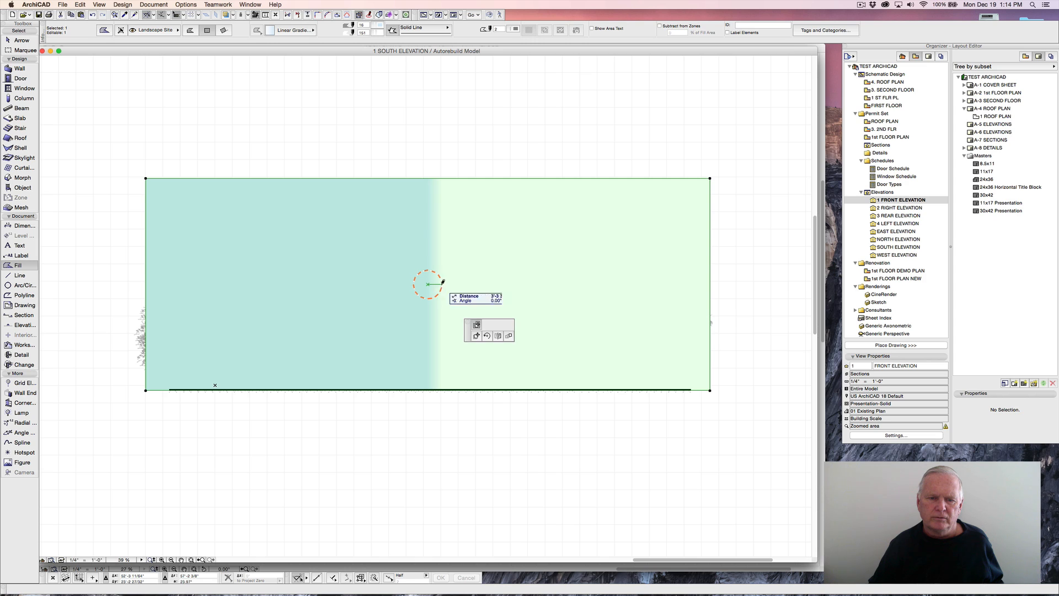
{"action": "left_click", "coordinate": [428, 310]}
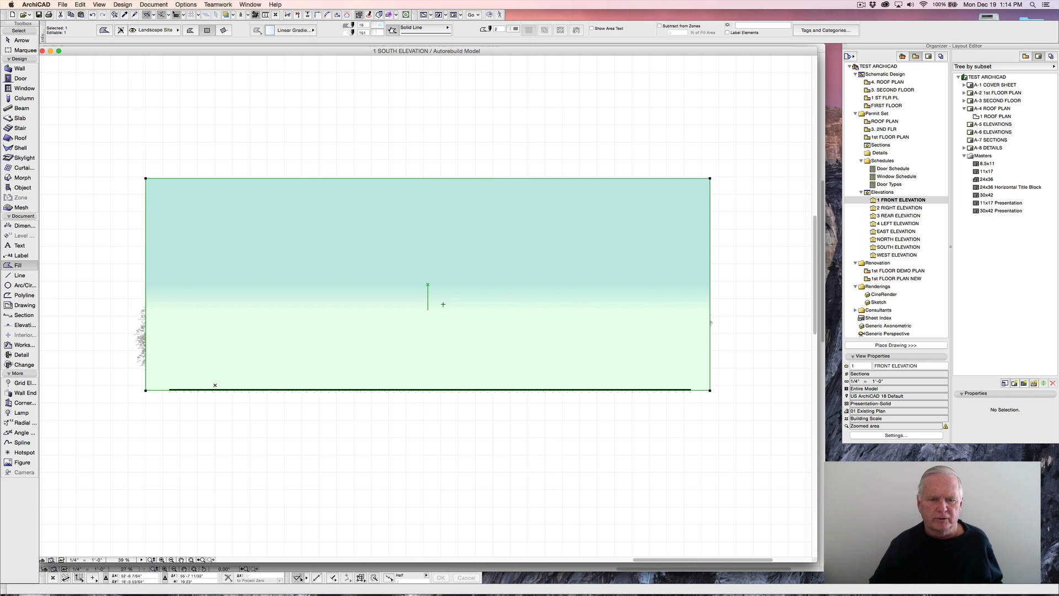
{"action": "left_click", "coordinate": [429, 284]}
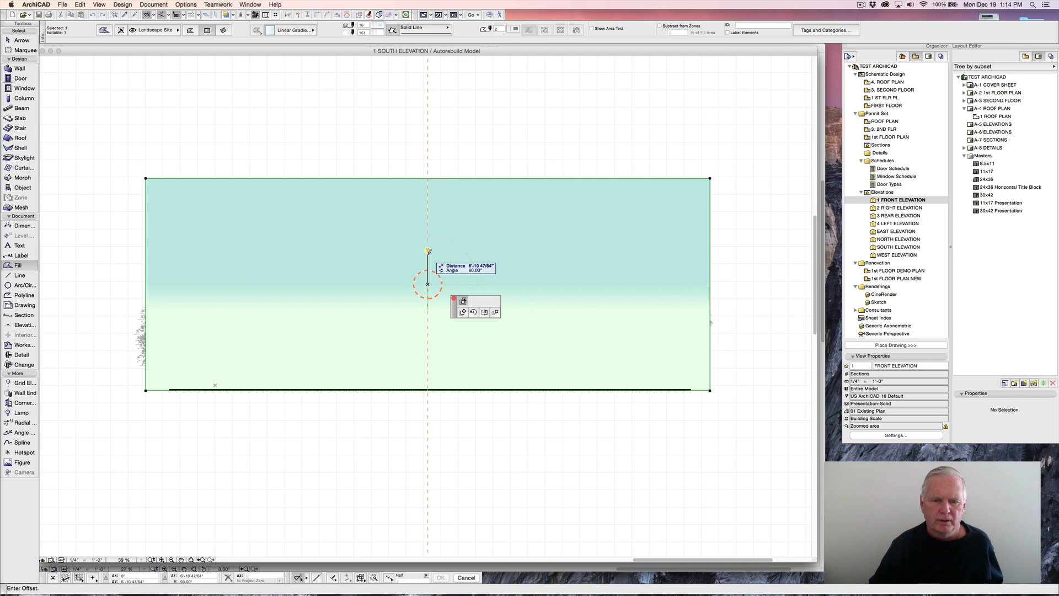
{"action": "left_click", "coordinate": [429, 251]}
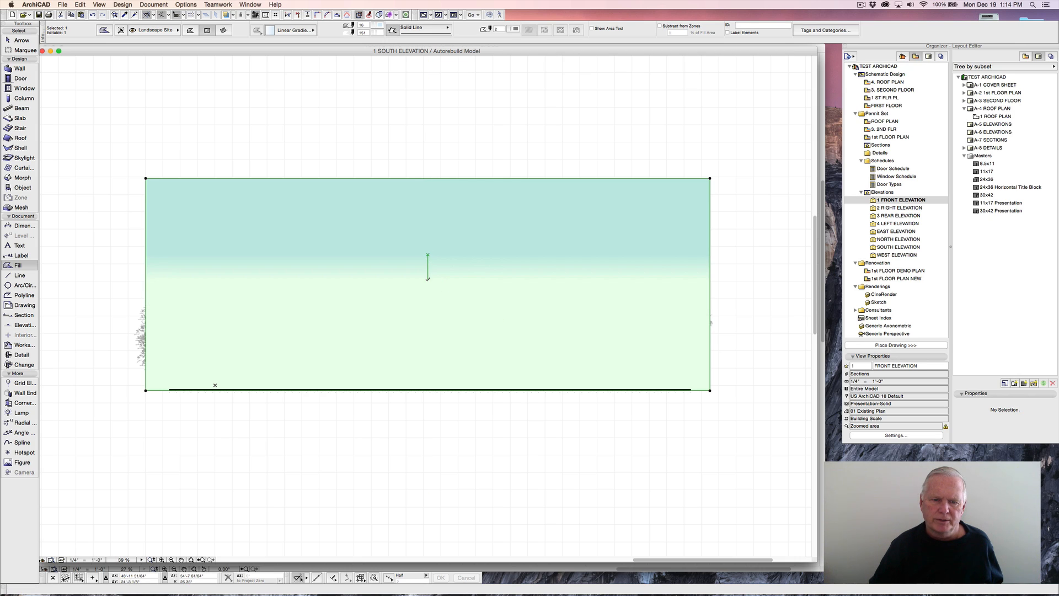
{"action": "key", "text": "Escape"}
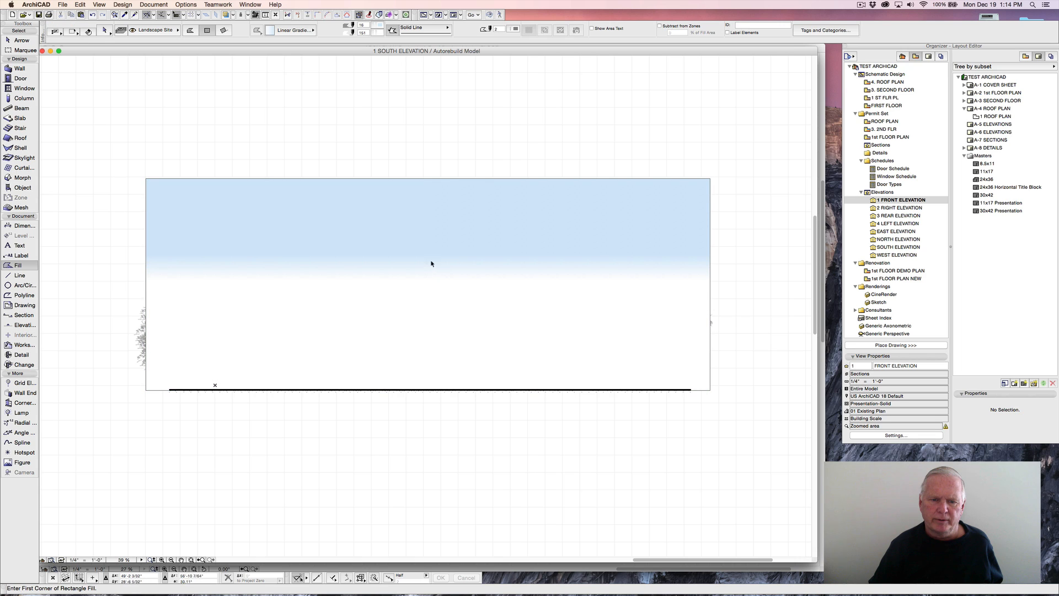
Lengthen the sky fill's gradient handle downward for a softer transition from blue to white.
{"action": "left_click", "coordinate": [710, 179], "text": "shift"}
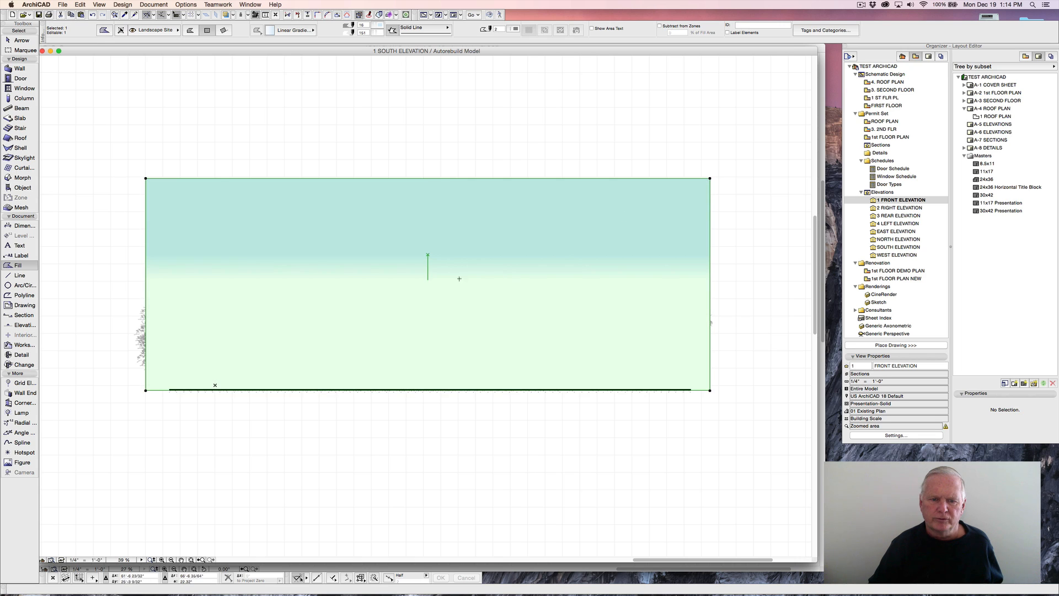
{"action": "left_click", "coordinate": [428, 278]}
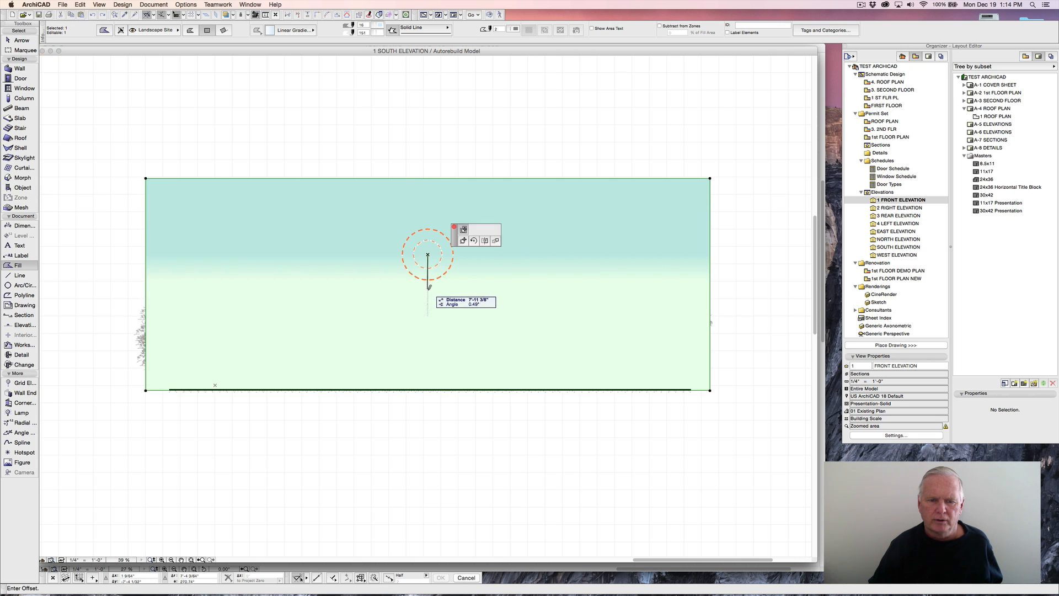
{"action": "left_click", "coordinate": [428, 305]}
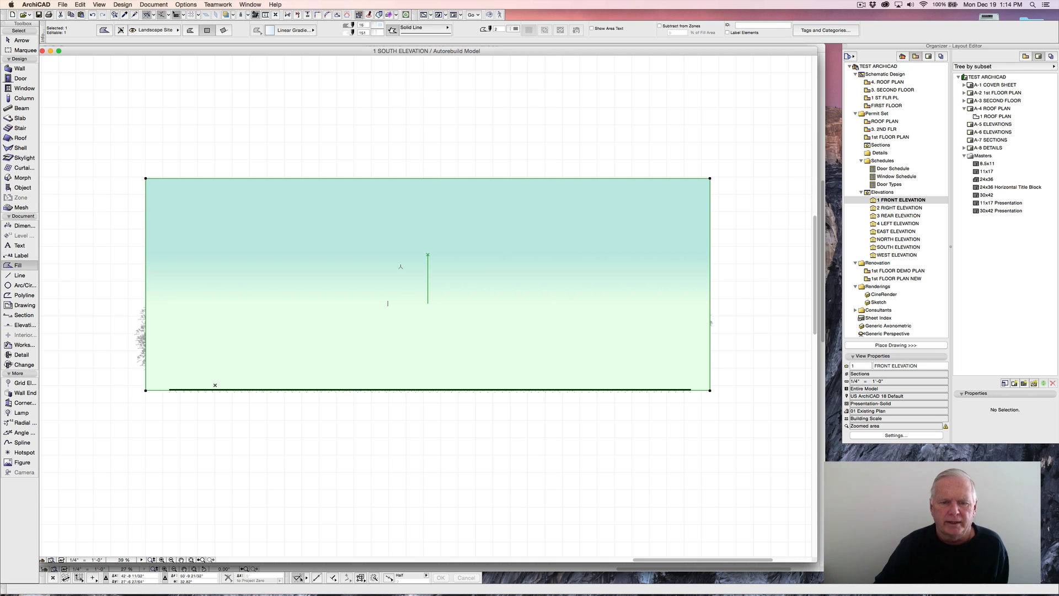
{"action": "right_click", "coordinate": [406, 276]}
{"action": "left_click", "coordinate": [406, 238]}
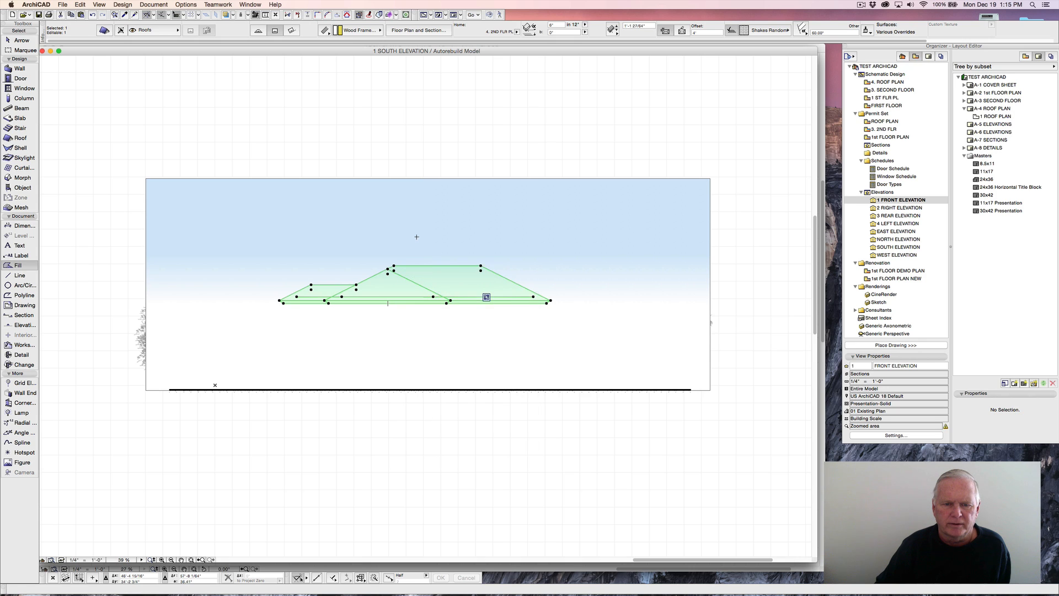
{"action": "key", "text": "Escape"}
{"action": "right_click", "coordinate": [417, 236]}
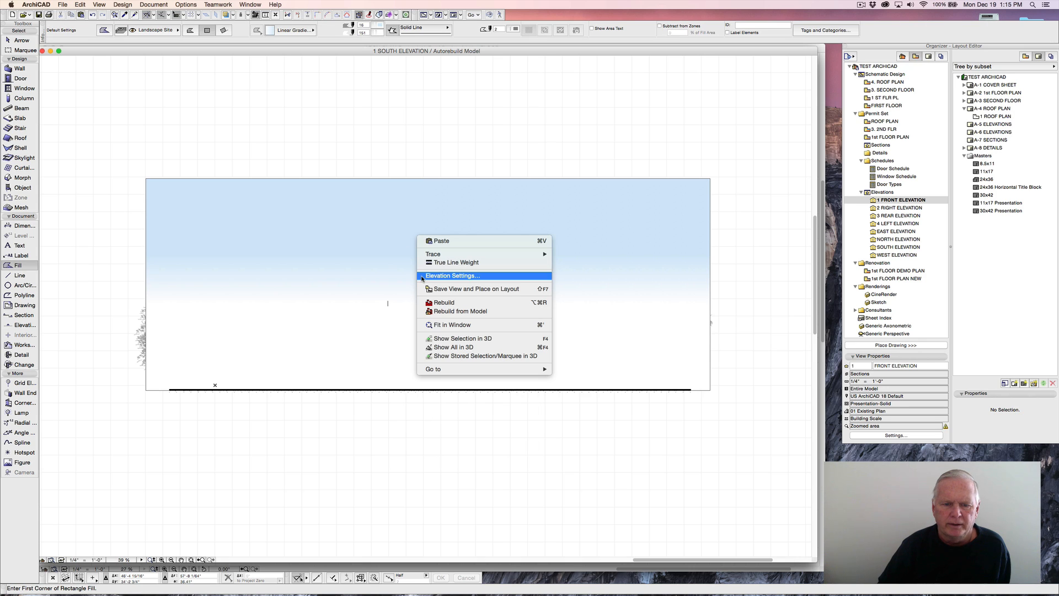
{"action": "left_click", "coordinate": [454, 200]}
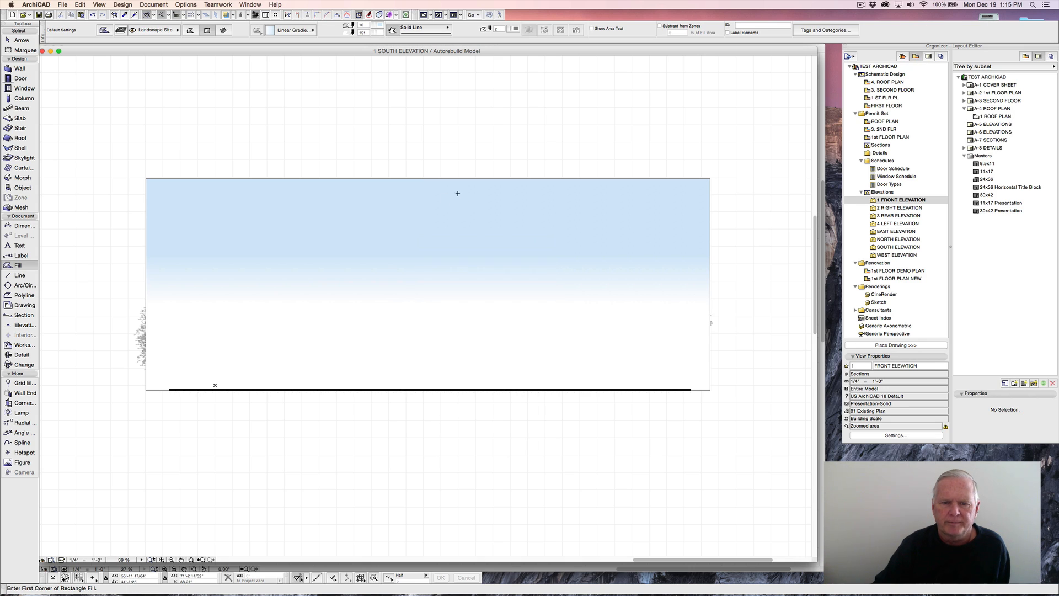
Send the gradient sky fill to the back of the display order, behind the house and trees.
{"action": "right_click", "coordinate": [453, 181]}
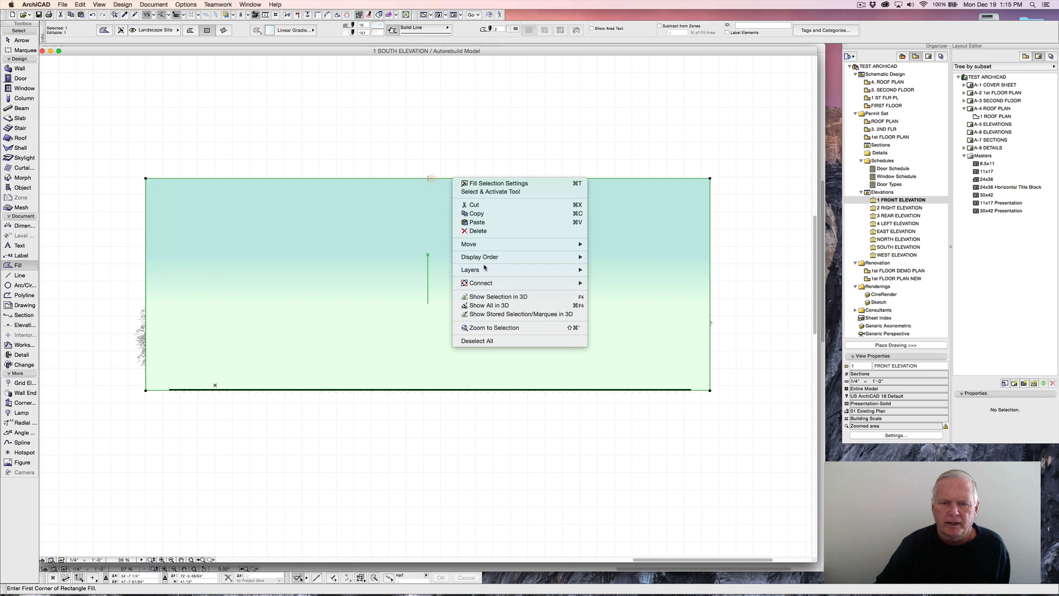
{"action": "mouse_move", "coordinate": [508, 258]}
{"action": "left_click", "coordinate": [623, 283]}
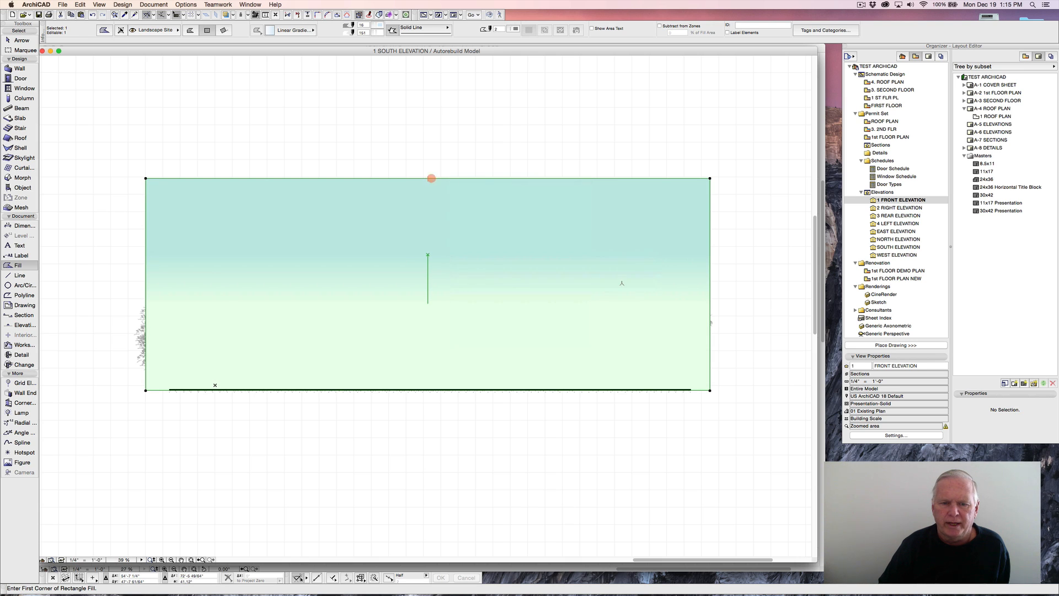
Stretch the sky fill's left edge outward past the linden's foliage and deselect the fill.
{"action": "left_click", "coordinate": [146, 235]}
{"action": "left_click", "coordinate": [131, 234]}
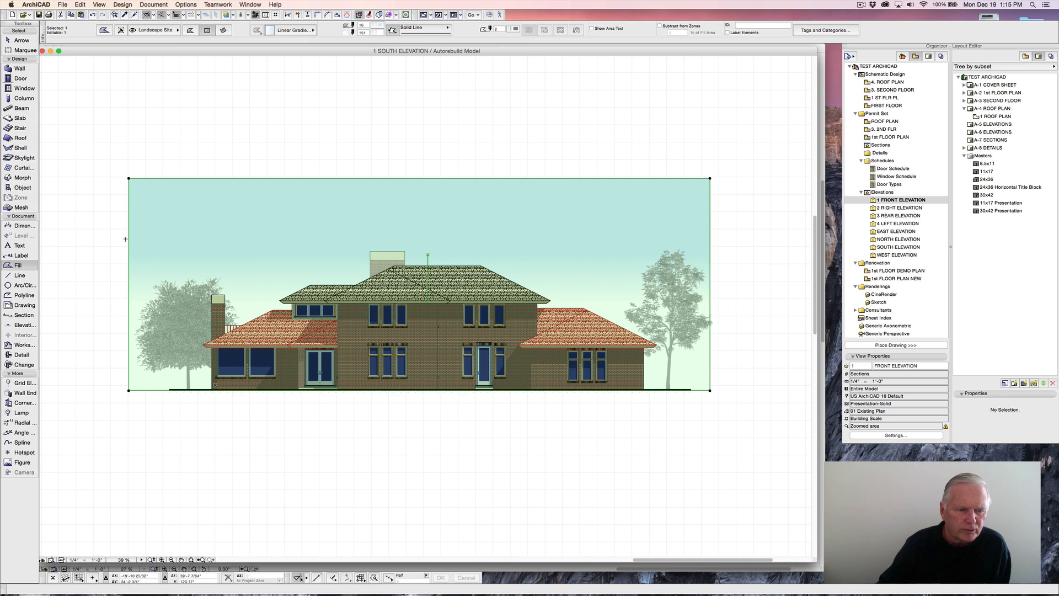
{"action": "key", "text": "Escape"}
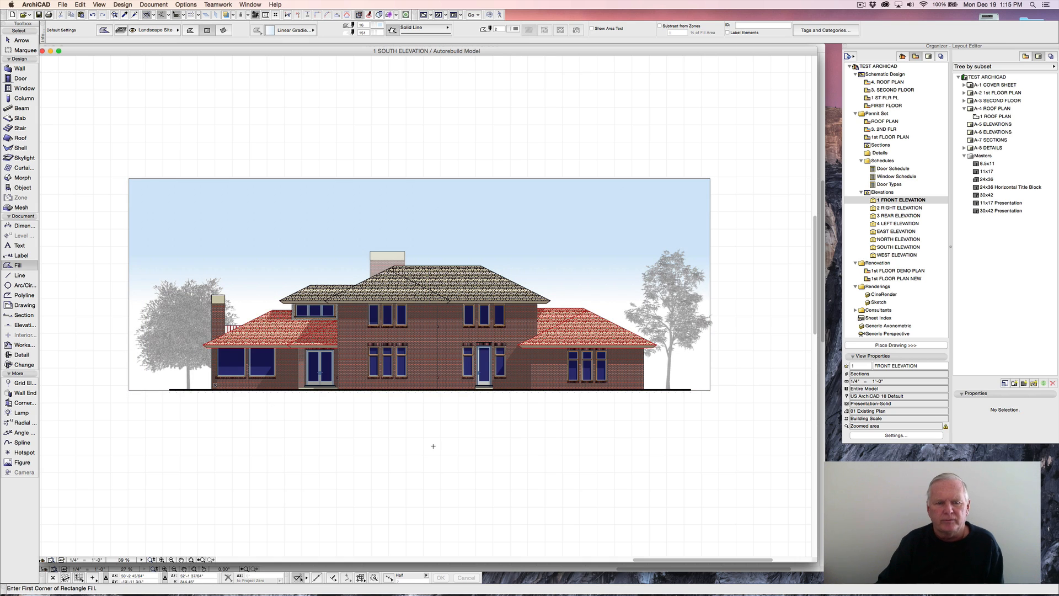
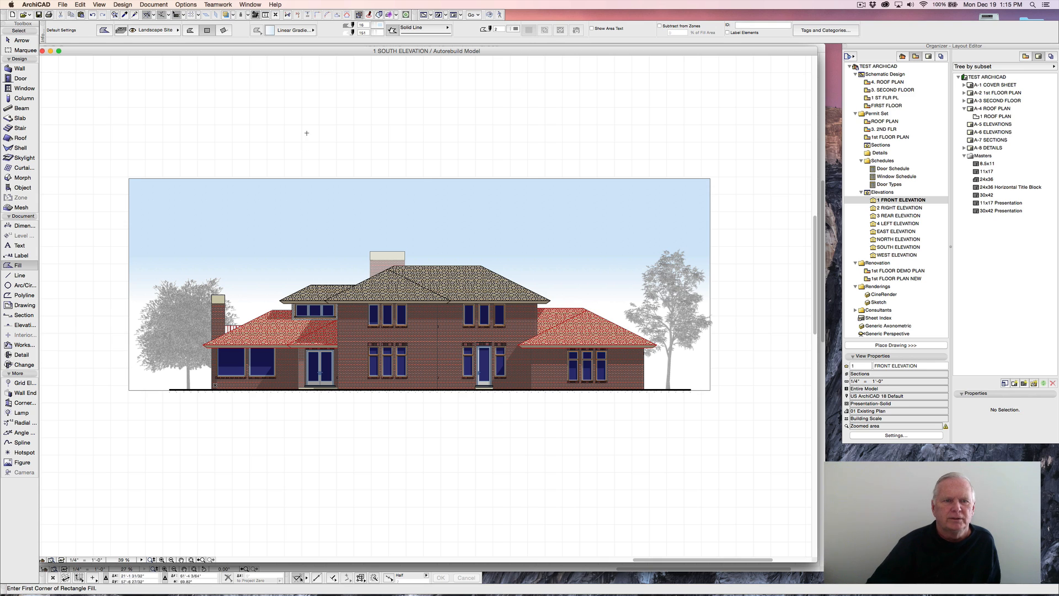
Draw a linear gradient rectangle fill with a gray foreground pen beneath the ground line, about 134 ft wide and 7 ft 8 in high.
{"action": "left_click", "coordinate": [304, 31]}
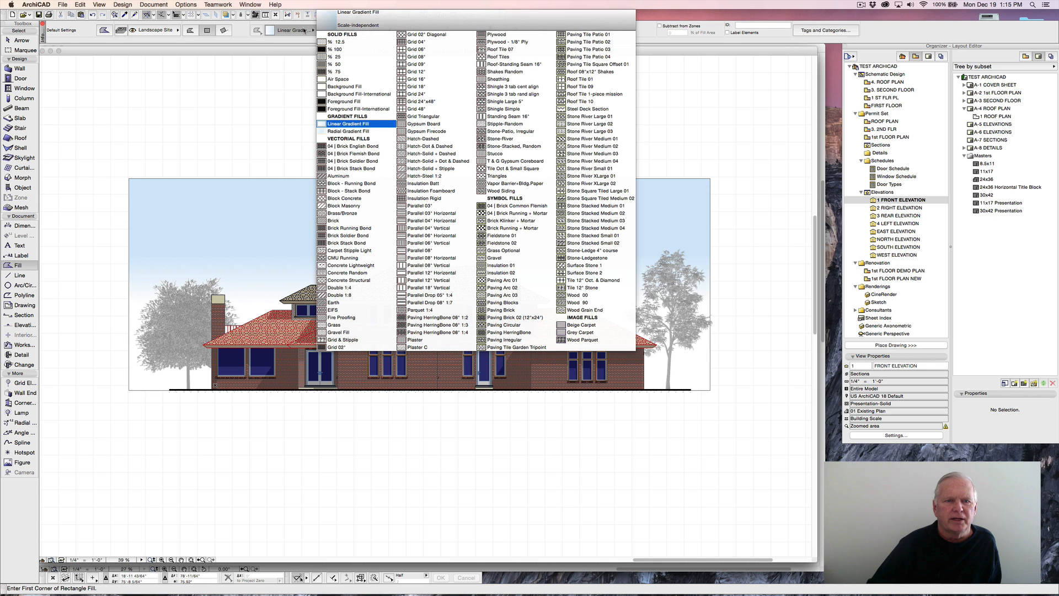
{"action": "left_click", "coordinate": [356, 125]}
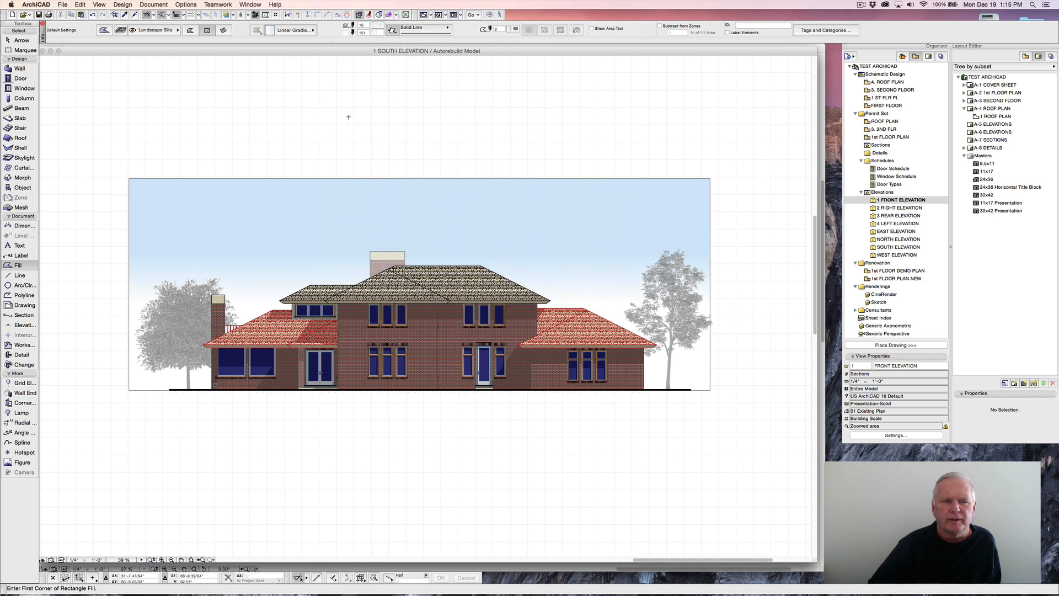
{"action": "left_click", "coordinate": [379, 25]}
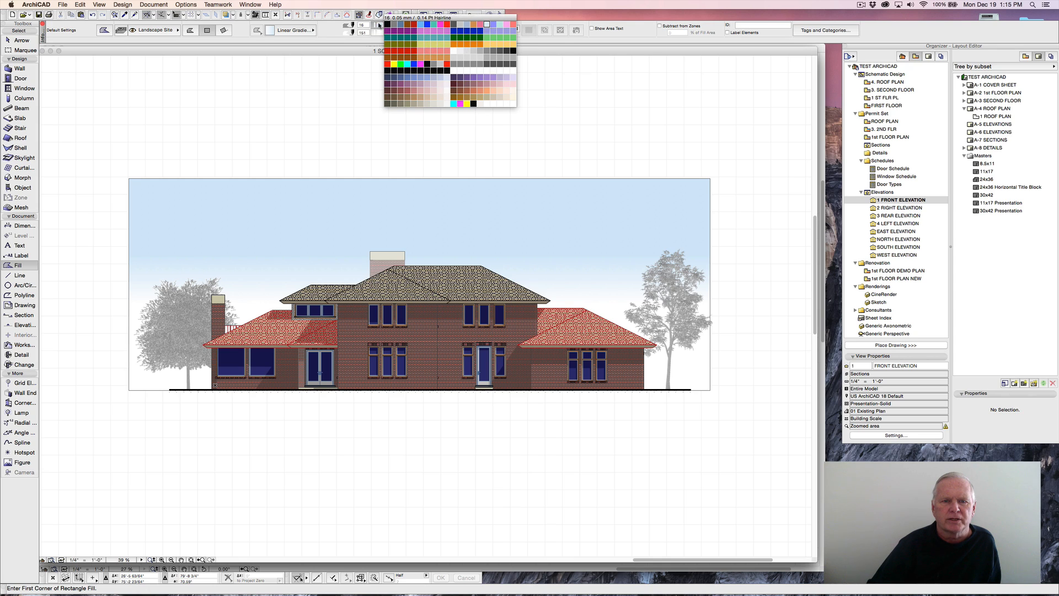
{"action": "left_click", "coordinate": [481, 51]}
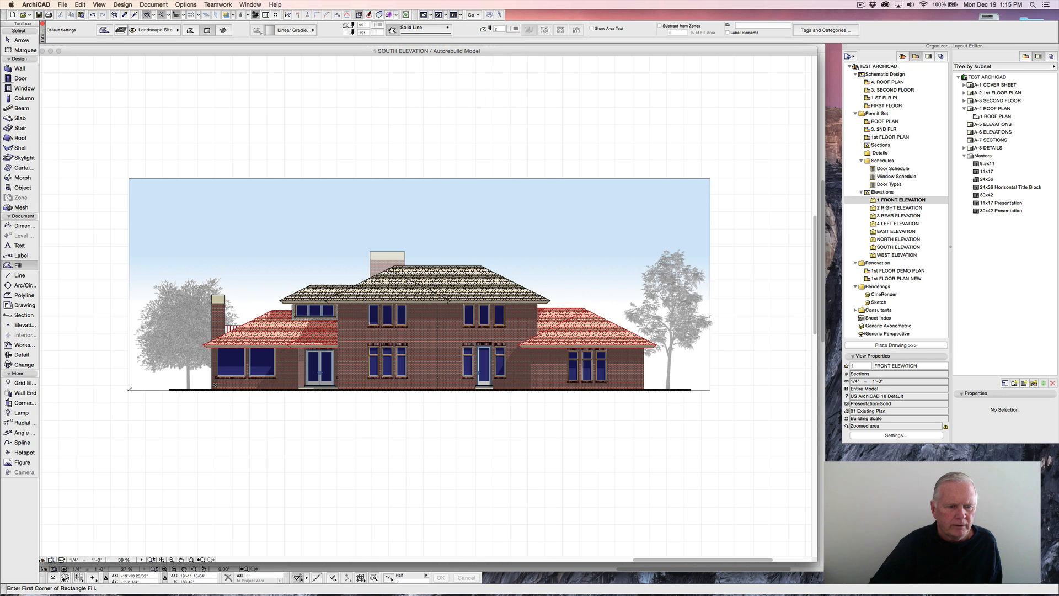
{"action": "left_click", "coordinate": [129, 390]}
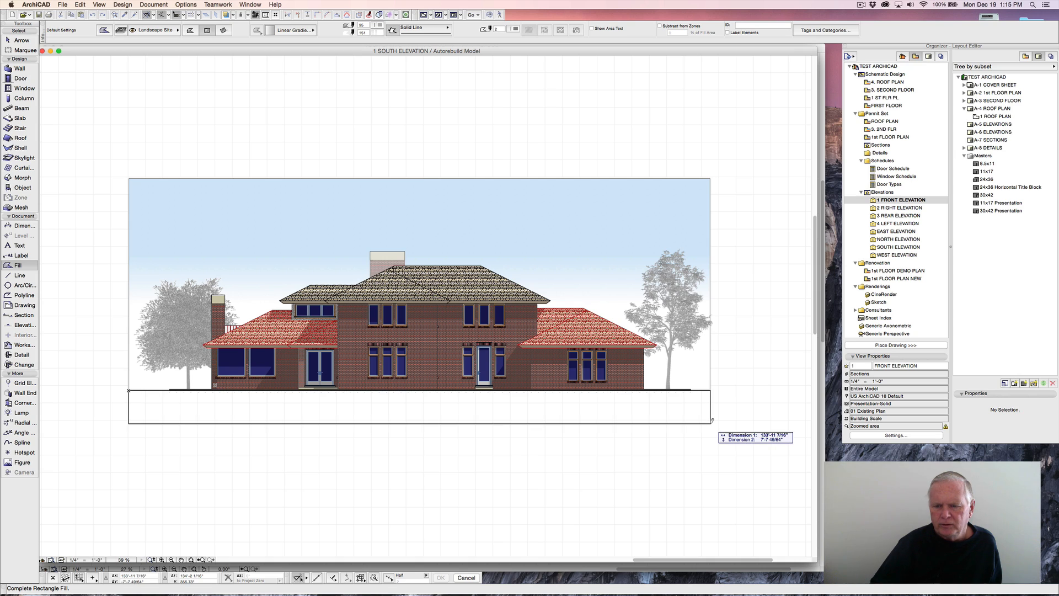
{"action": "left_click", "coordinate": [711, 424]}
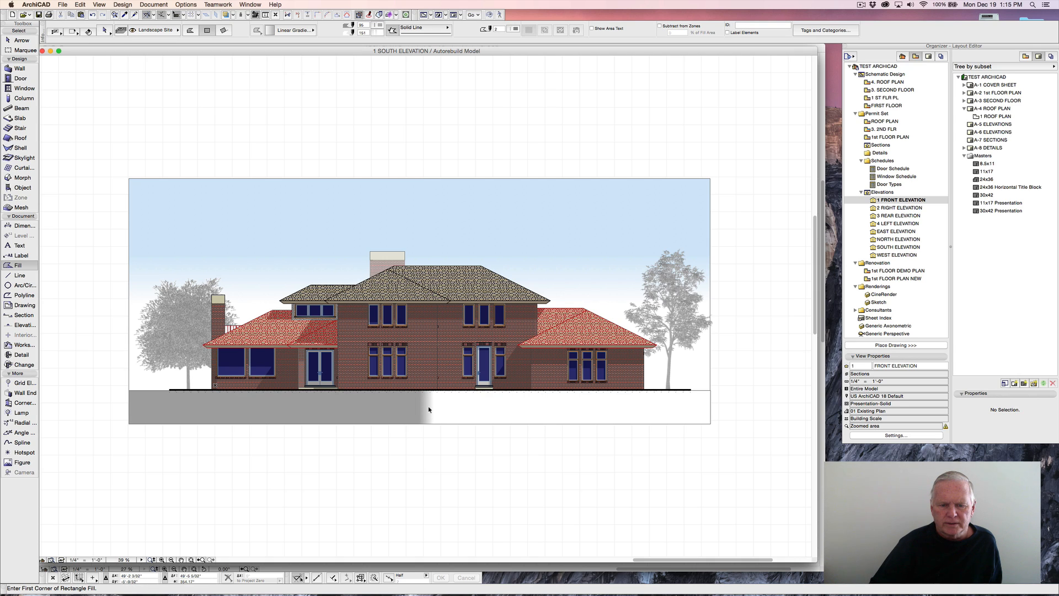
Turn the ground fill's gradient to fade vertically from gray down to white, with a long handle reaching below the fill.
{"action": "left_click", "coordinate": [437, 425], "text": "shift"}
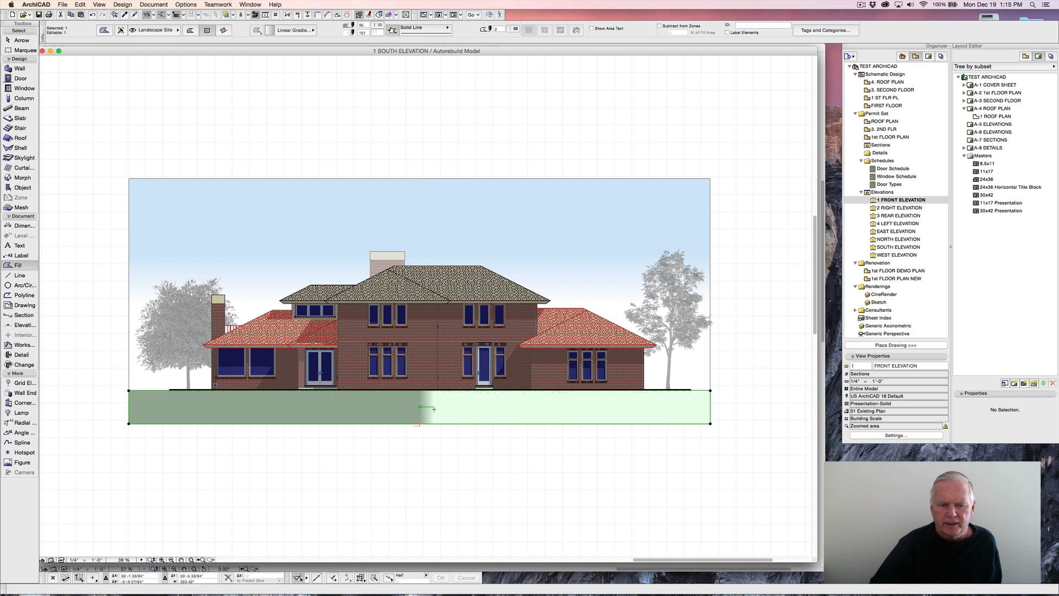
{"action": "left_click", "coordinate": [419, 407]}
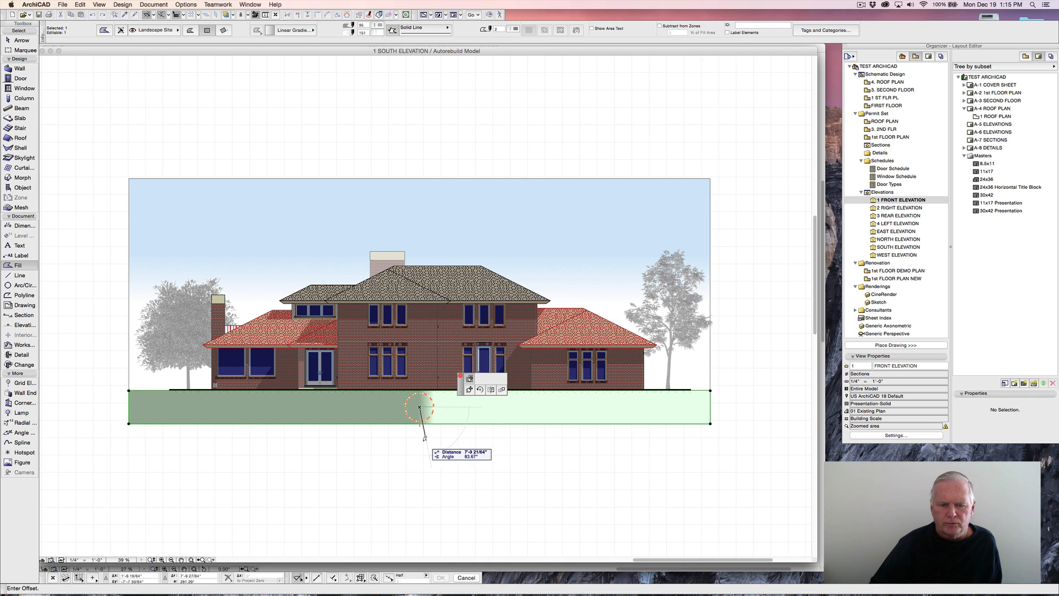
{"action": "left_click", "coordinate": [420, 487]}
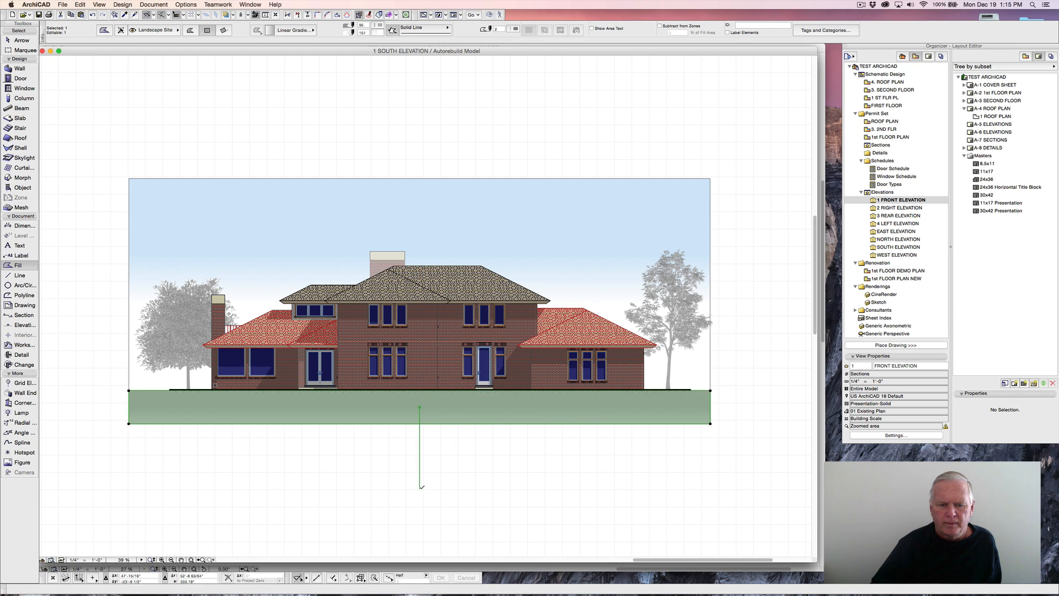
{"action": "key", "text": "Escape"}
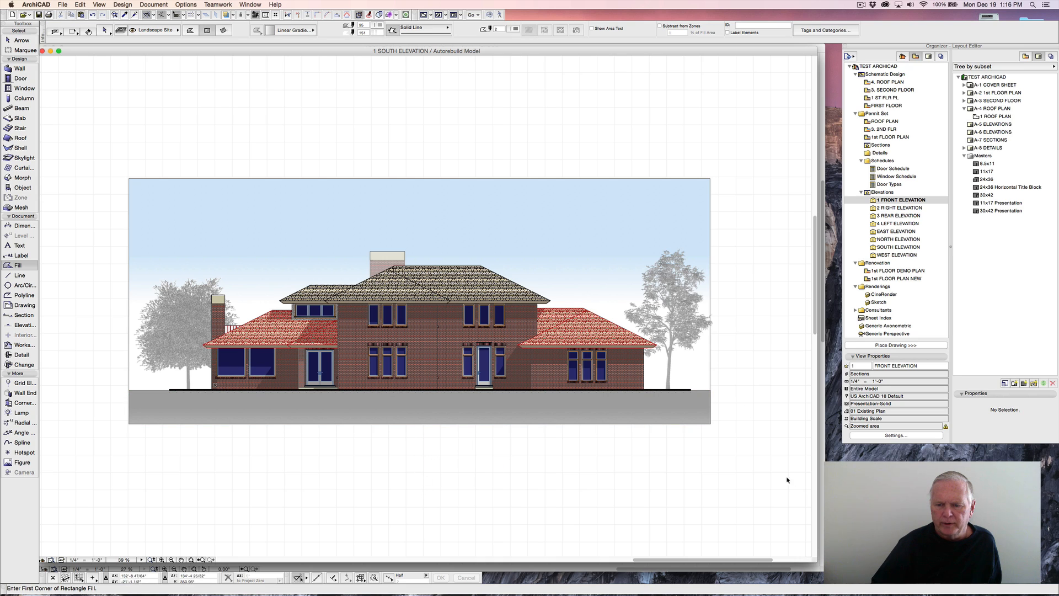
Shorten the ground fill's gradient handle so the gray fades to white within the strip.
{"action": "left_click", "coordinate": [711, 424], "text": "shift"}
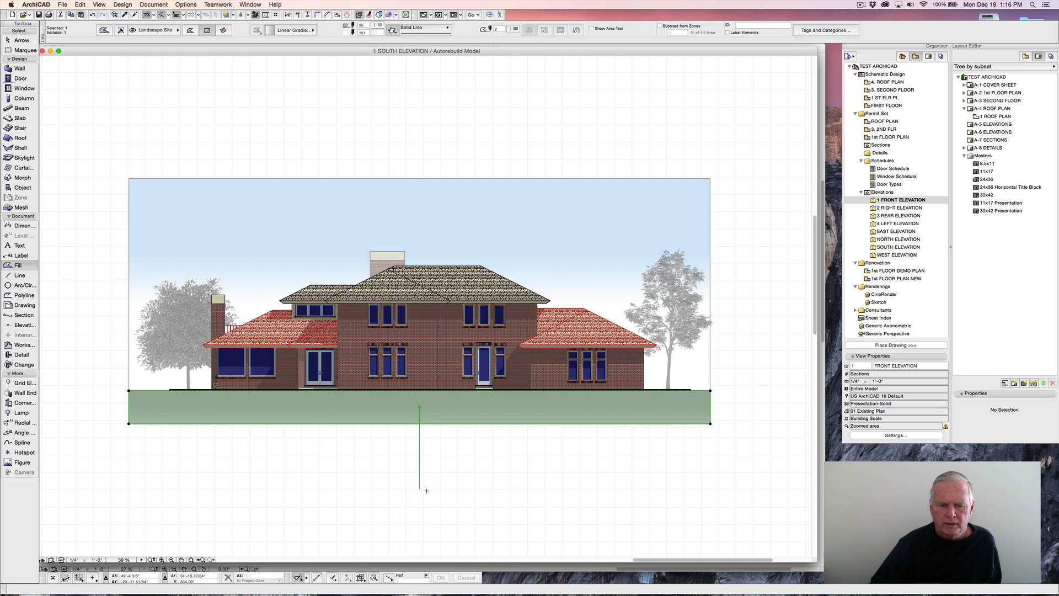
{"action": "left_click", "coordinate": [420, 487]}
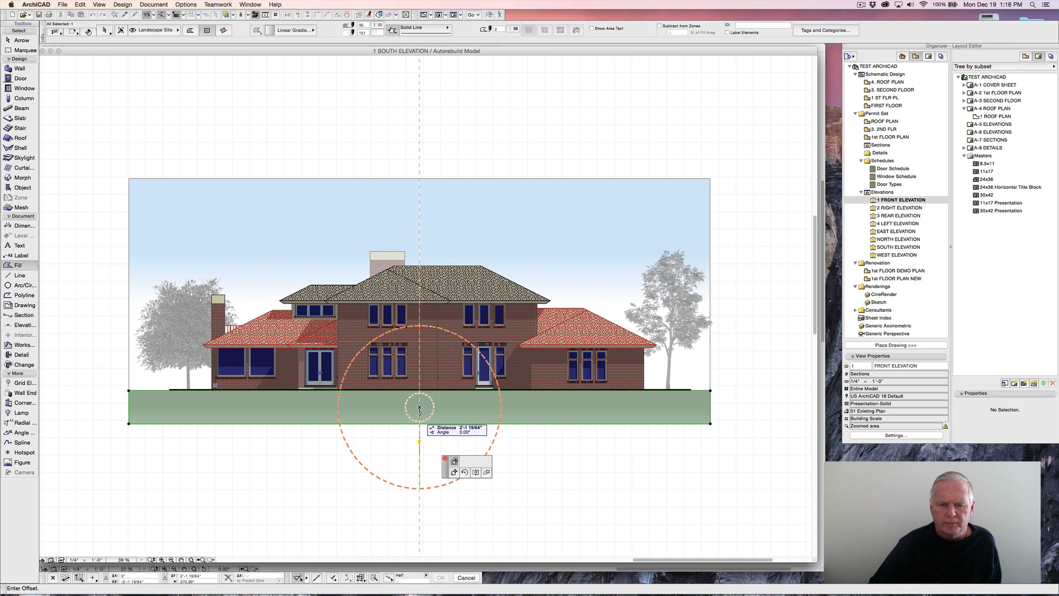
{"action": "left_click", "coordinate": [433, 423]}
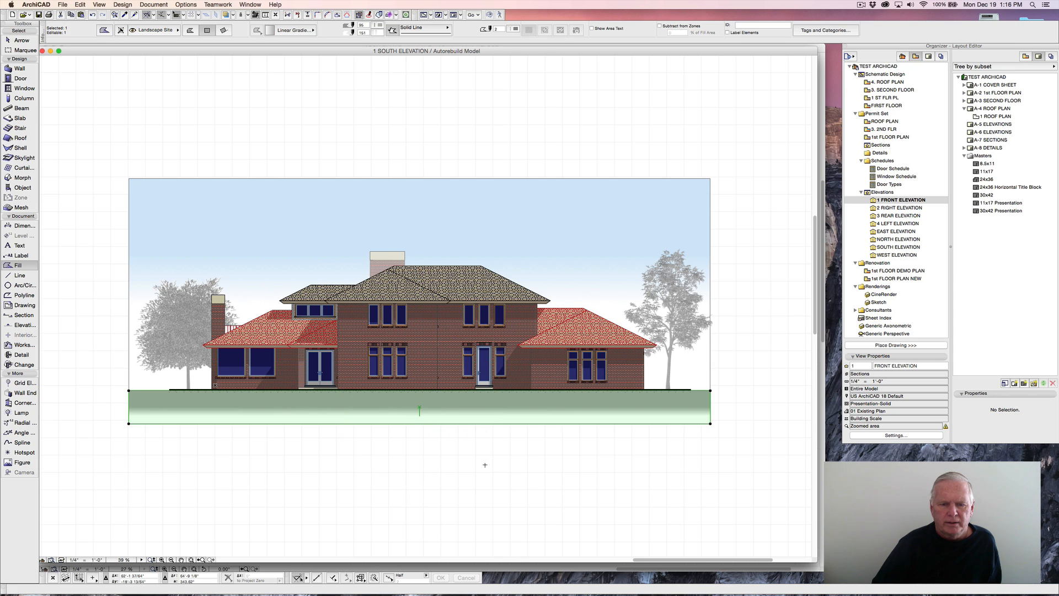
Try to shorten the ground fill's gradient handle further for a tighter fade, and undo the change.
{"action": "scroll", "coordinate": [436, 417], "scroll_direction": "up", "scroll_amount": 2}
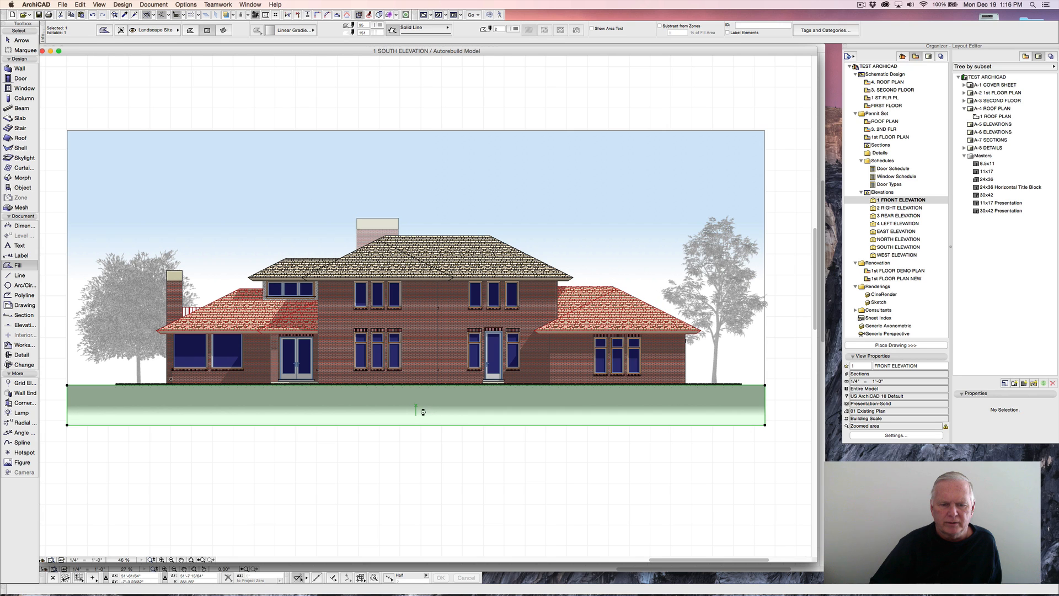
{"action": "left_click", "coordinate": [418, 417]}
{"action": "left_click", "coordinate": [416, 411]}
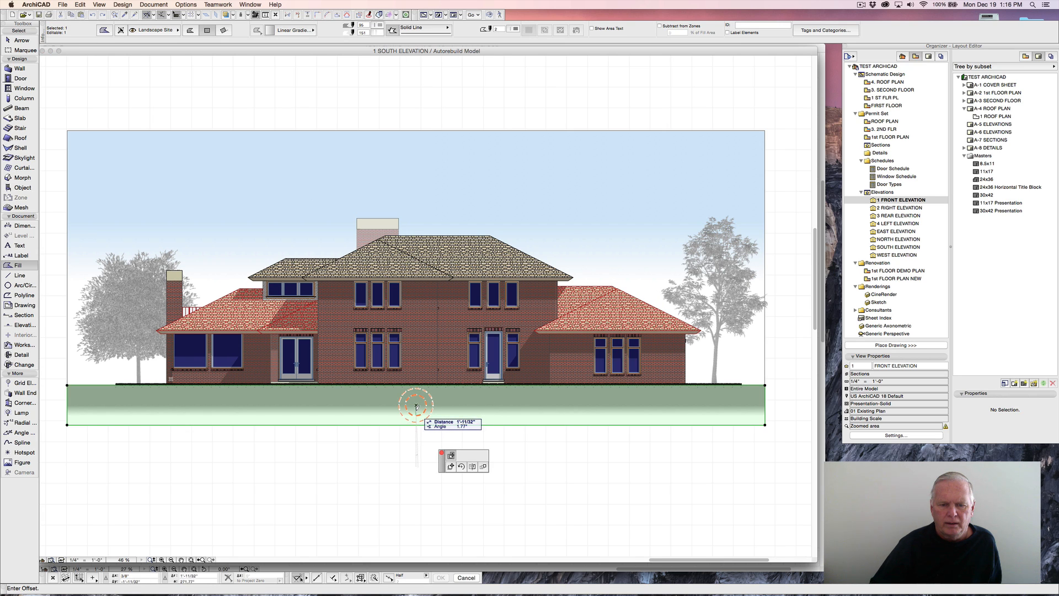
{"action": "left_click", "coordinate": [416, 415]}
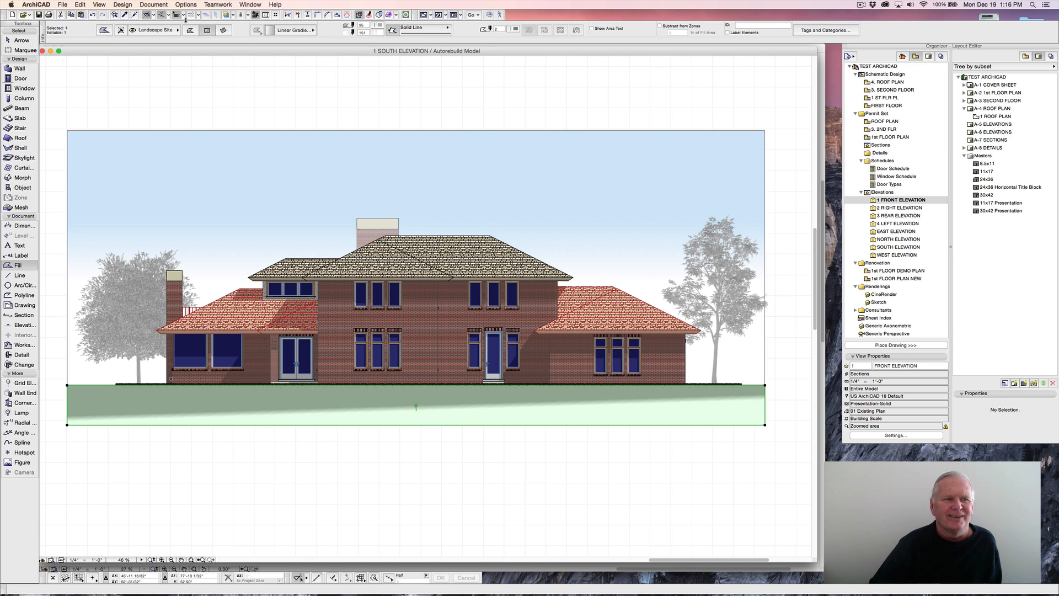
{"action": "left_click", "coordinate": [93, 16]}
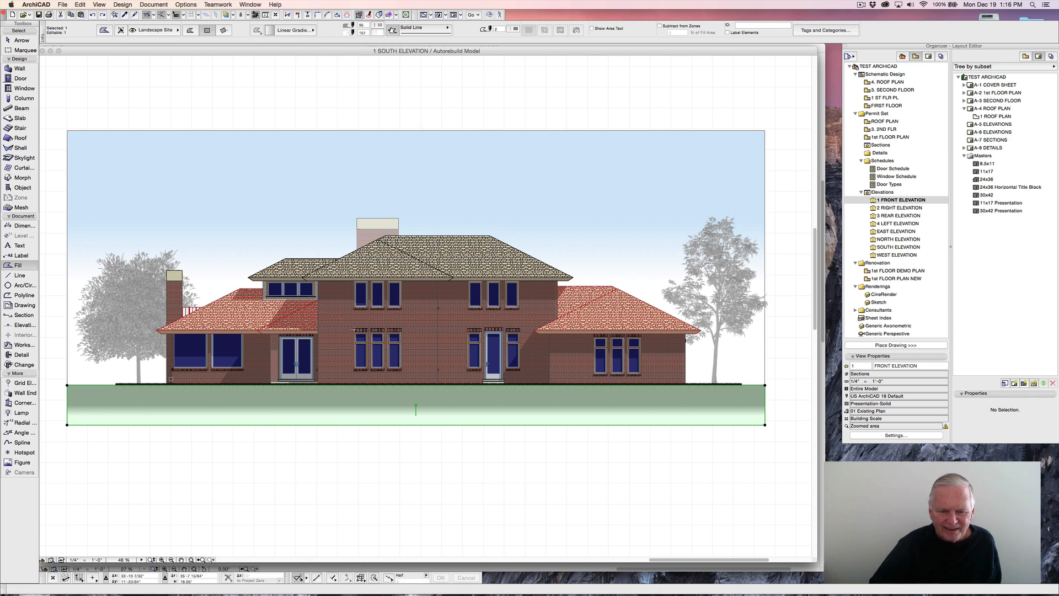
Shorten the ground fill's gradient handle slightly while keeping it vertical, and deselect the fill.
{"action": "left_click", "coordinate": [415, 409]}
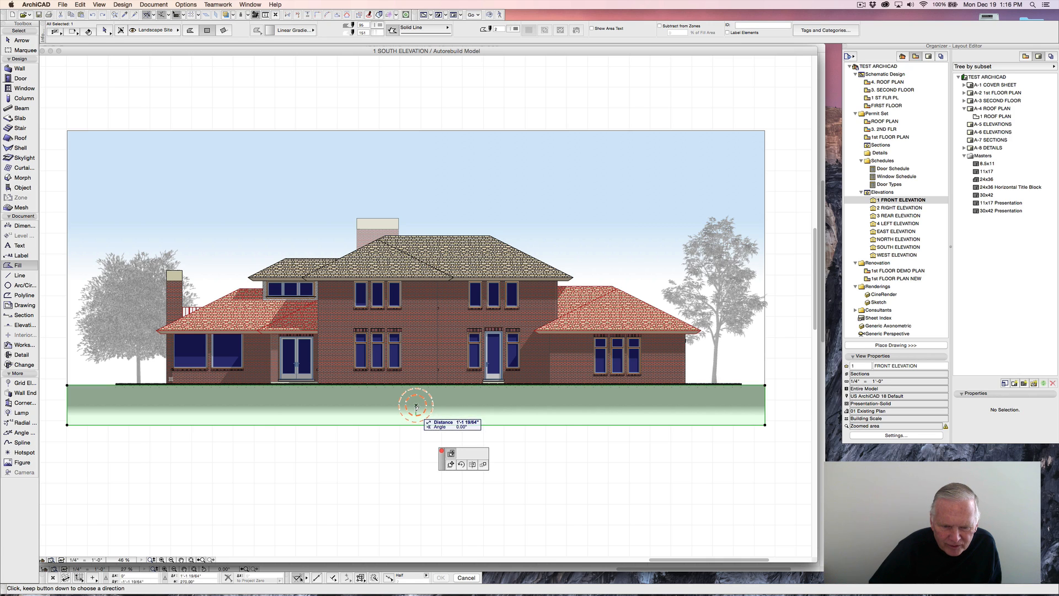
{"action": "left_click", "coordinate": [417, 407]}
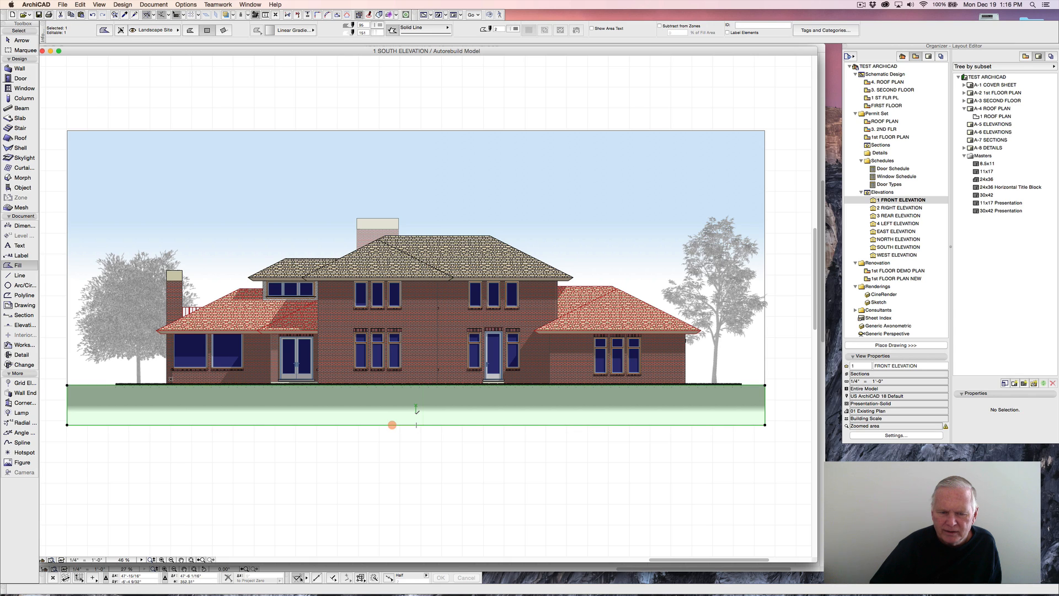
{"action": "key", "text": "Escape"}
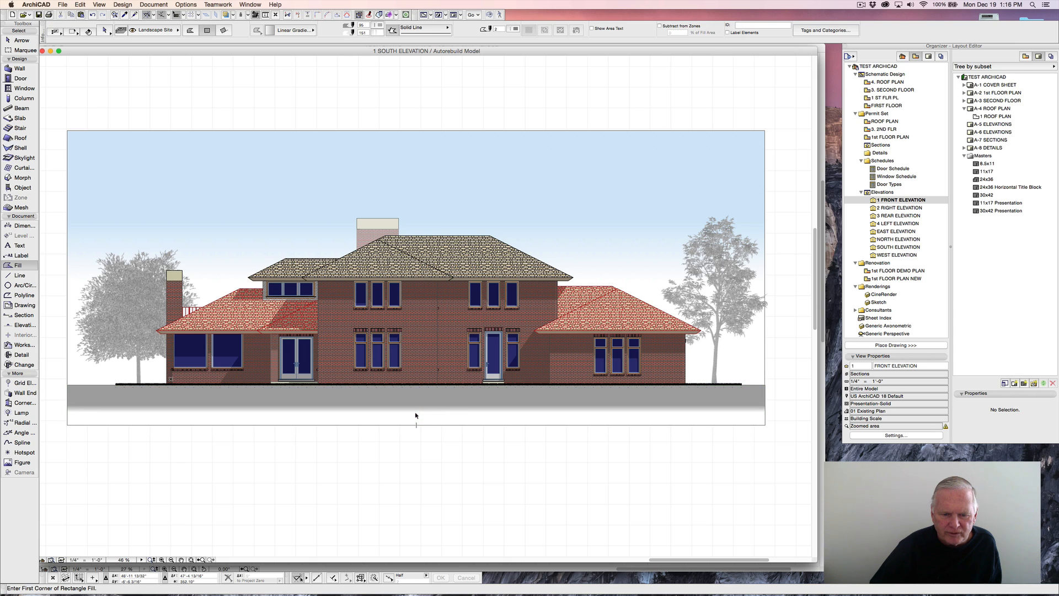
Readjust the ground fill's vertical gradient handle to about 10 in and deselect the fill.
{"action": "left_click", "coordinate": [417, 406], "text": "shift"}
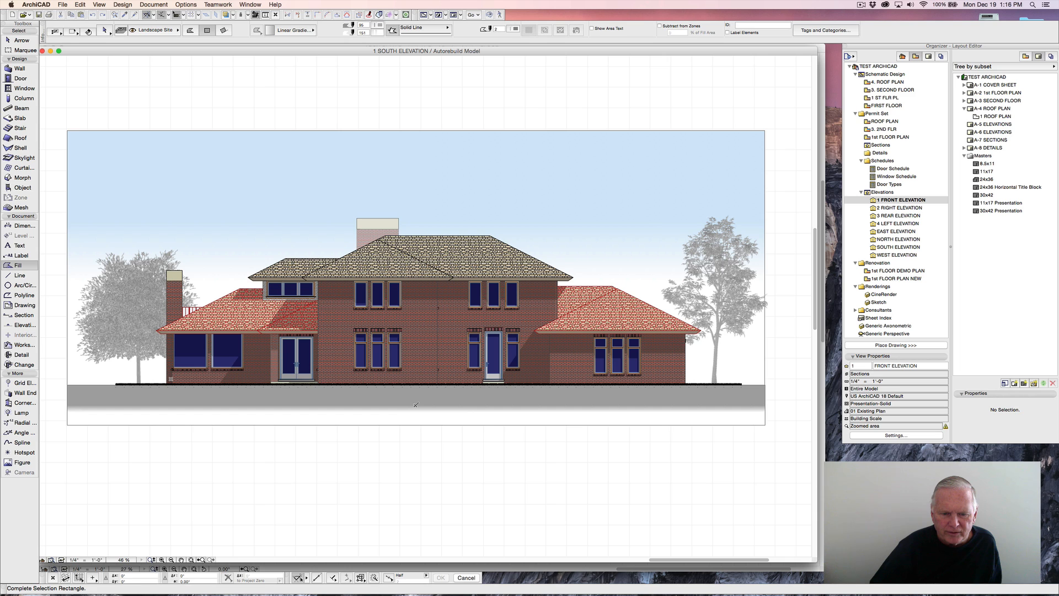
{"action": "left_click", "coordinate": [416, 426]}
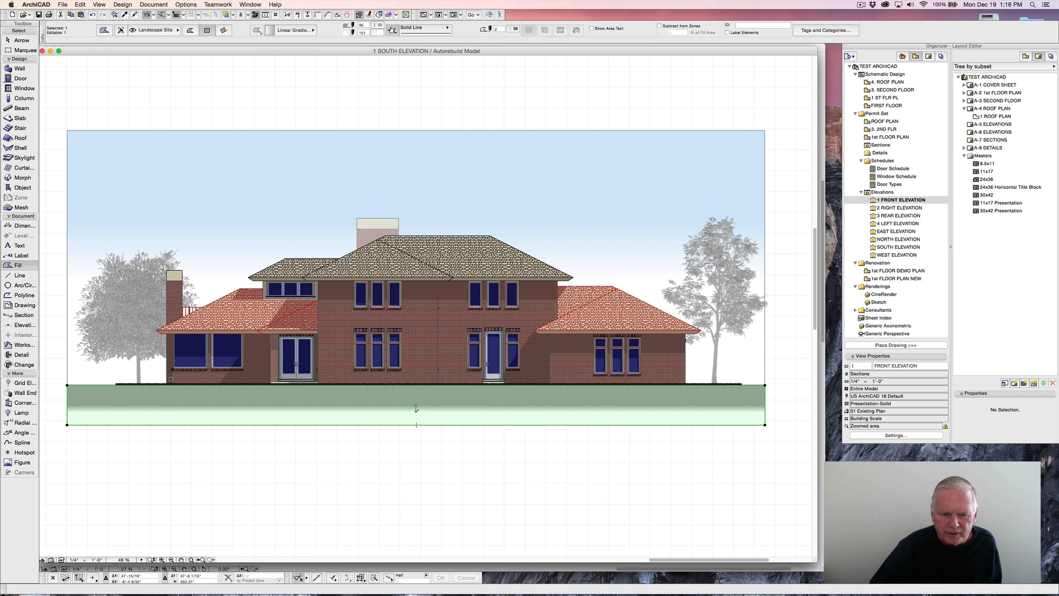
{"action": "left_click", "coordinate": [416, 408]}
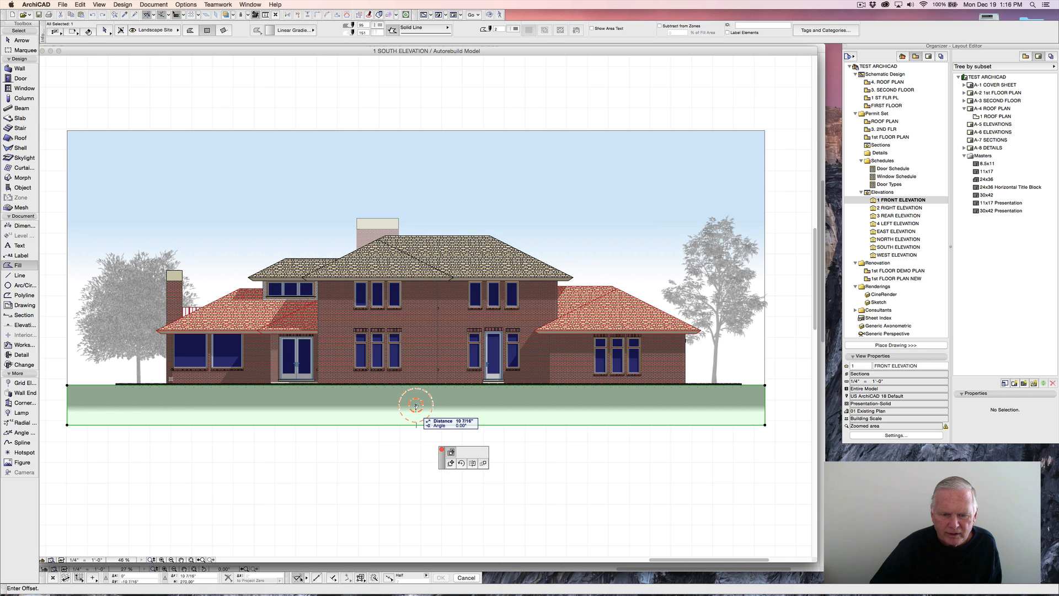
{"action": "scroll", "coordinate": [416, 407], "scroll_direction": "up", "scroll_amount": 5}
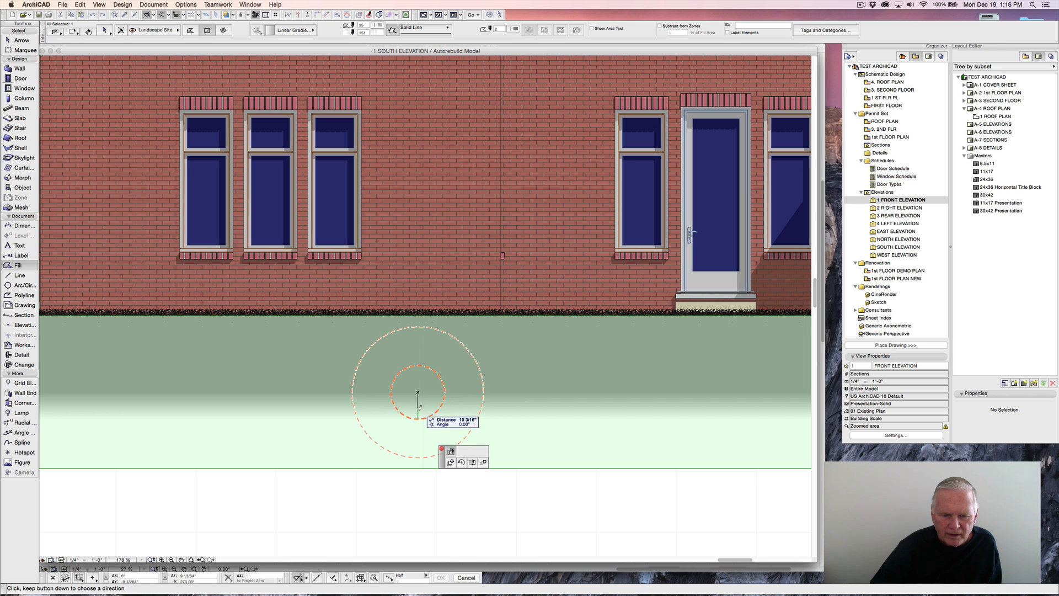
{"action": "left_click", "coordinate": [418, 411]}
{"action": "scroll", "coordinate": [417, 423], "scroll_direction": "down", "scroll_amount": 2}
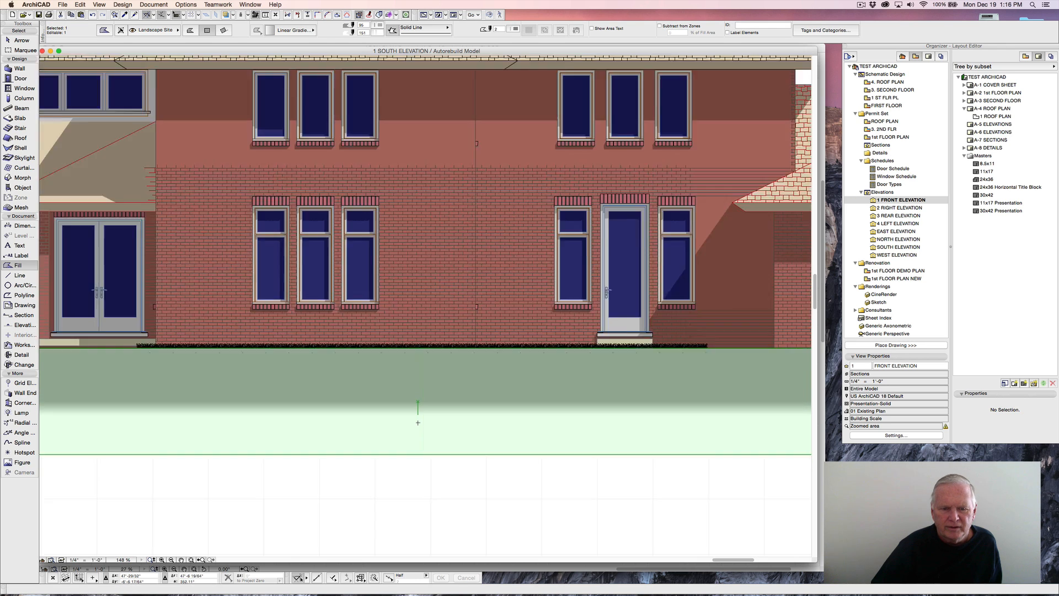
{"action": "scroll", "coordinate": [418, 423], "scroll_direction": "down", "scroll_amount": 7}
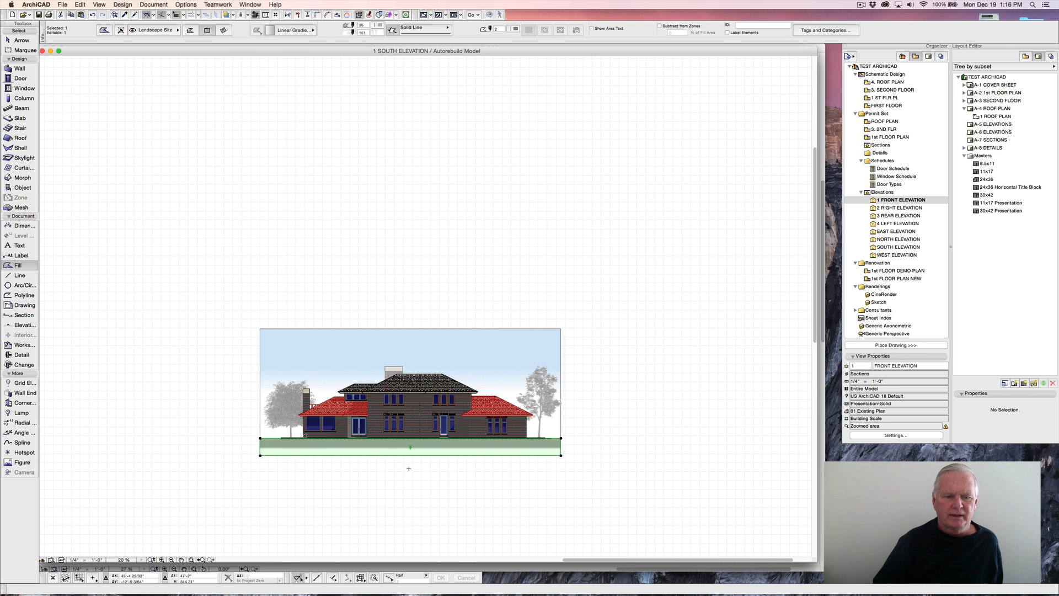
{"action": "key", "text": "Escape"}
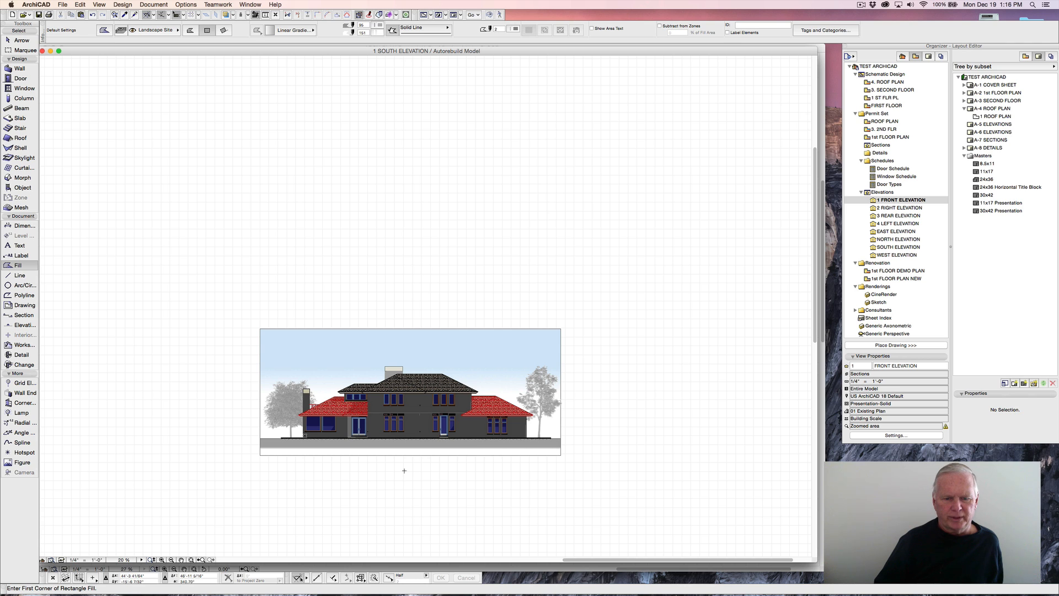
Turn off the outlines of both the ground and sky gradient fills and deselect them.
{"action": "scroll", "coordinate": [404, 470], "scroll_direction": "up", "scroll_amount": 2}
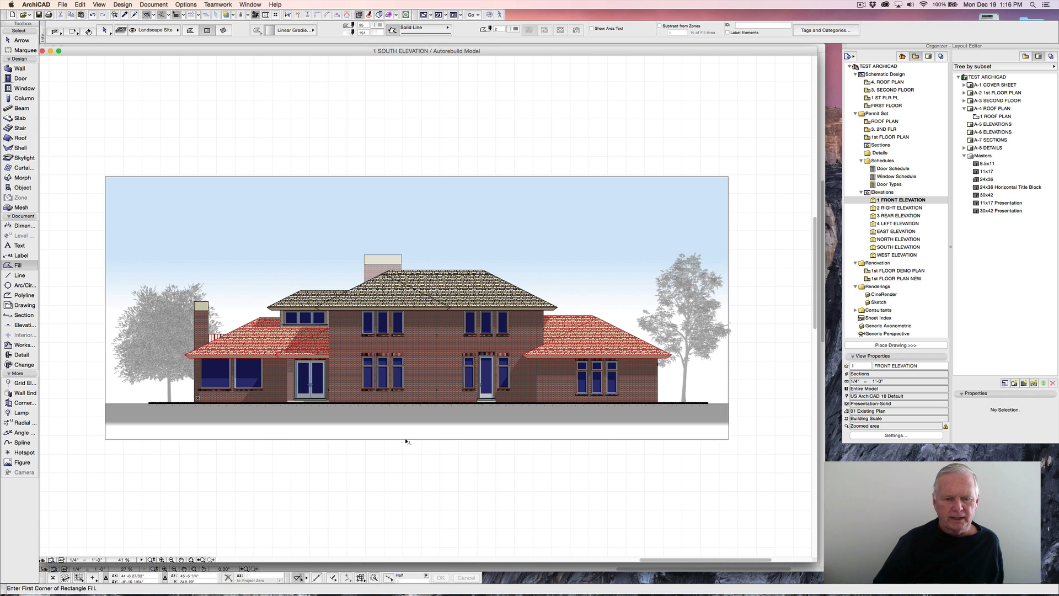
{"action": "left_click", "coordinate": [408, 436], "text": "shift"}
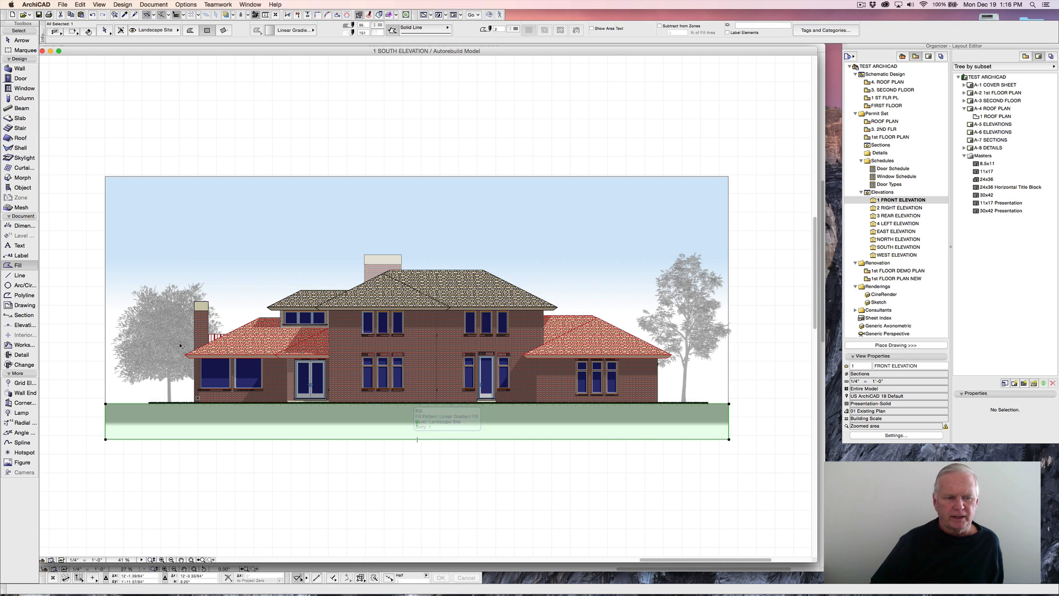
{"action": "left_click", "coordinate": [106, 238], "text": "shift"}
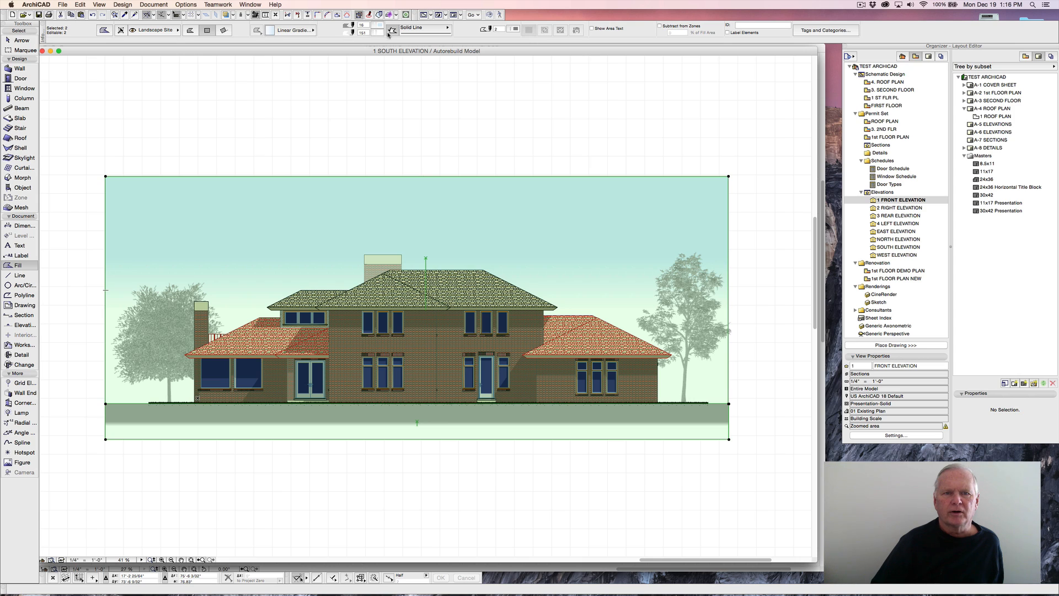
{"action": "key", "text": "Escape"}
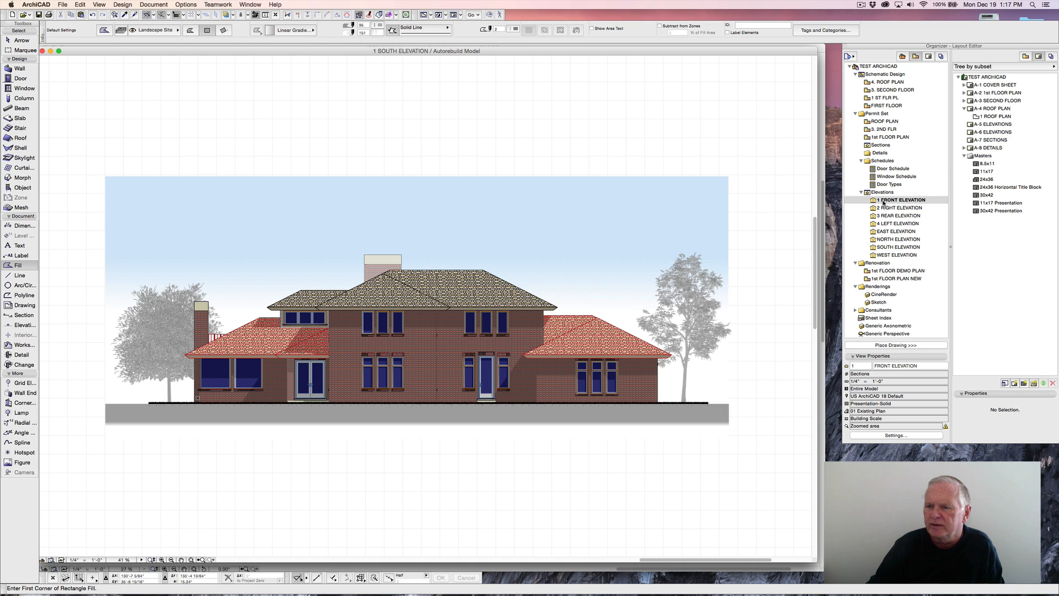
Place the 1 FRONT ELEVATION view on the A-5 ELEVATIONS layout and open that layout.
{"action": "left_click_drag", "start_coordinate": [885, 202], "coordinate": [992, 132]}
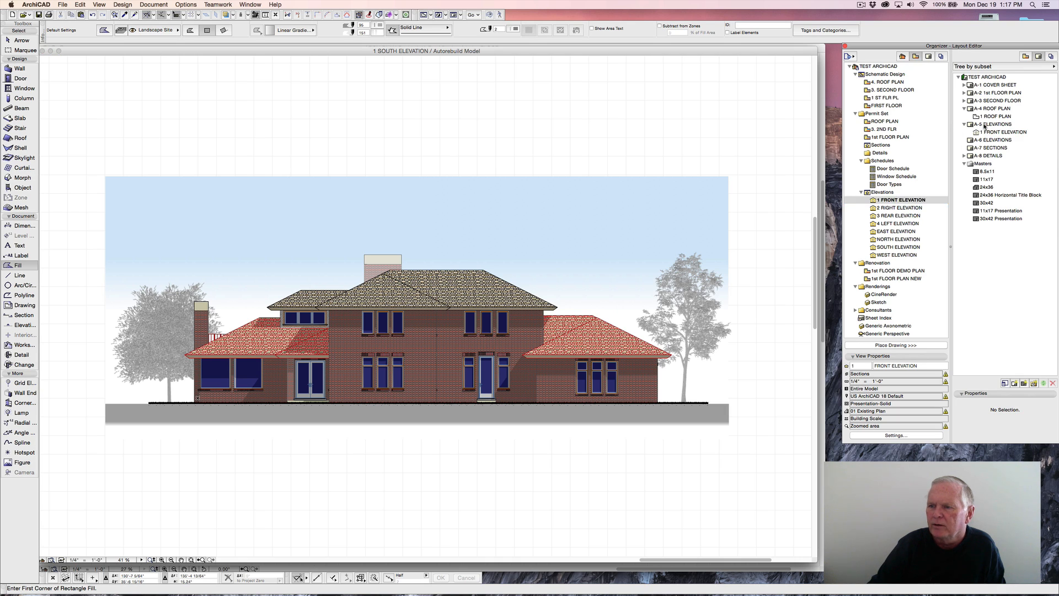
{"action": "double_click", "coordinate": [984, 124]}
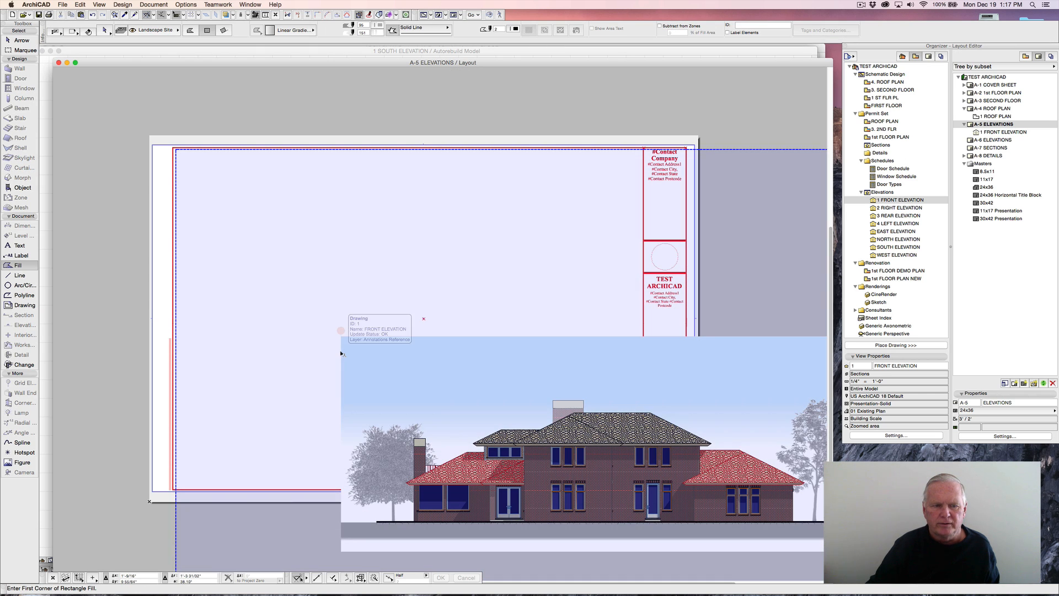
Crop the placed front elevation drawing by lowering its frame's upper edge to the top of the sky fill.
{"action": "left_click", "coordinate": [341, 353], "text": "shift"}
{"action": "scroll", "coordinate": [410, 356], "scroll_direction": "down", "scroll_amount": 2}
{"action": "scroll", "coordinate": [411, 356], "scroll_direction": "down", "scroll_amount": 2}
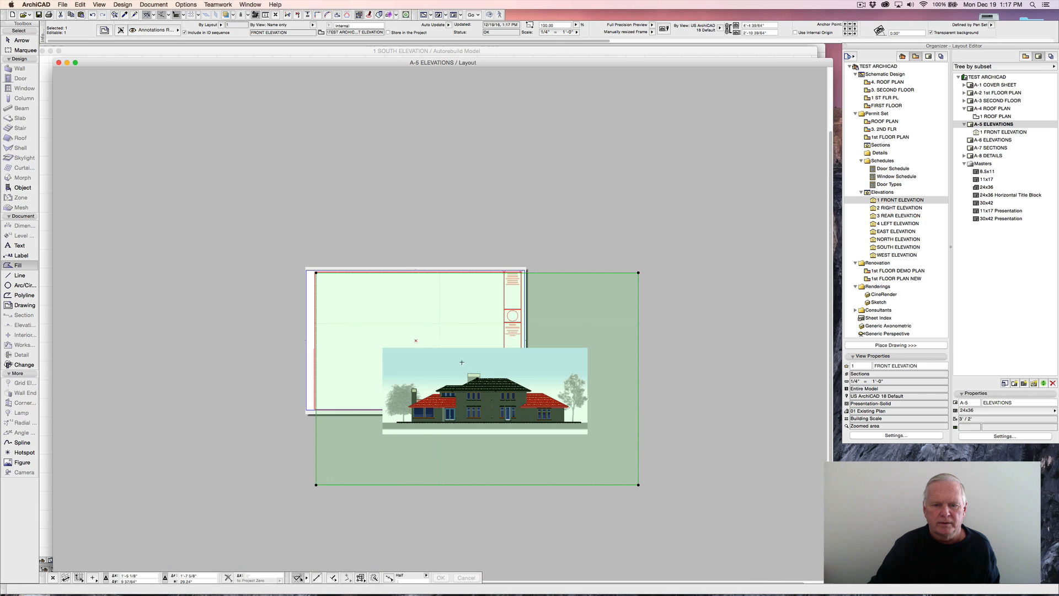
{"action": "left_click", "coordinate": [552, 272]}
{"action": "left_click", "coordinate": [563, 347]}
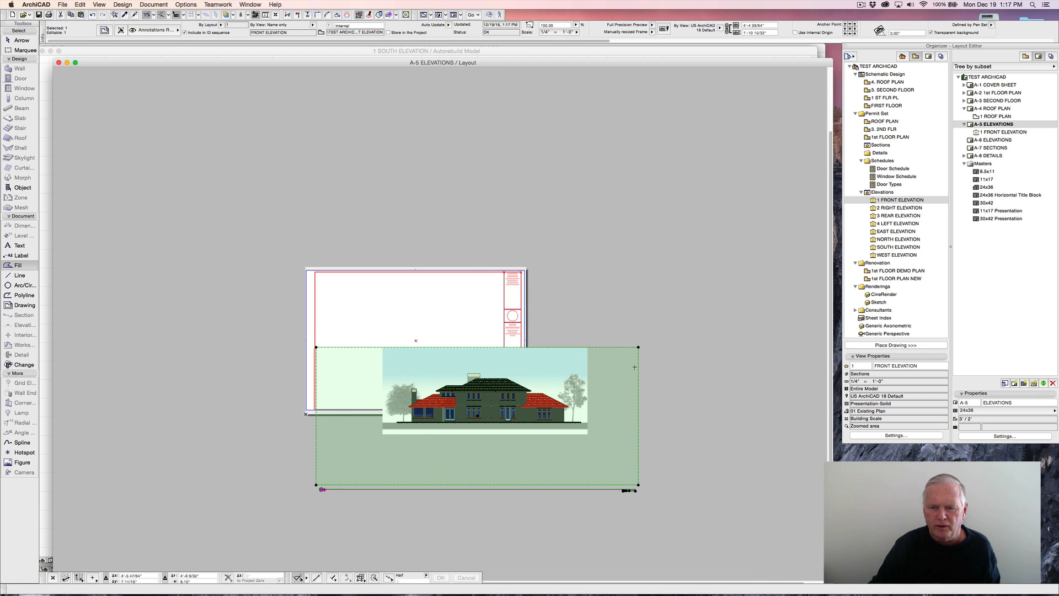
Crop the front elevation drawing's remaining three frame edges to the sides of the sky fill and the lower part of the ground fill.
{"action": "left_click", "coordinate": [638, 365]}
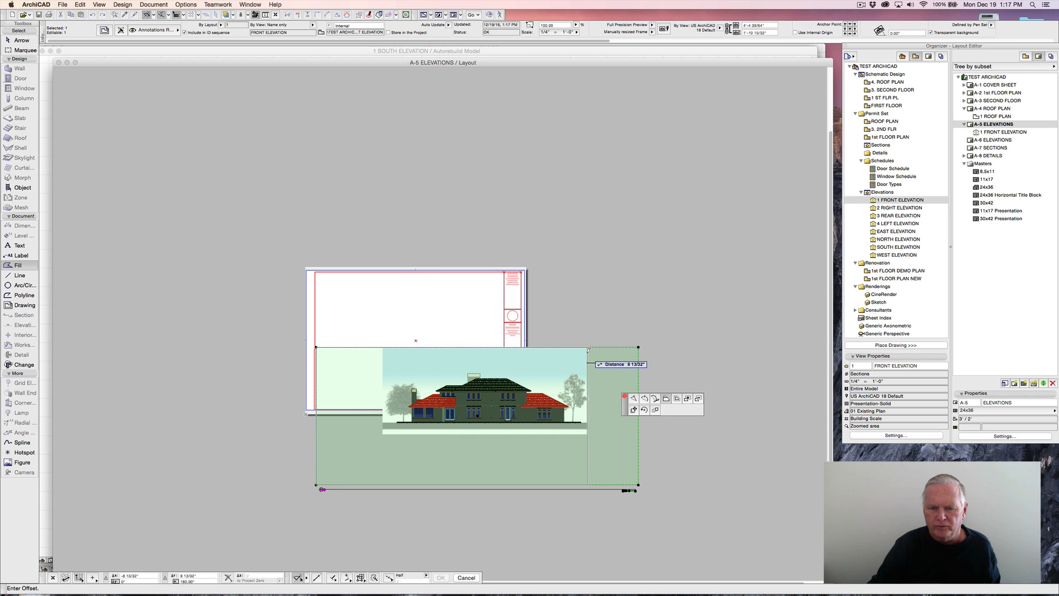
{"action": "left_click", "coordinate": [587, 364]}
{"action": "left_click", "coordinate": [316, 363]}
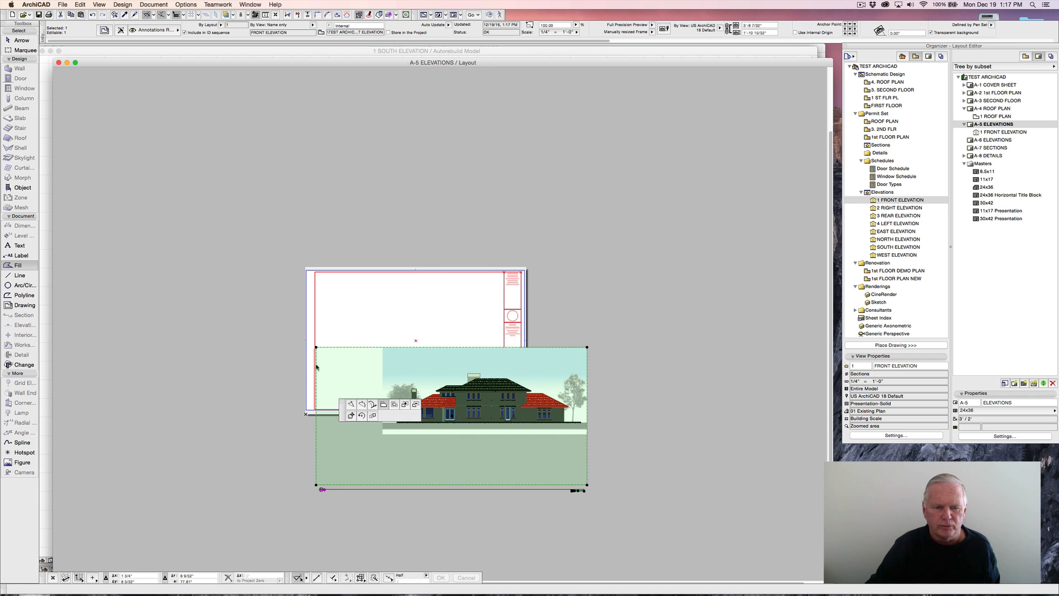
{"action": "left_click", "coordinate": [382, 359]}
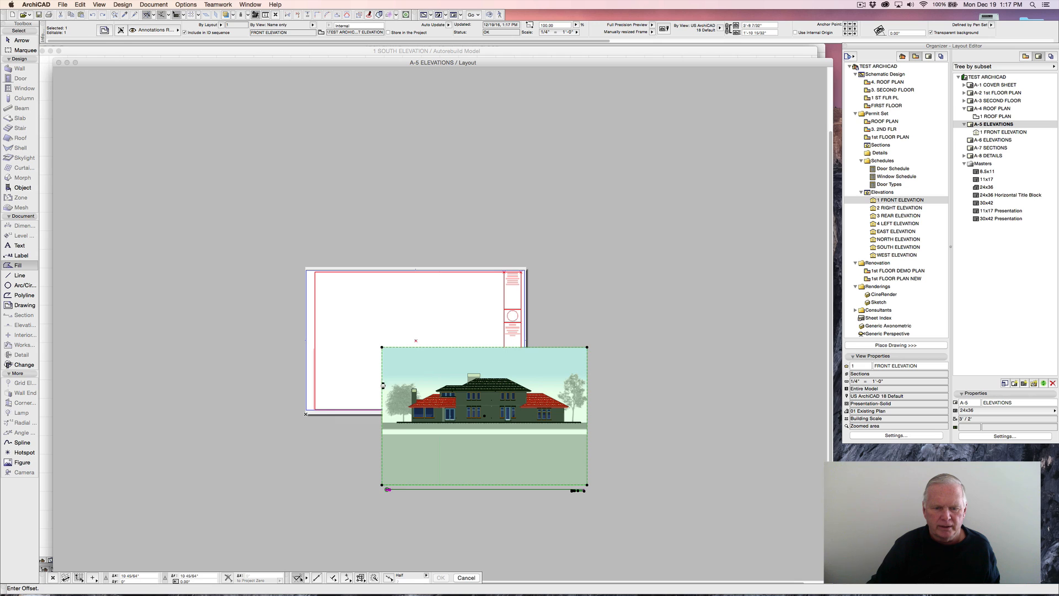
{"action": "left_click", "coordinate": [448, 484]}
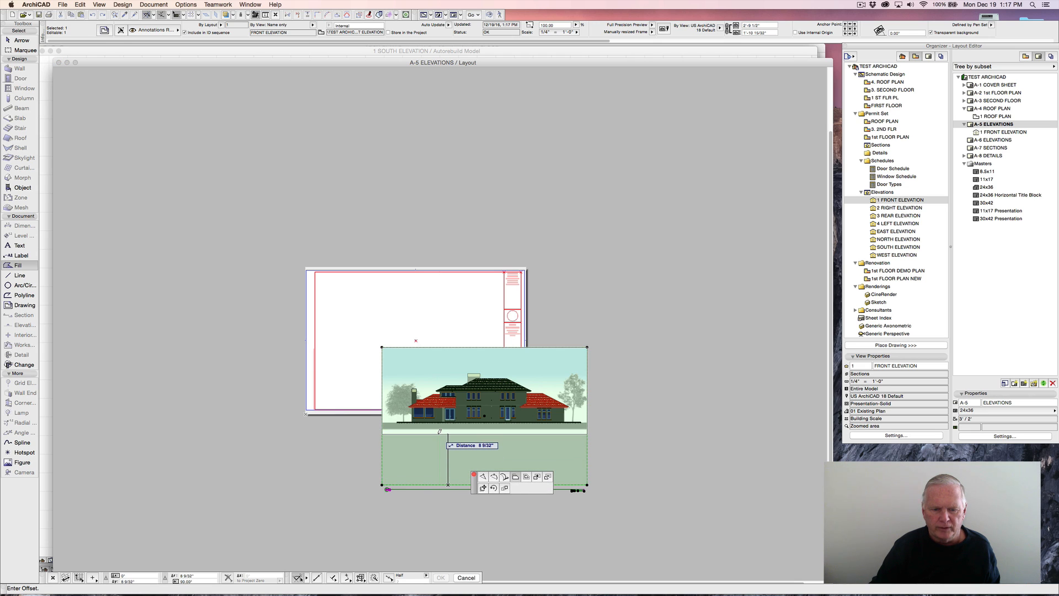
{"action": "left_click", "coordinate": [440, 433]}
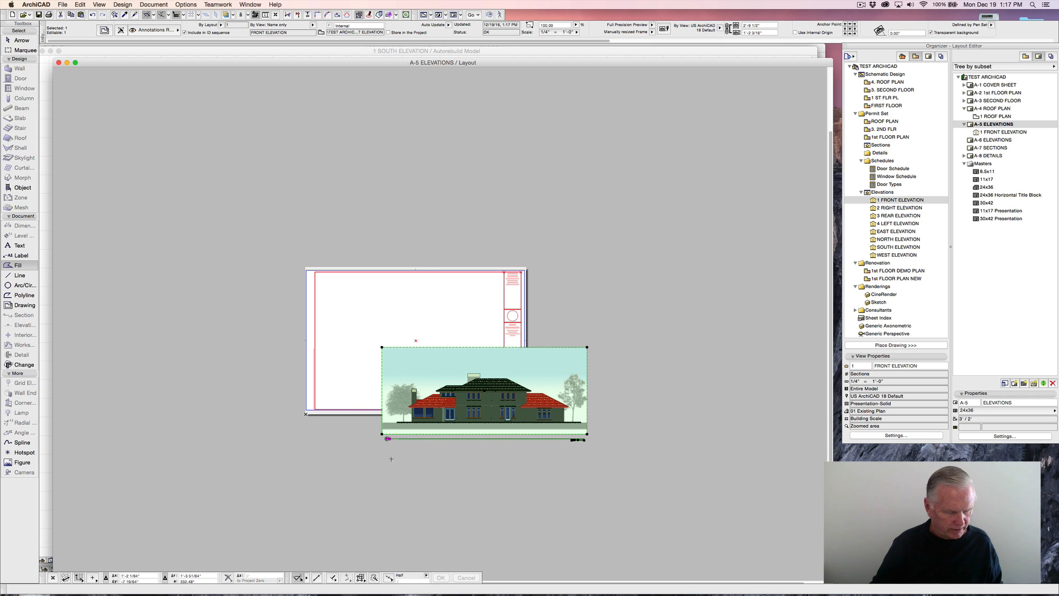
Move the front elevation drawing onto the sheet, placing its lower-left corner on the lower-left corner of the red layout border.
{"action": "key", "text": "super+d"}
{"action": "left_click", "coordinate": [382, 349]}
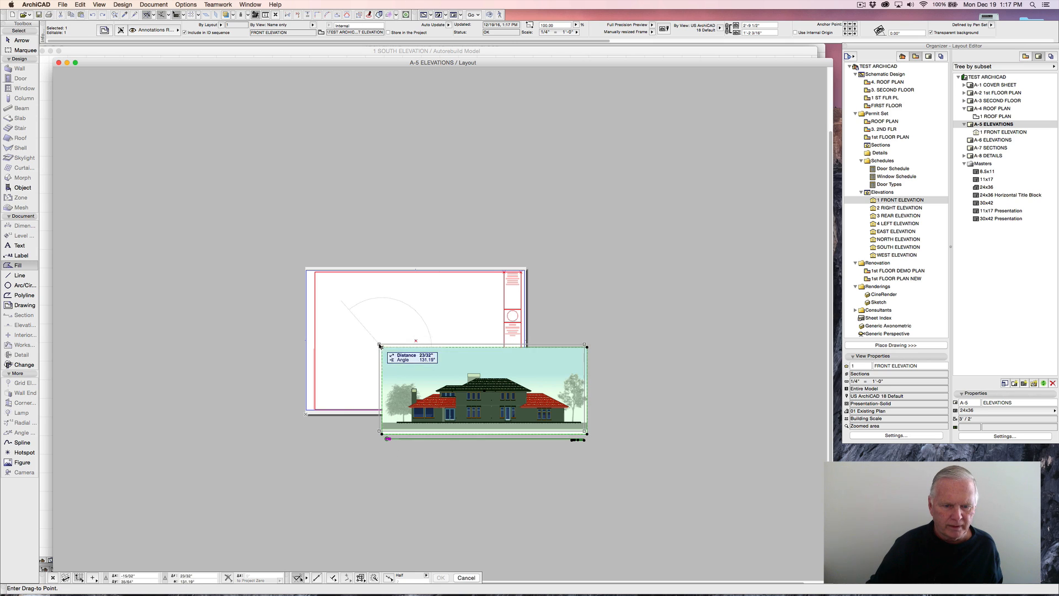
{"action": "left_click", "coordinate": [346, 309]}
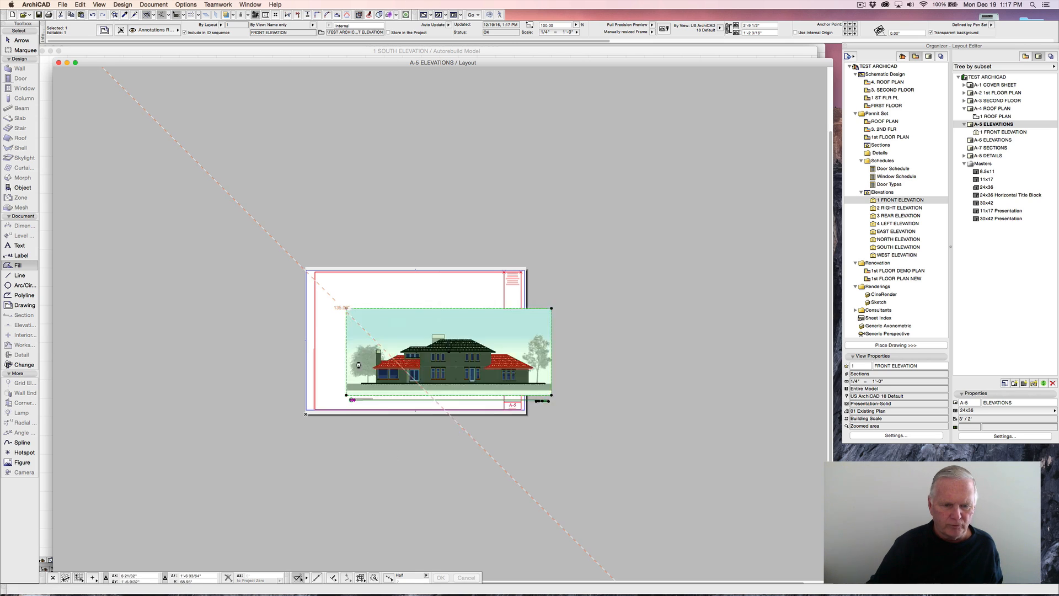
{"action": "left_click", "coordinate": [346, 395]}
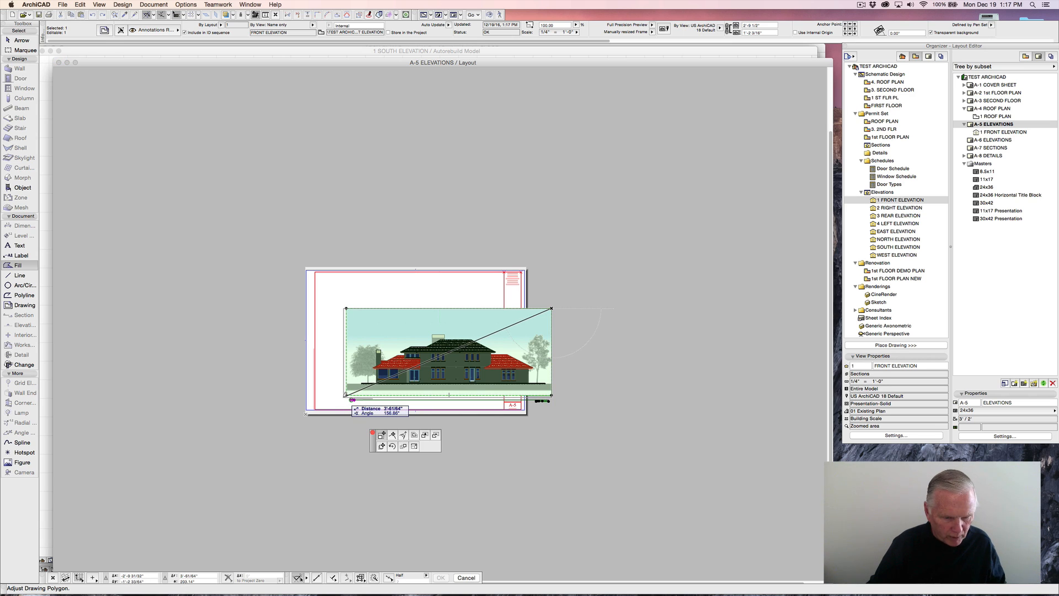
{"action": "key", "text": "super+d"}
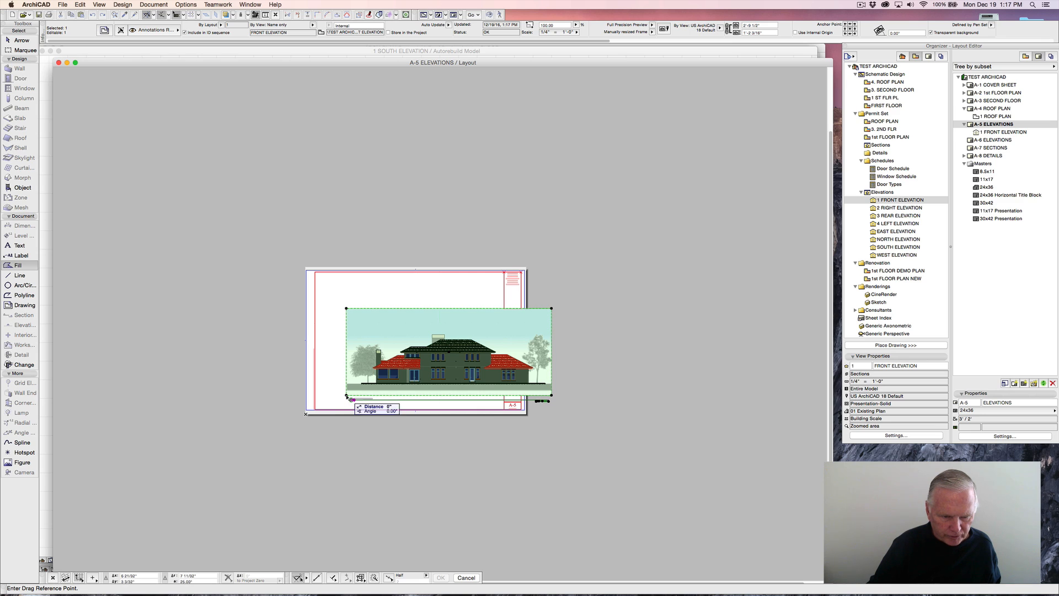
{"action": "left_click", "coordinate": [346, 395]}
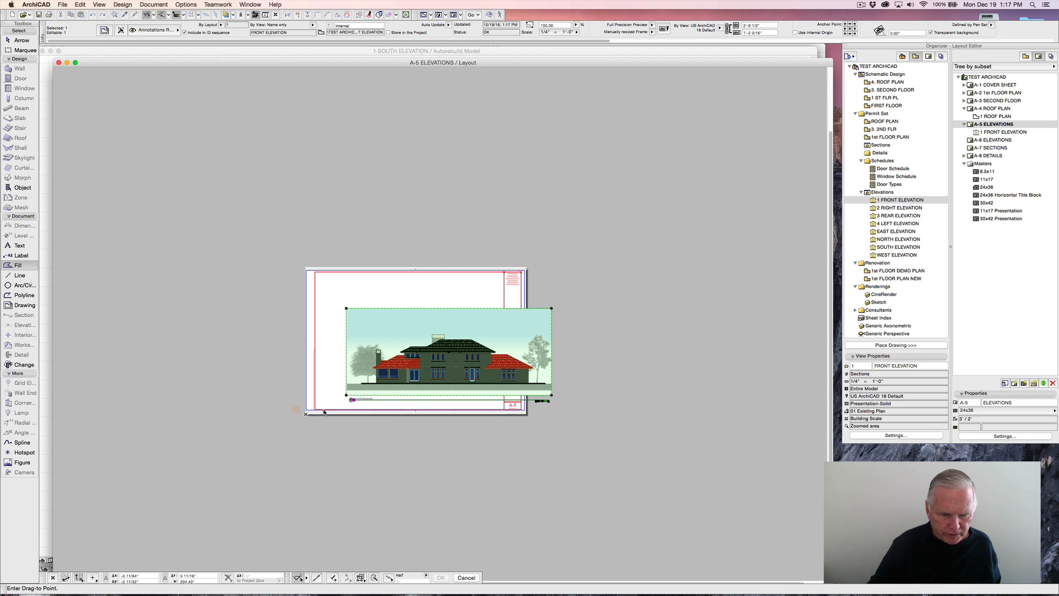
{"action": "left_click", "coordinate": [316, 410]}
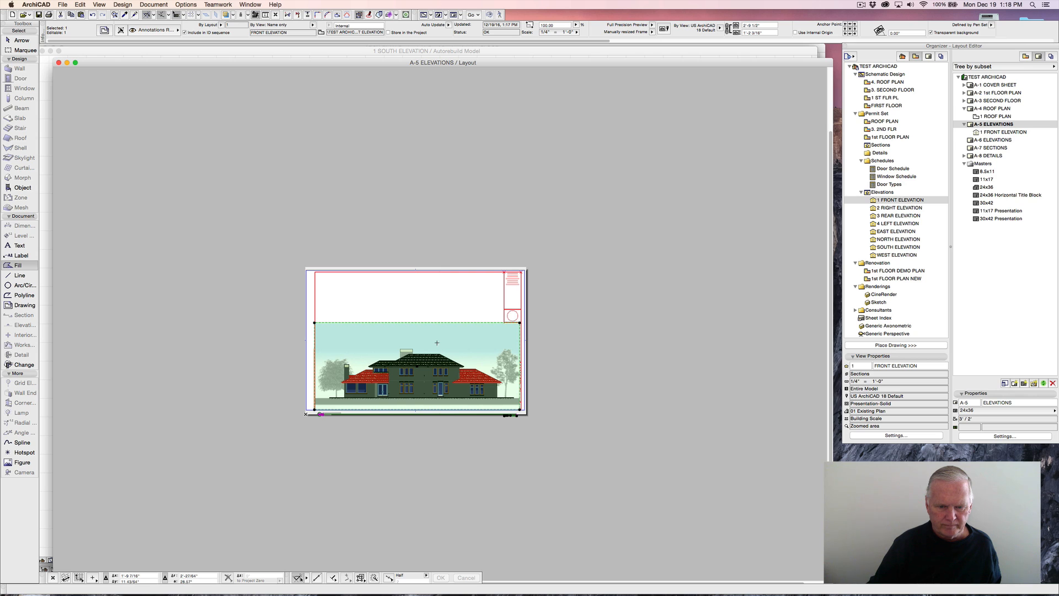
Crop the drawing frame's right side to the title block's edge and lower its upper edge by about 3 in.
{"action": "left_click", "coordinate": [521, 321]}
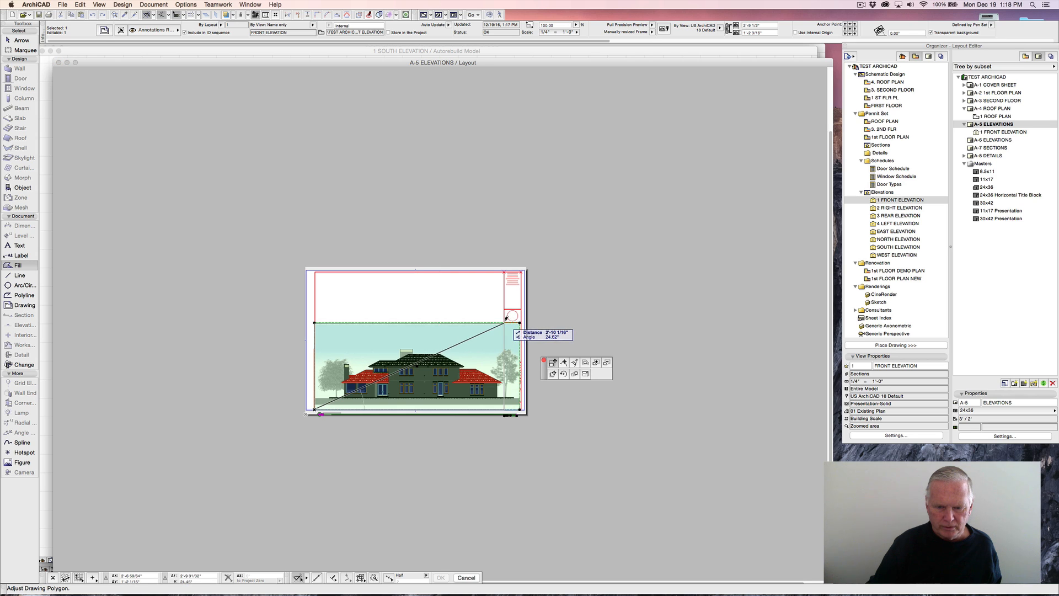
{"action": "left_click", "coordinate": [505, 323]}
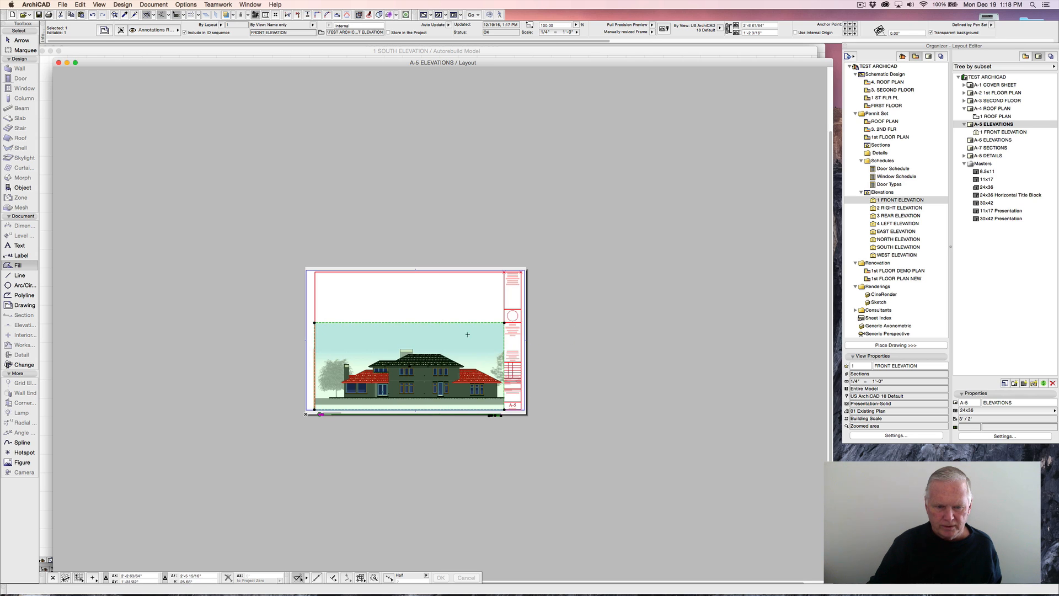
{"action": "left_click", "coordinate": [422, 323]}
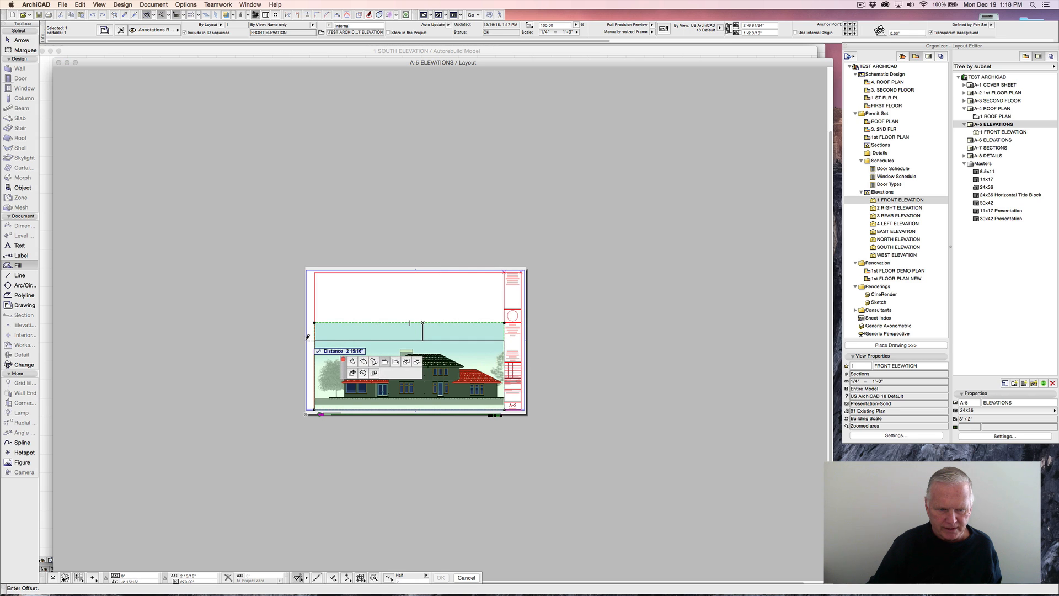
{"action": "left_click", "coordinate": [422, 339]}
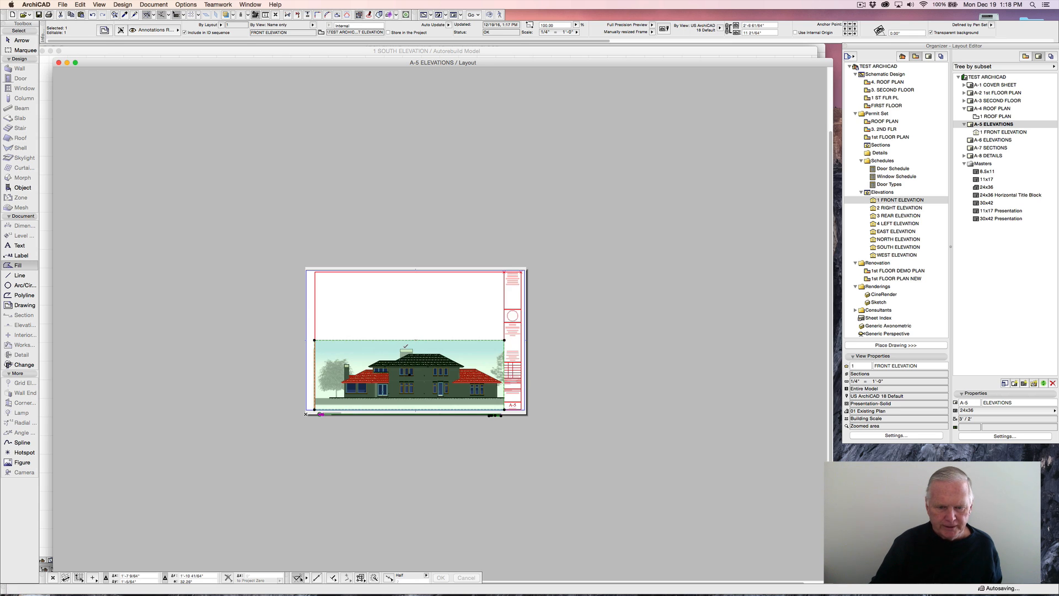
Shift the elevation slightly left inside its frame, raise the frame's bottom edge about 1 in to fit the title within the border, and deselect it.
{"action": "left_click", "coordinate": [410, 376]}
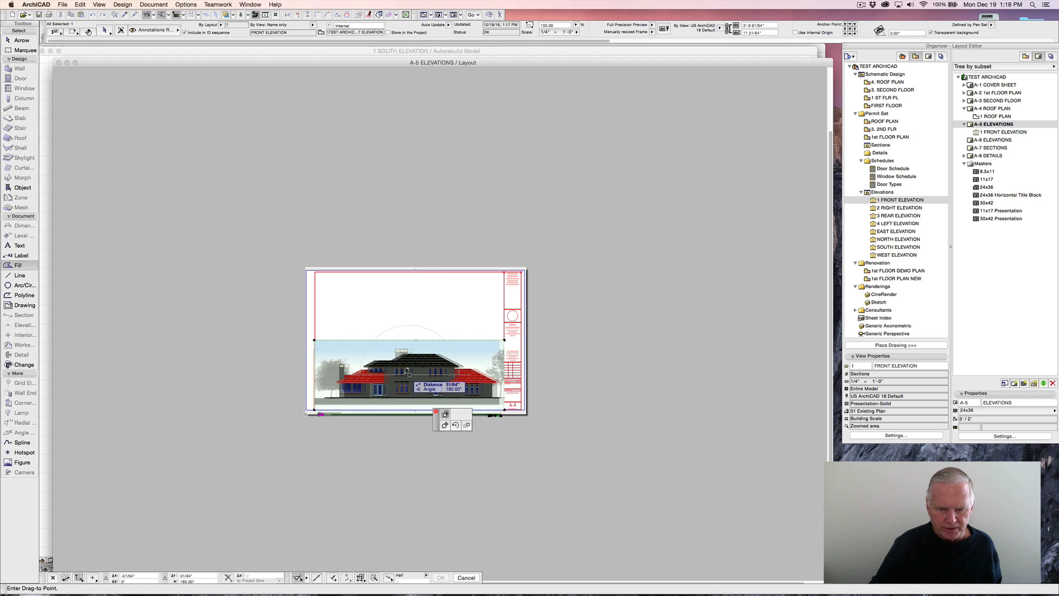
{"action": "left_click", "coordinate": [408, 375]}
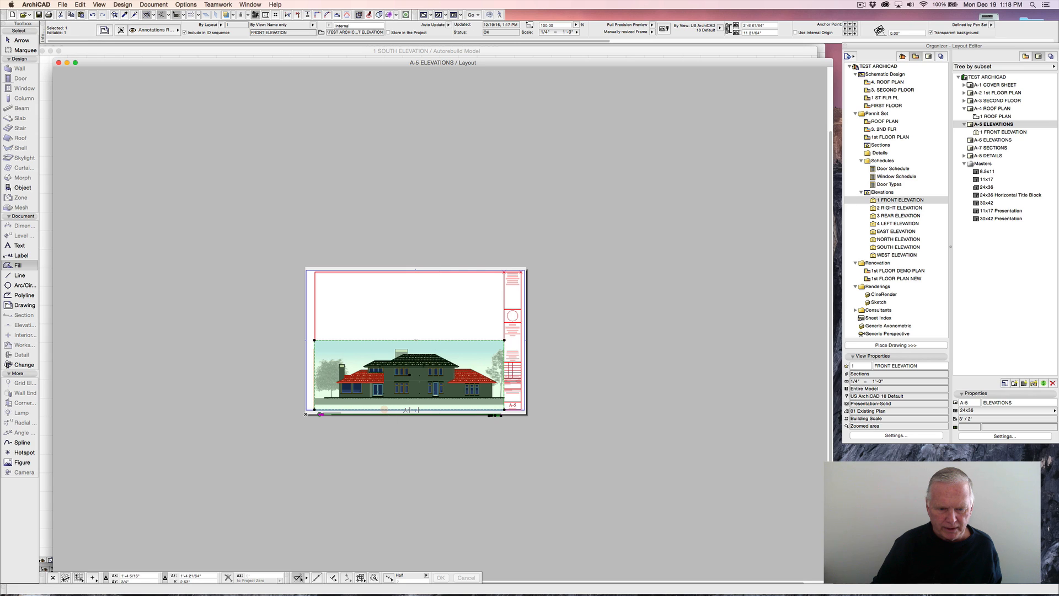
{"action": "left_click", "coordinate": [385, 410]}
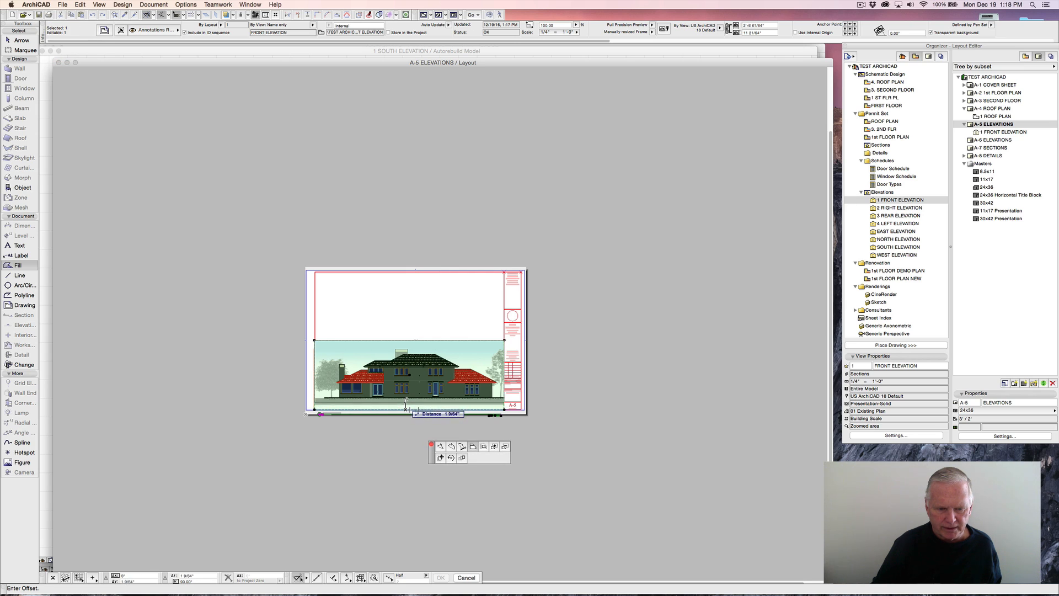
{"action": "left_click", "coordinate": [406, 406]}
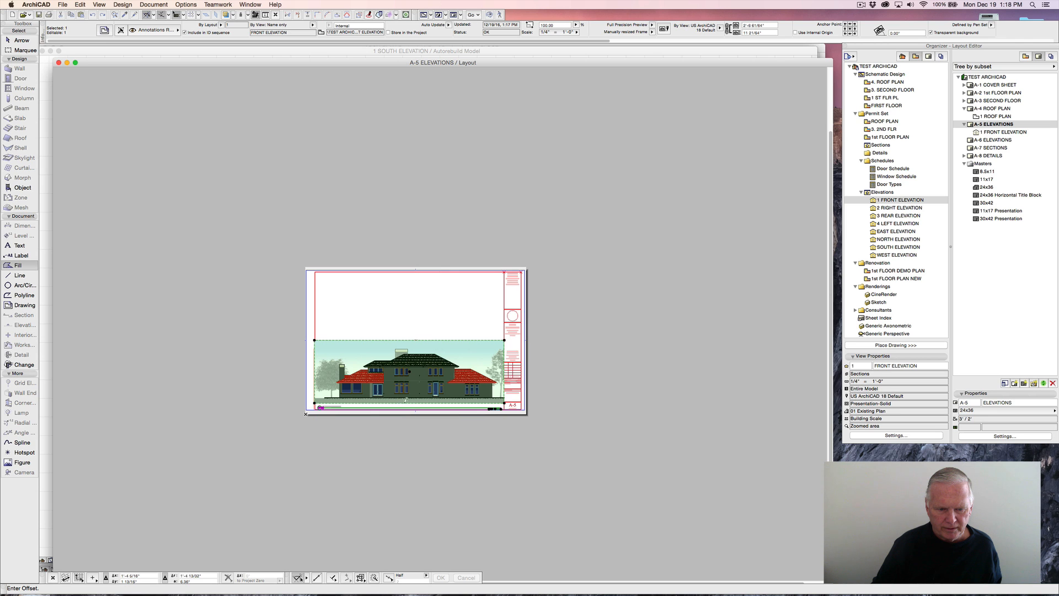
{"action": "scroll", "coordinate": [332, 401], "scroll_direction": "up", "scroll_amount": 5}
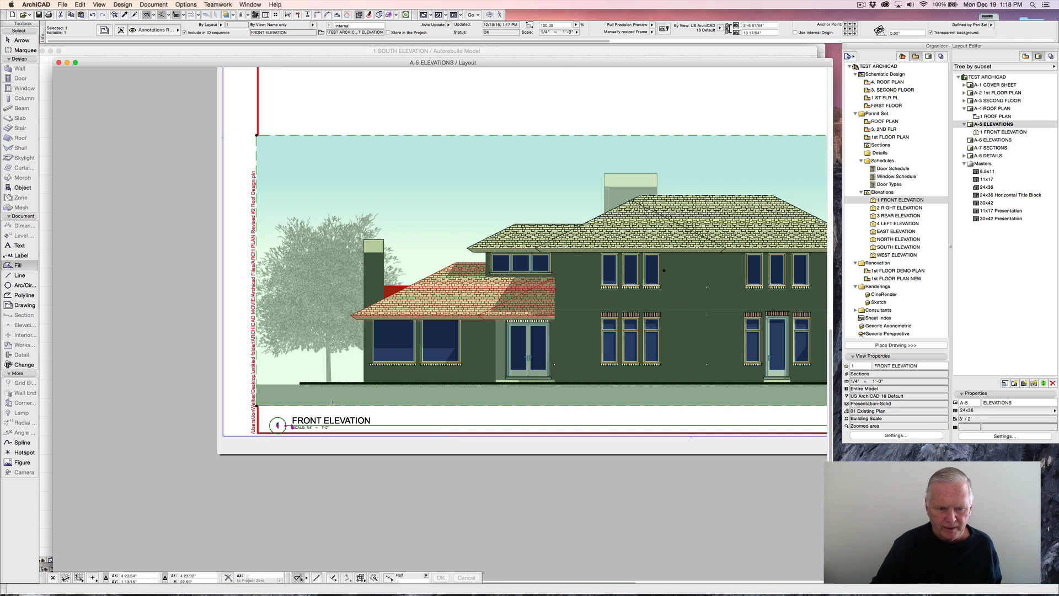
{"action": "key", "text": "Escape"}
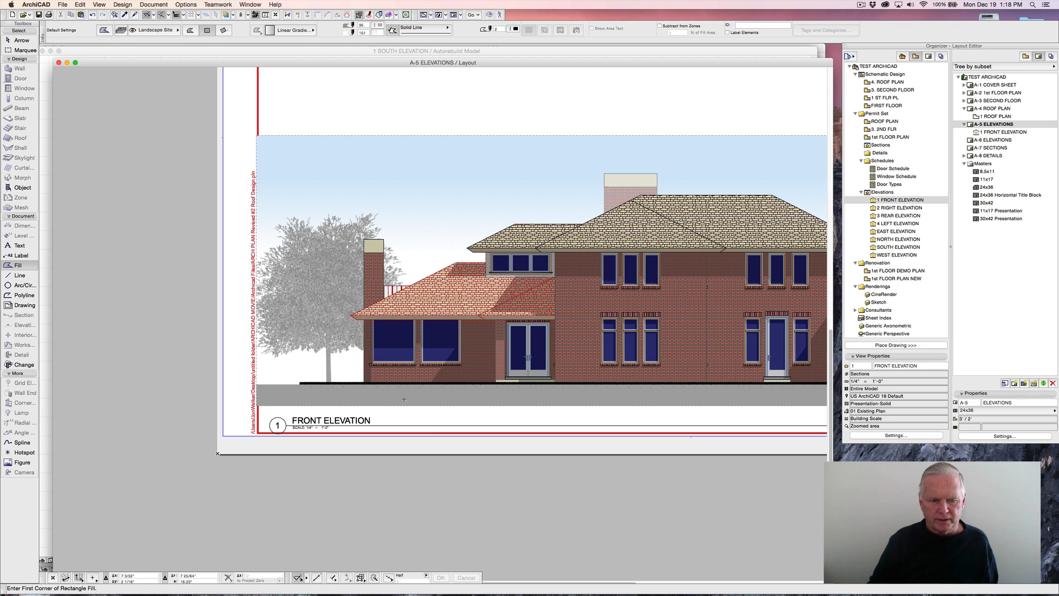
{"action": "scroll", "coordinate": [401, 401], "scroll_direction": "down", "scroll_amount": 5}
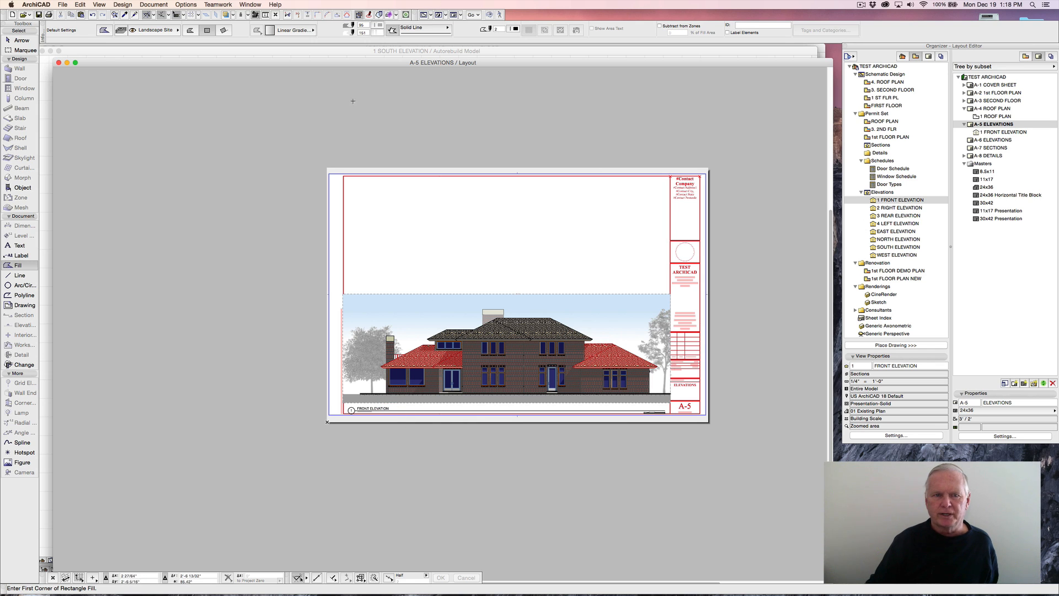
Return to the front elevation view and copy its sky fill, ground line, both trees and ground fill.
{"action": "left_click", "coordinate": [58, 63]}
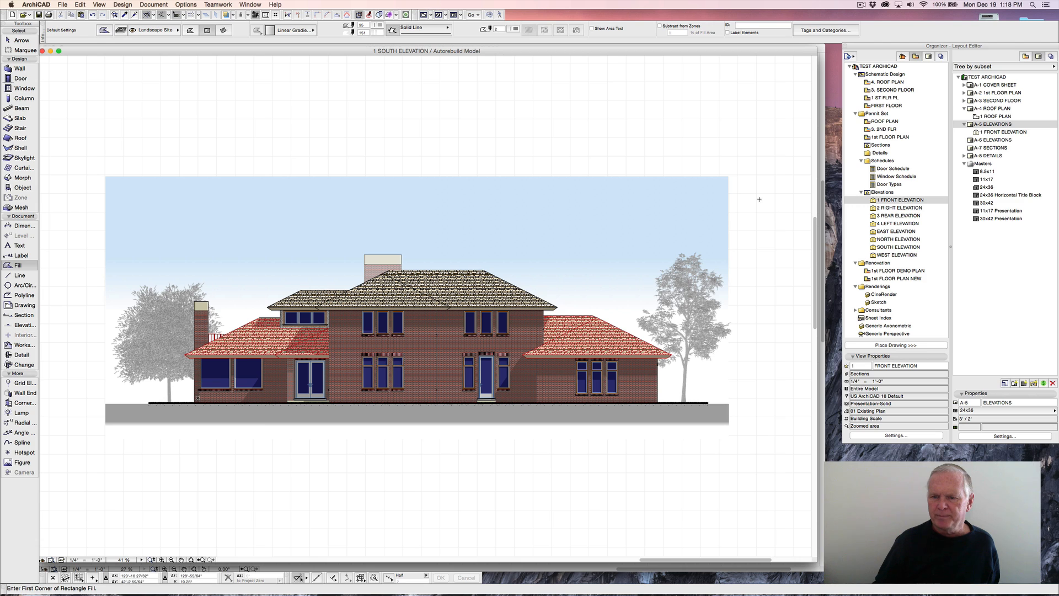
{"action": "left_click", "coordinate": [729, 176], "text": "shift"}
{"action": "left_click", "coordinate": [729, 177], "text": "shift"}
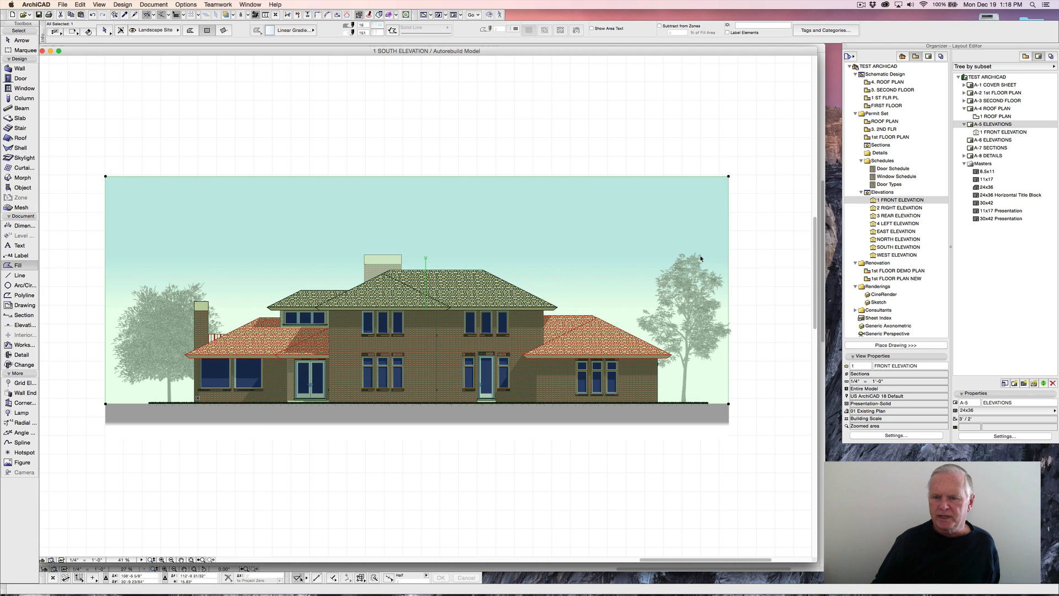
{"action": "left_click", "coordinate": [709, 403], "text": "shift"}
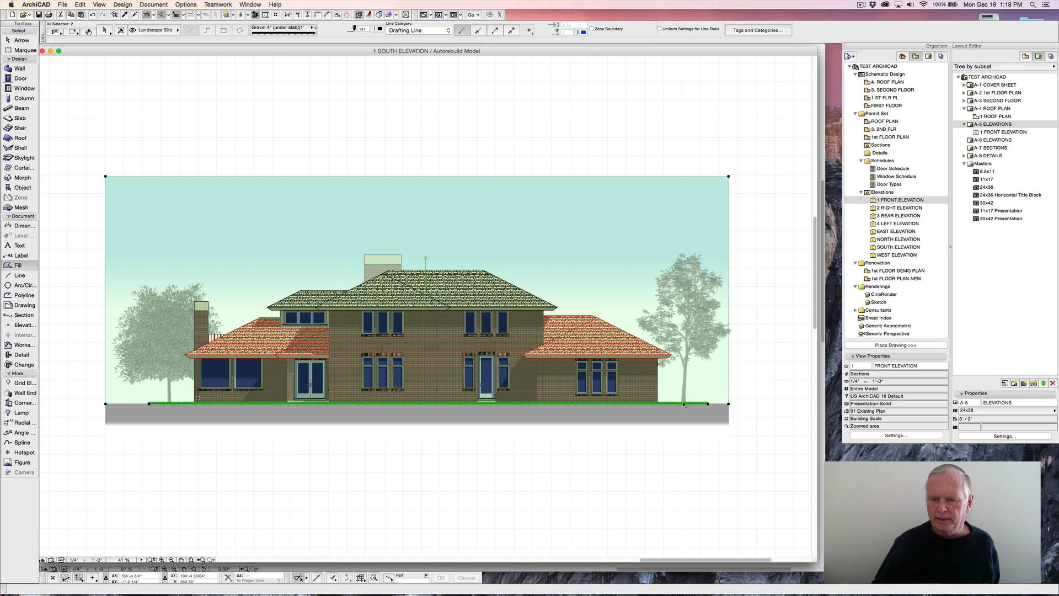
{"action": "left_click", "coordinate": [687, 364], "text": "shift"}
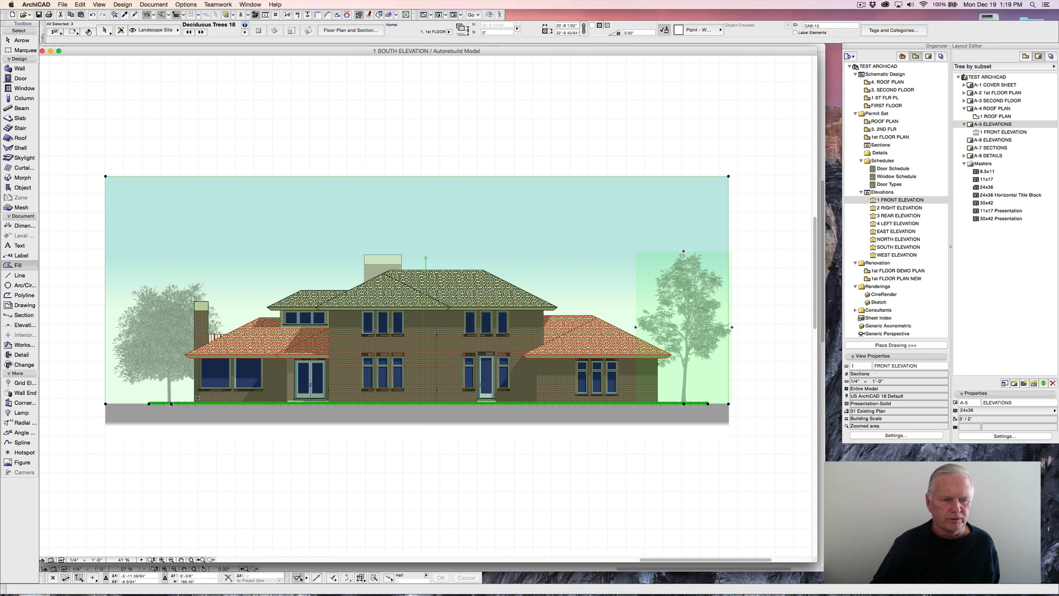
{"action": "left_click", "coordinate": [171, 403]}
{"action": "key", "text": "Escape"}
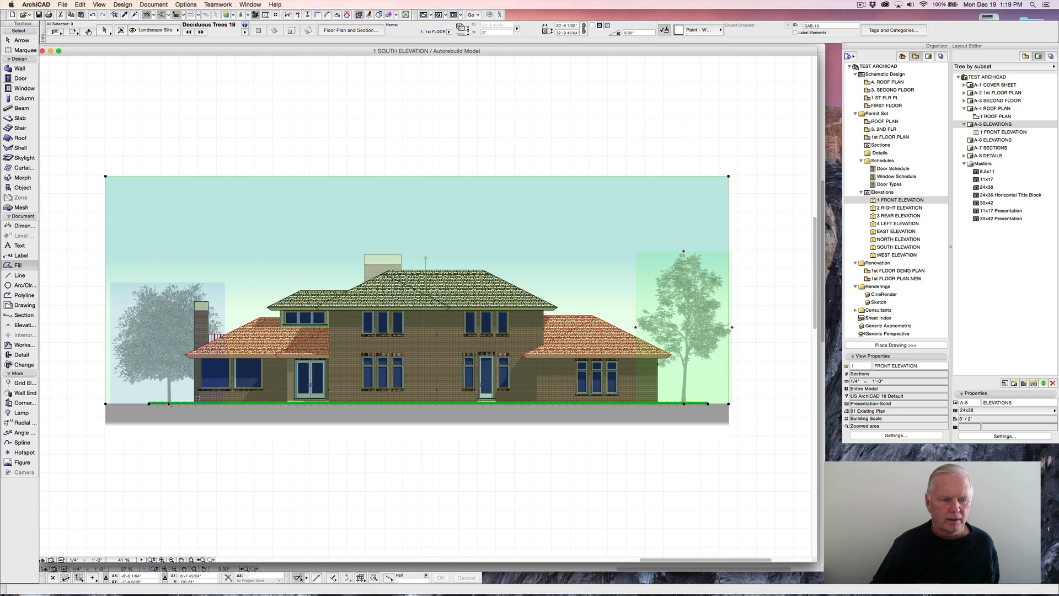
{"action": "left_click", "coordinate": [169, 358], "text": "shift"}
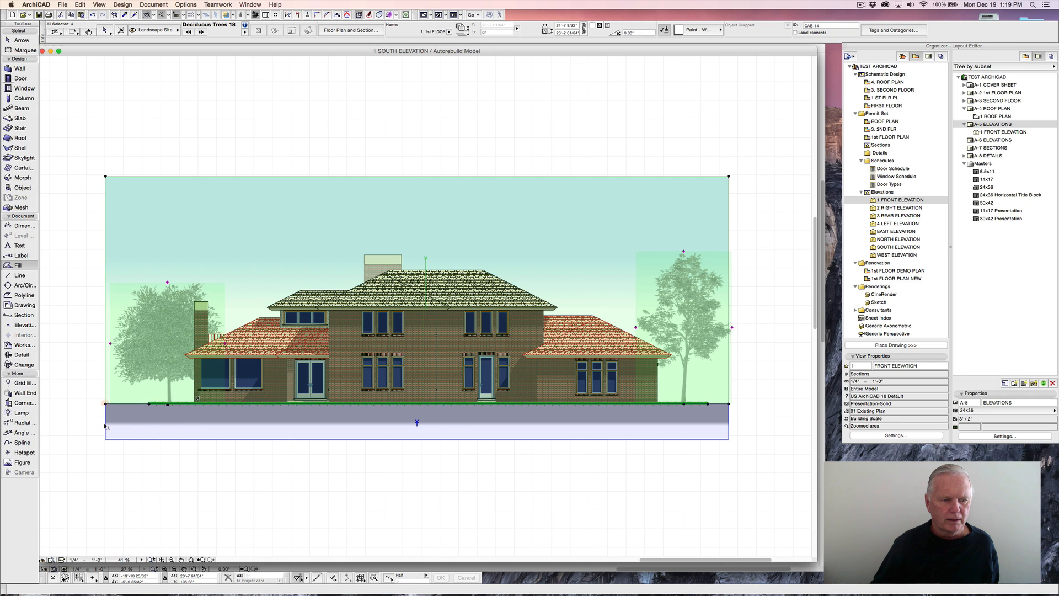
{"action": "left_click", "coordinate": [106, 422], "text": "shift"}
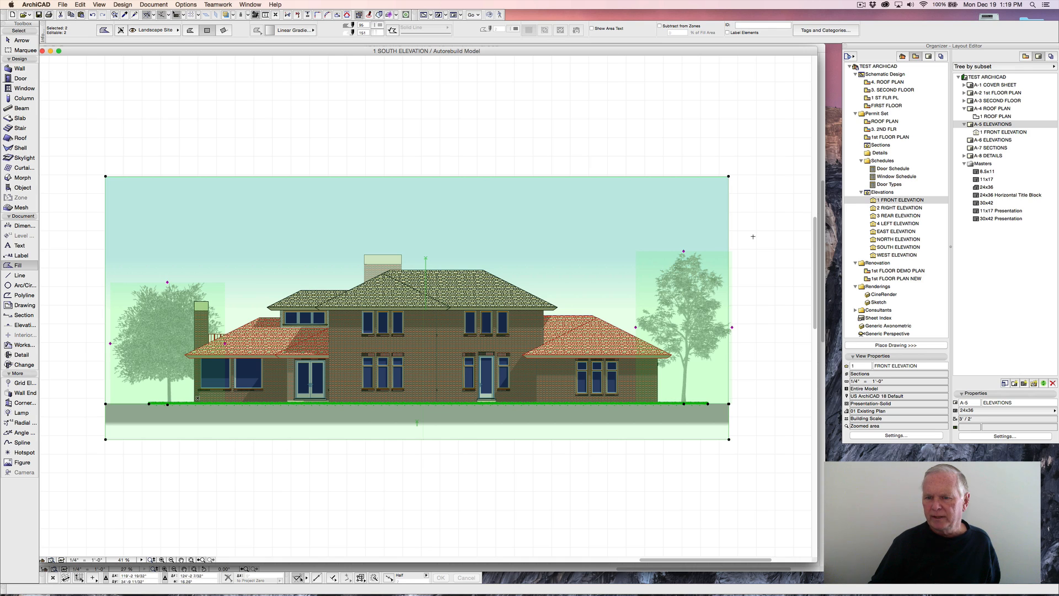
{"action": "key", "text": "Escape"}
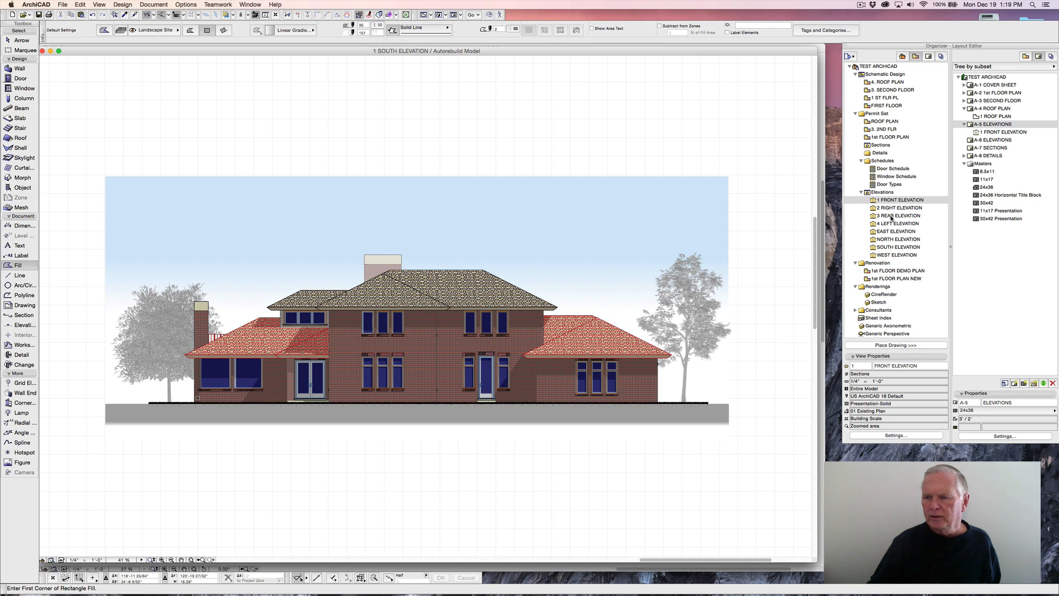
Open the 3 REAR ELEVATION view and hide the layer of its story level lines.
{"action": "left_click", "coordinate": [892, 217]}
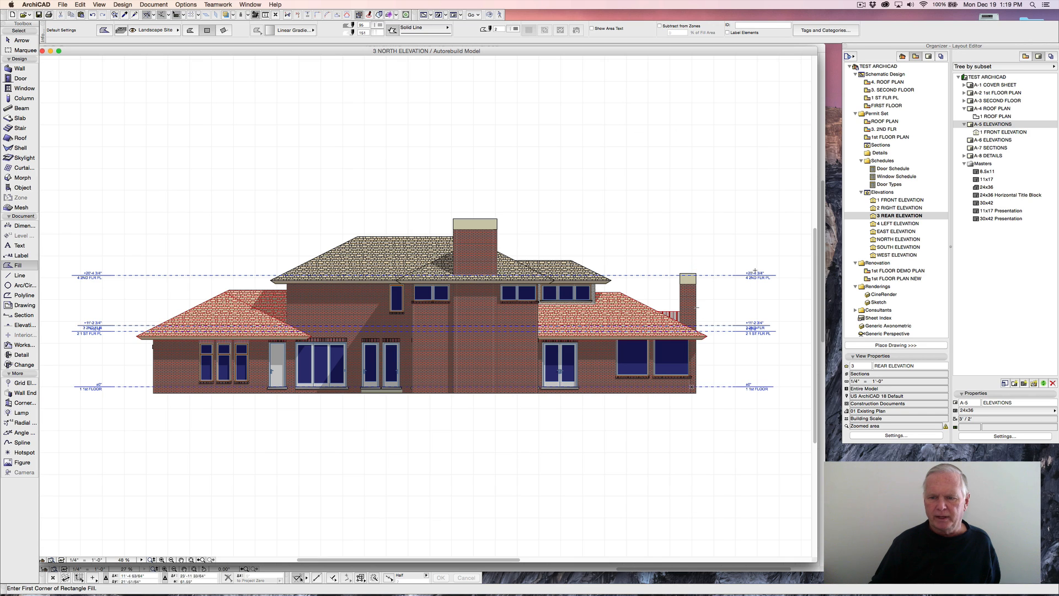
{"action": "right_click", "coordinate": [707, 275]}
{"action": "left_click", "coordinate": [751, 305]}
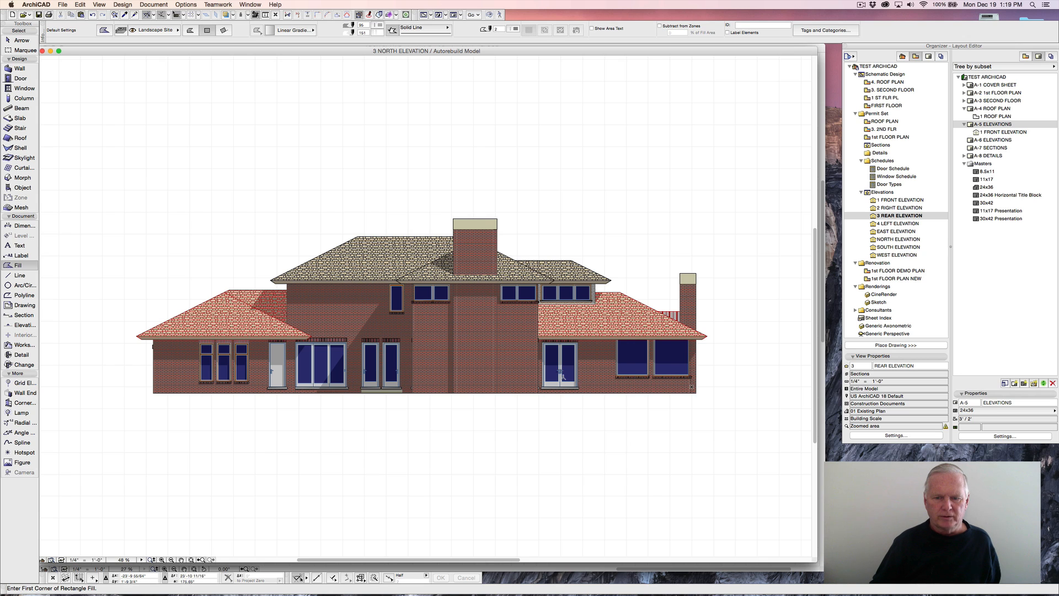
Paste the copied fills, ground line and trees into the rear elevation at their original location, zooming to the pasted elements.
{"action": "scroll", "coordinate": [562, 377], "scroll_direction": "down", "scroll_amount": 2}
{"action": "scroll", "coordinate": [563, 376], "scroll_direction": "down", "scroll_amount": 3}
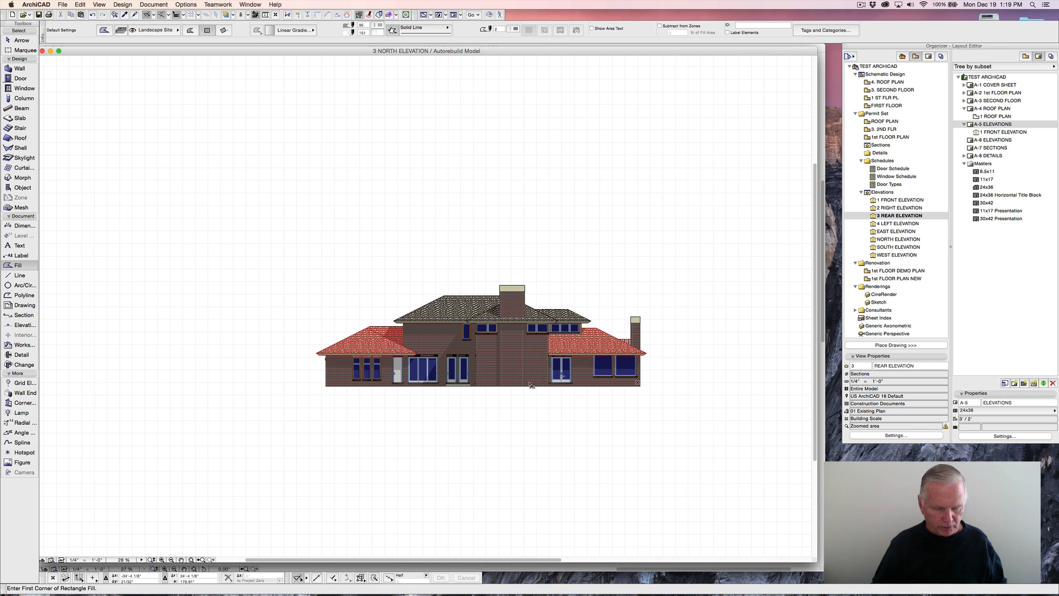
{"action": "key", "text": "super+v"}
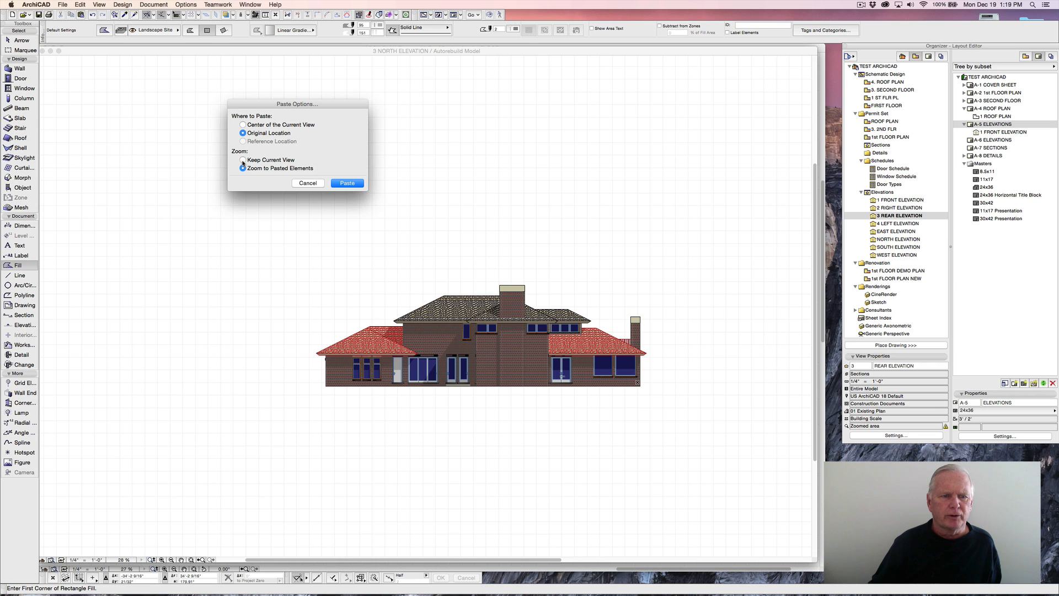
{"action": "left_click", "coordinate": [347, 183]}
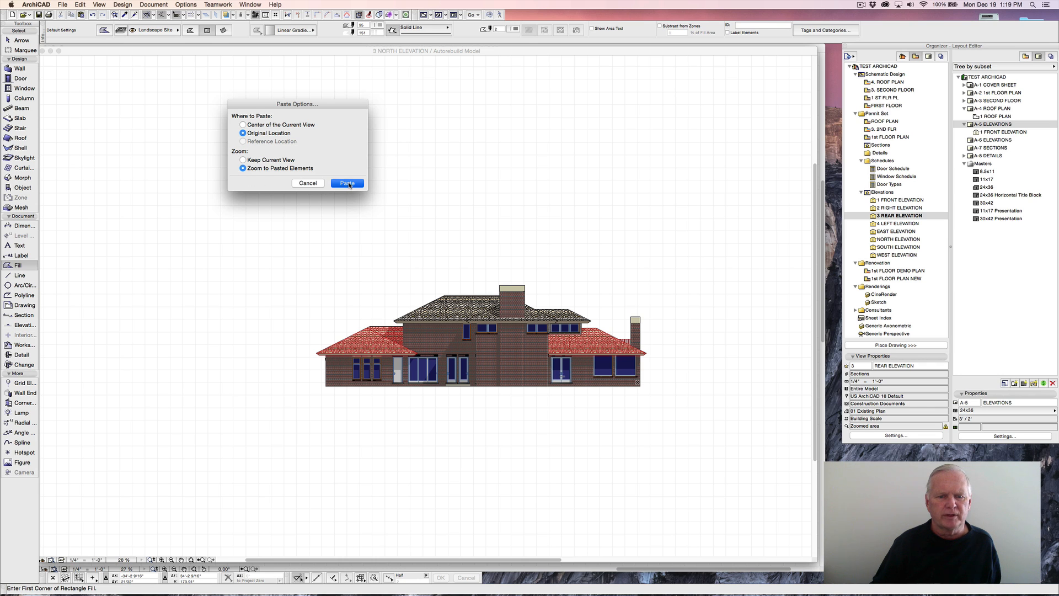
Move the pasted fills, ground line and trees about 98 ft left so they frame the rear elevation, and place them there.
{"action": "scroll", "coordinate": [366, 227], "scroll_direction": "down", "scroll_amount": 3}
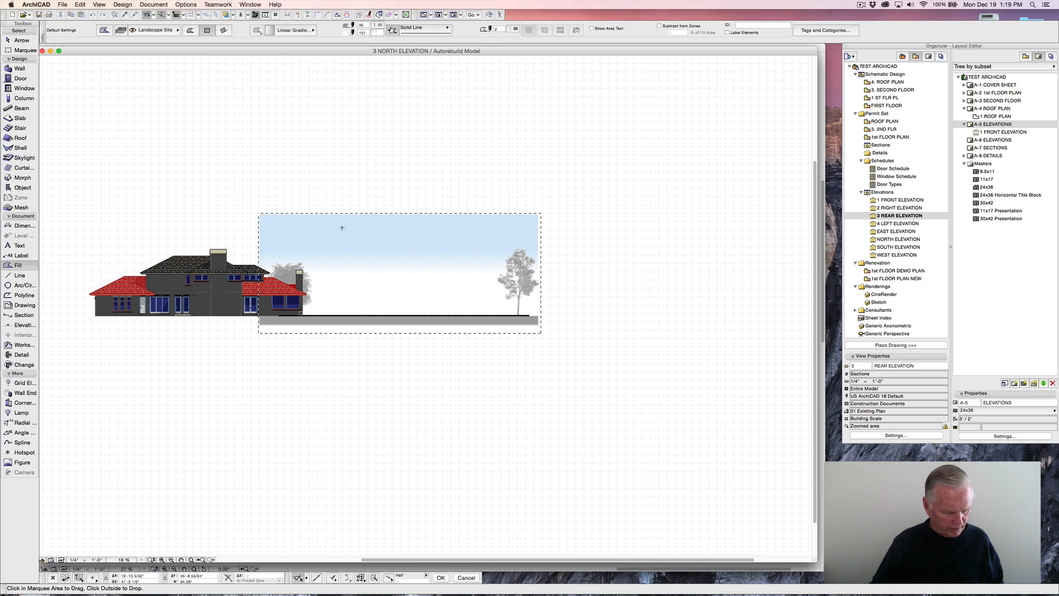
{"action": "left_click", "coordinate": [374, 265]}
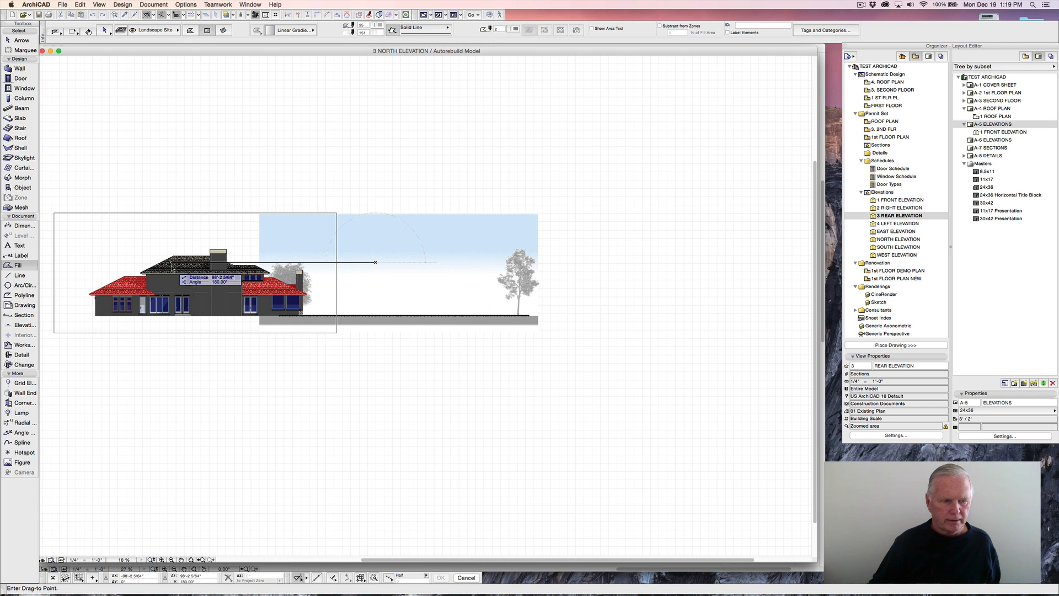
{"action": "left_click", "coordinate": [173, 268]}
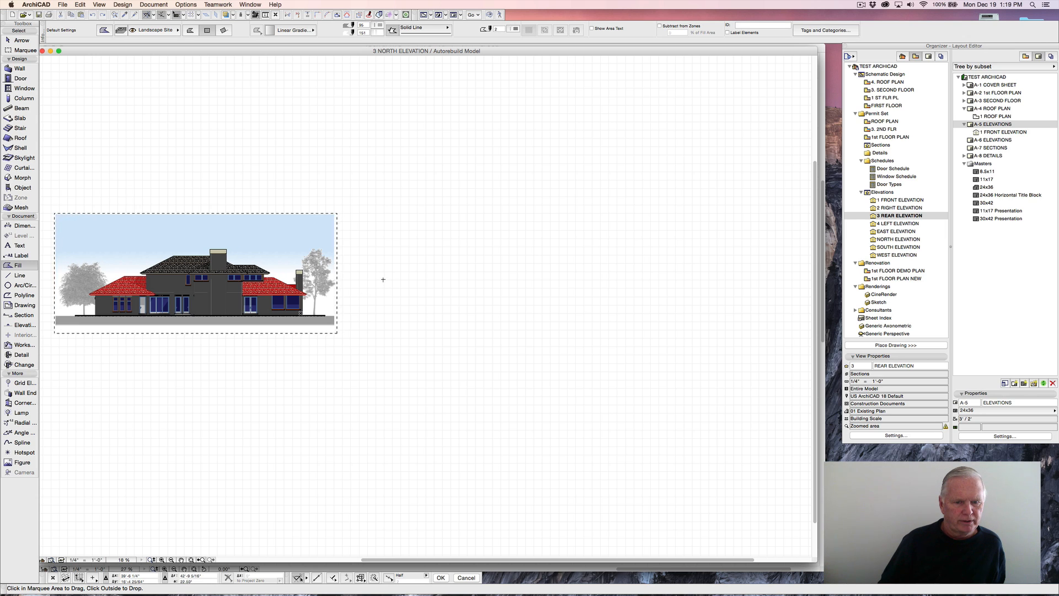
{"action": "left_click", "coordinate": [383, 279]}
{"action": "scroll", "coordinate": [367, 333], "scroll_direction": "down", "scroll_amount": 1}
{"action": "middle_click_drag", "start_coordinate": [370, 335], "coordinate": [510, 326]}
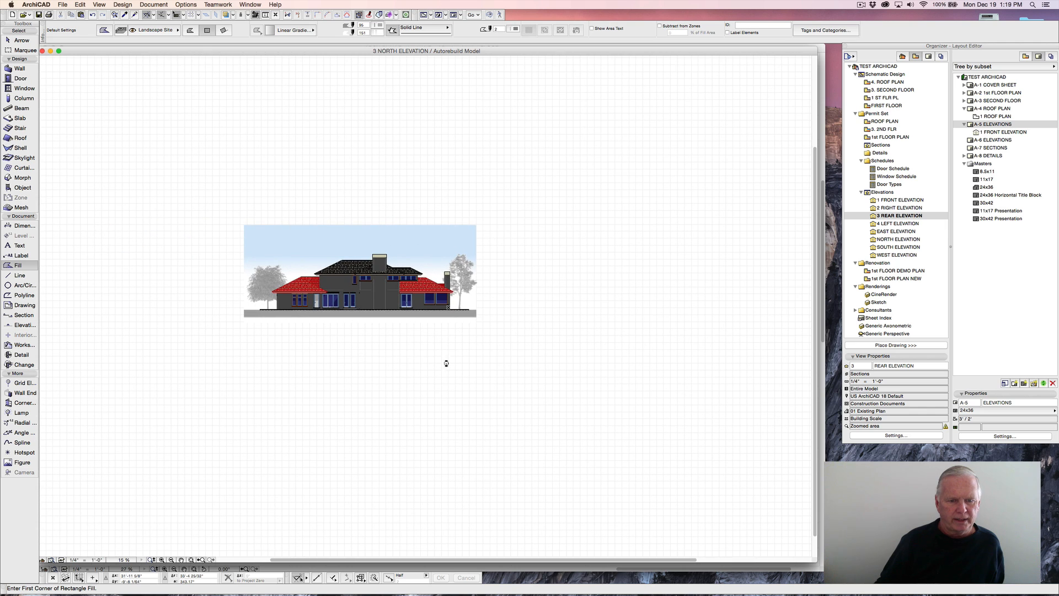
{"action": "left_click", "coordinate": [191, 559]}
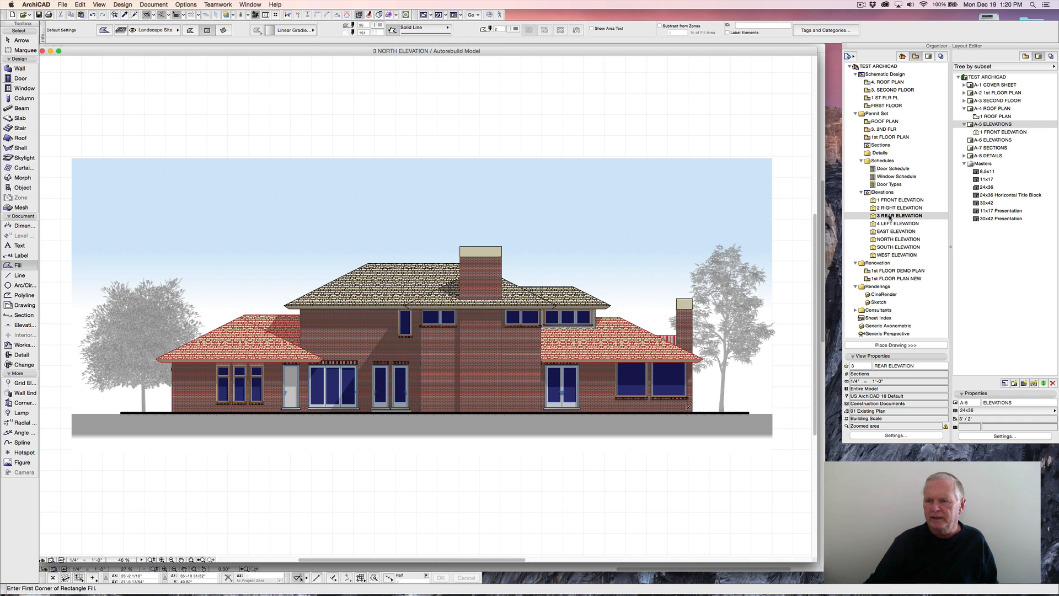
Place the 3 REAR ELEVATION view on the A-5 ELEVATIONS layout and extend its frame's left edge out to the left tree.
{"action": "left_click_drag", "start_coordinate": [890, 217], "coordinate": [985, 124]}
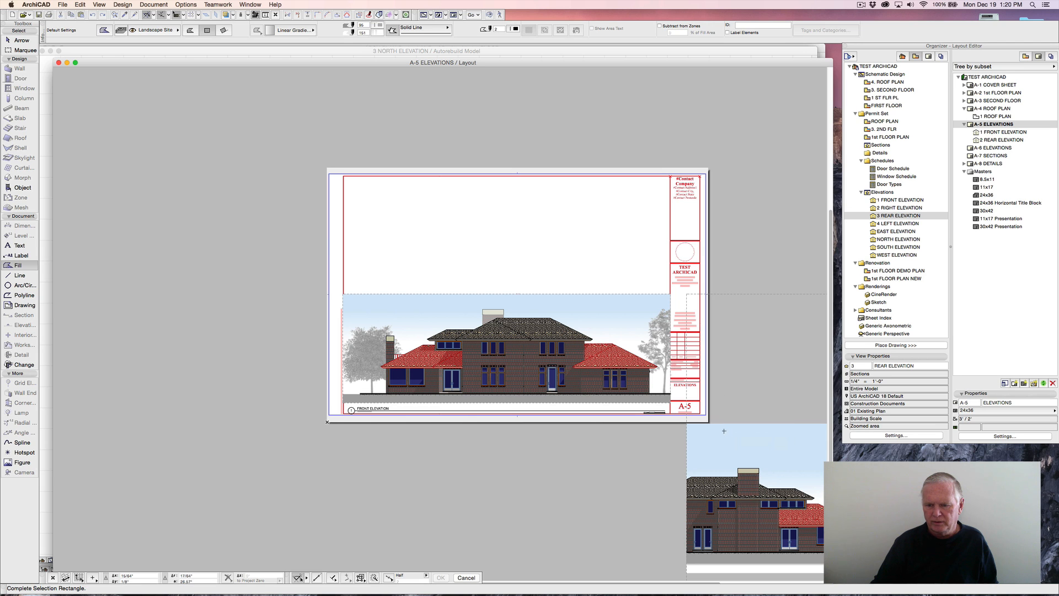
{"action": "left_click", "coordinate": [684, 445]}
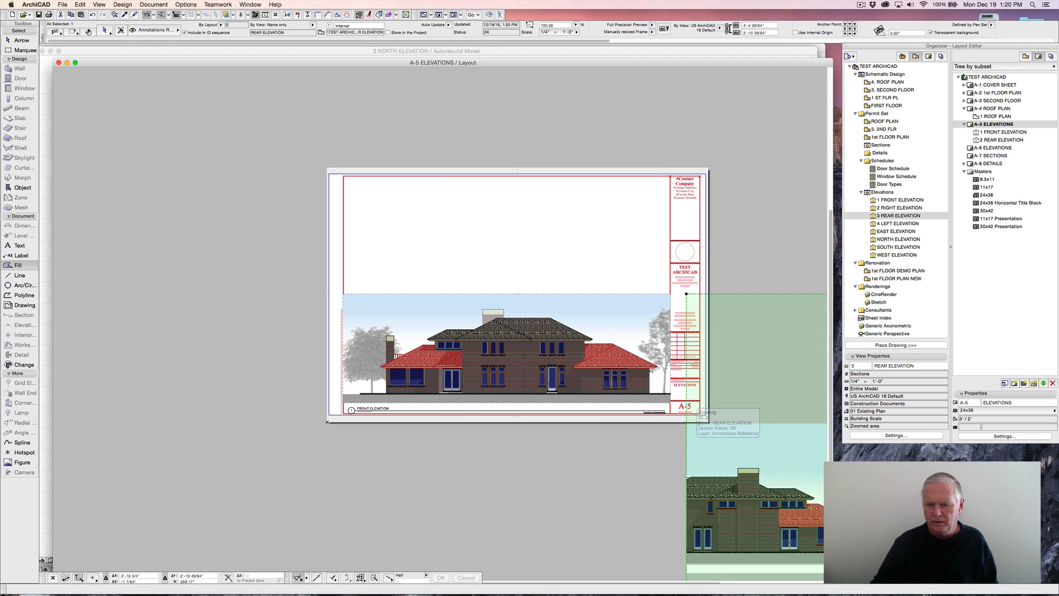
{"action": "scroll", "coordinate": [717, 446], "scroll_direction": "right", "scroll_amount": 10}
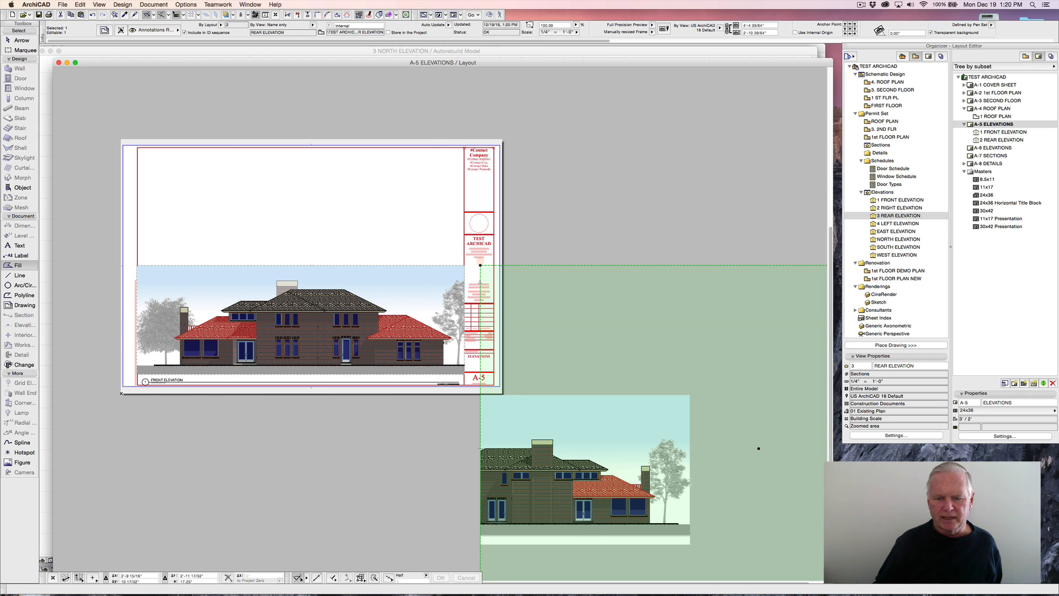
{"action": "left_click", "coordinate": [481, 282]}
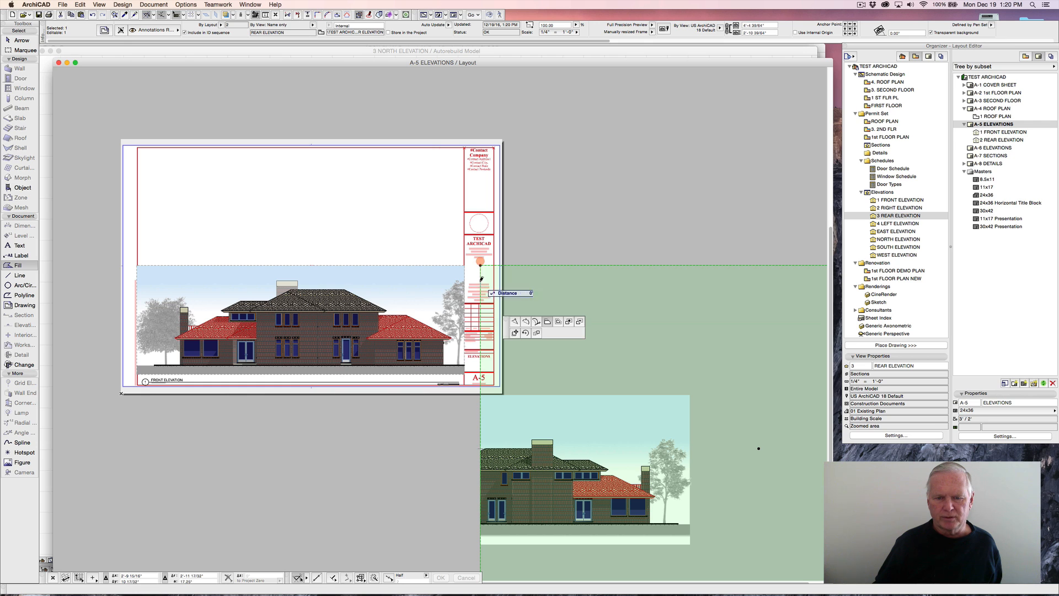
{"action": "left_click", "coordinate": [383, 283]}
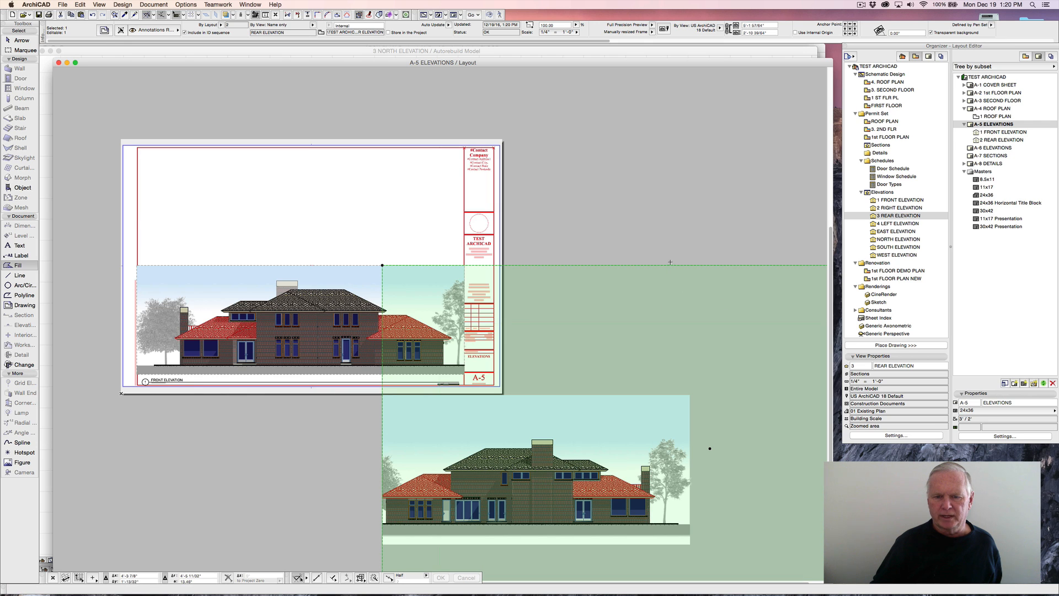
Trim the rear elevation frame's right, top and bottom edges close to the sky and ground fills.
{"action": "scroll", "coordinate": [671, 262], "scroll_direction": "down", "scroll_amount": 5}
{"action": "scroll", "coordinate": [587, 259], "scroll_direction": "down", "scroll_amount": 2}
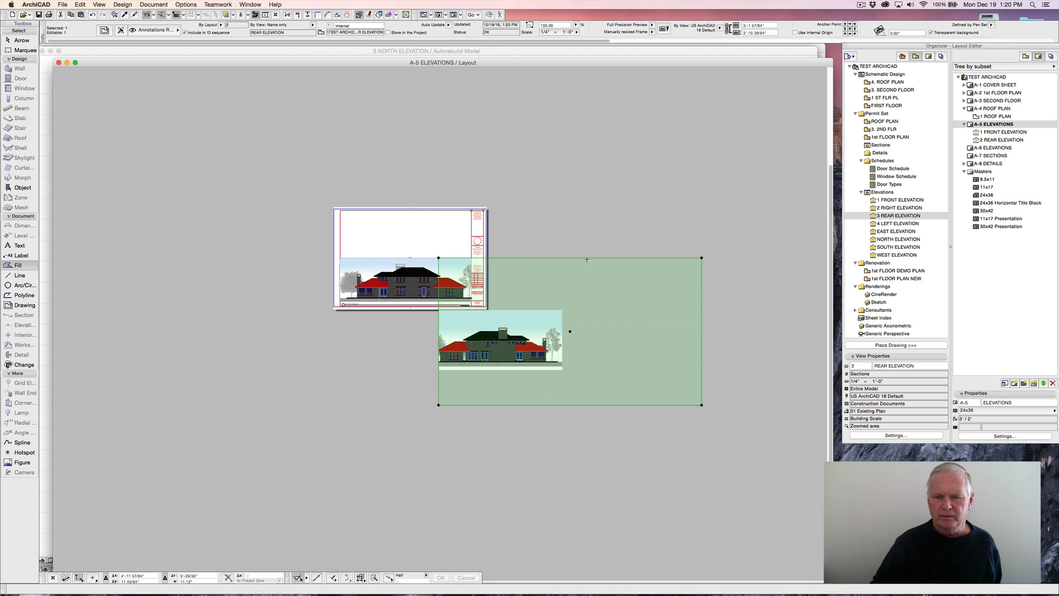
{"action": "left_click", "coordinate": [702, 283]}
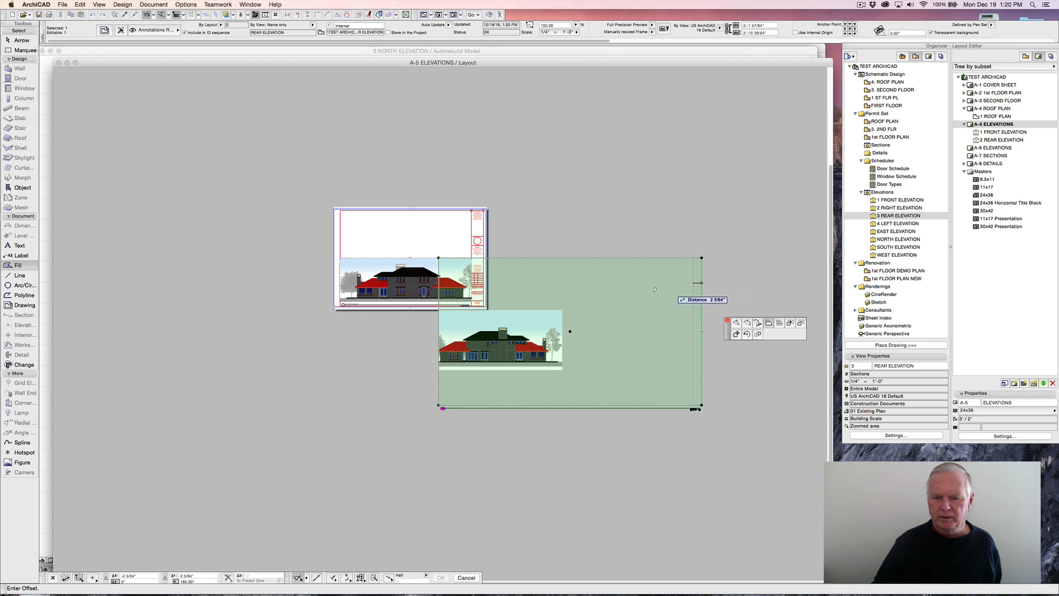
{"action": "left_click", "coordinate": [563, 293]}
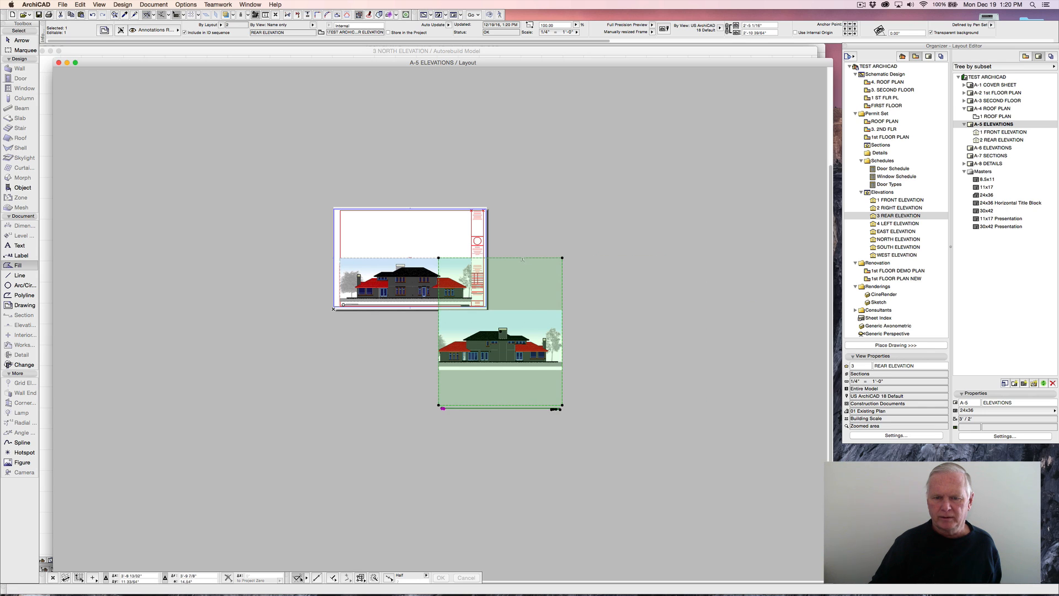
{"action": "left_click", "coordinate": [523, 258]}
{"action": "left_click", "coordinate": [523, 313]}
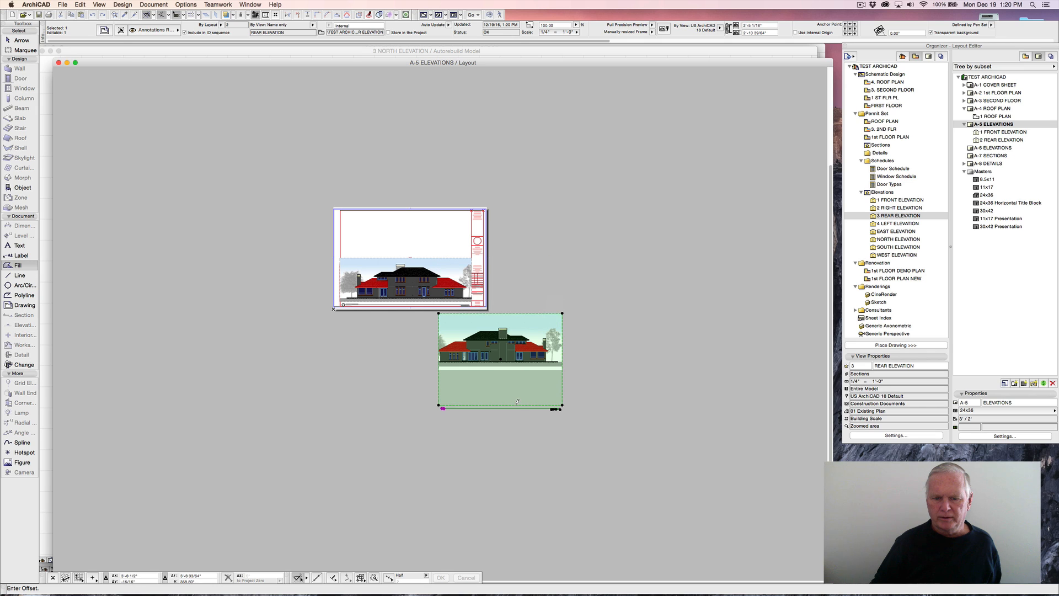
{"action": "key", "text": "Escape"}
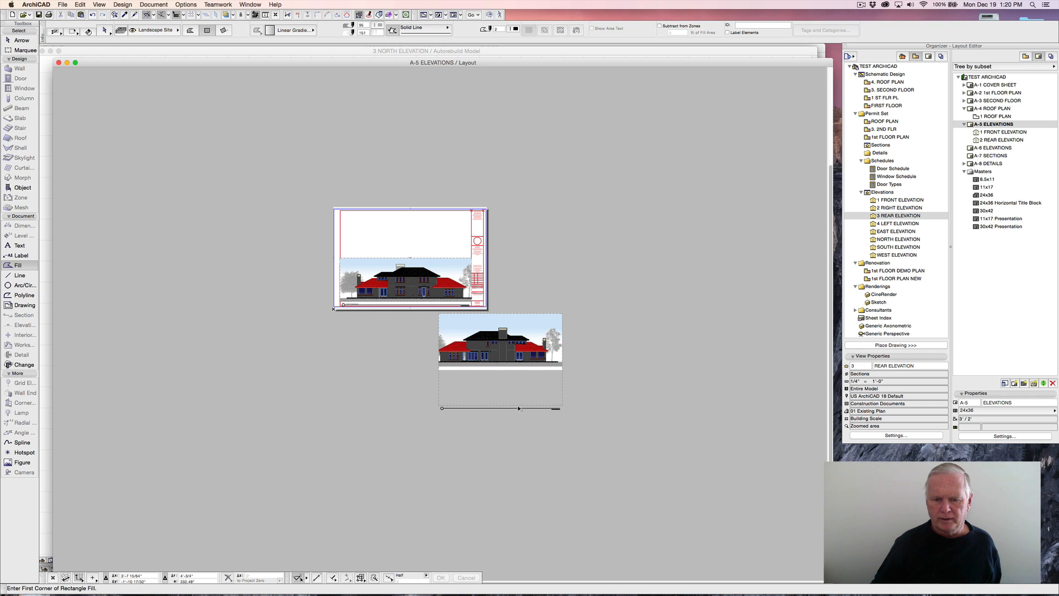
{"action": "left_click", "coordinate": [518, 403], "text": "shift"}
{"action": "left_click", "coordinate": [519, 405]}
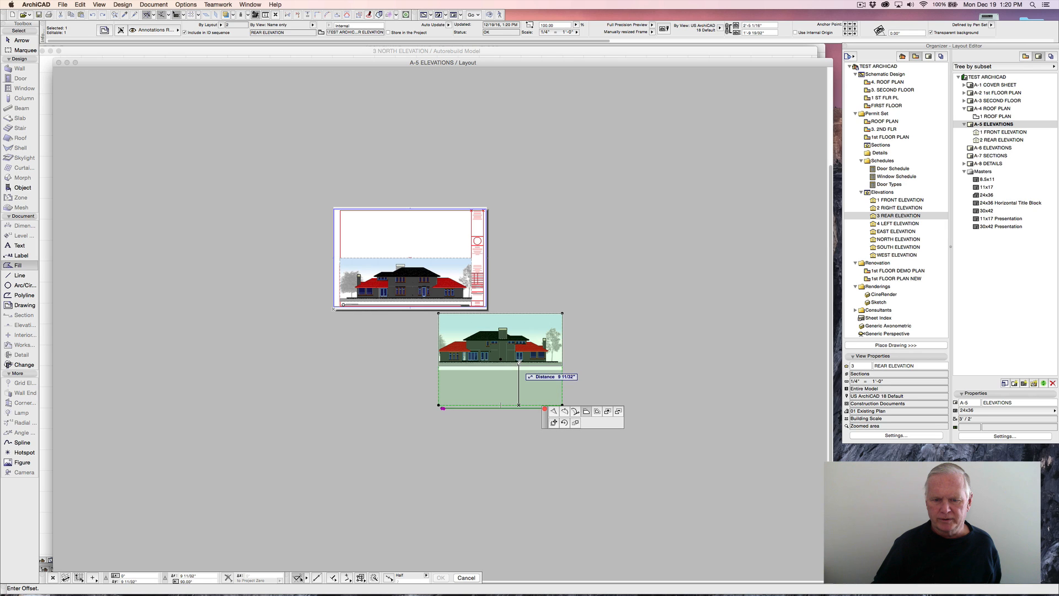
{"action": "left_click", "coordinate": [519, 366]}
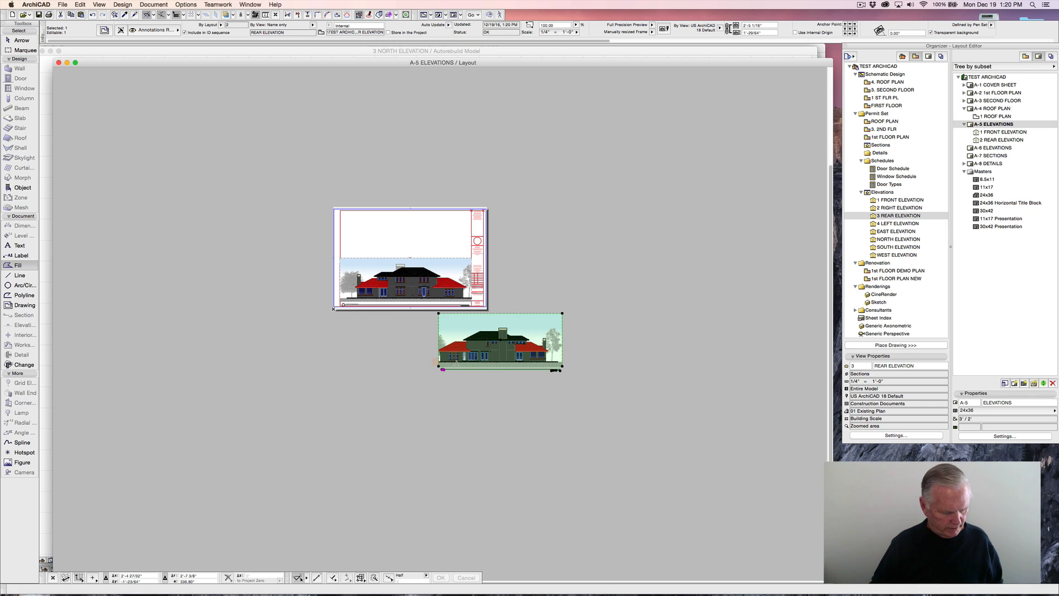
Move the rear elevation drawing by its lower-left corner to the upper-left corner of the front elevation's frame.
{"action": "key", "text": "super+d"}
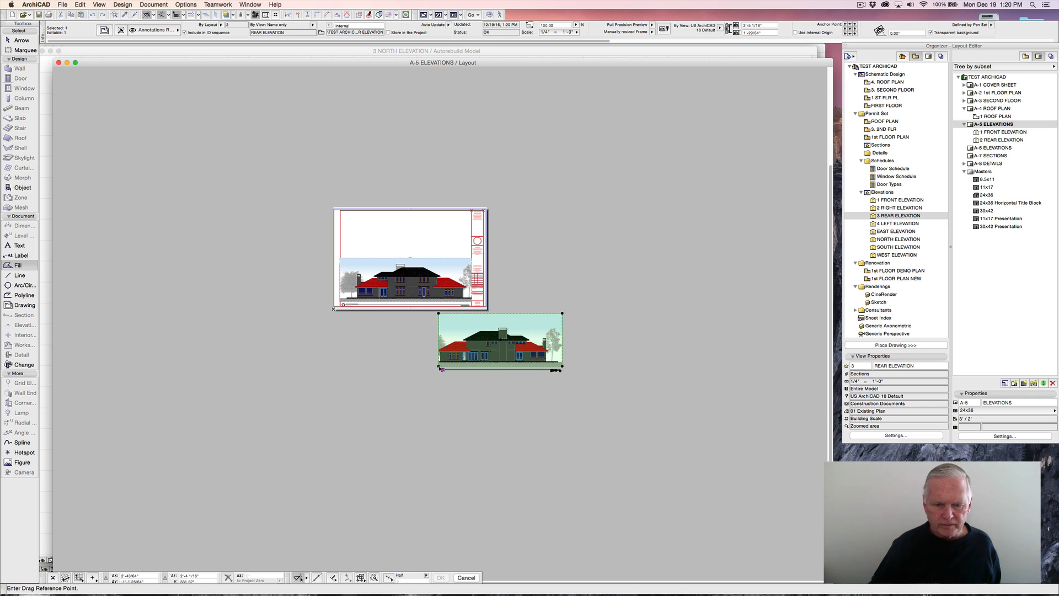
{"action": "left_click", "coordinate": [440, 367]}
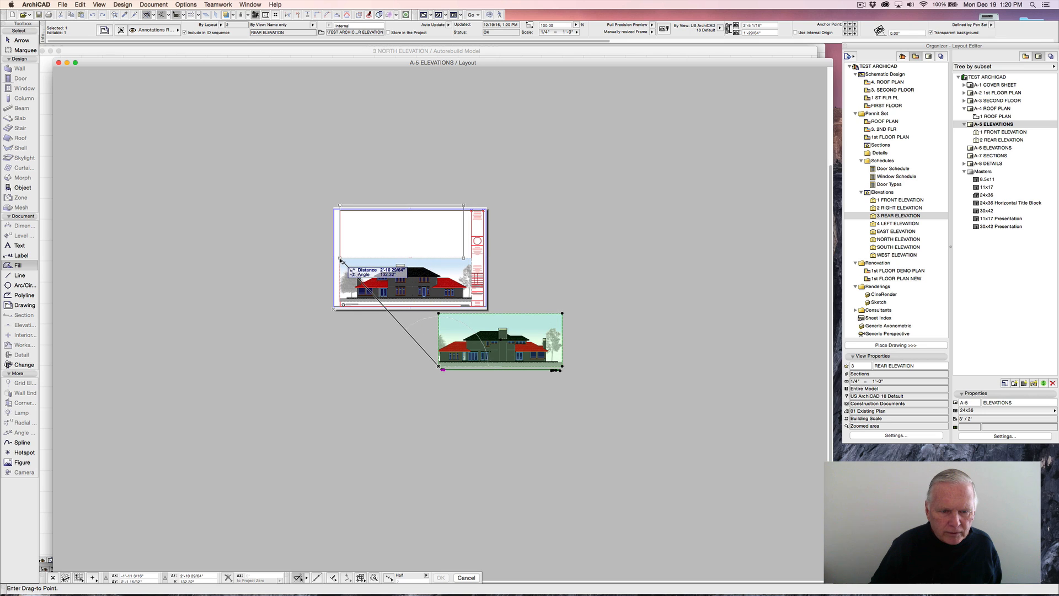
{"action": "left_click", "coordinate": [340, 258]}
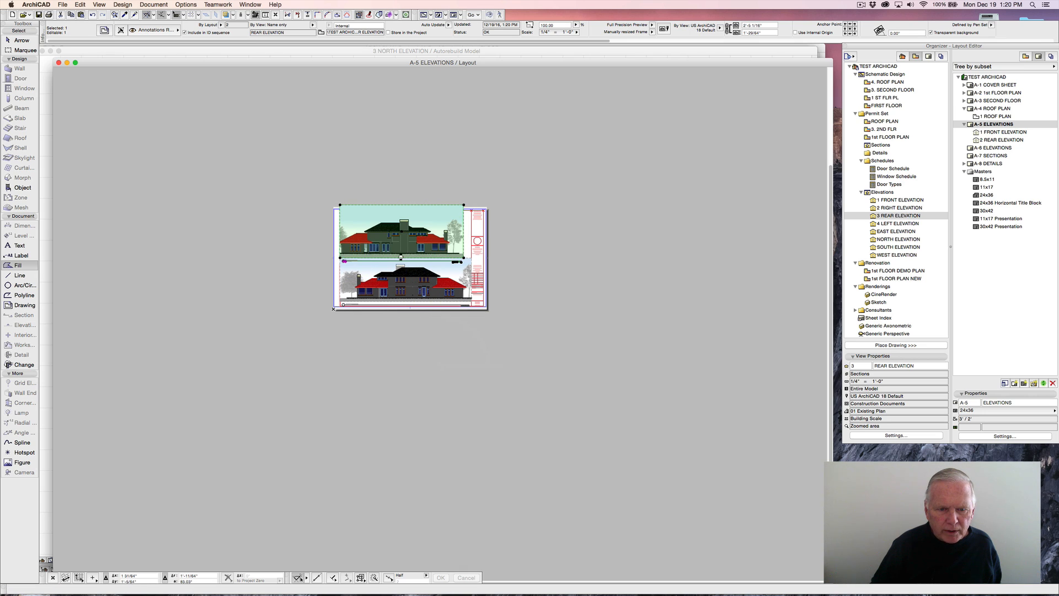
Extend the rear elevation frame's right edge to the title block and lower its top edge to the sheet border.
{"action": "left_click", "coordinate": [464, 226]}
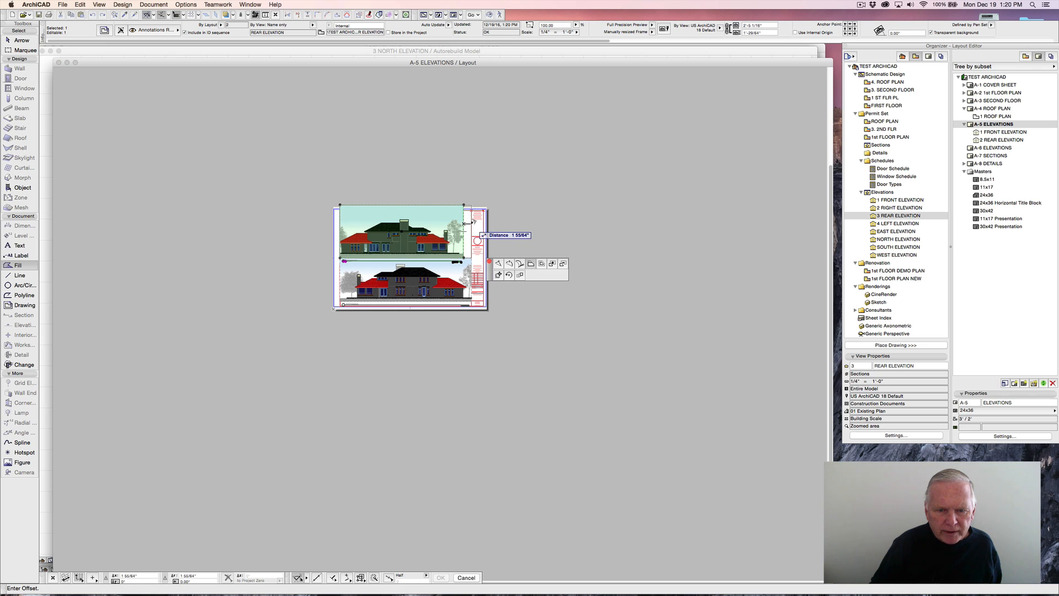
{"action": "left_click", "coordinate": [473, 221]}
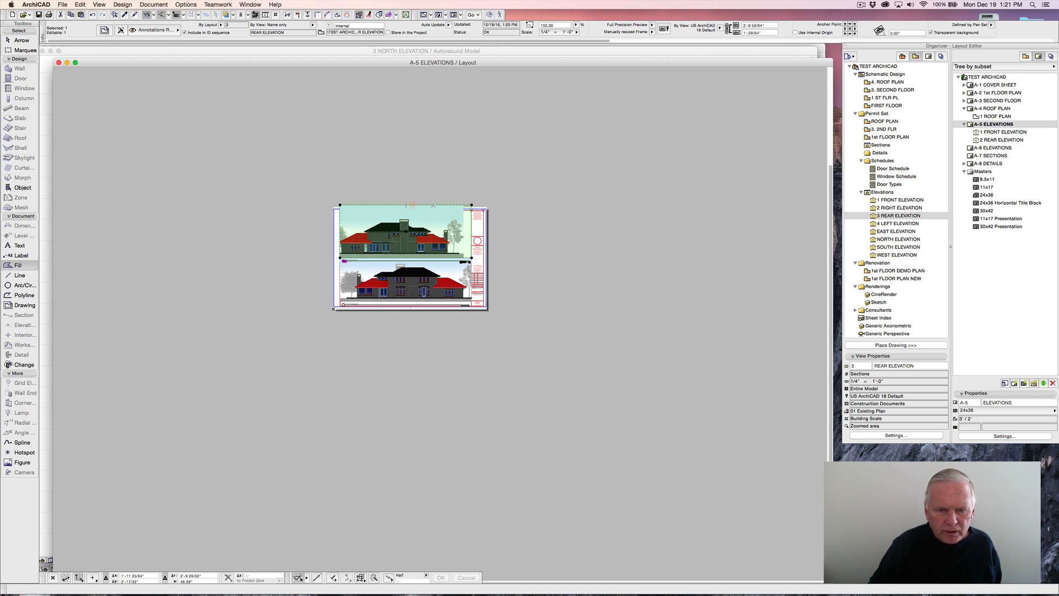
{"action": "left_click", "coordinate": [433, 205]}
{"action": "left_click", "coordinate": [439, 210]}
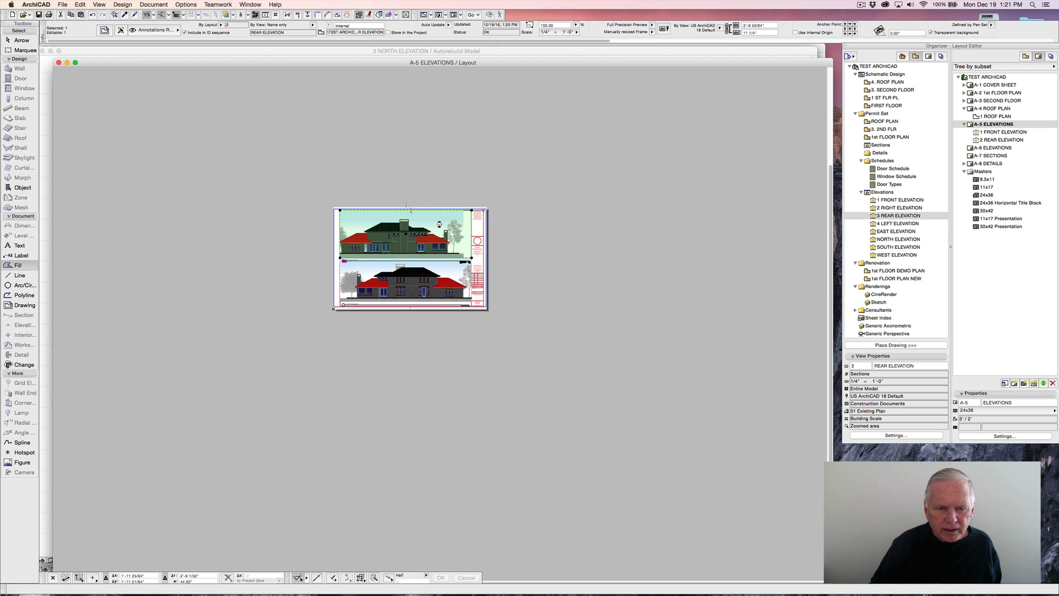
Shift the rear elevation inside its frame about 1 1/2 in to the right and deselect the drawing.
{"action": "left_click", "coordinate": [406, 233]}
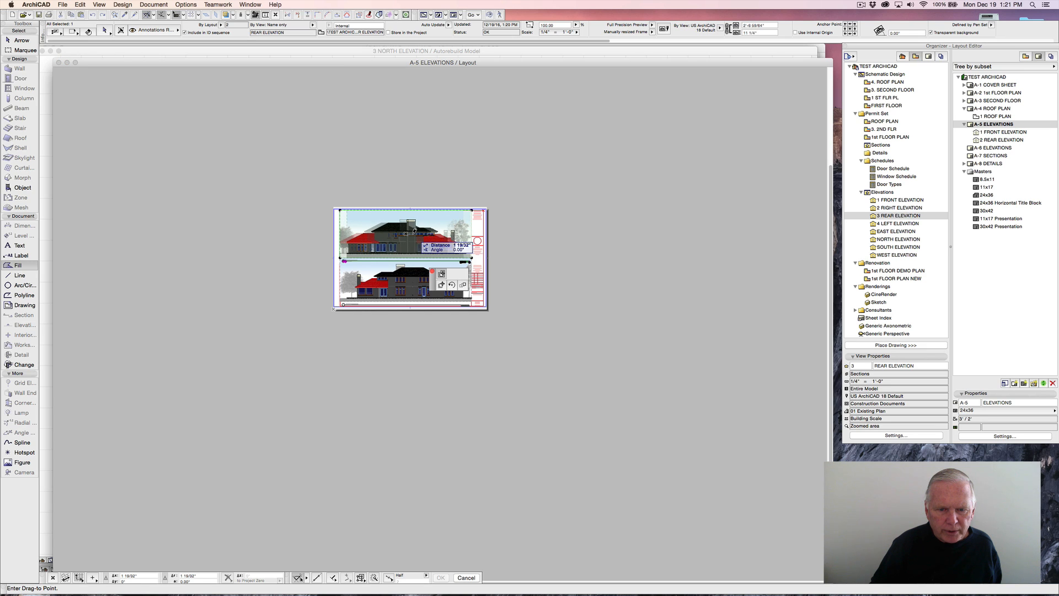
{"action": "left_click", "coordinate": [414, 231]}
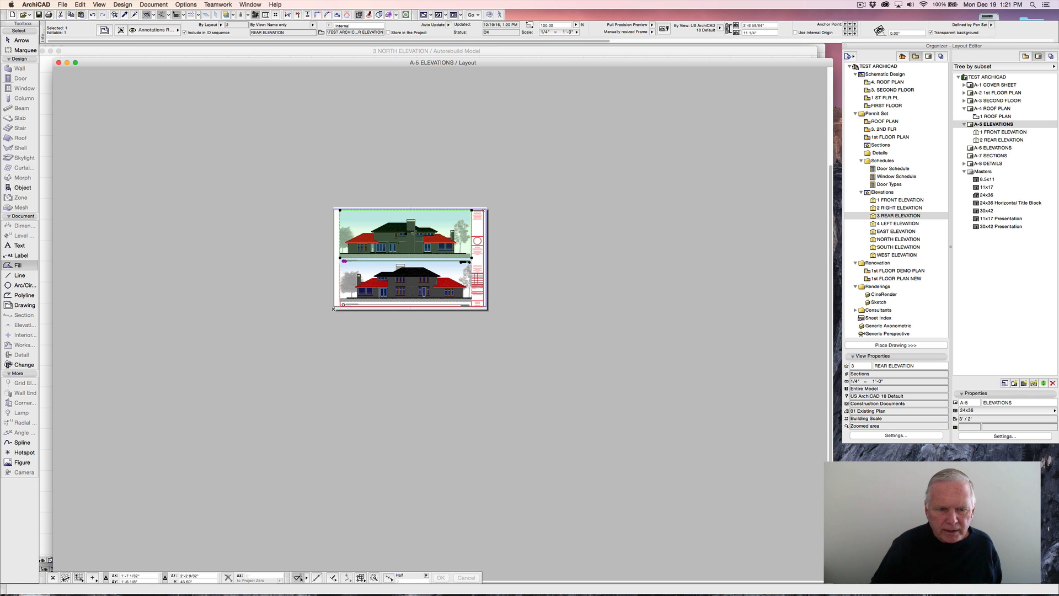
{"action": "scroll", "coordinate": [414, 231], "scroll_direction": "up", "scroll_amount": 5}
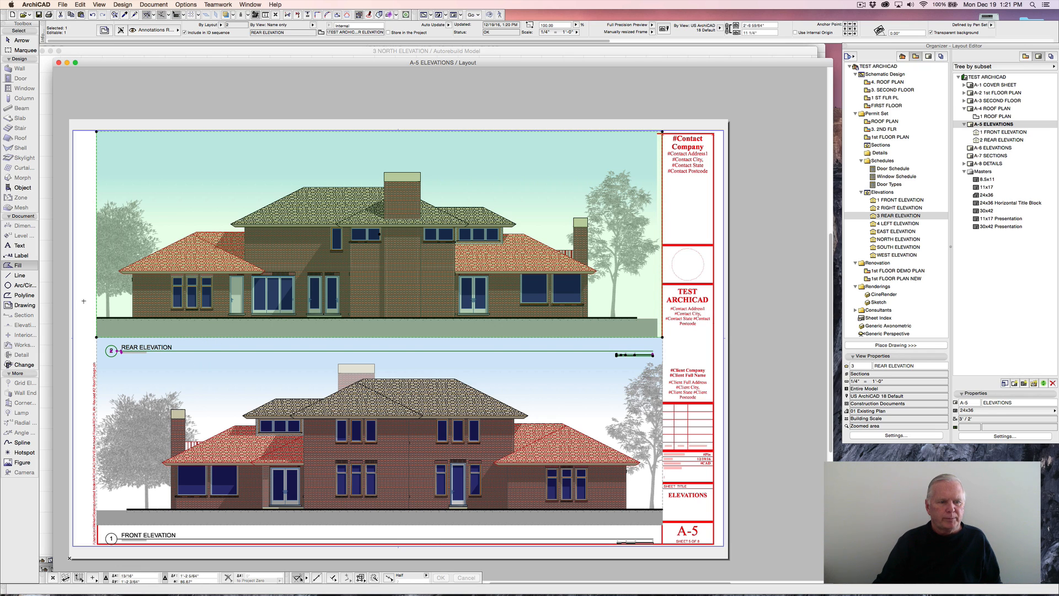
{"action": "key", "text": "Escape"}
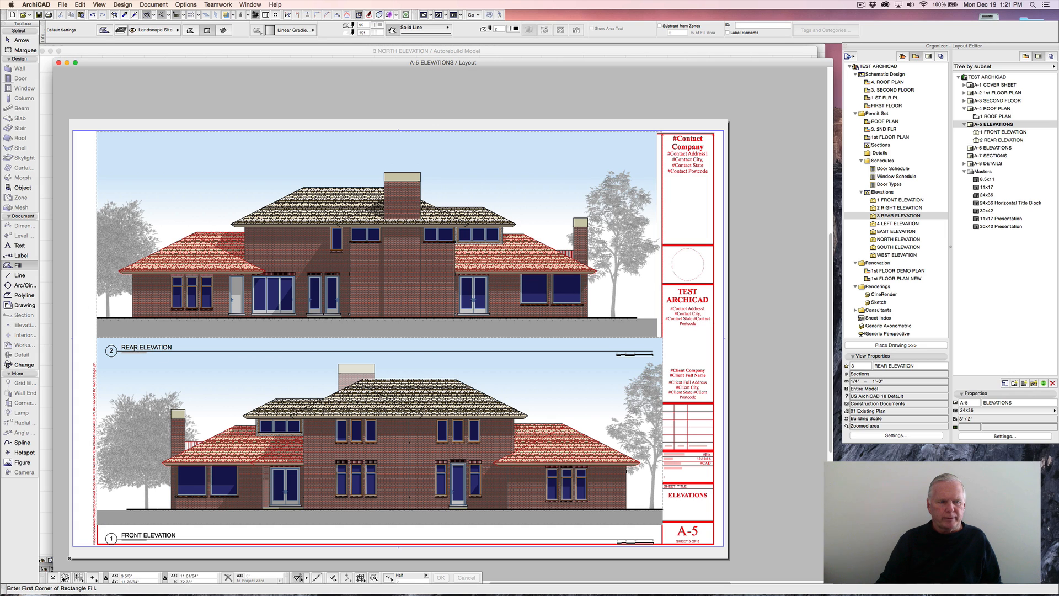
Raise the REAR ELEVATION drawing title about 1 3/16 in onto the gray ground fill and deselect the drawing.
{"action": "left_click", "coordinate": [131, 348]}
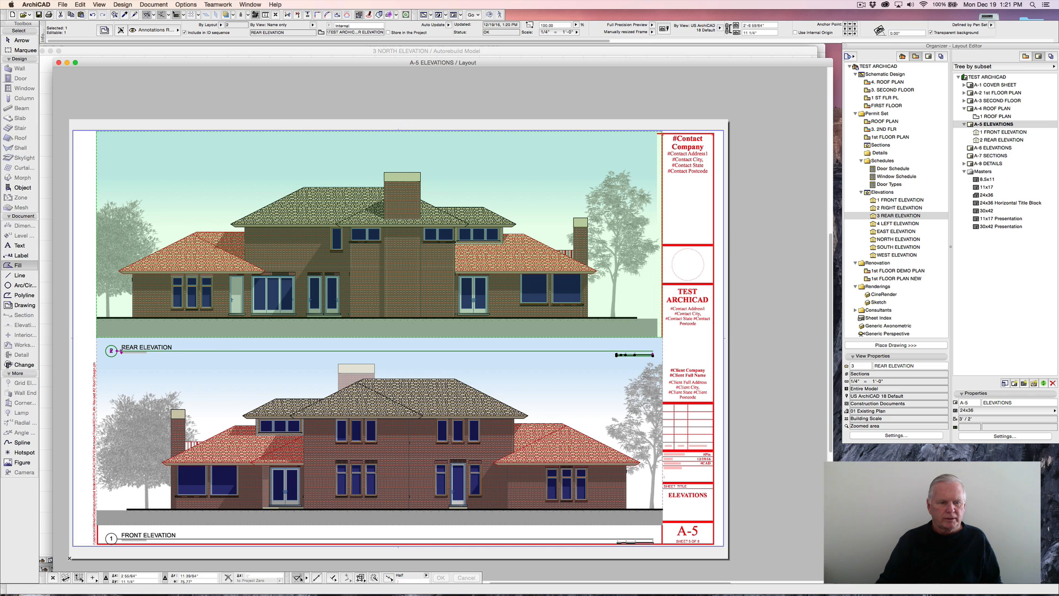
{"action": "left_click", "coordinate": [121, 351]}
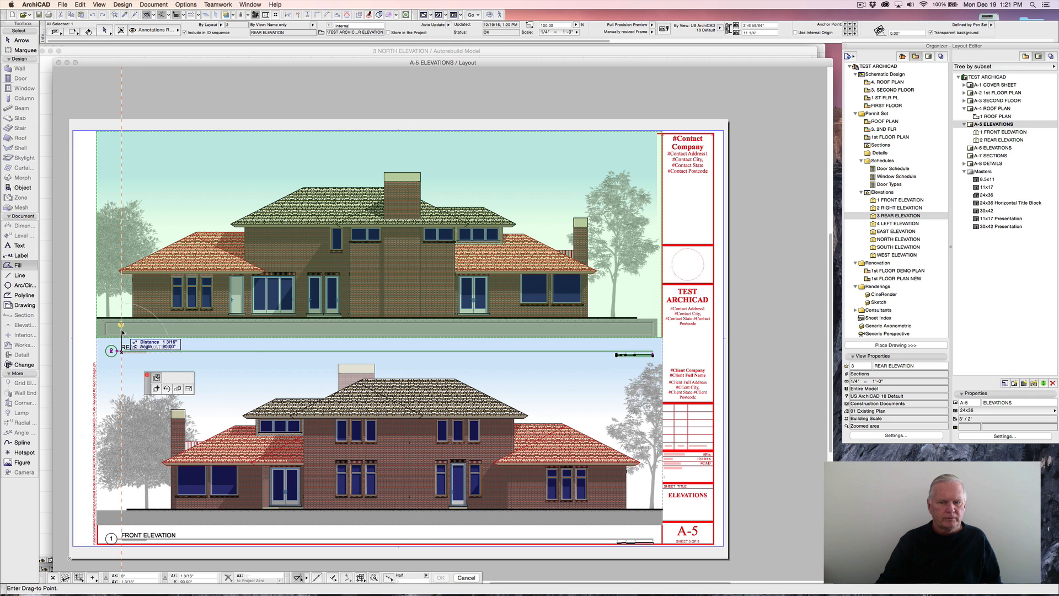
{"action": "left_click", "coordinate": [122, 330]}
{"action": "key", "text": "Escape"}
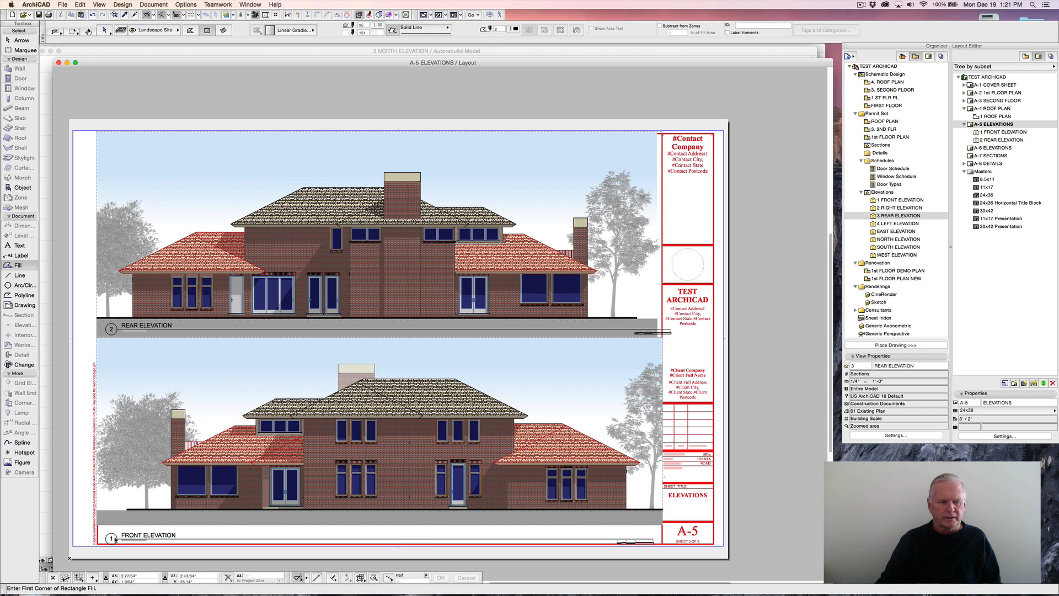
Offset the rear elevation frame's right edge onto the title block border so its drawing title realigns with the frame.
{"action": "left_click", "coordinate": [127, 535], "text": "shift"}
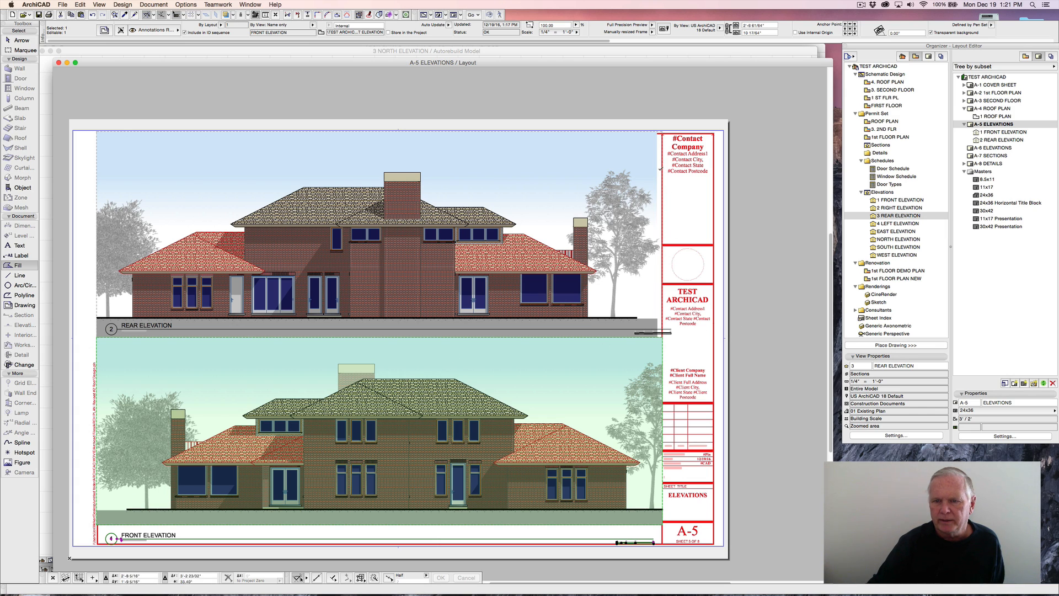
{"action": "key", "text": "Escape"}
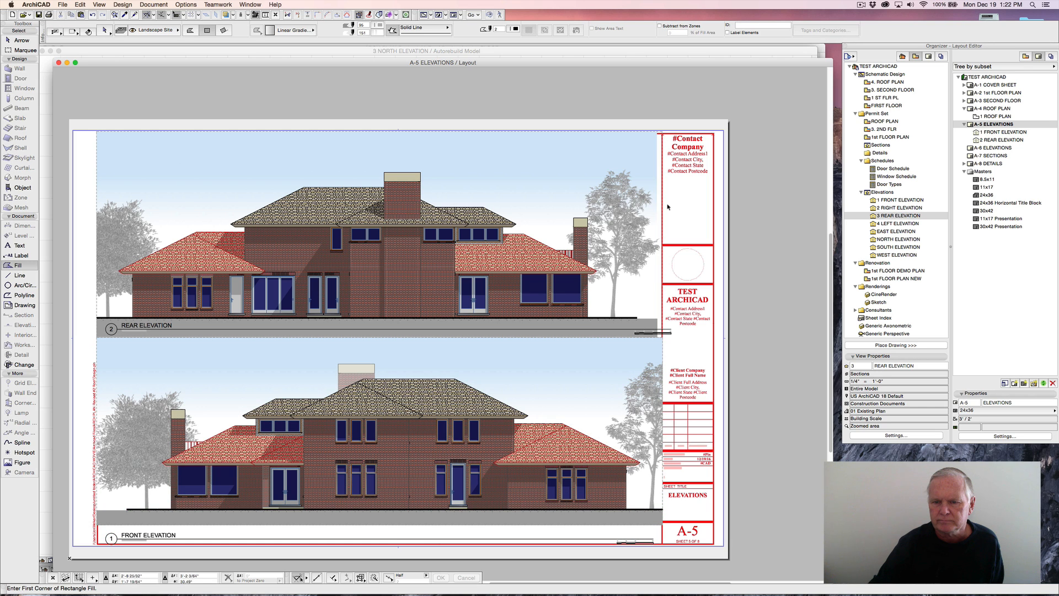
{"action": "left_click", "coordinate": [662, 237], "text": "shift"}
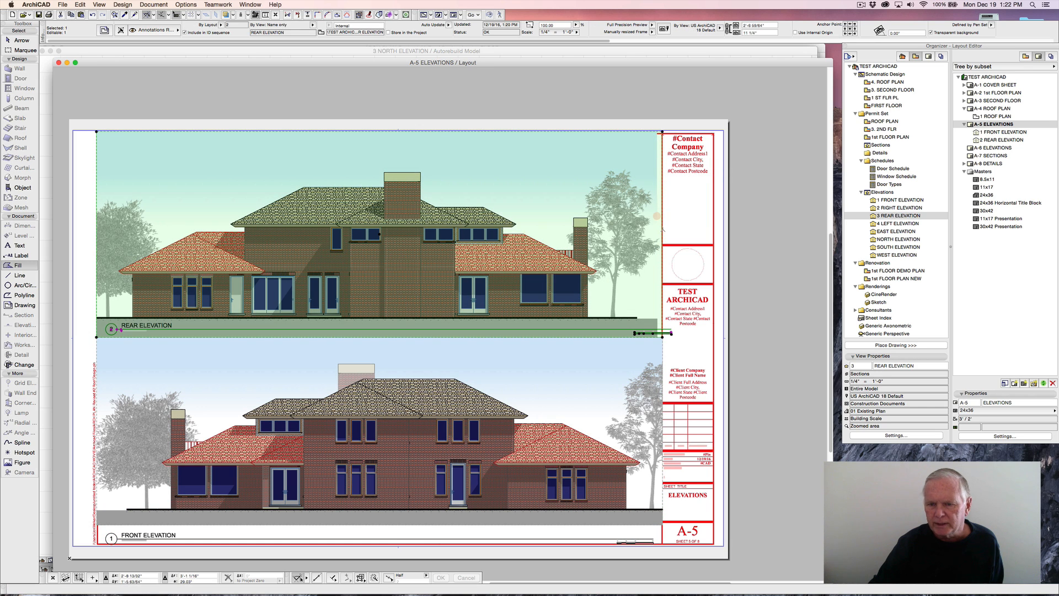
{"action": "left_click", "coordinate": [662, 229]}
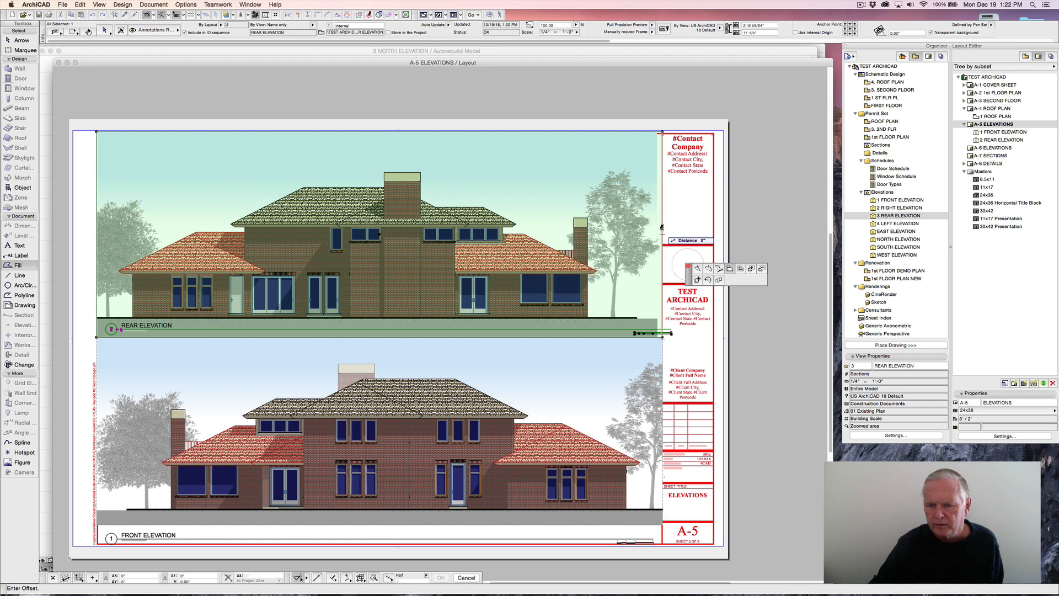
{"action": "left_click", "coordinate": [662, 228]}
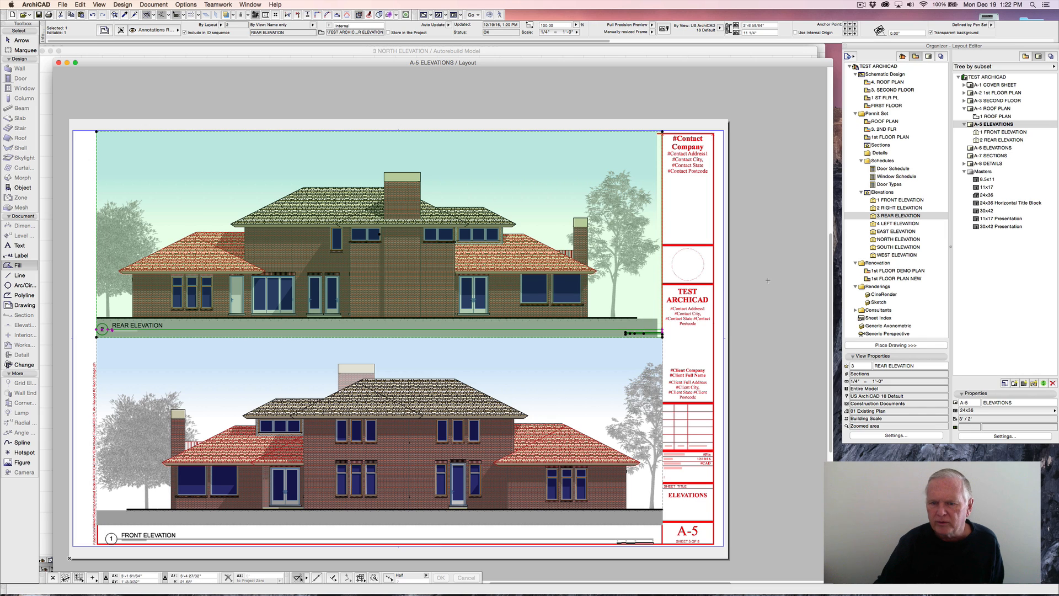
Deselect the drawing, open the 2 RIGHT ELEVATION view and hide its story levels.
{"action": "key", "text": "Escape"}
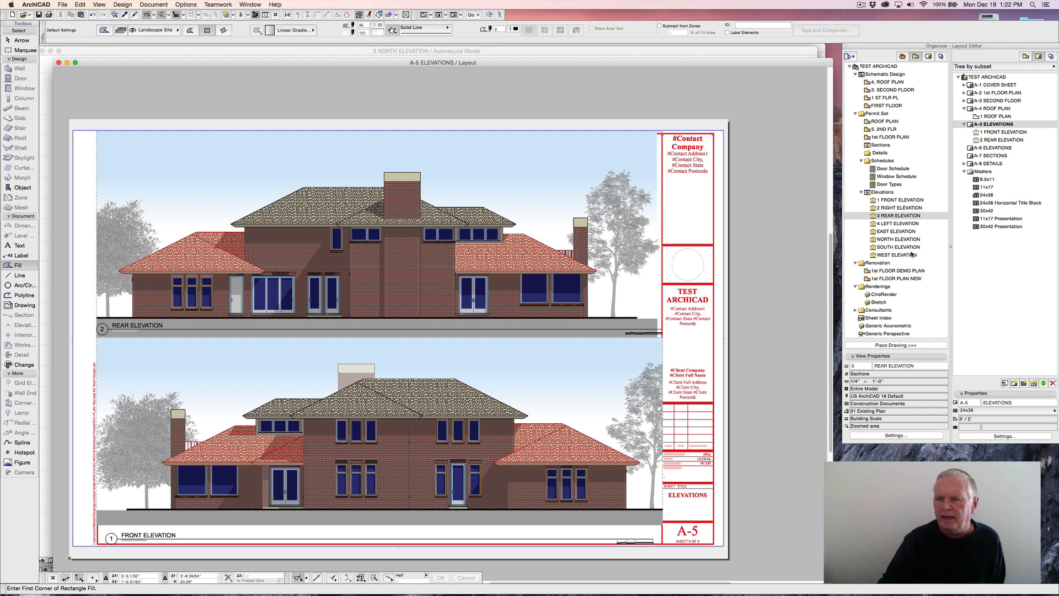
{"action": "double_click", "coordinate": [892, 208]}
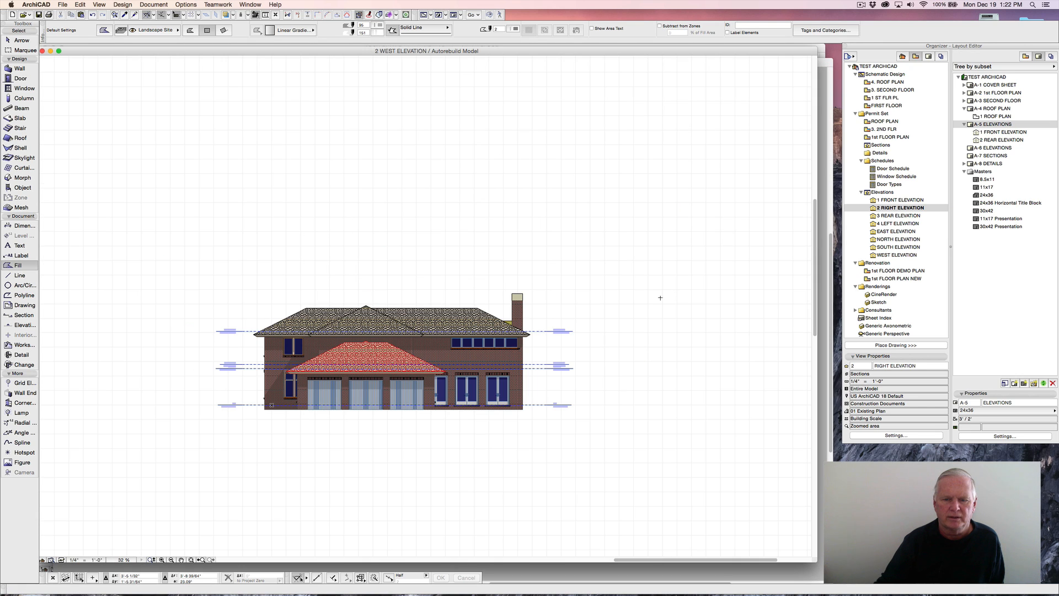
{"action": "right_click", "coordinate": [560, 330]}
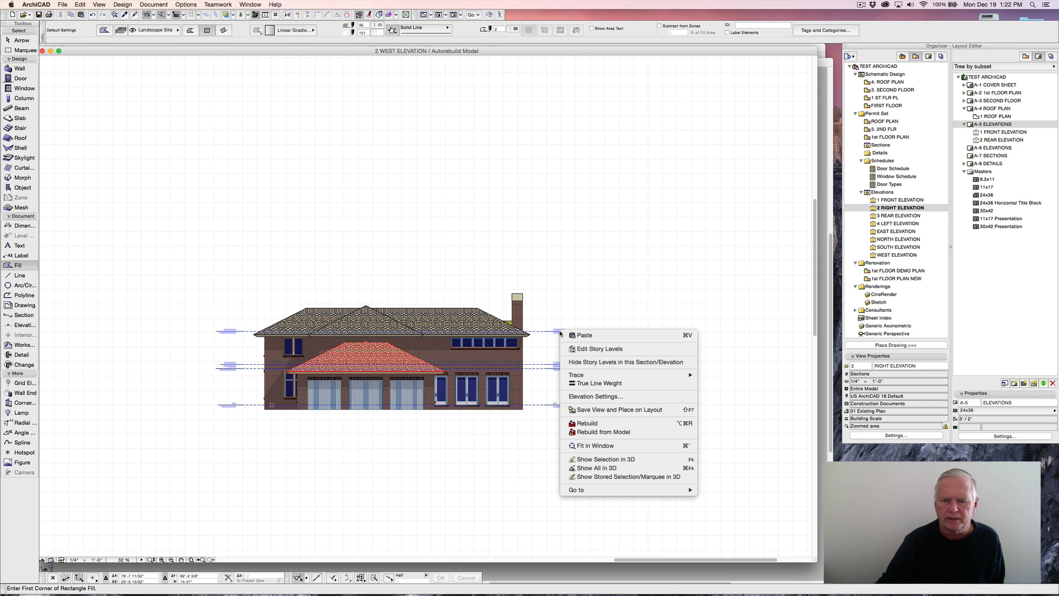
{"action": "left_click", "coordinate": [587, 361]}
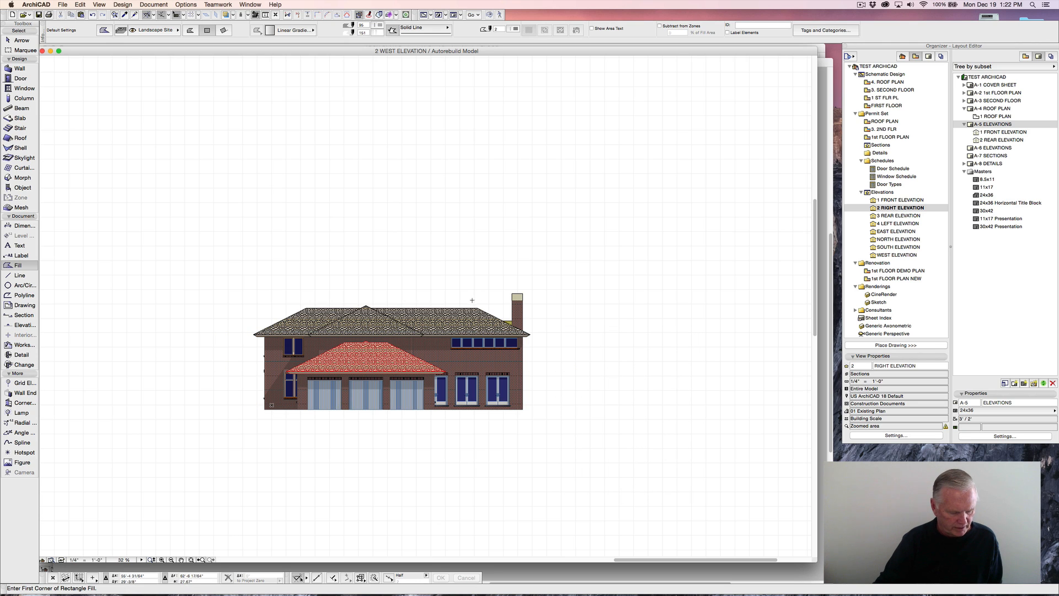
Paste the sky, tree and ground set behind the right elevation and offset the sky fill's right edge about 26 ft inward.
{"action": "key", "text": "super+v"}
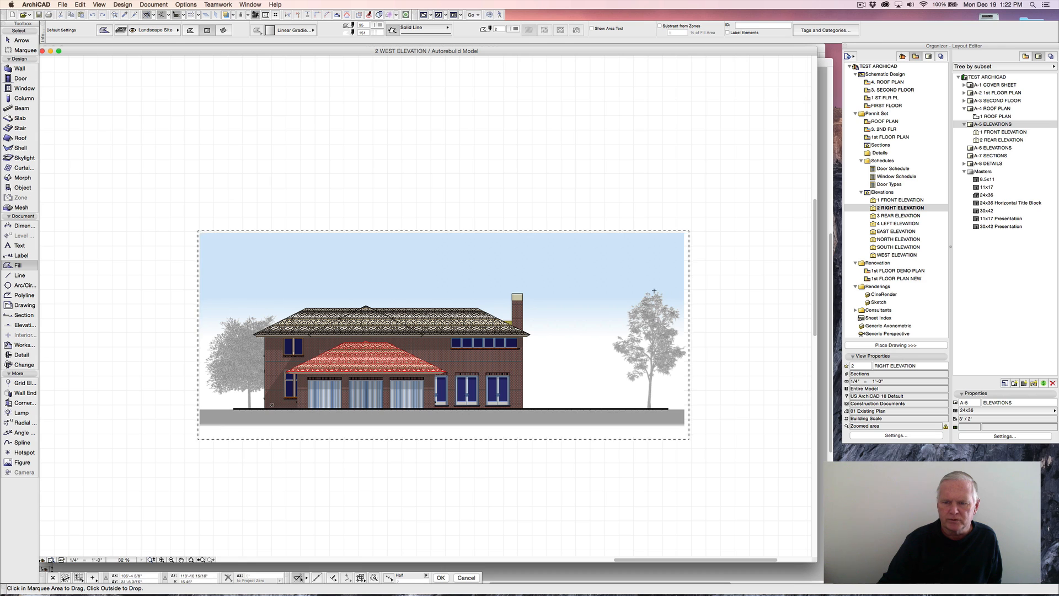
{"action": "left_click", "coordinate": [700, 293]}
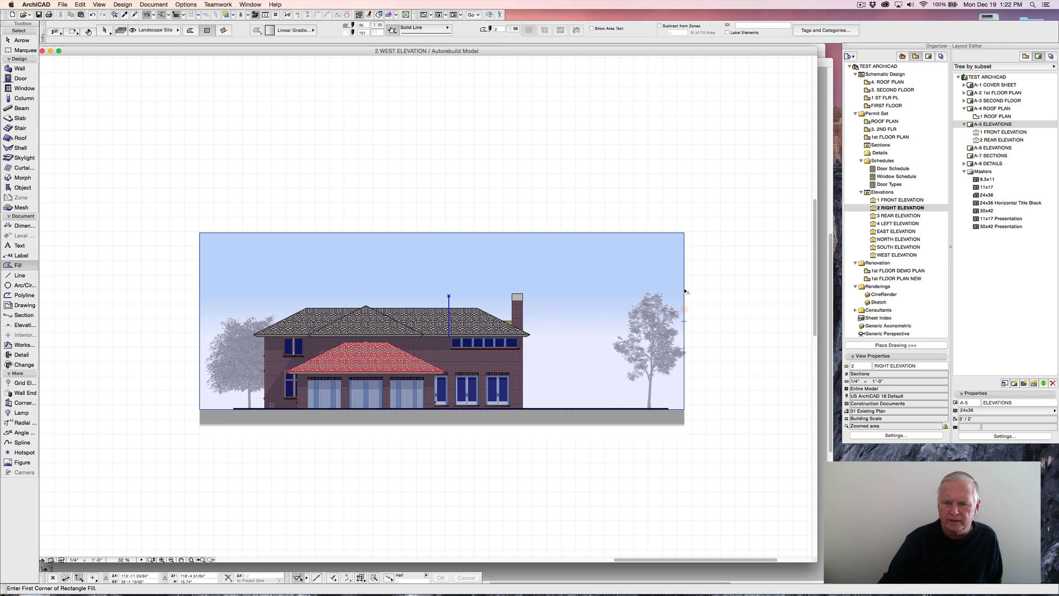
{"action": "left_click", "coordinate": [685, 288], "text": "shift"}
{"action": "left_click", "coordinate": [684, 288]}
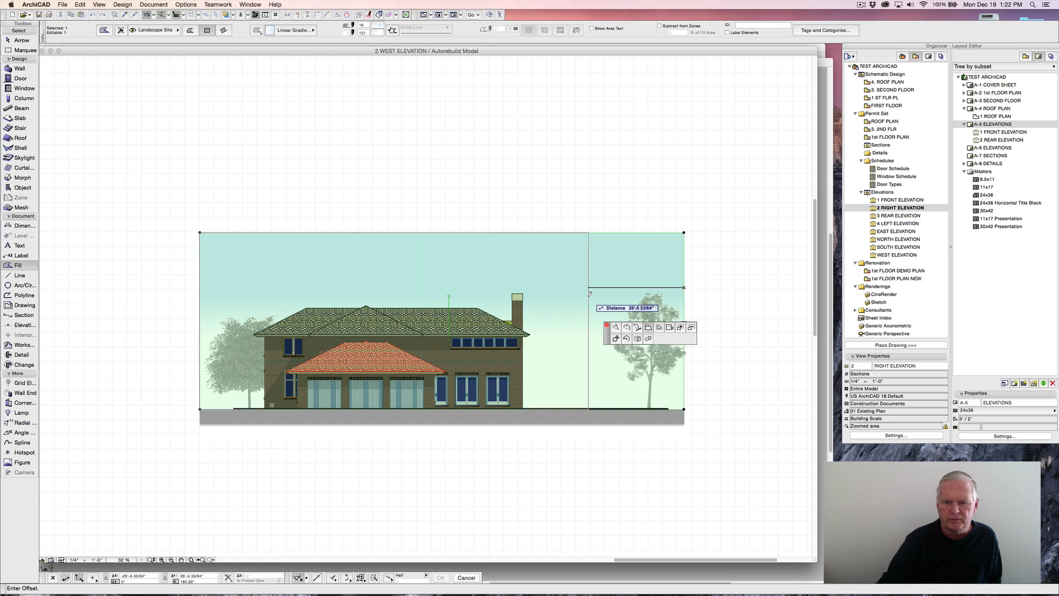
{"action": "left_click", "coordinate": [588, 294]}
{"action": "key", "text": "Escape"}
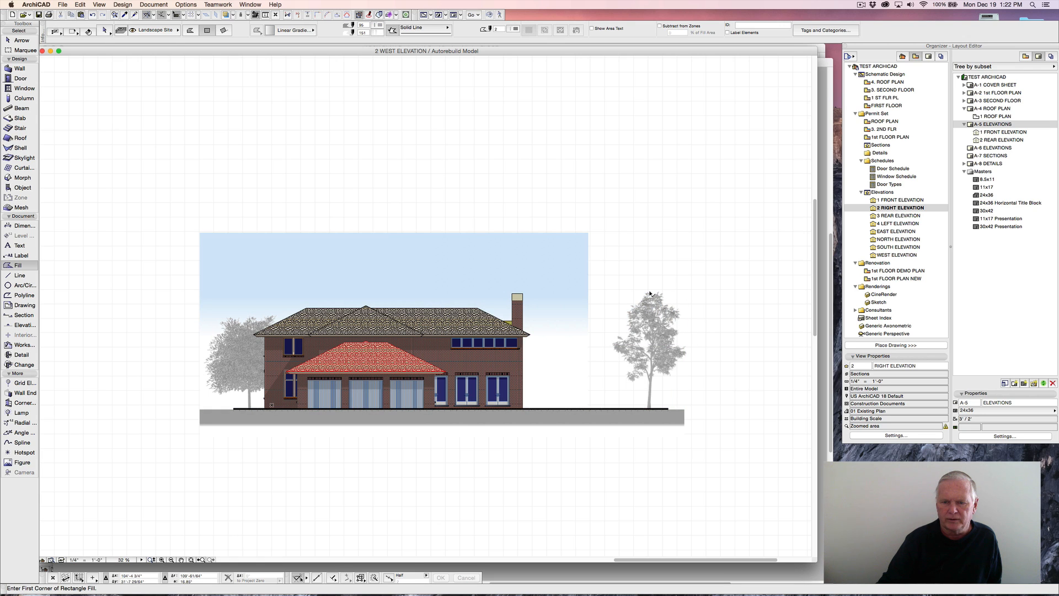
Move the detached tree toward the house so it stands just beyond the chimney within the sky fill.
{"action": "left_click", "coordinate": [655, 298], "text": "shift"}
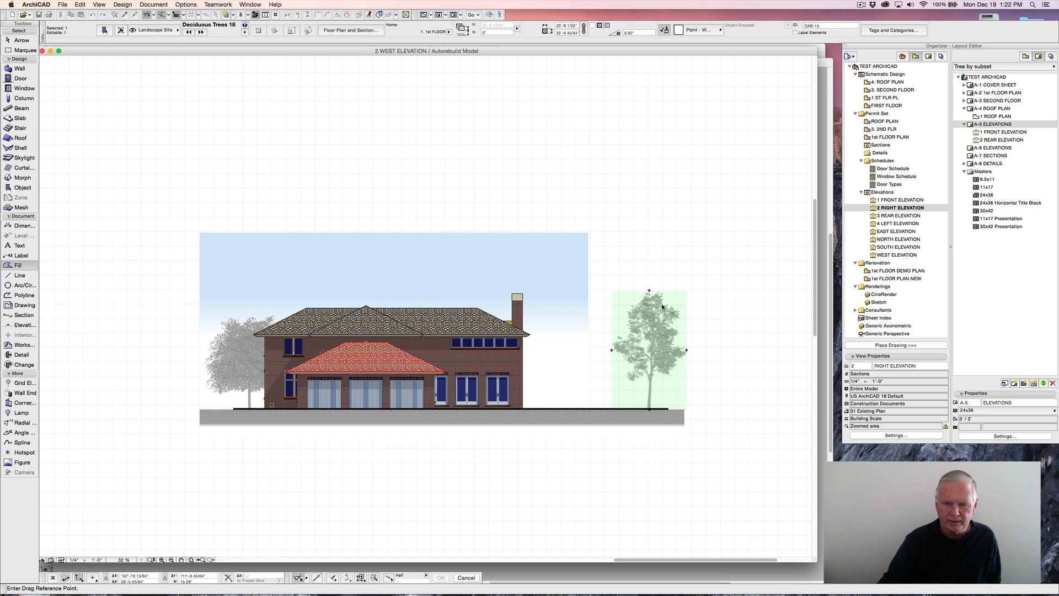
{"action": "left_click", "coordinate": [657, 318]}
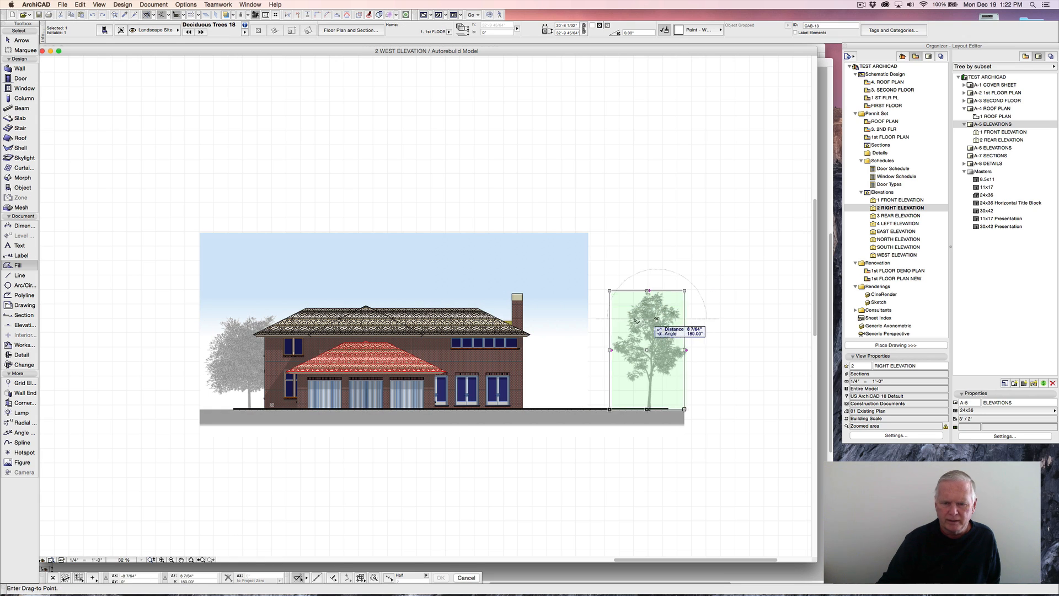
{"action": "left_click", "coordinate": [555, 326]}
{"action": "key", "text": "Escape"}
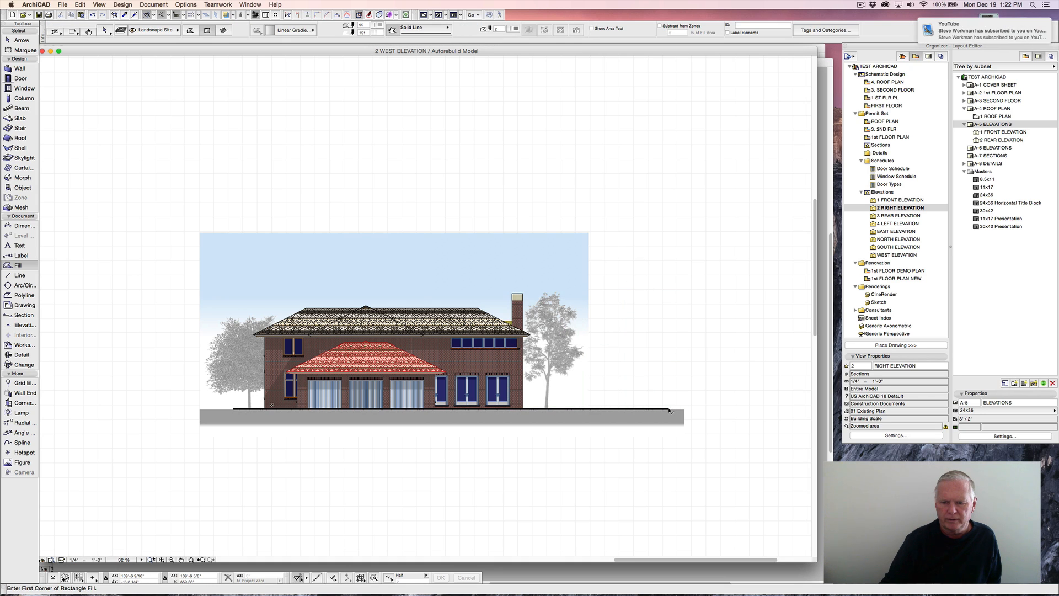
Shorten the thick ground line's right end to the sky fill's right edge.
{"action": "left_click", "coordinate": [668, 410], "text": "shift"}
{"action": "left_click", "coordinate": [668, 409]}
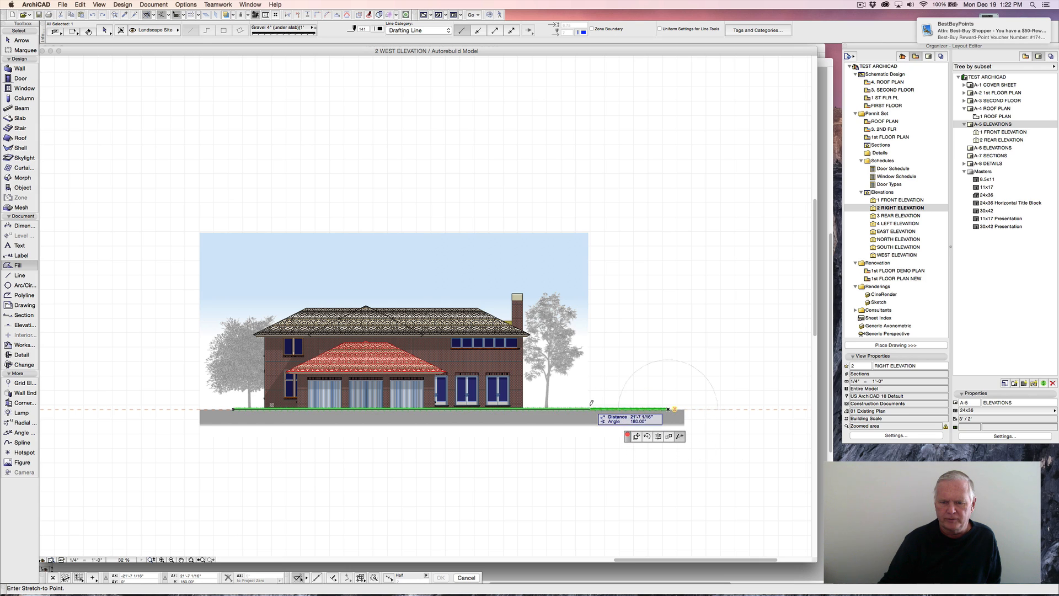
{"action": "left_click", "coordinate": [589, 409]}
Offset the gray ground fill's right edge inward to align with the sky fill and deselect everything.
{"action": "left_click", "coordinate": [684, 413]}
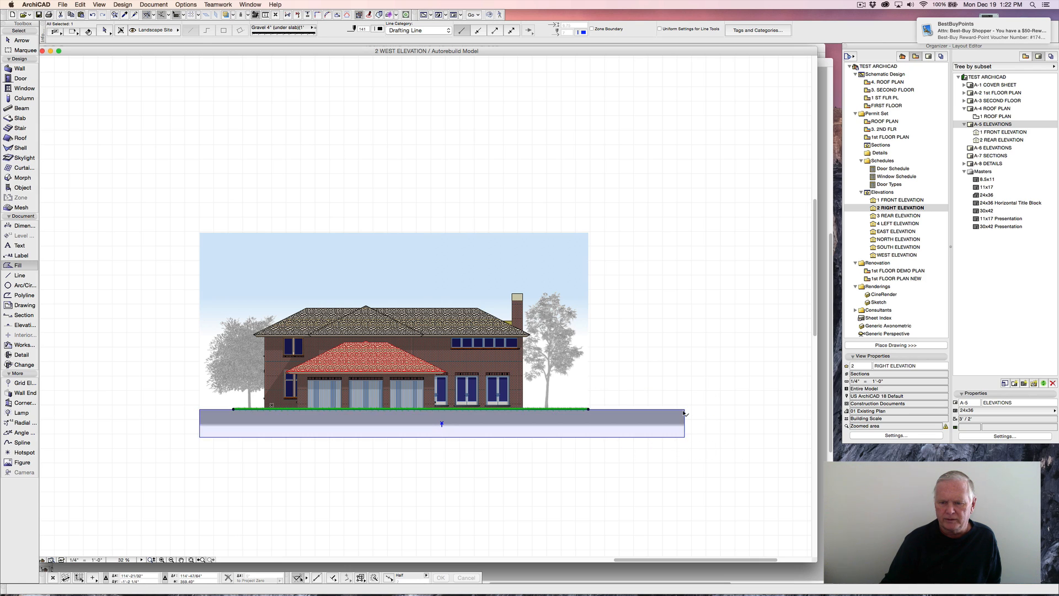
{"action": "left_click", "coordinate": [685, 413]}
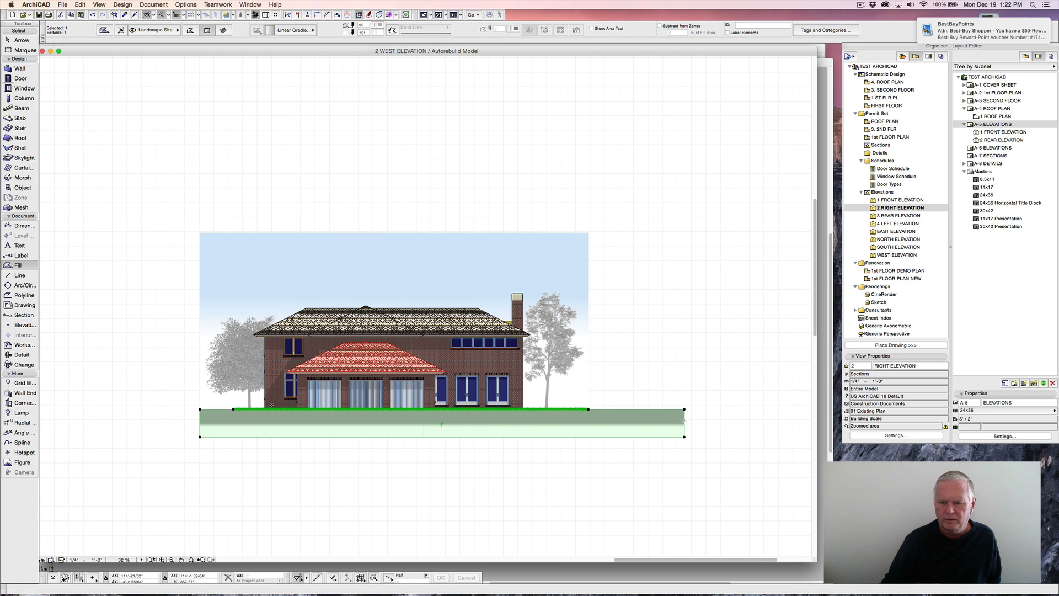
{"action": "left_click", "coordinate": [685, 421]}
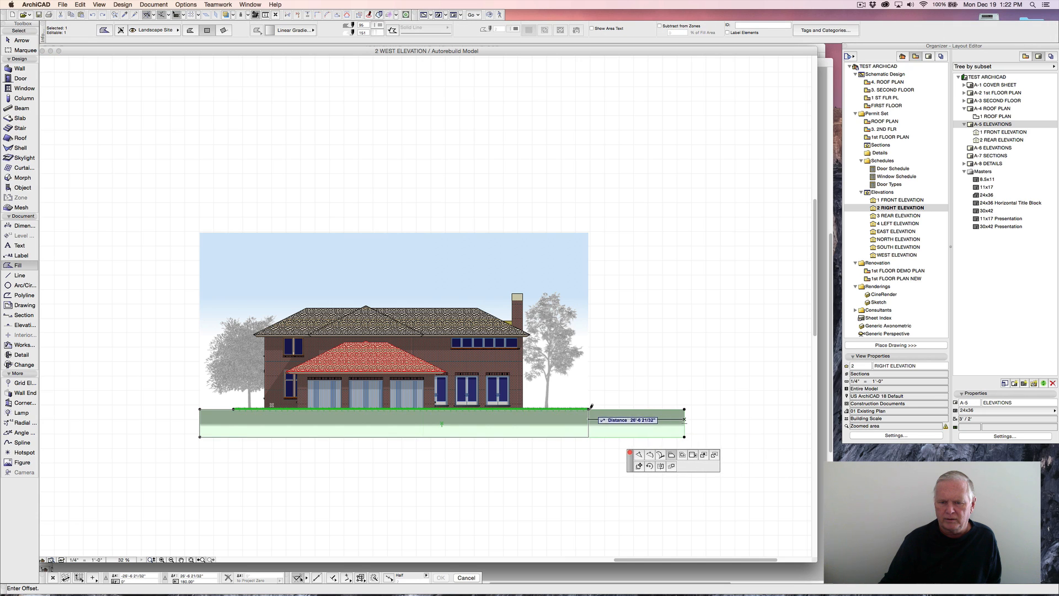
{"action": "key", "text": "Escape"}
{"action": "key", "text": "Escape"}
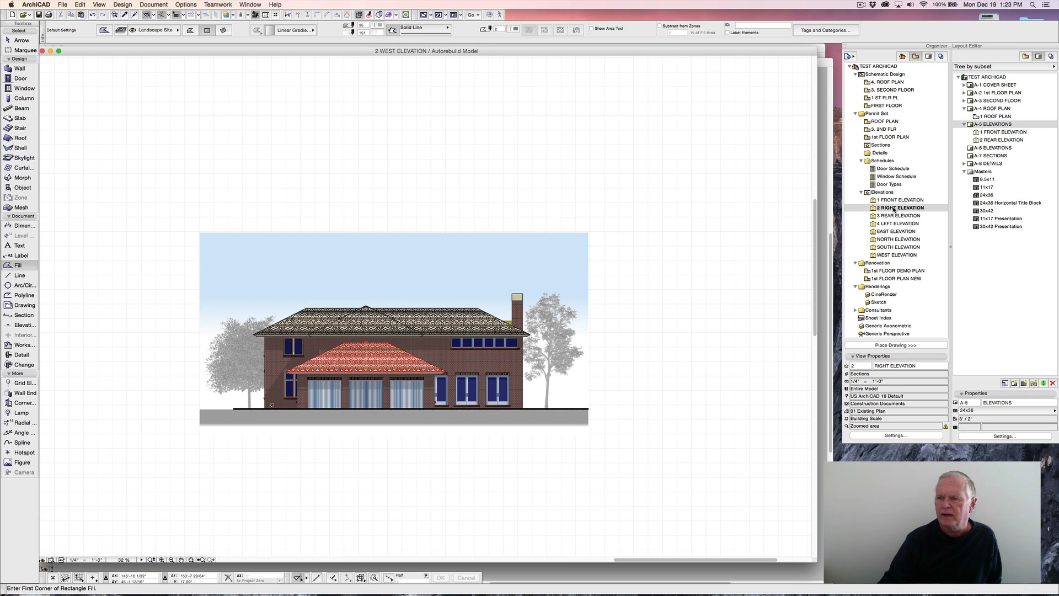
Place the 2 RIGHT ELEVATION view on the A-6 ELEVATIONS layout and open the 4 LEFT ELEVATION view.
{"action": "left_click_drag", "start_coordinate": [895, 209], "coordinate": [993, 148]}
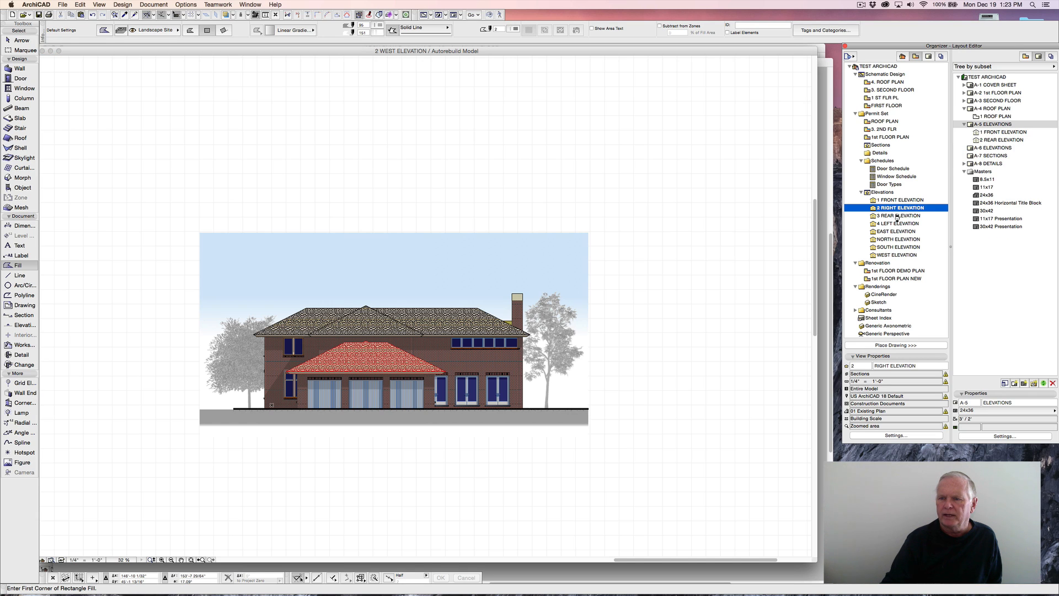
{"action": "double_click", "coordinate": [891, 224]}
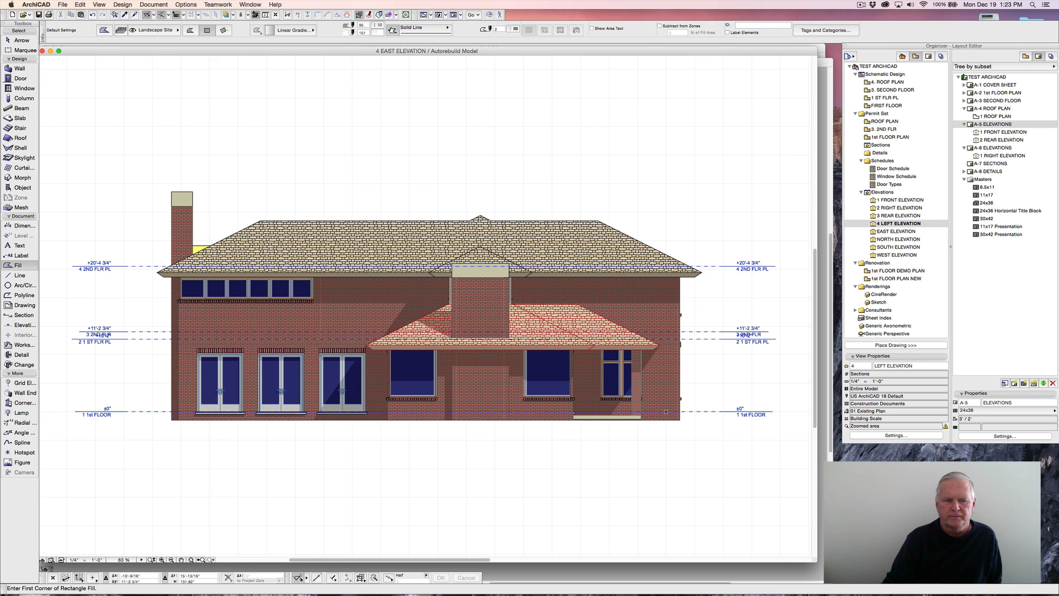
{"action": "scroll", "coordinate": [595, 329], "scroll_direction": "down", "scroll_amount": 3}
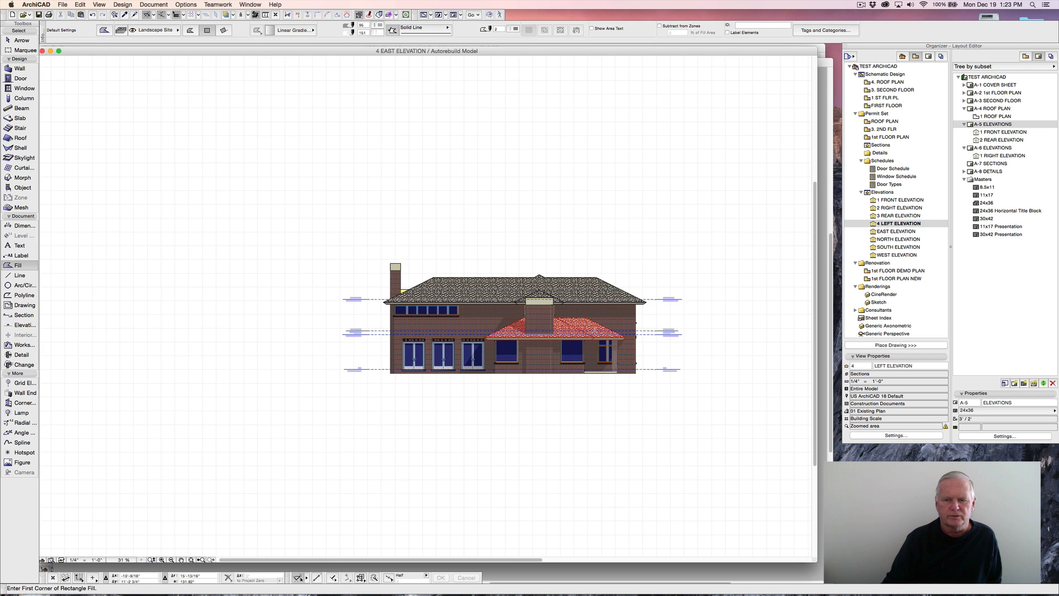
{"action": "right_click", "coordinate": [661, 299]}
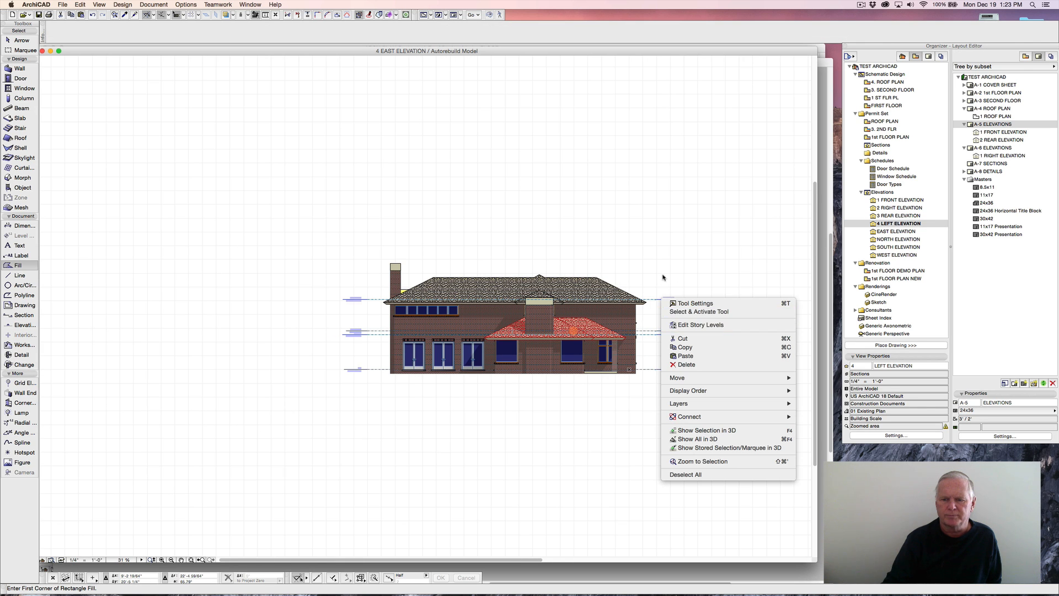
{"action": "left_click", "coordinate": [663, 294]}
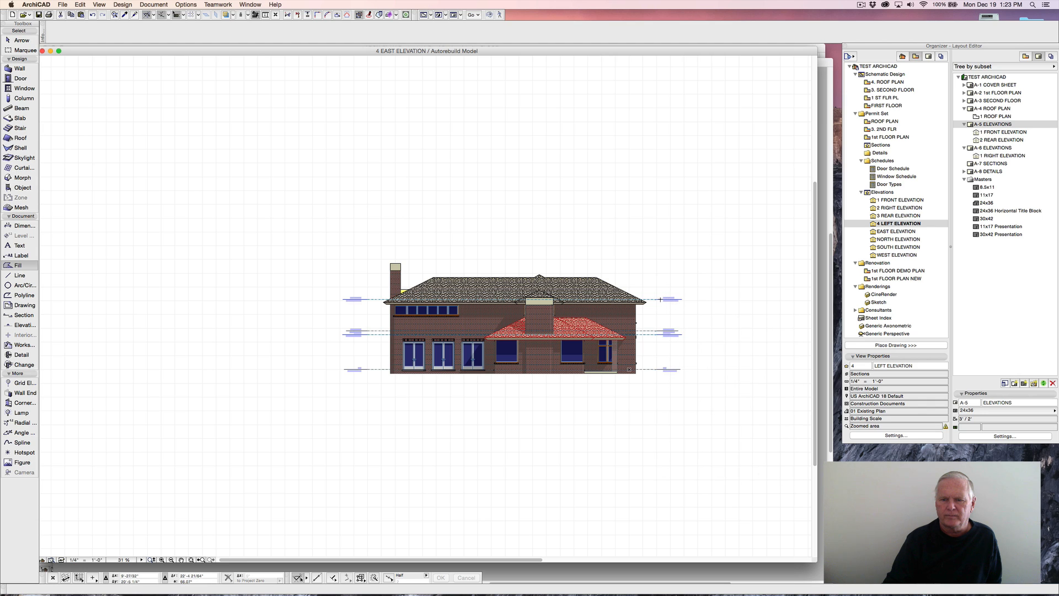
{"action": "right_click", "coordinate": [661, 299]}
{"action": "left_click", "coordinate": [662, 300]}
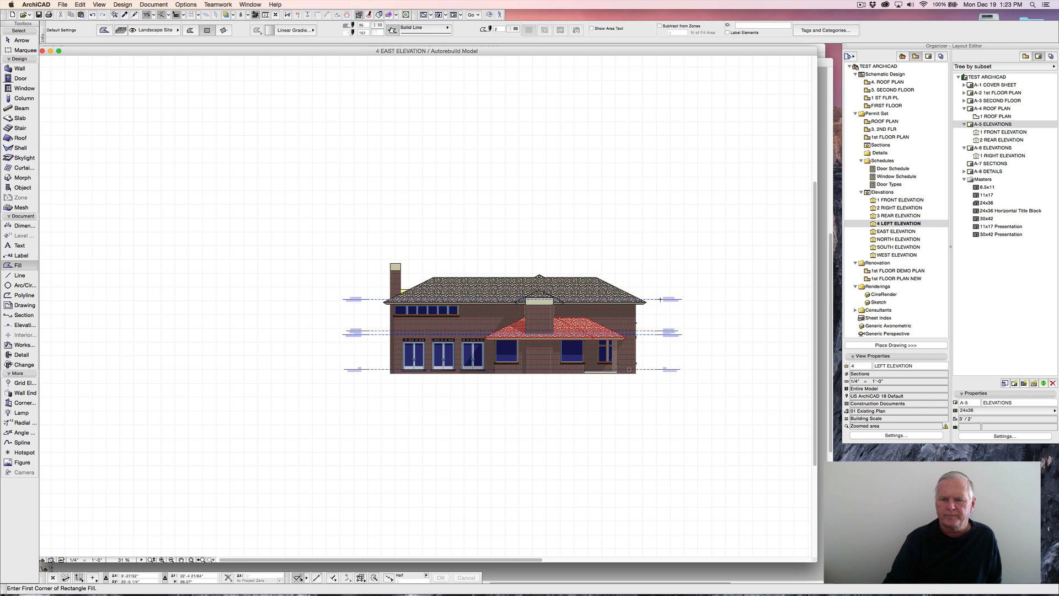
{"action": "left_click", "coordinate": [665, 299]}
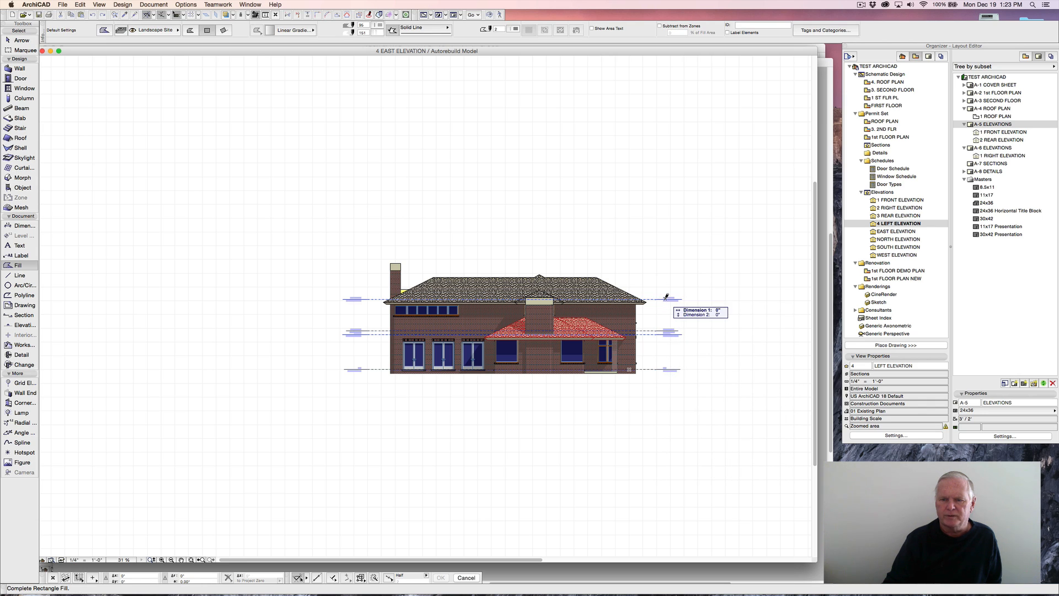
{"action": "key", "text": "Escape"}
{"action": "right_click", "coordinate": [681, 299]}
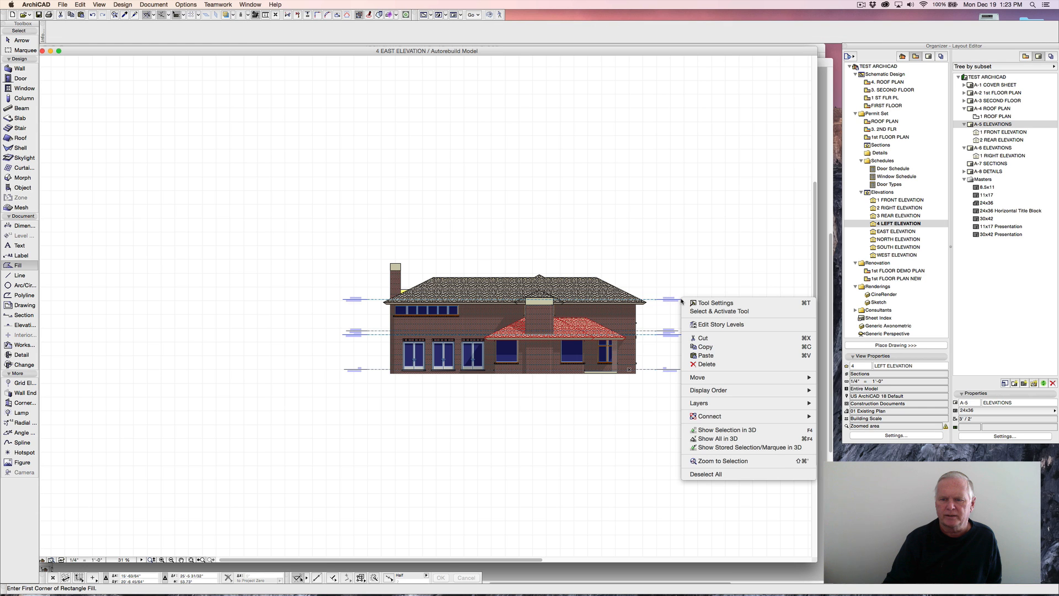
{"action": "left_click", "coordinate": [667, 279]}
{"action": "scroll", "coordinate": [669, 297], "scroll_direction": "up", "scroll_amount": 5}
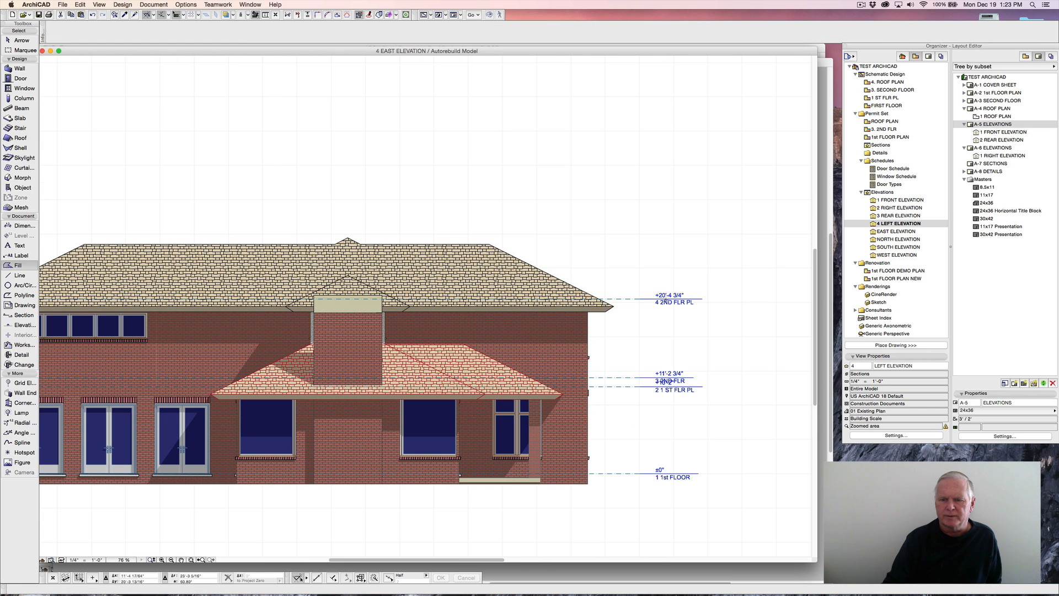
{"action": "right_click", "coordinate": [655, 300]}
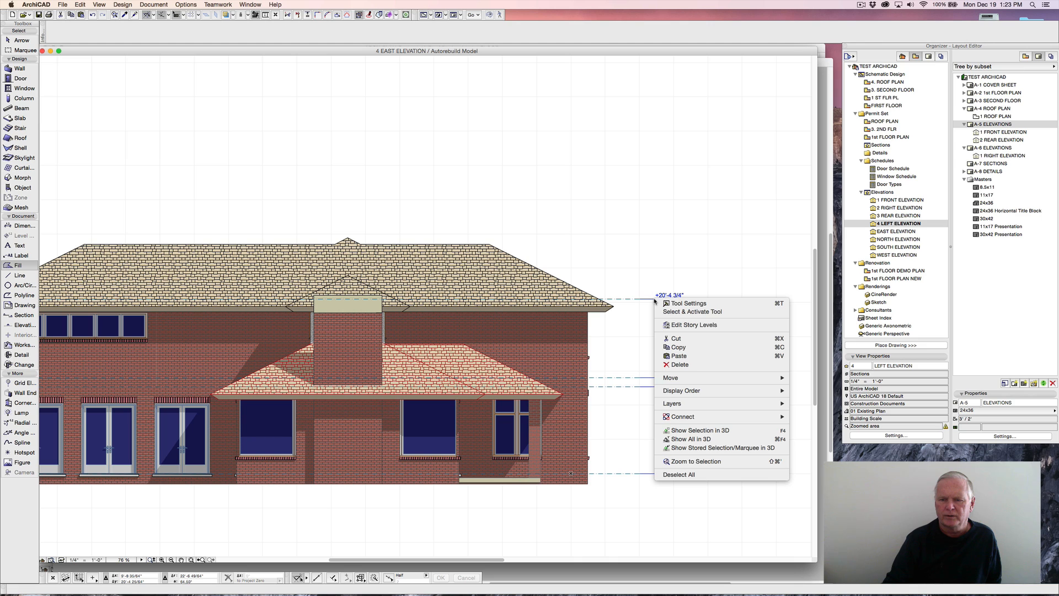
{"action": "left_click", "coordinate": [655, 295]}
{"action": "right_click", "coordinate": [654, 296]}
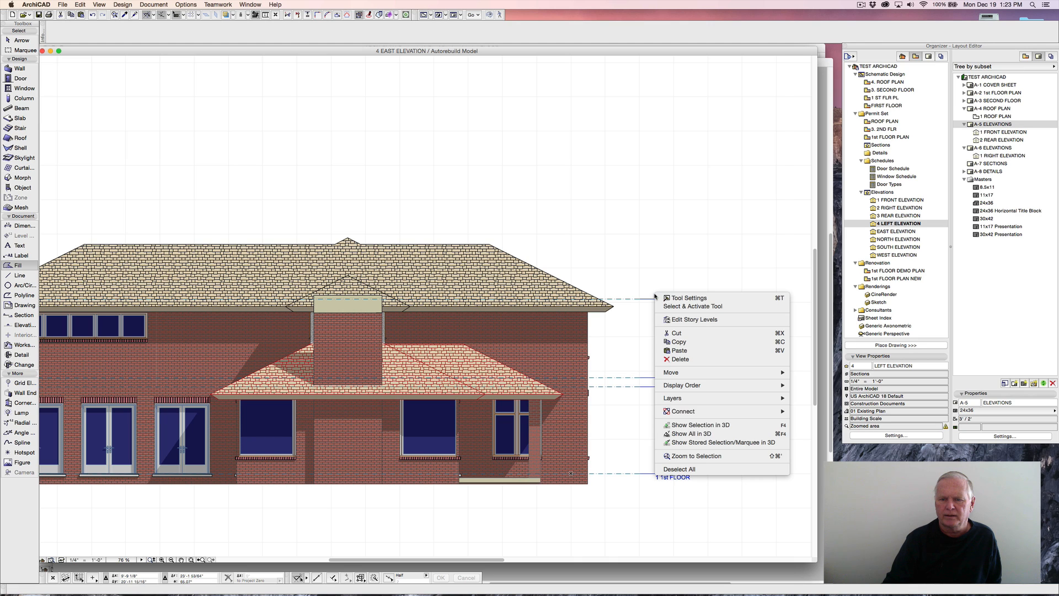
{"action": "left_click", "coordinate": [655, 296]}
{"action": "right_click", "coordinate": [652, 273]}
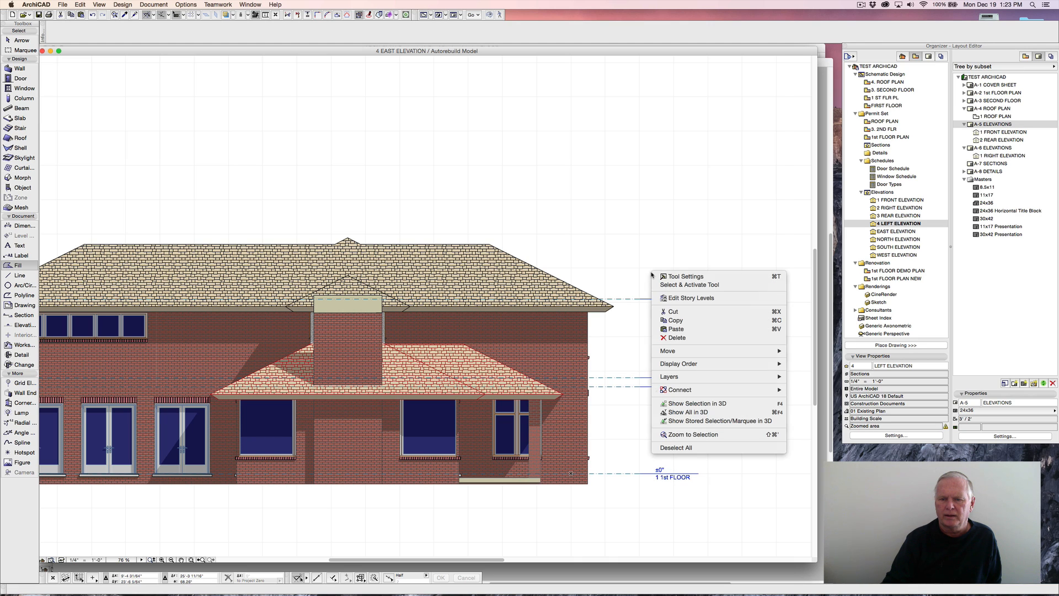
{"action": "left_click", "coordinate": [652, 274]}
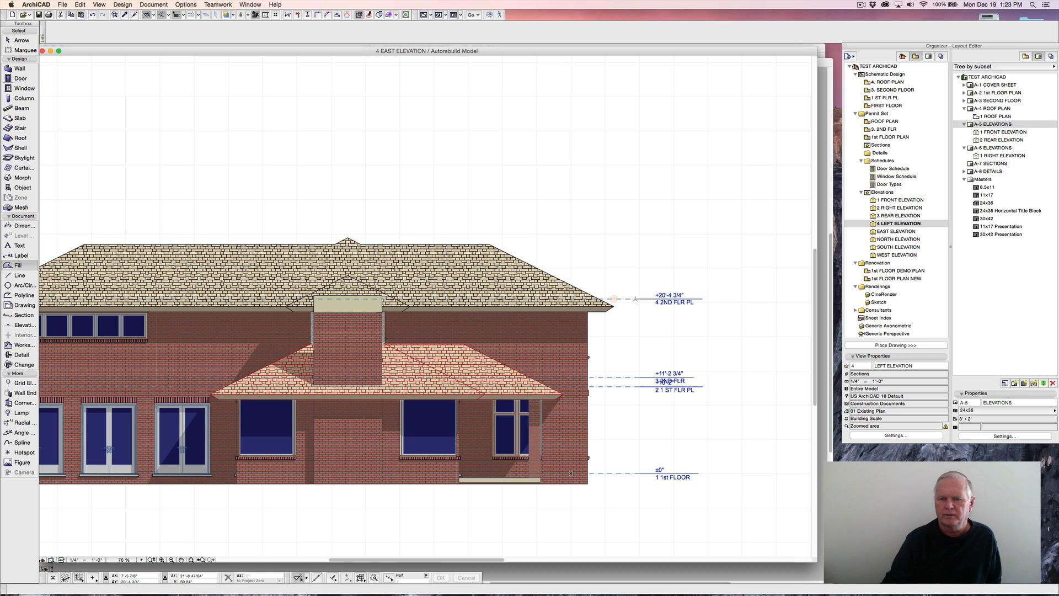
Hide the story levels in the left elevation.
{"action": "right_click", "coordinate": [636, 299]}
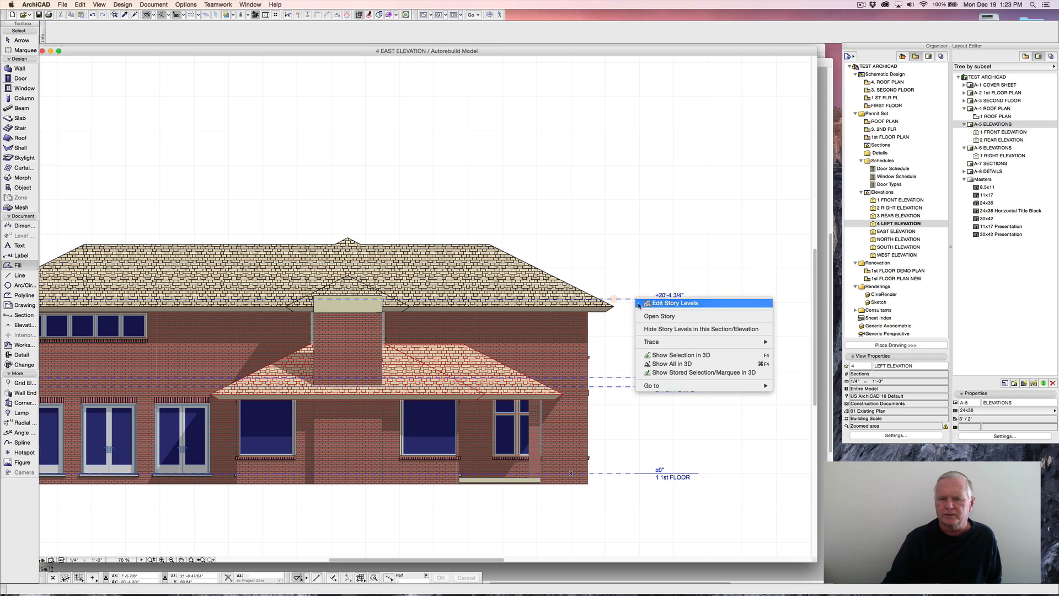
{"action": "left_click", "coordinate": [664, 332]}
{"action": "scroll", "coordinate": [652, 319], "scroll_direction": "down", "scroll_amount": 2}
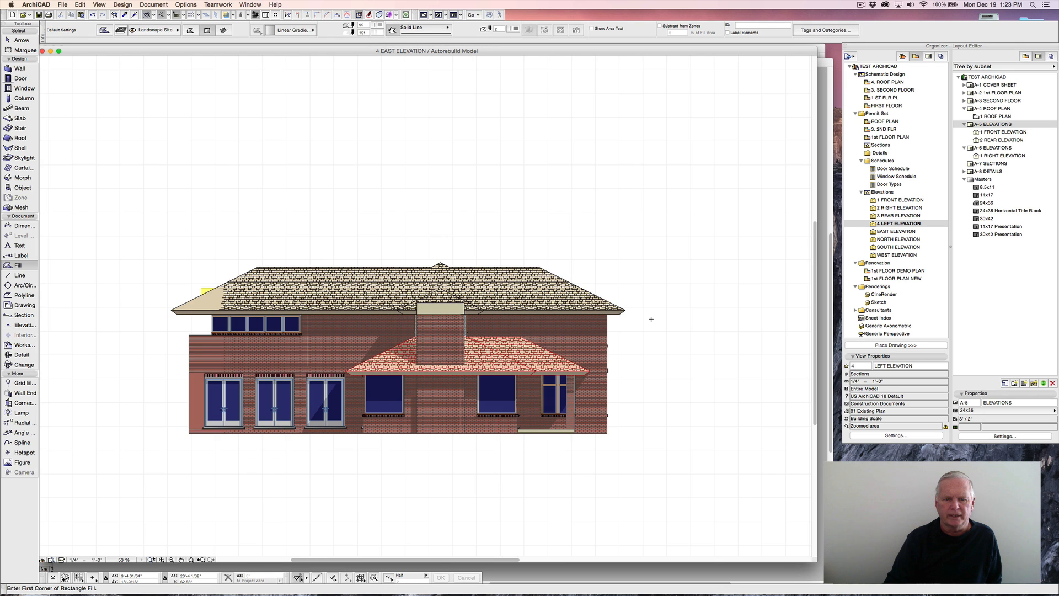
Change the building material of the small yellow roof beside the chimney to Standing Seam Metal Roof.
{"action": "scroll", "coordinate": [651, 319], "scroll_direction": "up", "scroll_amount": 1}
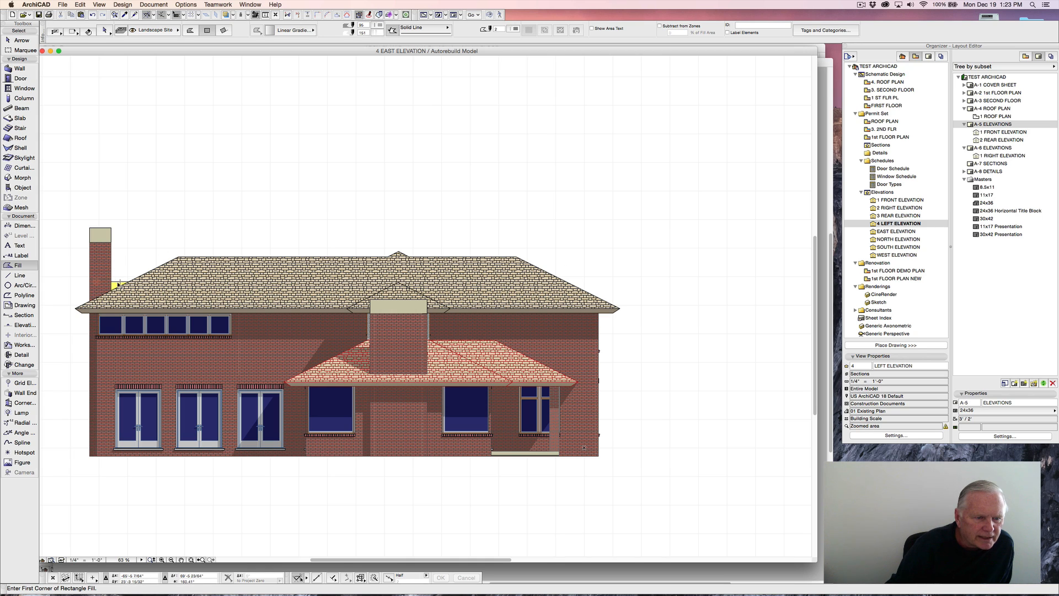
{"action": "left_click", "coordinate": [119, 284], "text": "shift"}
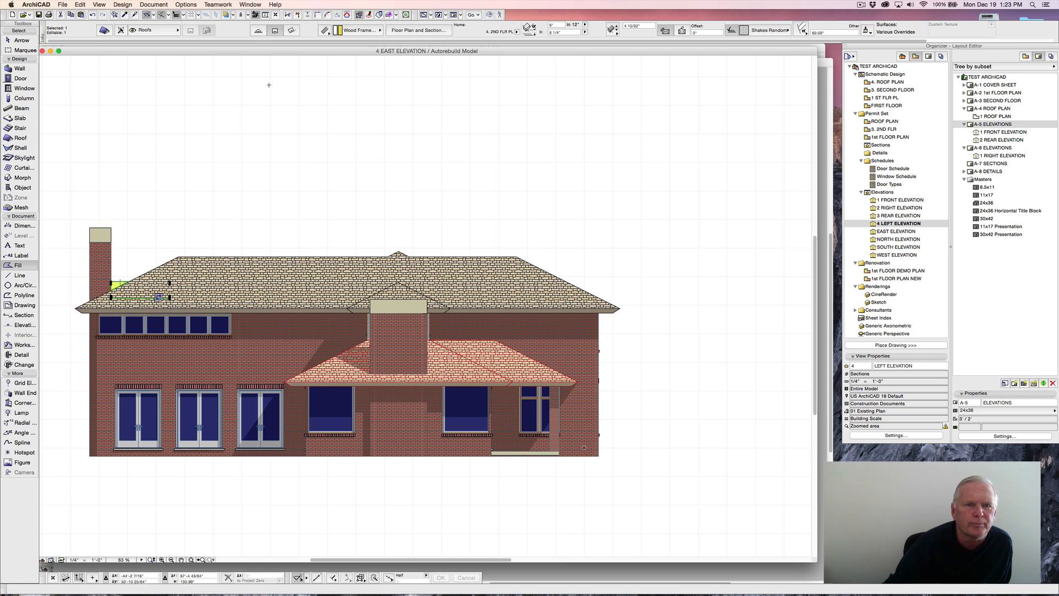
{"action": "left_click", "coordinate": [363, 31]}
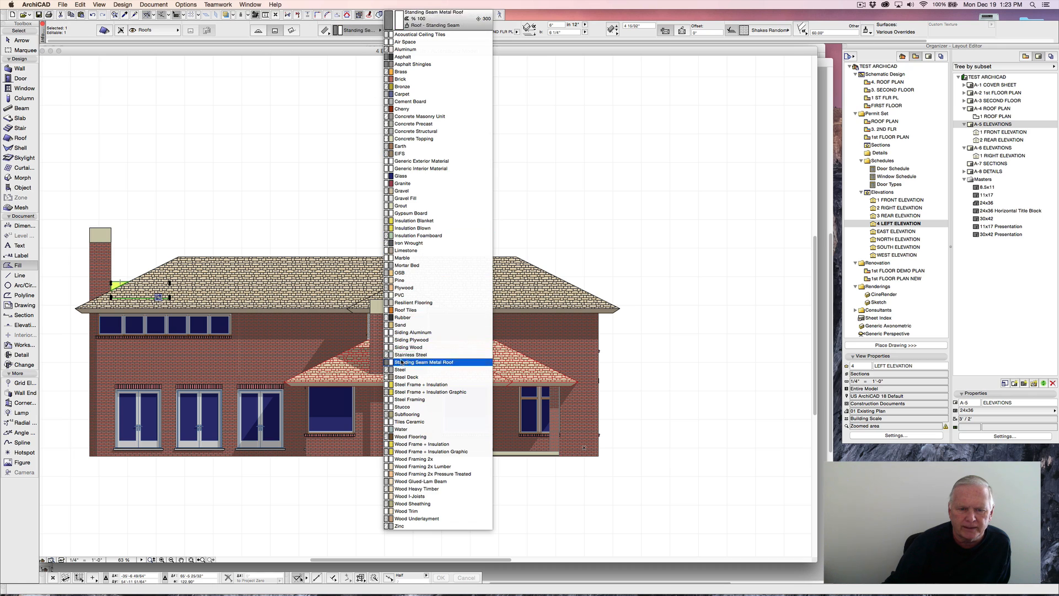
{"action": "left_click", "coordinate": [415, 362]}
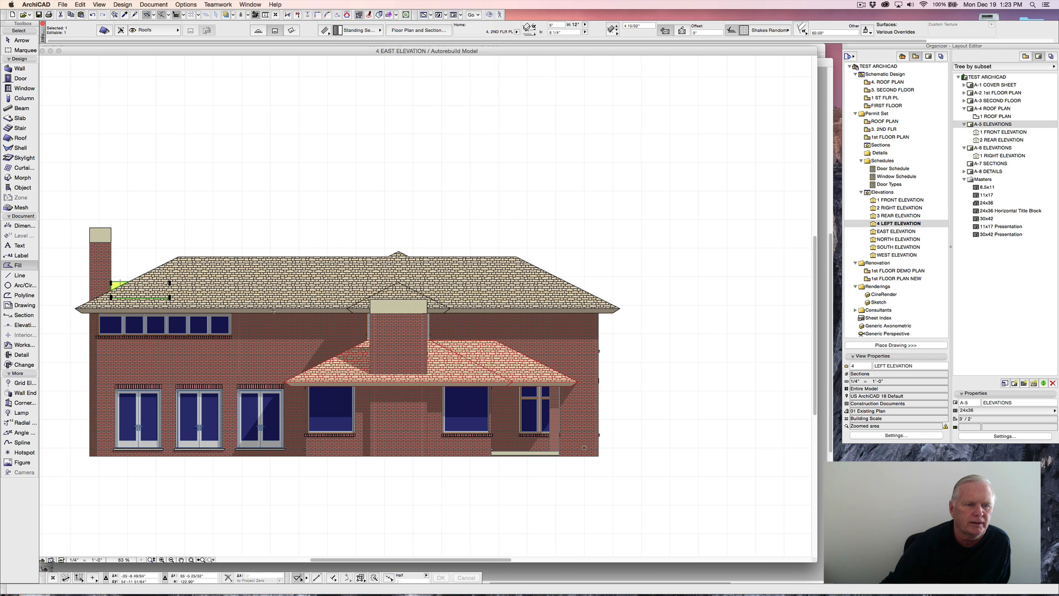
Deselect the roof and paste the copied sky, trees and ground at their original location, zooming to the pasted elements.
{"action": "key", "text": "Escape"}
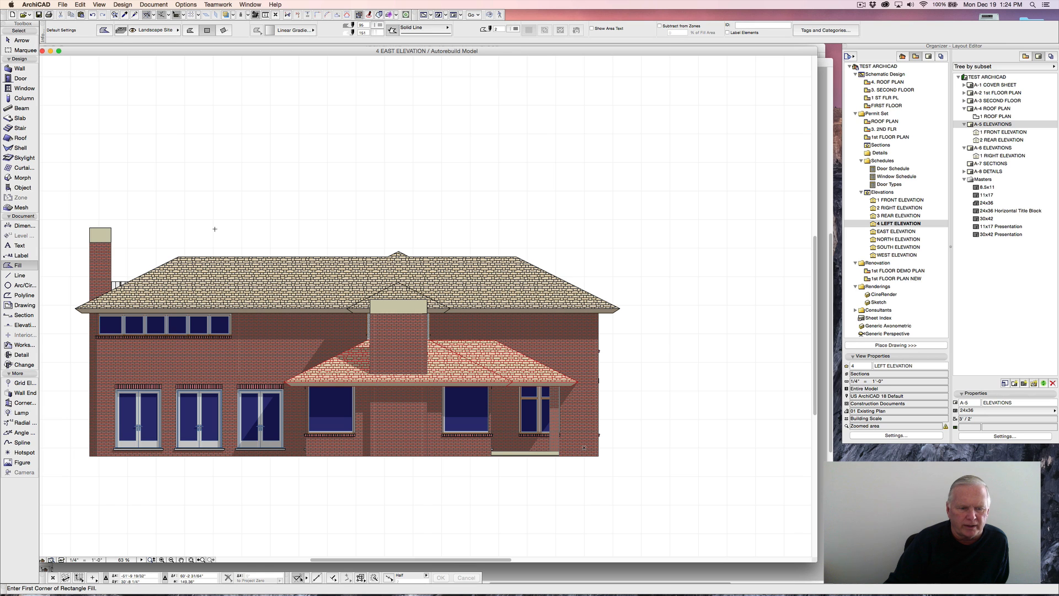
{"action": "scroll", "coordinate": [332, 230], "scroll_direction": "down", "scroll_amount": 6}
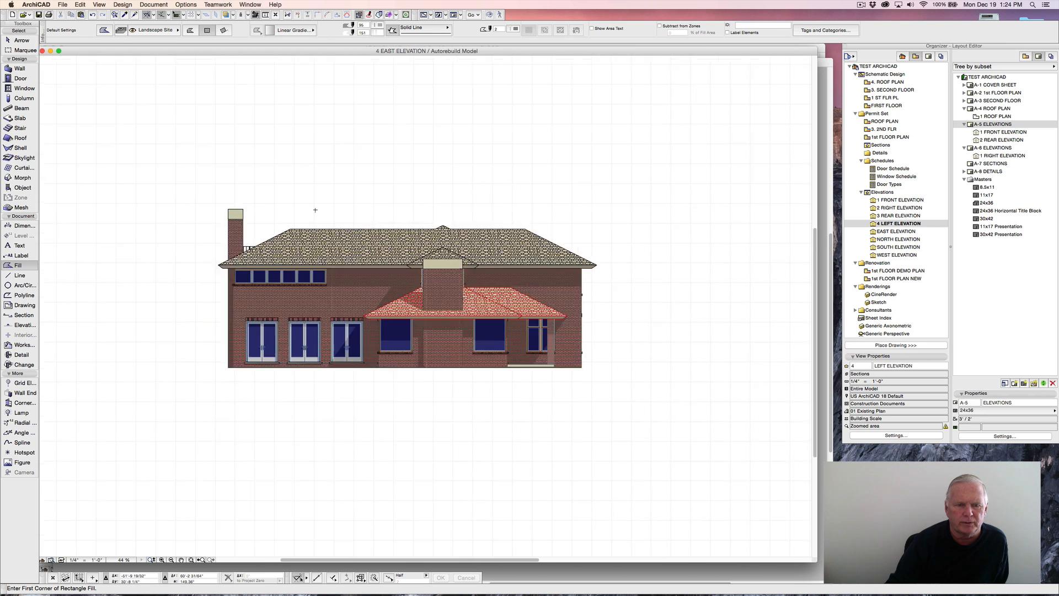
{"action": "scroll", "coordinate": [323, 210], "scroll_direction": "up", "scroll_amount": 3}
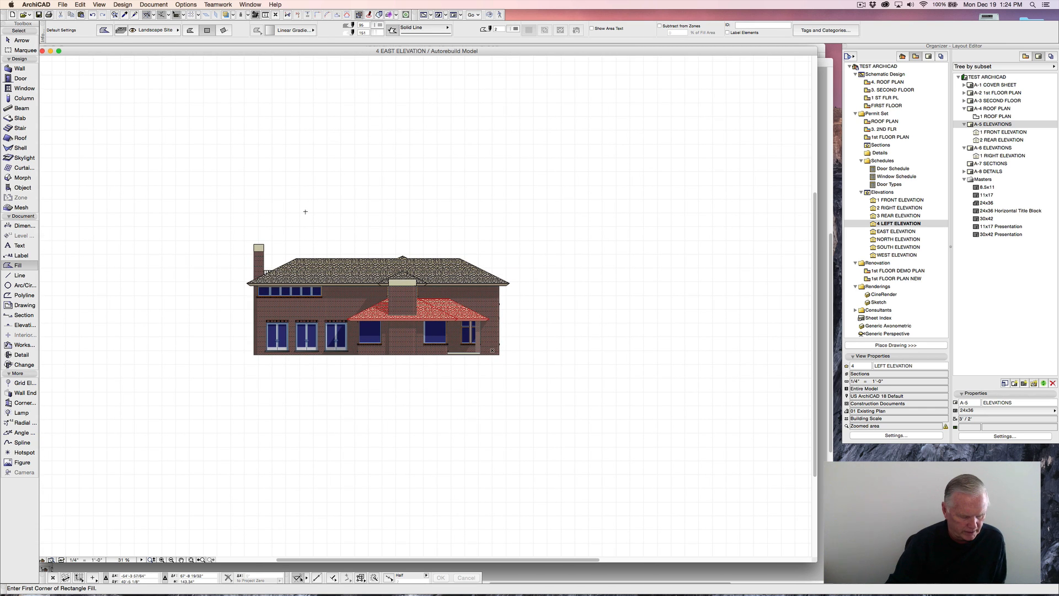
{"action": "key", "text": "super+v"}
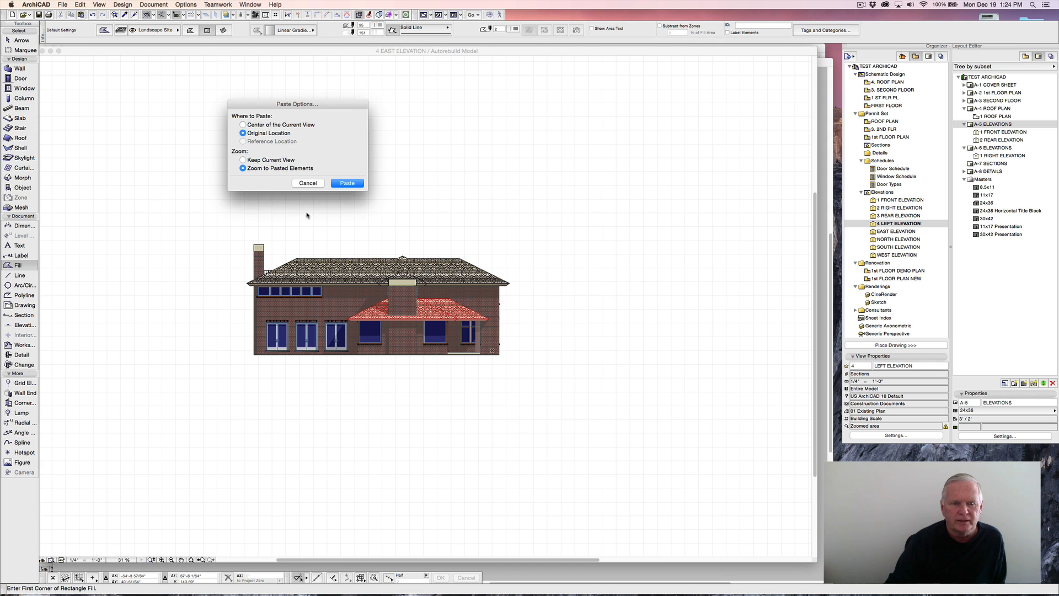
{"action": "left_click", "coordinate": [345, 183]}
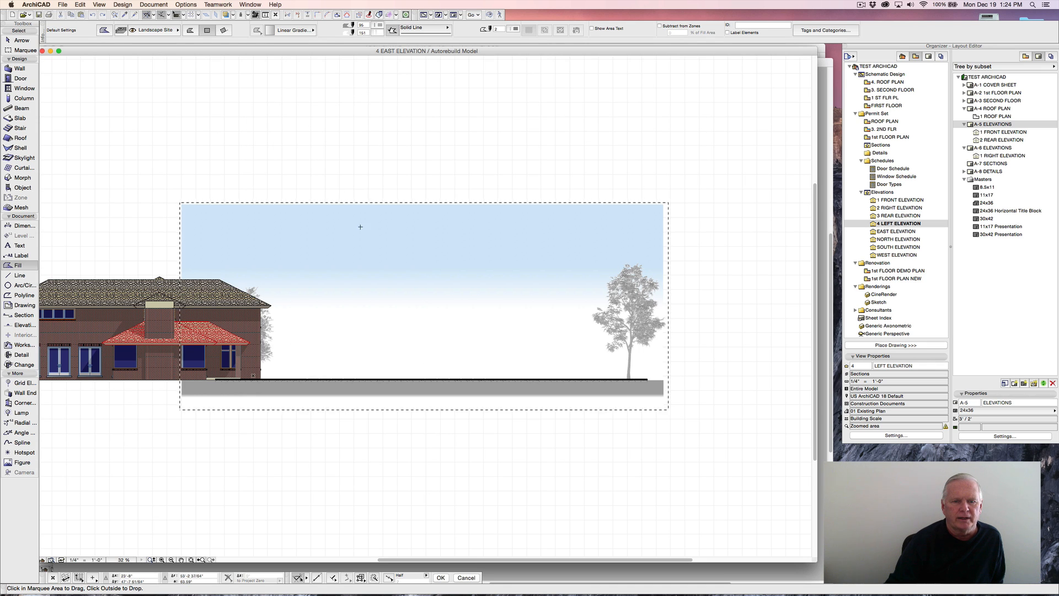
Move the pasted landscape group over the left elevation so the house sits between the trees, and drop it there.
{"action": "scroll", "coordinate": [369, 233], "scroll_direction": "down", "scroll_amount": 2}
{"action": "scroll", "coordinate": [361, 232], "scroll_direction": "up", "scroll_amount": 1}
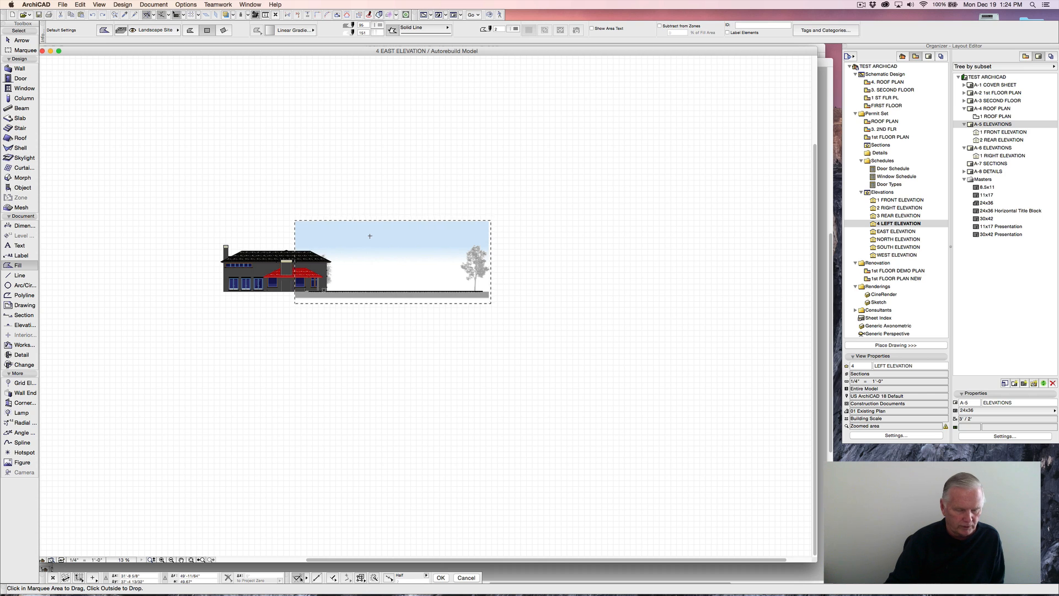
{"action": "left_click", "coordinate": [371, 237]}
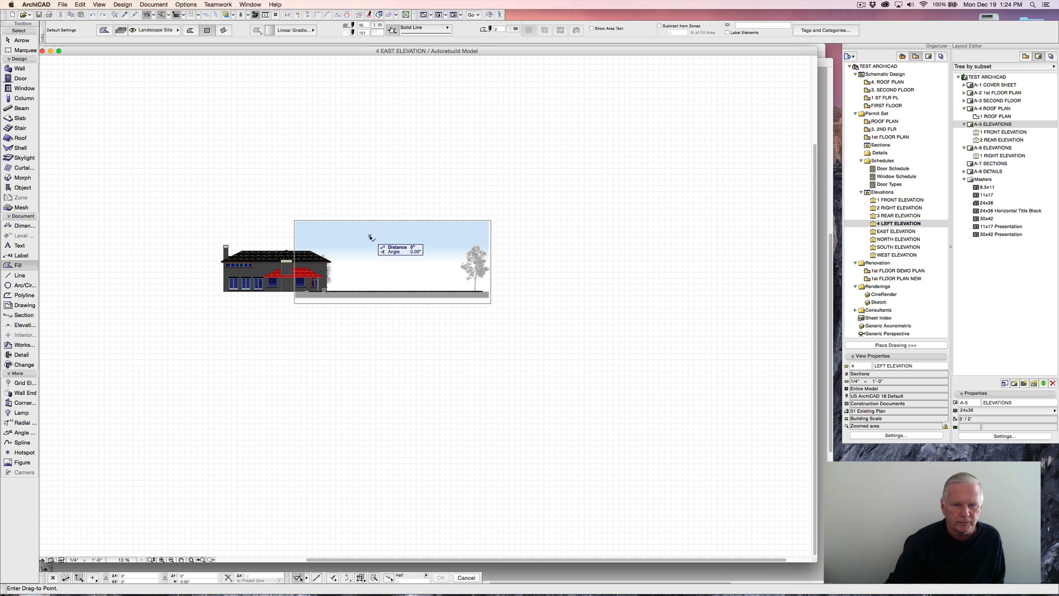
{"action": "left_click", "coordinate": [270, 244]}
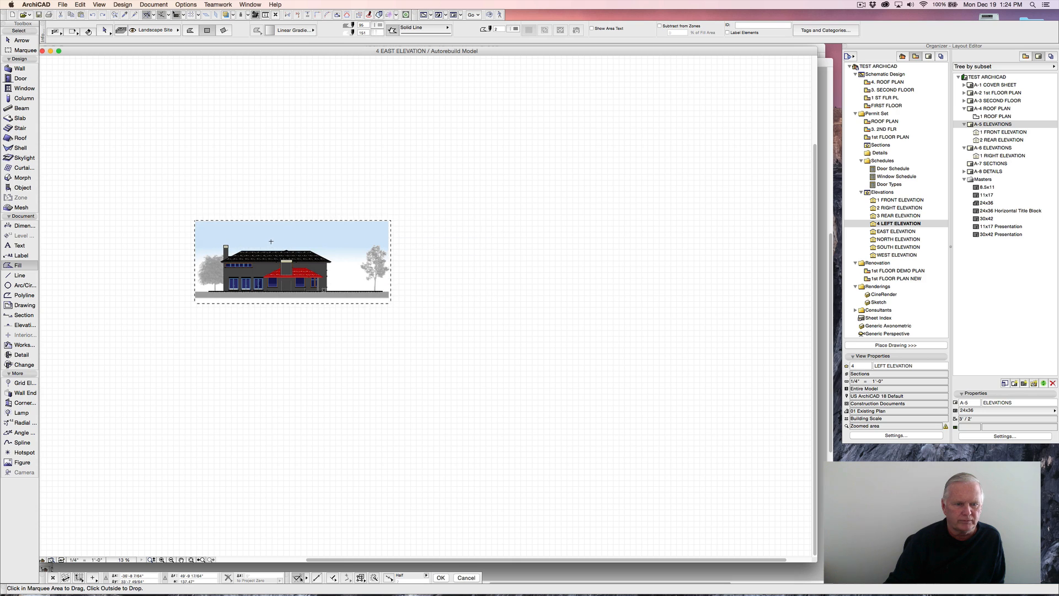
{"action": "left_click", "coordinate": [414, 234]}
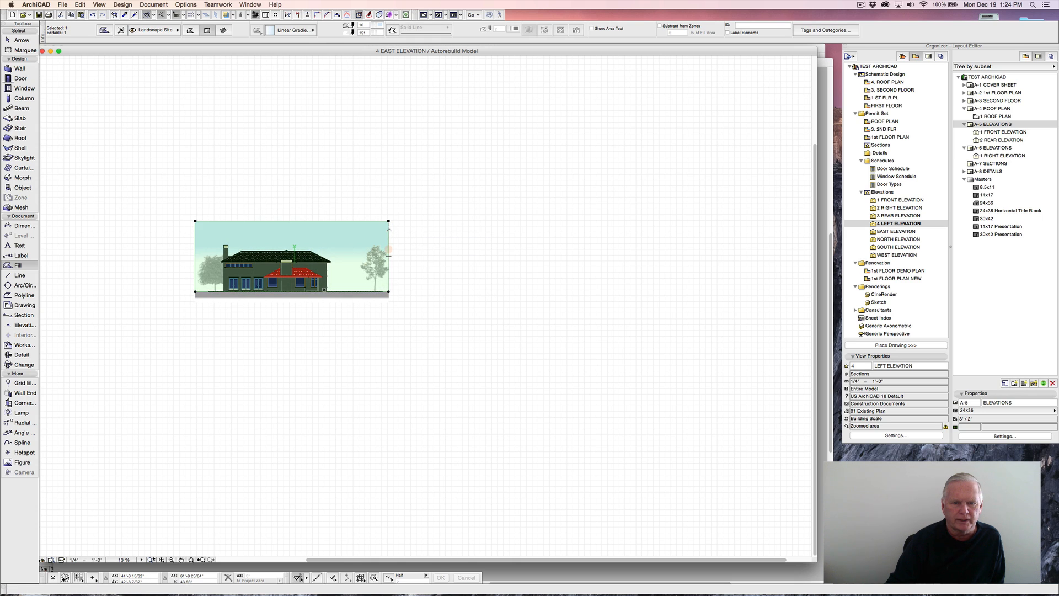
Offset the sky fill's right edge inward to a point between the house and the right tree, and deselect it.
{"action": "left_click", "coordinate": [389, 229]}
{"action": "left_click", "coordinate": [433, 274]}
{"action": "left_click", "coordinate": [398, 241]}
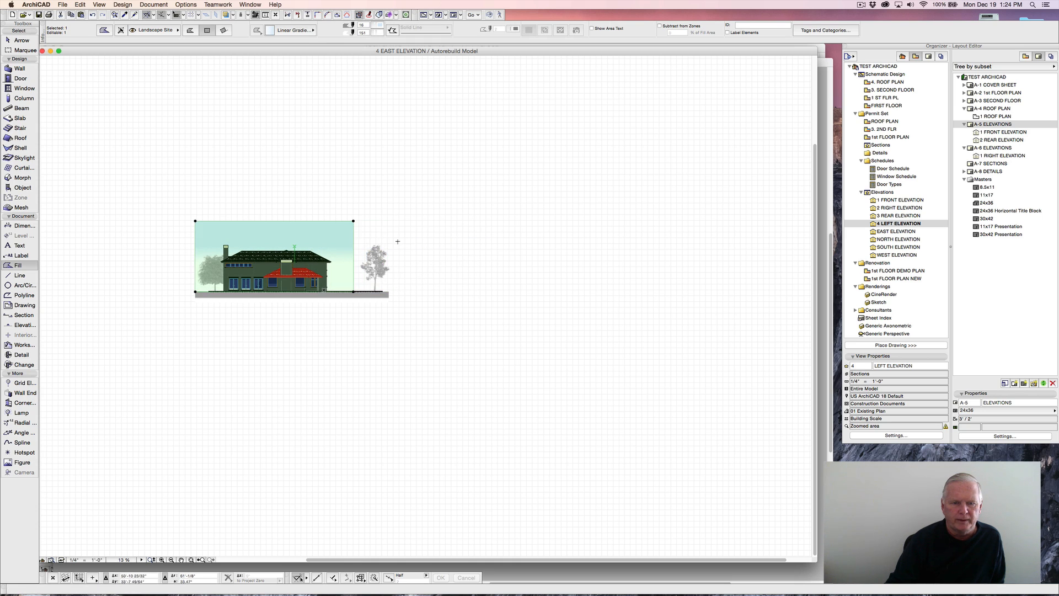
{"action": "key", "text": "Escape"}
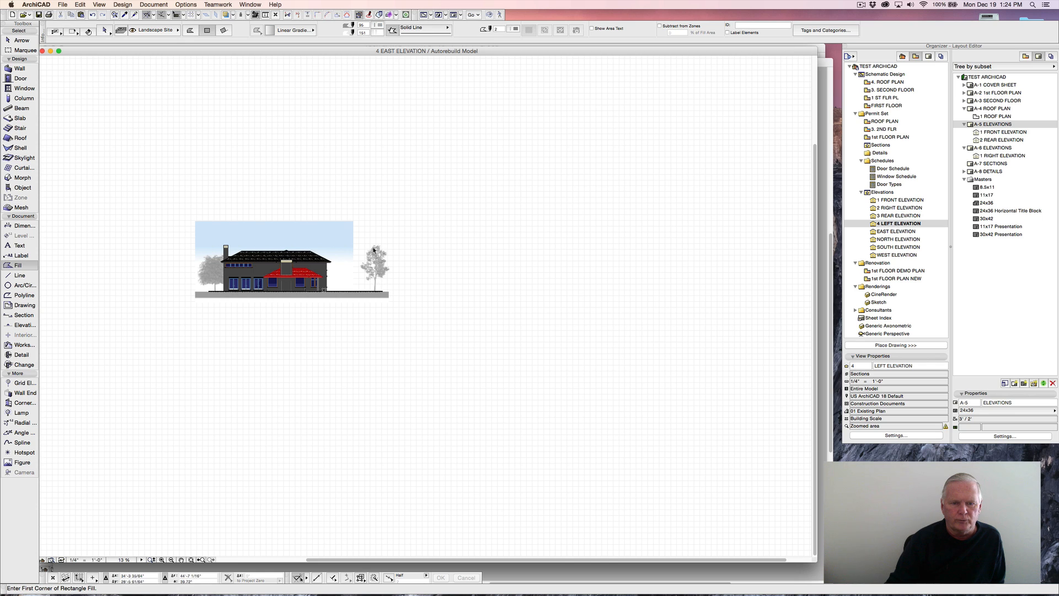
Move the right deciduous tree beside the house's right end, within the sky fill, and deselect it.
{"action": "left_click", "coordinate": [375, 251], "text": "shift"}
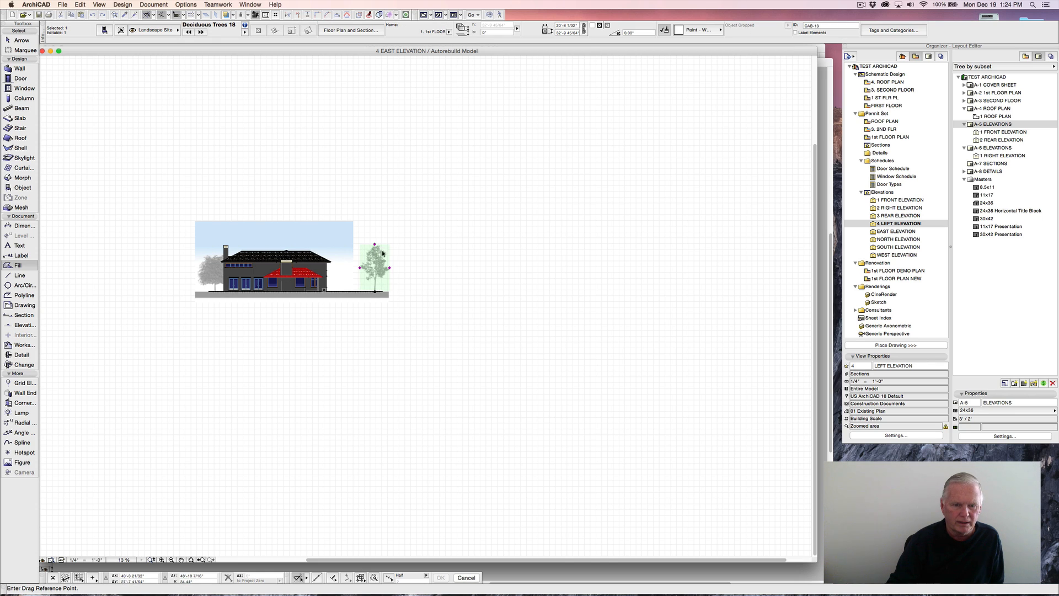
{"action": "left_click", "coordinate": [383, 252]}
{"action": "left_click", "coordinate": [341, 254]}
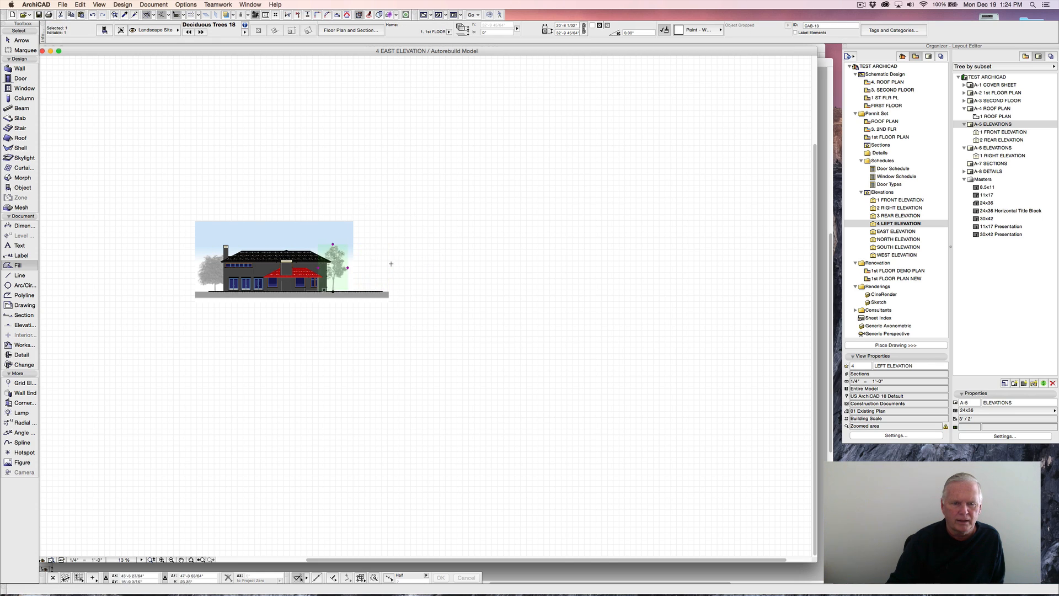
{"action": "key", "text": "Escape"}
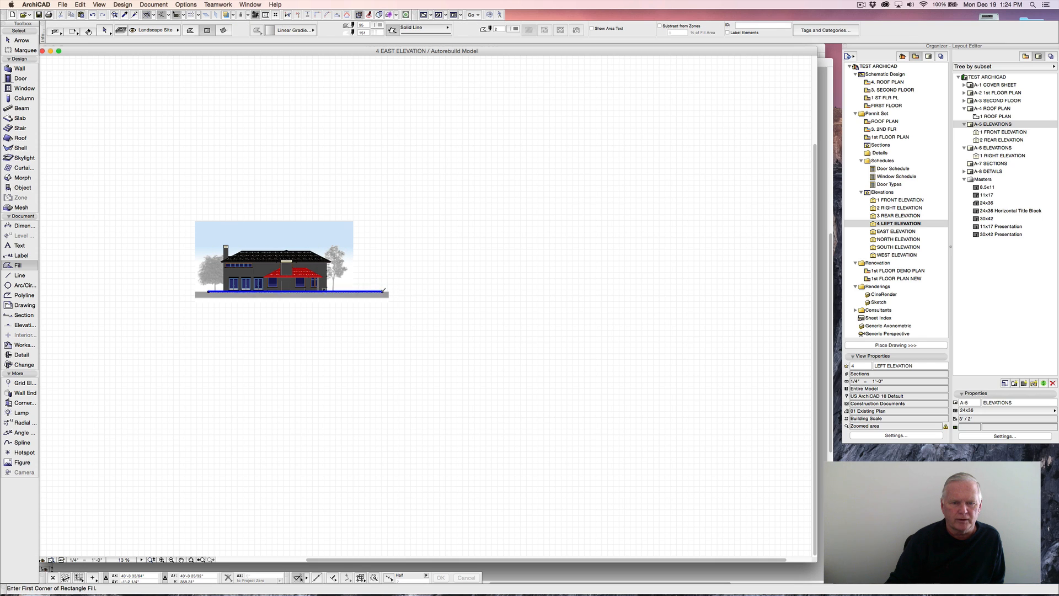
Shorten the thick ground line's right end to the sky fill's right edge and deselect it.
{"action": "left_click", "coordinate": [383, 290], "text": "shift"}
{"action": "left_click", "coordinate": [383, 291]}
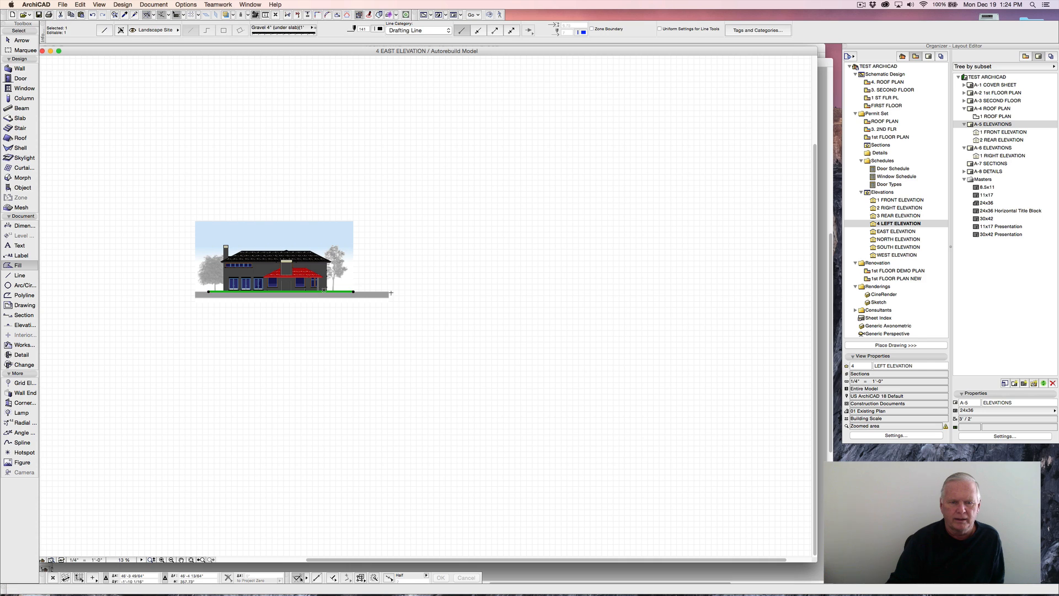
{"action": "key", "text": "Escape"}
Offset the gray ground fill's right edge inward to match the sky fill's right edge, and clear the selection.
{"action": "left_click", "coordinate": [390, 295]}
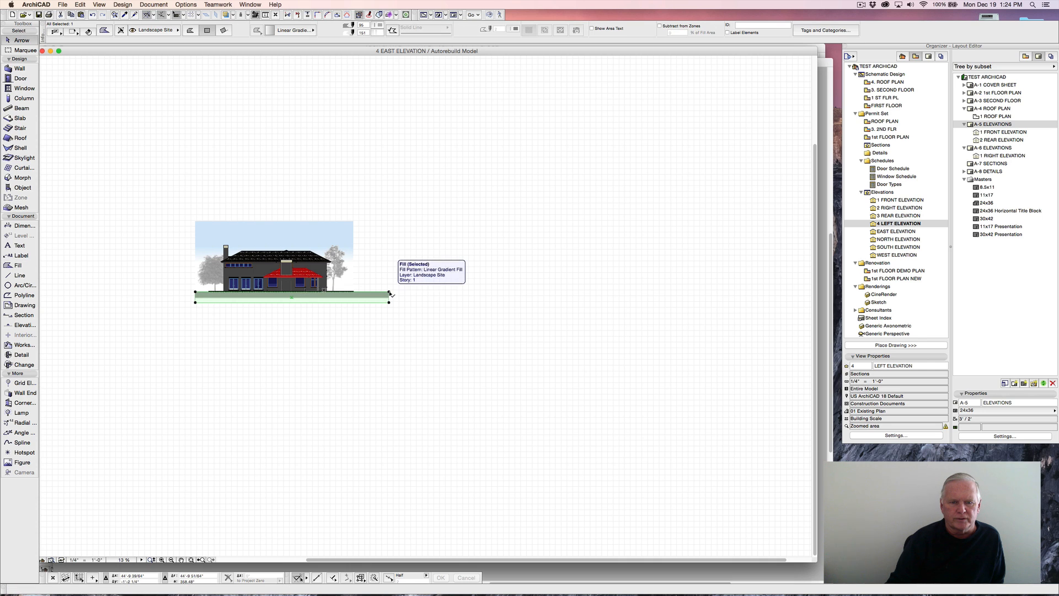
{"action": "left_click", "coordinate": [389, 302]}
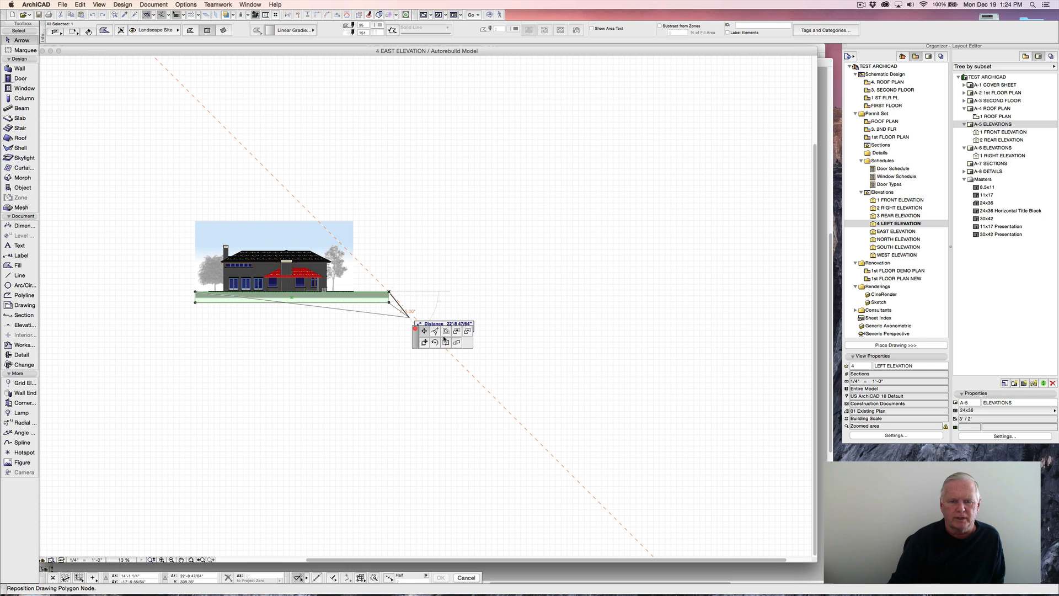
{"action": "key", "text": "Escape"}
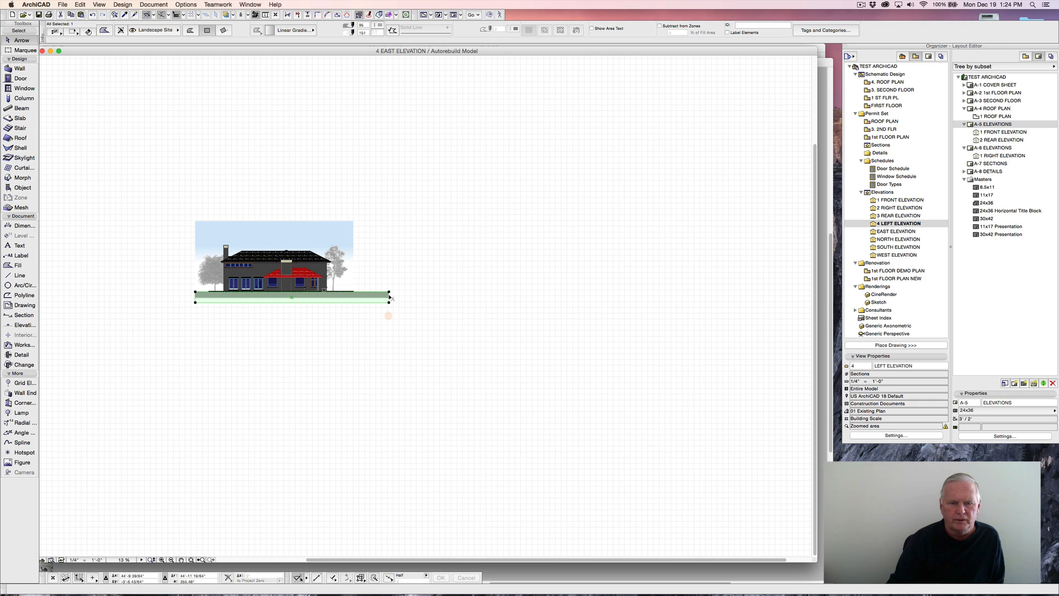
{"action": "left_click", "coordinate": [389, 298]}
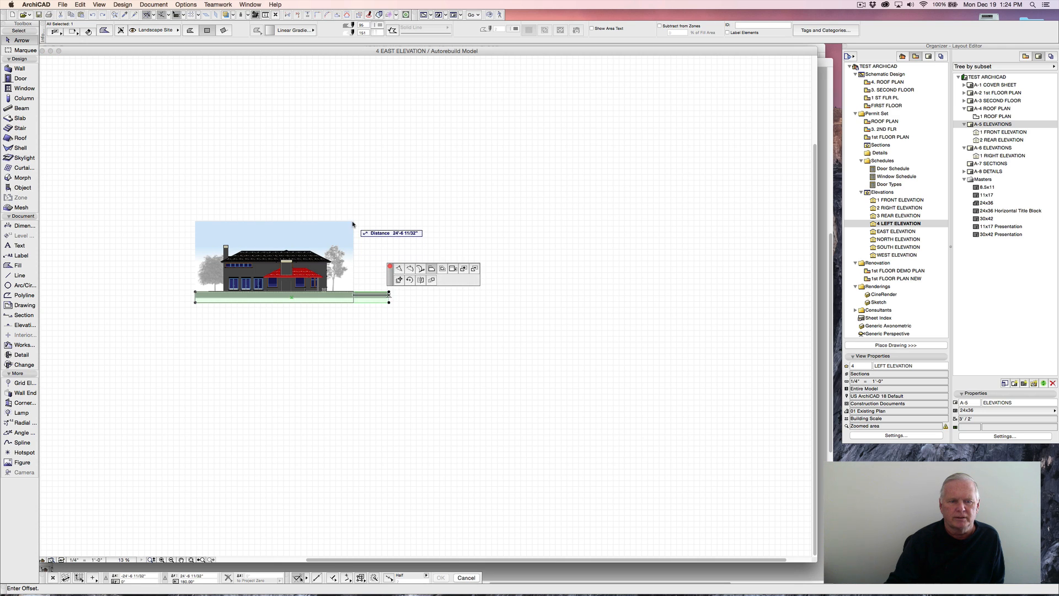
{"action": "key", "text": "Escape"}
{"action": "key", "text": "Escape"}
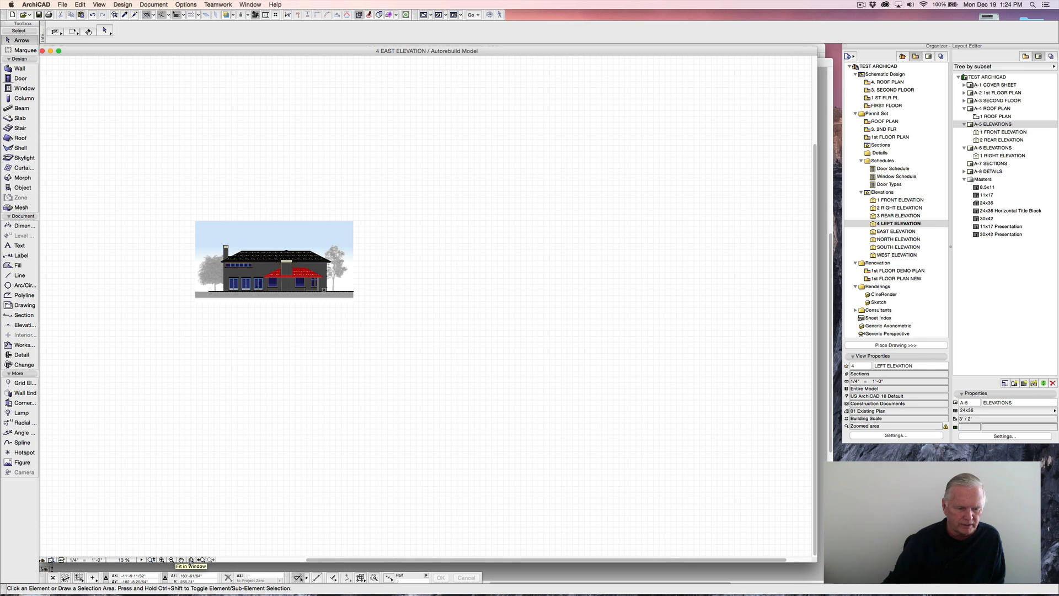
Place the 4 LEFT ELEVATION view on the A-6 ELEVATIONS layout and open that layout.
{"action": "left_click", "coordinate": [191, 560]}
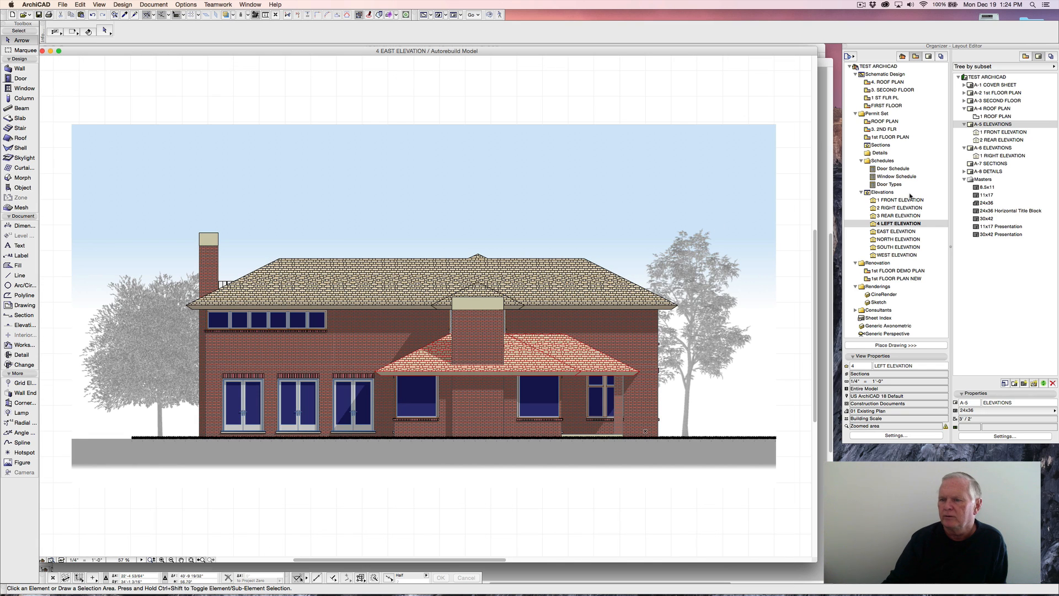
{"action": "left_click_drag", "start_coordinate": [894, 225], "coordinate": [996, 151]}
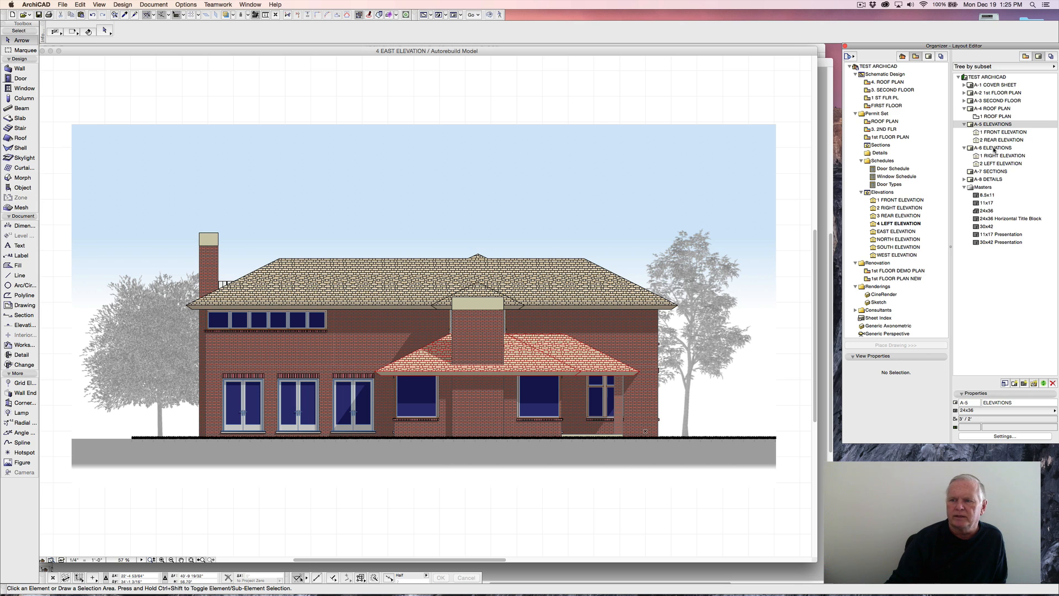
{"action": "double_click", "coordinate": [994, 149]}
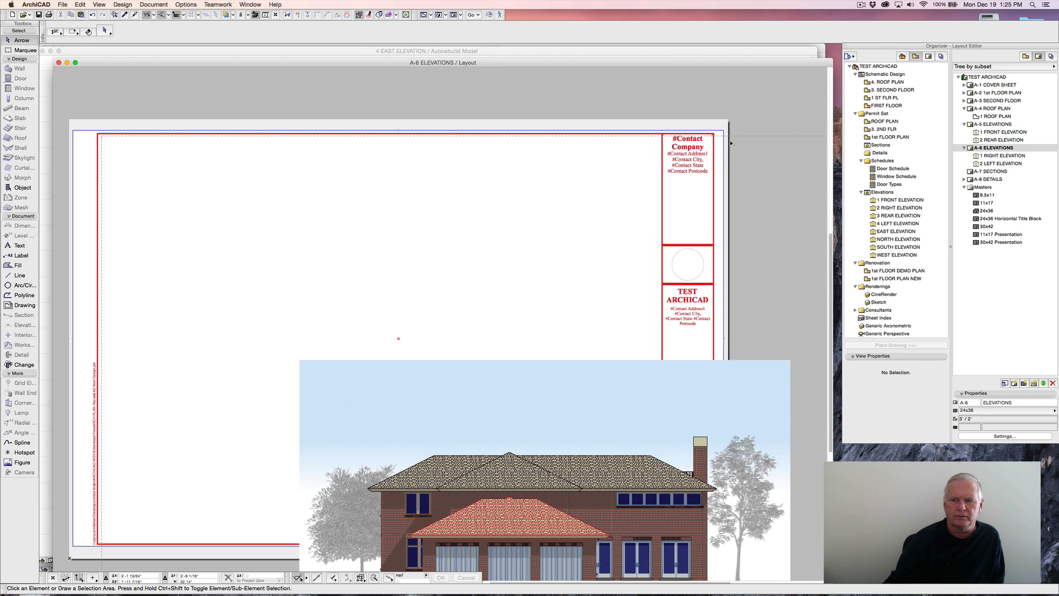
Set the RIGHT ELEVATION drawing's frame behavior to Fit Frame to drawing in its selection settings, and deselect the drawing.
{"action": "scroll", "coordinate": [705, 195], "scroll_direction": "down", "scroll_amount": 3}
{"action": "scroll", "coordinate": [701, 242], "scroll_direction": "up", "scroll_amount": 5}
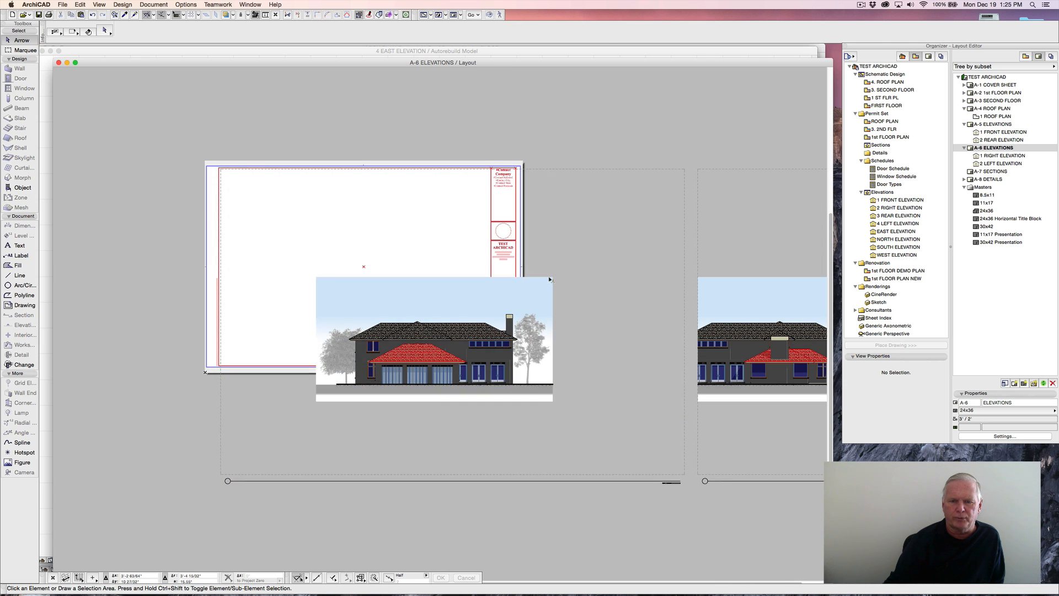
{"action": "left_click", "coordinate": [480, 232]}
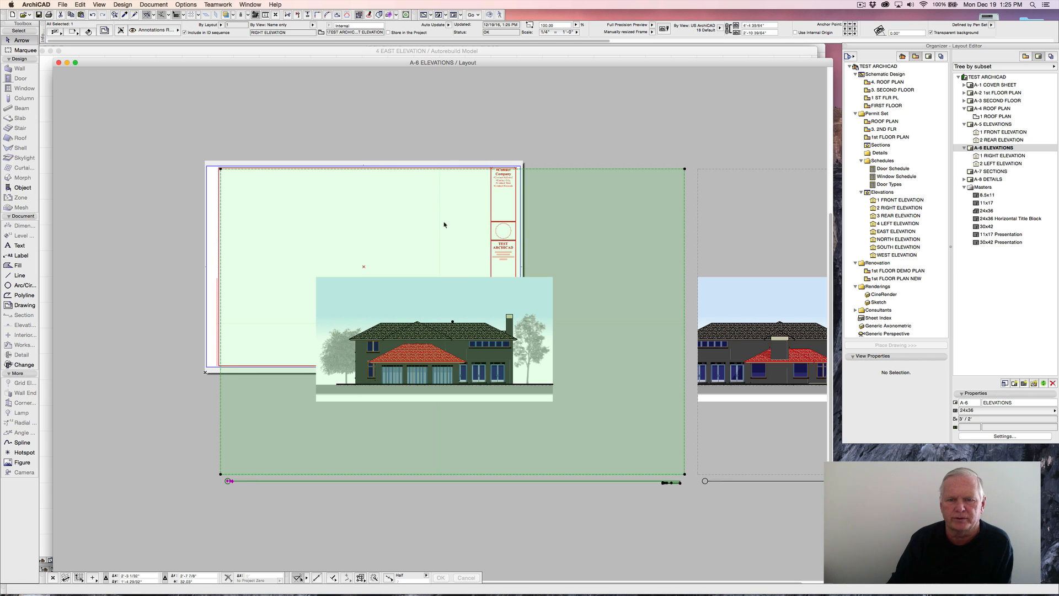
{"action": "right_click", "coordinate": [428, 220]}
{"action": "left_click", "coordinate": [467, 223]}
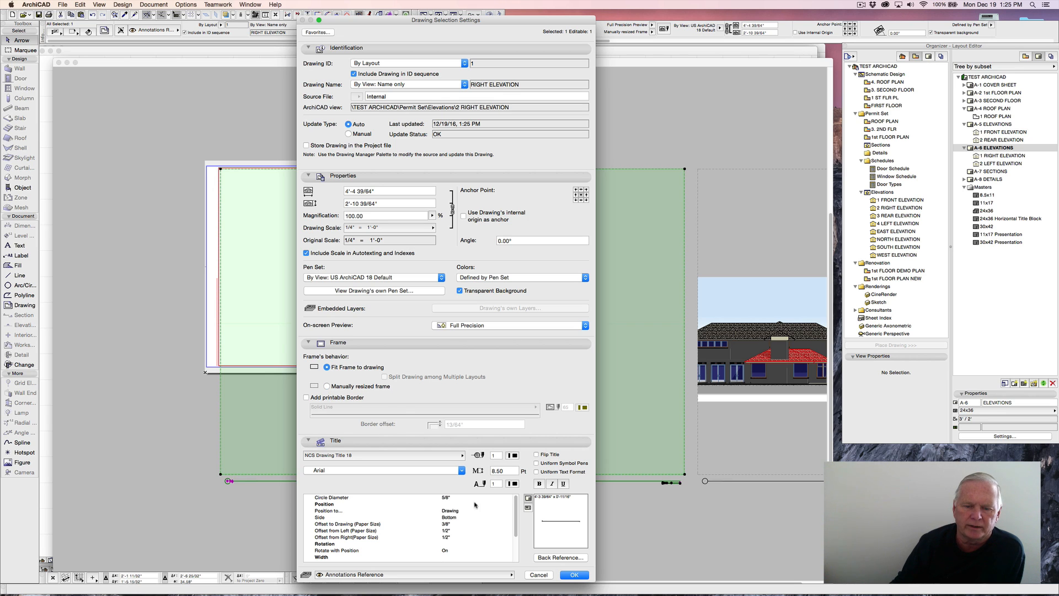
{"action": "left_click", "coordinate": [572, 575]}
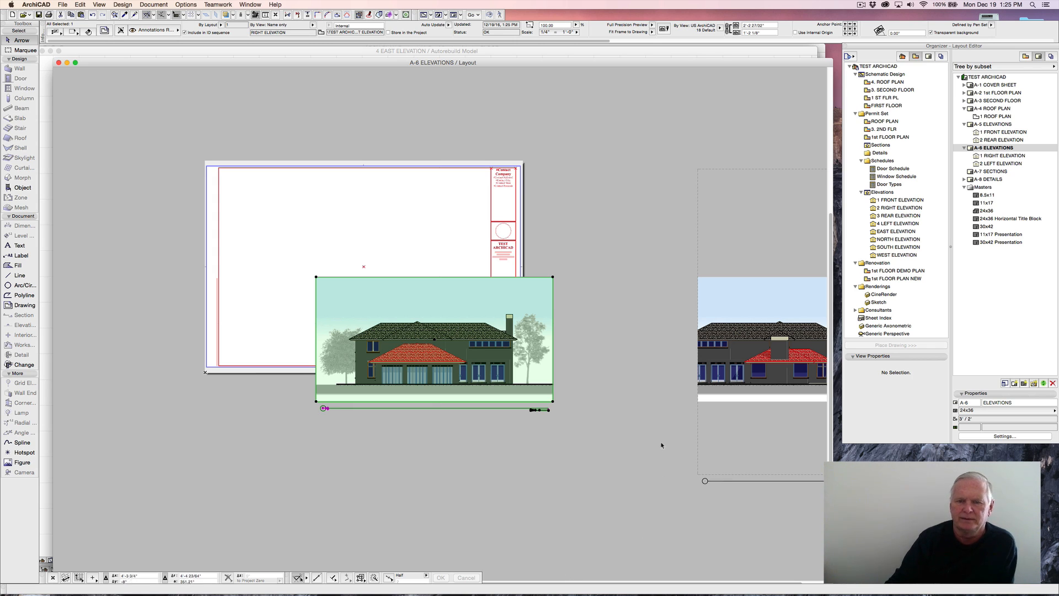
{"action": "left_click", "coordinate": [686, 254]}
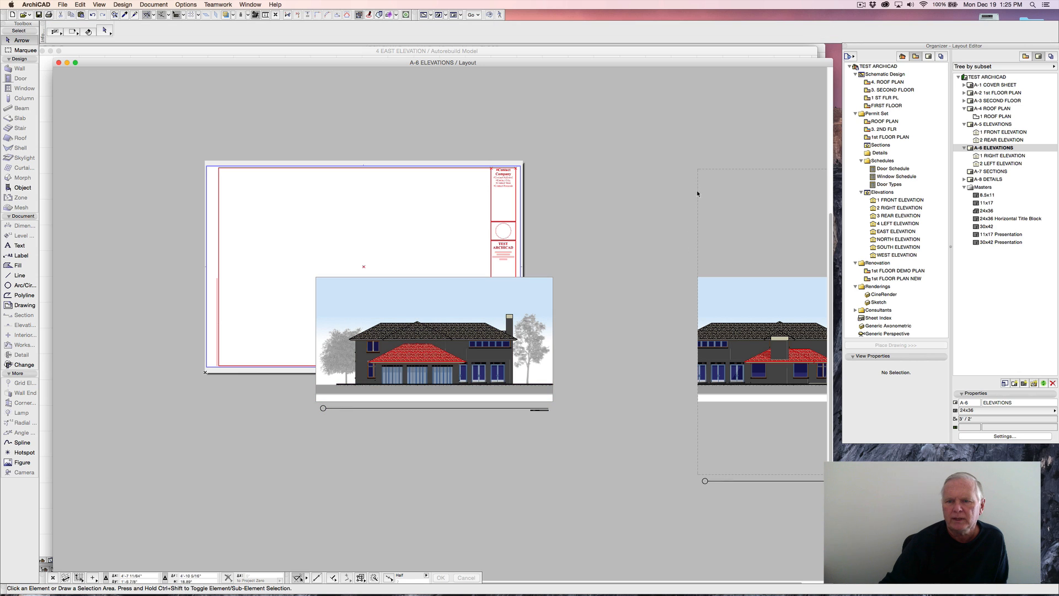
Set the LEFT ELEVATION drawing's frame to Fit Frame to drawing and deselect the drawing.
{"action": "right_click", "coordinate": [699, 171]}
{"action": "left_click", "coordinate": [720, 174]}
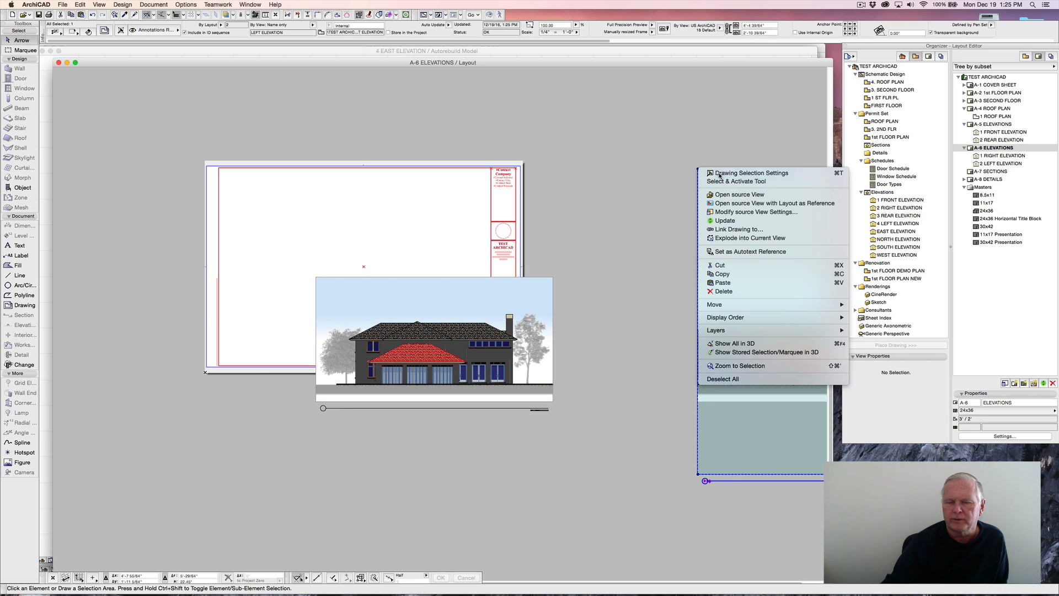
{"action": "left_click", "coordinate": [327, 367]}
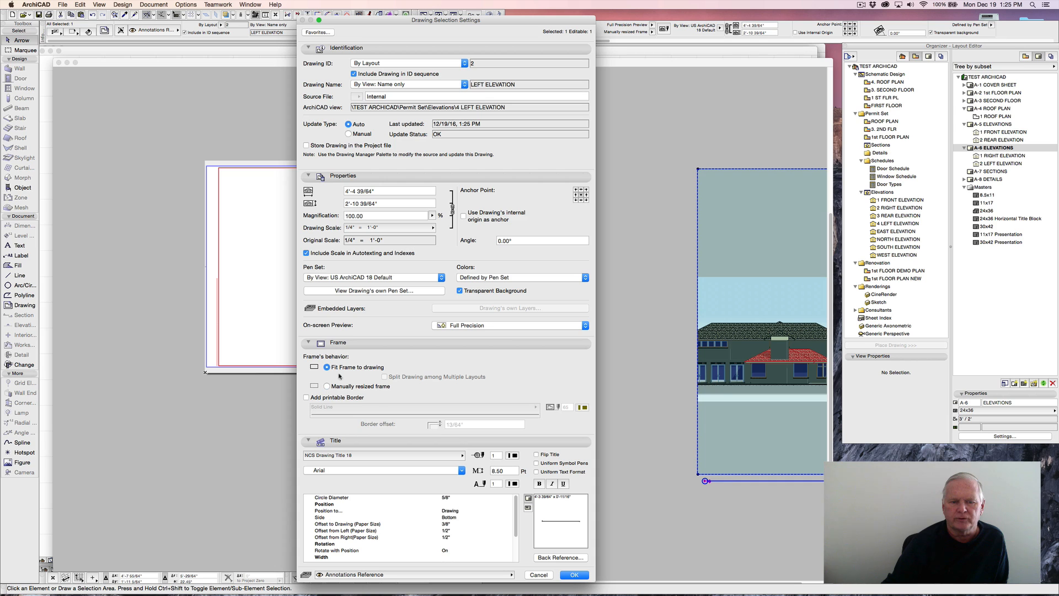
{"action": "left_click", "coordinate": [573, 575]}
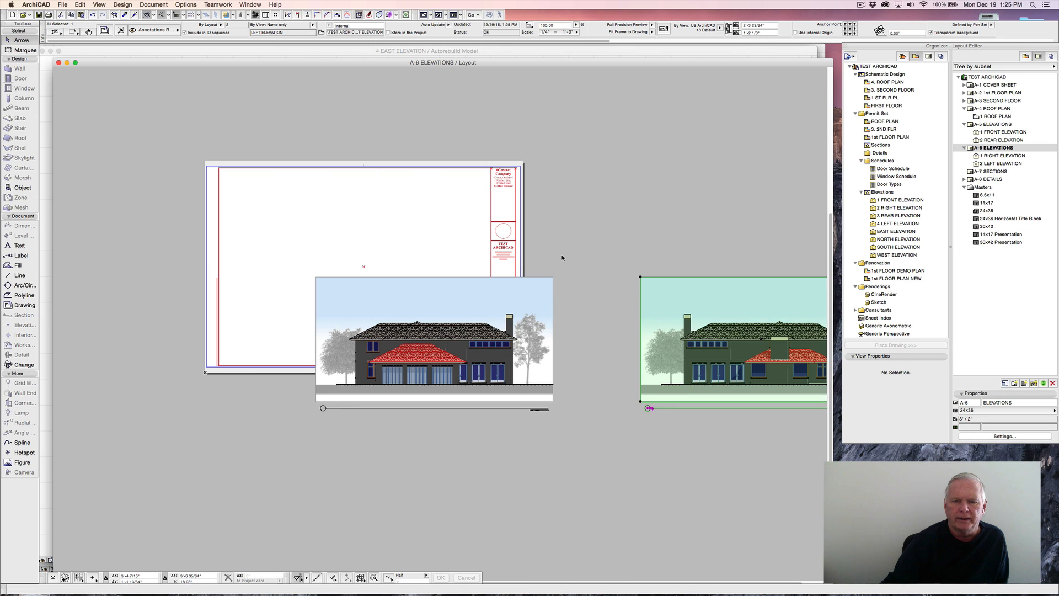
{"action": "left_click", "coordinate": [681, 210]}
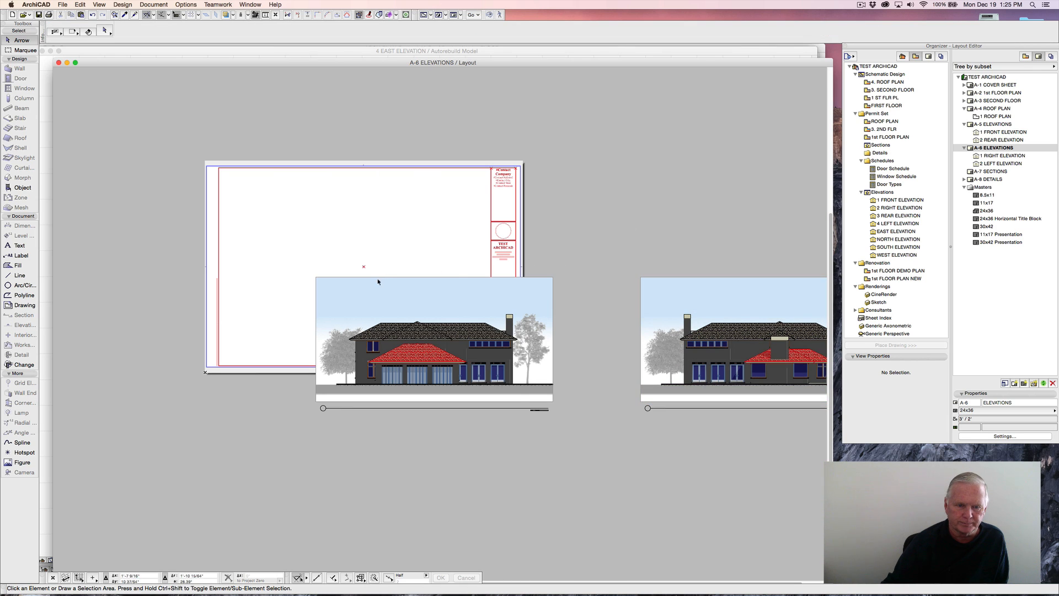
Move the RIGHT ELEVATION drawing by its lower-left corner onto the sheet, against the border's left line near the bottom.
{"action": "left_click", "coordinate": [316, 280]}
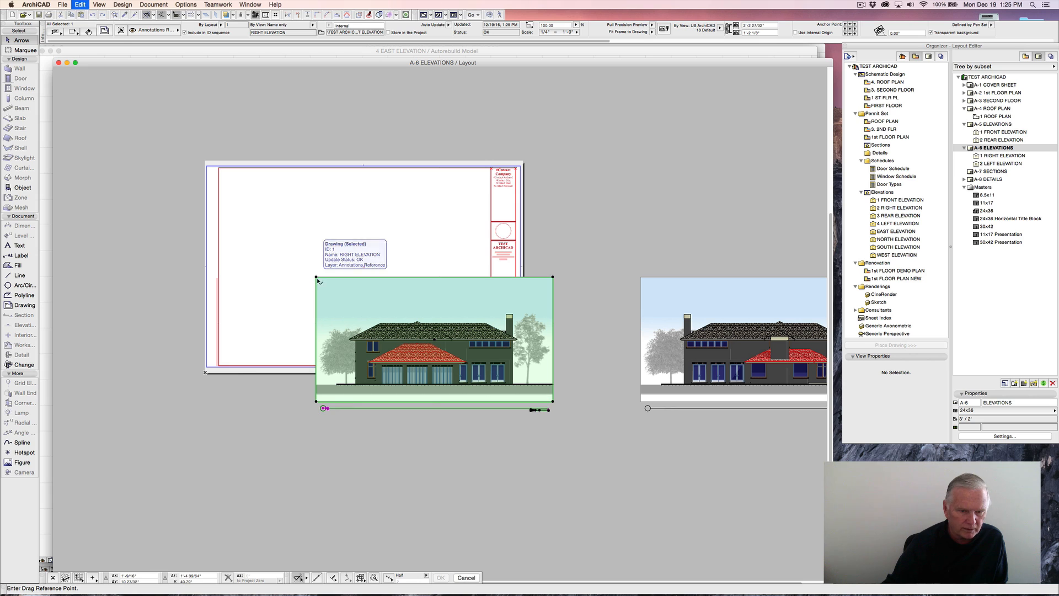
{"action": "left_click", "coordinate": [316, 402]}
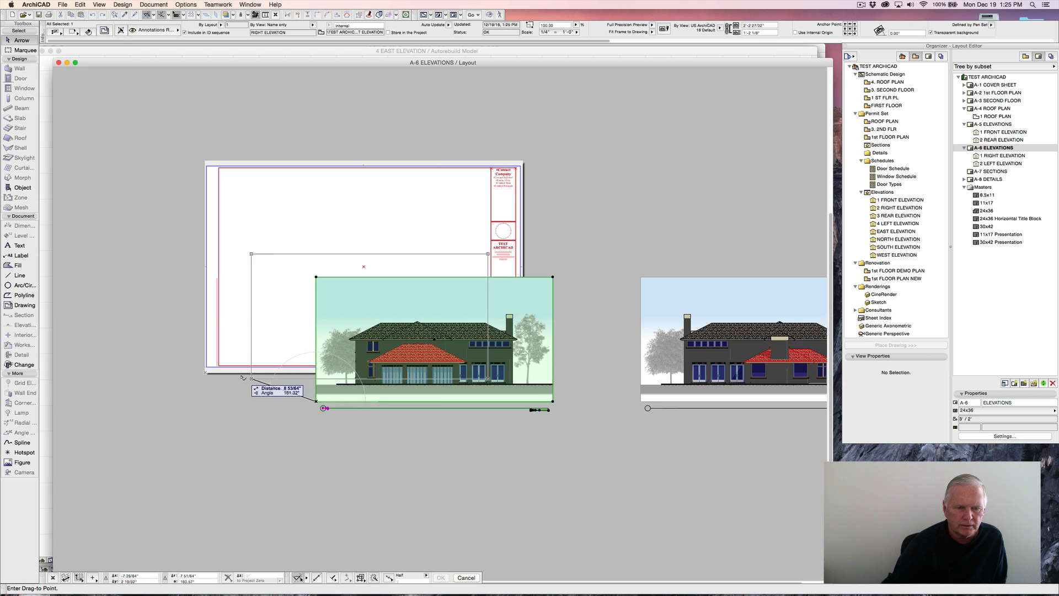
{"action": "left_click", "coordinate": [219, 358]}
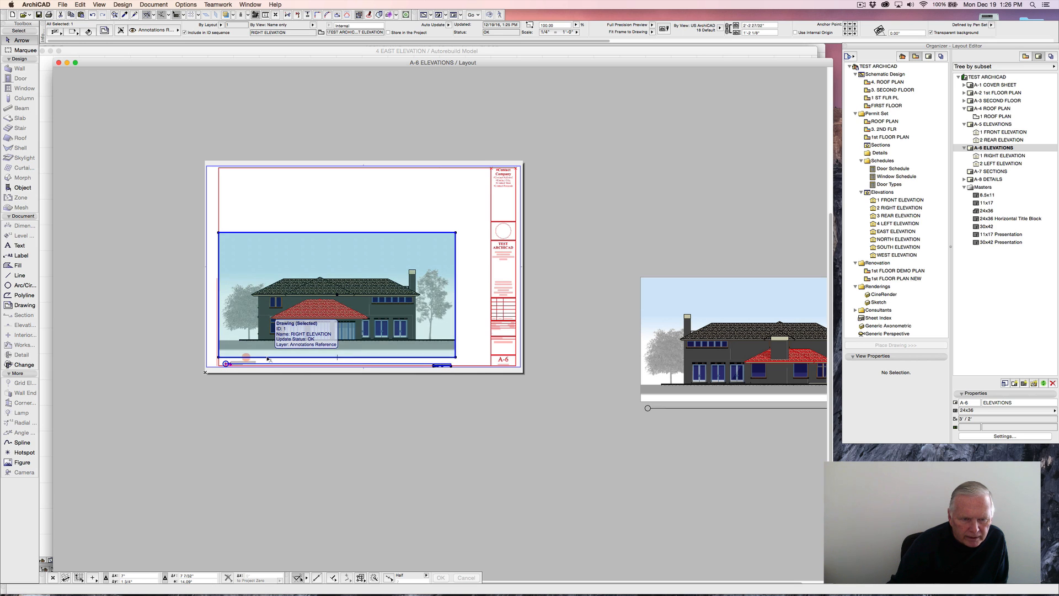
Lower the top edge of the RIGHT ELEVATION drawing's frame to just above the chimney, and shift the drawing right, clear of the sheet border.
{"action": "left_click", "coordinate": [277, 233]}
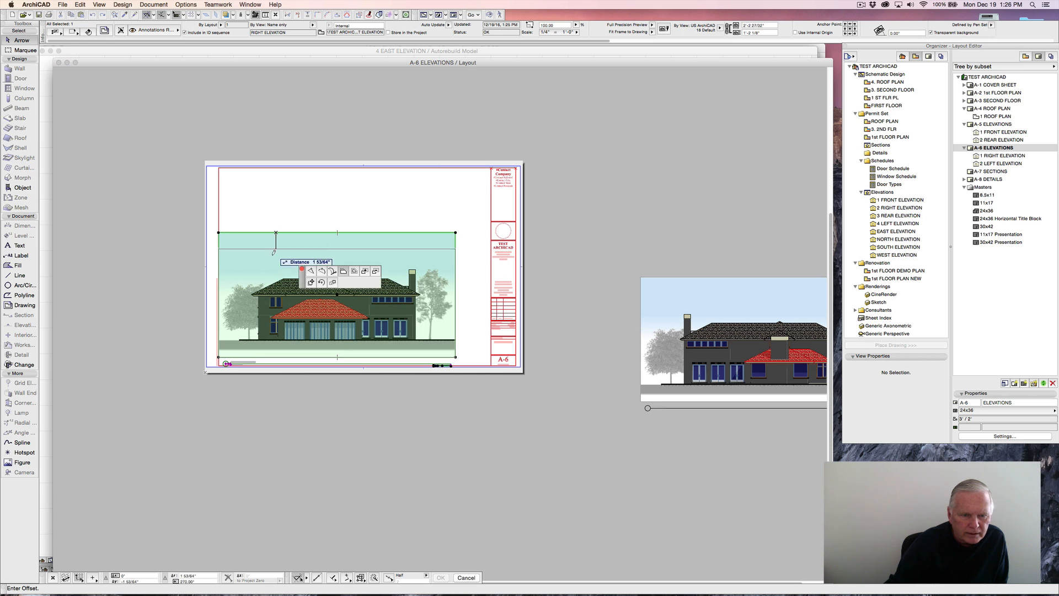
{"action": "left_click", "coordinate": [210, 266]}
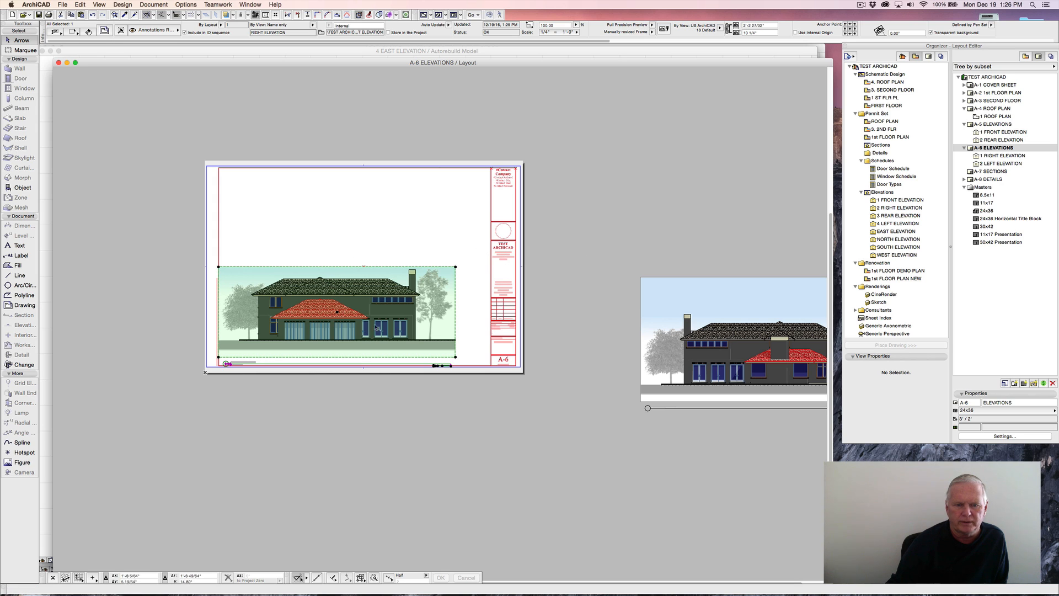
{"action": "left_click", "coordinate": [343, 319]}
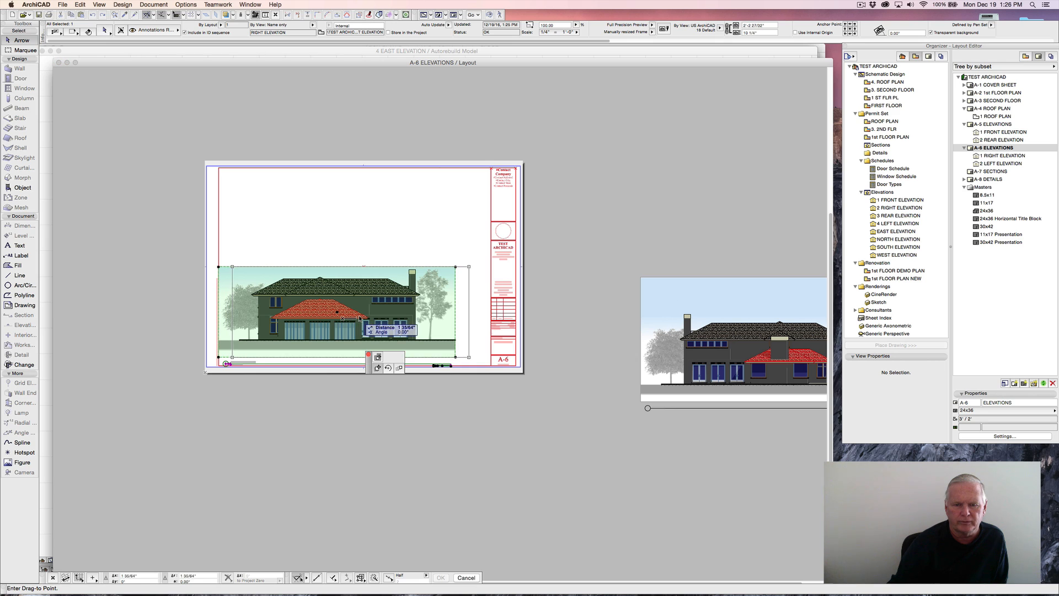
{"action": "left_click", "coordinate": [366, 319]}
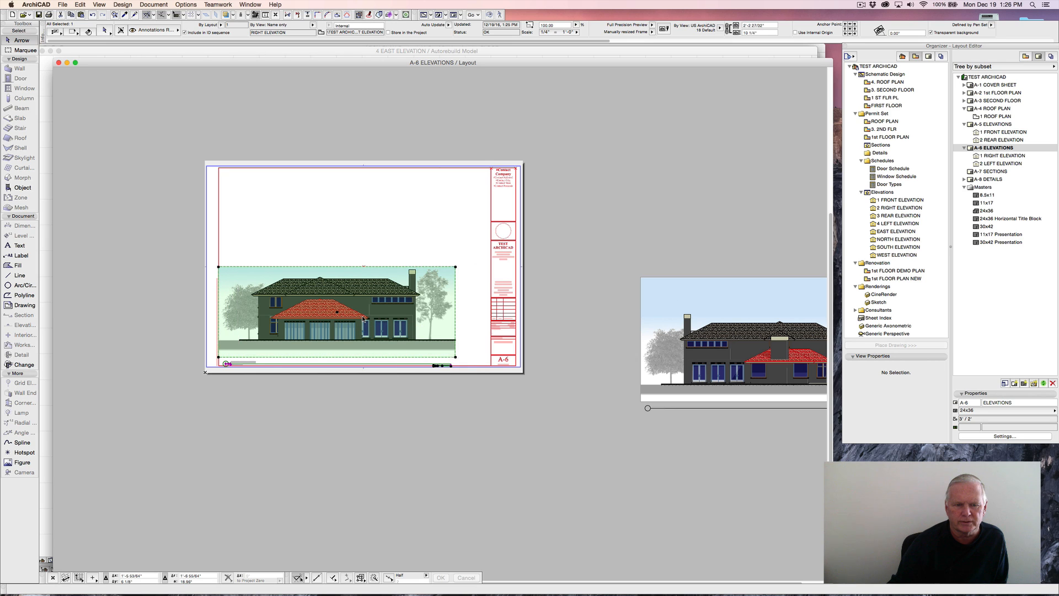
{"action": "left_click", "coordinate": [631, 202]}
Move the LEFT ELEVATION drawing by its lower-left corner onto the sheet, above the RIGHT ELEVATION and aligned with its left edge.
{"action": "left_click", "coordinate": [643, 277]}
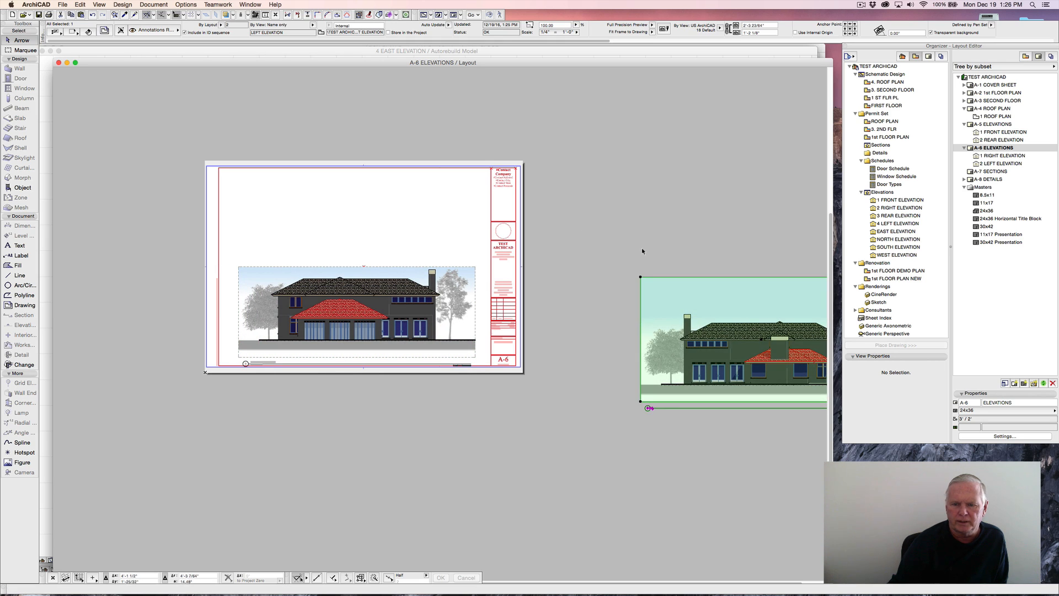
{"action": "key", "text": "super+d"}
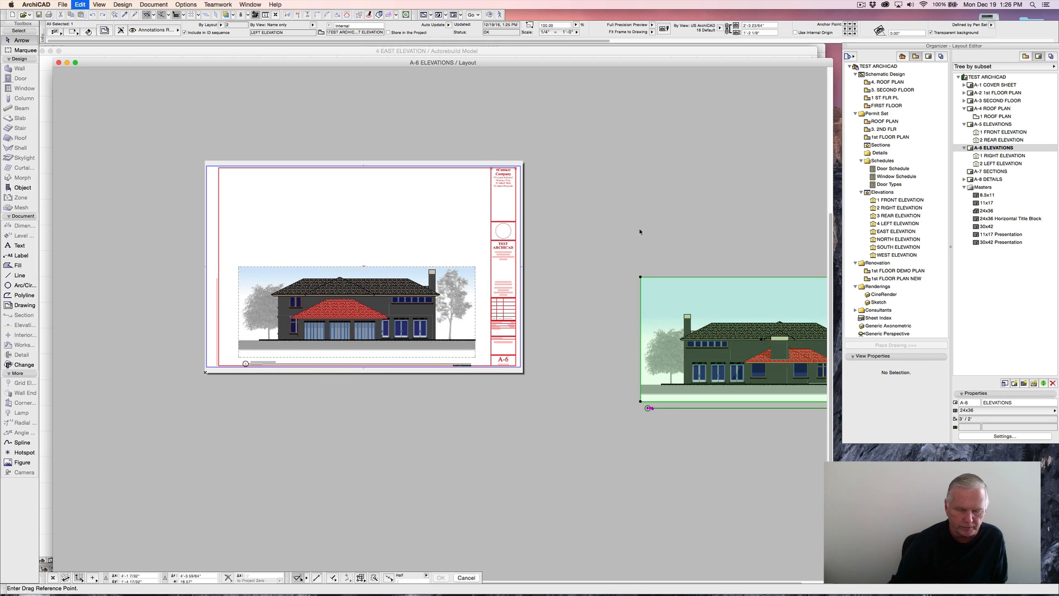
{"action": "left_click", "coordinate": [640, 401]}
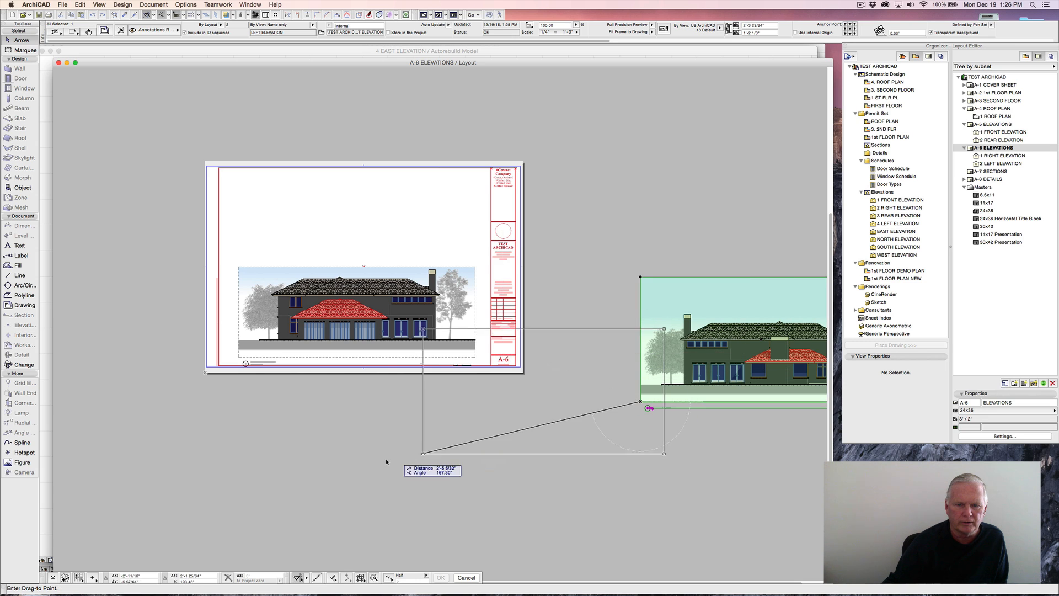
{"action": "left_click", "coordinate": [238, 253]}
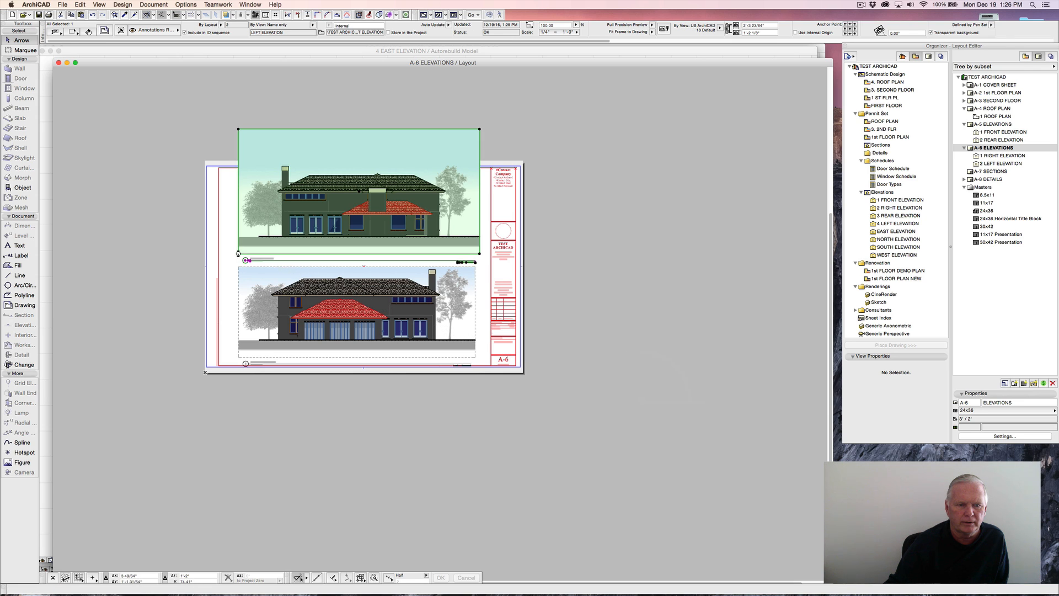
Crop the LEFT ELEVATION frame's top edge to the sheet border and its right edge in line with the RIGHT ELEVATION frame.
{"action": "left_click", "coordinate": [275, 129]}
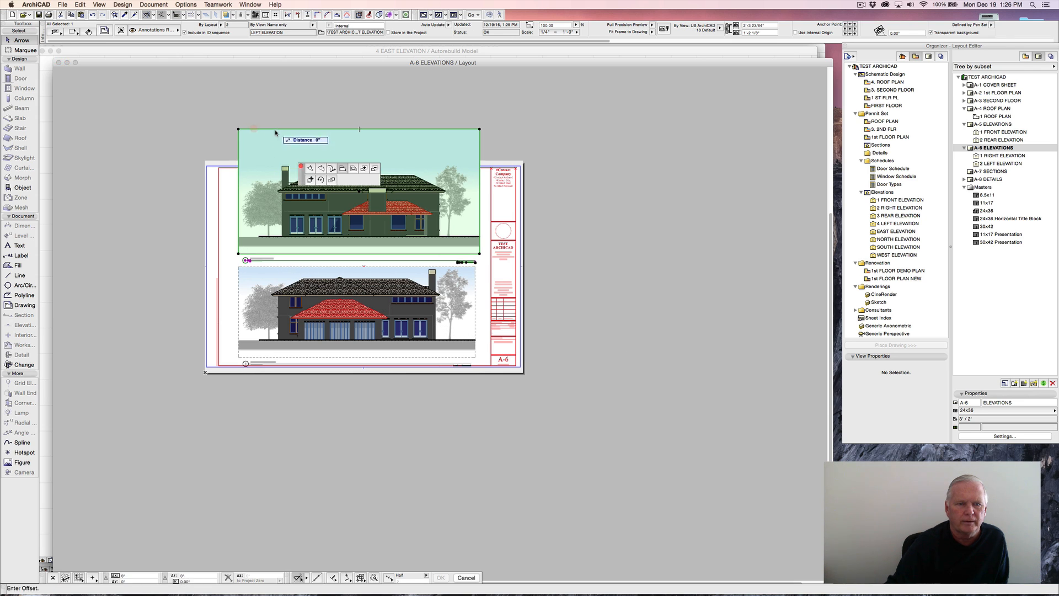
{"action": "left_click", "coordinate": [267, 166]}
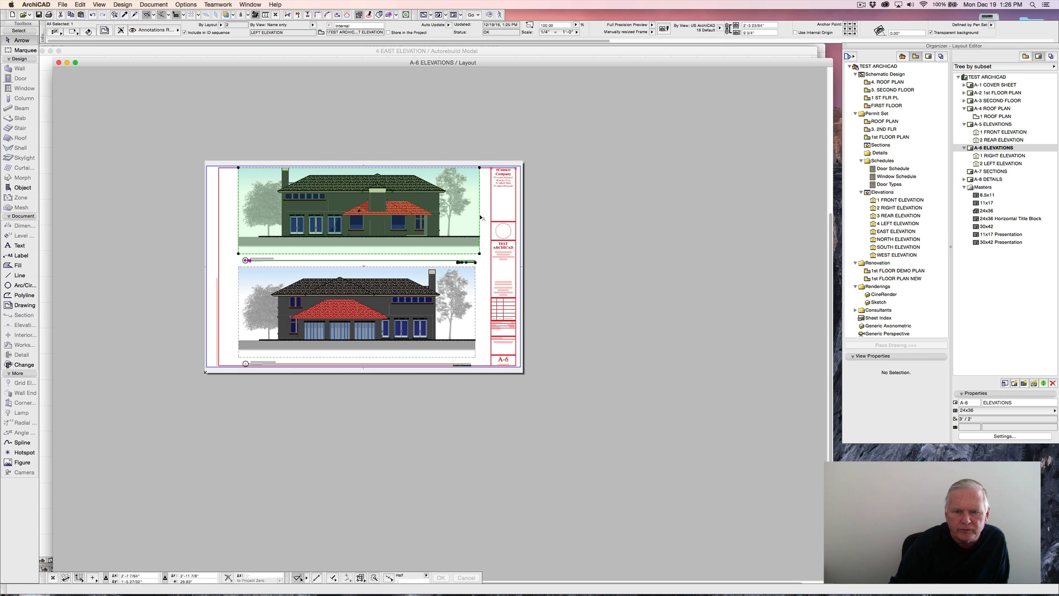
{"action": "left_click", "coordinate": [480, 253]}
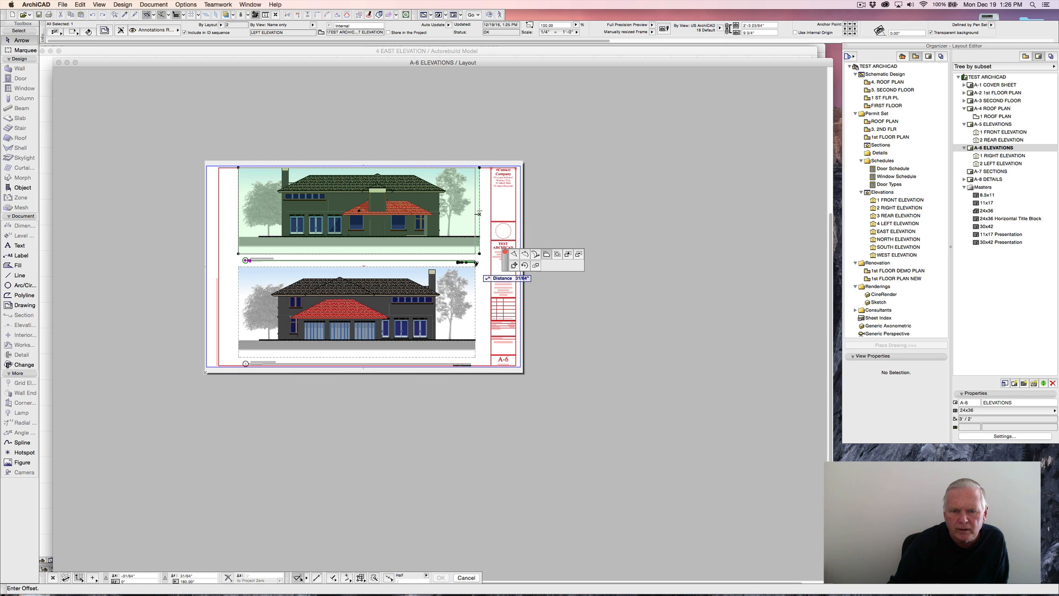
{"action": "left_click", "coordinate": [475, 254]}
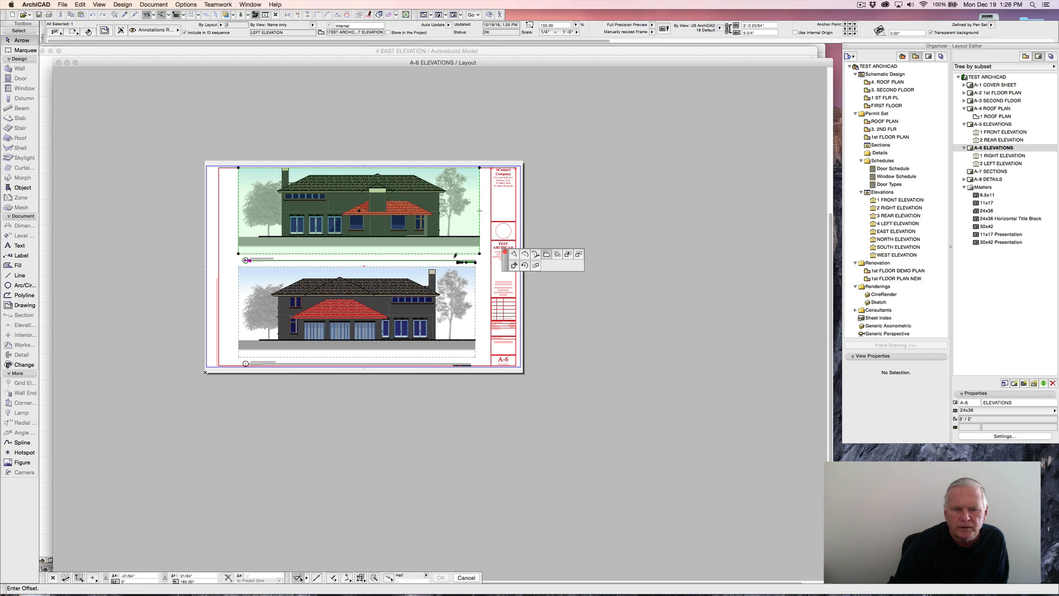
Shift the LEFT ELEVATION drawing's content slightly down within its frame and deselect the drawing.
{"action": "left_click", "coordinate": [356, 211]}
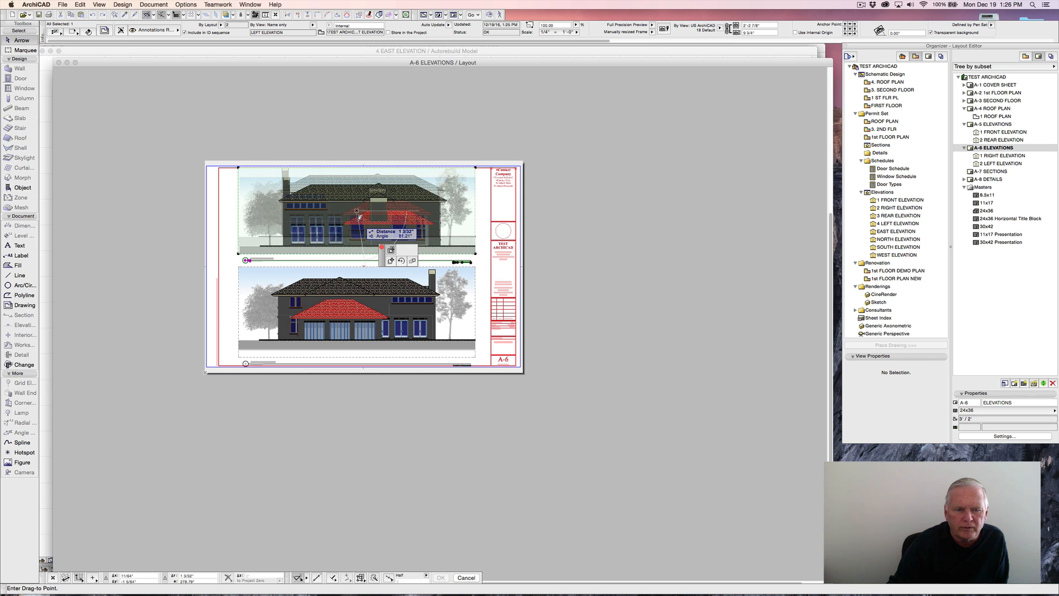
{"action": "left_click", "coordinate": [359, 218]}
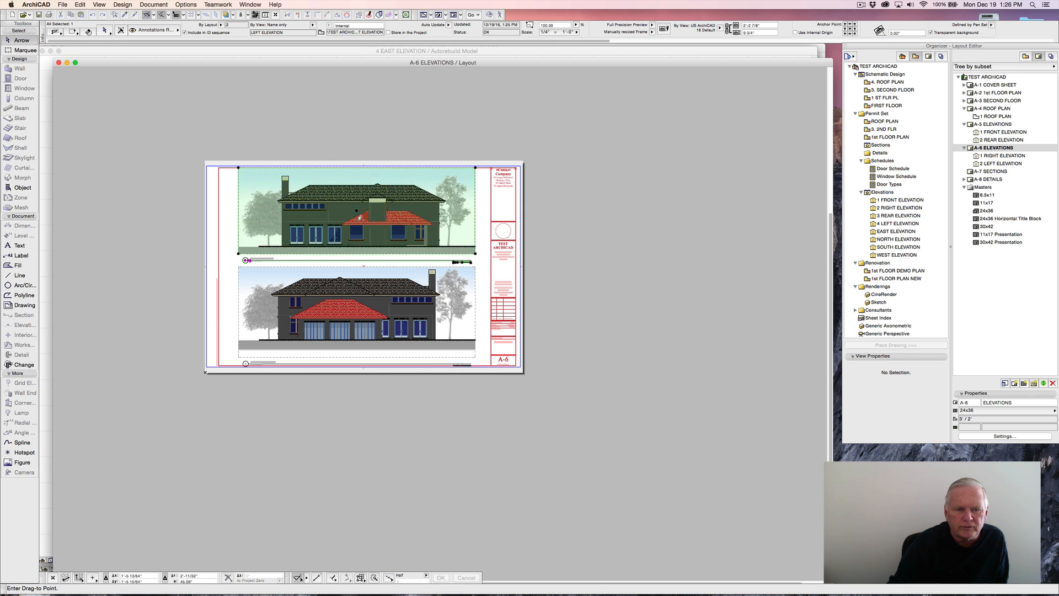
{"action": "left_click", "coordinate": [550, 217]}
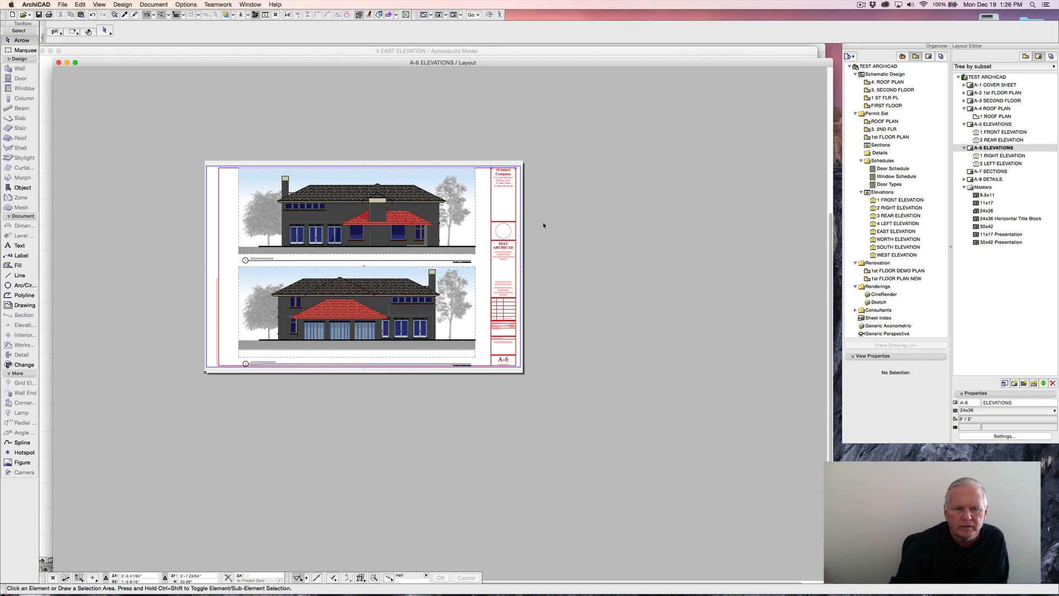
Shift the RIGHT ELEVATION drawing's content down within its frame, trimming the blank strip under the ground, and deselect the drawing.
{"action": "left_click", "coordinate": [359, 312]}
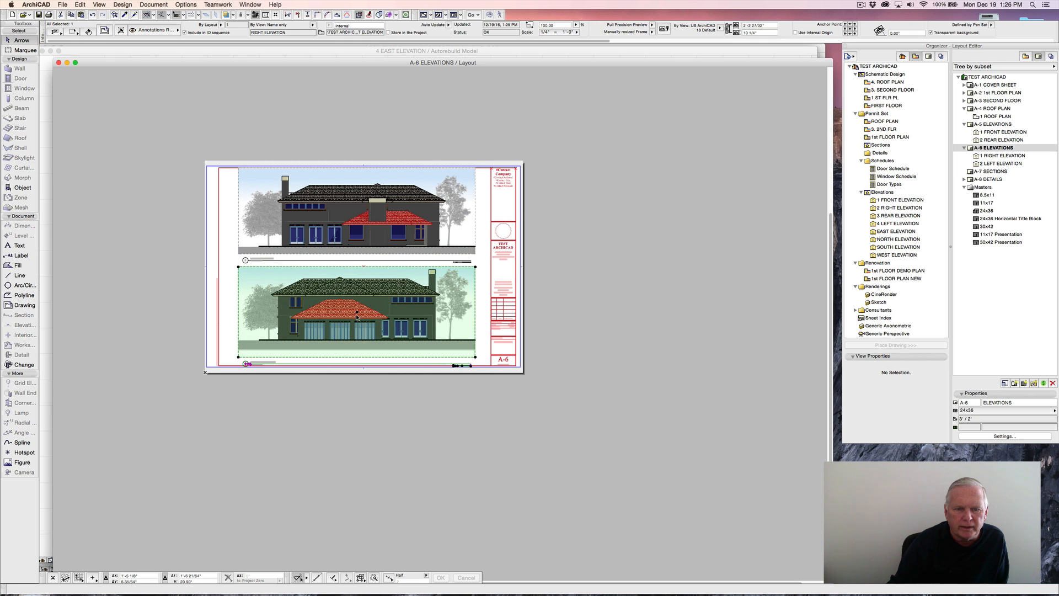
{"action": "left_click", "coordinate": [357, 310]}
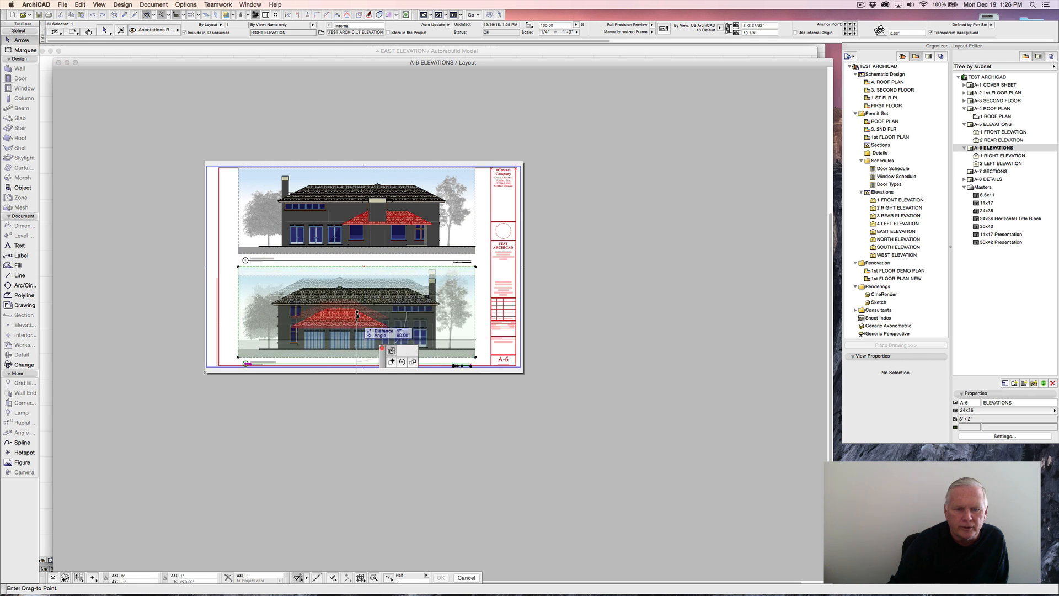
{"action": "left_click", "coordinate": [358, 314]}
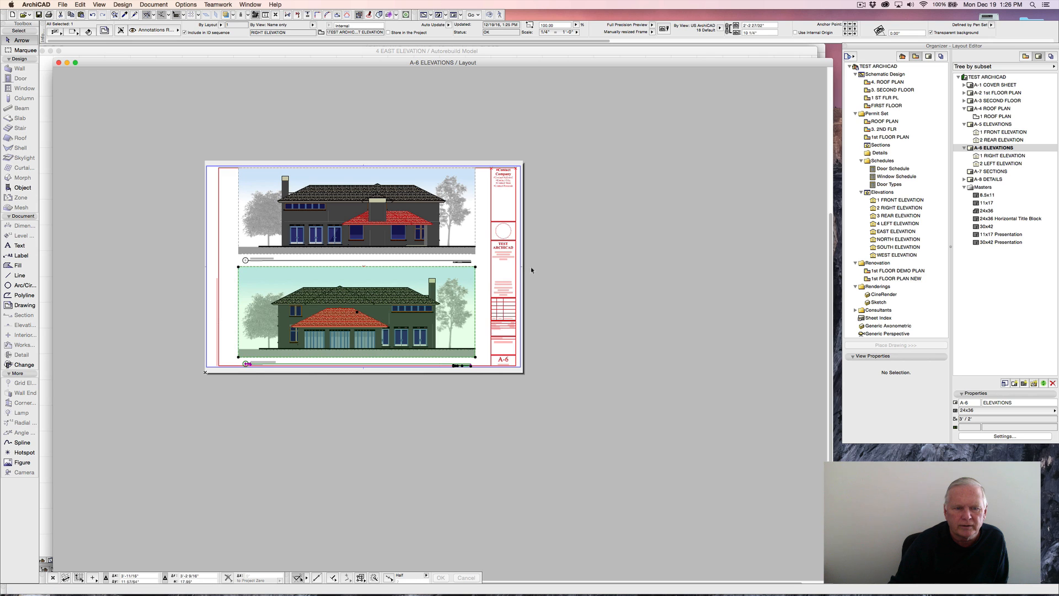
{"action": "left_click", "coordinate": [576, 260]}
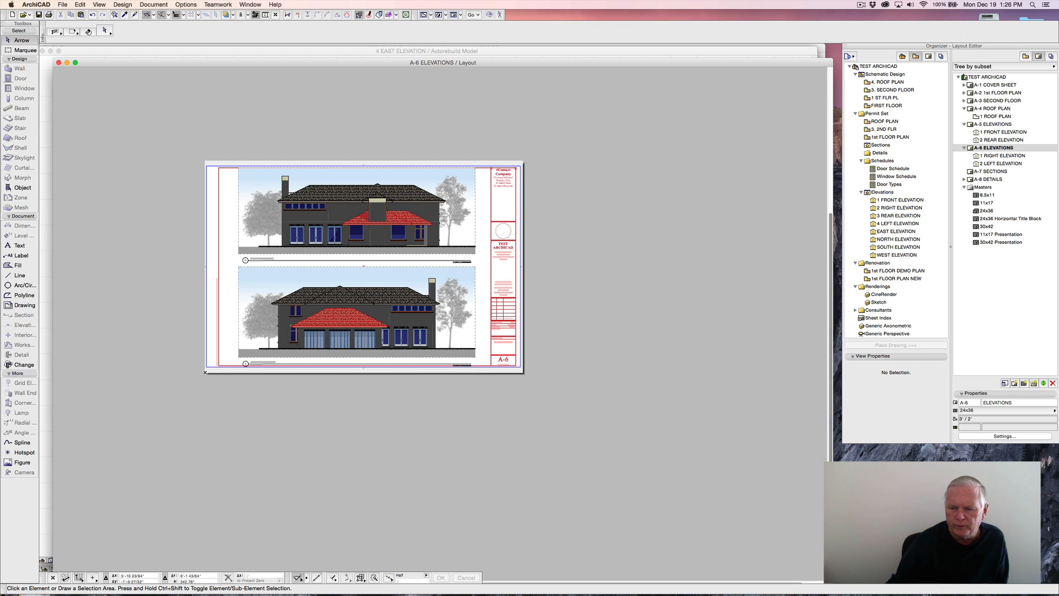
Shrink the layout window, fit the A-6 sheet in it, and show the layout book beside the Layouts to PDF publisher set in the Organizer.
{"action": "left_click_drag", "start_coordinate": [836, 583], "coordinate": [825, 571]}
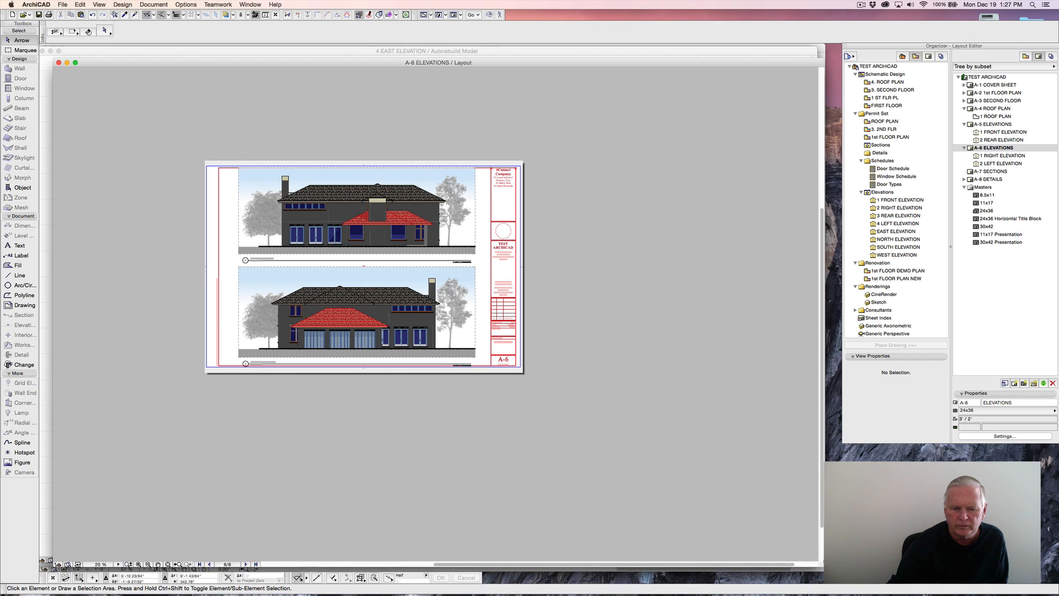
{"action": "left_click", "coordinate": [169, 567]}
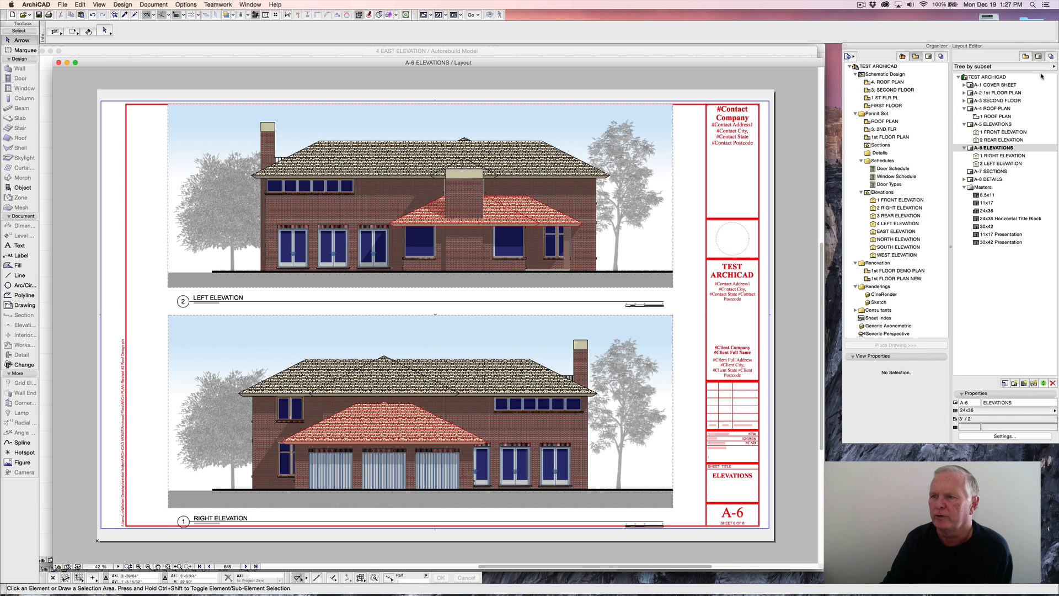
{"action": "left_click", "coordinate": [930, 57]}
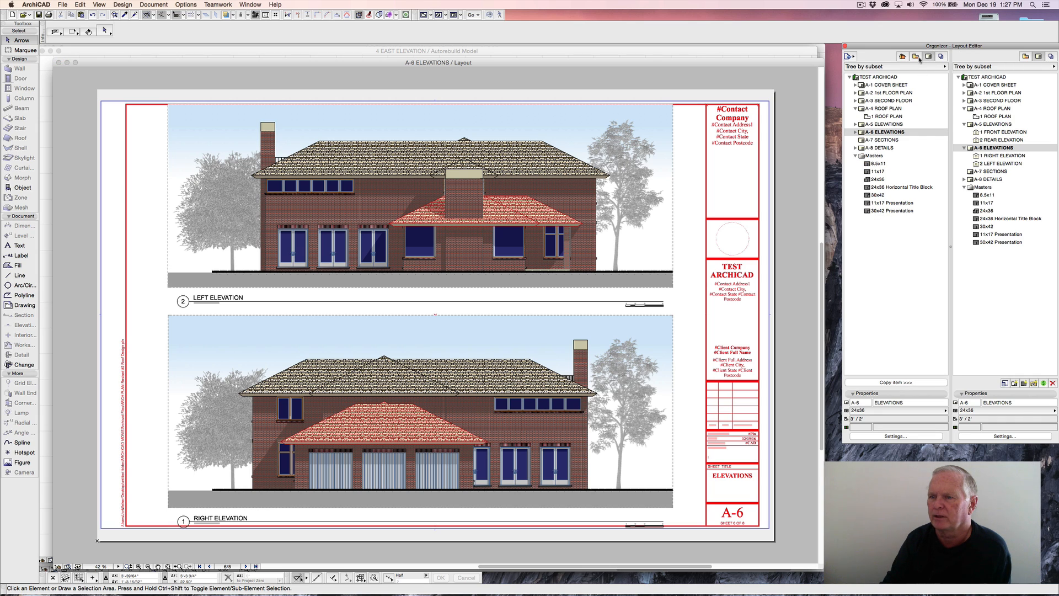
{"action": "left_click", "coordinate": [1052, 57]}
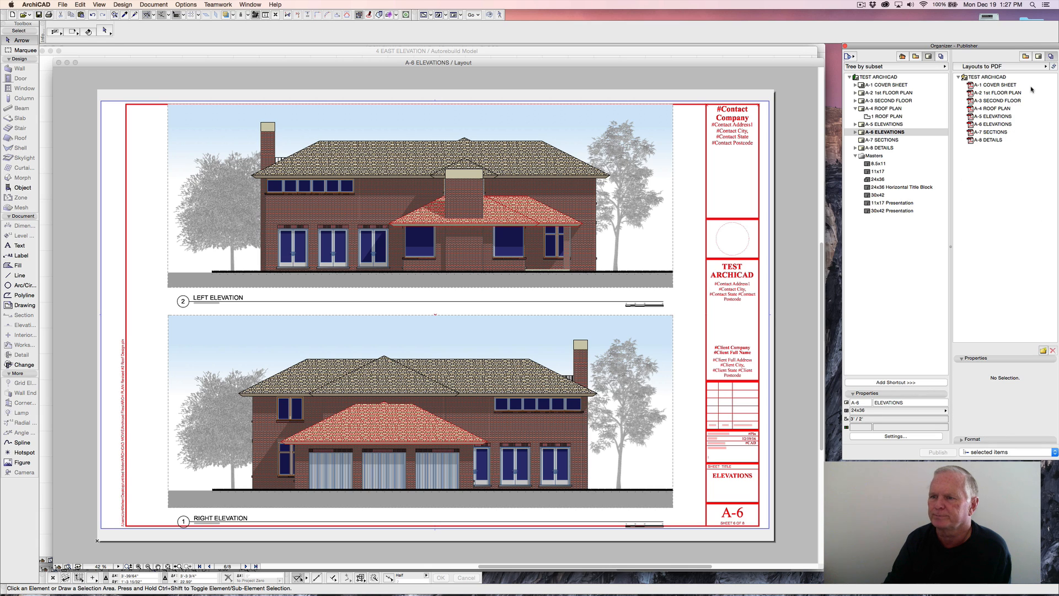
Delete the TEST ARCHICAD shortcut folder with all its layouts from the Layouts to PDF publisher set.
{"action": "left_click", "coordinate": [991, 85]}
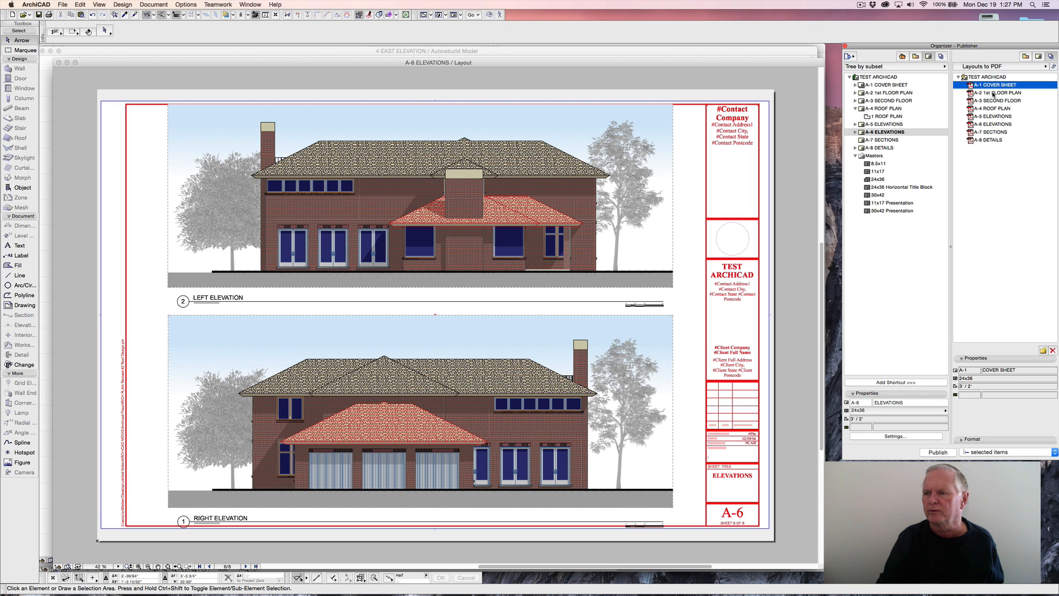
{"action": "left_click", "coordinate": [1052, 351]}
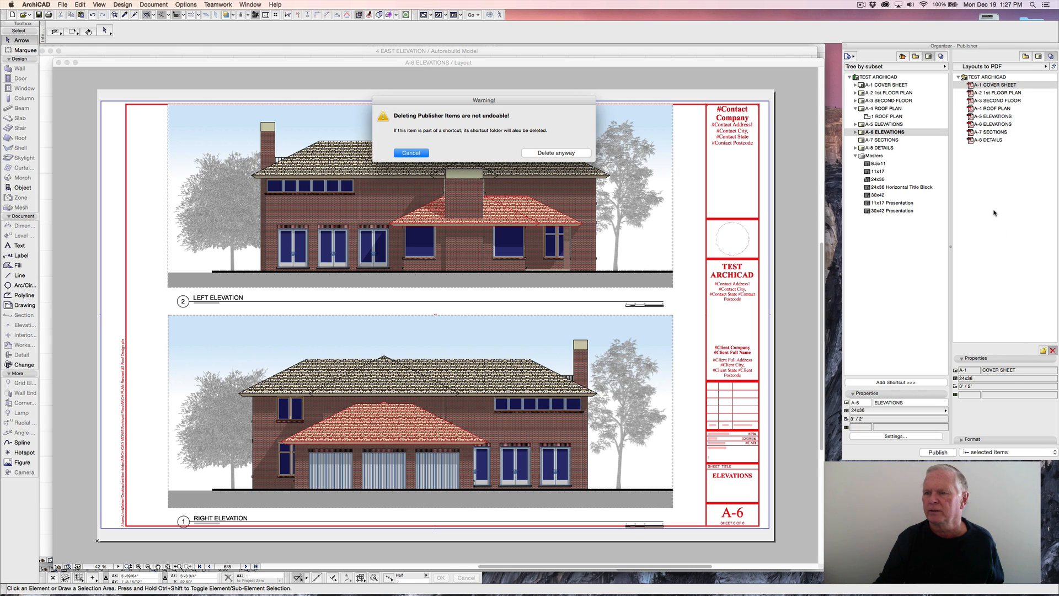
{"action": "left_click", "coordinate": [573, 155]}
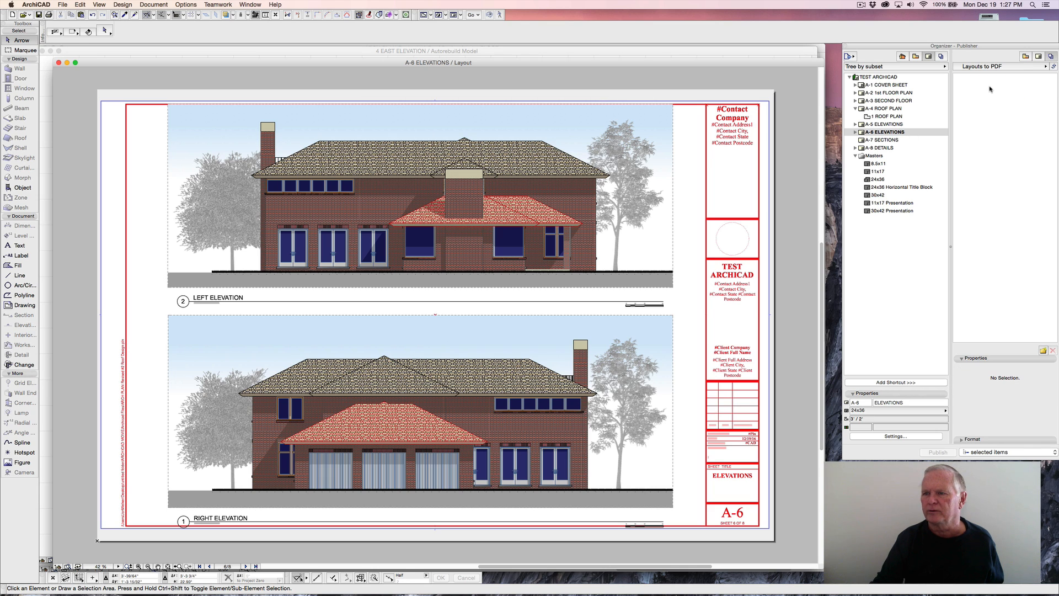
Add layouts A-2 1st FLOOR PLAN through A-6 ELEVATIONS from the layout book to the Layouts to PDF publisher set.
{"action": "left_click", "coordinate": [879, 94]}
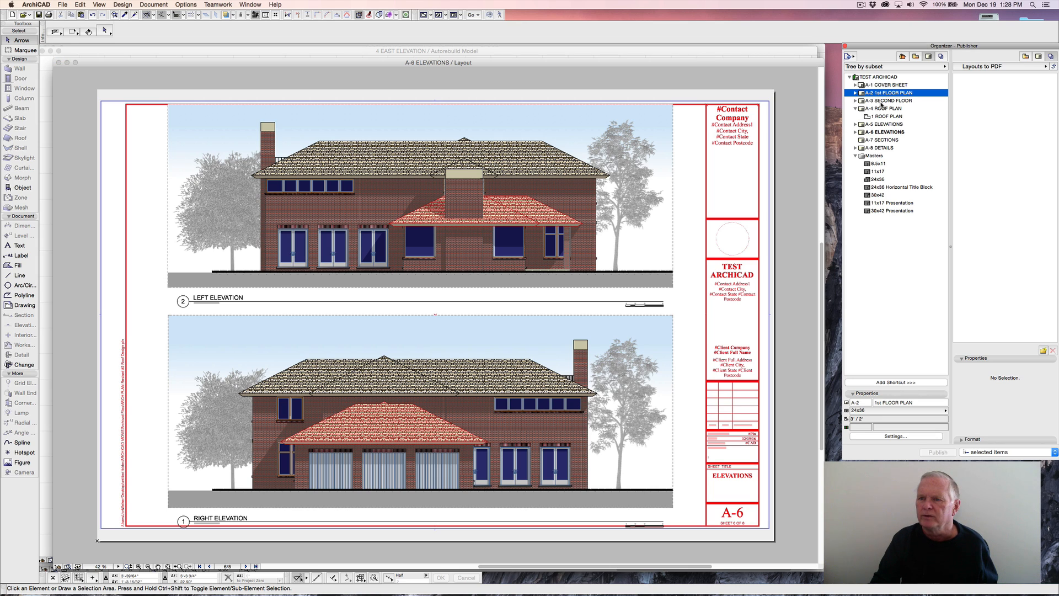
{"action": "left_click", "coordinate": [881, 101], "text": "shift"}
{"action": "left_click", "coordinate": [881, 109], "text": "shift"}
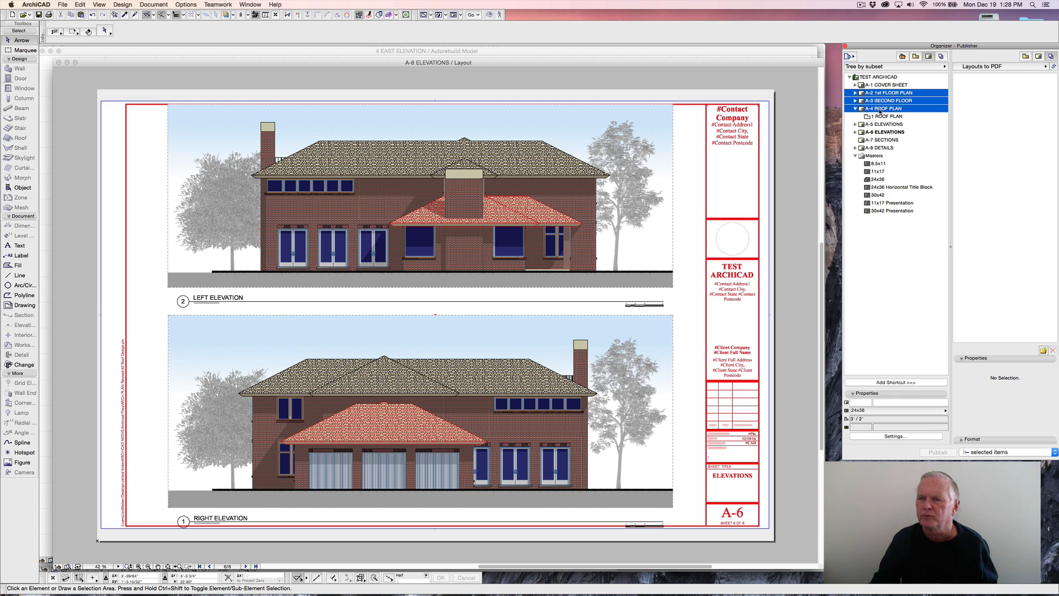
{"action": "left_click", "coordinate": [875, 124], "text": "shift"}
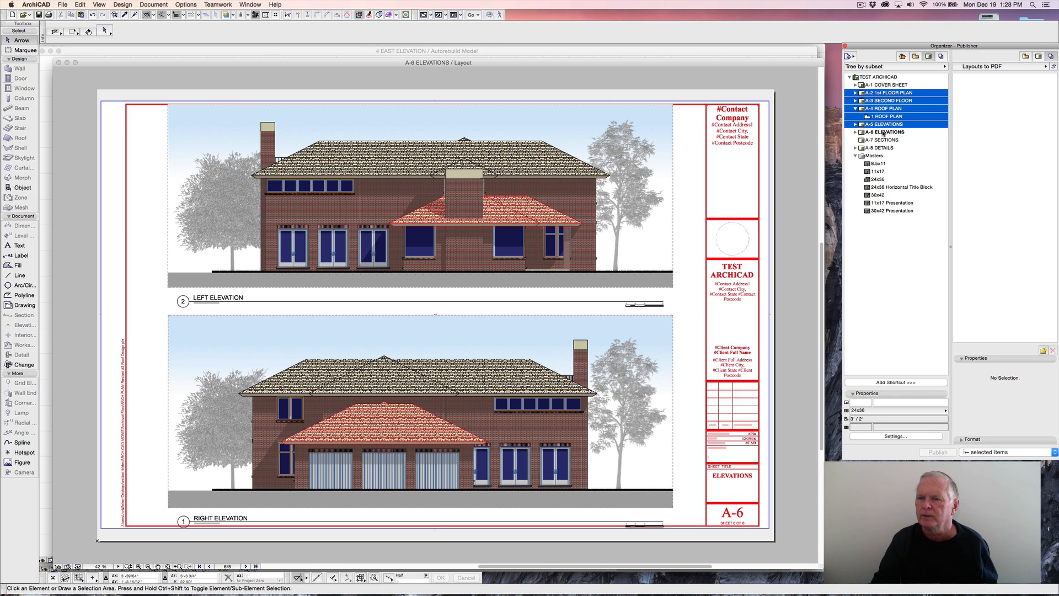
{"action": "left_click", "coordinate": [880, 133], "text": "shift"}
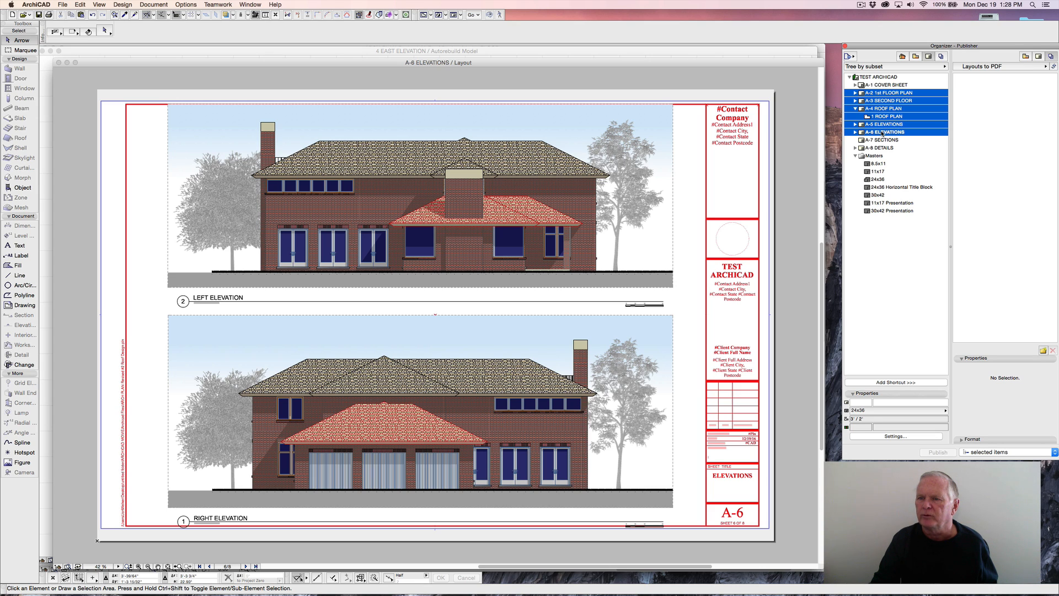
{"action": "left_click_drag", "start_coordinate": [883, 133], "coordinate": [990, 120]}
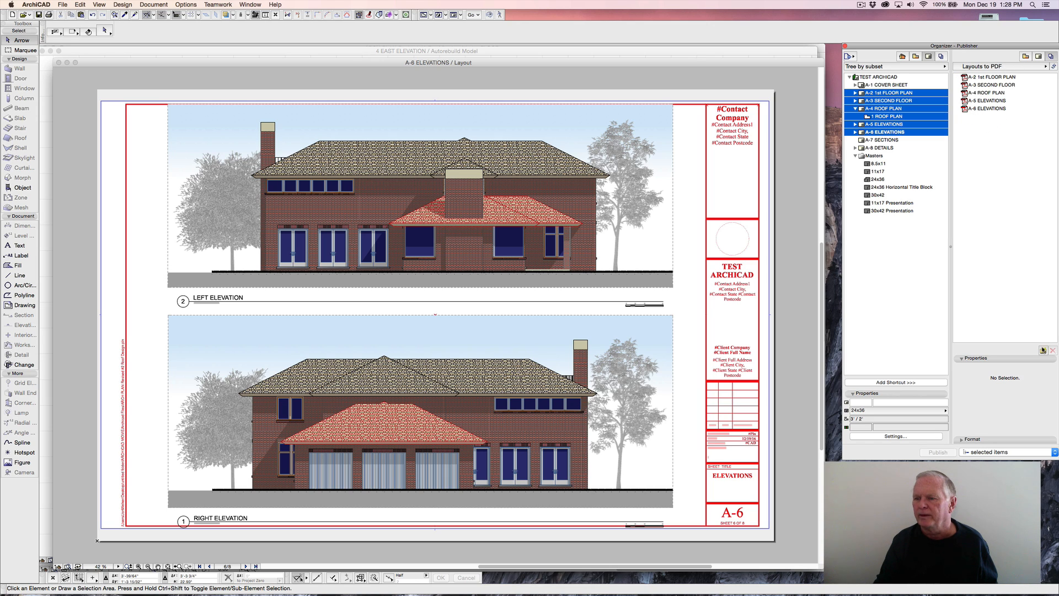
Create a new folder named PRESENTATION DRWGS in the Layouts to PDF publisher set.
{"action": "left_click", "coordinate": [1044, 352]}
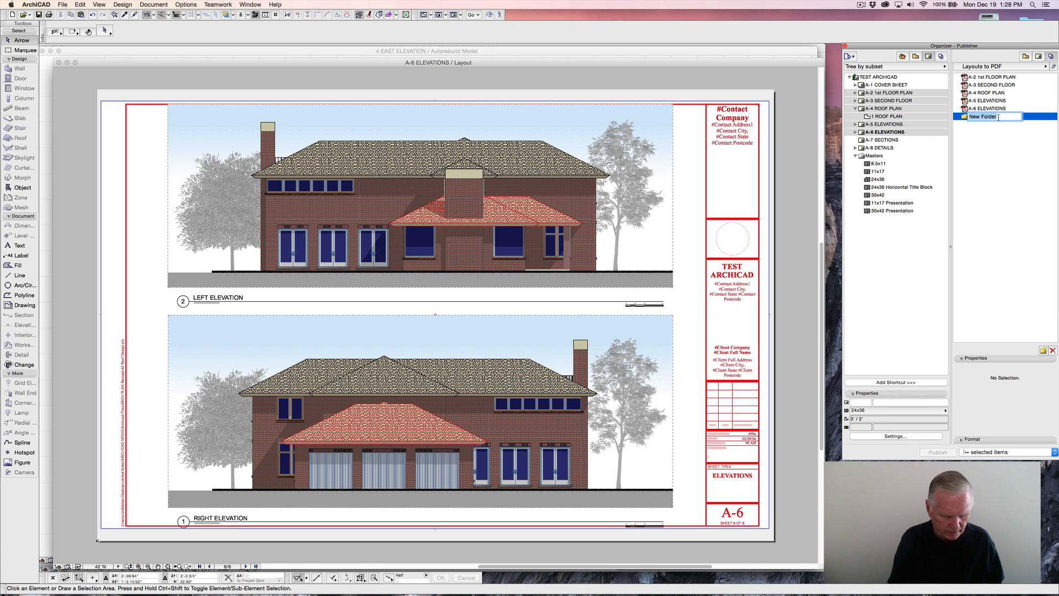
{"action": "type", "text": "PRESEN"}
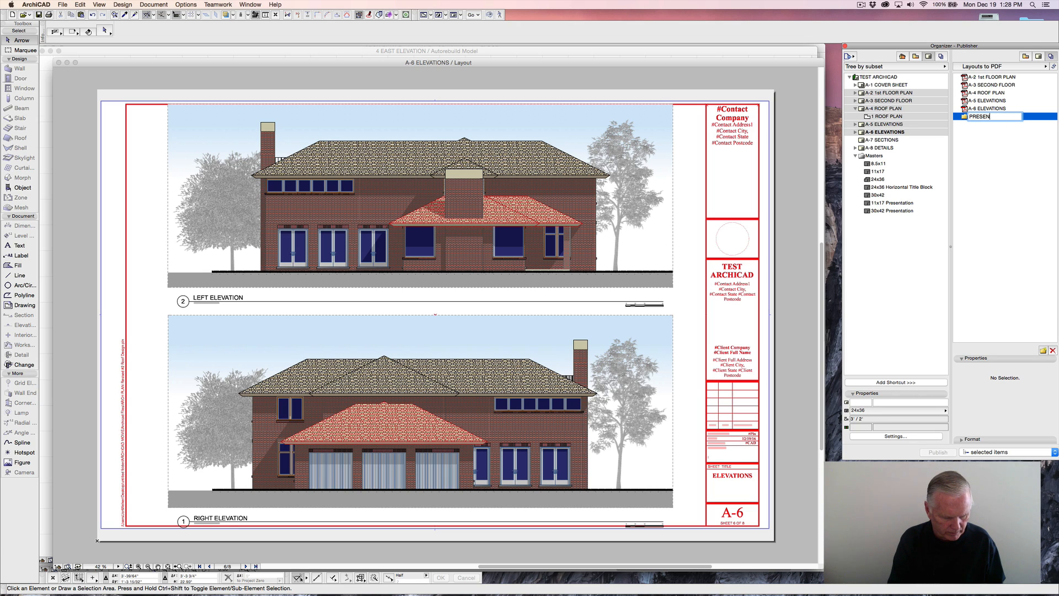
{"action": "type", "text": "TATION DRW"}
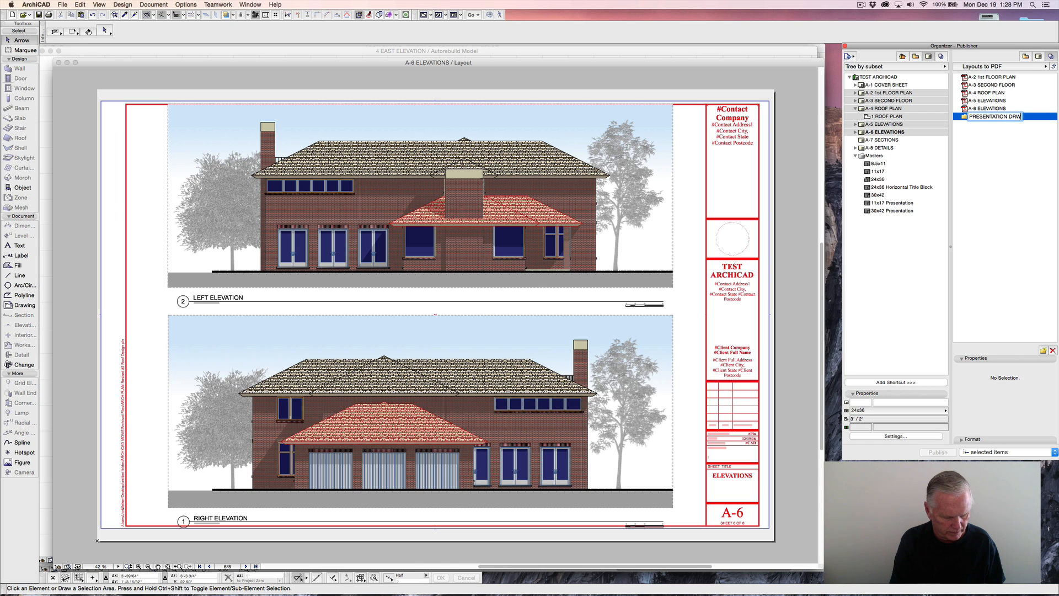
{"action": "type", "text": "GS"}
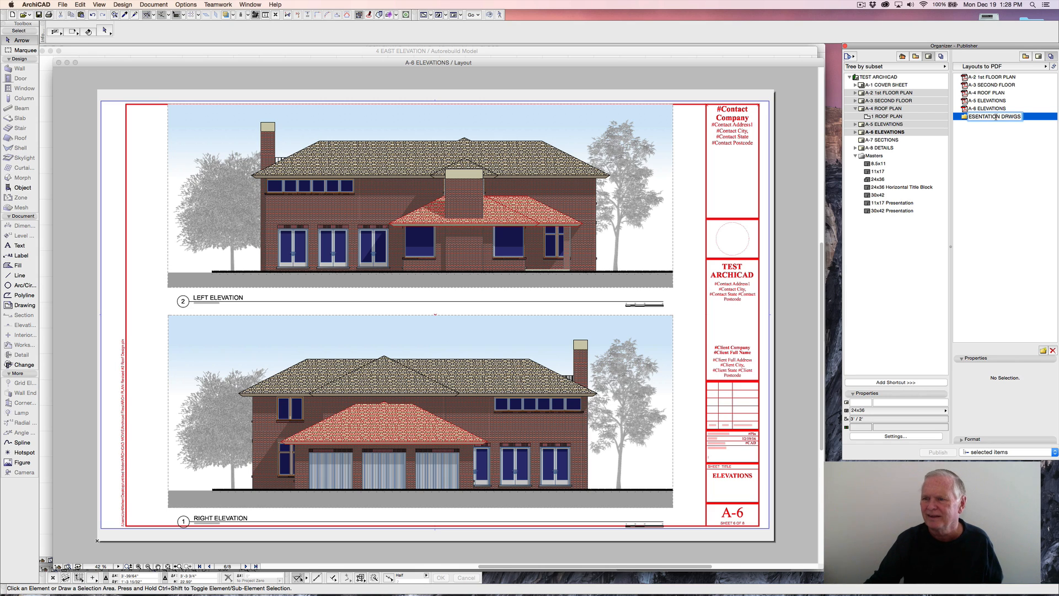
Move layouts A-2 1st FLOOR PLAN through A-6 ELEVATIONS into the PRESENTATION DRWGS folder of the publisher set and expand the folder.
{"action": "left_click", "coordinate": [993, 143]}
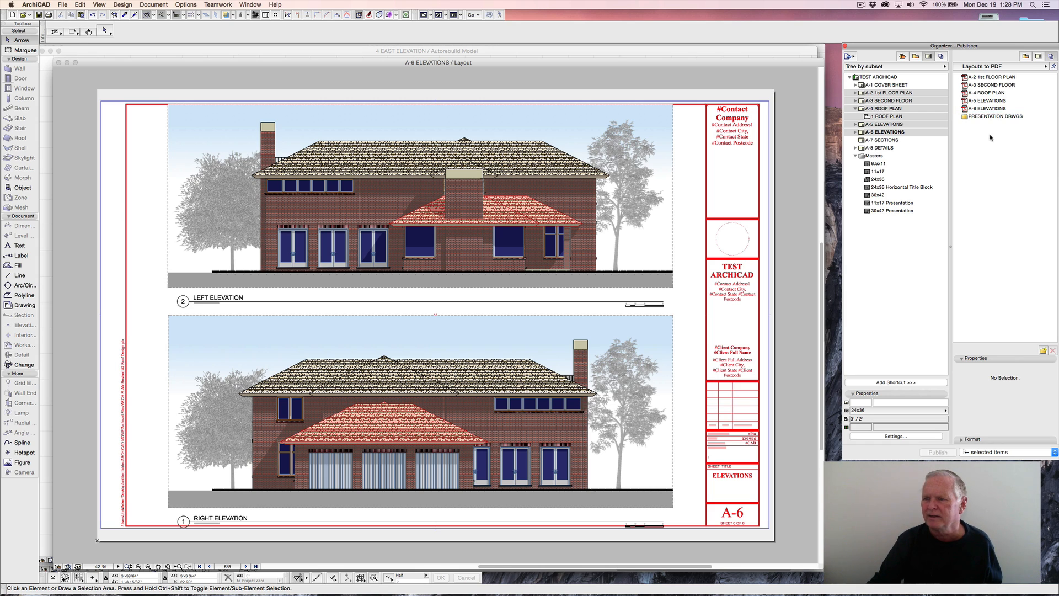
{"action": "left_click", "coordinate": [986, 78]}
{"action": "left_click", "coordinate": [987, 109], "text": "shift"}
{"action": "left_click_drag", "start_coordinate": [988, 108], "coordinate": [994, 117]}
{"action": "left_click", "coordinate": [958, 78]}
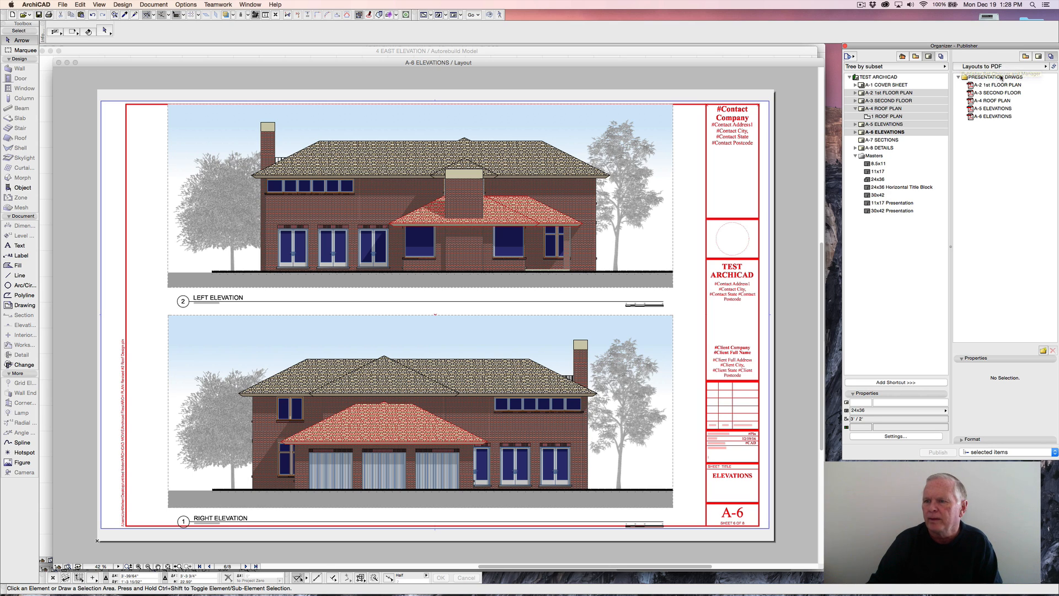
Open the publishing properties of the PRESENTATION DRWGS folder and choose to create a real folder structure.
{"action": "right_click", "coordinate": [989, 78]}
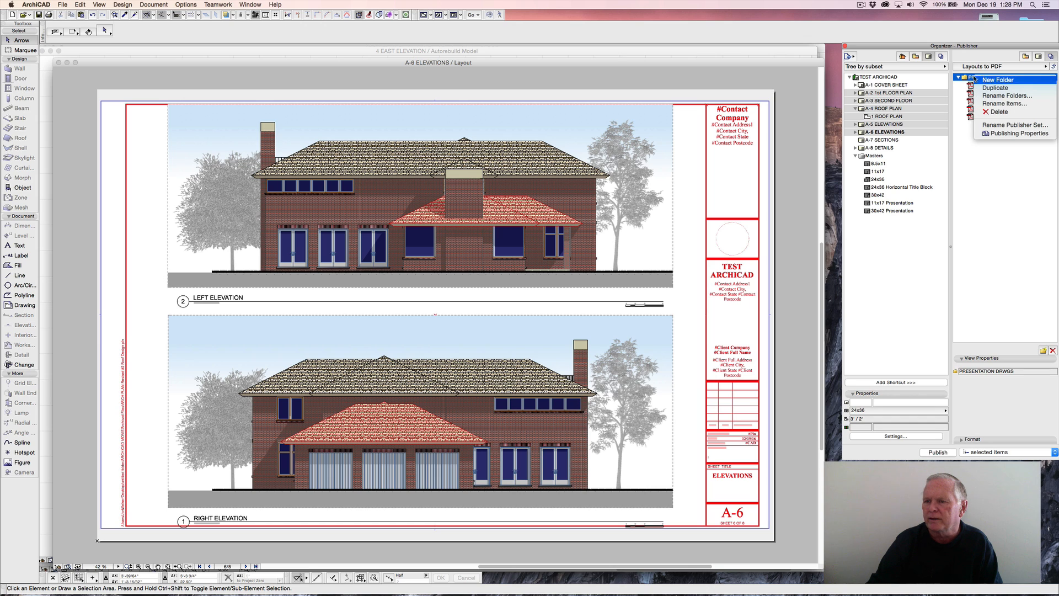
{"action": "left_click", "coordinate": [1013, 134]}
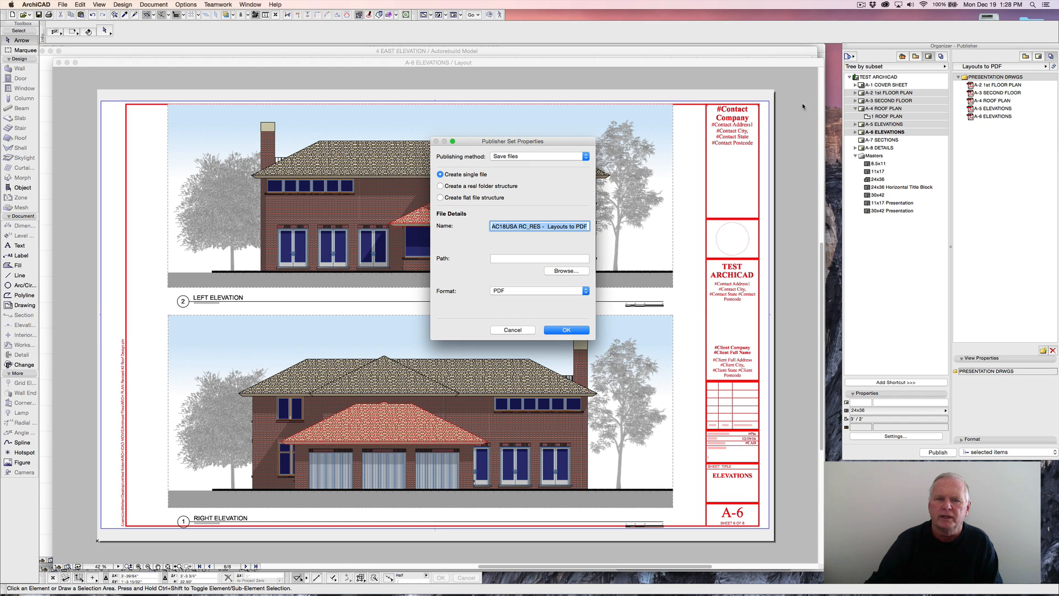
{"action": "left_click", "coordinate": [441, 186]}
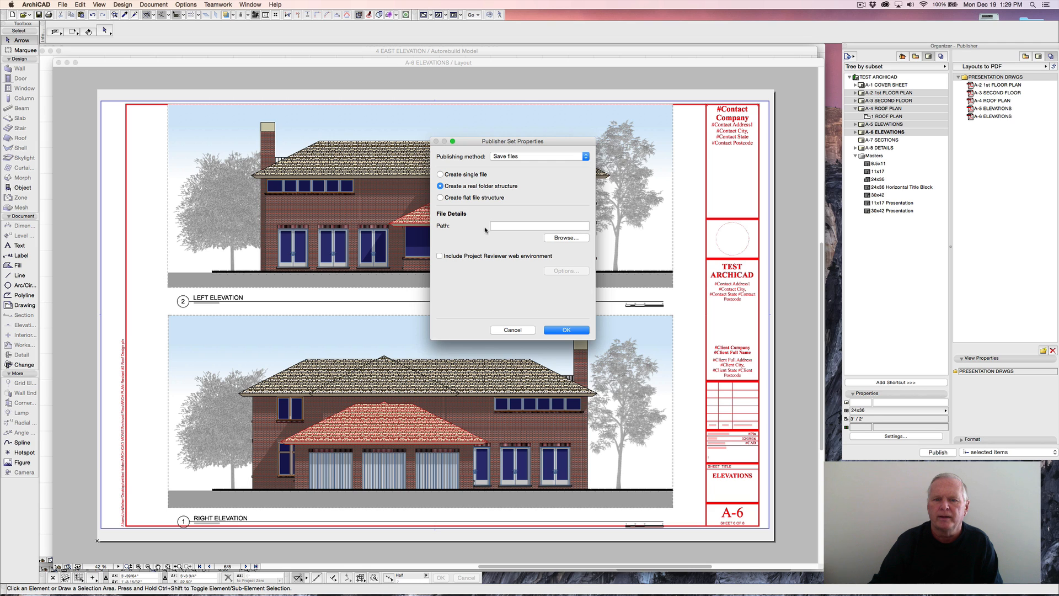
Create a folder named PRESENTATION DWGS on the Desktop and use it as the publishing path.
{"action": "left_click", "coordinate": [562, 239]}
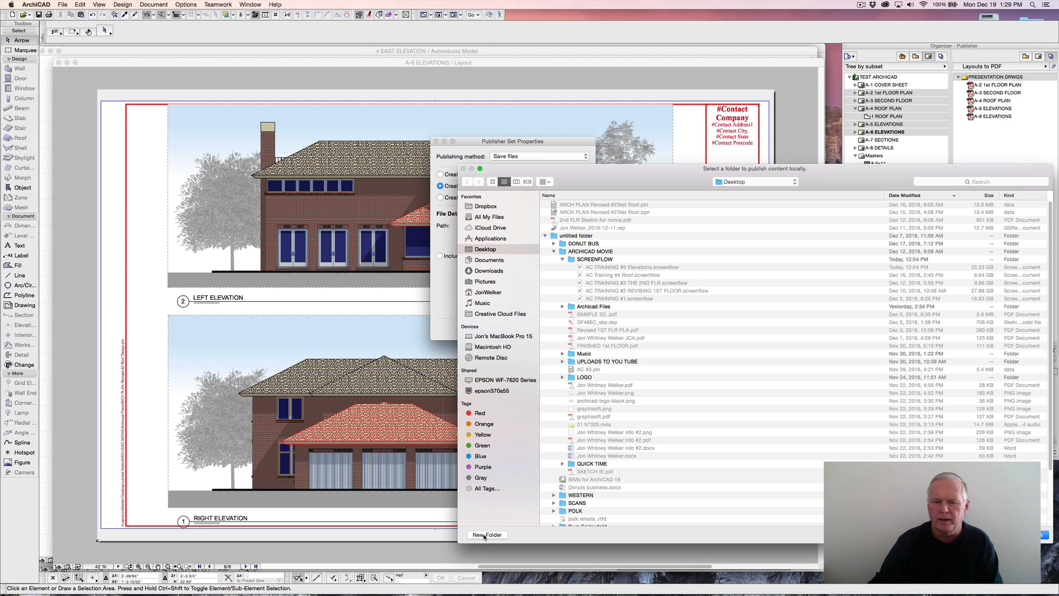
{"action": "left_click", "coordinate": [581, 252]}
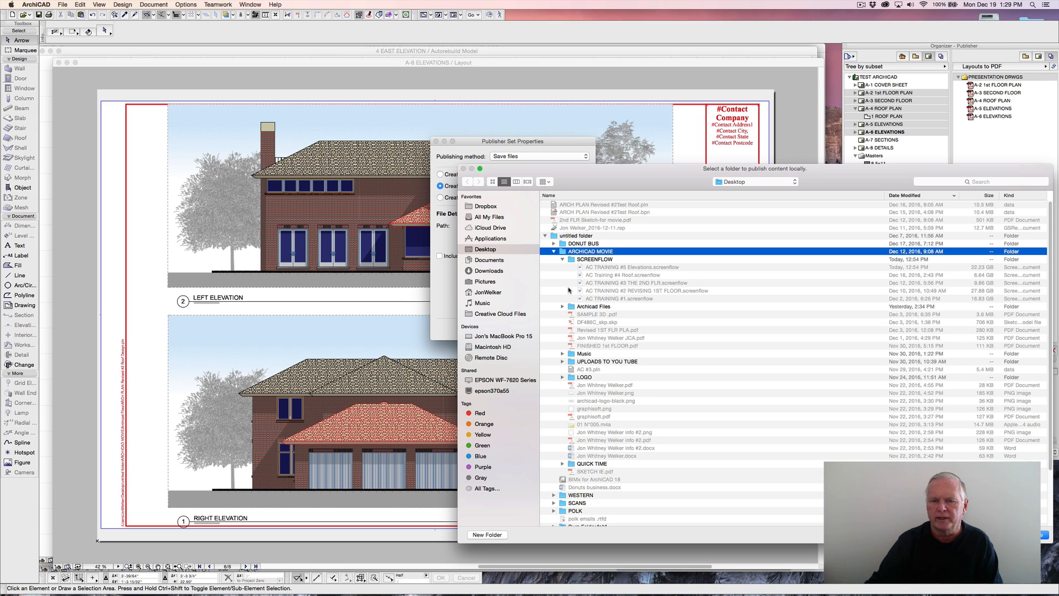
{"action": "left_click", "coordinate": [485, 535]}
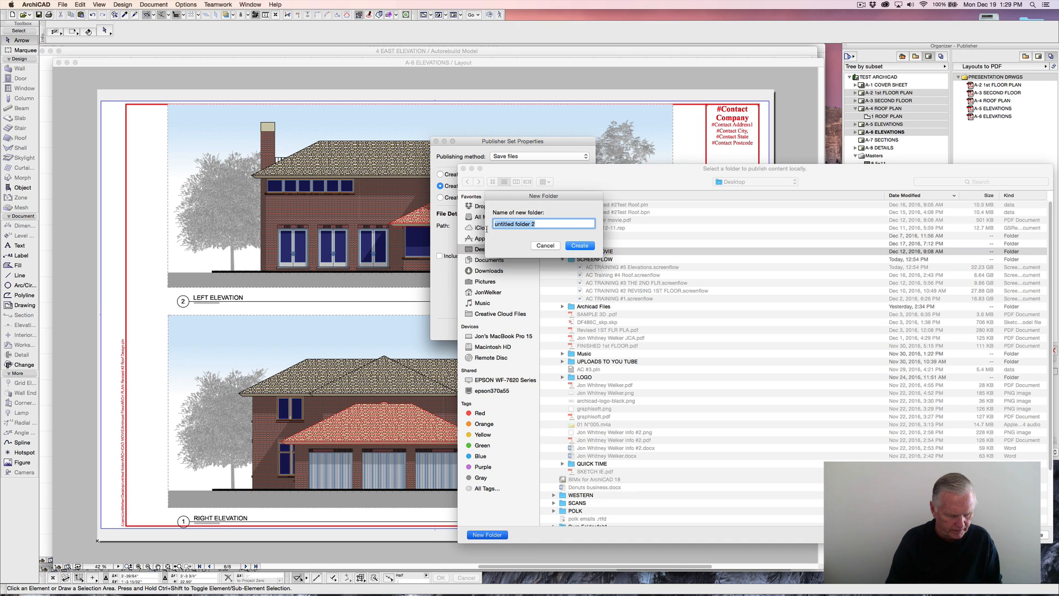
{"action": "type", "text": "PRES"}
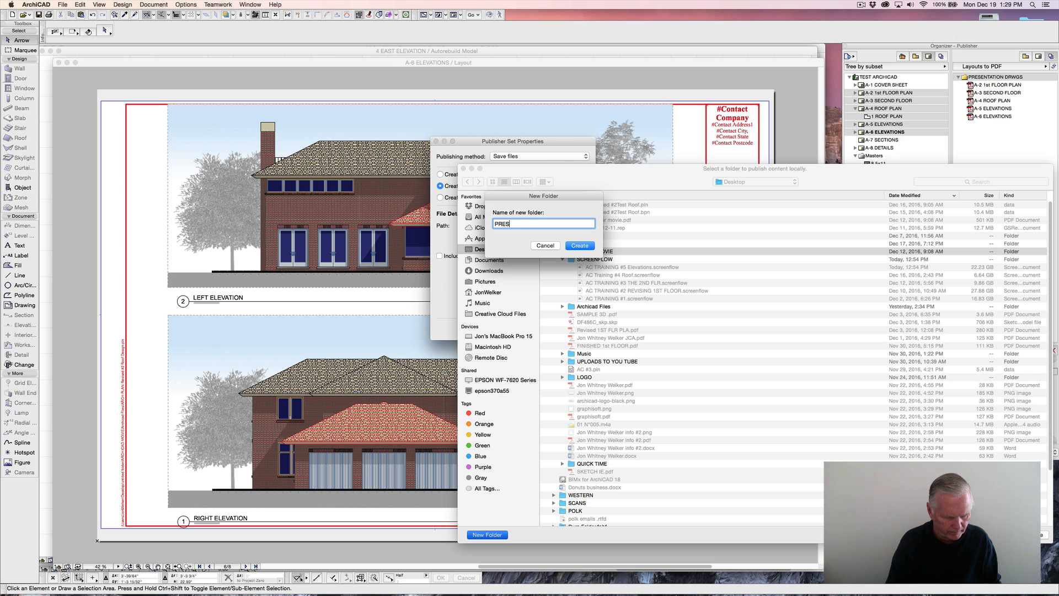
{"action": "type", "text": "ENTAON"}
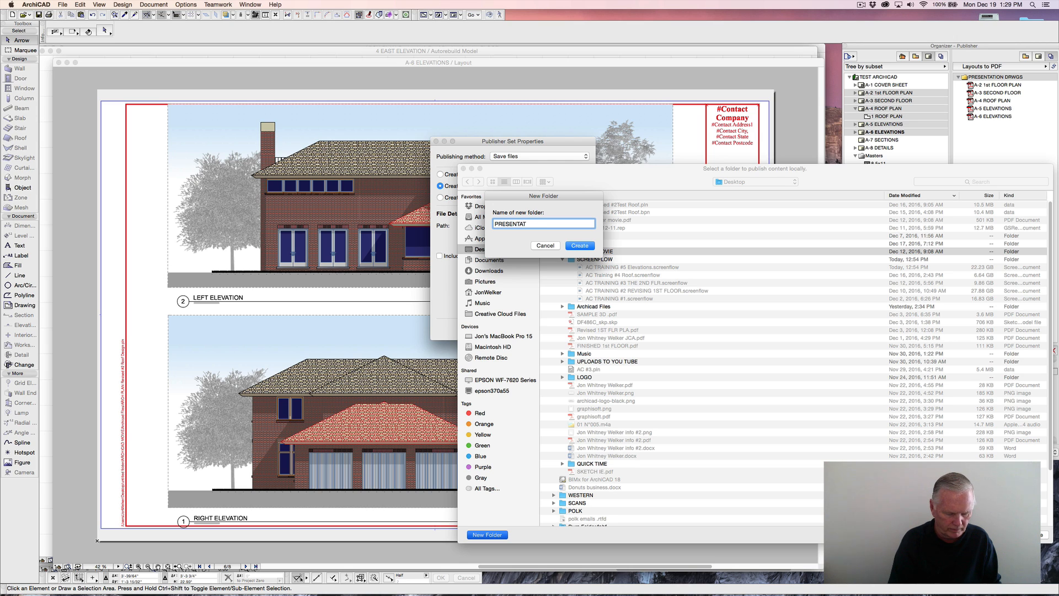
{"action": "type", "text": "ION DWGS"}
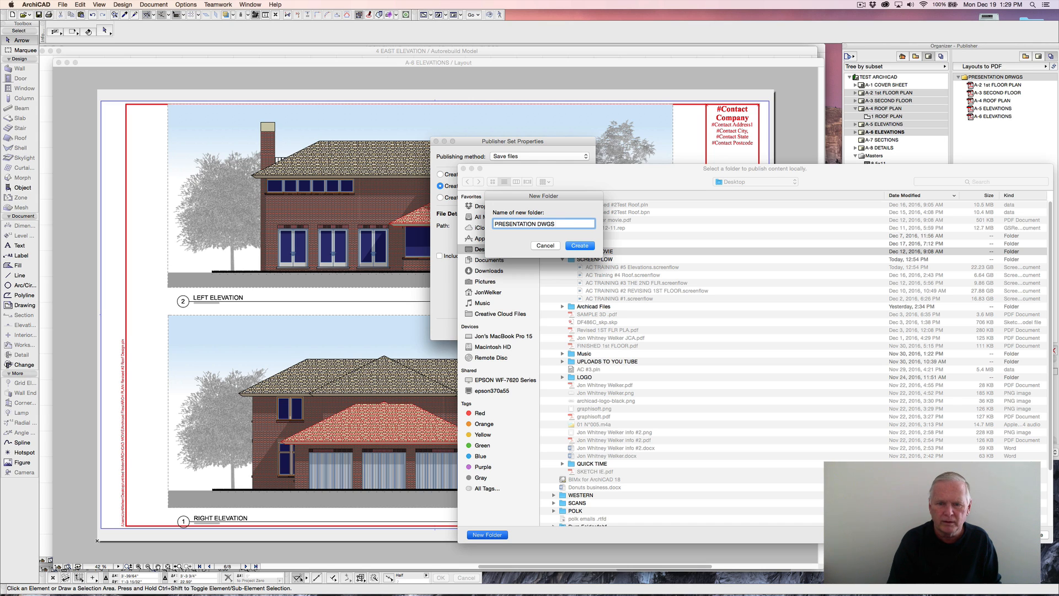
{"action": "left_click", "coordinate": [580, 246]}
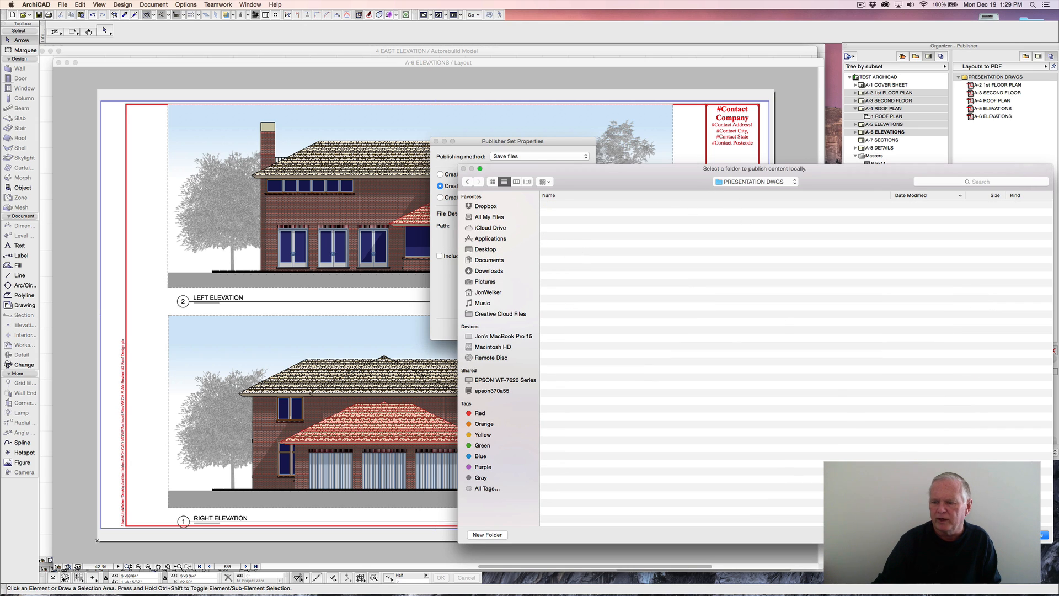
{"action": "left_click", "coordinate": [1031, 535]}
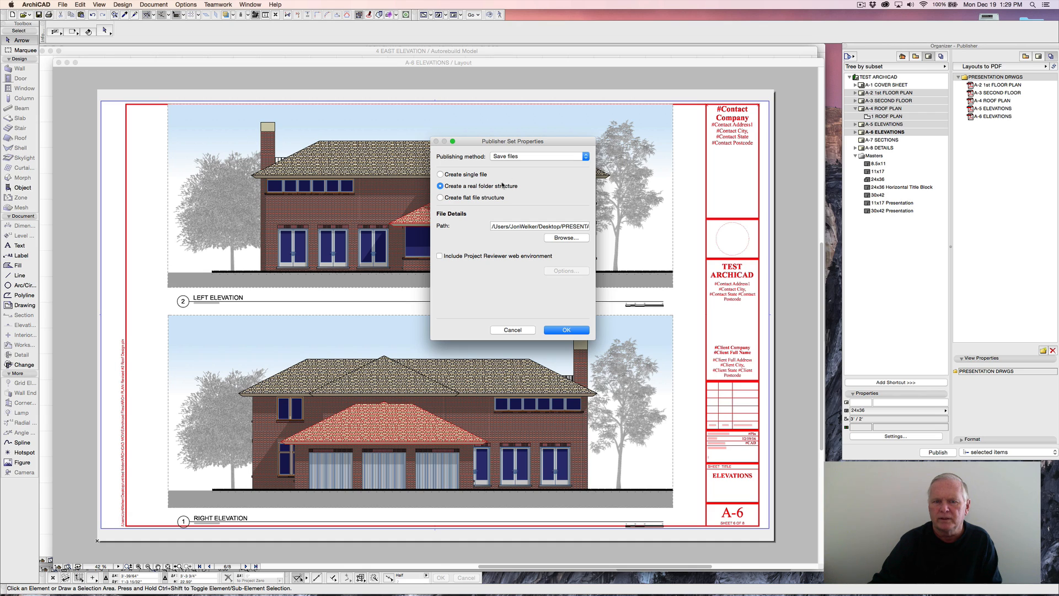
Keep Save files as the publishing method, accept the properties, and publish the layouts in the PRESENTATION DRWGS folder.
{"action": "left_click", "coordinate": [587, 157]}
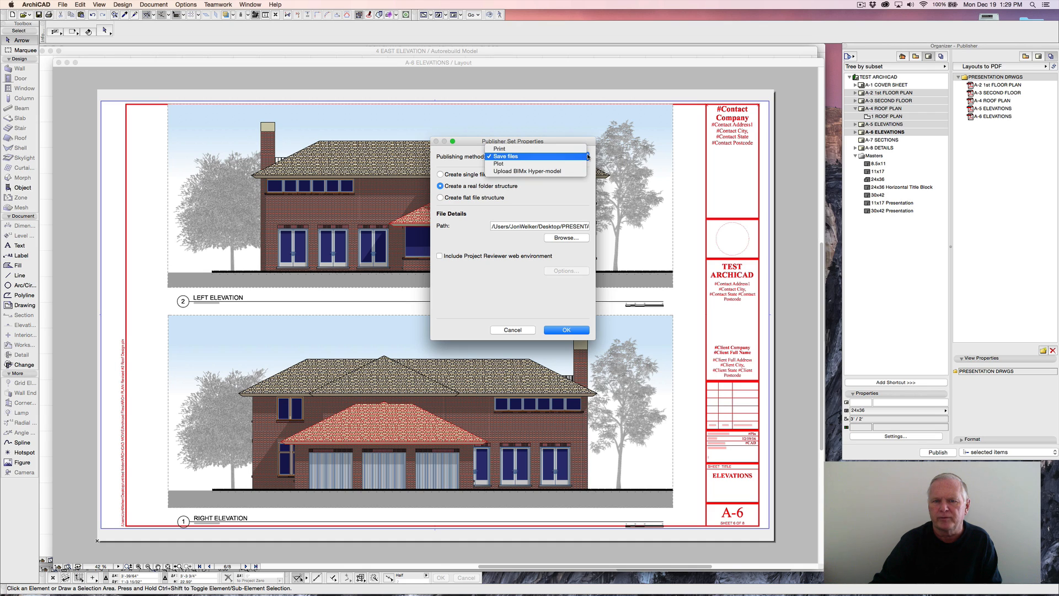
{"action": "left_click", "coordinate": [585, 157]}
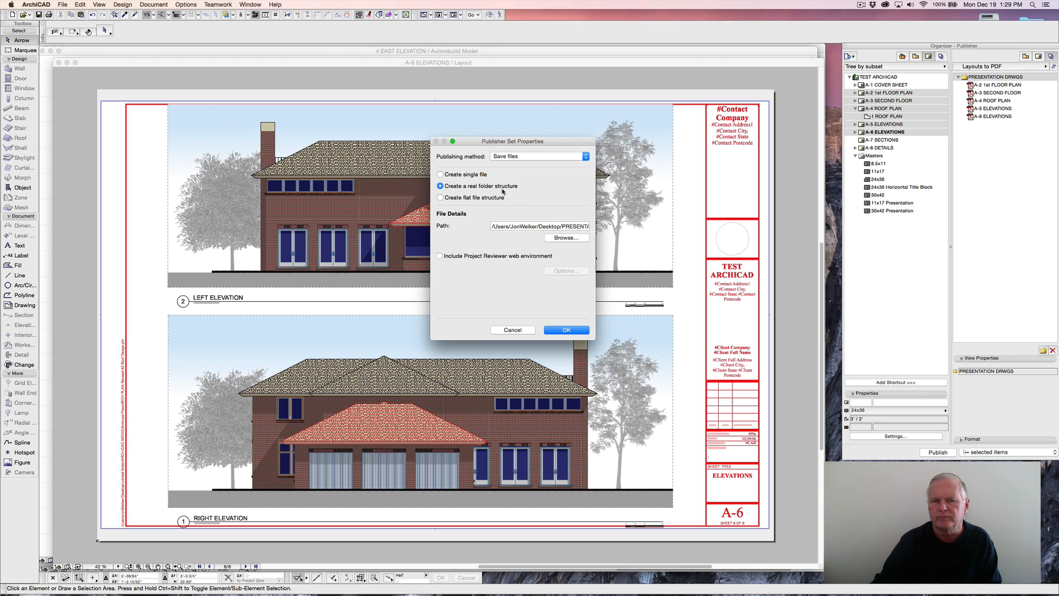
{"action": "left_click", "coordinate": [567, 330]}
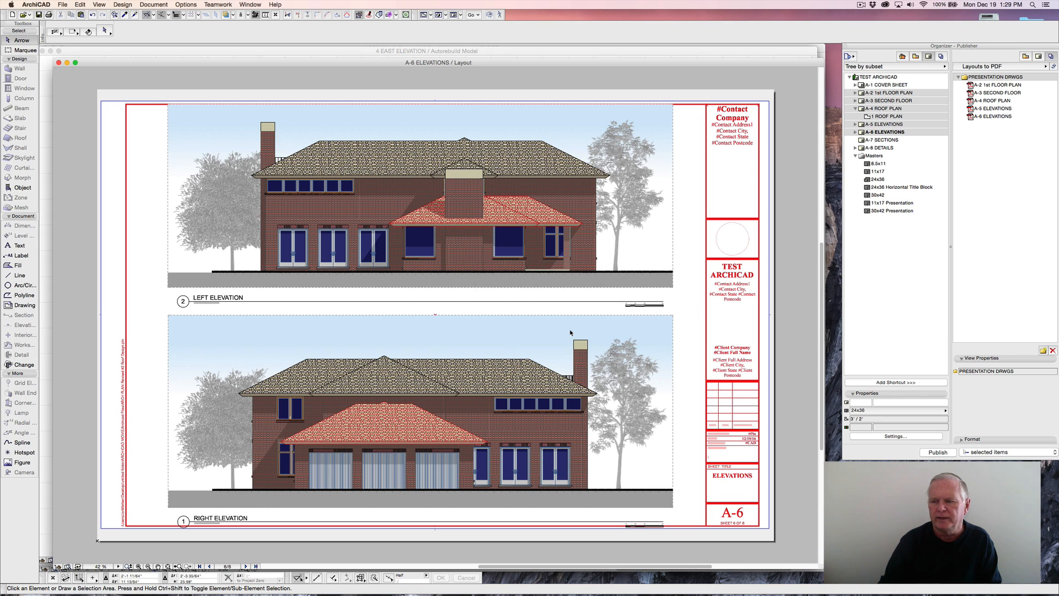
{"action": "left_click", "coordinate": [938, 453]}
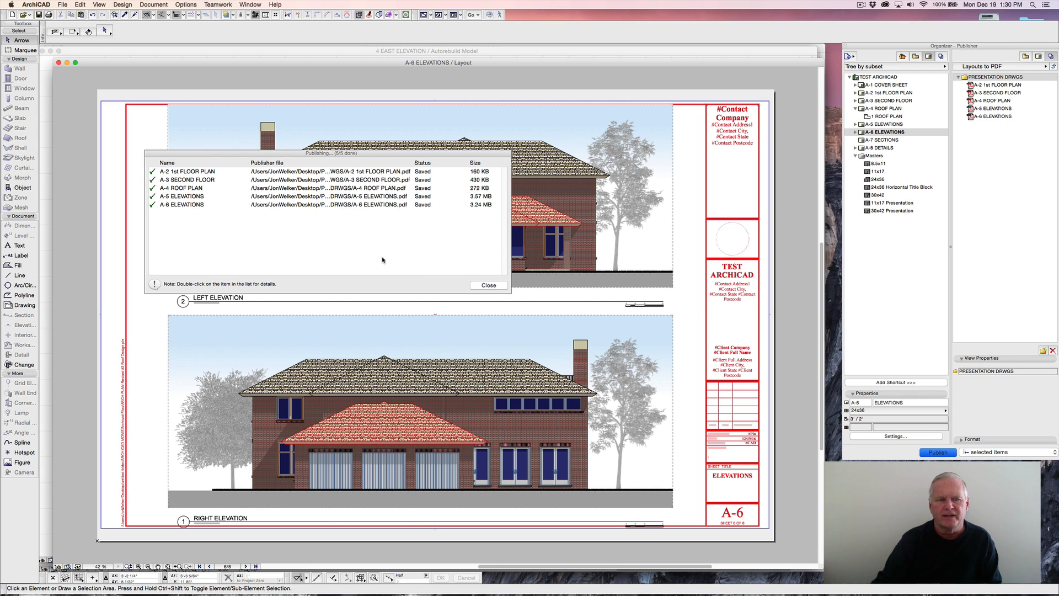
{"action": "left_click", "coordinate": [488, 286]}
{"action": "left_click", "coordinate": [488, 286]}
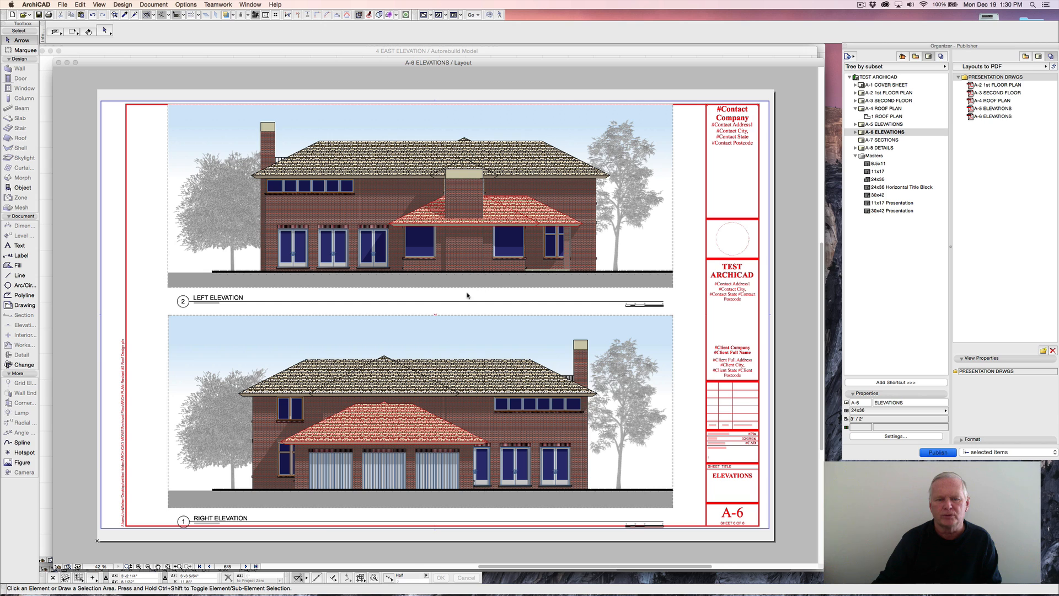
Switch to Finder and browse from the Desktop through untitled folder and ARCHICAD MOVIE to the Archicad Files folder.
{"action": "mouse_move", "coordinate": [242, 585]}
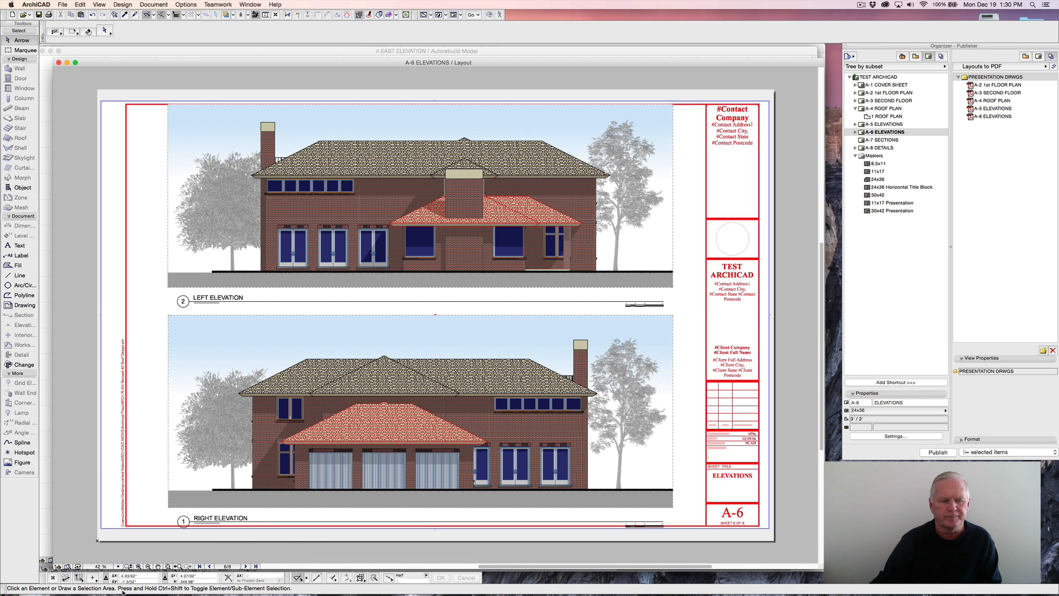
{"action": "left_click", "coordinate": [100, 578]}
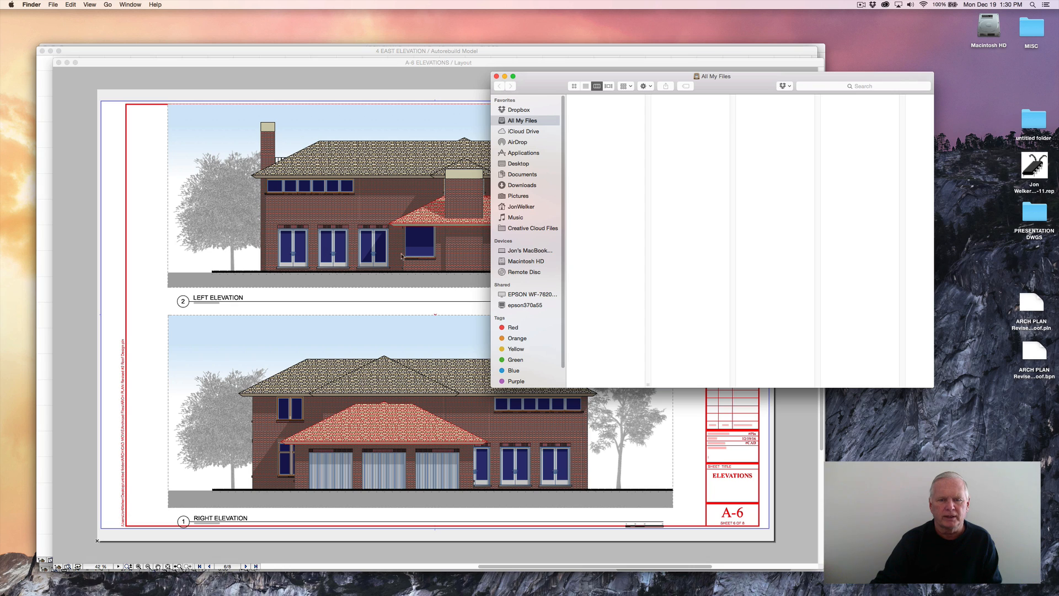
{"action": "left_click", "coordinate": [525, 165]}
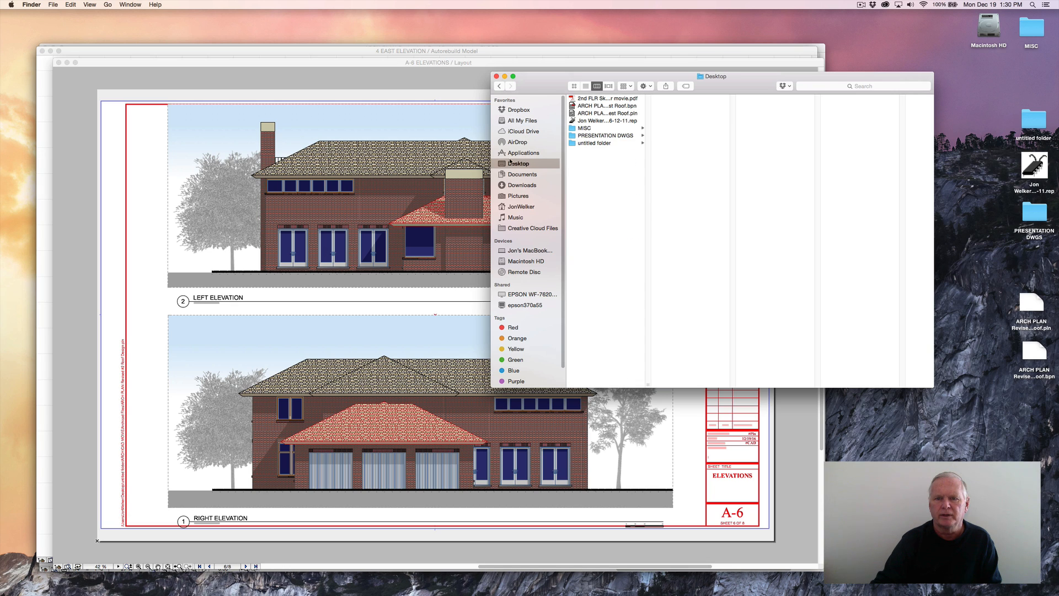
{"action": "left_click", "coordinate": [588, 143]}
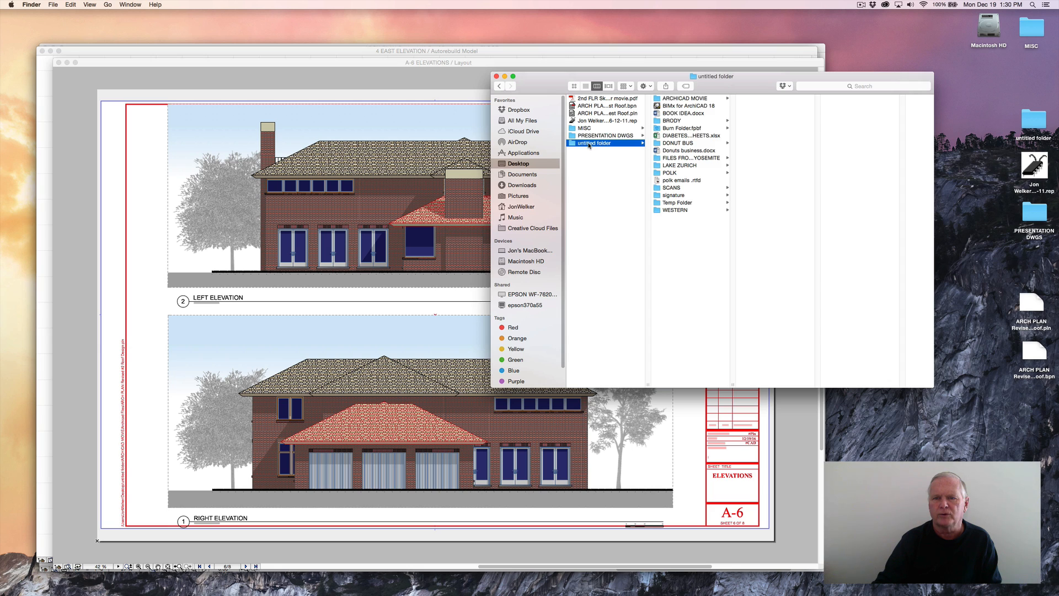
{"action": "left_click", "coordinate": [682, 98]}
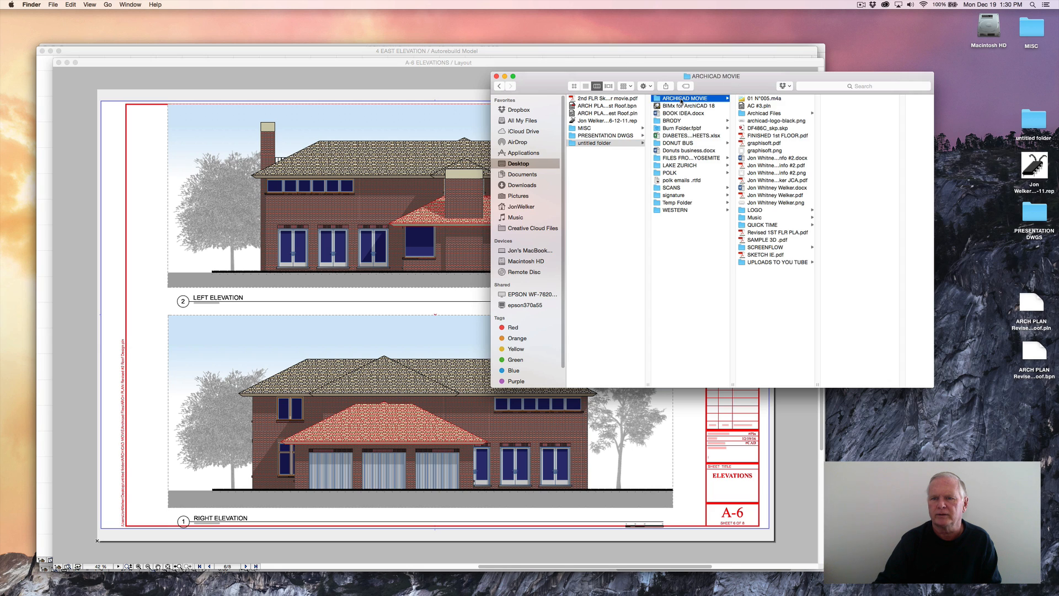
{"action": "left_click", "coordinate": [758, 114]}
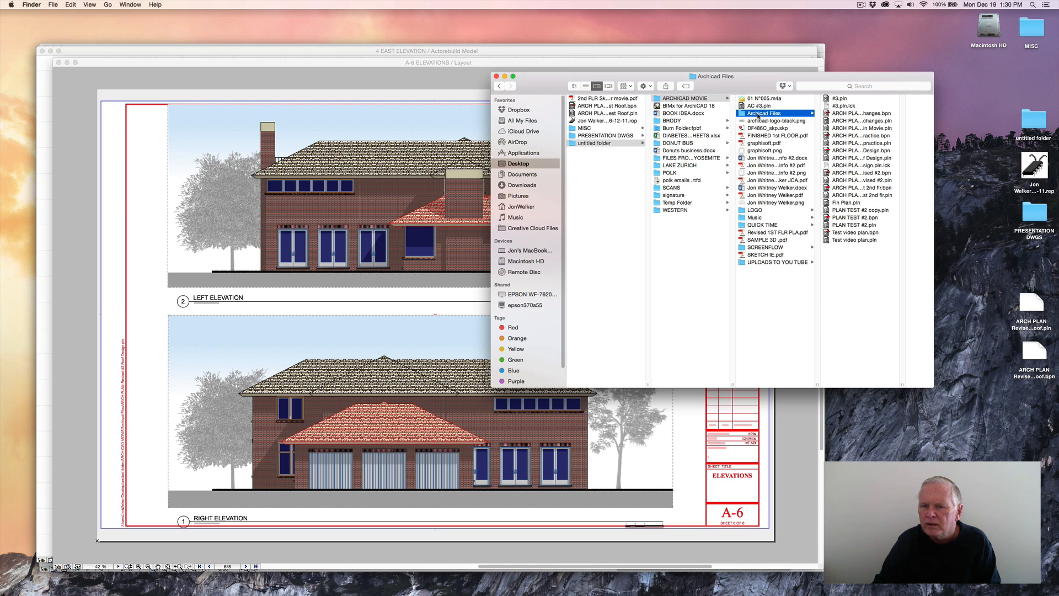
{"action": "left_click", "coordinate": [758, 114]}
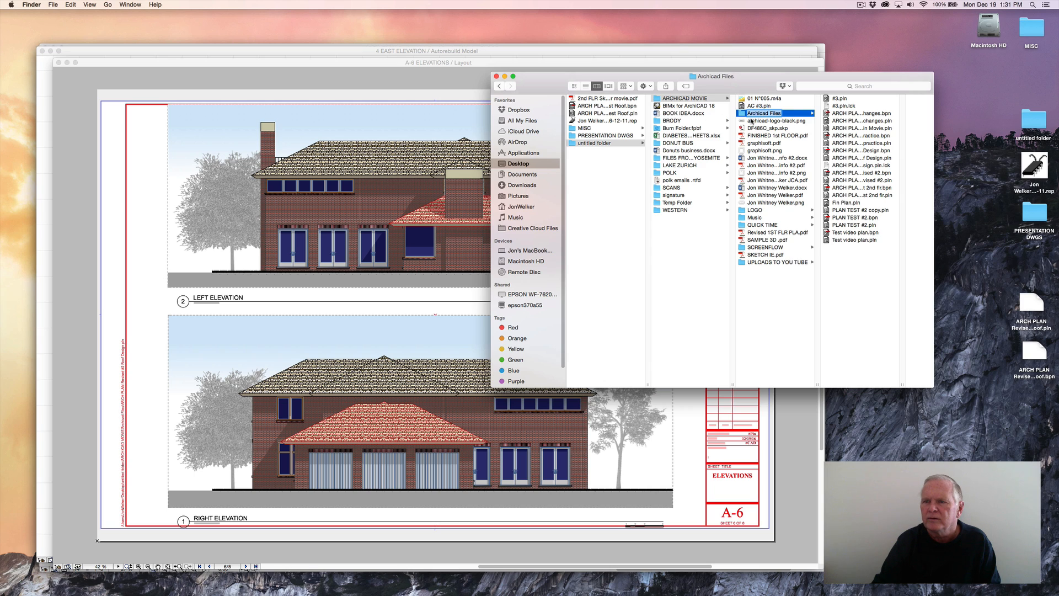
{"action": "left_click", "coordinate": [861, 5]}
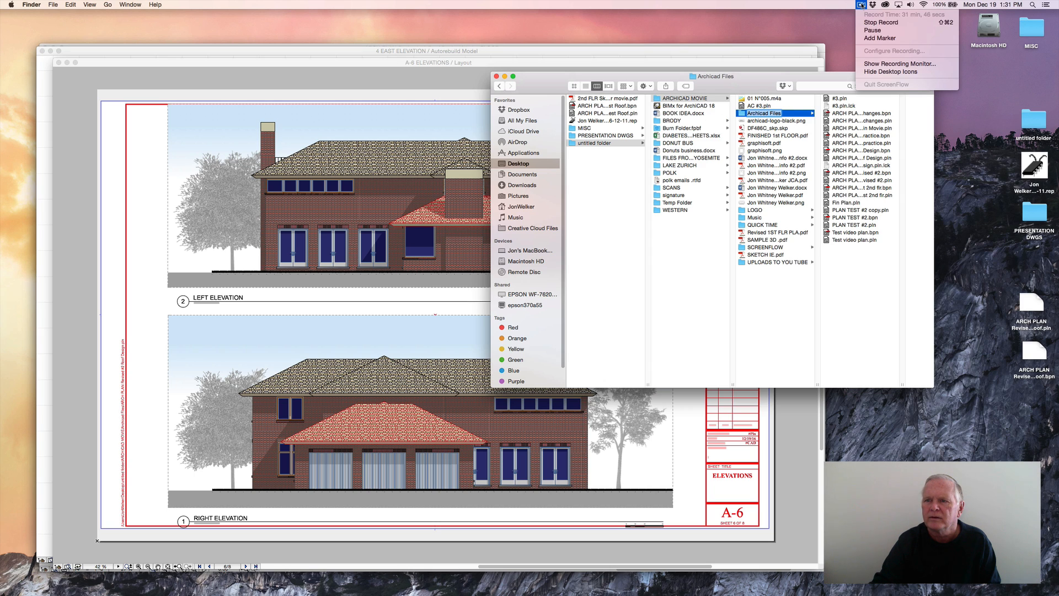
{"action": "left_click", "coordinate": [873, 31]}
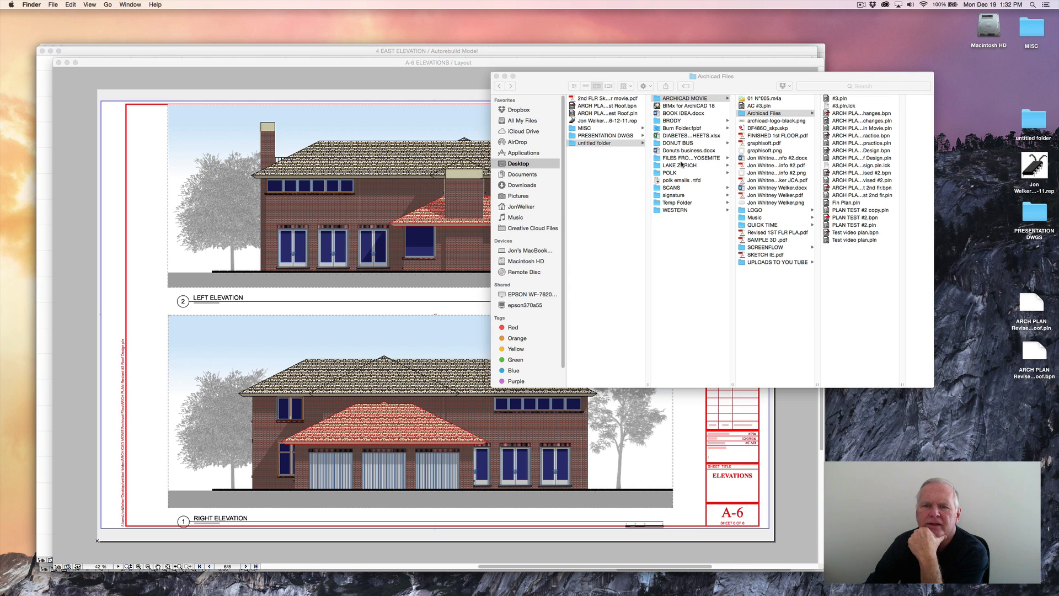
Move the PRESENTATION DWGS folder from the Desktop into the ARCHICAD MOVIE folder inside untitled folder.
{"action": "left_click", "coordinate": [593, 142]}
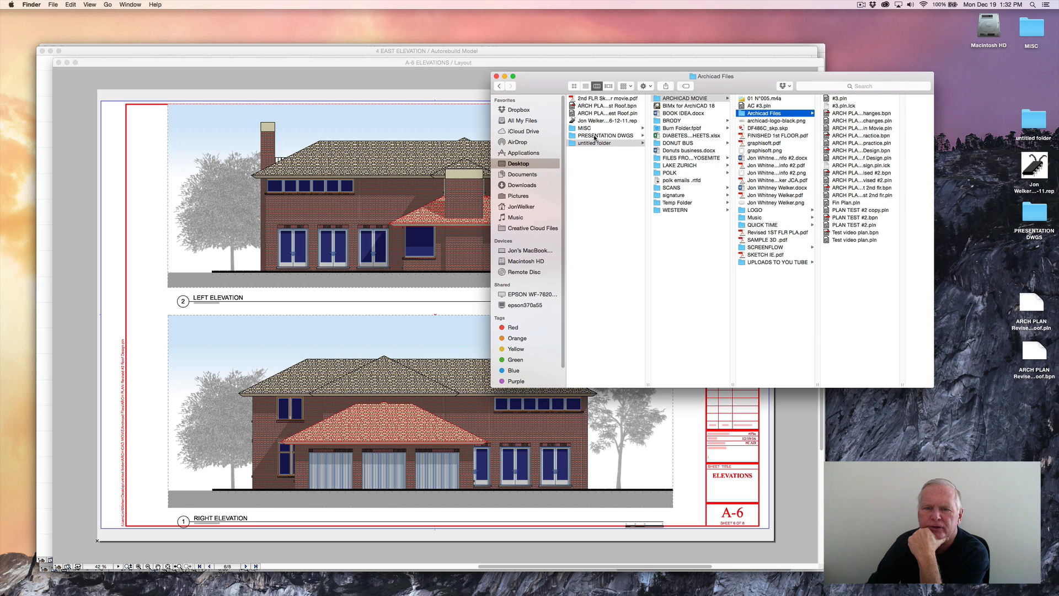
{"action": "left_click", "coordinate": [596, 135]}
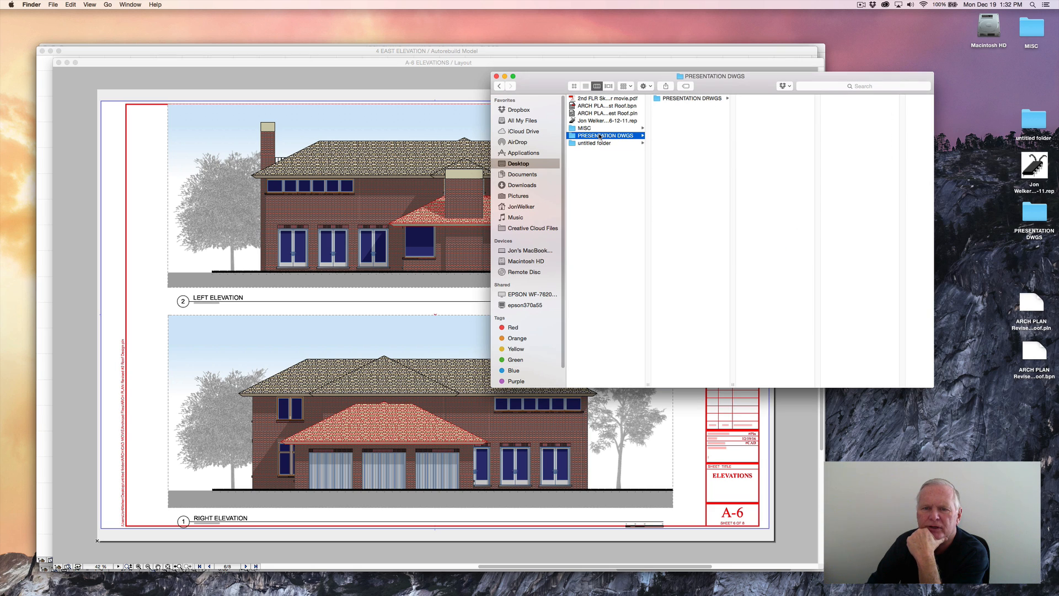
{"action": "left_click_drag", "start_coordinate": [599, 136], "coordinate": [691, 100]}
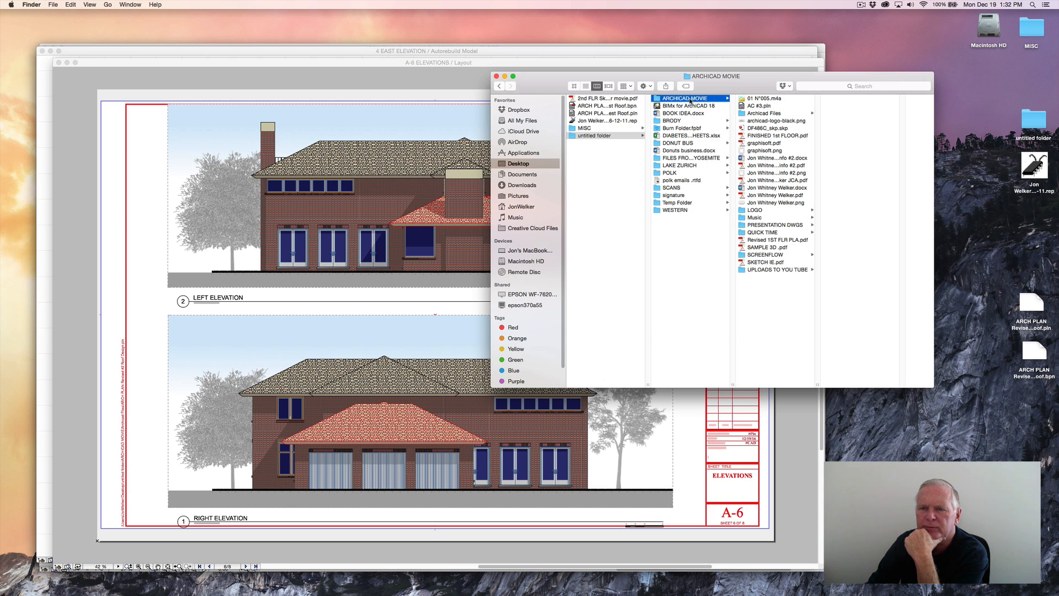
View the published A-2 1st FLOOR PLAN and A-3 SECOND FLOOR PDFs from the PRESENTATION DRWGS folder in Acrobat.
{"action": "left_click", "coordinate": [771, 227]}
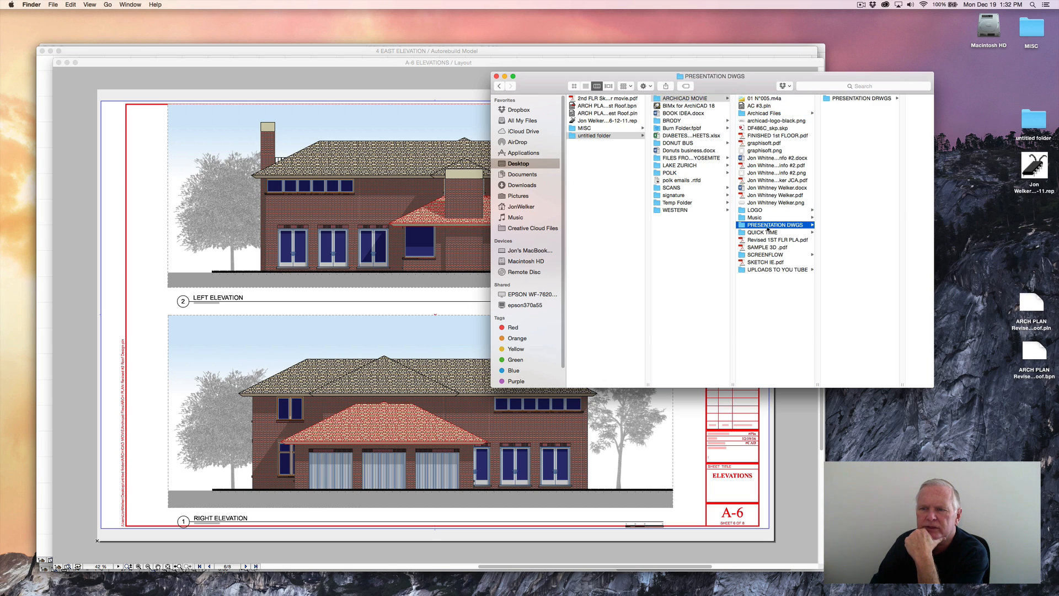
{"action": "left_click", "coordinate": [835, 101]}
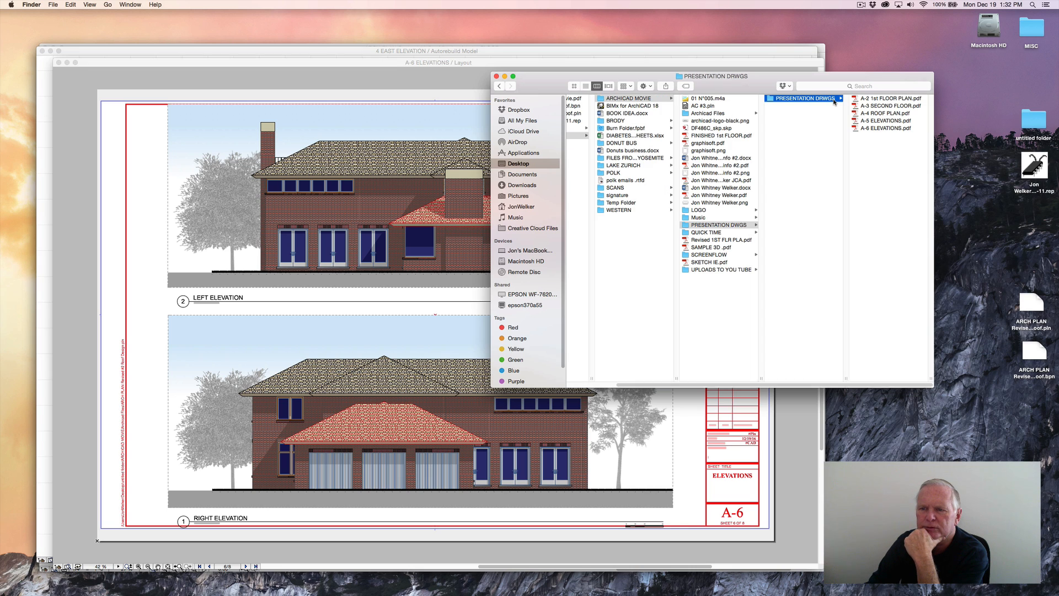
{"action": "double_click", "coordinate": [885, 98]}
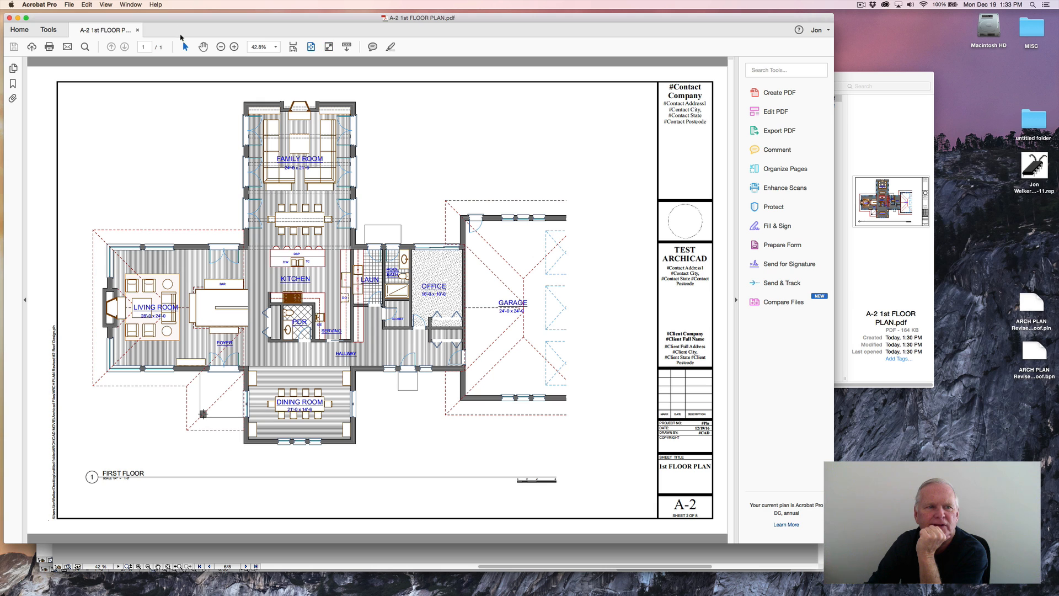
{"action": "left_click", "coordinate": [138, 30]}
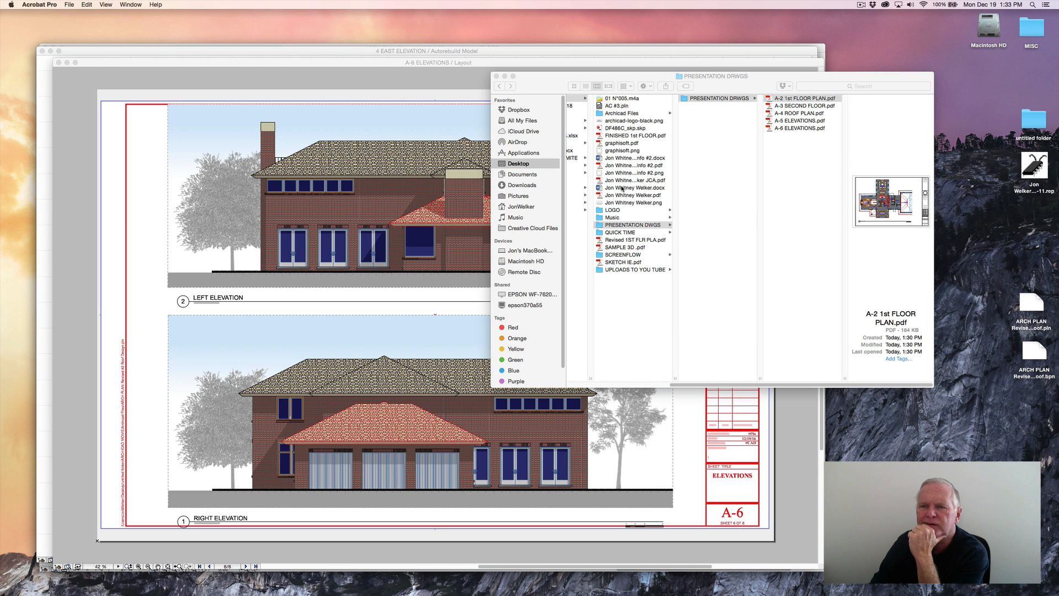
{"action": "double_click", "coordinate": [796, 106]}
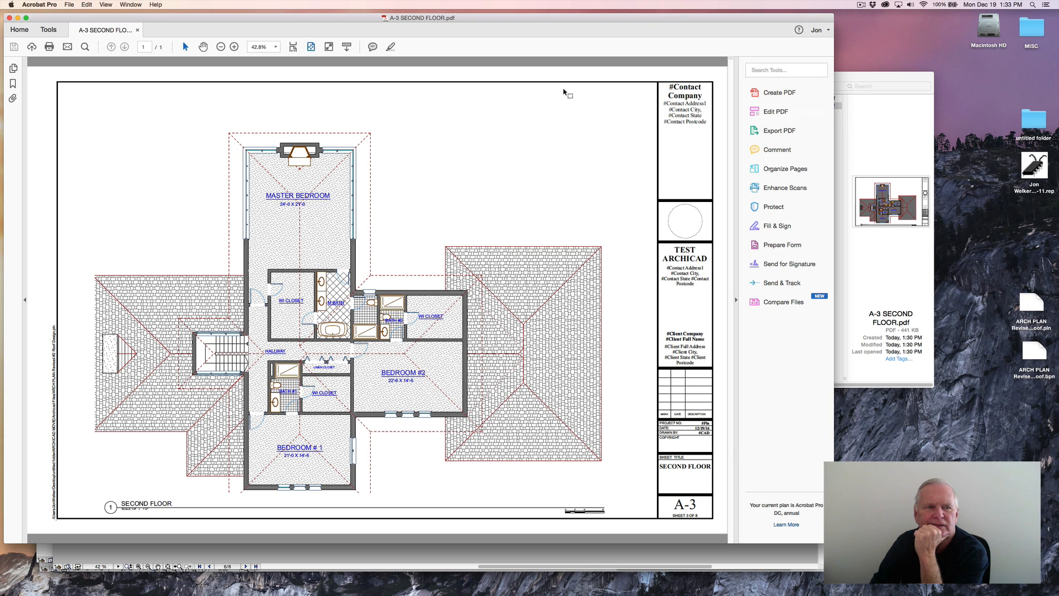
Close the A-3 PDF and the Finder window, switch back to ARCHICAD, and open the A-2 1st FLOOR PLAN layout from the layout book.
{"action": "left_click", "coordinate": [138, 30]}
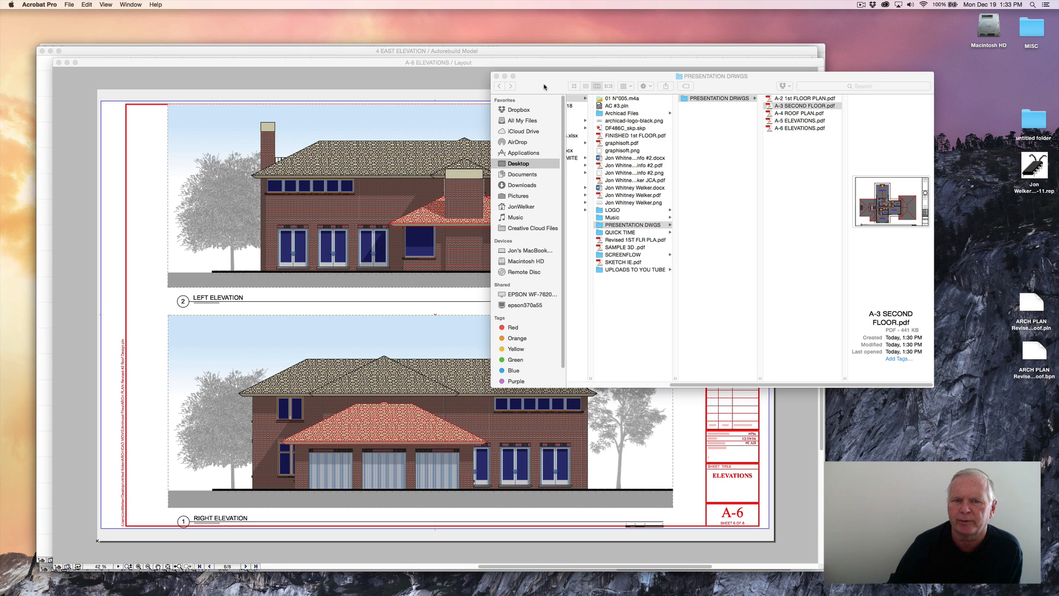
{"action": "left_click", "coordinate": [497, 77]}
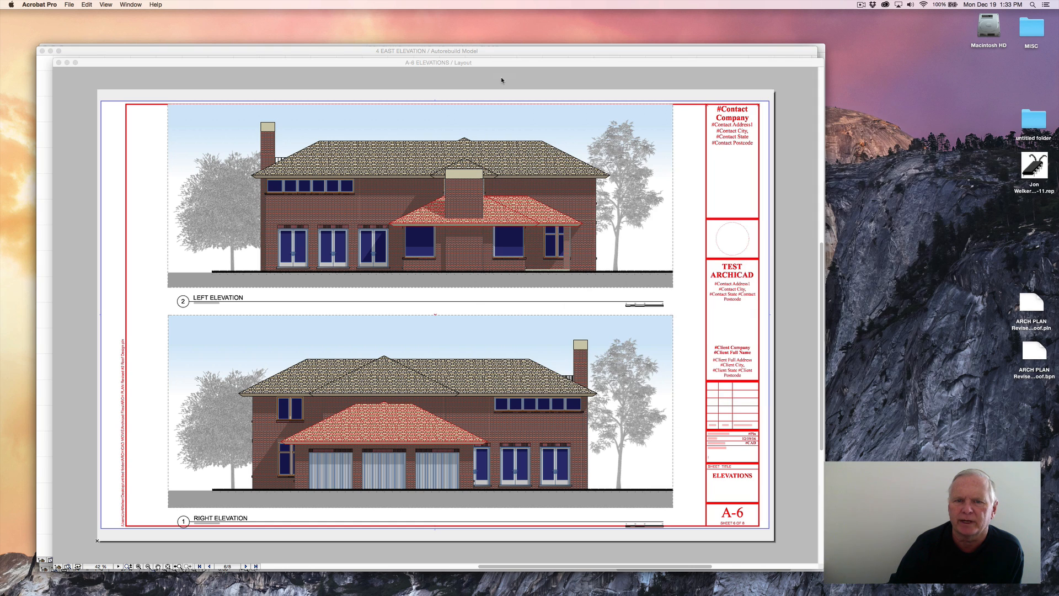
{"action": "left_click", "coordinate": [501, 78]}
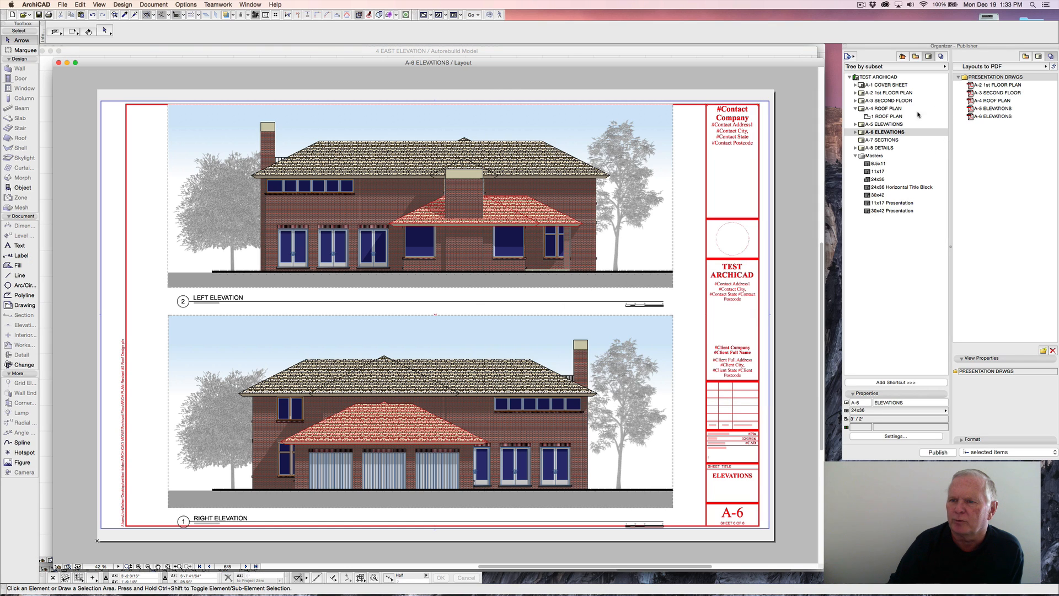
{"action": "left_click", "coordinate": [916, 57]}
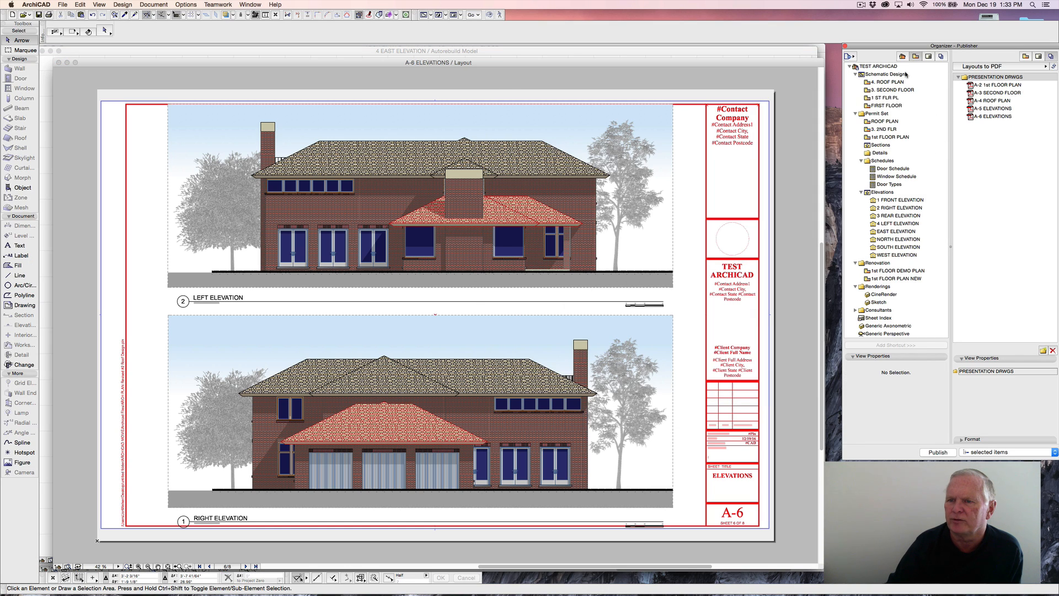
{"action": "left_click", "coordinate": [929, 57]}
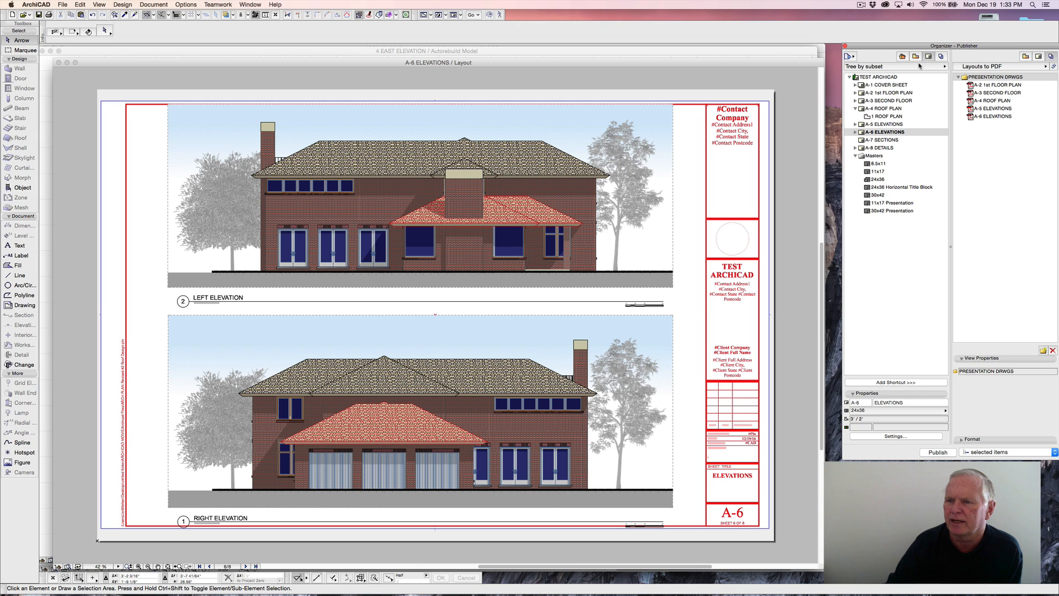
{"action": "double_click", "coordinate": [879, 93]}
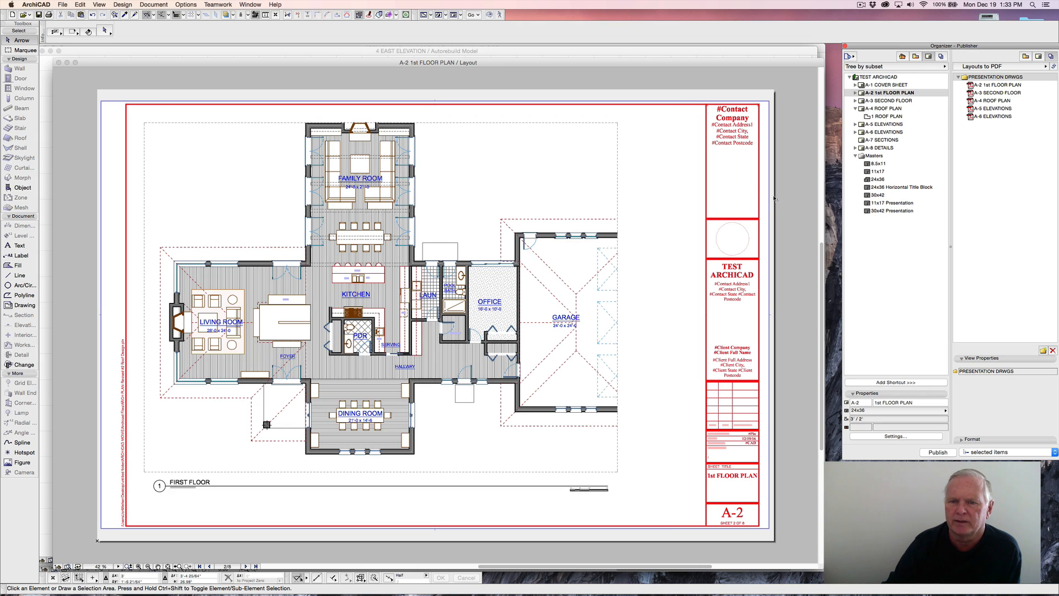
Stretch the garage-side edge of the First Floor drawing frame on layout A-2 outward until it encloses the whole garage.
{"action": "left_click", "coordinate": [618, 182]}
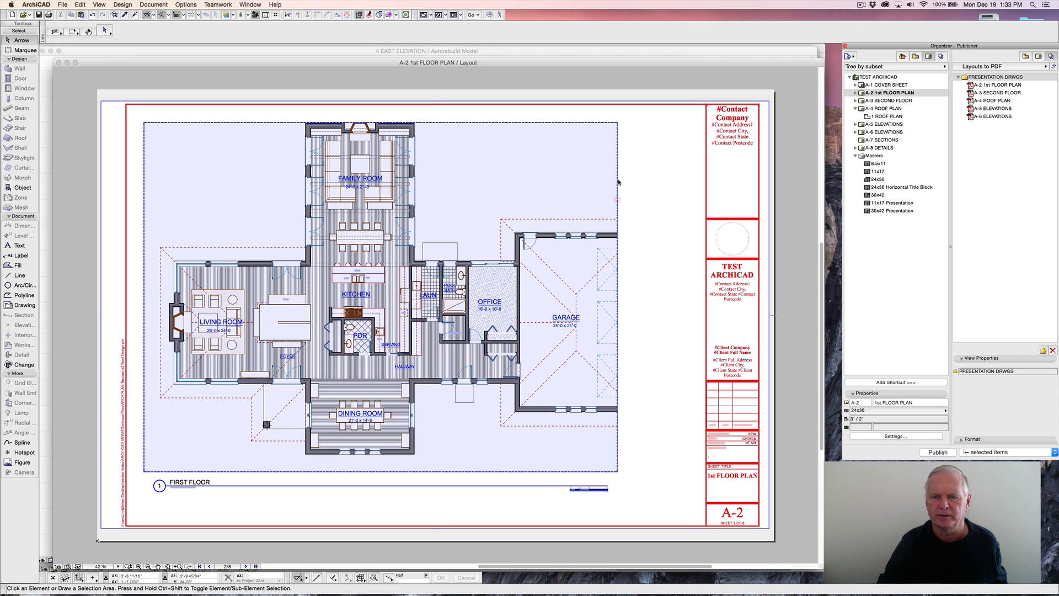
{"action": "left_click", "coordinate": [618, 182]}
{"action": "left_click", "coordinate": [676, 186]}
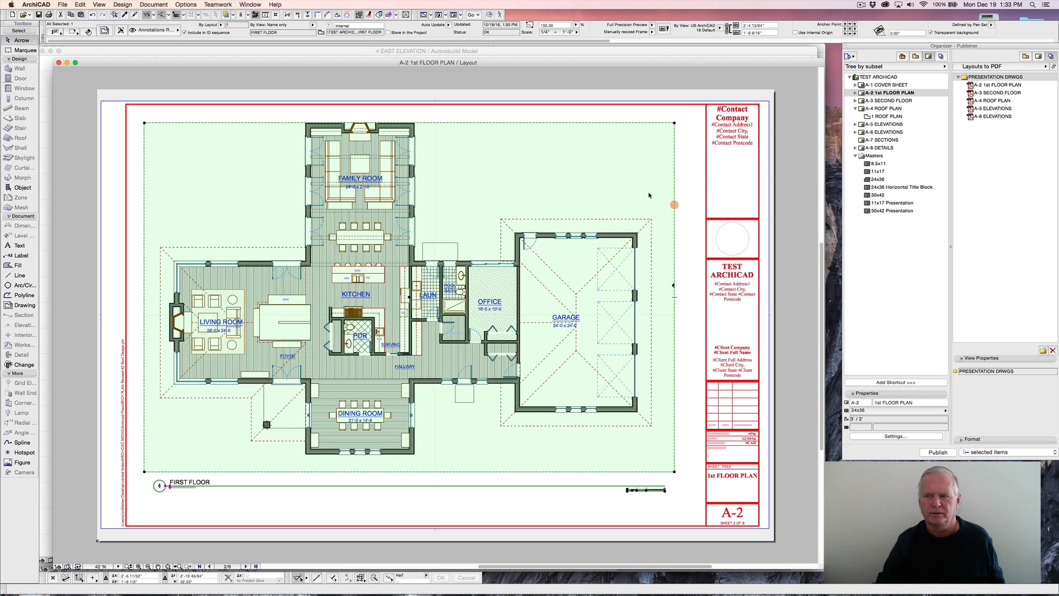
Delete the A-2 1st FLOOR PLAN item from the PRESENTATION DRWGS publisher folder and add the layout there again from the layout book.
{"action": "left_click", "coordinate": [991, 86]}
{"action": "right_click", "coordinate": [991, 86]}
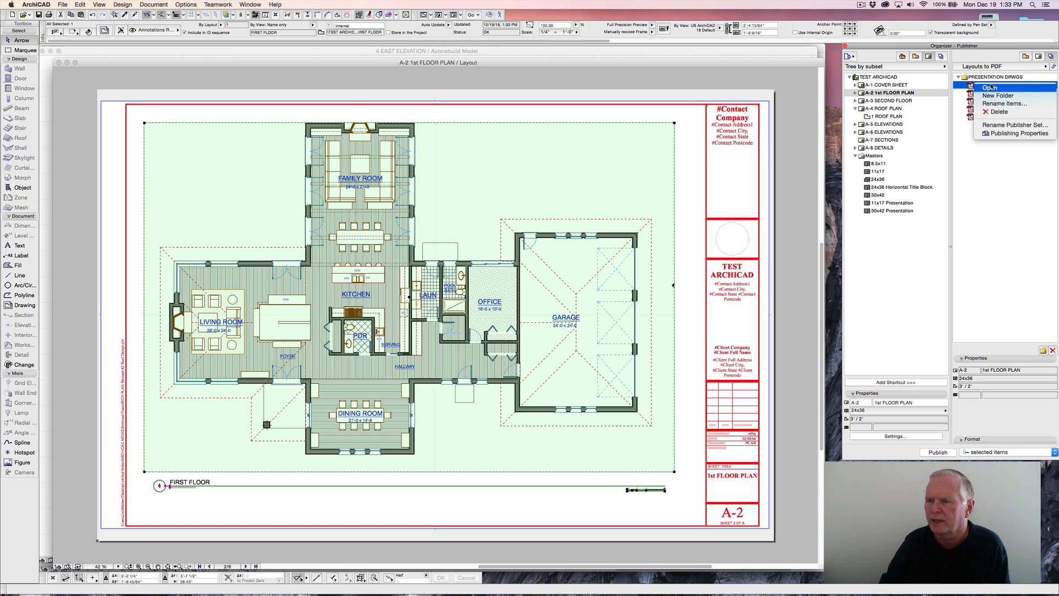
{"action": "left_click", "coordinate": [999, 112]}
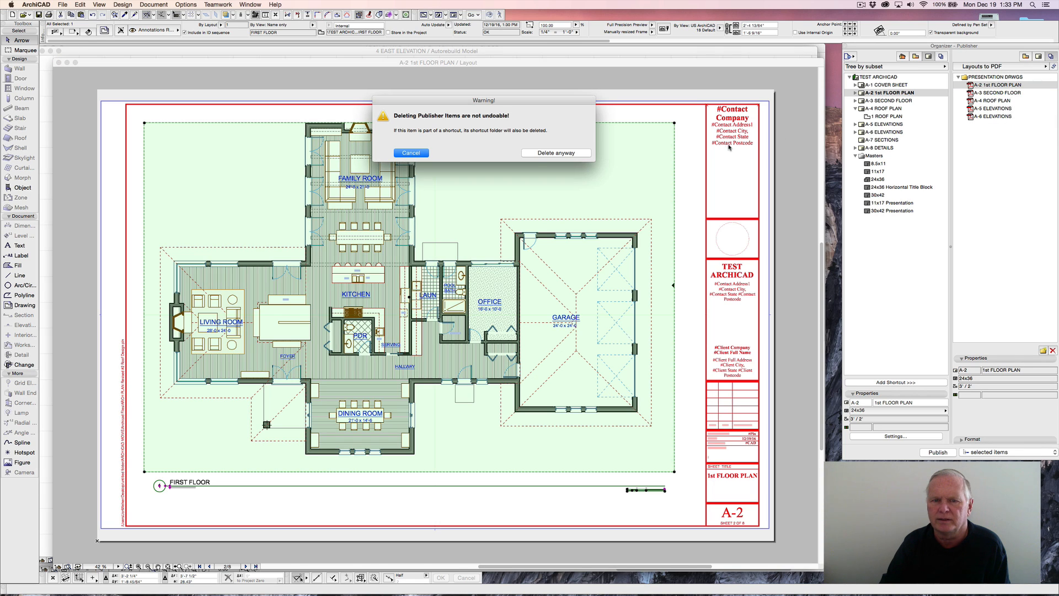
{"action": "left_click", "coordinate": [553, 155]}
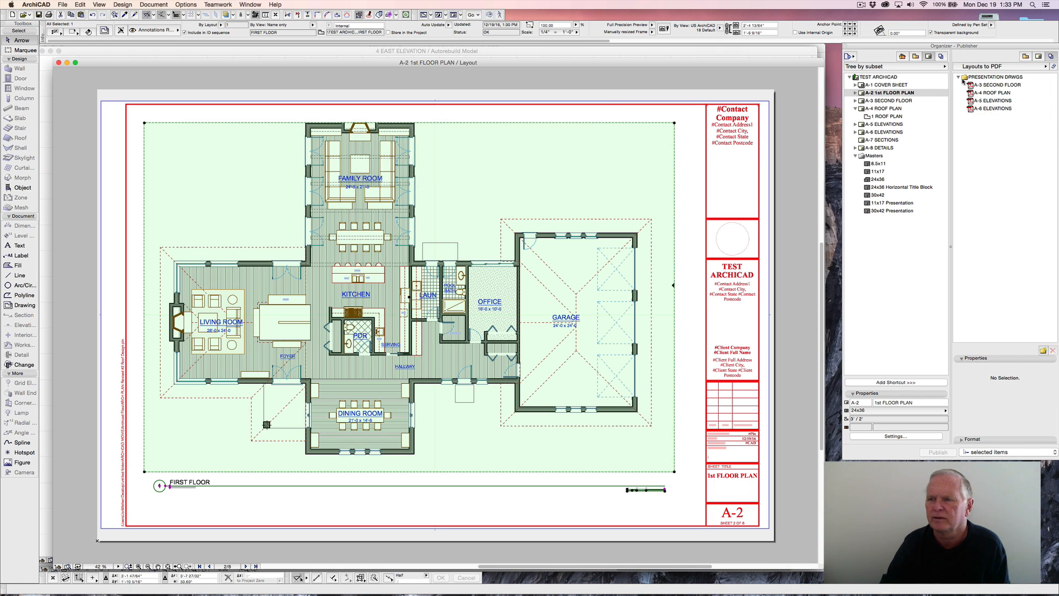
{"action": "left_click_drag", "start_coordinate": [883, 94], "coordinate": [987, 91]}
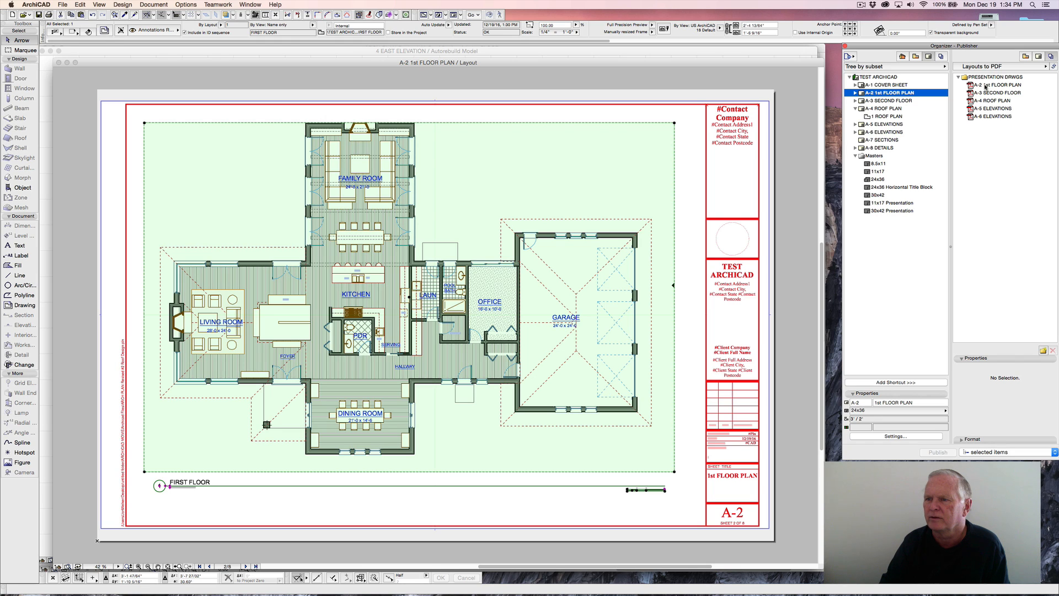
Publish only the A-2 1st FLOOR PLAN item as a PDF and dismiss the publishing report.
{"action": "left_click", "coordinate": [988, 85]}
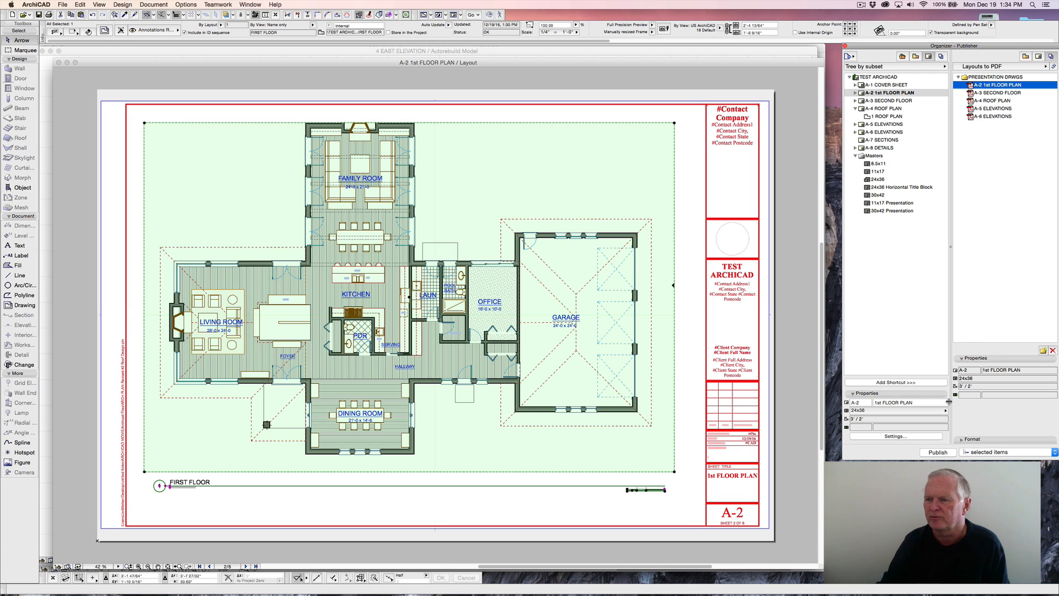
{"action": "left_click", "coordinate": [939, 452]}
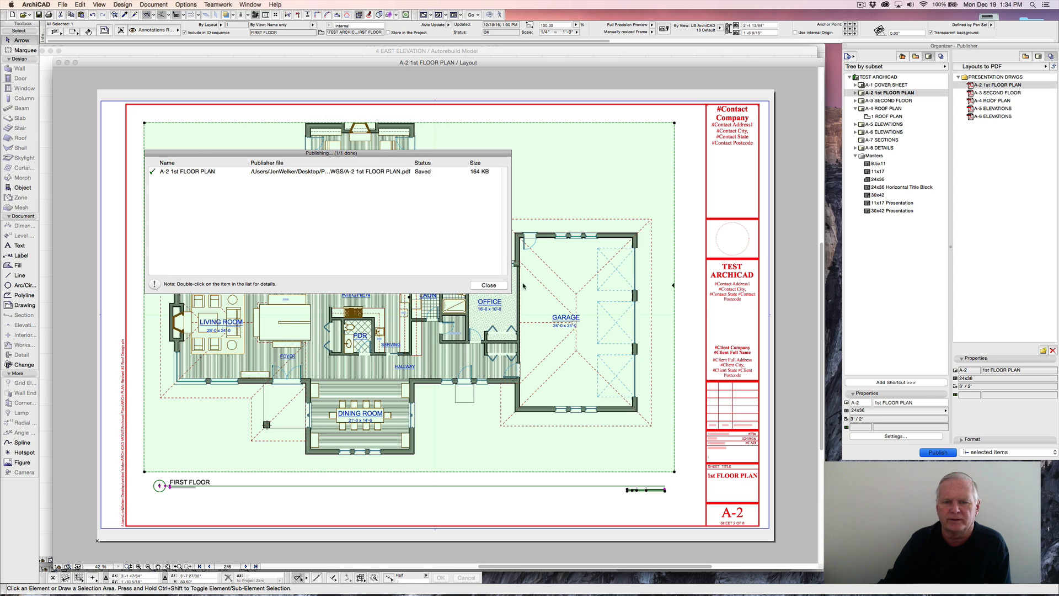
{"action": "left_click", "coordinate": [489, 285]}
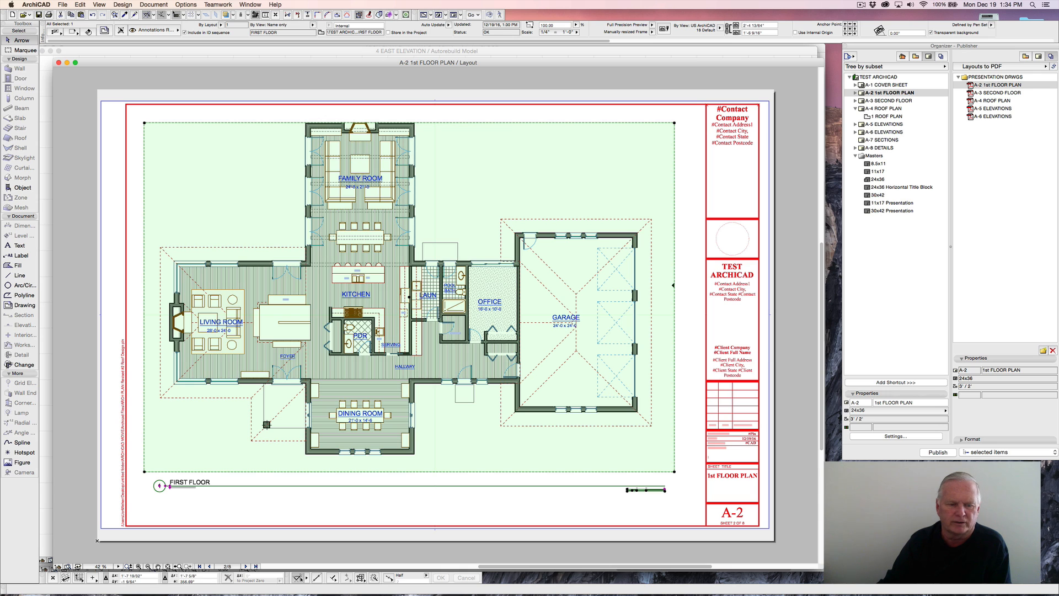
Switch to Finder and view the A-2 1st FLOOR PLAN PDF from the PRESENTATION DWGS folder inside ARCHICAD MOVIE, then close it.
{"action": "left_click", "coordinate": [101, 579]}
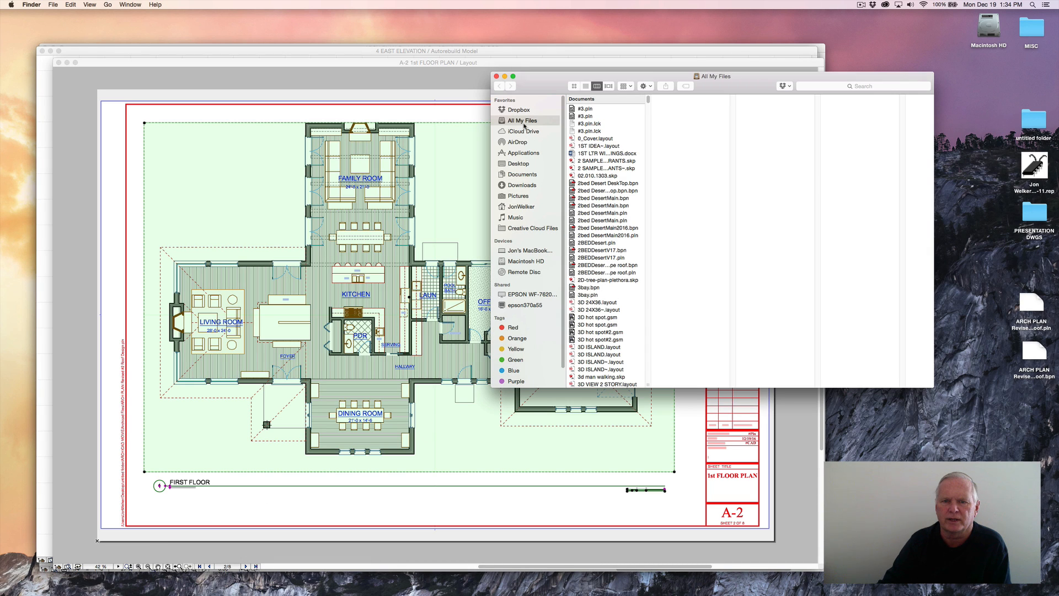
{"action": "left_click", "coordinate": [518, 164]}
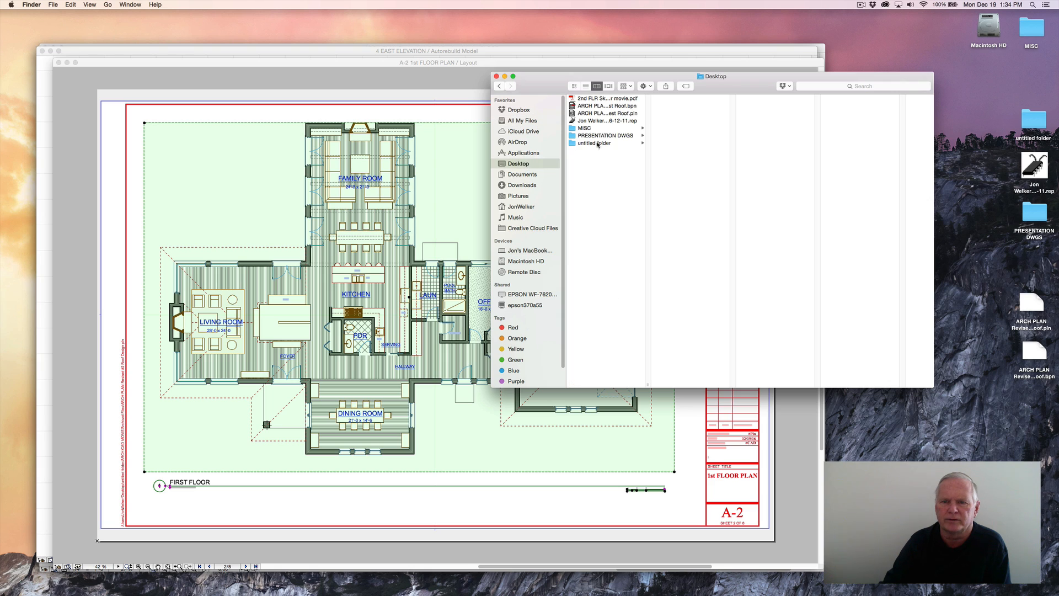
{"action": "left_click", "coordinate": [595, 143]}
{"action": "left_click", "coordinate": [697, 100]}
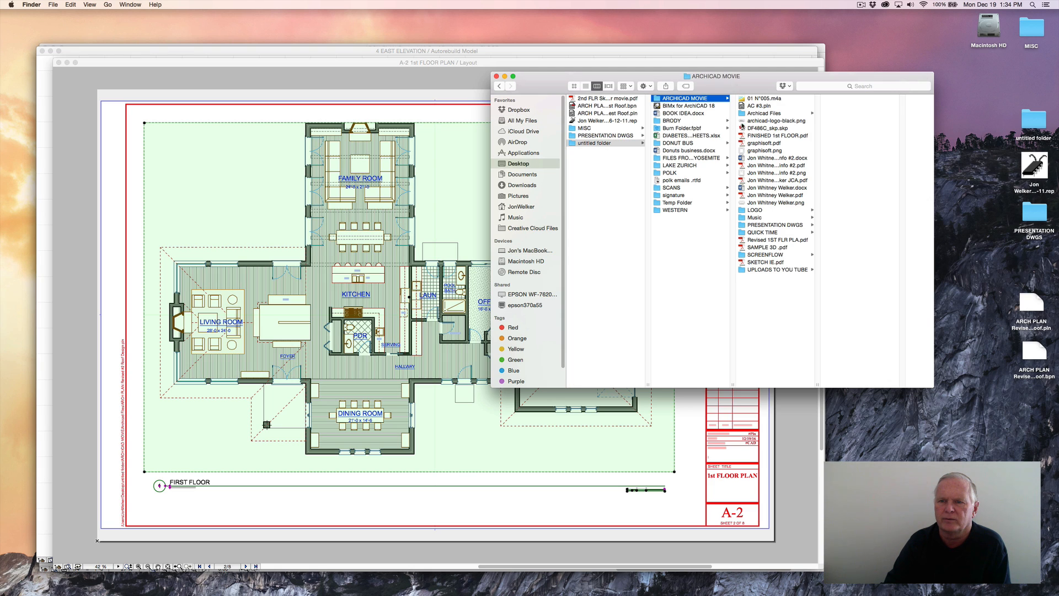
{"action": "left_click", "coordinate": [769, 225]}
{"action": "left_click", "coordinate": [844, 99]}
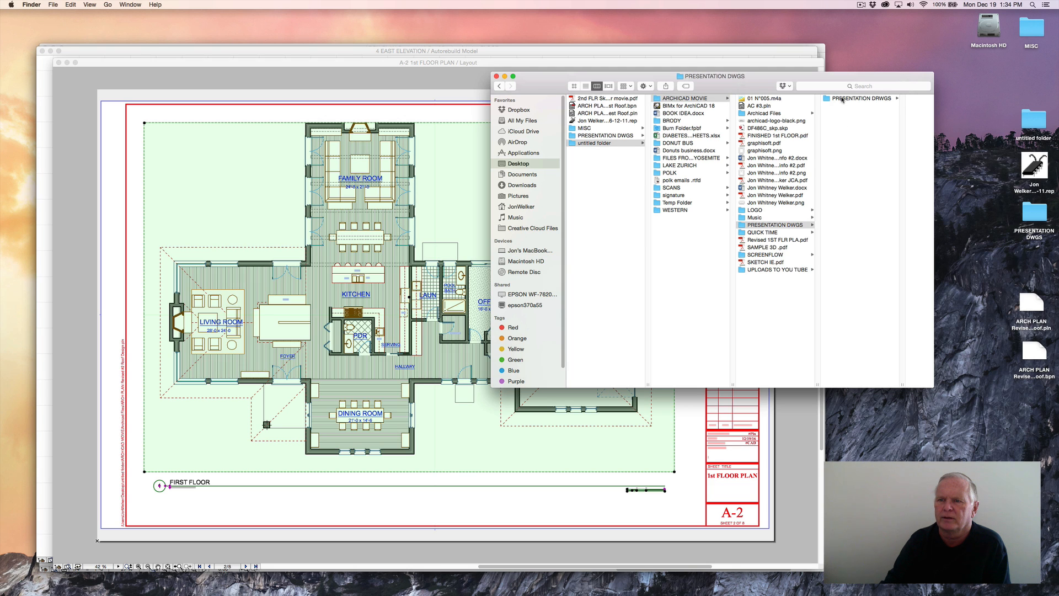
{"action": "double_click", "coordinate": [886, 99]}
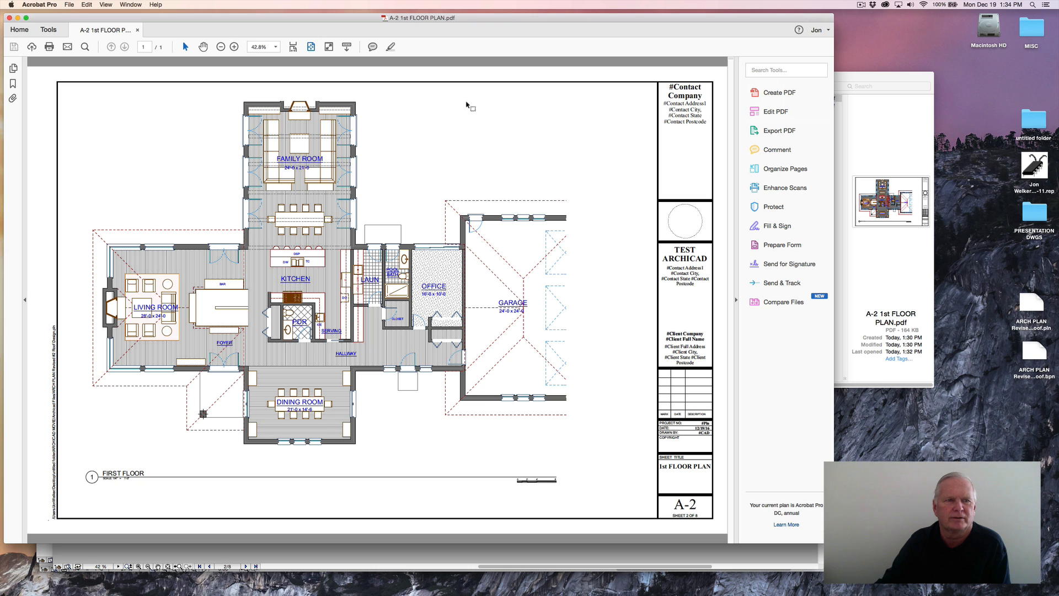
{"action": "left_click", "coordinate": [138, 30]}
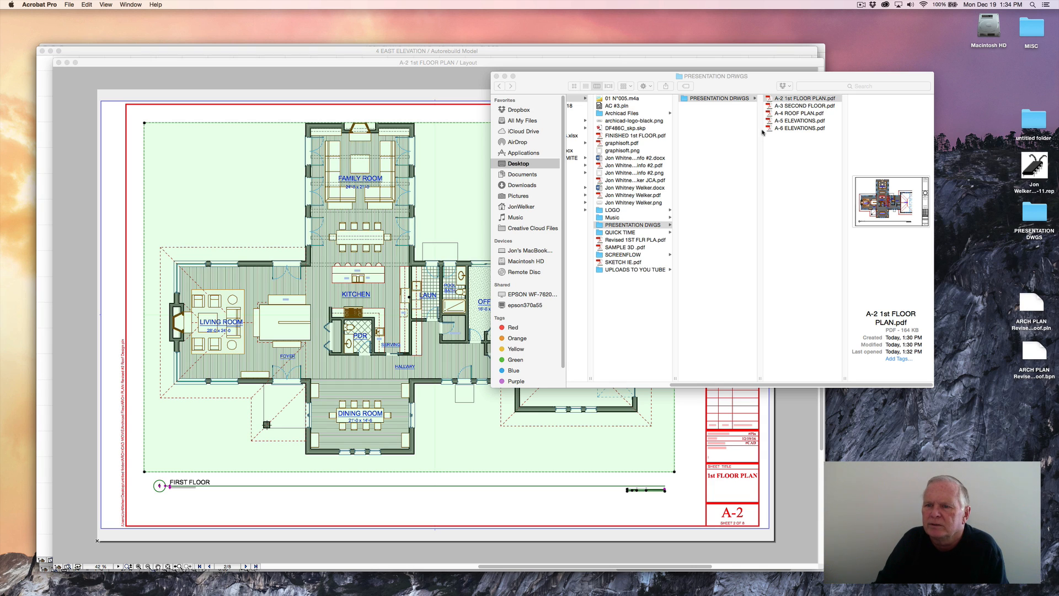
{"action": "left_click", "coordinate": [802, 100]}
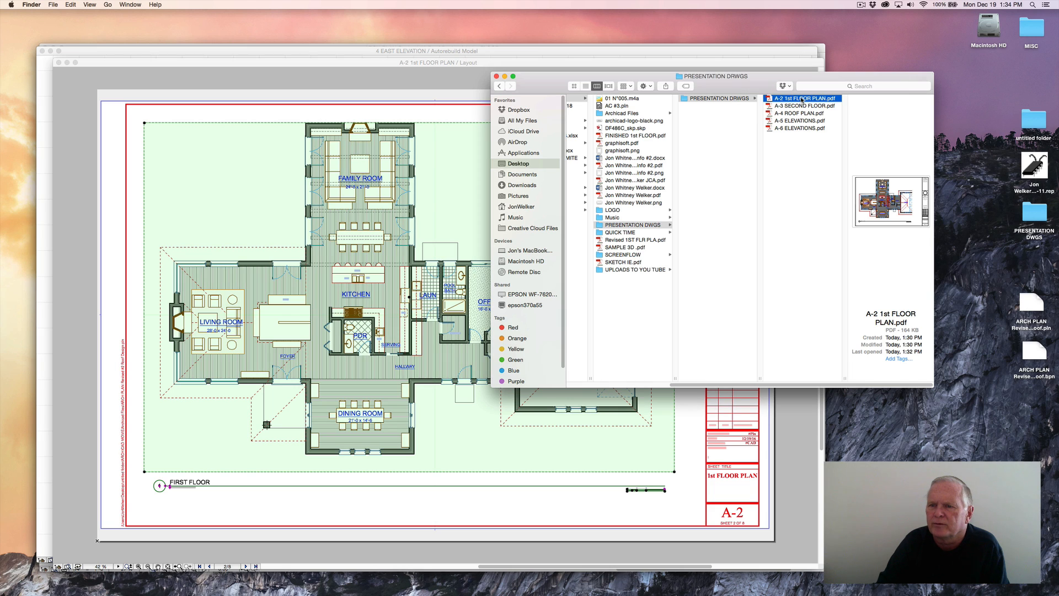
{"action": "left_click", "coordinate": [802, 99]}
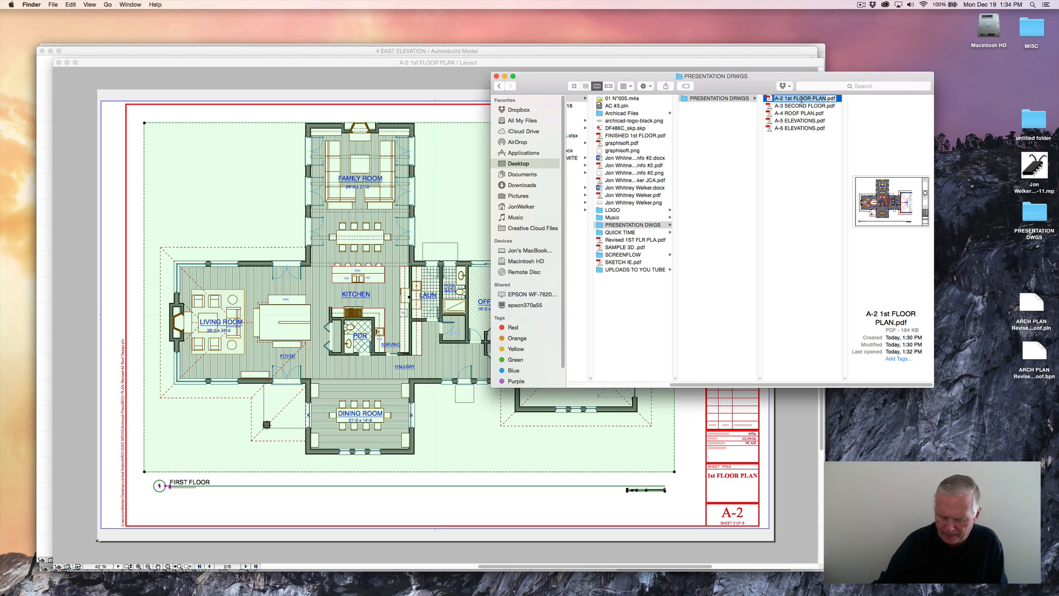
{"action": "key", "text": "BackSpace"}
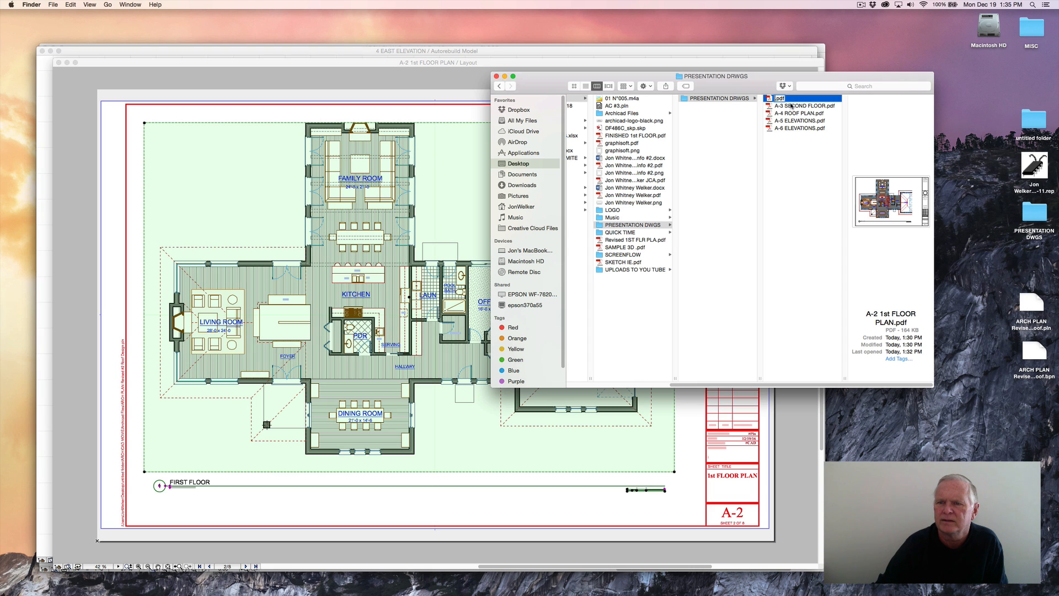
{"action": "key", "text": "Return"}
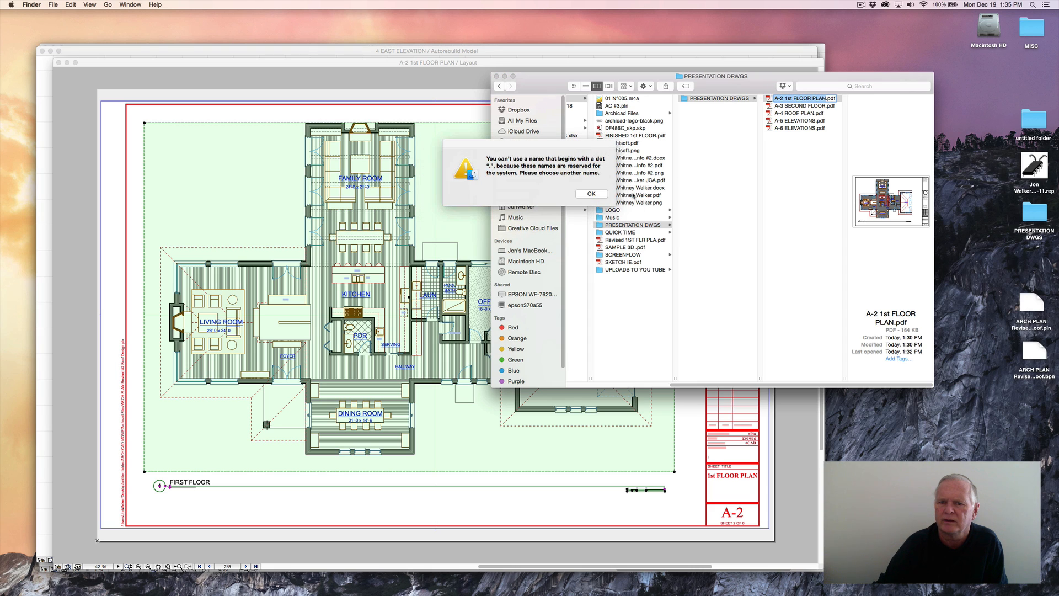
{"action": "left_click", "coordinate": [591, 193]}
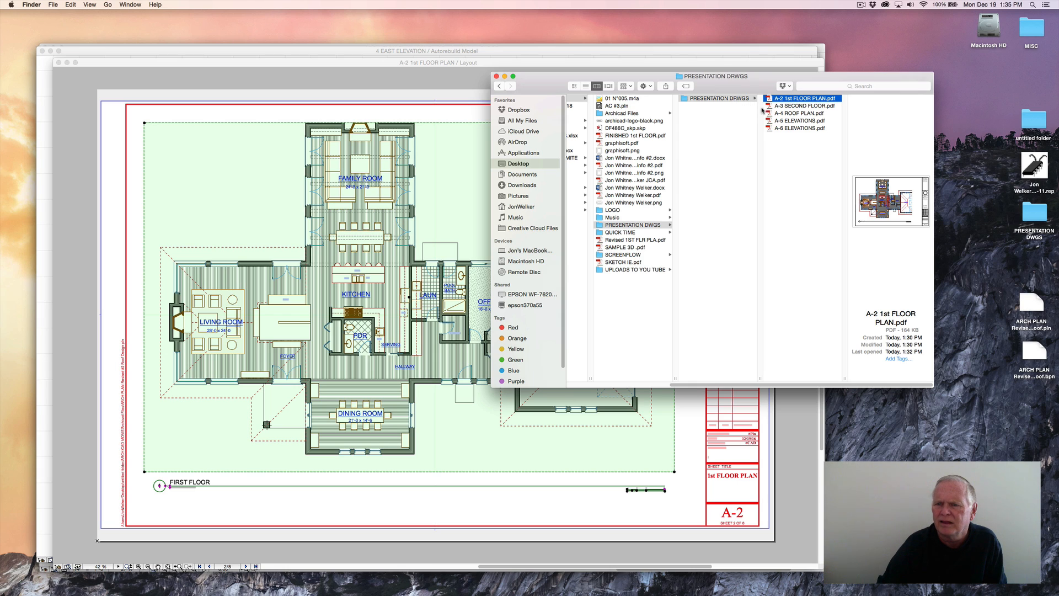
Move the outdated A-2 1st FLOOR PLAN.pdf from the filed PRESENTATION DRWGS folder to the Trash.
{"action": "right_click", "coordinate": [793, 99]}
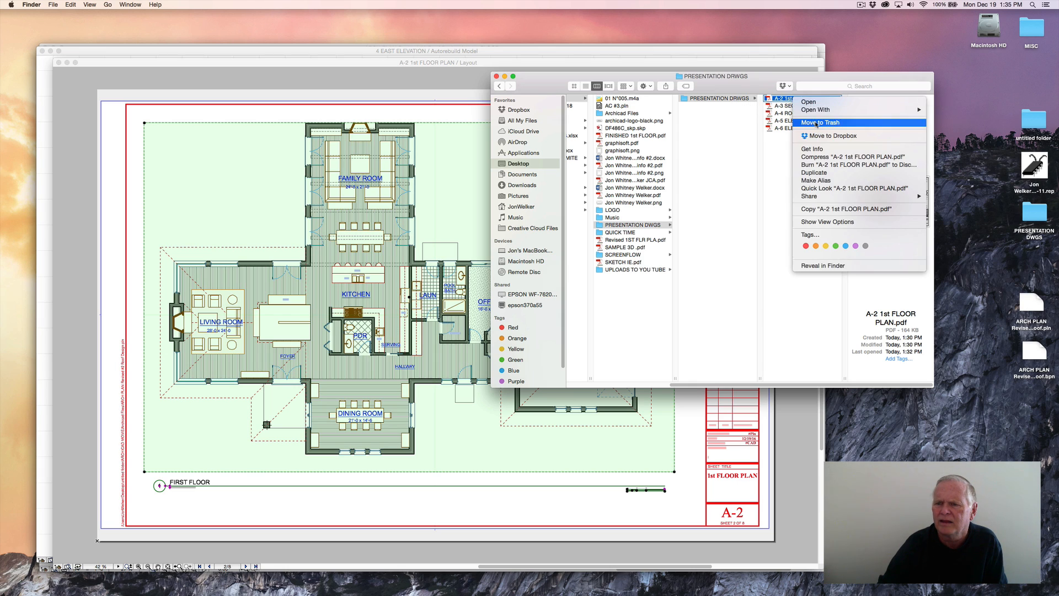
{"action": "left_click", "coordinate": [760, 125]}
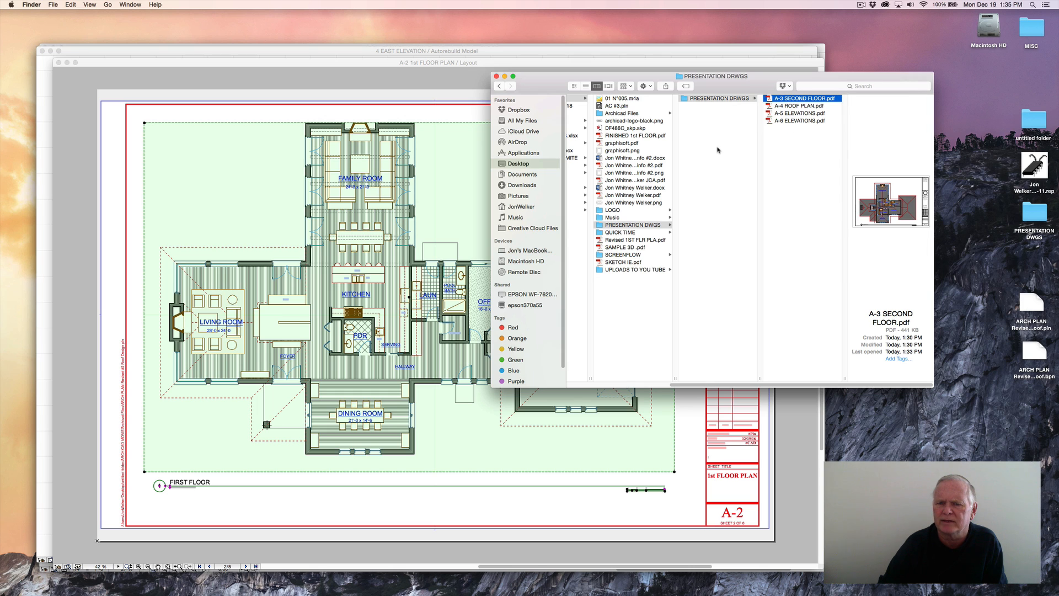
Switch back to ARCHICAD, deselect the First Floor drawing, and publish the selected A-2 1st FLOOR PLAN item again.
{"action": "left_click", "coordinate": [440, 209]}
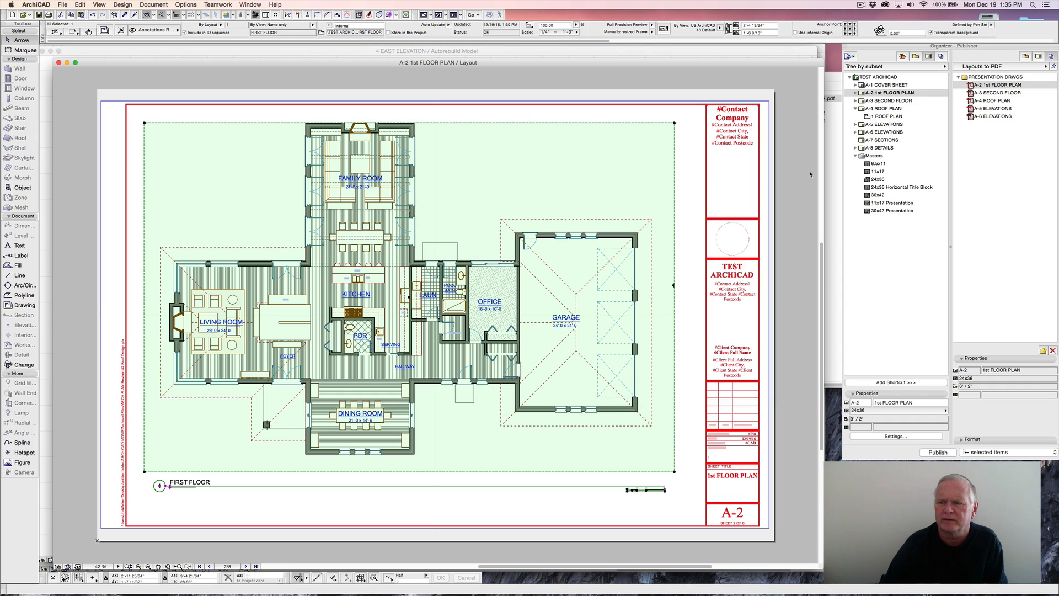
{"action": "left_click", "coordinate": [998, 85]}
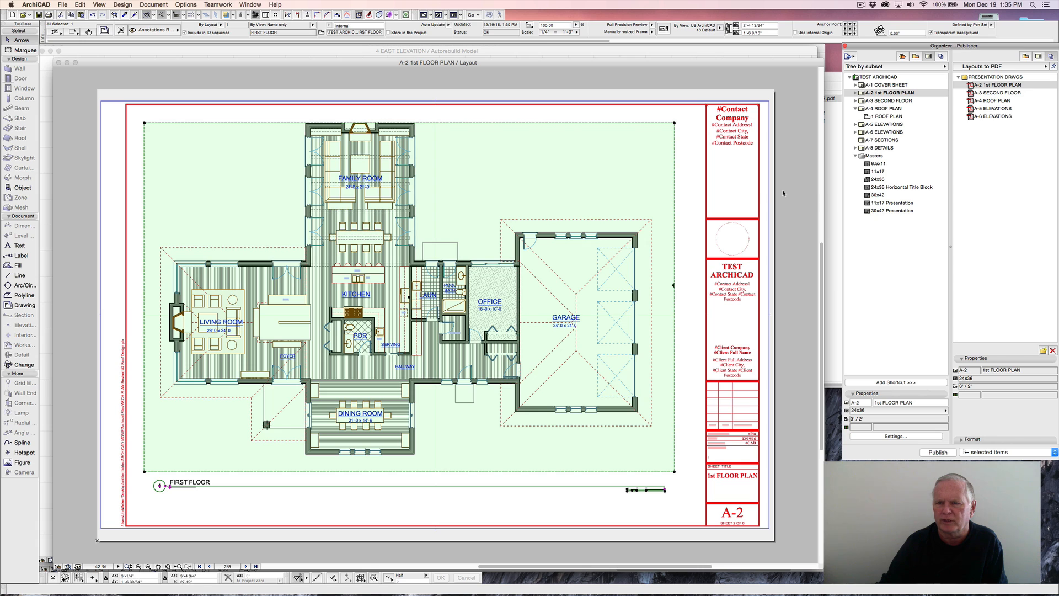
{"action": "left_click", "coordinate": [691, 196]}
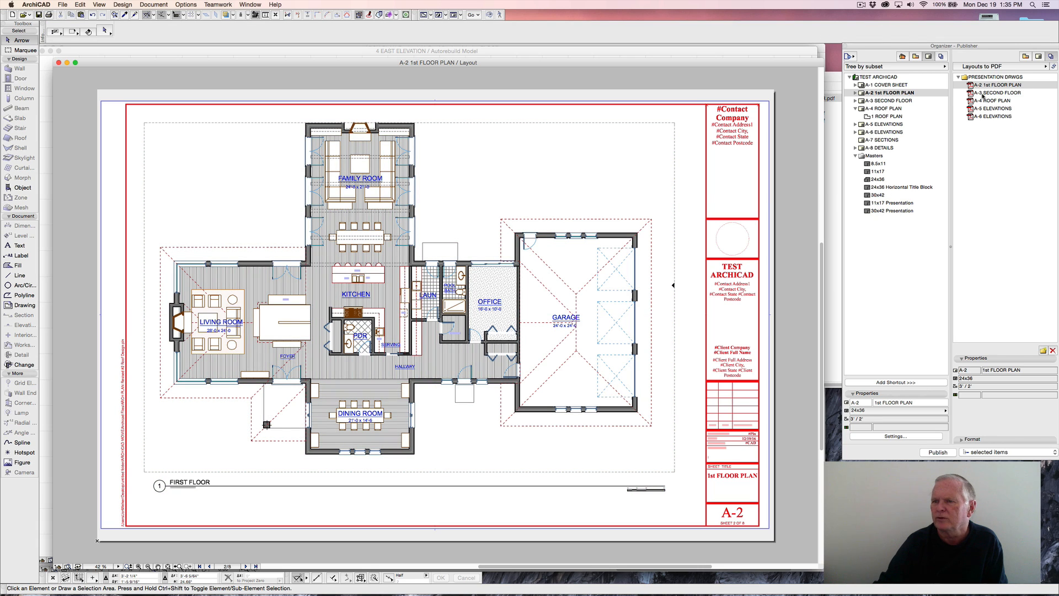
{"action": "left_click", "coordinate": [939, 452]}
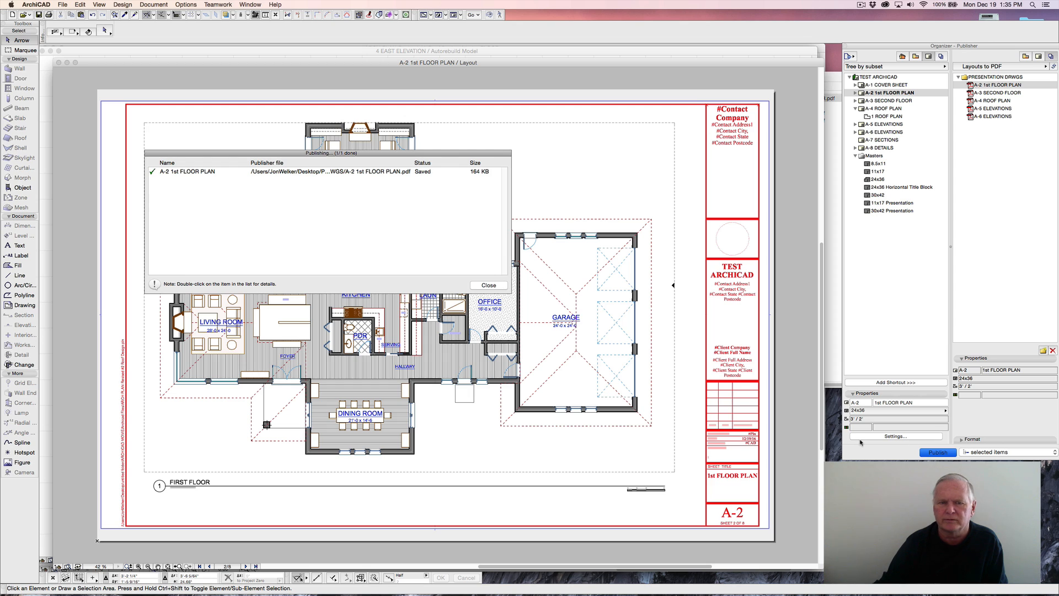
{"action": "left_click", "coordinate": [489, 285]}
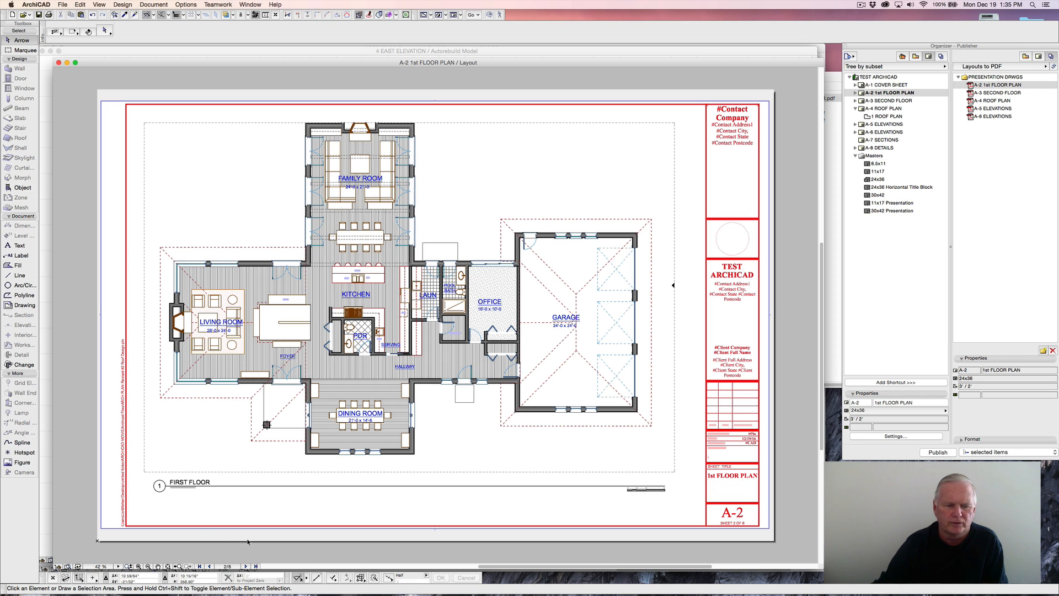
Switch to Finder and move the republished A-2 1st FLOOR PLAN.pdf from the Desktop's PRESENTATION DWGS folder into PRESENTATION DRWGS under ARCHICAD MOVIE's PRESENTATION DWGS.
{"action": "left_click", "coordinate": [114, 576]}
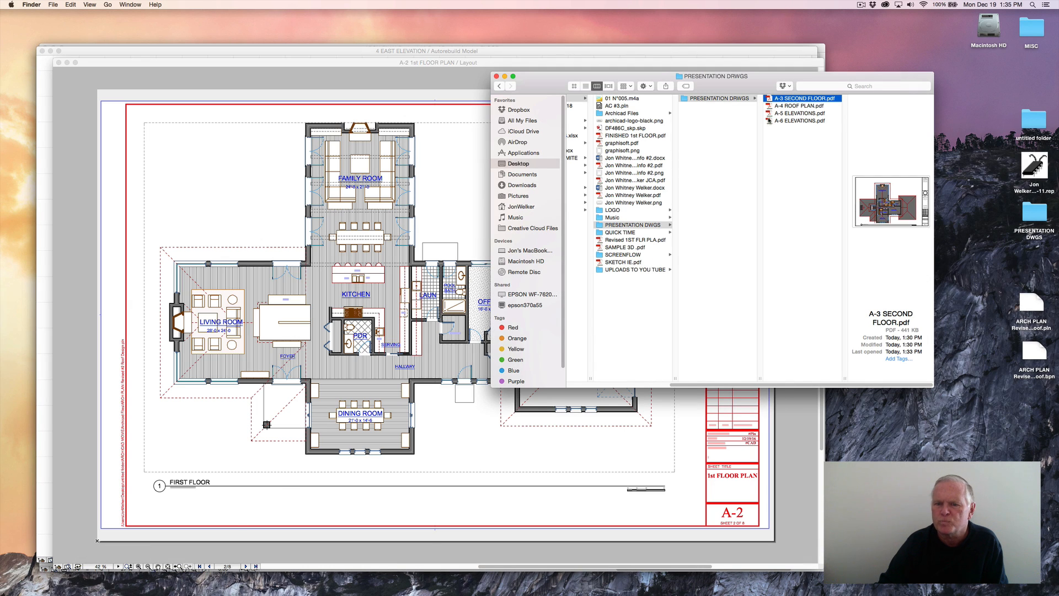
{"action": "scroll", "coordinate": [664, 168], "scroll_direction": "left", "scroll_amount": 3}
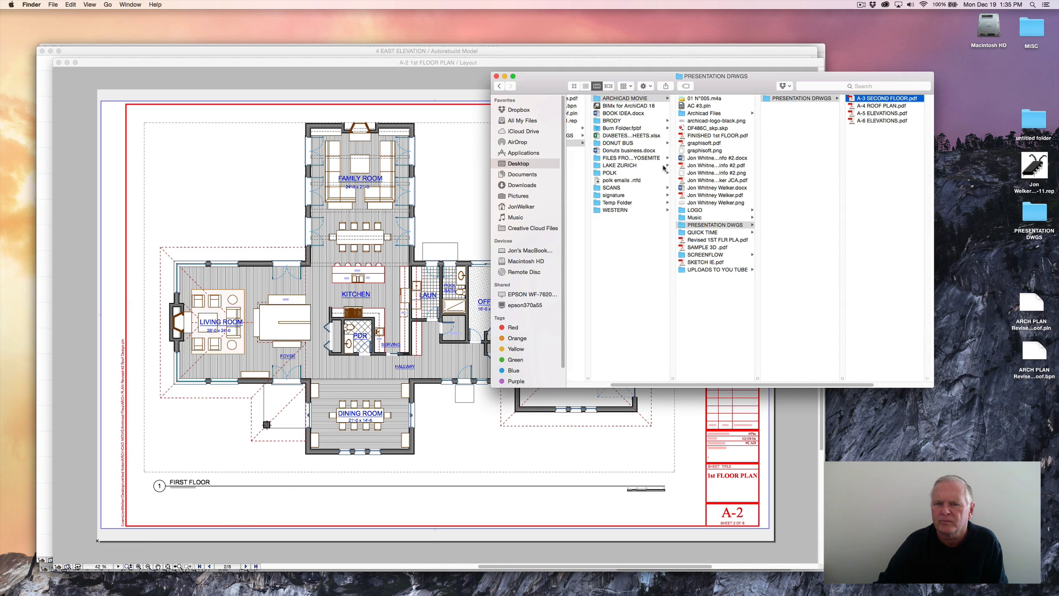
{"action": "scroll", "coordinate": [665, 168], "scroll_direction": "left", "scroll_amount": 2}
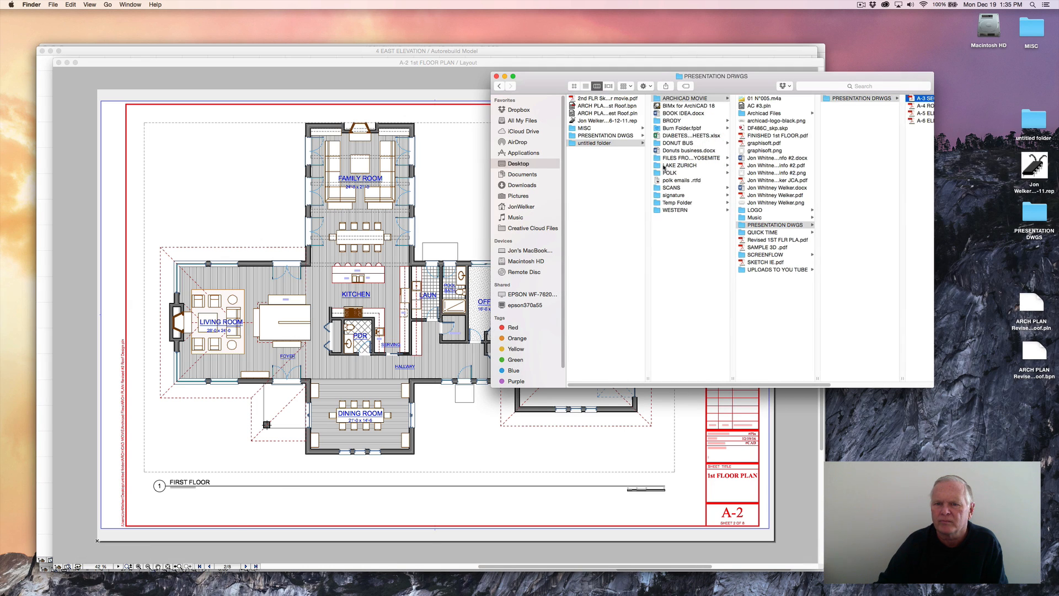
{"action": "left_click", "coordinate": [602, 136]}
{"action": "left_click", "coordinate": [685, 98]}
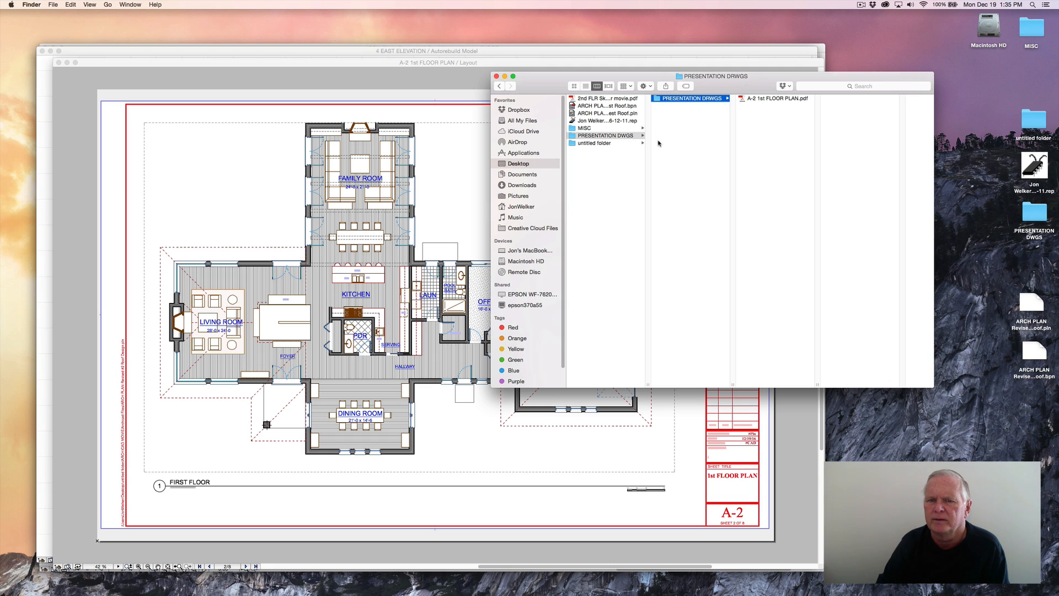
{"action": "left_click", "coordinate": [776, 99]}
{"action": "mouse_move", "coordinate": [780, 99]}
{"action": "left_mouse_down"}
{"action": "mouse_move", "coordinate": [606, 144]}
{"action": "mouse_move", "coordinate": [662, 108]}
{"action": "mouse_move", "coordinate": [690, 145]}
{"action": "mouse_move", "coordinate": [697, 100]}
{"action": "mouse_move", "coordinate": [780, 165]}
{"action": "mouse_move", "coordinate": [782, 226]}
{"action": "mouse_move", "coordinate": [860, 102]}
{"action": "left_mouse_up"}
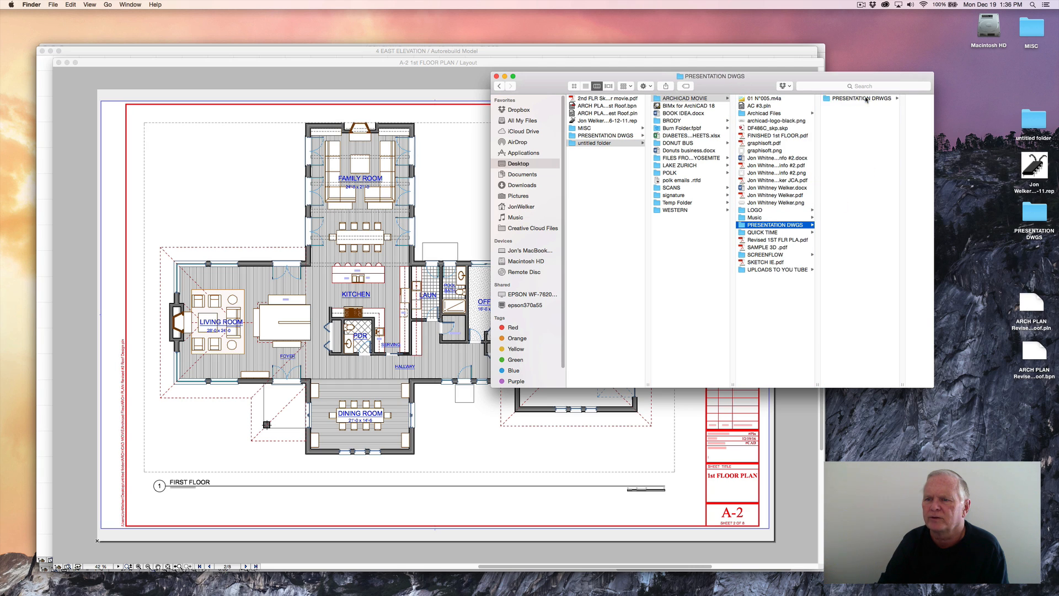
View A-2 1st FLOOR PLAN.pdf from the filed PRESENTATION DRWGS folder in Acrobat, then close the PDF and the Finder window.
{"action": "left_click", "coordinate": [877, 98]}
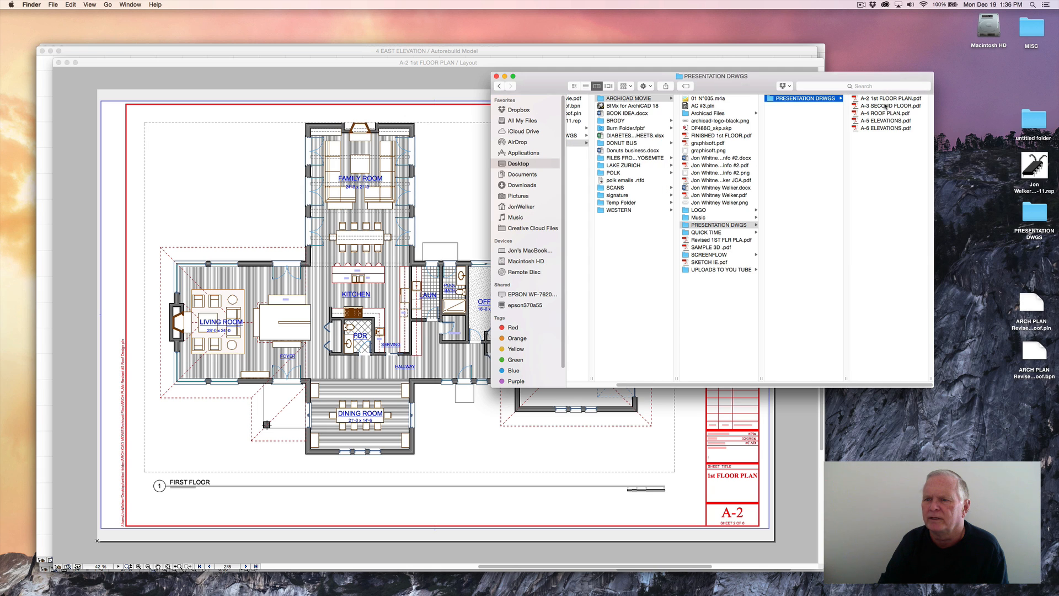
{"action": "double_click", "coordinate": [876, 100]}
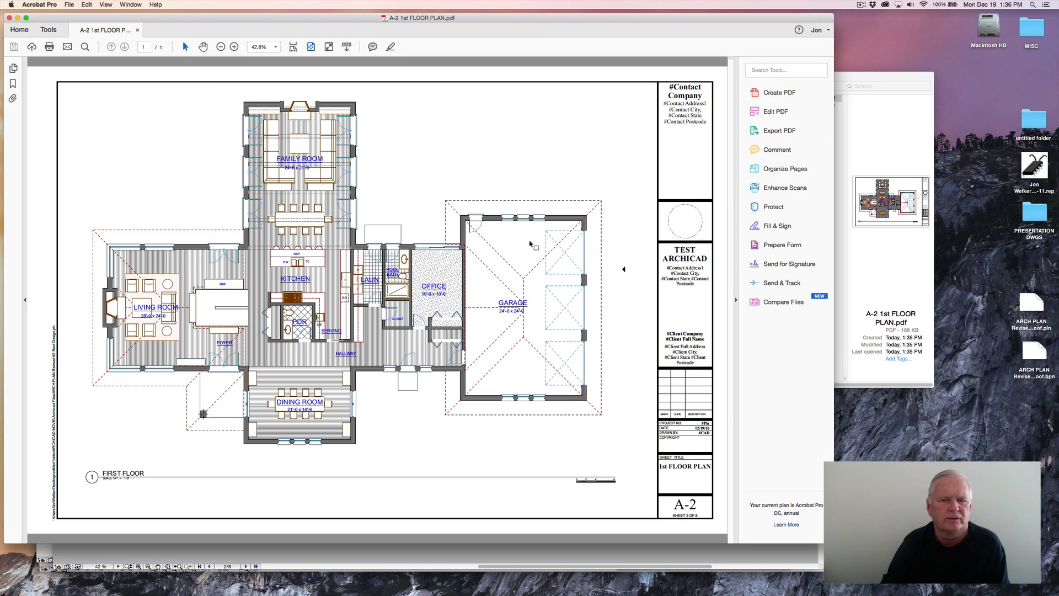
{"action": "left_click", "coordinate": [138, 30]}
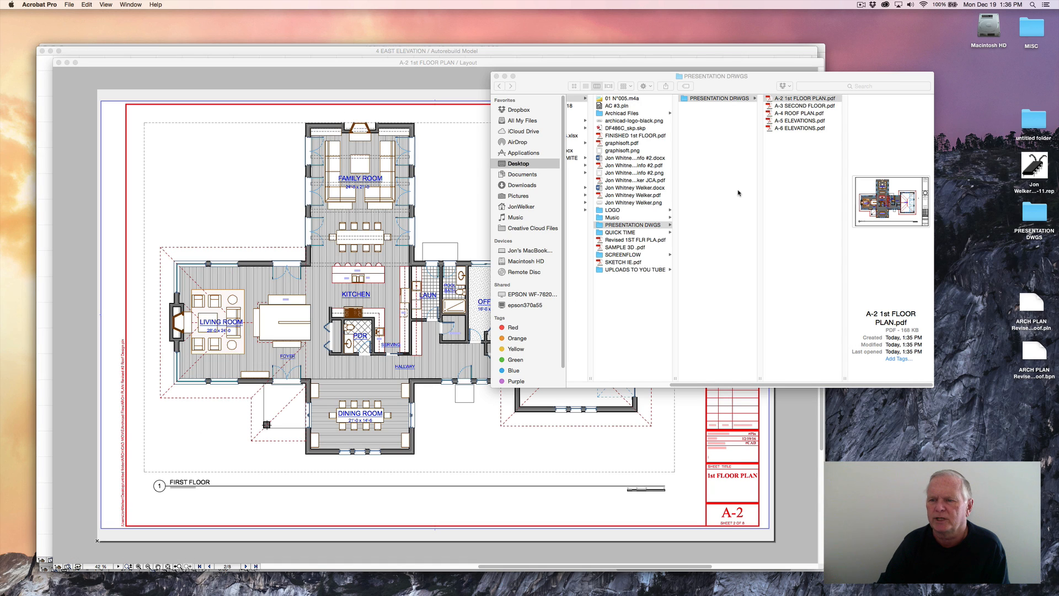
{"action": "left_click", "coordinate": [496, 77]}
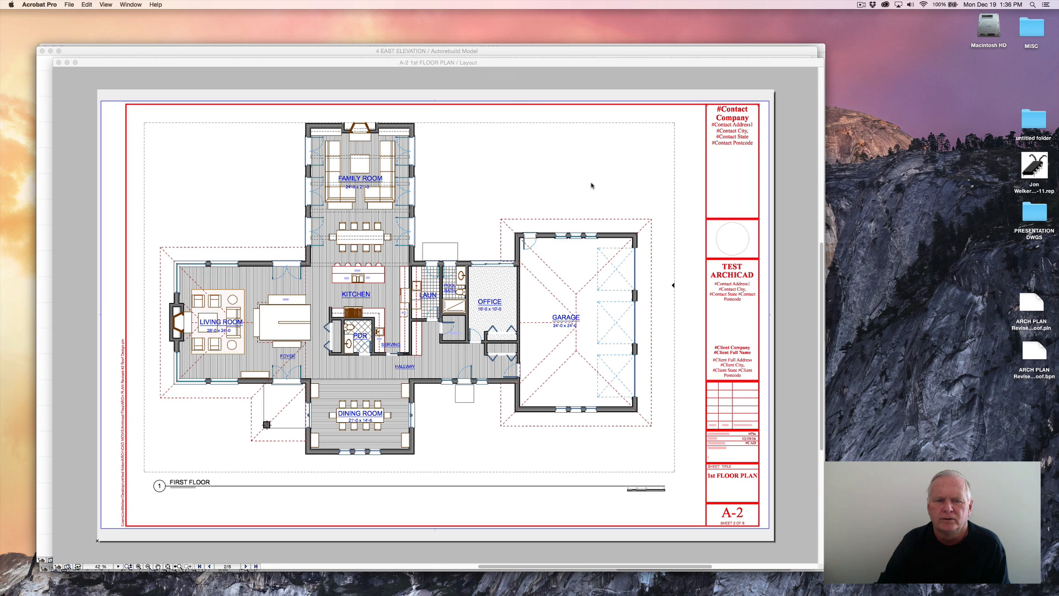